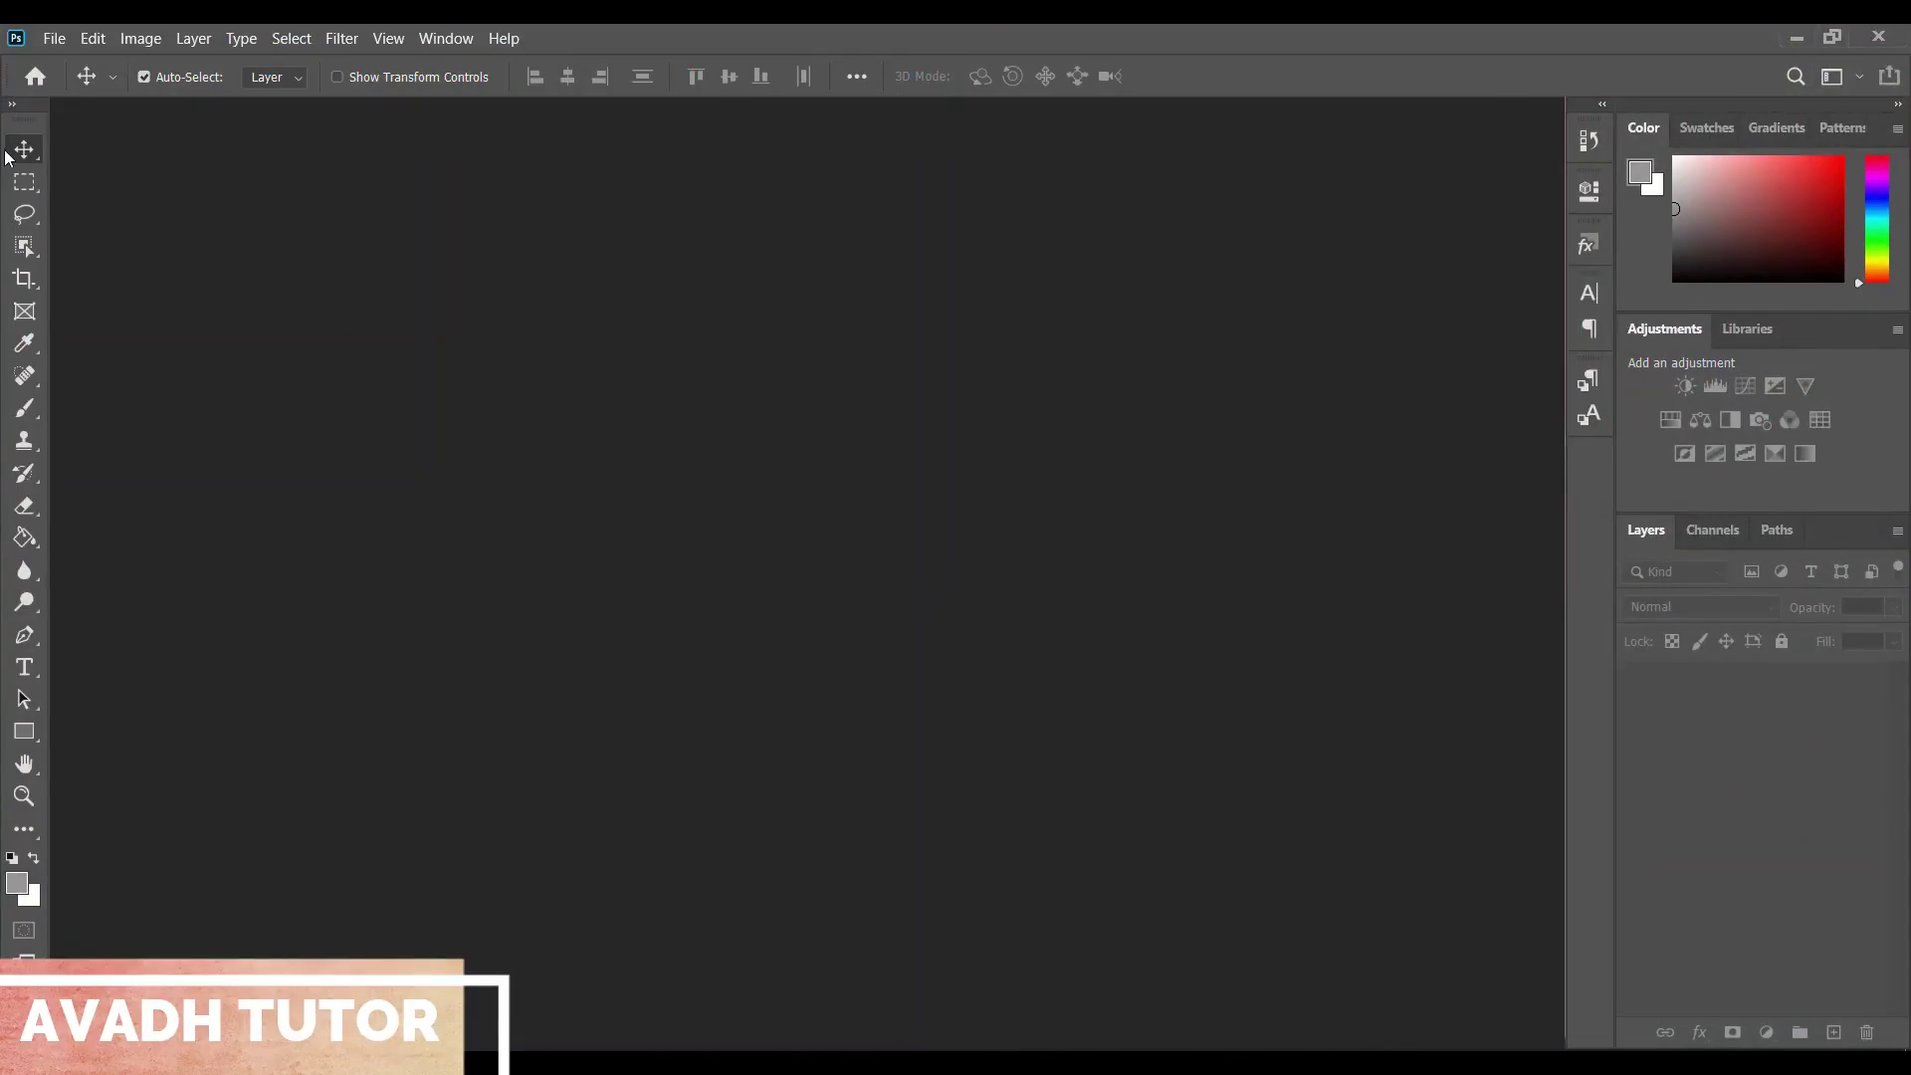
Create a new 1366 × 768 px document with a white background
{"action": "left_click", "coordinate": [54, 40]}
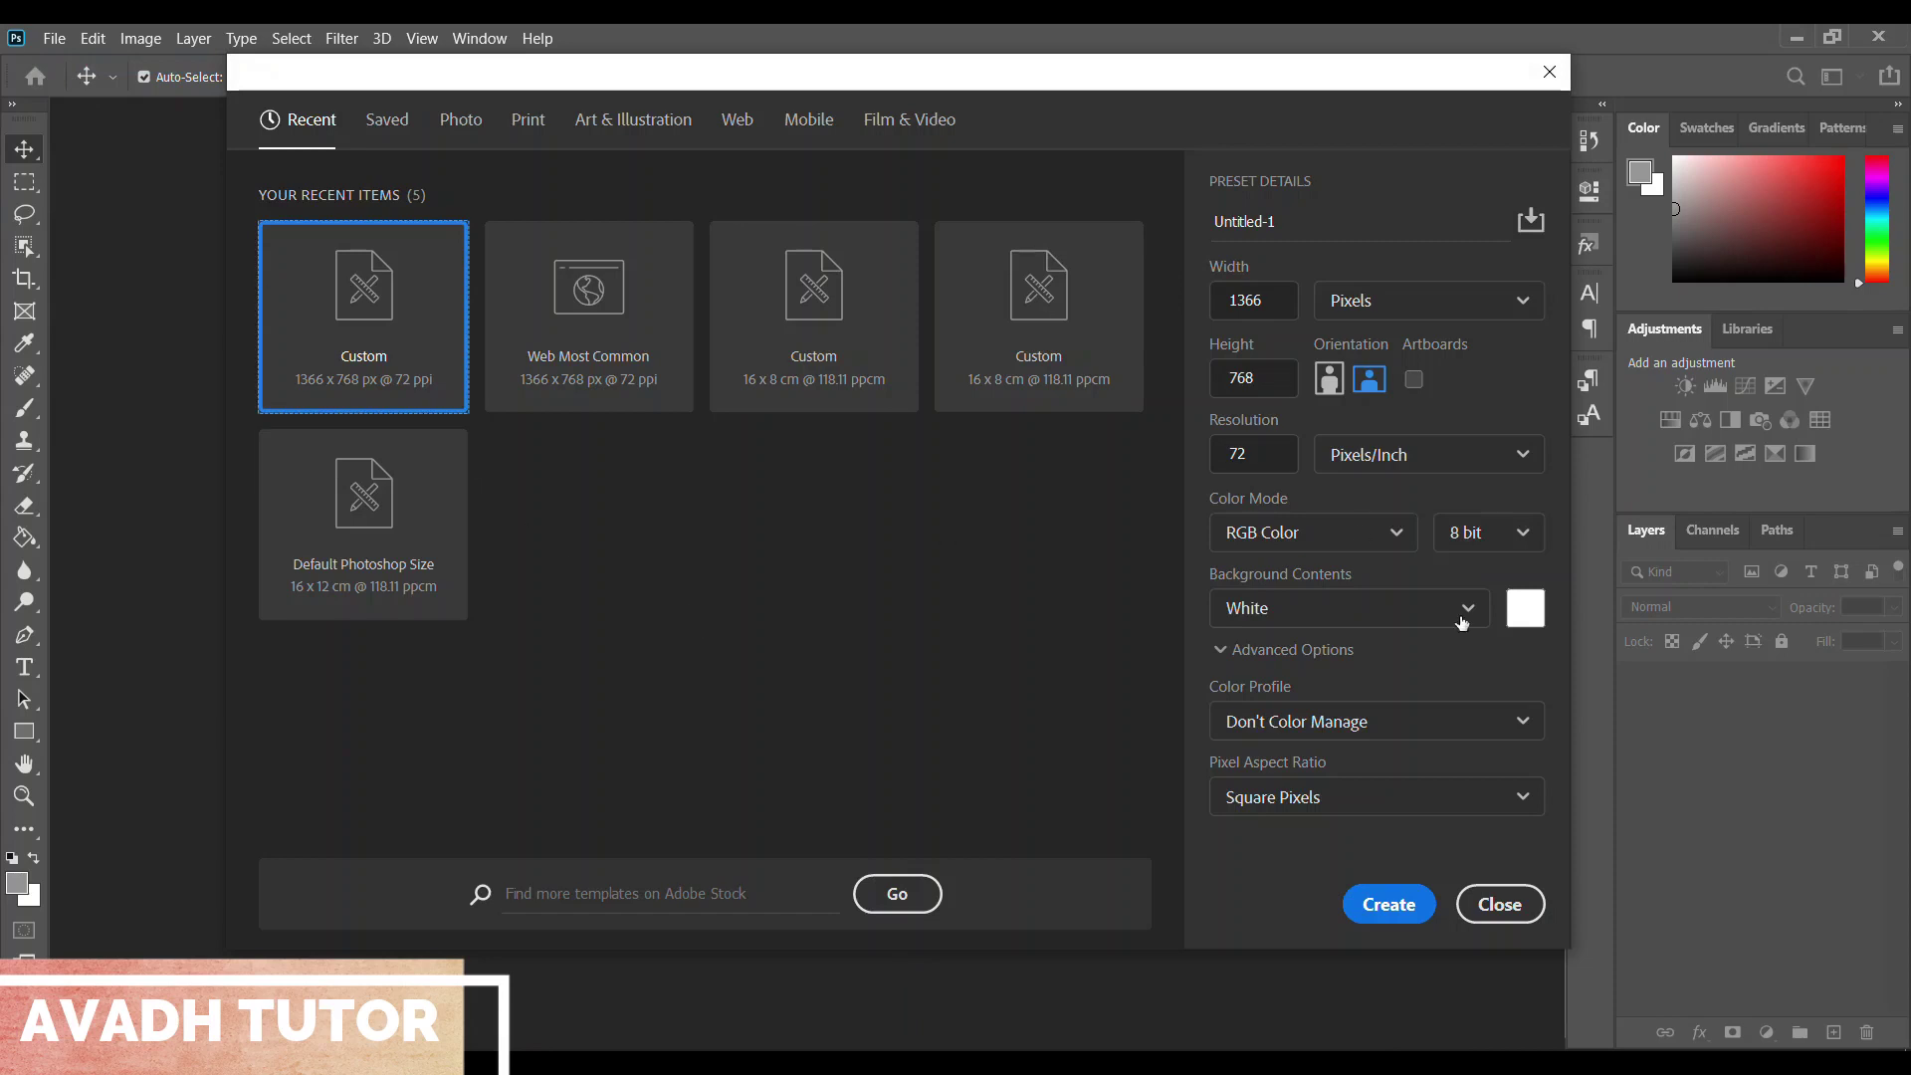
{"action": "left_click", "coordinate": [1394, 906]}
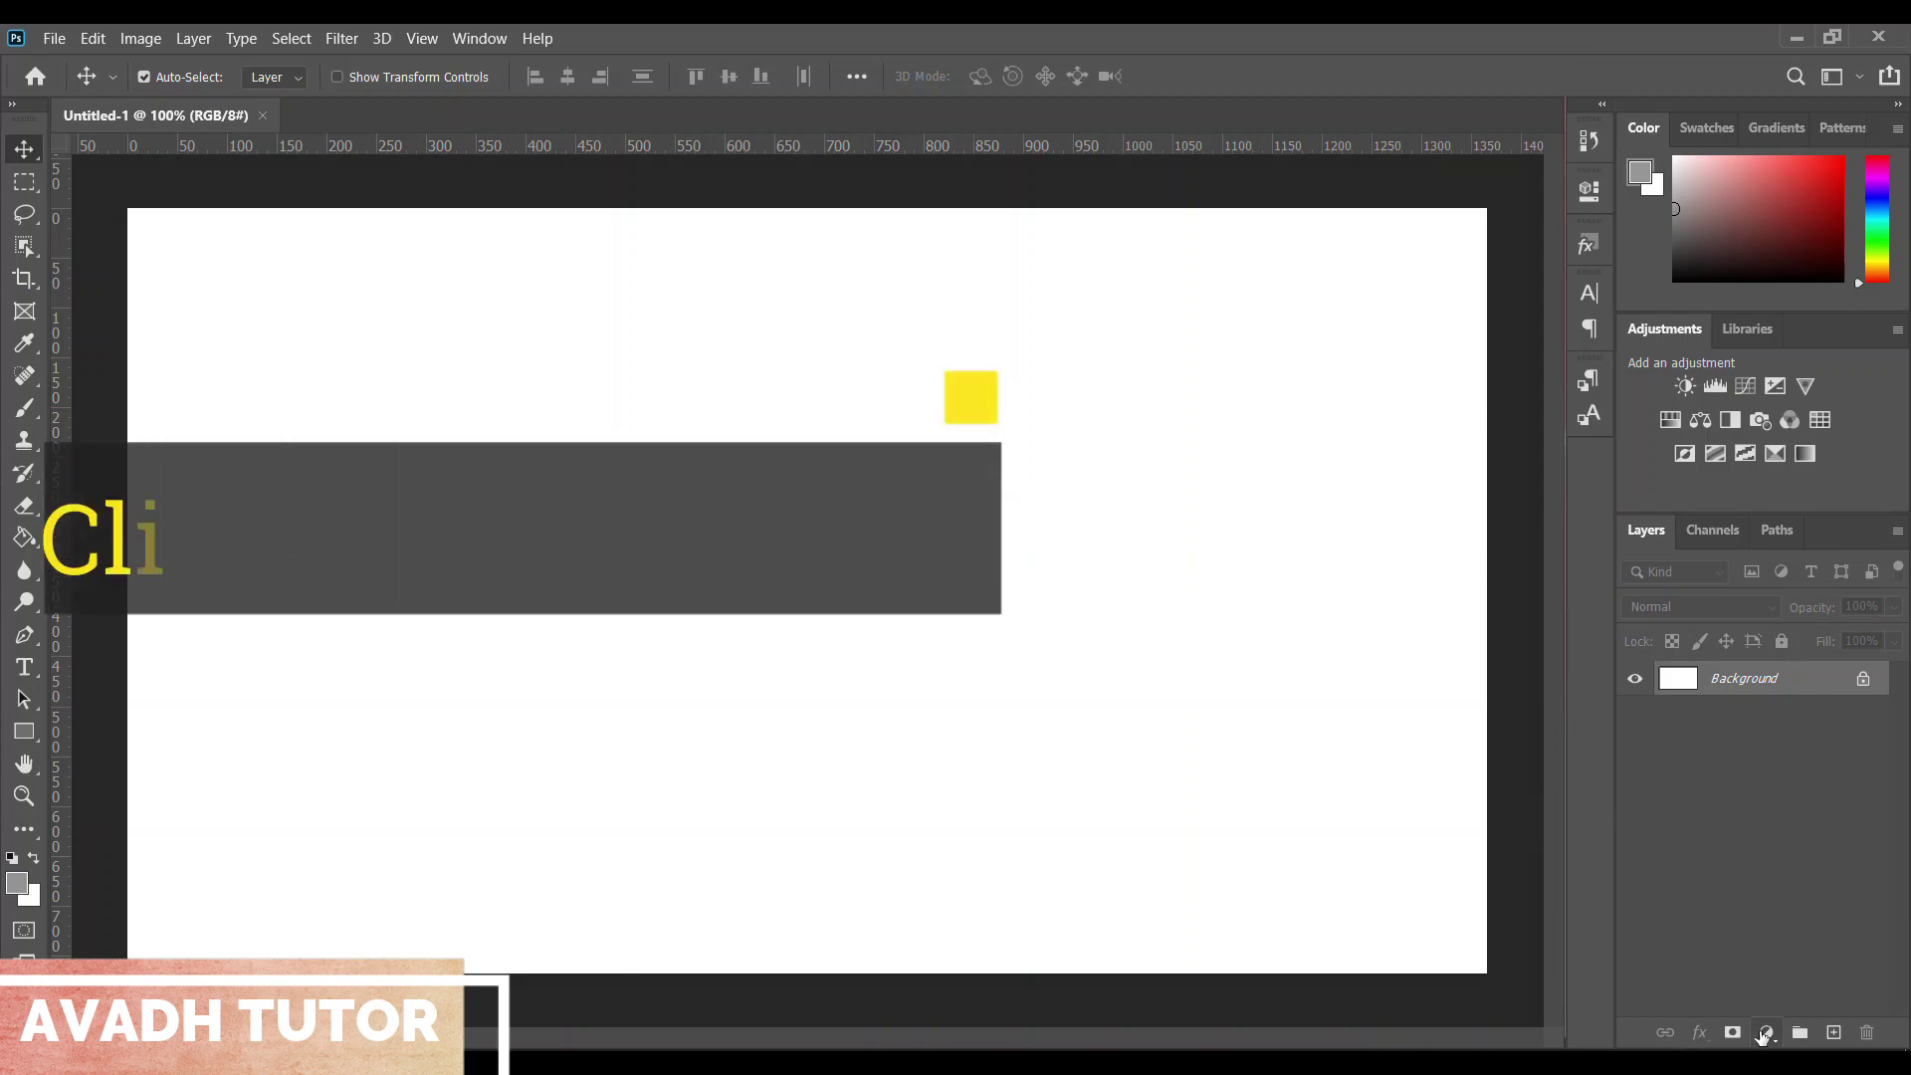
Add a Gradient Fill layer angled at 45° and bring up its gradient colours for editing
{"action": "left_click", "coordinate": [1767, 1033]}
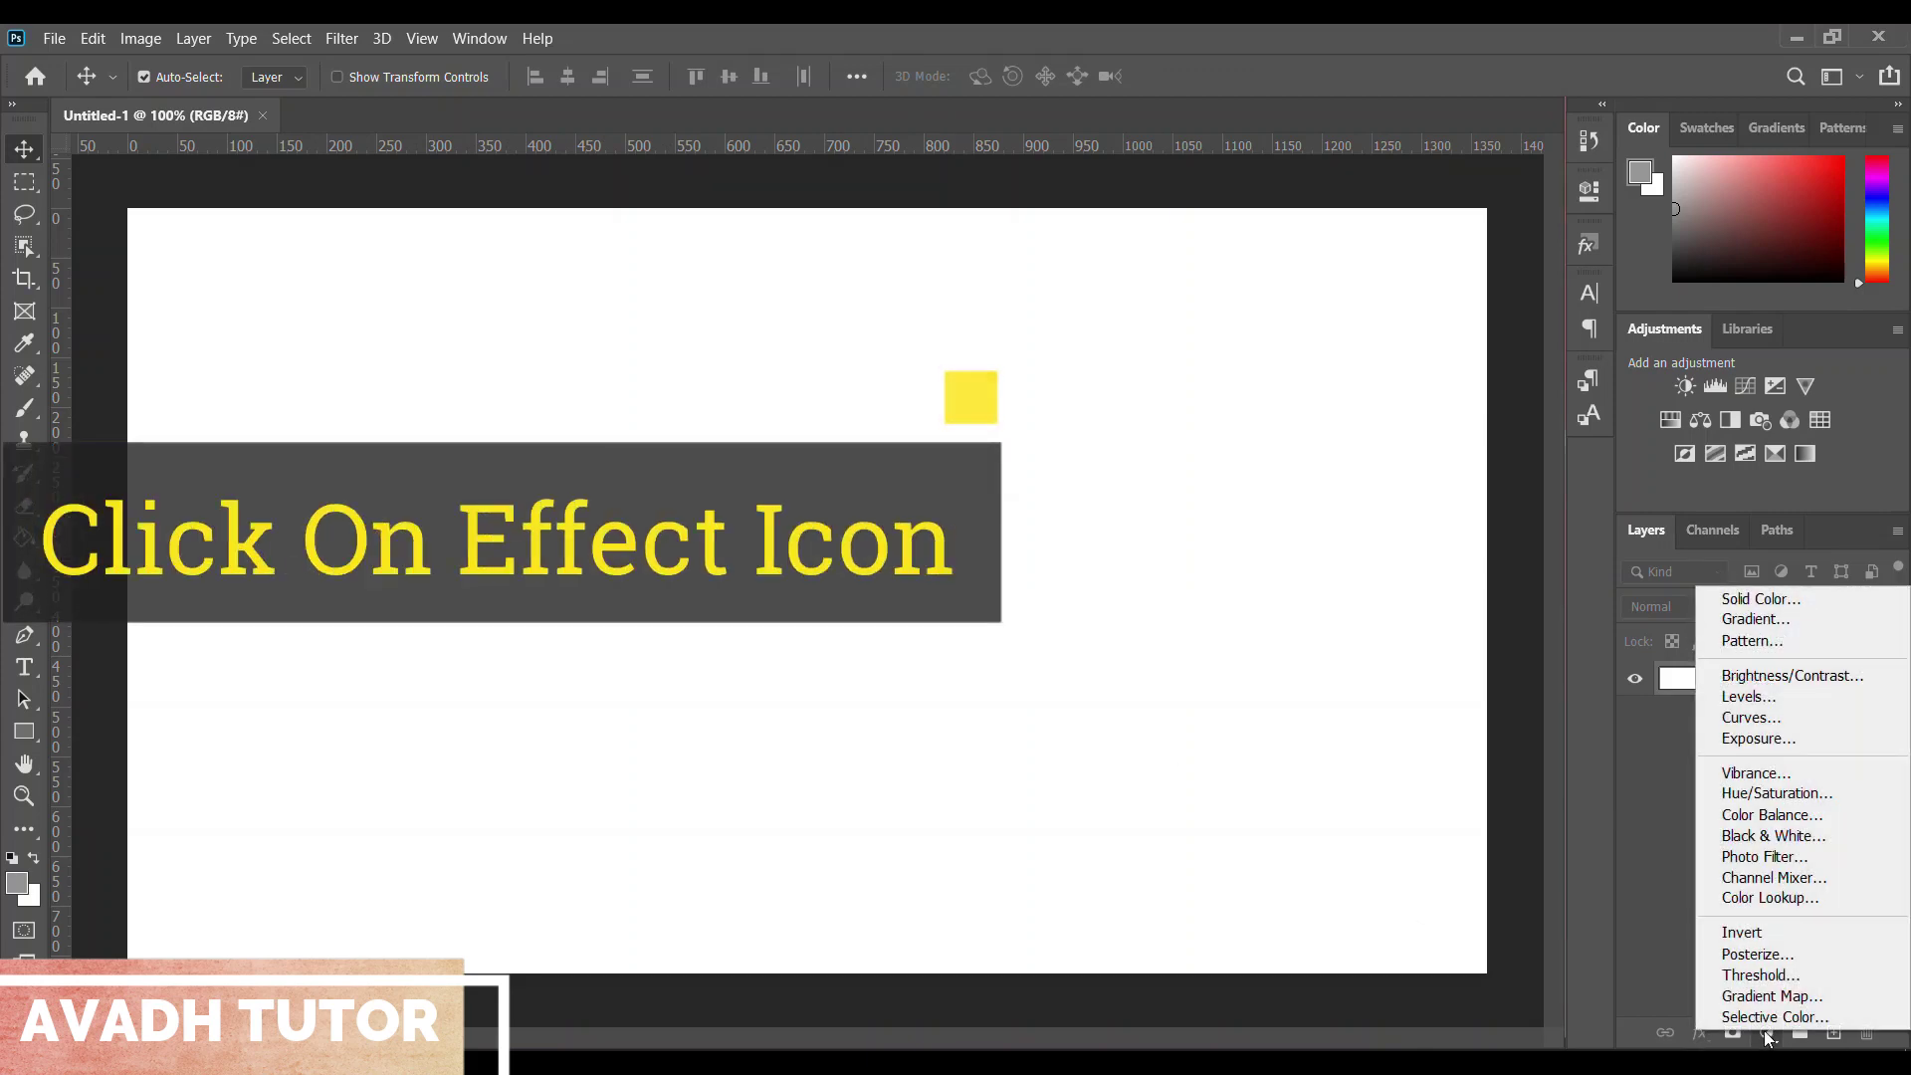
{"action": "left_click", "coordinate": [1782, 625]}
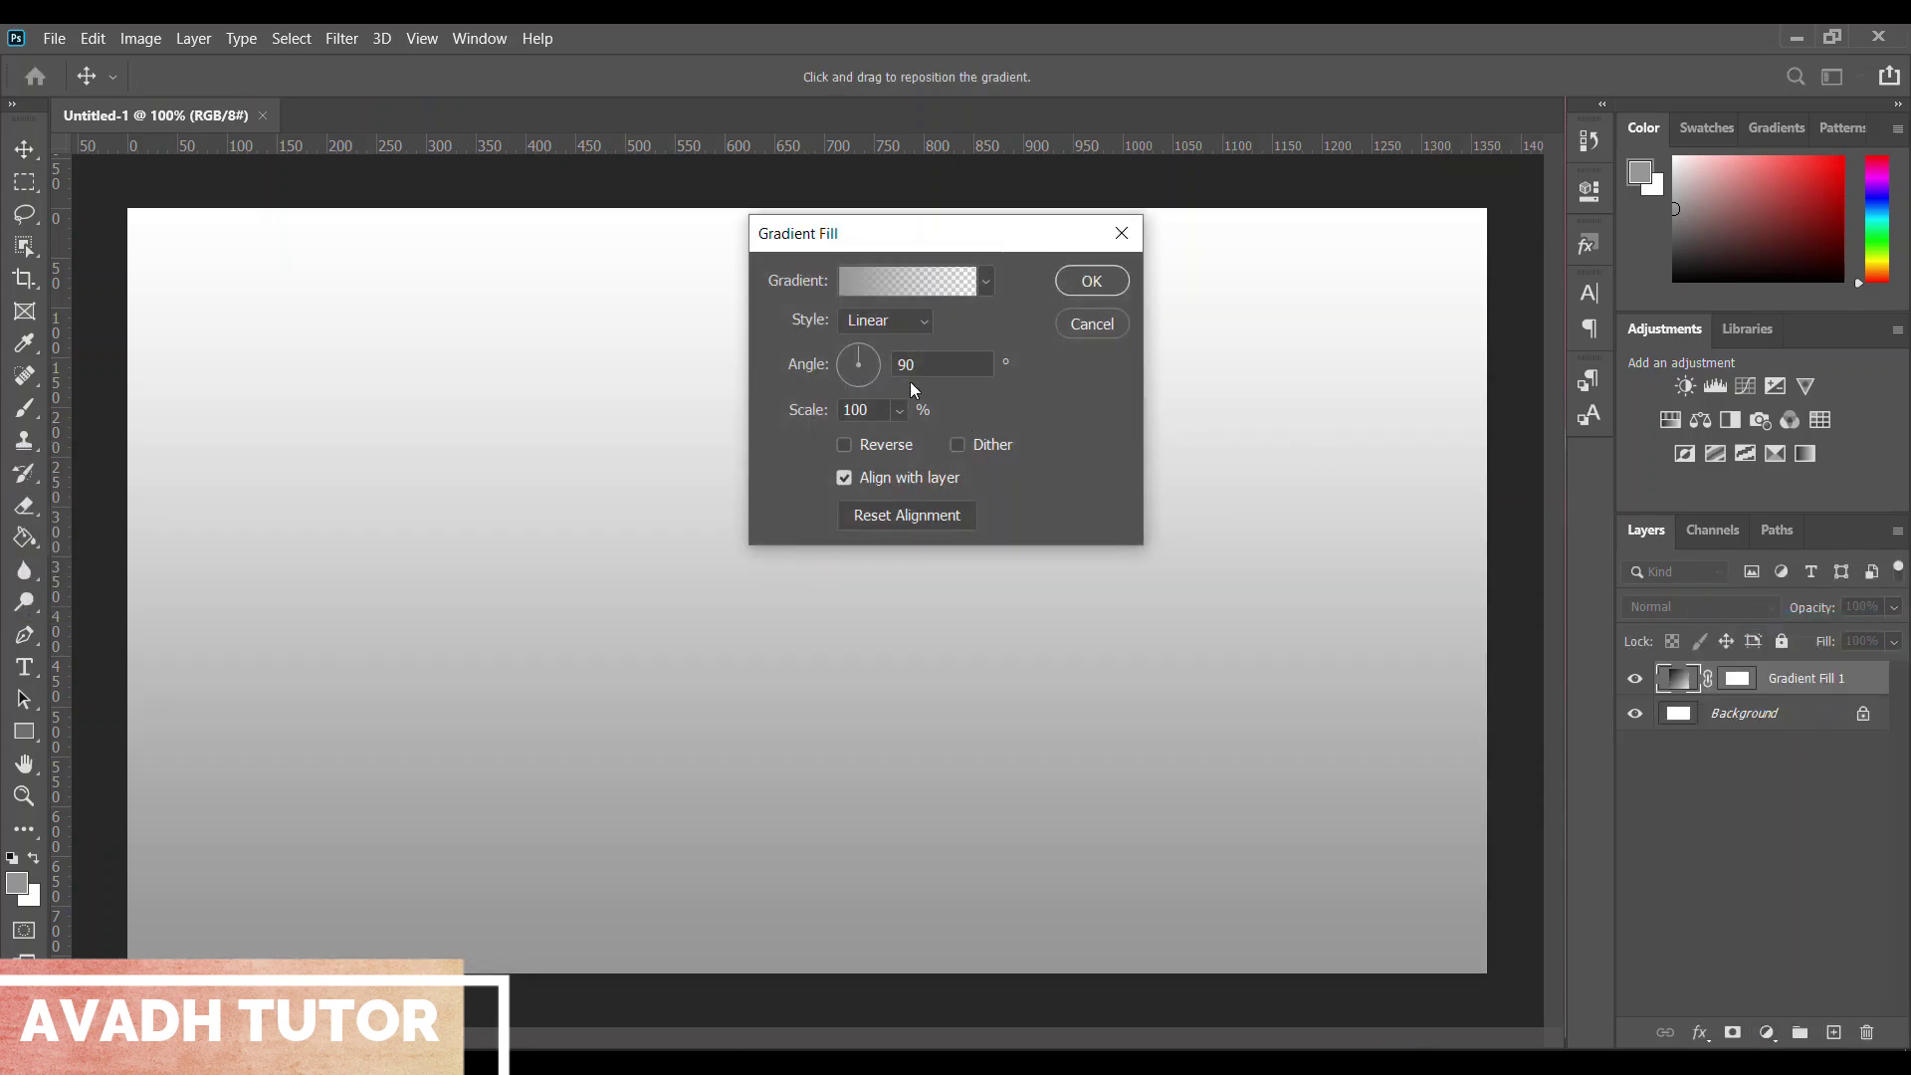
{"action": "left_click", "coordinate": [870, 353]}
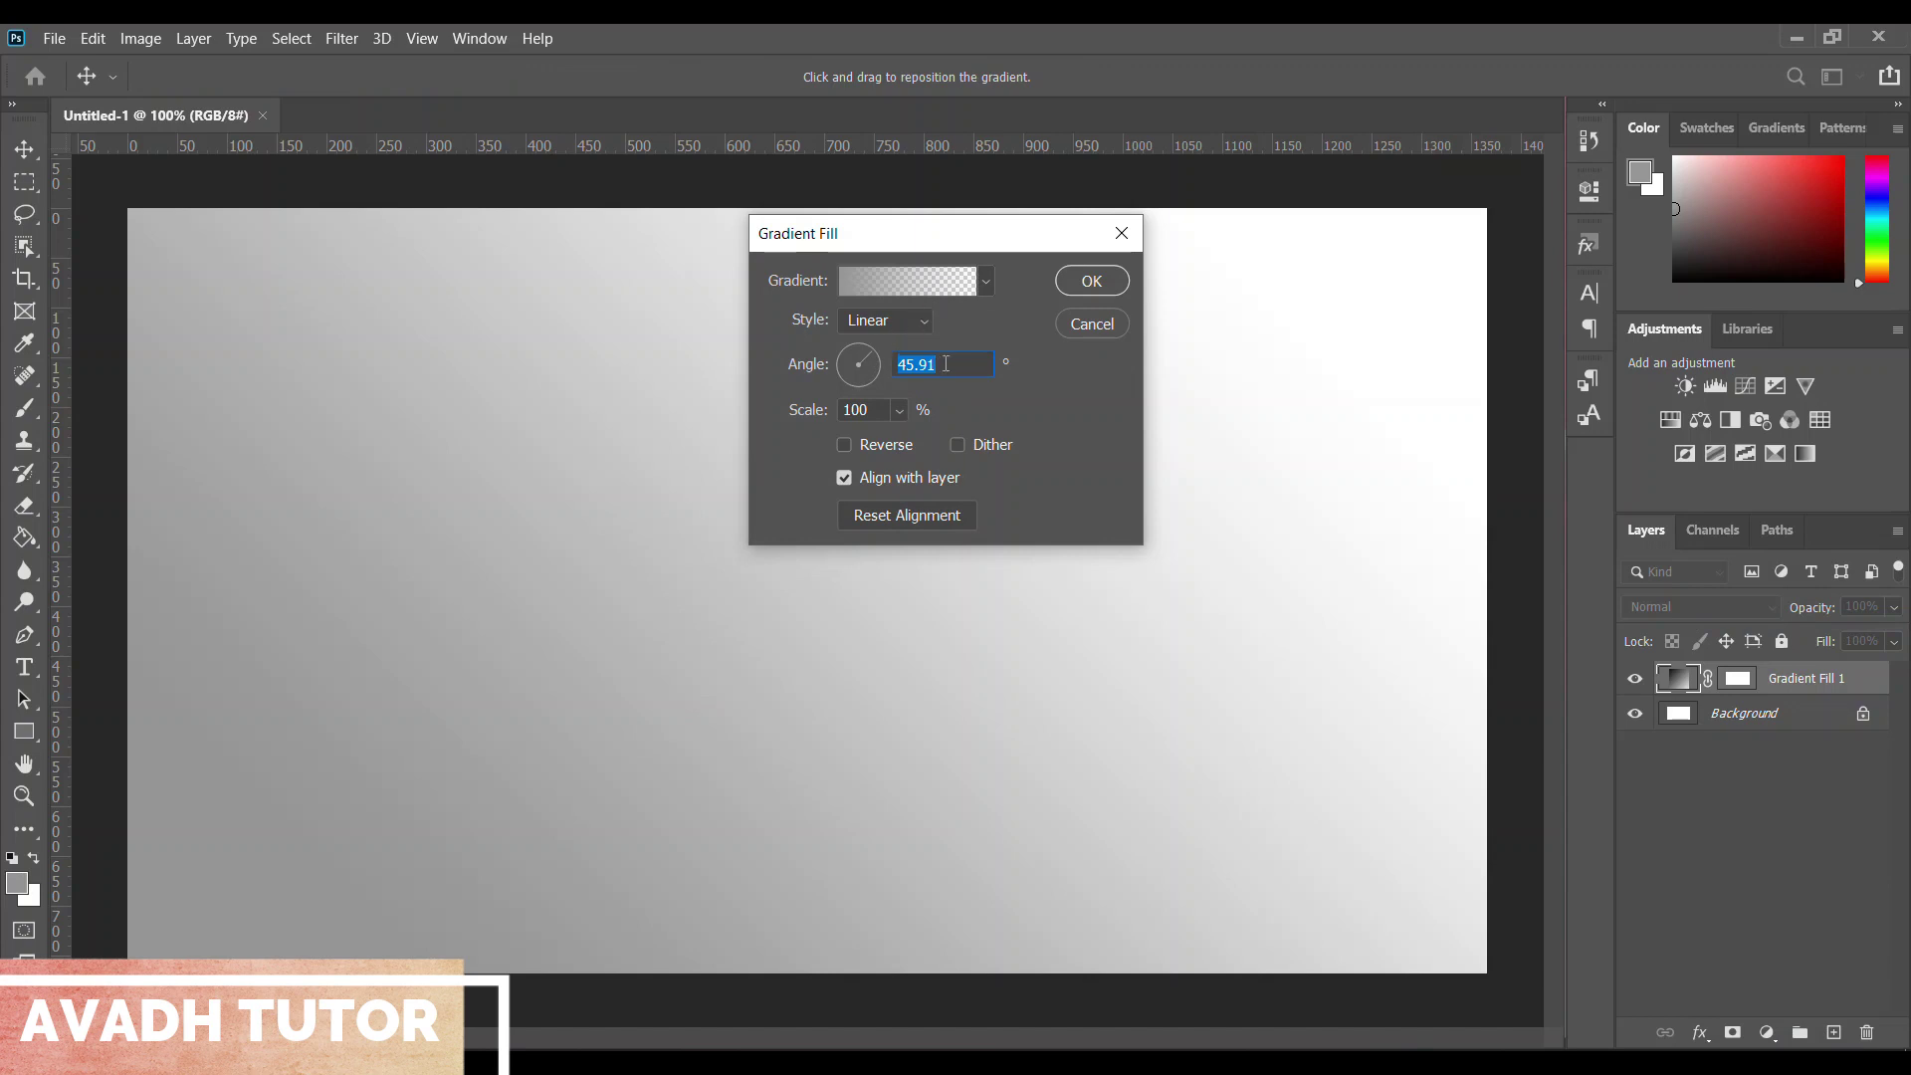
{"action": "type", "text": "45"}
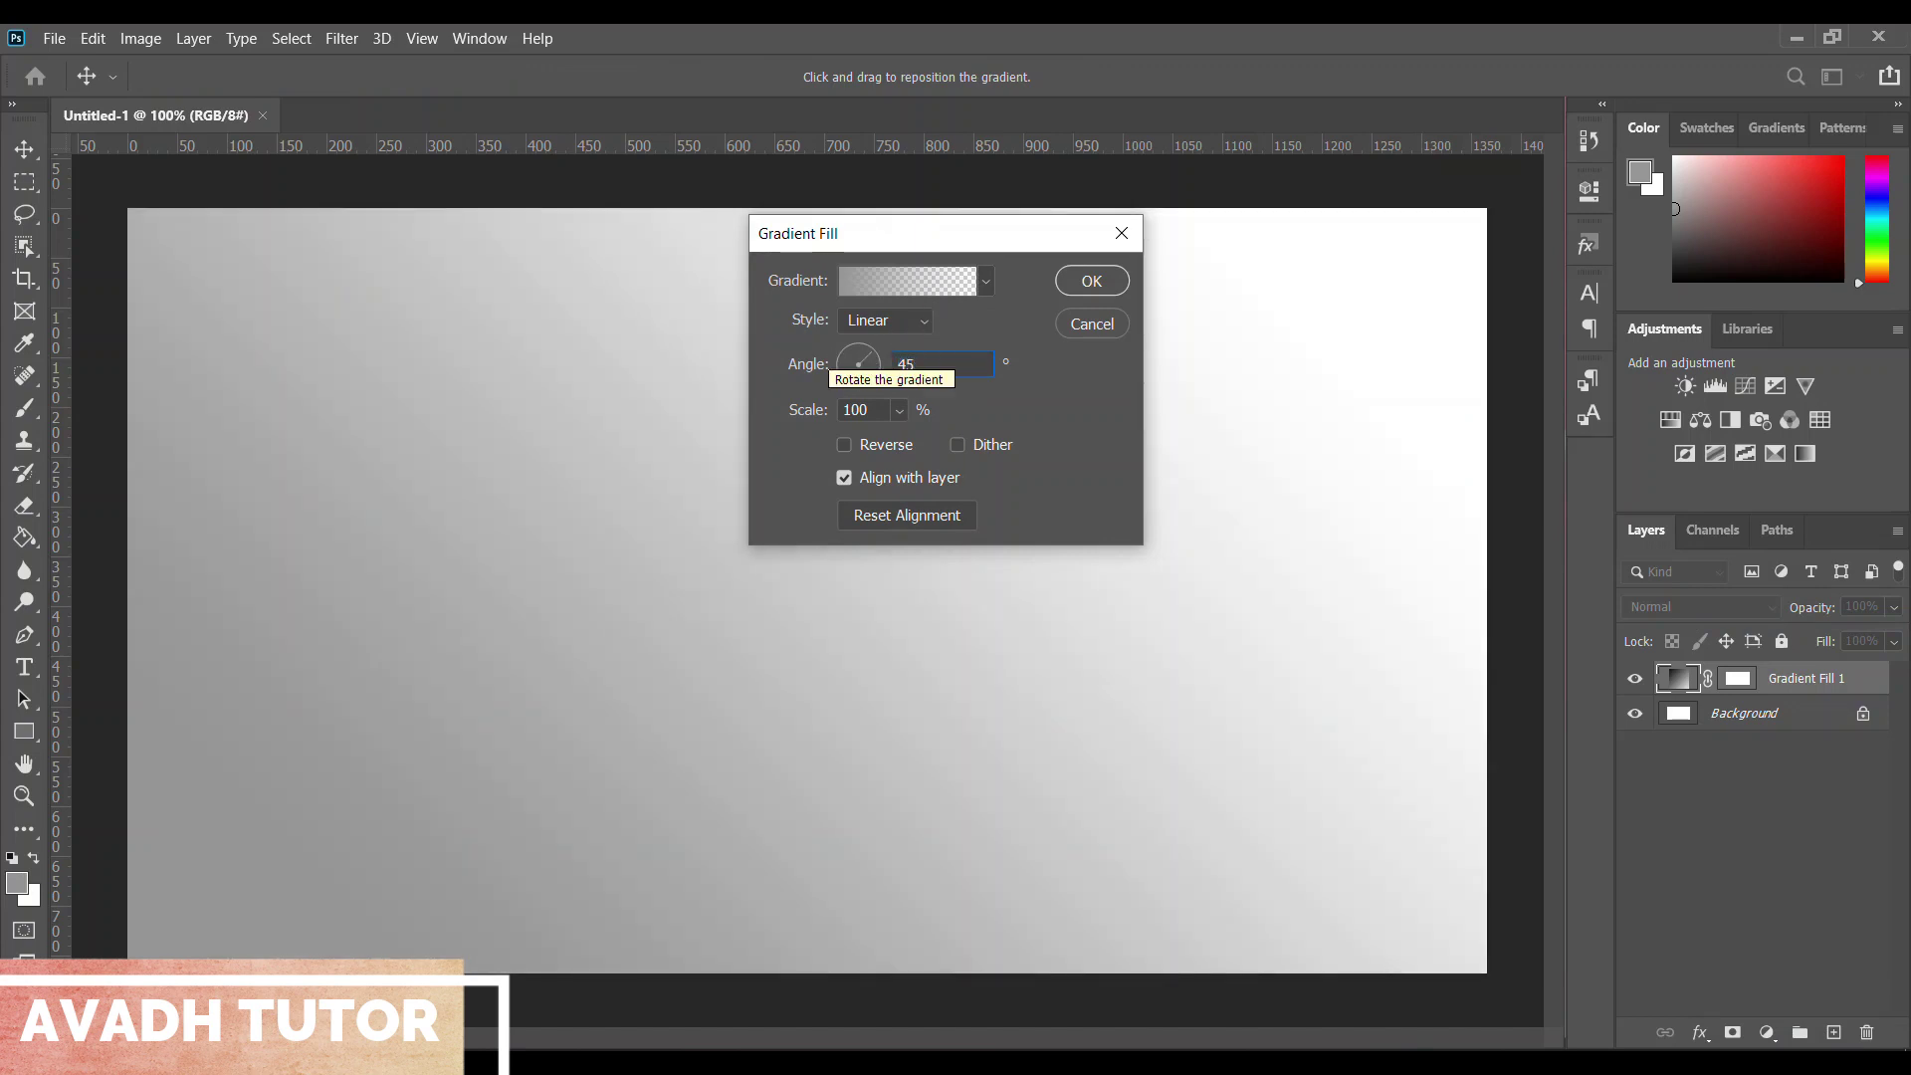
{"action": "left_click", "coordinate": [898, 277]}
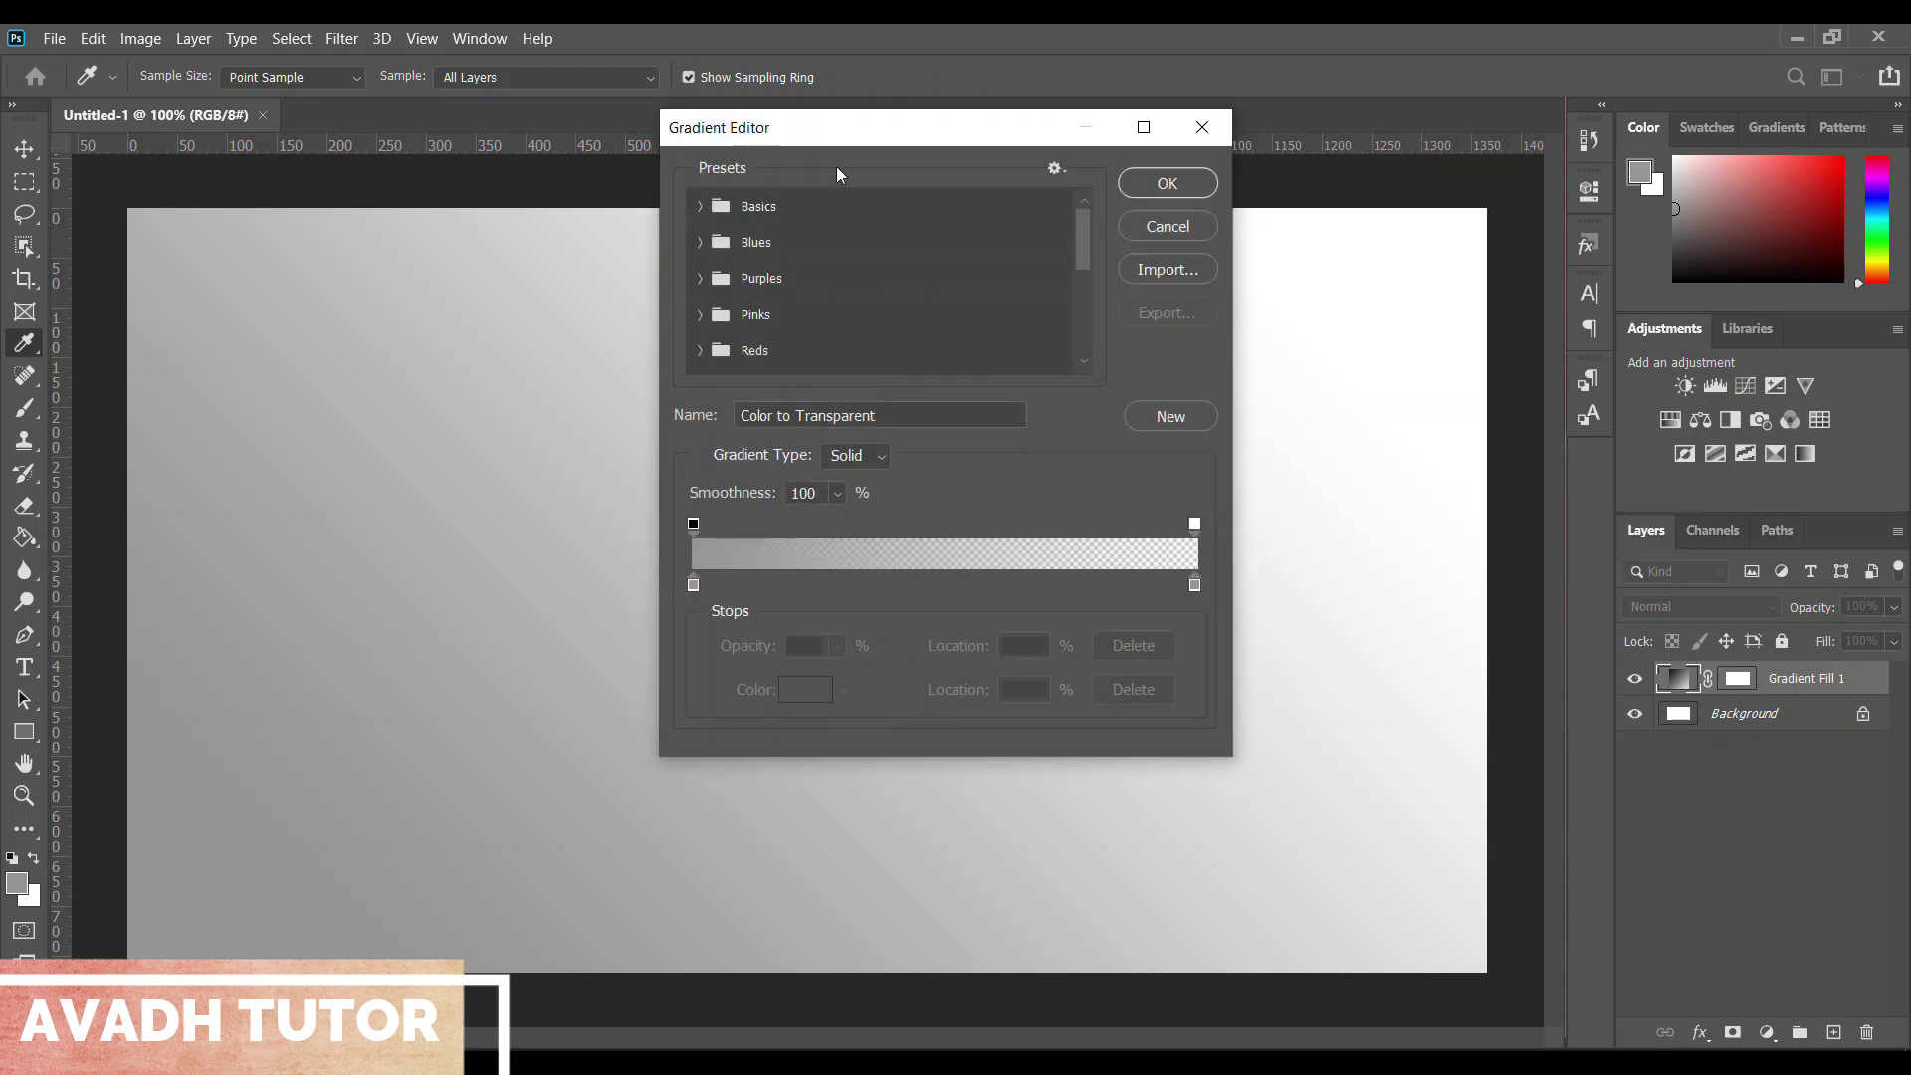
Colour the gradient's end stop a dark green in the Color Picker
{"action": "left_click_drag", "start_coordinate": [853, 126], "coordinate": [1173, 242]}
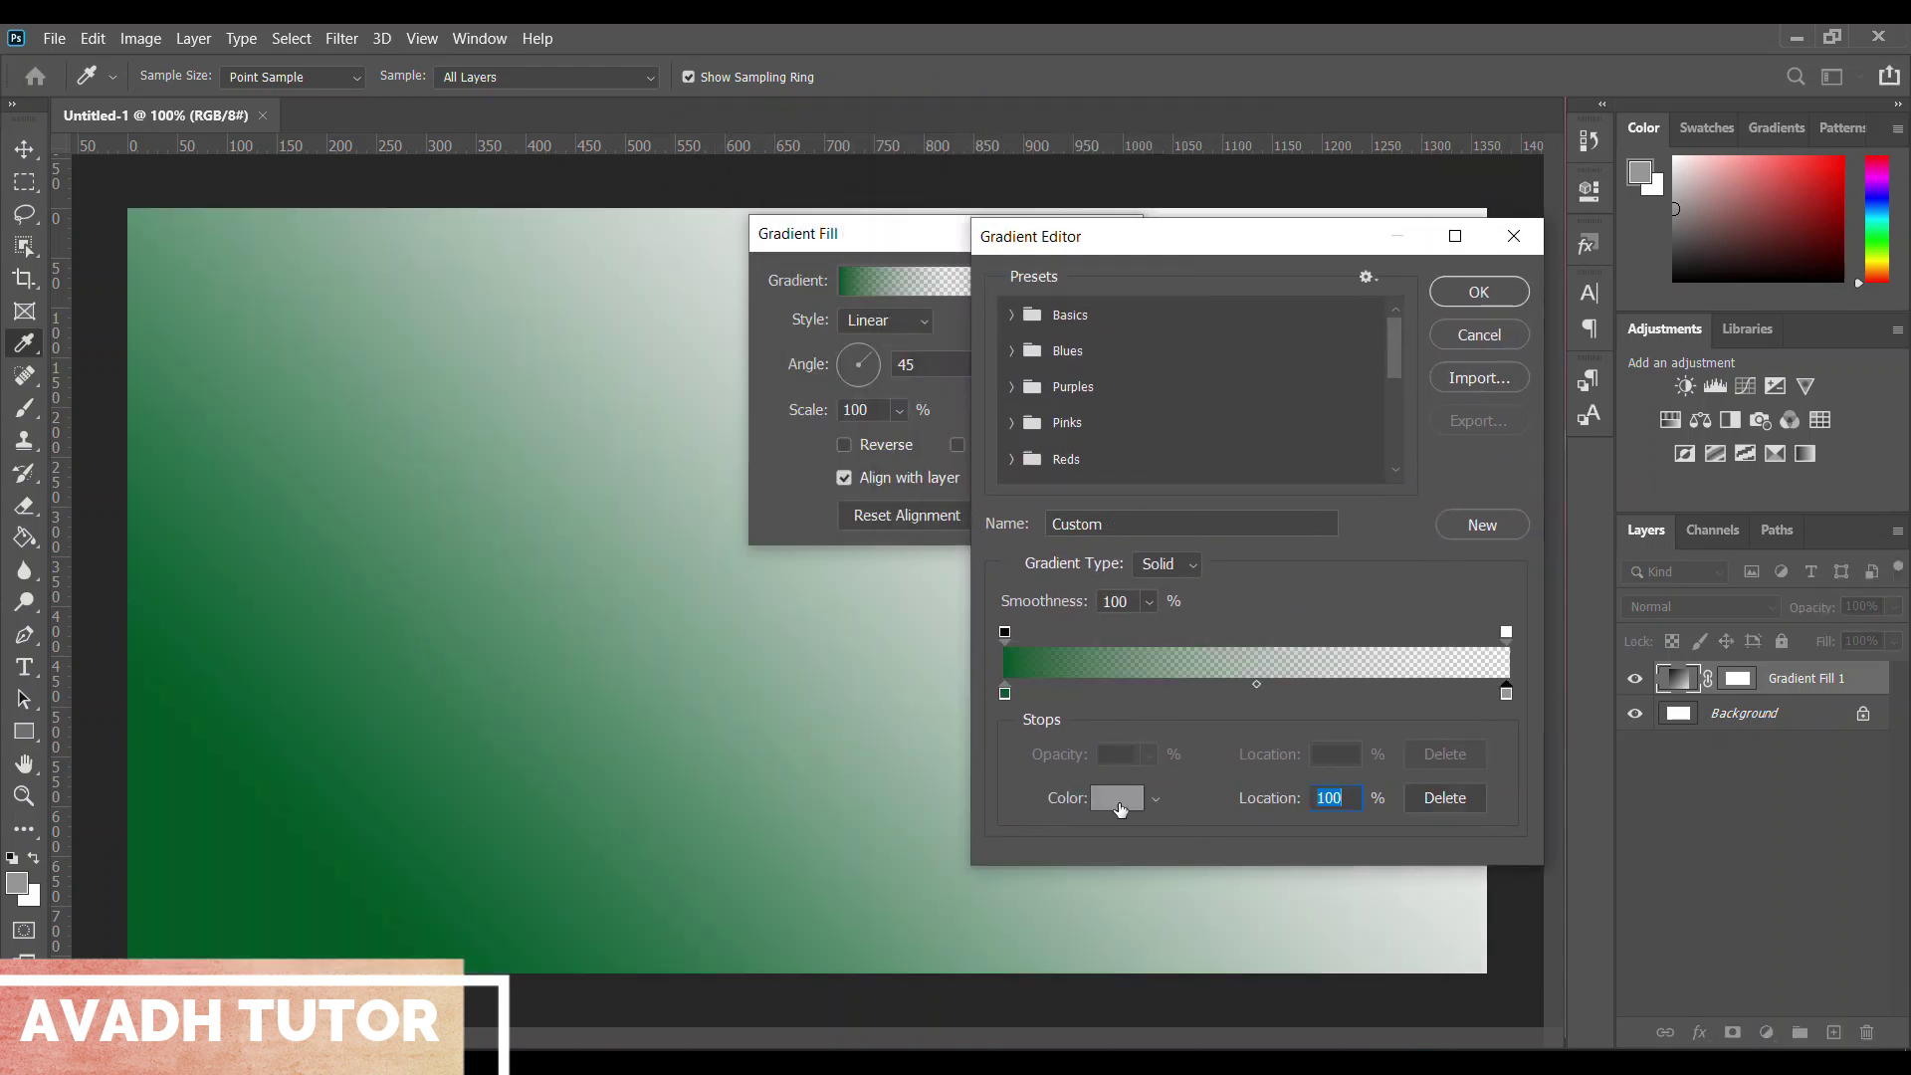
{"action": "left_click", "coordinate": [1117, 798]}
{"action": "left_click_drag", "start_coordinate": [1248, 467], "coordinate": [1248, 446]}
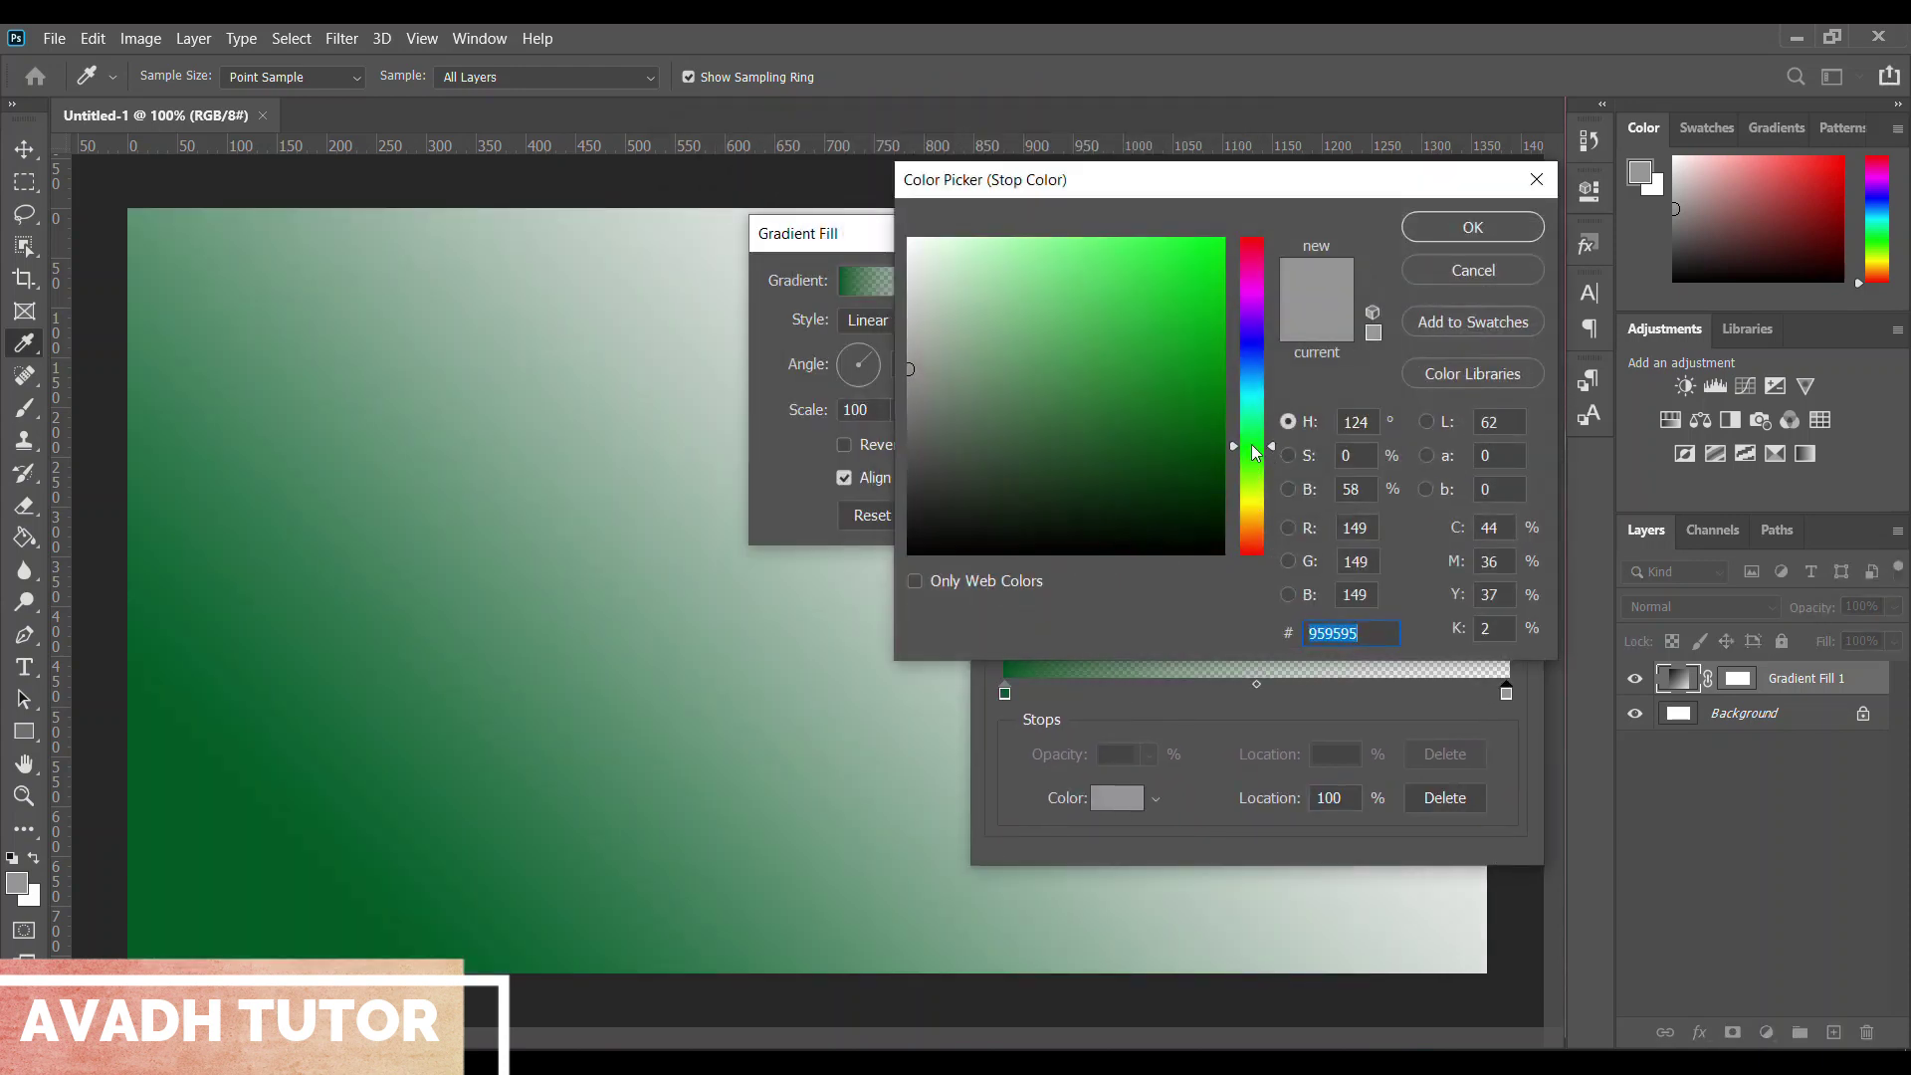
{"action": "left_click", "coordinate": [1208, 441]}
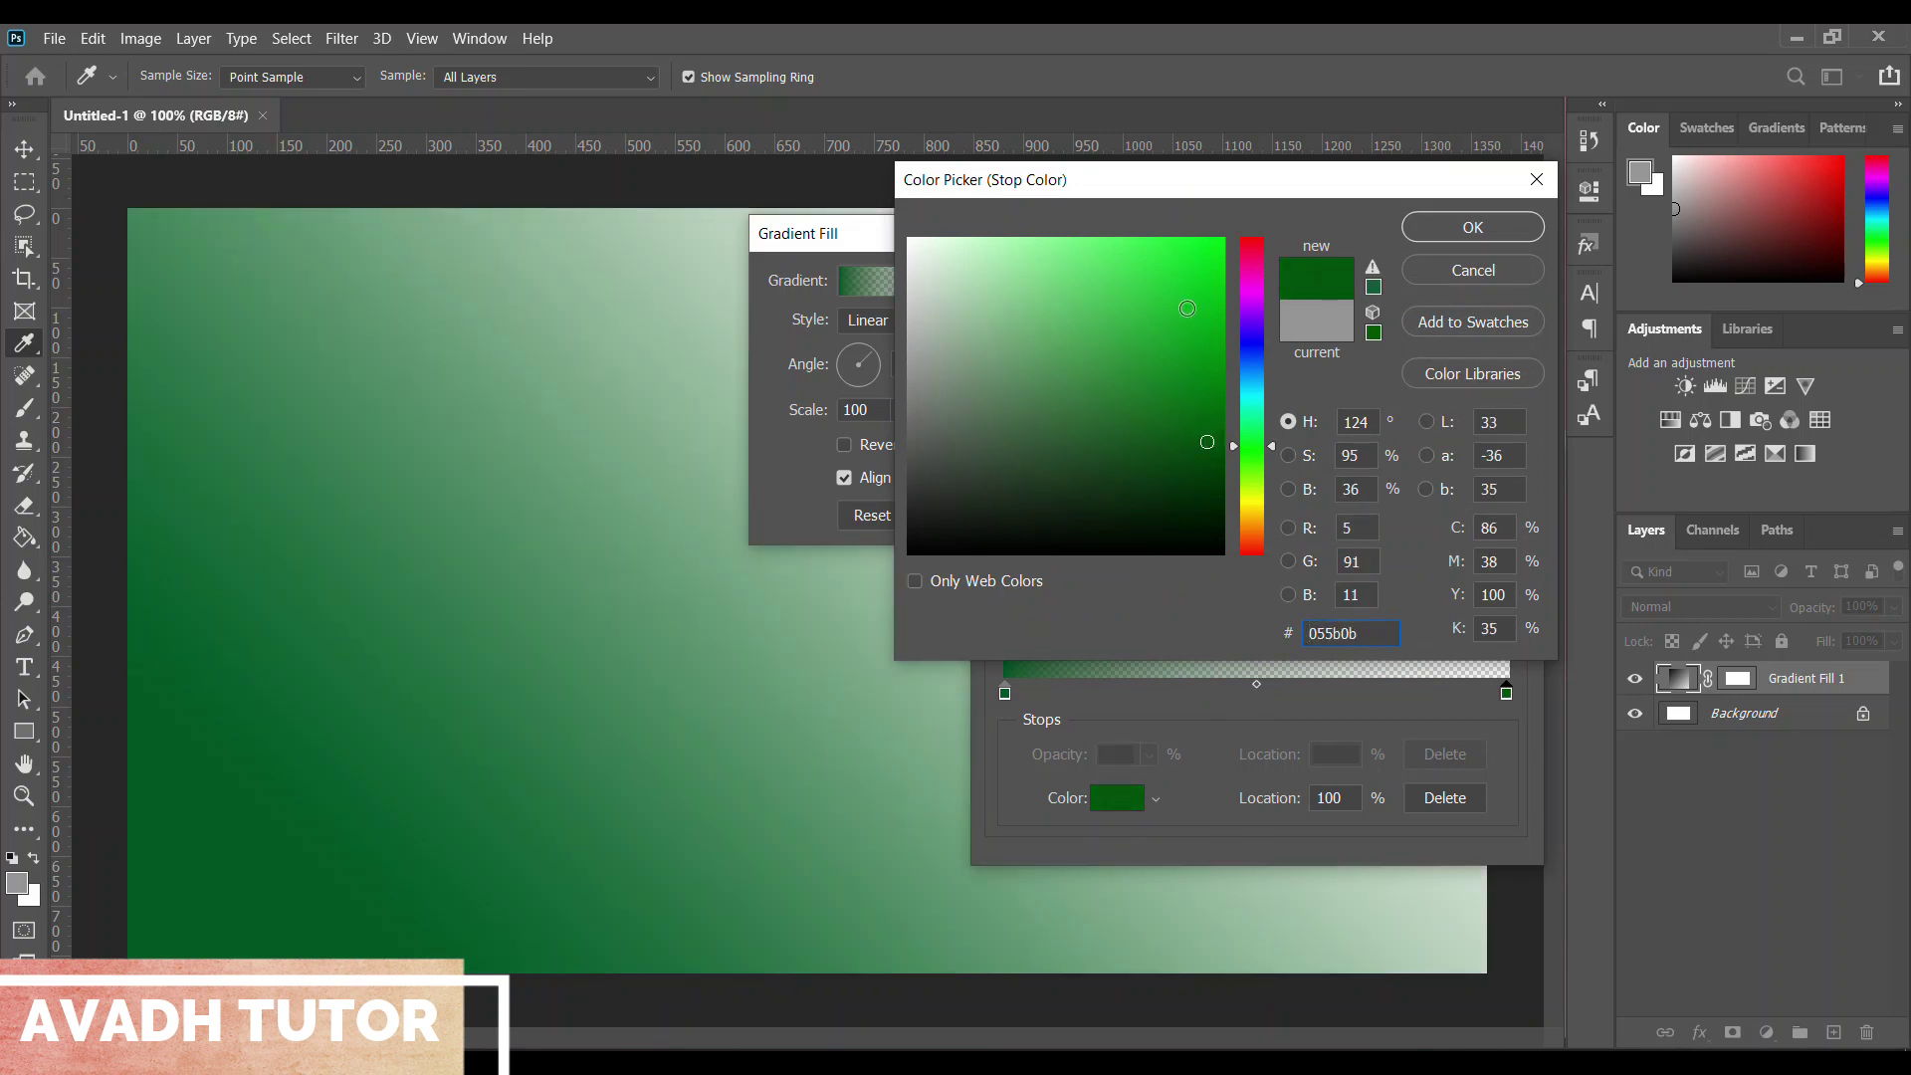
{"action": "left_click", "coordinate": [1223, 393]}
{"action": "left_click", "coordinate": [1247, 463]}
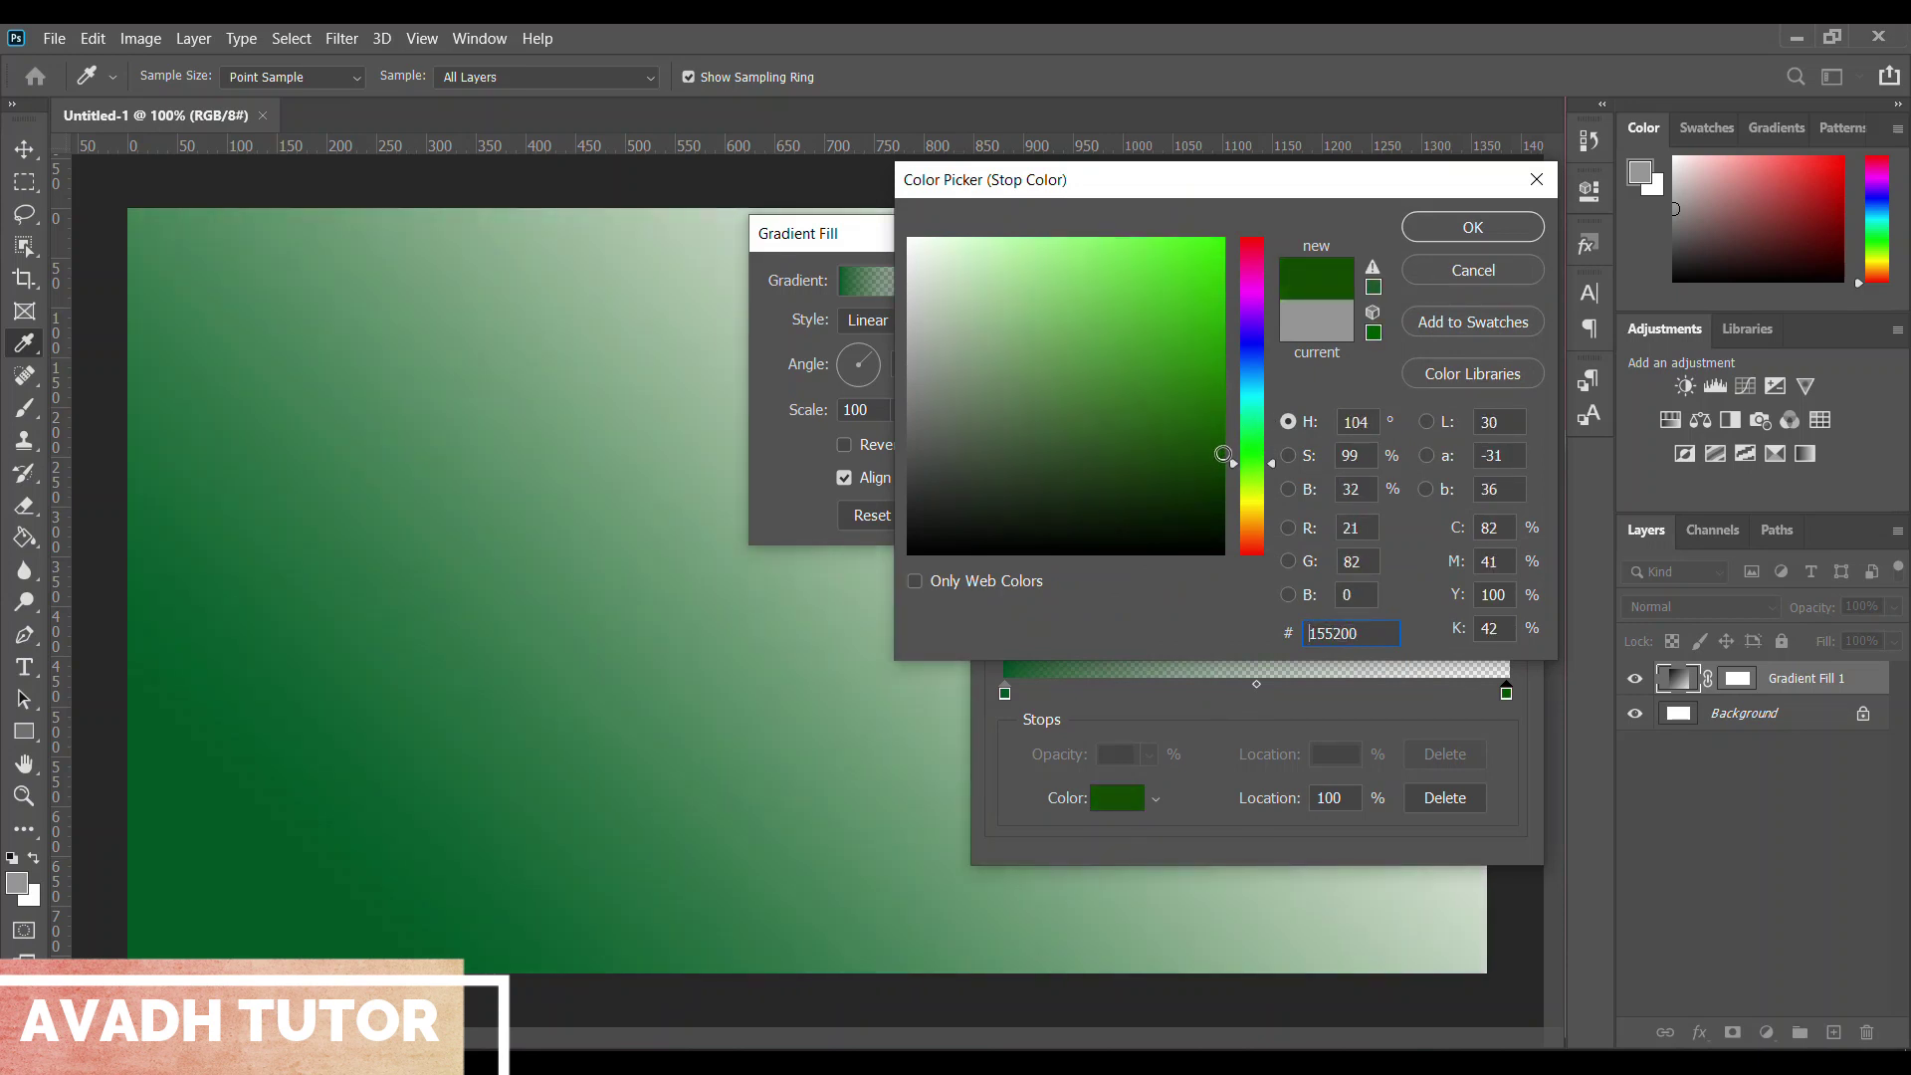
{"action": "mouse_move", "coordinate": [1222, 456]}
{"action": "left_mouse_down"}
{"action": "mouse_move", "coordinate": [1224, 475]}
{"action": "mouse_move", "coordinate": [1239, 400]}
{"action": "left_mouse_up"}
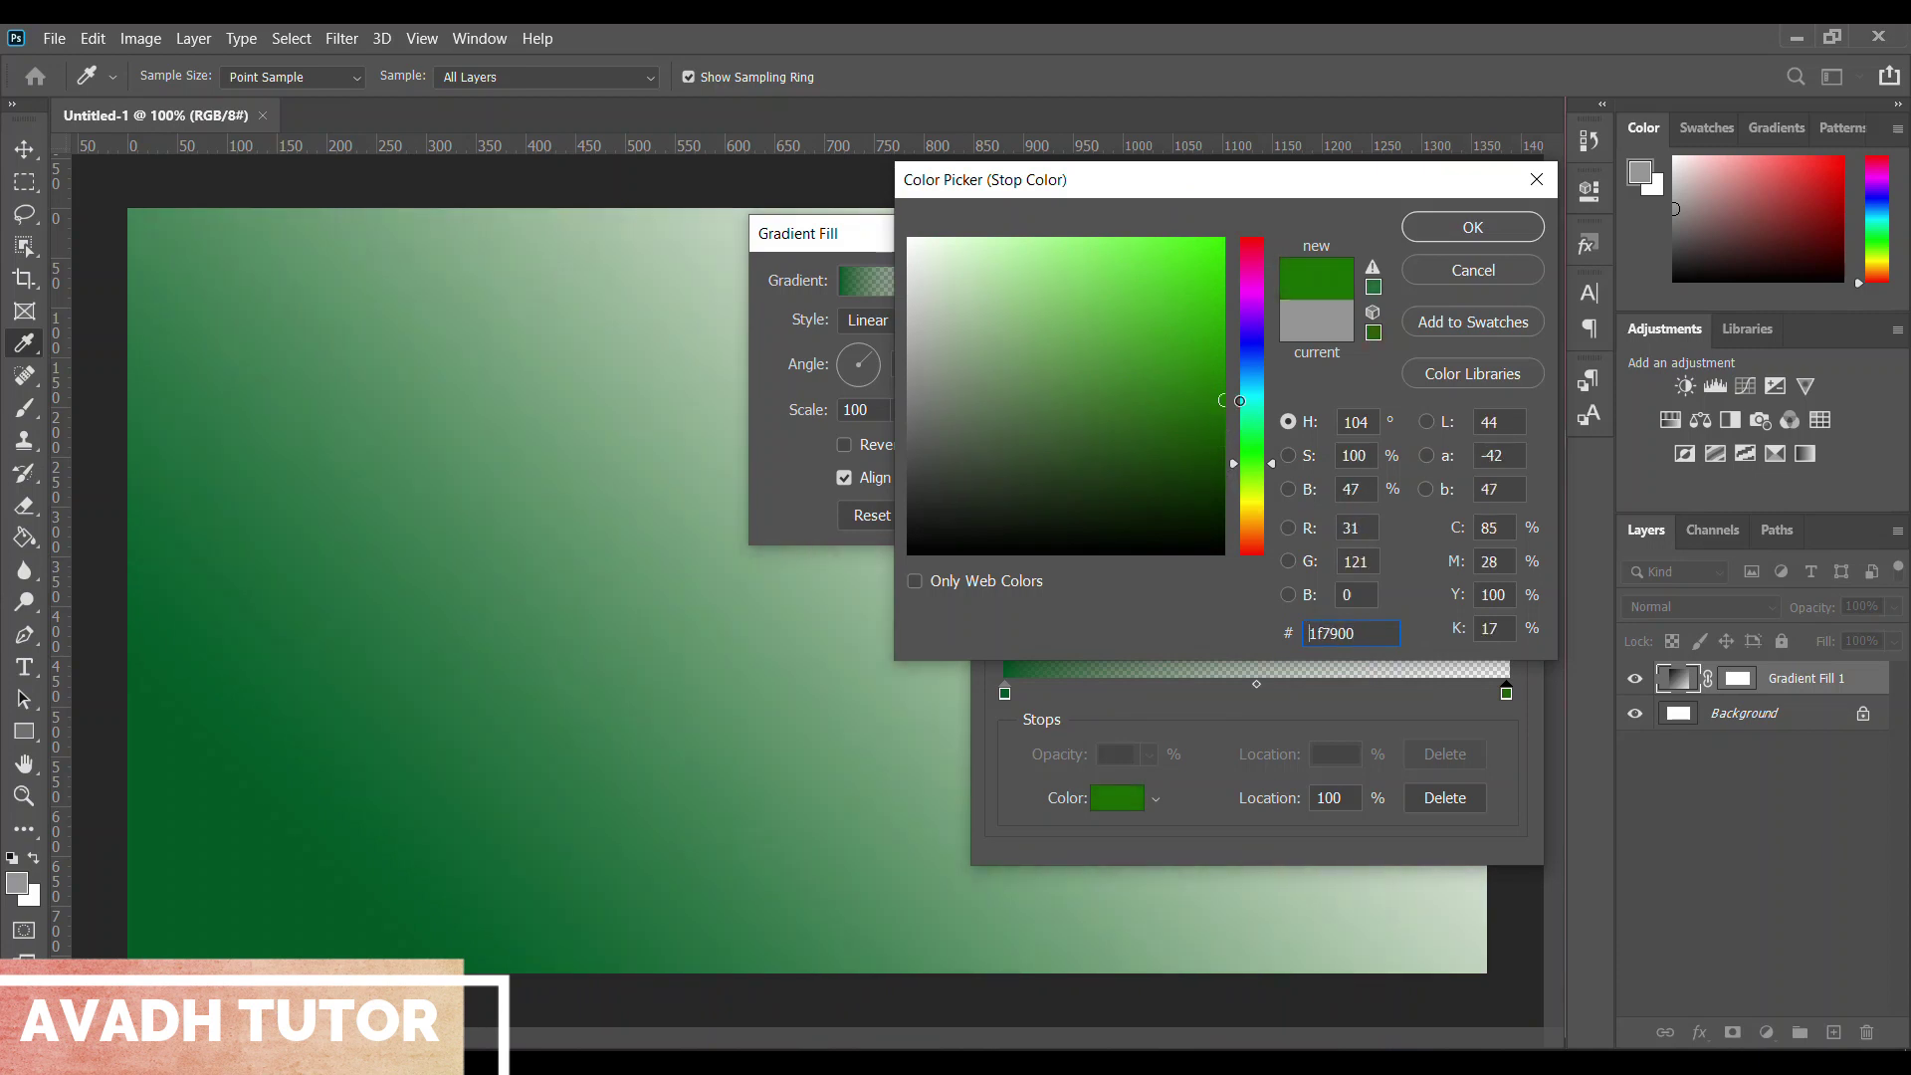
Shift the end stop to dark olive 363300 and confirm the edited gradient
{"action": "left_click", "coordinate": [1247, 506]}
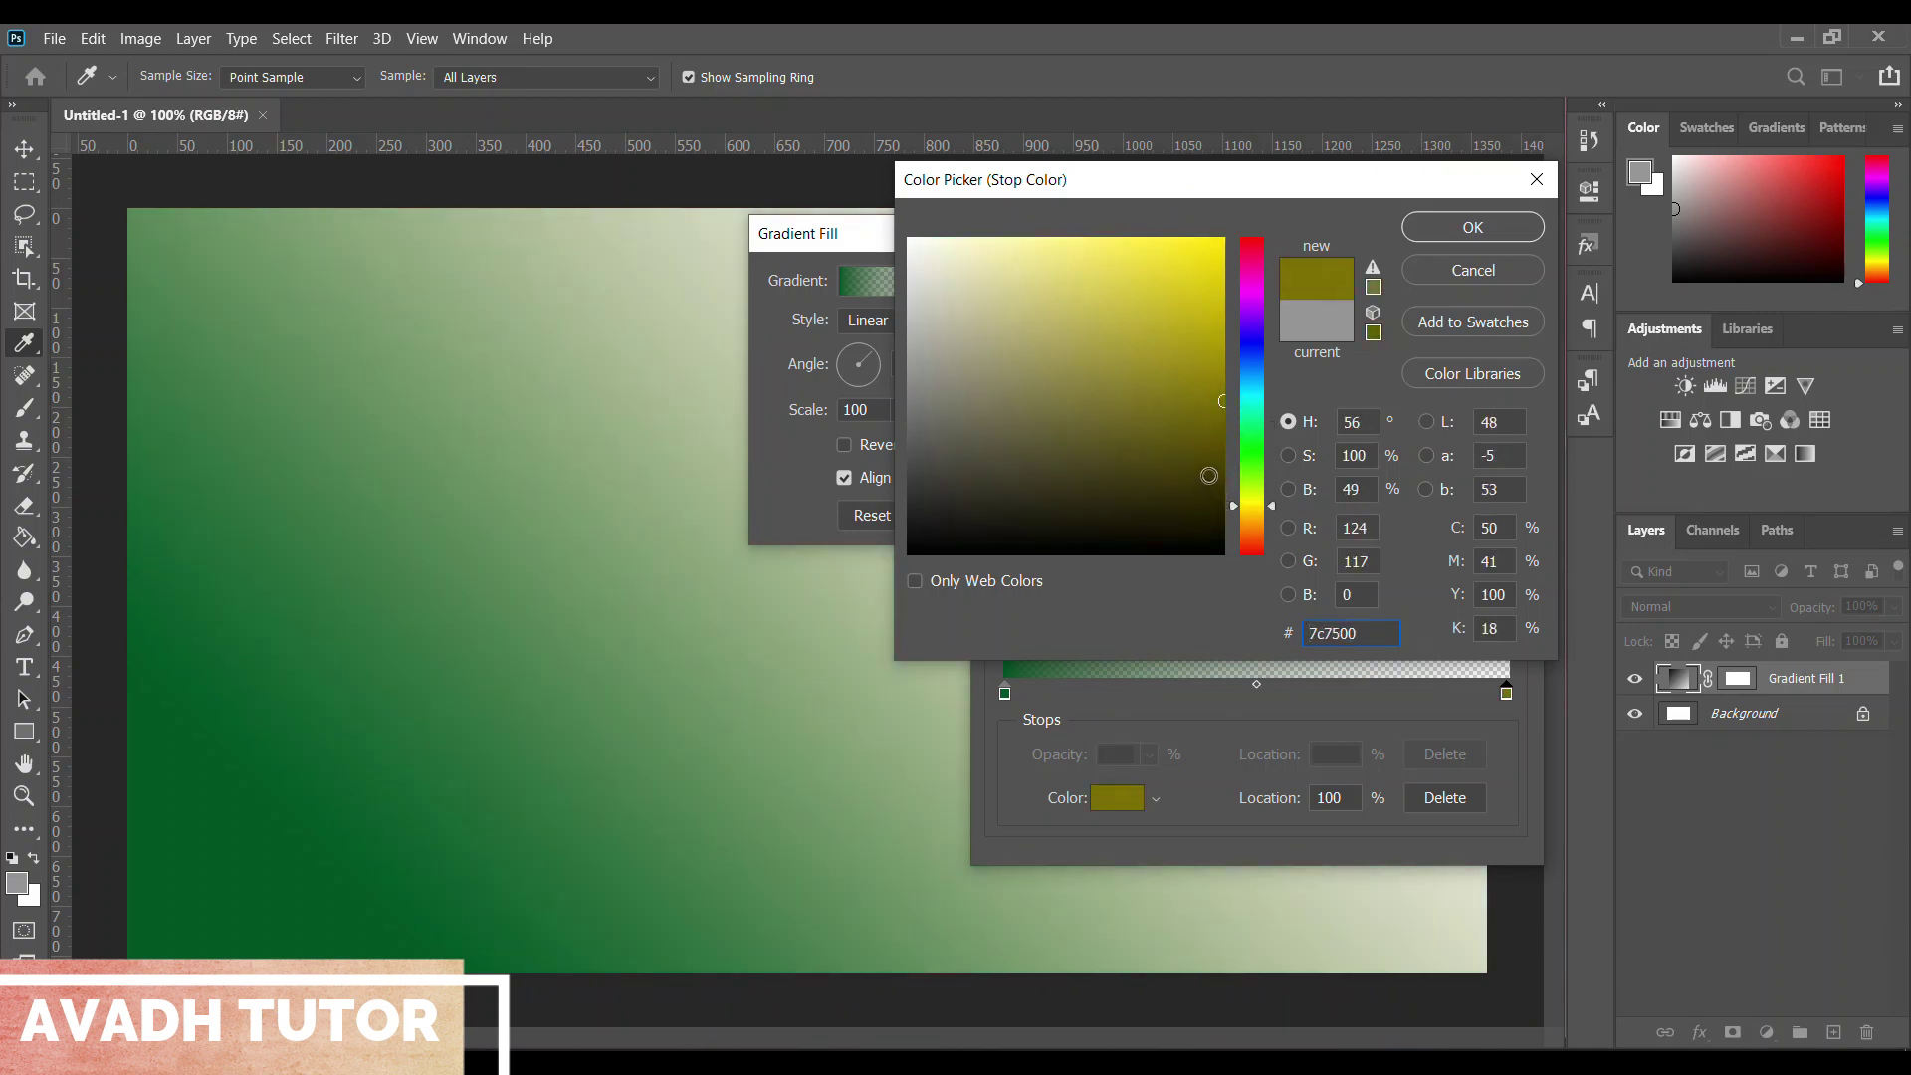
{"action": "left_click", "coordinate": [1205, 465]}
{"action": "left_click_drag", "start_coordinate": [1204, 465], "coordinate": [1229, 494]}
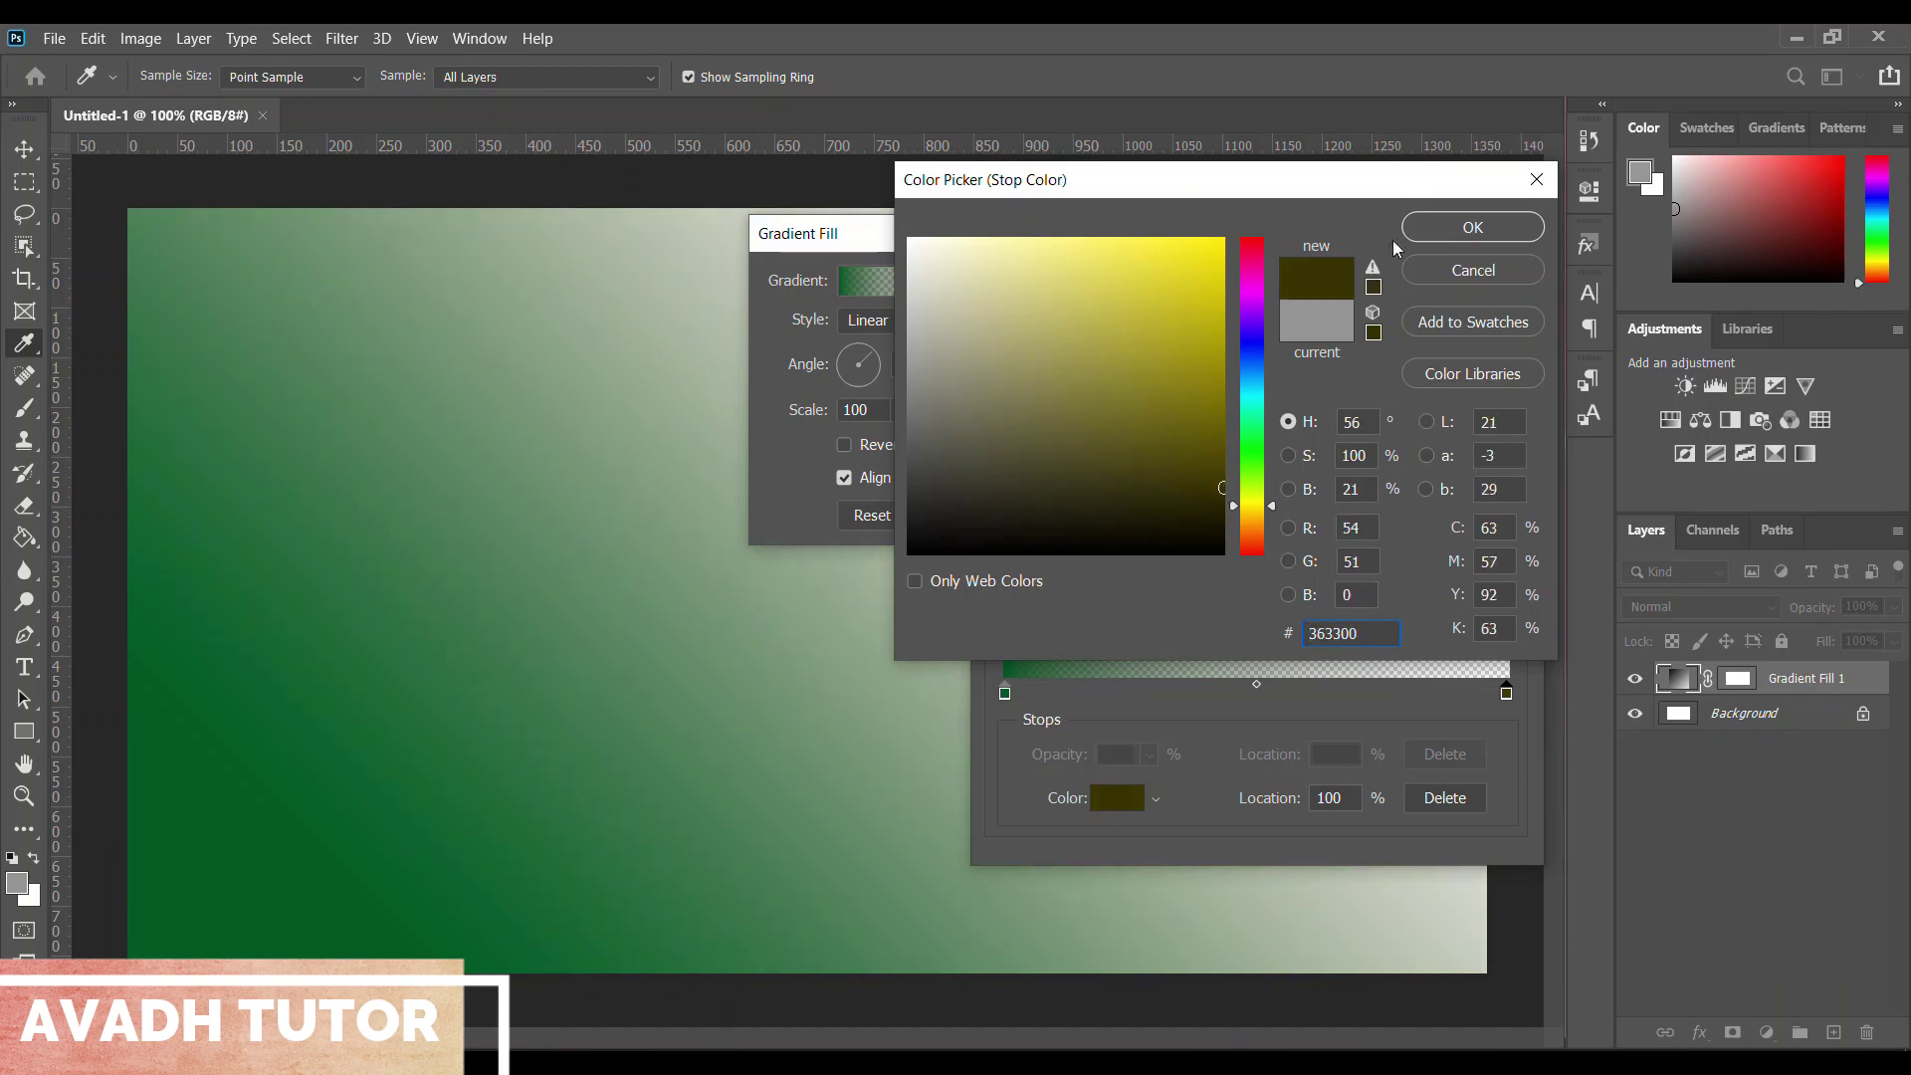
{"action": "left_click", "coordinate": [1457, 233]}
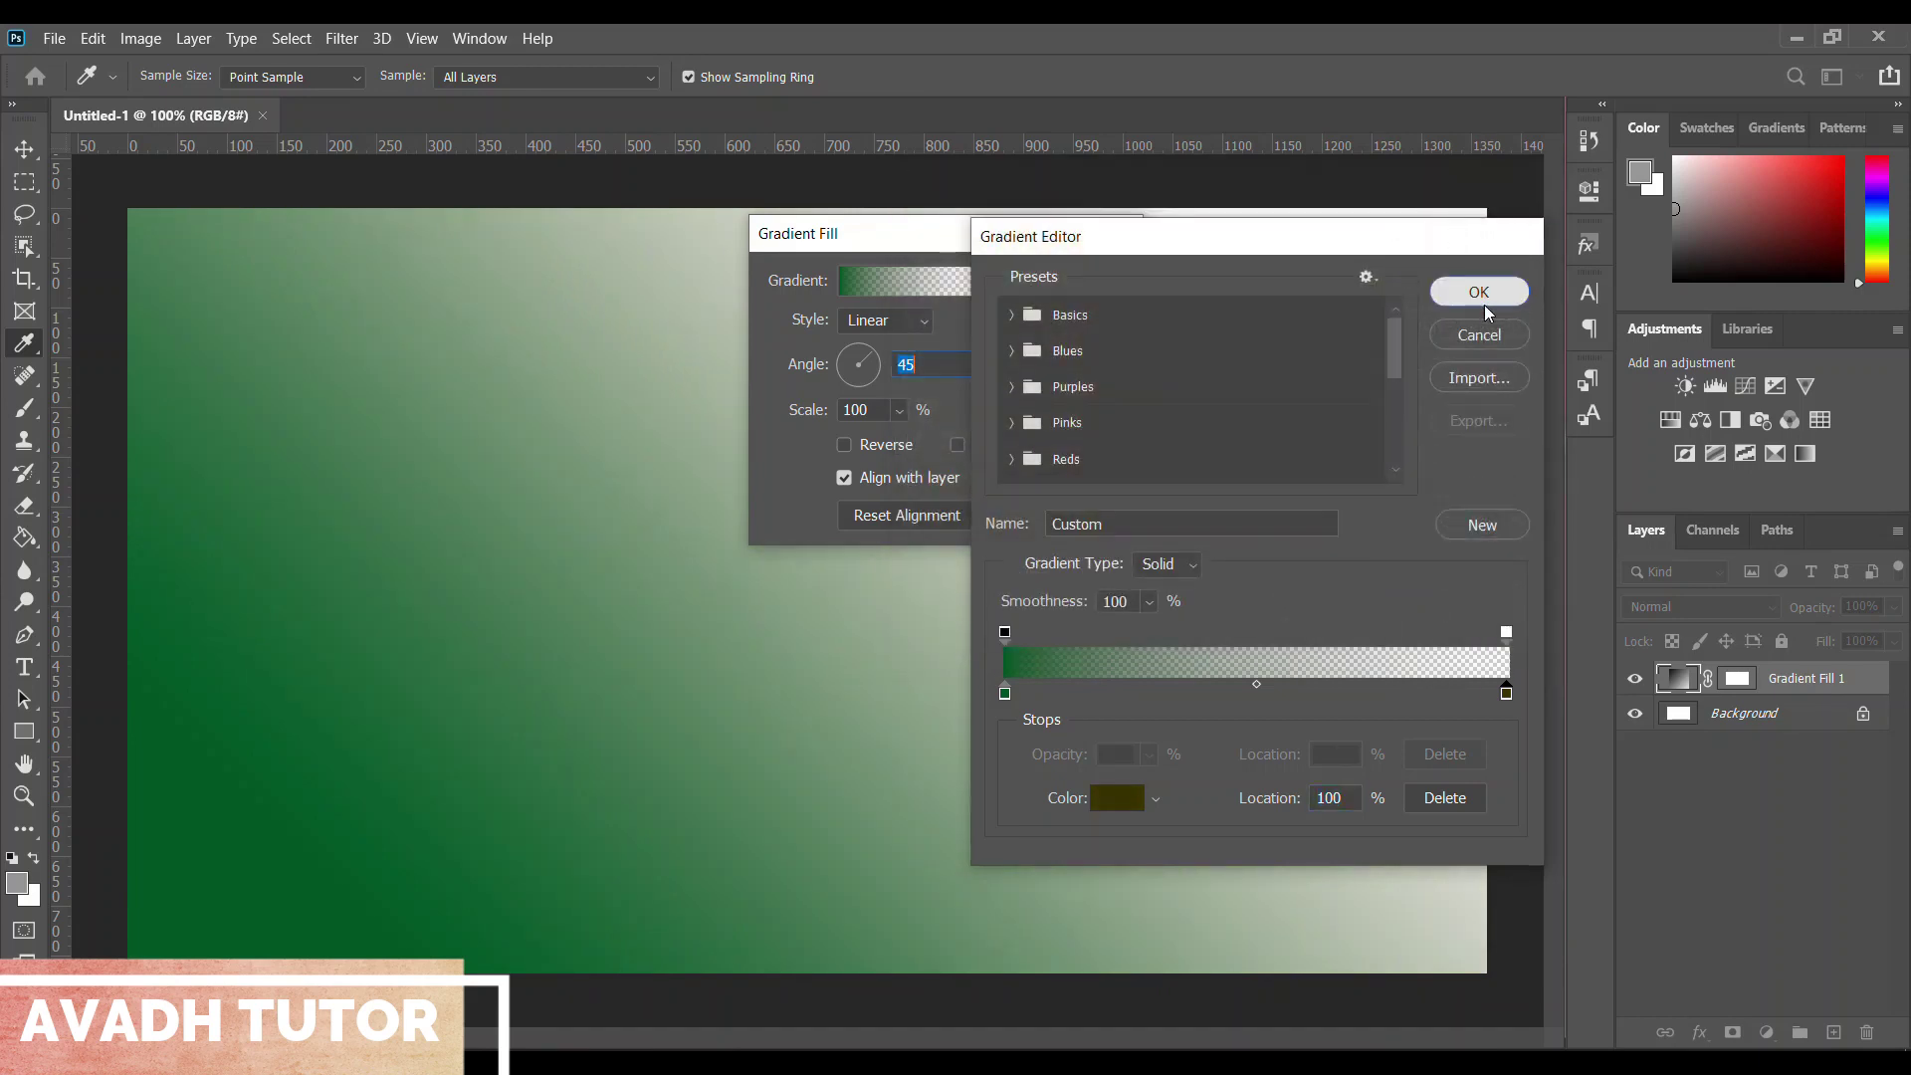
{"action": "left_click", "coordinate": [1479, 295]}
{"action": "left_click_drag", "start_coordinate": [989, 240], "coordinate": [1445, 347]}
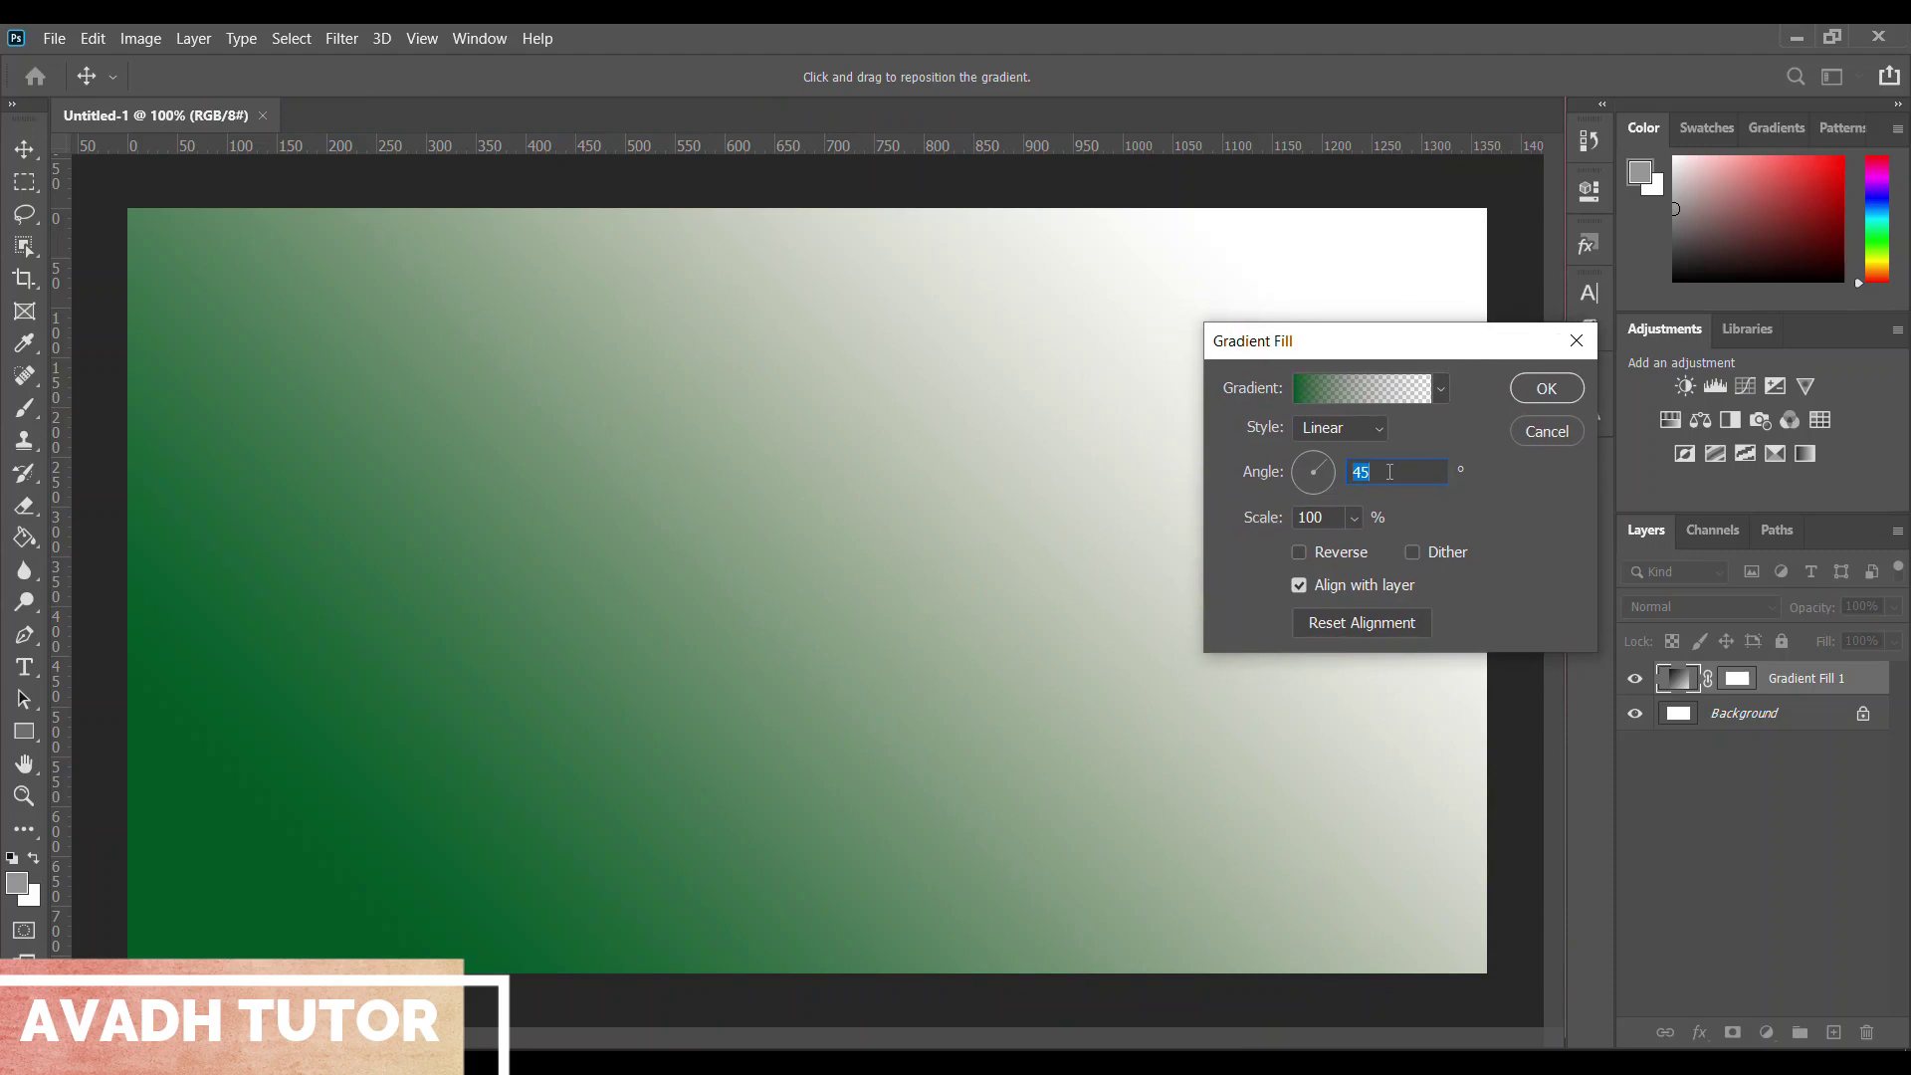
Change the gradient angle to -45° and preview radial, angle and reflected styles
{"action": "key", "text": "Left"}
{"action": "type", "text": "-"}
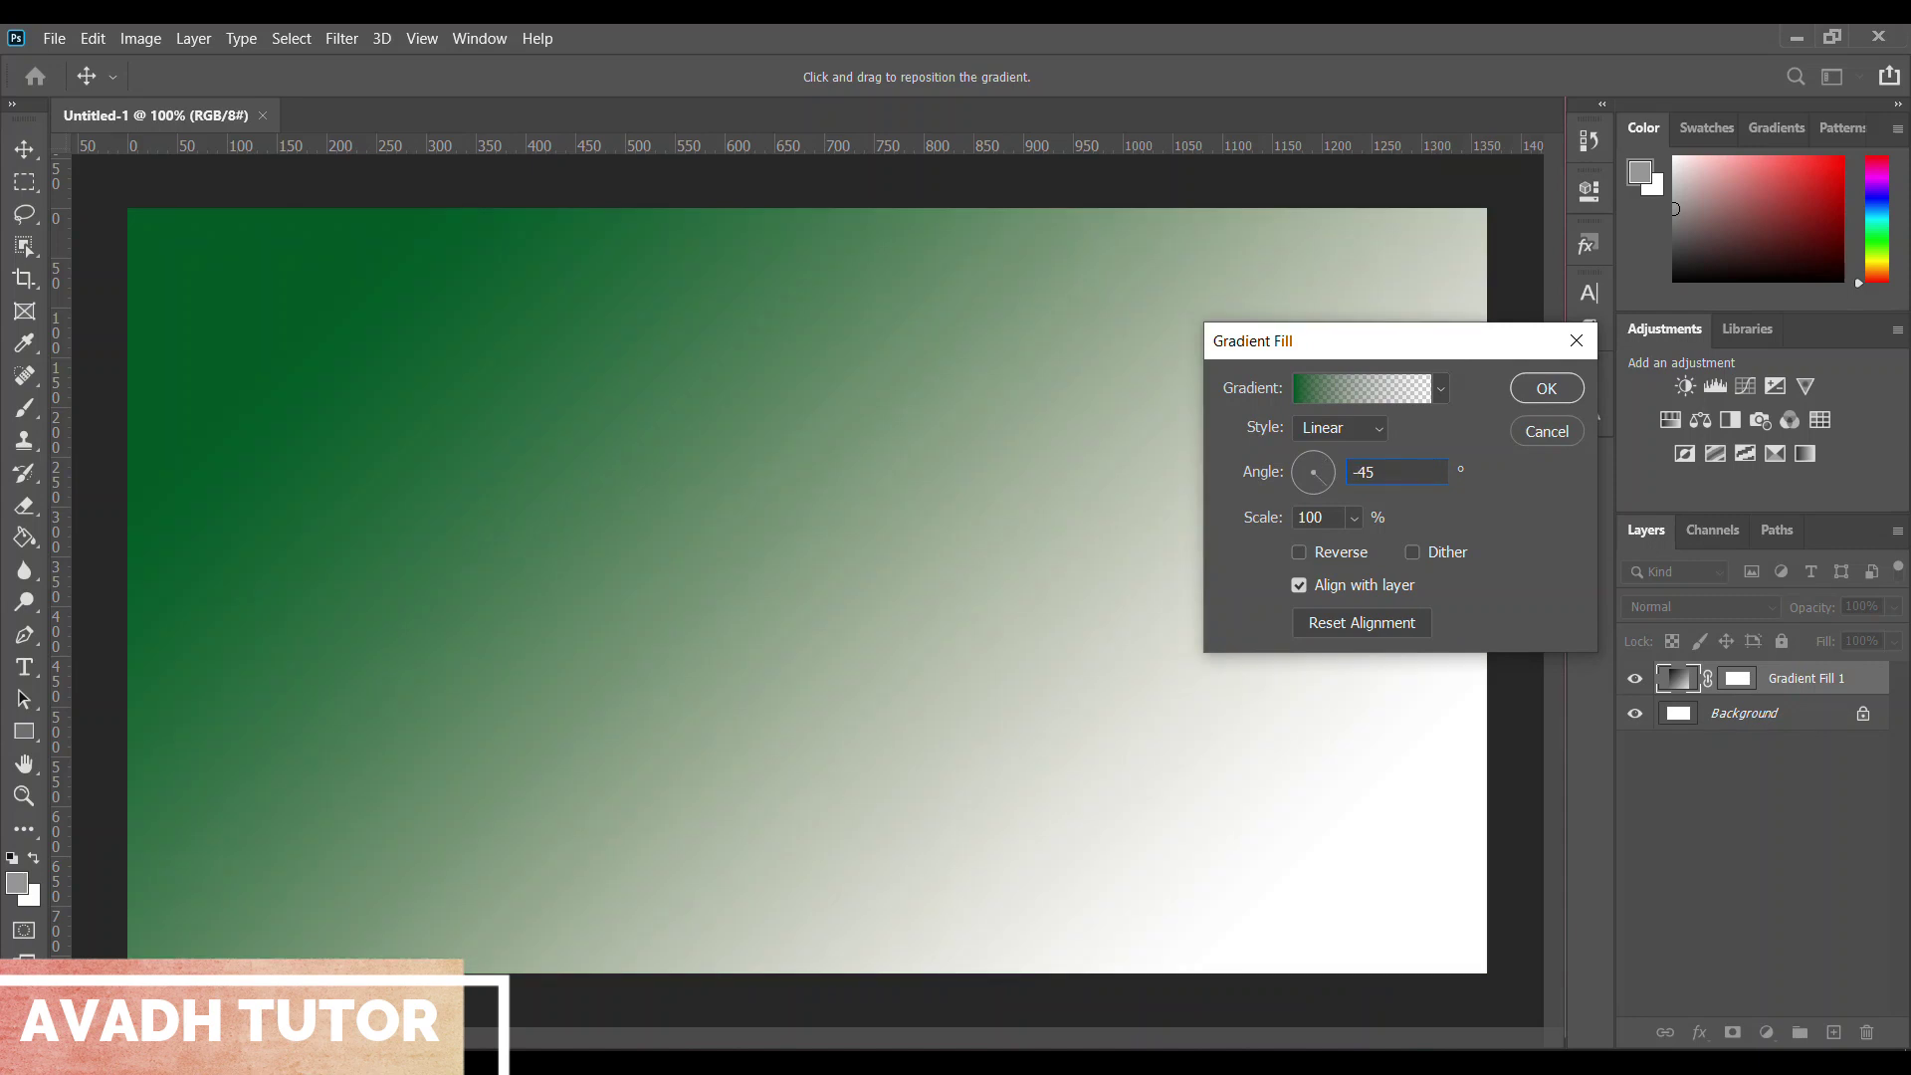
{"action": "left_click", "coordinate": [1344, 430]}
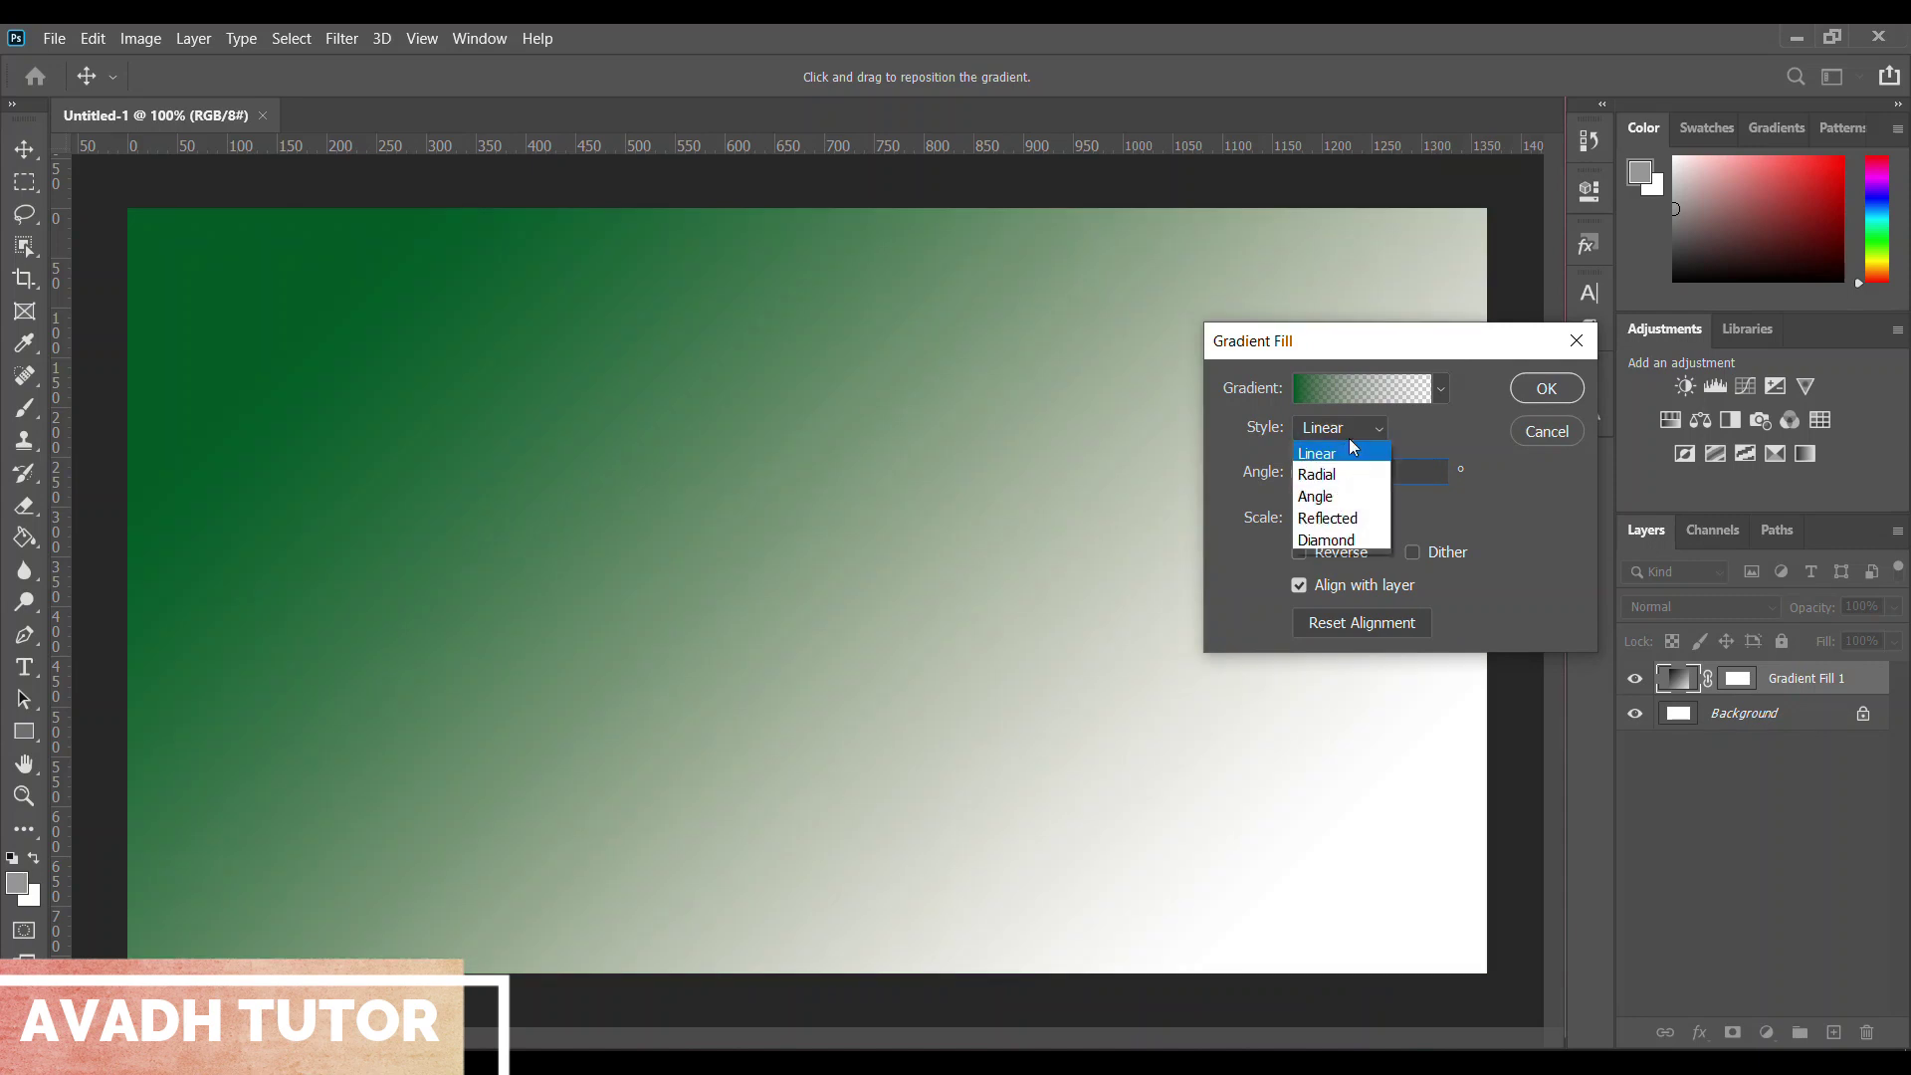
{"action": "left_click", "coordinate": [1351, 474]}
{"action": "left_click", "coordinate": [1354, 434]}
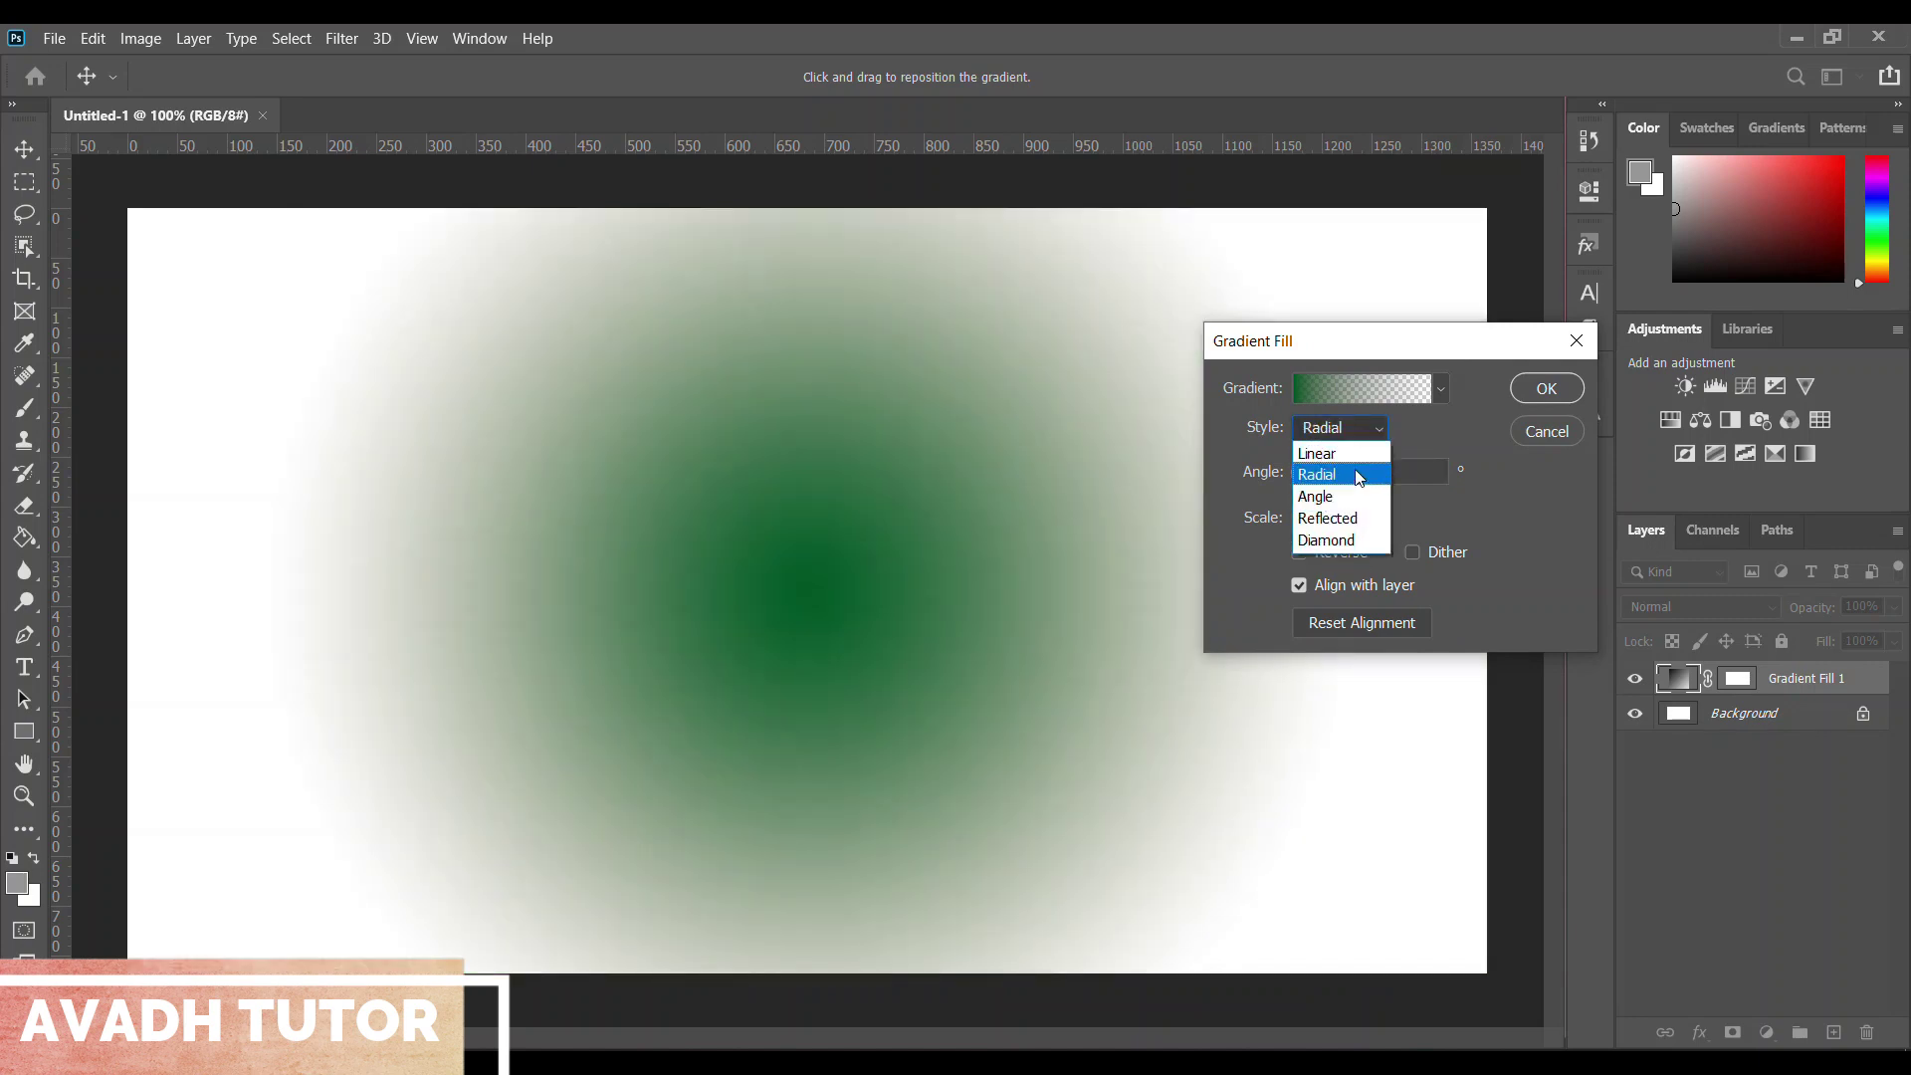
{"action": "left_click", "coordinate": [1352, 492]}
{"action": "left_click", "coordinate": [1352, 436]}
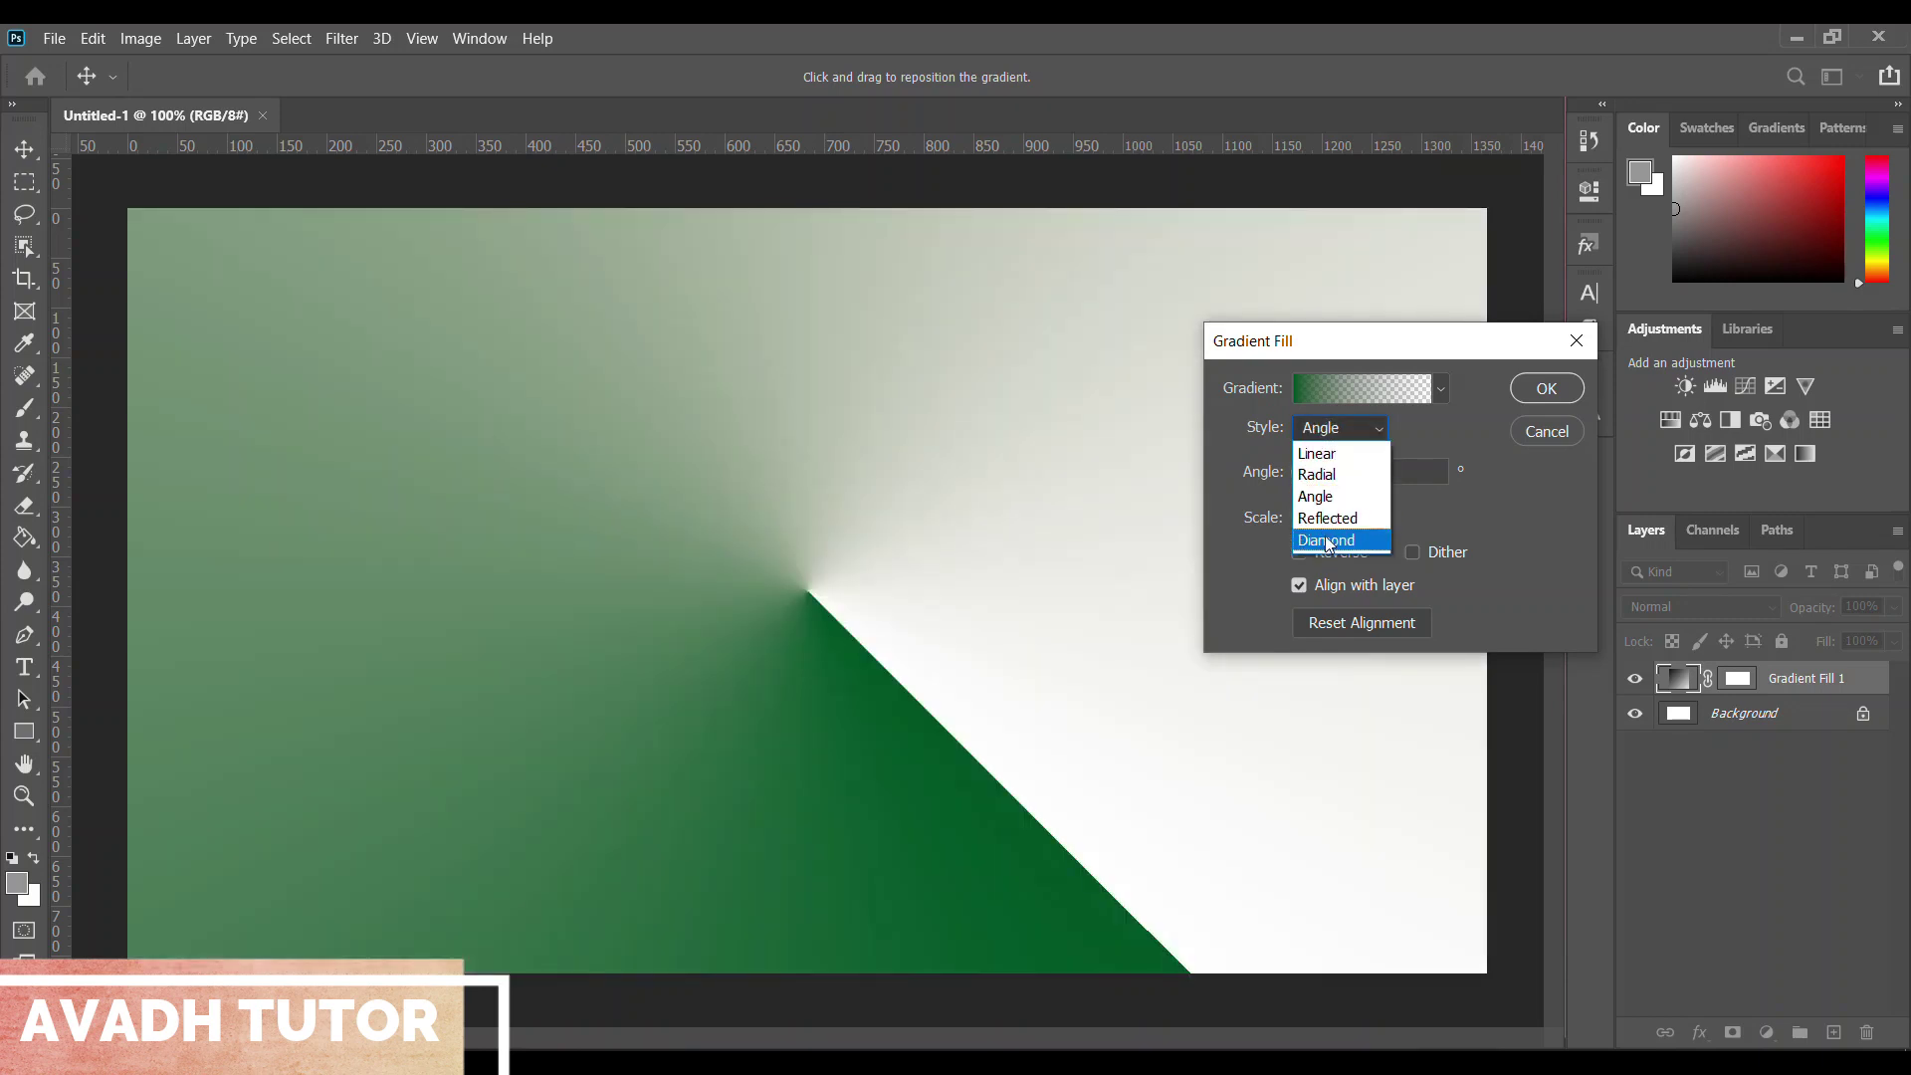
{"action": "left_click", "coordinate": [1329, 519]}
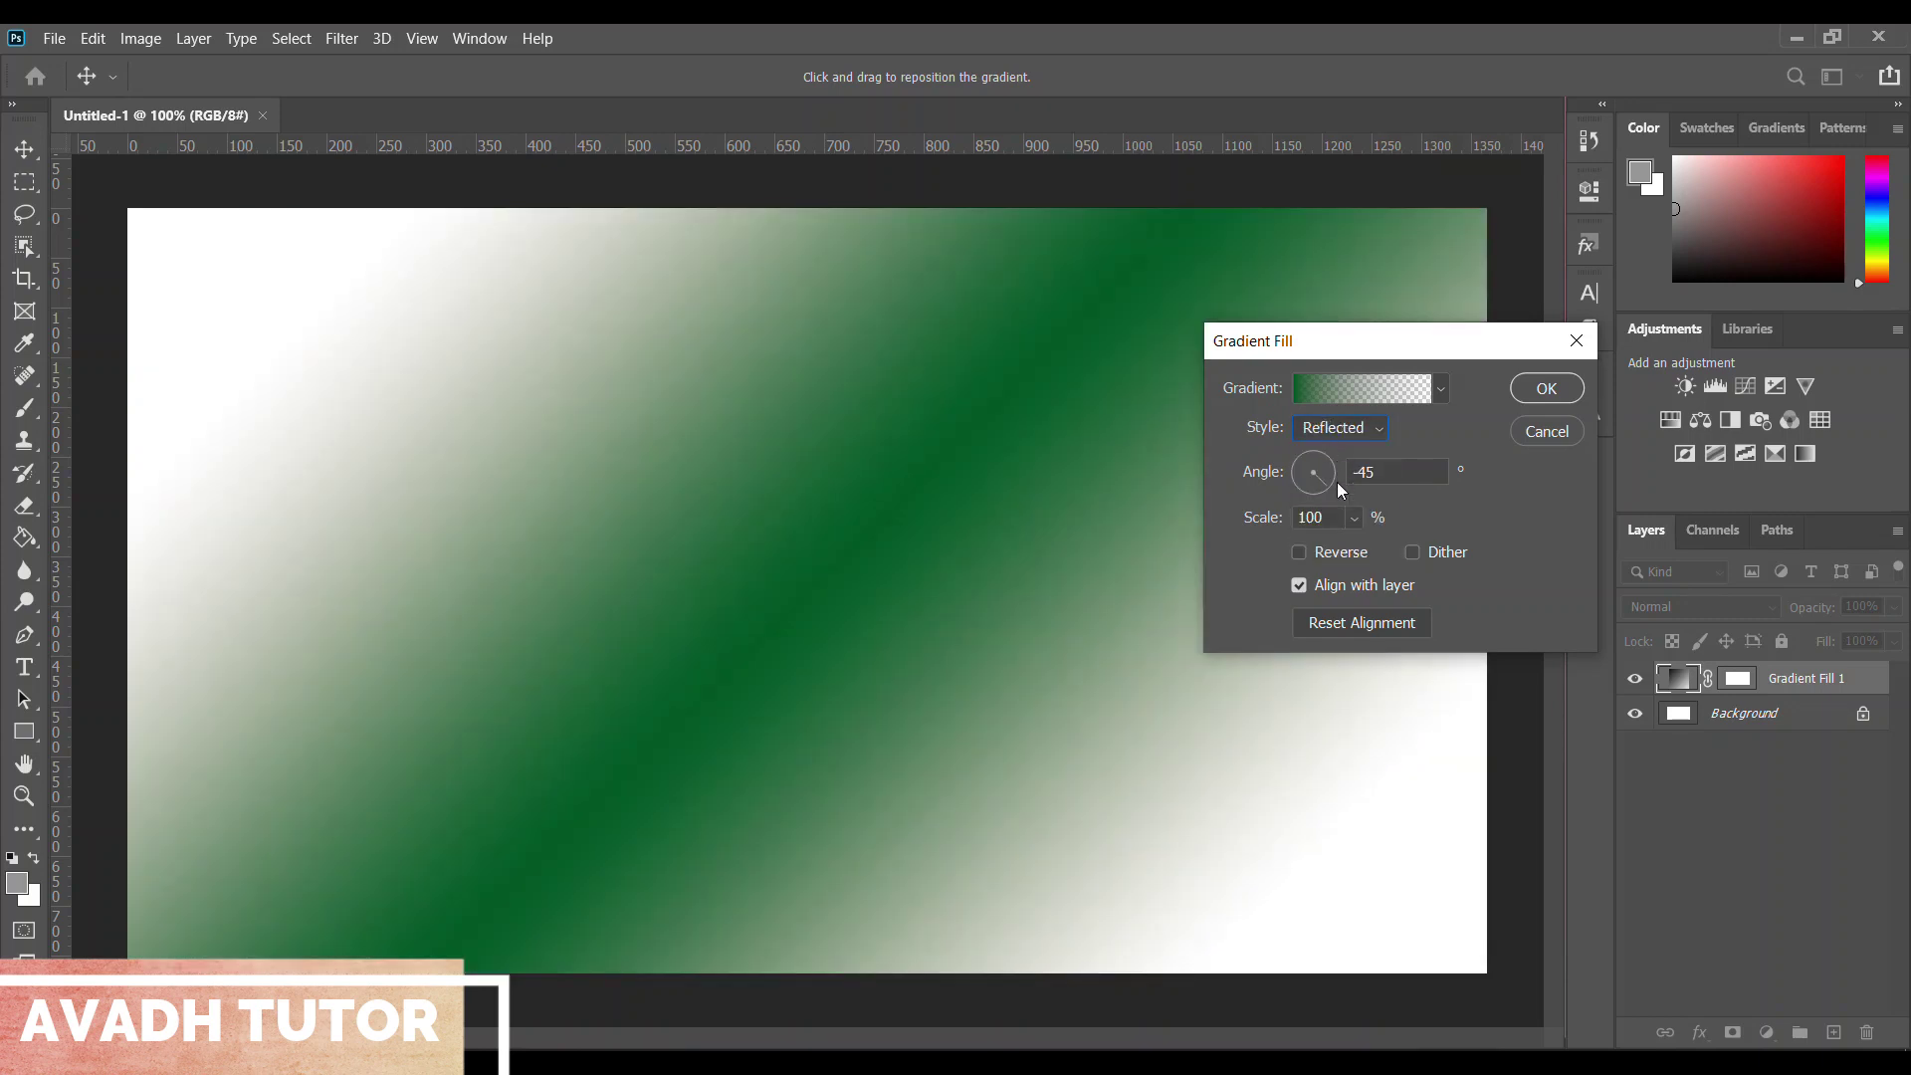
Settle on a linear, unreversed gradient at 122% scale and commit the fill
{"action": "left_click", "coordinate": [1354, 518]}
{"action": "mouse_move", "coordinate": [1356, 546]}
{"action": "left_mouse_down"}
{"action": "mouse_move", "coordinate": [1339, 550]}
{"action": "mouse_move", "coordinate": [1374, 547]}
{"action": "left_mouse_up"}
{"action": "left_click", "coordinate": [1299, 552]}
{"action": "left_click", "coordinate": [1354, 519]}
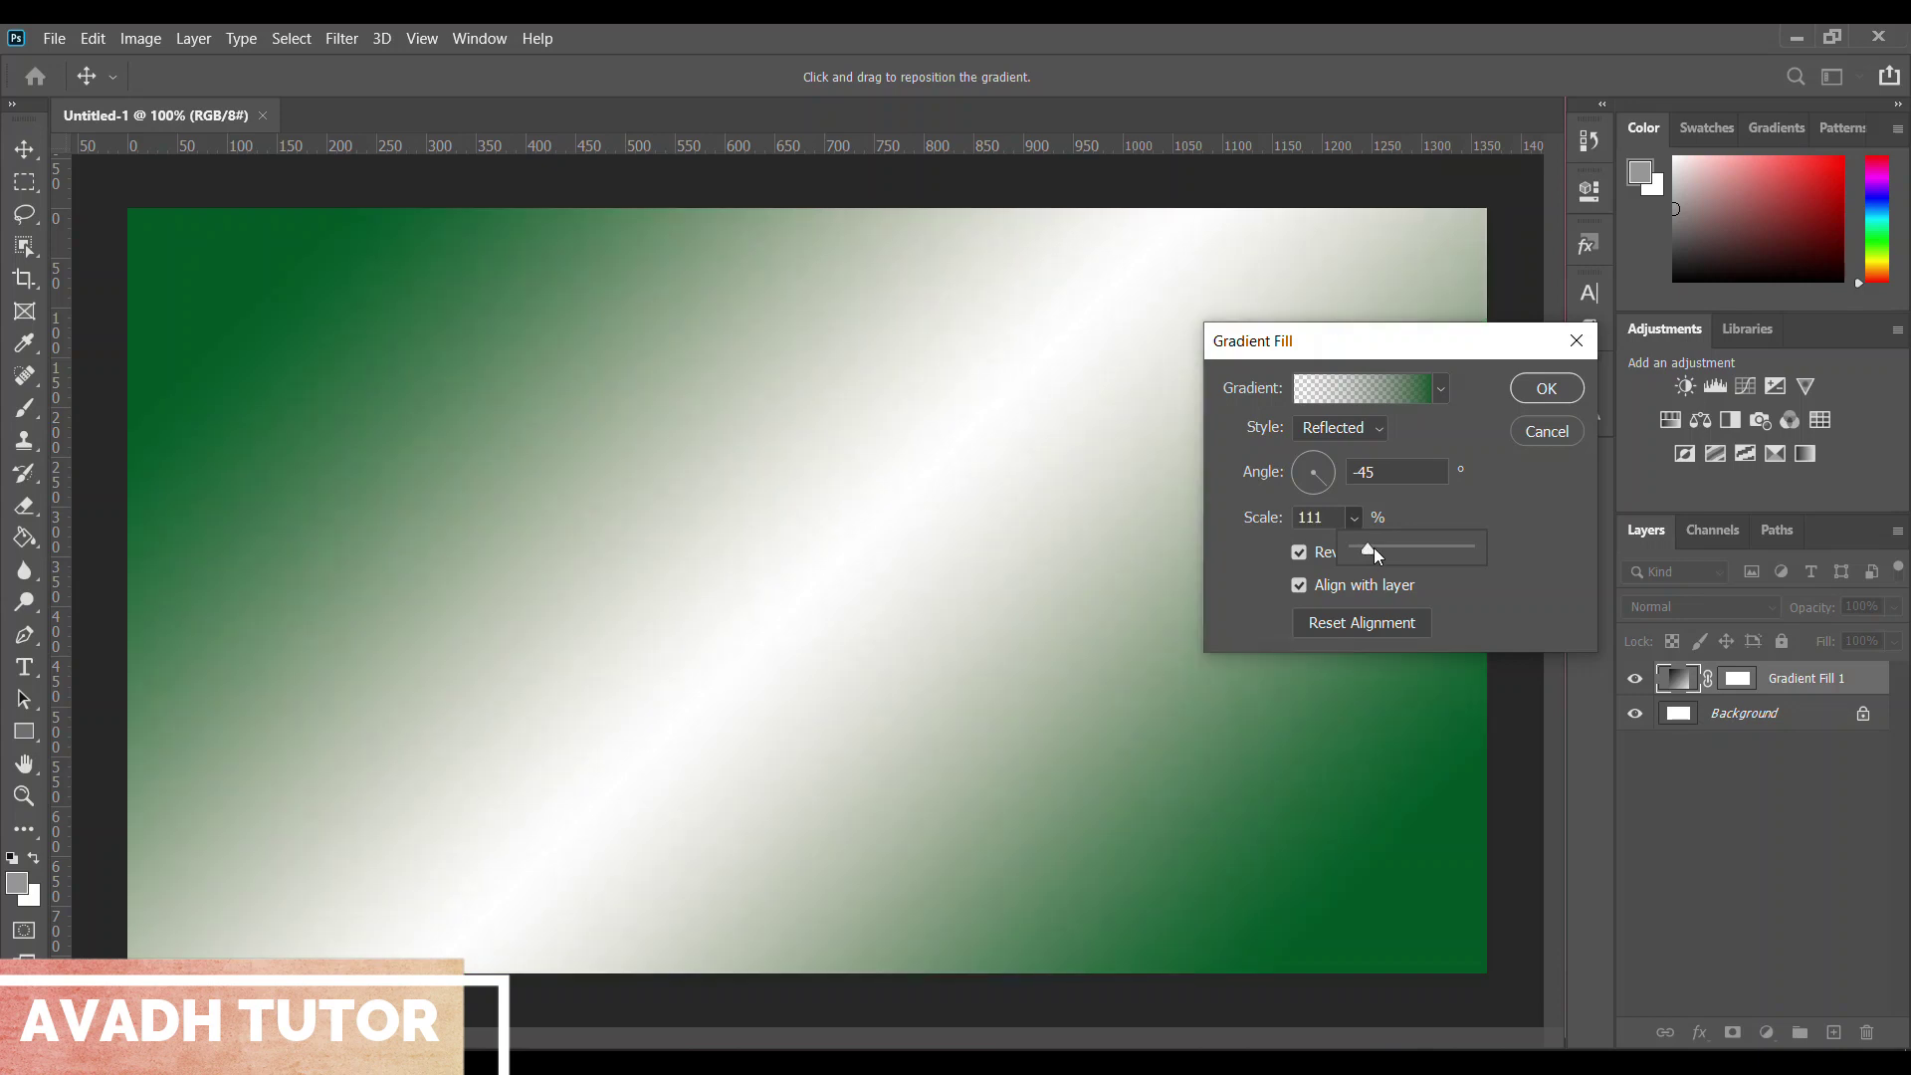
{"action": "left_click_drag", "start_coordinate": [1368, 545], "coordinate": [1363, 547]}
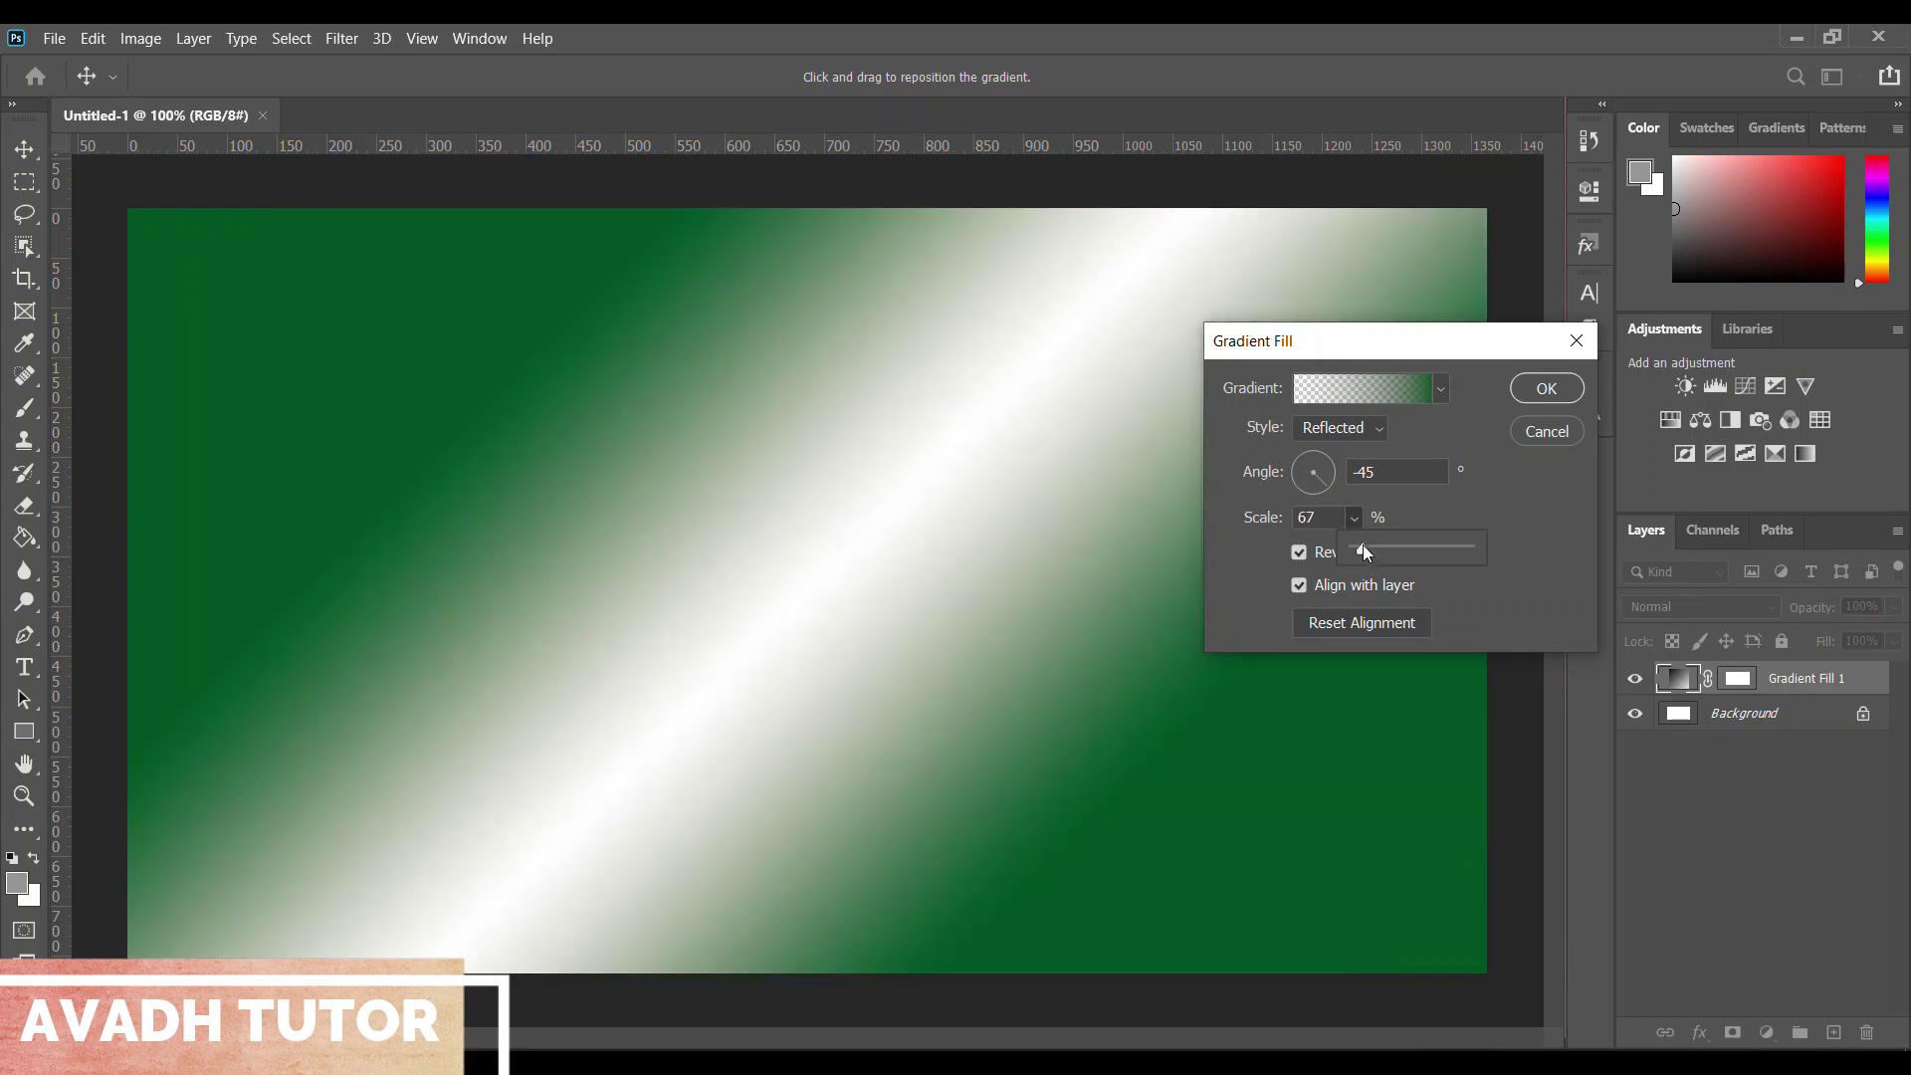
{"action": "left_click", "coordinate": [1335, 427]}
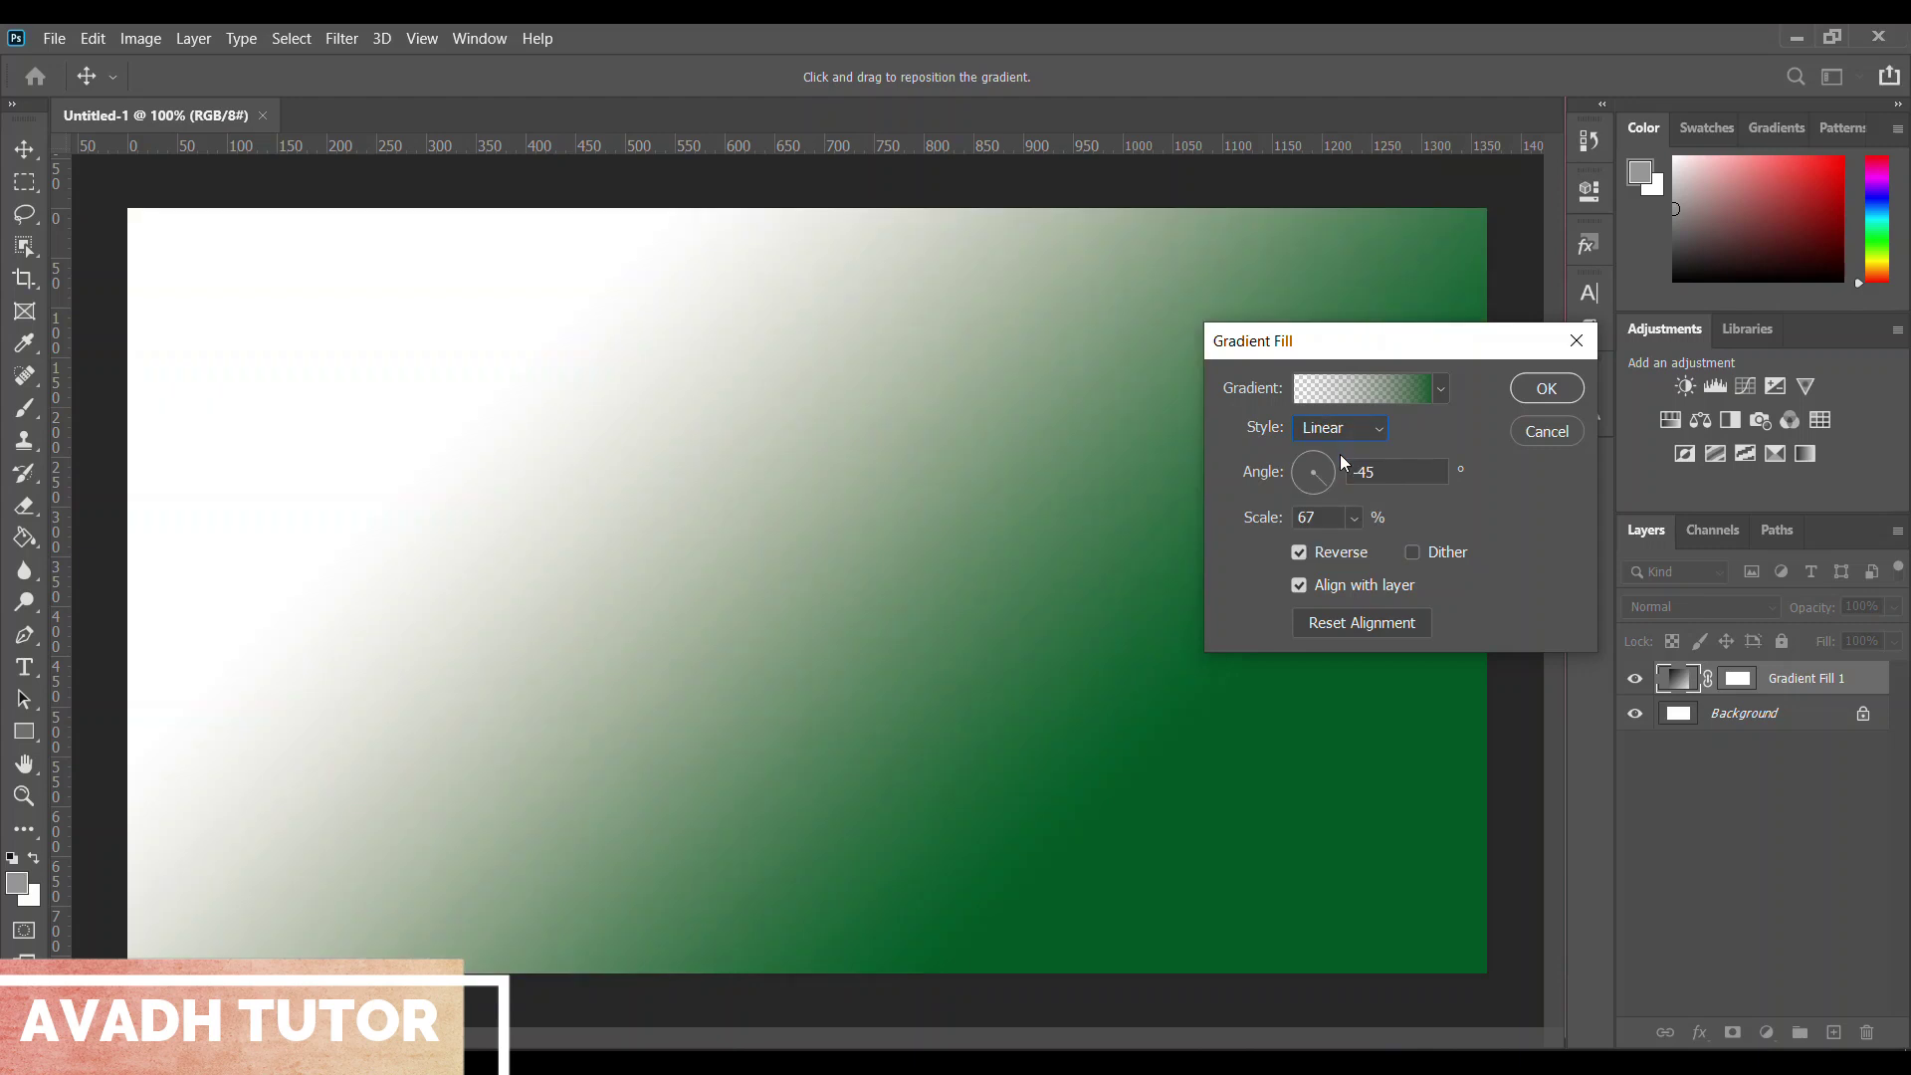
{"action": "left_click", "coordinate": [1324, 552]}
{"action": "left_click", "coordinate": [1353, 517]}
{"action": "mouse_move", "coordinate": [1358, 546]}
{"action": "left_mouse_down"}
{"action": "mouse_move", "coordinate": [1421, 547]}
{"action": "mouse_move", "coordinate": [1364, 551]}
{"action": "left_mouse_up"}
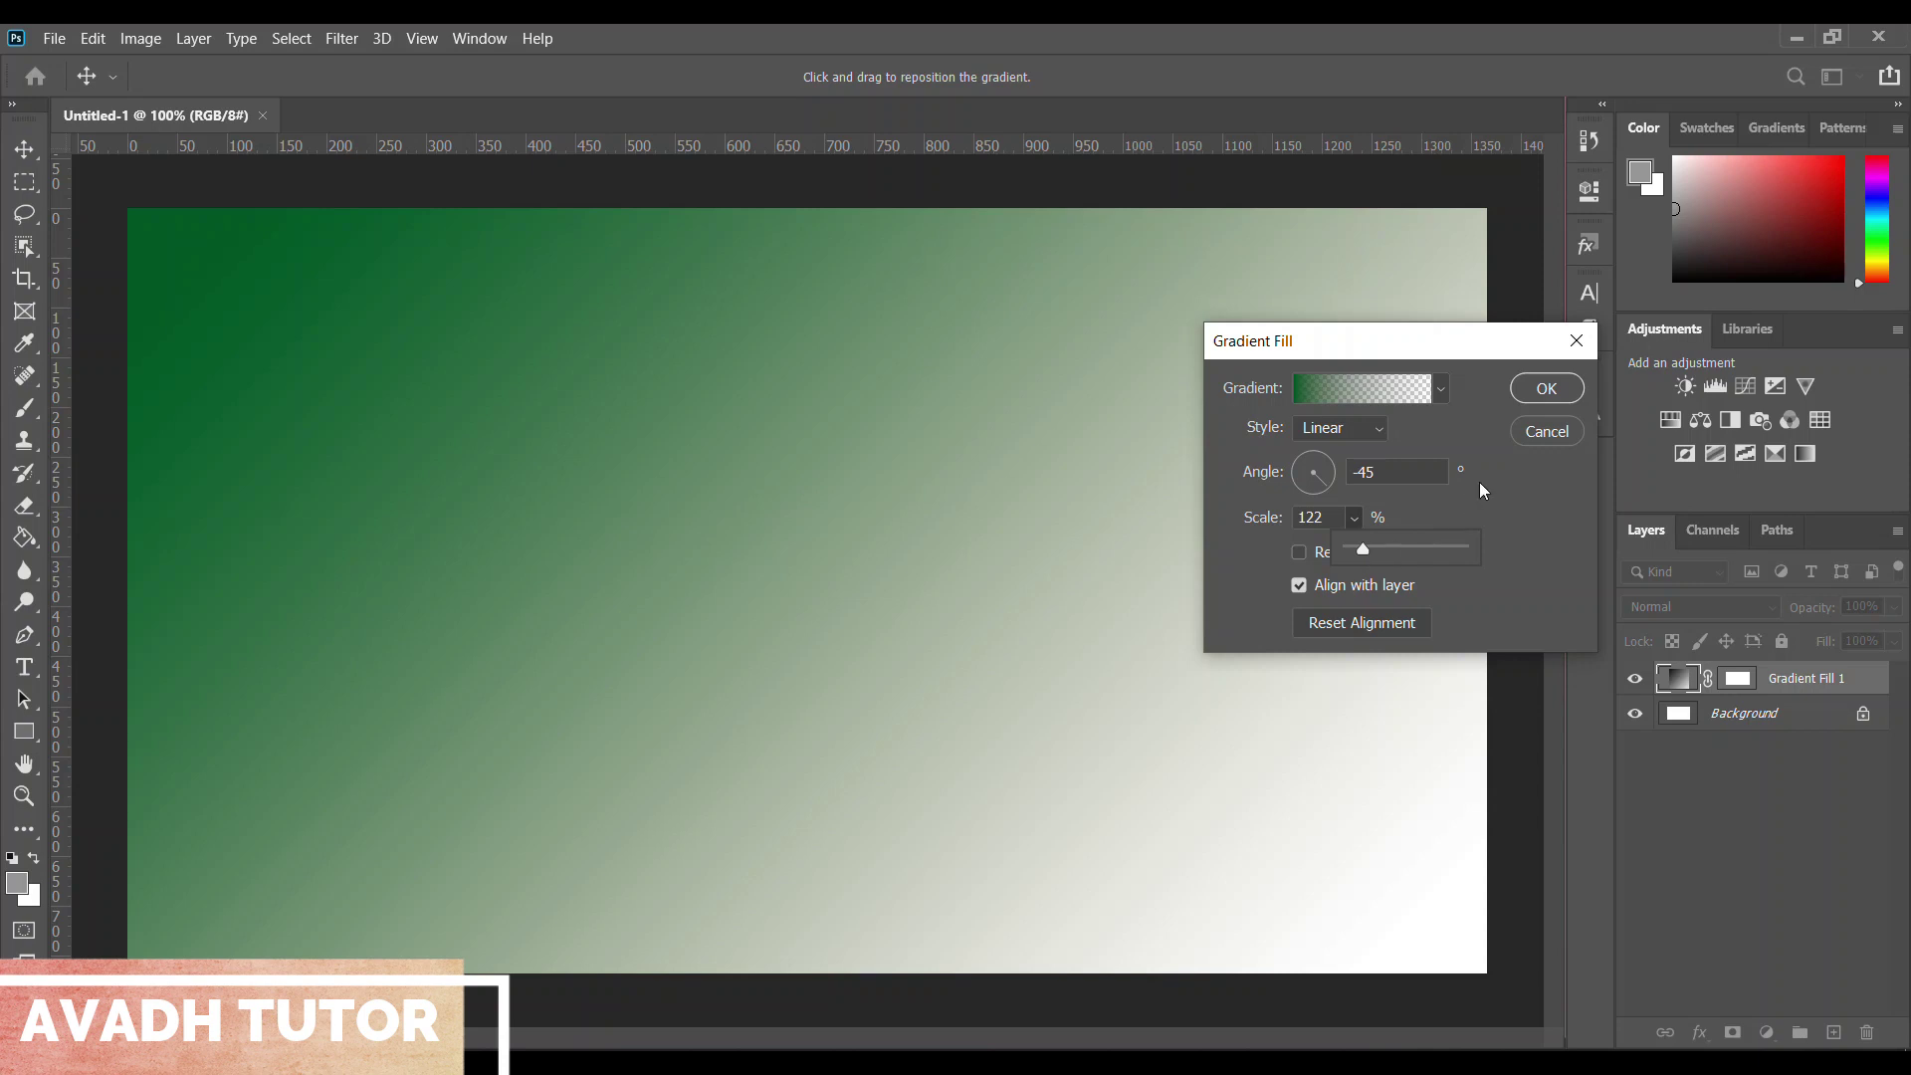
{"action": "left_click", "coordinate": [1548, 391]}
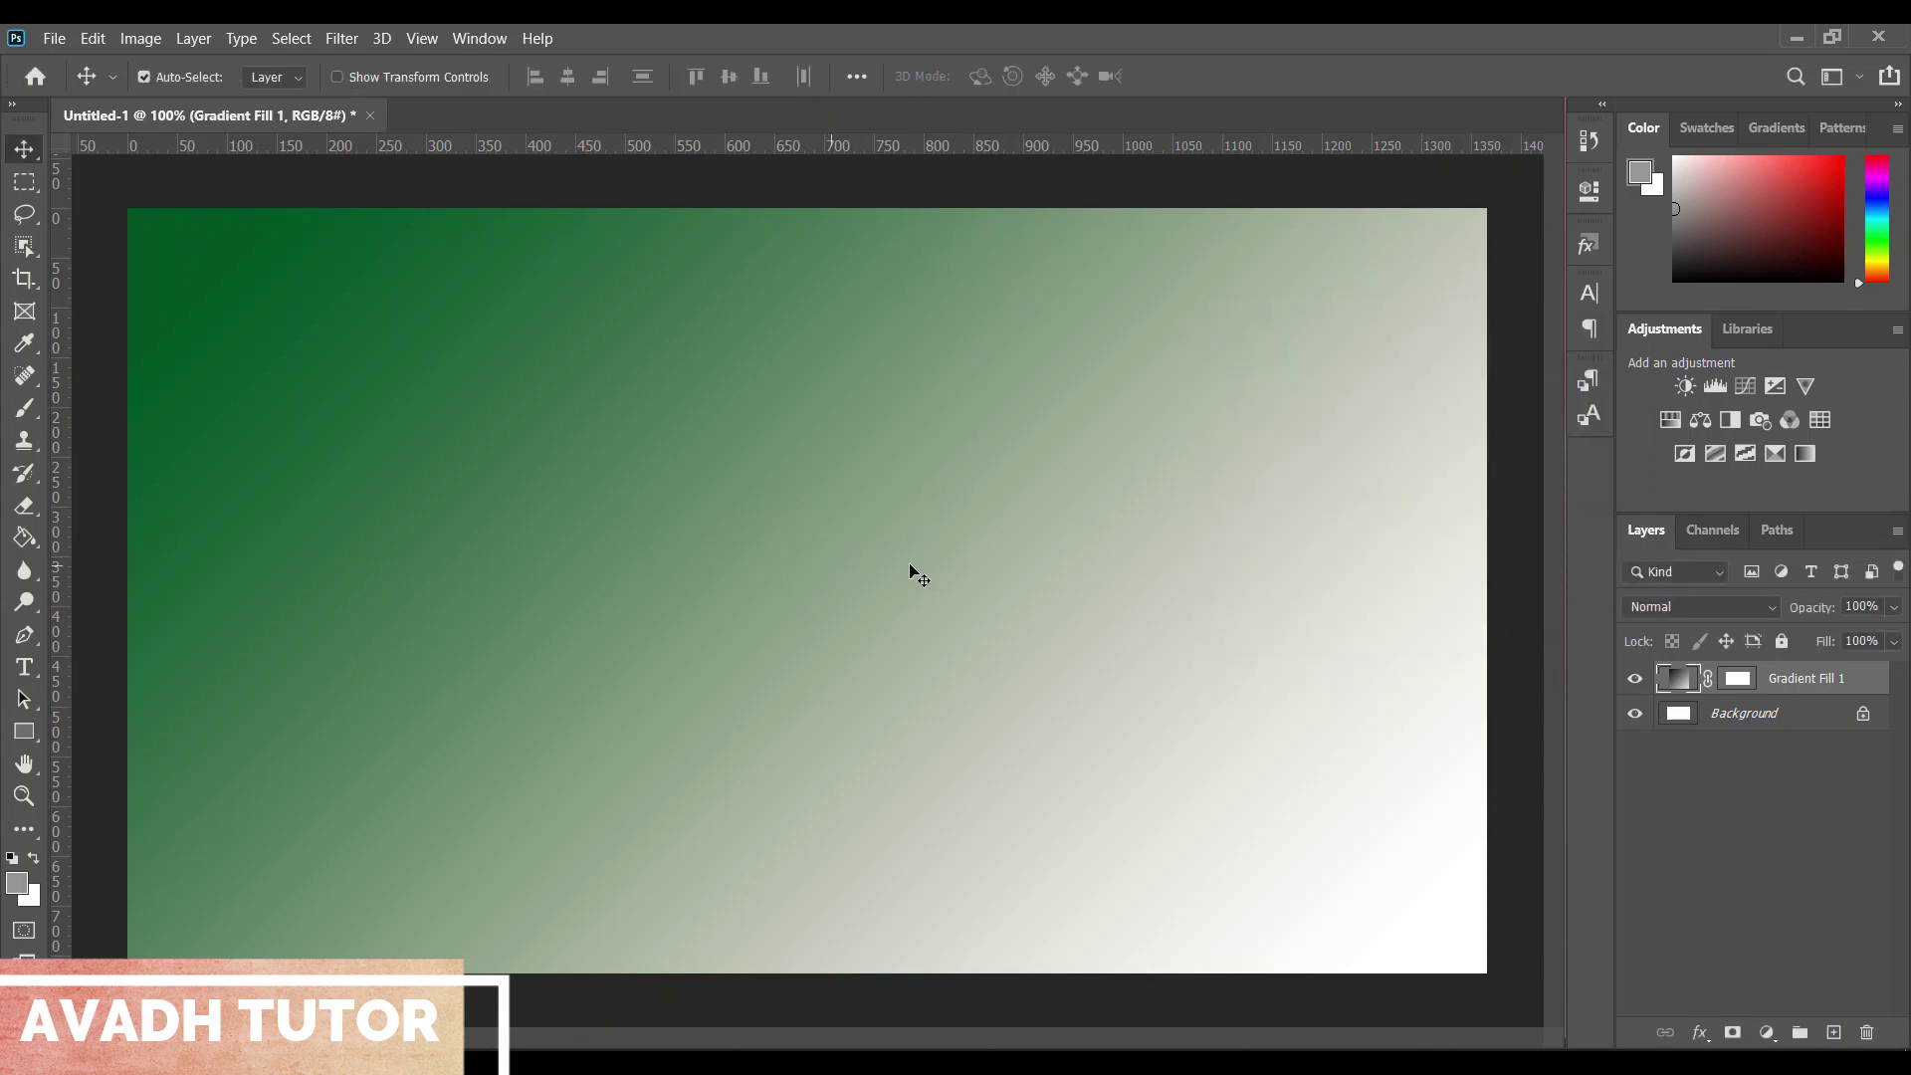
Select the Rectangle tool and set the foreground colour to white (ffffff)
{"action": "left_click", "coordinate": [24, 731]}
{"action": "left_click", "coordinate": [99, 737]}
{"action": "left_click", "coordinate": [18, 885]}
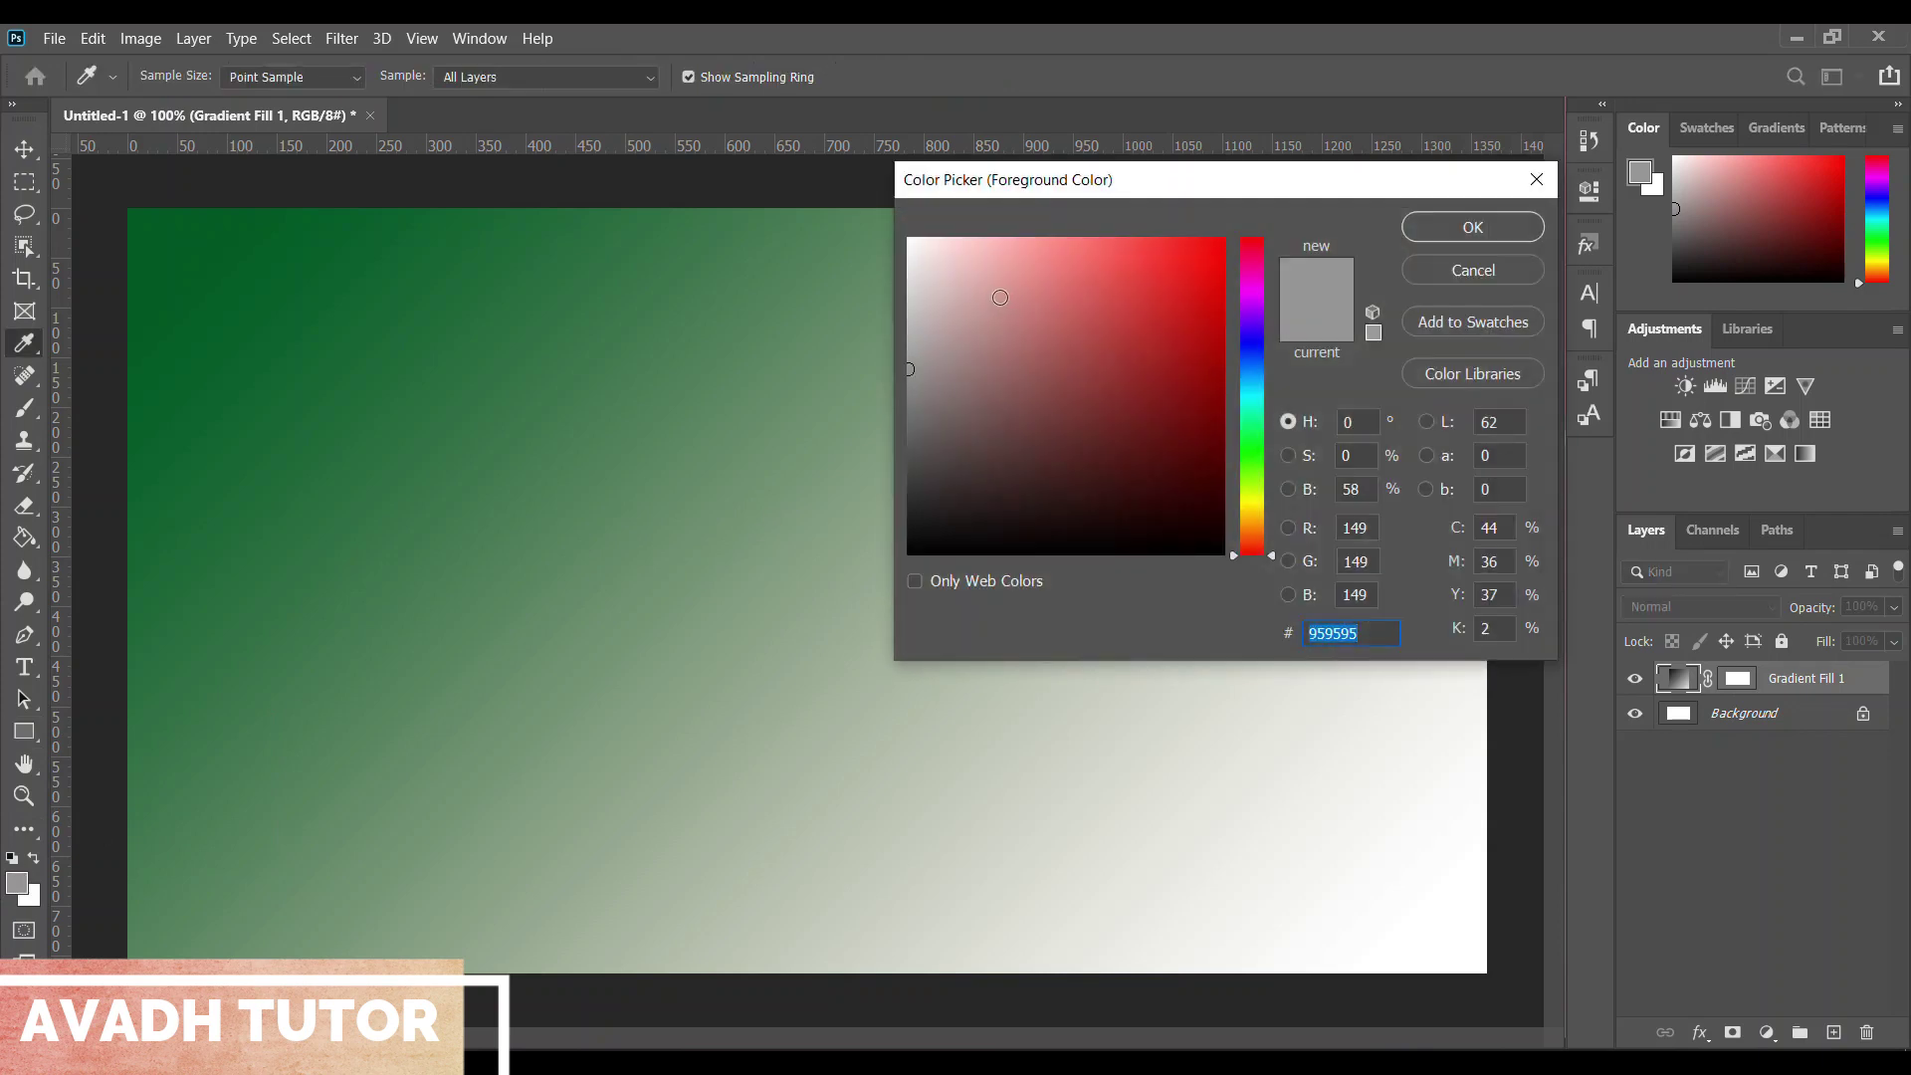
{"action": "type", "text": "ffffff"}
{"action": "left_click", "coordinate": [1478, 231]}
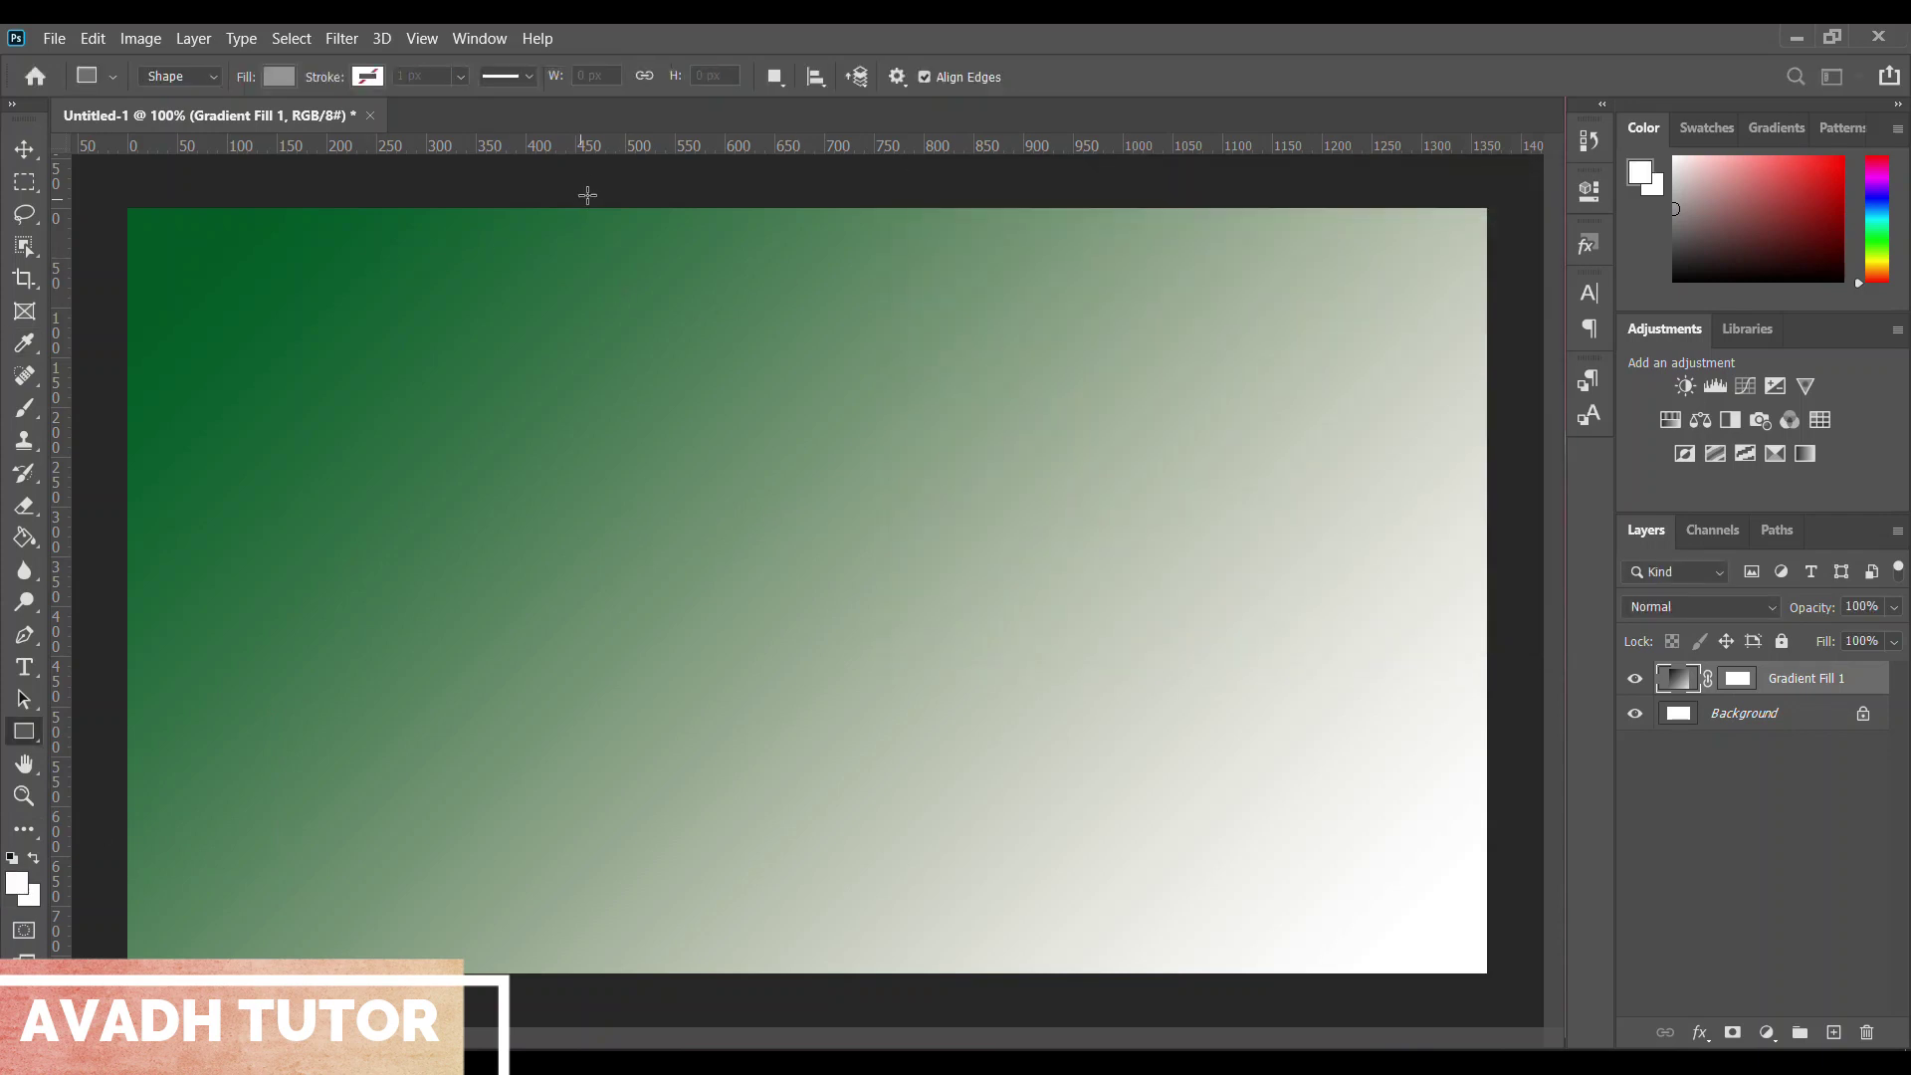
Place four margin guides about 82 px inside each edge and draw a 1200 × 600 px white rectangle between them
{"action": "left_click_drag", "start_coordinate": [739, 151], "coordinate": [734, 290]}
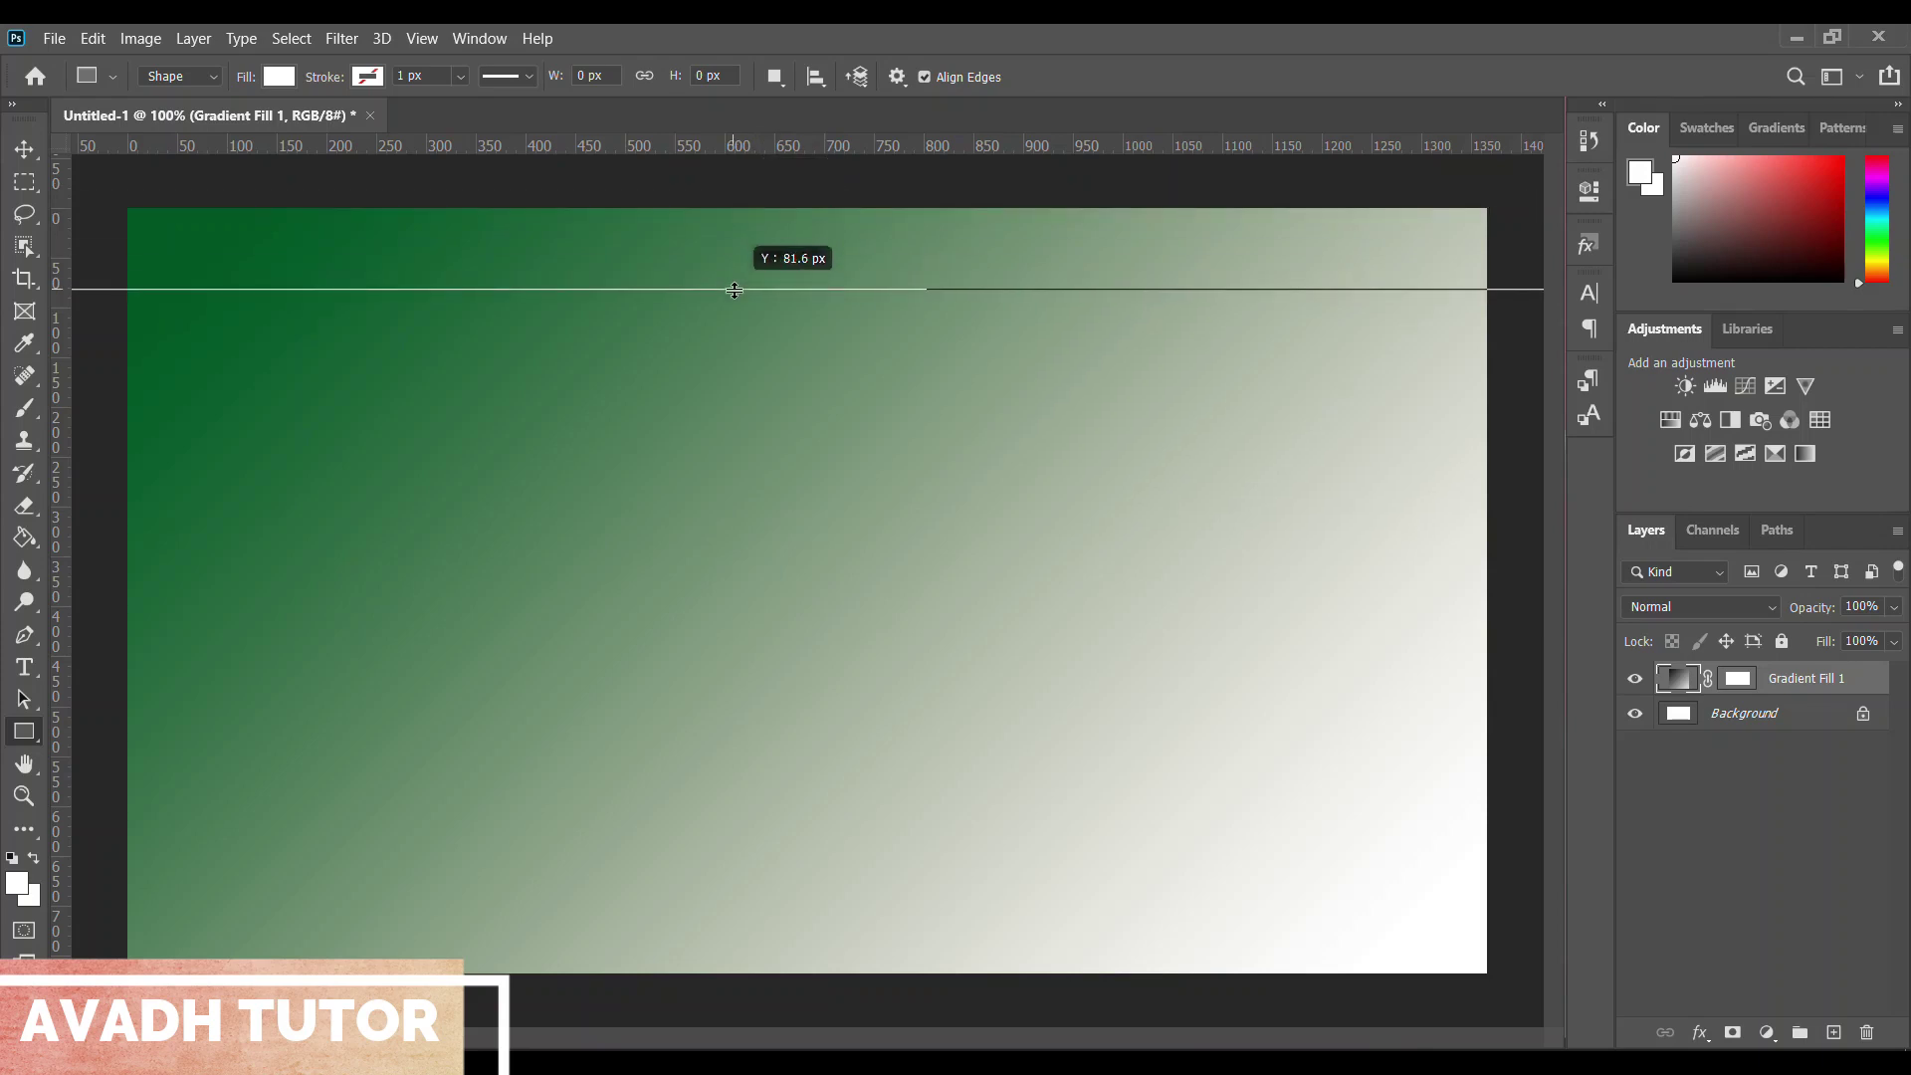
{"action": "left_click_drag", "start_coordinate": [735, 290], "coordinate": [735, 290]}
{"action": "left_click_drag", "start_coordinate": [63, 484], "coordinate": [212, 490]}
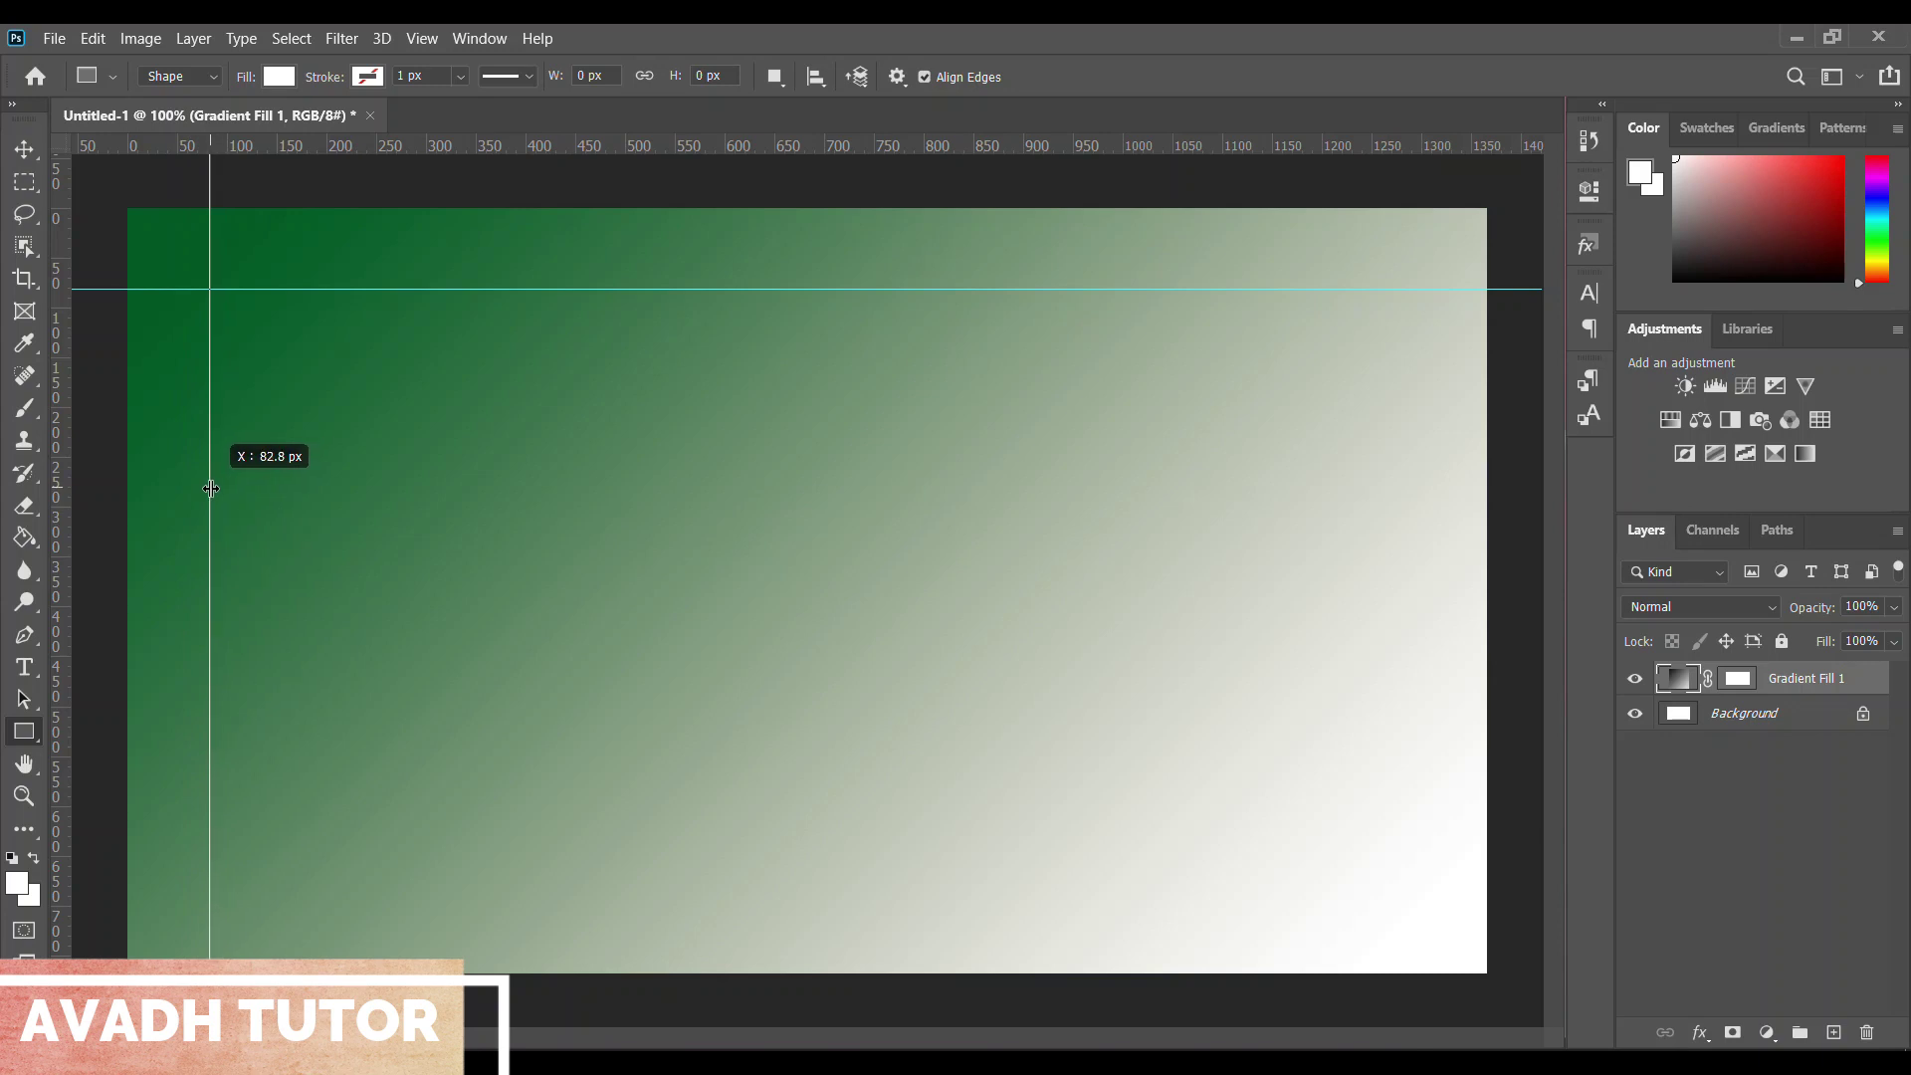
{"action": "left_click_drag", "start_coordinate": [213, 490], "coordinate": [208, 488]}
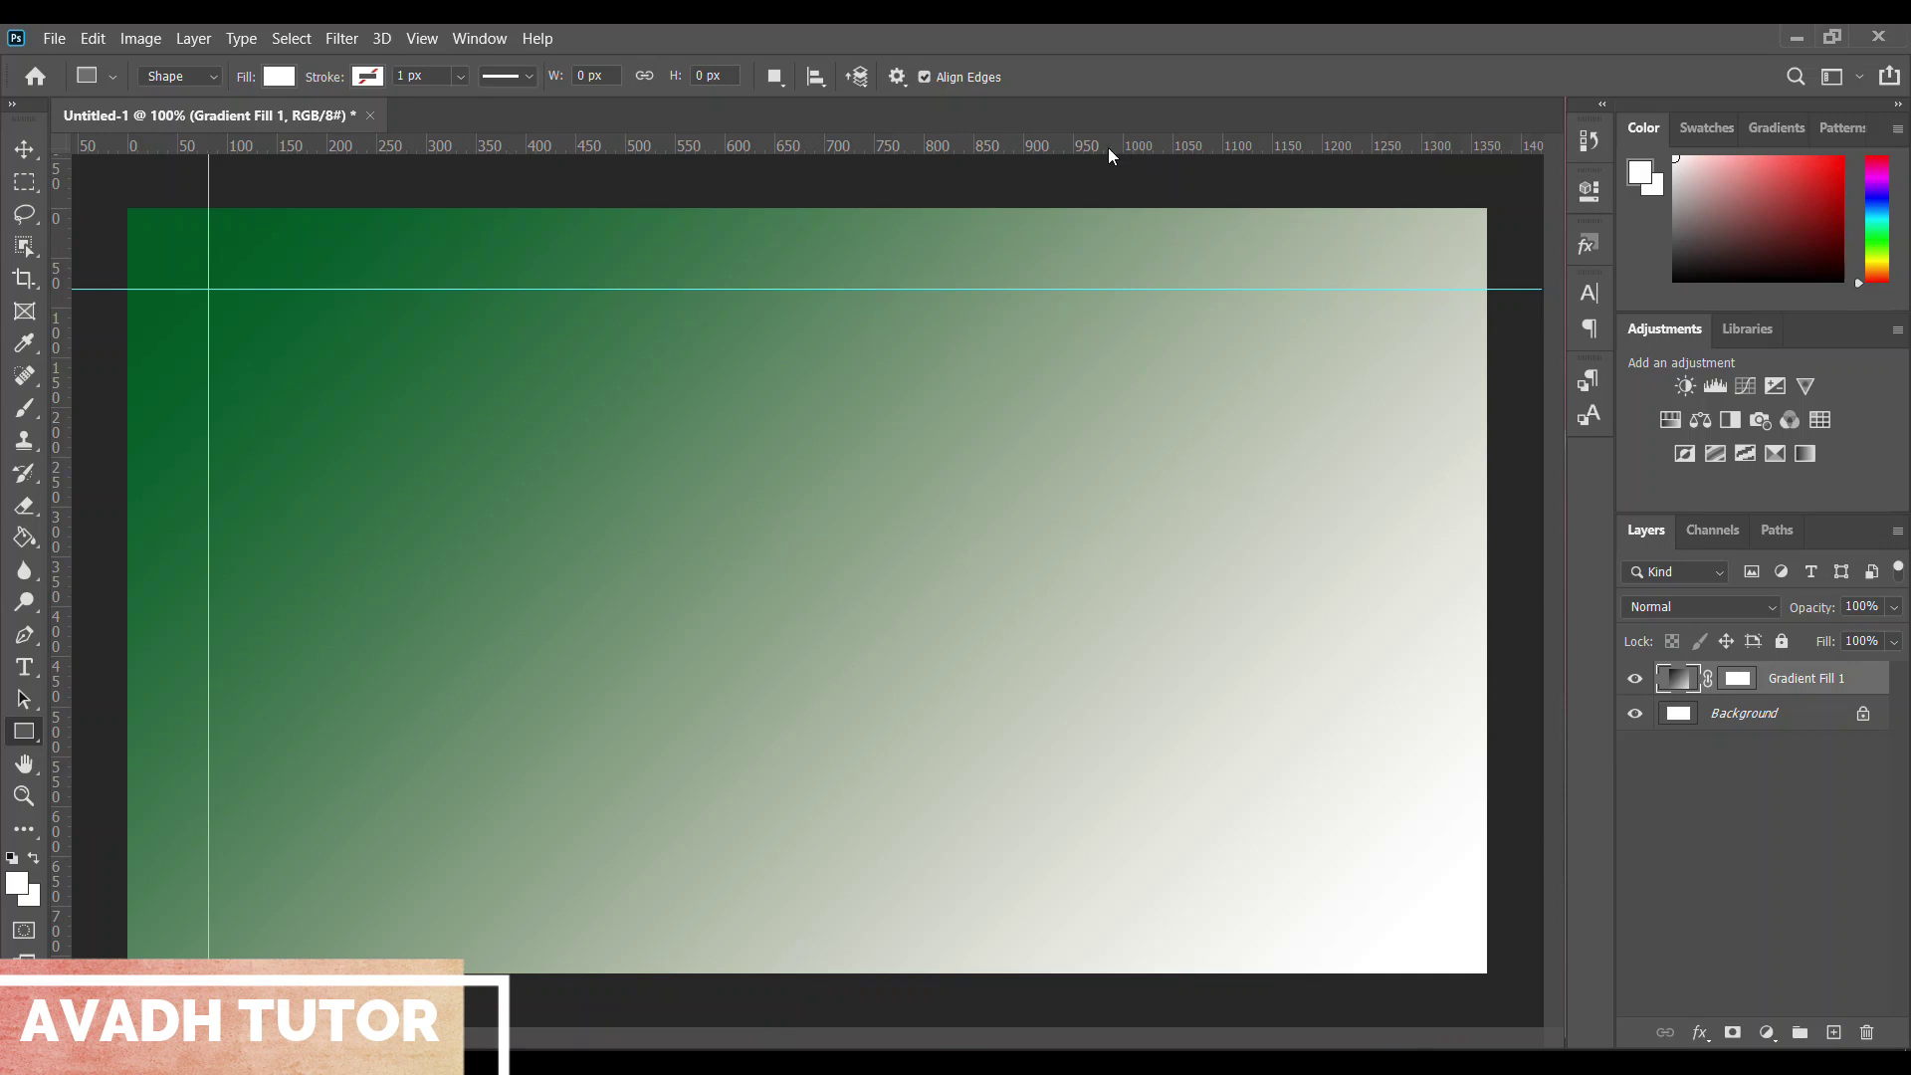
{"action": "mouse_move", "coordinate": [1103, 145]}
{"action": "left_mouse_down"}
{"action": "mouse_move", "coordinate": [1094, 931]}
{"action": "mouse_move", "coordinate": [1105, 887]}
{"action": "left_mouse_up"}
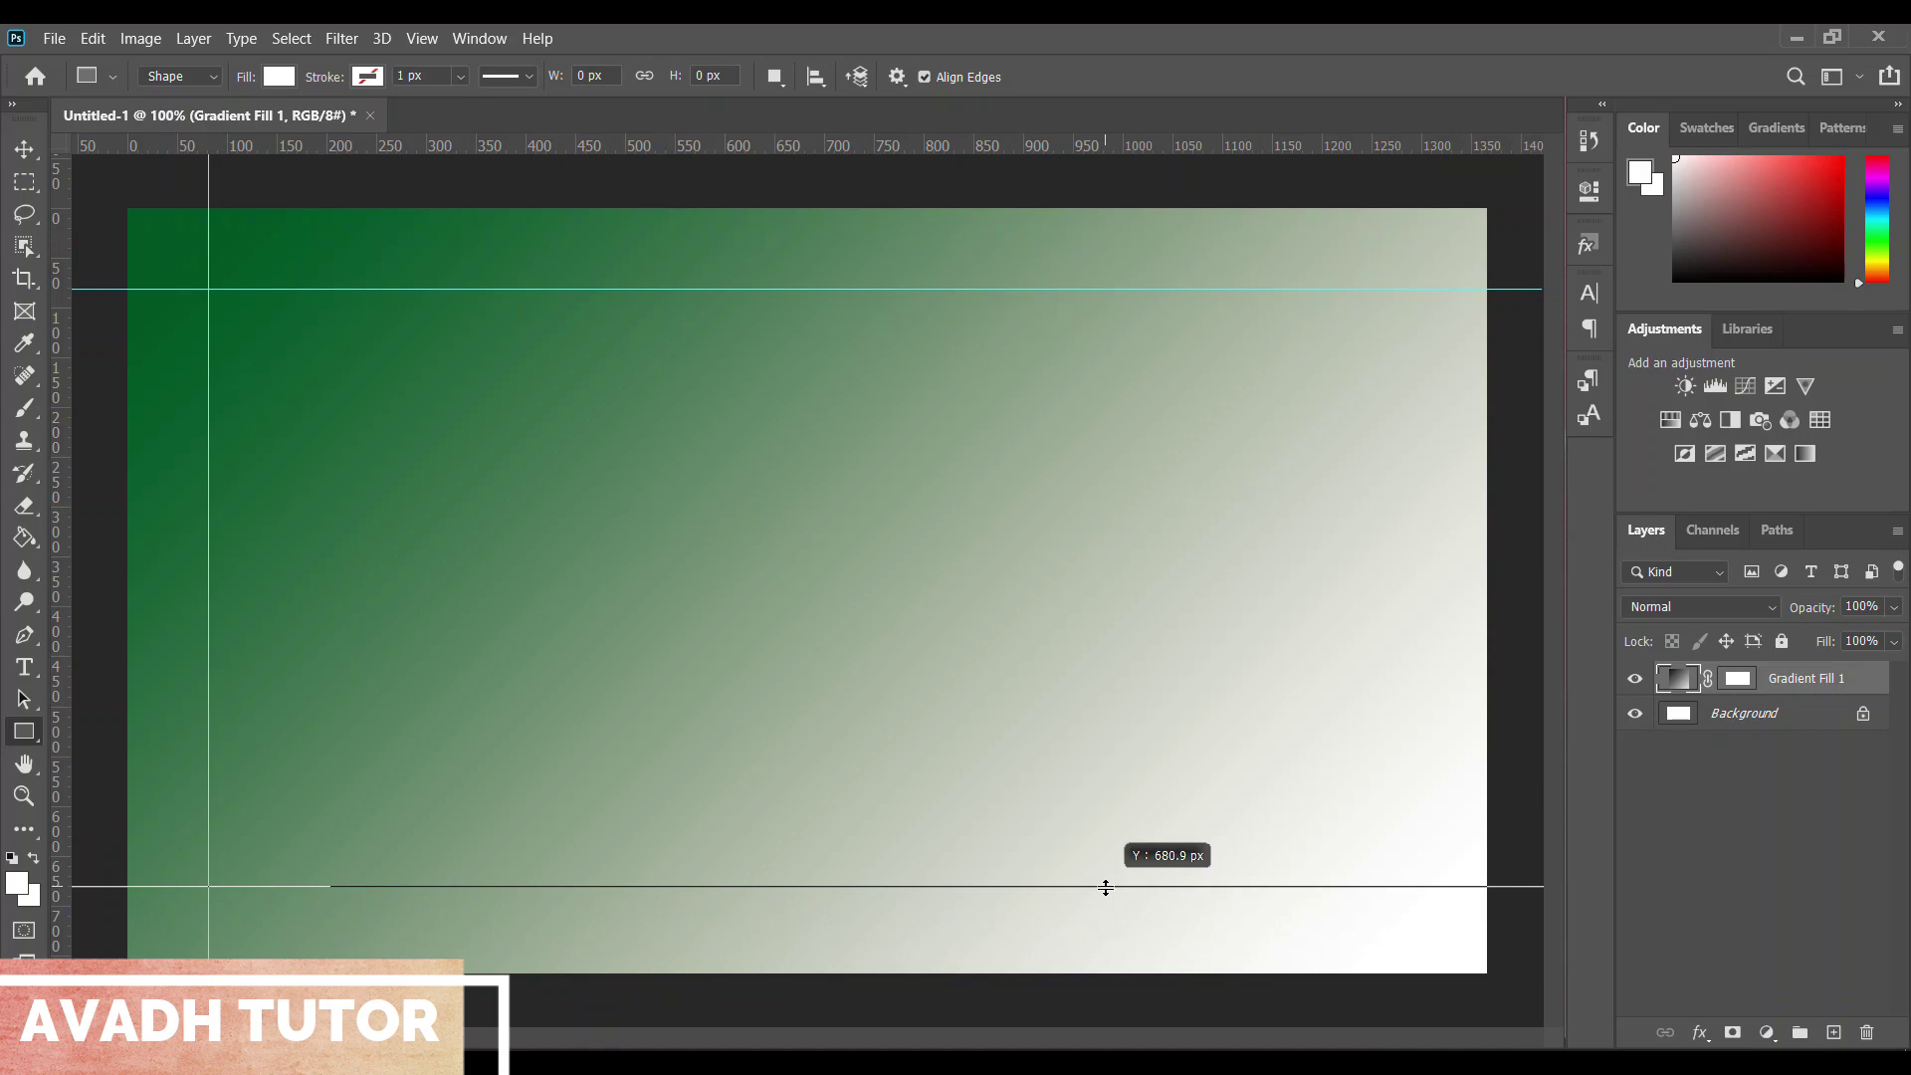
{"action": "left_click_drag", "start_coordinate": [1105, 887], "coordinate": [1105, 887]}
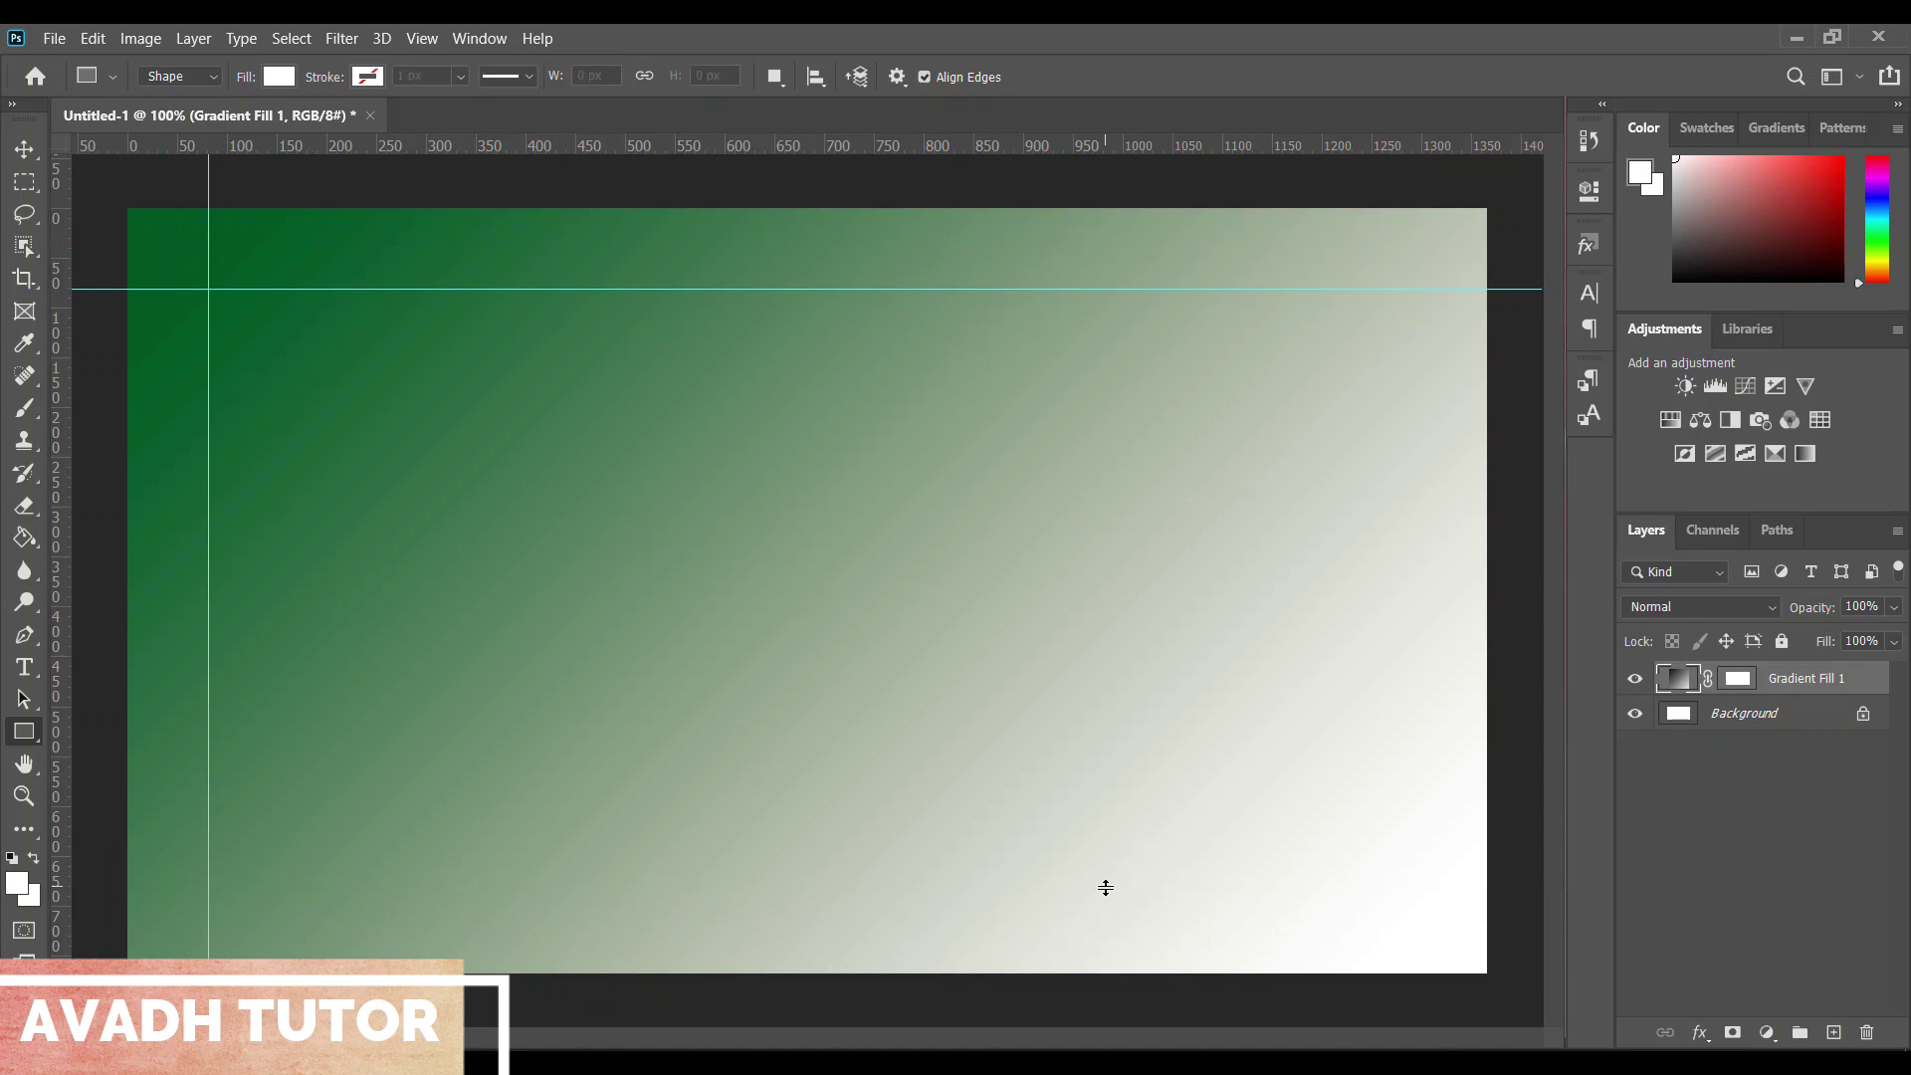
{"action": "left_click_drag", "start_coordinate": [64, 482], "coordinate": [1378, 603]}
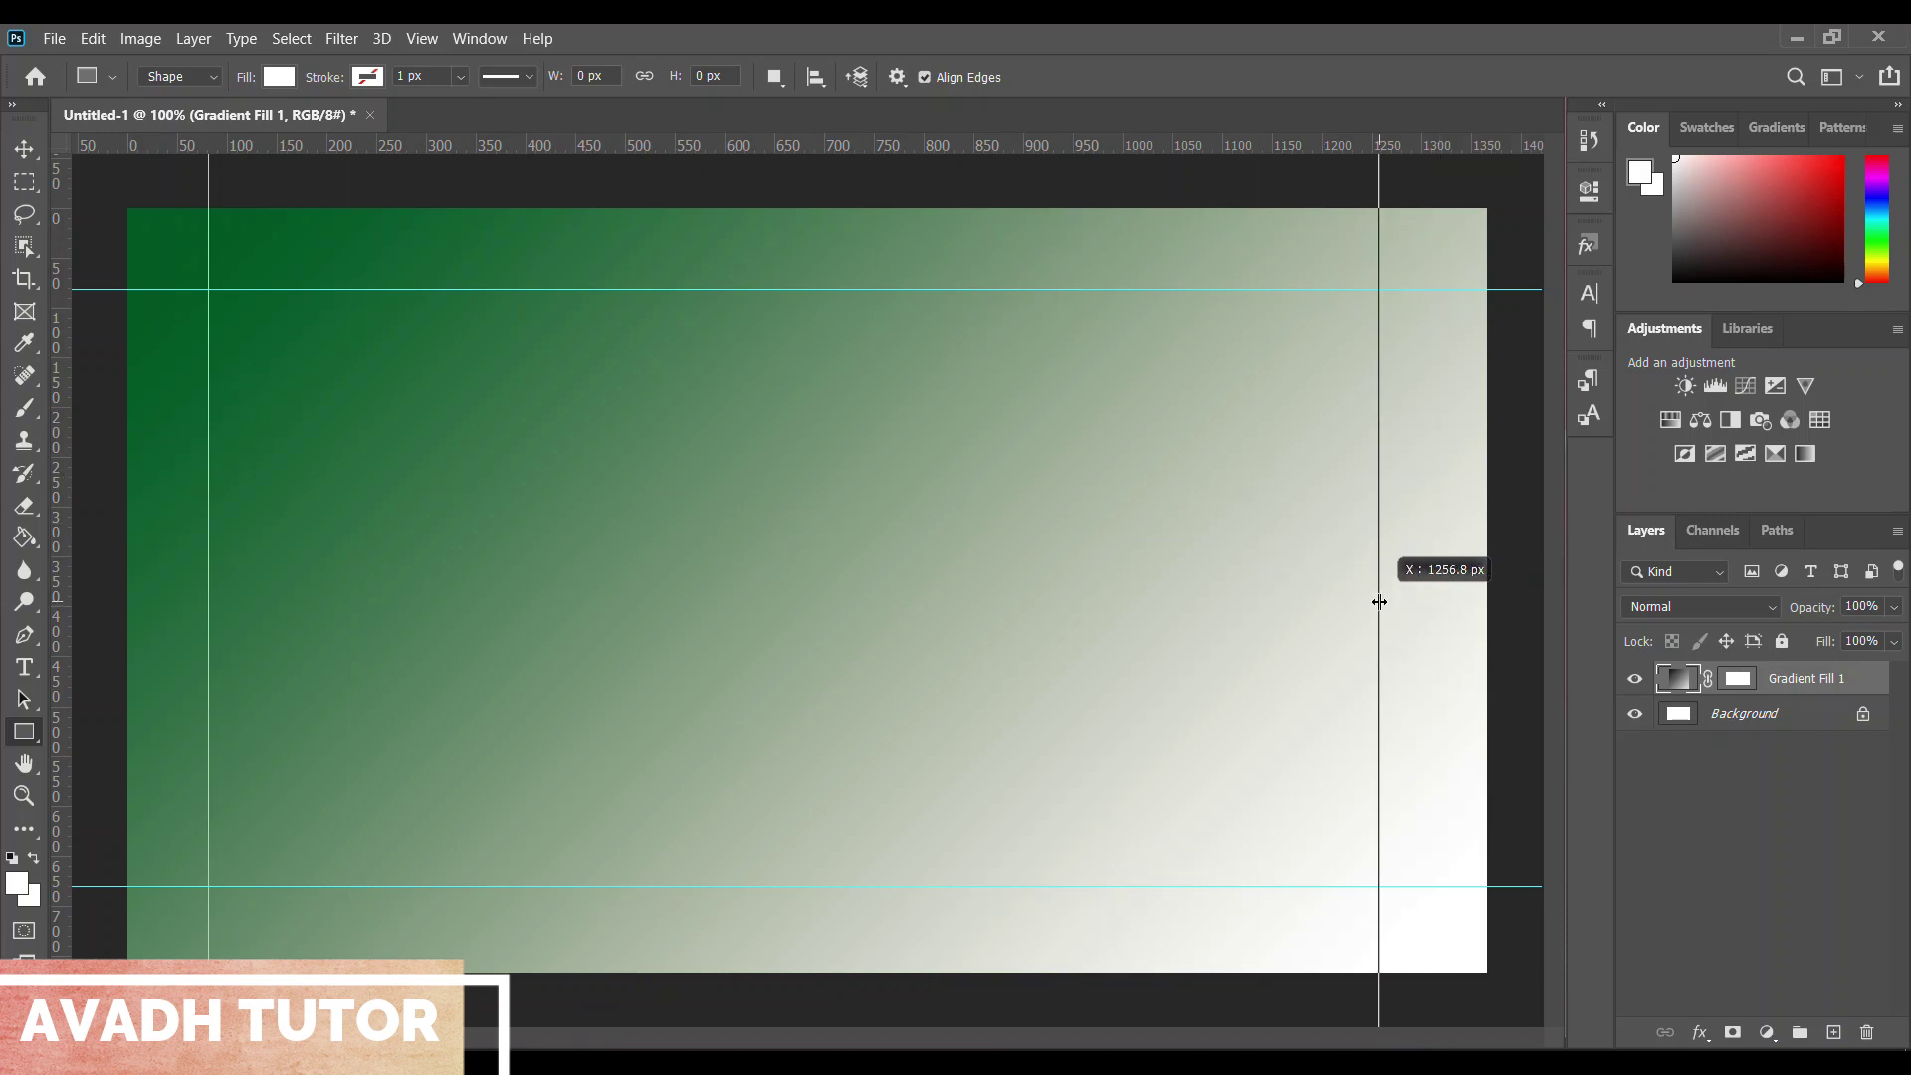
{"action": "left_click_drag", "start_coordinate": [1379, 602], "coordinate": [1403, 597]}
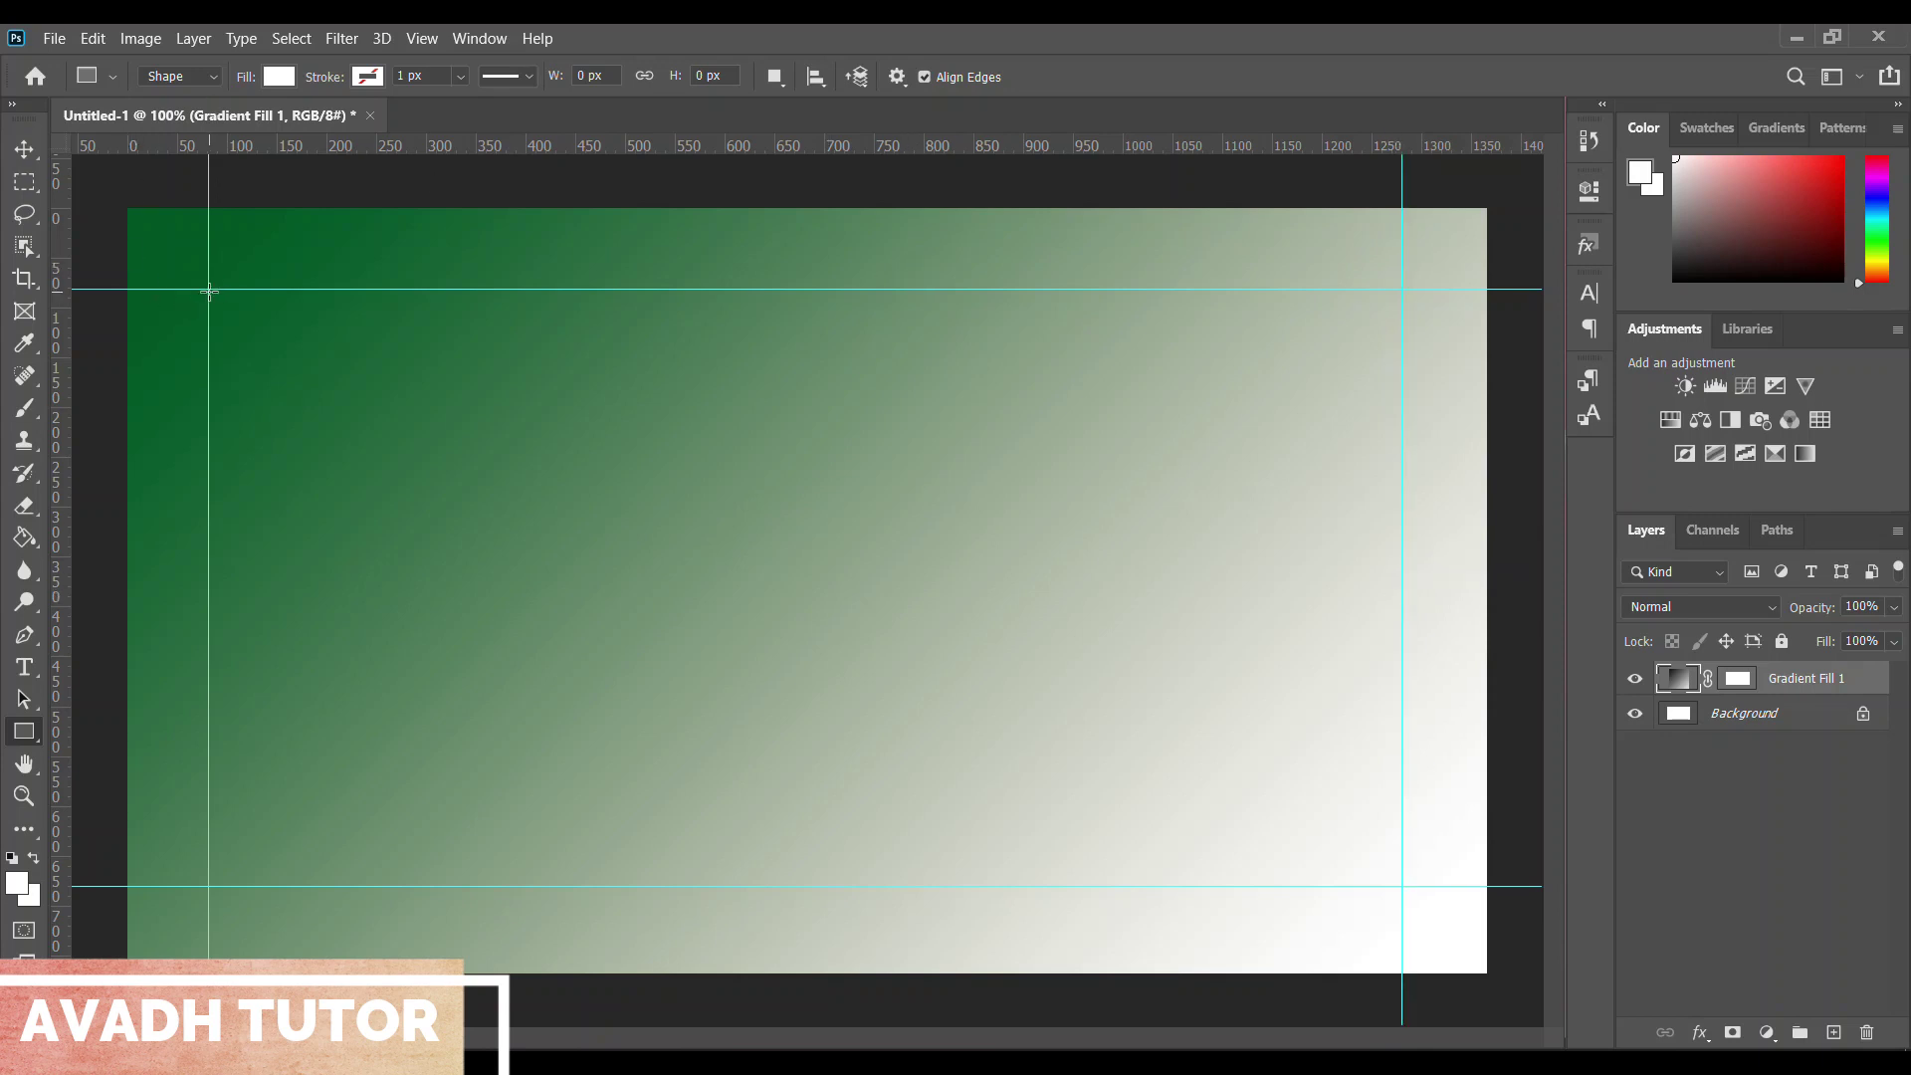
{"action": "mouse_move", "coordinate": [209, 290]}
{"action": "left_mouse_down"}
{"action": "mouse_move", "coordinate": [273, 342]}
{"action": "mouse_move", "coordinate": [767, 575]}
{"action": "mouse_move", "coordinate": [1297, 862]}
{"action": "mouse_move", "coordinate": [1403, 885]}
{"action": "left_mouse_up"}
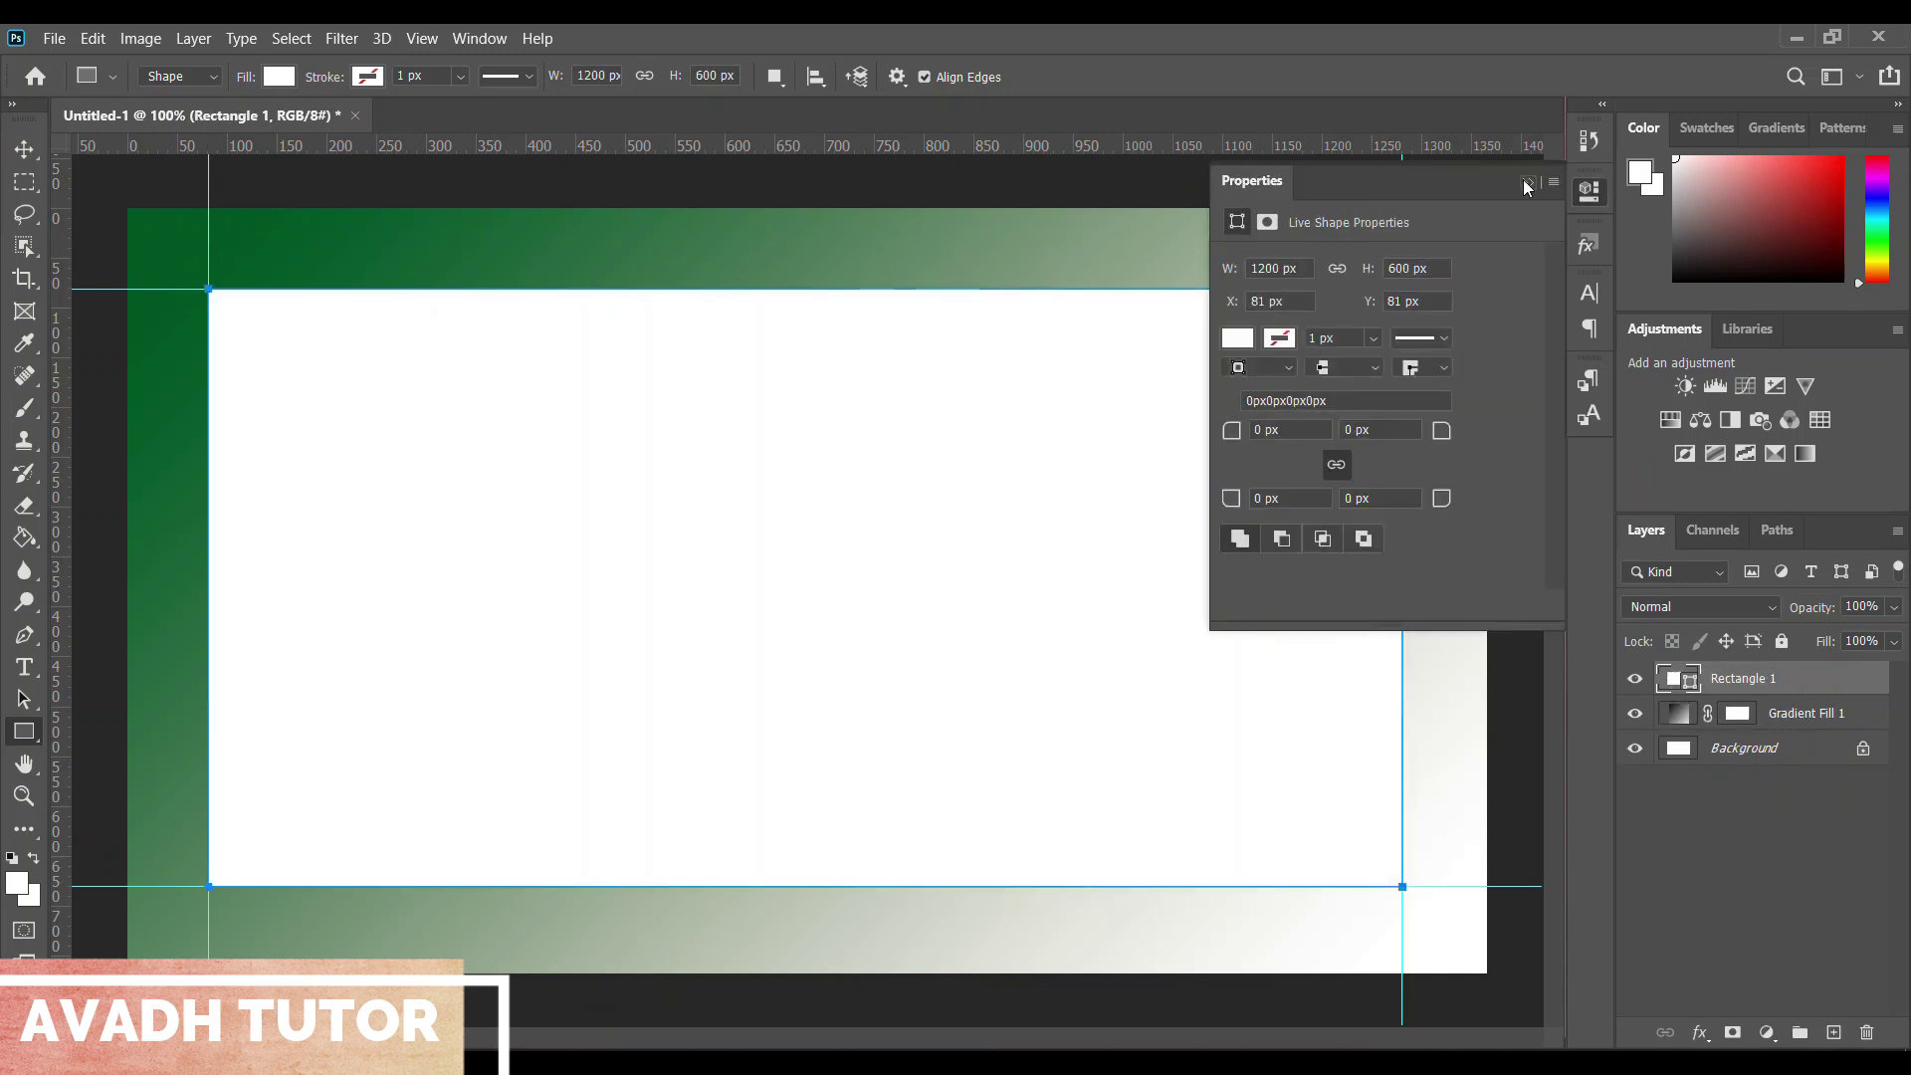
Centre the rectangle vertically and horizontally on the canvas by aligning it with the Background
{"action": "left_click", "coordinate": [1527, 184]}
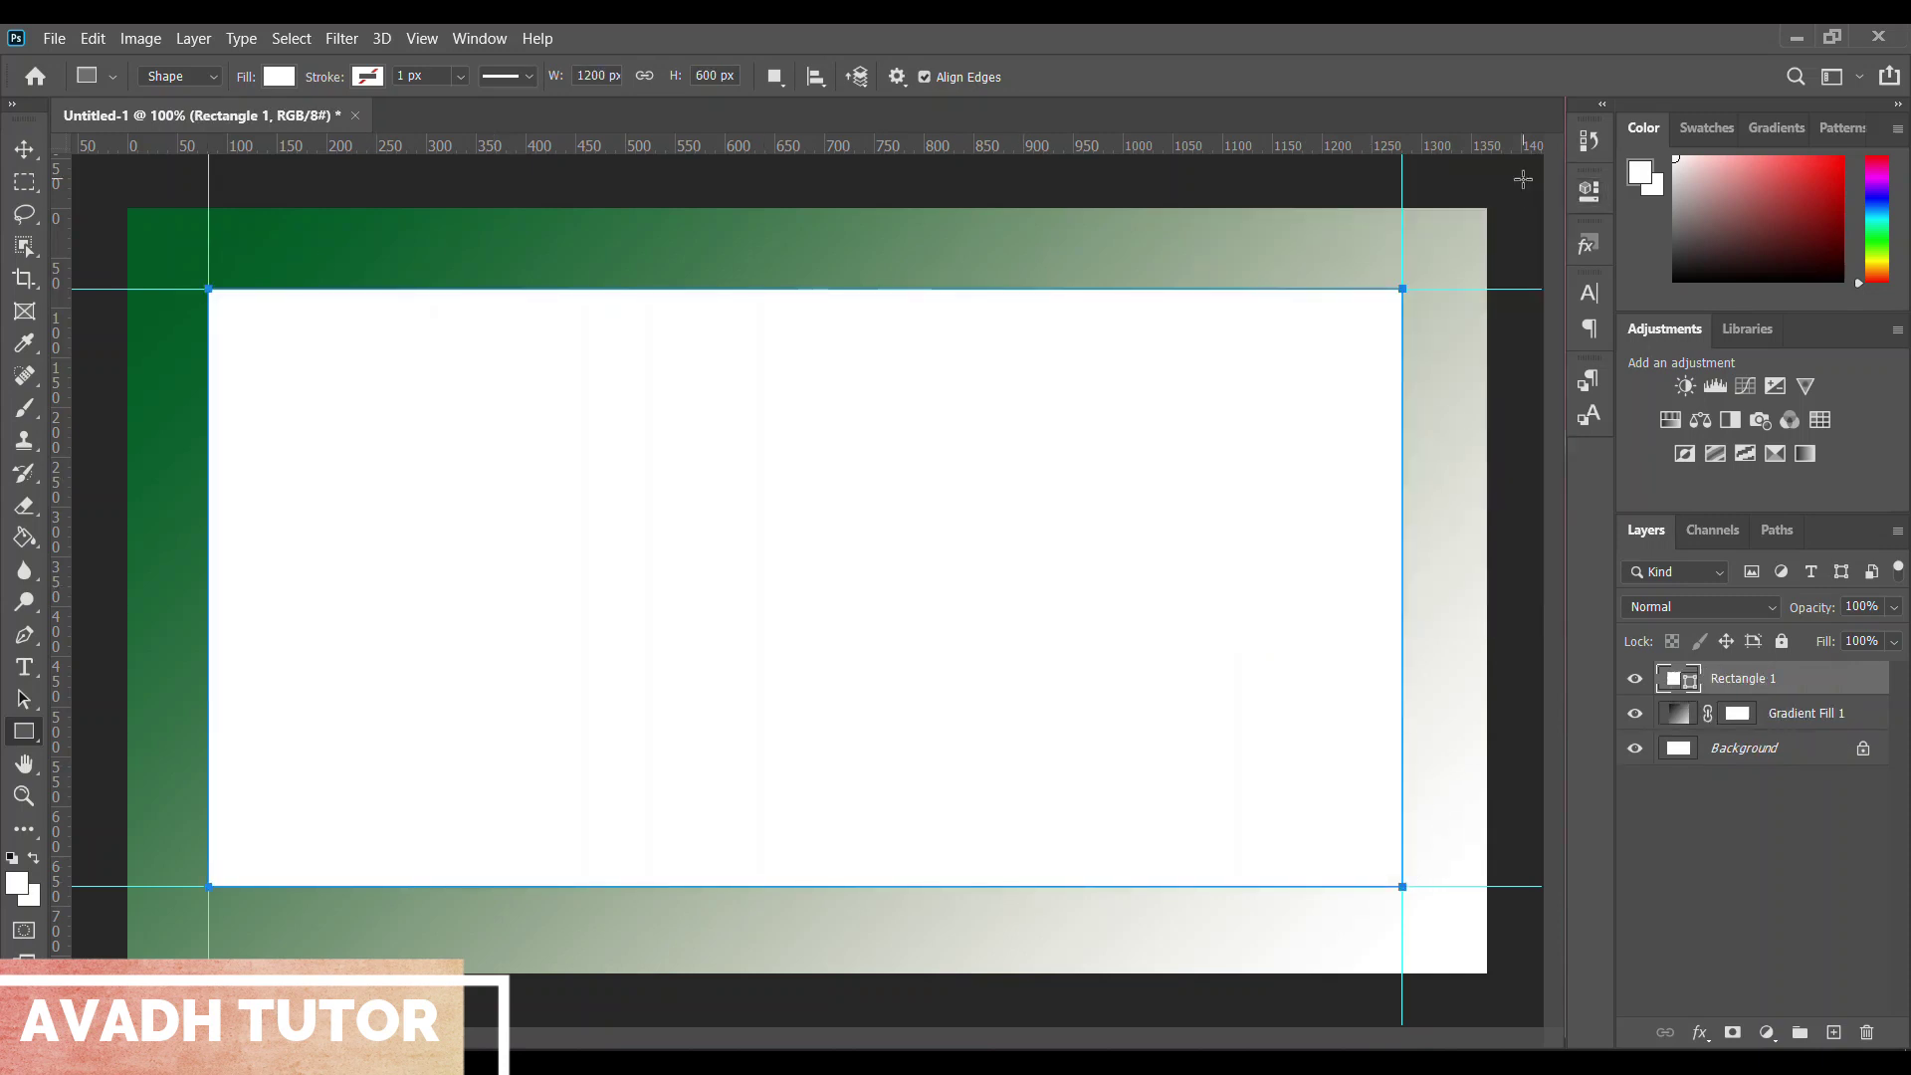
{"action": "left_click", "coordinate": [20, 147]}
{"action": "key", "text": "ctrl"}
{"action": "left_click", "coordinate": [1812, 751], "text": "ctrl"}
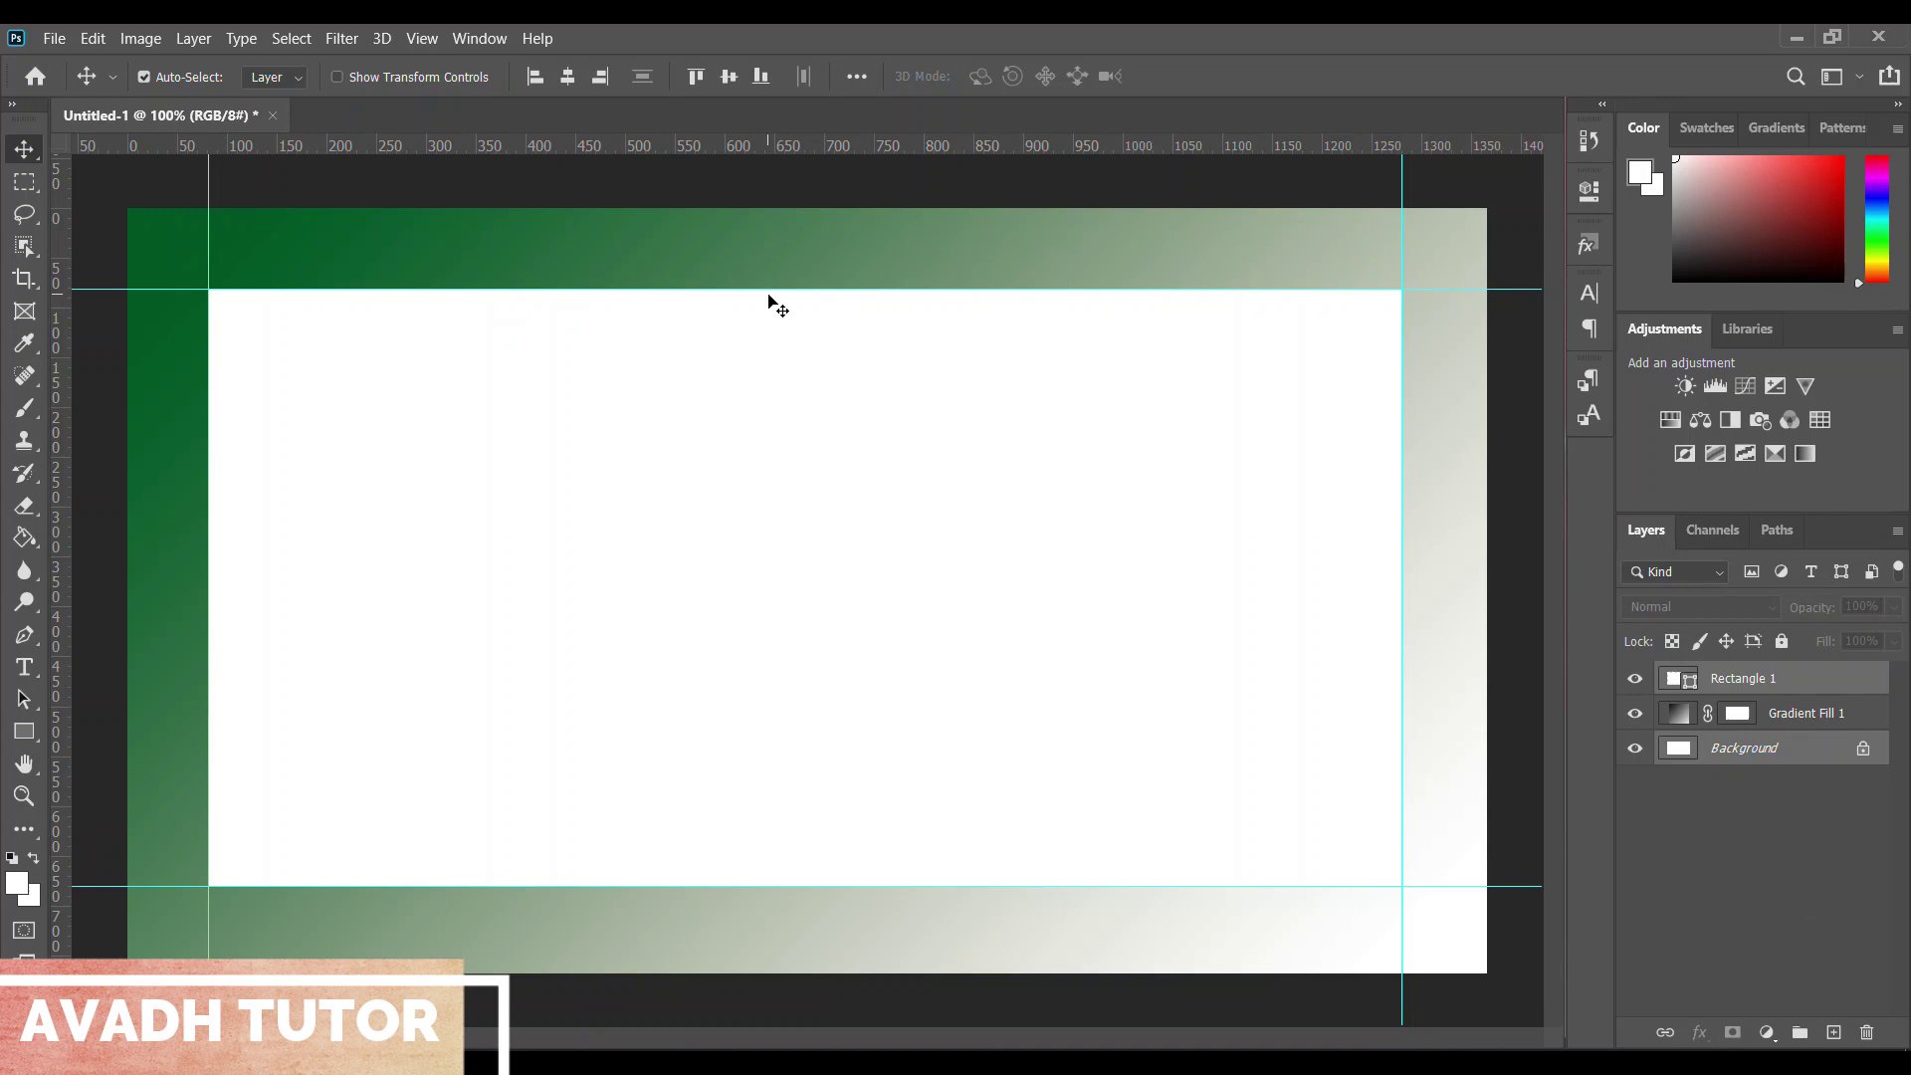
{"action": "left_click", "coordinate": [728, 80]}
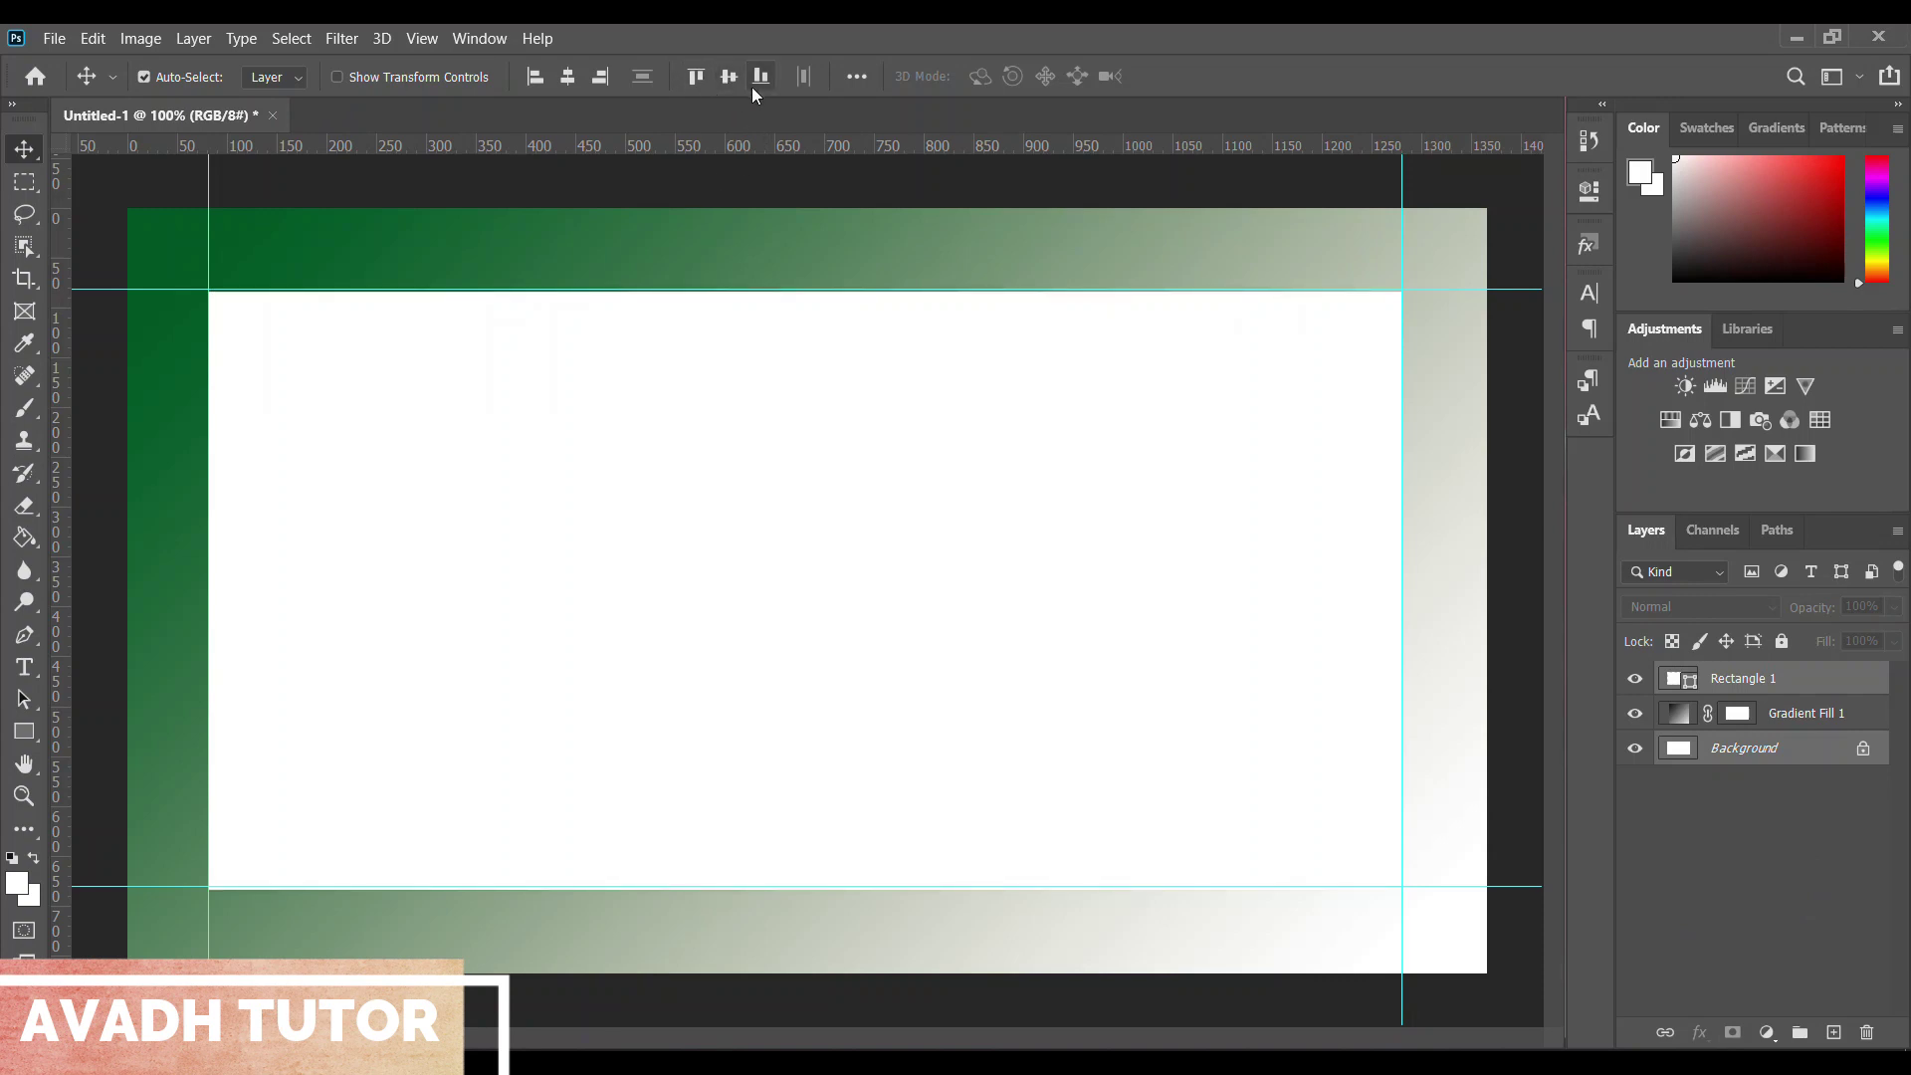
{"action": "left_click", "coordinate": [567, 78]}
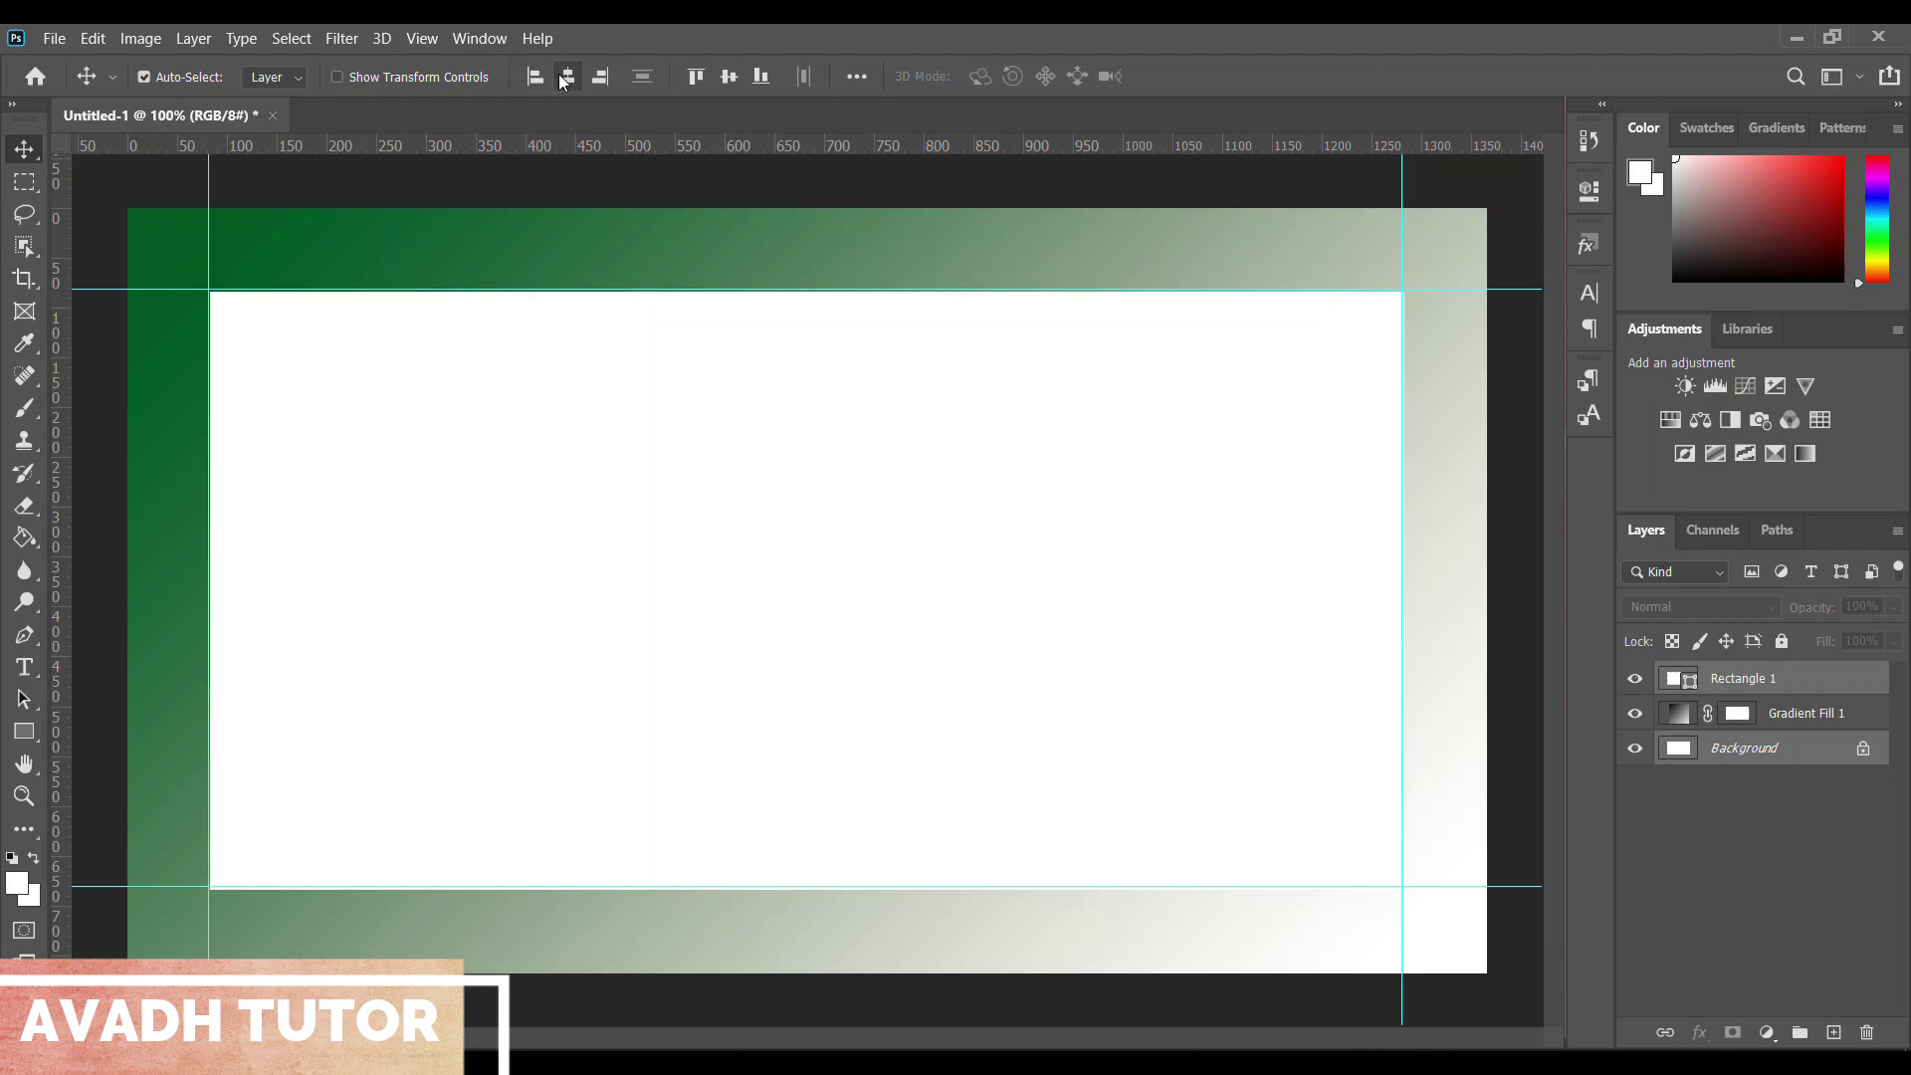
Drag the top, bottom and left guides outside the canvas
{"action": "mouse_move", "coordinate": [652, 146]}
{"action": "left_mouse_down"}
{"action": "mouse_move", "coordinate": [652, 244]}
{"action": "mouse_move", "coordinate": [652, 191]}
{"action": "left_mouse_up"}
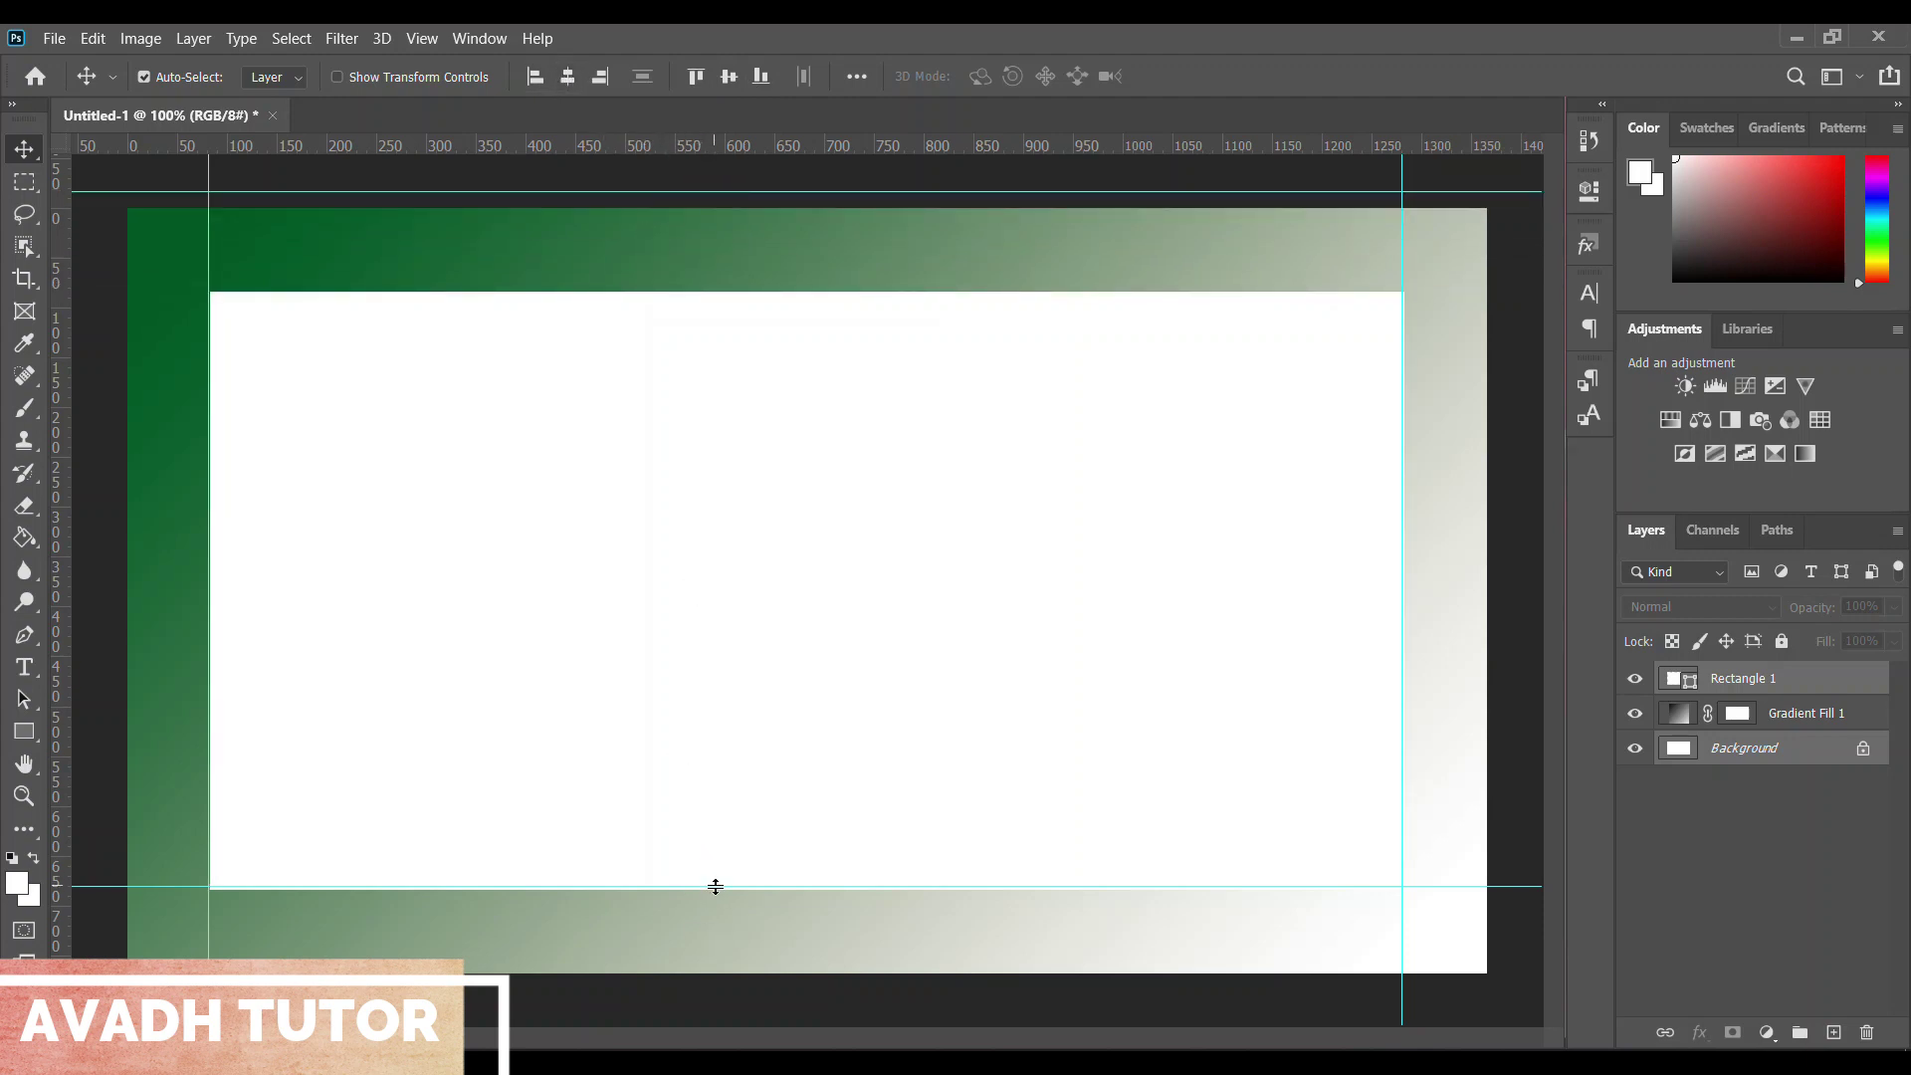
{"action": "left_click_drag", "start_coordinate": [716, 886], "coordinate": [708, 990]}
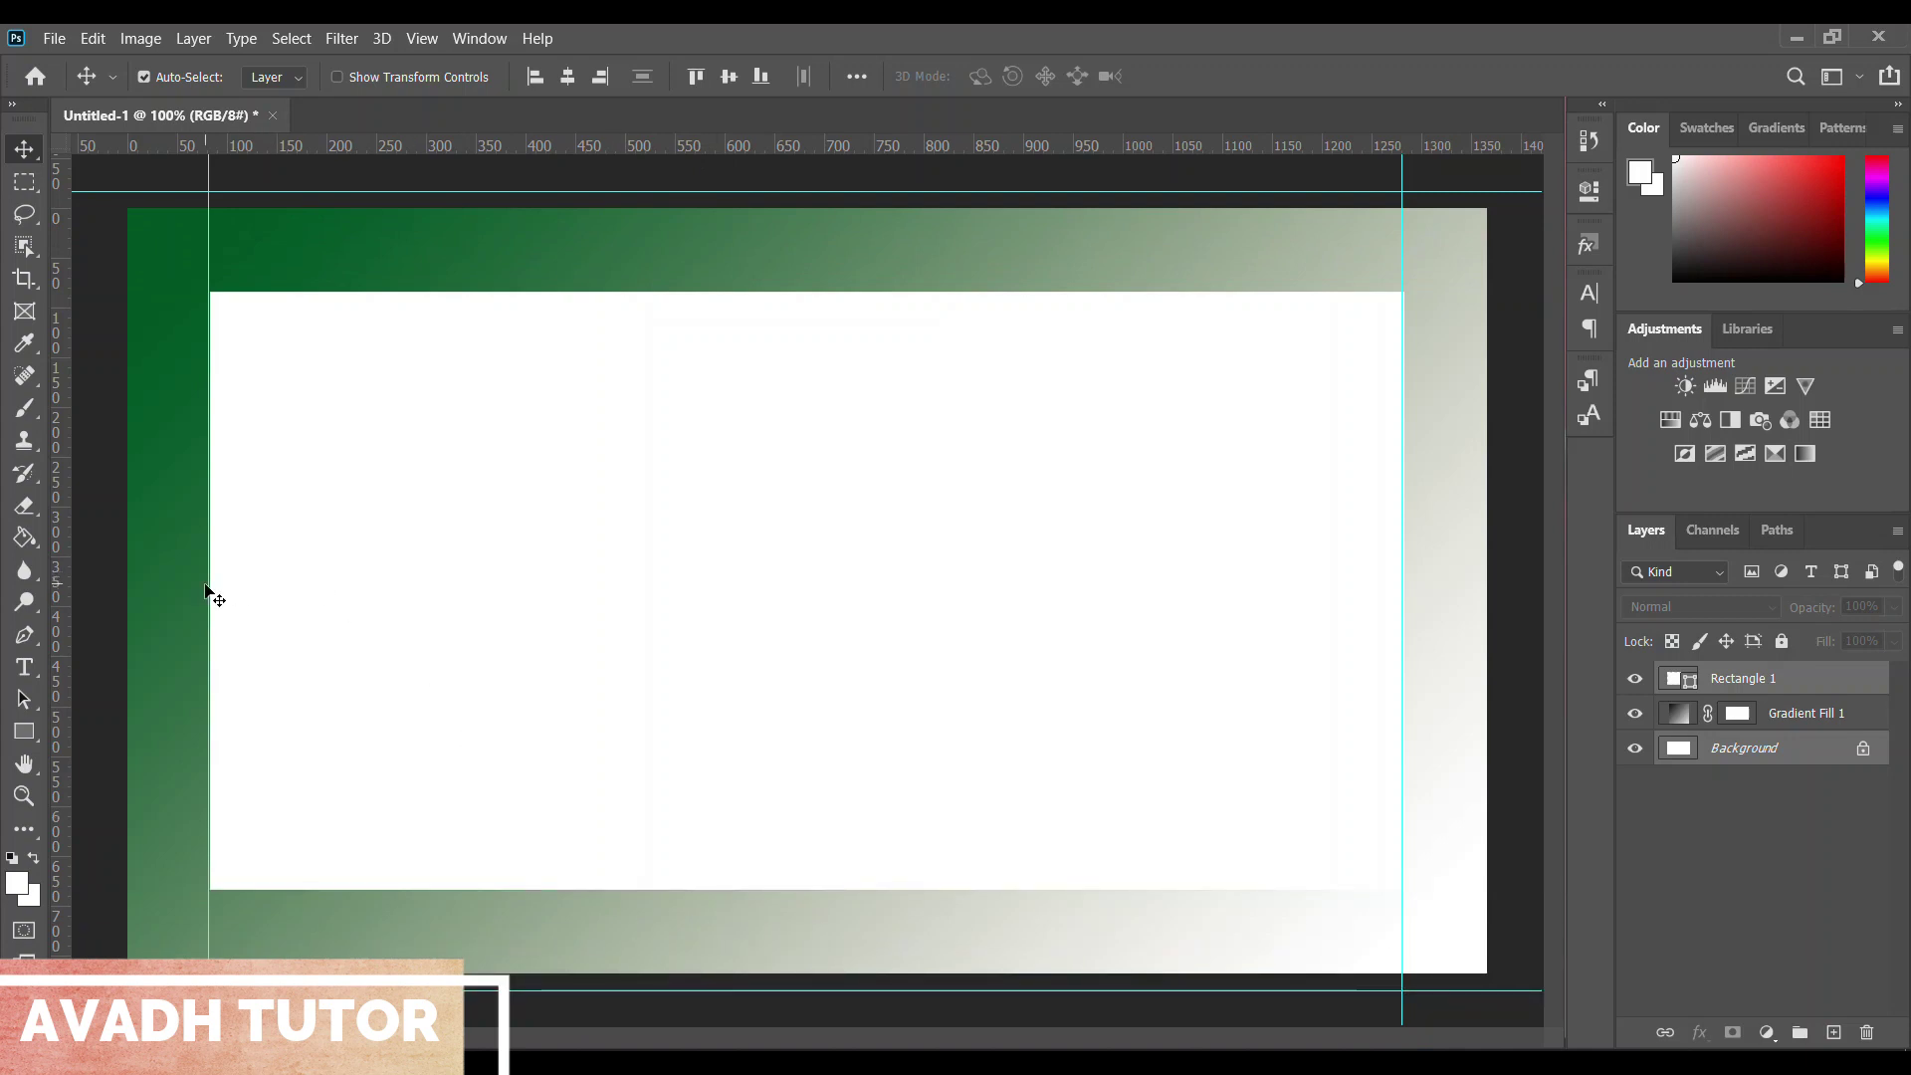
{"action": "left_click_drag", "start_coordinate": [207, 590], "coordinate": [106, 592]}
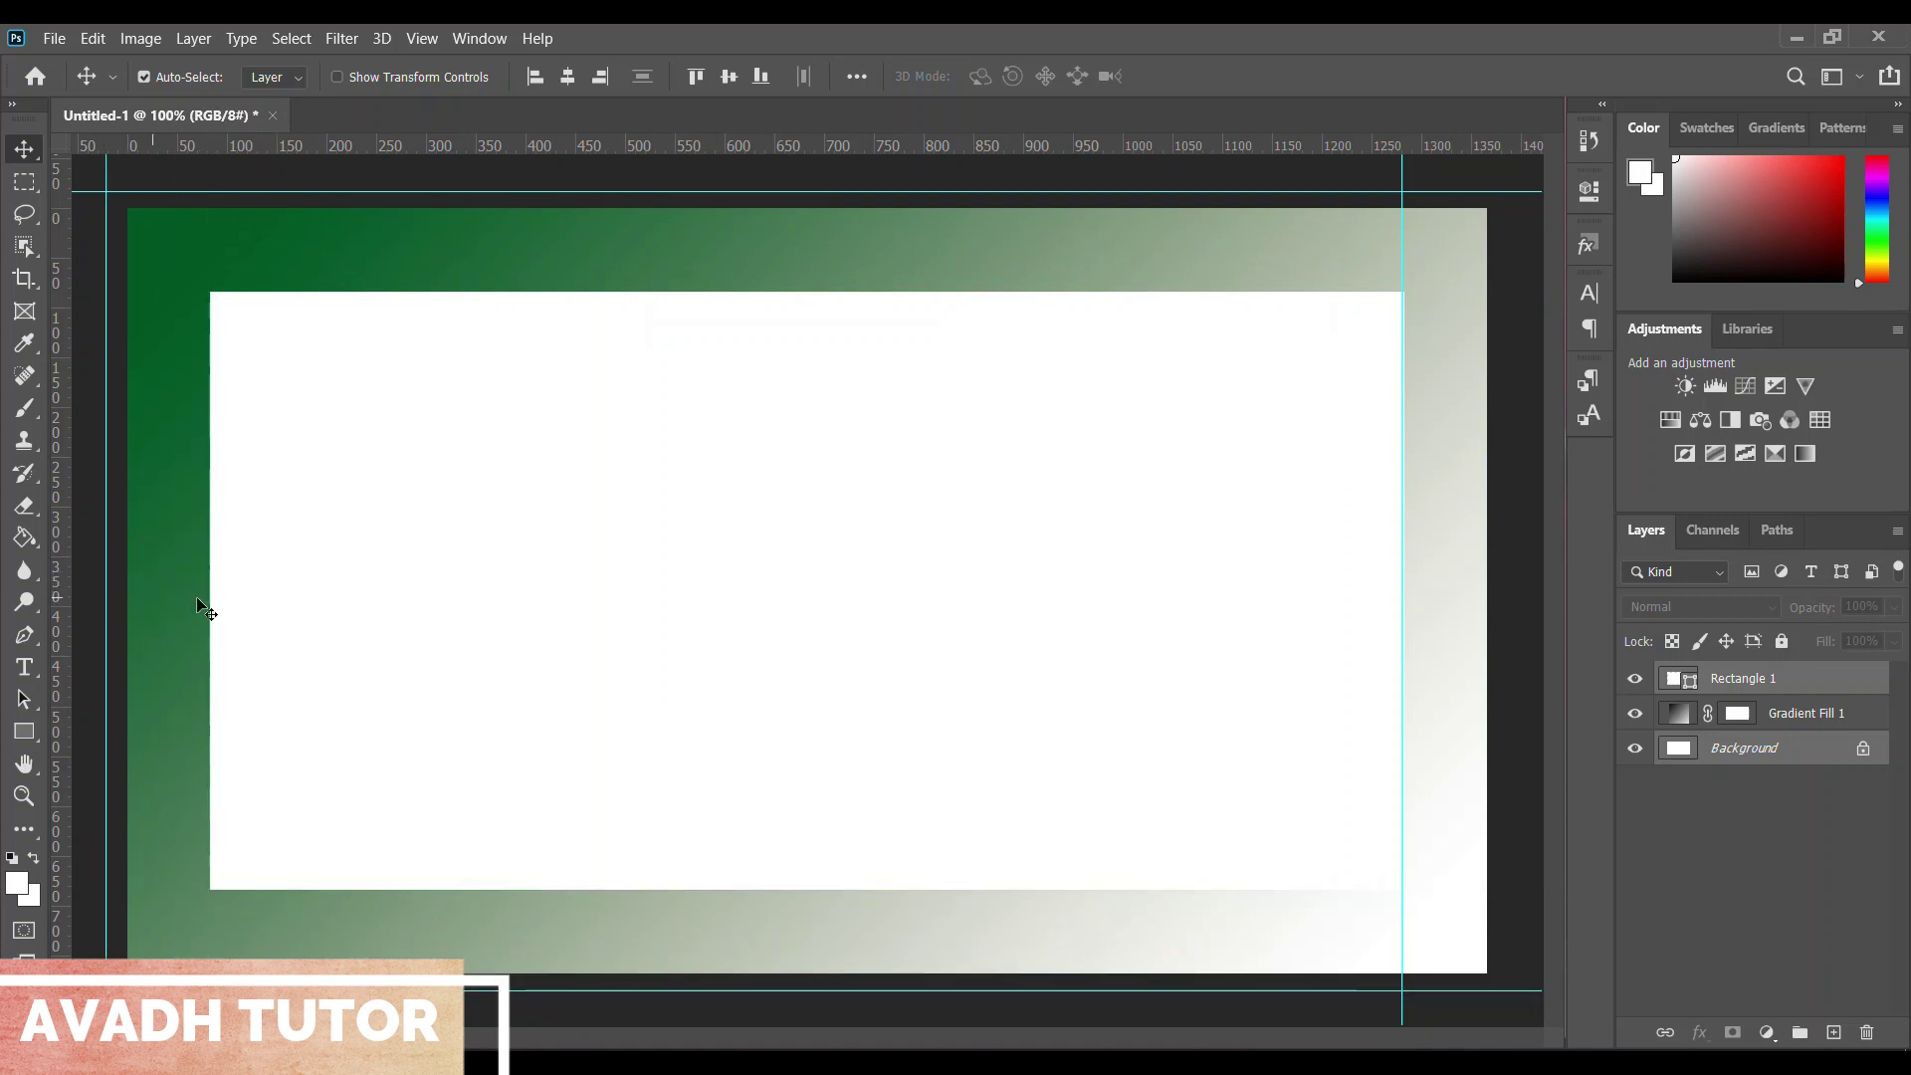
Move the right guide beyond the canvas edge and select the Rectangle 1 layer
{"action": "left_click_drag", "start_coordinate": [1402, 664], "coordinate": [1507, 667]}
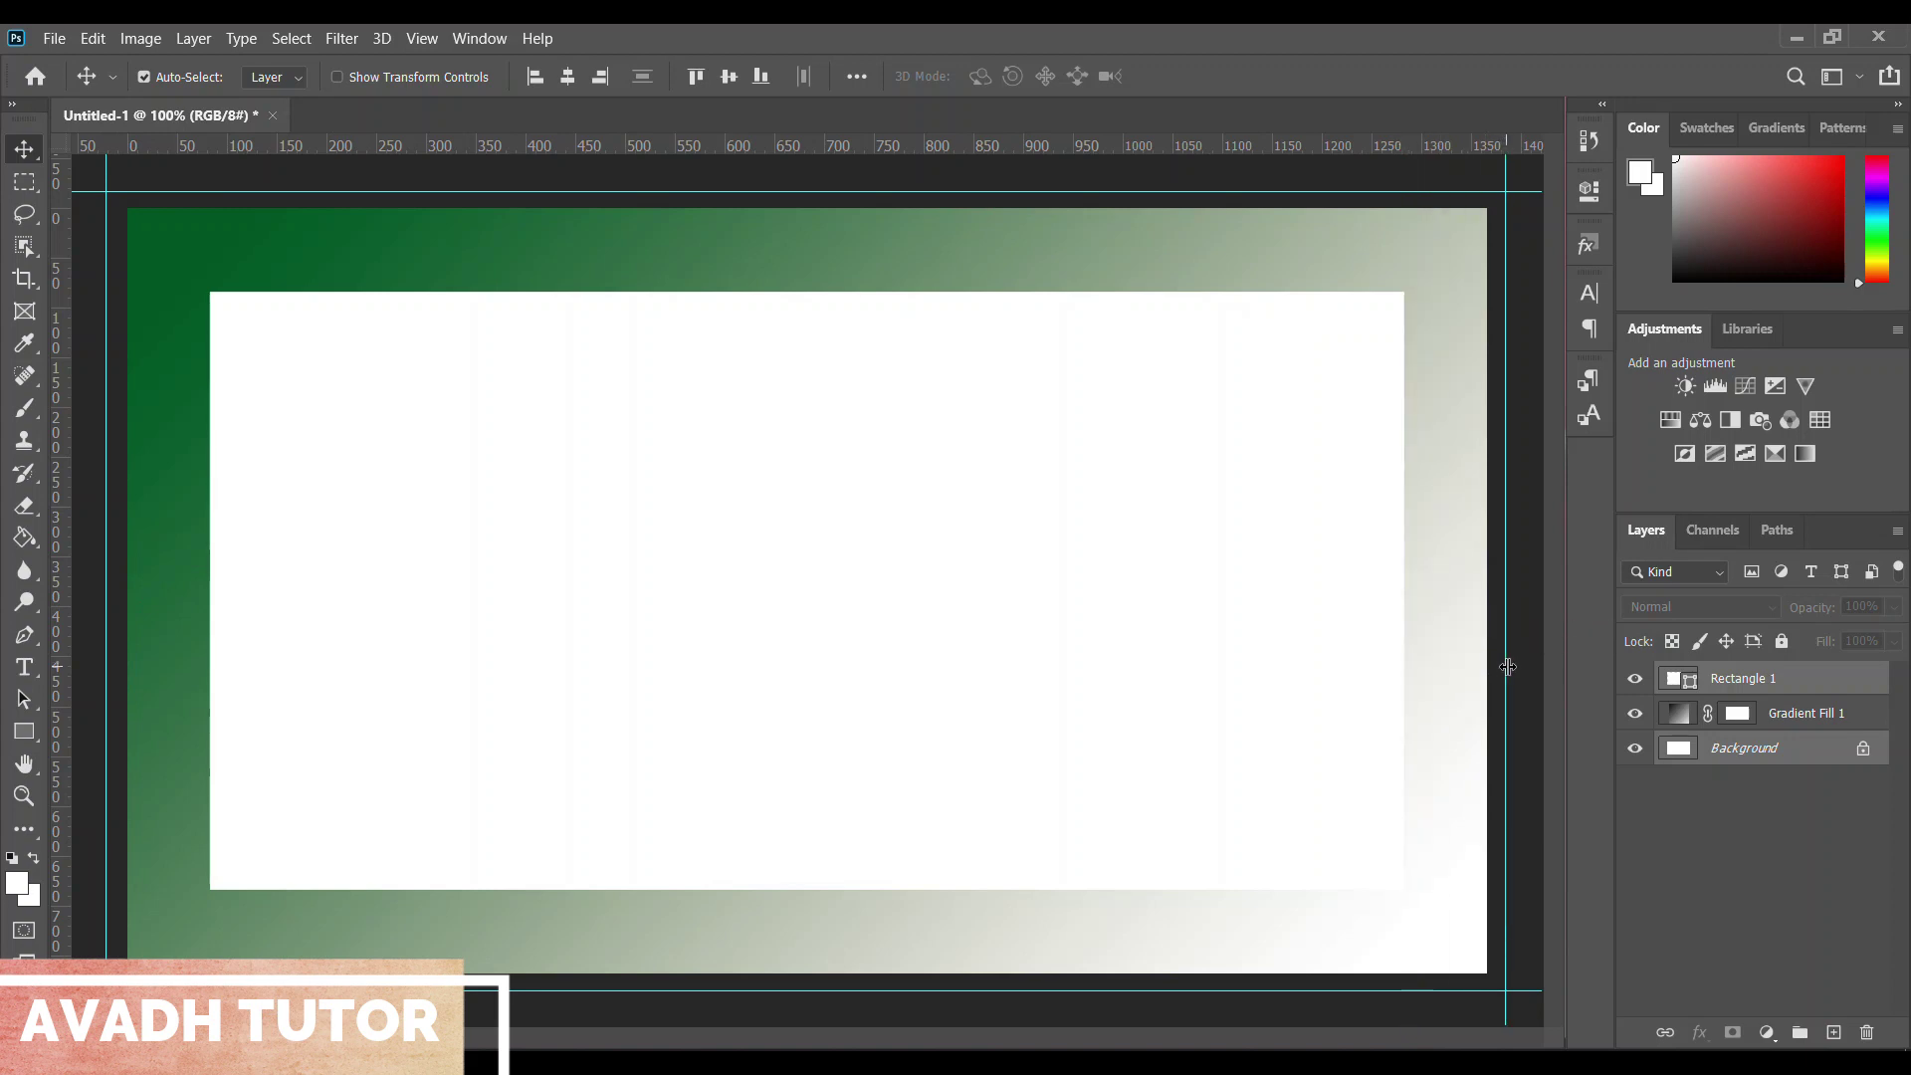
{"action": "left_click", "coordinate": [1812, 685]}
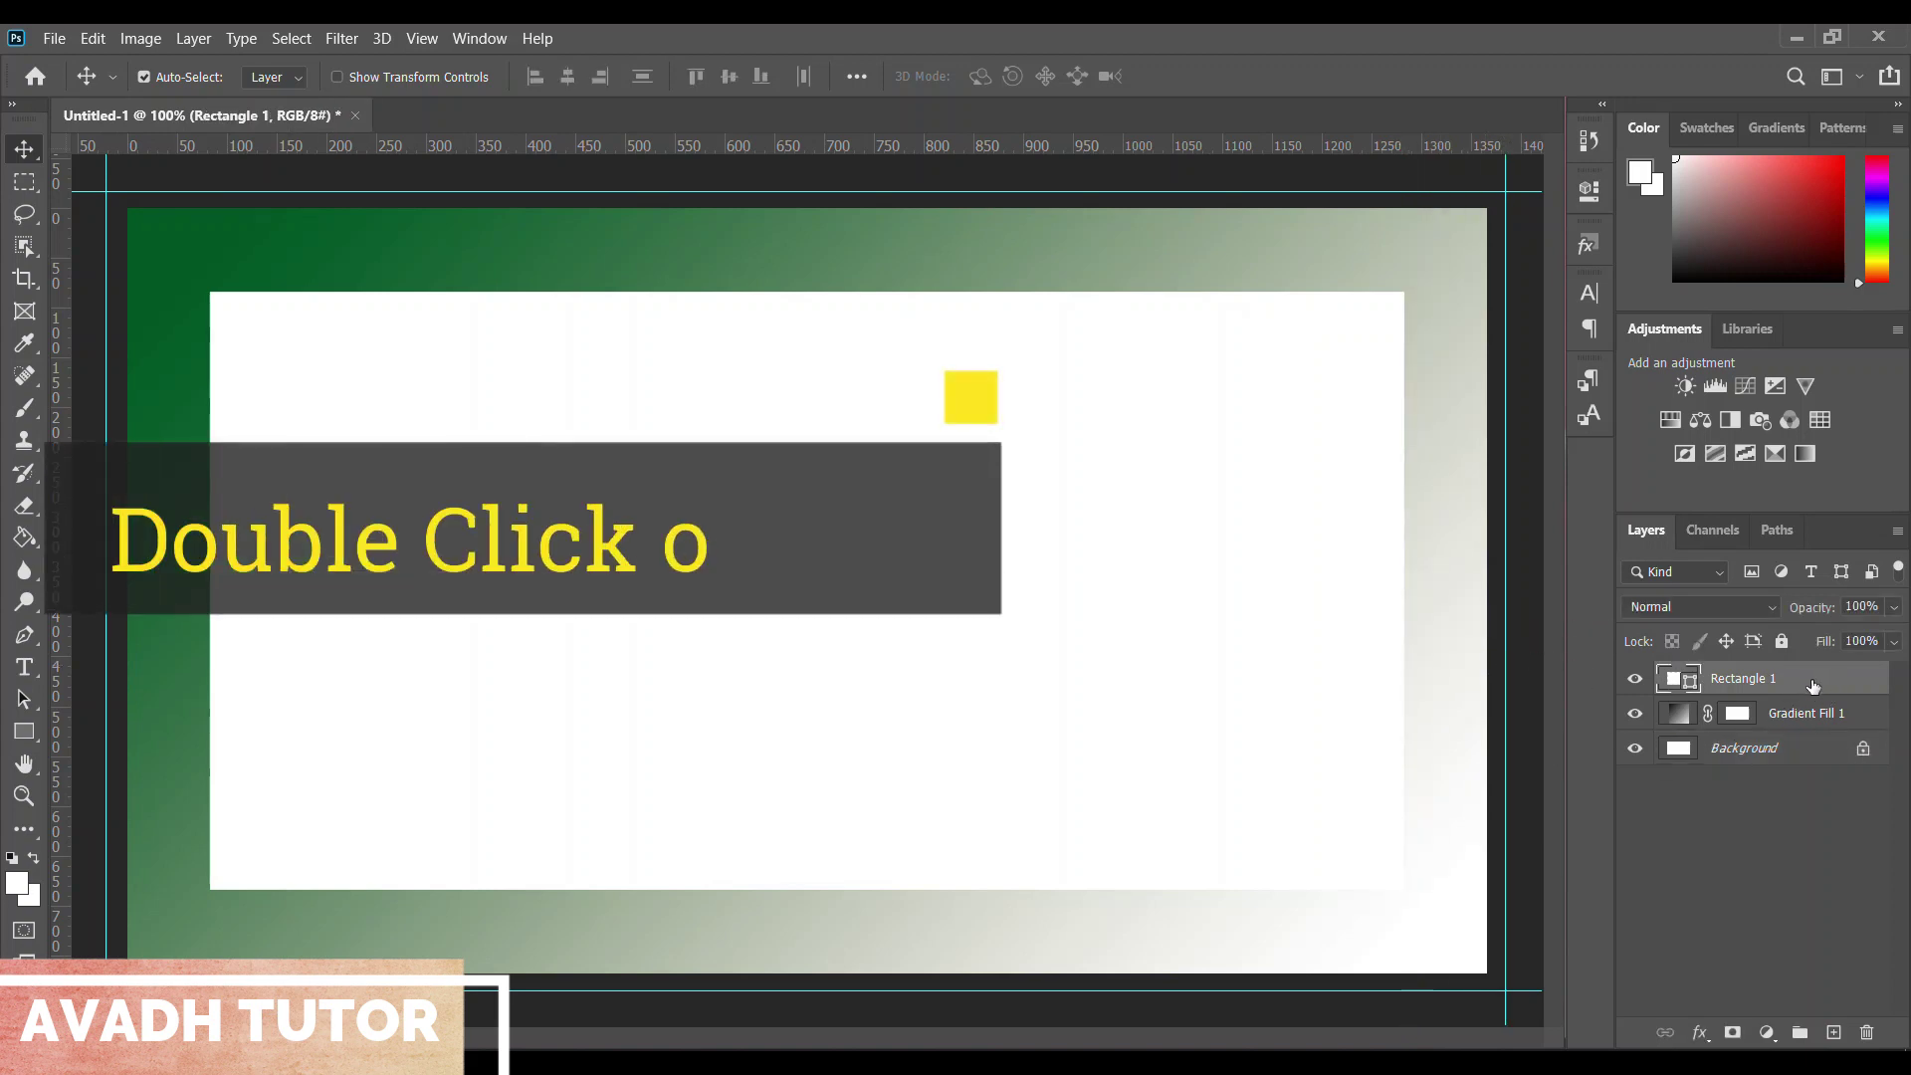
Add a drop shadow to Rectangle 1 falling down-right at 133°
{"action": "double_click", "coordinate": [1830, 685]}
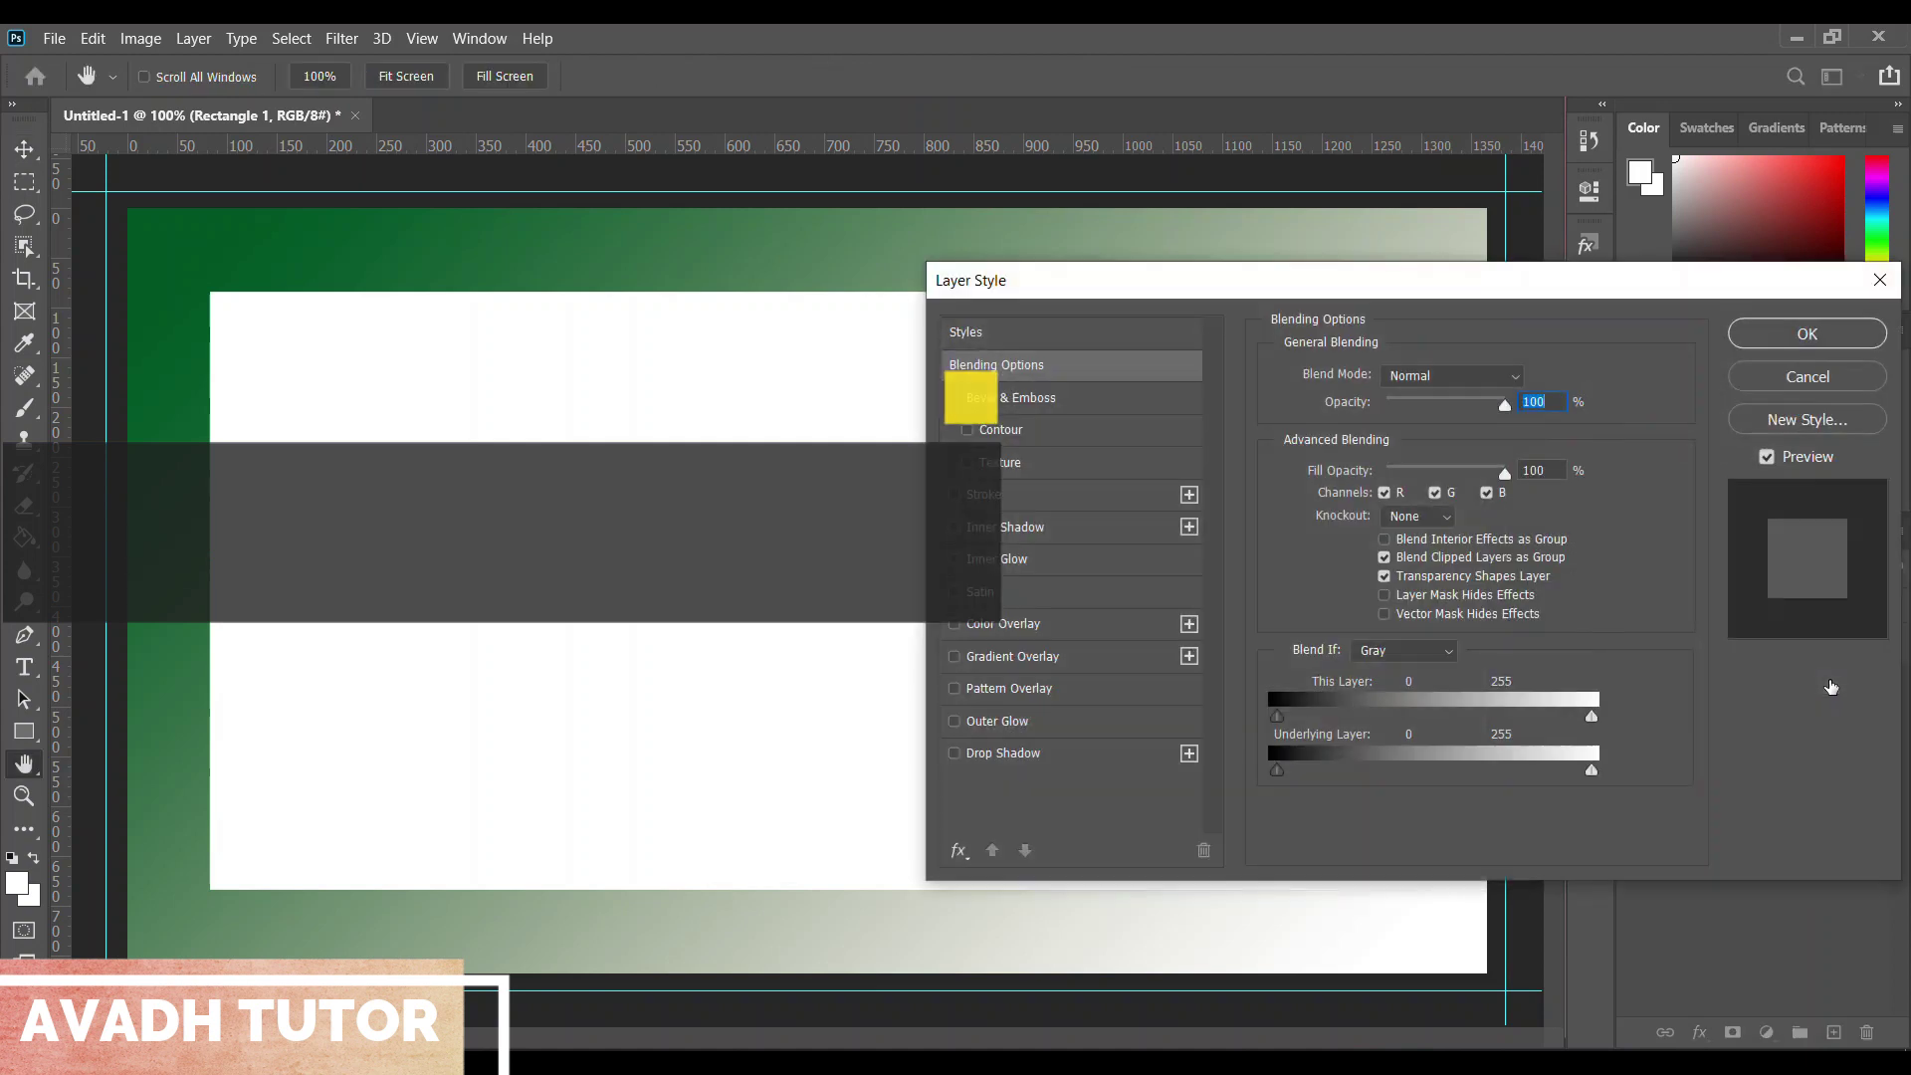
{"action": "left_click", "coordinate": [1092, 752]}
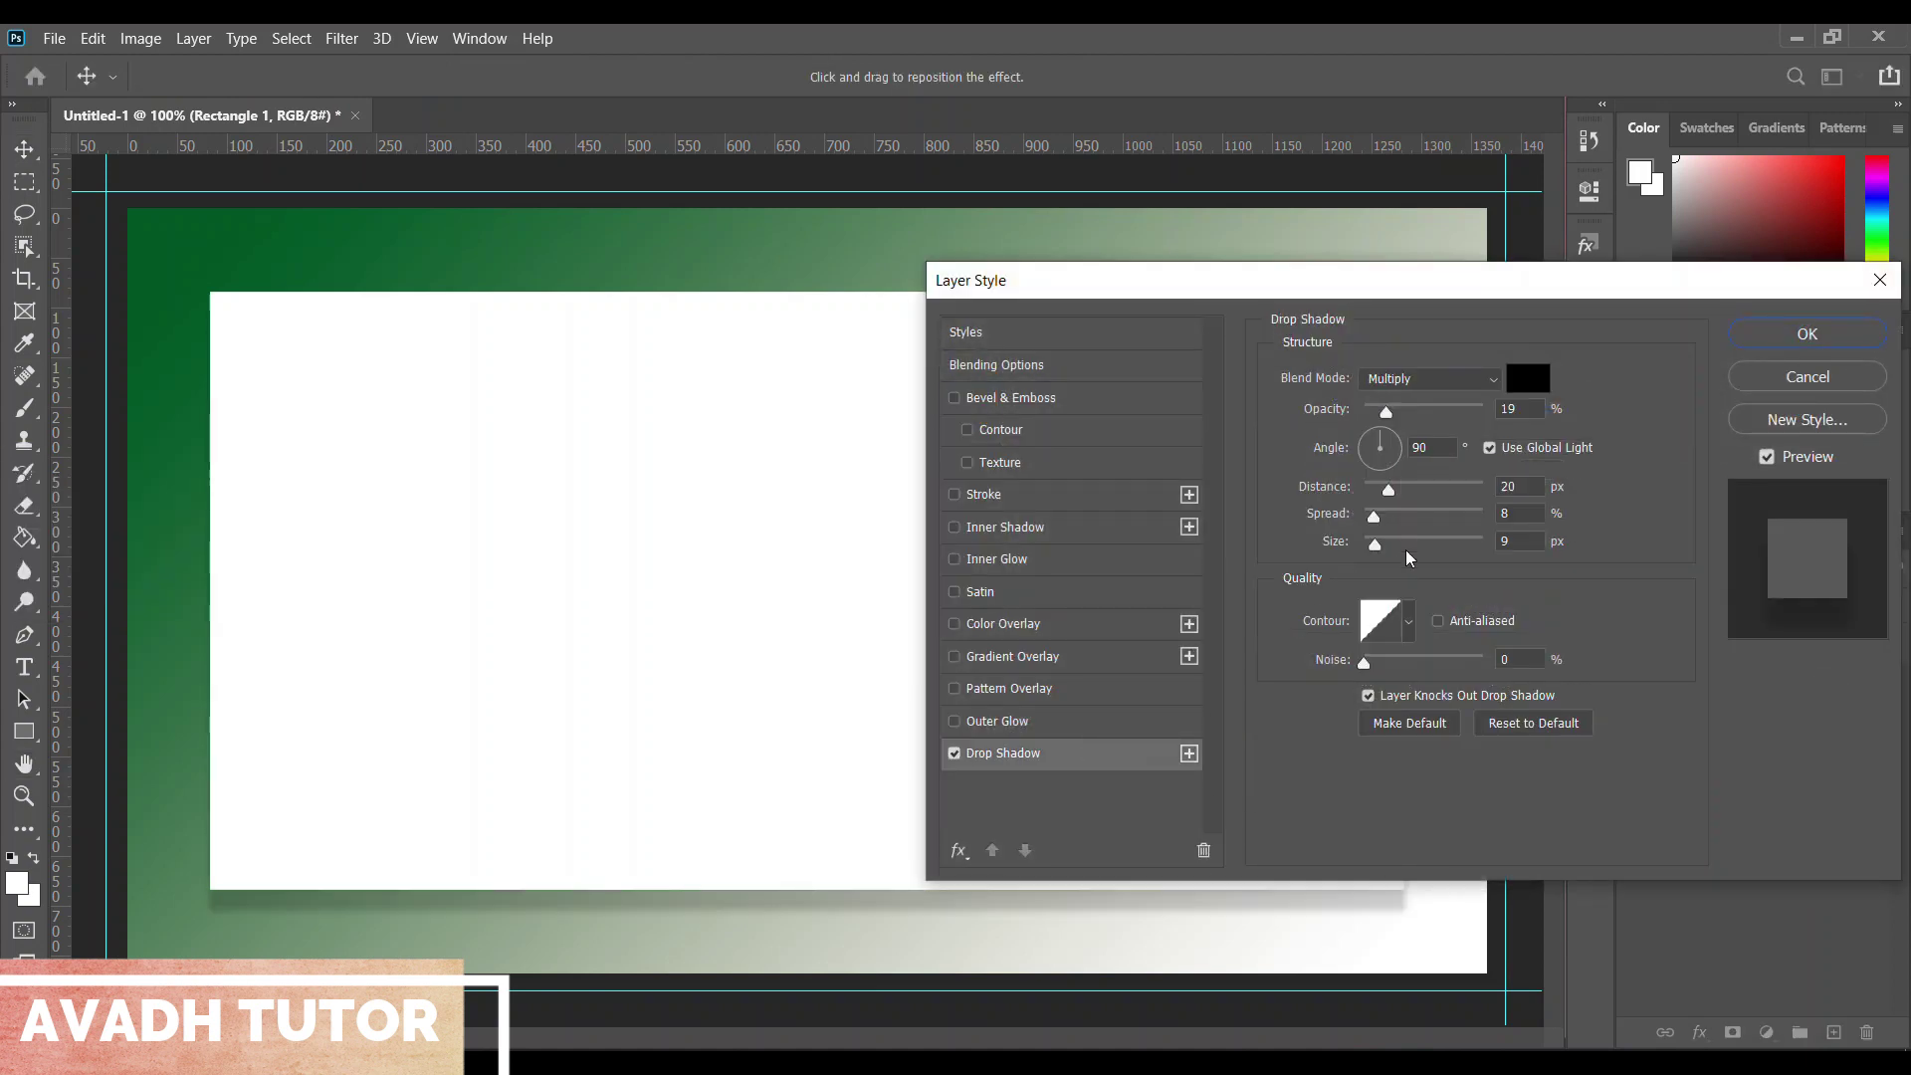
{"action": "mouse_move", "coordinate": [1334, 296]}
{"action": "left_mouse_down"}
{"action": "mouse_move", "coordinate": [1612, 201]}
{"action": "mouse_move", "coordinate": [1477, 202]}
{"action": "left_mouse_up"}
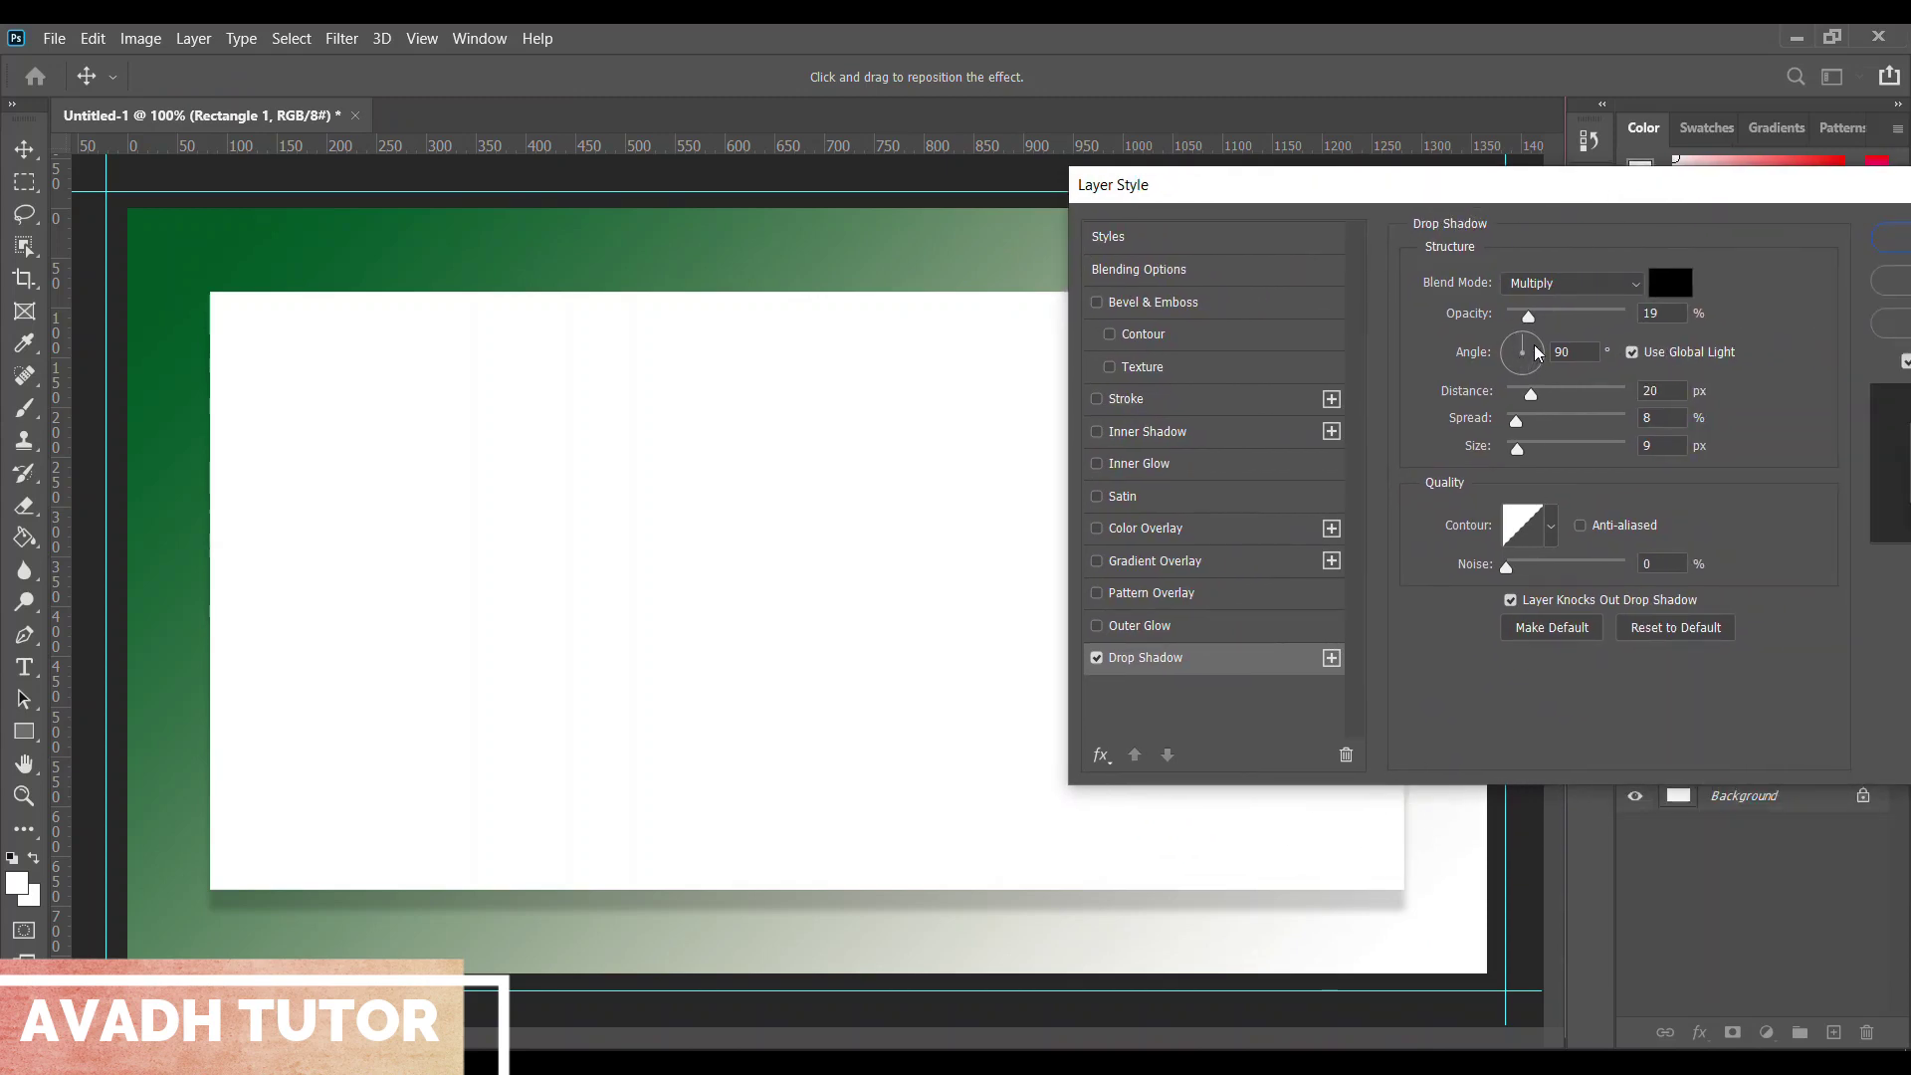
{"action": "left_click", "coordinate": [1534, 346]}
{"action": "left_click", "coordinate": [1514, 340]}
{"action": "left_click", "coordinate": [1502, 338]}
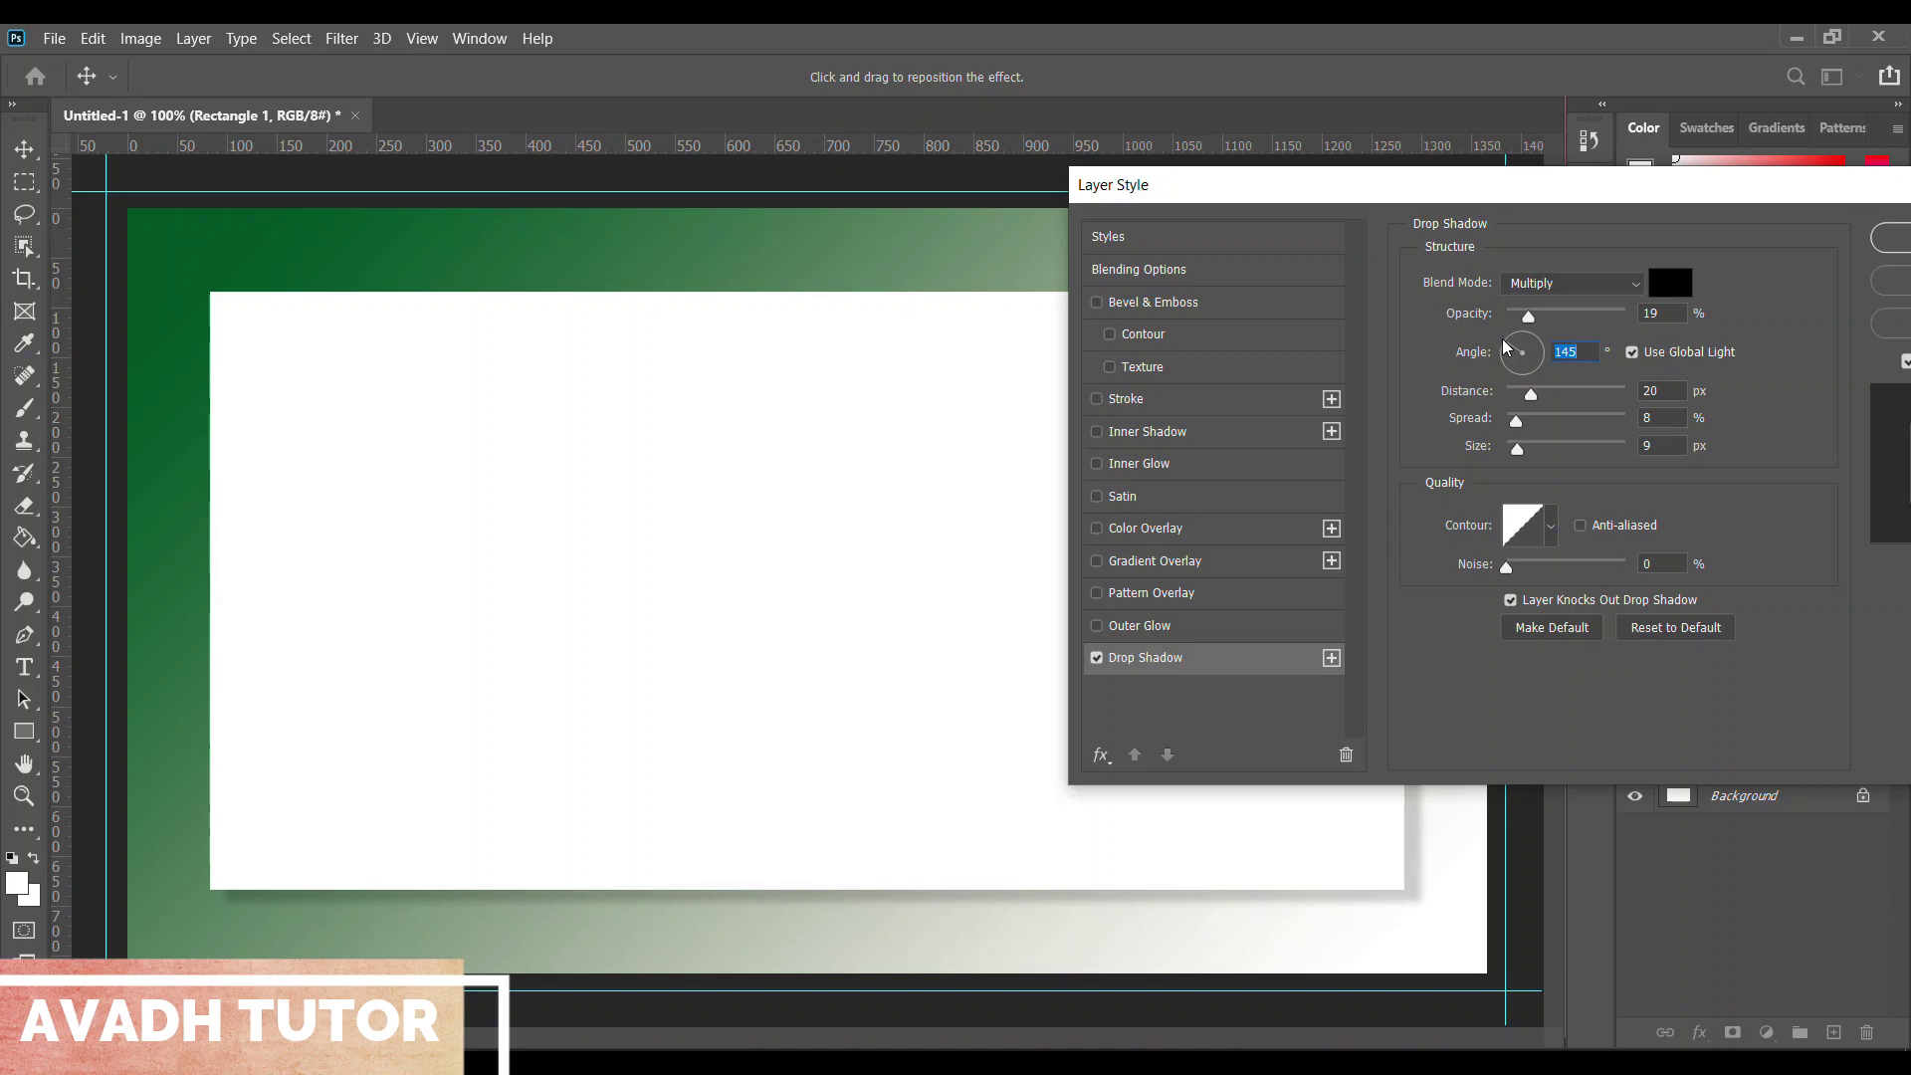
{"action": "left_click", "coordinate": [1510, 340]}
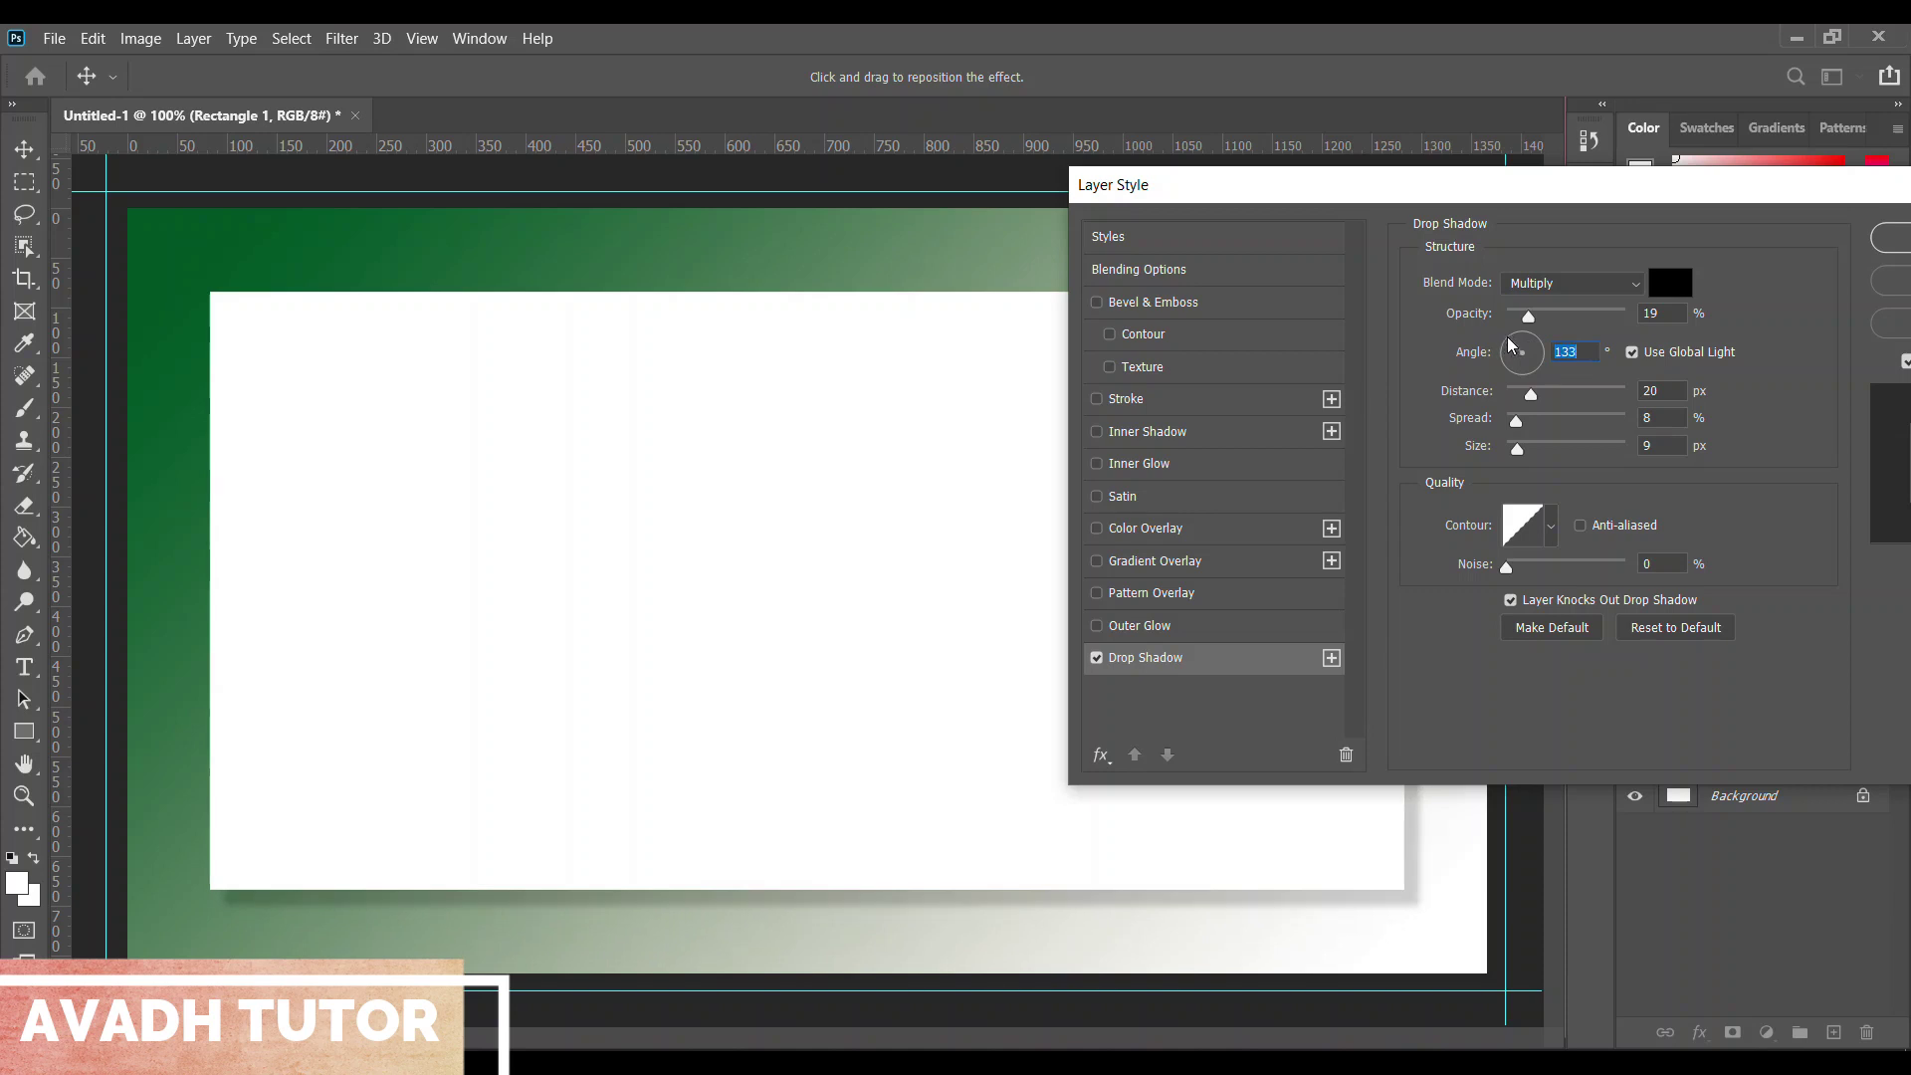
Set the shadow to 13 px distance and 16 px size, lower its opacity, and apply
{"action": "left_click_drag", "start_coordinate": [1517, 448], "coordinate": [1514, 448]}
{"action": "mouse_move", "coordinate": [1525, 392]}
{"action": "left_mouse_down"}
{"action": "mouse_move", "coordinate": [1583, 431]}
{"action": "mouse_move", "coordinate": [1533, 428]}
{"action": "mouse_move", "coordinate": [1531, 404]}
{"action": "mouse_move", "coordinate": [1520, 451]}
{"action": "left_mouse_up"}
{"action": "left_click", "coordinate": [1615, 315]}
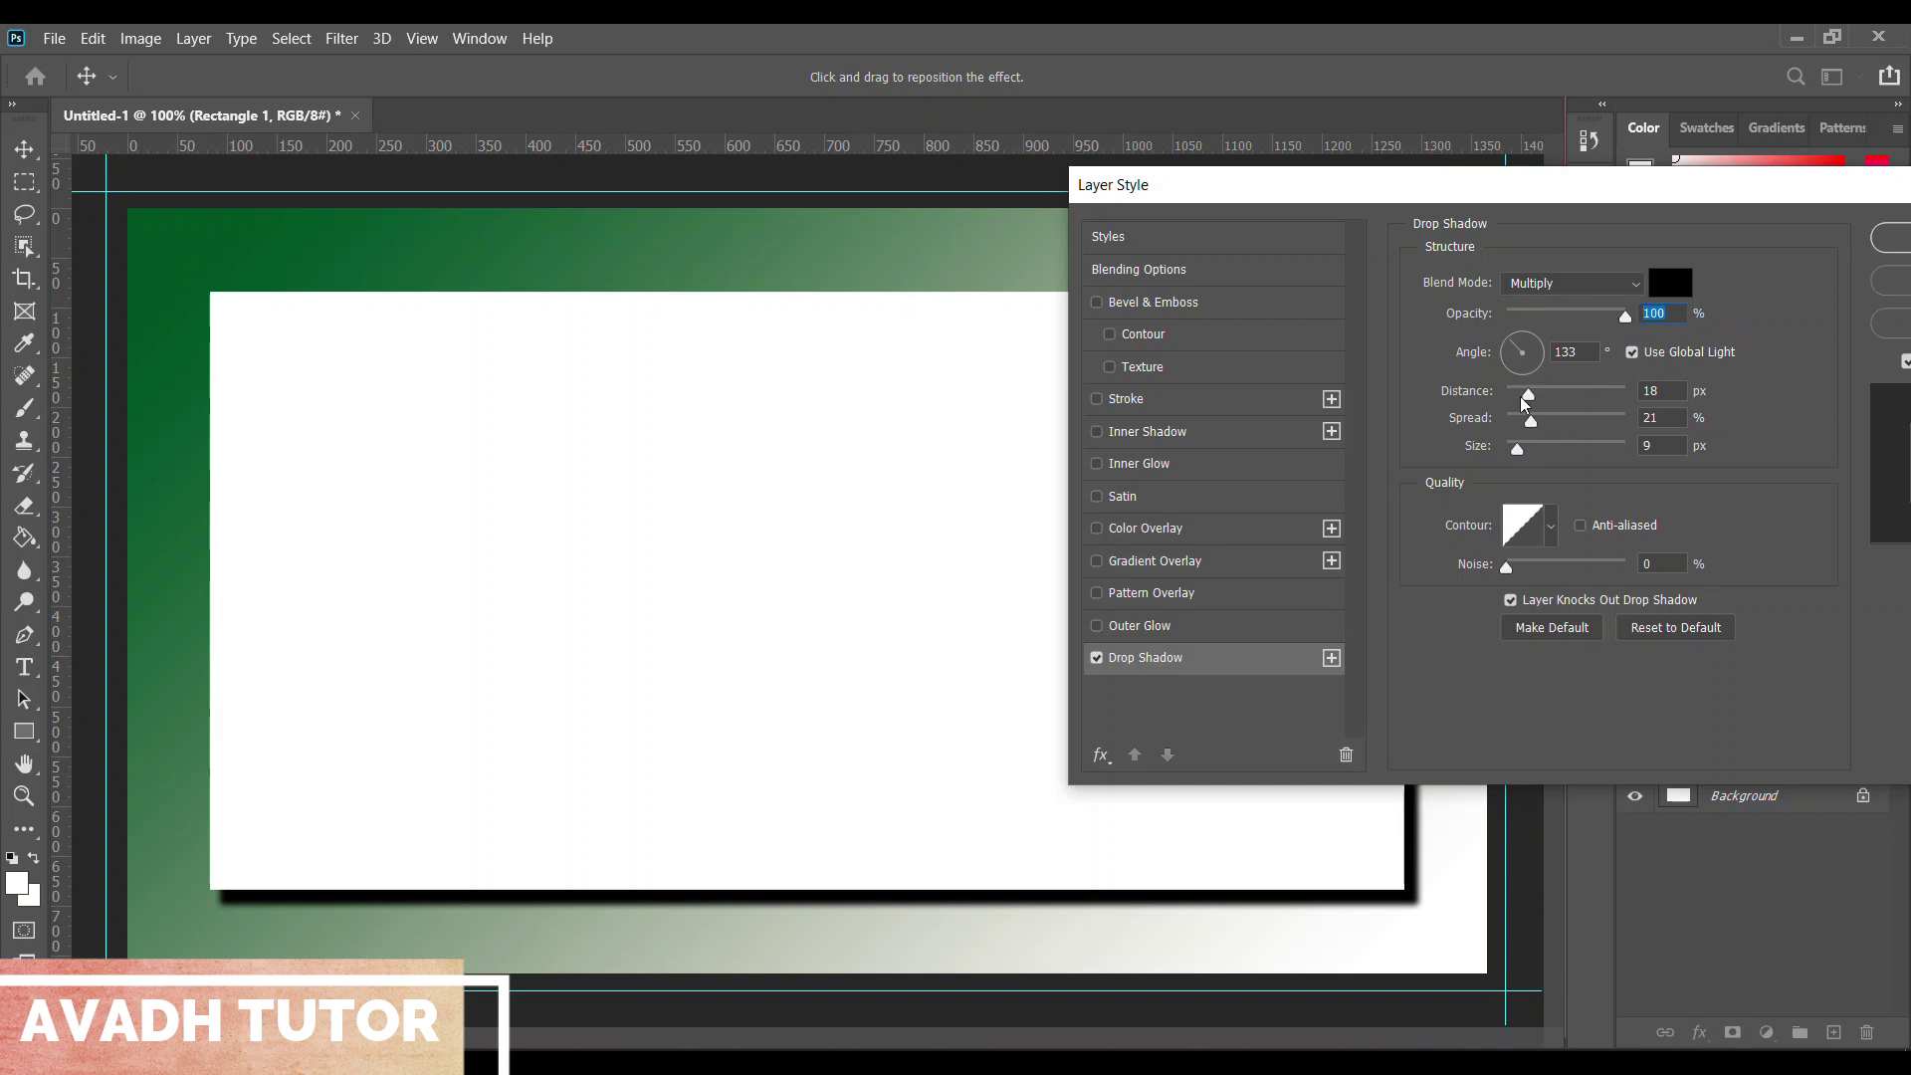
{"action": "left_click_drag", "start_coordinate": [1520, 397], "coordinate": [1522, 445]}
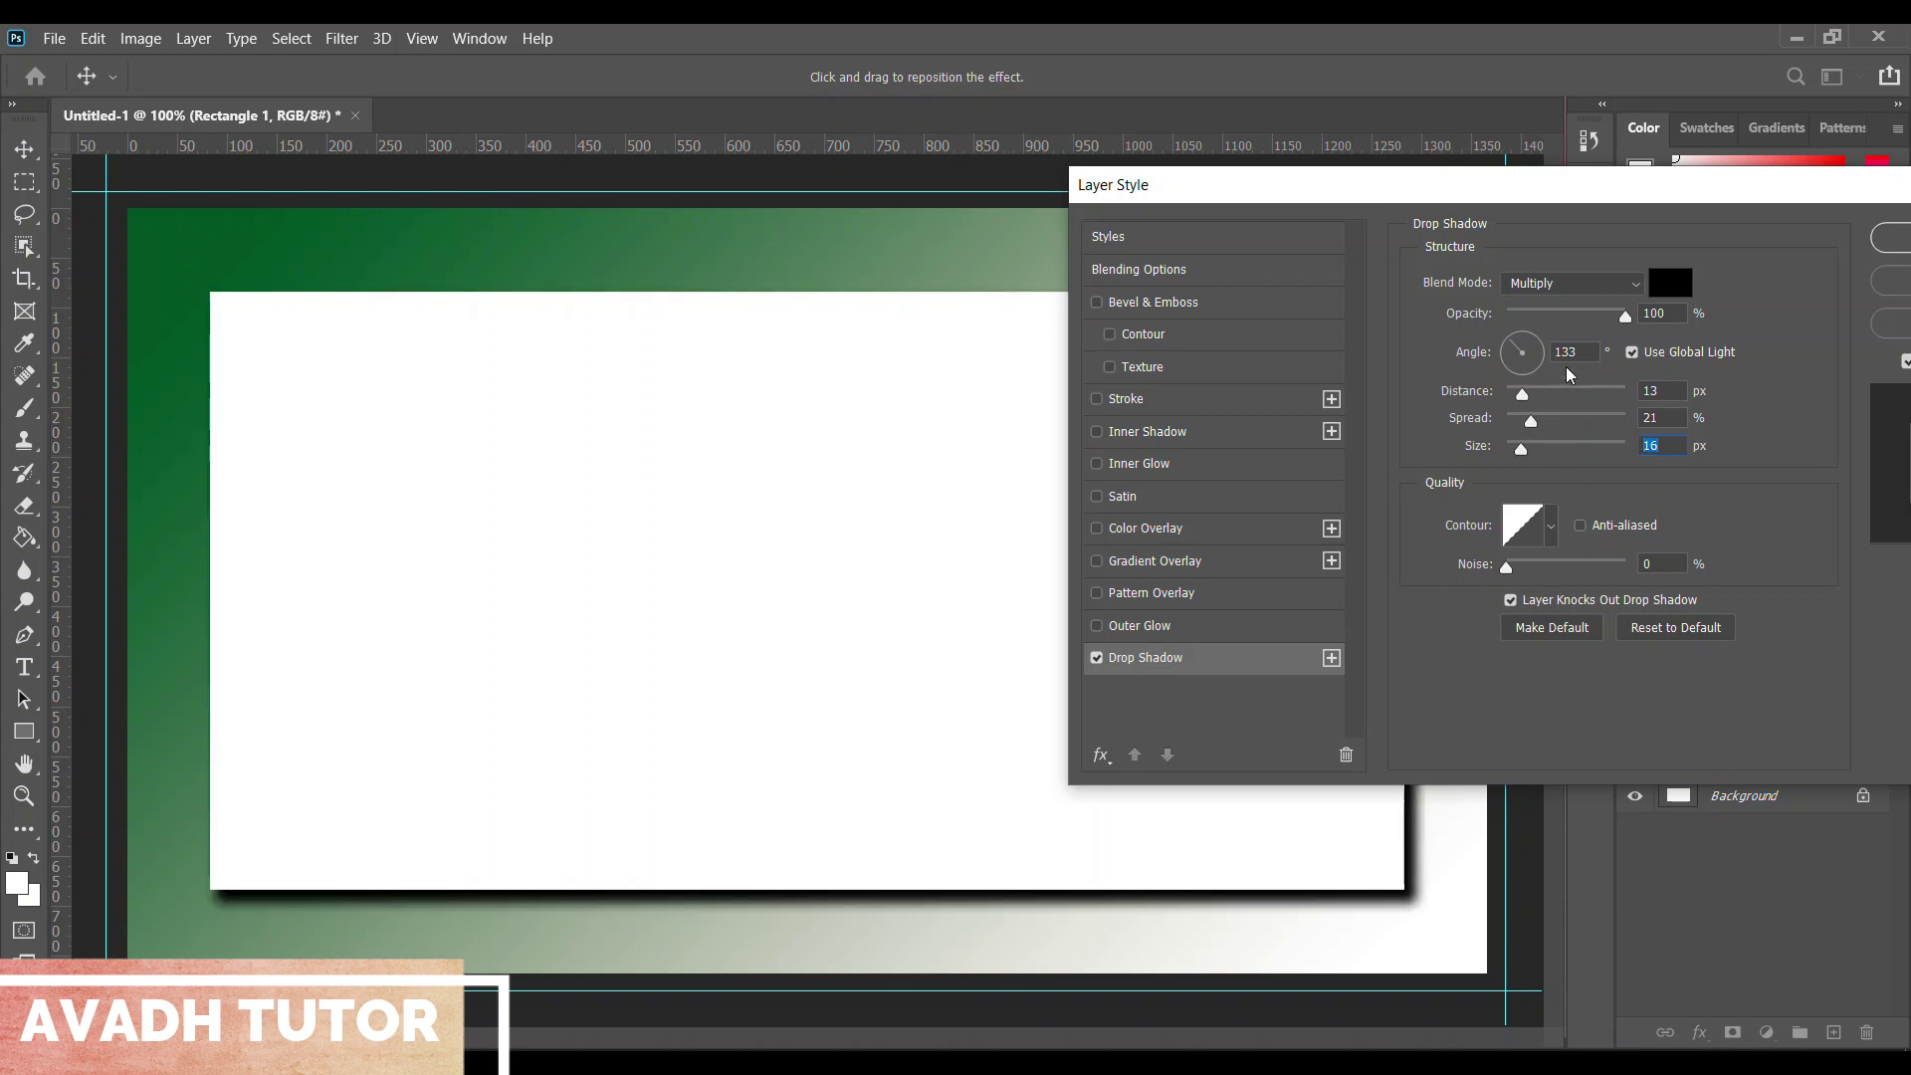
{"action": "left_click_drag", "start_coordinate": [1615, 327], "coordinate": [1598, 324]}
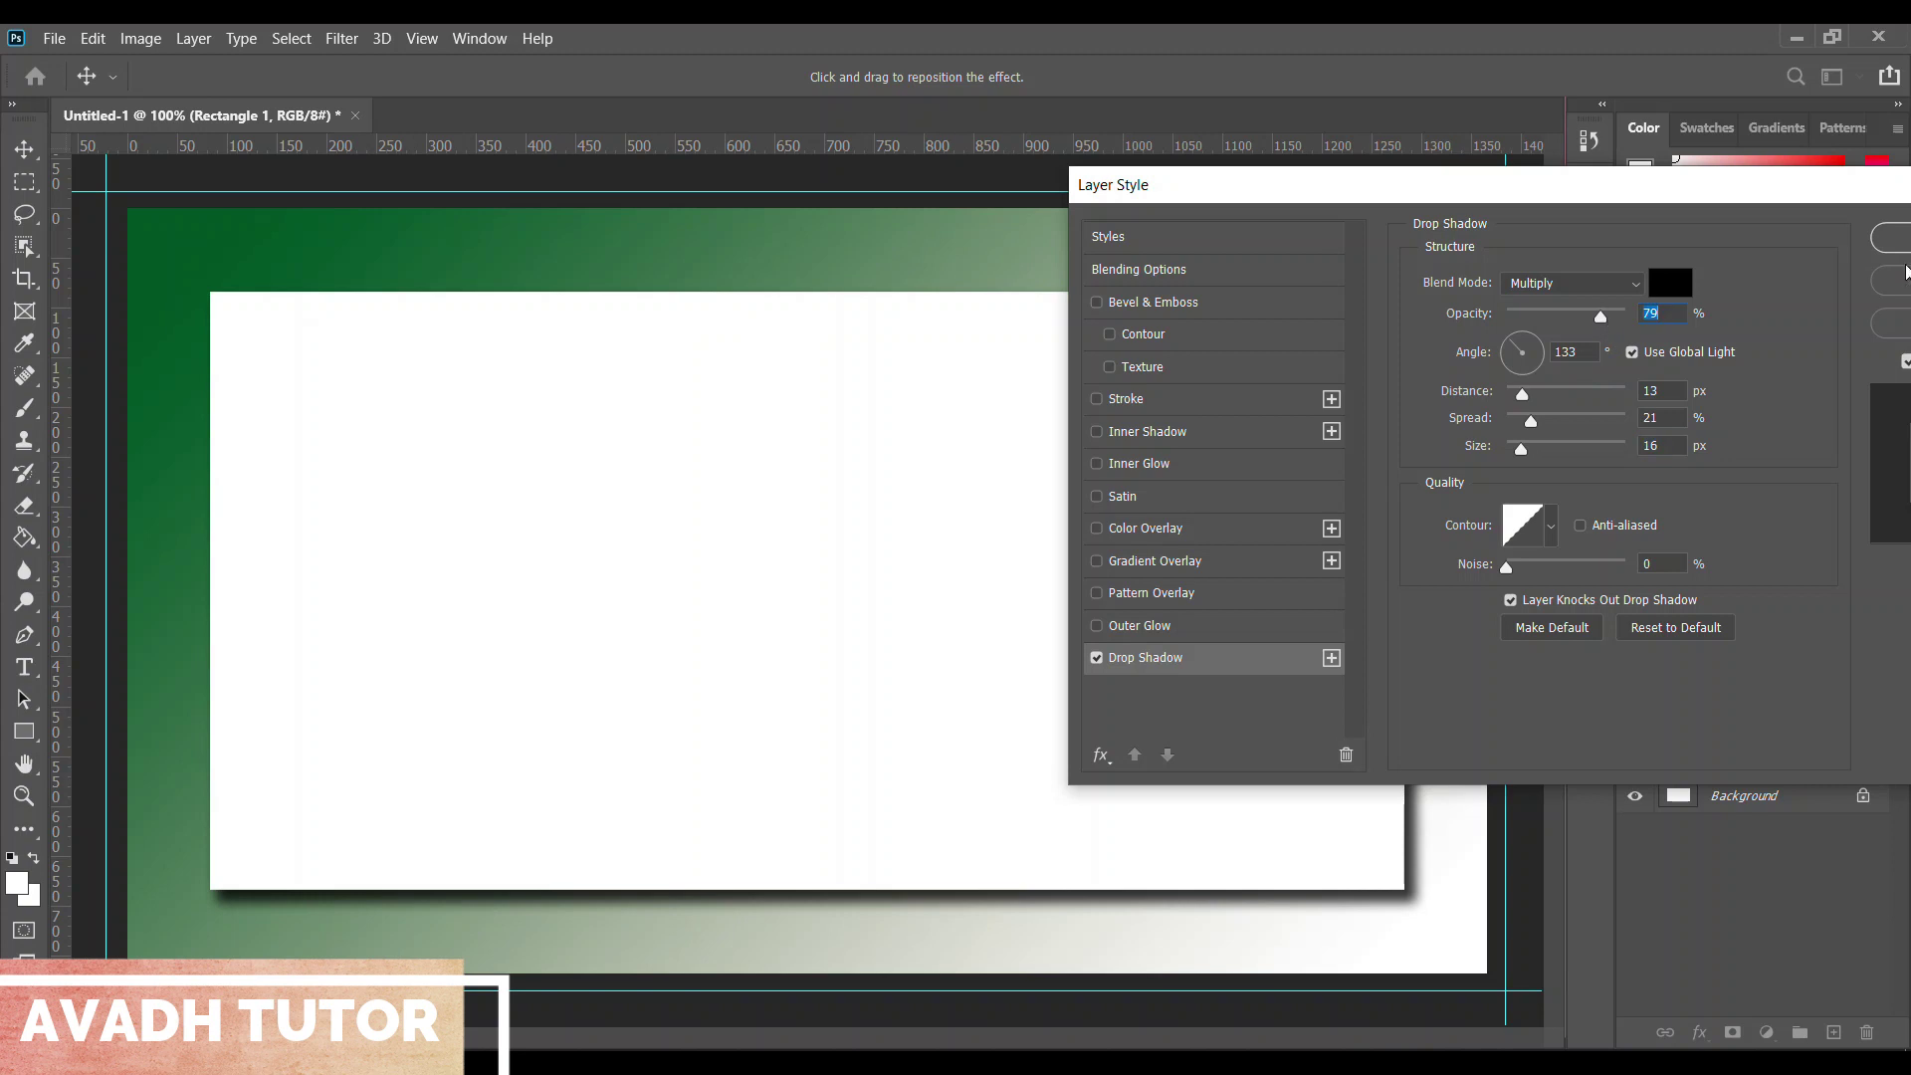
{"action": "left_click_drag", "start_coordinate": [1768, 210], "coordinate": [1684, 203]}
{"action": "left_click", "coordinate": [1867, 231]}
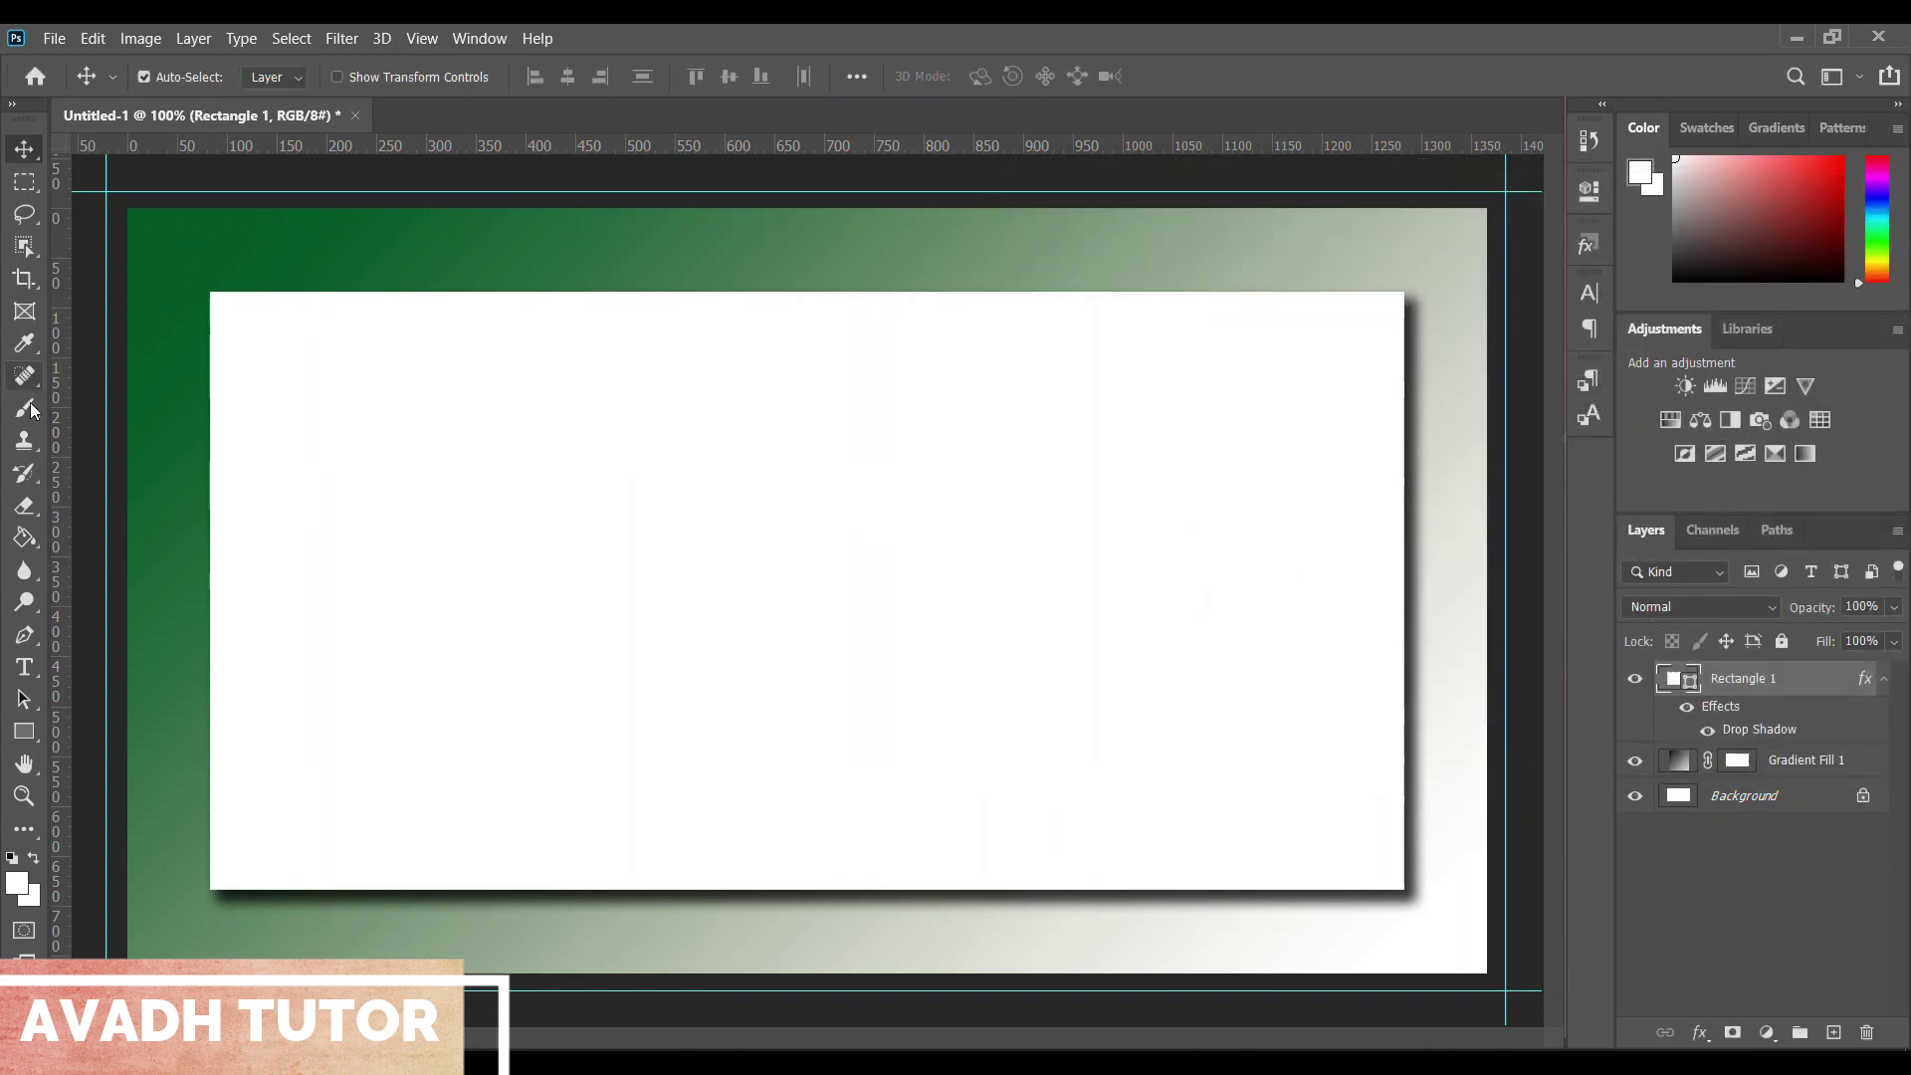
Draw a 651 × 93 px white rectangle with 46.5 px corner radii forming a pill
{"action": "left_click", "coordinate": [24, 732]}
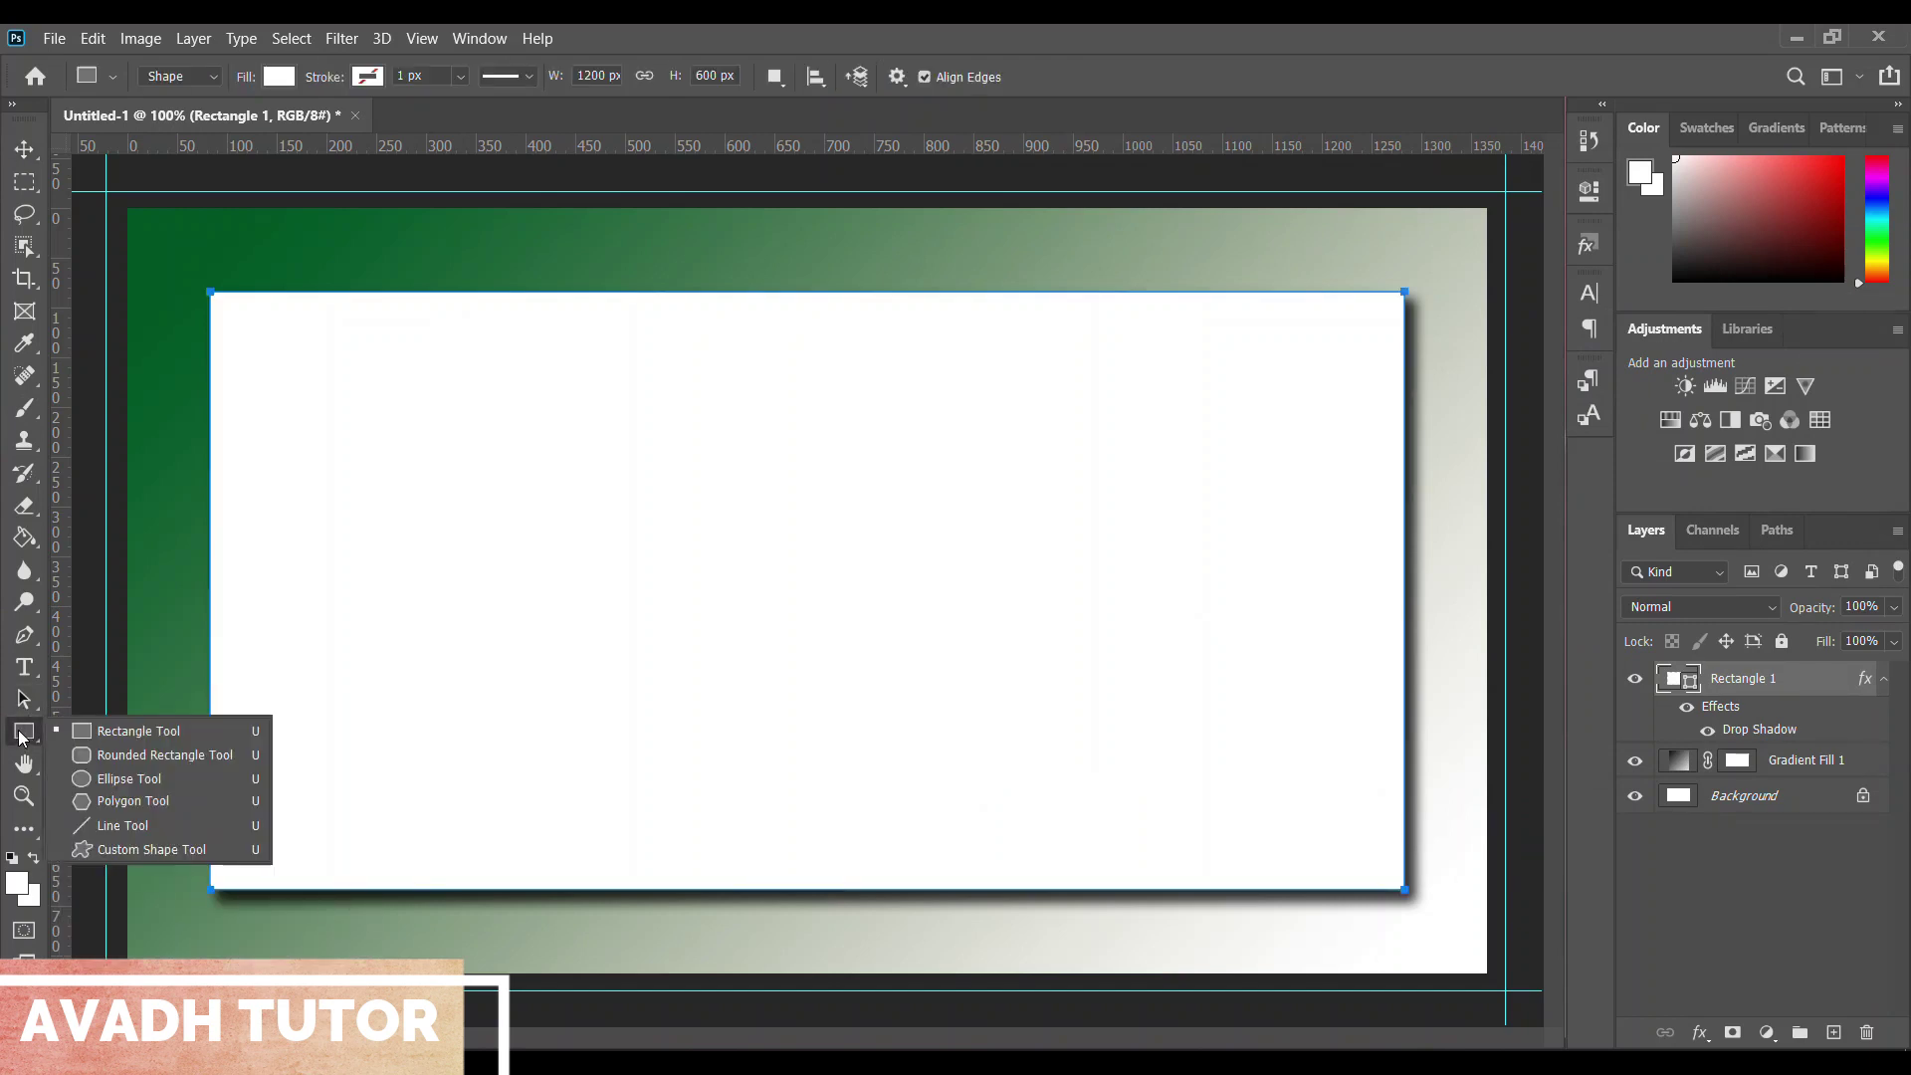
{"action": "left_click", "coordinate": [87, 729]}
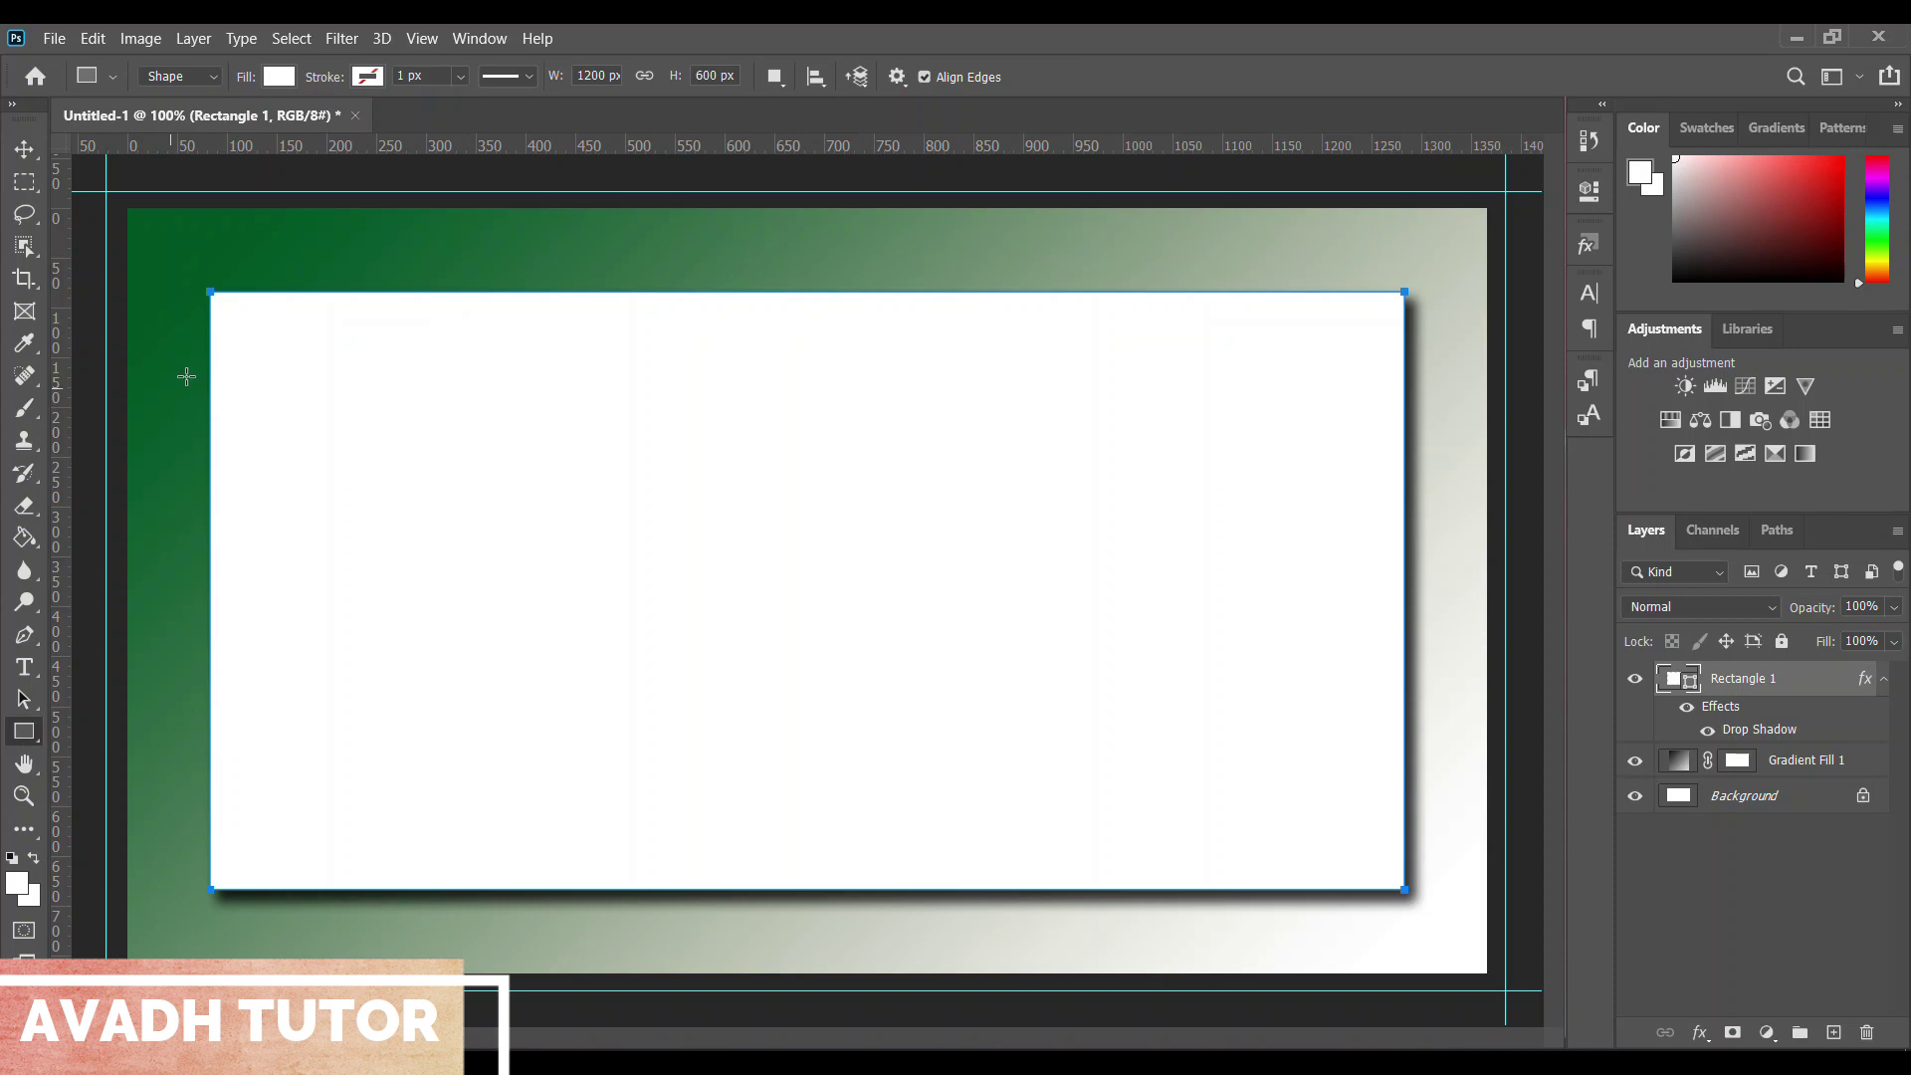
{"action": "left_click", "coordinate": [24, 152]}
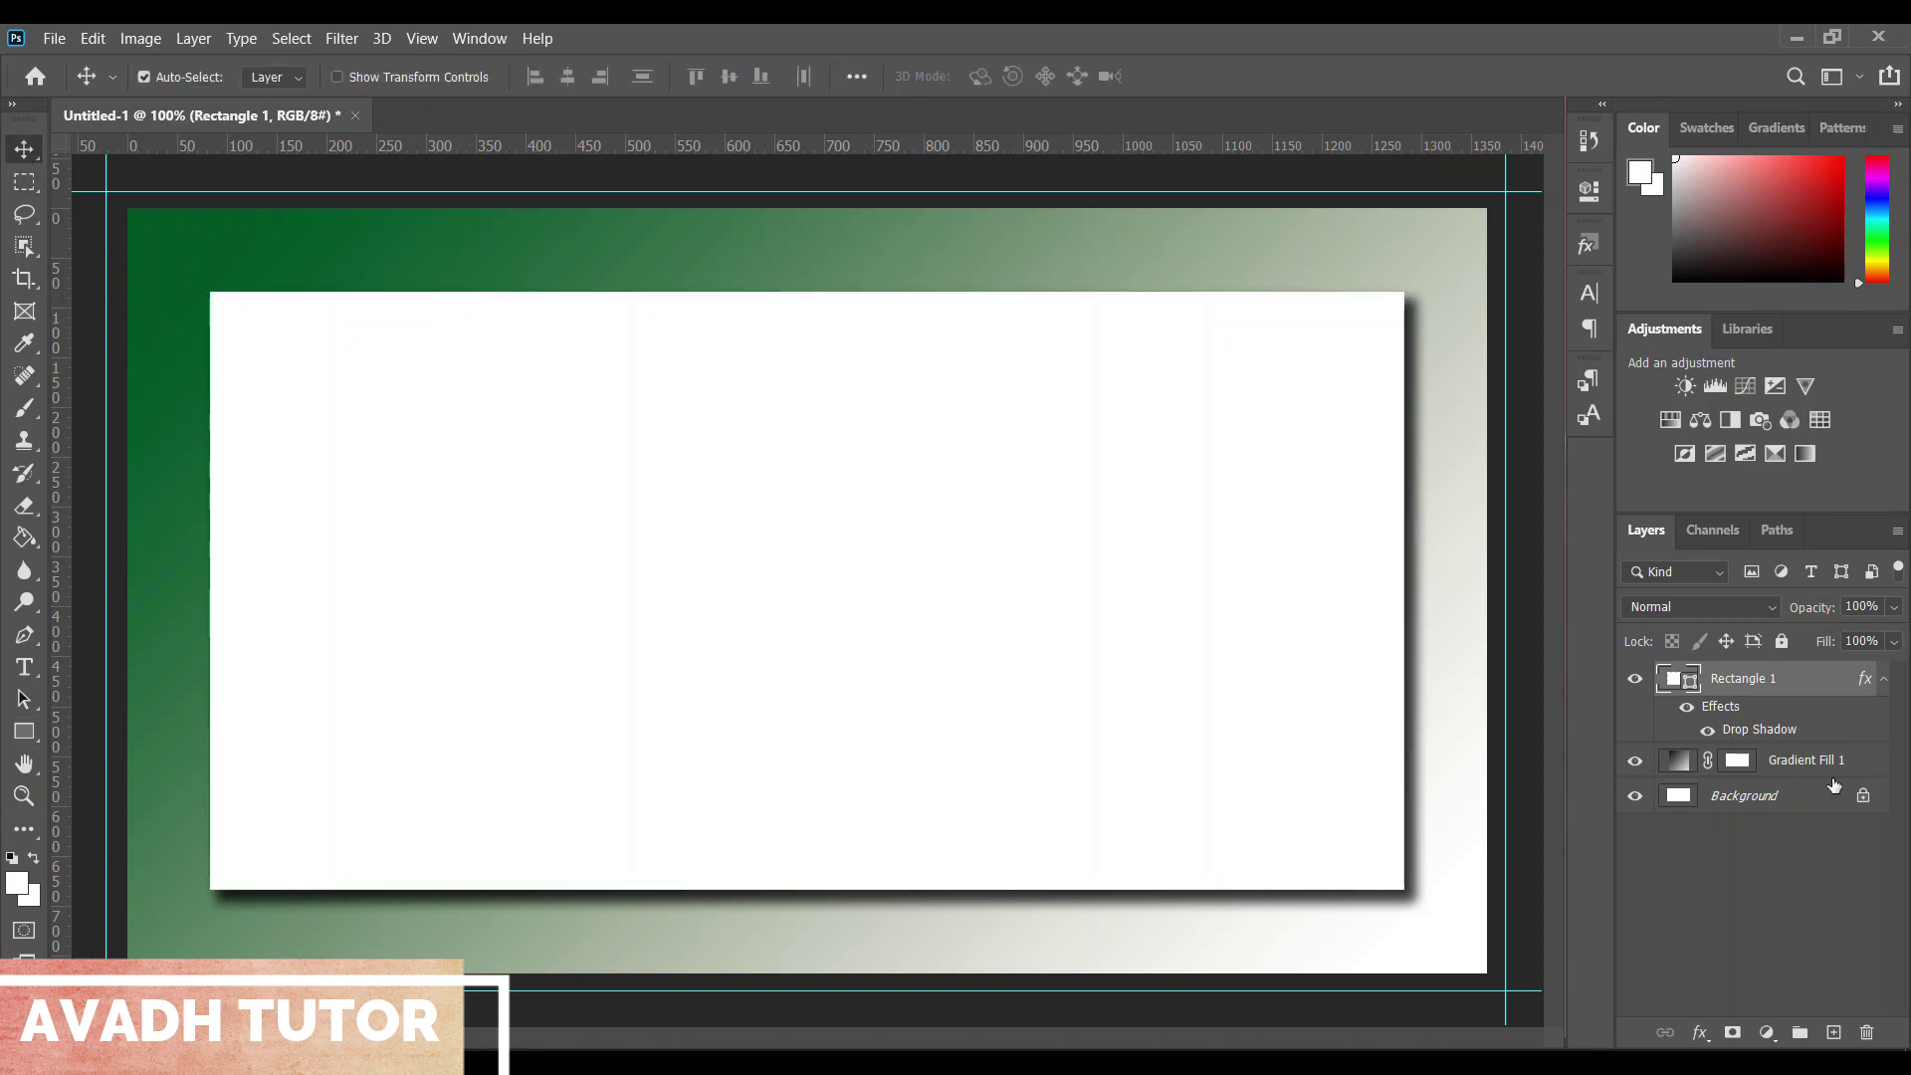
{"action": "left_click", "coordinate": [25, 733]}
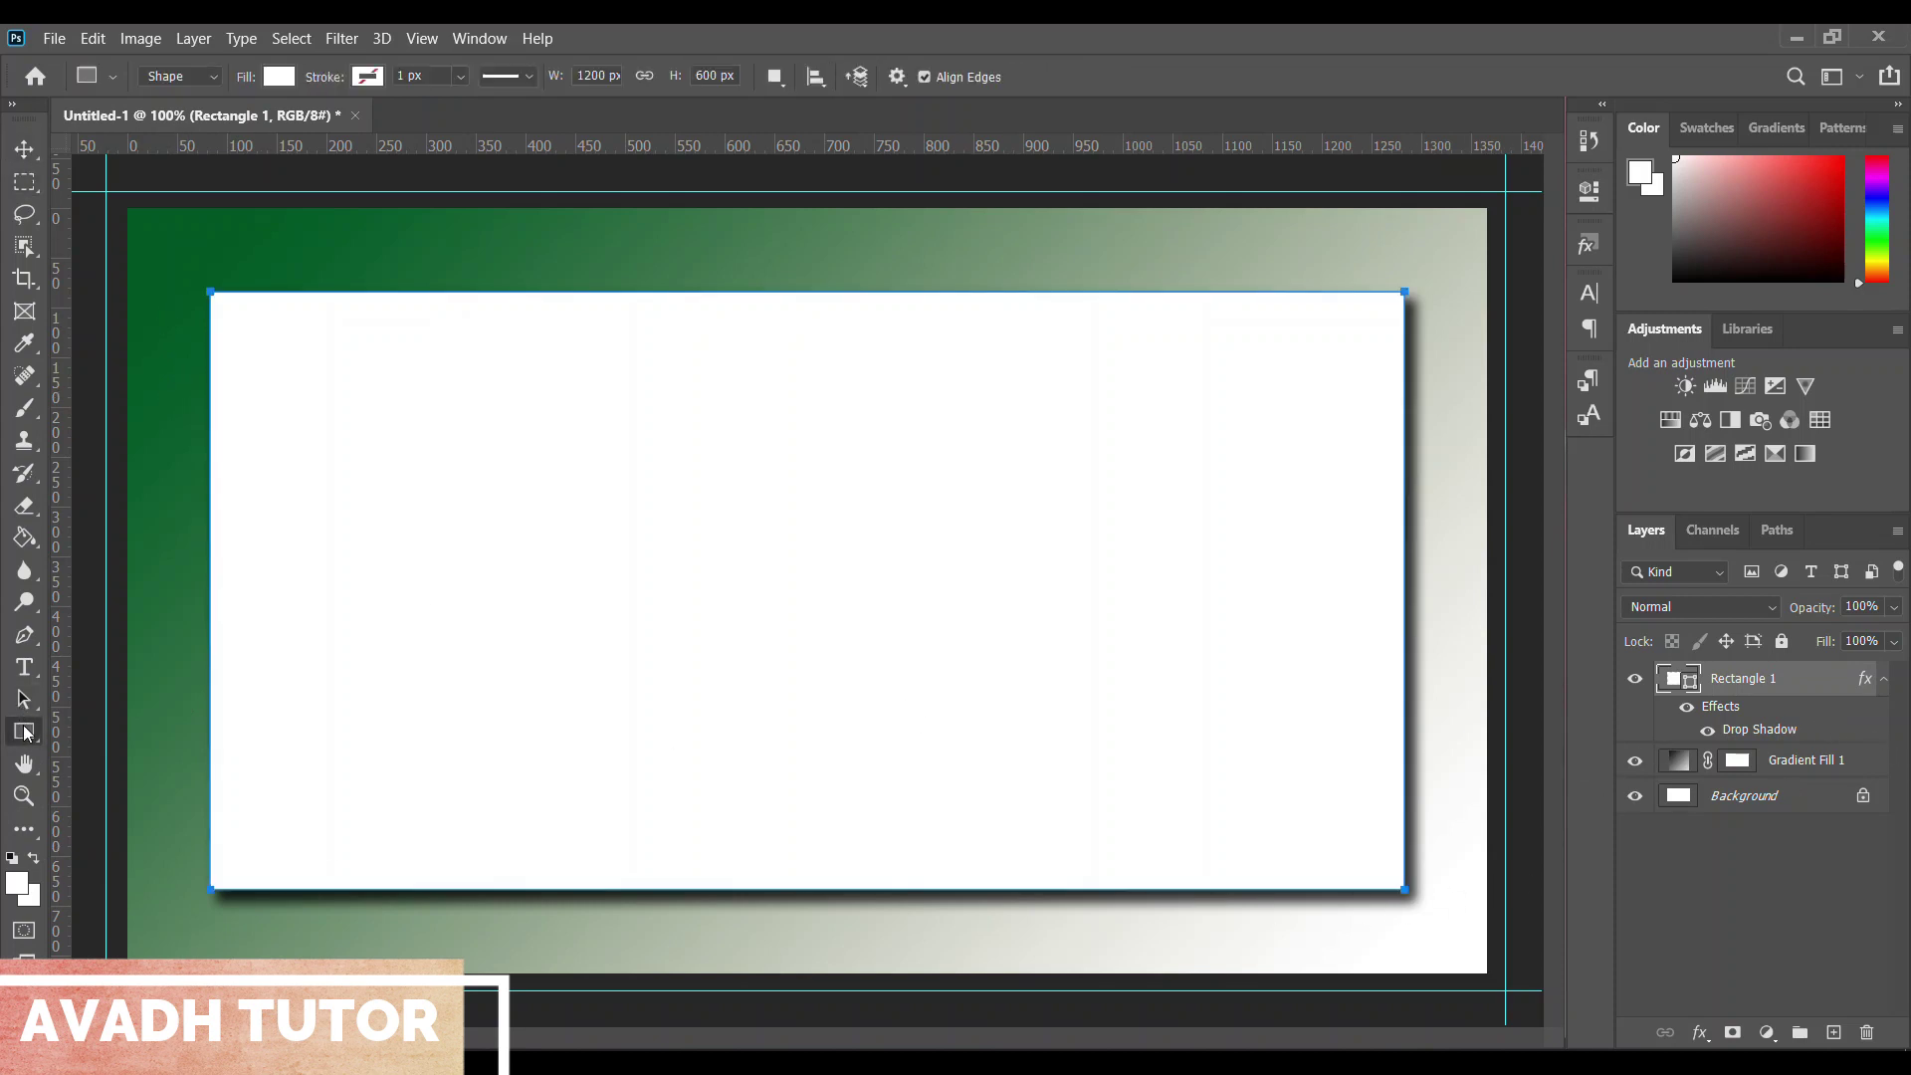
{"action": "left_click_drag", "start_coordinate": [169, 555], "coordinate": [818, 649]}
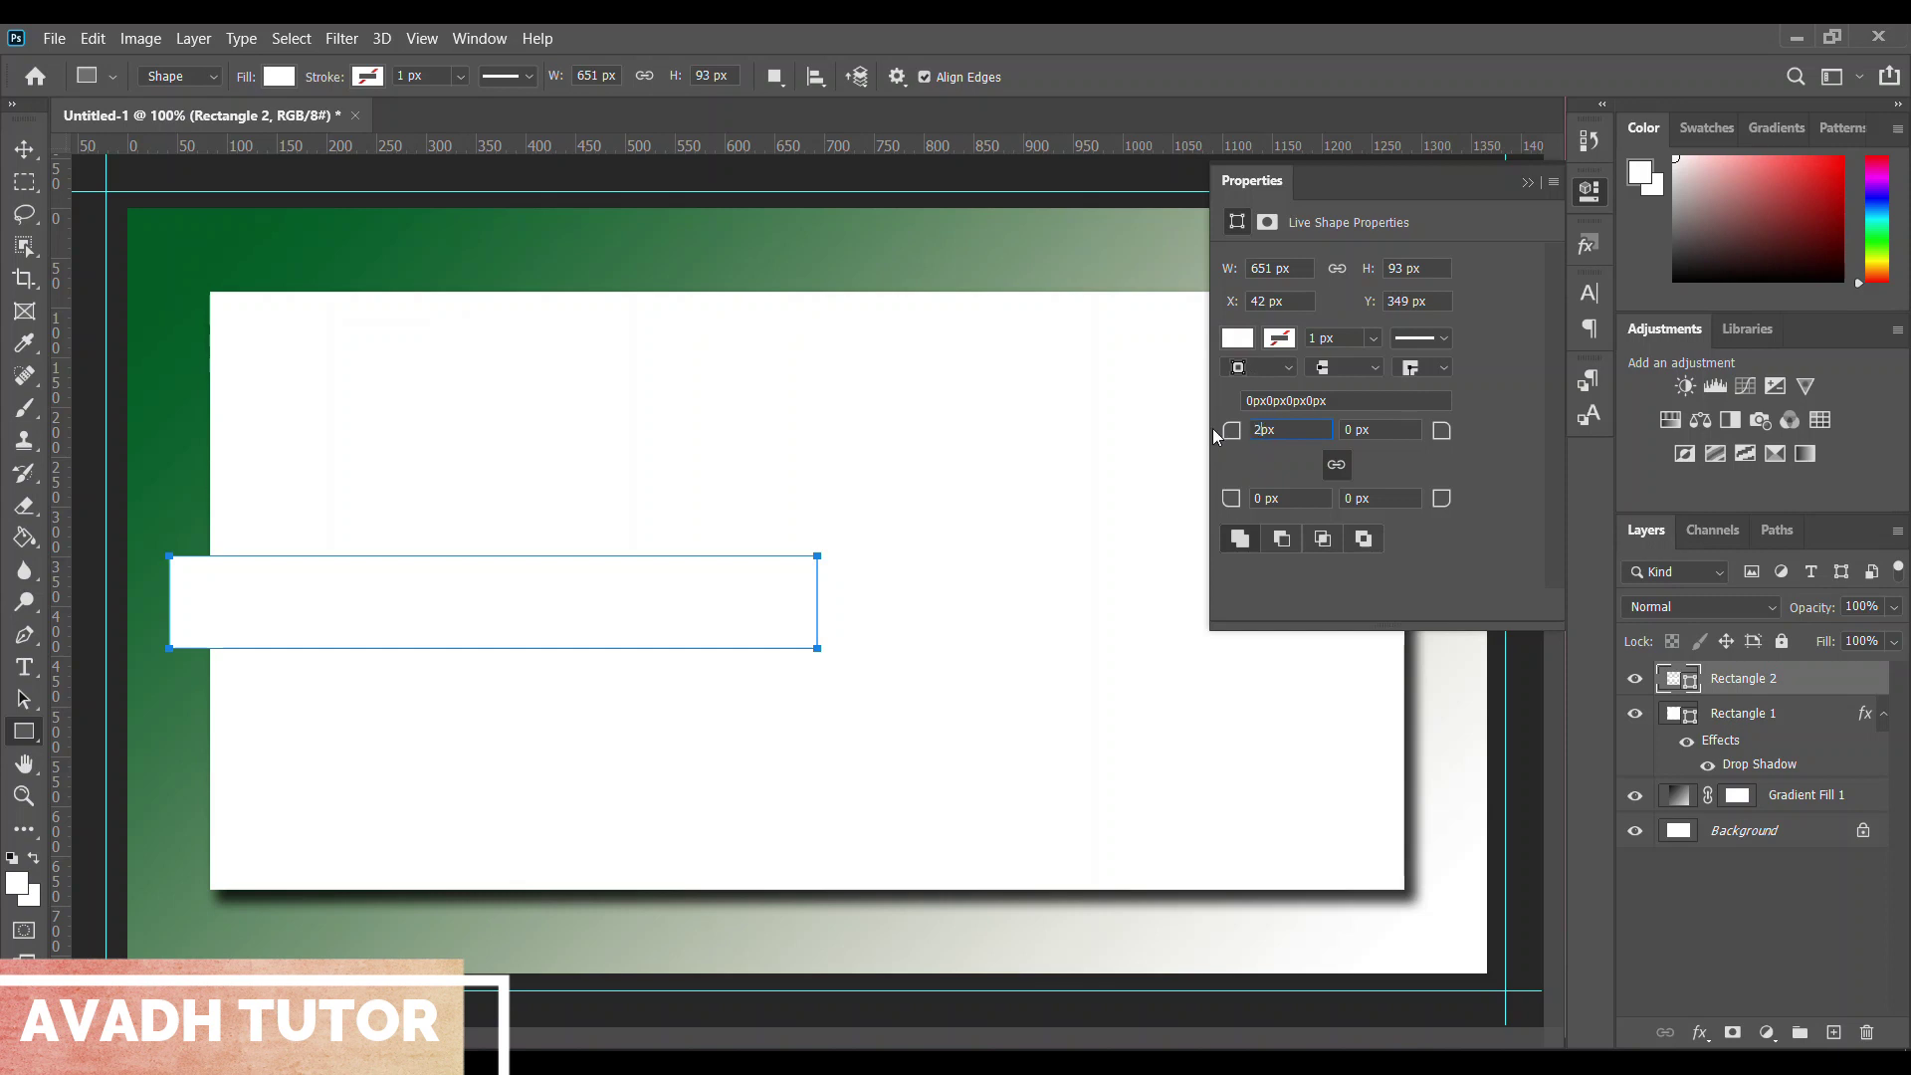
{"action": "type", "text": "0"}
{"action": "key", "text": "Return"}
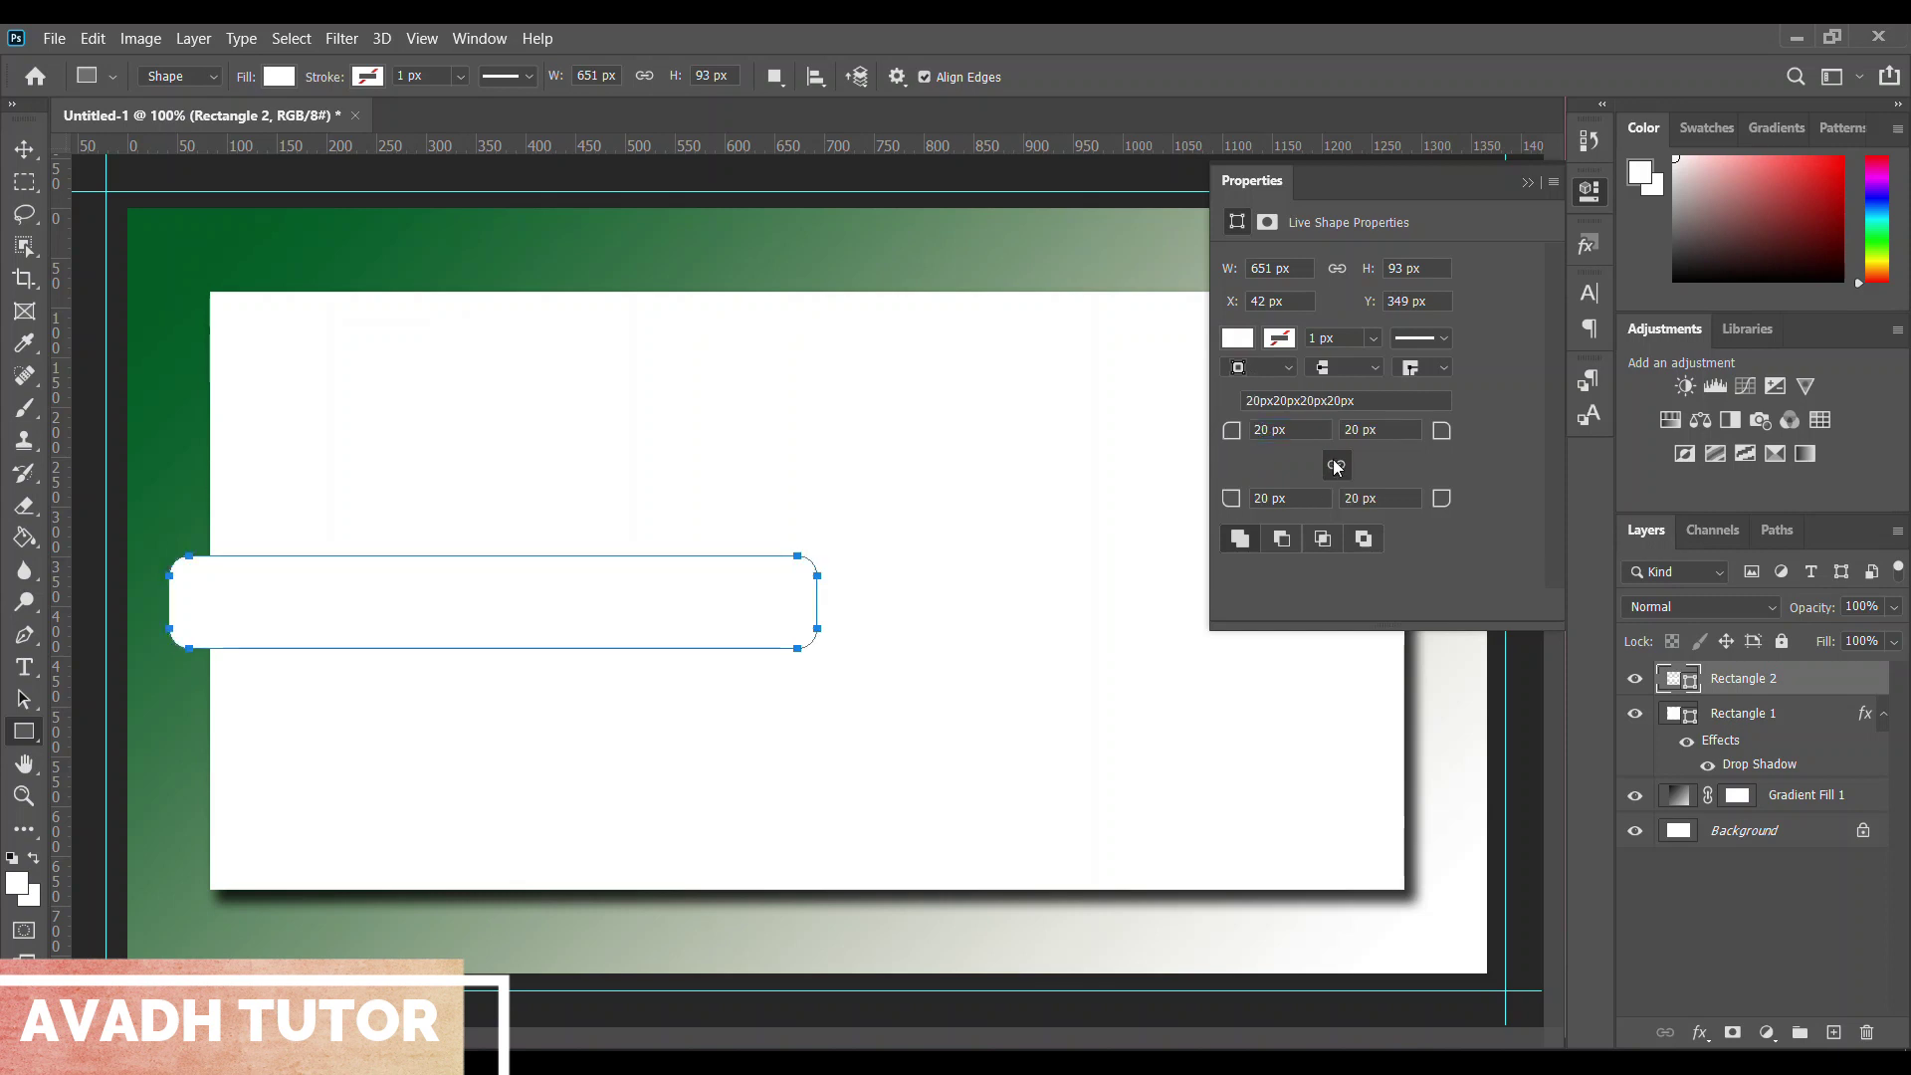
{"action": "key", "text": "Return"}
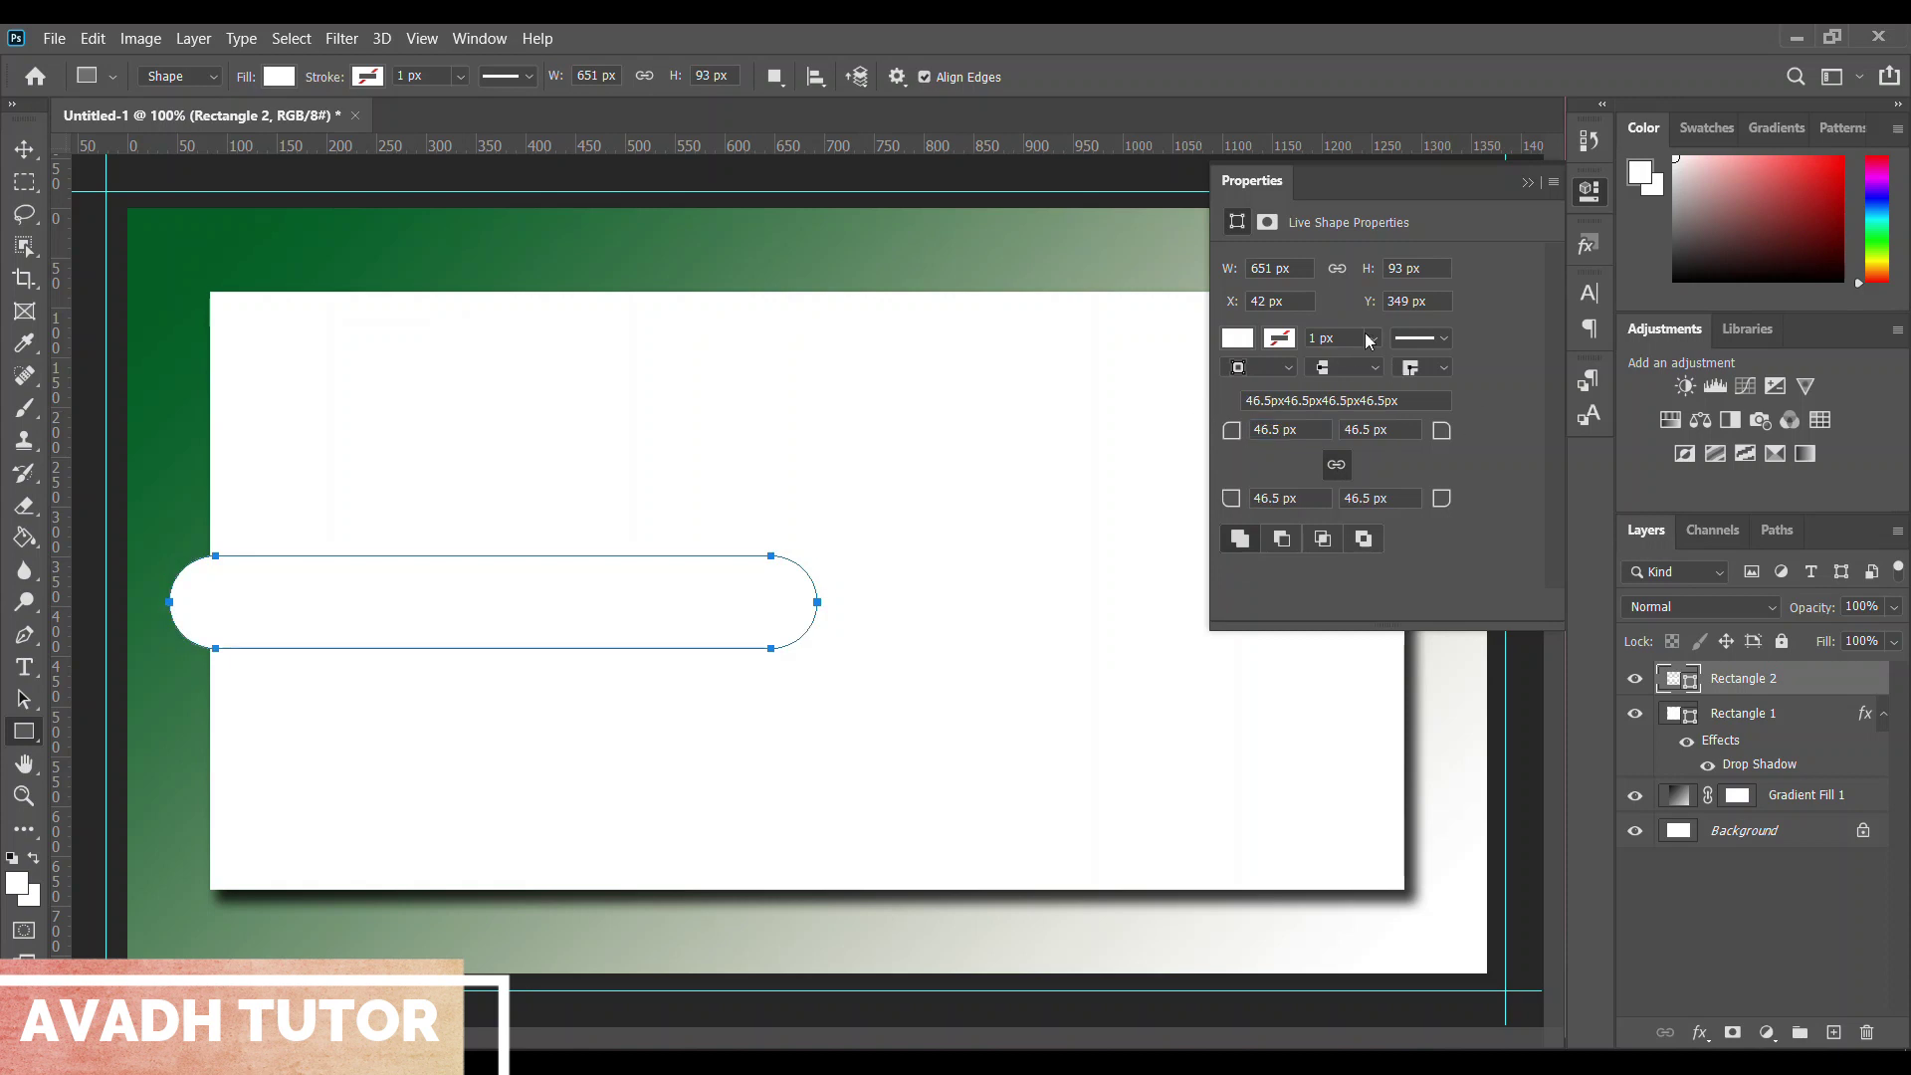
{"action": "left_click", "coordinate": [1528, 184]}
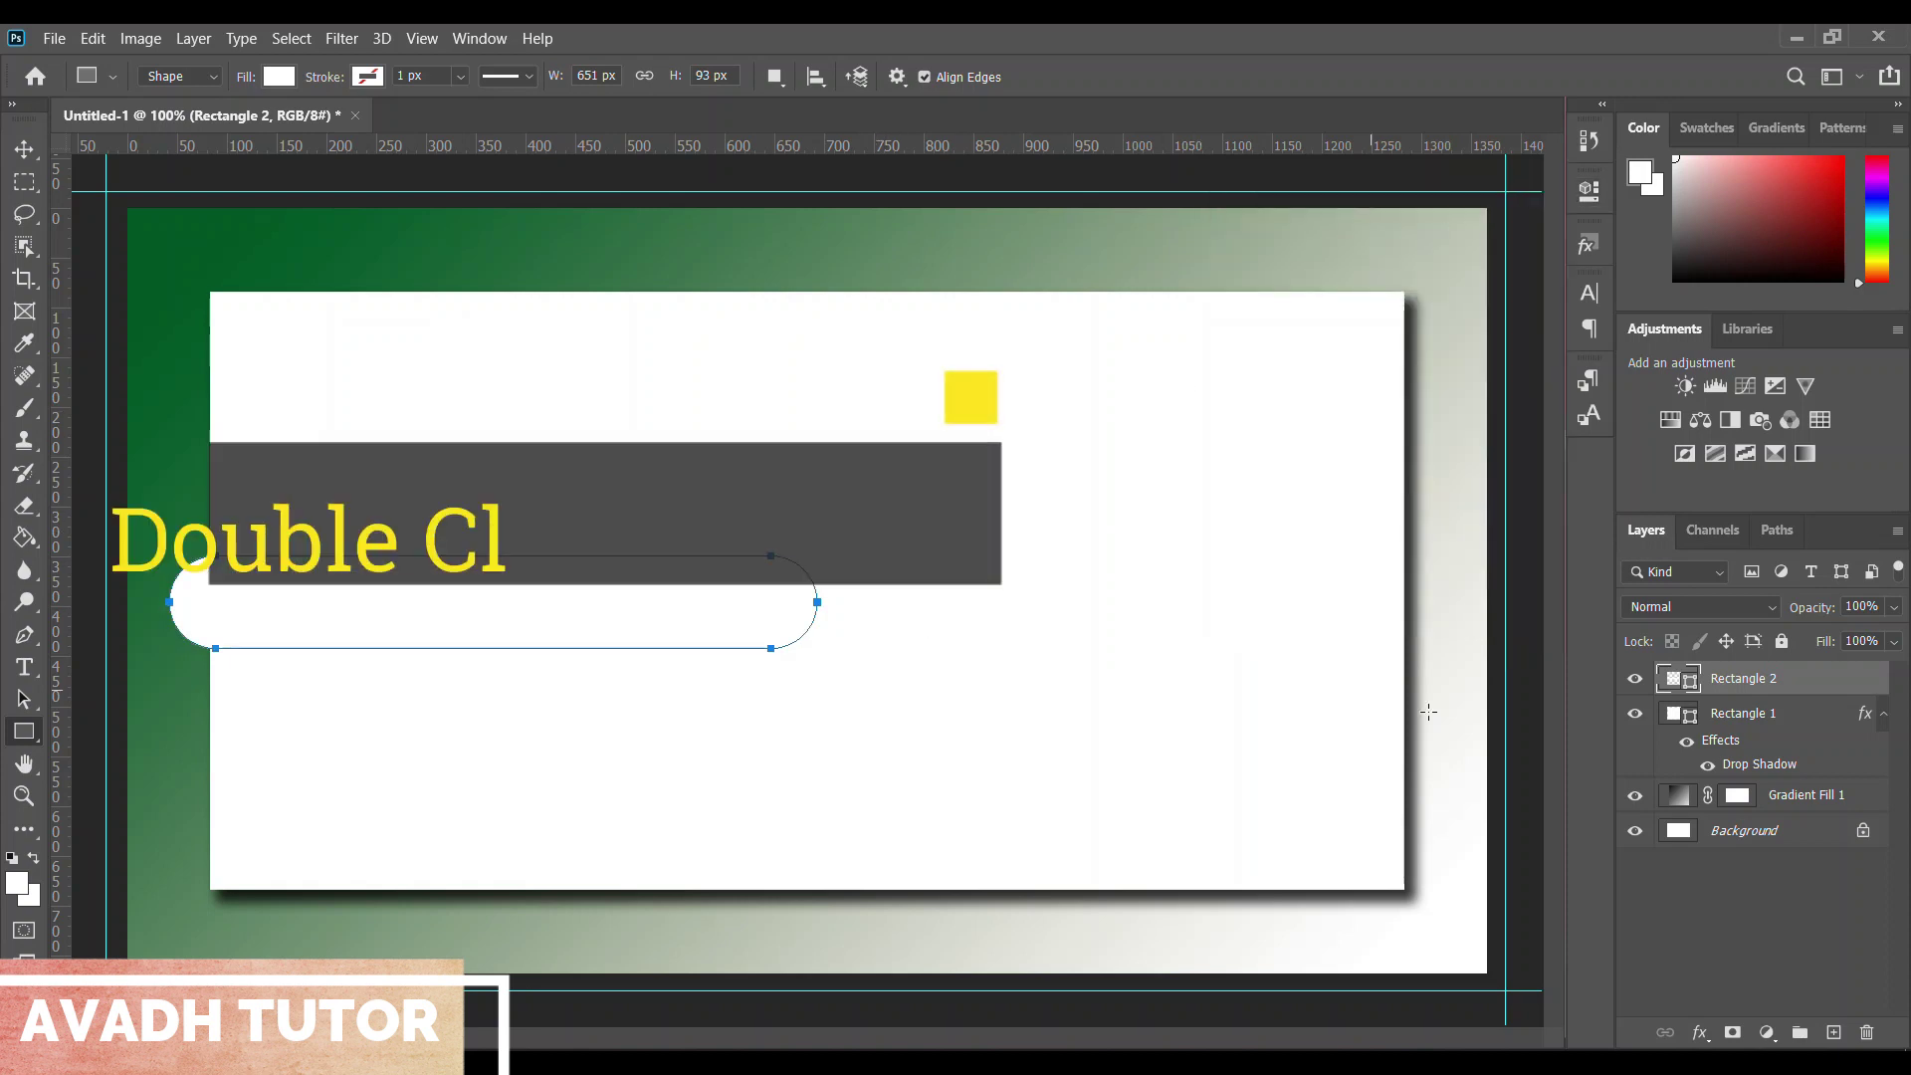
Add a Gradient Overlay to Rectangle 2 angled at 143°
{"action": "double_click", "coordinate": [1816, 678]}
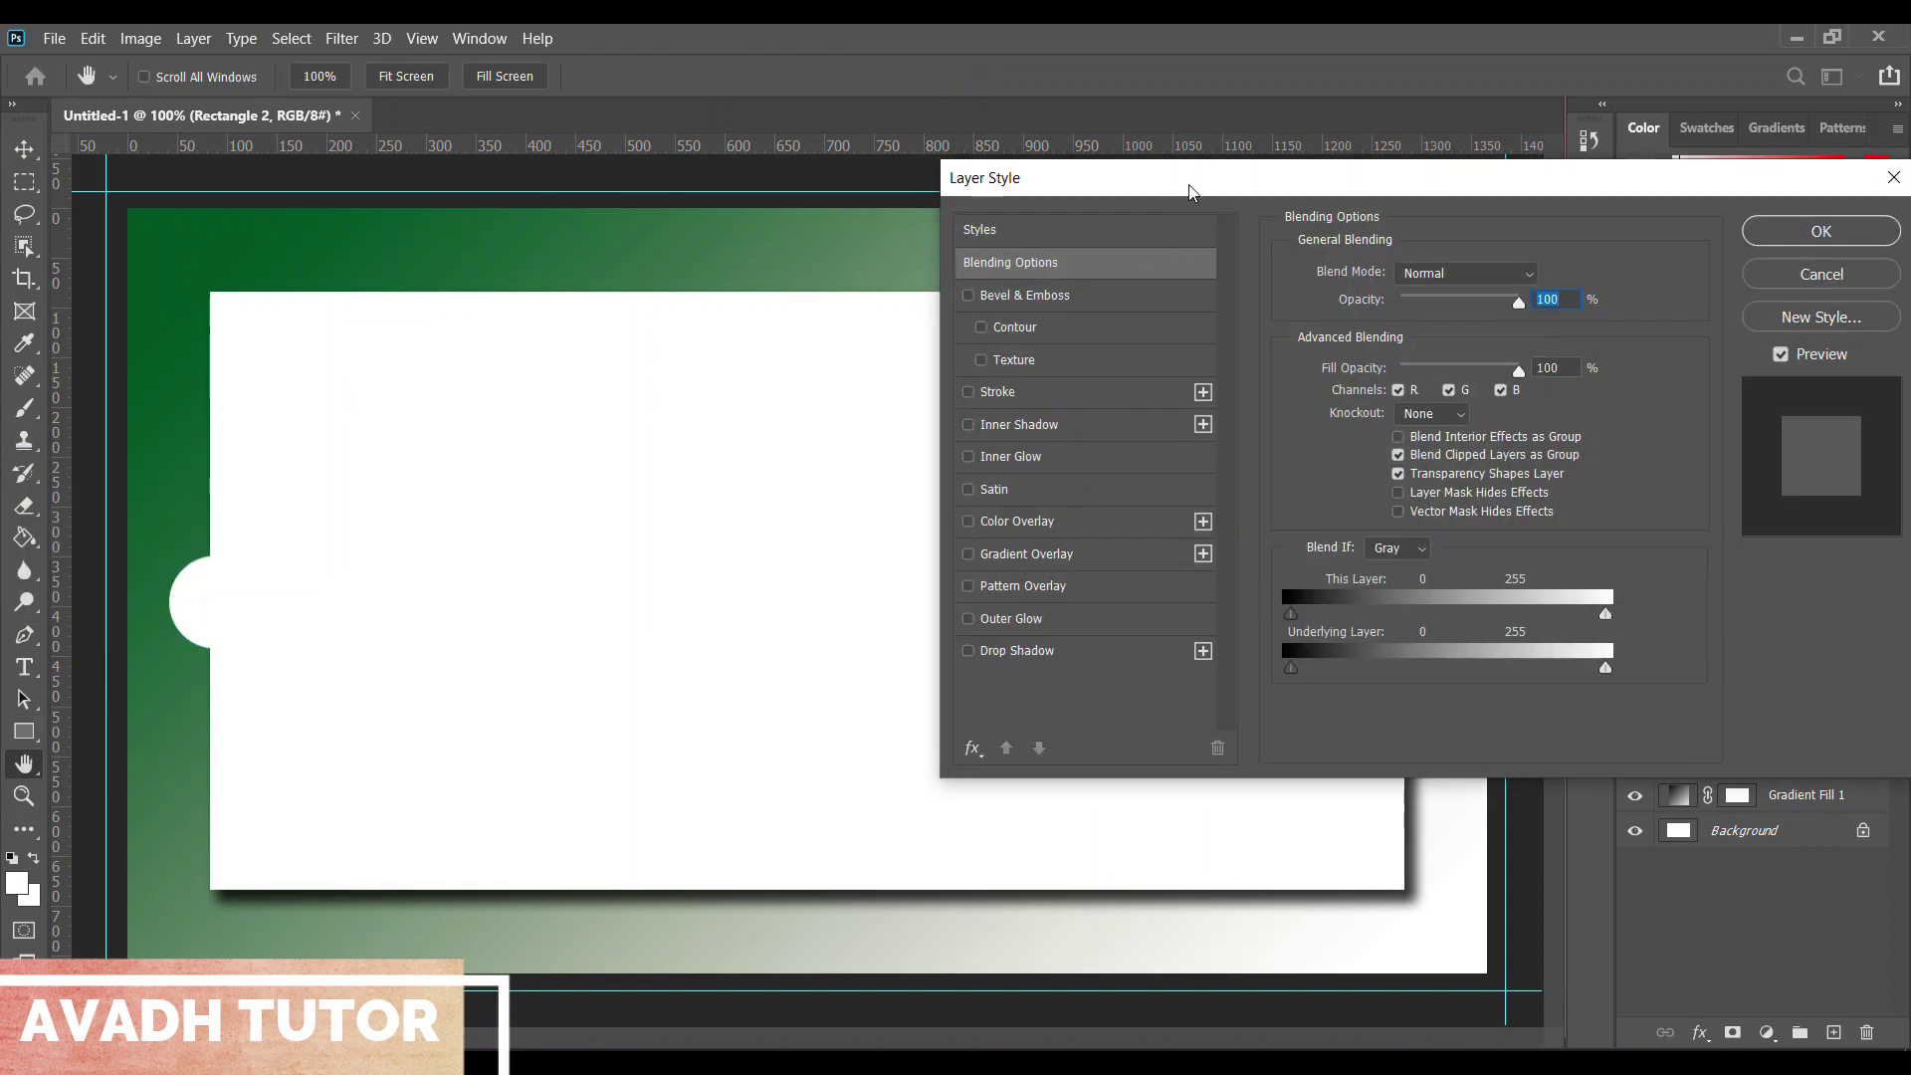
{"action": "left_click_drag", "start_coordinate": [1167, 189], "coordinate": [1310, 198]}
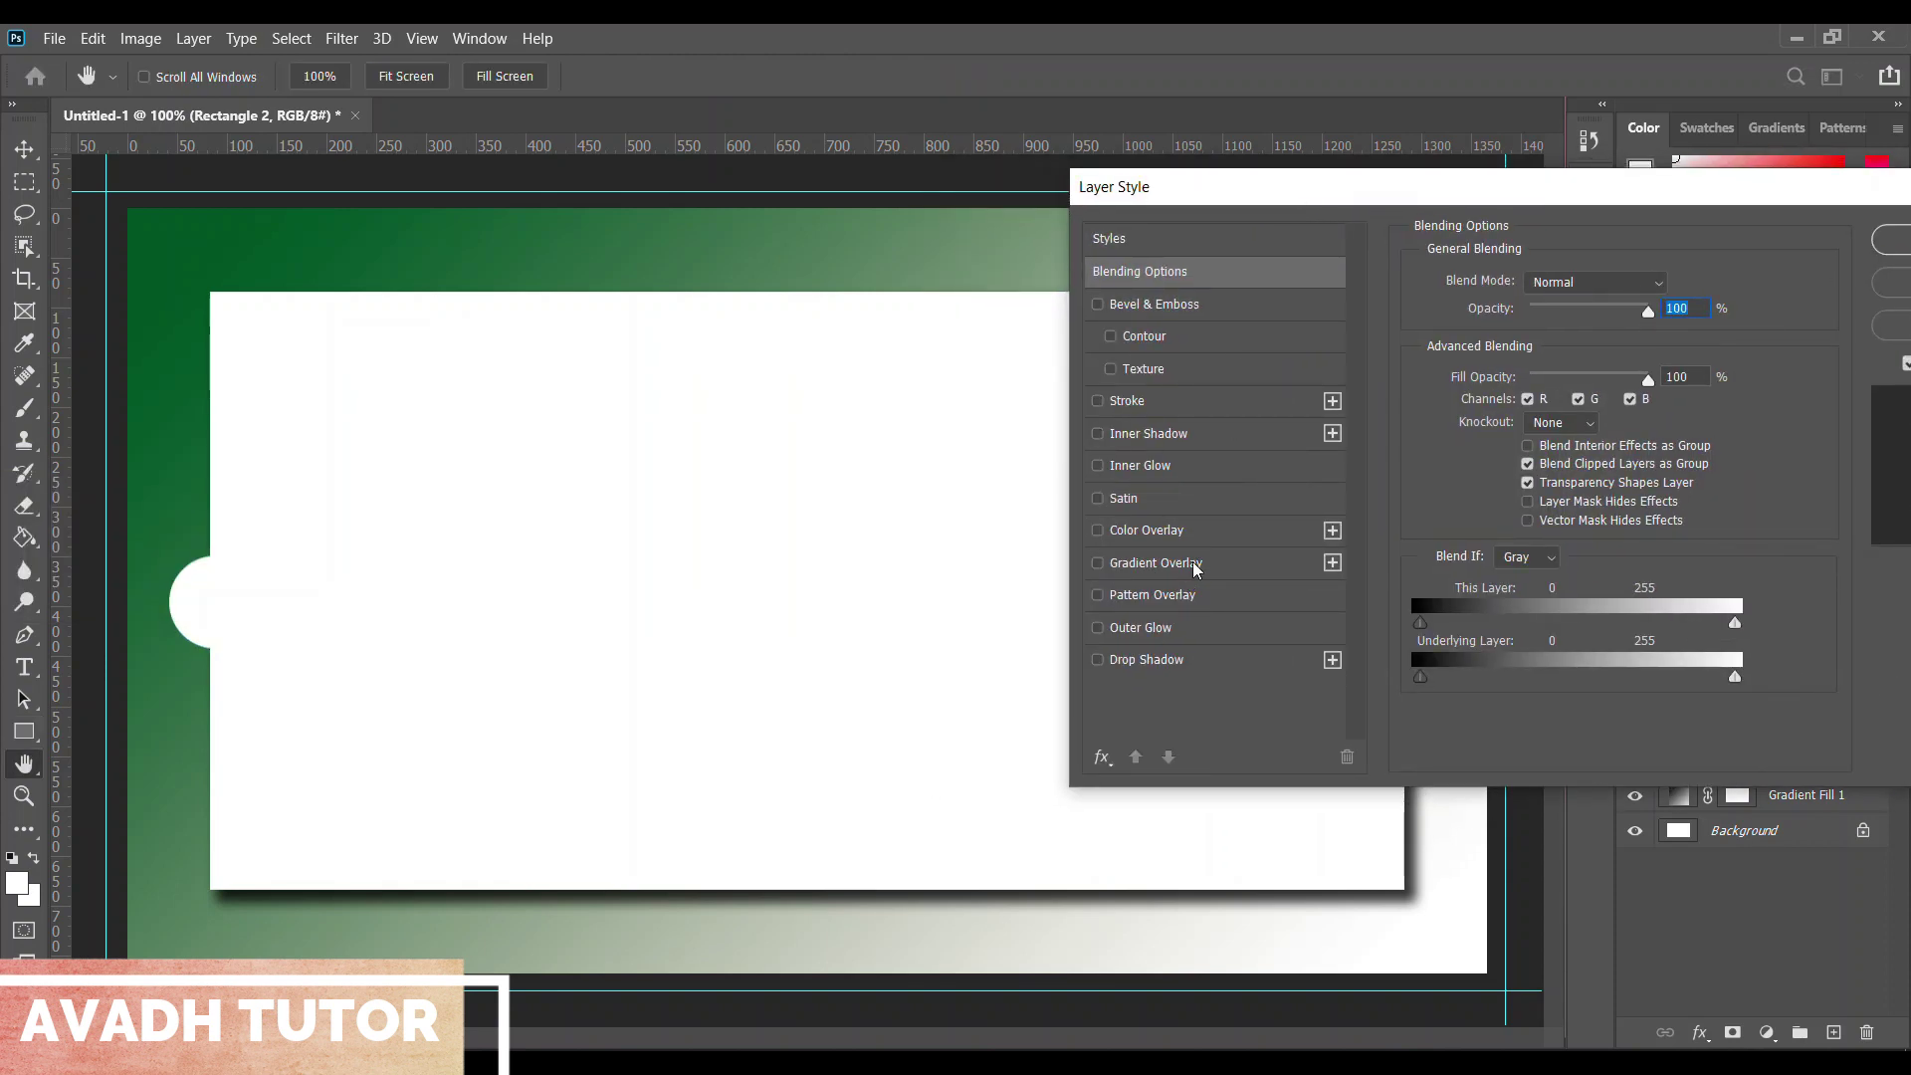
{"action": "left_click", "coordinate": [1195, 564]}
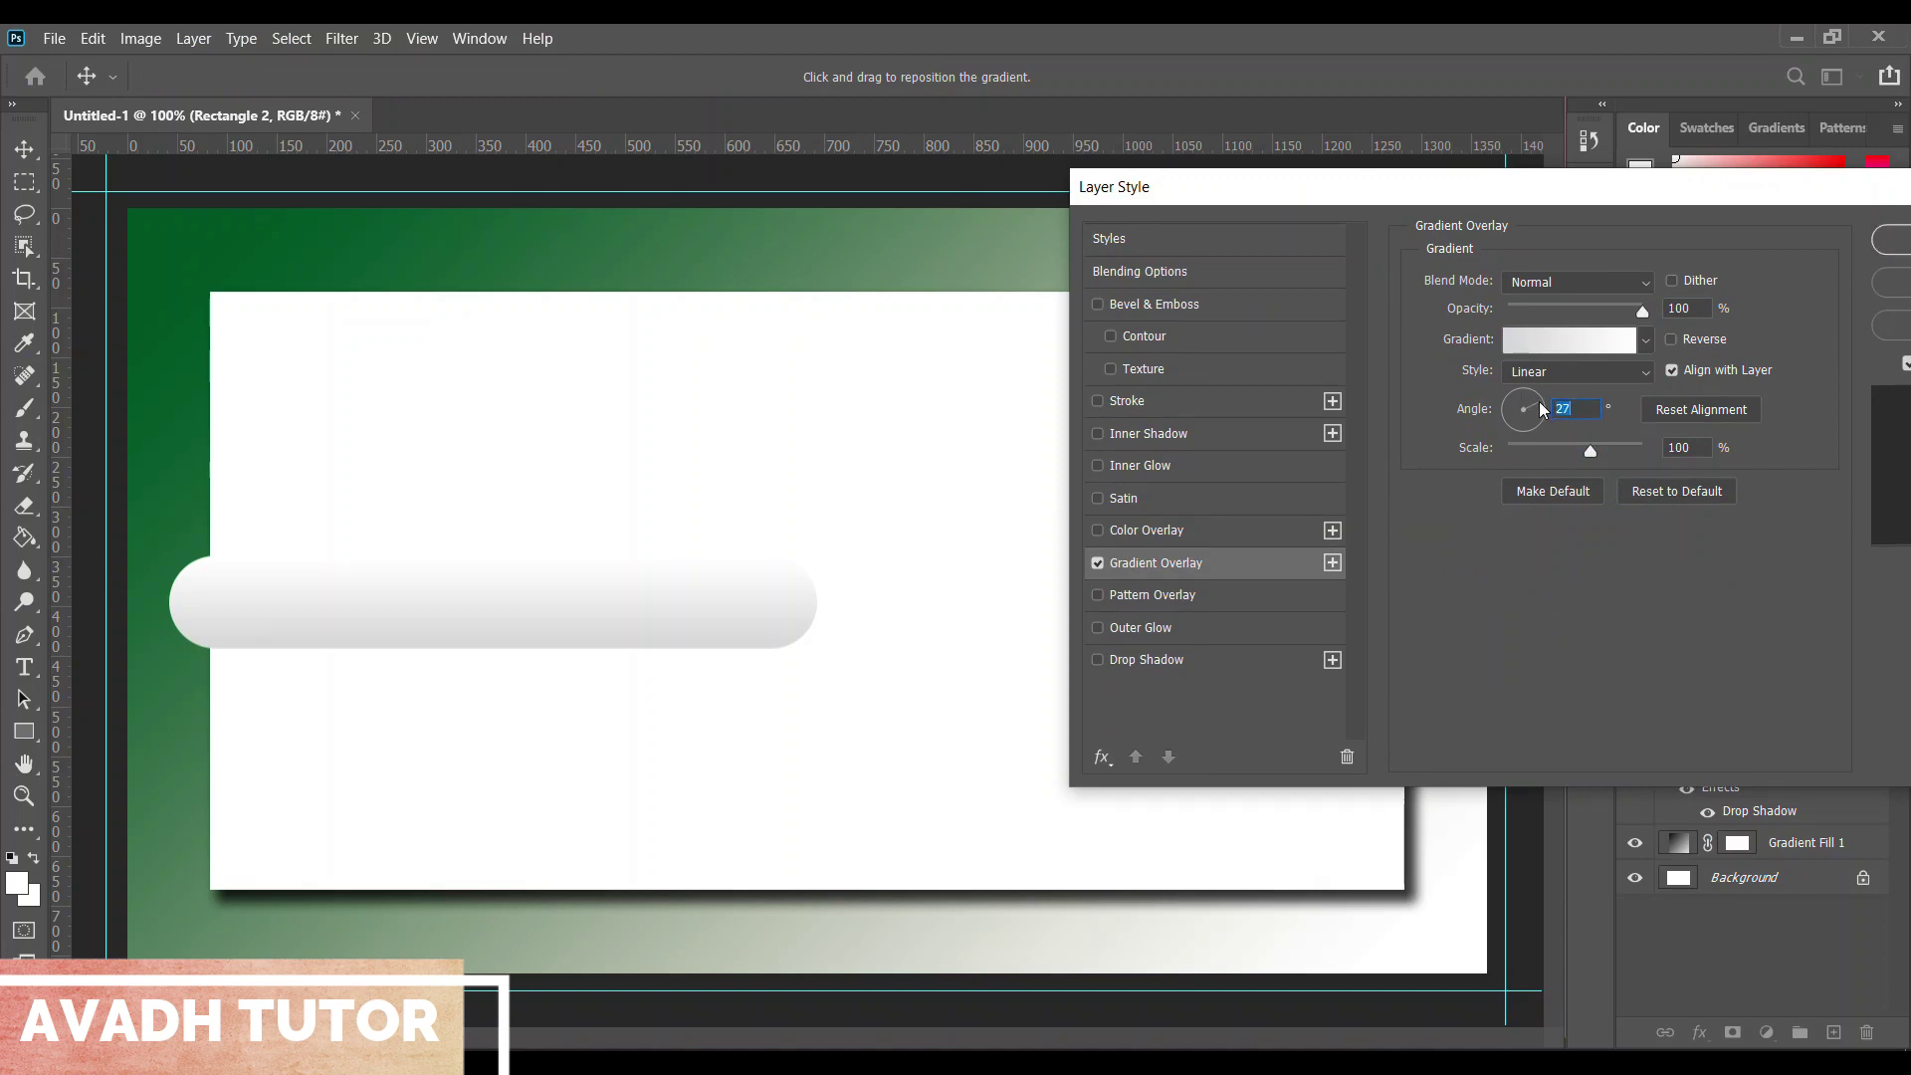
{"action": "left_click_drag", "start_coordinate": [1531, 407], "coordinate": [1510, 407]}
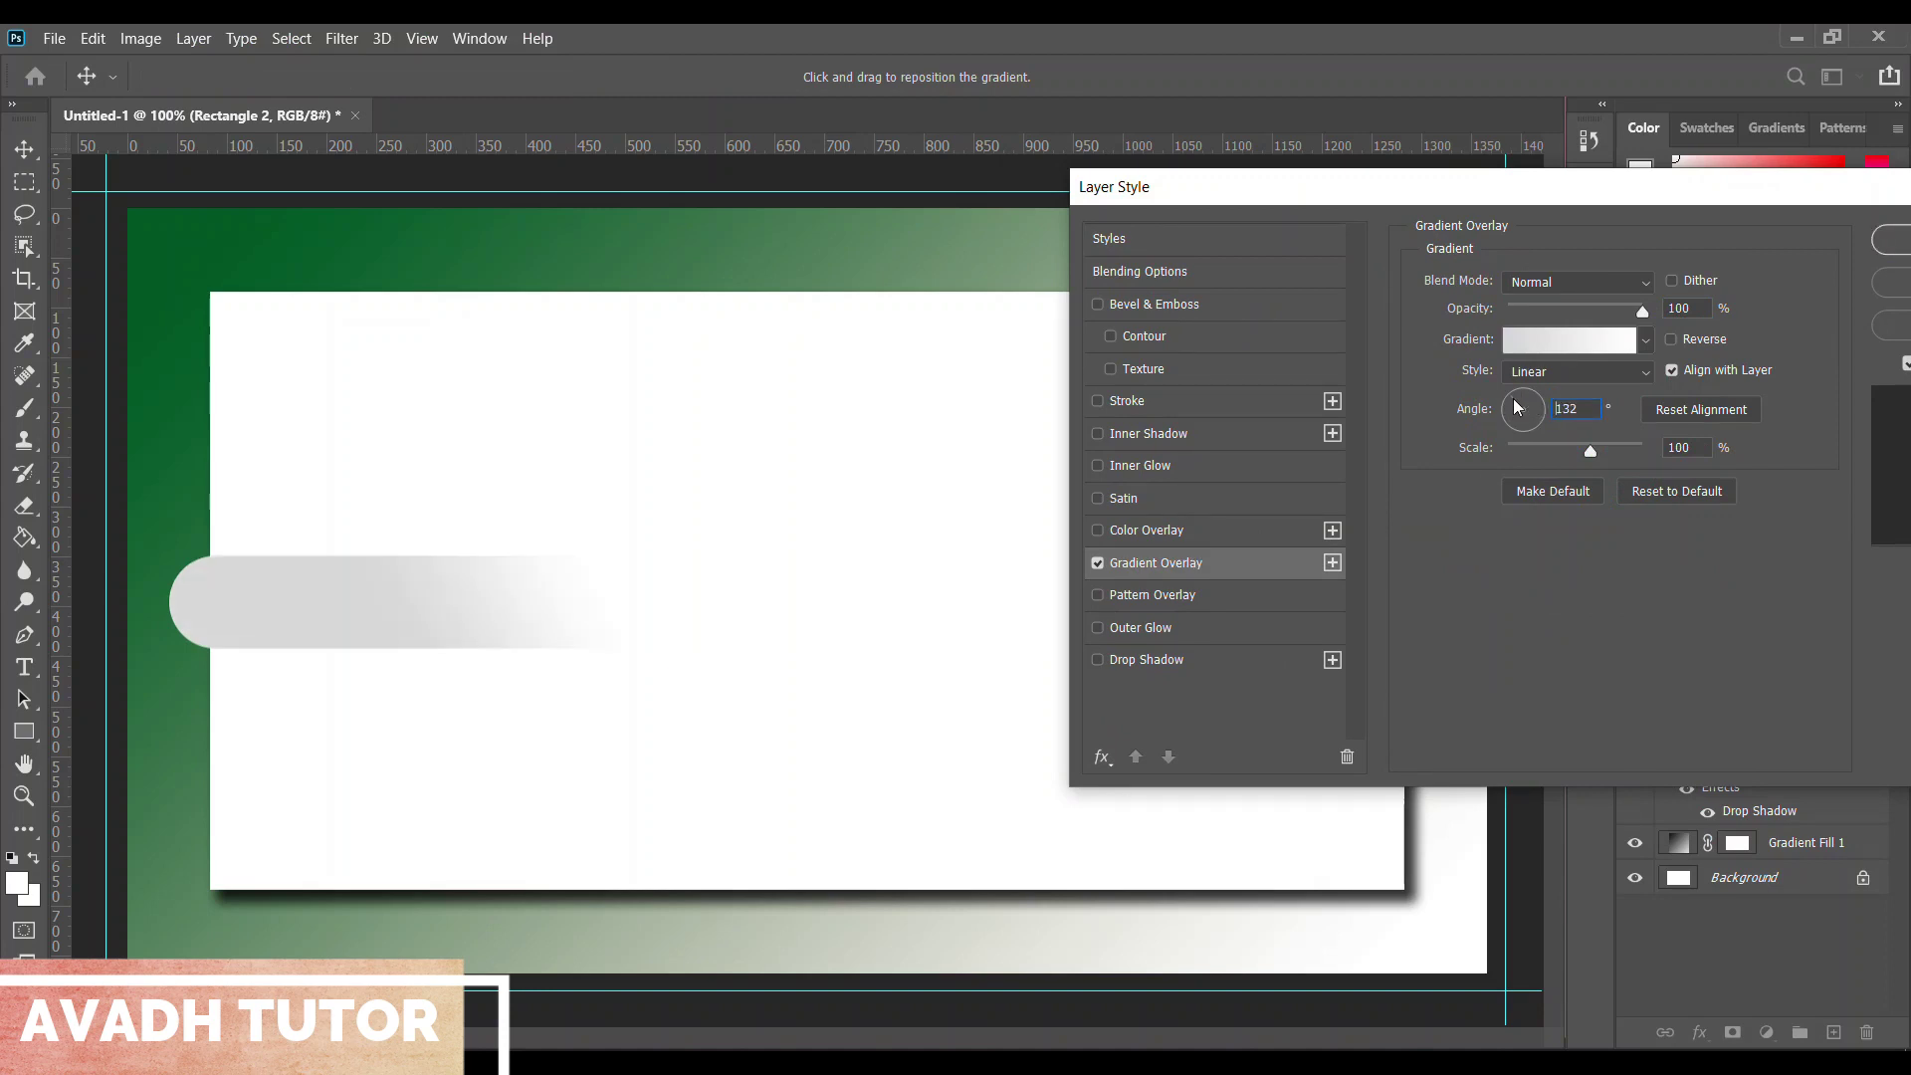
Use the Greens > Green_02 preset for the overlay gradient and apply the style
{"action": "left_click", "coordinate": [1648, 341]}
{"action": "left_click", "coordinate": [1603, 336]}
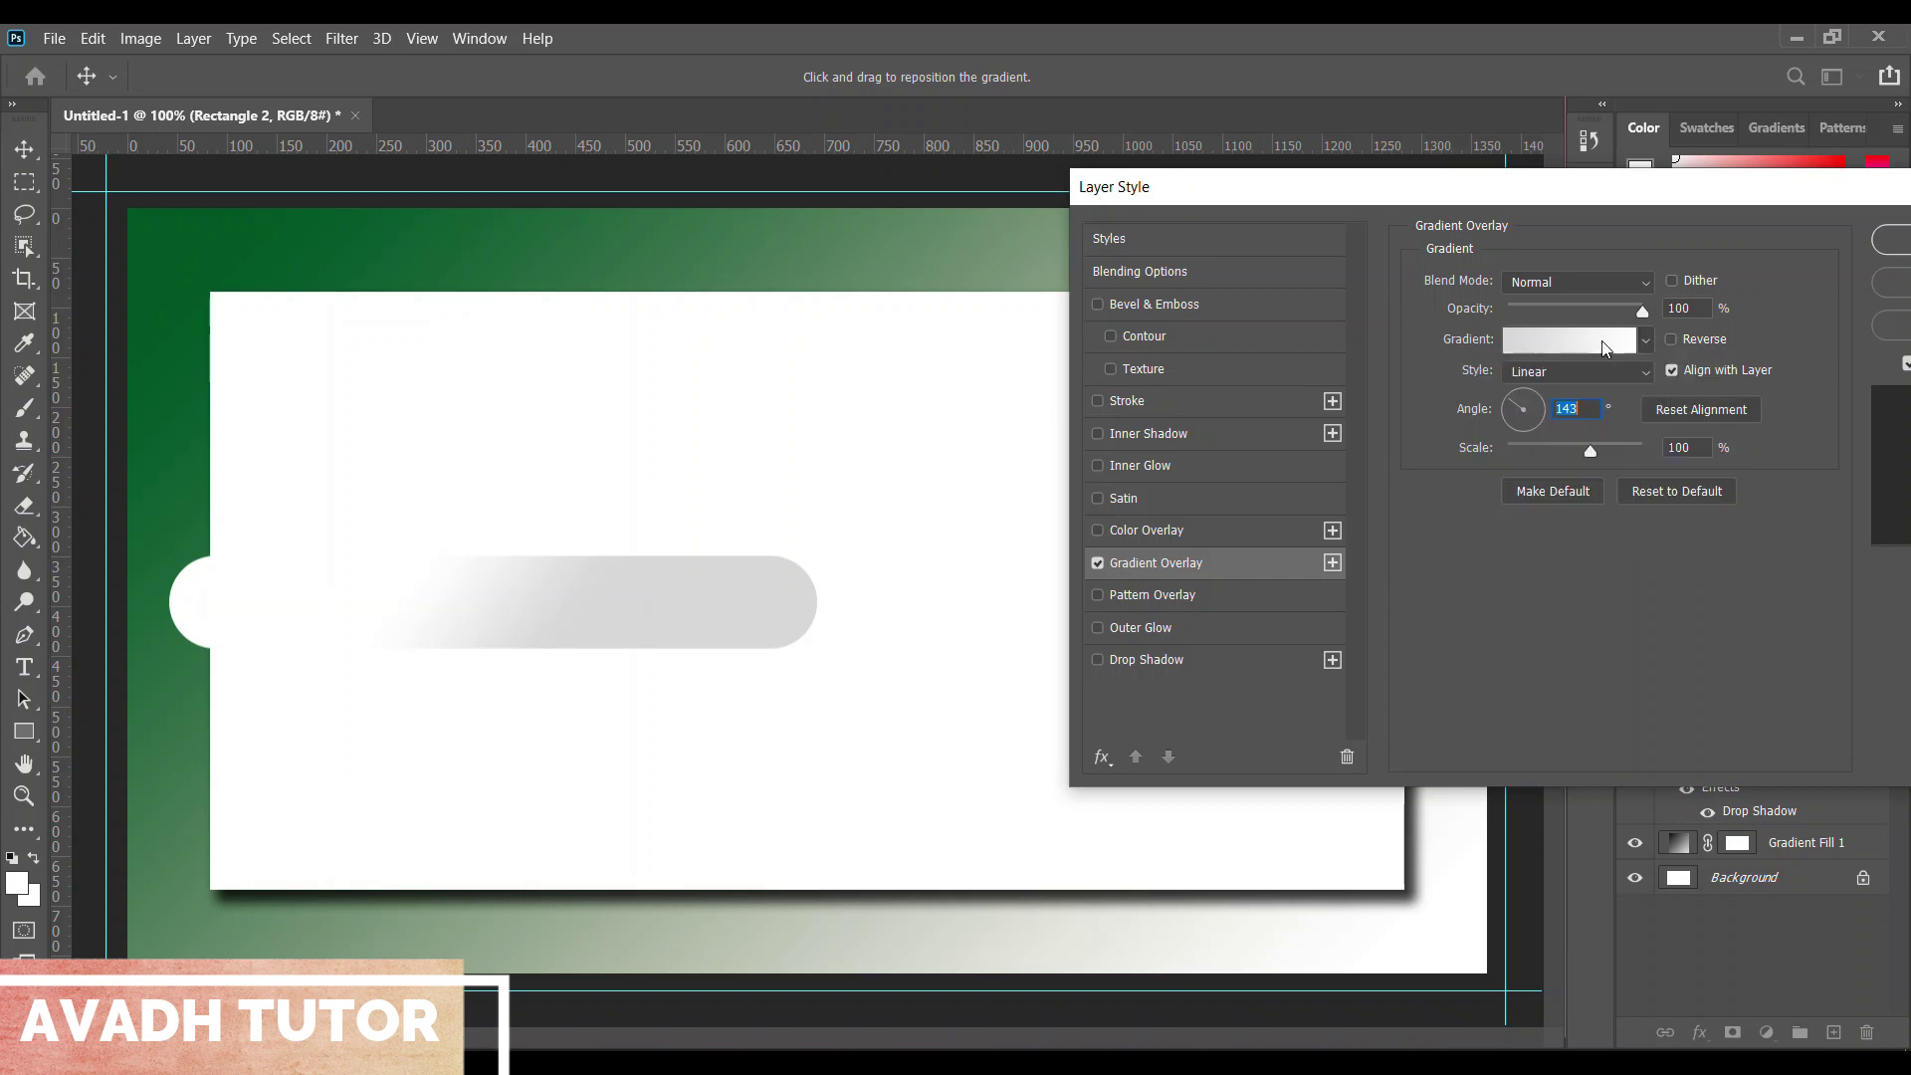
{"action": "left_click", "coordinate": [1005, 696]}
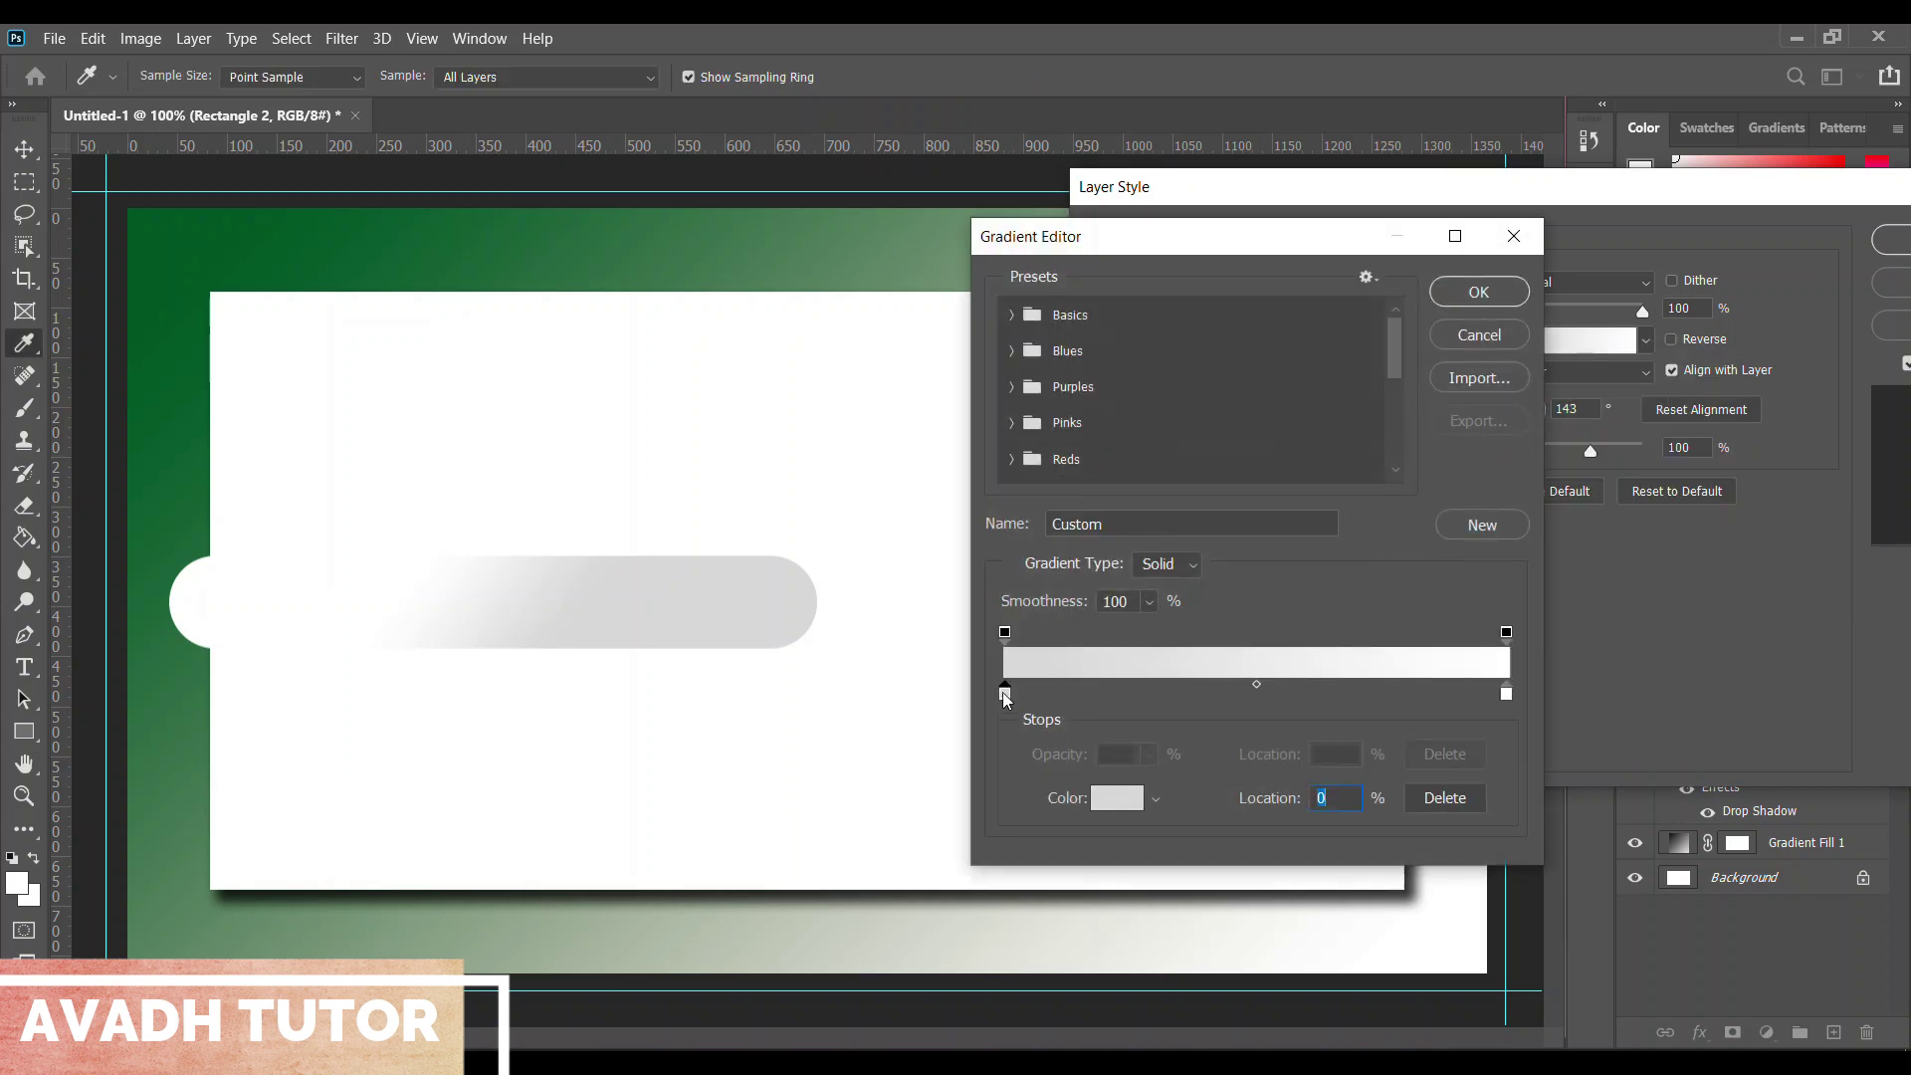
{"action": "scroll", "coordinate": [1028, 434], "scroll_direction": "down", "scroll_amount": 1}
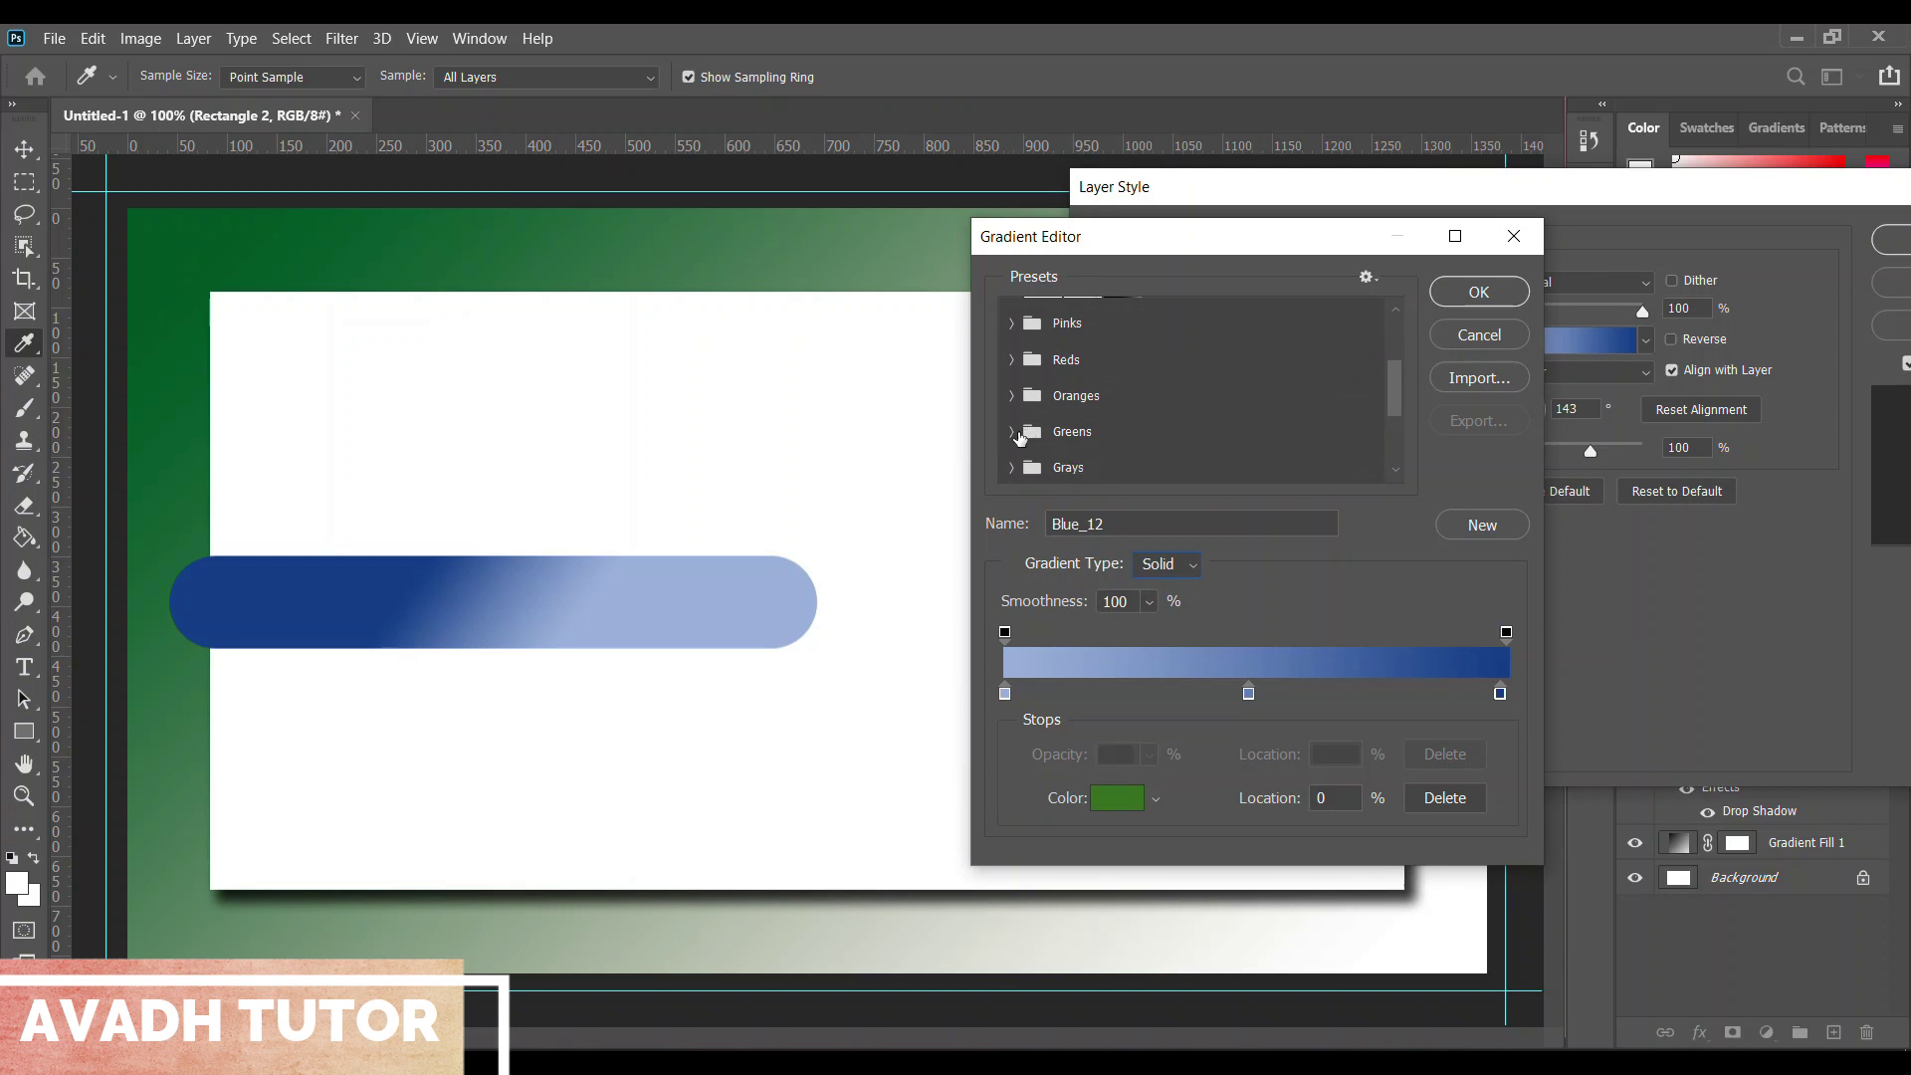
{"action": "left_click", "coordinate": [1012, 434]}
{"action": "scroll", "coordinate": [1078, 419], "scroll_direction": "down", "scroll_amount": 1}
{"action": "left_click", "coordinate": [1078, 419]}
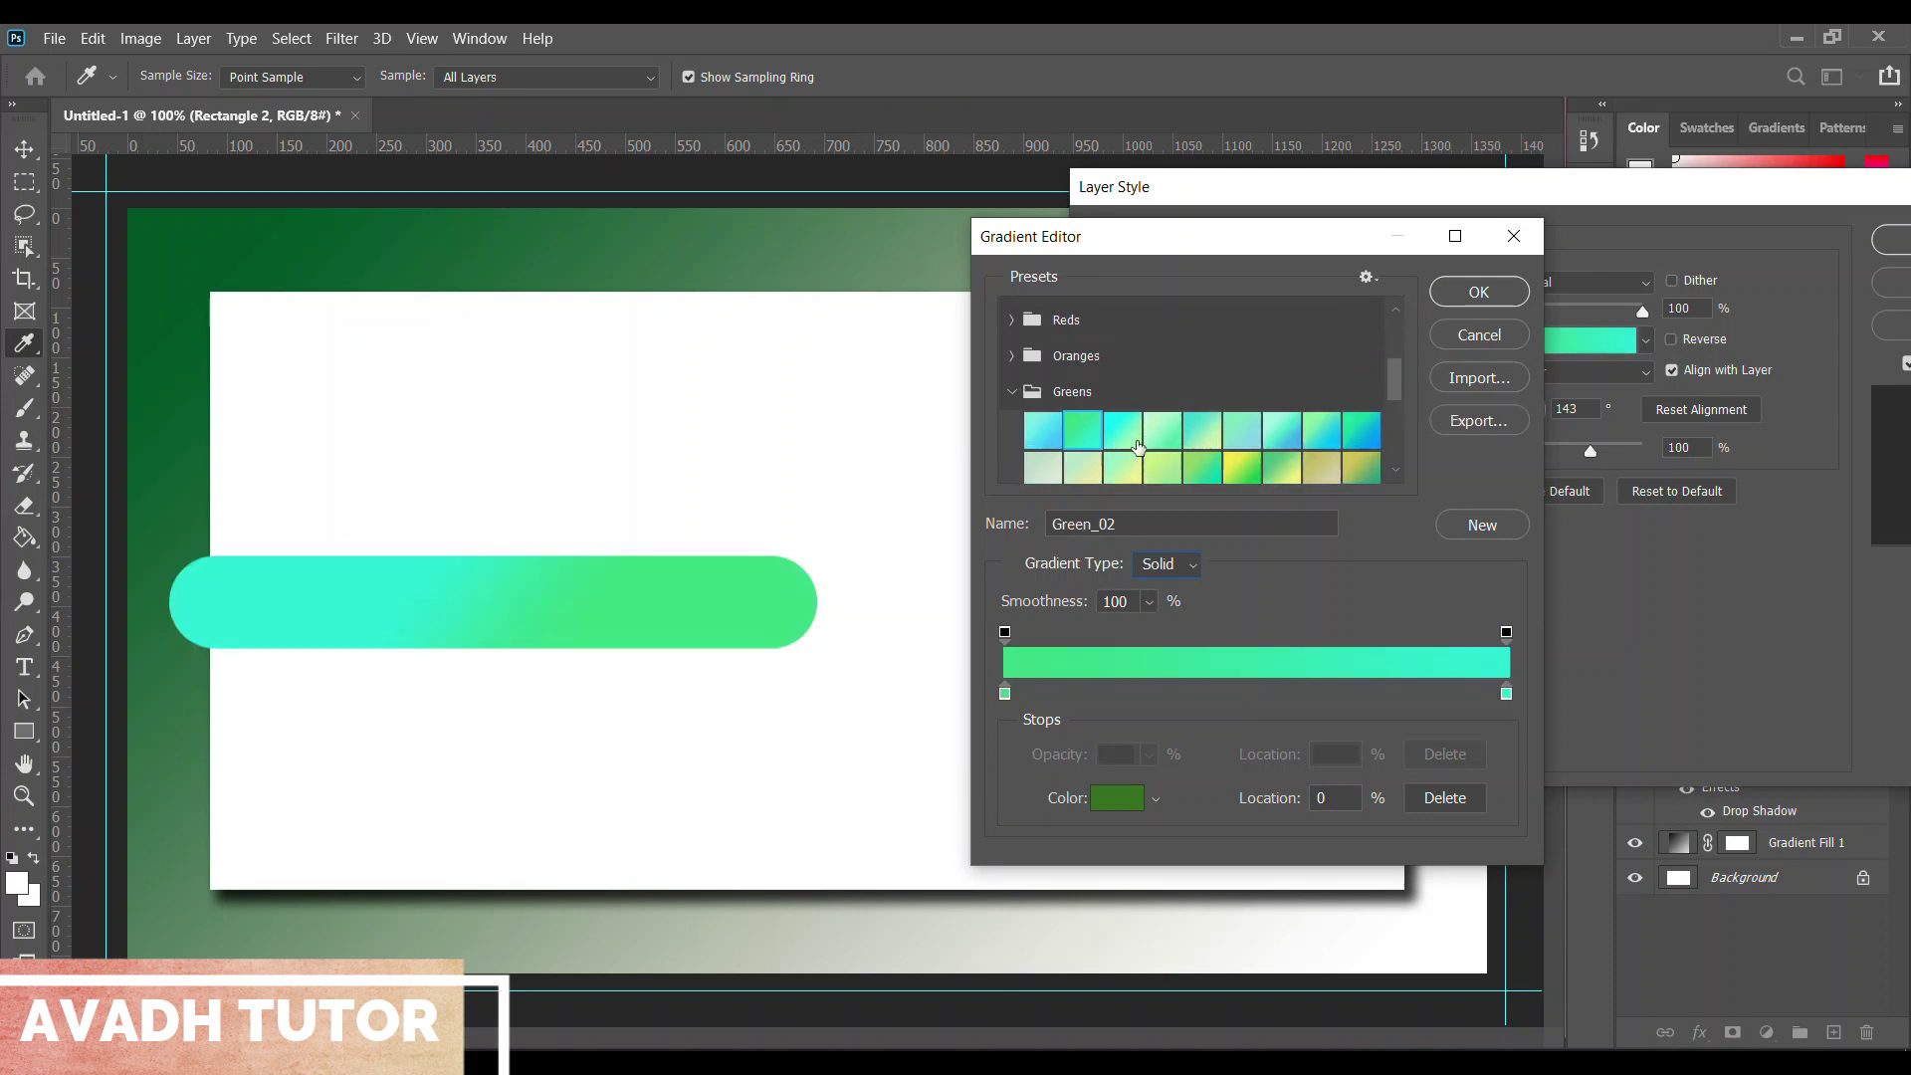
{"action": "left_click", "coordinate": [1138, 443]}
{"action": "left_click", "coordinate": [1070, 434]}
{"action": "left_click", "coordinate": [1499, 299]}
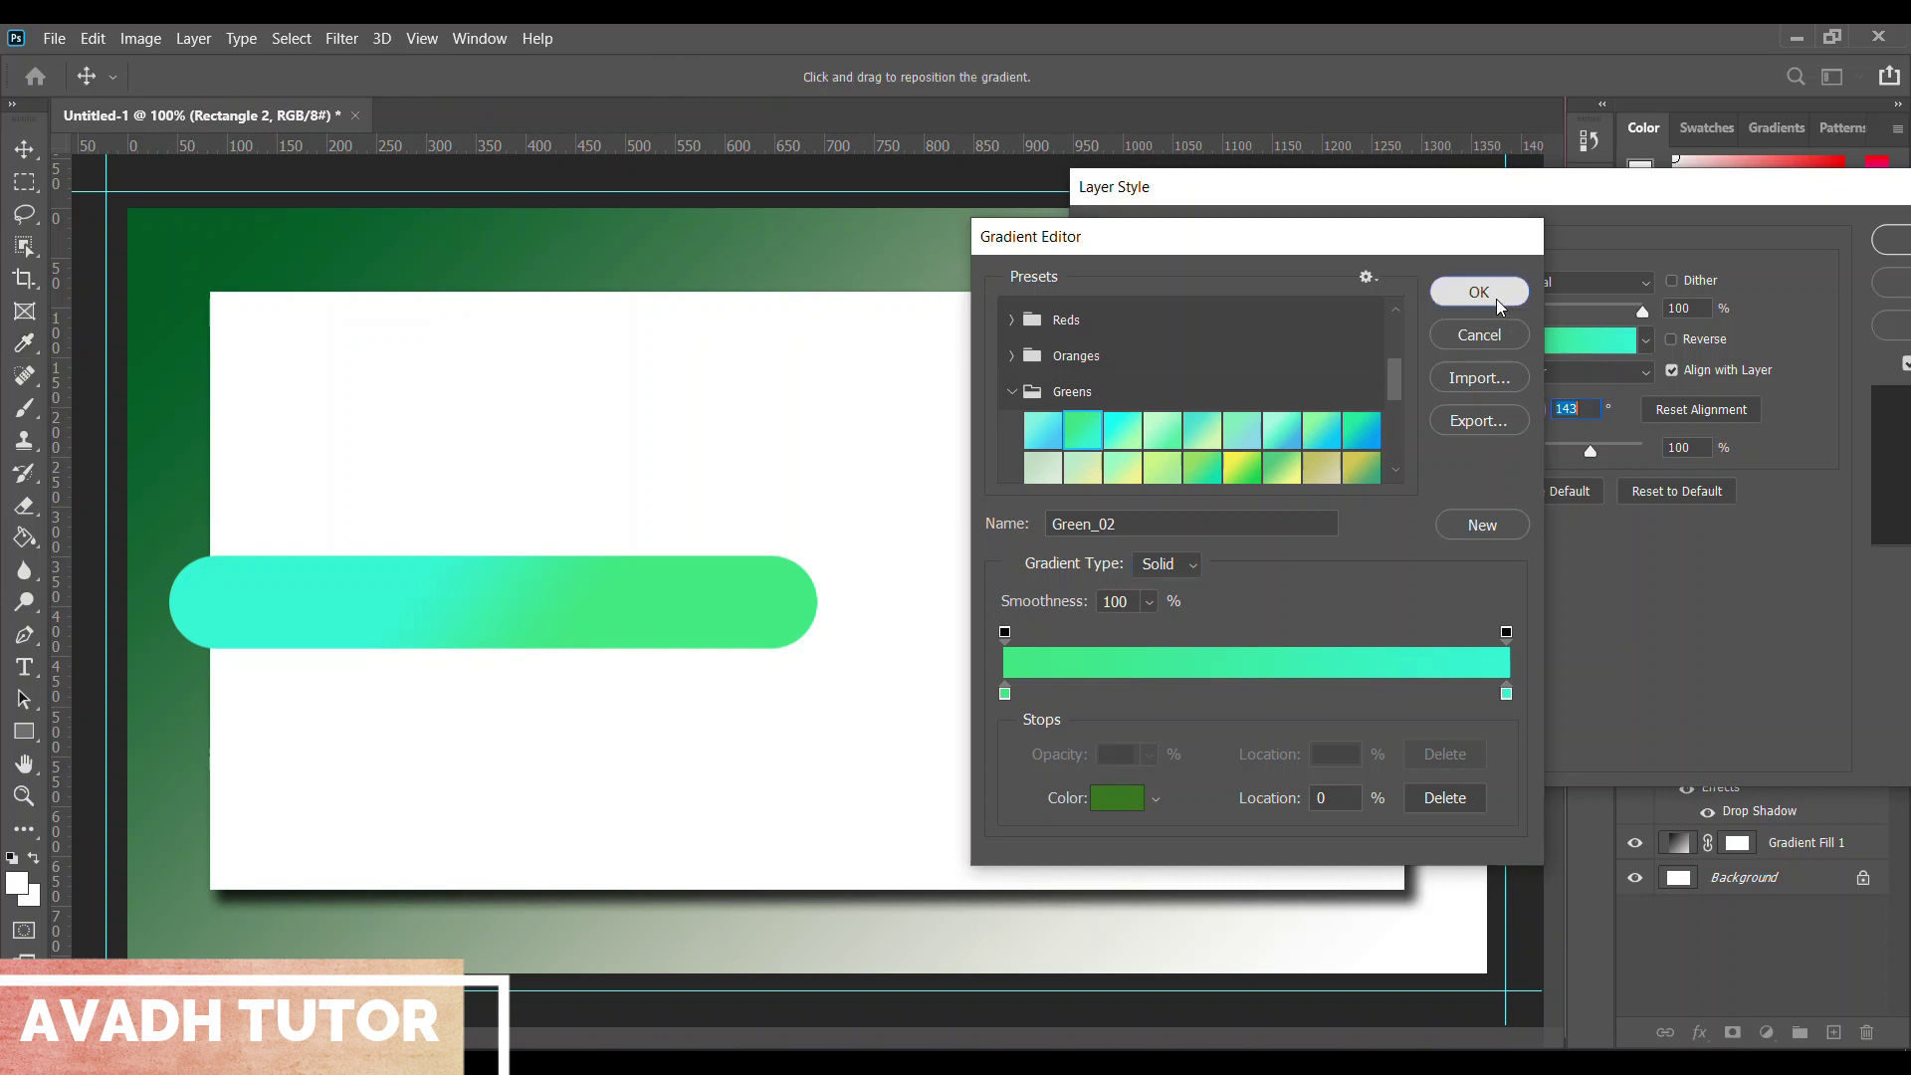
{"action": "left_click", "coordinate": [1903, 244]}
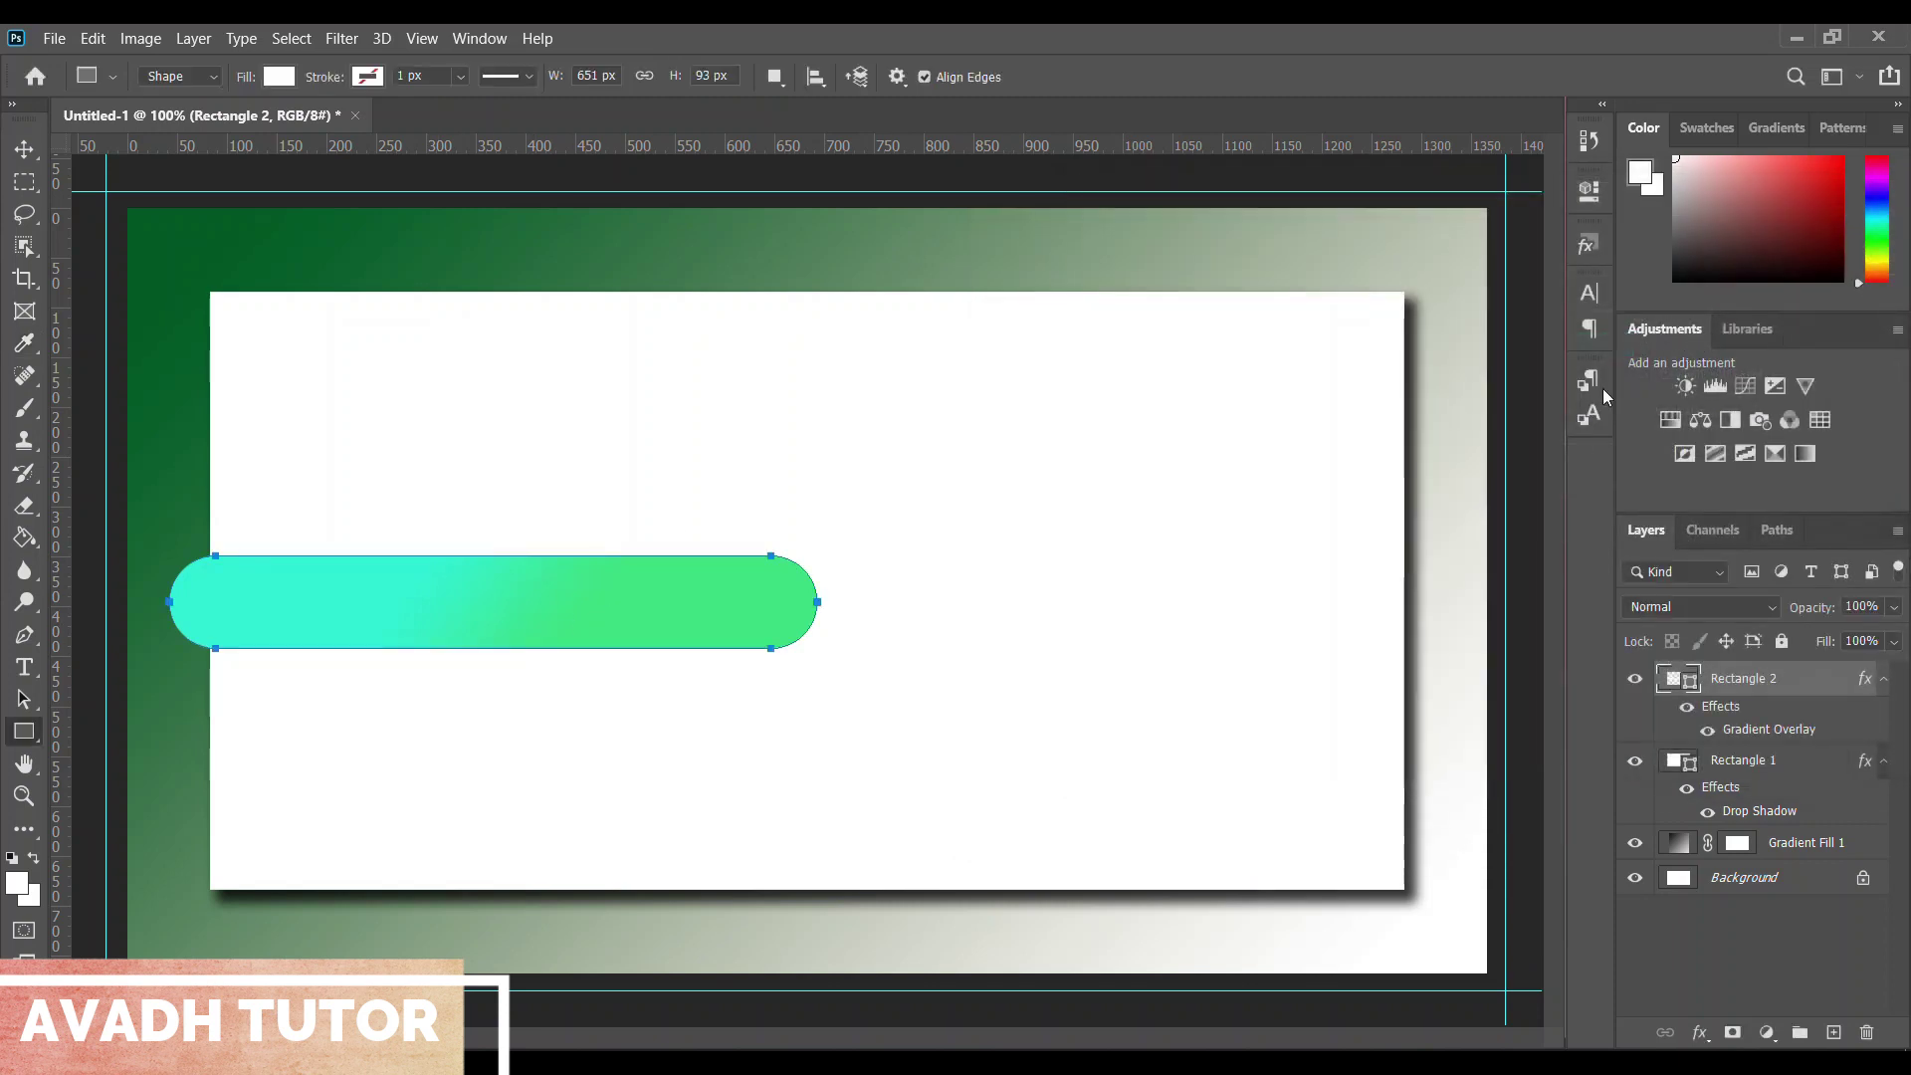
Move the green pill to the card's top-left, rotate it about 30° and scale it to 125%
{"action": "key", "text": "v"}
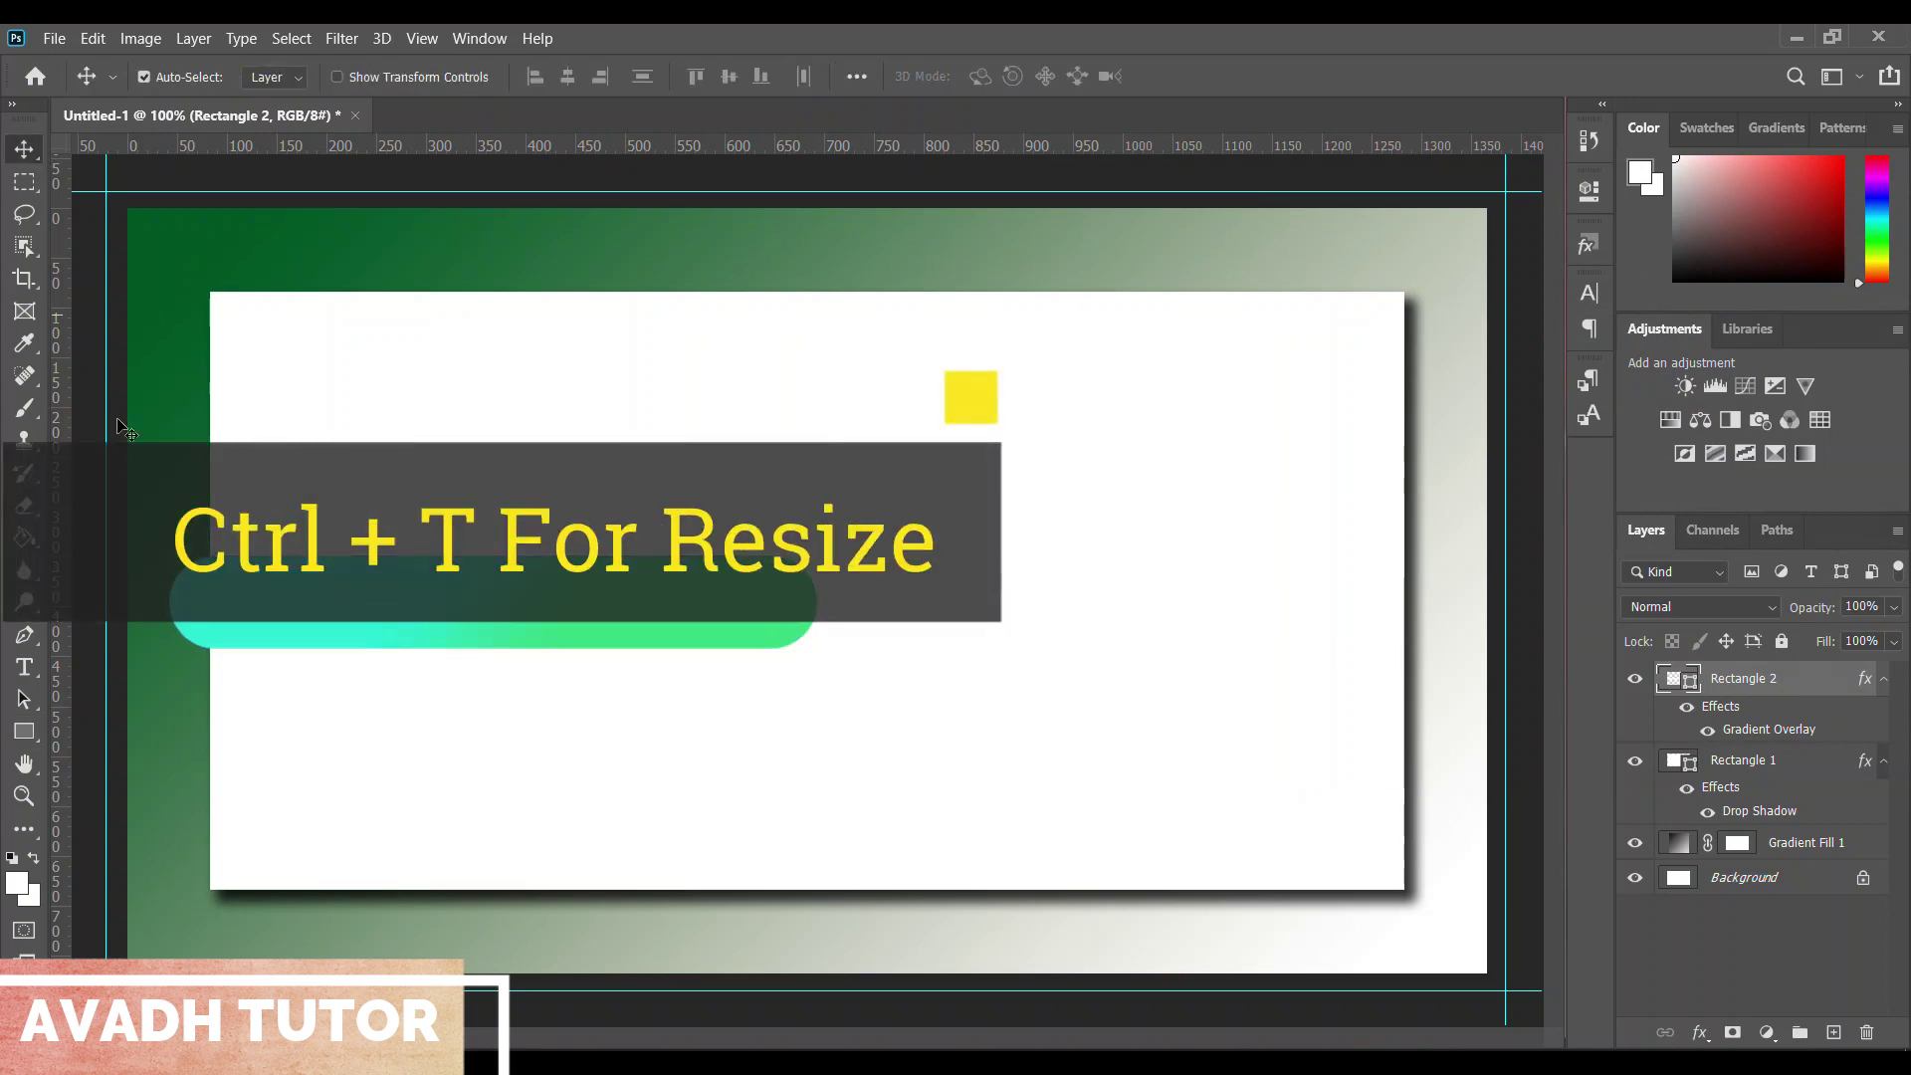
{"action": "left_click_drag", "start_coordinate": [458, 620], "coordinate": [576, 559]}
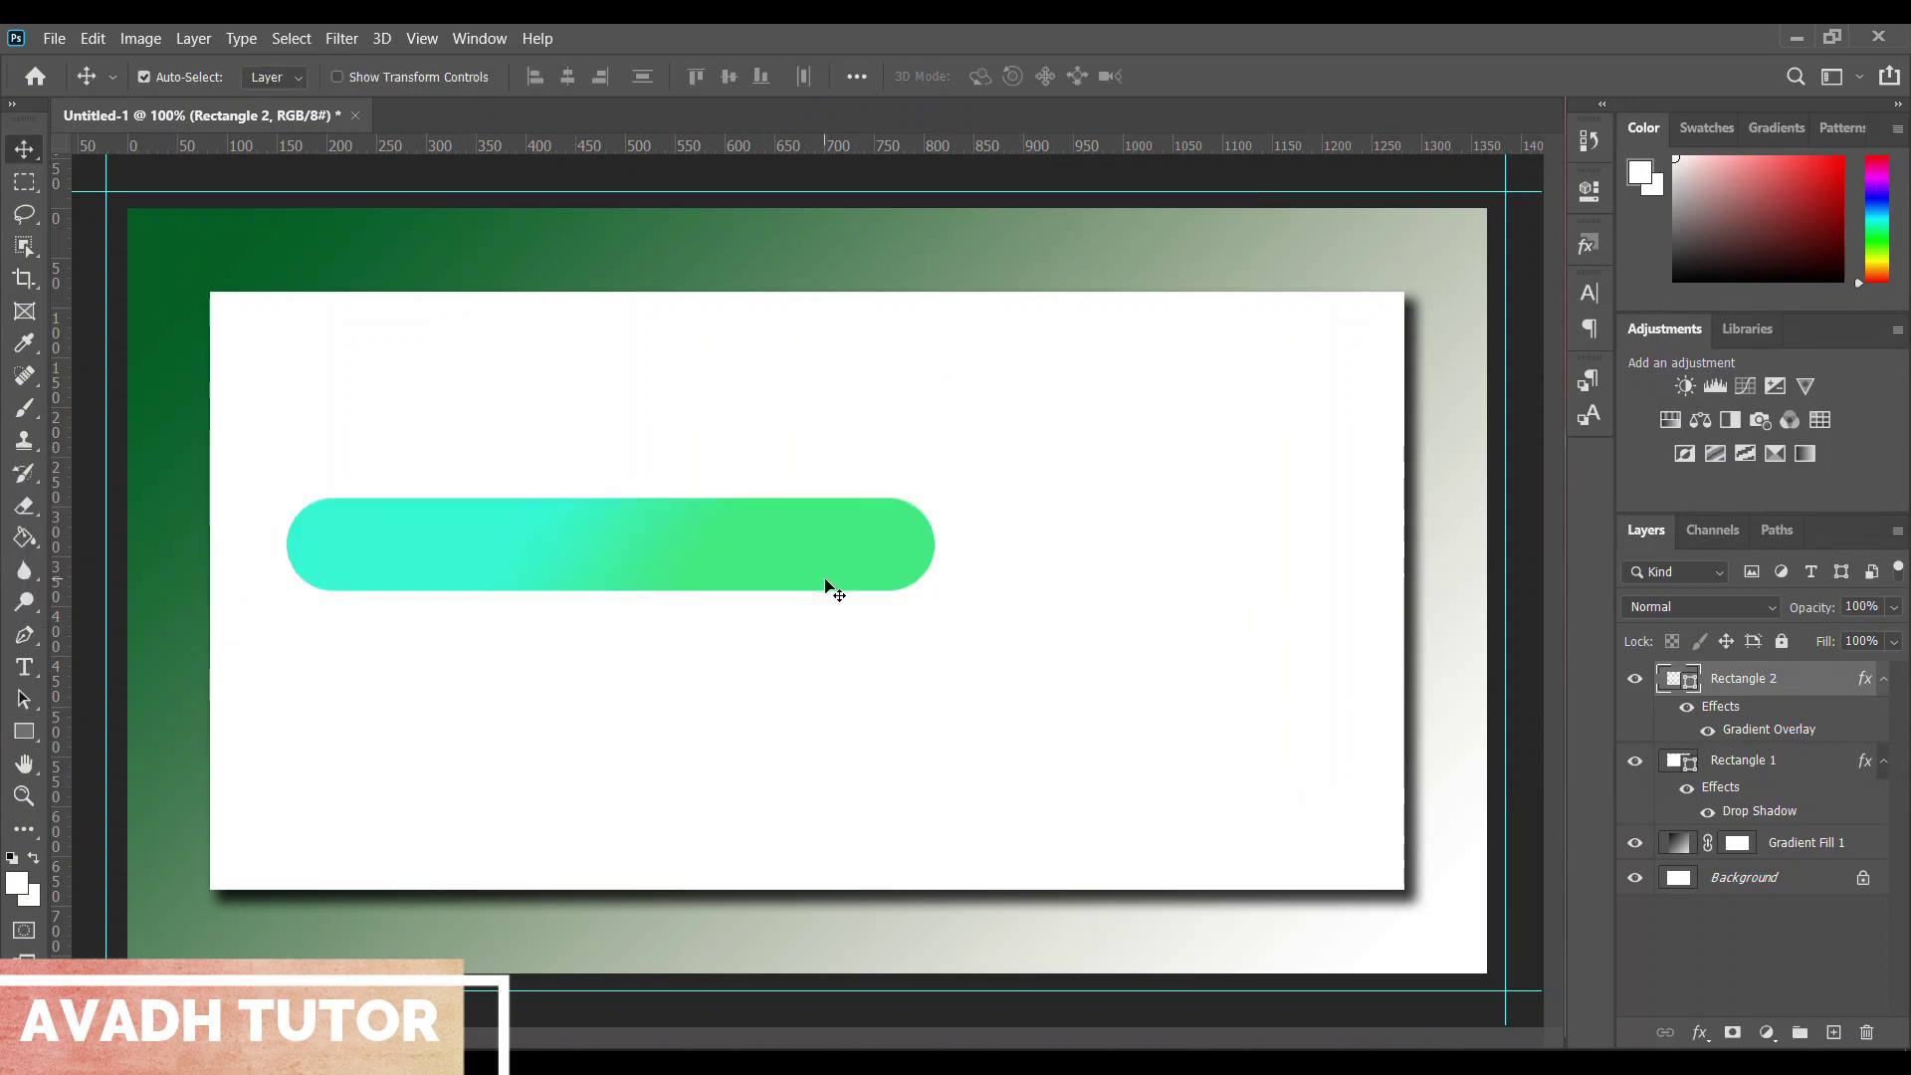
{"action": "key", "text": "ctrl+t"}
{"action": "left_click_drag", "start_coordinate": [1025, 472], "coordinate": [1008, 679]}
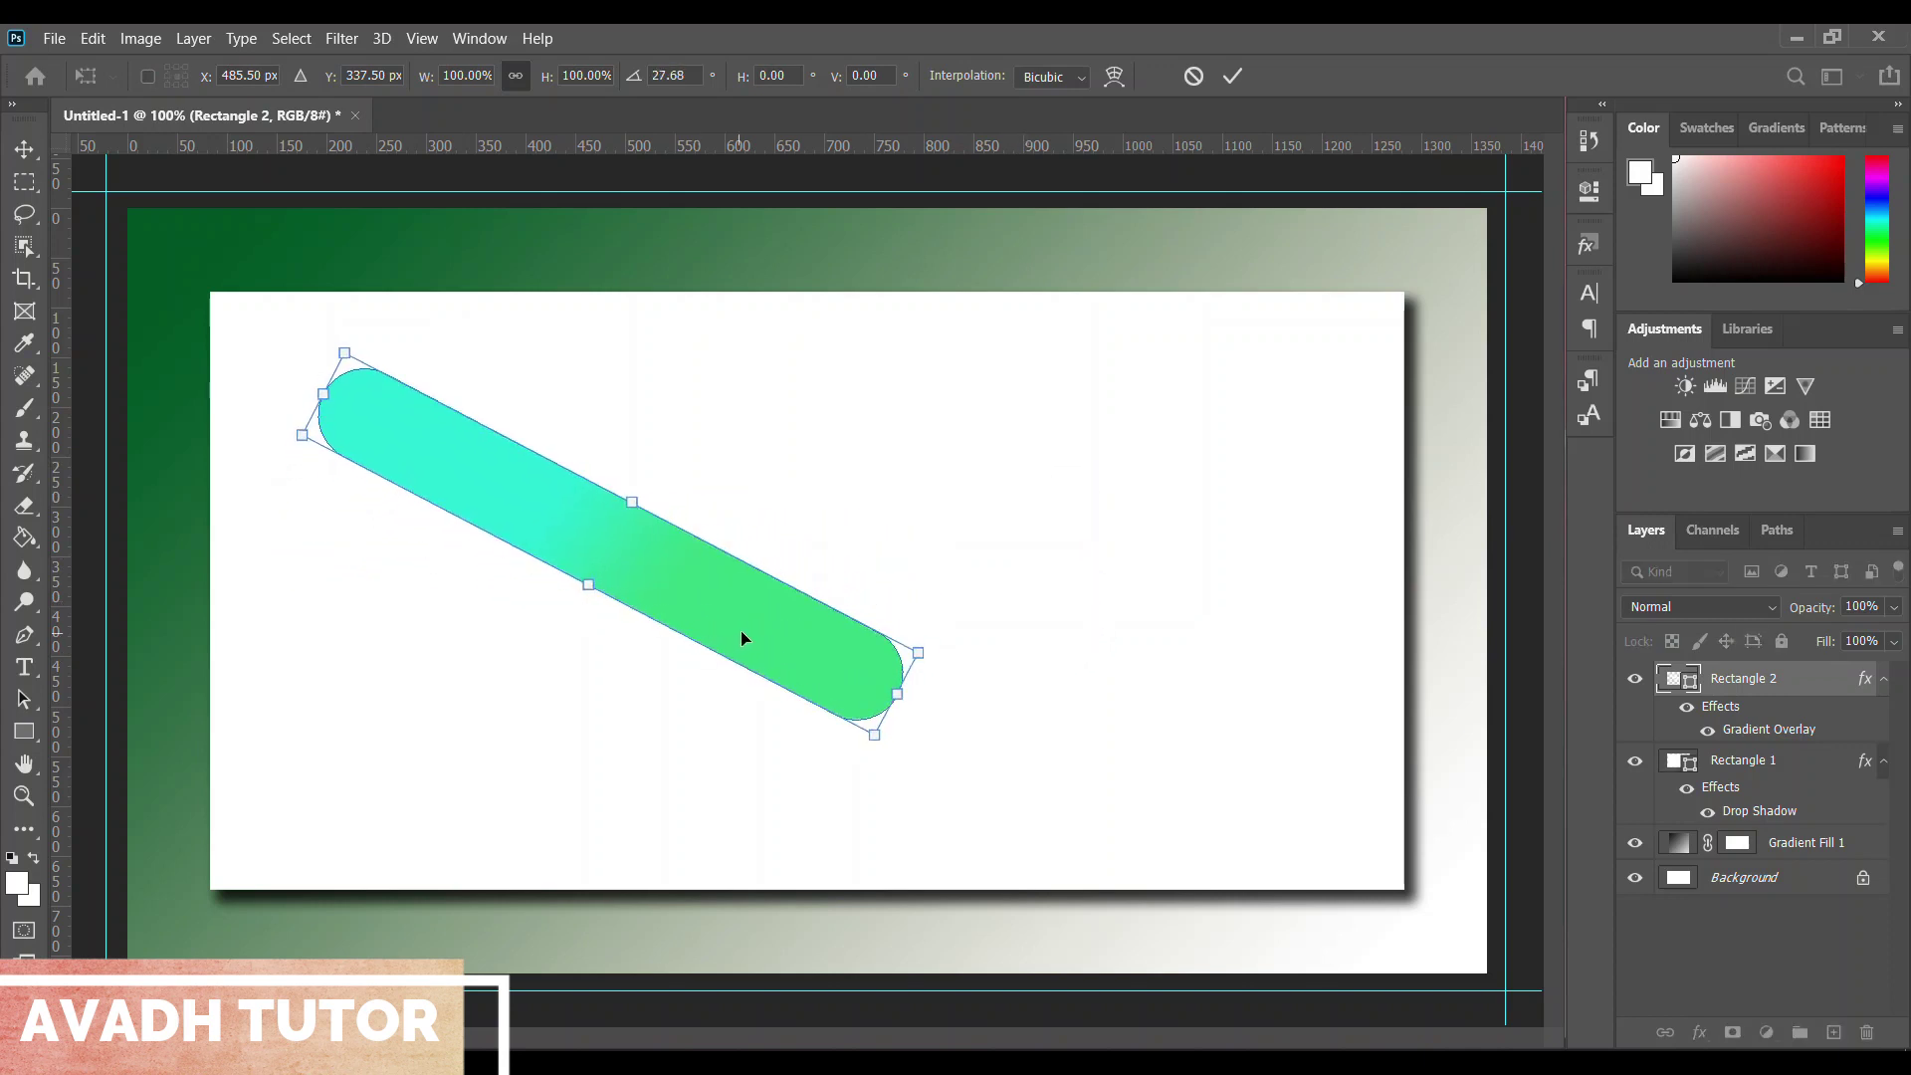
{"action": "left_click_drag", "start_coordinate": [755, 598], "coordinate": [537, 329]}
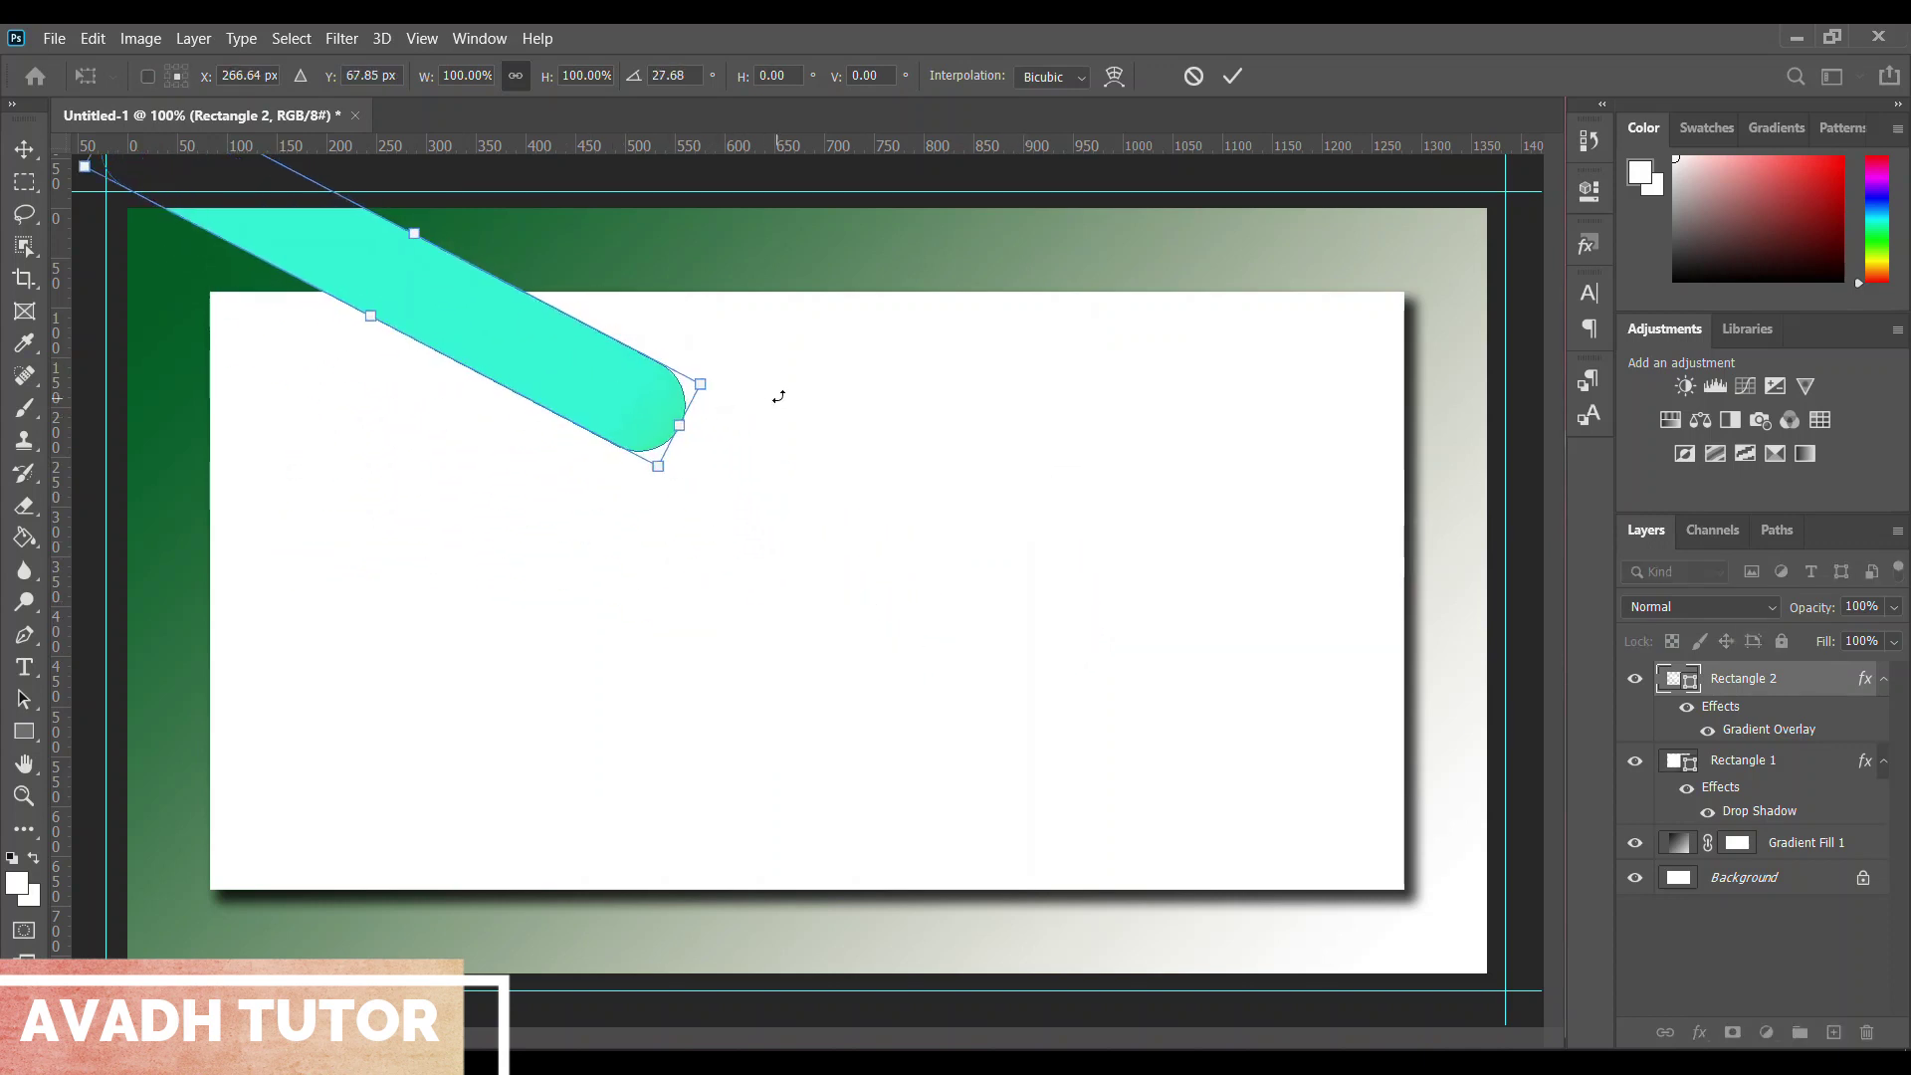
{"action": "left_click_drag", "start_coordinate": [783, 376], "coordinate": [779, 390]}
{"action": "left_click_drag", "start_coordinate": [647, 482], "coordinate": [743, 637]}
{"action": "mouse_move", "coordinate": [742, 527]}
{"action": "left_mouse_down"}
{"action": "mouse_move", "coordinate": [717, 469]}
{"action": "mouse_move", "coordinate": [661, 461]}
{"action": "mouse_move", "coordinate": [602, 482]}
{"action": "mouse_move", "coordinate": [520, 577]}
{"action": "mouse_move", "coordinate": [645, 477]}
{"action": "left_mouse_up"}
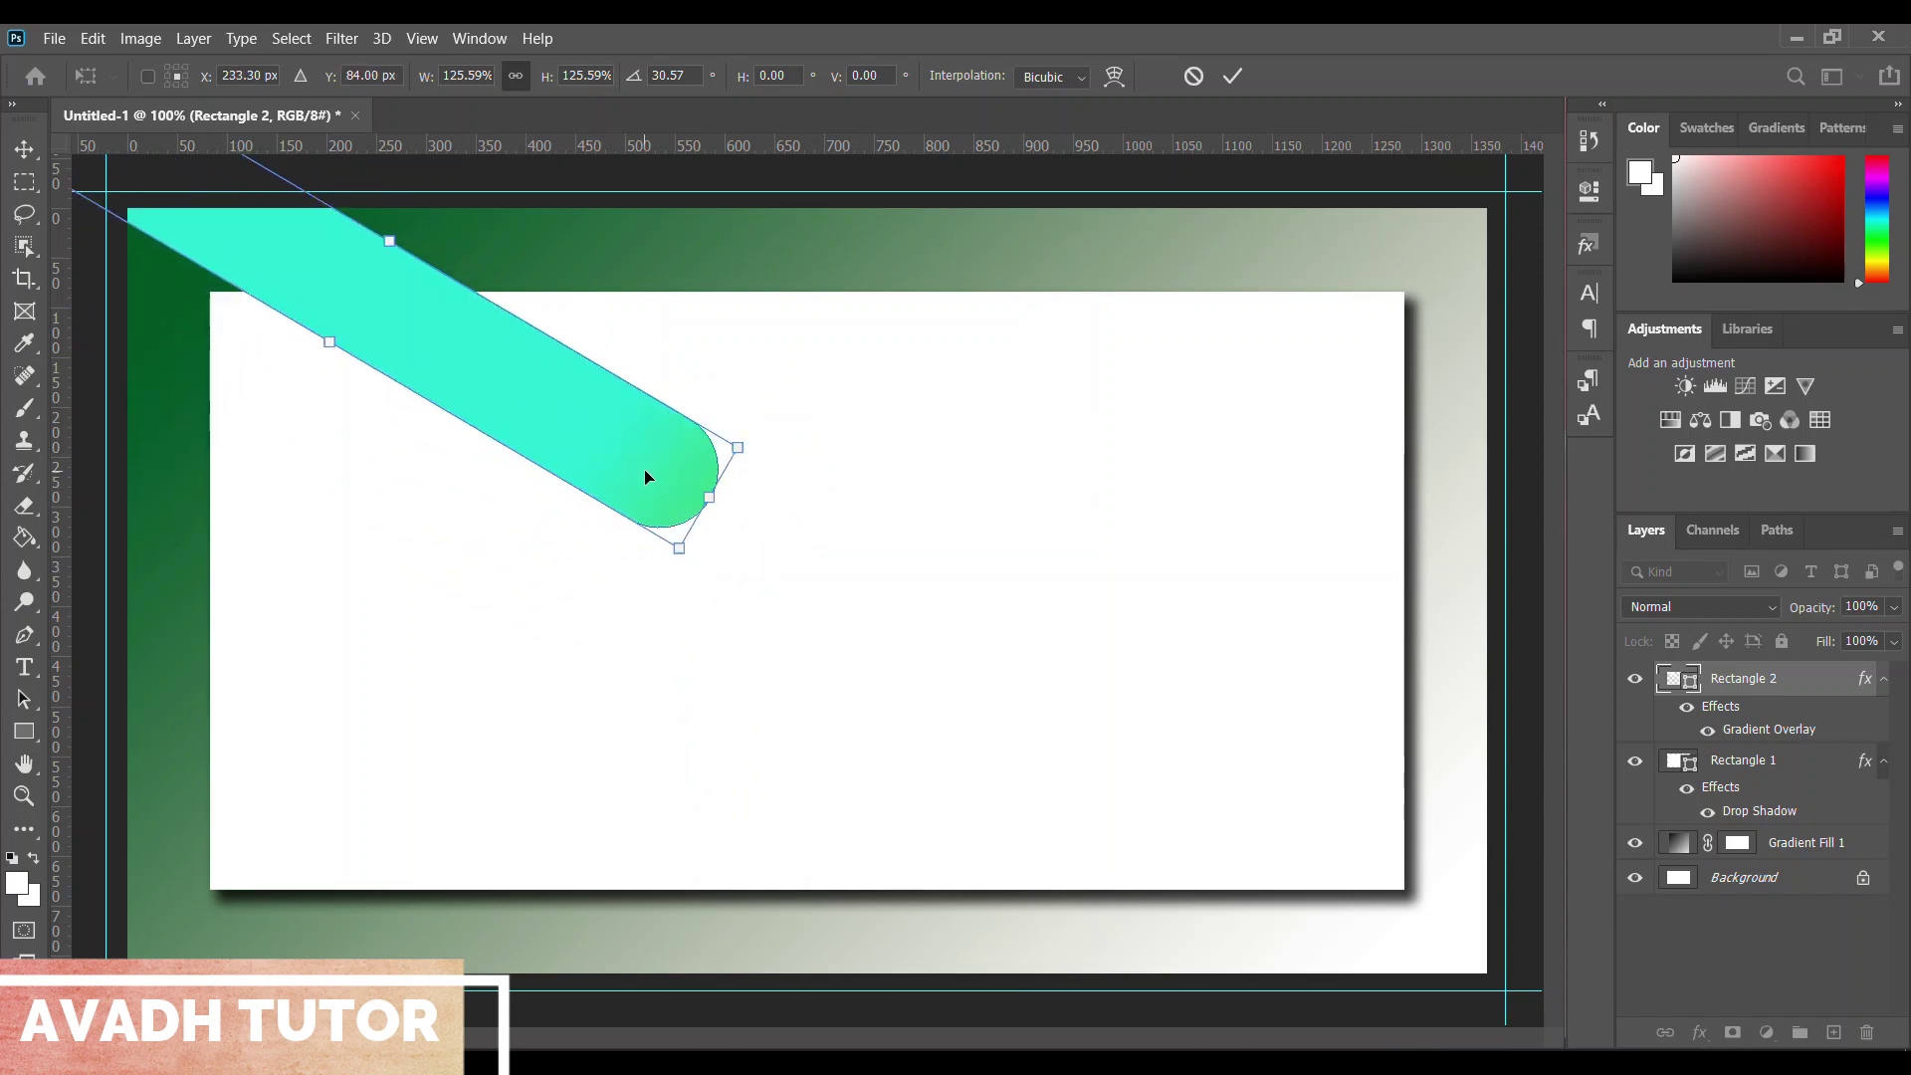
{"action": "key", "text": "Return"}
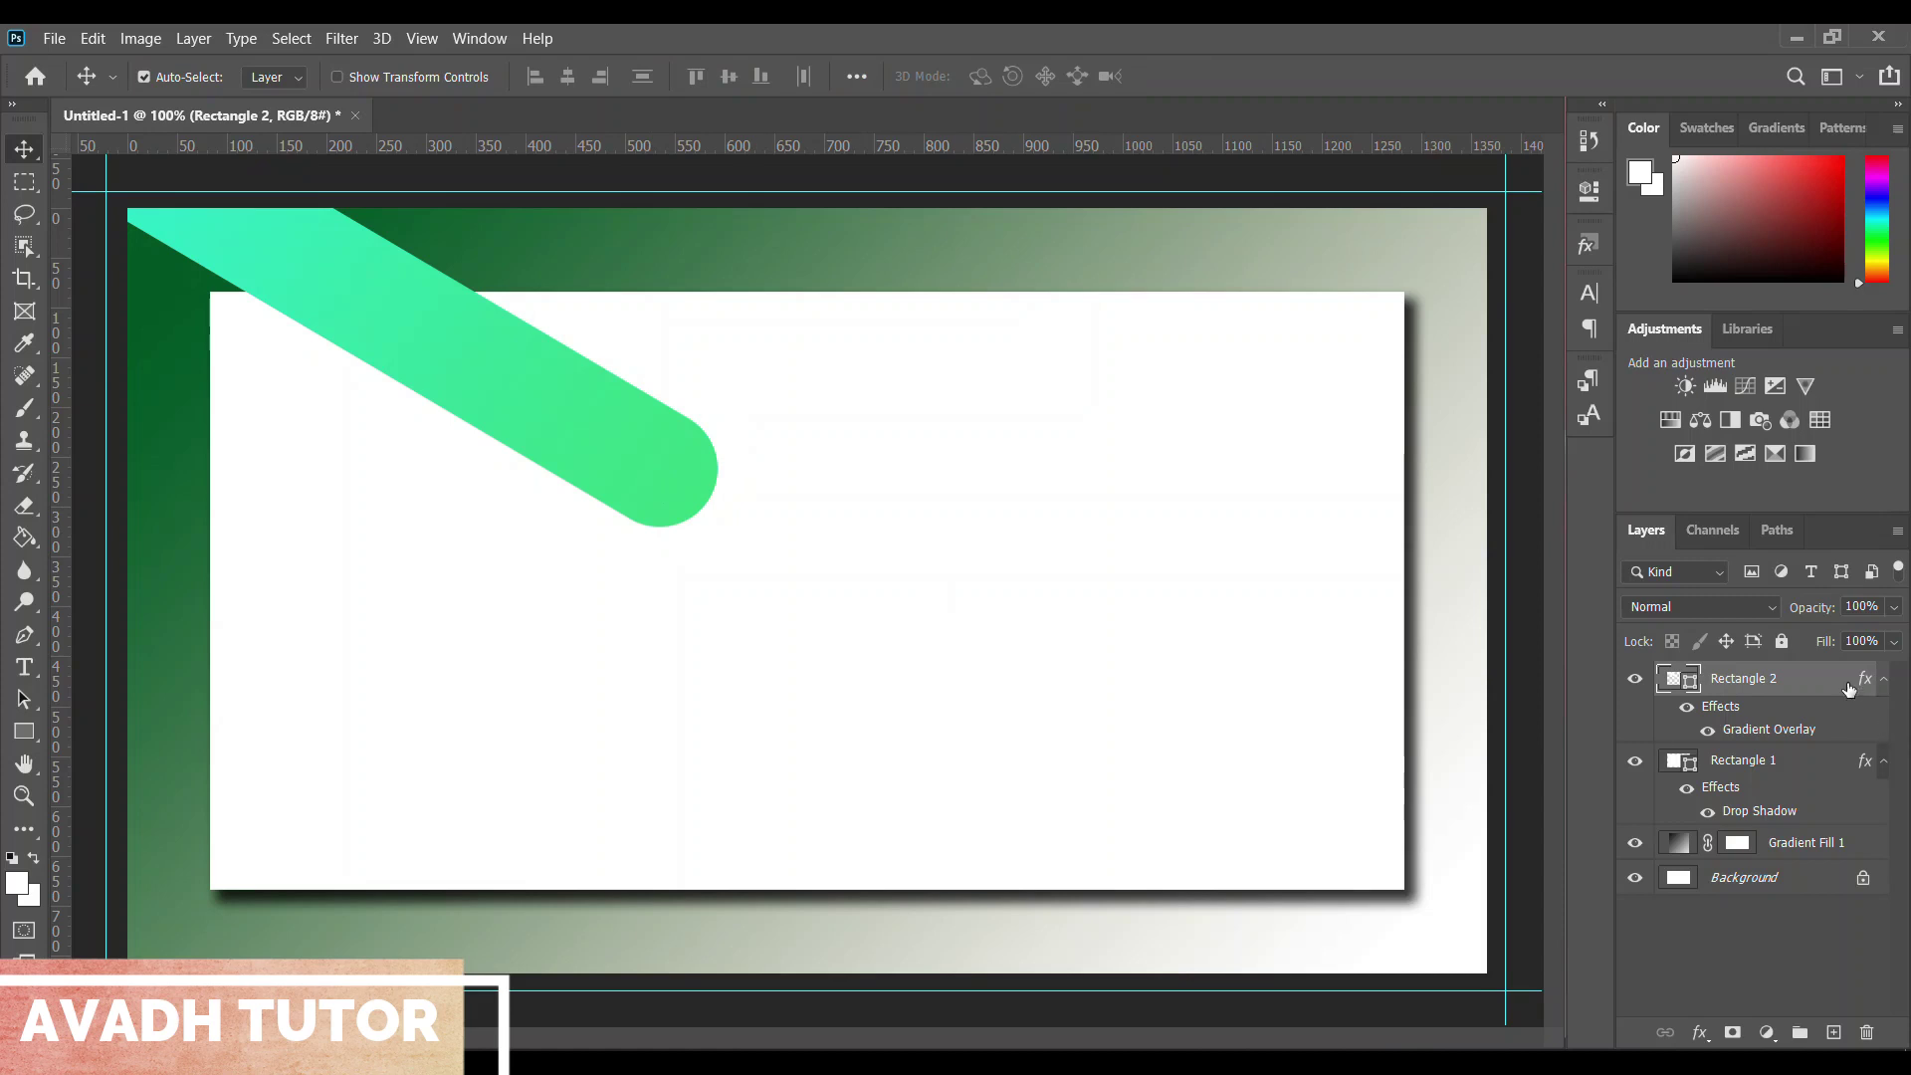
Clip the pill layer to the white card, Rectangle 1, with a clipping mask
{"action": "left_click_drag", "start_coordinate": [1795, 688], "coordinate": [1797, 754]}
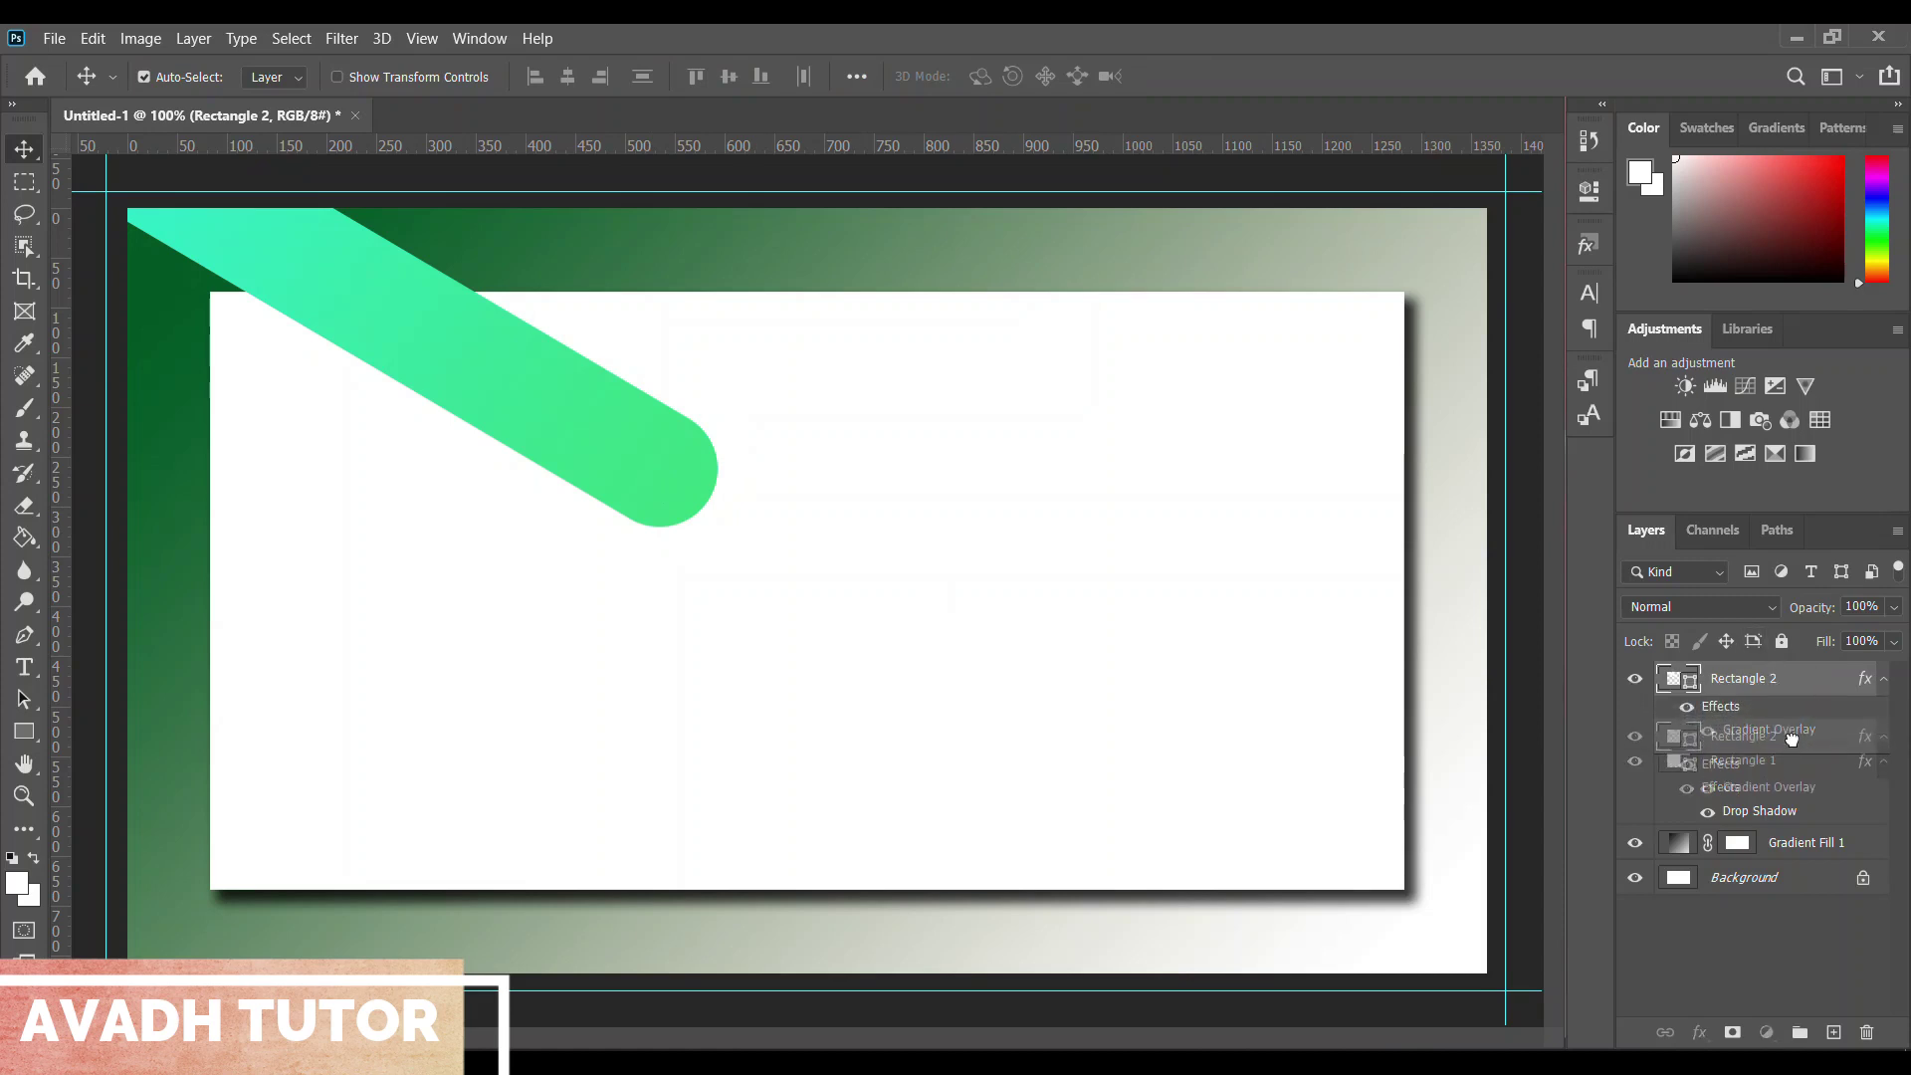
{"action": "right_click", "coordinate": [1800, 683]}
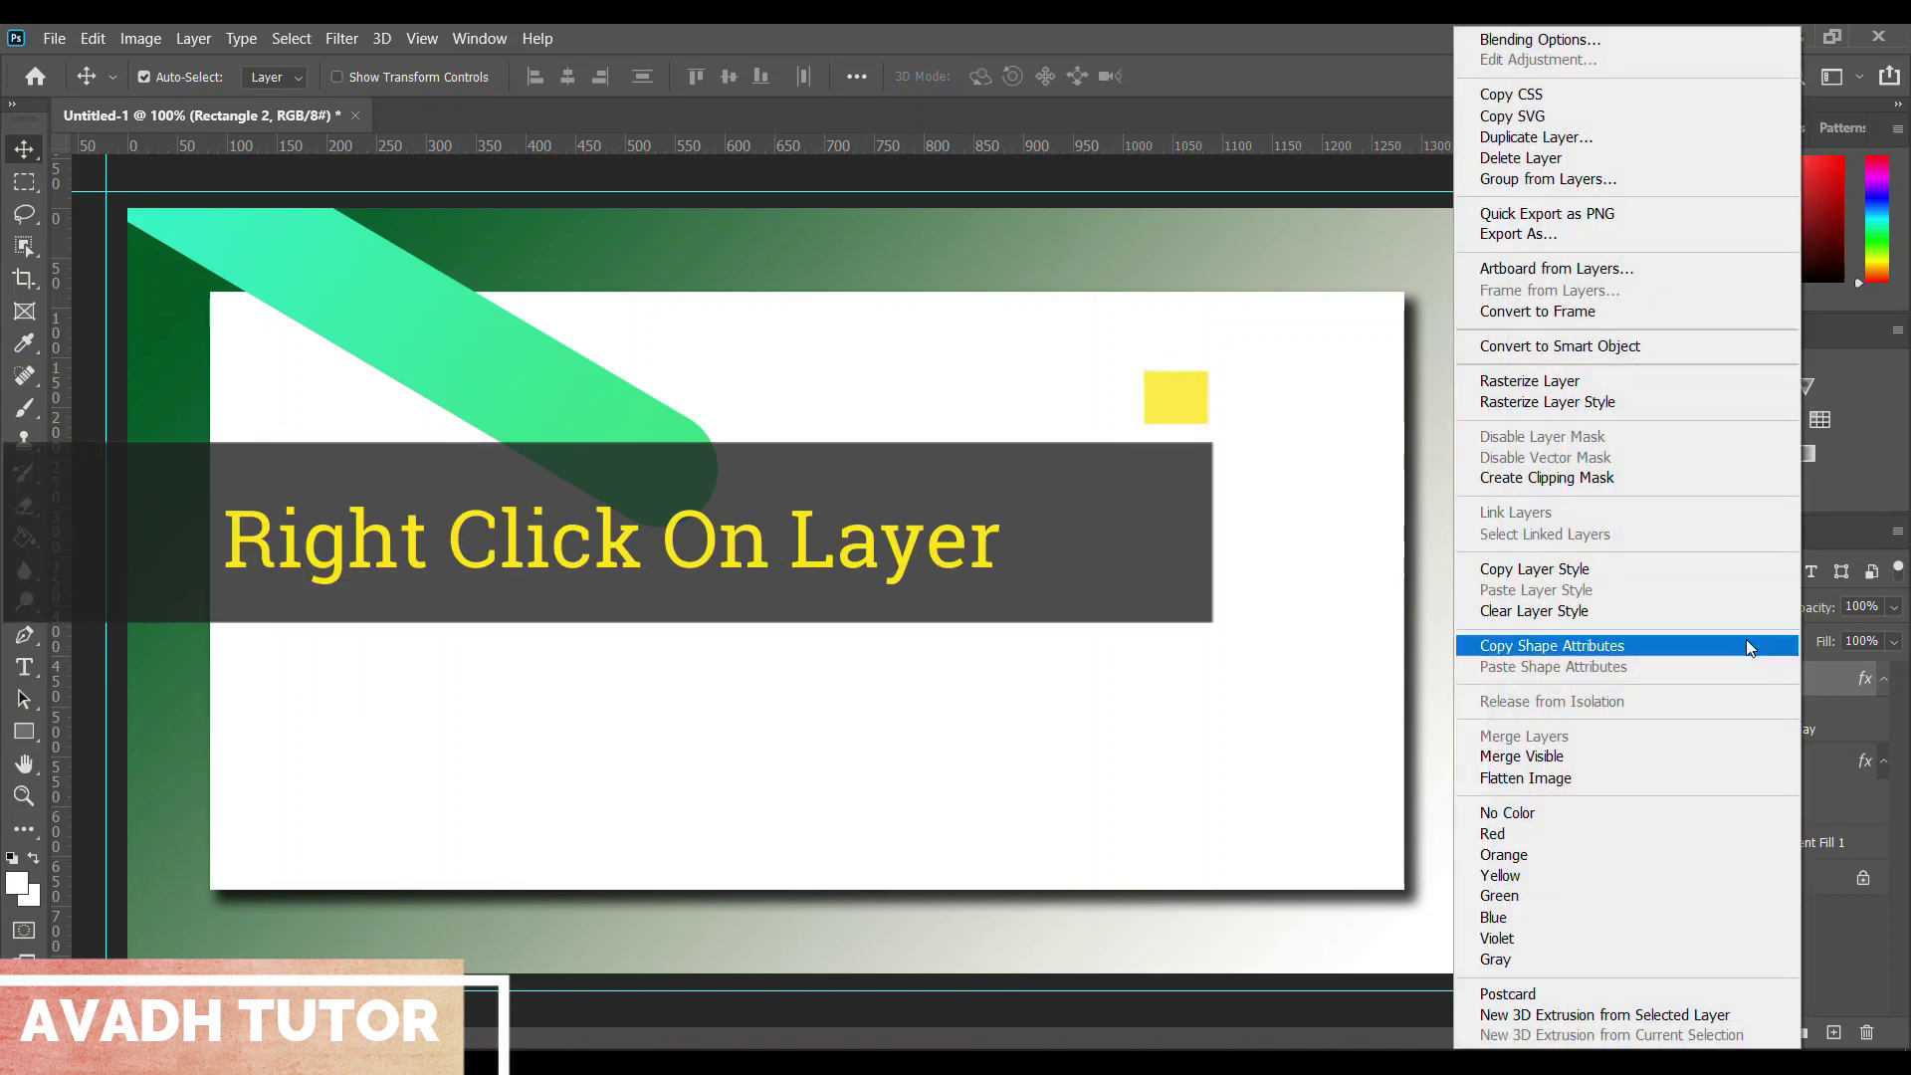
{"action": "left_click", "coordinate": [1582, 477]}
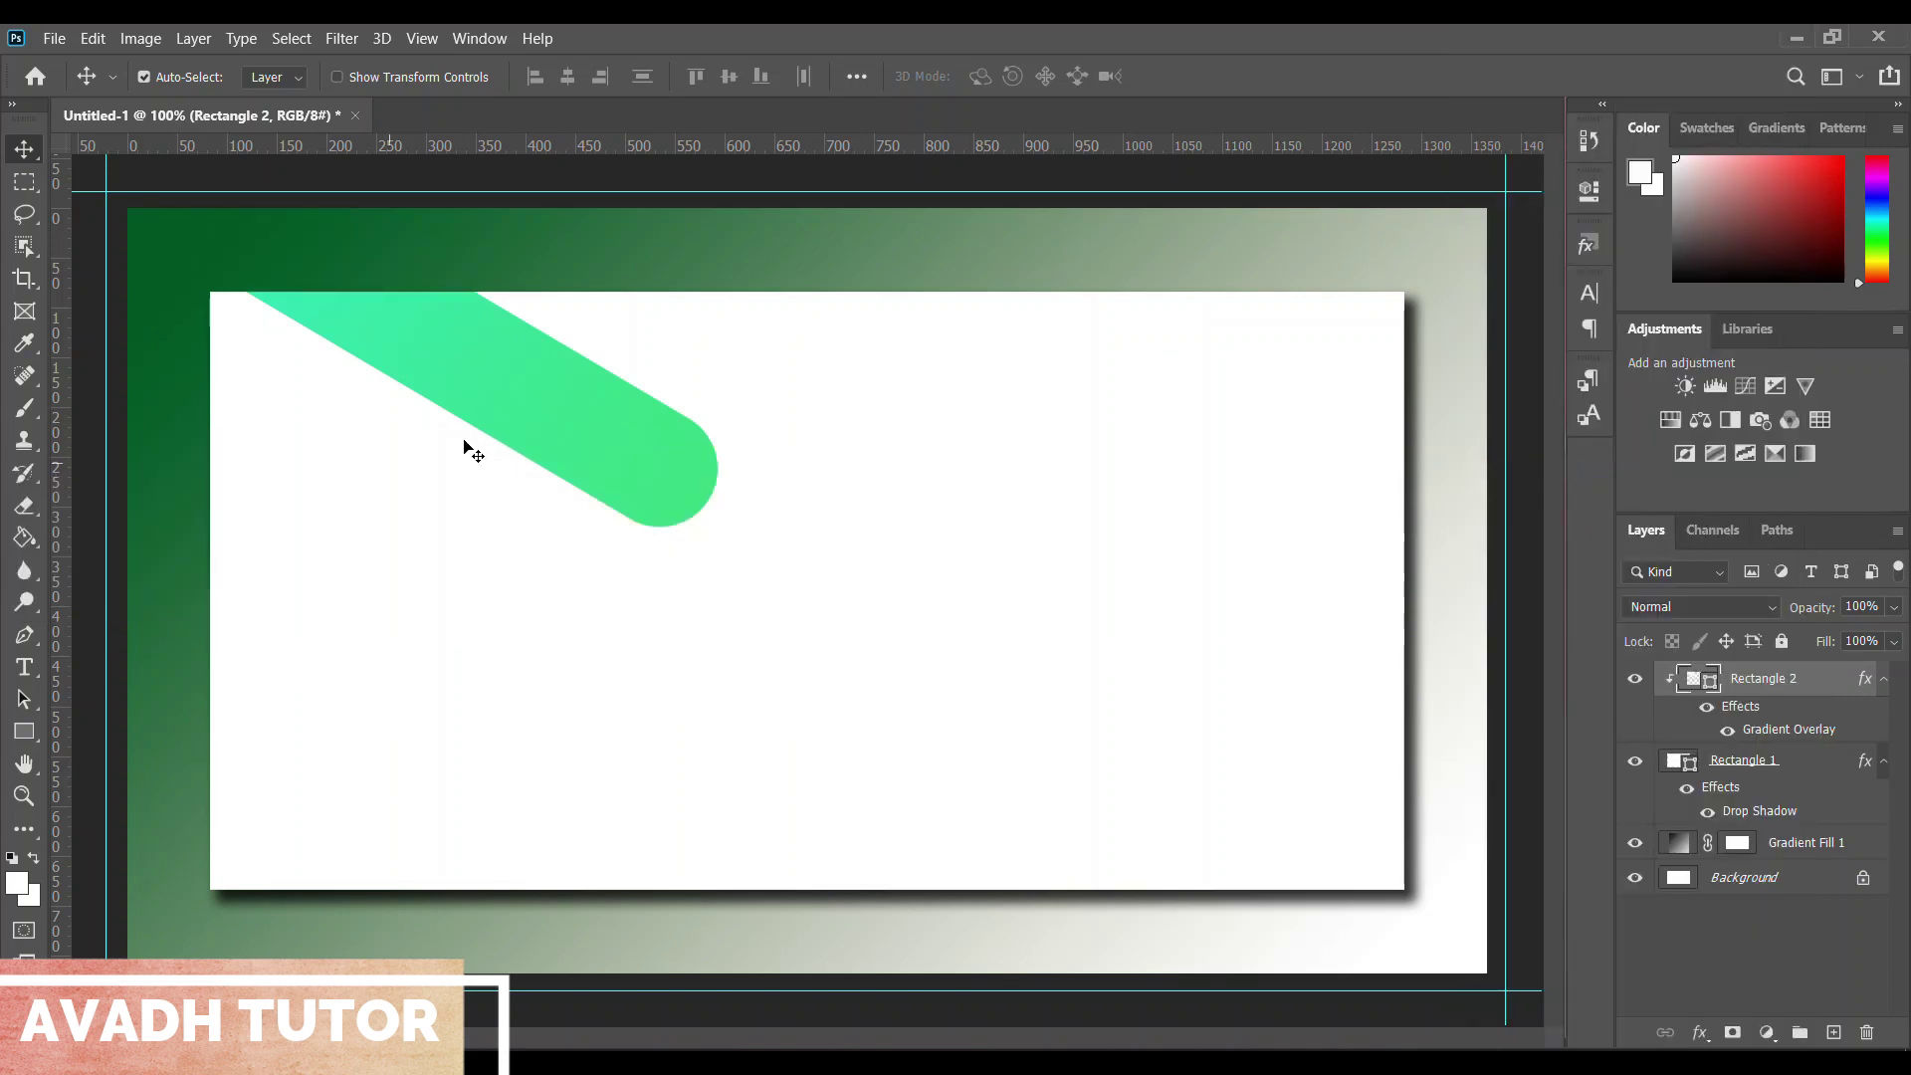
Duplicate the pill, move the copy to the card's lower-left, and clip it to the card
{"action": "key", "text": "ctrl"}
{"action": "key", "text": "ctrl+j"}
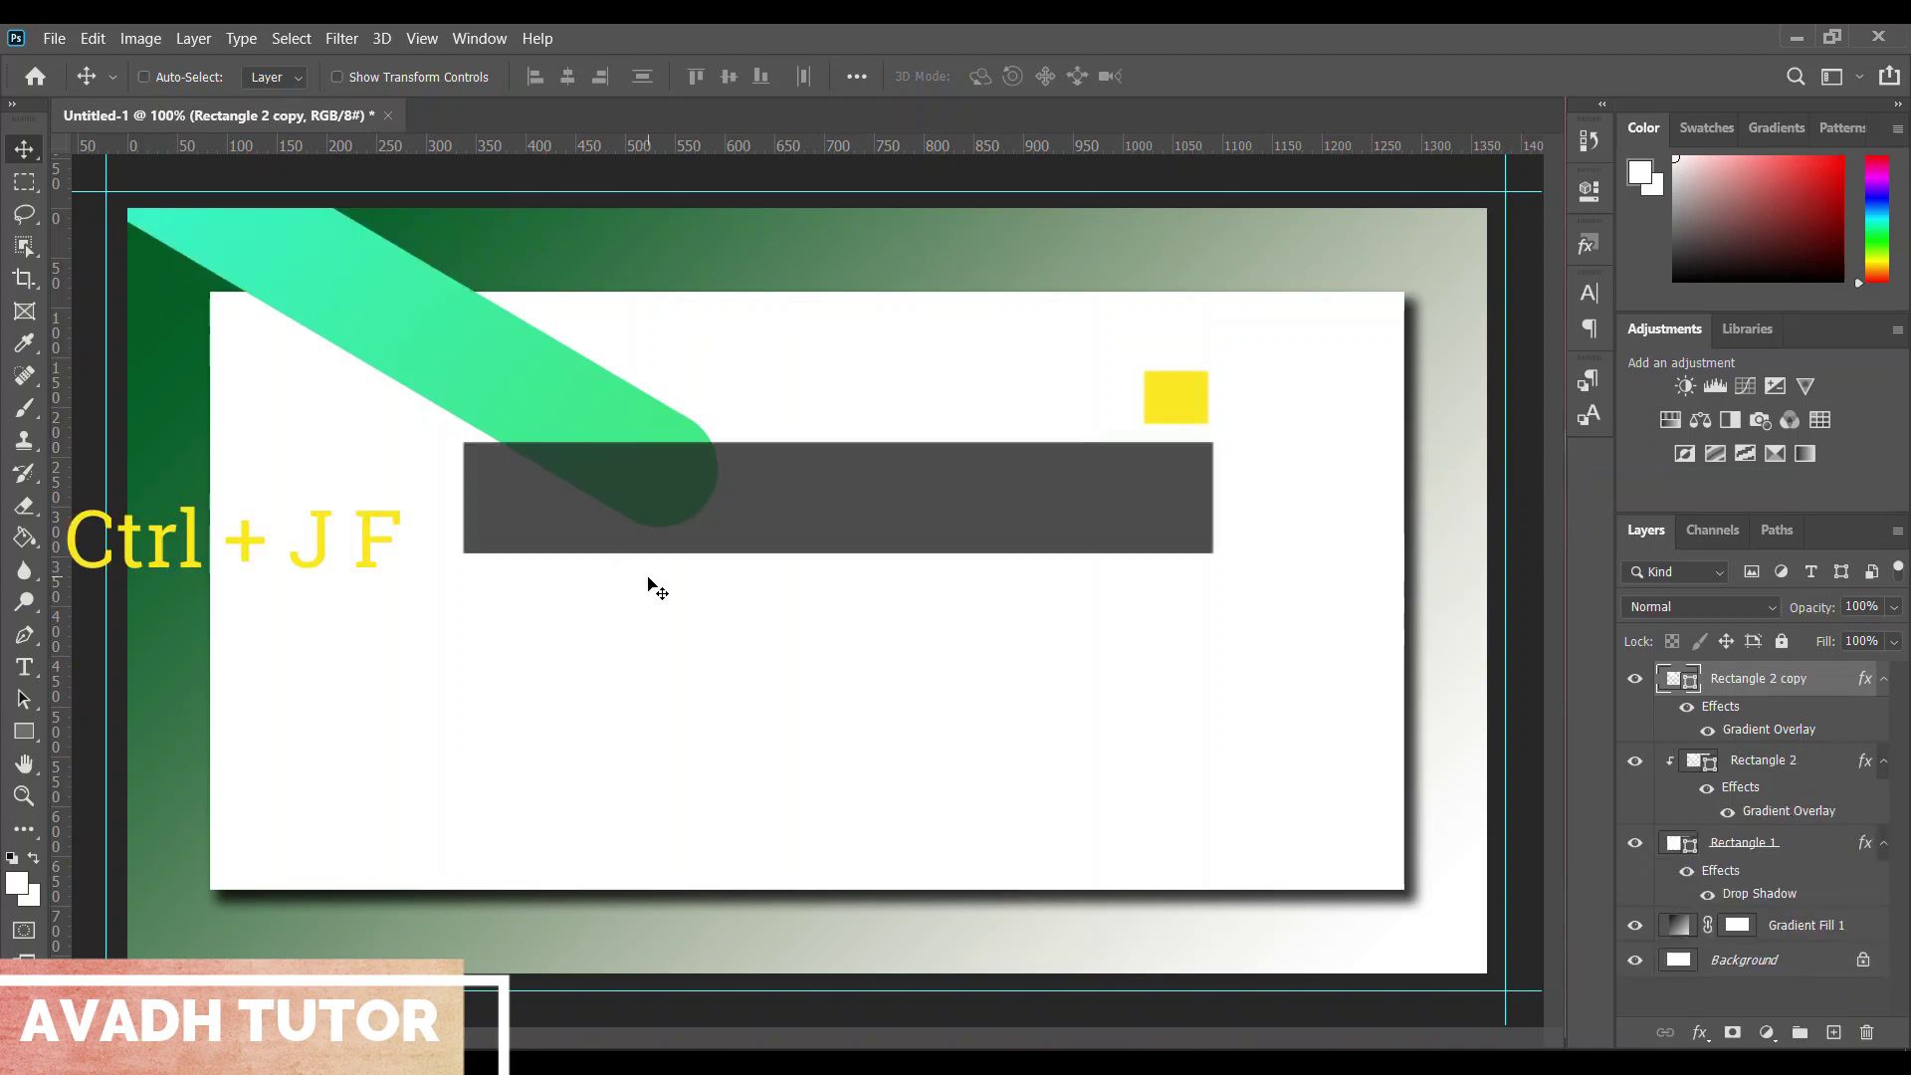
{"action": "key", "text": "ctrl+t"}
{"action": "mouse_move", "coordinate": [614, 465]}
{"action": "left_mouse_down"}
{"action": "mouse_move", "coordinate": [614, 775]}
{"action": "mouse_move", "coordinate": [1137, 1074]}
{"action": "mouse_move", "coordinate": [1017, 990]}
{"action": "left_mouse_up"}
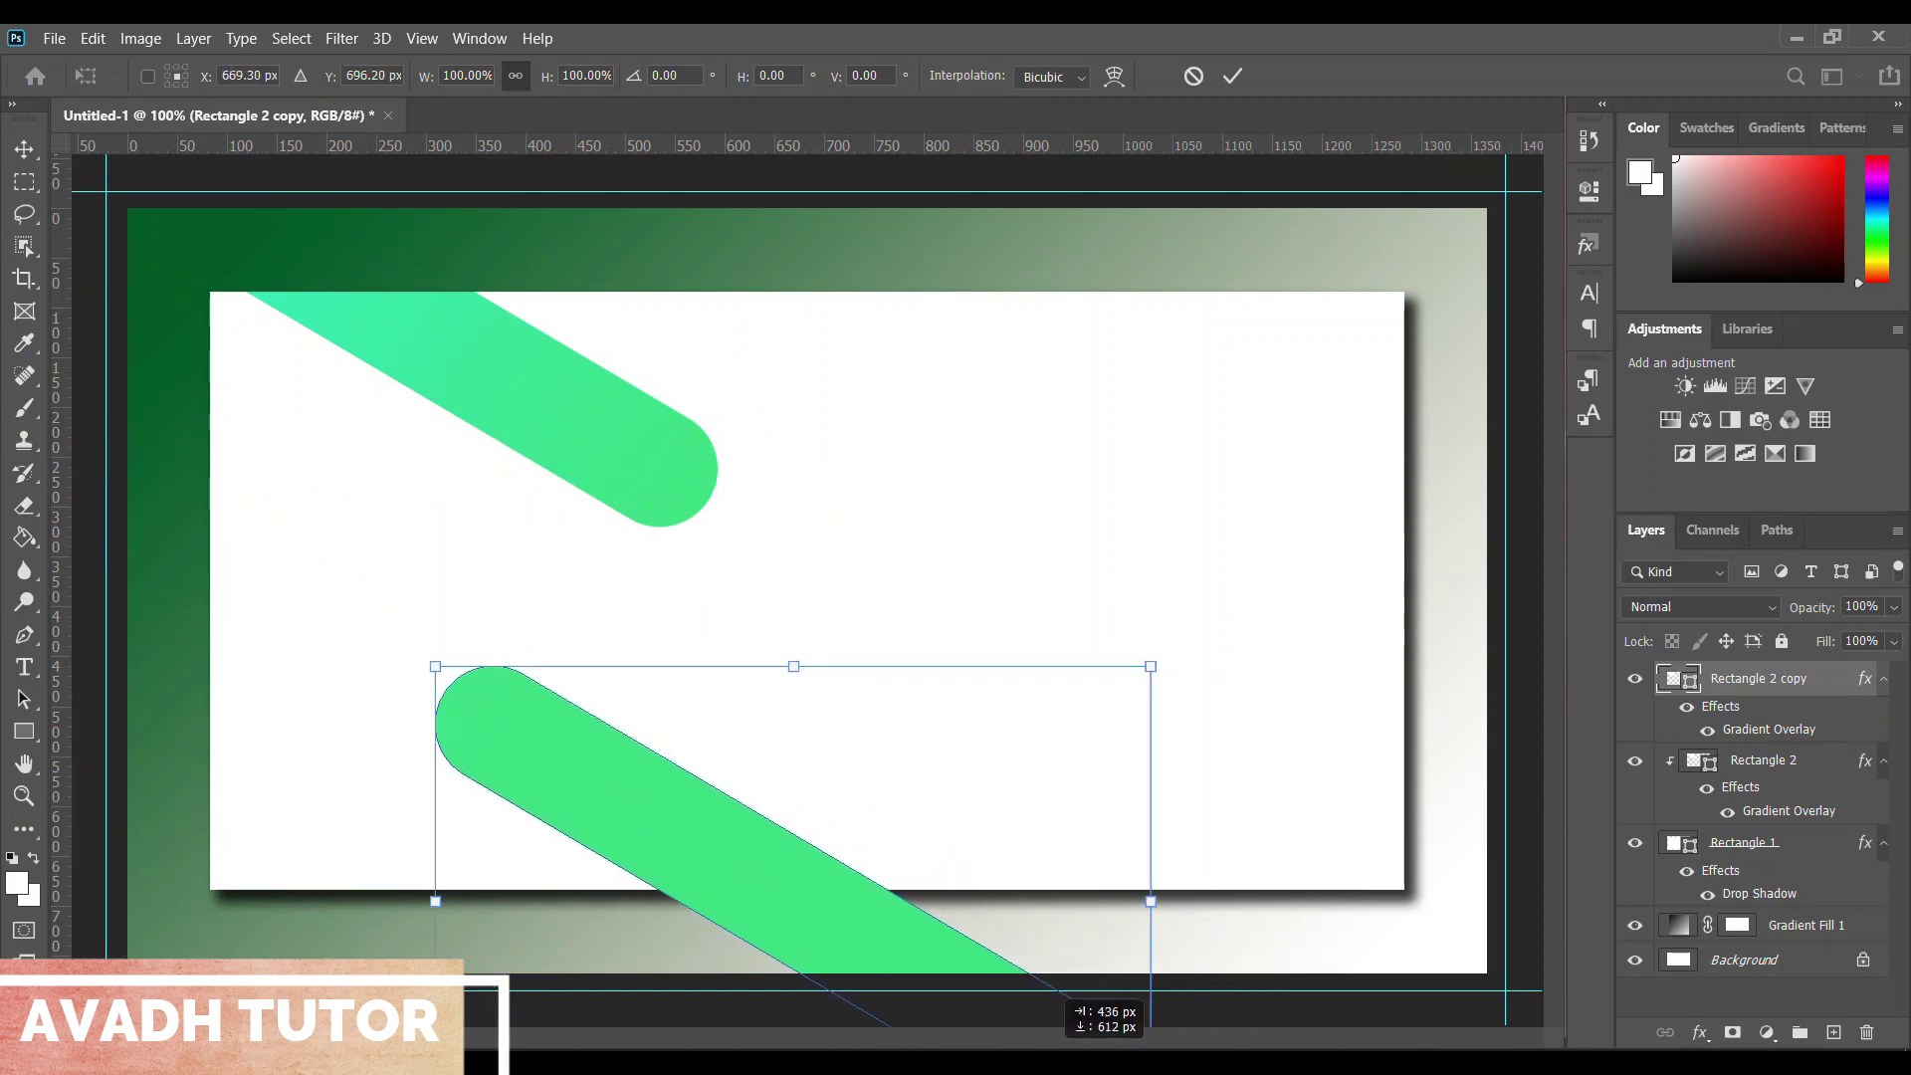
{"action": "left_click_drag", "start_coordinate": [926, 926], "coordinate": [912, 904]}
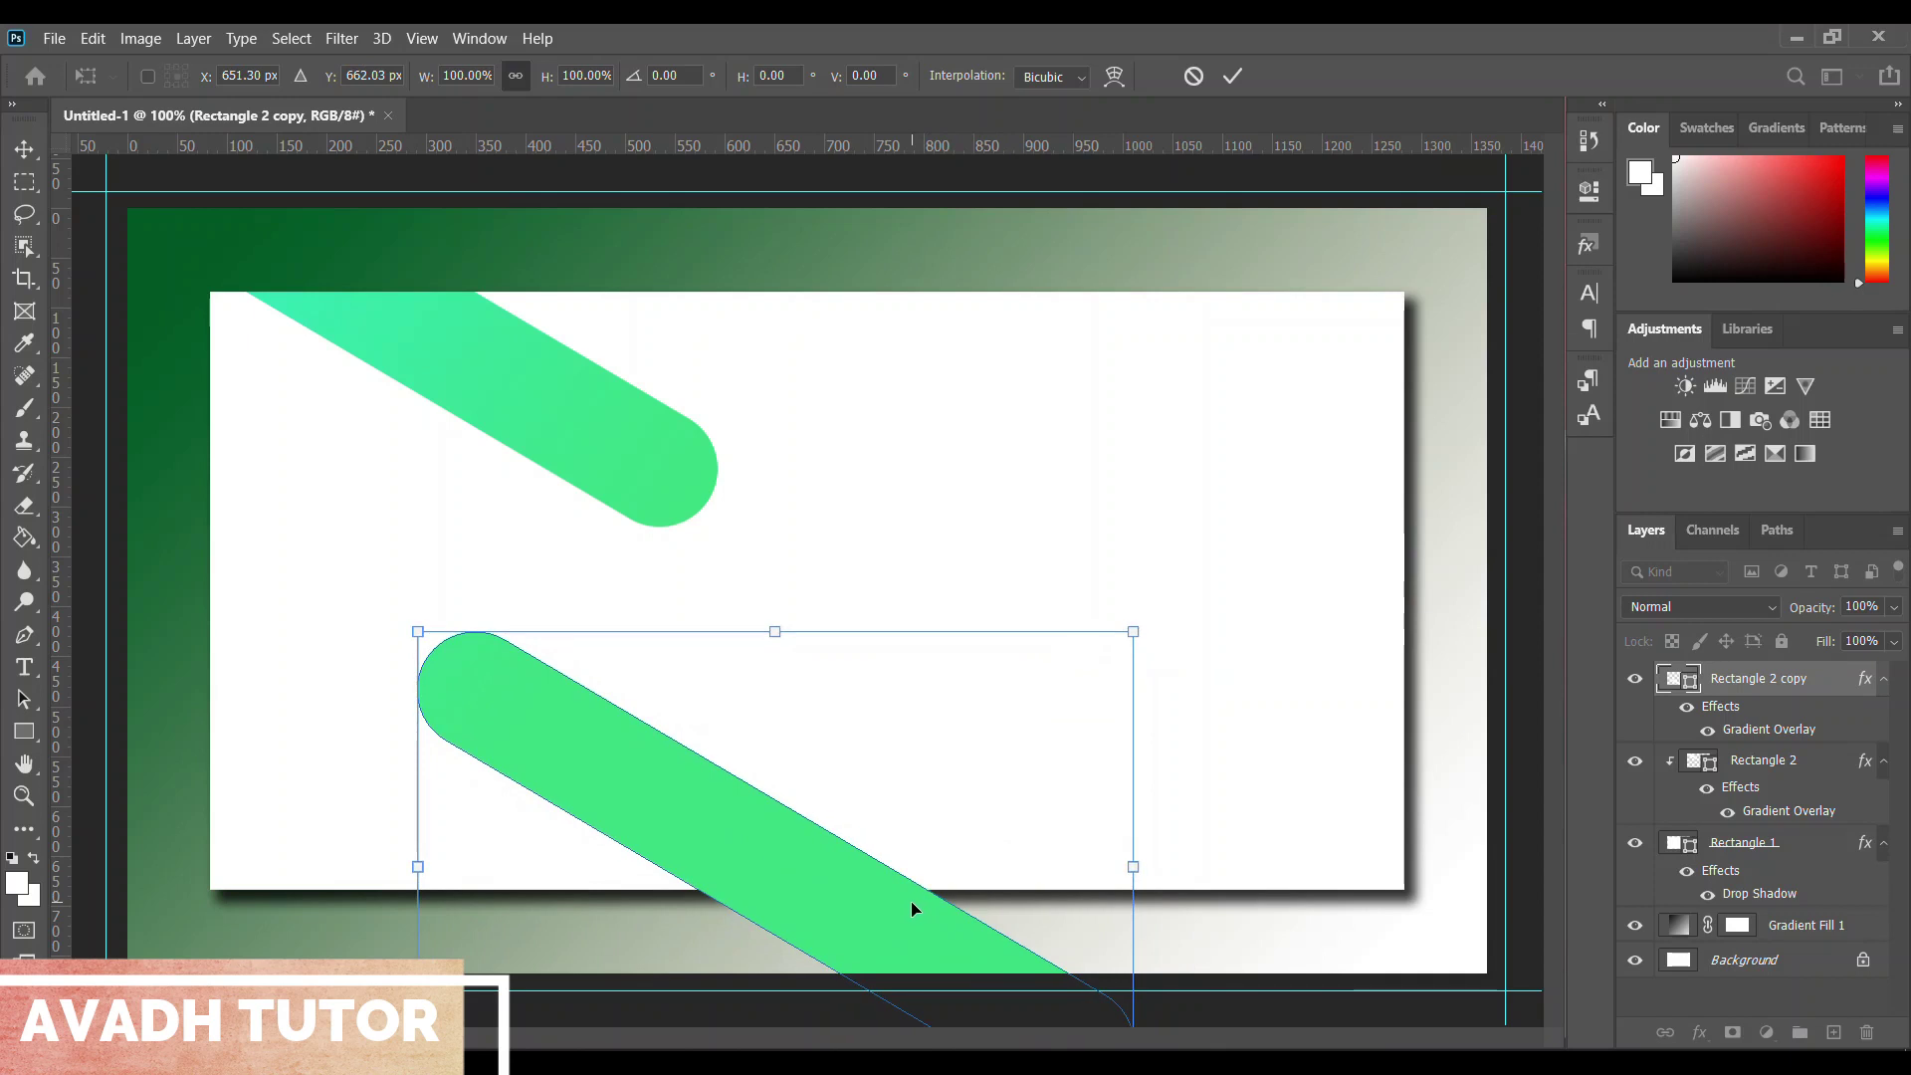
{"action": "key", "text": "Return"}
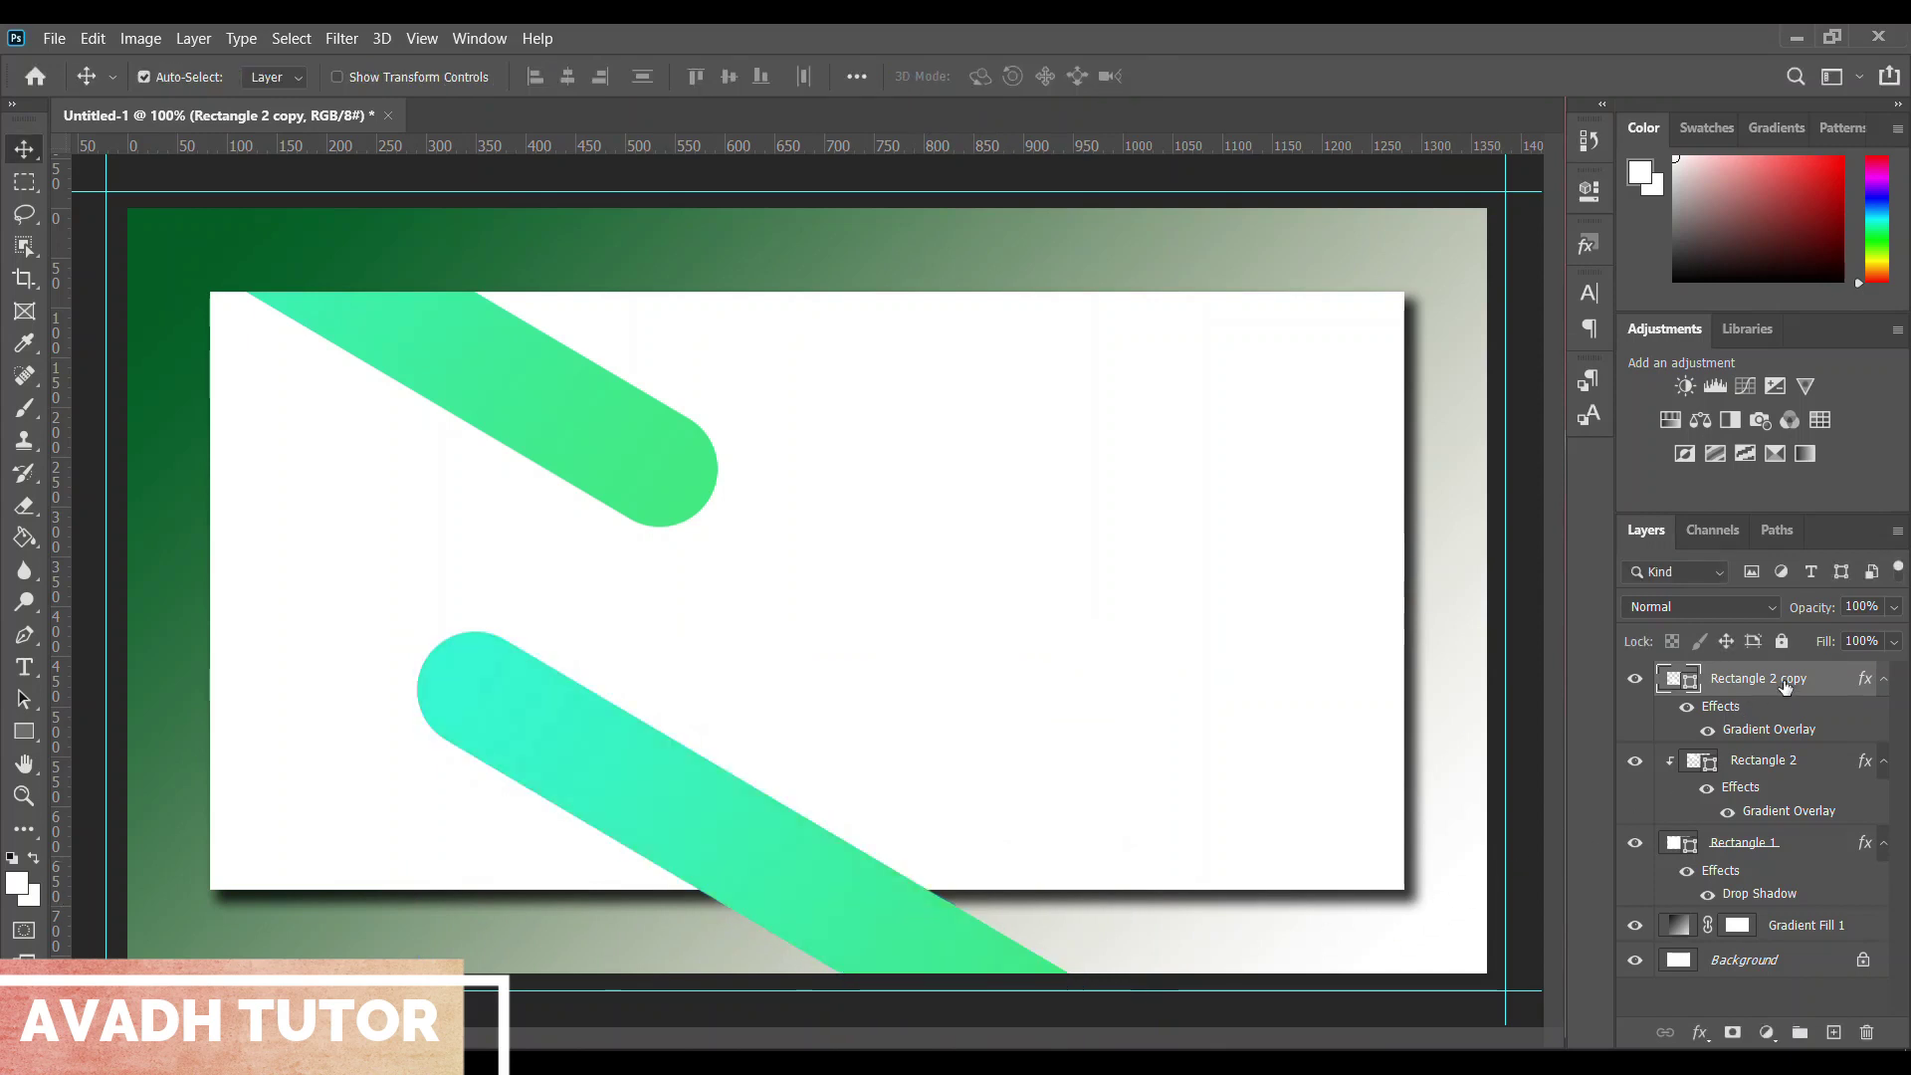
{"action": "right_click", "coordinate": [1785, 684]}
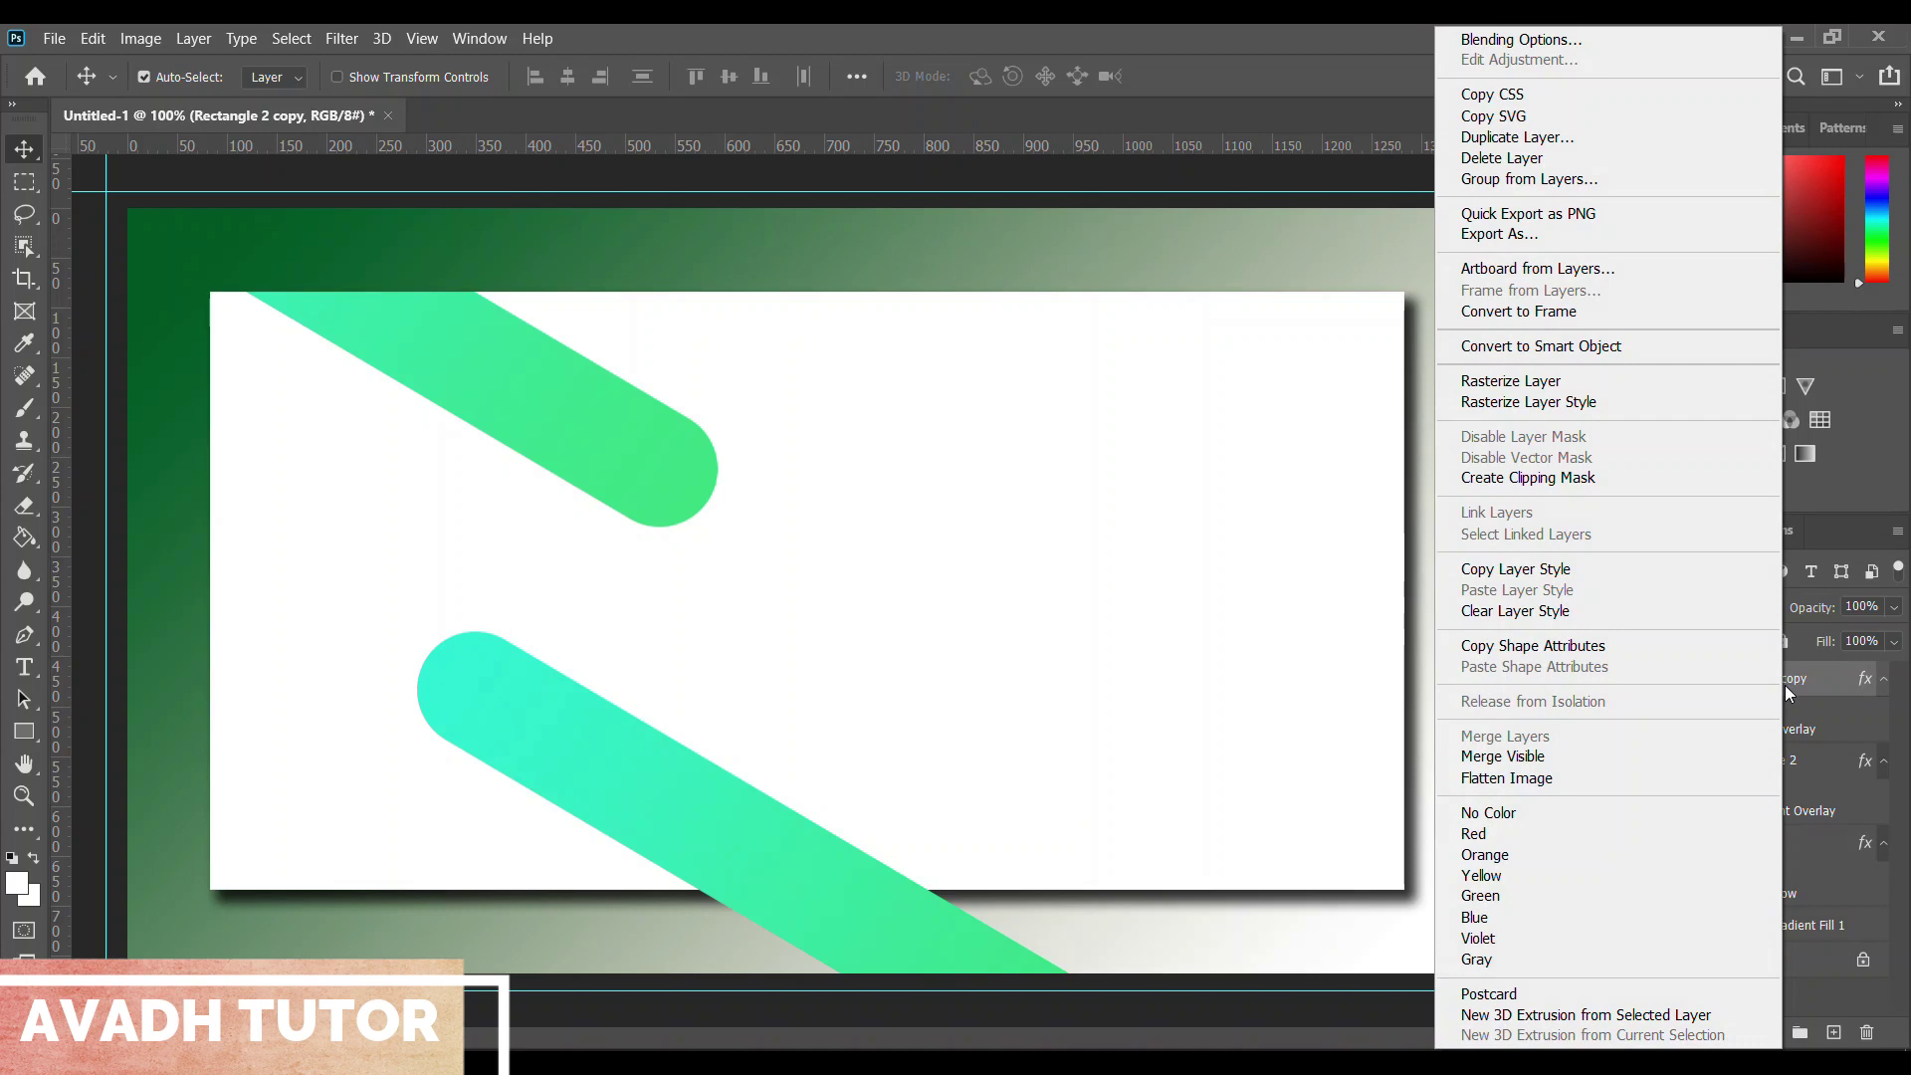
{"action": "left_click", "coordinate": [1568, 479]}
{"action": "mouse_move", "coordinate": [747, 834]}
{"action": "left_mouse_down"}
{"action": "mouse_move", "coordinate": [680, 894]}
{"action": "mouse_move", "coordinate": [694, 847]}
{"action": "left_mouse_up"}
{"action": "left_click", "coordinate": [660, 869]}
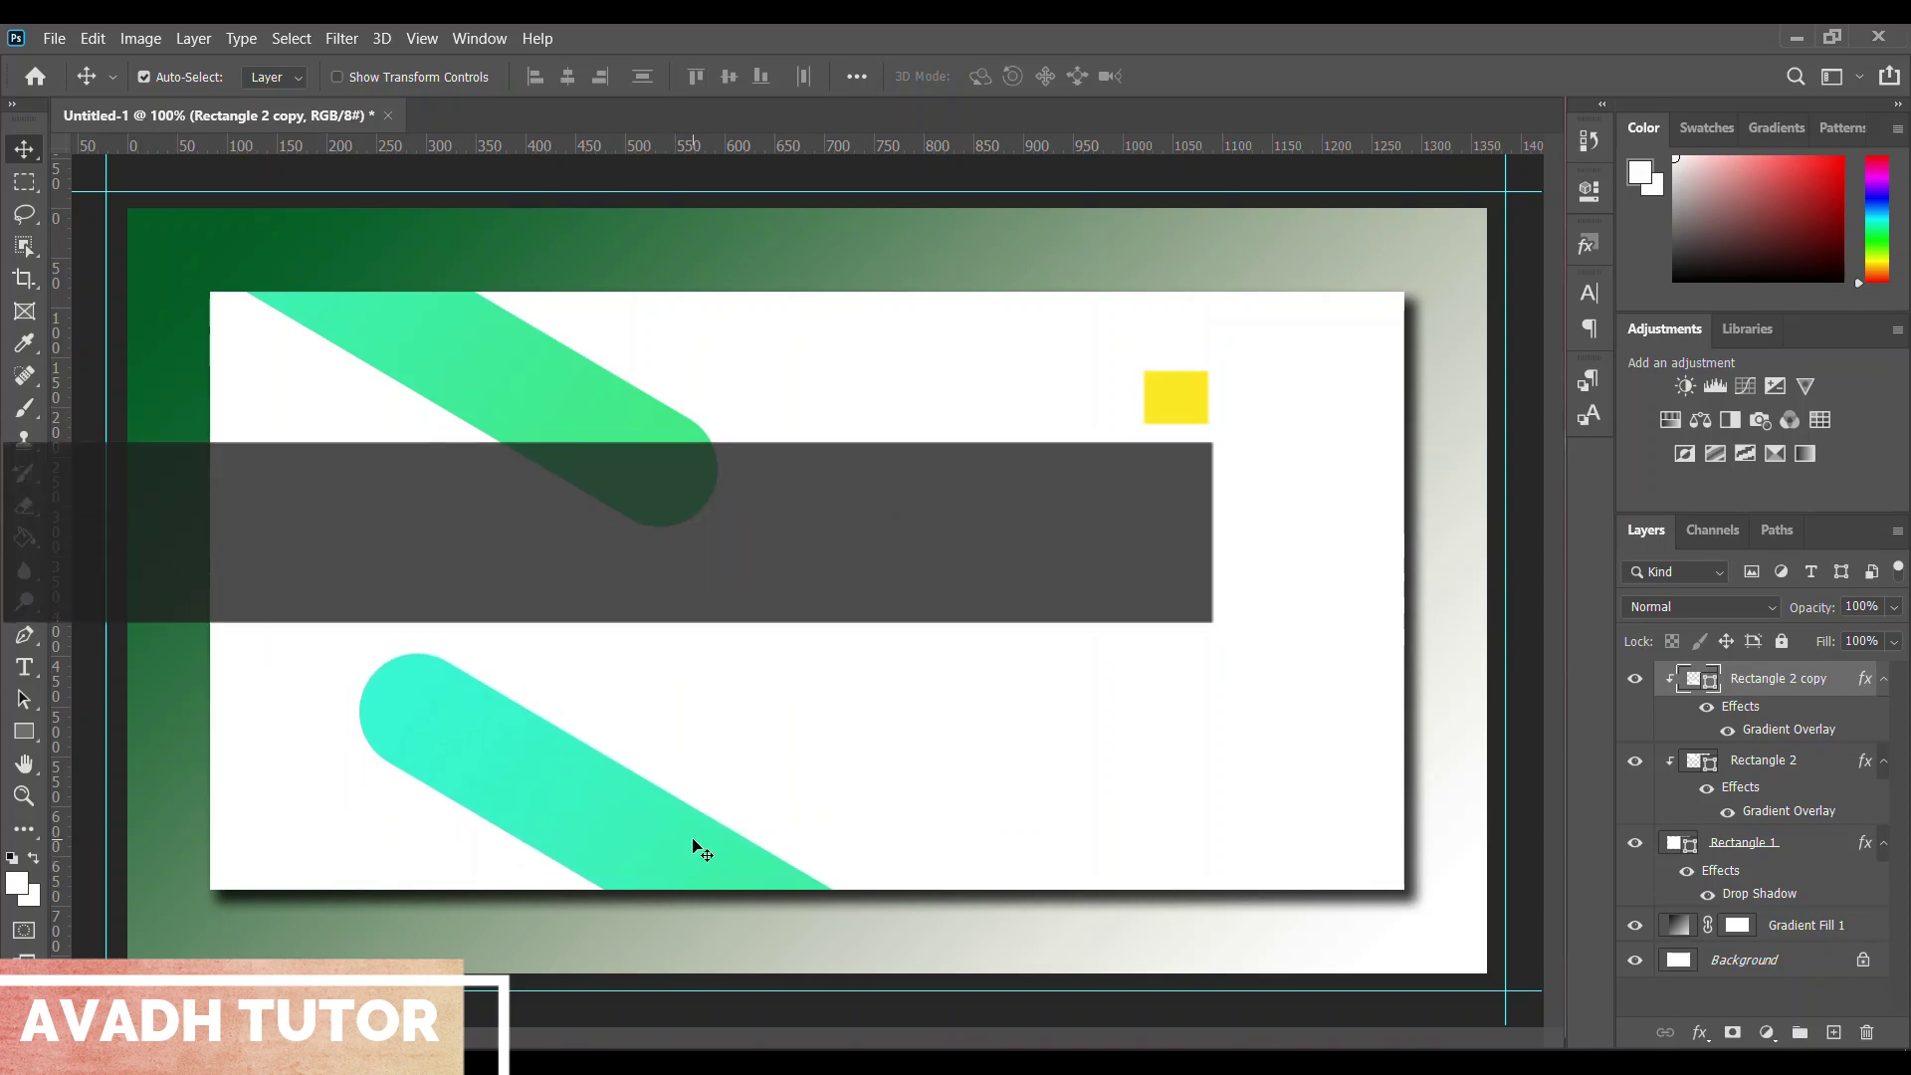
Duplicate the pill again, place it at the card's left edge, and clip it to the card
{"action": "key", "text": "ctrl+j"}
{"action": "mouse_move", "coordinate": [703, 876]}
{"action": "left_mouse_down"}
{"action": "mouse_move", "coordinate": [207, 392]}
{"action": "mouse_move", "coordinate": [214, 470]}
{"action": "mouse_move", "coordinate": [304, 482]}
{"action": "left_mouse_up"}
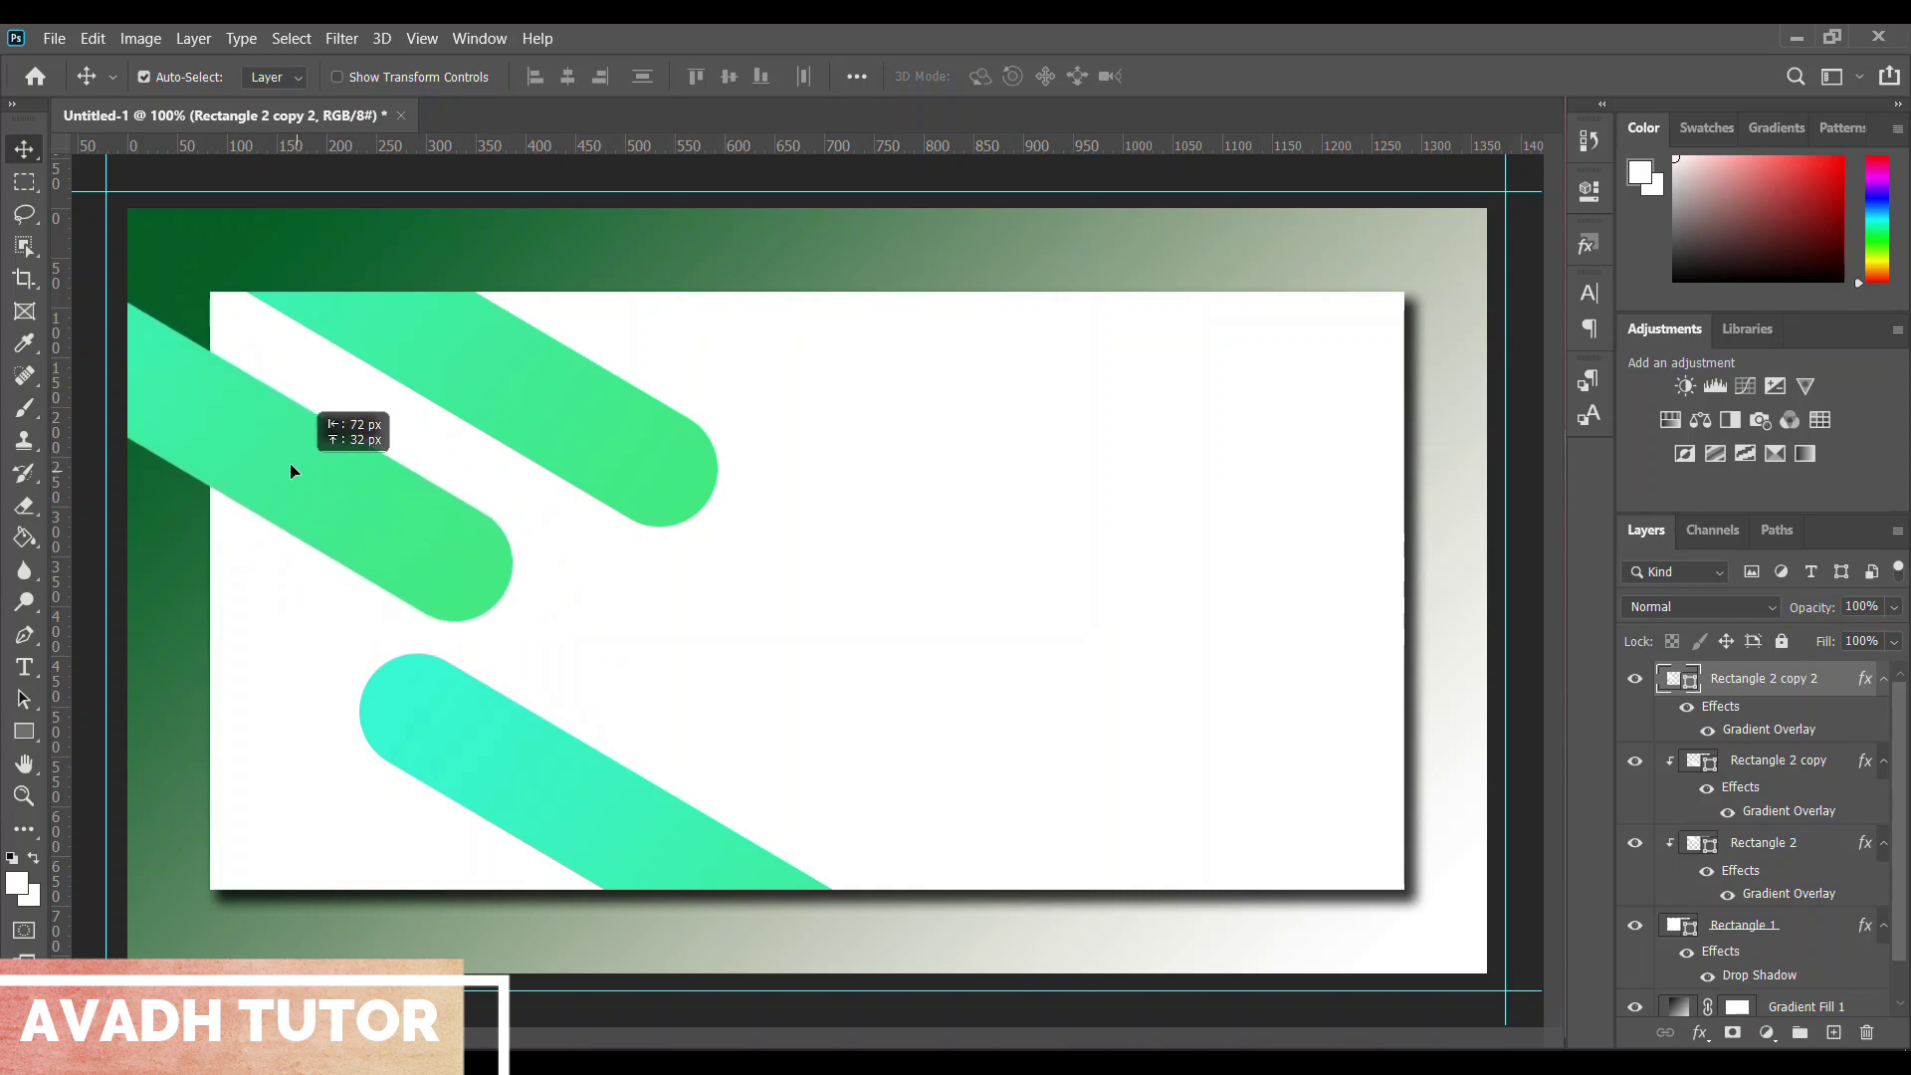
{"action": "left_click_drag", "start_coordinate": [304, 482], "coordinate": [218, 444]}
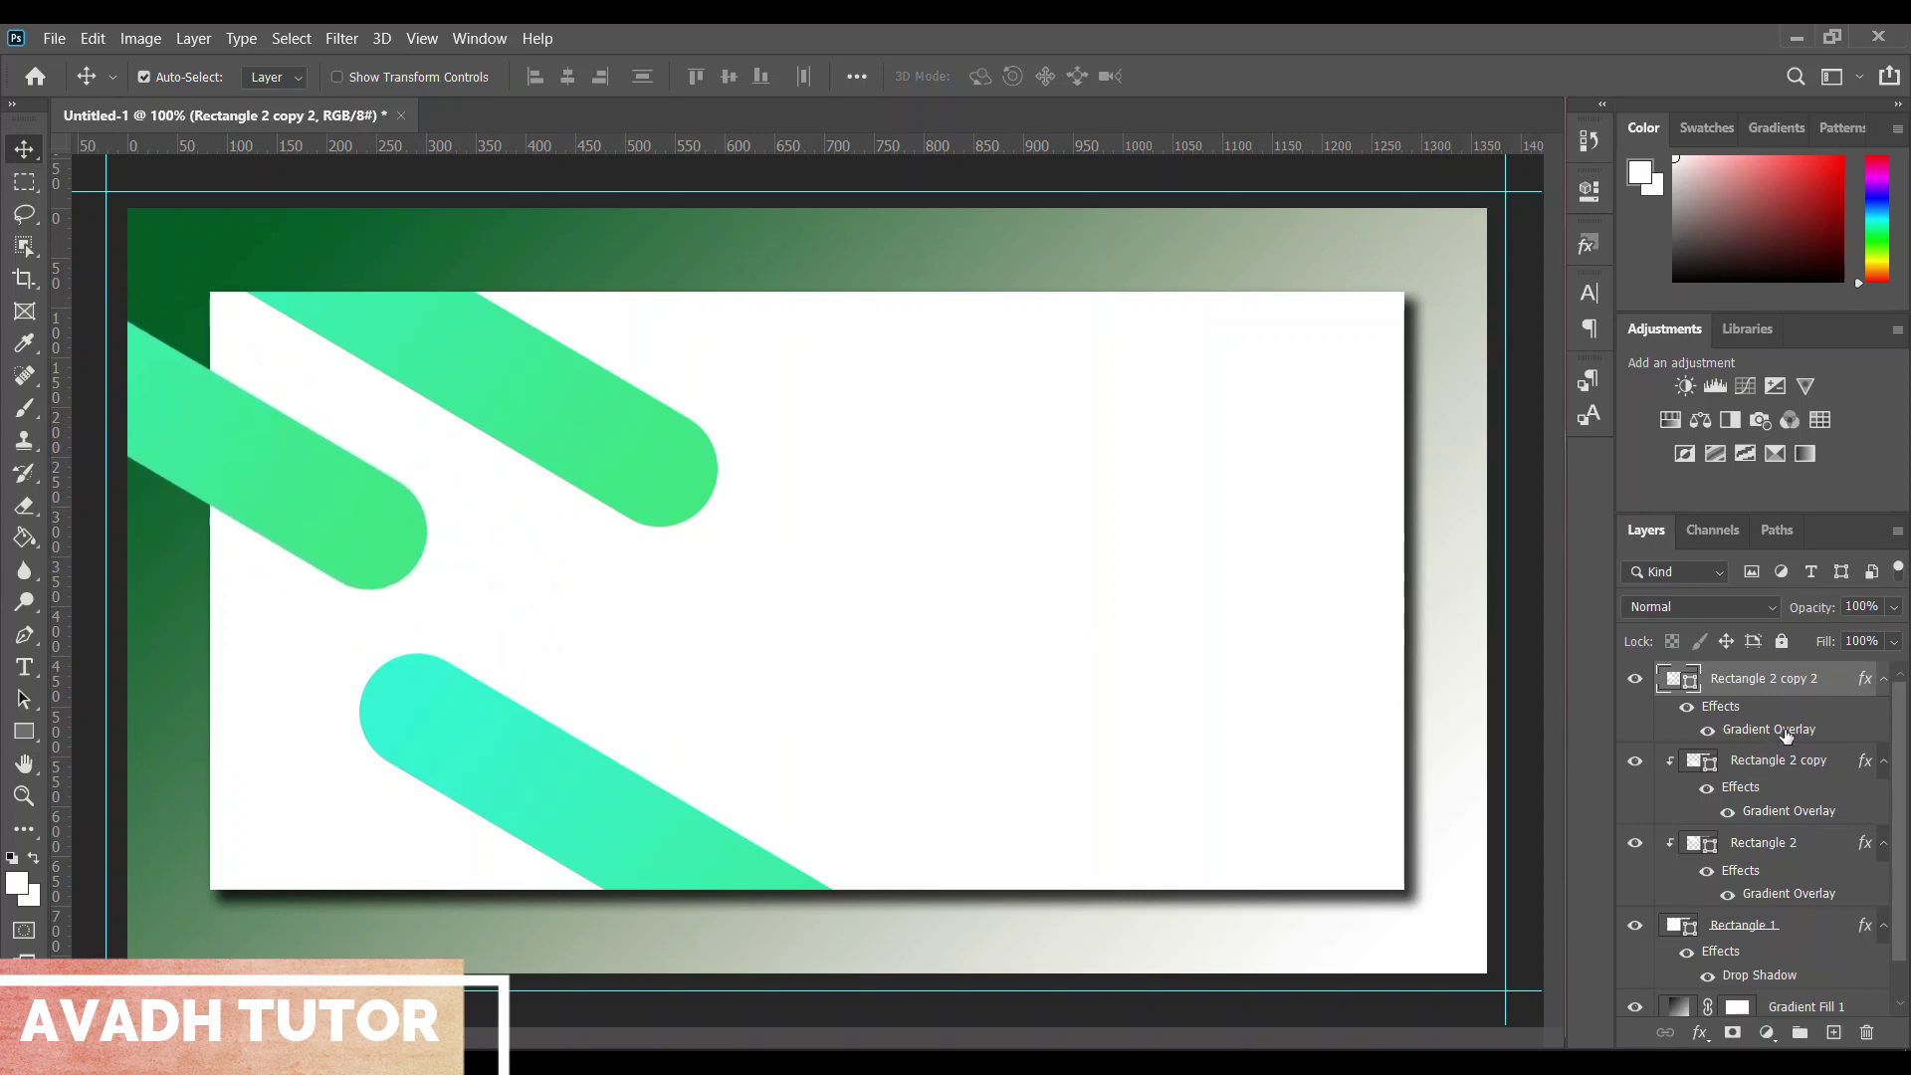
{"action": "right_click", "coordinate": [1798, 692]}
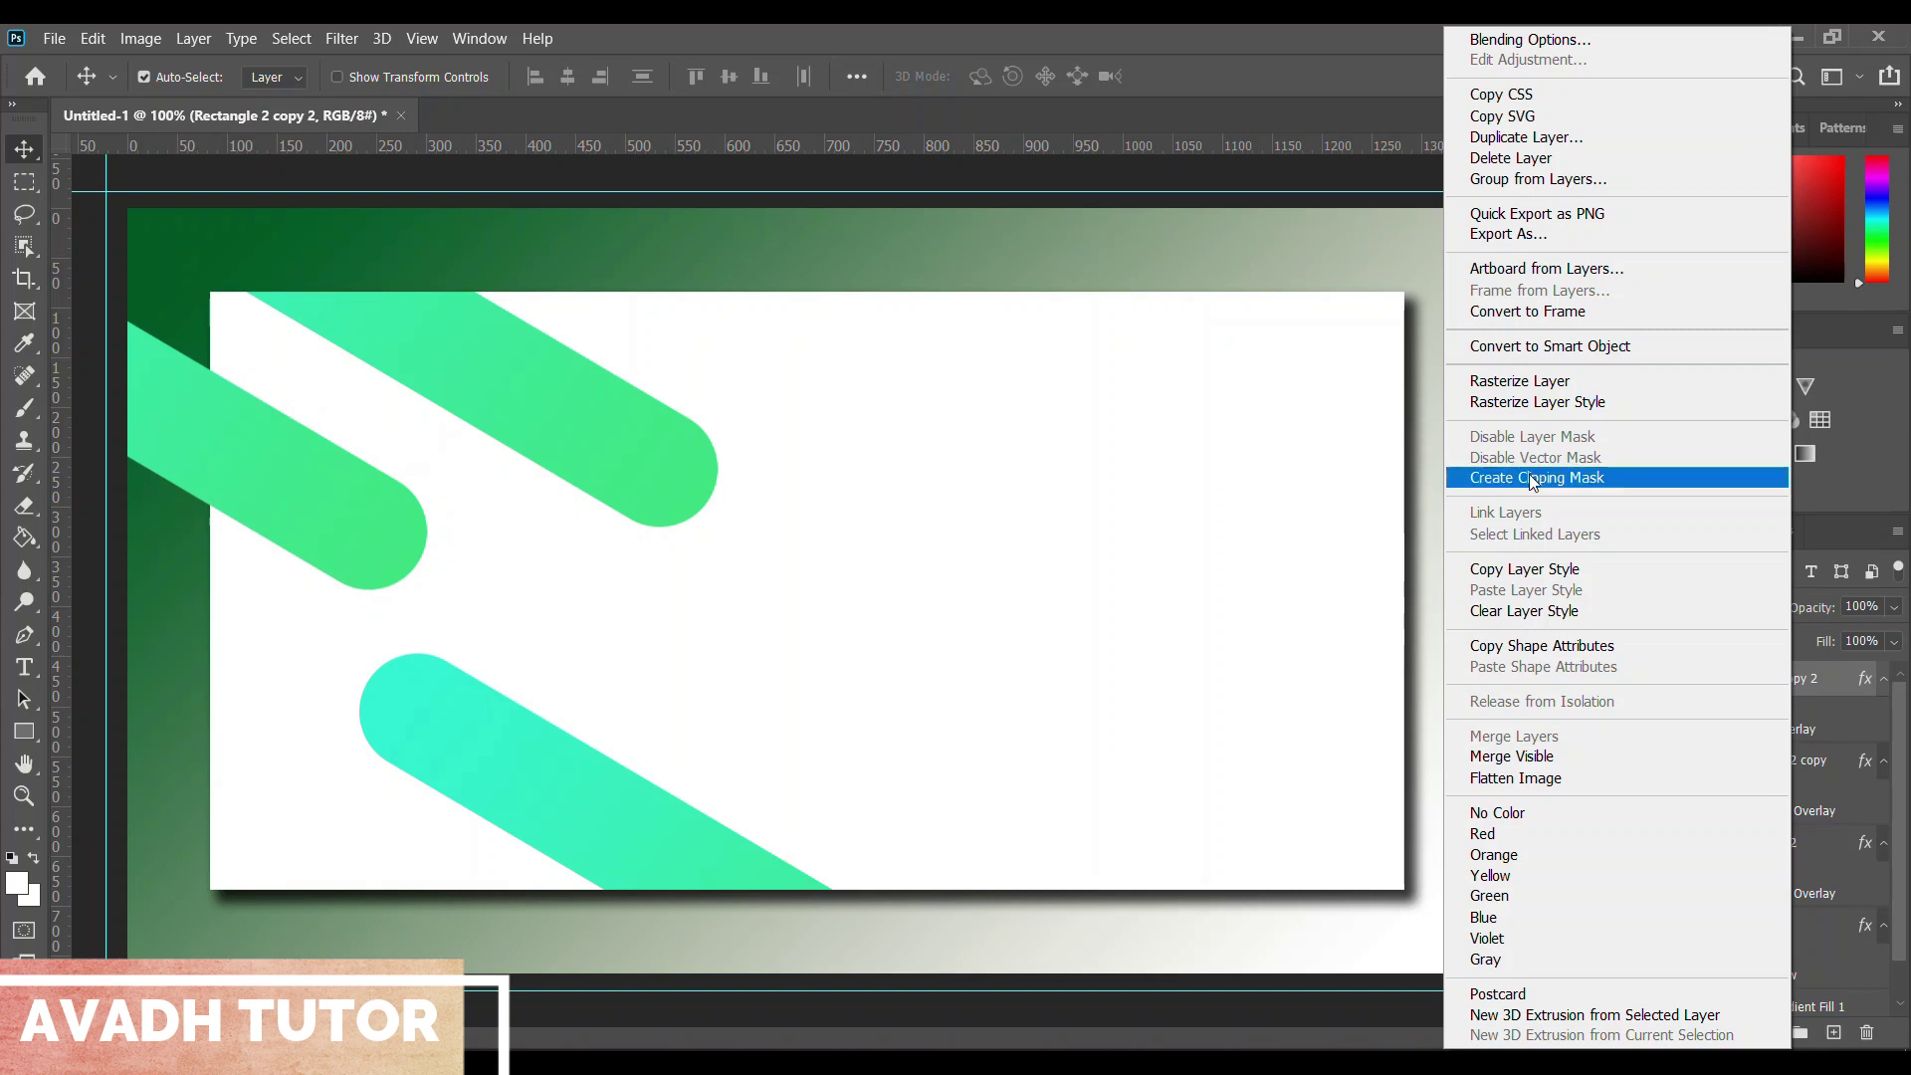
{"action": "left_click", "coordinate": [1533, 478]}
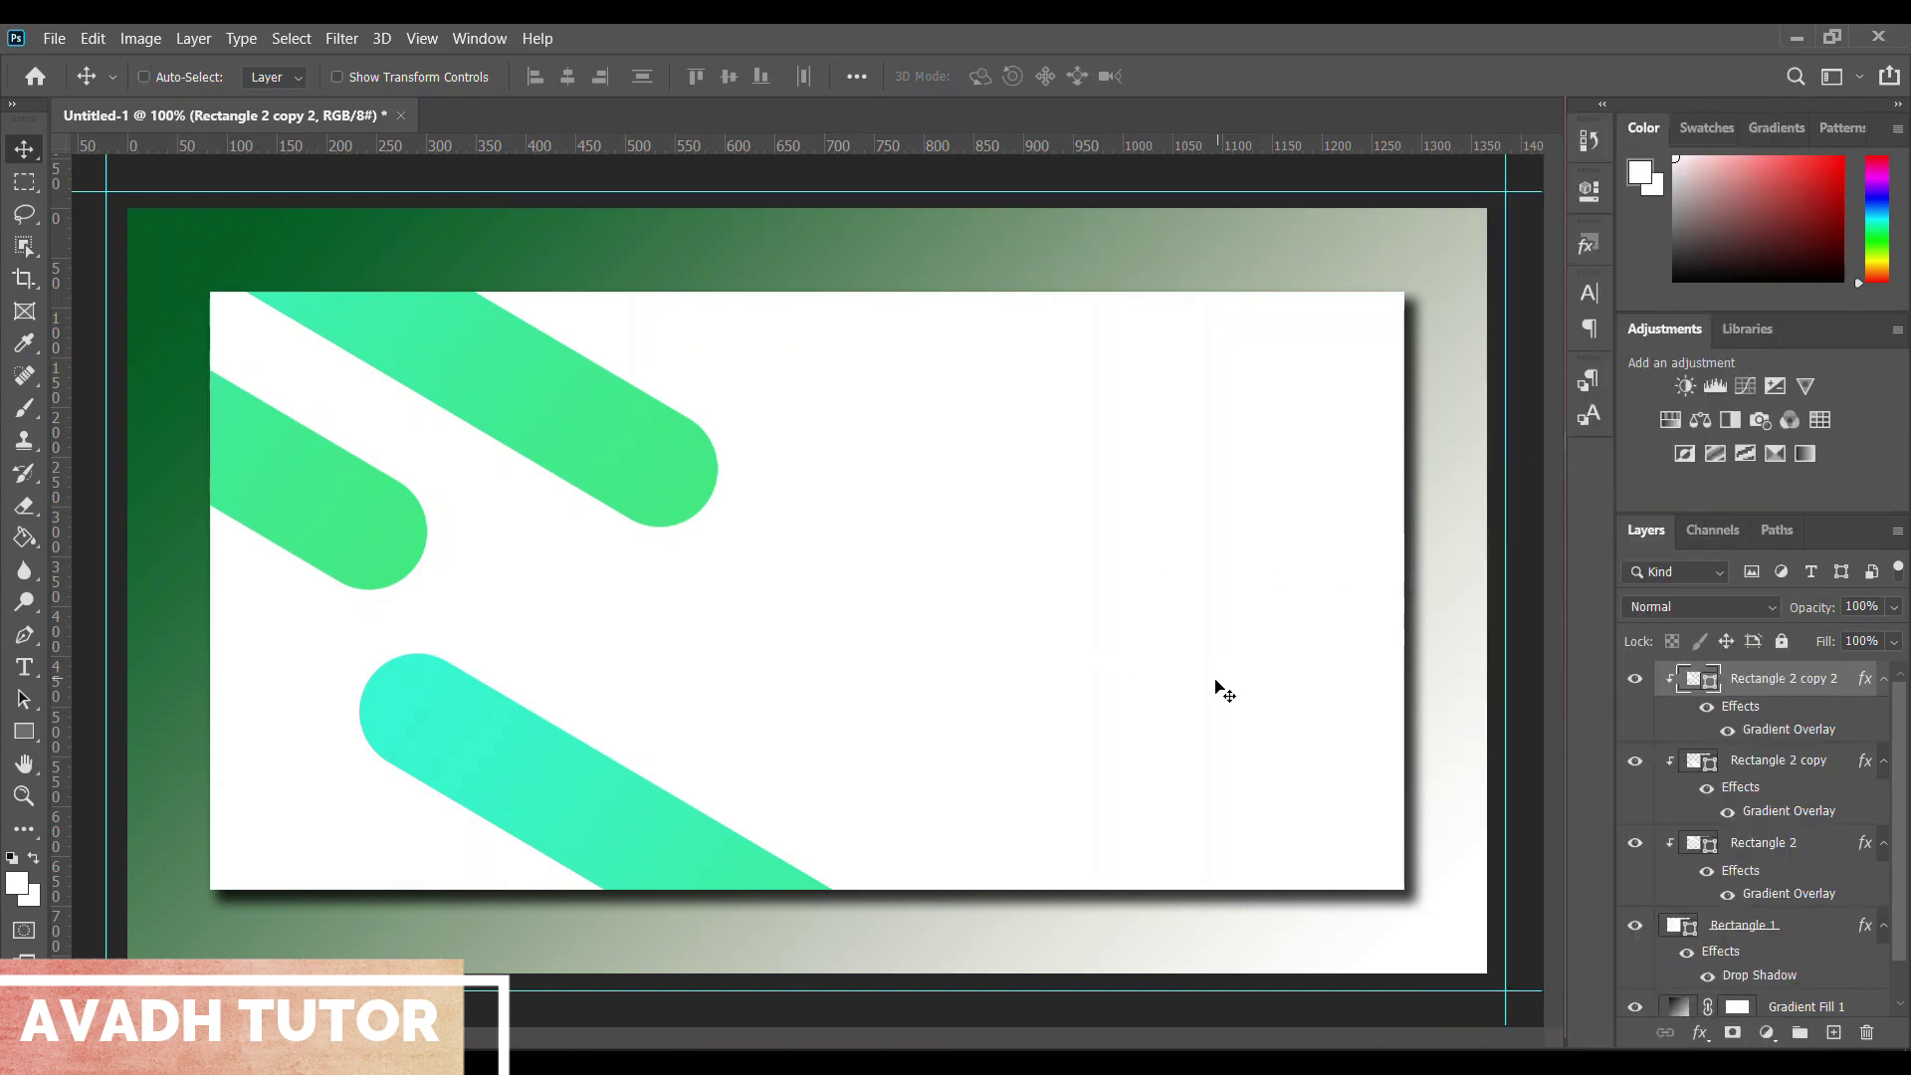
{"action": "key", "text": "ctrl+t"}
Shift the left pill slightly down-right and the bottom pill slightly left
{"action": "left_click_drag", "start_coordinate": [337, 479], "coordinate": [374, 492]}
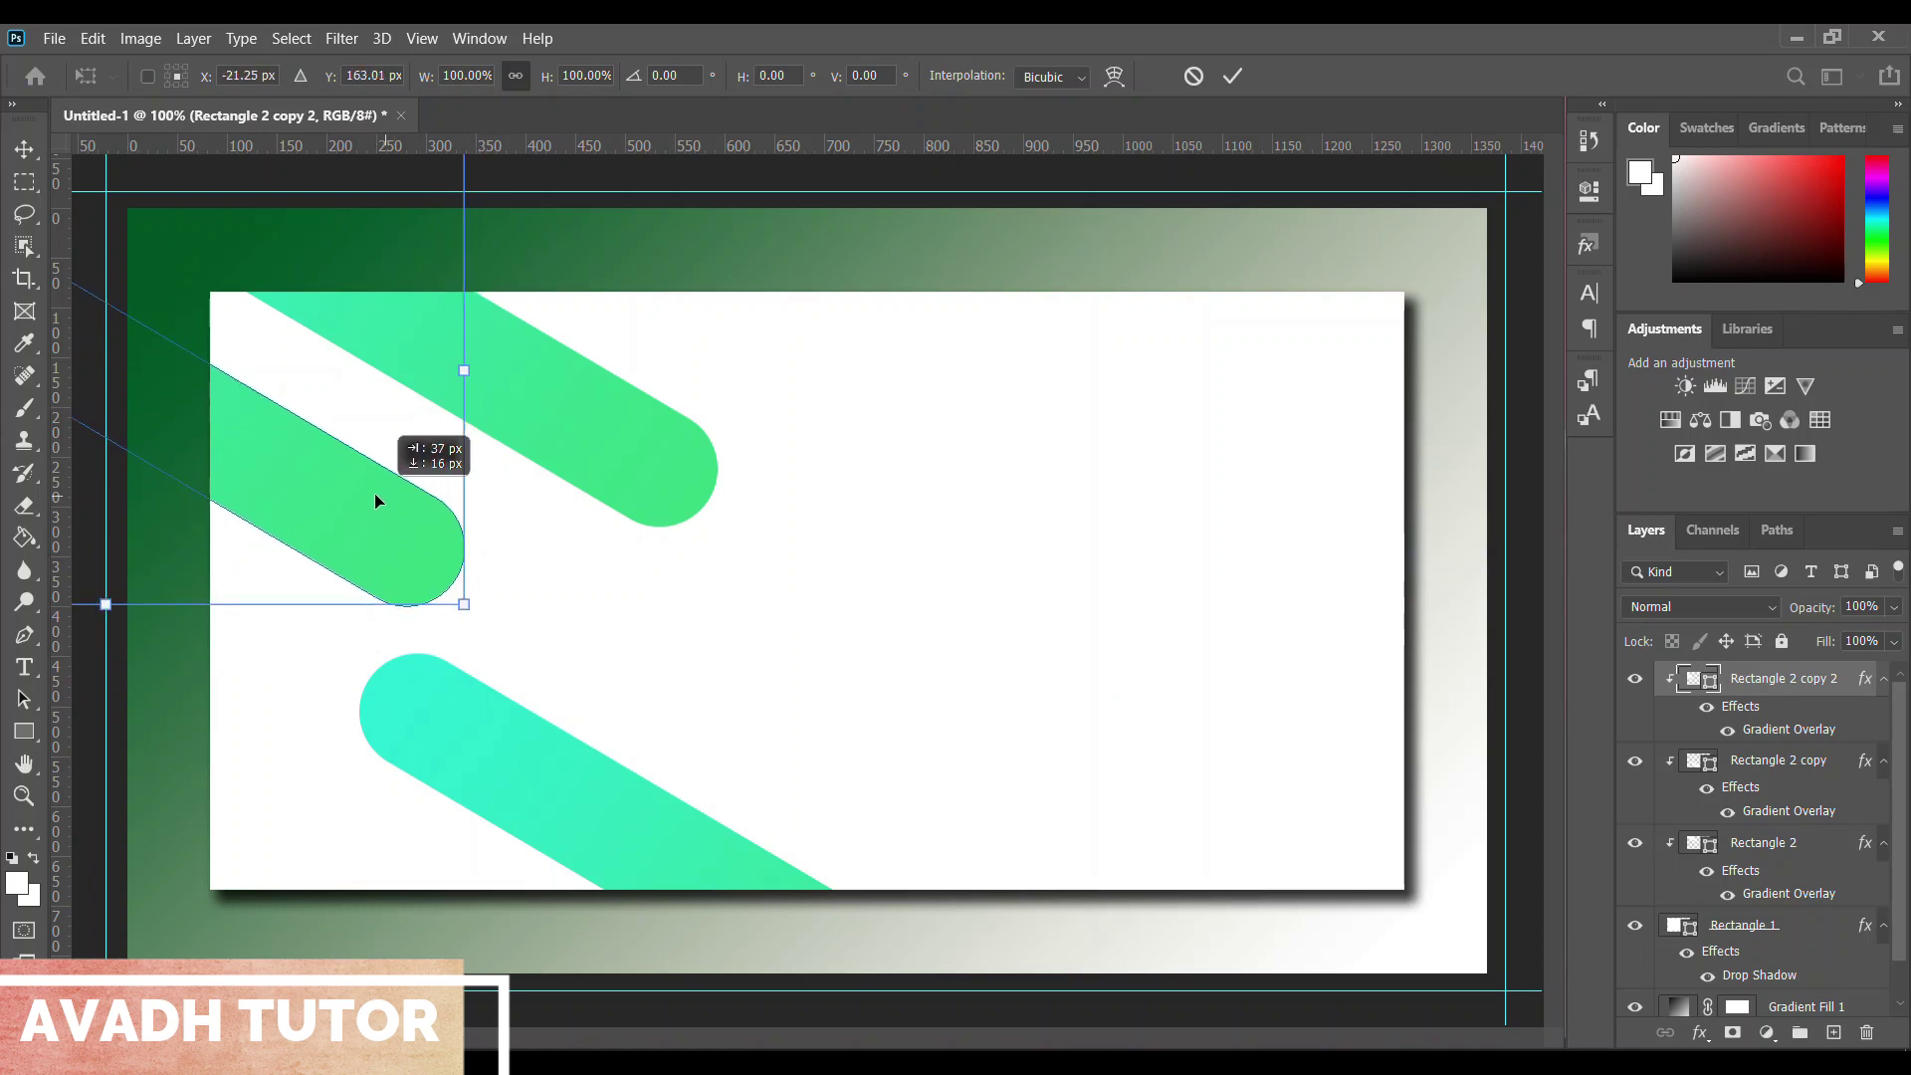
{"action": "type", "text": "-21"}
{"action": "key", "text": "Return"}
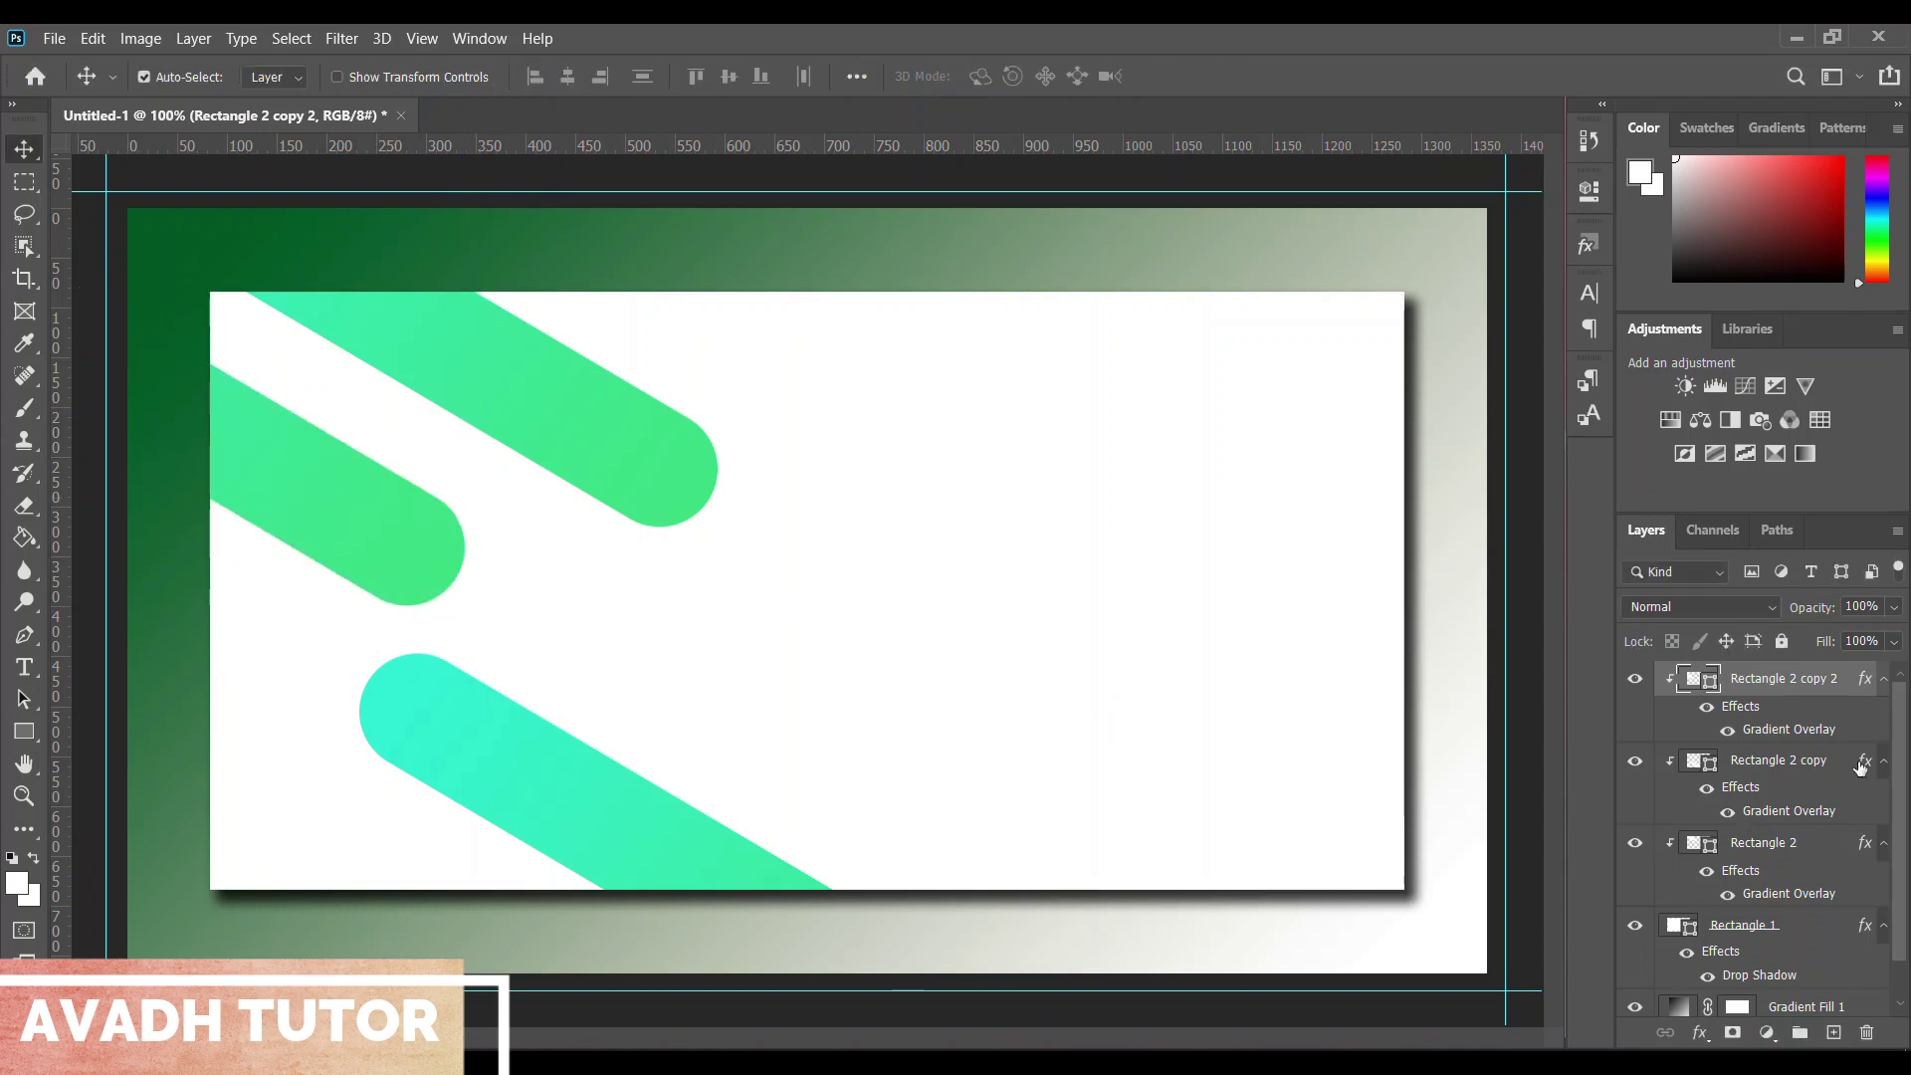
{"action": "left_click", "coordinate": [1814, 764]}
{"action": "mouse_move", "coordinate": [614, 863]}
{"action": "left_mouse_down"}
{"action": "mouse_move", "coordinate": [421, 815]}
{"action": "mouse_move", "coordinate": [463, 862]}
{"action": "mouse_move", "coordinate": [504, 869]}
{"action": "left_mouse_up"}
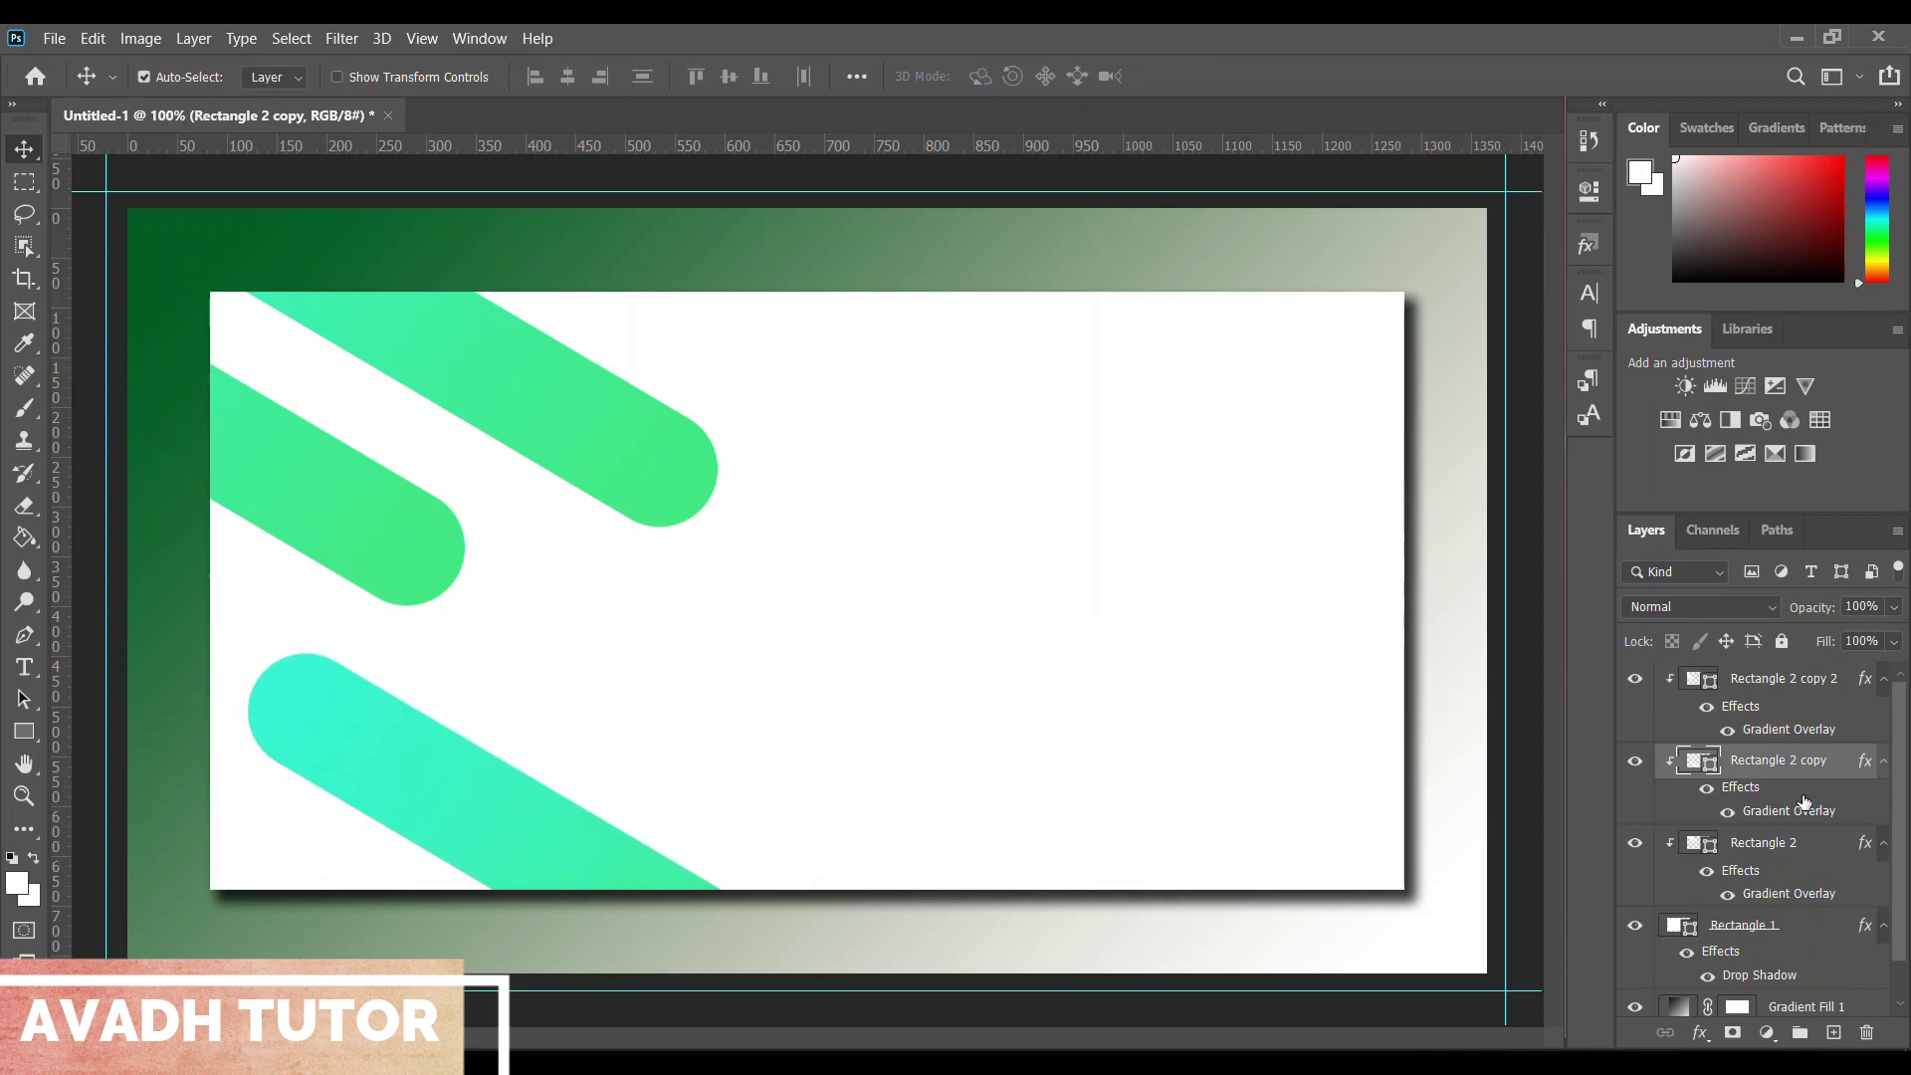
{"action": "left_click", "coordinate": [1808, 692]}
{"action": "mouse_move", "coordinate": [348, 526]}
{"action": "left_mouse_down"}
{"action": "mouse_move", "coordinate": [452, 591]}
{"action": "mouse_move", "coordinate": [417, 583]}
{"action": "left_mouse_up"}
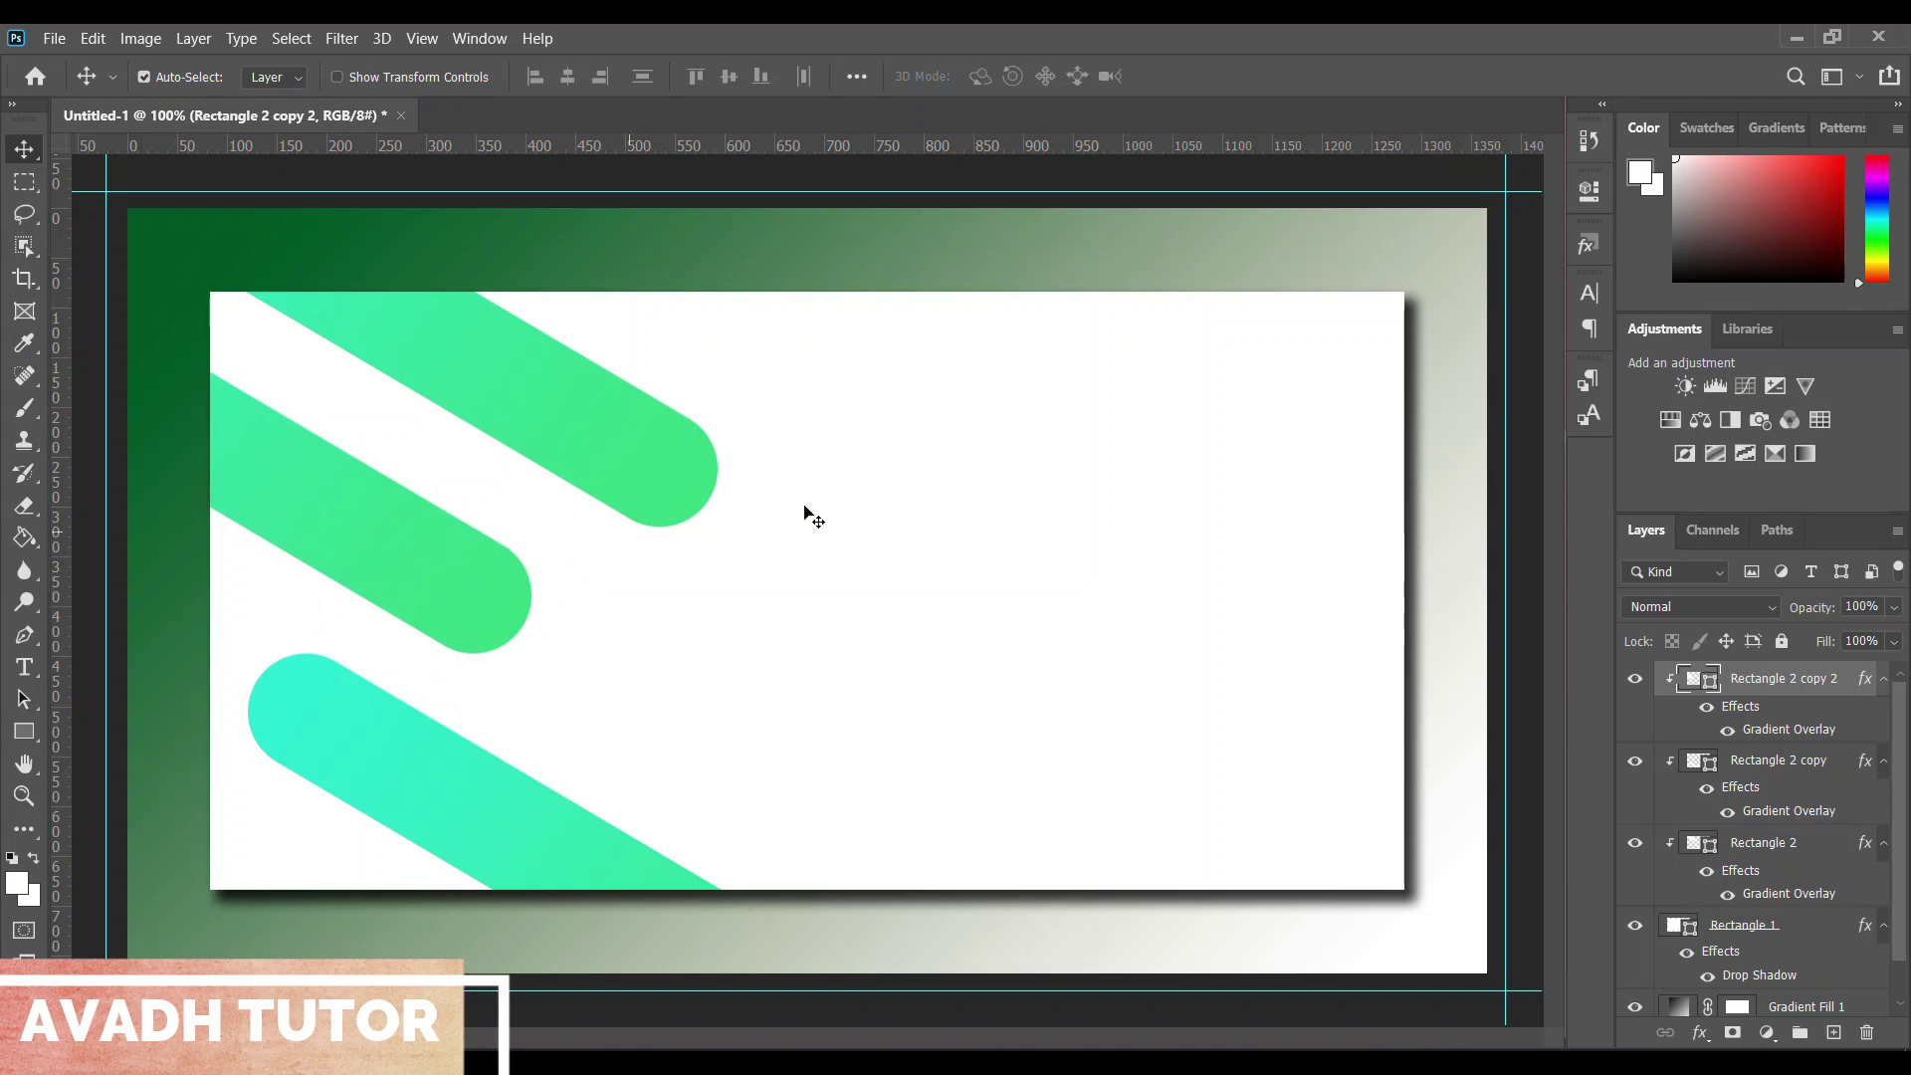
Pull the top green bar back to the left and raise the cyan bottom bar slightly
{"action": "left_click", "coordinate": [1782, 844]}
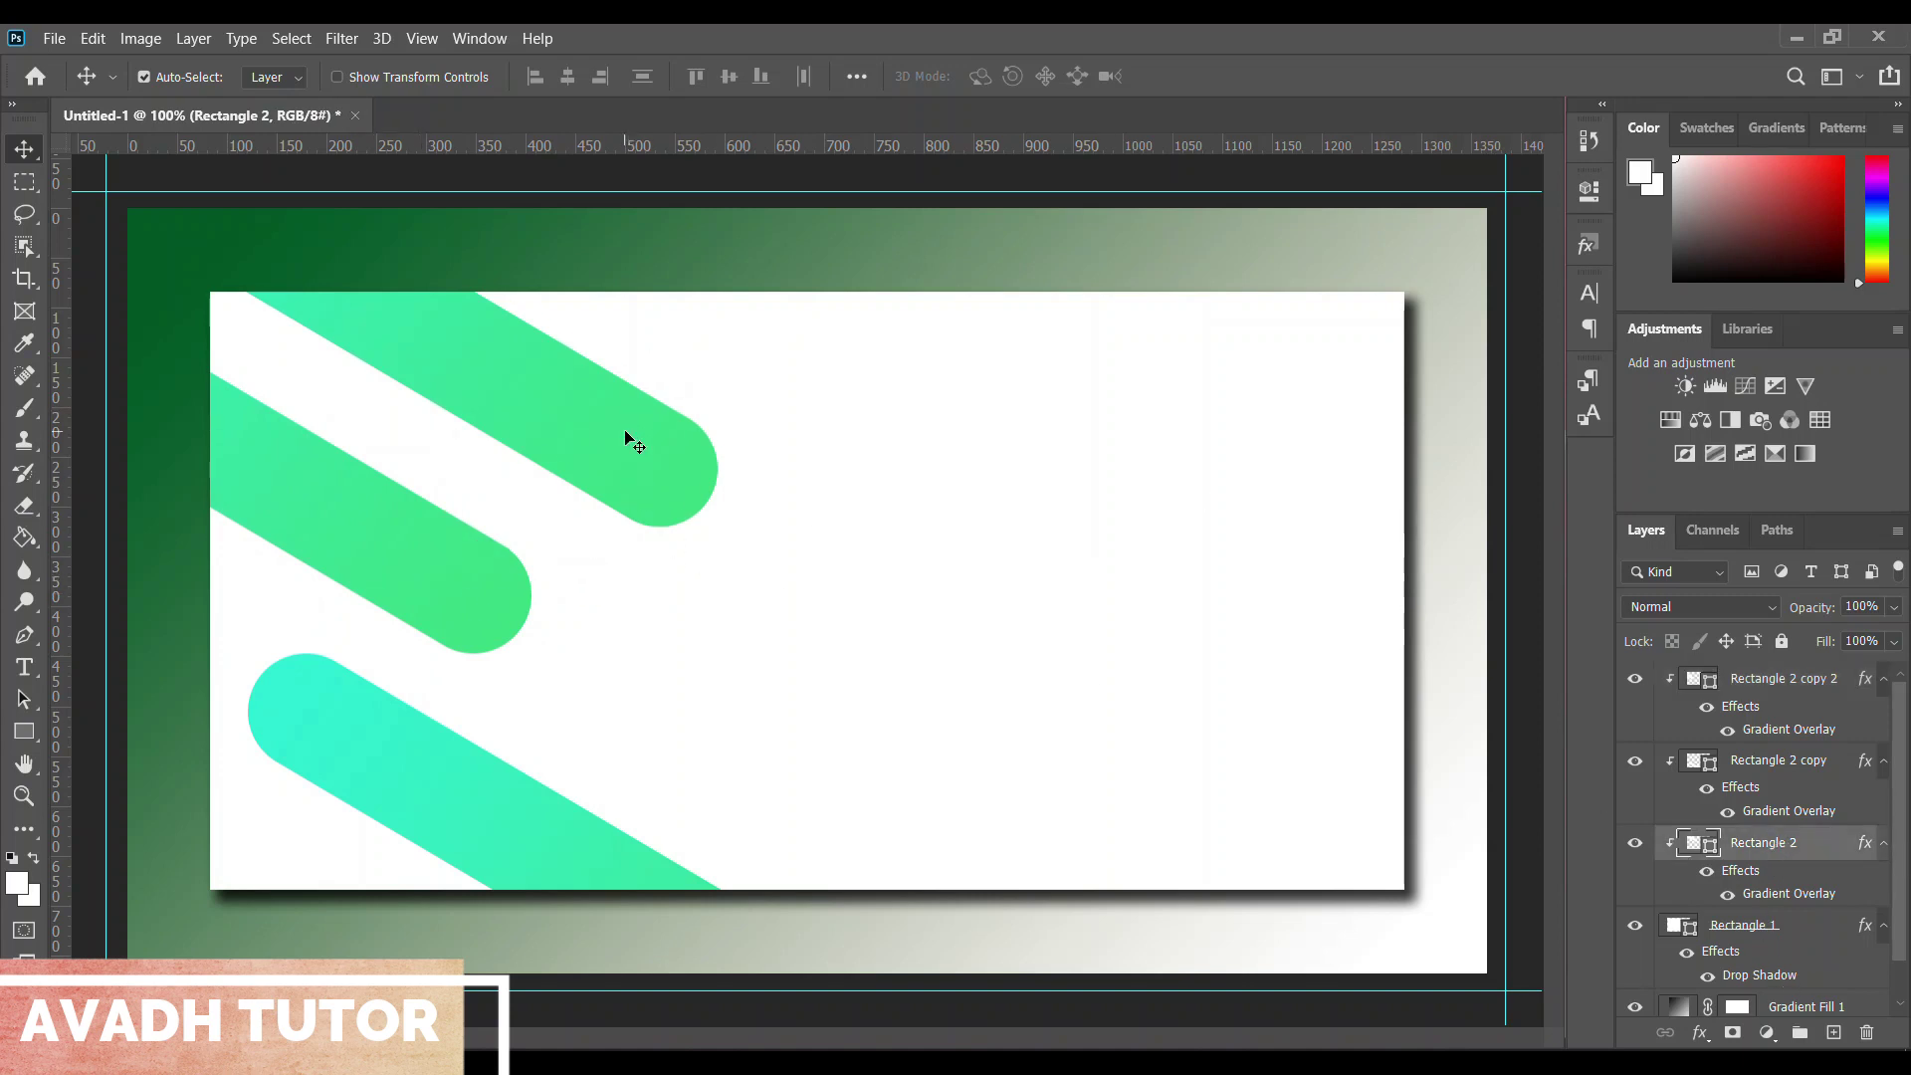
{"action": "left_click_drag", "start_coordinate": [627, 438], "coordinate": [725, 506]}
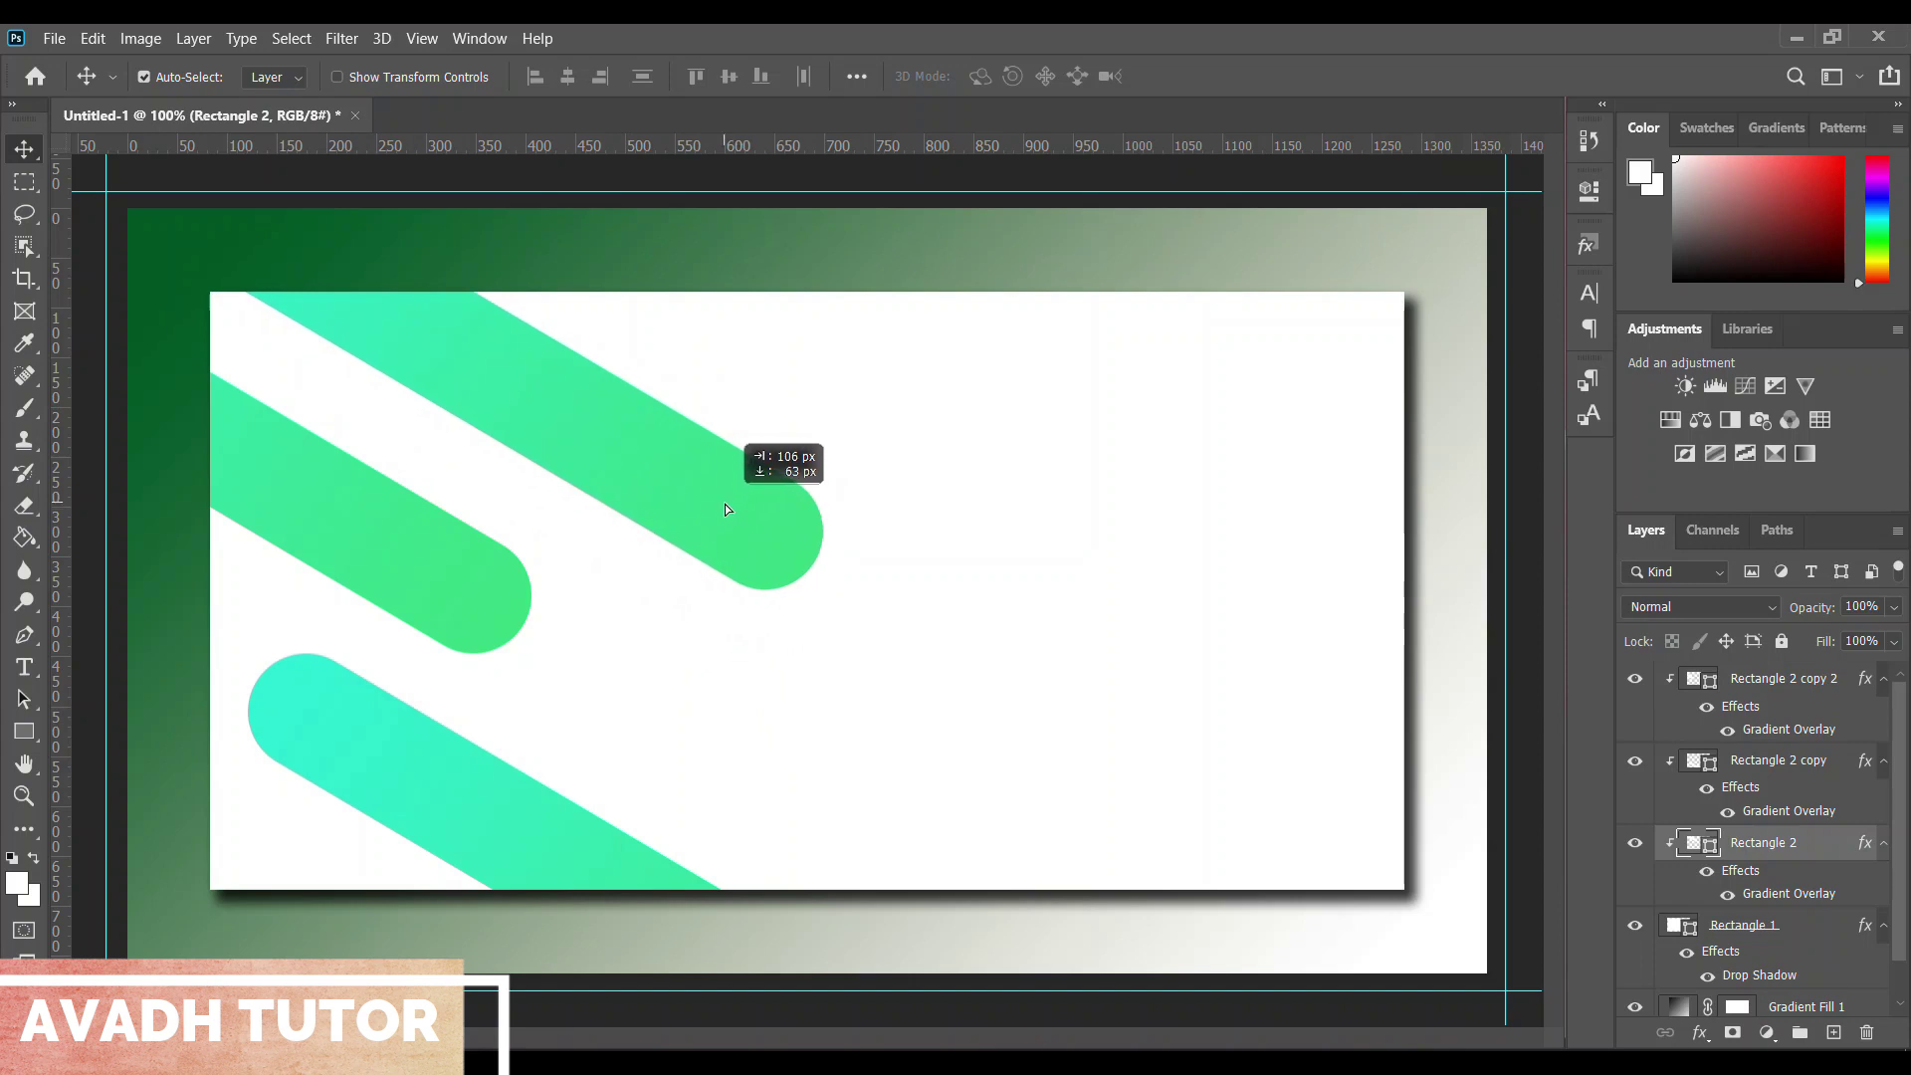
{"action": "mouse_move", "coordinate": [725, 510]}
{"action": "left_mouse_down"}
{"action": "mouse_move", "coordinate": [670, 414]}
{"action": "mouse_move", "coordinate": [624, 402]}
{"action": "mouse_move", "coordinate": [687, 515]}
{"action": "mouse_move", "coordinate": [585, 444]}
{"action": "mouse_move", "coordinate": [439, 396]}
{"action": "mouse_move", "coordinate": [481, 411]}
{"action": "left_mouse_up"}
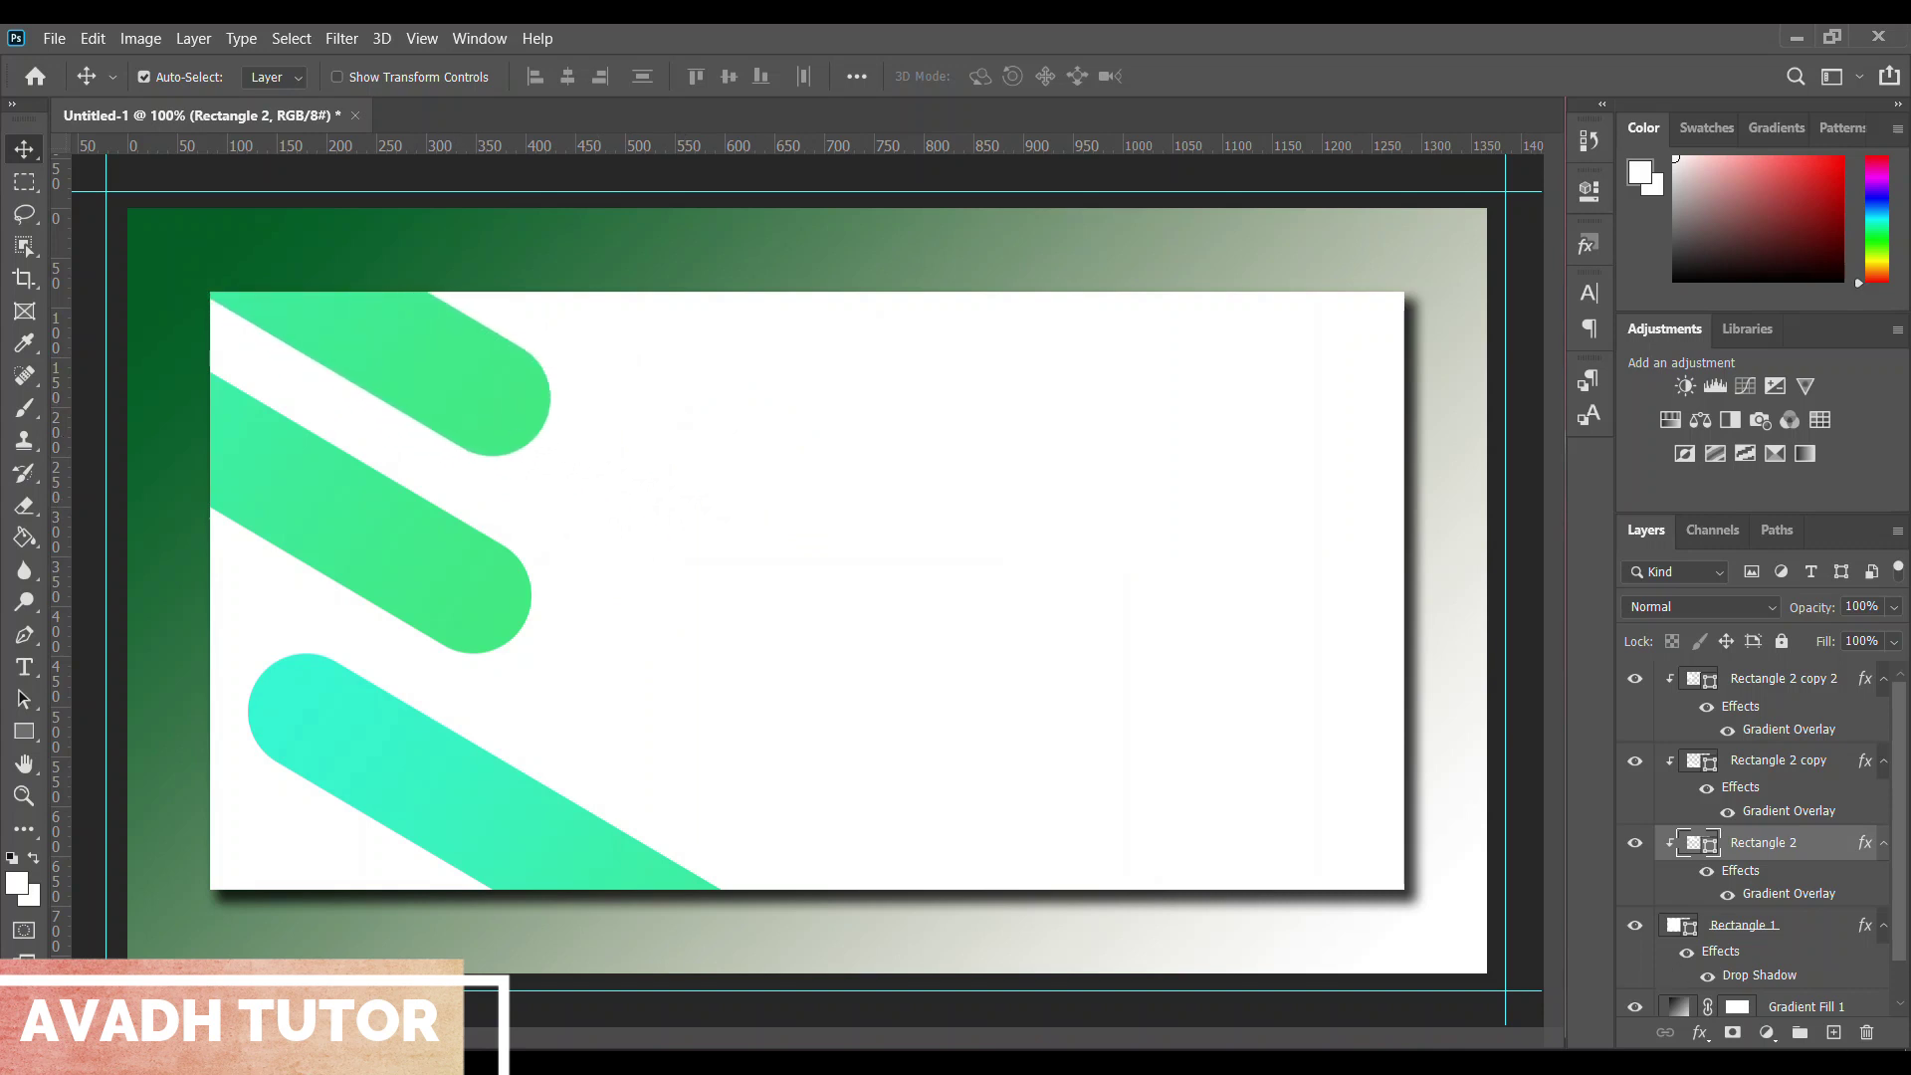
{"action": "left_click", "coordinate": [1782, 677]}
{"action": "left_click_drag", "start_coordinate": [472, 828], "coordinate": [473, 817]}
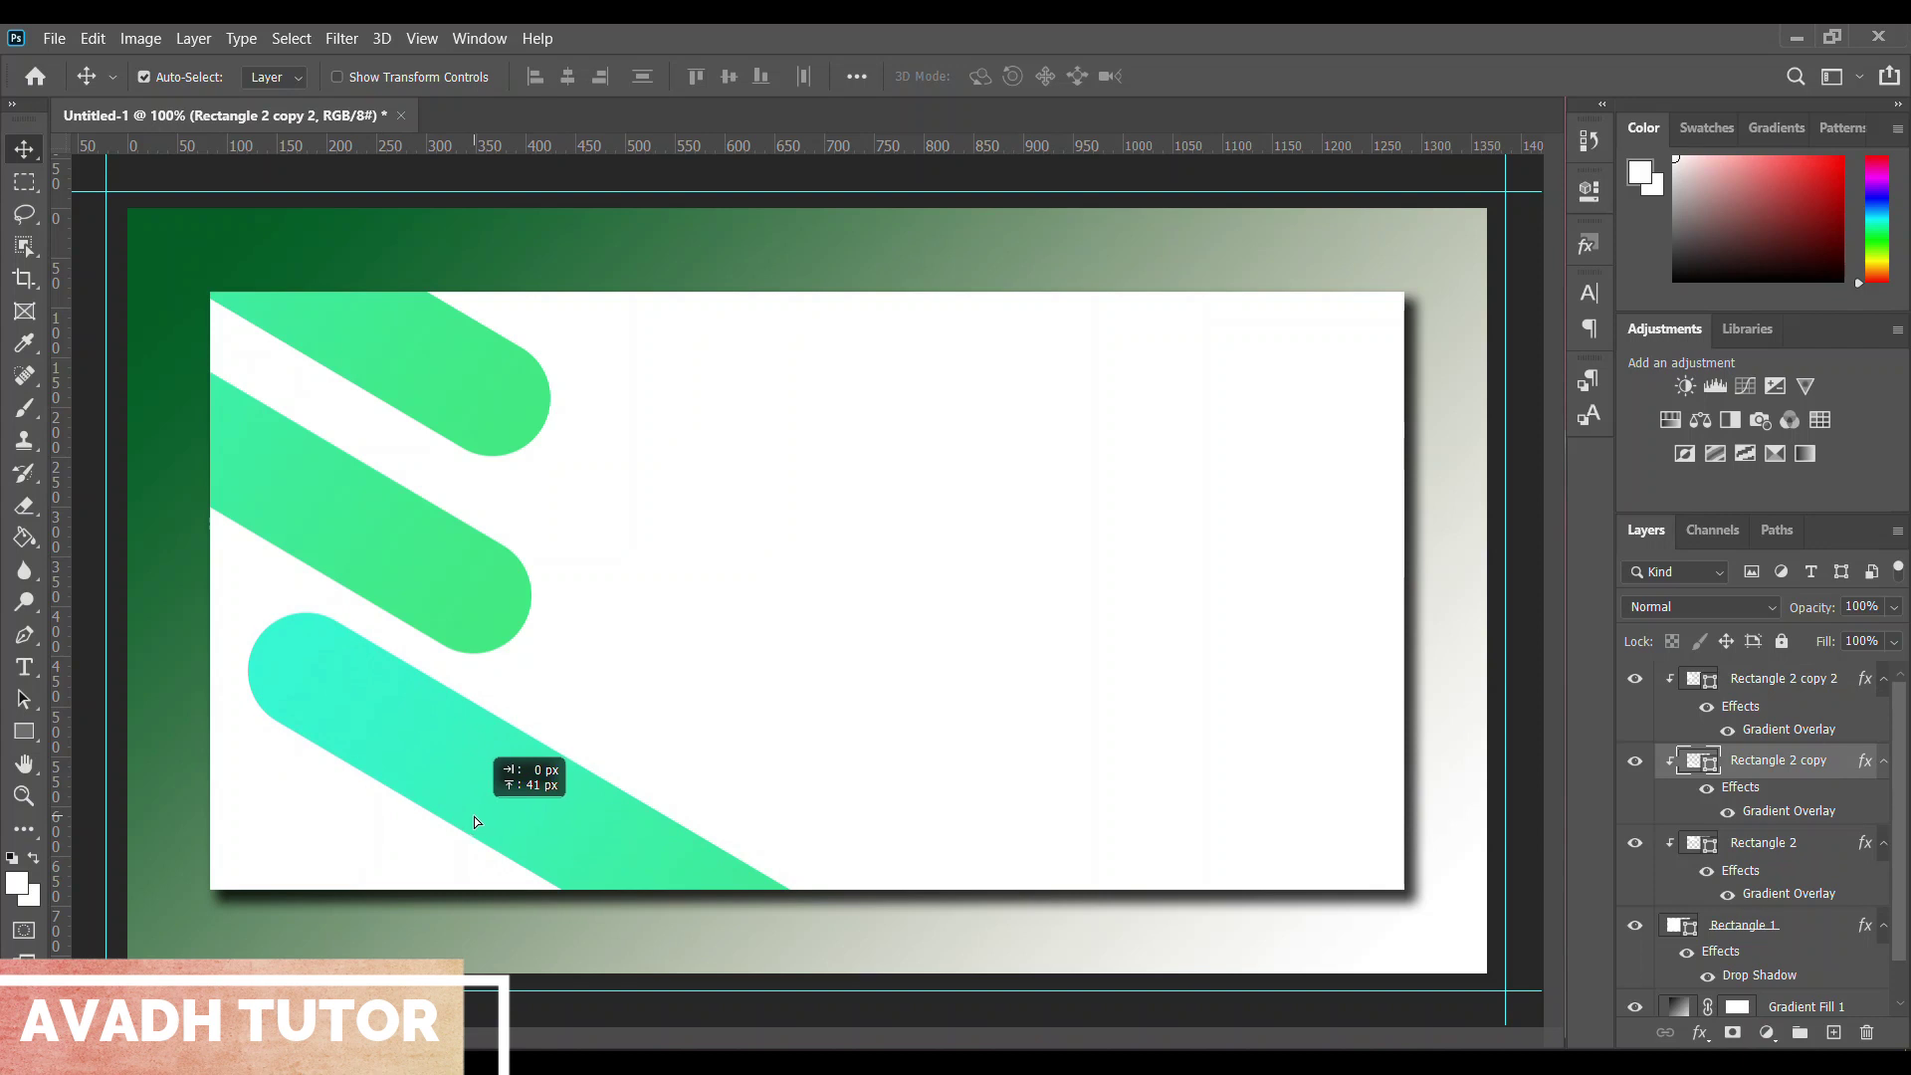
{"action": "left_click_drag", "start_coordinate": [474, 816], "coordinate": [478, 810]}
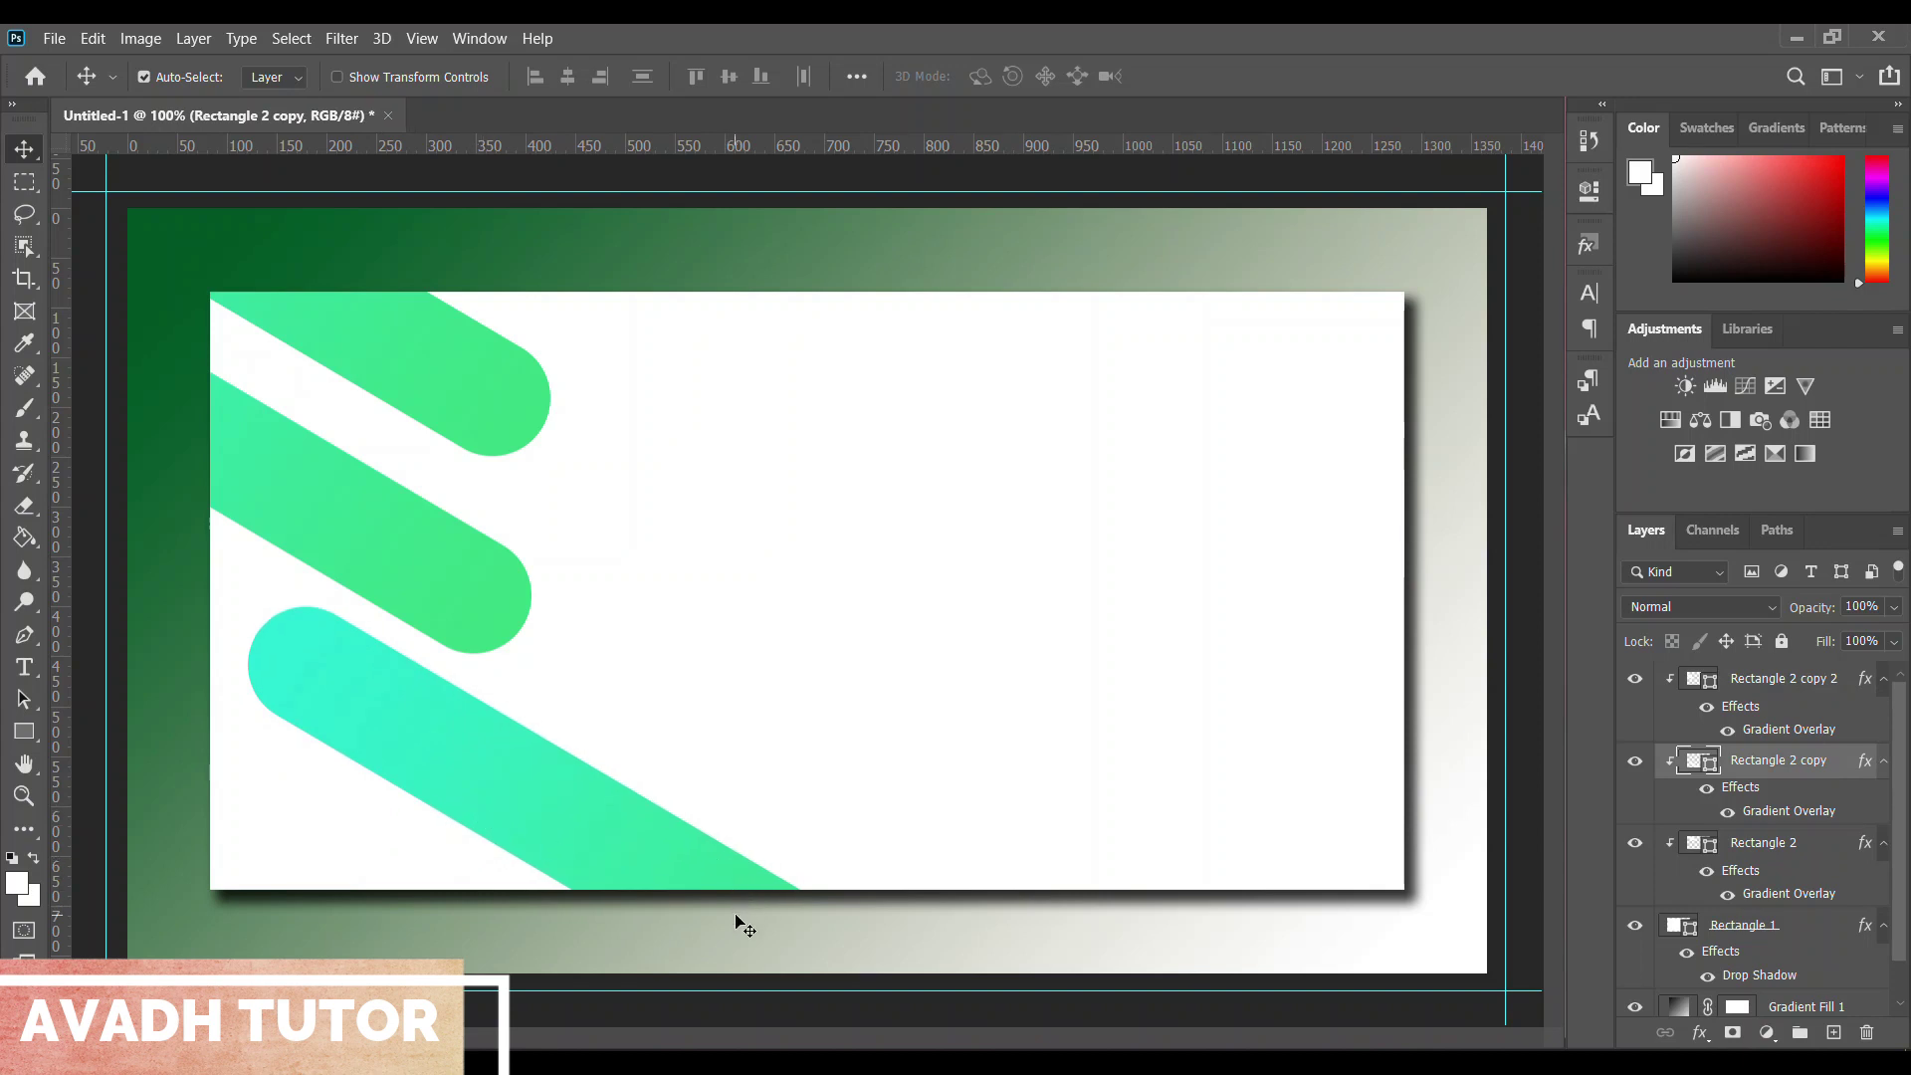
Alt-drag a copy of the cyan bar, move it 128 px left into the bottom-left corner, and clip it to the card
{"action": "left_click_drag", "start_coordinate": [736, 886], "coordinate": [743, 931]}
{"action": "key", "text": "ctrl+t"}
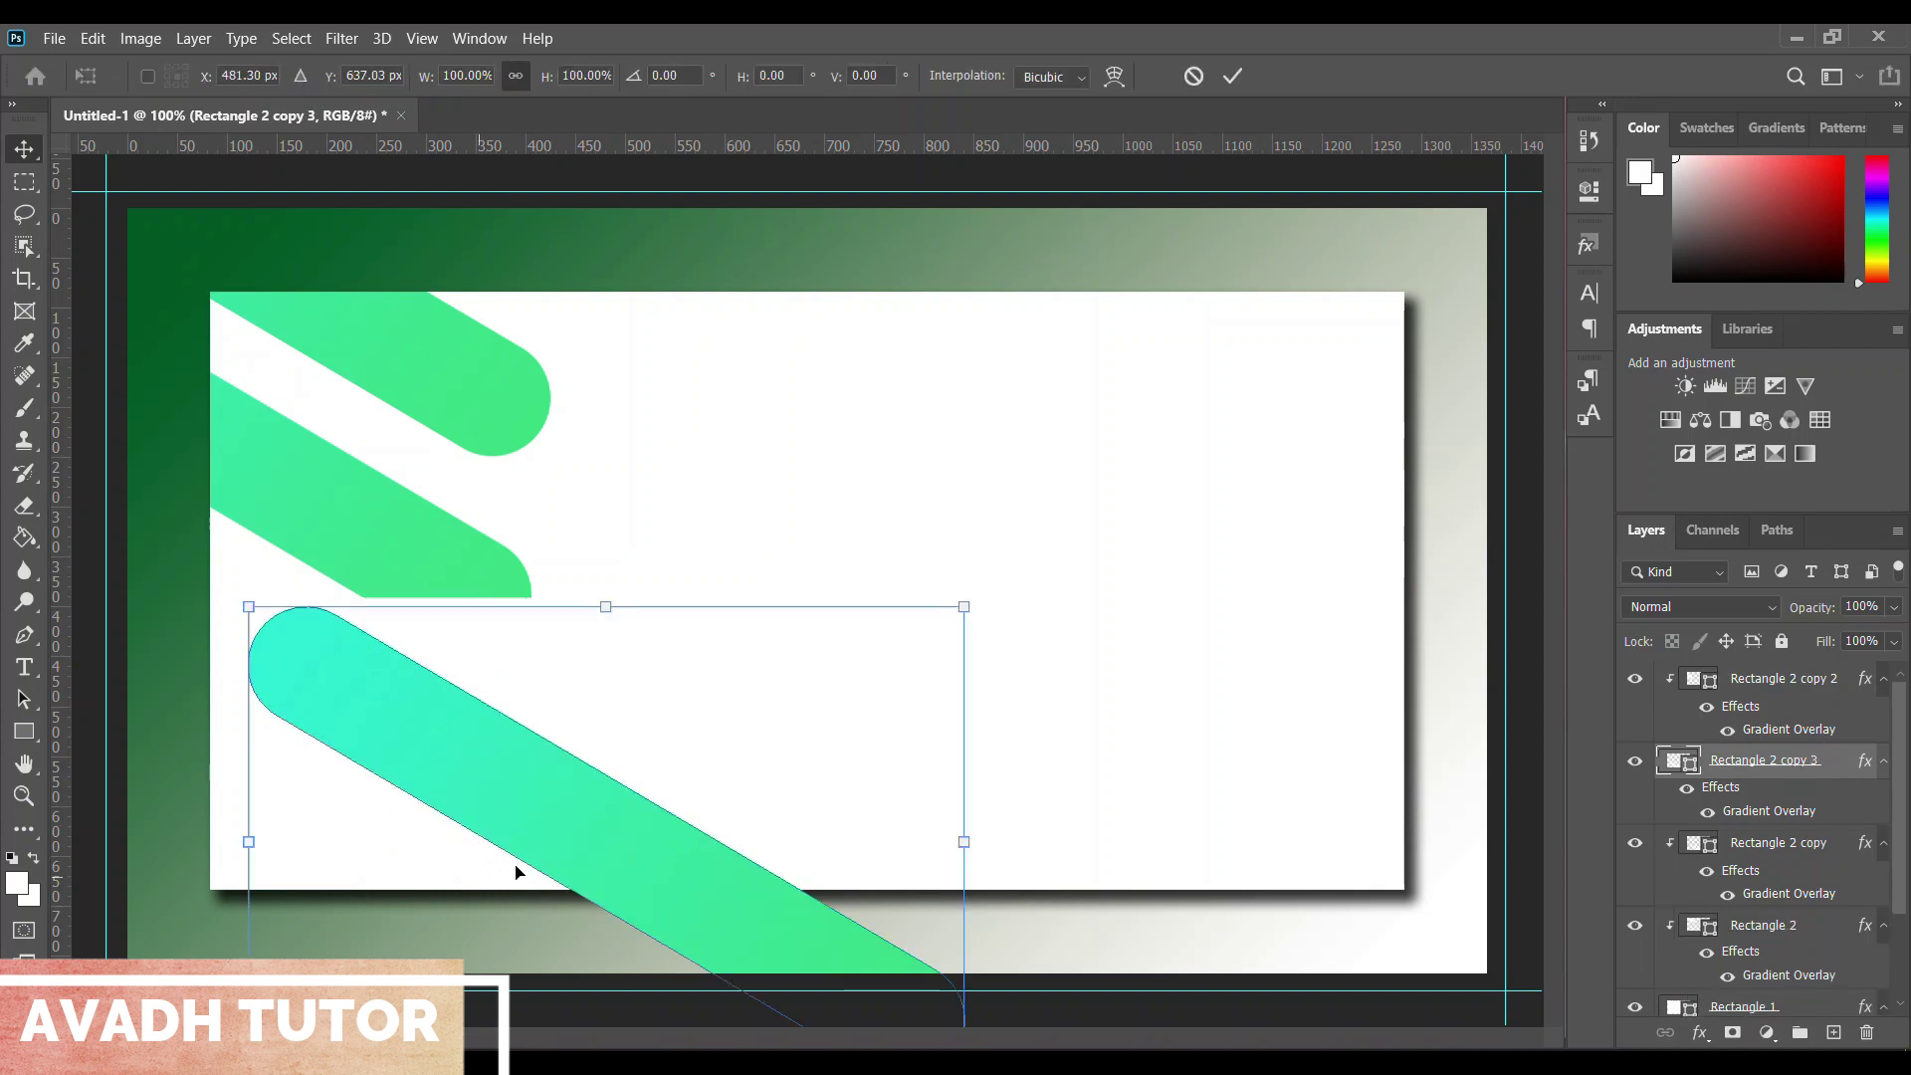
{"action": "left_click_drag", "start_coordinate": [516, 870], "coordinate": [204, 734]}
{"action": "left_click_drag", "start_coordinate": [360, 820], "coordinate": [230, 820]}
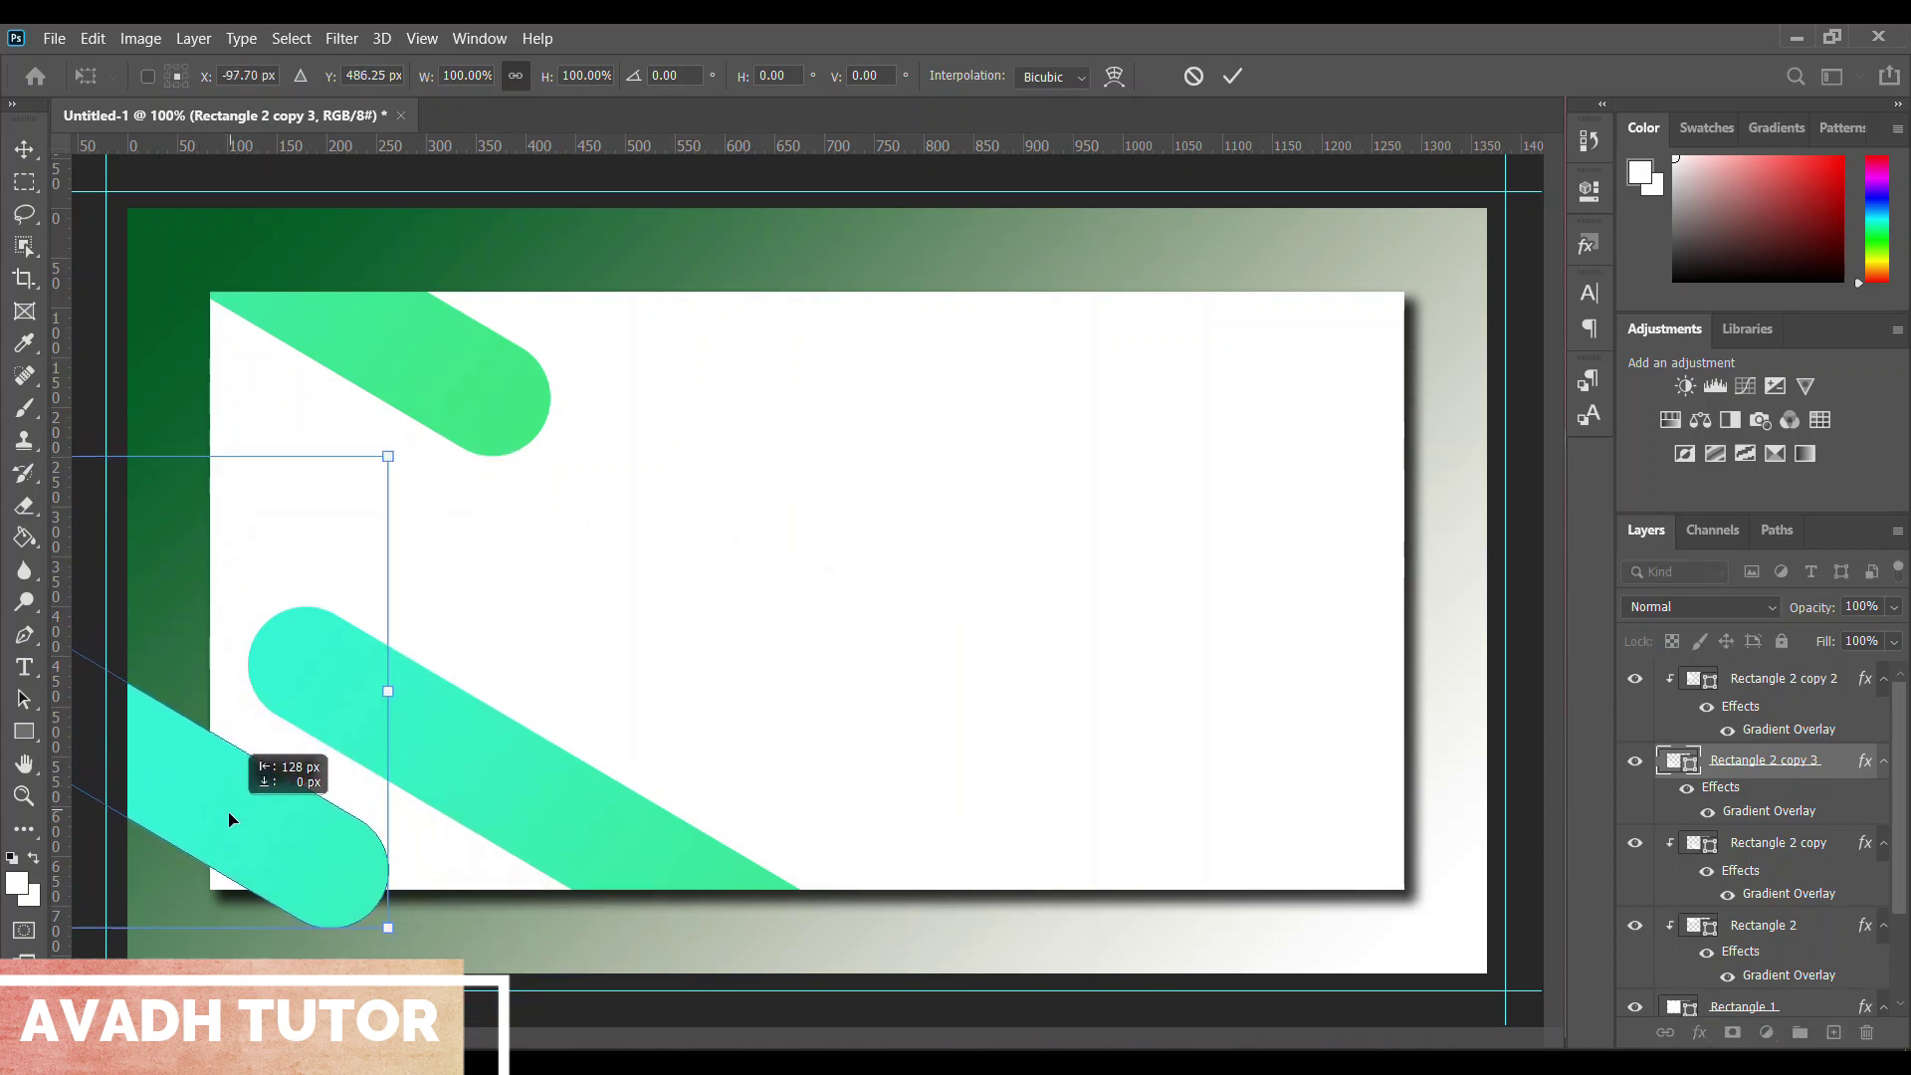
{"action": "key", "text": "Return"}
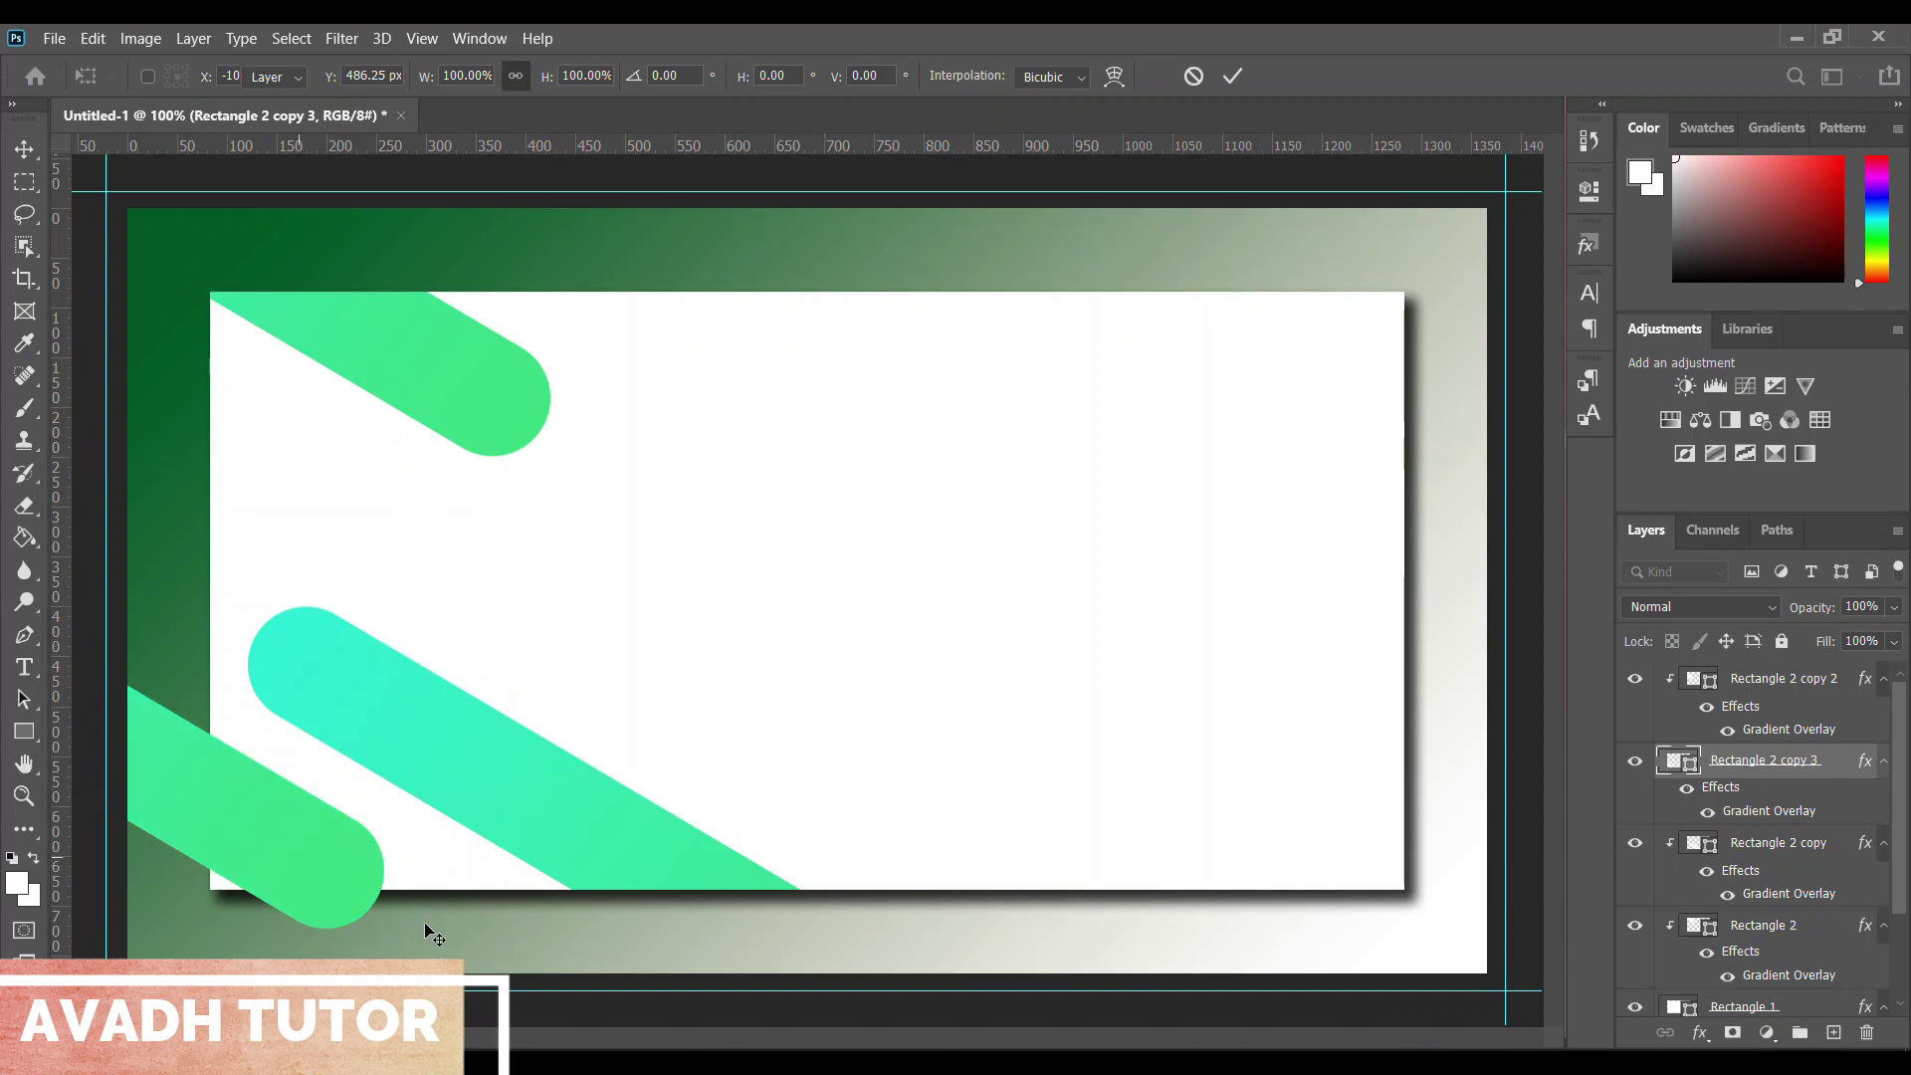
{"action": "right_click", "coordinate": [1800, 782]}
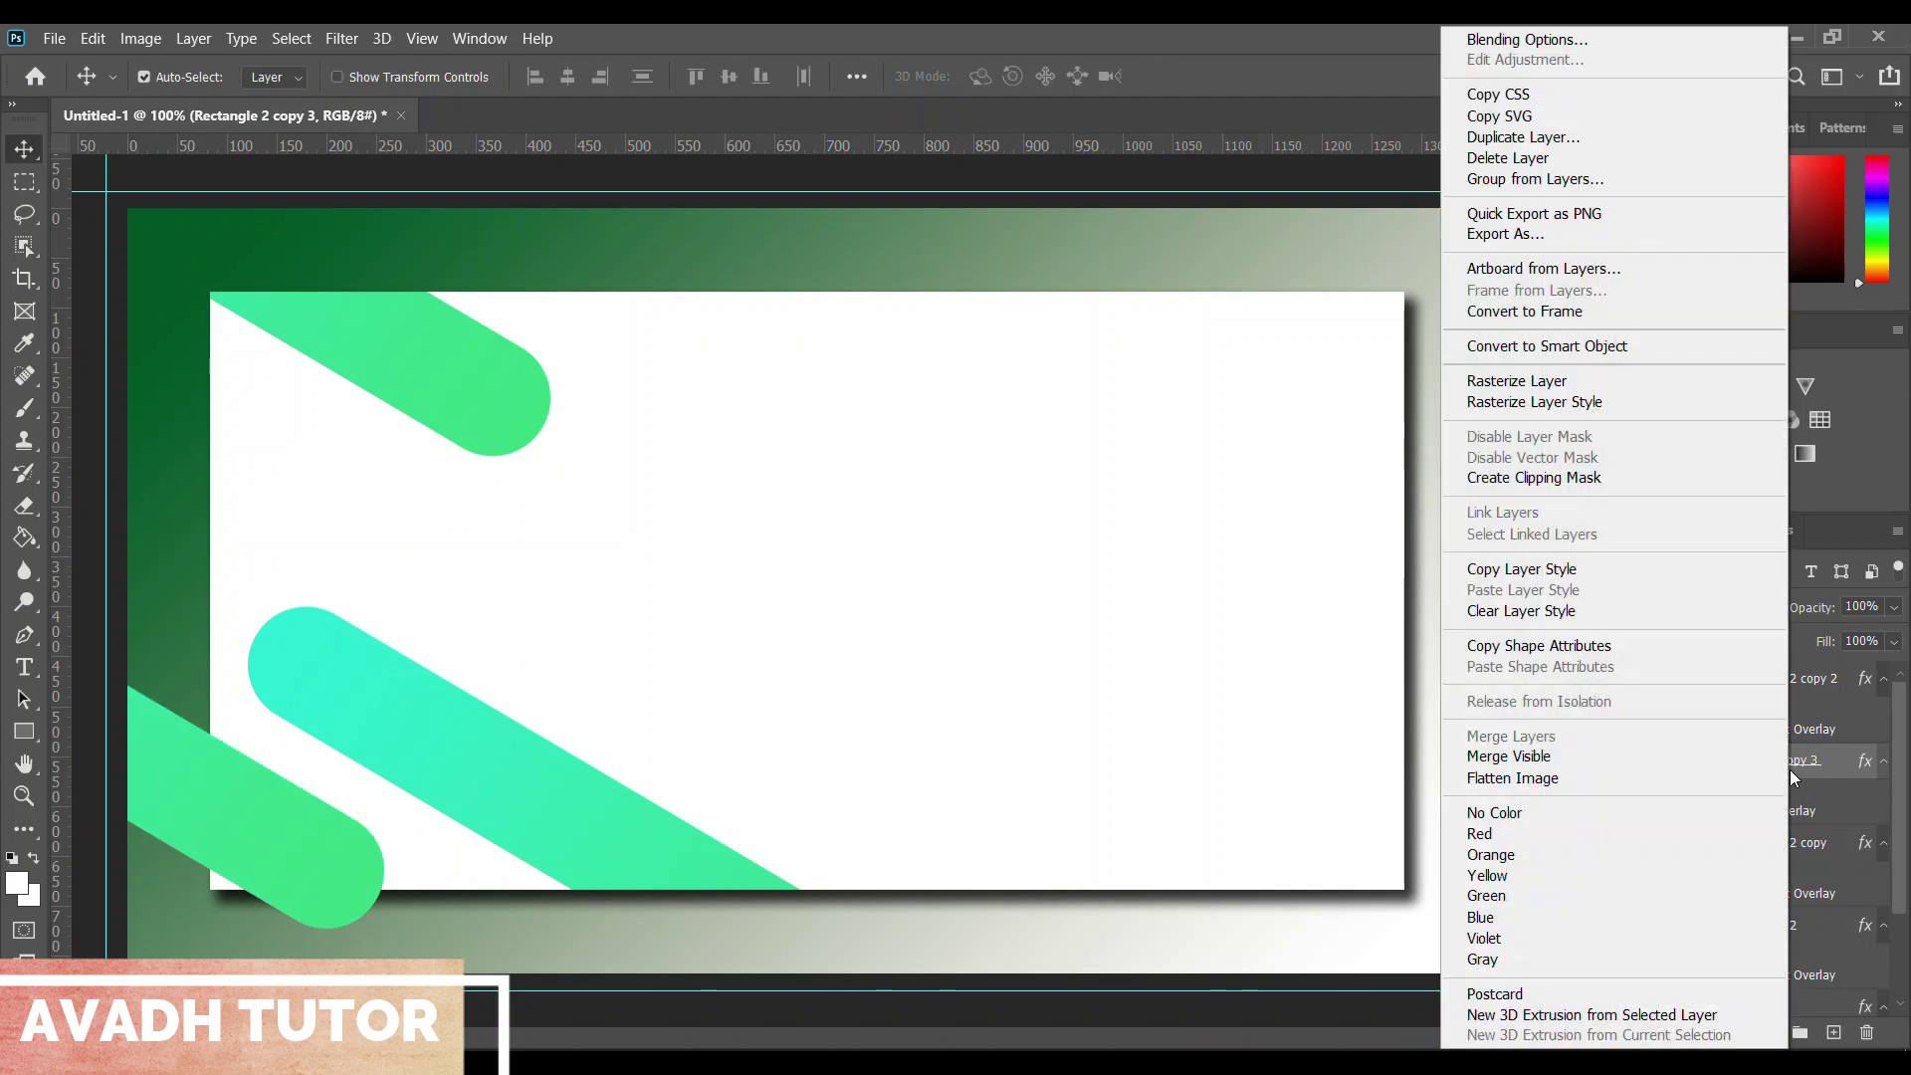
{"action": "left_click", "coordinate": [1545, 479]}
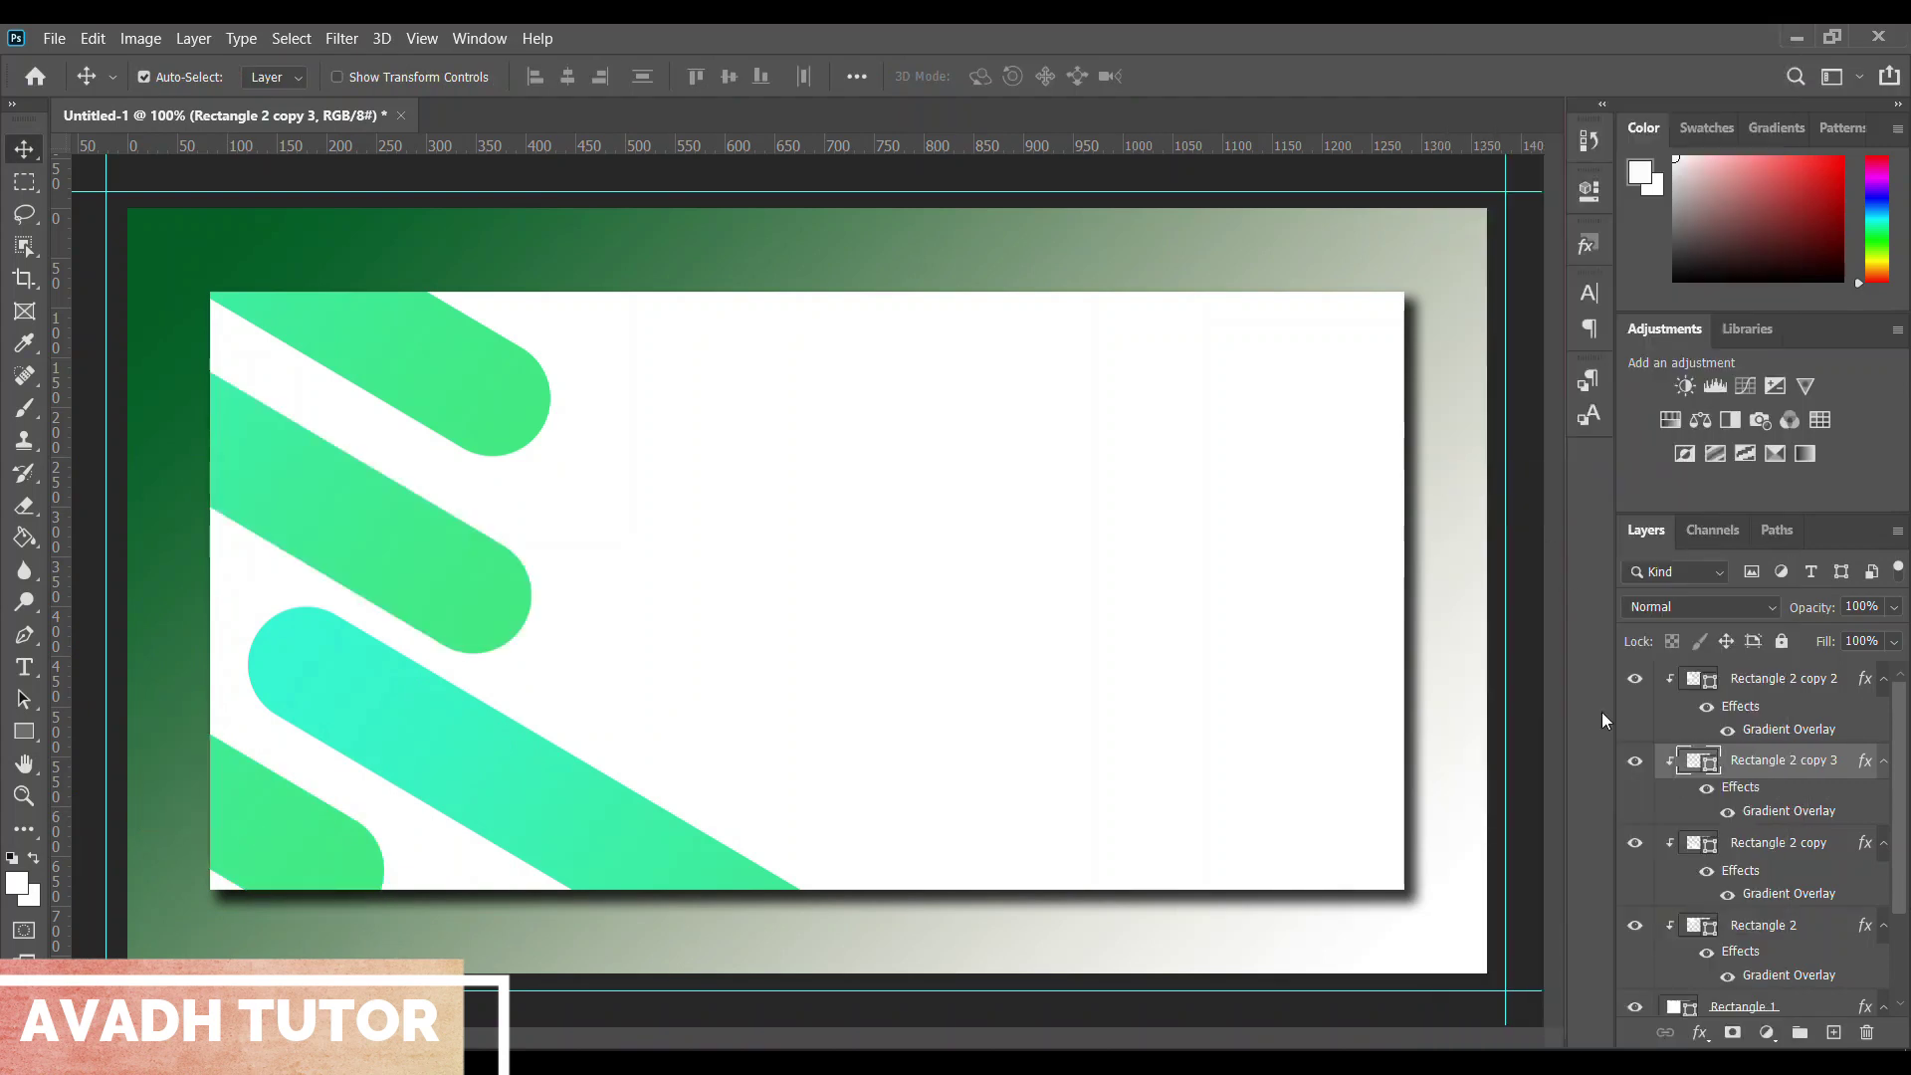
Undo the last two changes and readjust the bottom-left bar's position
{"action": "key", "text": "ctrl+z"}
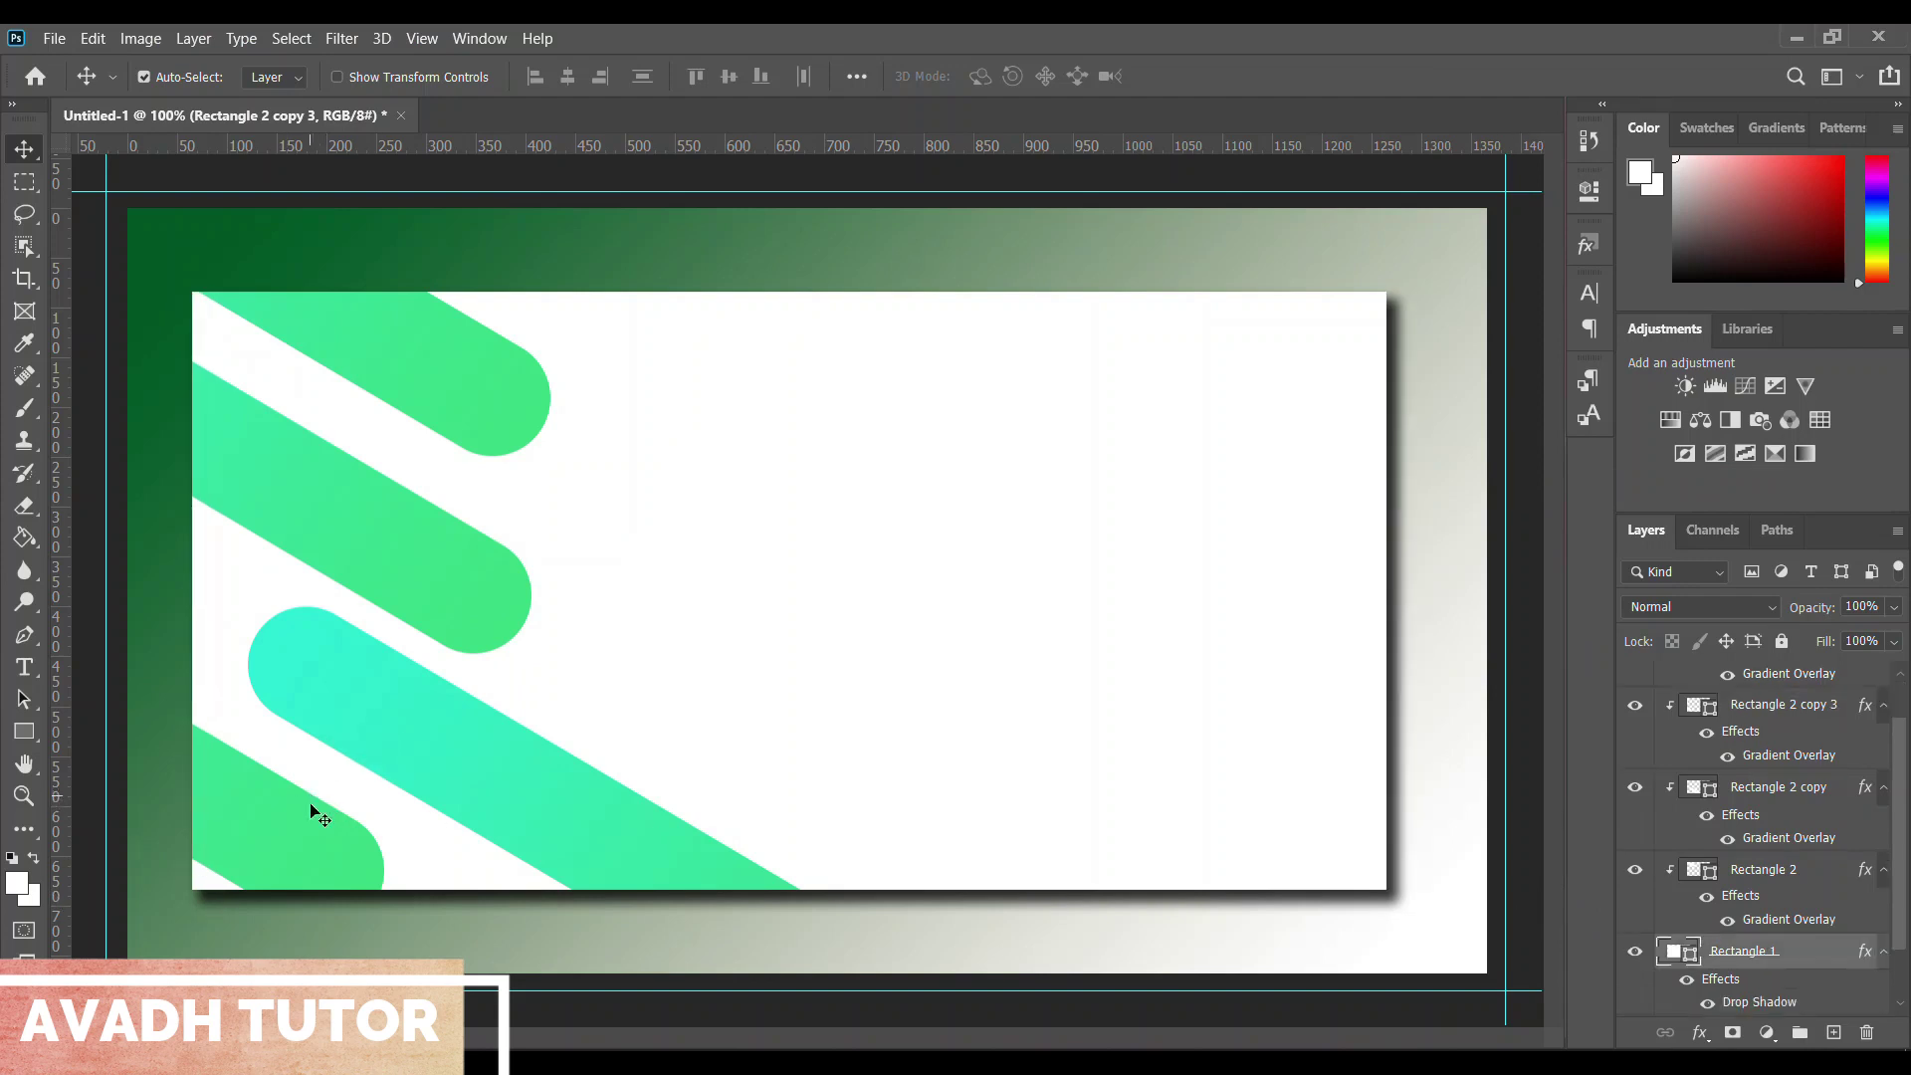
{"action": "key", "text": "ctrl+z"}
{"action": "key", "text": "ctrl+z"}
{"action": "mouse_move", "coordinate": [287, 806]}
{"action": "left_mouse_down"}
{"action": "mouse_move", "coordinate": [294, 787]}
{"action": "mouse_move", "coordinate": [253, 820]}
{"action": "mouse_move", "coordinate": [402, 896]}
{"action": "mouse_move", "coordinate": [422, 880]}
{"action": "left_mouse_up"}
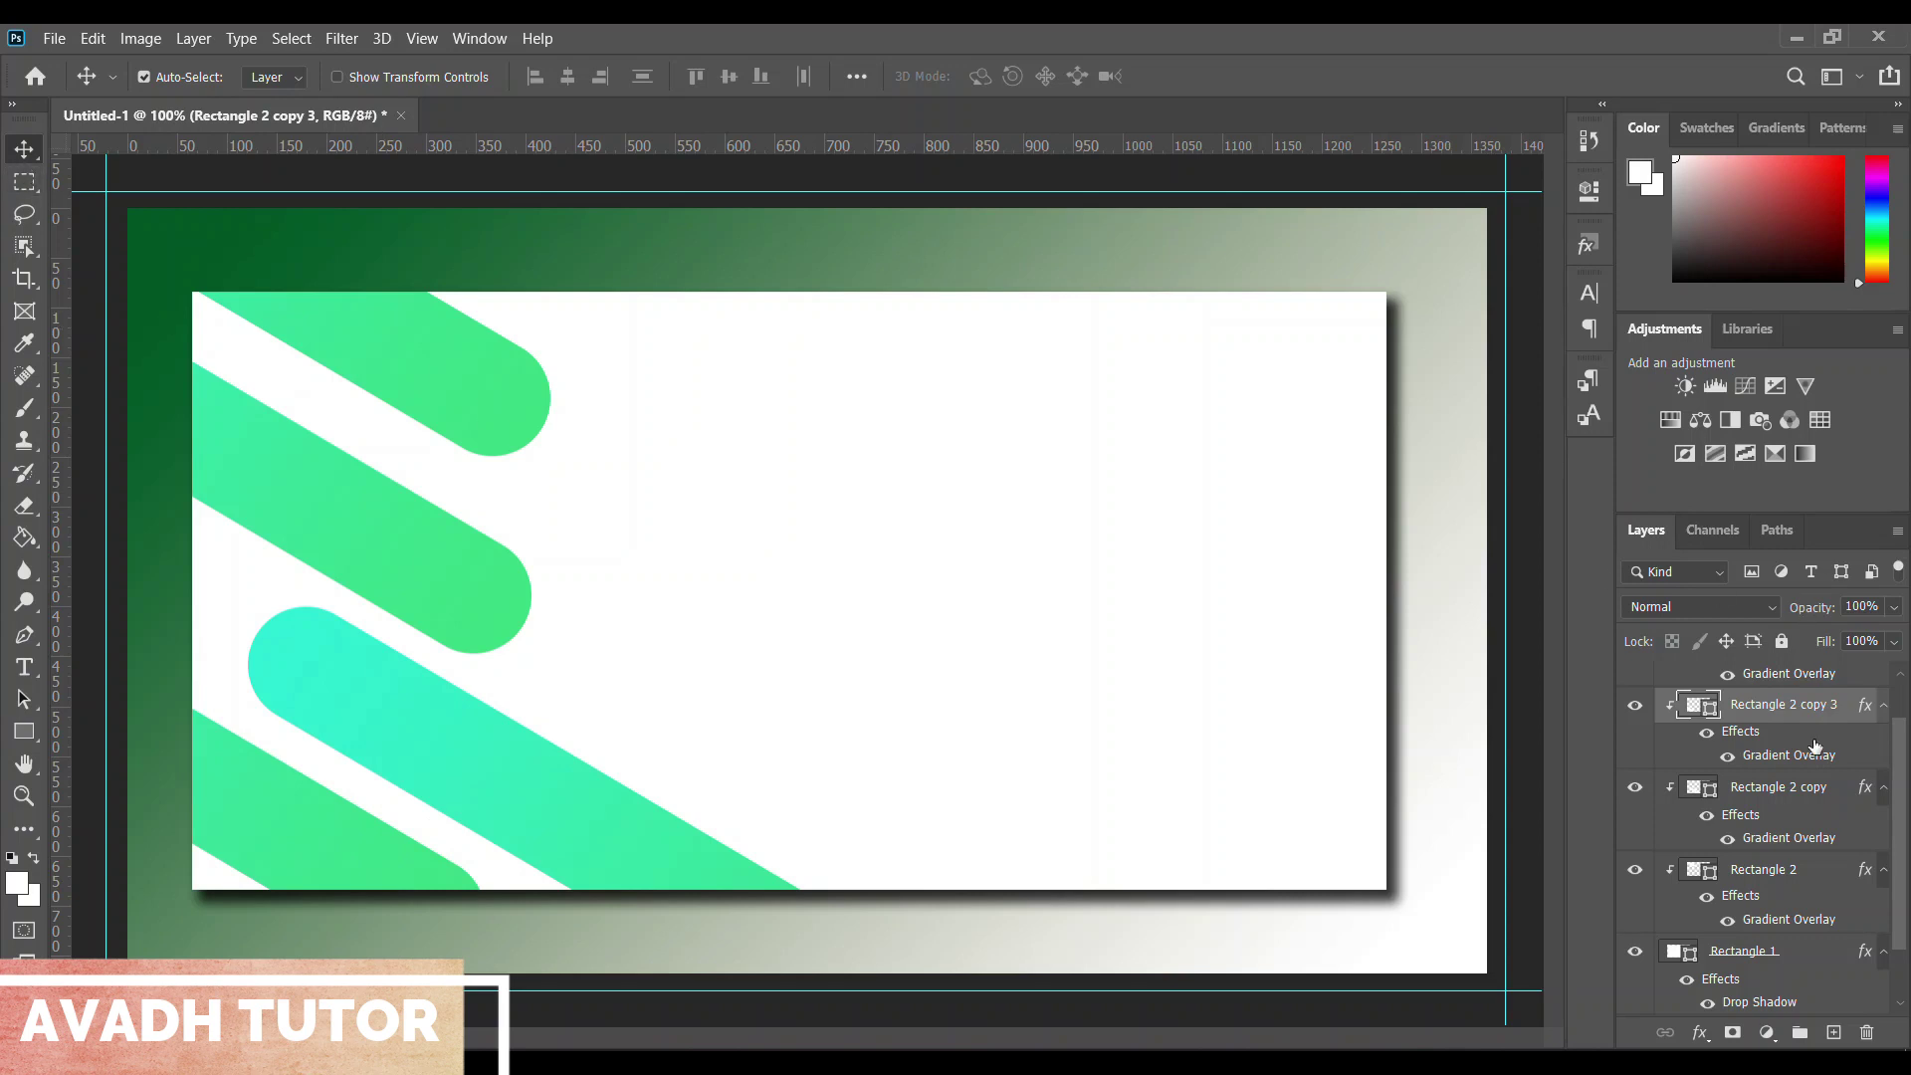
Draw a new rectangle bar on the card's right side, above Rectangle 2 copy 2
{"action": "scroll", "coordinate": [1820, 768], "scroll_direction": "up", "scroll_amount": 2}
{"action": "left_click", "coordinate": [1804, 685]}
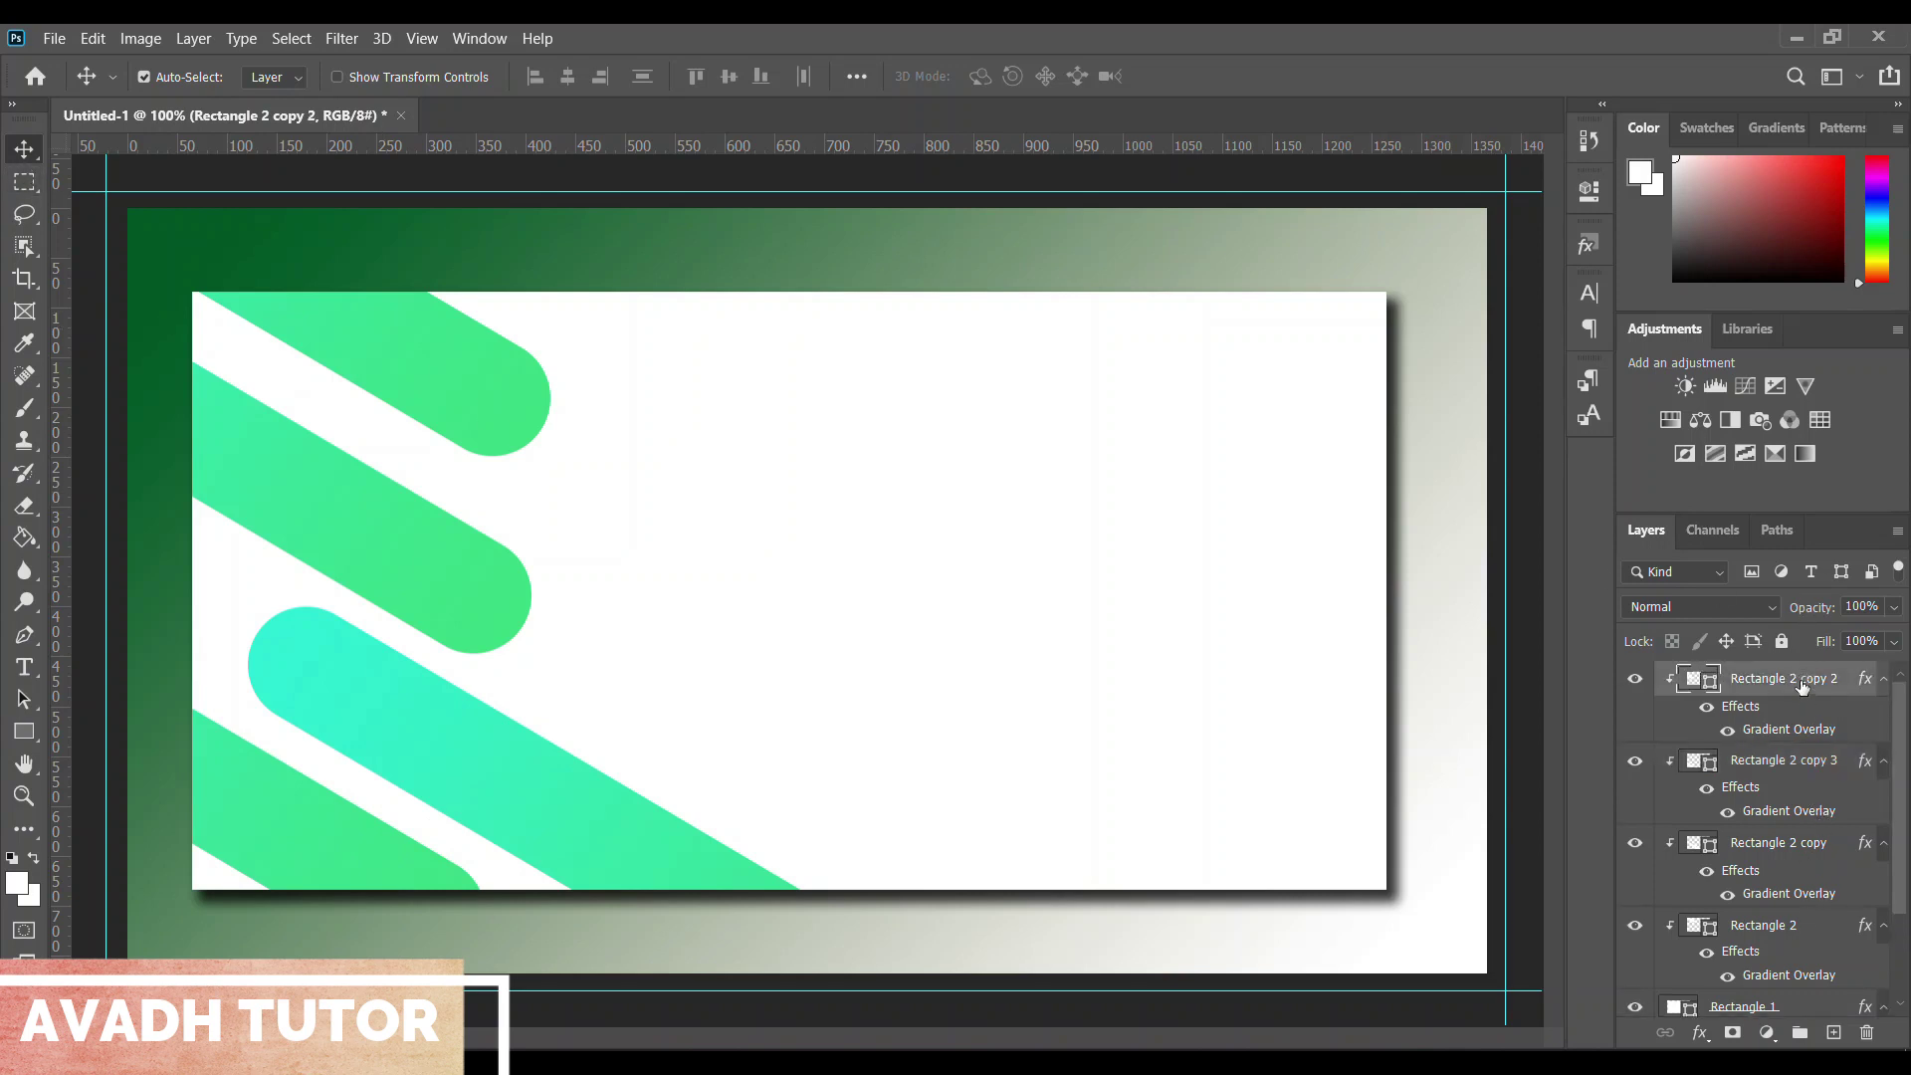
{"action": "scroll", "coordinate": [1850, 844], "scroll_direction": "down", "scroll_amount": 1}
{"action": "scroll", "coordinate": [1850, 844], "scroll_direction": "up", "scroll_amount": 1}
{"action": "left_click", "coordinate": [21, 737]}
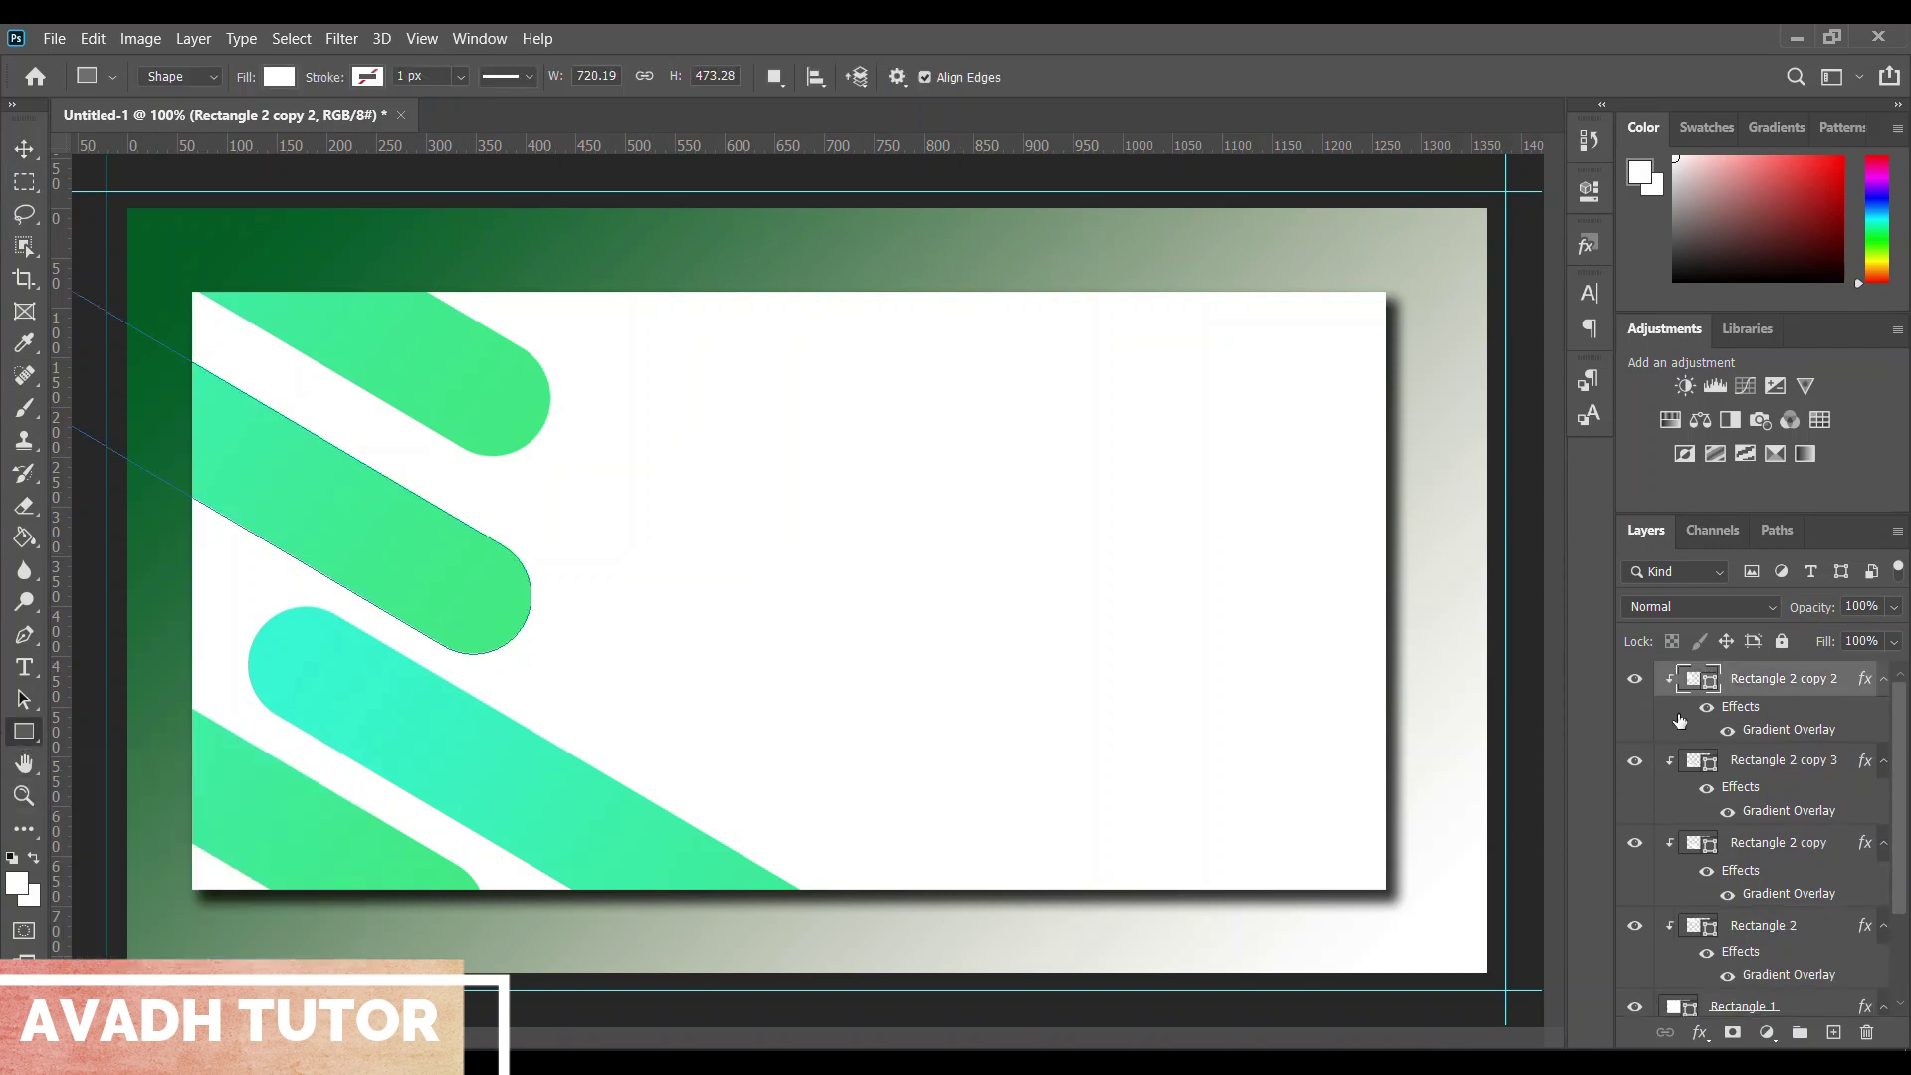
{"action": "left_click", "coordinate": [1834, 1033]}
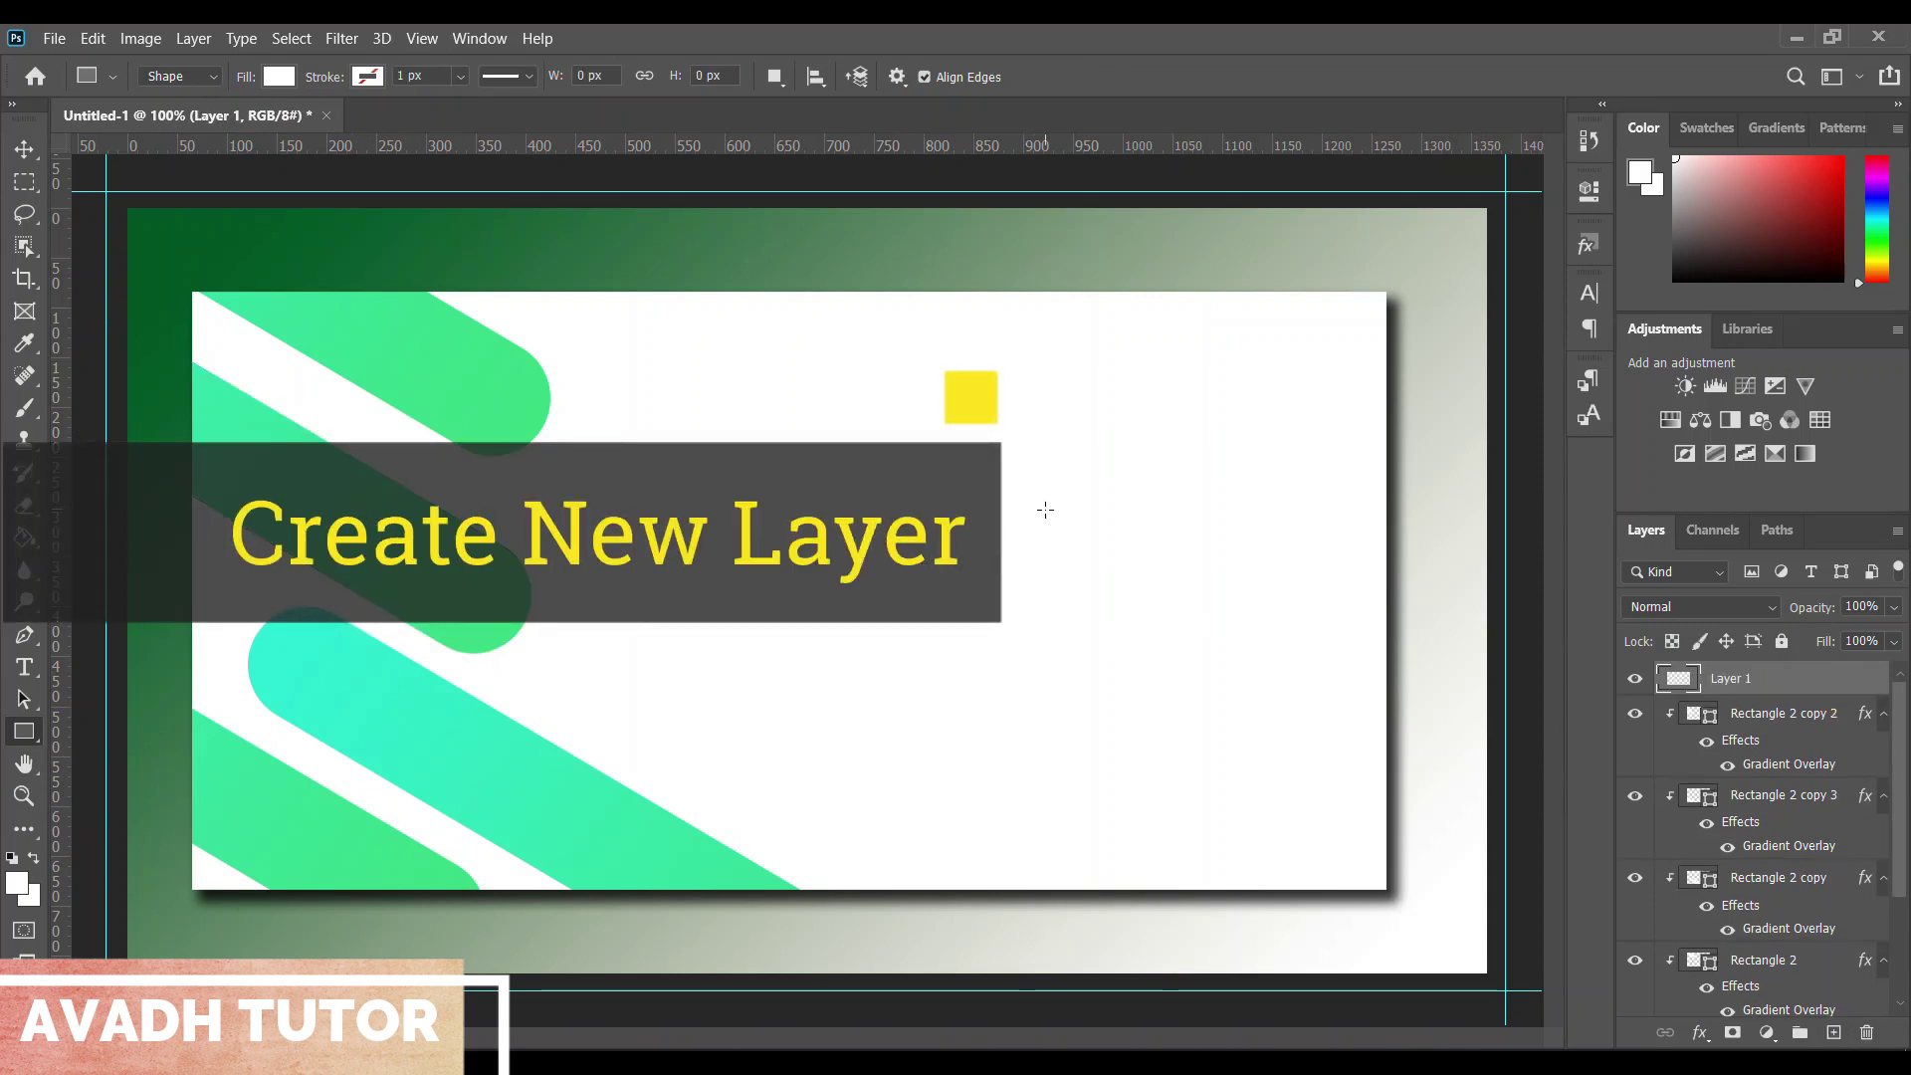
{"action": "left_click_drag", "start_coordinate": [1029, 481], "coordinate": [1317, 523]}
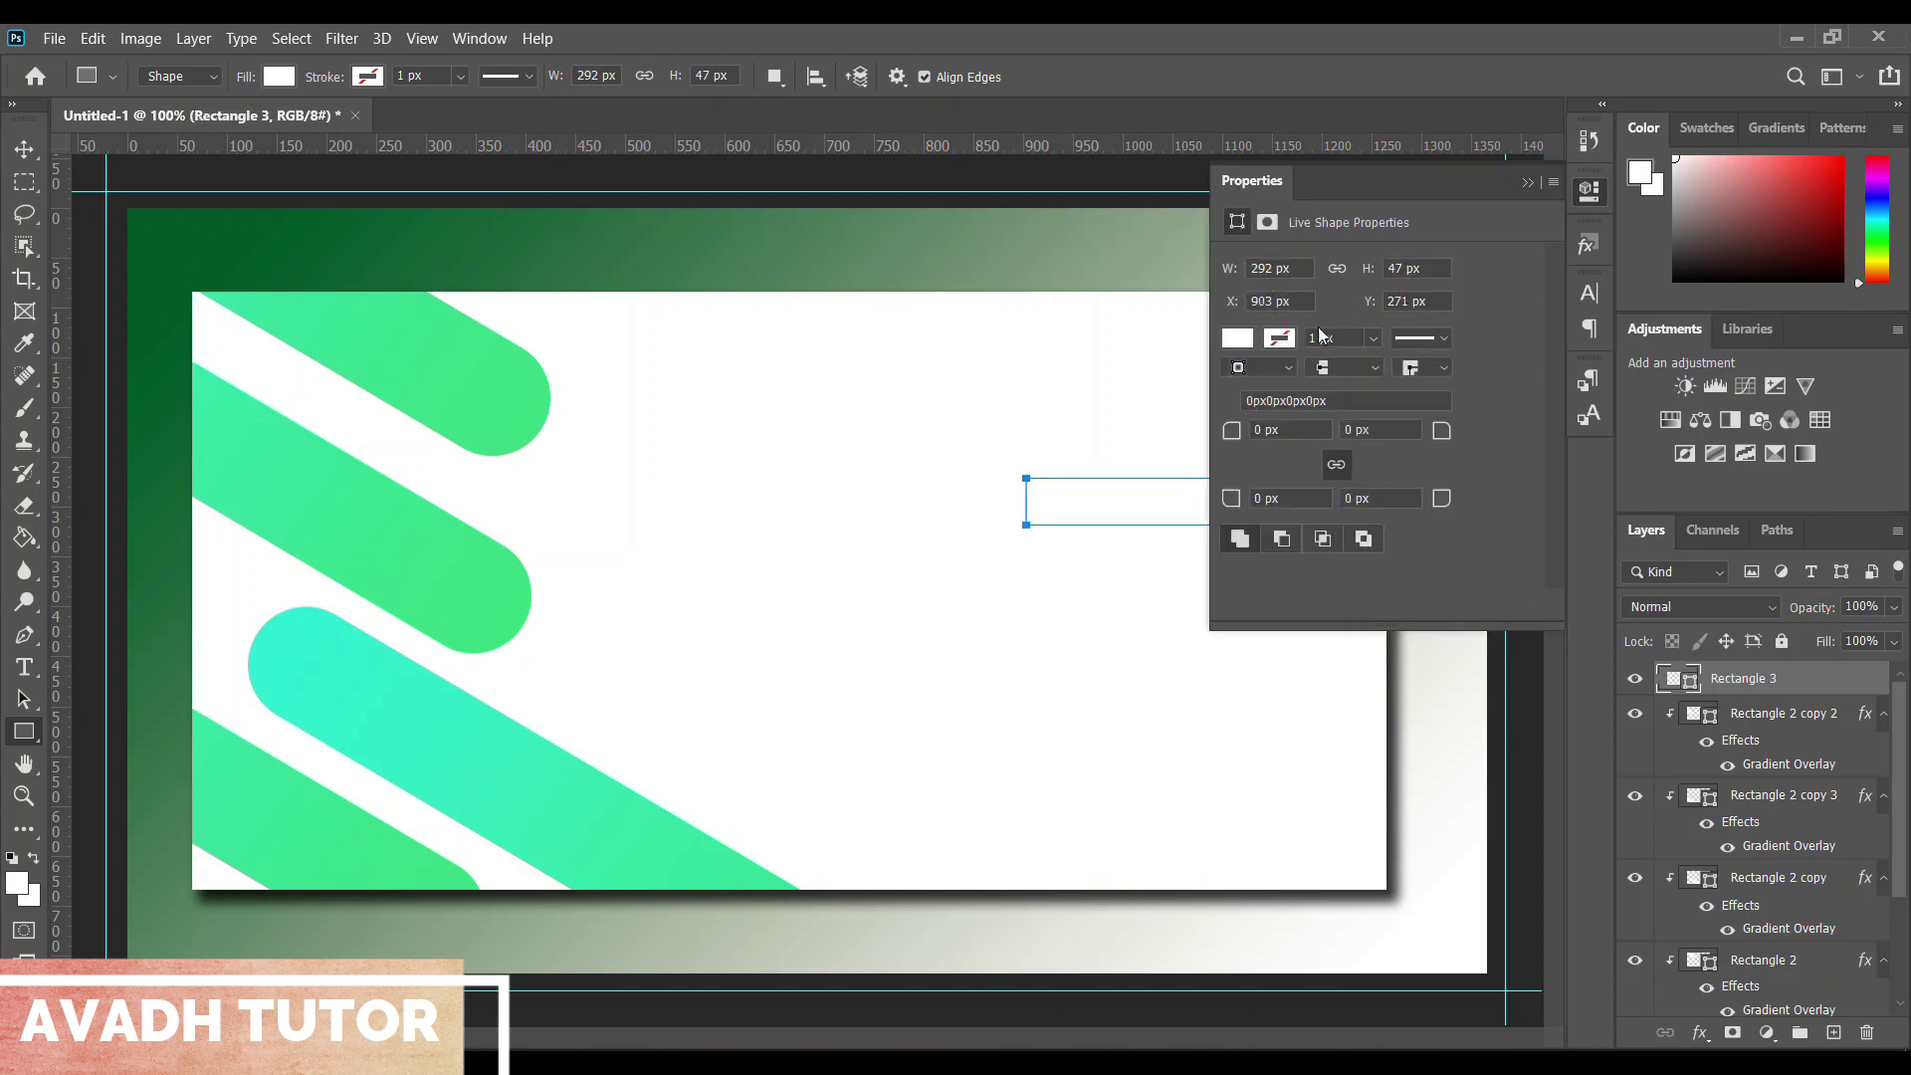
Set the rectangle's fill to a light grey
{"action": "left_click", "coordinate": [1237, 339]}
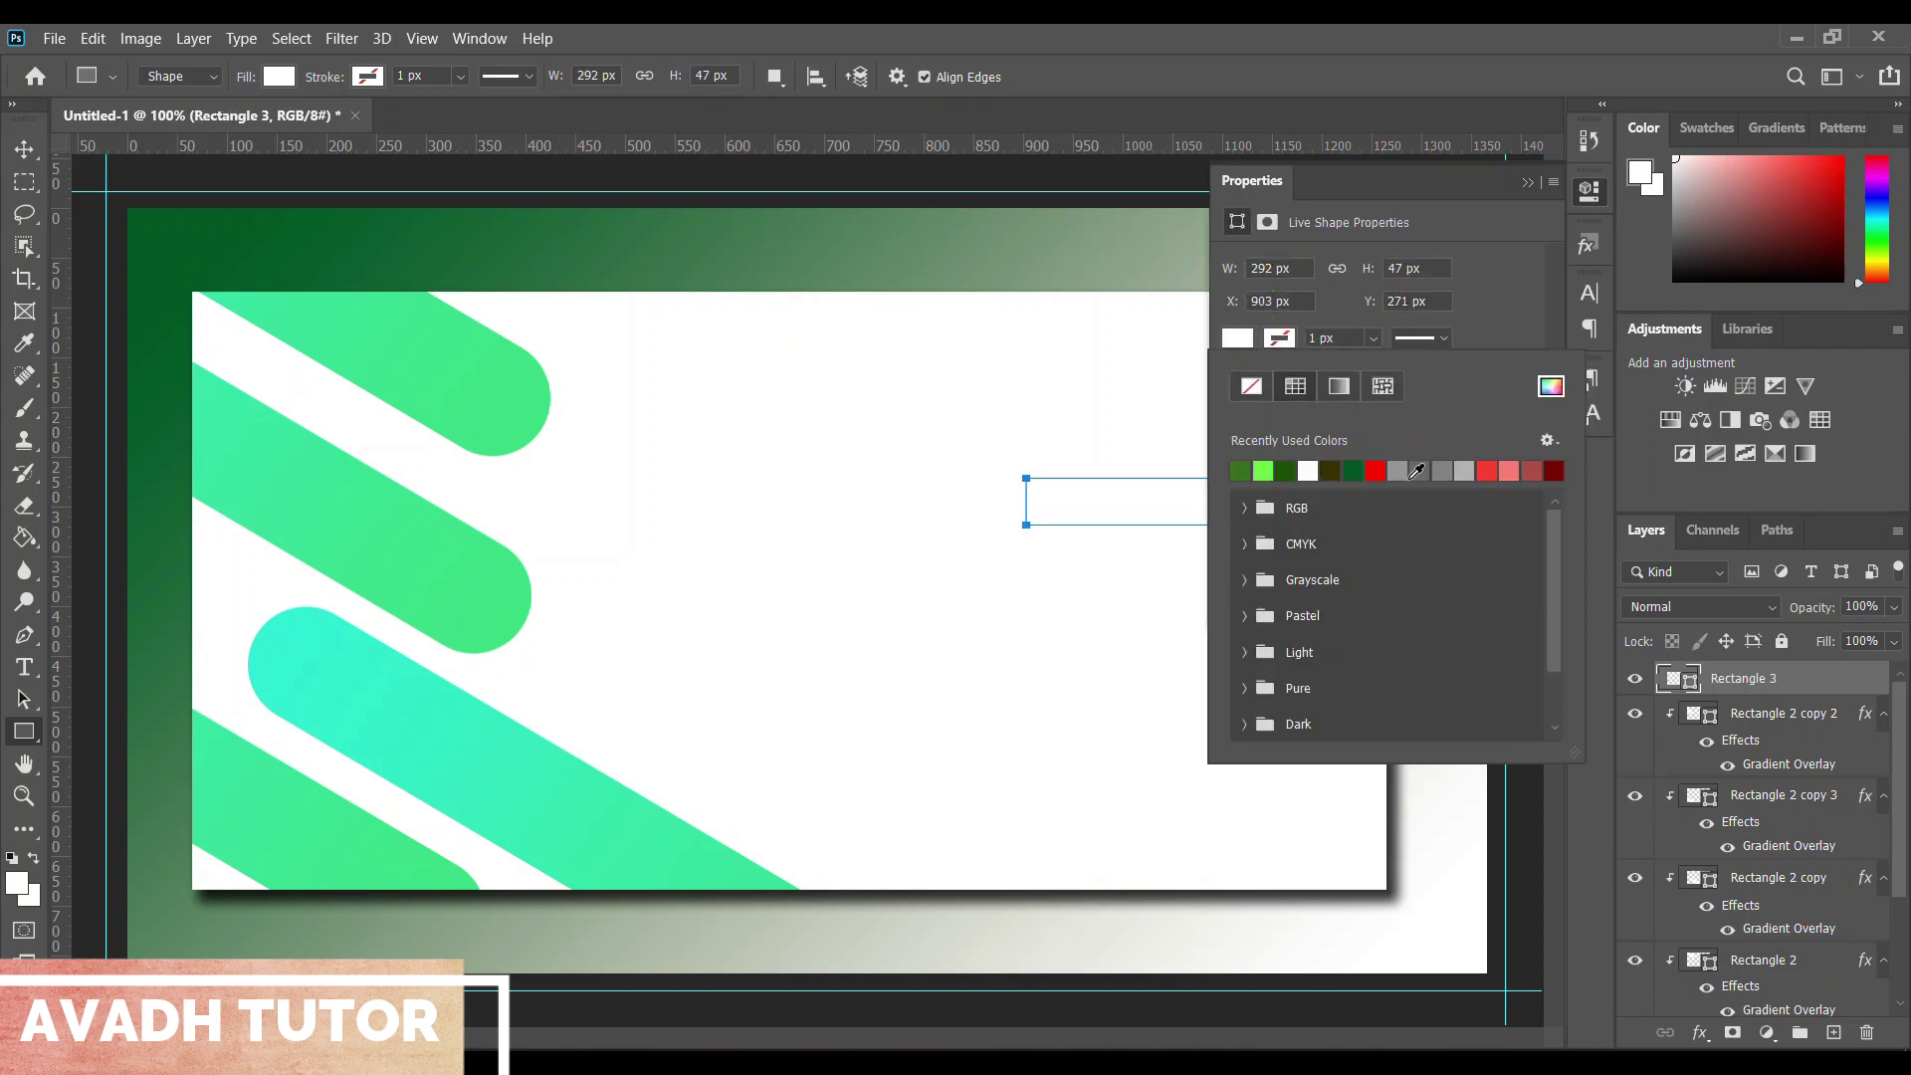
{"action": "left_click", "coordinate": [1466, 467]}
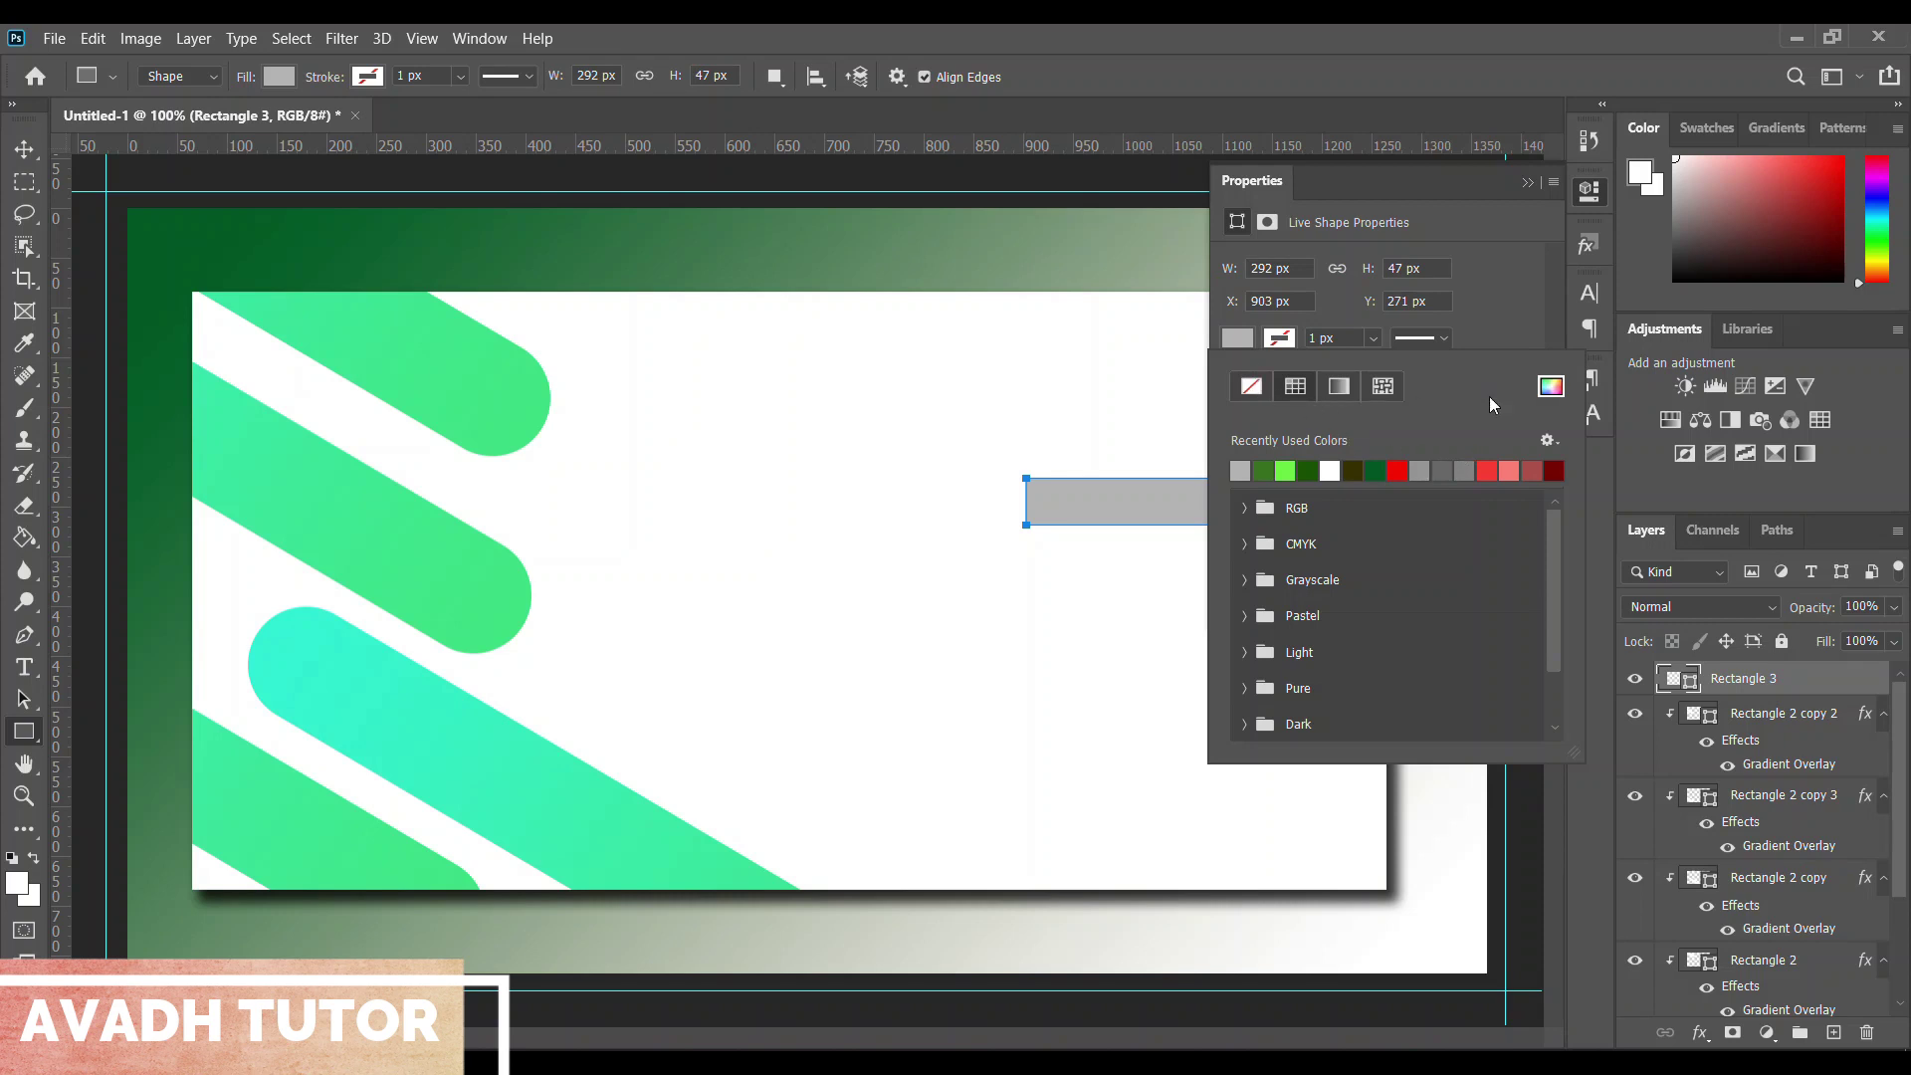
{"action": "left_click", "coordinate": [1560, 394]}
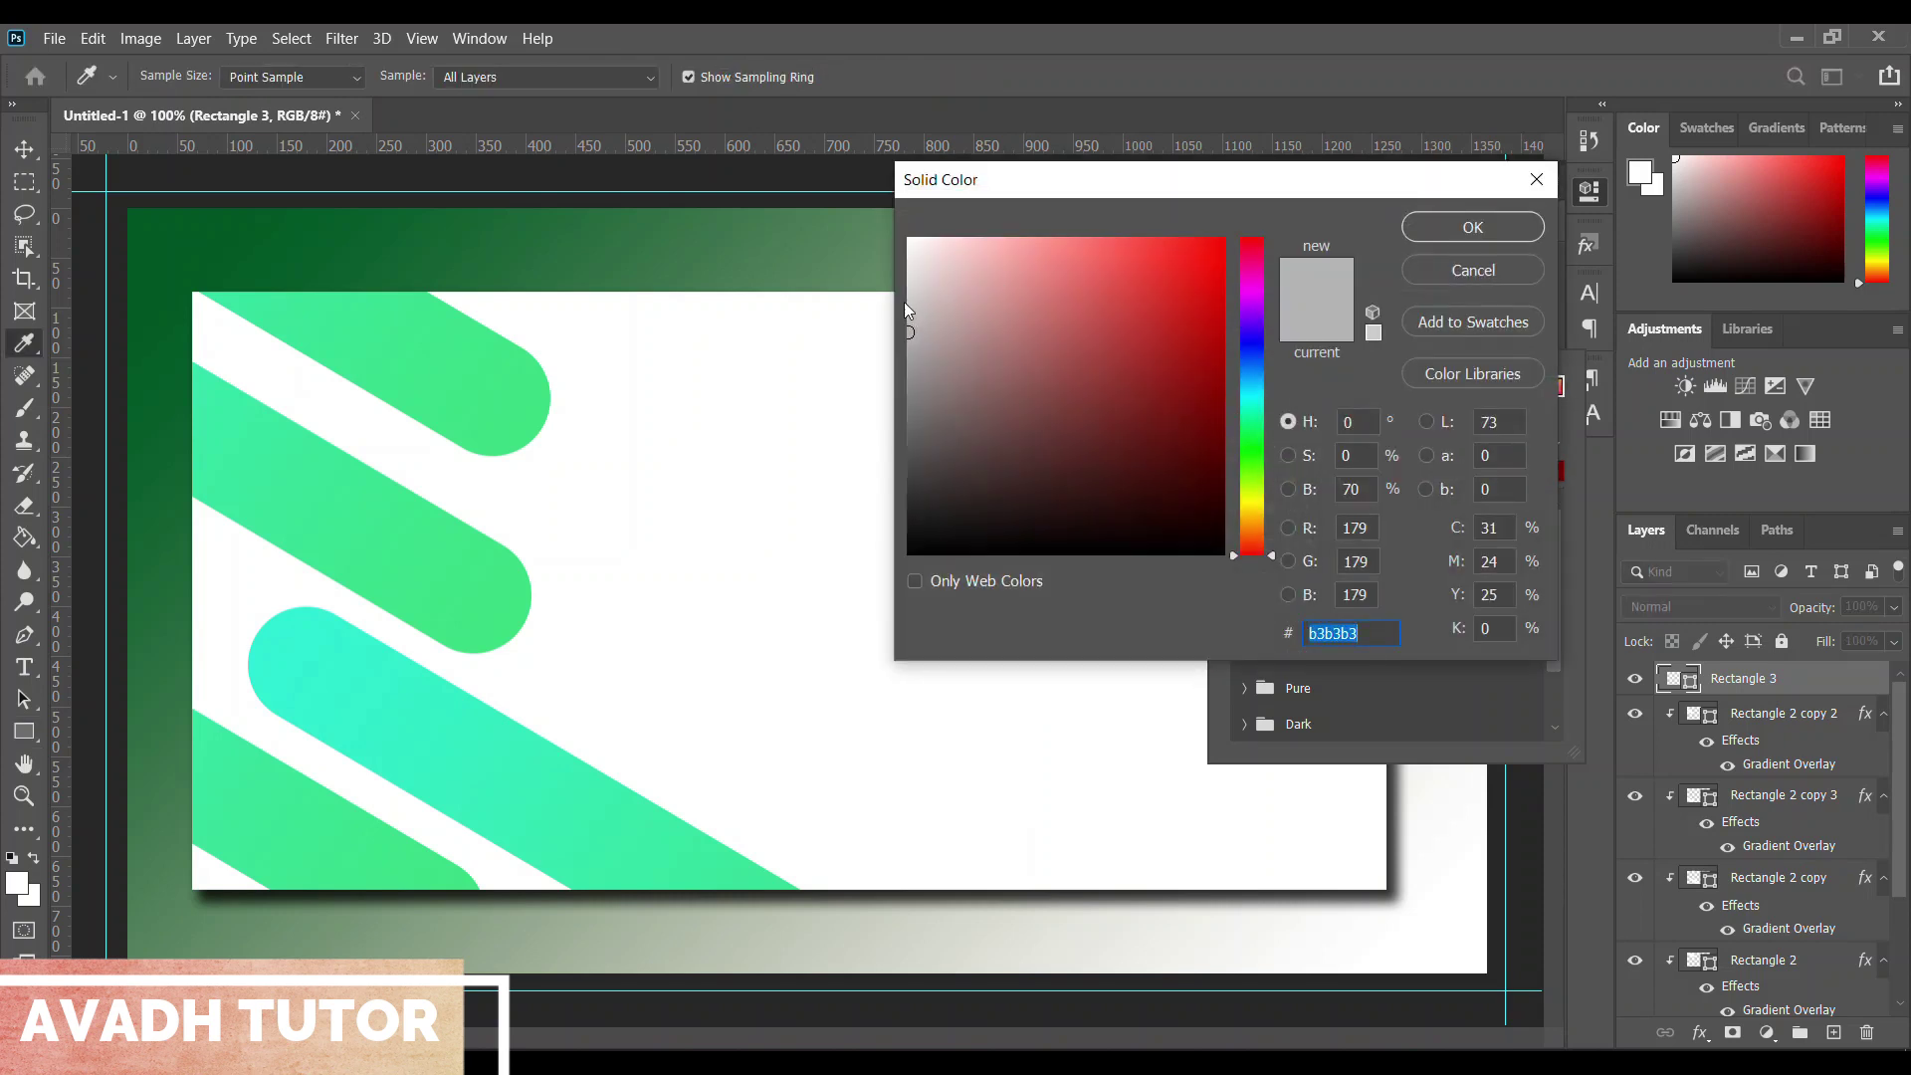
{"action": "left_click_drag", "start_coordinate": [999, 201], "coordinate": [1242, 258]}
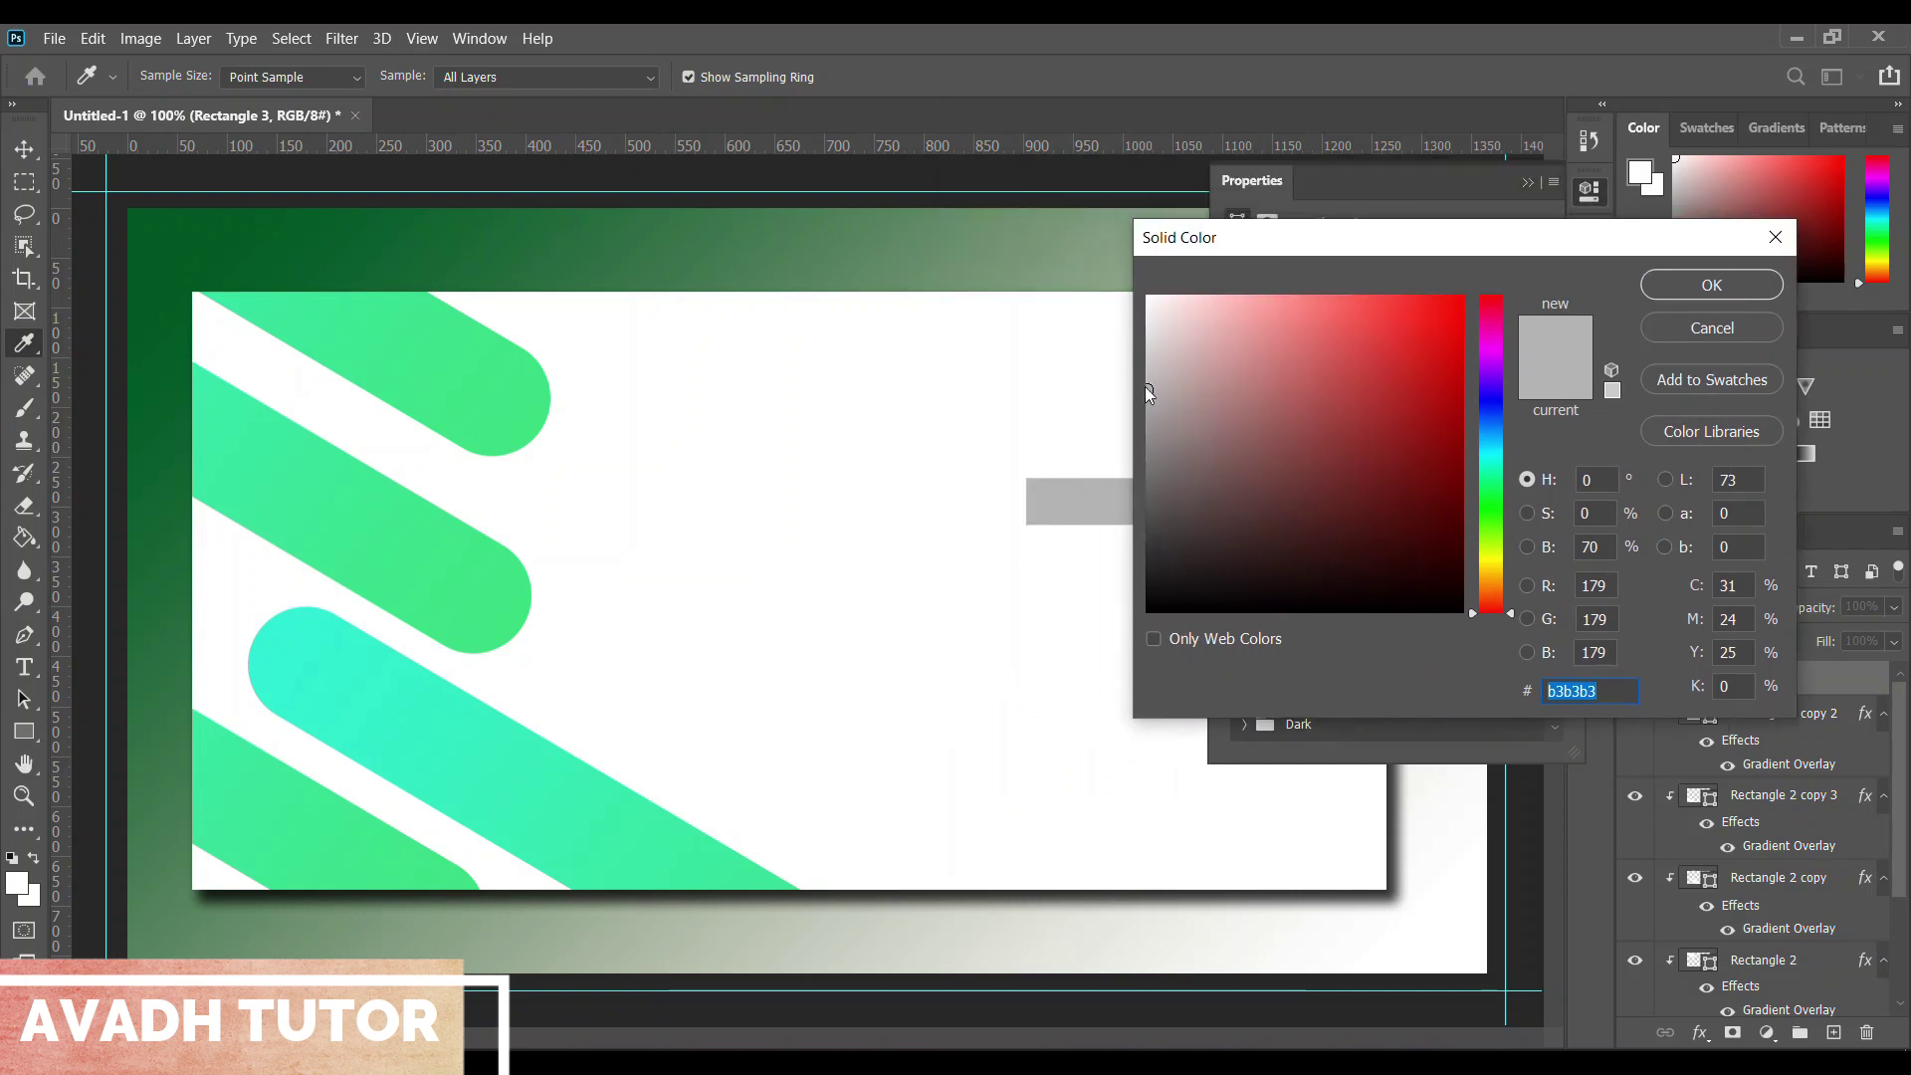
{"action": "left_click_drag", "start_coordinate": [1142, 371], "coordinate": [1125, 337]}
{"action": "left_click", "coordinate": [1720, 297]}
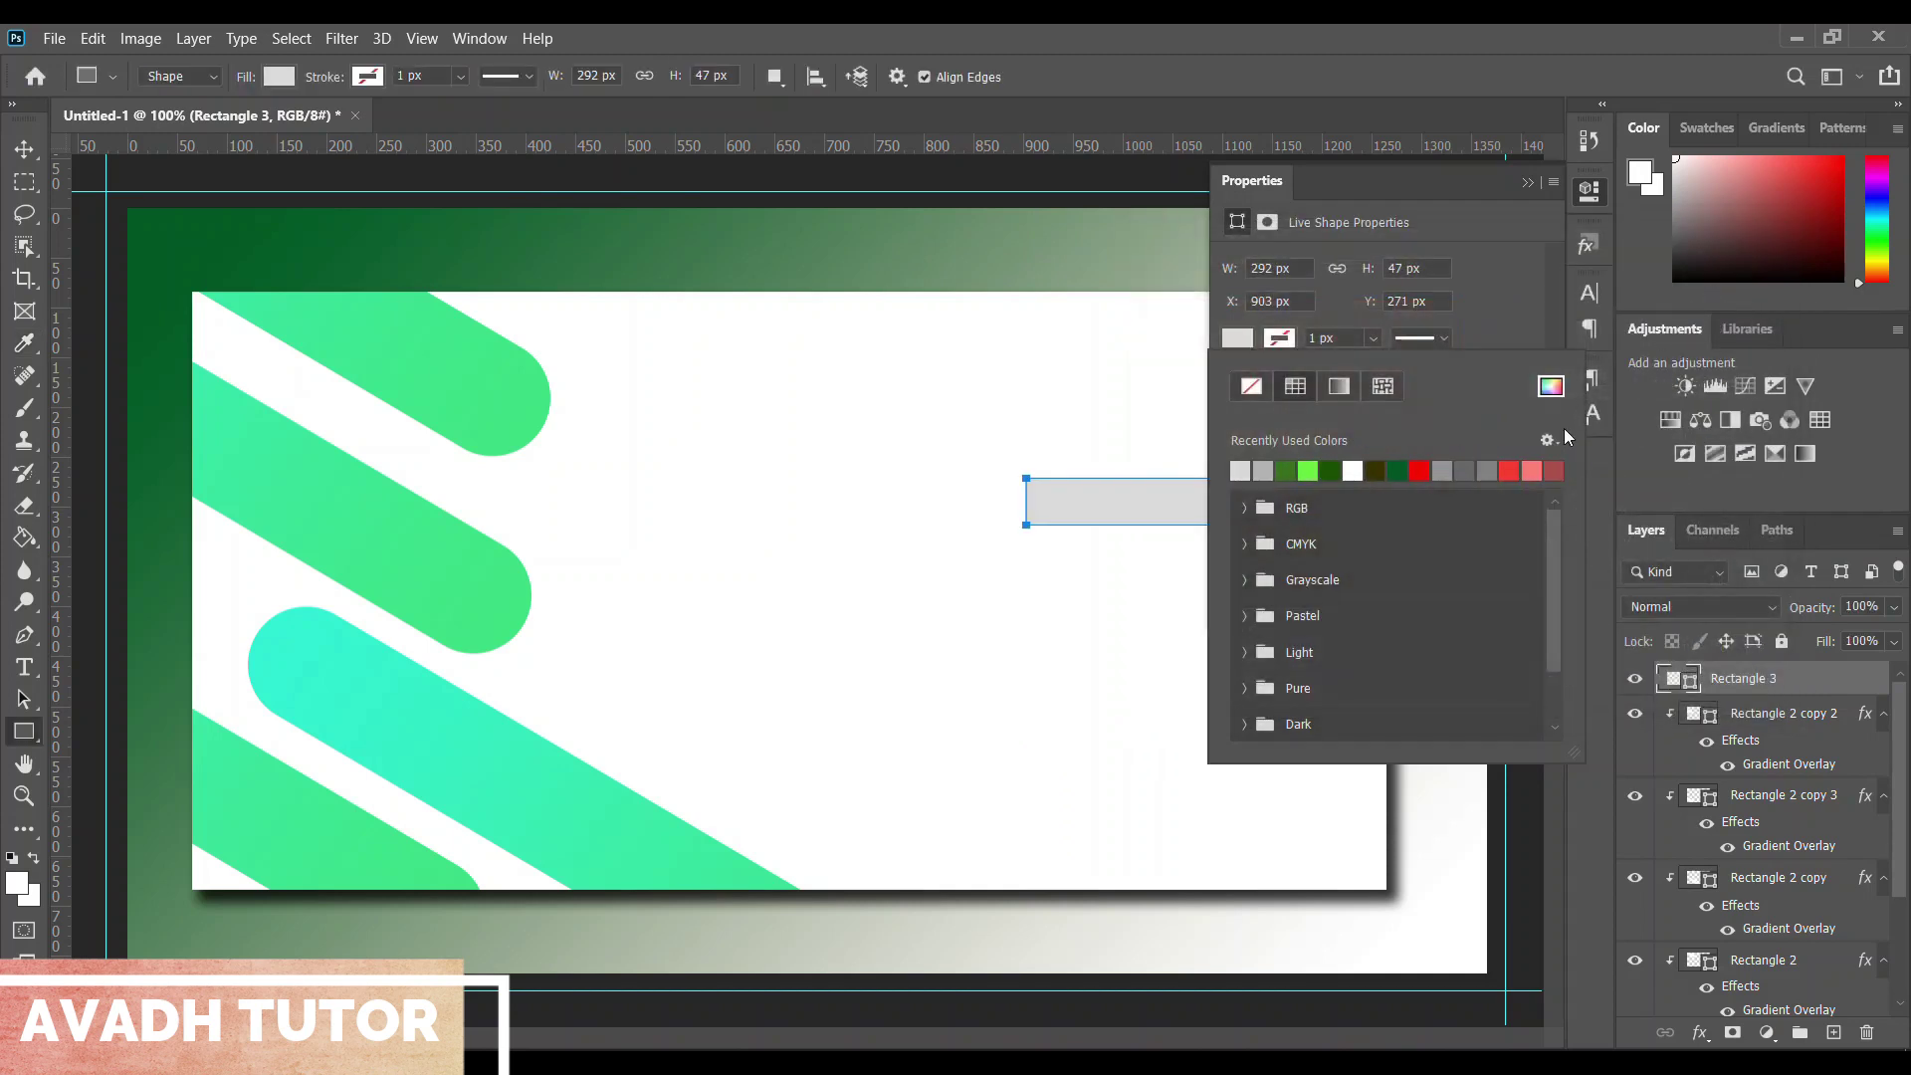
Round all four corners of the rectangle with a 20 px radius
{"action": "left_click", "coordinate": [1487, 336]}
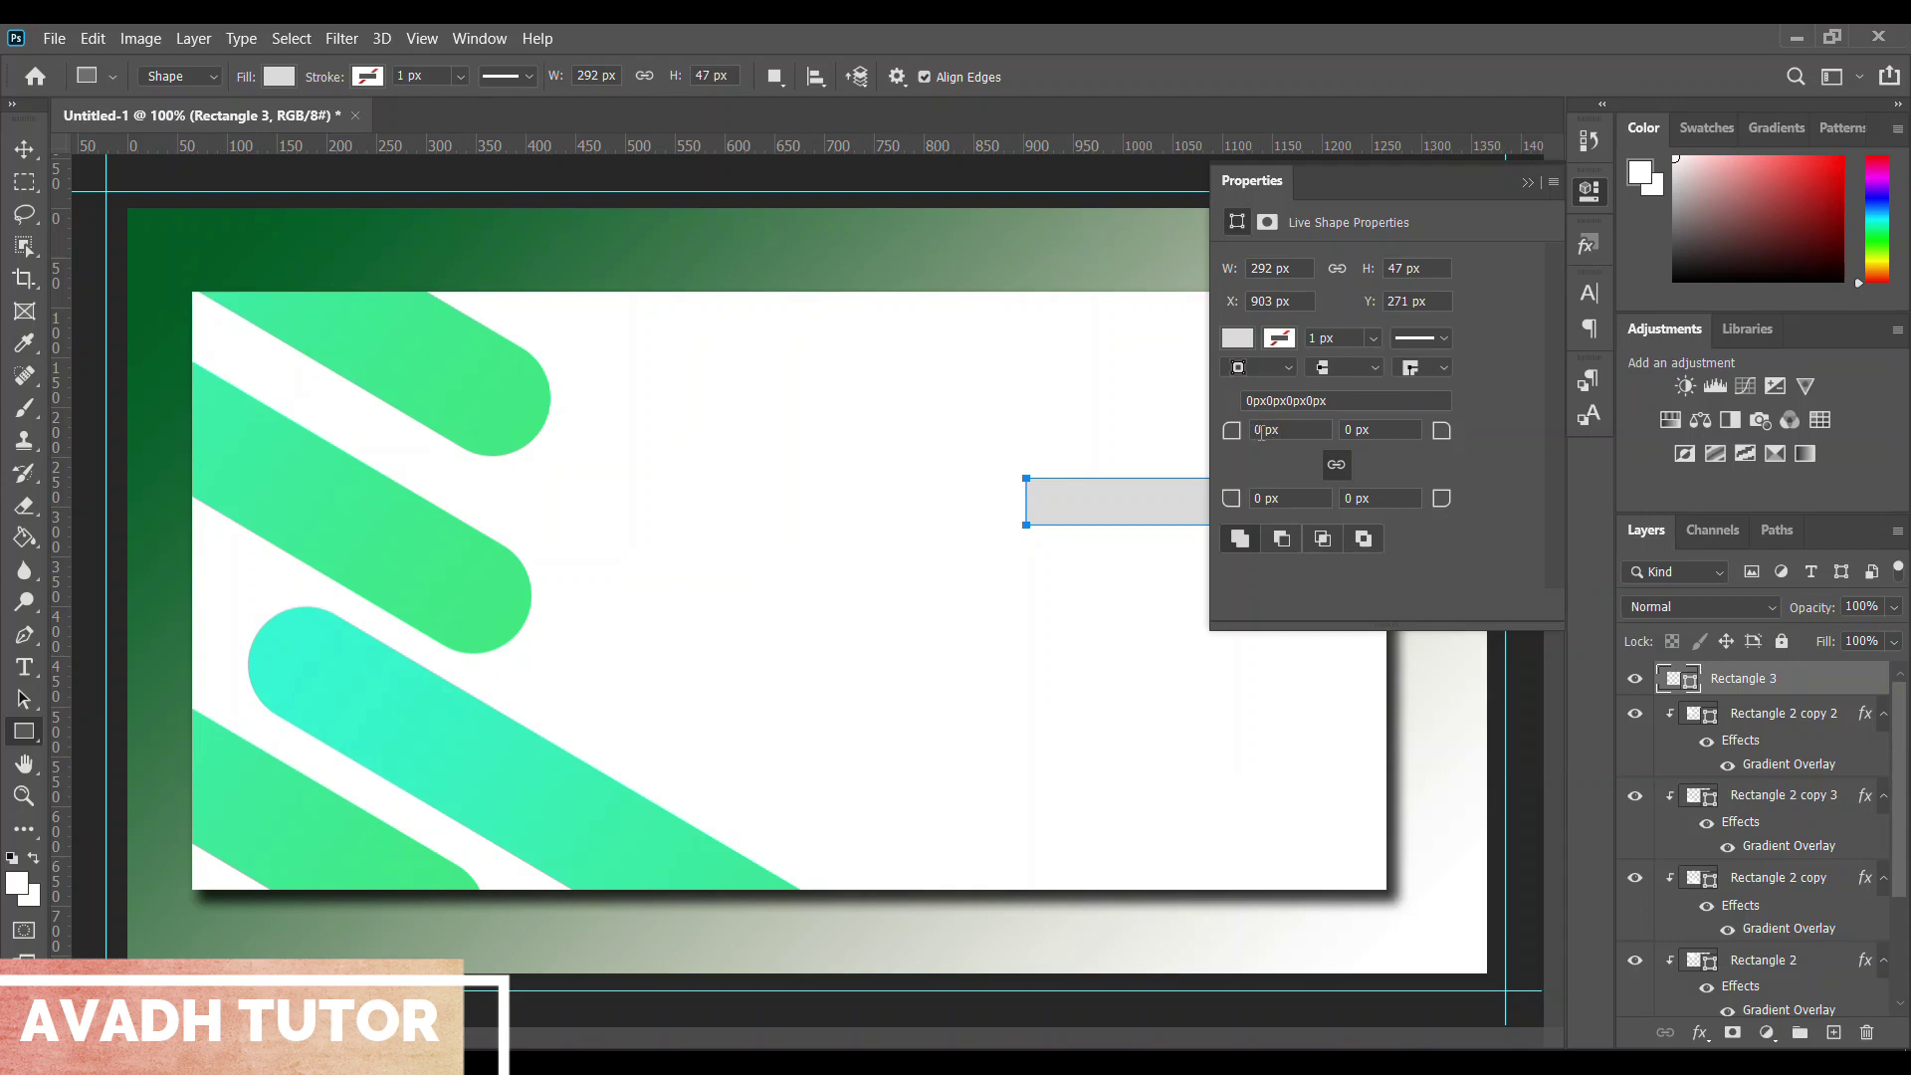
{"action": "type", "text": "20"}
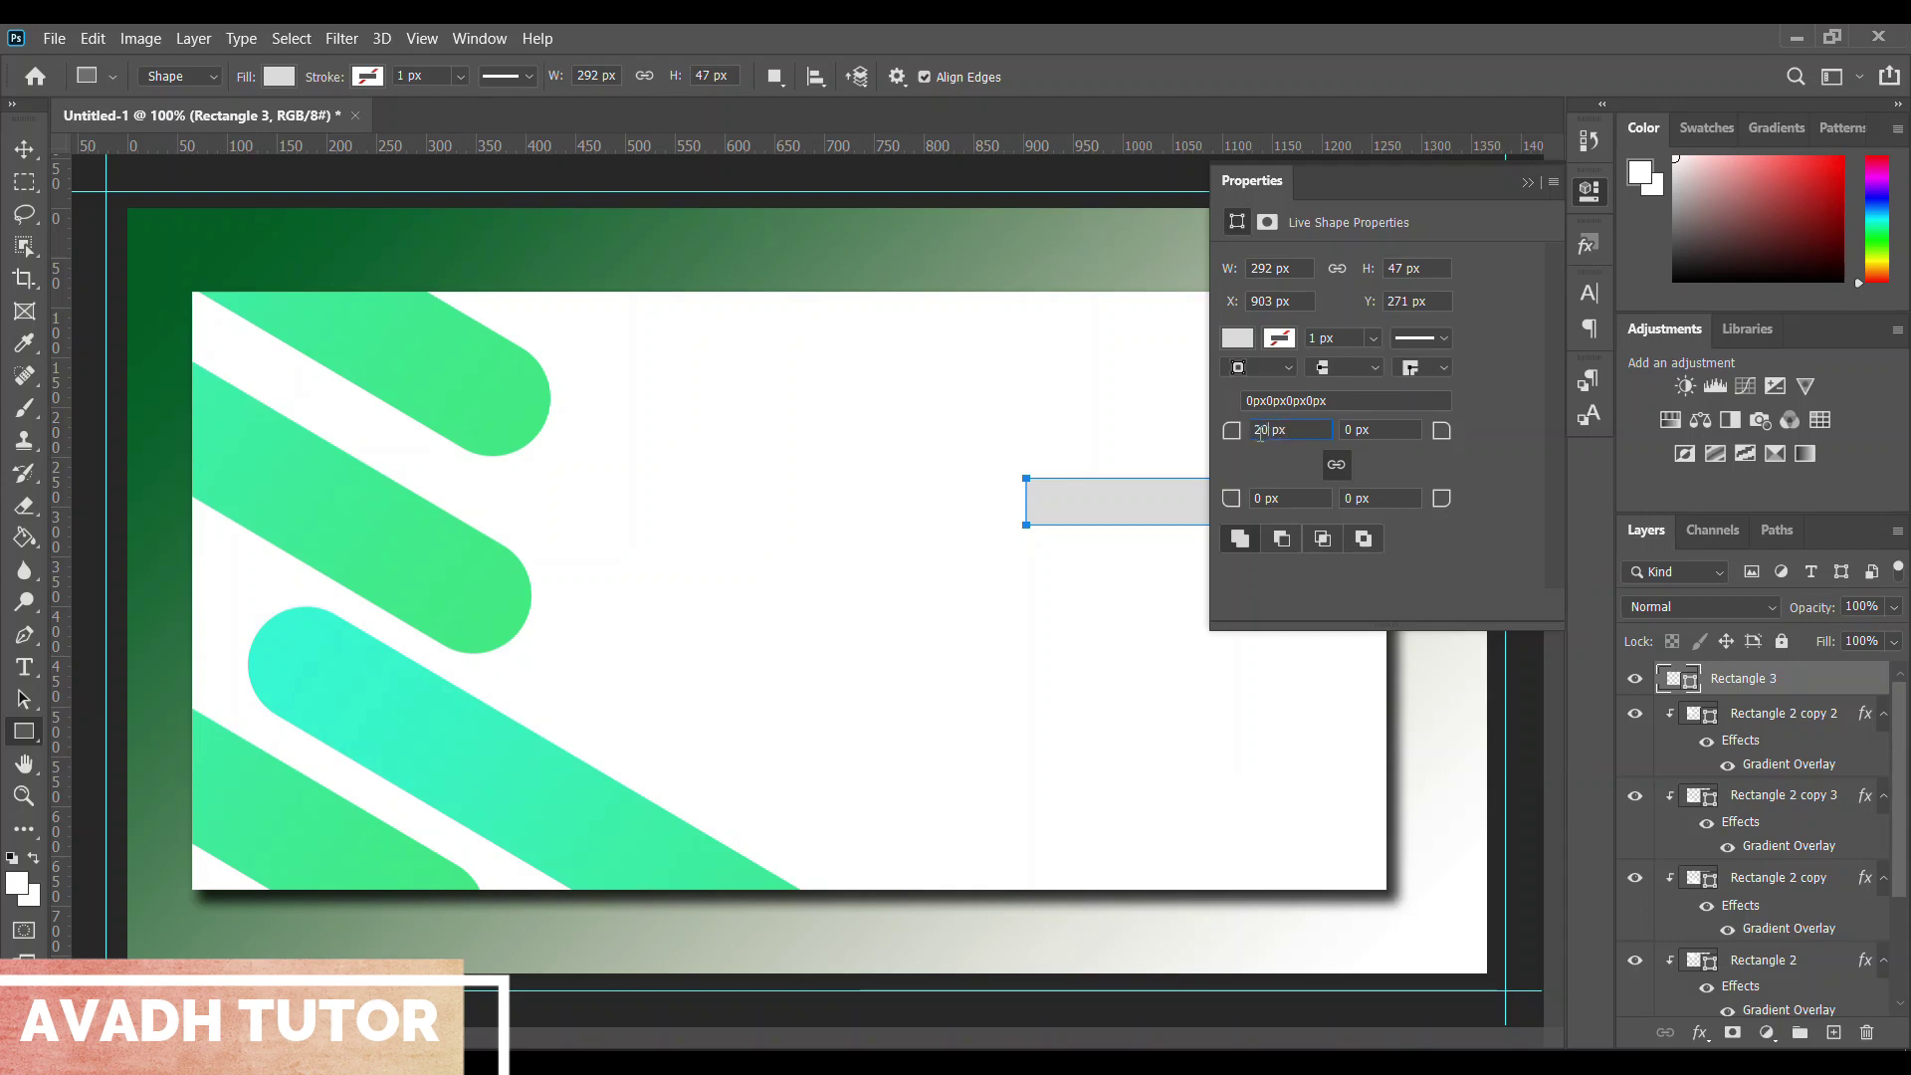
{"action": "key", "text": "Return"}
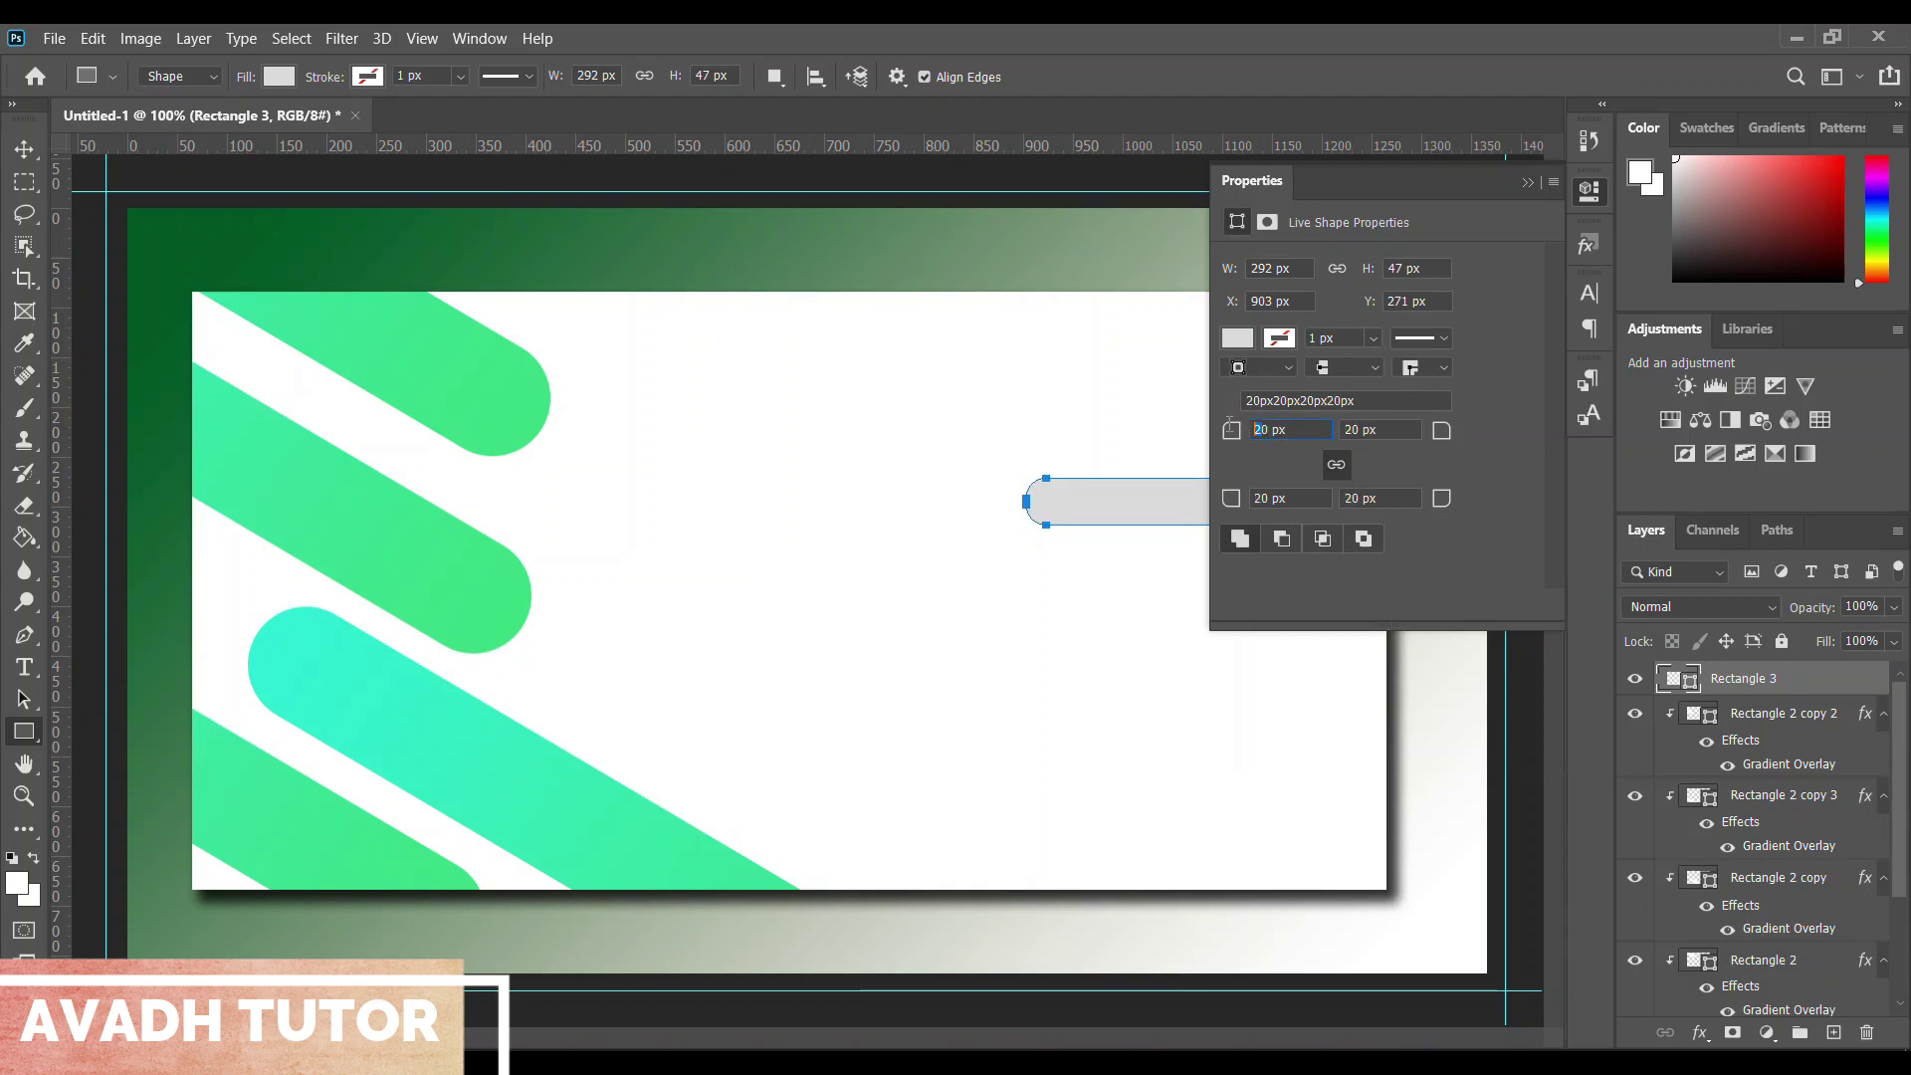
Change the grey field's corner radii to 10 px
{"action": "type", "text": "100"}
{"action": "left_click_drag", "start_coordinate": [1238, 439], "coordinate": [1244, 452]}
{"action": "left_click", "coordinate": [1529, 183]}
Duplicate the grey field and move the copy about 63 px down
{"action": "left_click", "coordinate": [1777, 711]}
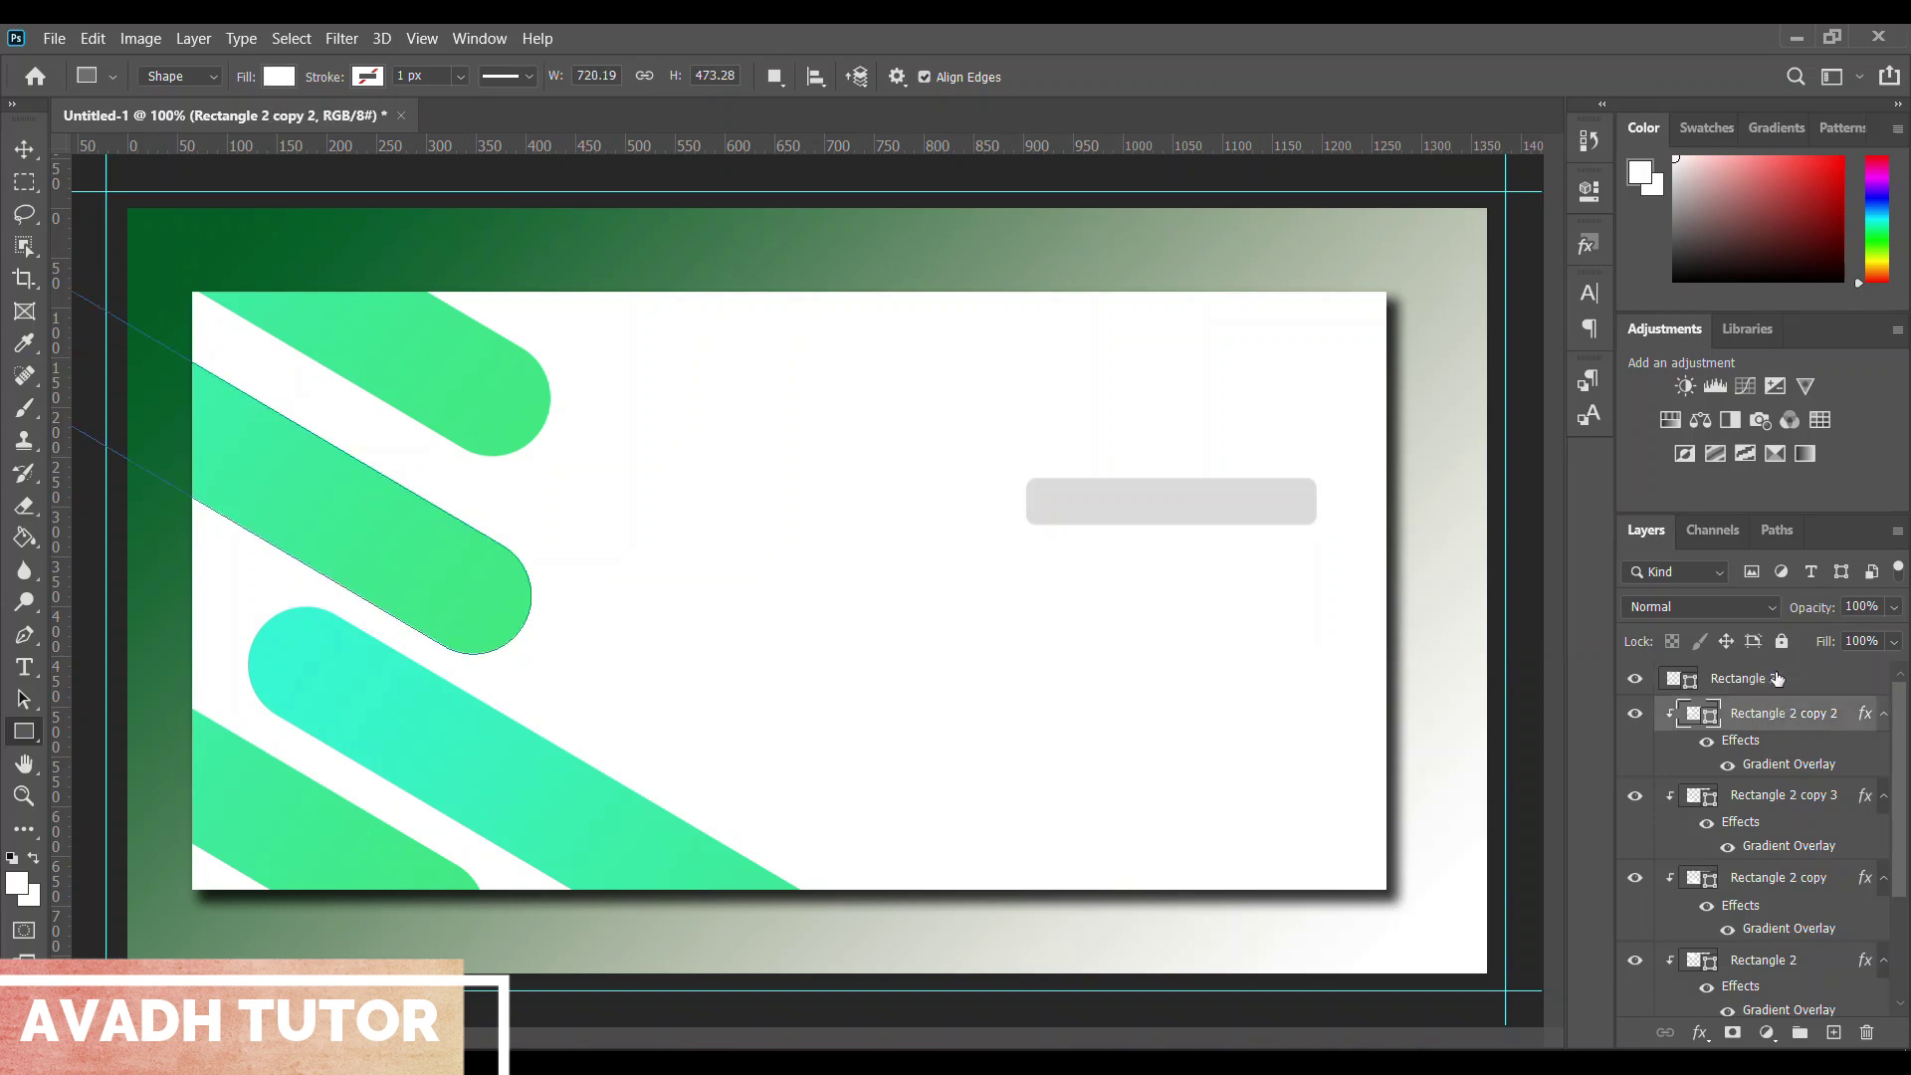
{"action": "left_click", "coordinate": [1778, 679]}
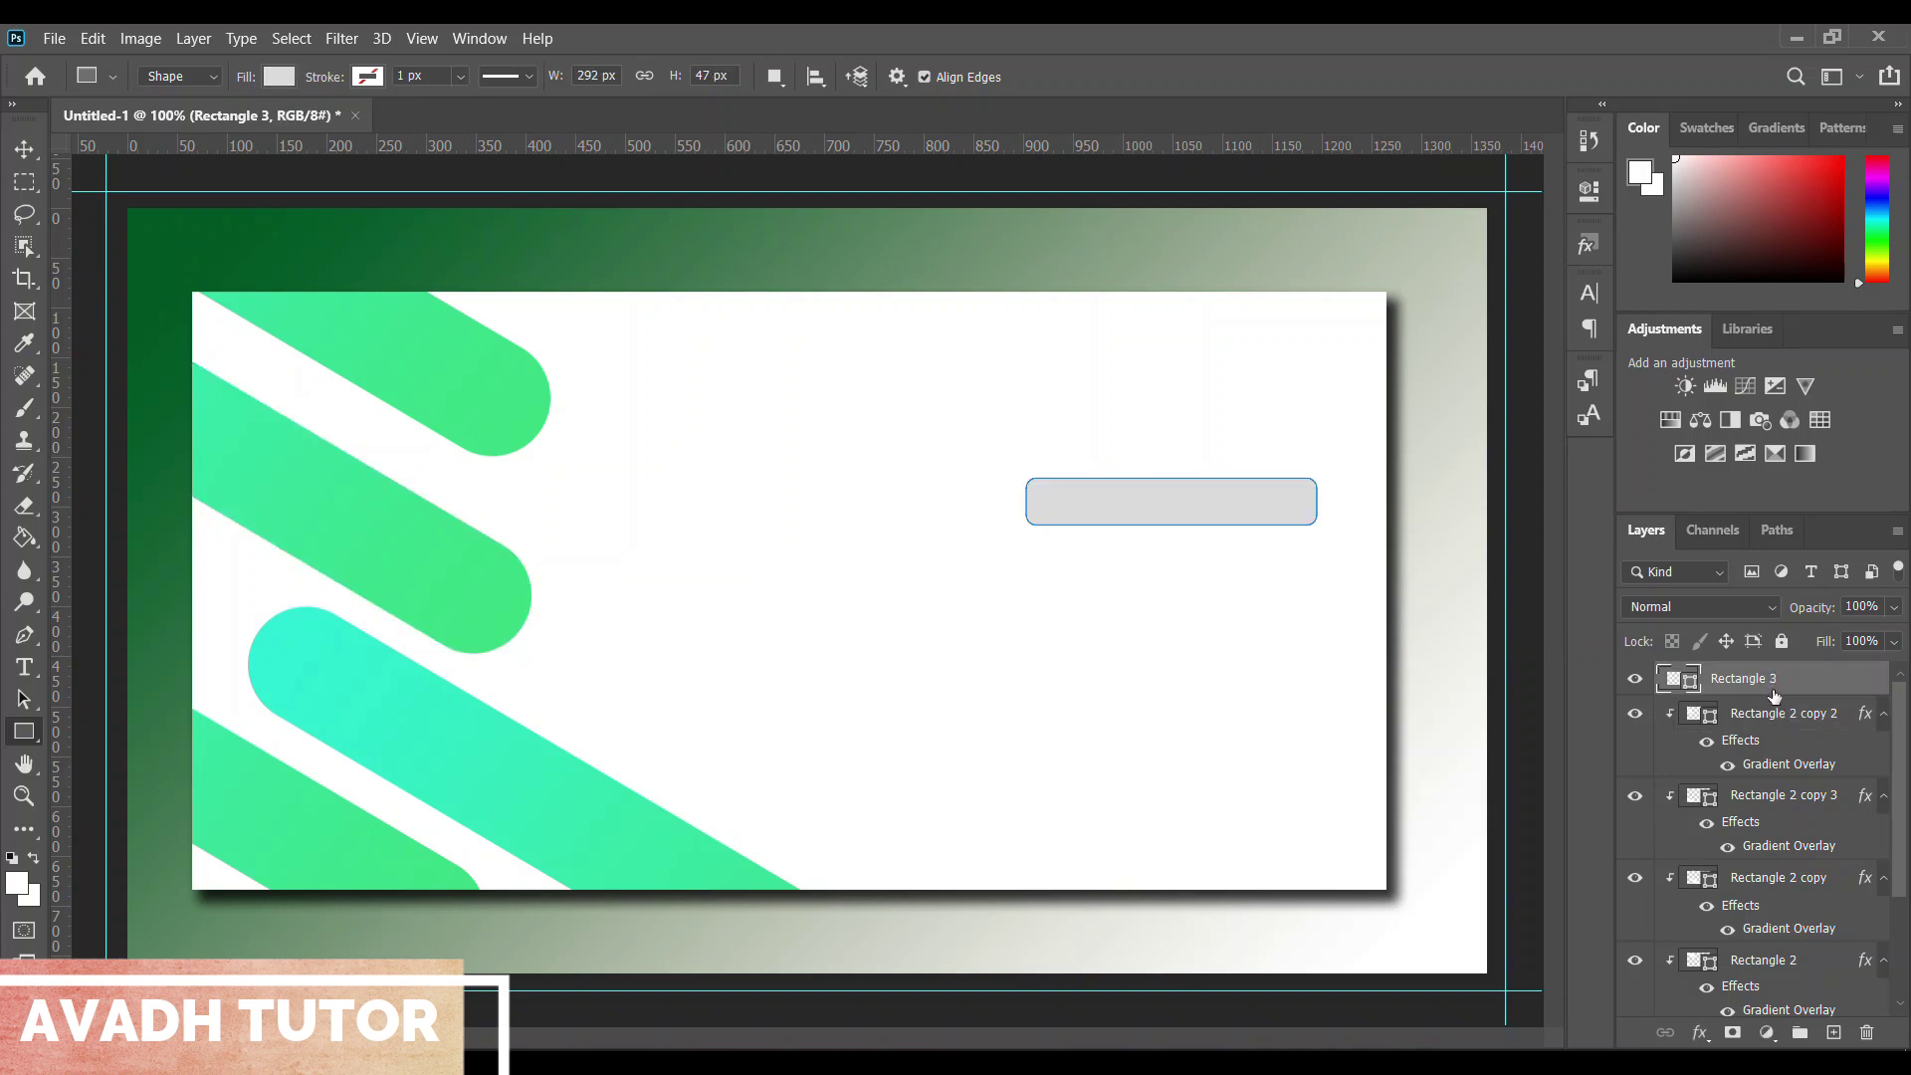
{"action": "key", "text": "ctrl+j"}
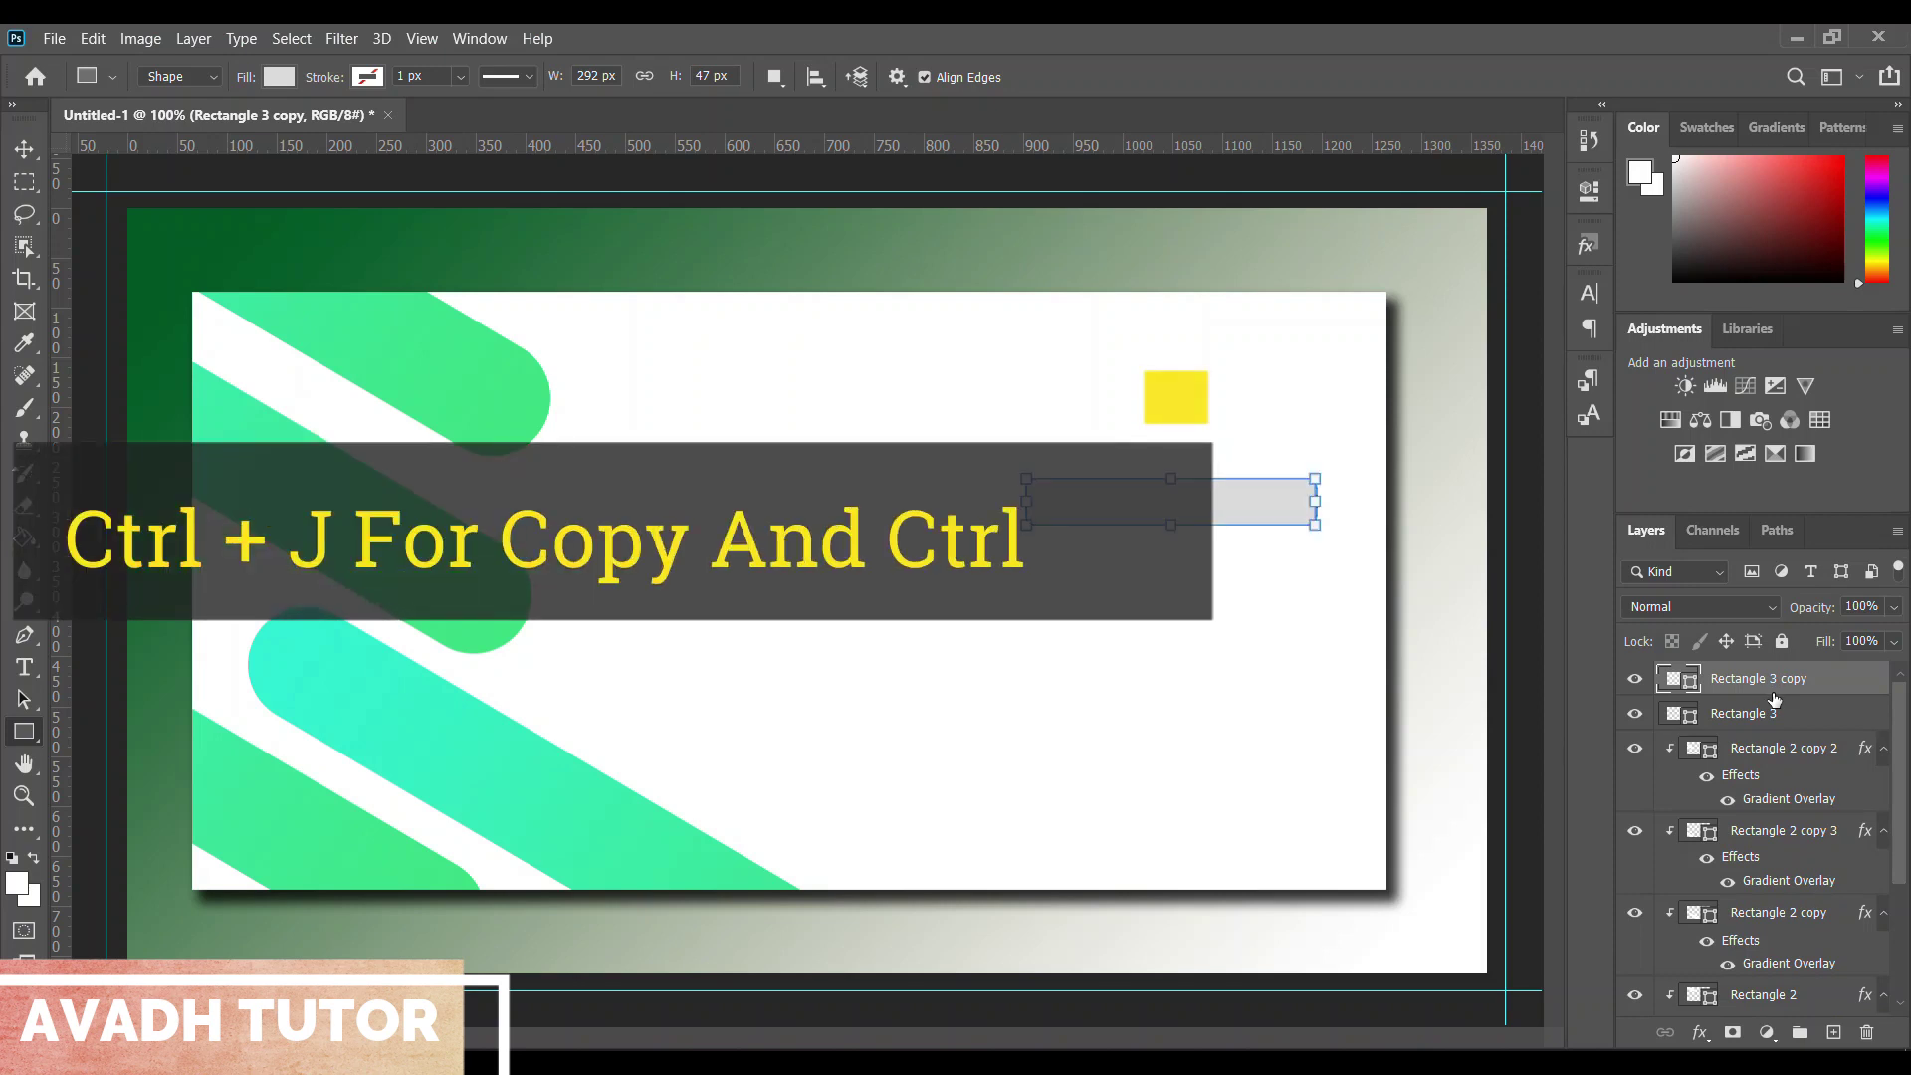
{"action": "key", "text": "ctrl+t"}
{"action": "key", "text": "shift+Down"}
{"action": "key", "text": "shift+Down"}
{"action": "key", "text": "shift+Down"}
{"action": "key", "text": "shift+Down"}
{"action": "key", "text": "shift+Down"}
{"action": "key", "text": "shift+Down"}
{"action": "key", "text": "Down"}
{"action": "key", "text": "Down"}
{"action": "key", "text": "Down"}
{"action": "key", "text": "Return"}
Move both grey fields slightly left together
{"action": "left_click", "coordinate": [1765, 728]}
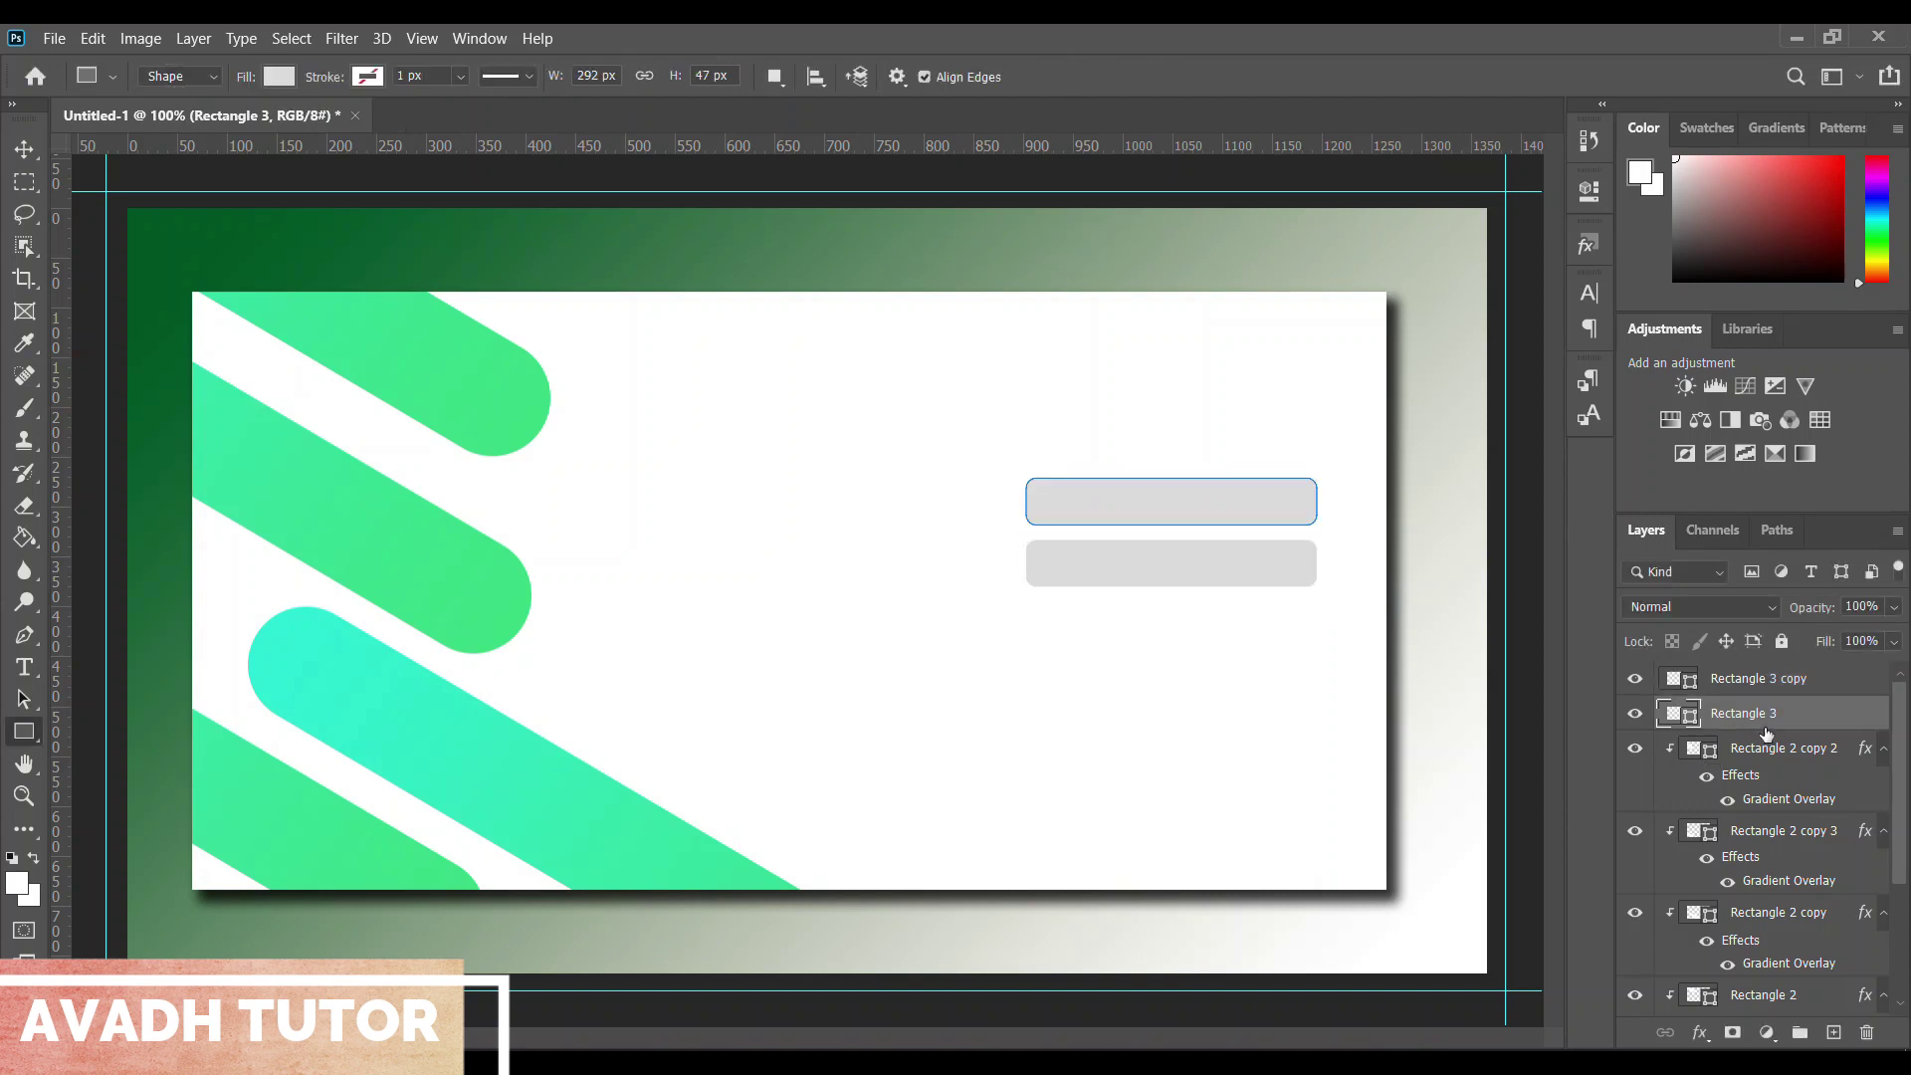
{"action": "left_click", "coordinate": [1802, 685], "text": "shift"}
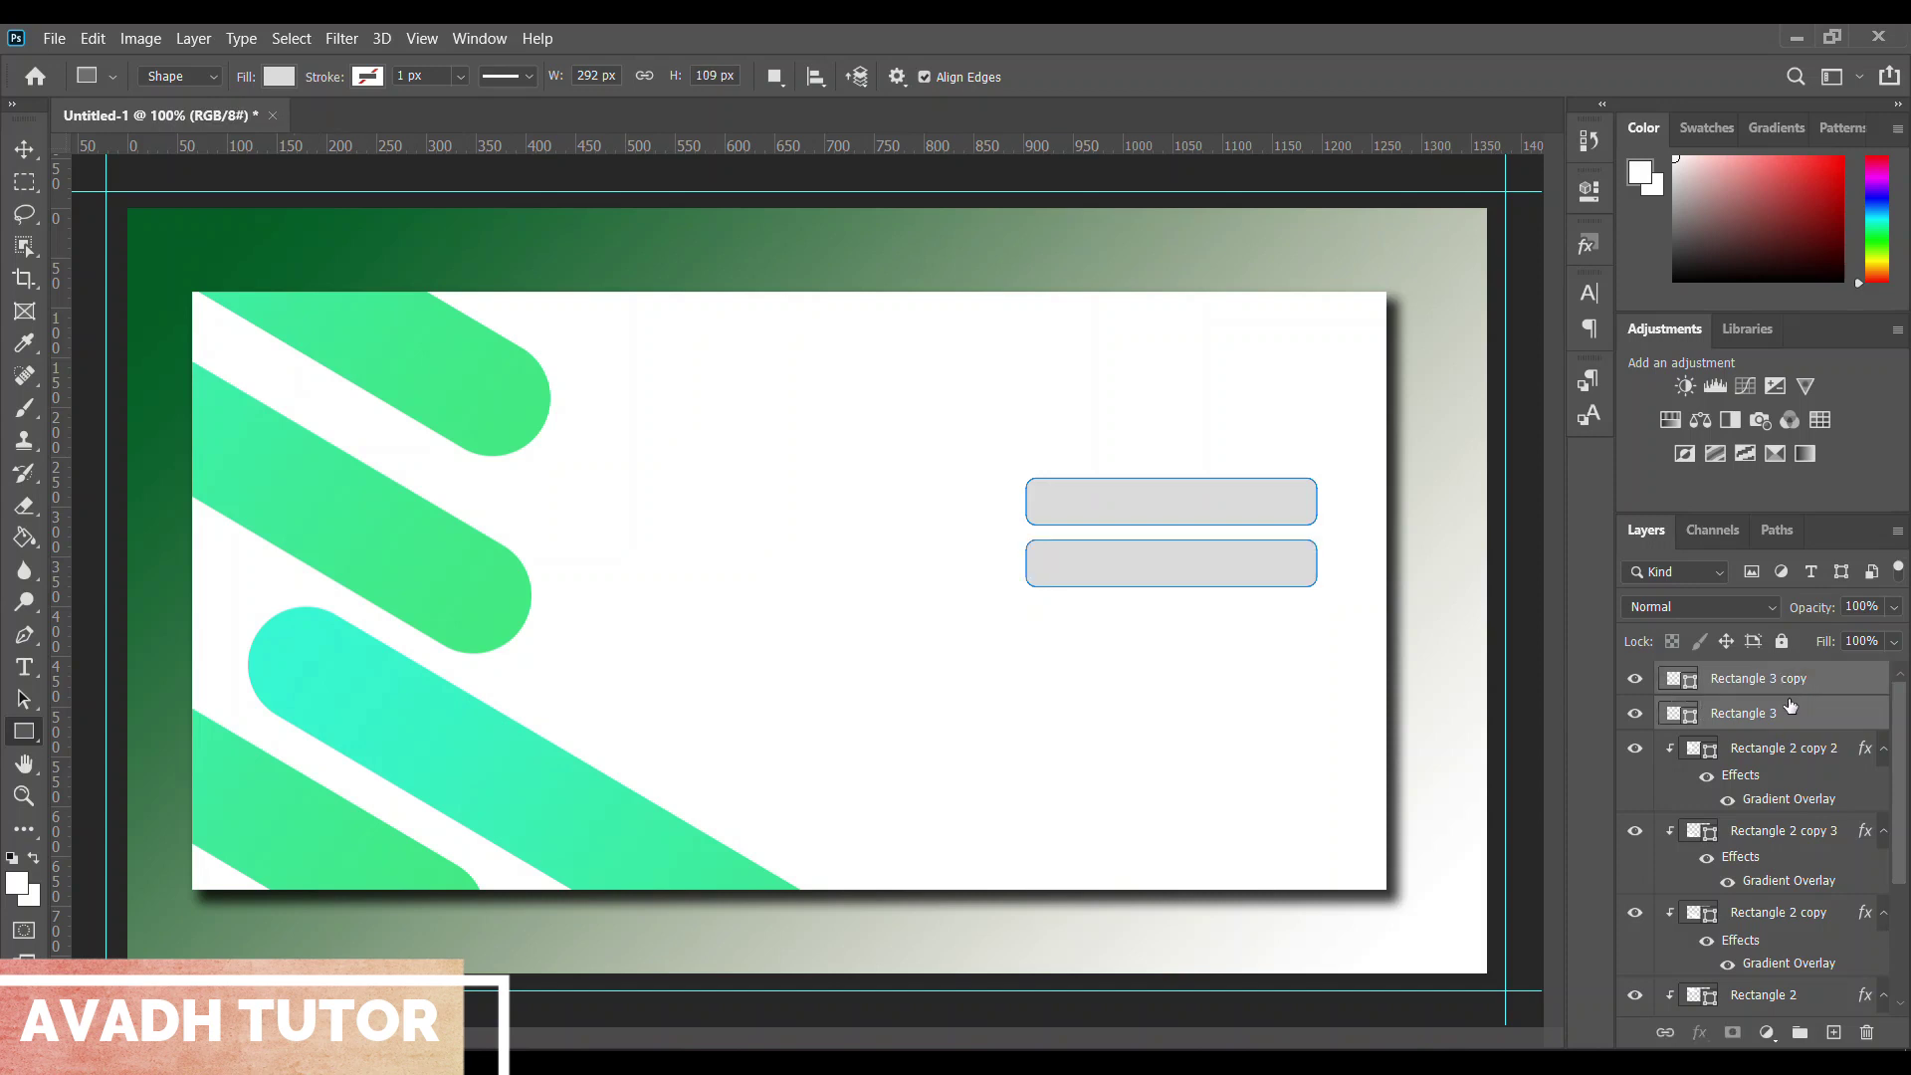
{"action": "key", "text": "ctrl+t"}
{"action": "mouse_move", "coordinate": [1238, 550]}
{"action": "left_mouse_down"}
{"action": "mouse_move", "coordinate": [1185, 546]}
{"action": "mouse_move", "coordinate": [1172, 522]}
{"action": "left_mouse_up"}
{"action": "key", "text": "Return"}
{"action": "key", "text": "u"}
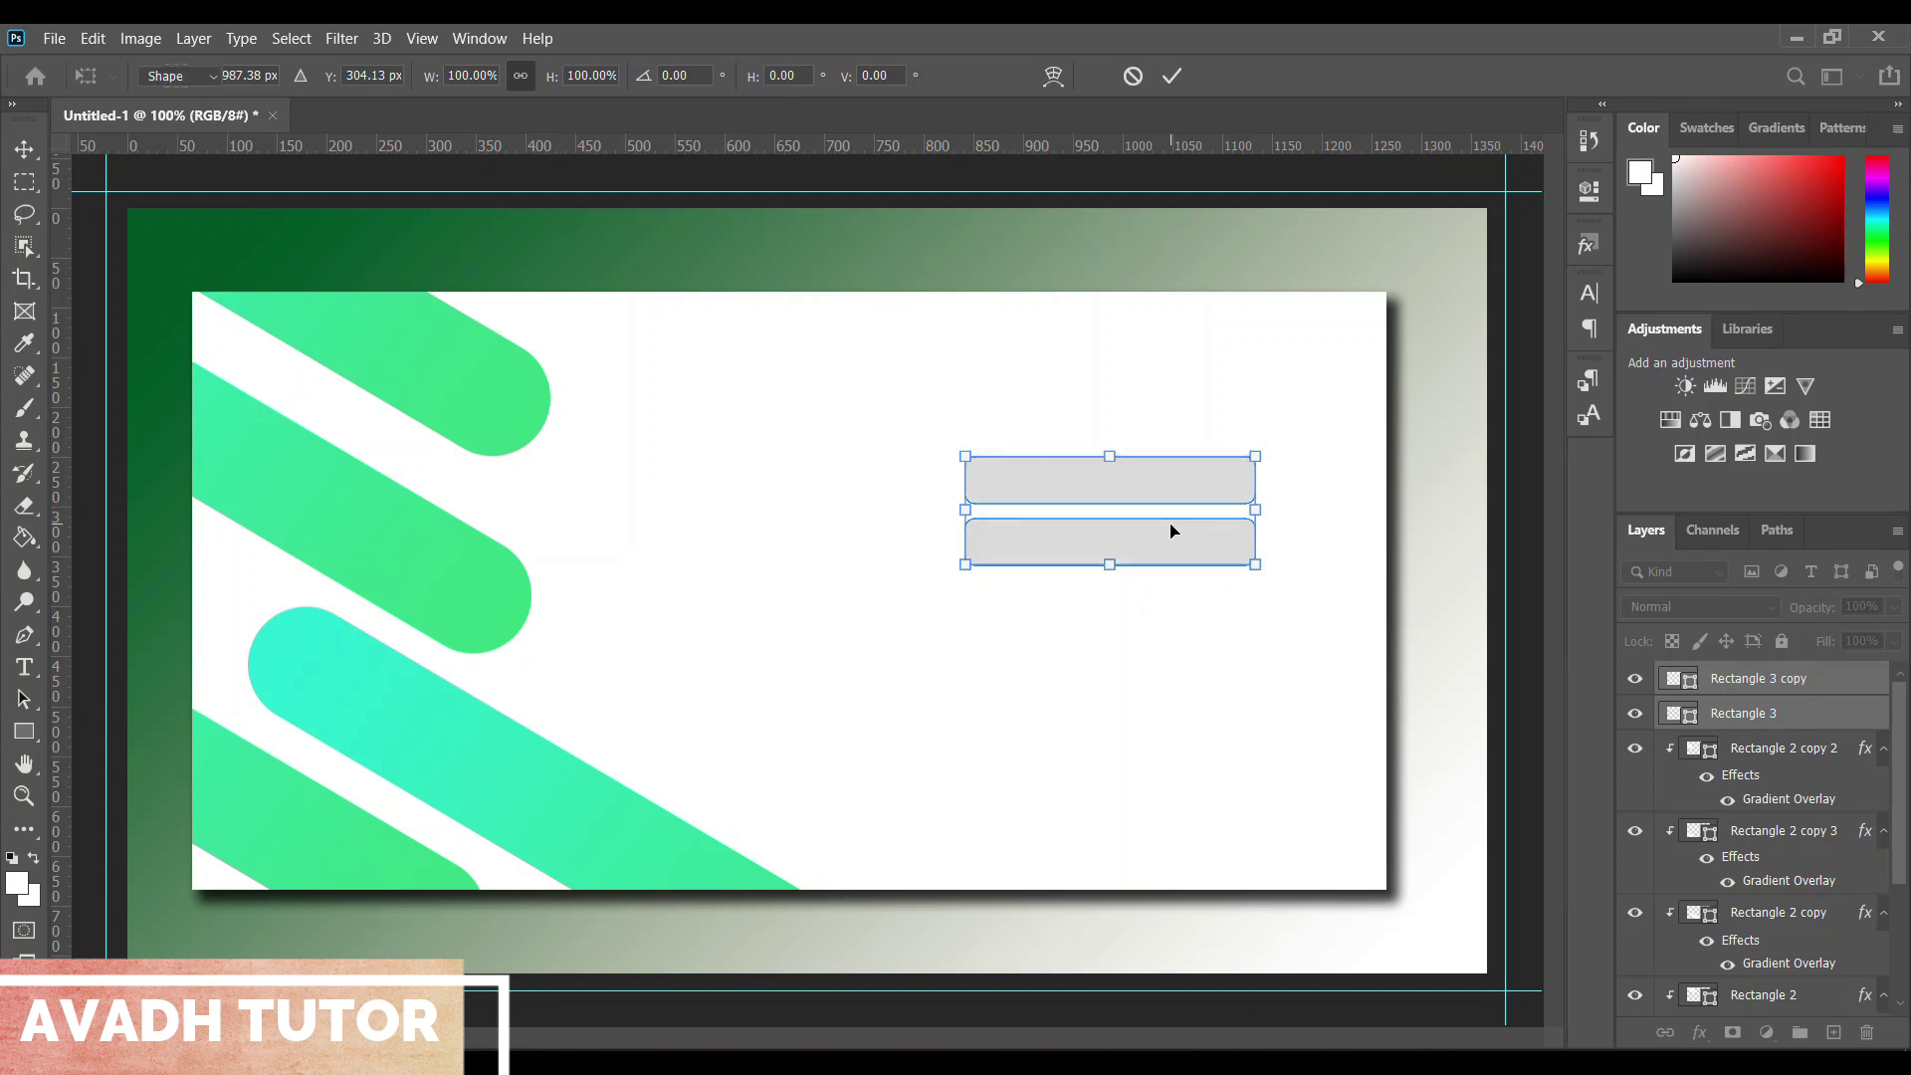
Duplicate the grey field again and place the third copy below the other two
{"action": "left_click", "coordinate": [1822, 747]}
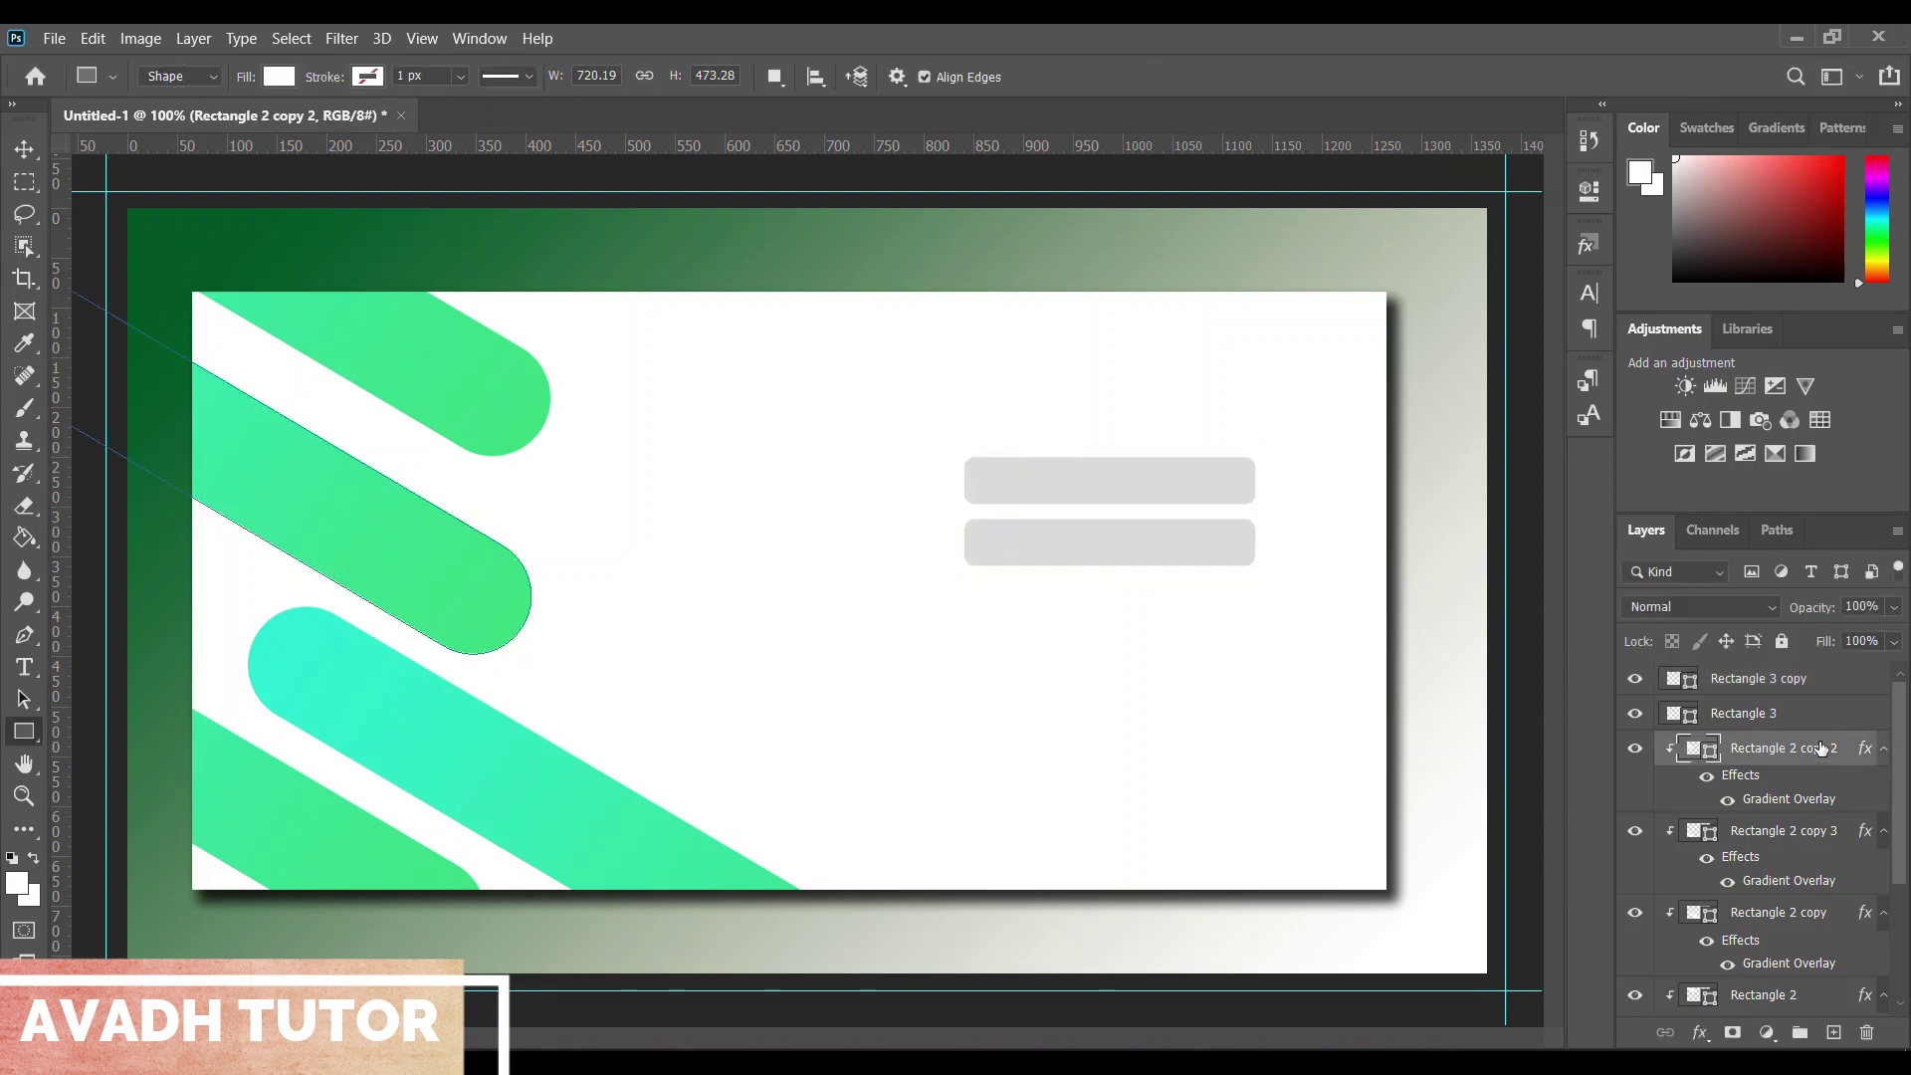
{"action": "left_click", "coordinate": [1820, 713]}
{"action": "key", "text": "ctrl+j"}
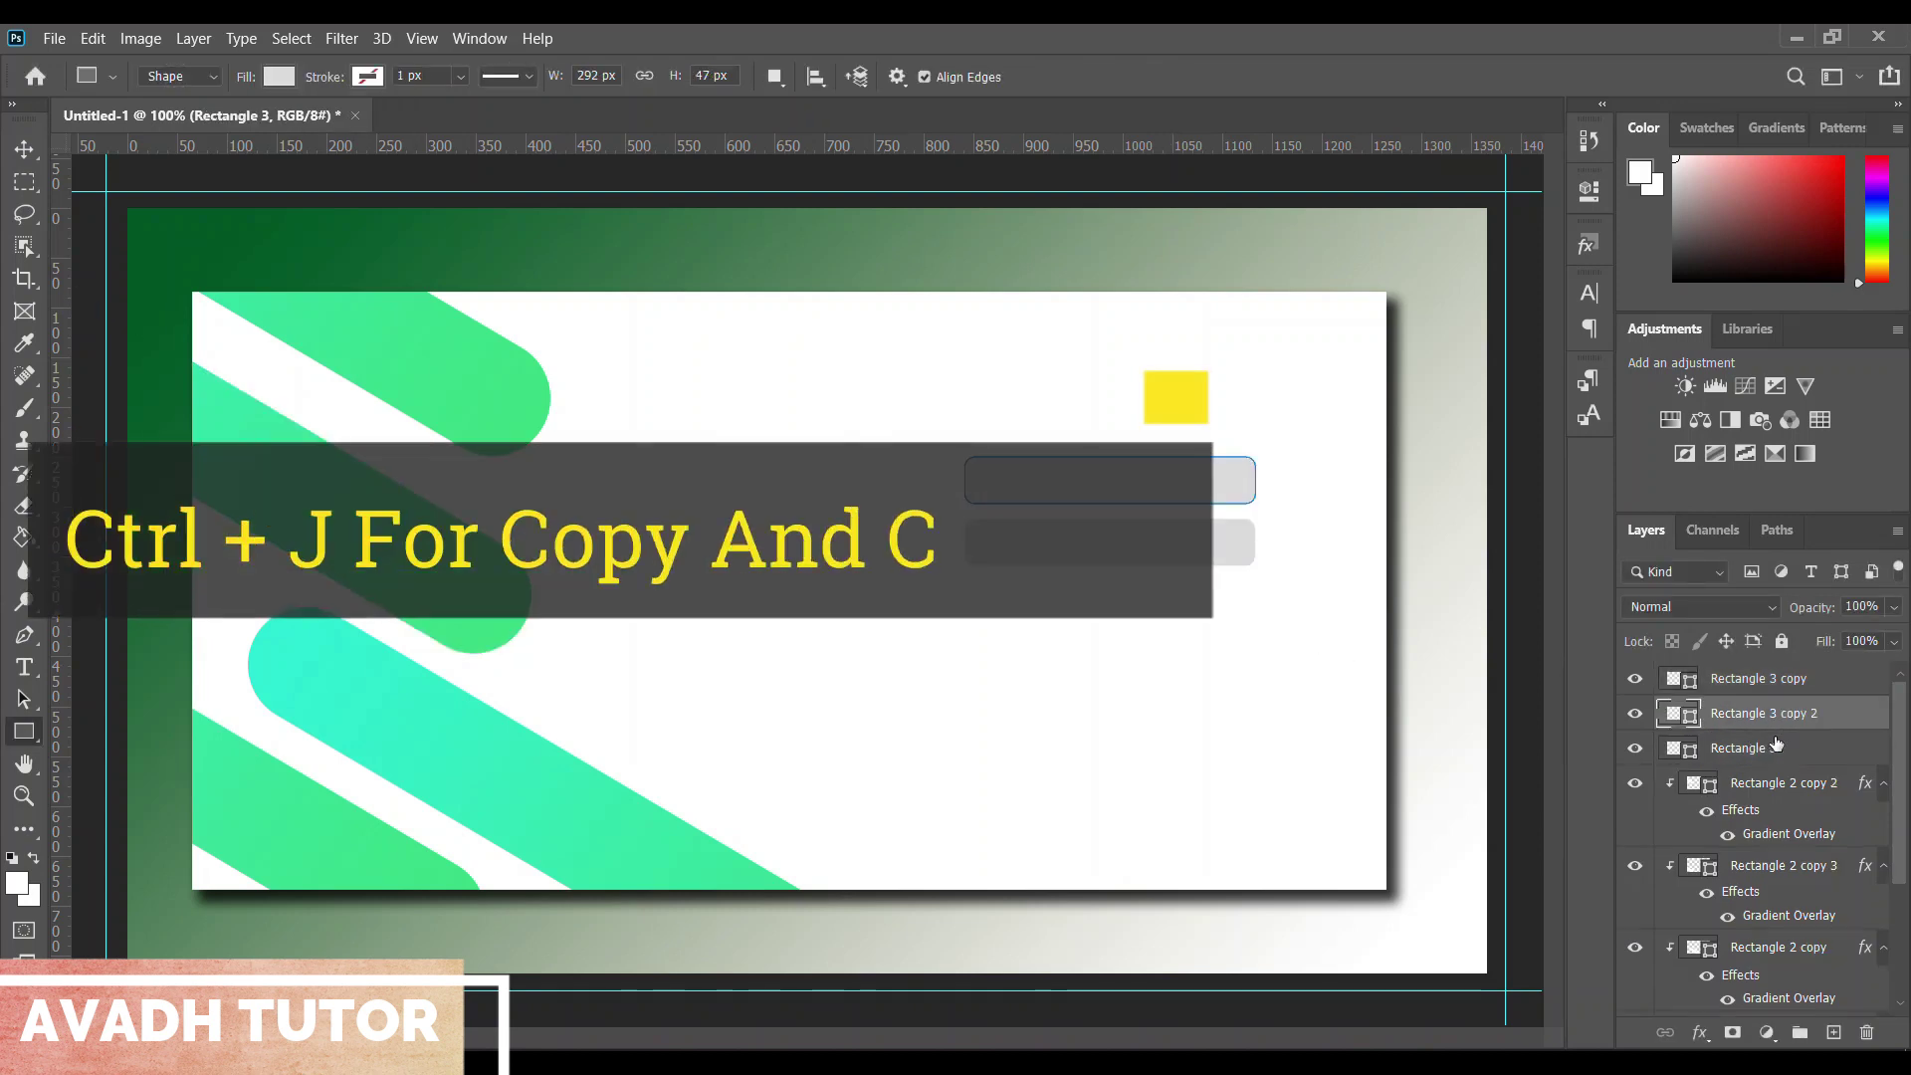
{"action": "key", "text": "ctrl+t"}
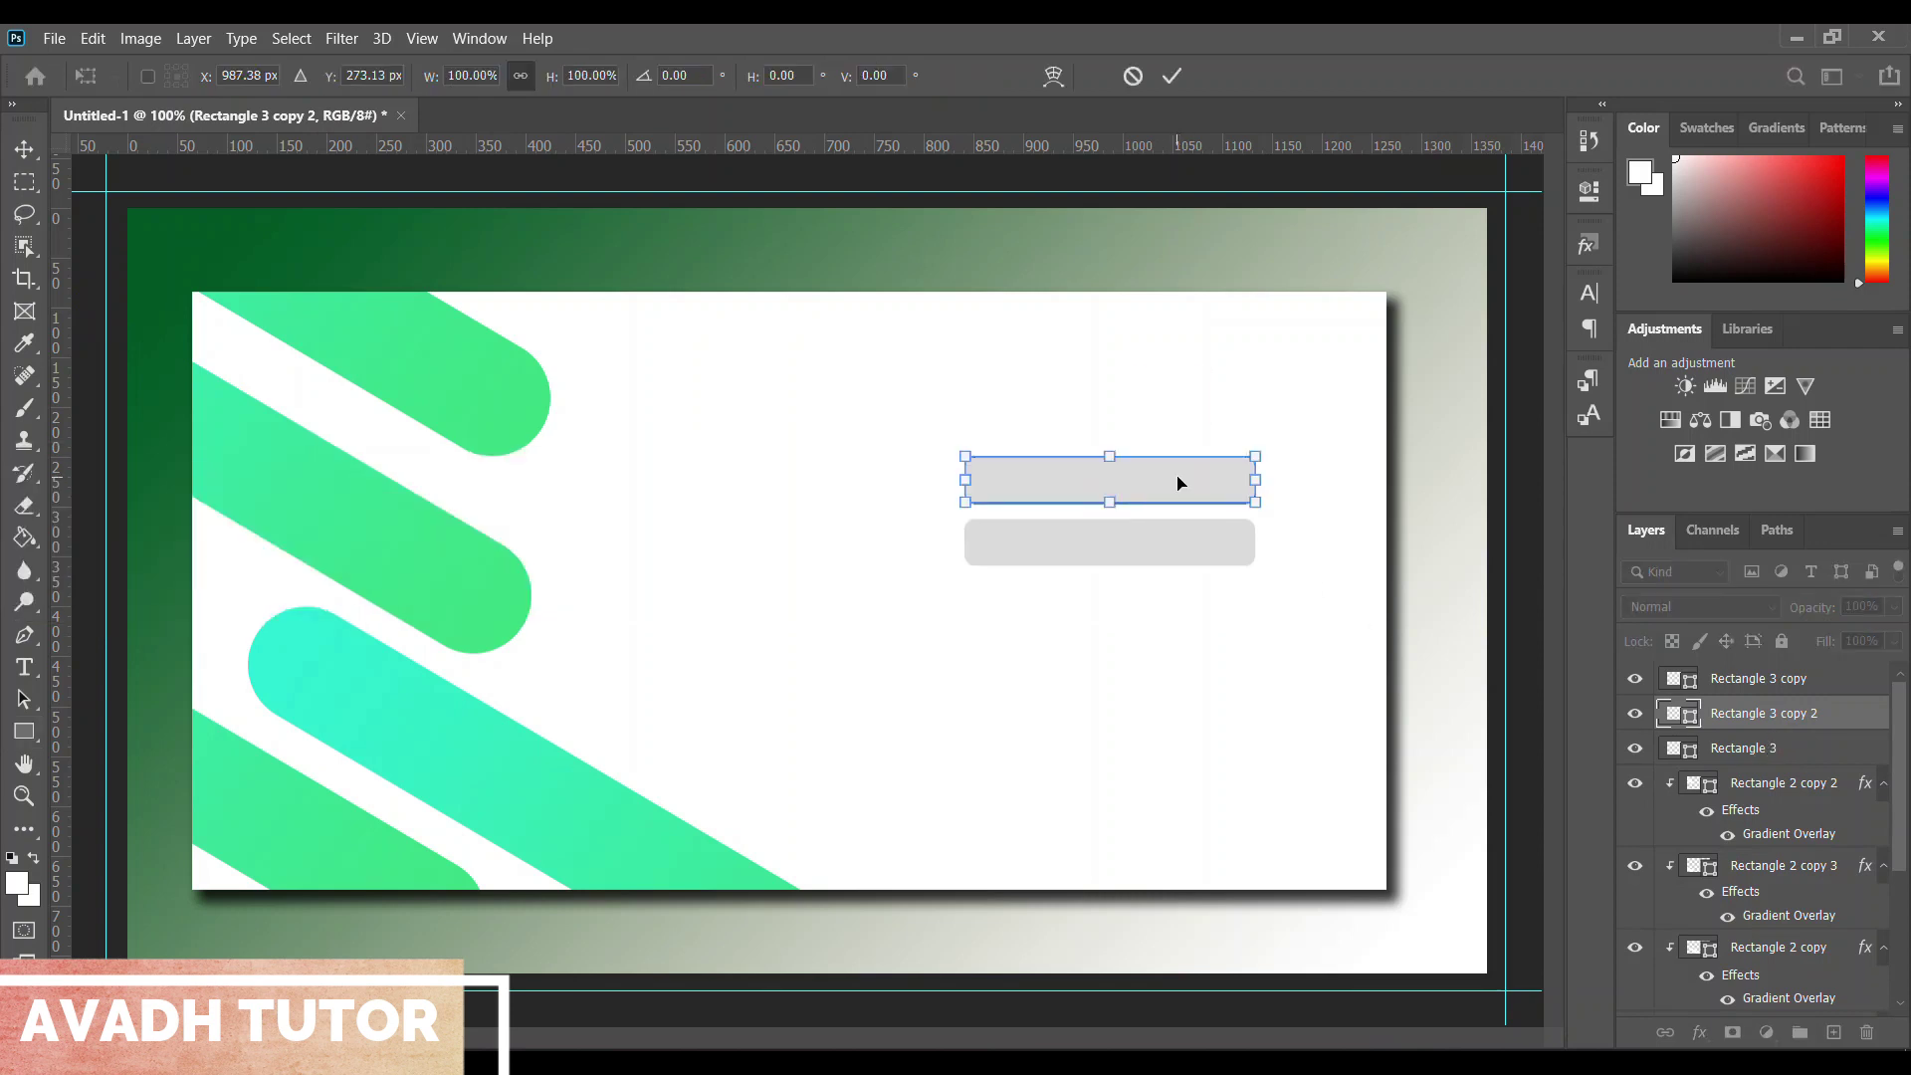
{"action": "key", "text": "shift+Down"}
{"action": "key", "text": "shift+Down"}
{"action": "key", "text": "shift+Down"}
{"action": "key", "text": "shift+Down"}
{"action": "key", "text": "shift+Down"}
{"action": "key", "text": "shift+Down"}
{"action": "key", "text": "shift+Down"}
{"action": "key", "text": "shift+Down"}
{"action": "key", "text": "shift+Down"}
{"action": "key", "text": "shift+Down"}
{"action": "key", "text": "shift+Down"}
{"action": "key", "text": "shift+Down"}
{"action": "key", "text": "shift+Down"}
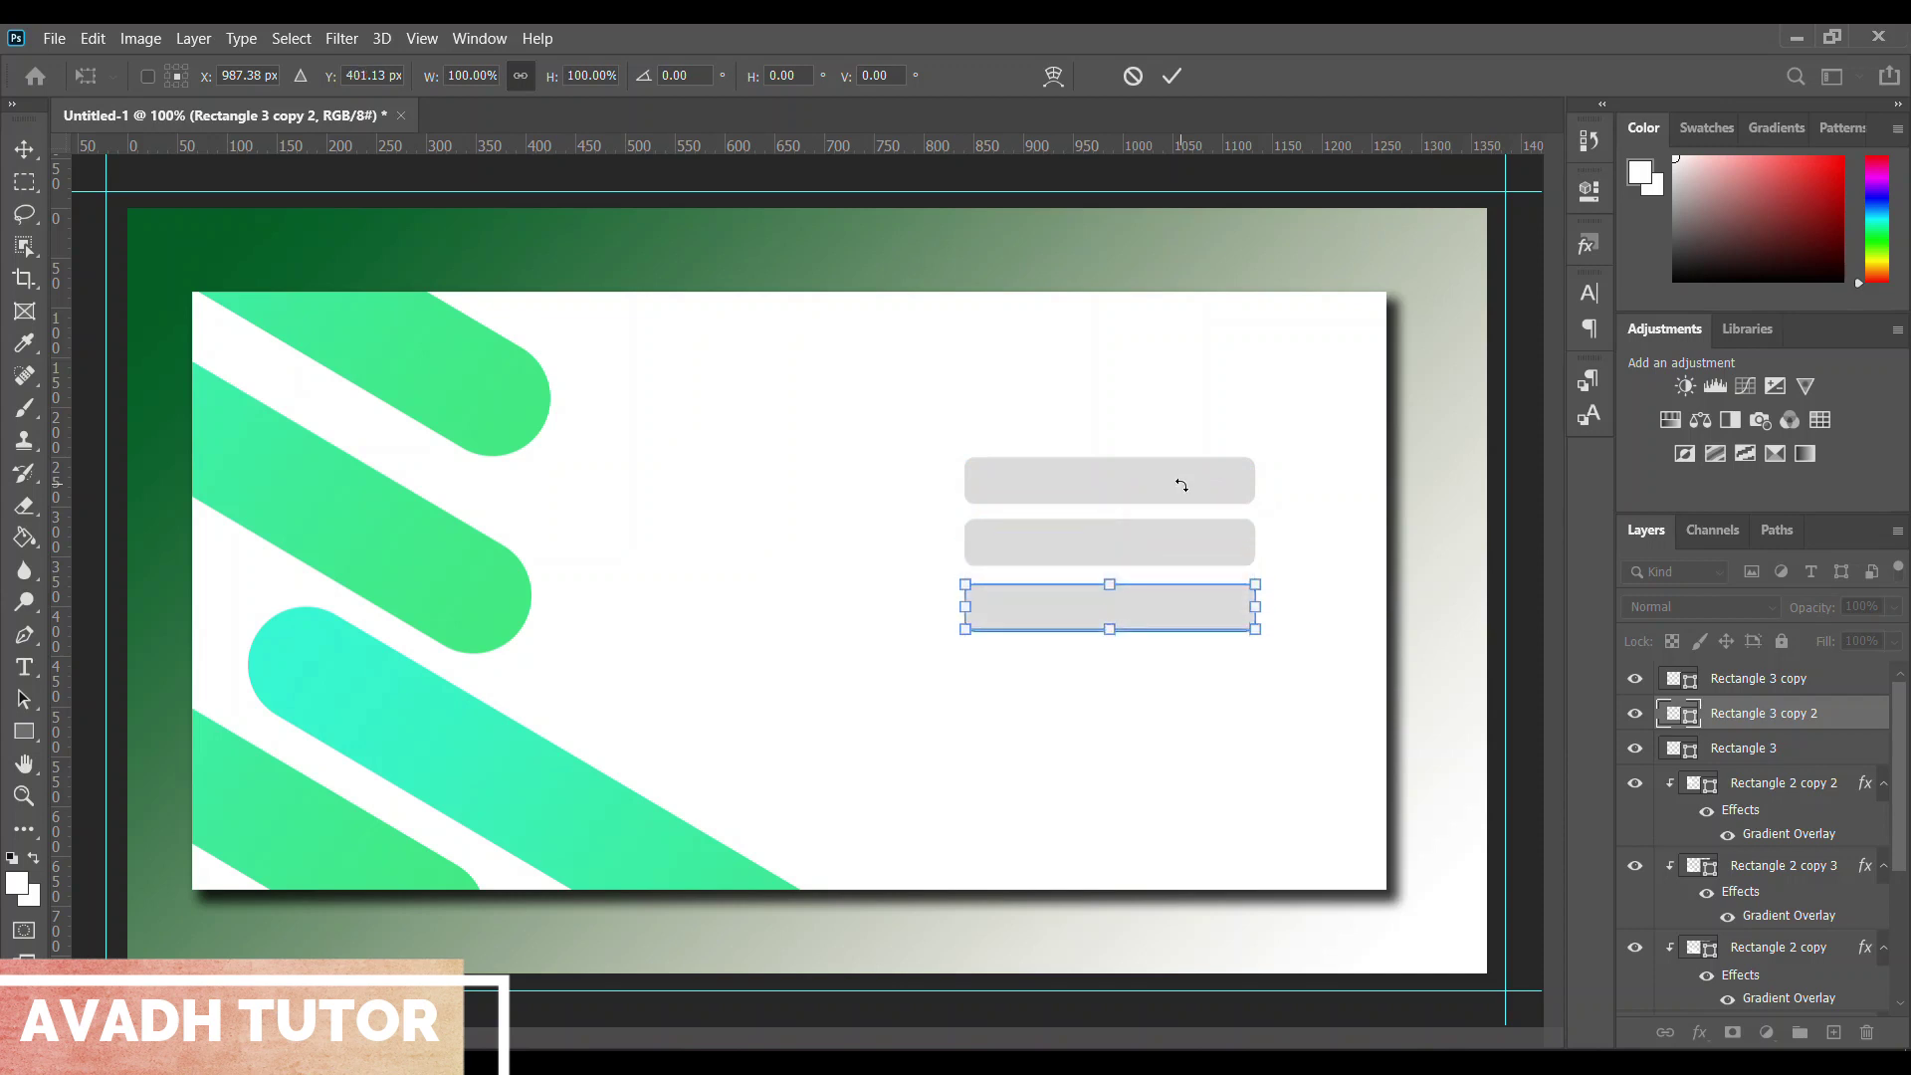
{"action": "key", "text": "Down"}
{"action": "key", "text": "Down"}
{"action": "key", "text": "Down"}
{"action": "key", "text": "Down"}
{"action": "key", "text": "Down"}
{"action": "key", "text": "Return"}
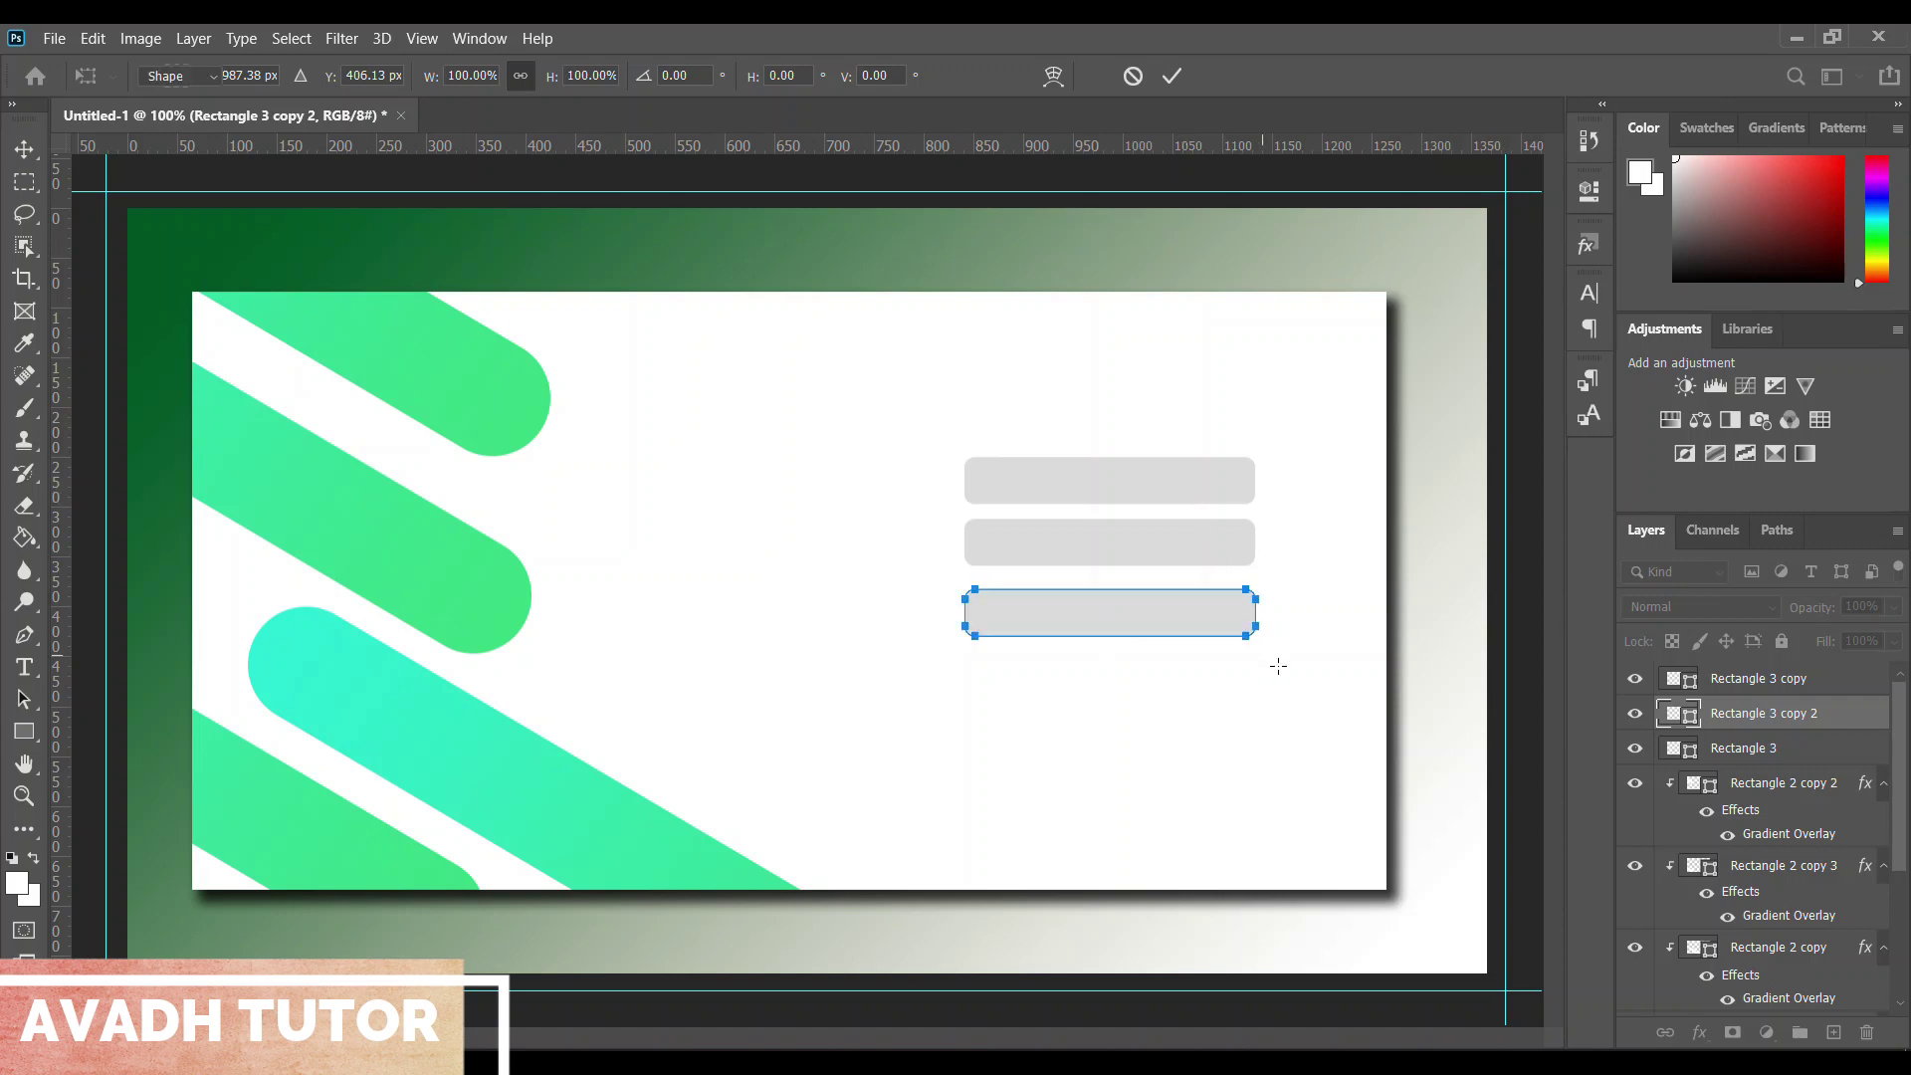
{"action": "key", "text": "u"}
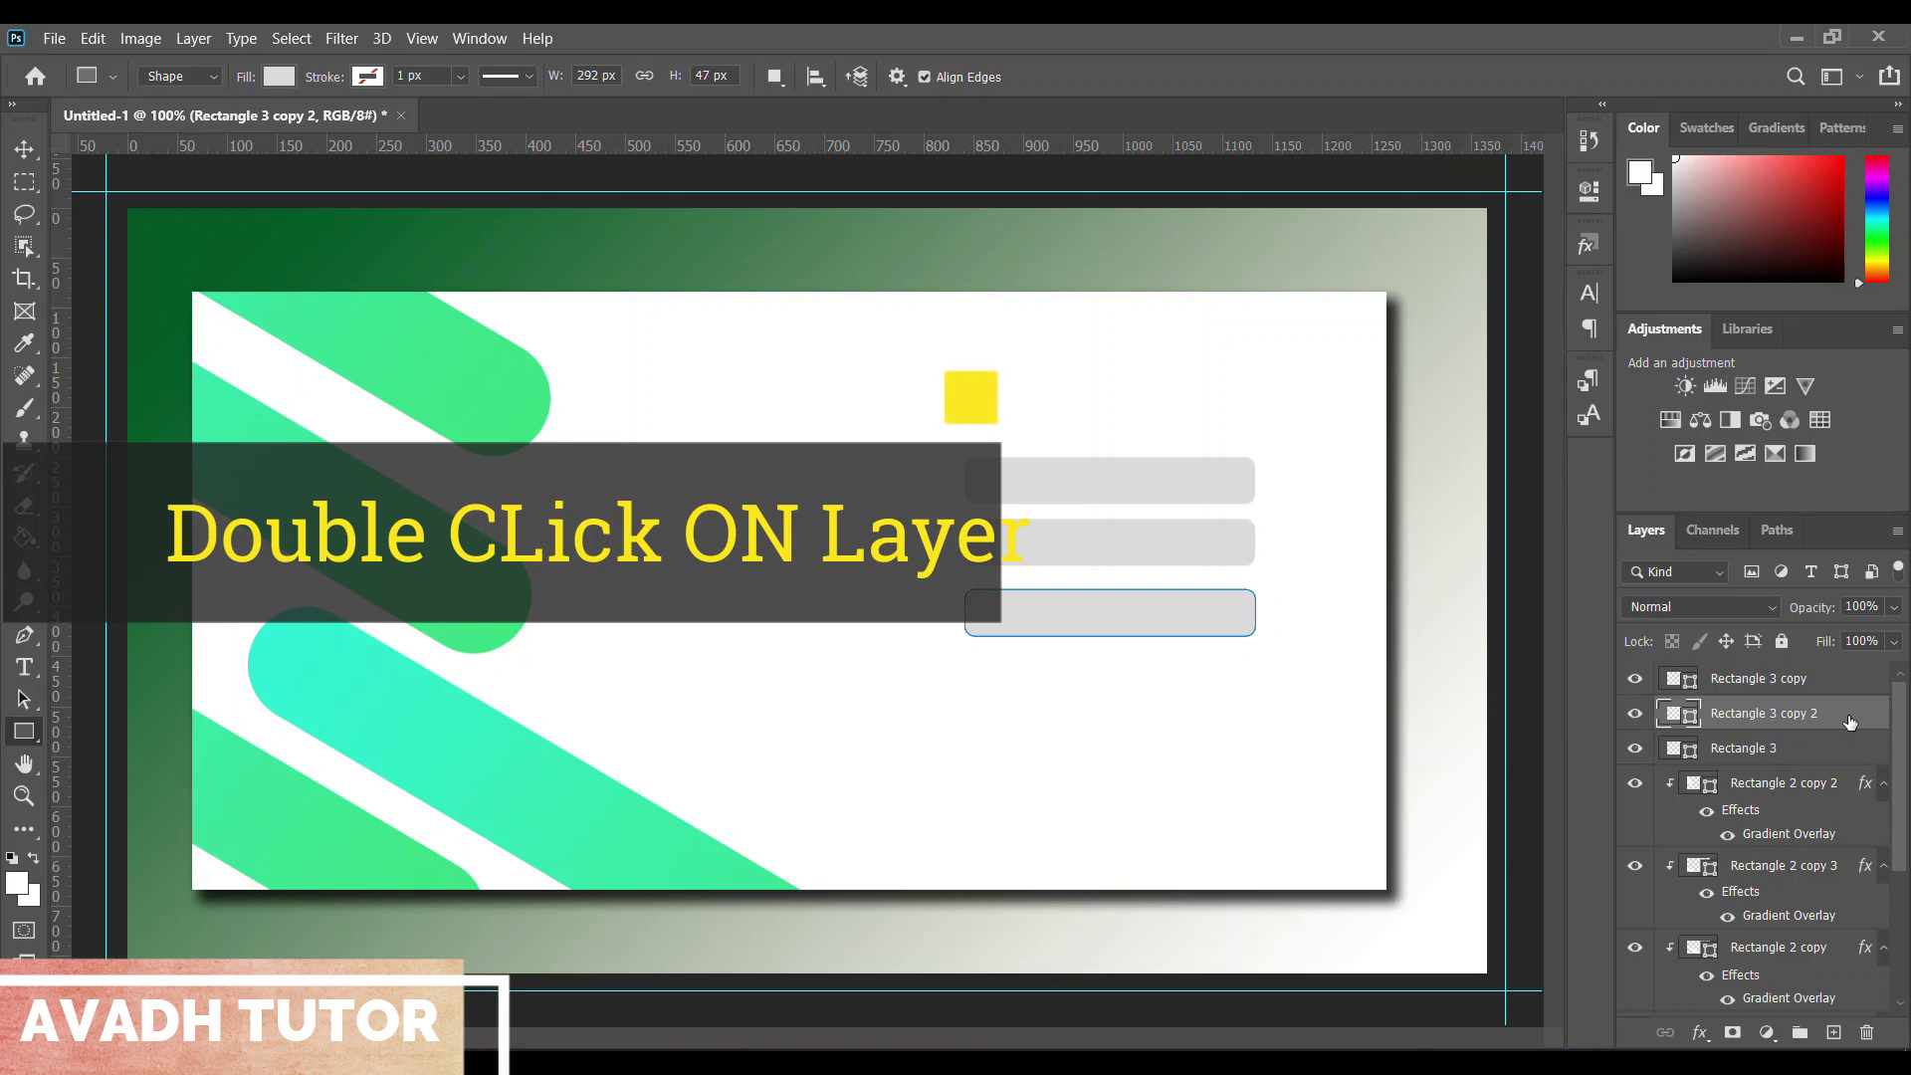
Give Rectangle 3 copy 2 a turquoise-to-green Gradient Overlay at 143° so it looks like a button
{"action": "double_click", "coordinate": [1795, 719]}
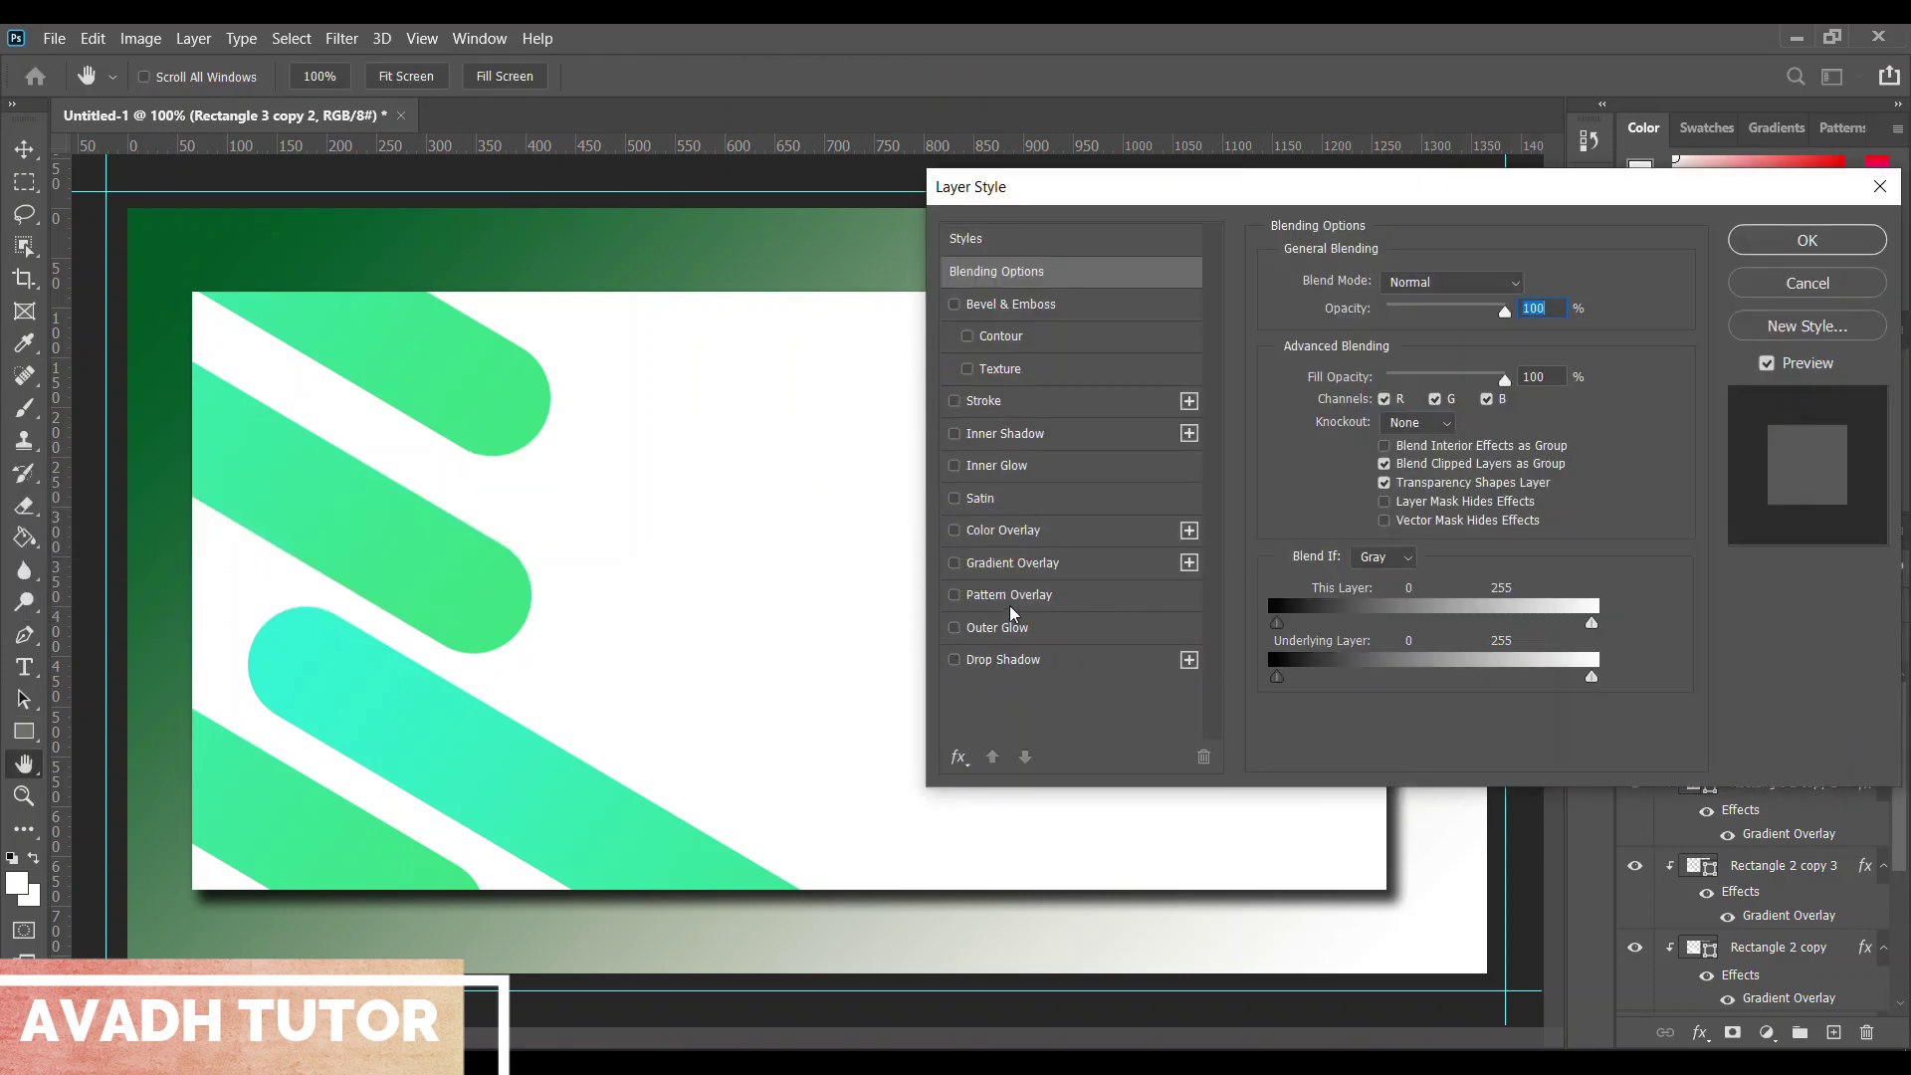
{"action": "left_click", "coordinate": [1018, 596]}
{"action": "left_click", "coordinate": [954, 597]}
{"action": "left_click", "coordinate": [1007, 572]}
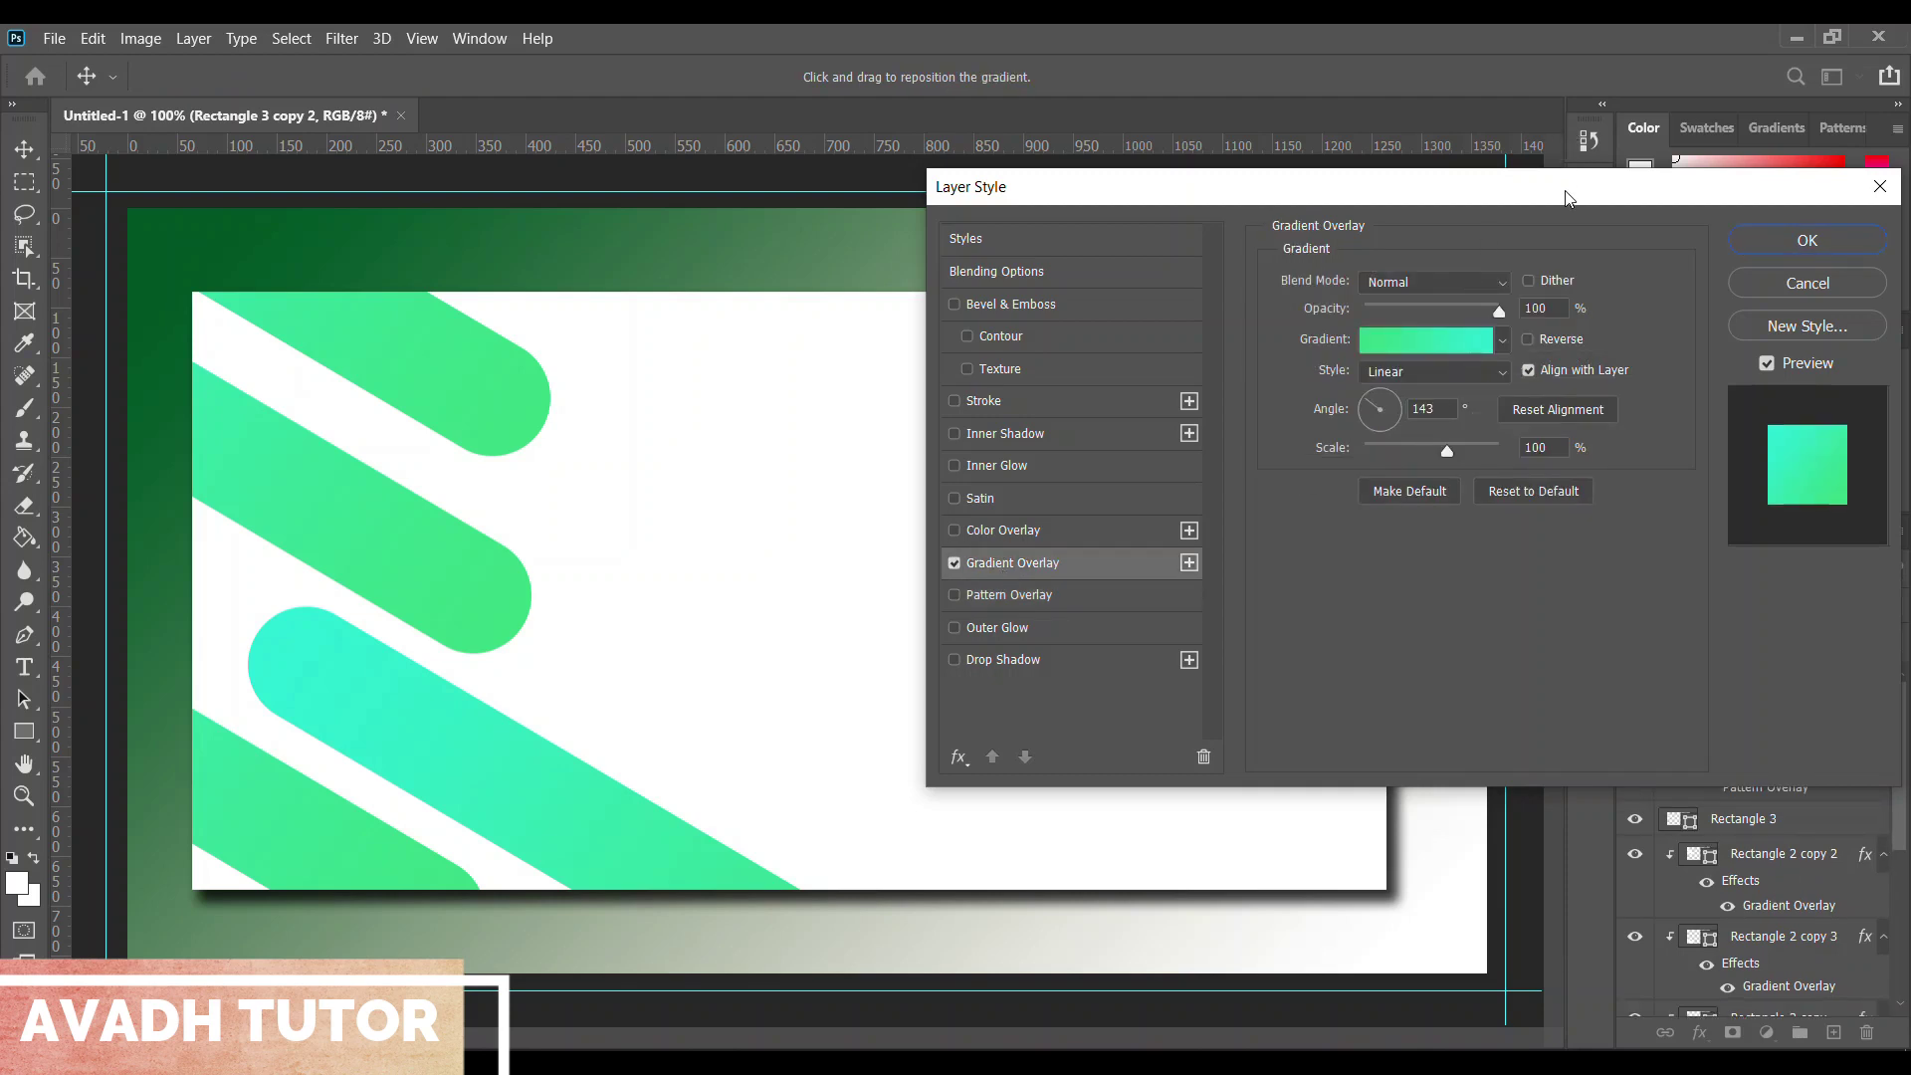
{"action": "left_click_drag", "start_coordinate": [1566, 197], "coordinate": [513, 204]}
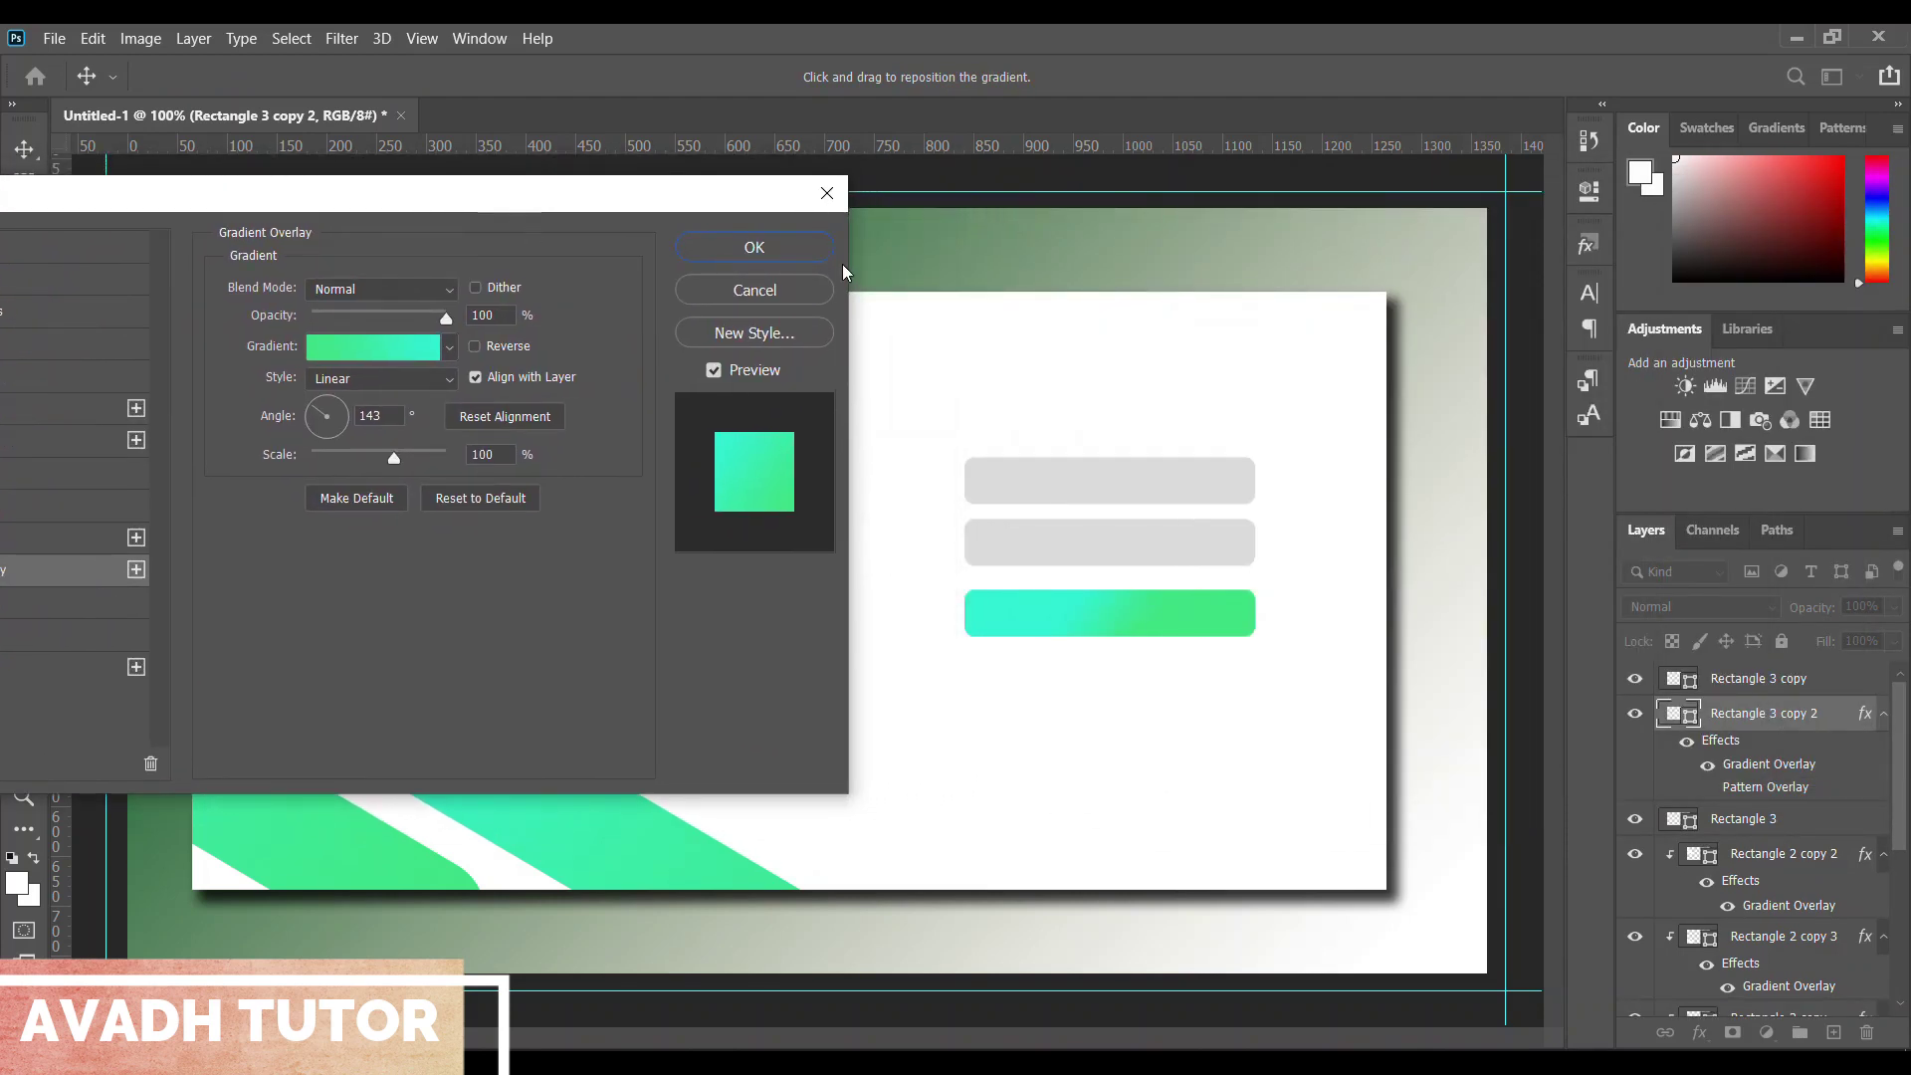
{"action": "left_click", "coordinate": [755, 248]}
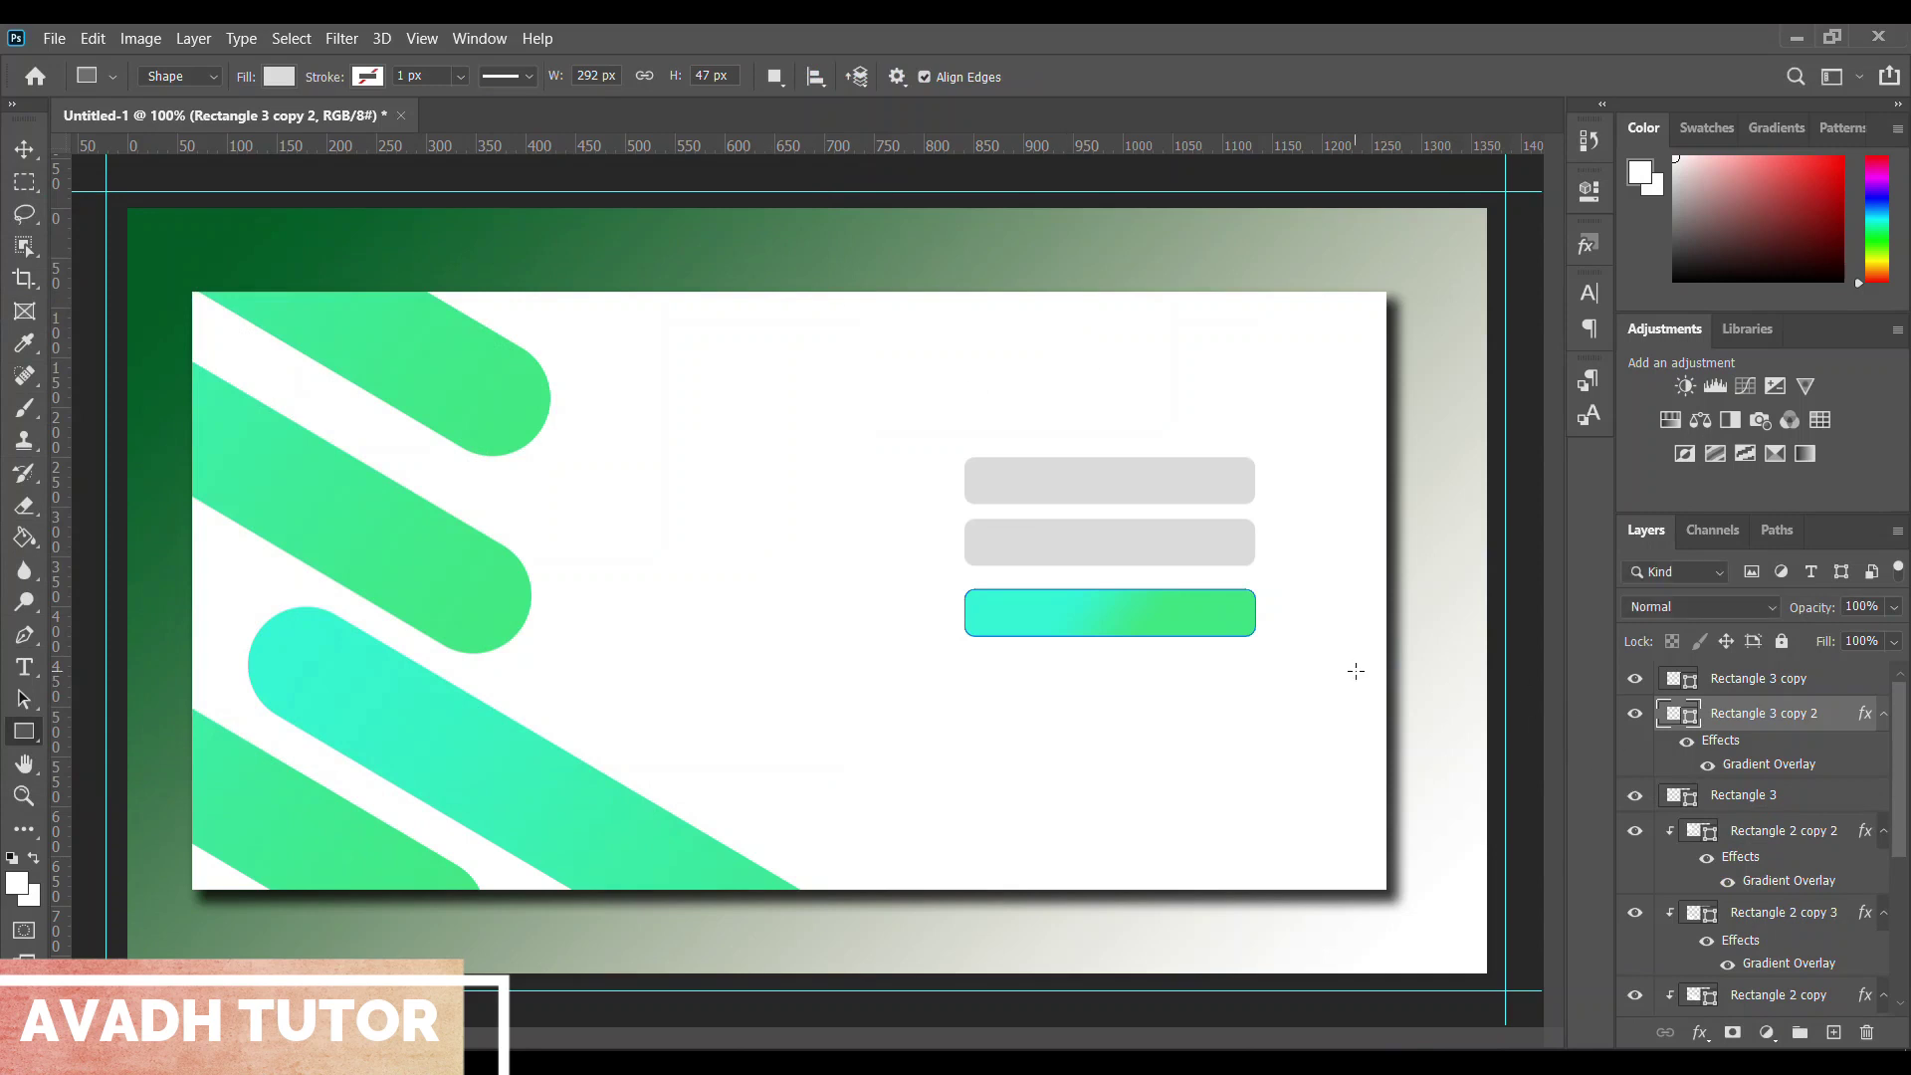
{"action": "key", "text": "v"}
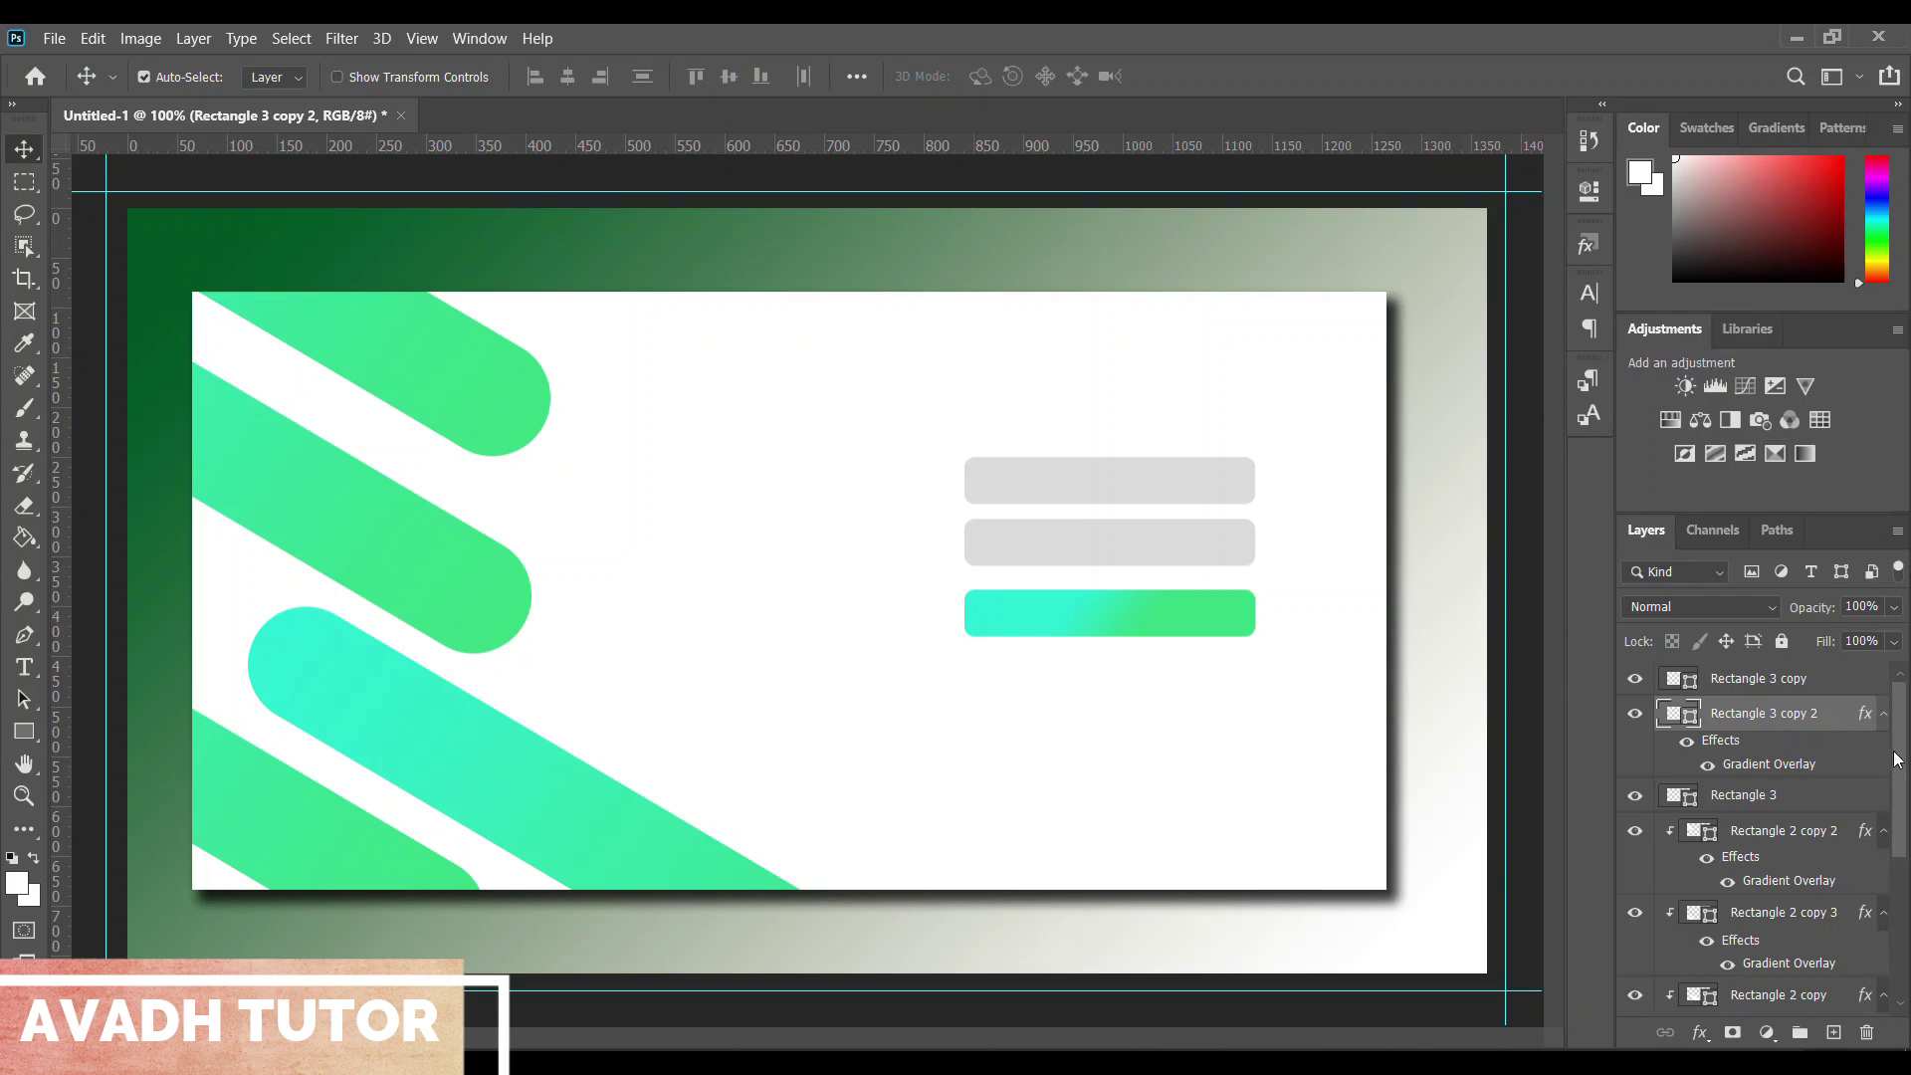
Toggle layer visibility to identify the cyan stripe, then select its layer, Rectangle 2 copy
{"action": "scroll", "coordinate": [1896, 758], "scroll_direction": "down", "scroll_amount": 3}
{"action": "scroll", "coordinate": [1897, 758], "scroll_direction": "down", "scroll_amount": 2}
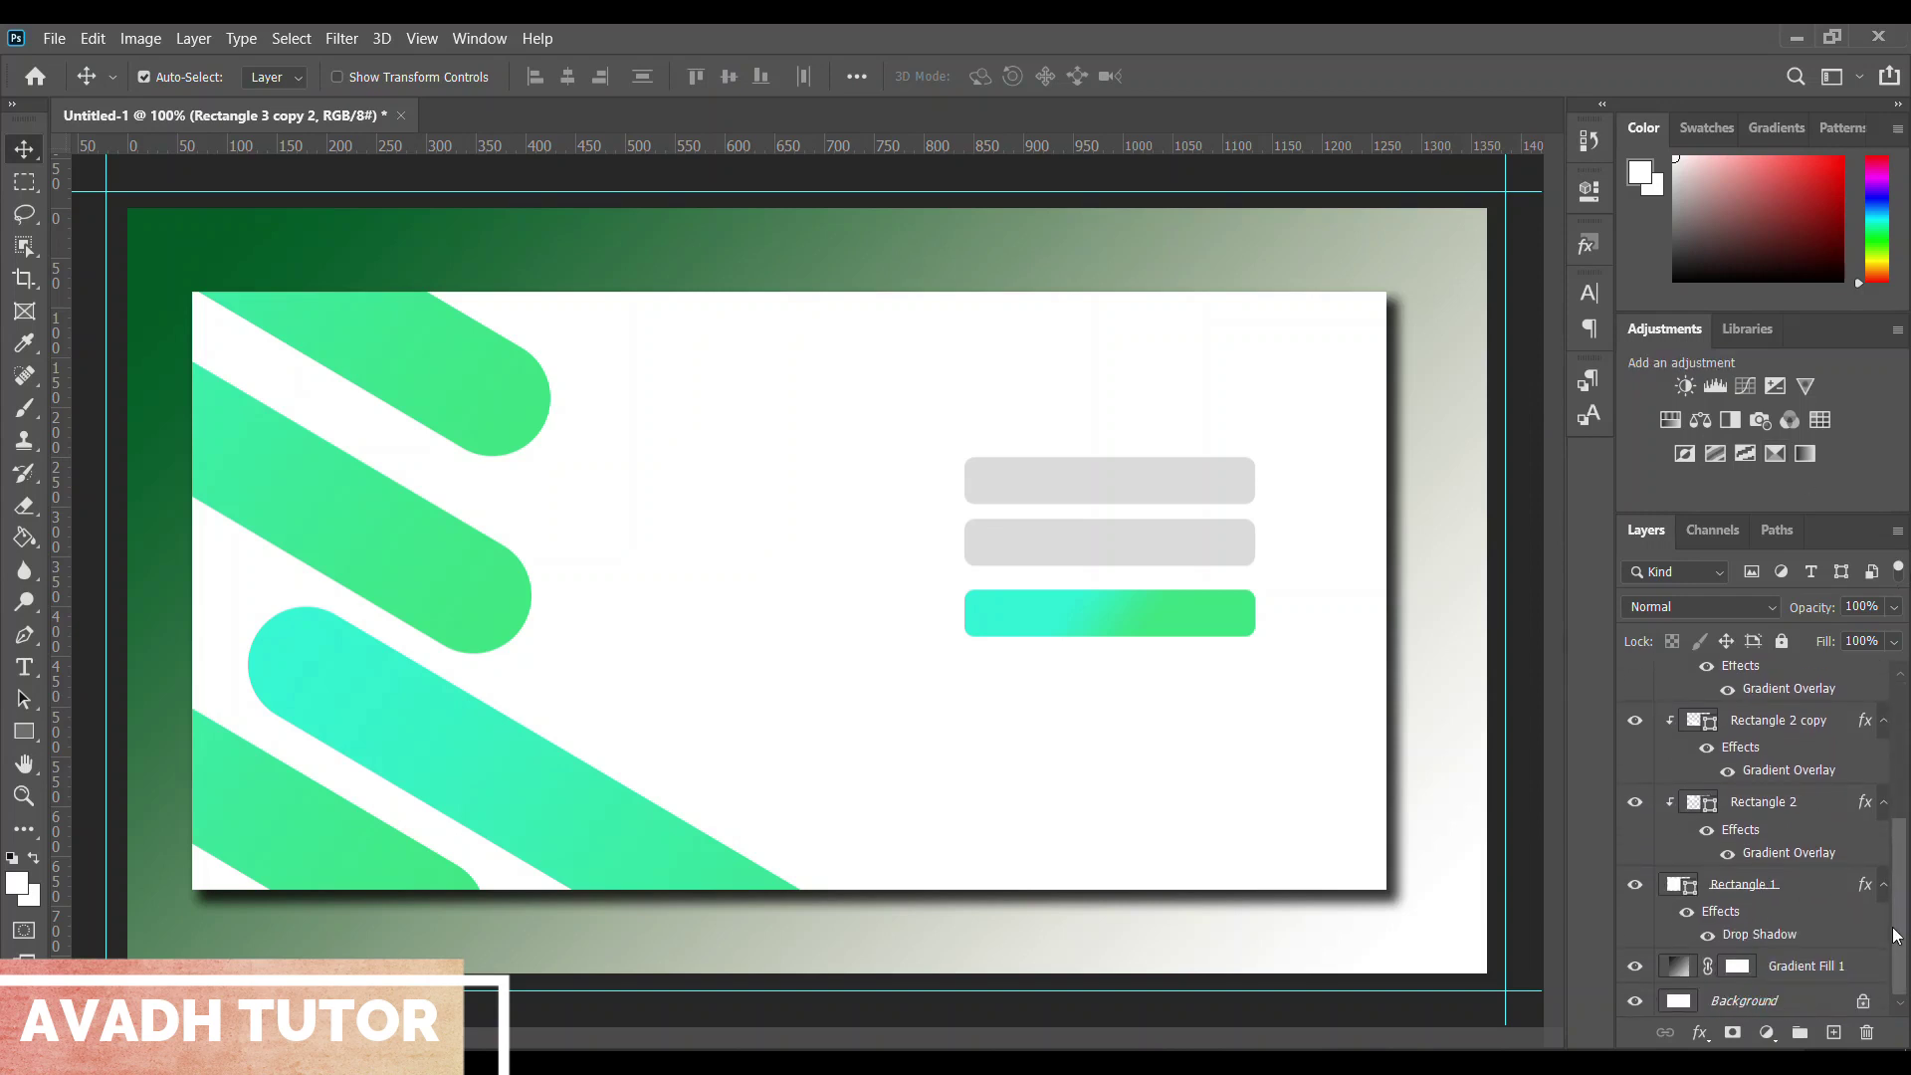
{"action": "left_click", "coordinate": [1638, 886]}
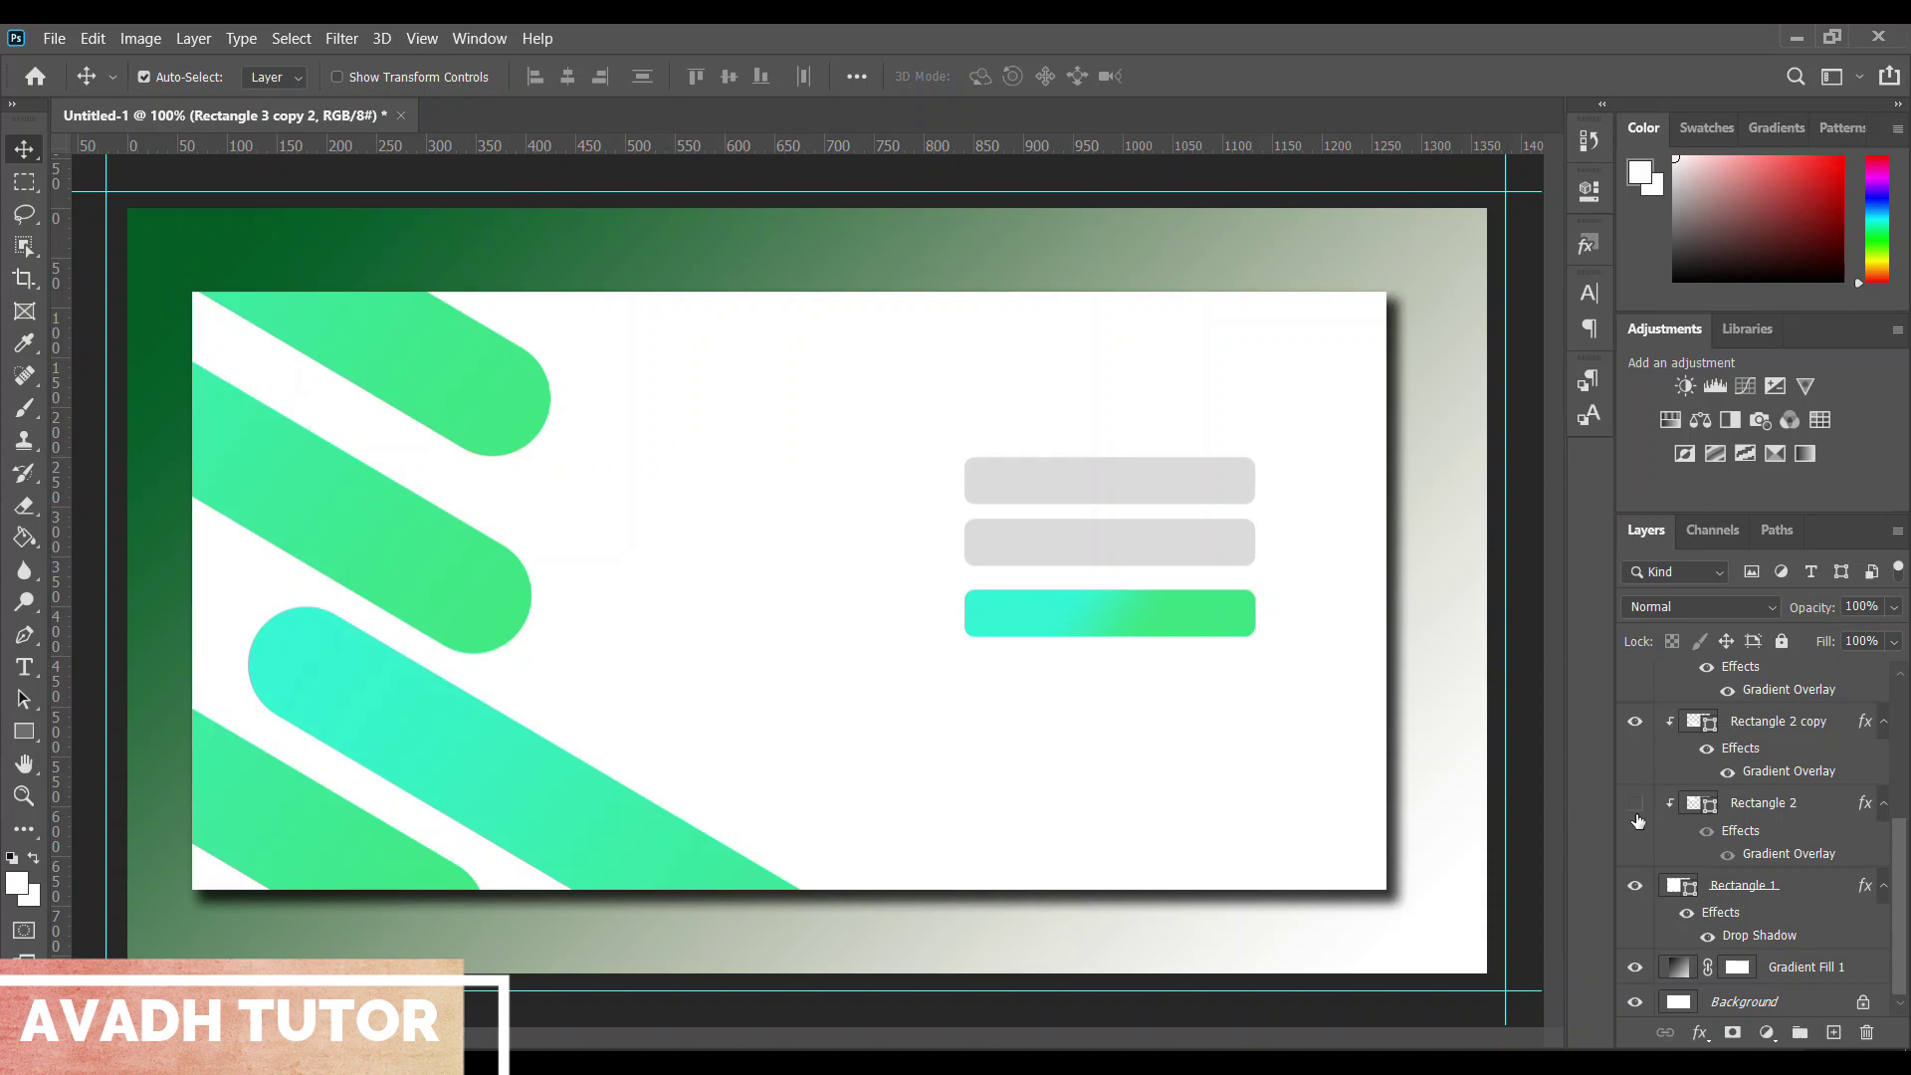
{"action": "left_click", "coordinate": [1635, 803]}
{"action": "left_click", "coordinate": [1636, 722]}
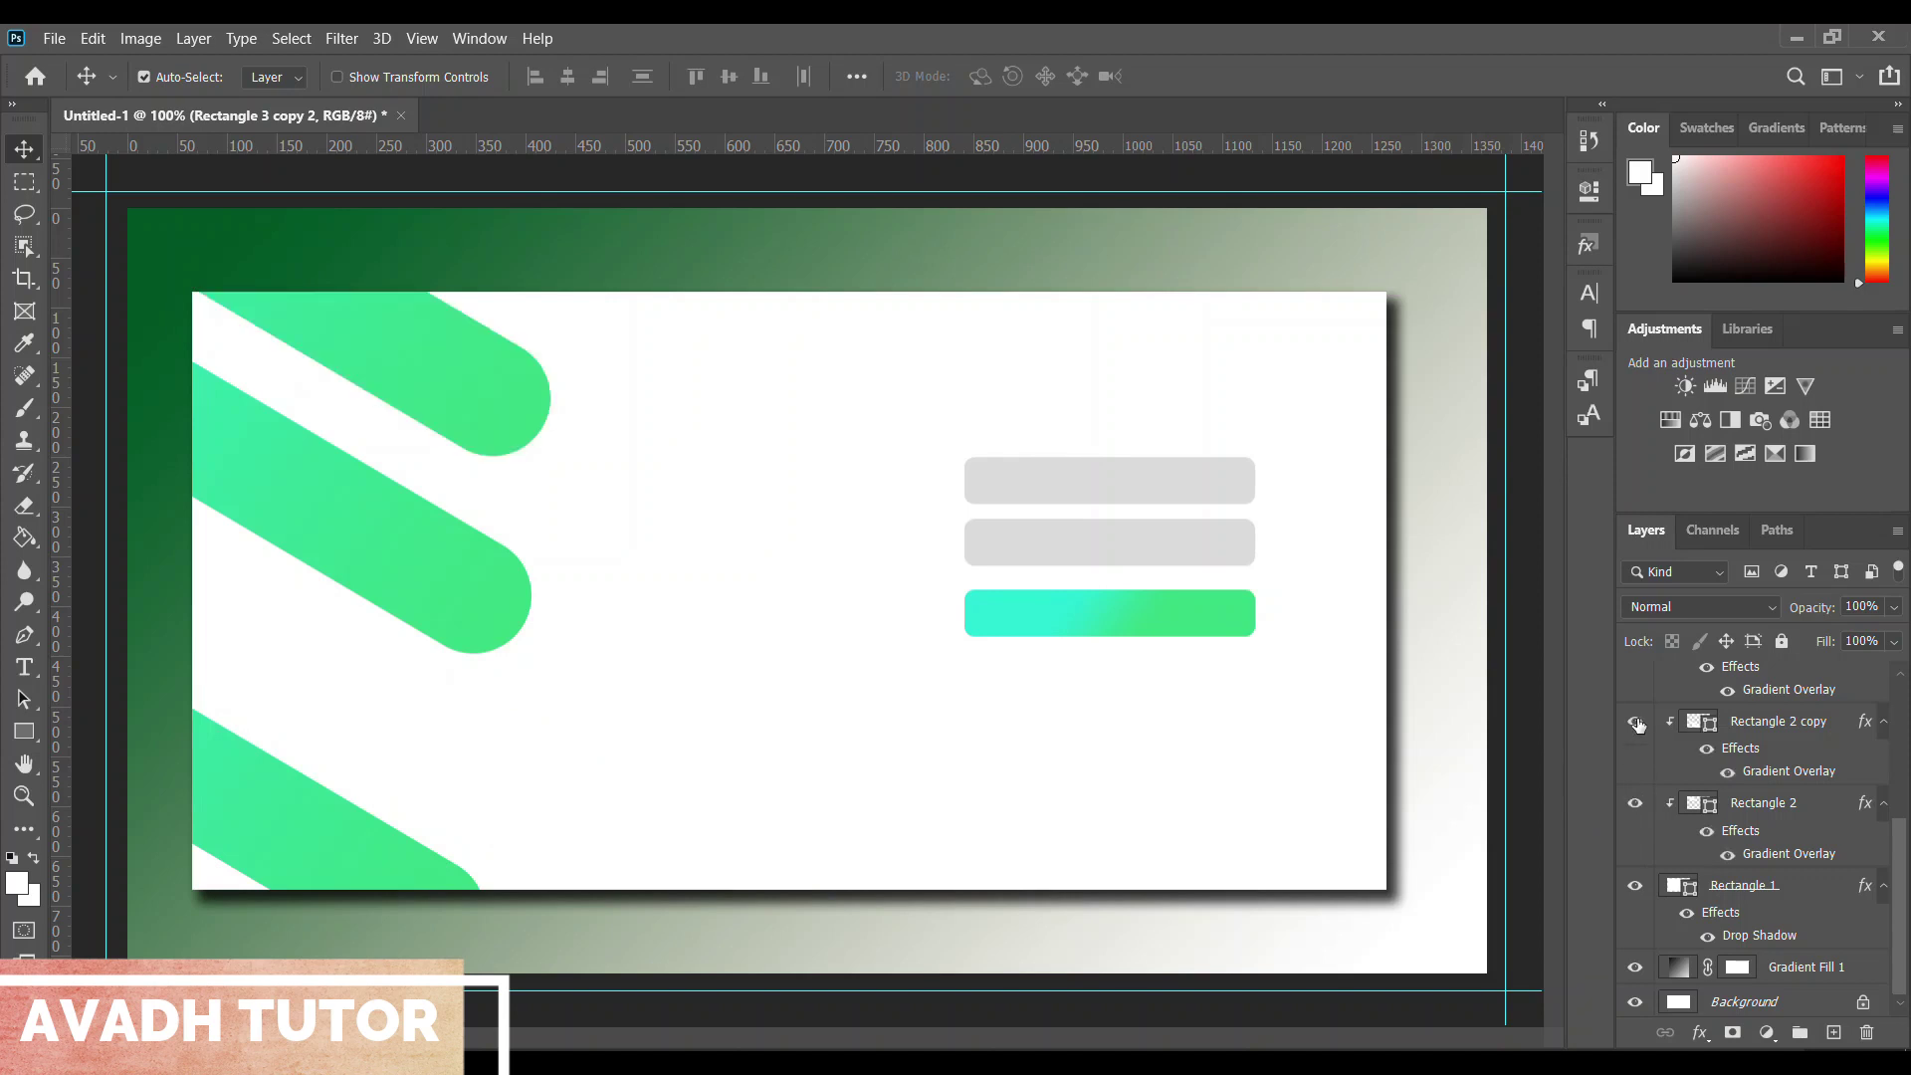
{"action": "left_click", "coordinate": [1635, 721]}
{"action": "left_click", "coordinate": [1787, 723]}
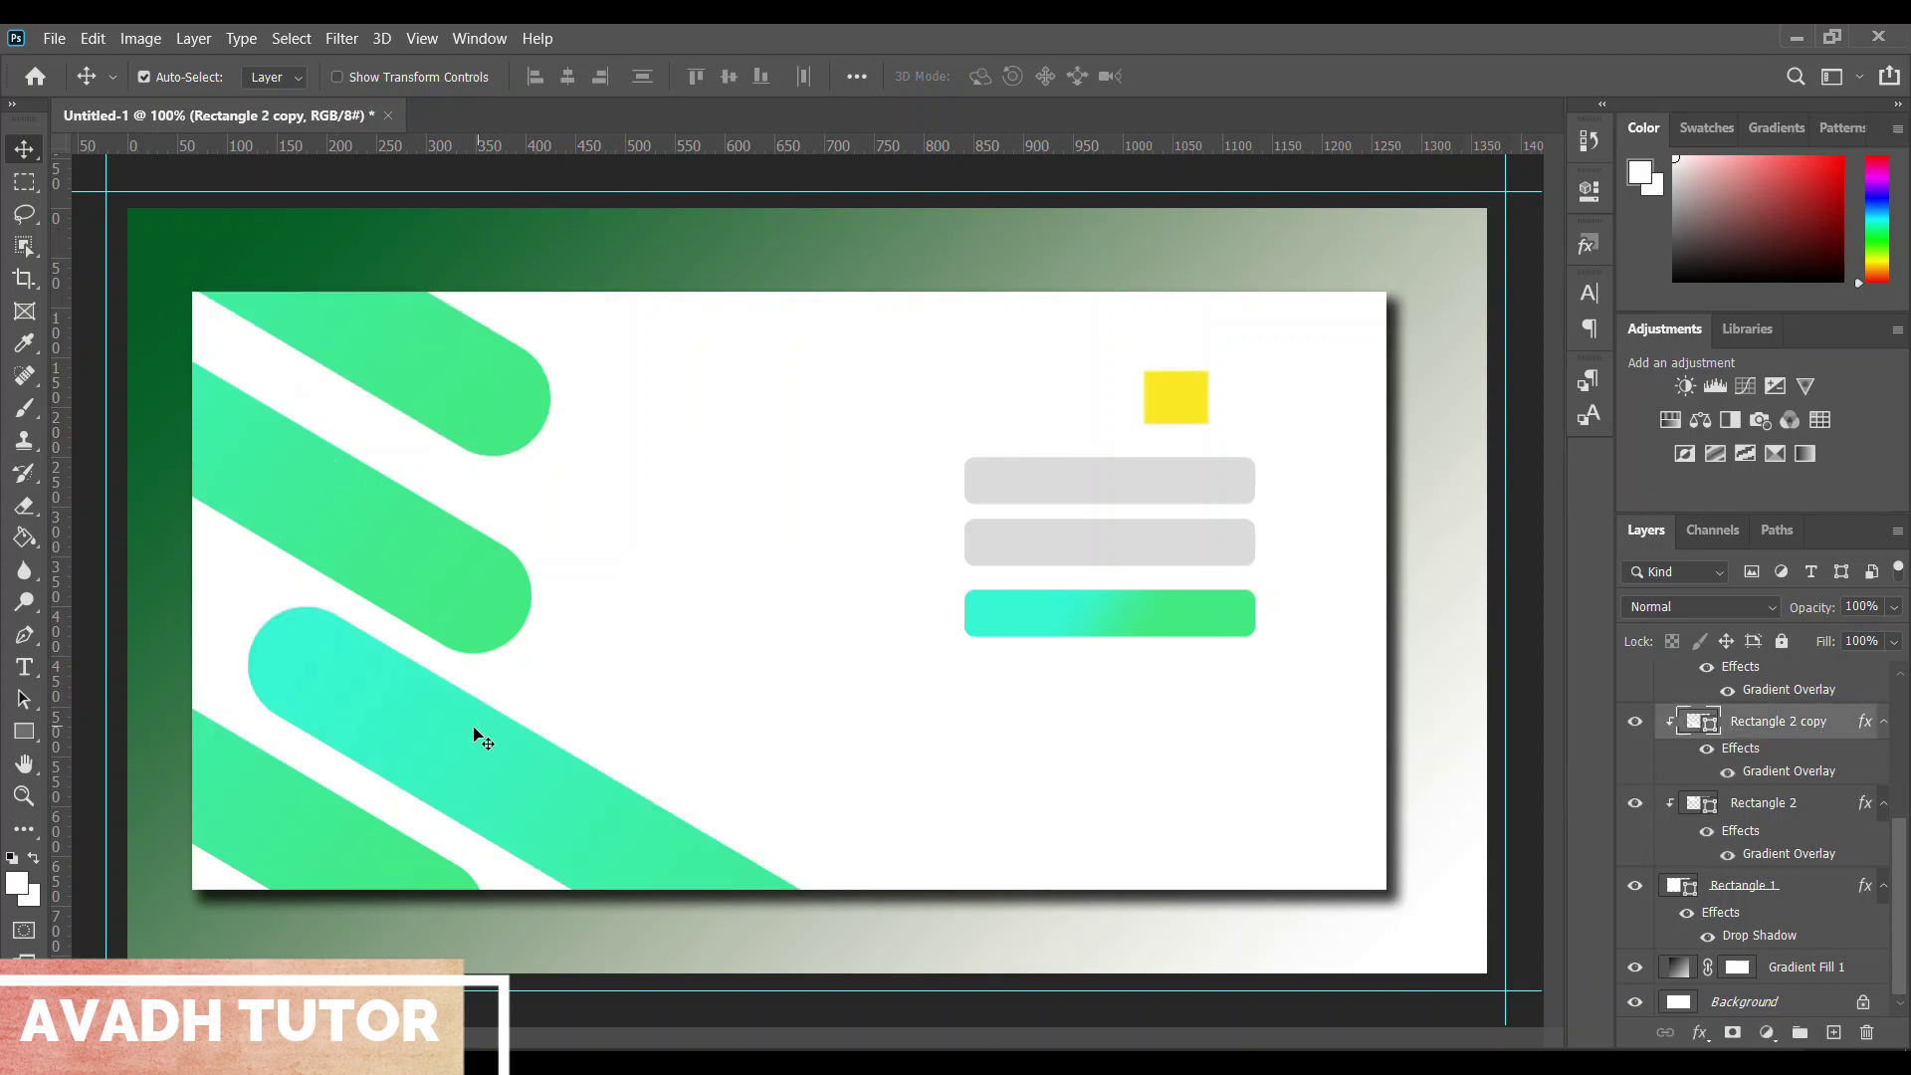
Shrink the cyan stripe to about 55% and place it lower, near the card's bottom-left
{"action": "key", "text": "ctrl+t"}
{"action": "left_click_drag", "start_coordinate": [474, 737], "coordinate": [703, 614]}
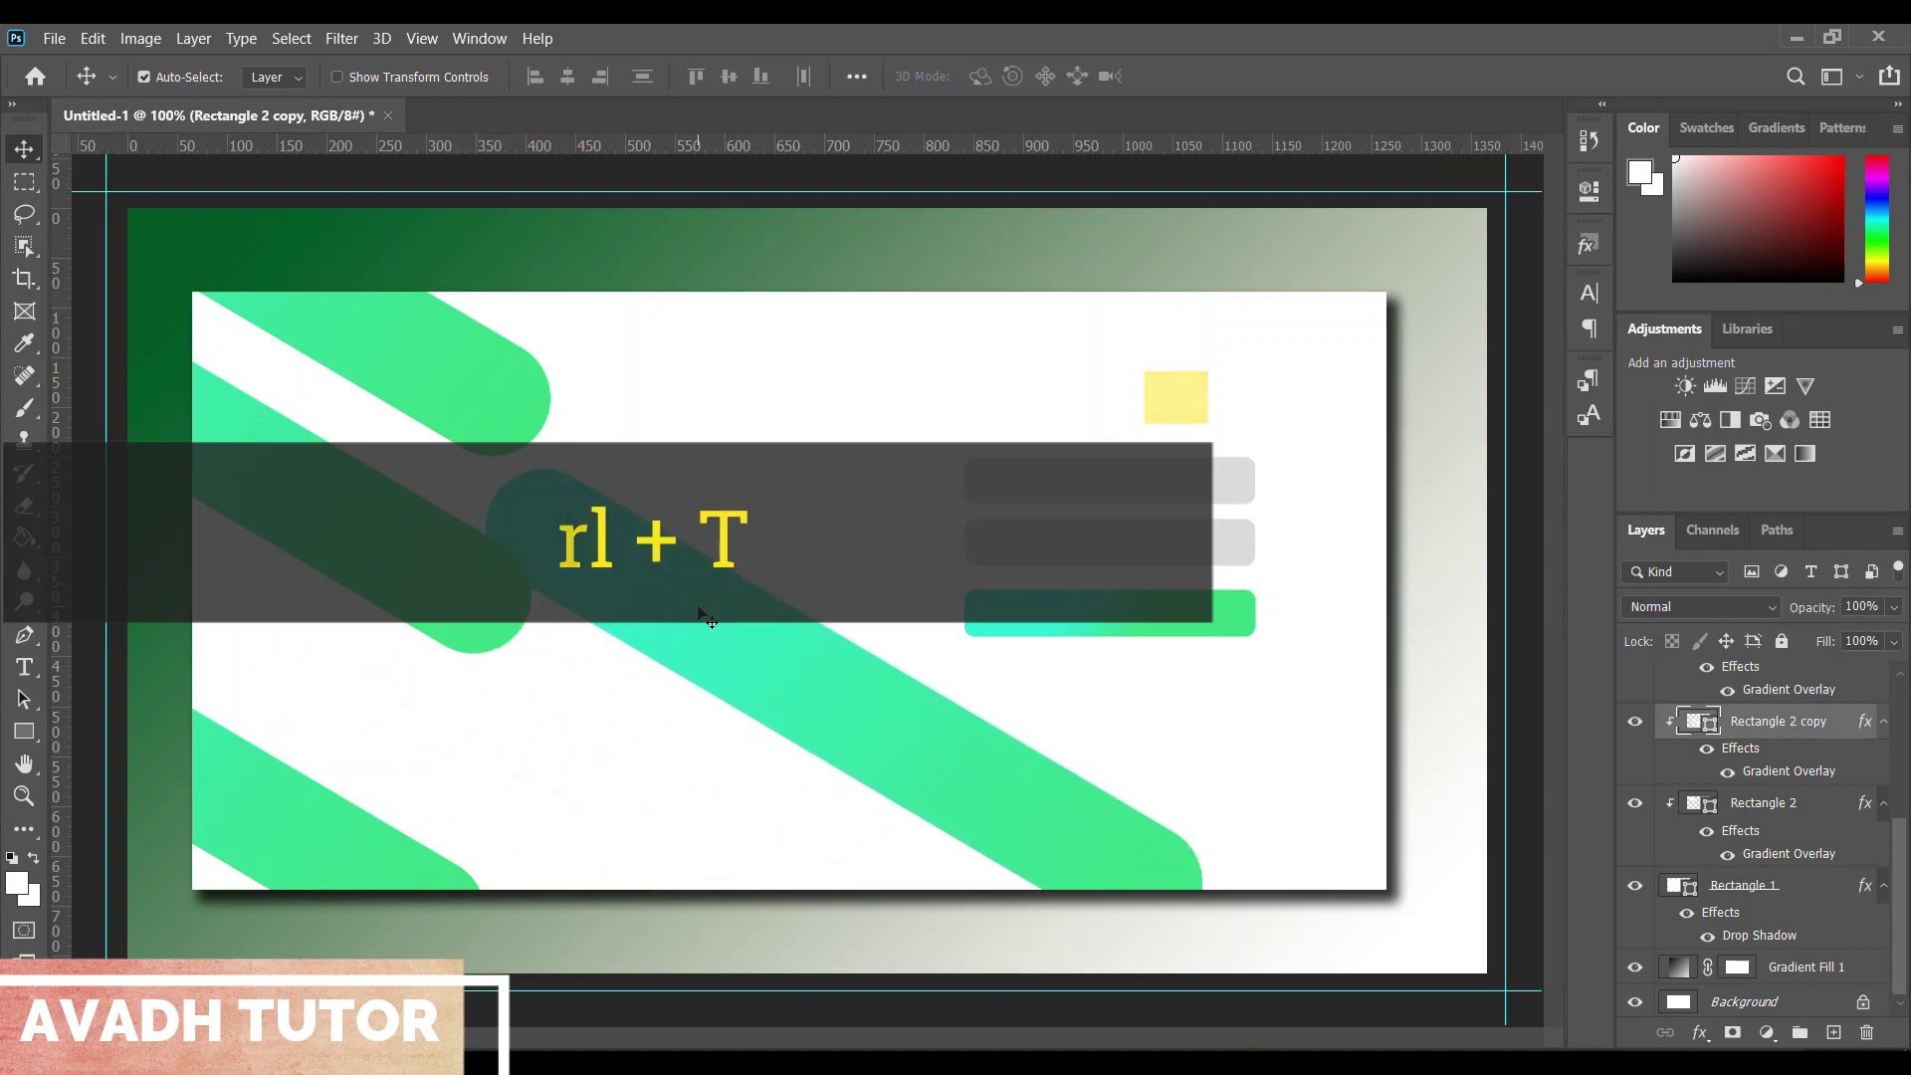
{"action": "key", "text": "ctrl+t"}
{"action": "left_click_drag", "start_coordinate": [1208, 931], "coordinate": [836, 710]}
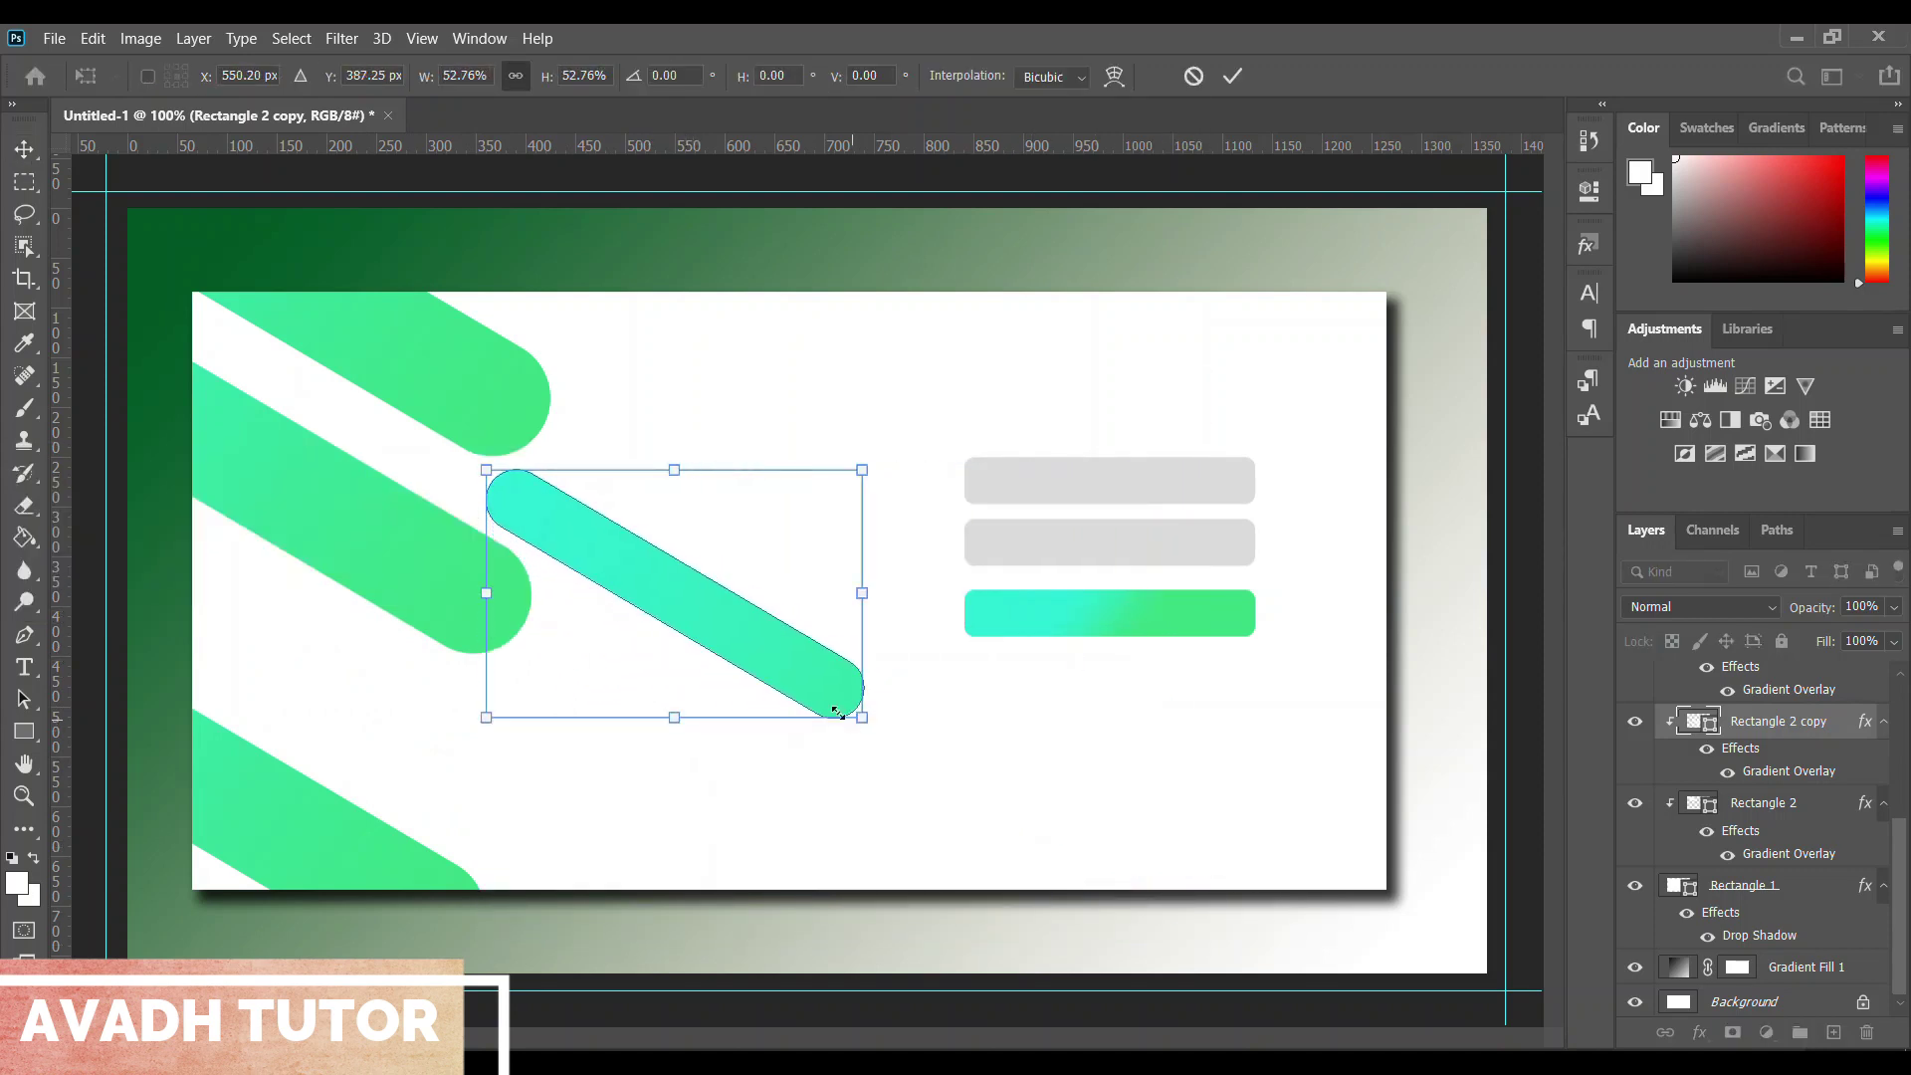
{"action": "left_click_drag", "start_coordinate": [475, 715], "coordinate": [377, 784]}
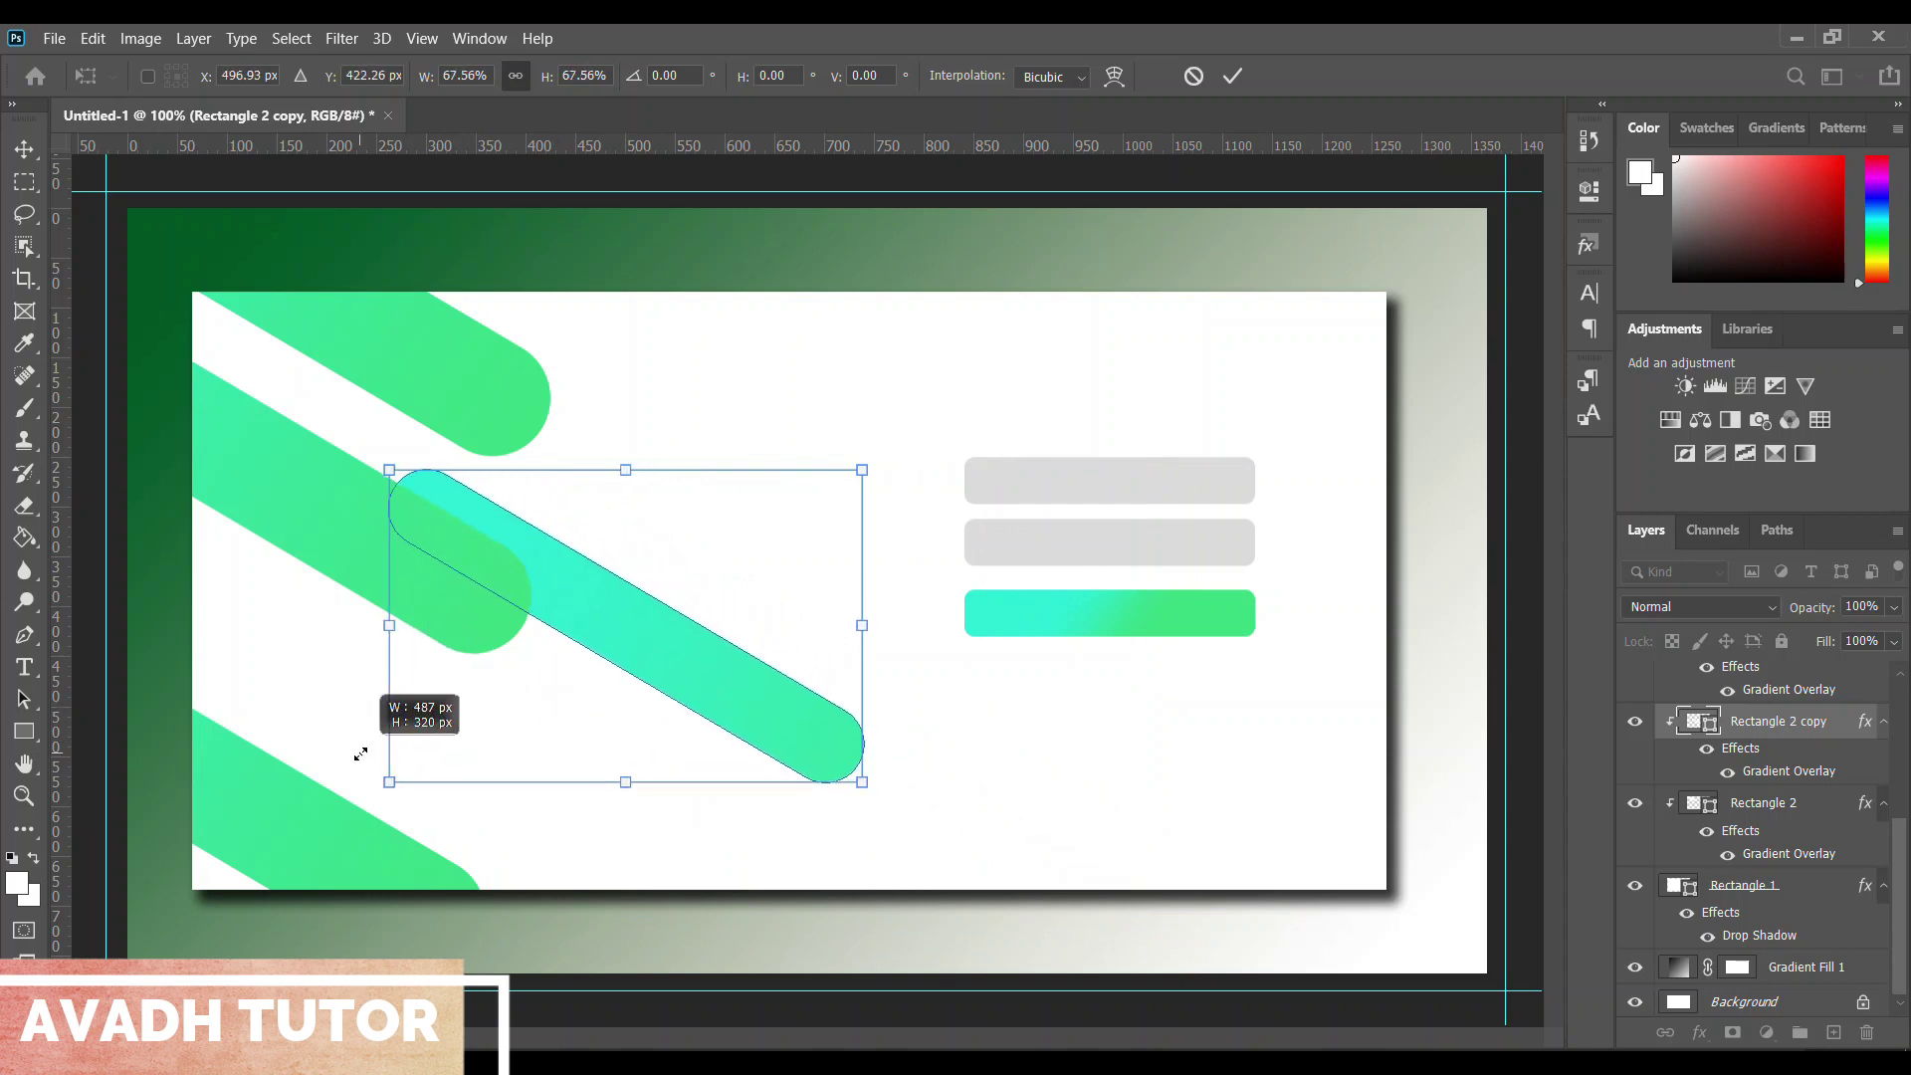
{"action": "mouse_move", "coordinate": [633, 663]}
{"action": "left_mouse_down"}
{"action": "mouse_move", "coordinate": [623, 742]}
{"action": "mouse_move", "coordinate": [585, 785]}
{"action": "mouse_move", "coordinate": [536, 785]}
{"action": "mouse_move", "coordinate": [538, 808]}
{"action": "left_mouse_up"}
{"action": "left_click_drag", "start_coordinate": [752, 932], "coordinate": [662, 869]}
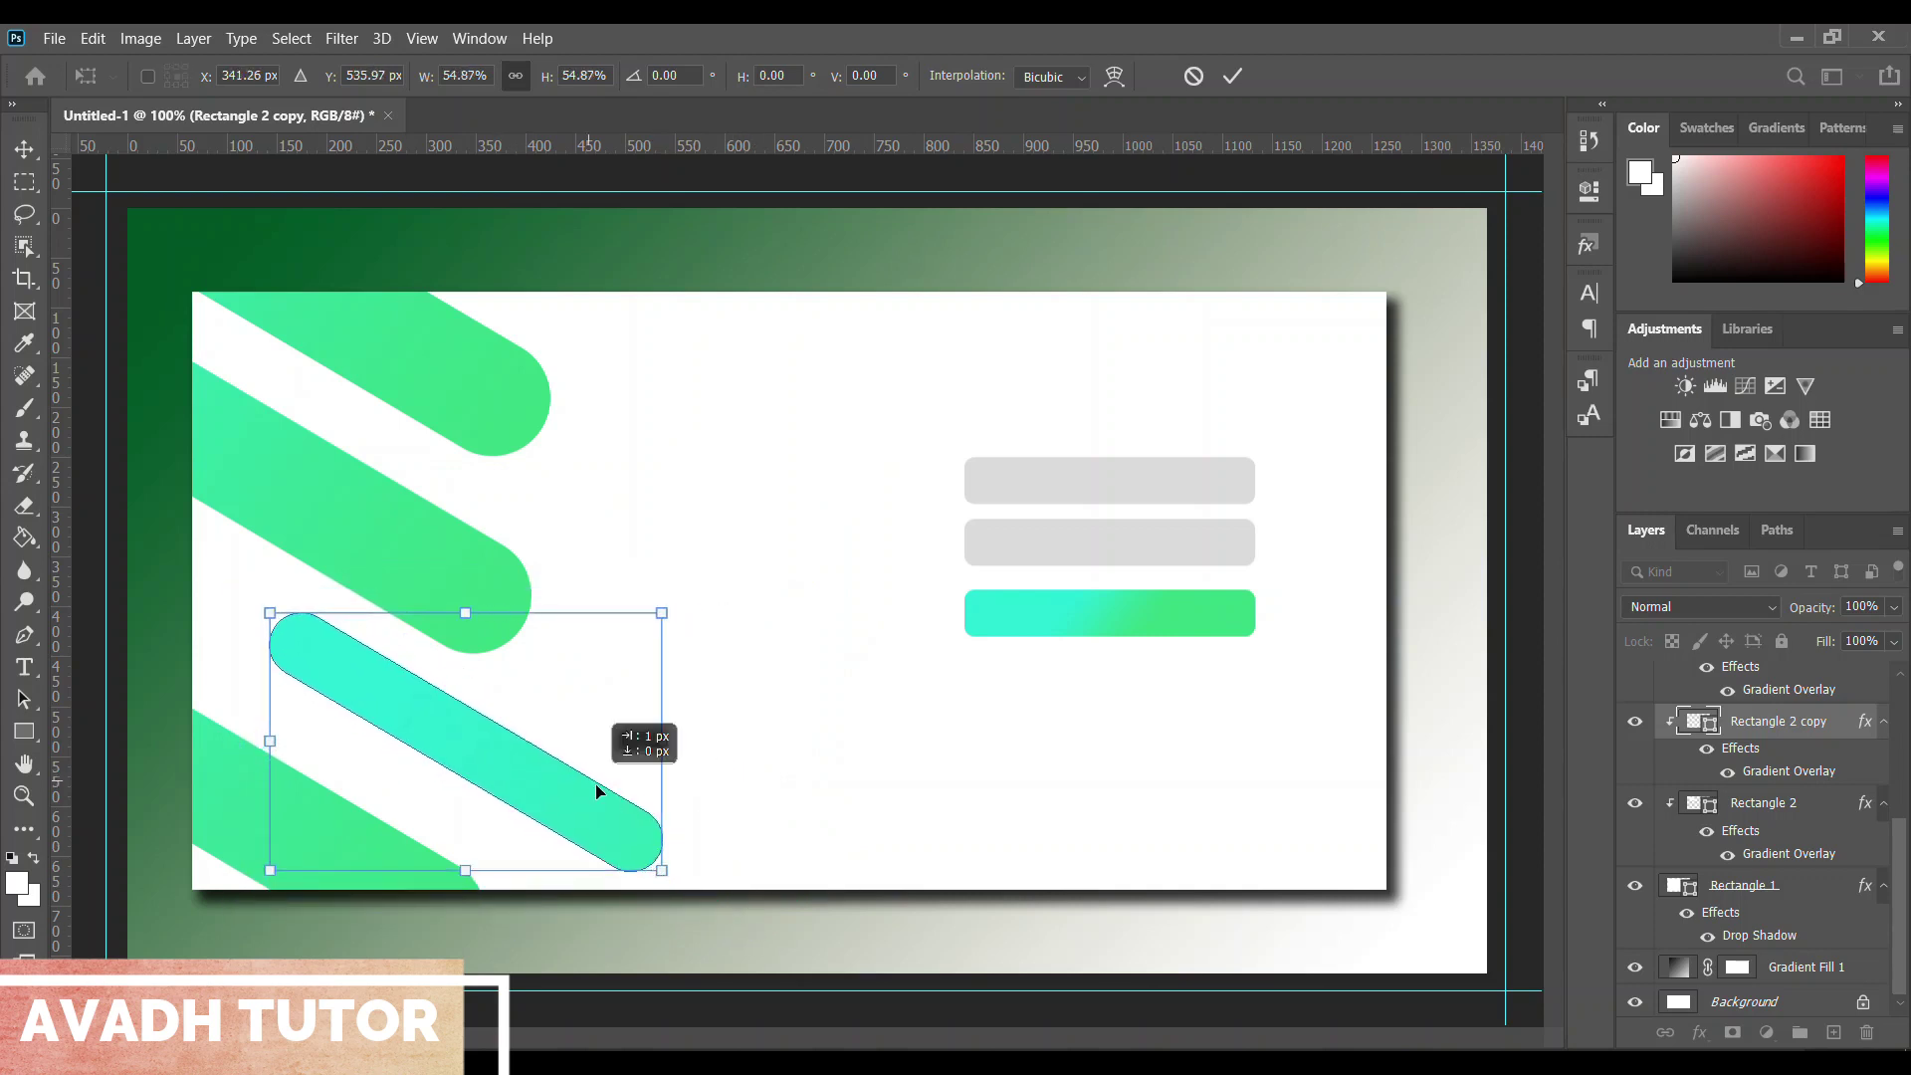
{"action": "left_click_drag", "start_coordinate": [591, 788], "coordinate": [625, 823]}
{"action": "key", "text": "Return"}
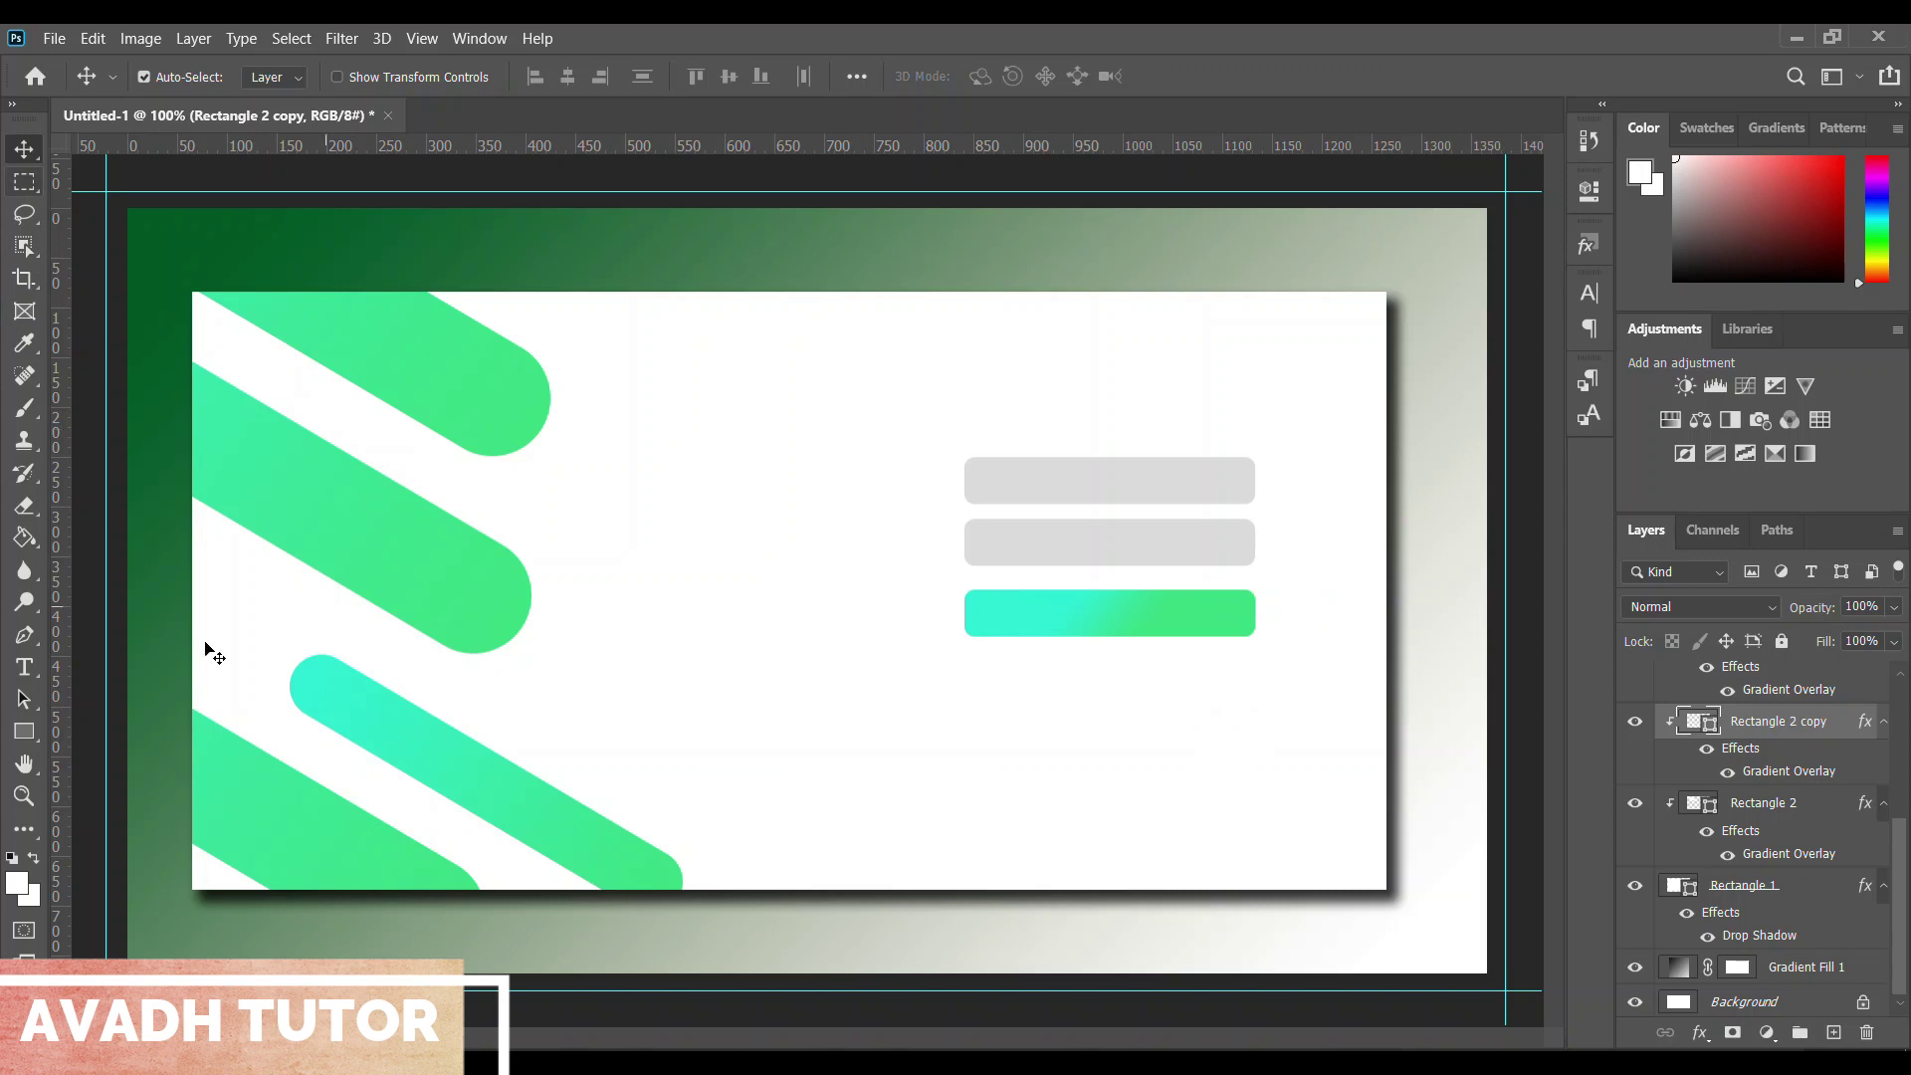
{"action": "scroll", "coordinate": [1850, 824], "scroll_direction": "up", "scroll_amount": 2}
{"action": "scroll", "coordinate": [1846, 777], "scroll_direction": "up", "scroll_amount": 2}
{"action": "scroll", "coordinate": [1843, 726], "scroll_direction": "up", "scroll_amount": 2}
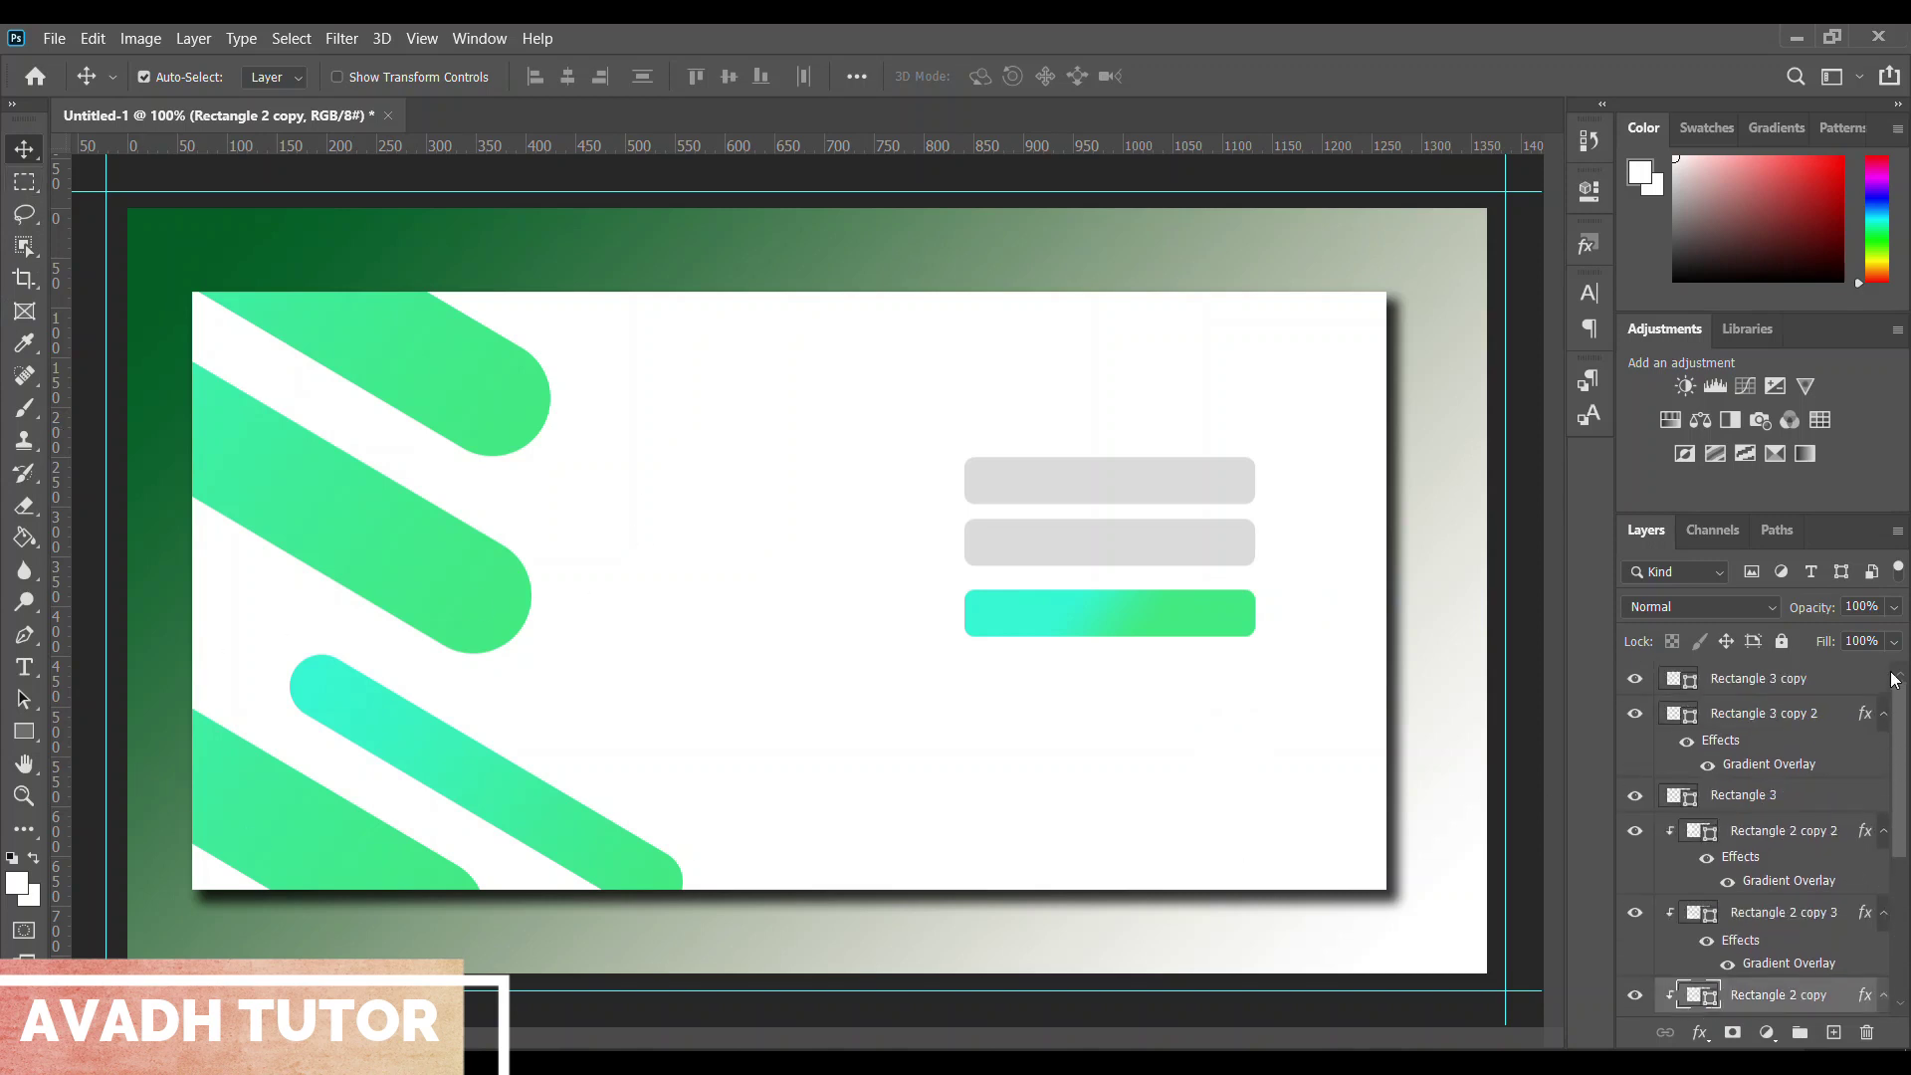
Add a new layer and type the heading 'User Login' above the grey fields
{"action": "left_click", "coordinate": [1833, 1032]}
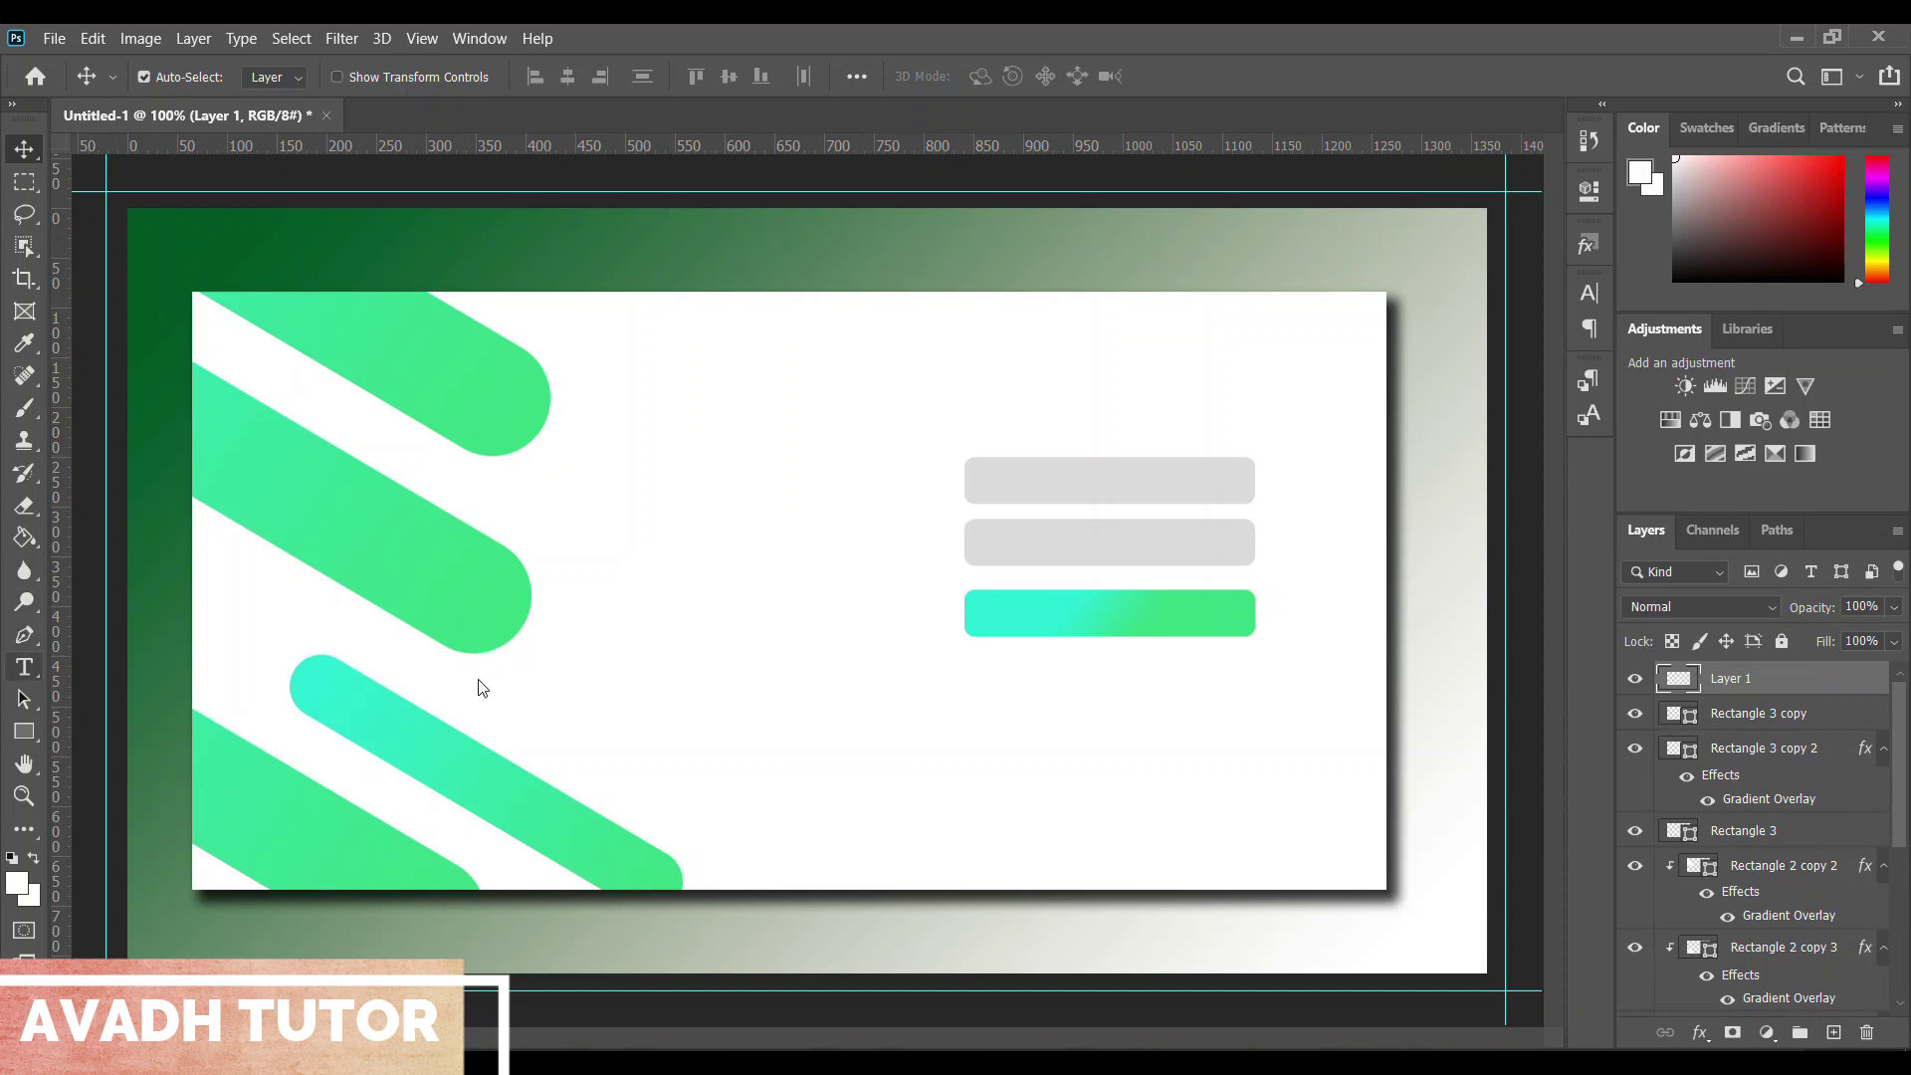
{"action": "key", "text": "t"}
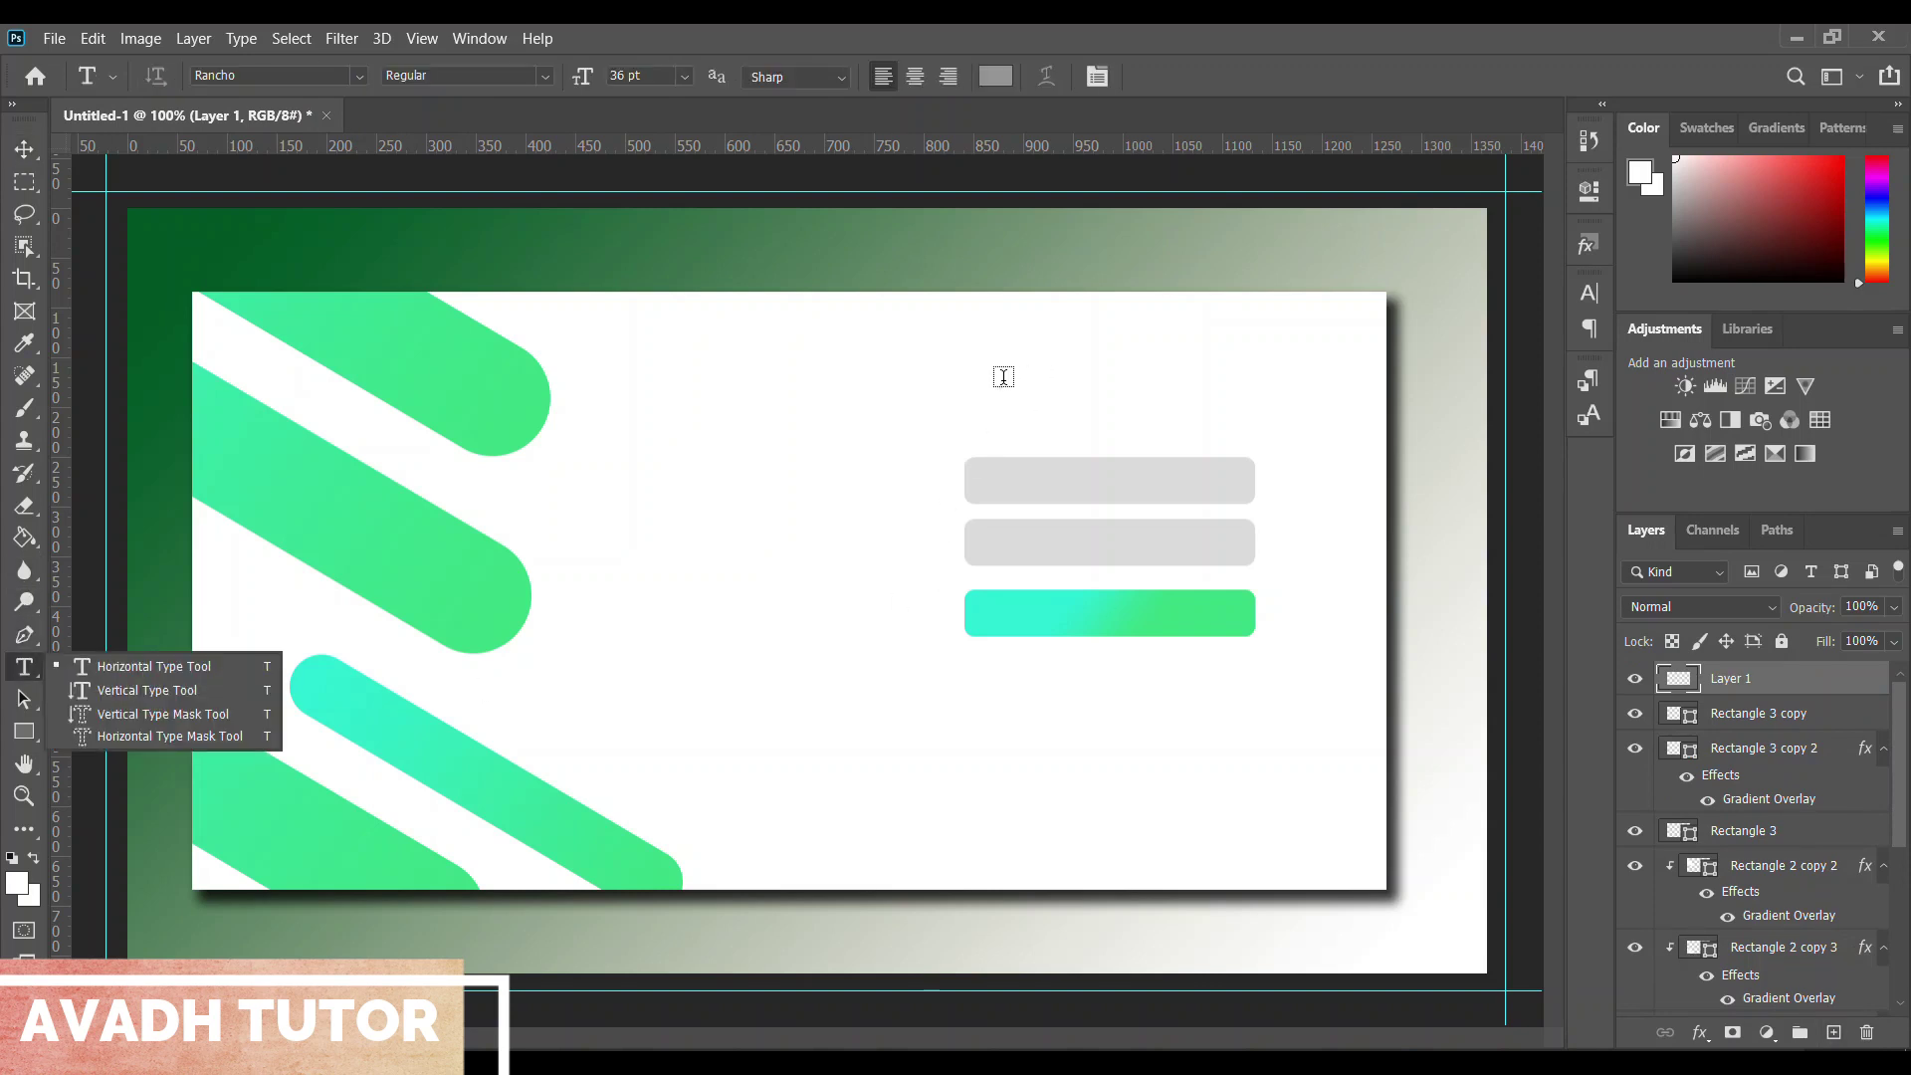
{"action": "left_click_drag", "start_coordinate": [1010, 378], "coordinate": [1295, 444]}
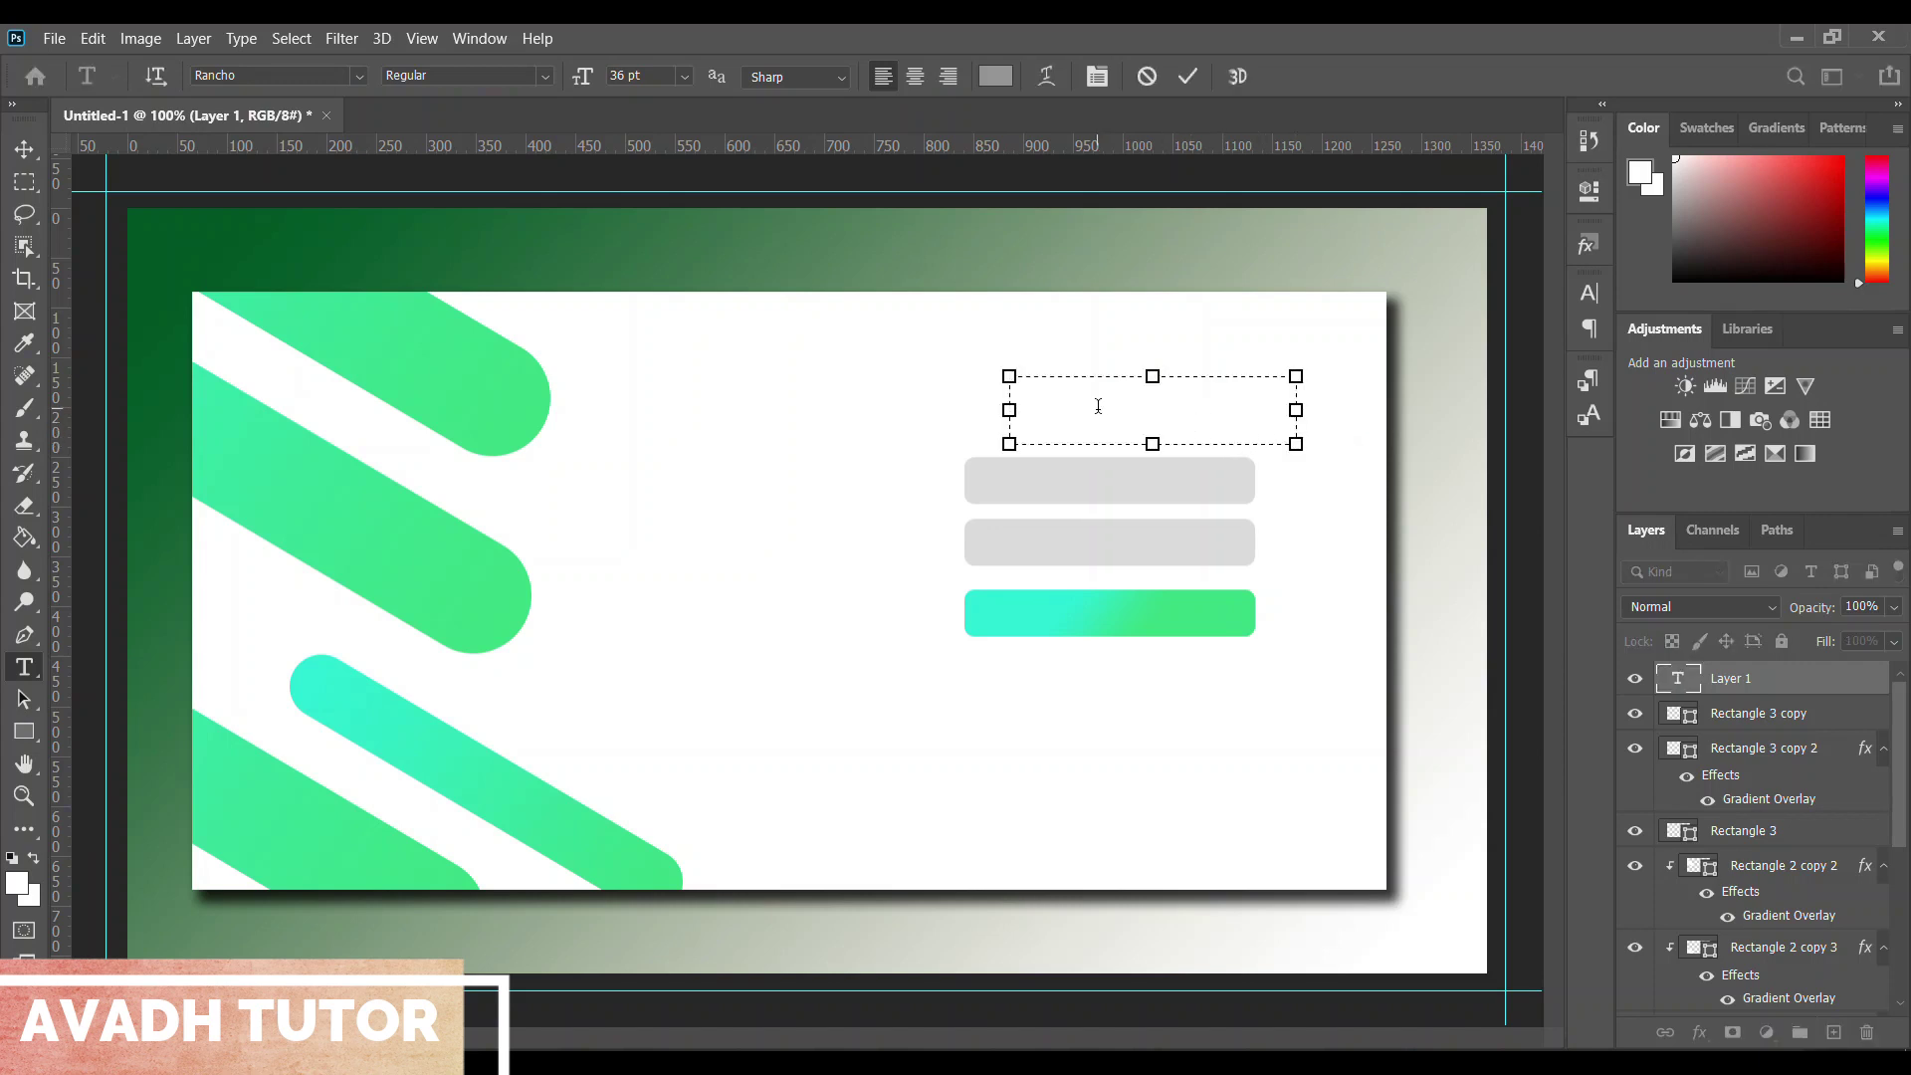
{"action": "type", "text": "User Login"}
{"action": "left_click_drag", "start_coordinate": [1148, 400], "coordinate": [975, 387]}
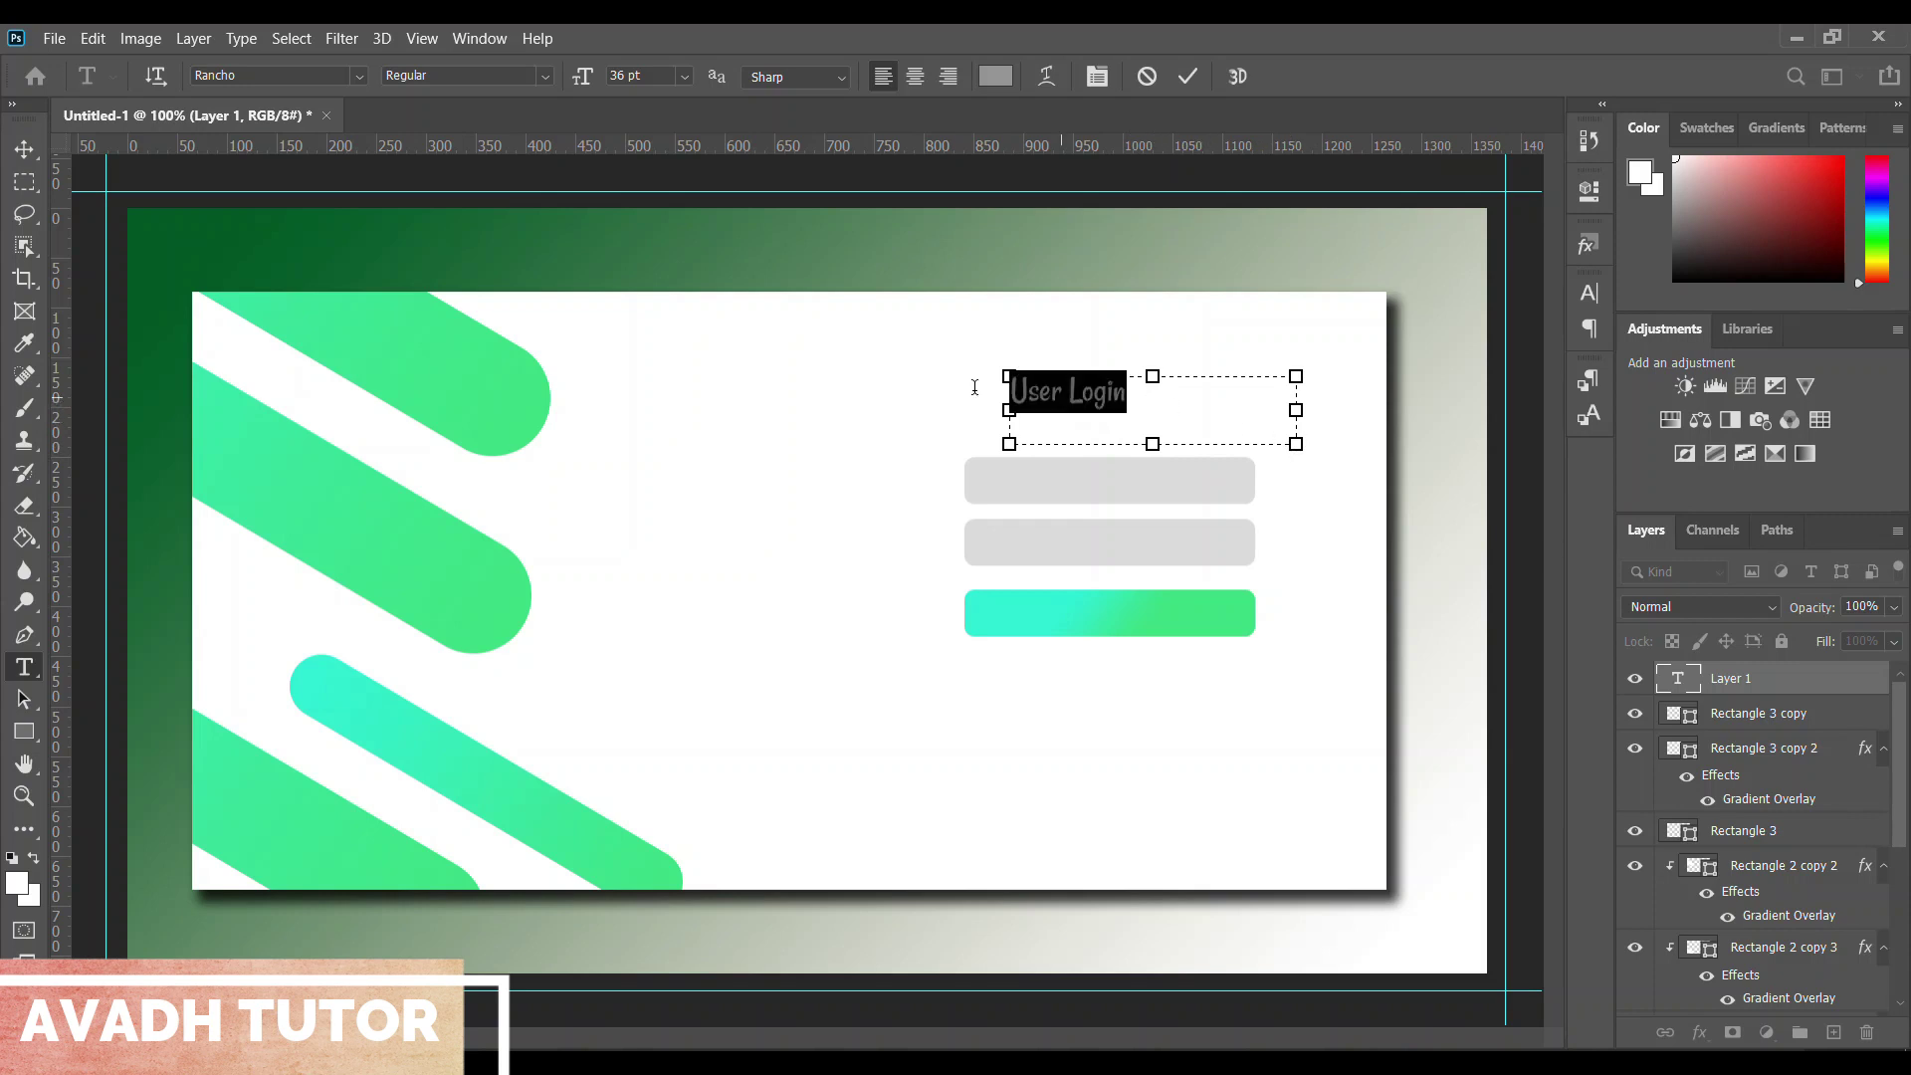
Colour the 'User Login' text green 43eb84, sampled from a diagonal bar
{"action": "left_click", "coordinate": [14, 882]}
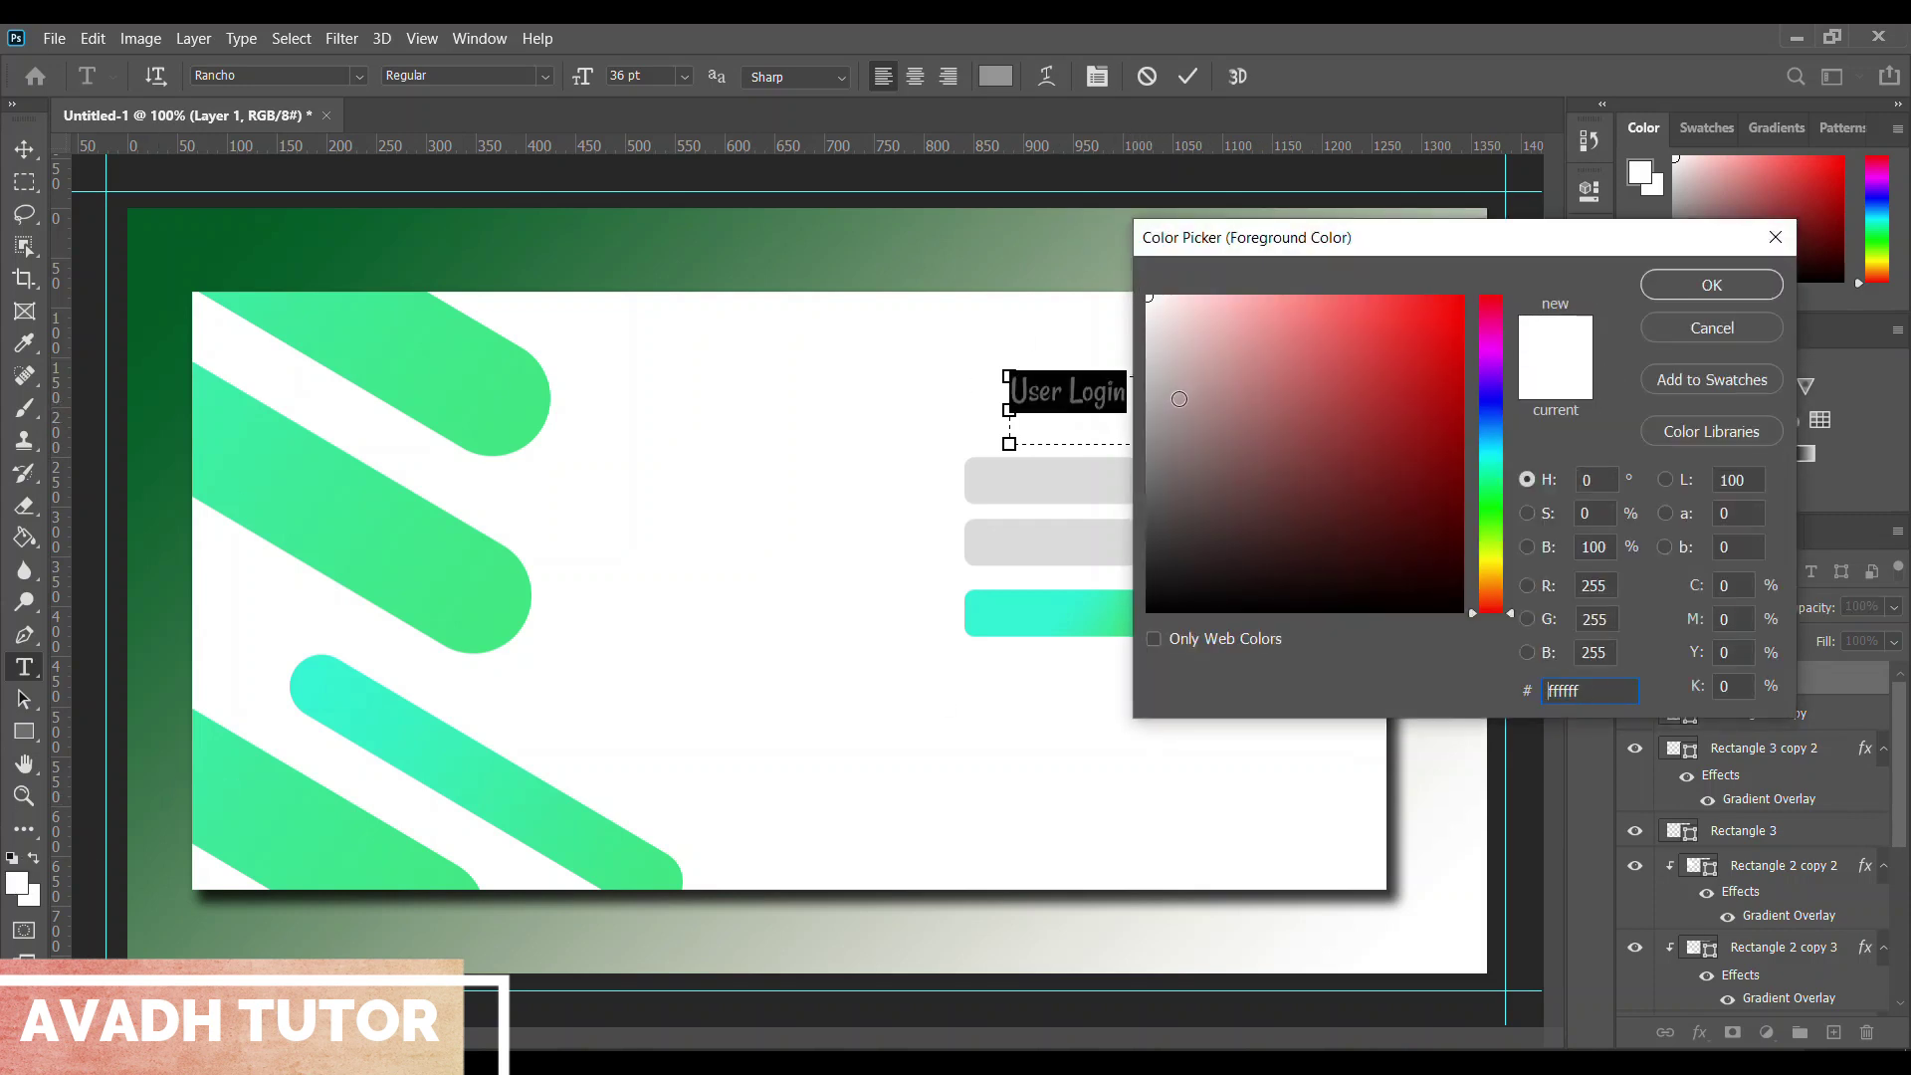
{"action": "left_click", "coordinate": [1147, 523]}
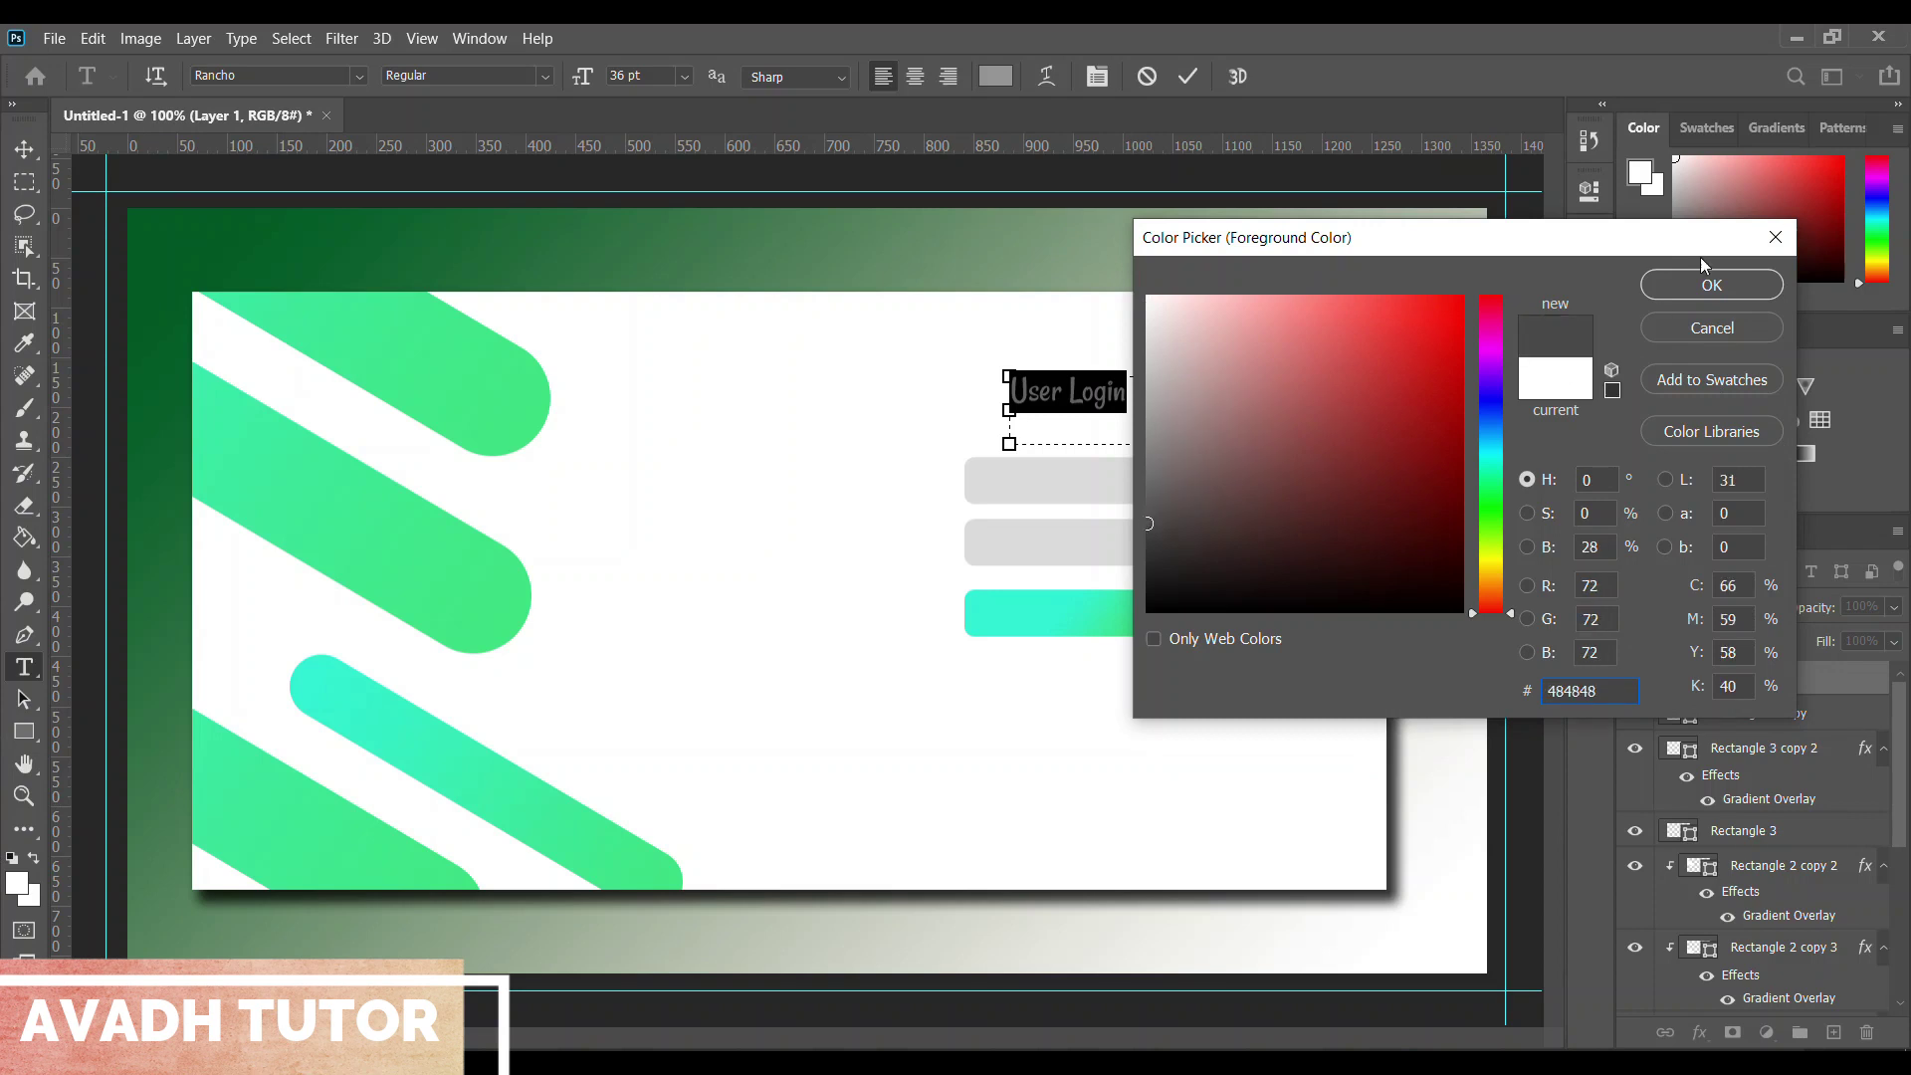
{"action": "left_click", "coordinate": [1704, 285]}
{"action": "left_click", "coordinate": [1239, 398]}
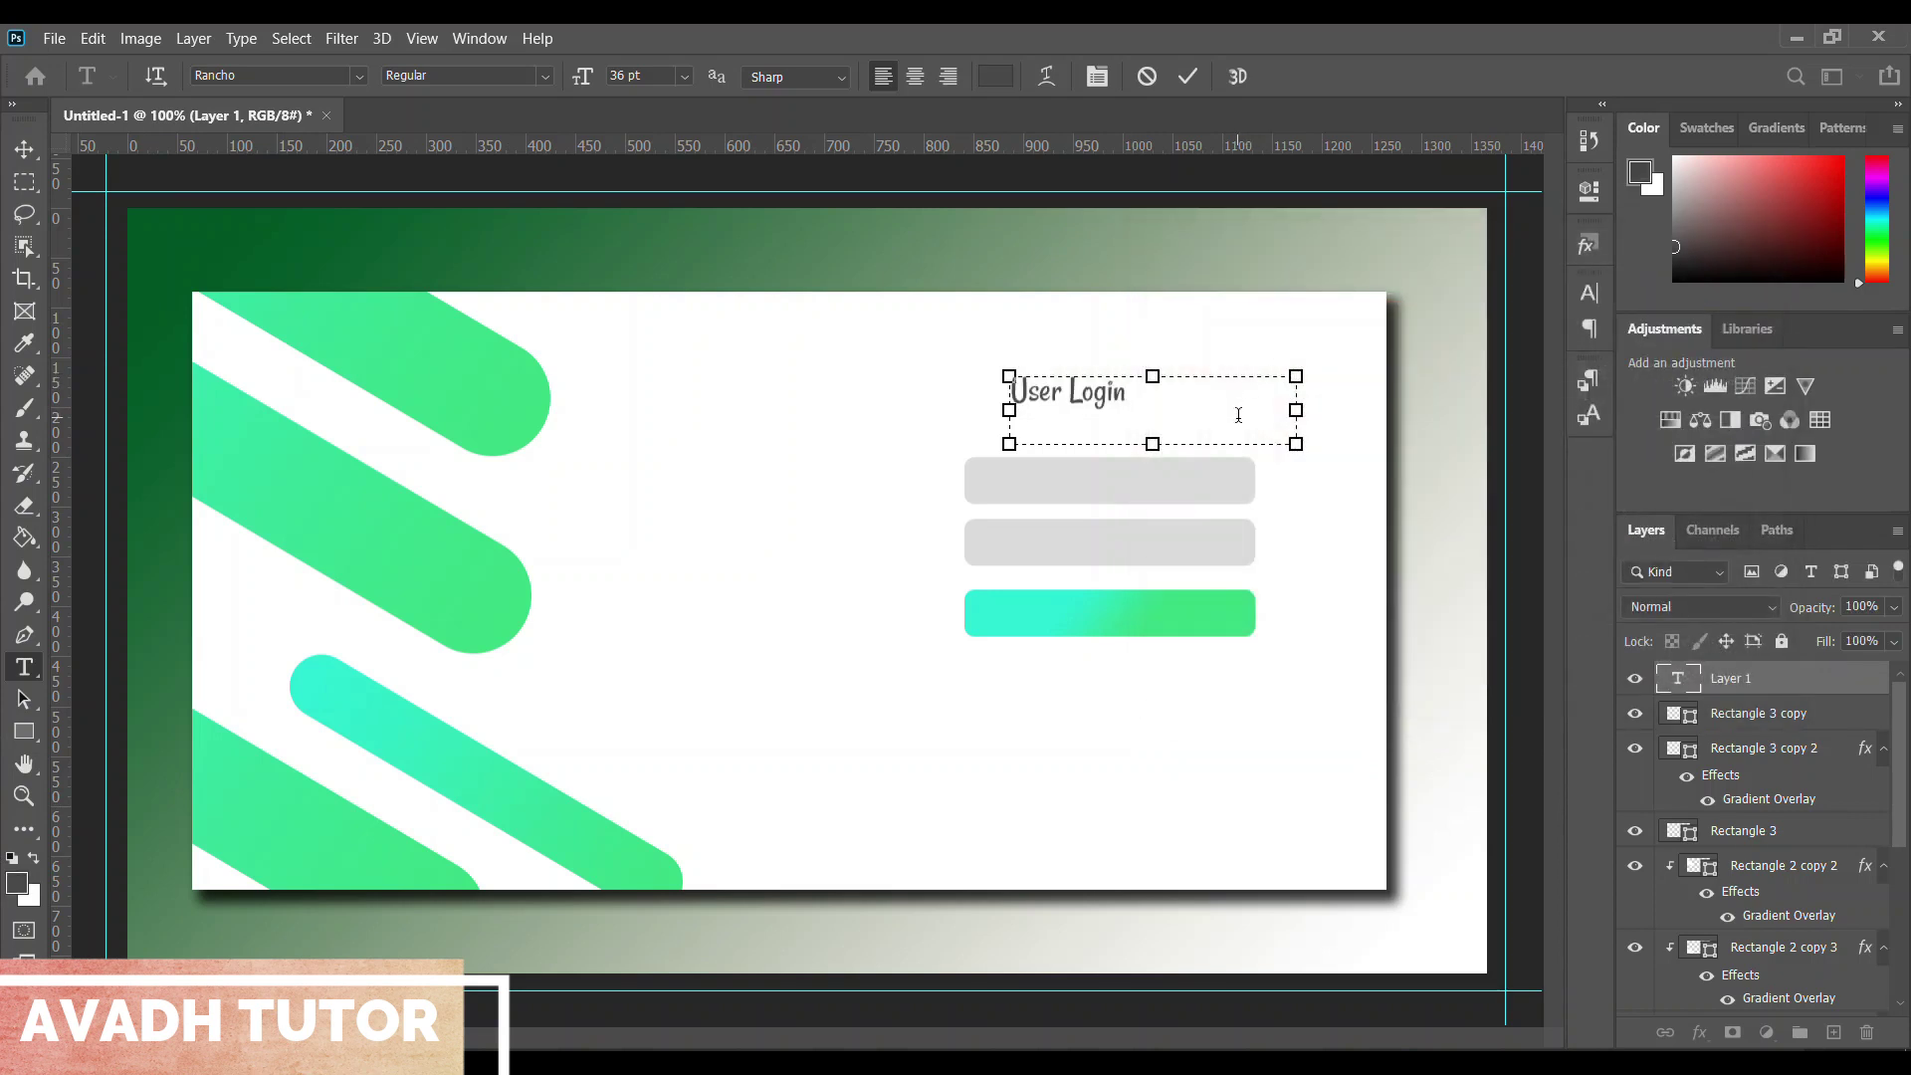
{"action": "key", "text": "ctrl+a"}
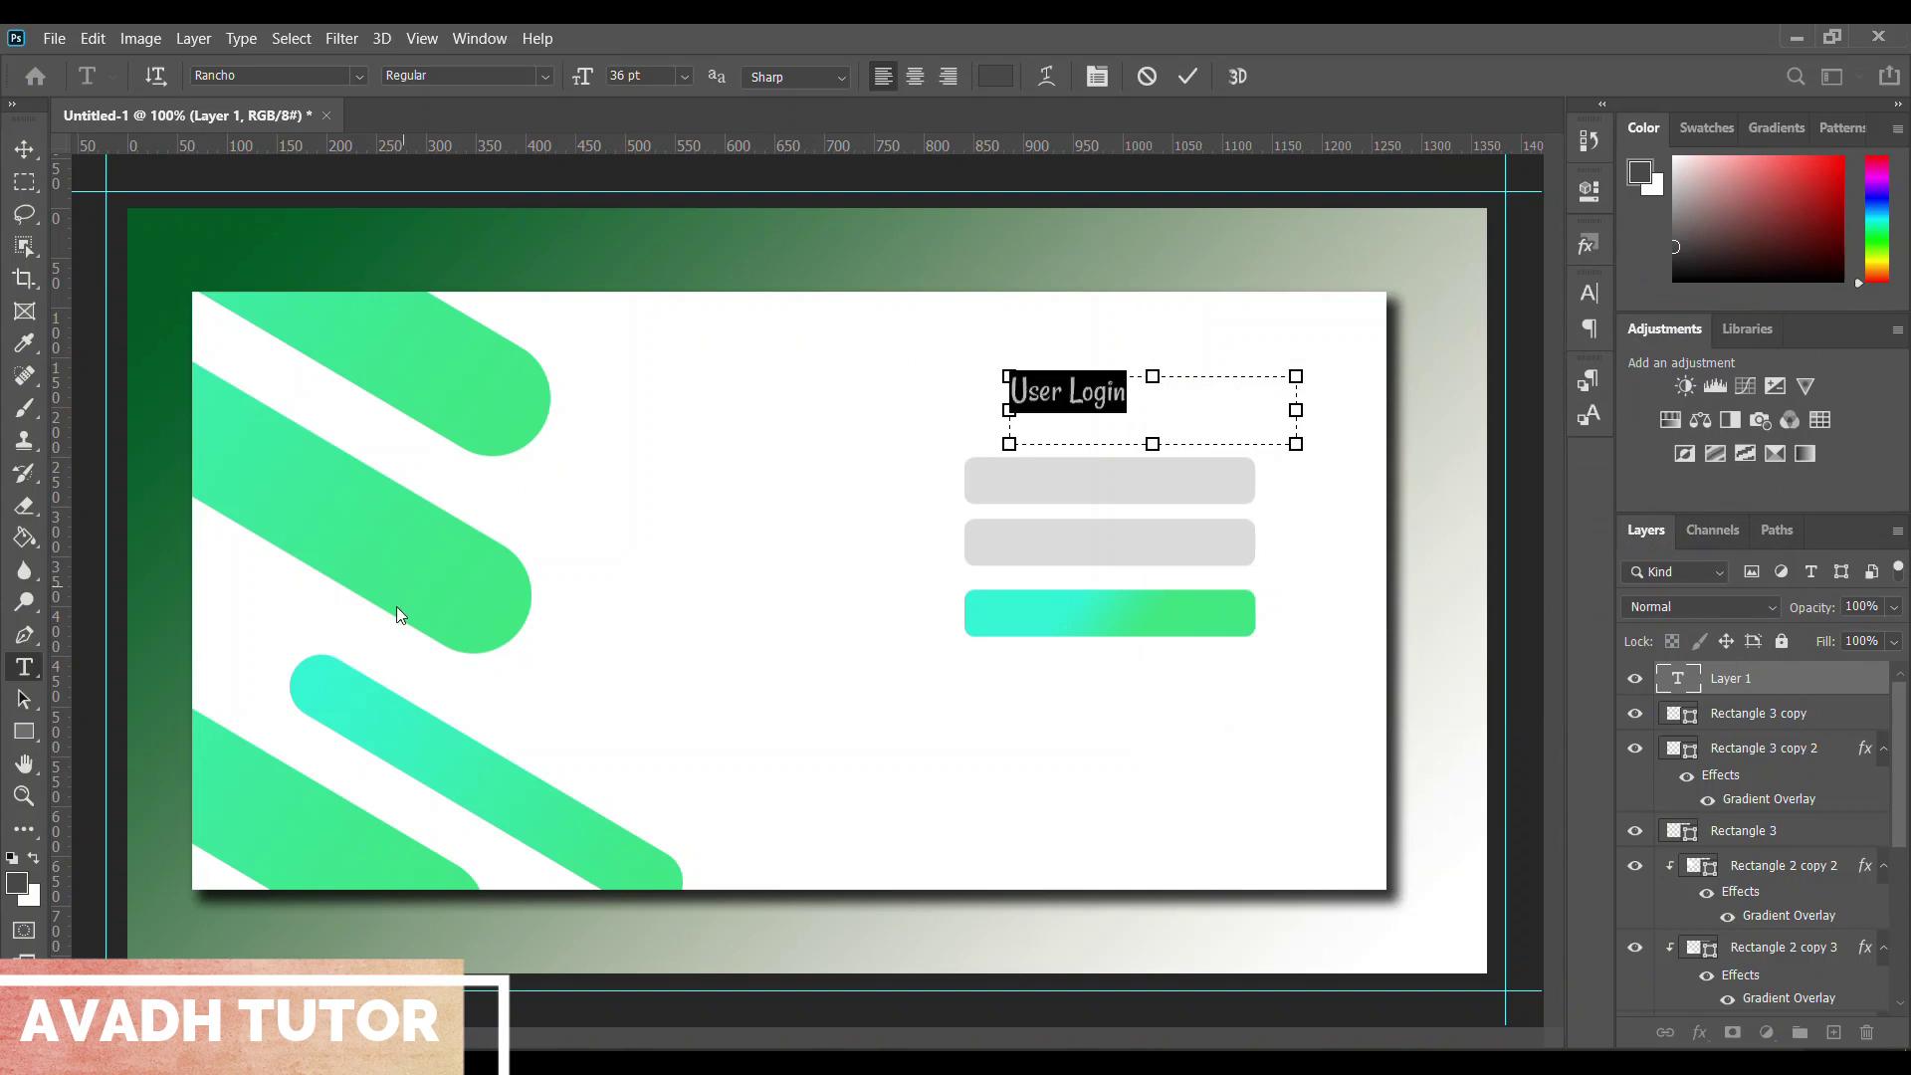
{"action": "left_click", "coordinate": [17, 880]}
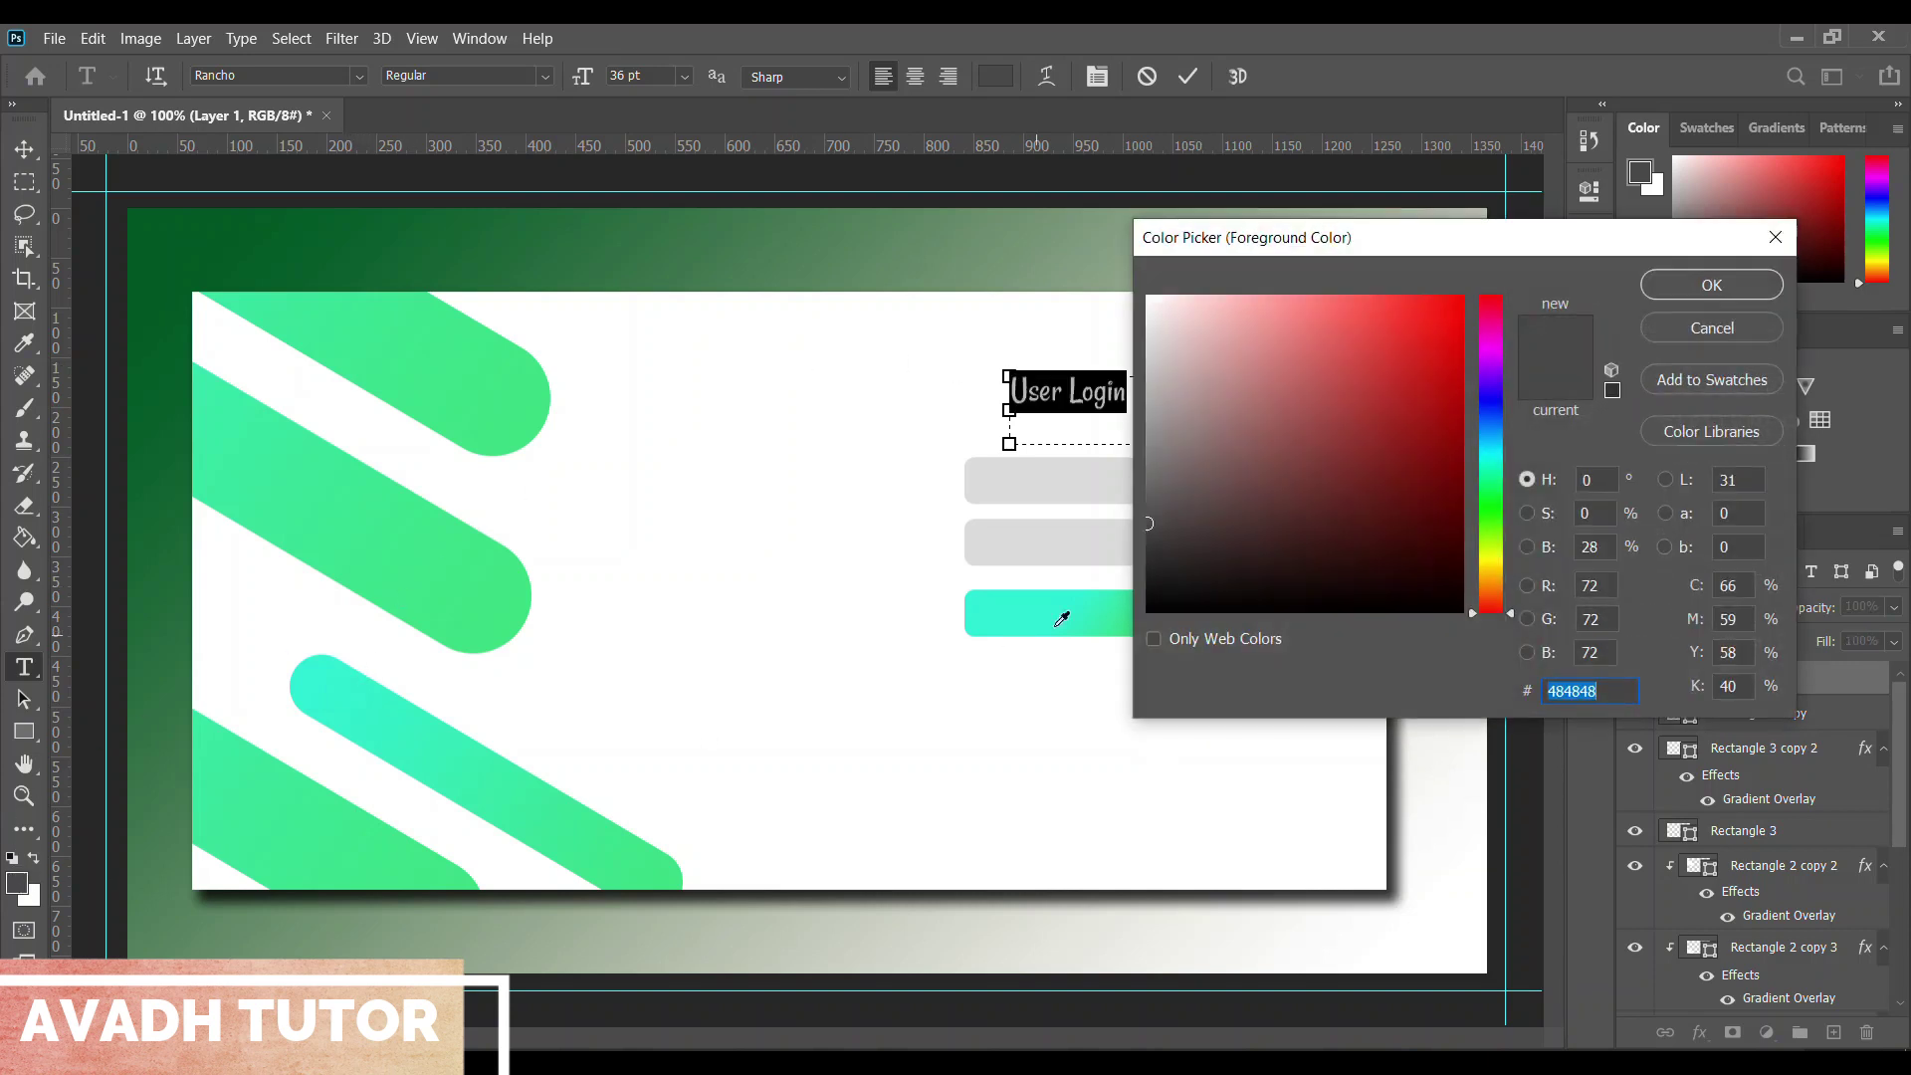
{"action": "left_click", "coordinate": [471, 579]}
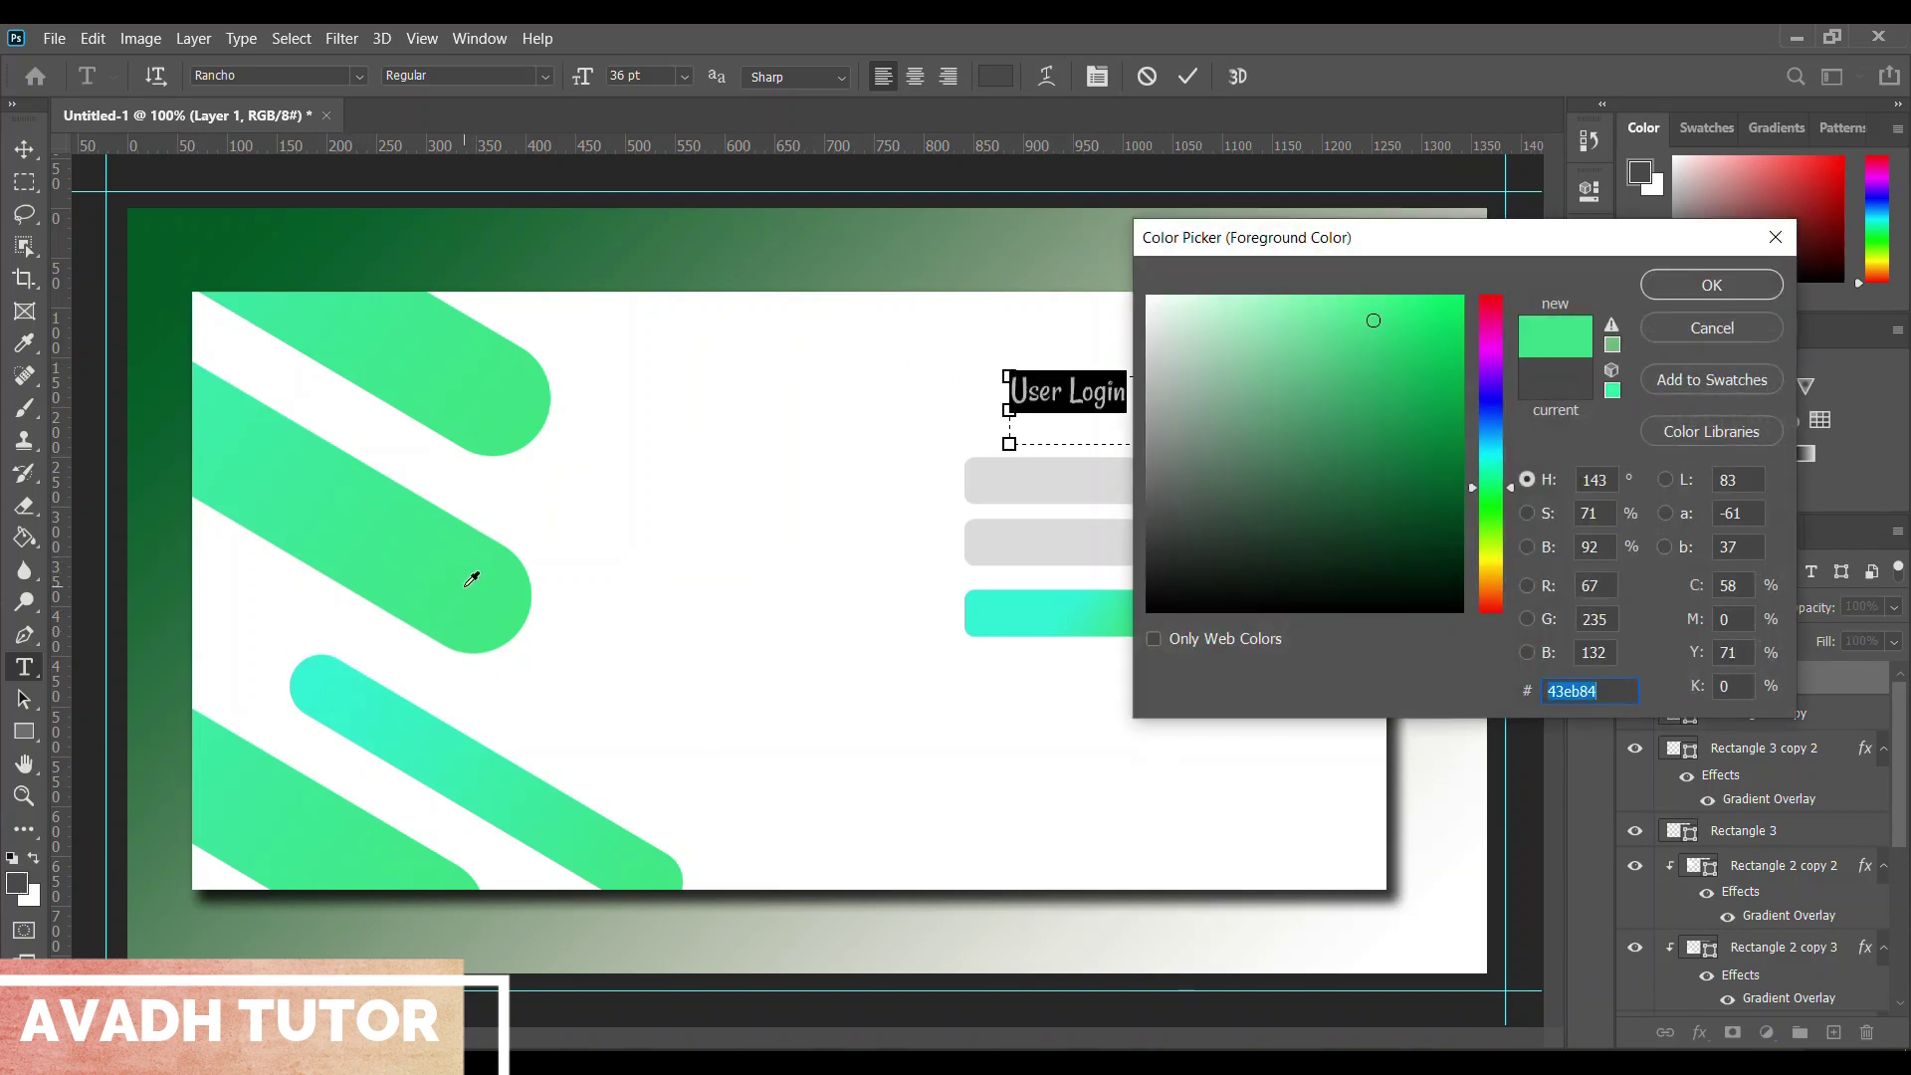
{"action": "left_click", "coordinate": [1712, 290]}
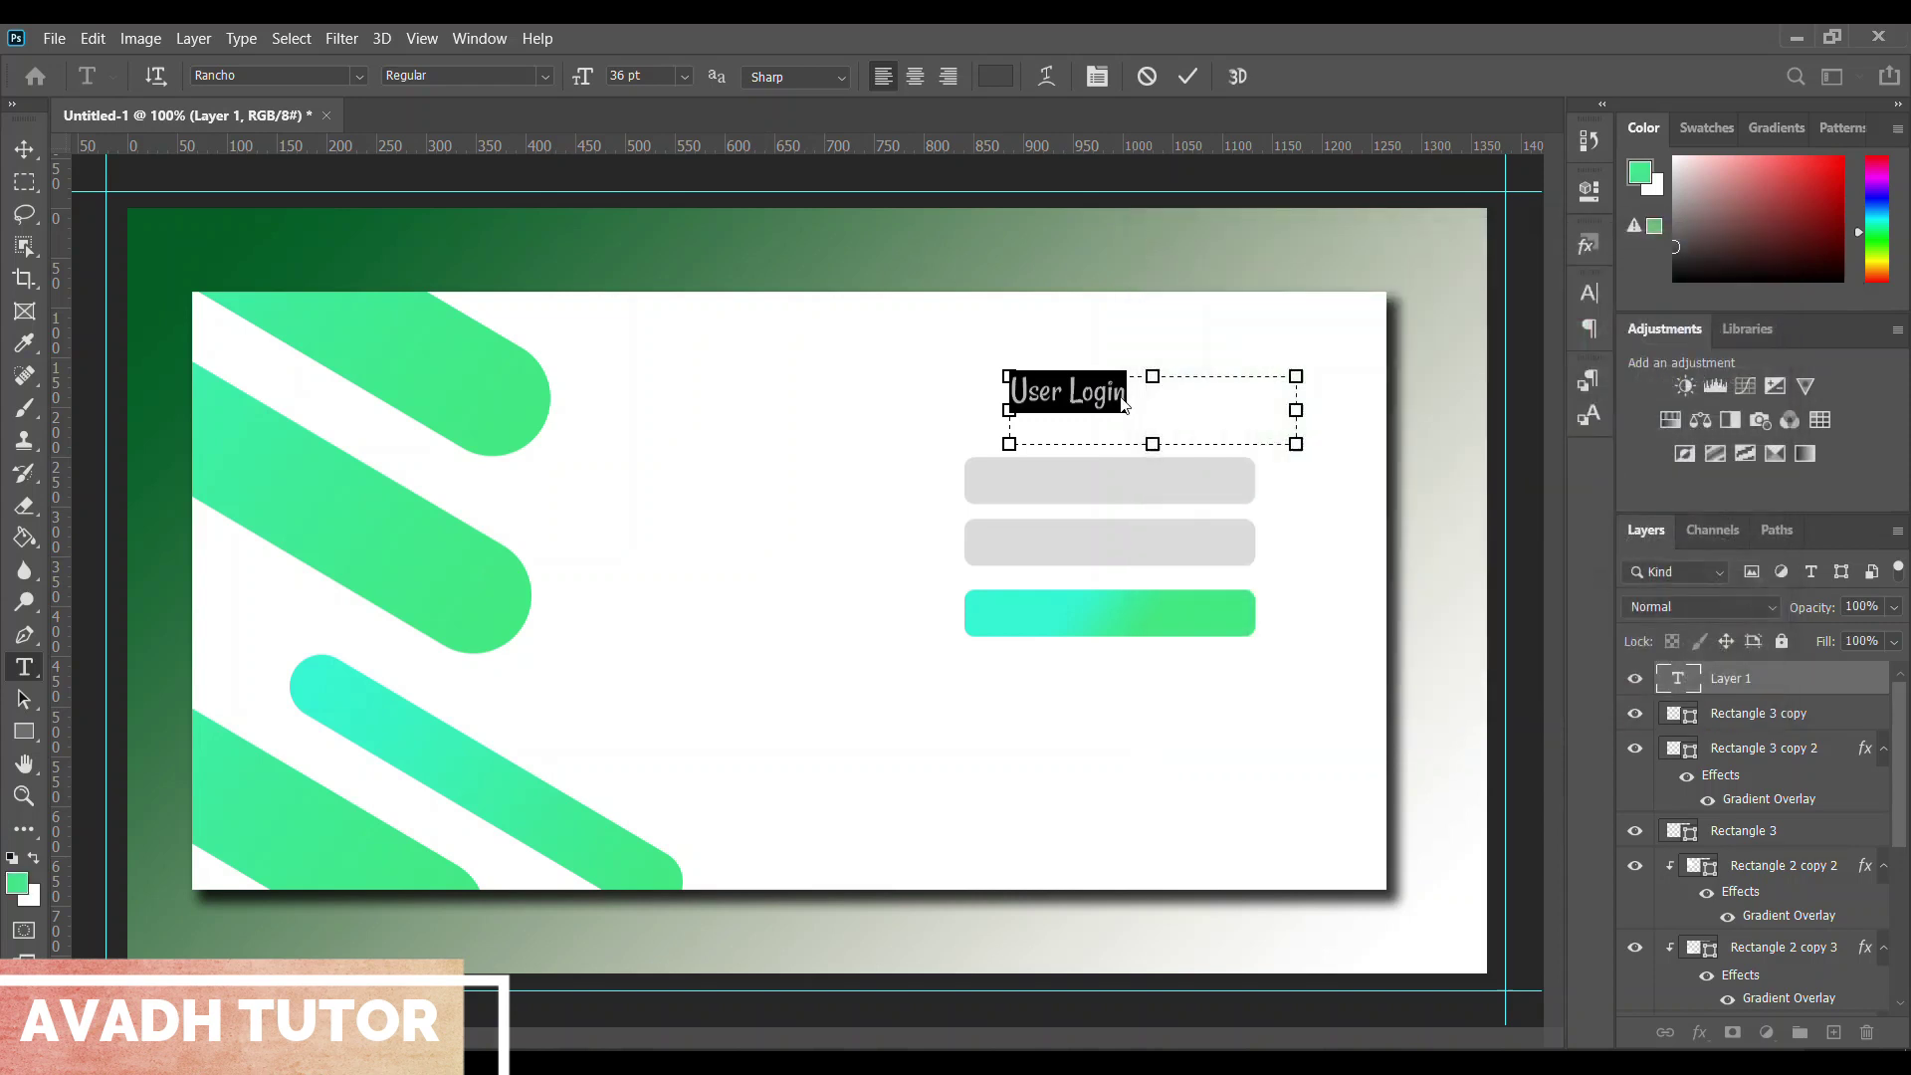
Nudge the 'User Login' heading slightly right and down
{"action": "key", "text": "ctrl+Return"}
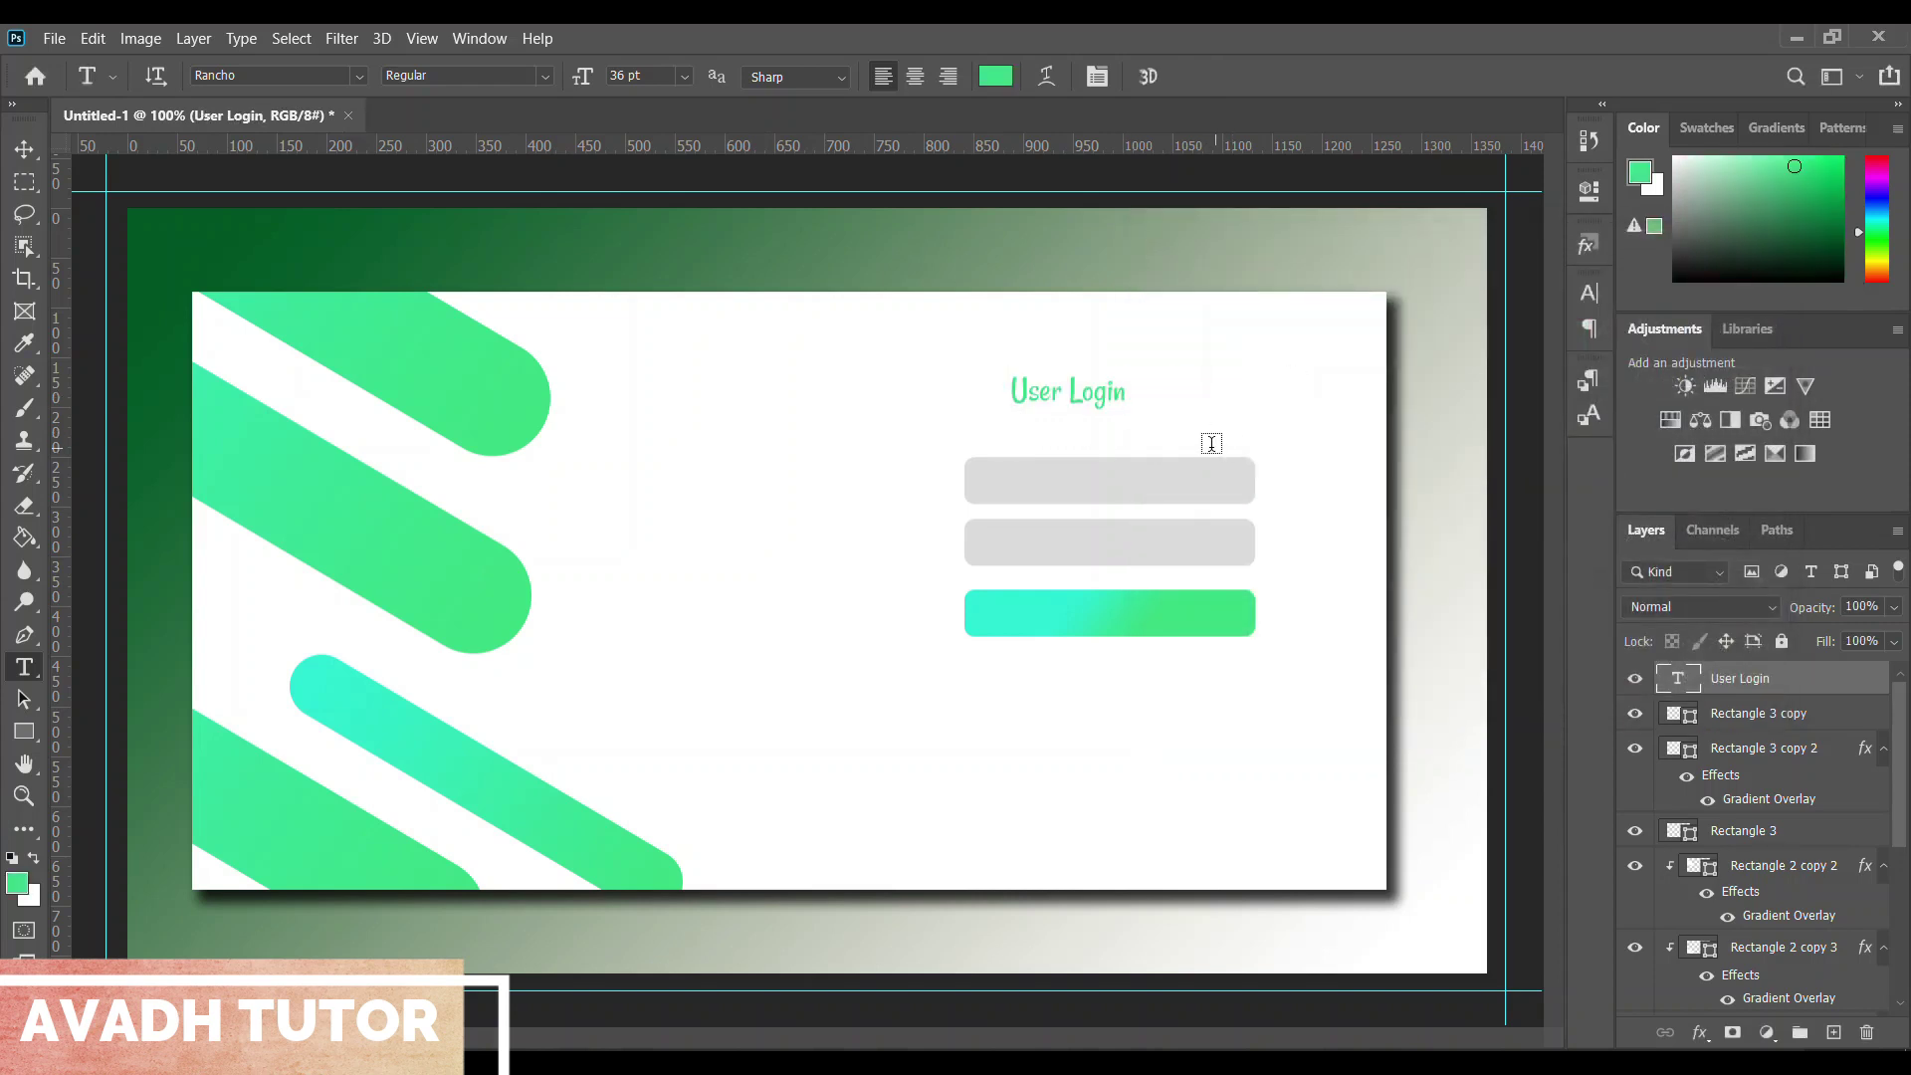
{"action": "key", "text": "ctrl+t"}
{"action": "left_click_drag", "start_coordinate": [1121, 413], "coordinate": [1161, 430]}
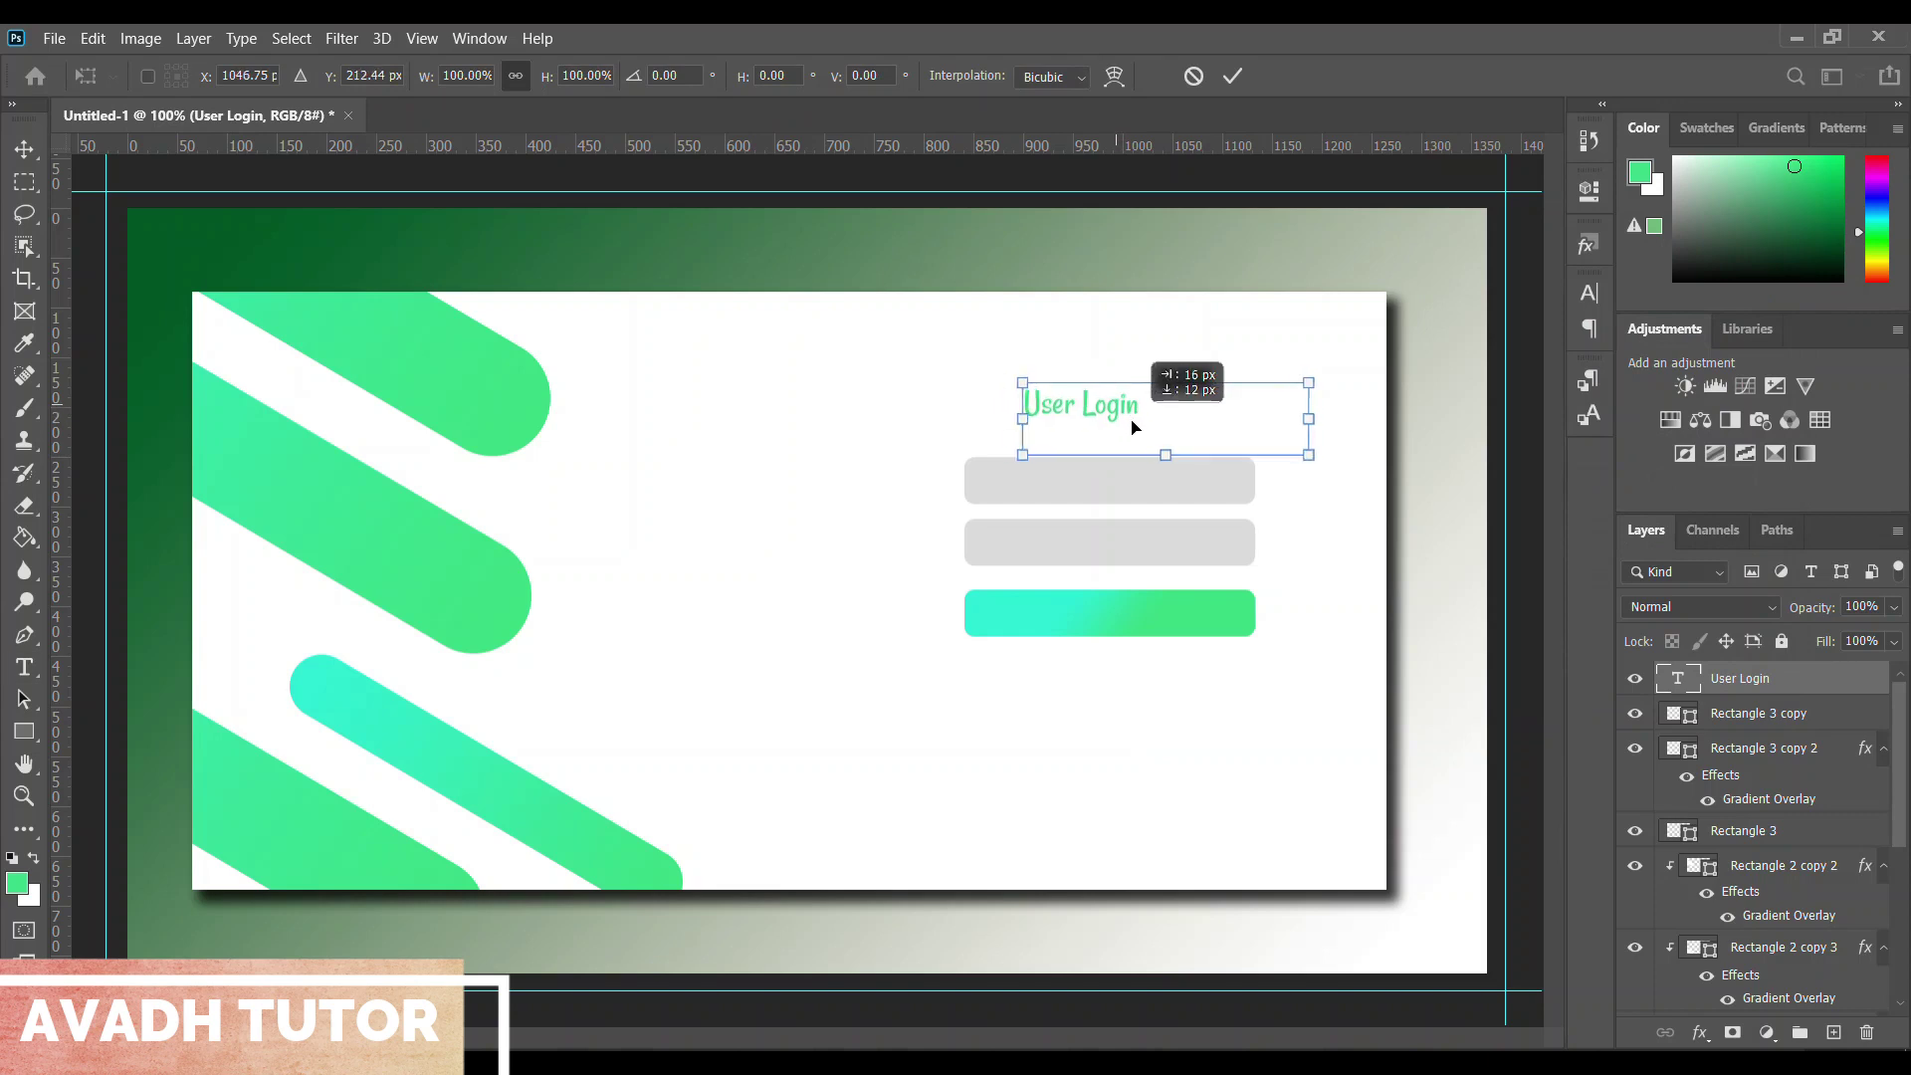
{"action": "key", "text": "Return"}
Select the heading text and try Bernard MT Condensed from the font list
{"action": "key", "text": "t"}
{"action": "left_click", "coordinate": [1145, 403]}
{"action": "key", "text": "ctrl+a"}
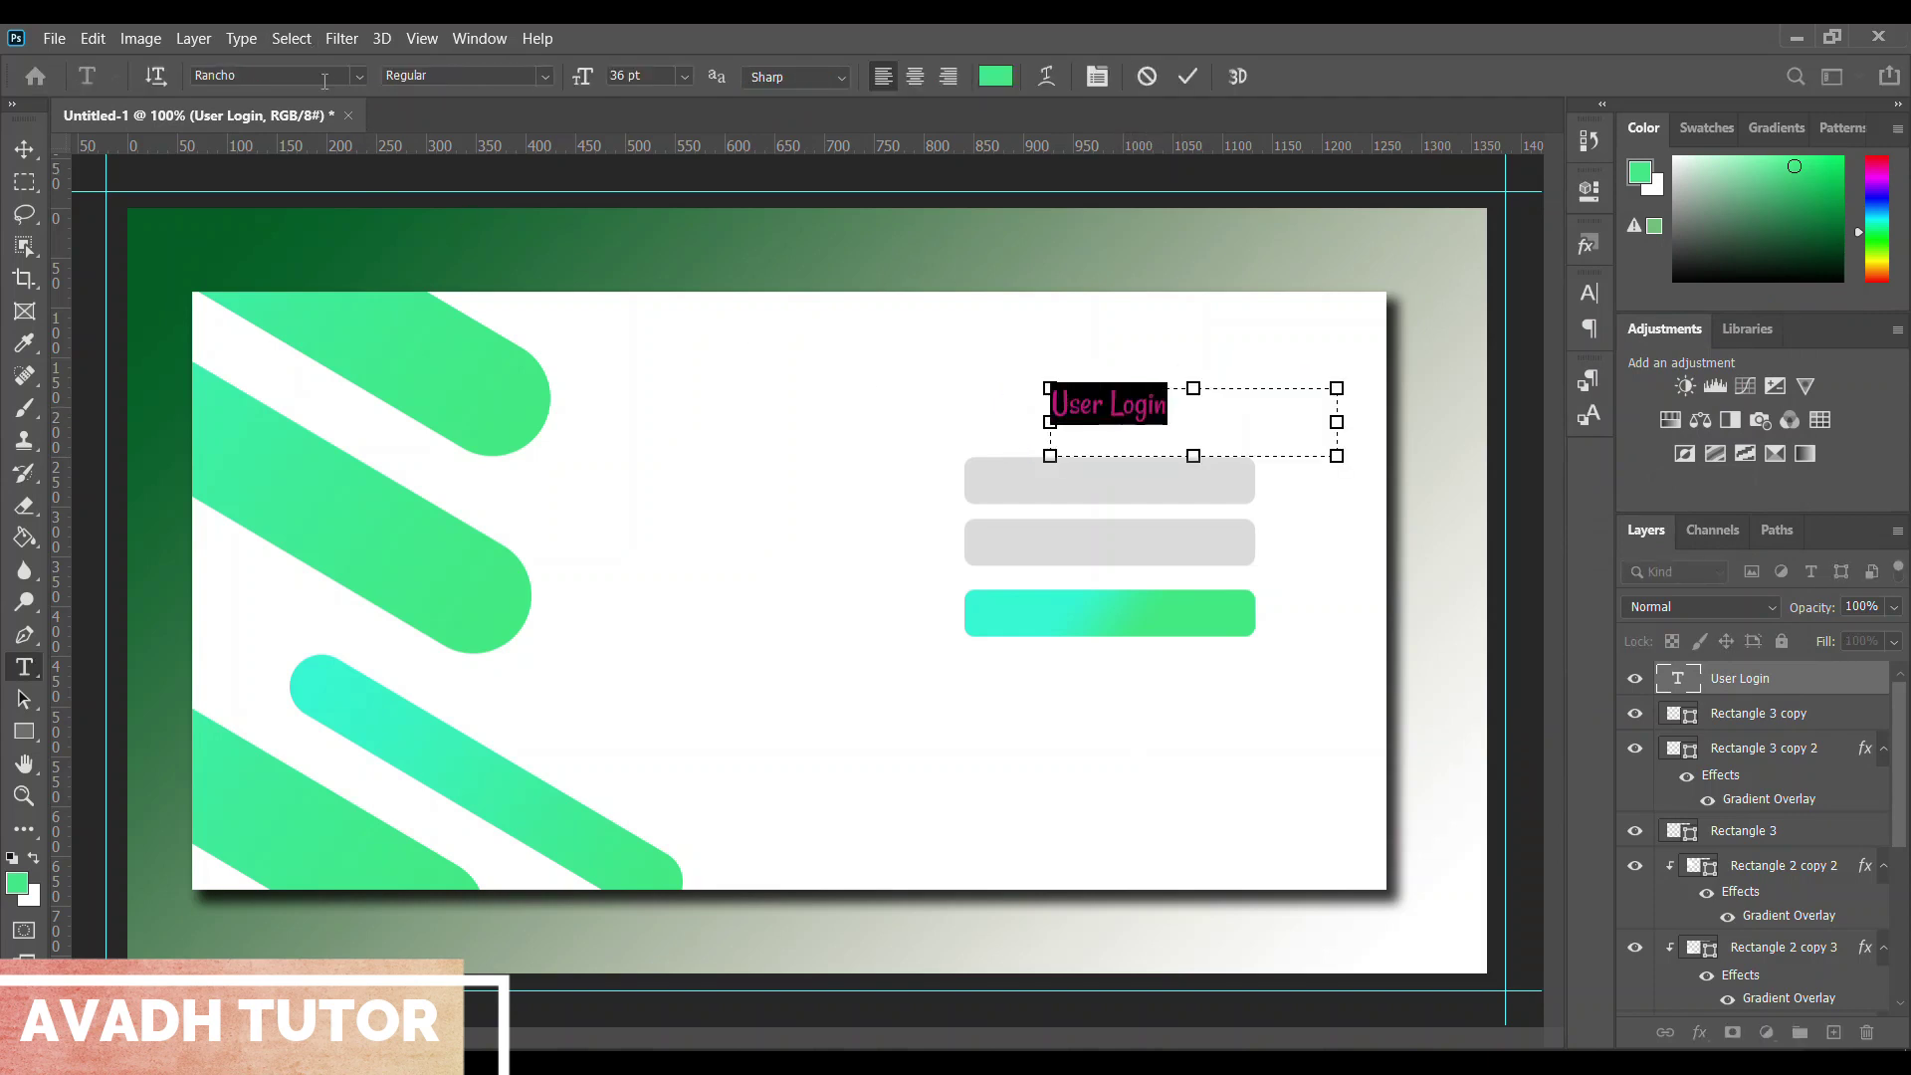
{"action": "left_click", "coordinate": [323, 76]}
{"action": "scroll", "coordinate": [337, 181], "scroll_direction": "up", "scroll_amount": 1}
{"action": "scroll", "coordinate": [338, 194], "scroll_direction": "up", "scroll_amount": 1}
{"action": "scroll", "coordinate": [338, 204], "scroll_direction": "up", "scroll_amount": 2}
{"action": "scroll", "coordinate": [337, 209], "scroll_direction": "up", "scroll_amount": 1}
{"action": "scroll", "coordinate": [338, 211], "scroll_direction": "up", "scroll_amount": 2}
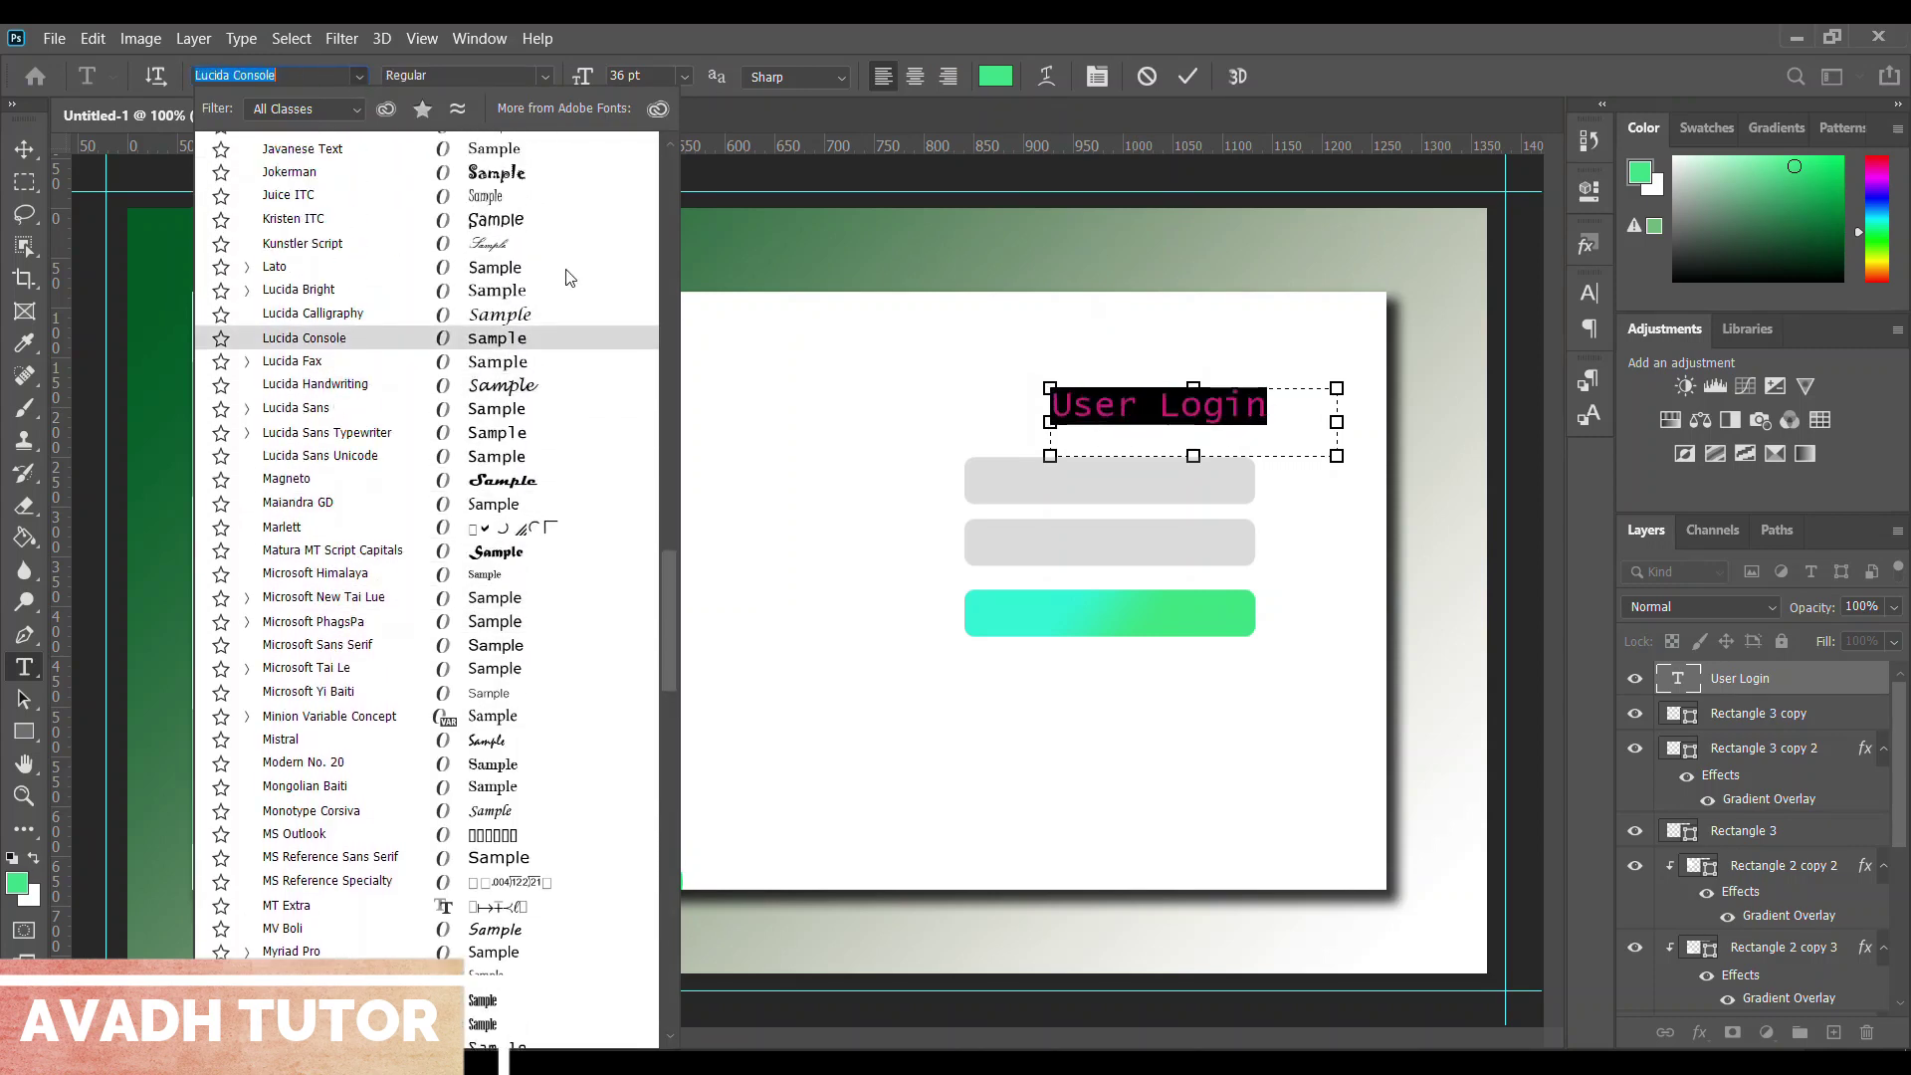
{"action": "left_click_drag", "start_coordinate": [670, 595], "coordinate": [670, 156]}
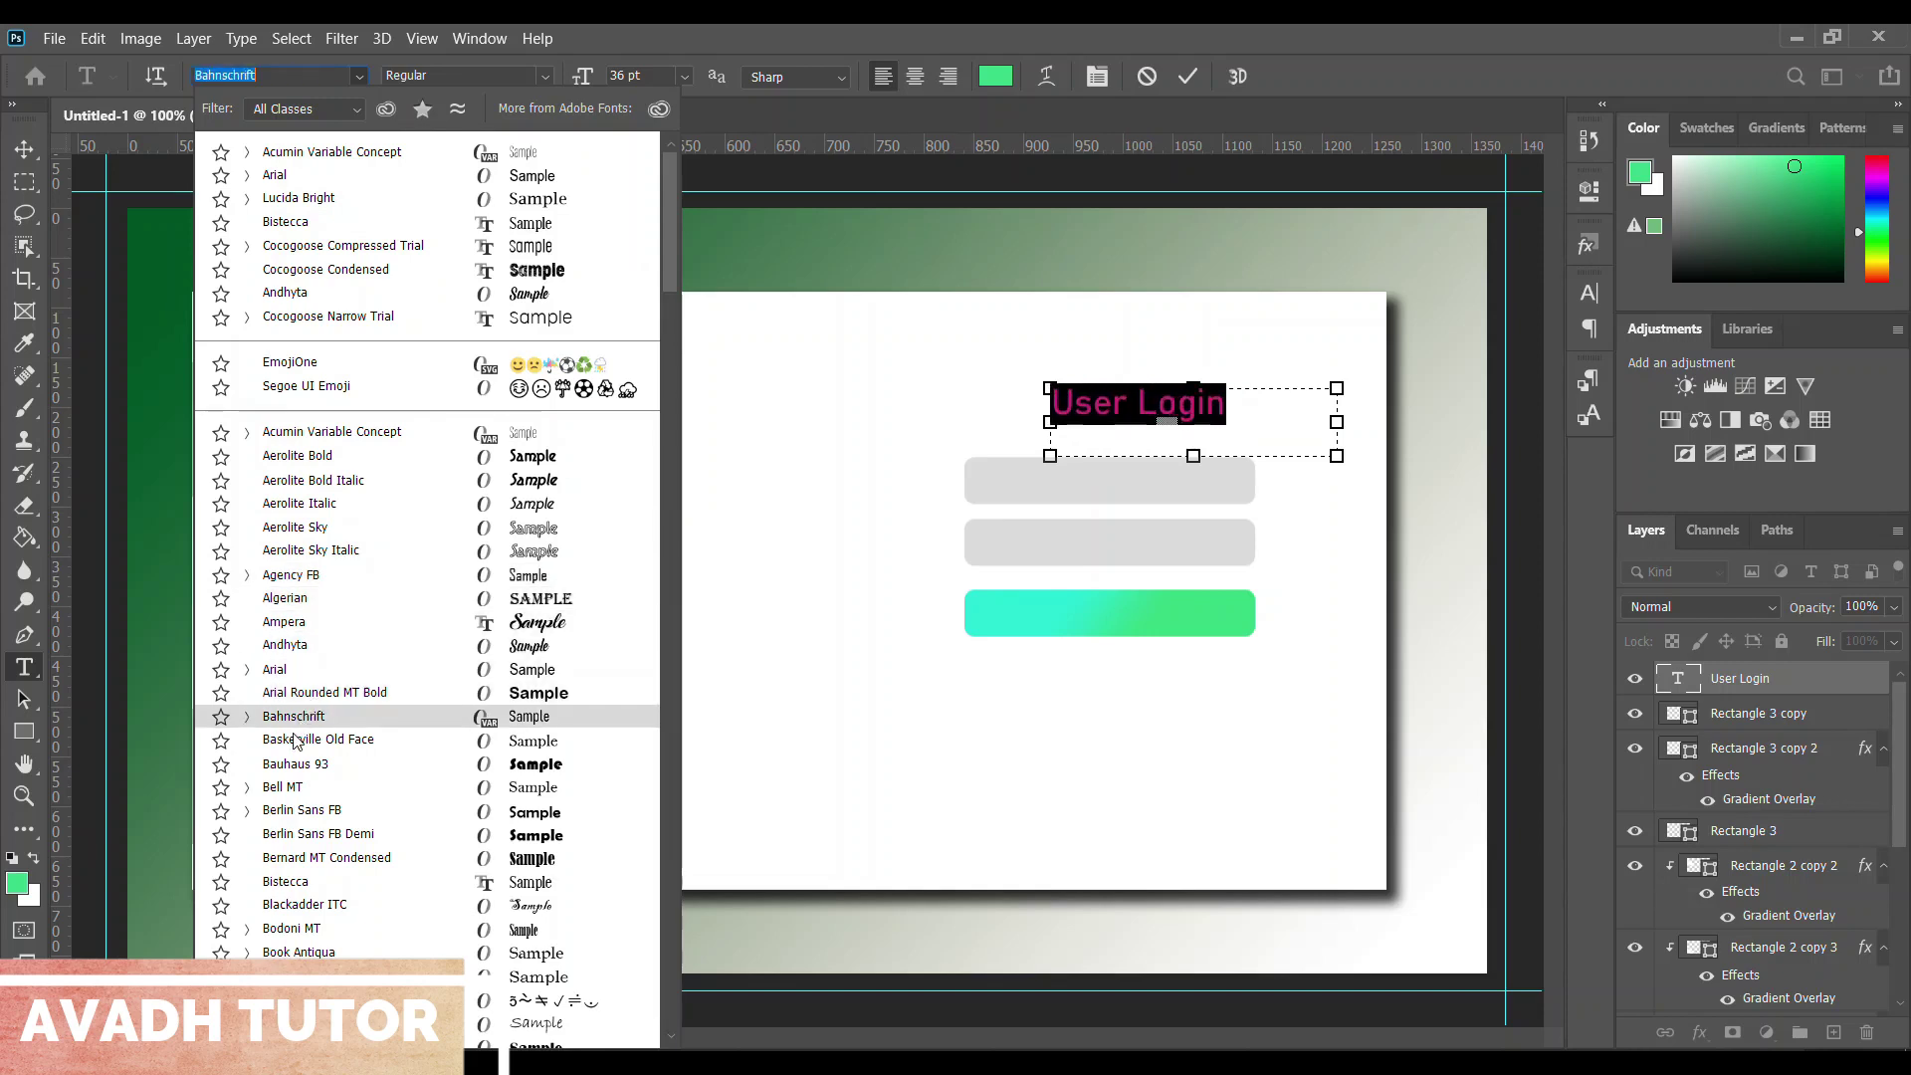
{"action": "left_click", "coordinate": [265, 858]}
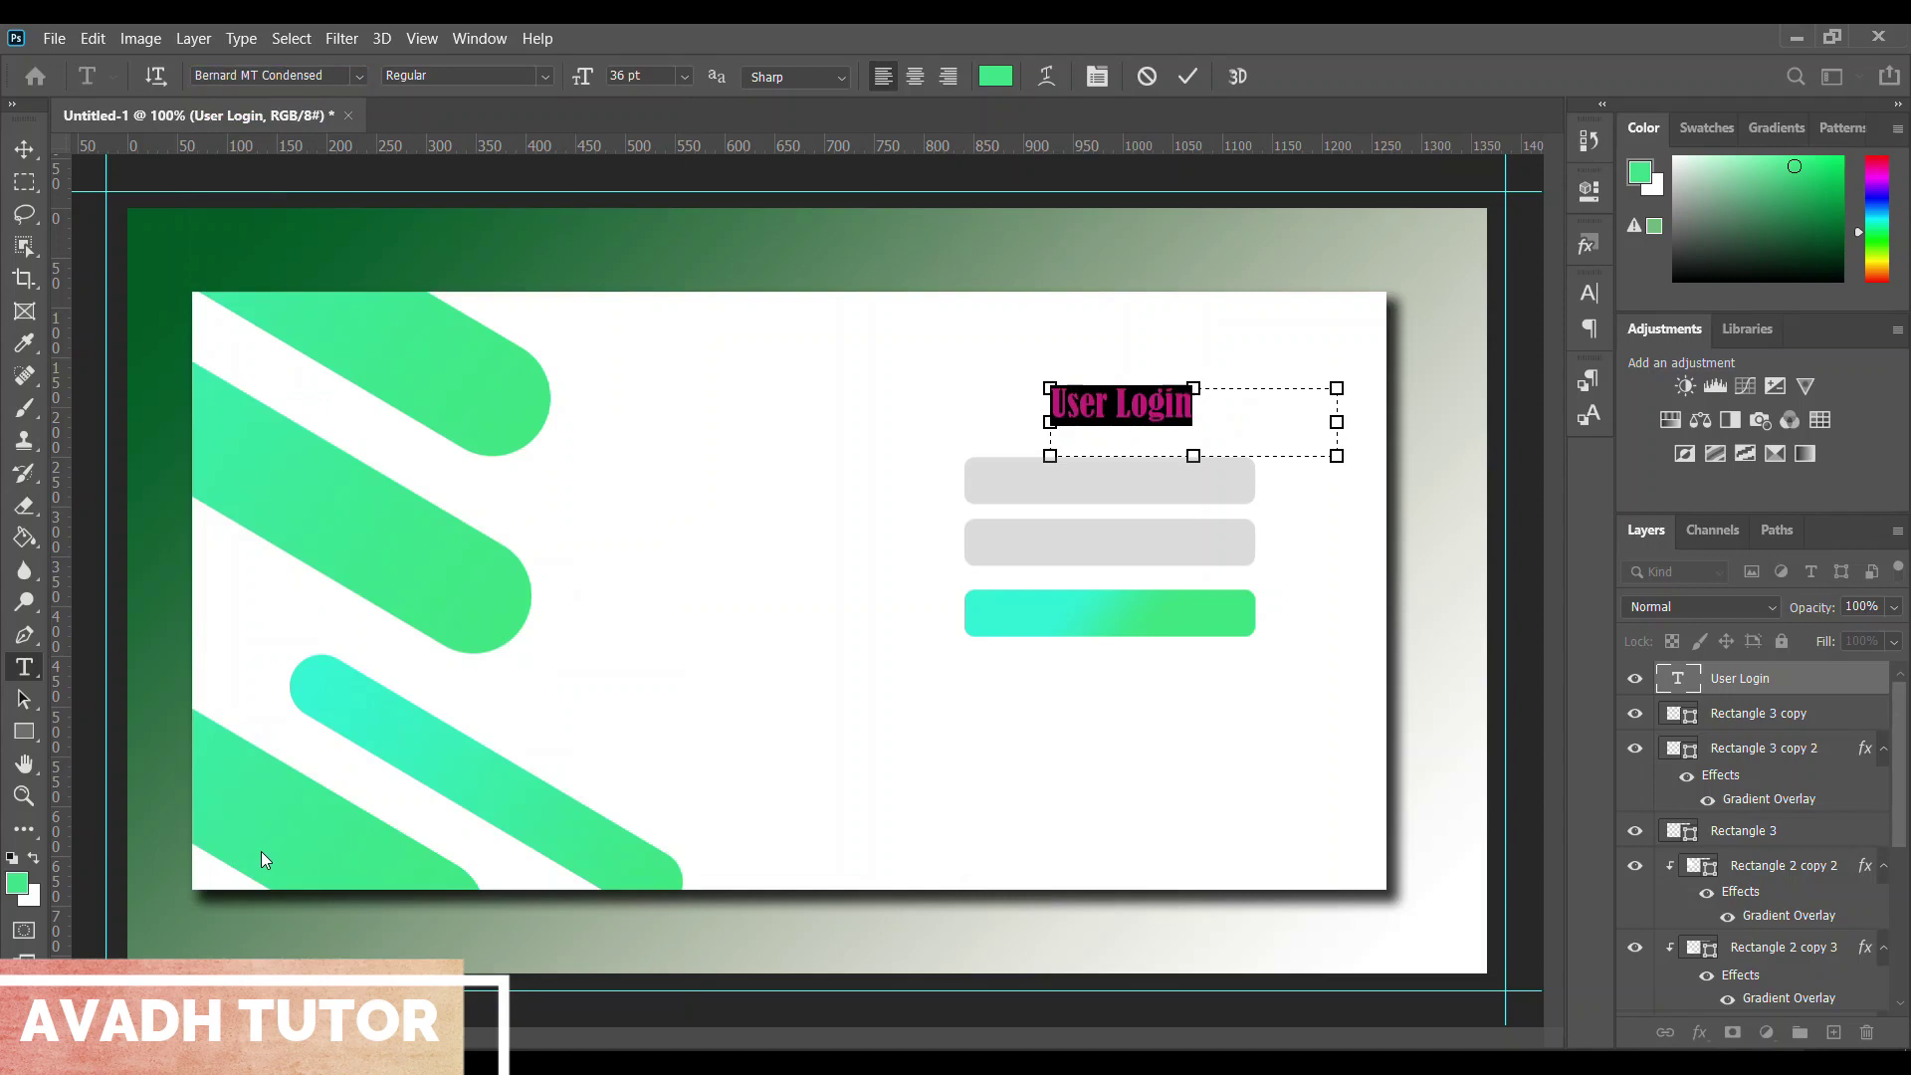
Search fonts from 'Coco', preview several typefaces, and settle on Constantia
{"action": "left_click", "coordinate": [291, 75]}
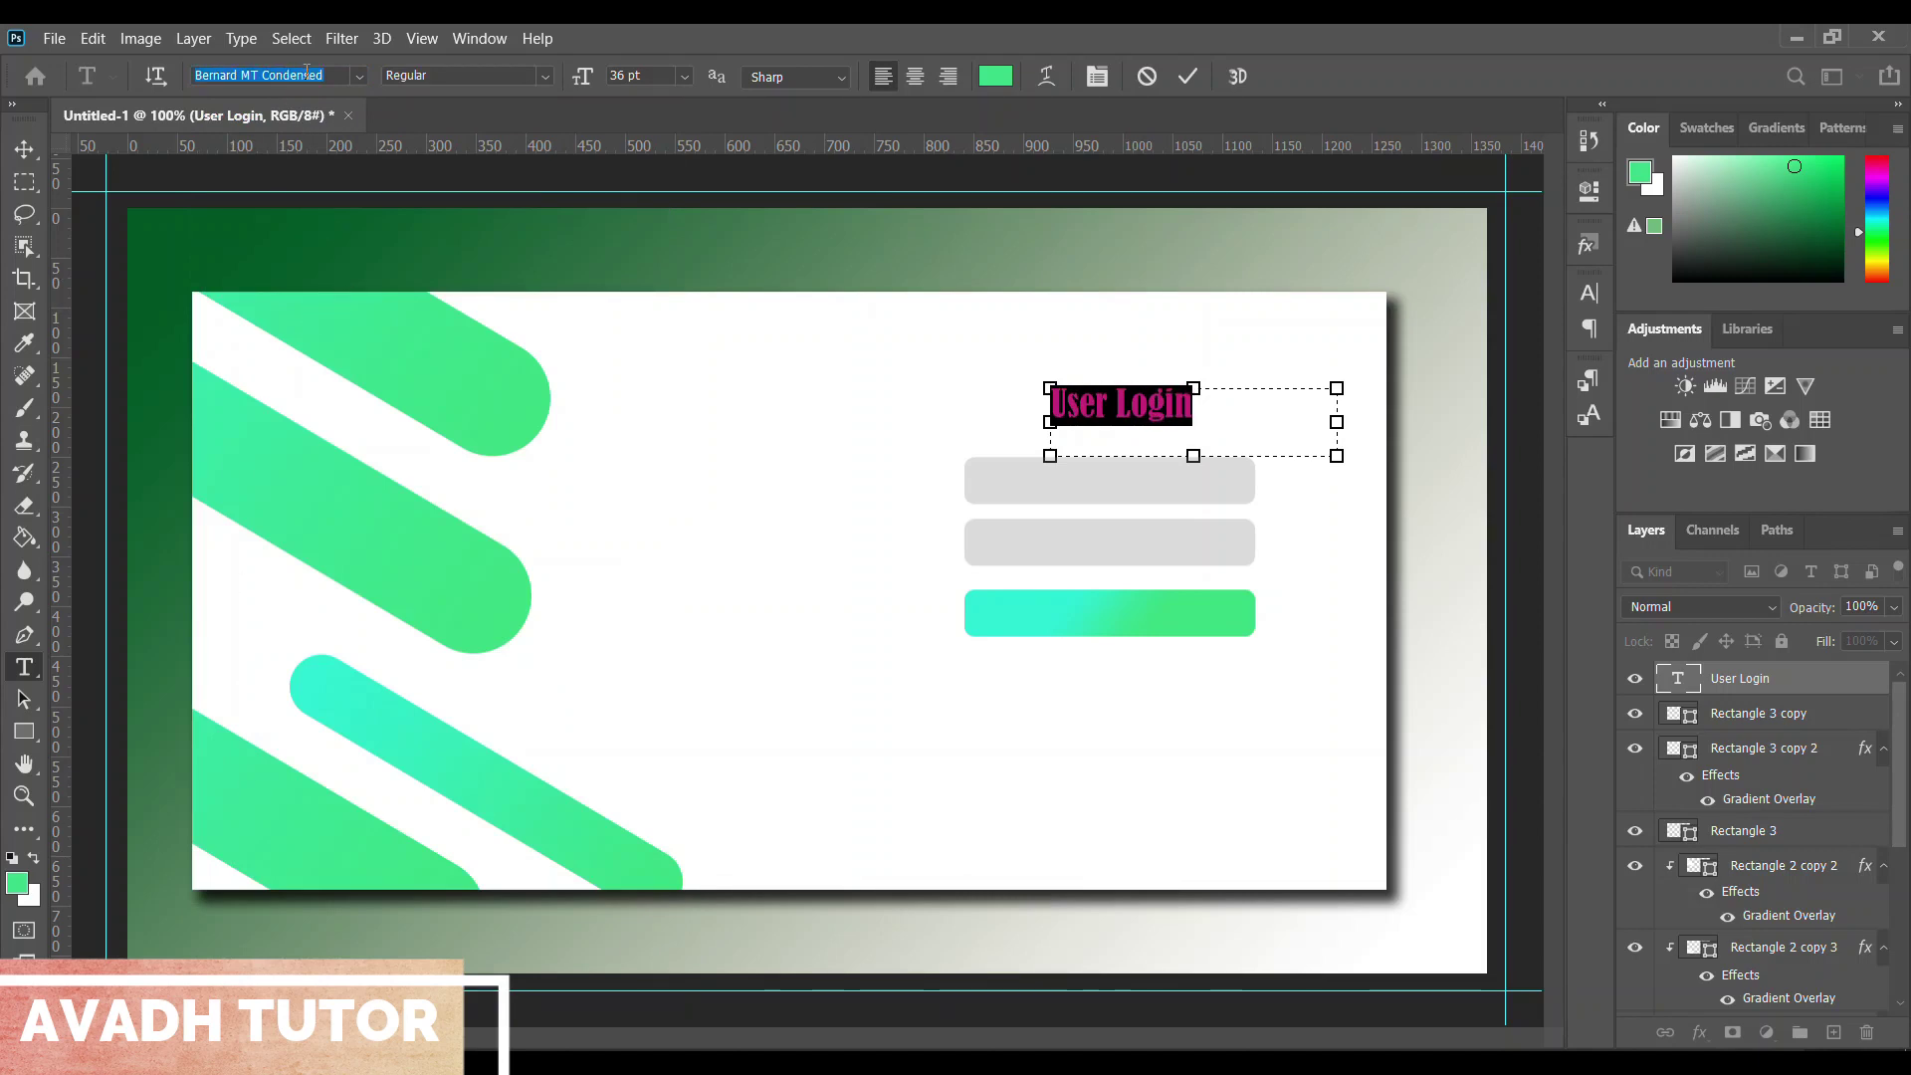
{"action": "type", "text": "Lucida BrightCocogoos"}
{"action": "key", "text": "Up"}
{"action": "key", "text": "Up"}
{"action": "key", "text": "Up"}
{"action": "key", "text": "Up"}
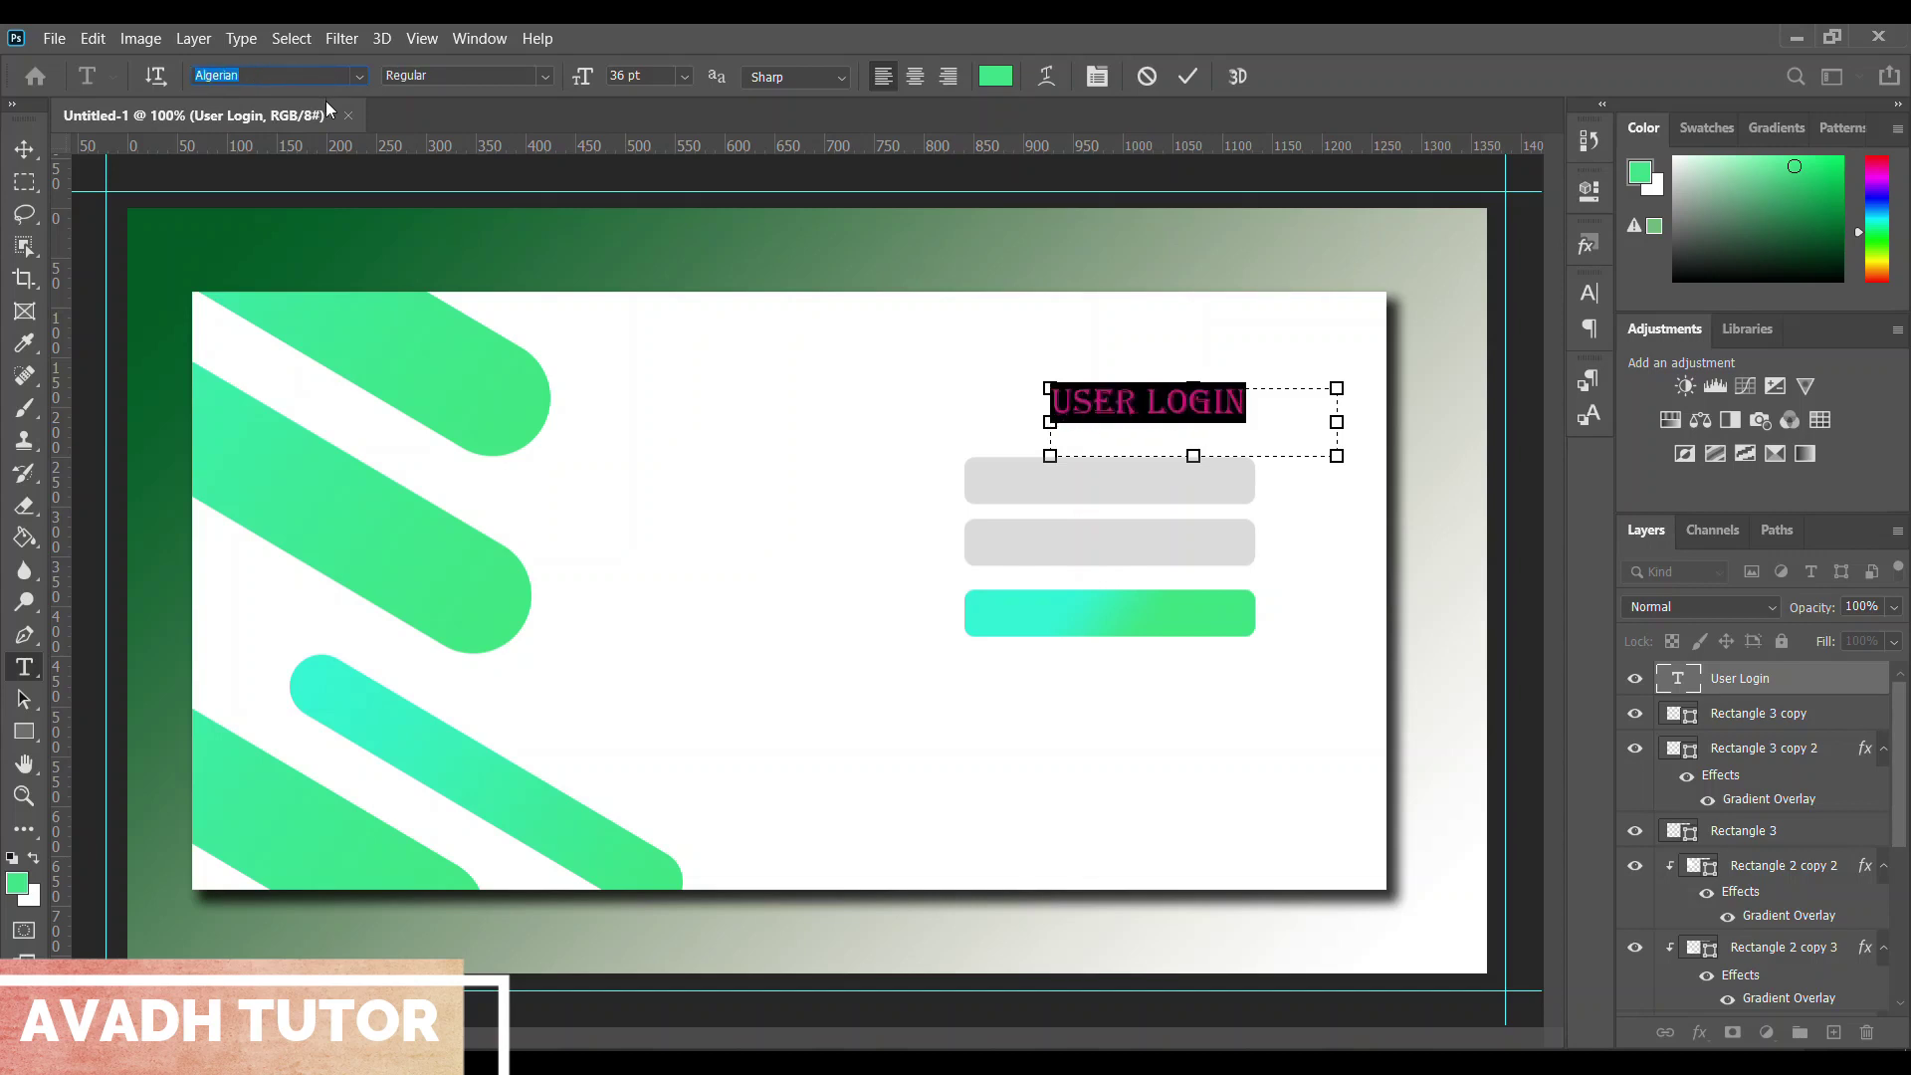
{"action": "key", "text": "Up"}
{"action": "key", "text": "Up"}
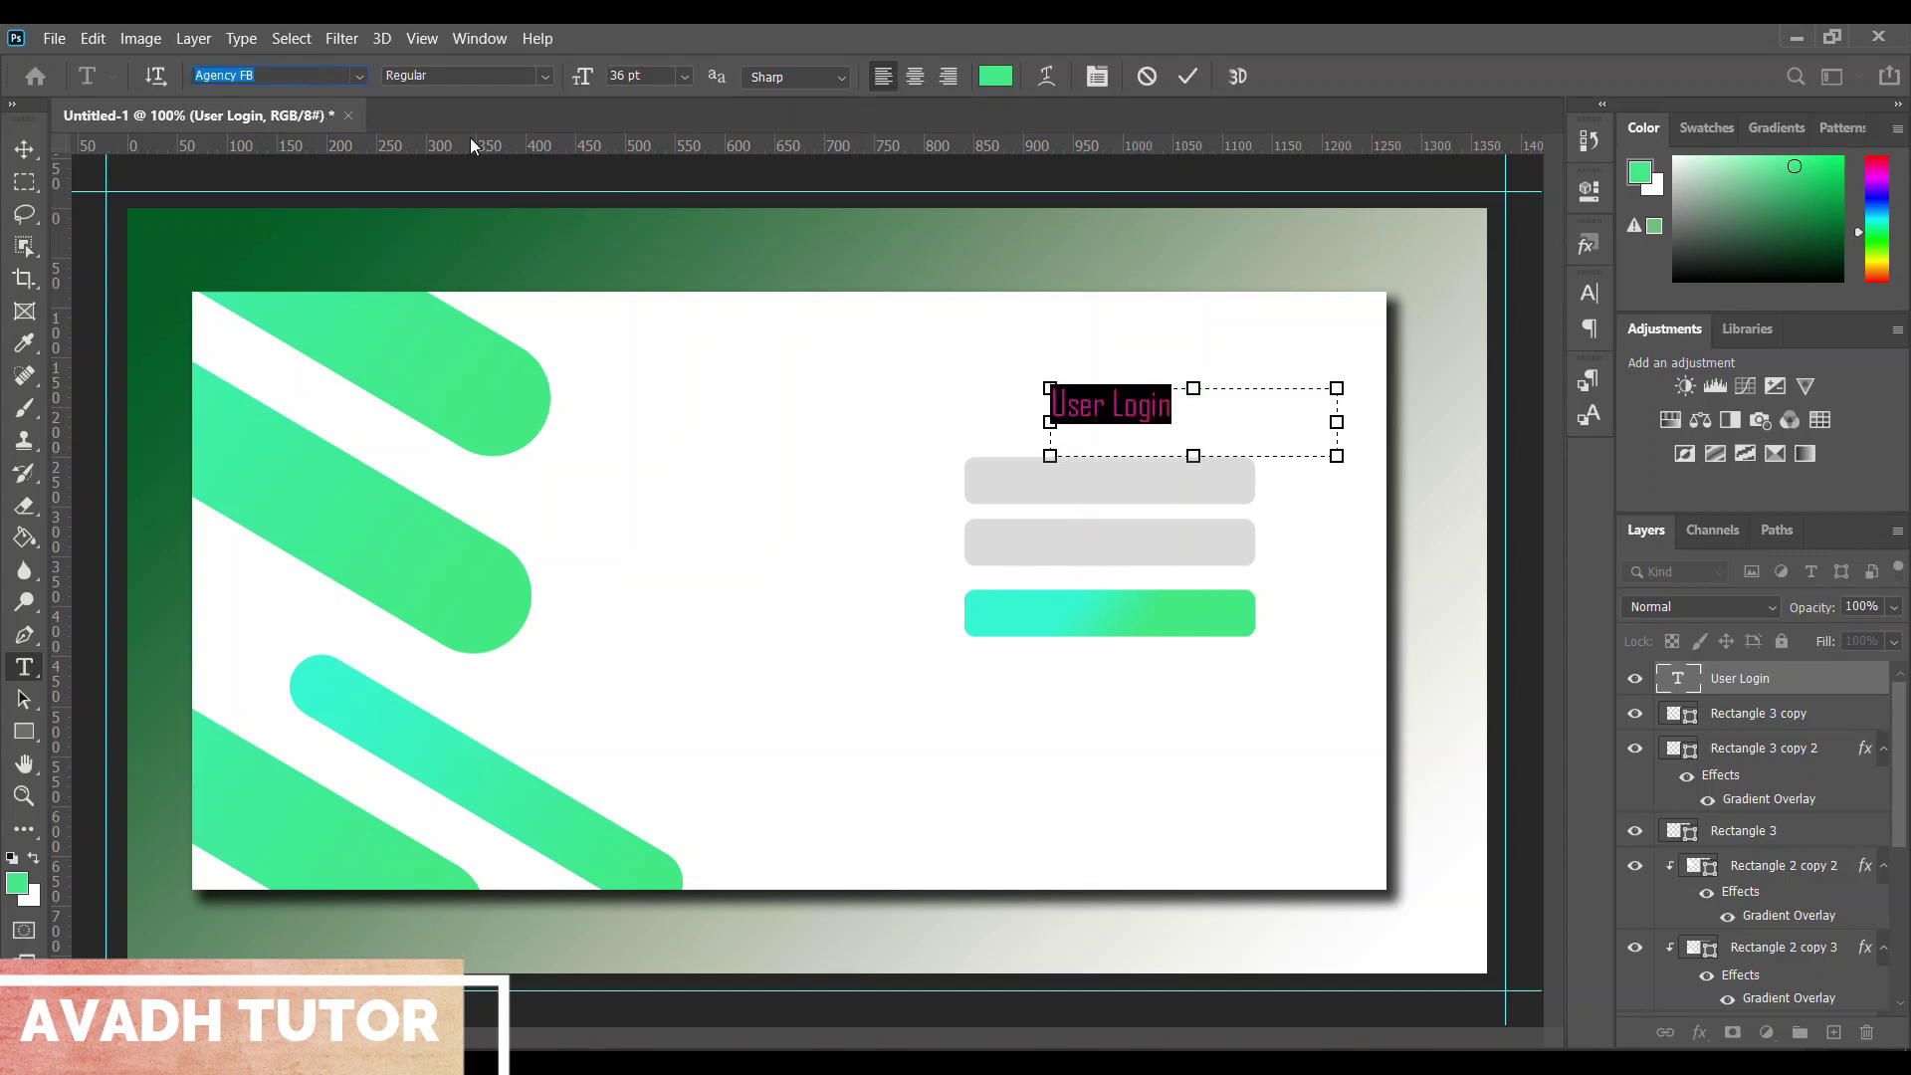
{"action": "key", "text": "Up"}
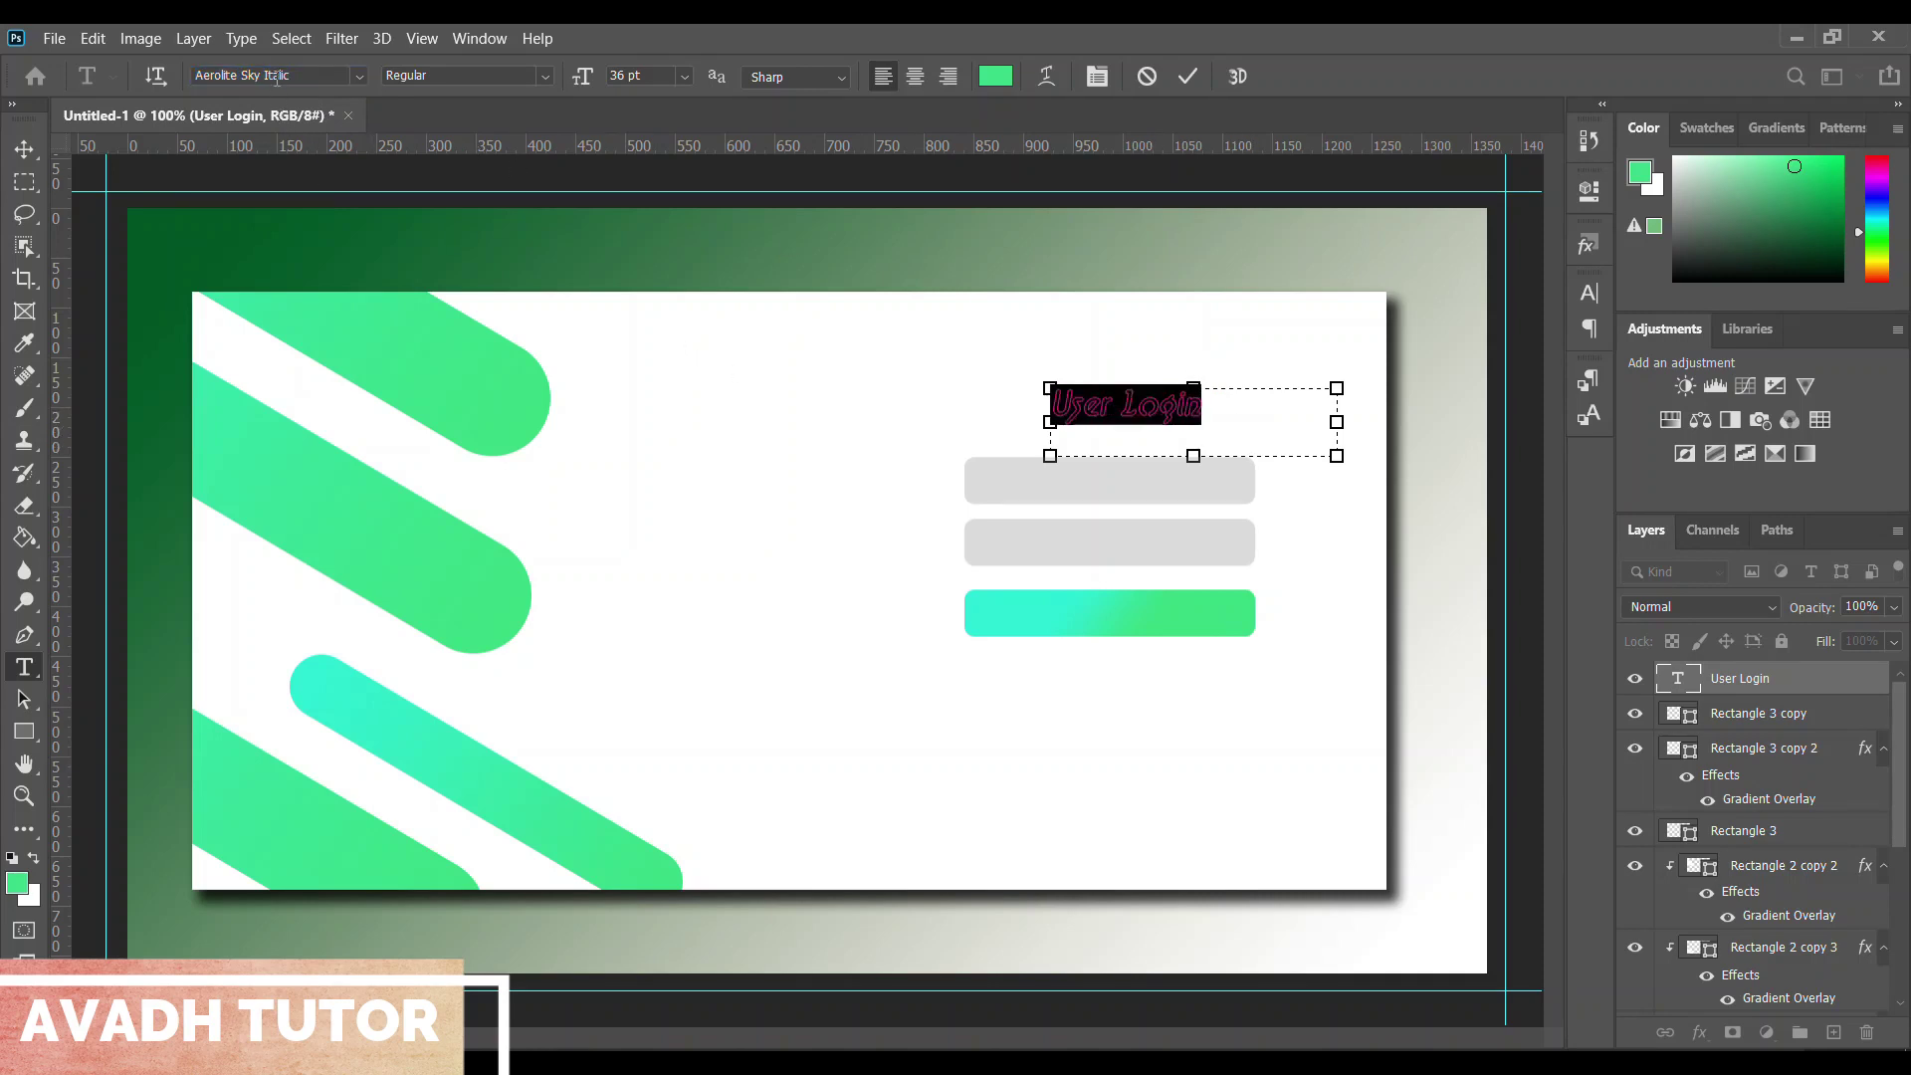
{"action": "key", "text": "Down"}
{"action": "key", "text": "Down"}
{"action": "key", "text": "Down"}
{"action": "key", "text": "Down"}
{"action": "key", "text": "Down"}
{"action": "key", "text": "Down"}
{"action": "key", "text": "Down"}
{"action": "key", "text": "Down"}
{"action": "key", "text": "Down"}
{"action": "key", "text": "Down"}
{"action": "key", "text": "Down"}
{"action": "key", "text": "Down"}
{"action": "key", "text": "Down"}
{"action": "key", "text": "Down"}
{"action": "key", "text": "Down"}
{"action": "key", "text": "Down"}
{"action": "key", "text": "Down"}
{"action": "key", "text": "Down"}
{"action": "key", "text": "Down"}
{"action": "key", "text": "Down"}
{"action": "key", "text": "Down"}
{"action": "key", "text": "Down"}
{"action": "key", "text": "Down"}
{"action": "key", "text": "Down"}
{"action": "key", "text": "Down"}
{"action": "key", "text": "Down"}
{"action": "key", "text": "Down"}
{"action": "key", "text": "Down"}
{"action": "key", "text": "Down"}
{"action": "key", "text": "Down"}
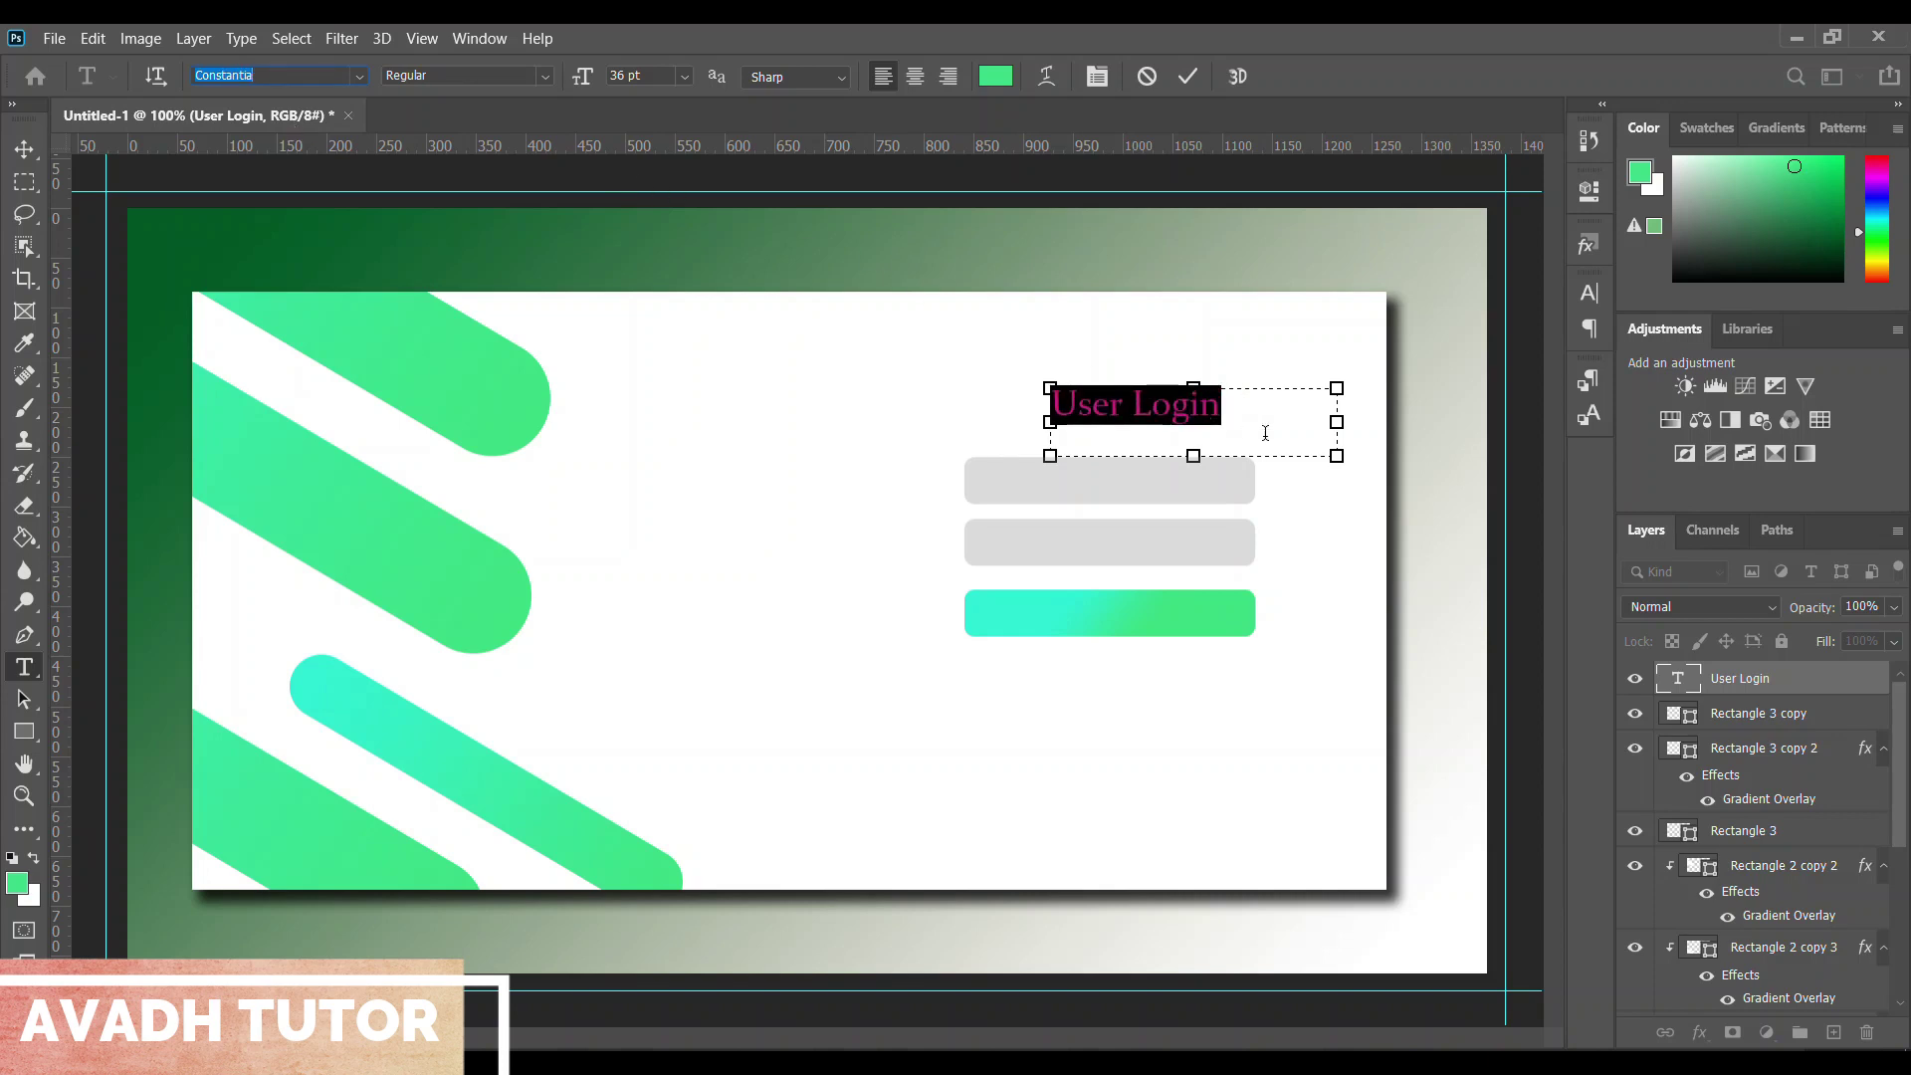
{"action": "left_click", "coordinate": [1265, 432]}
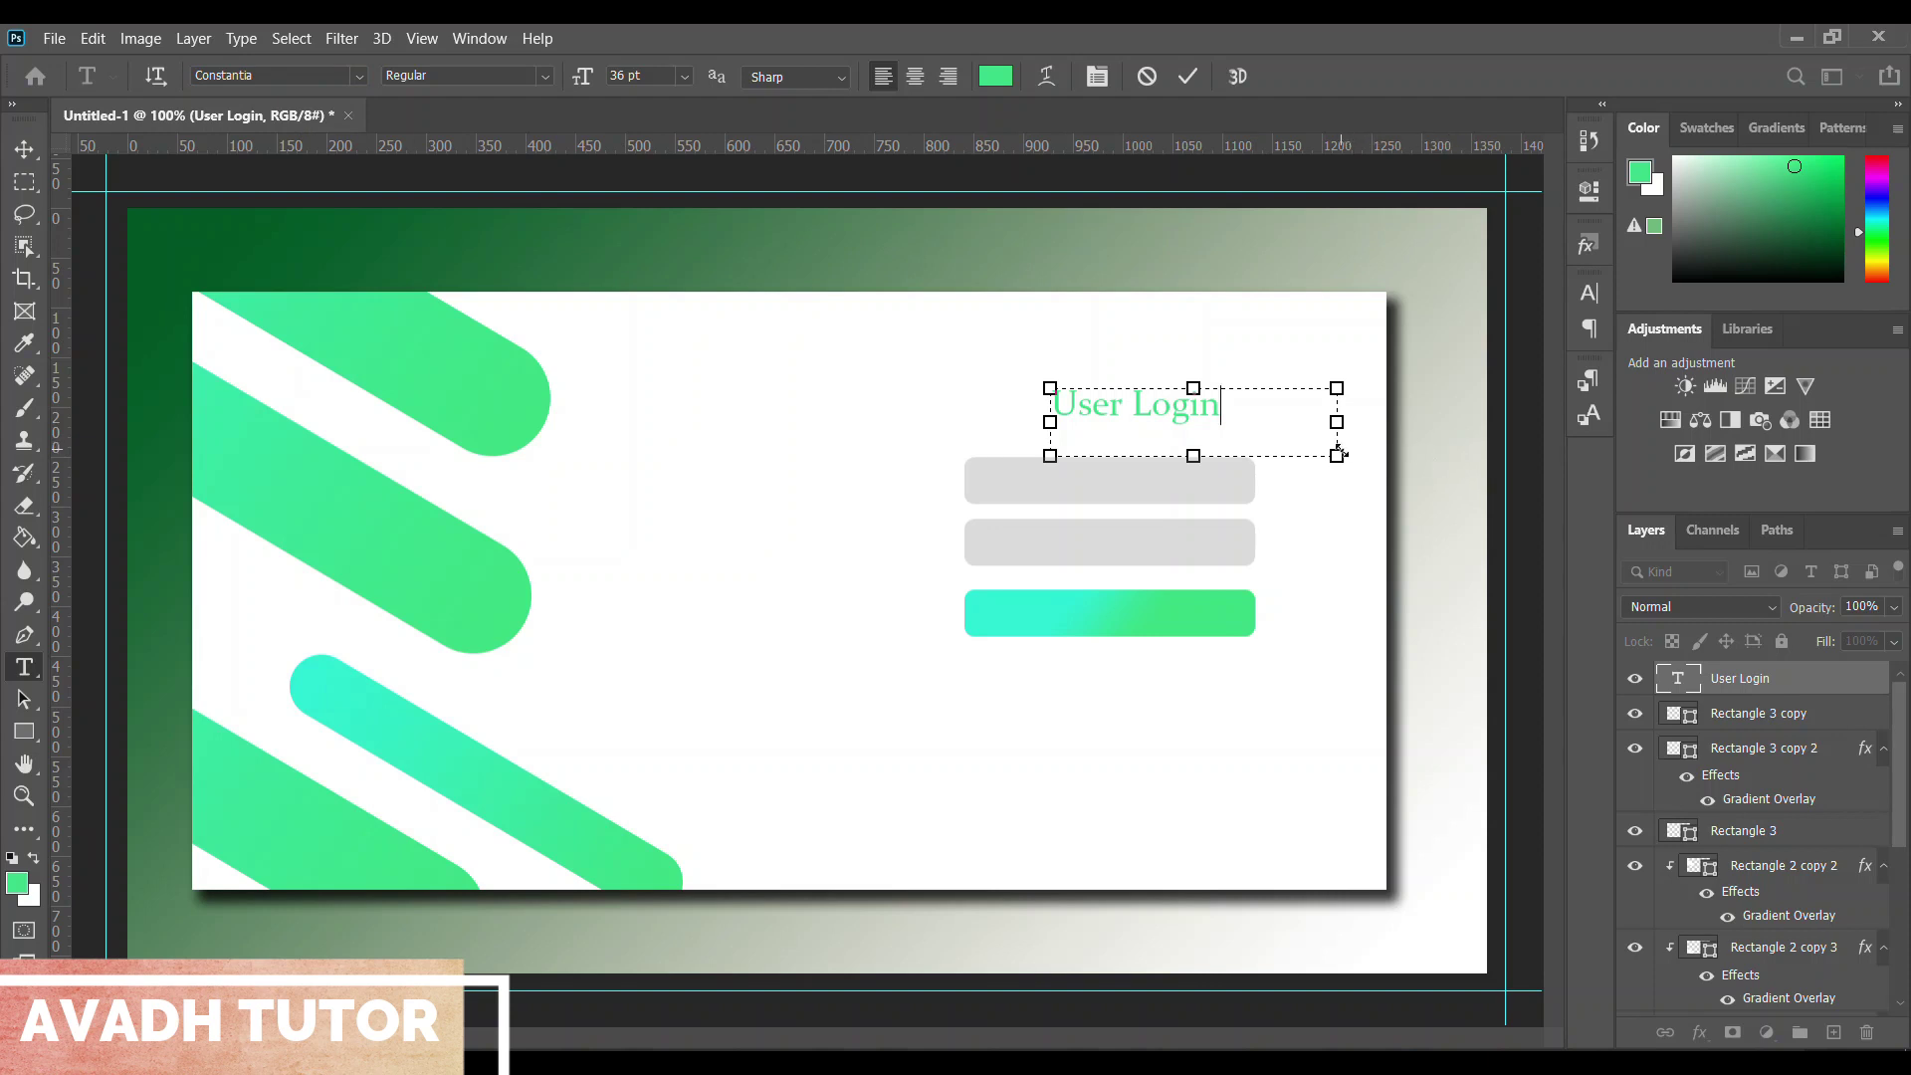
Resize the heading's text box so 'User Login' fits, and commit
{"action": "left_click_drag", "start_coordinate": [1336, 430], "coordinate": [1217, 423]}
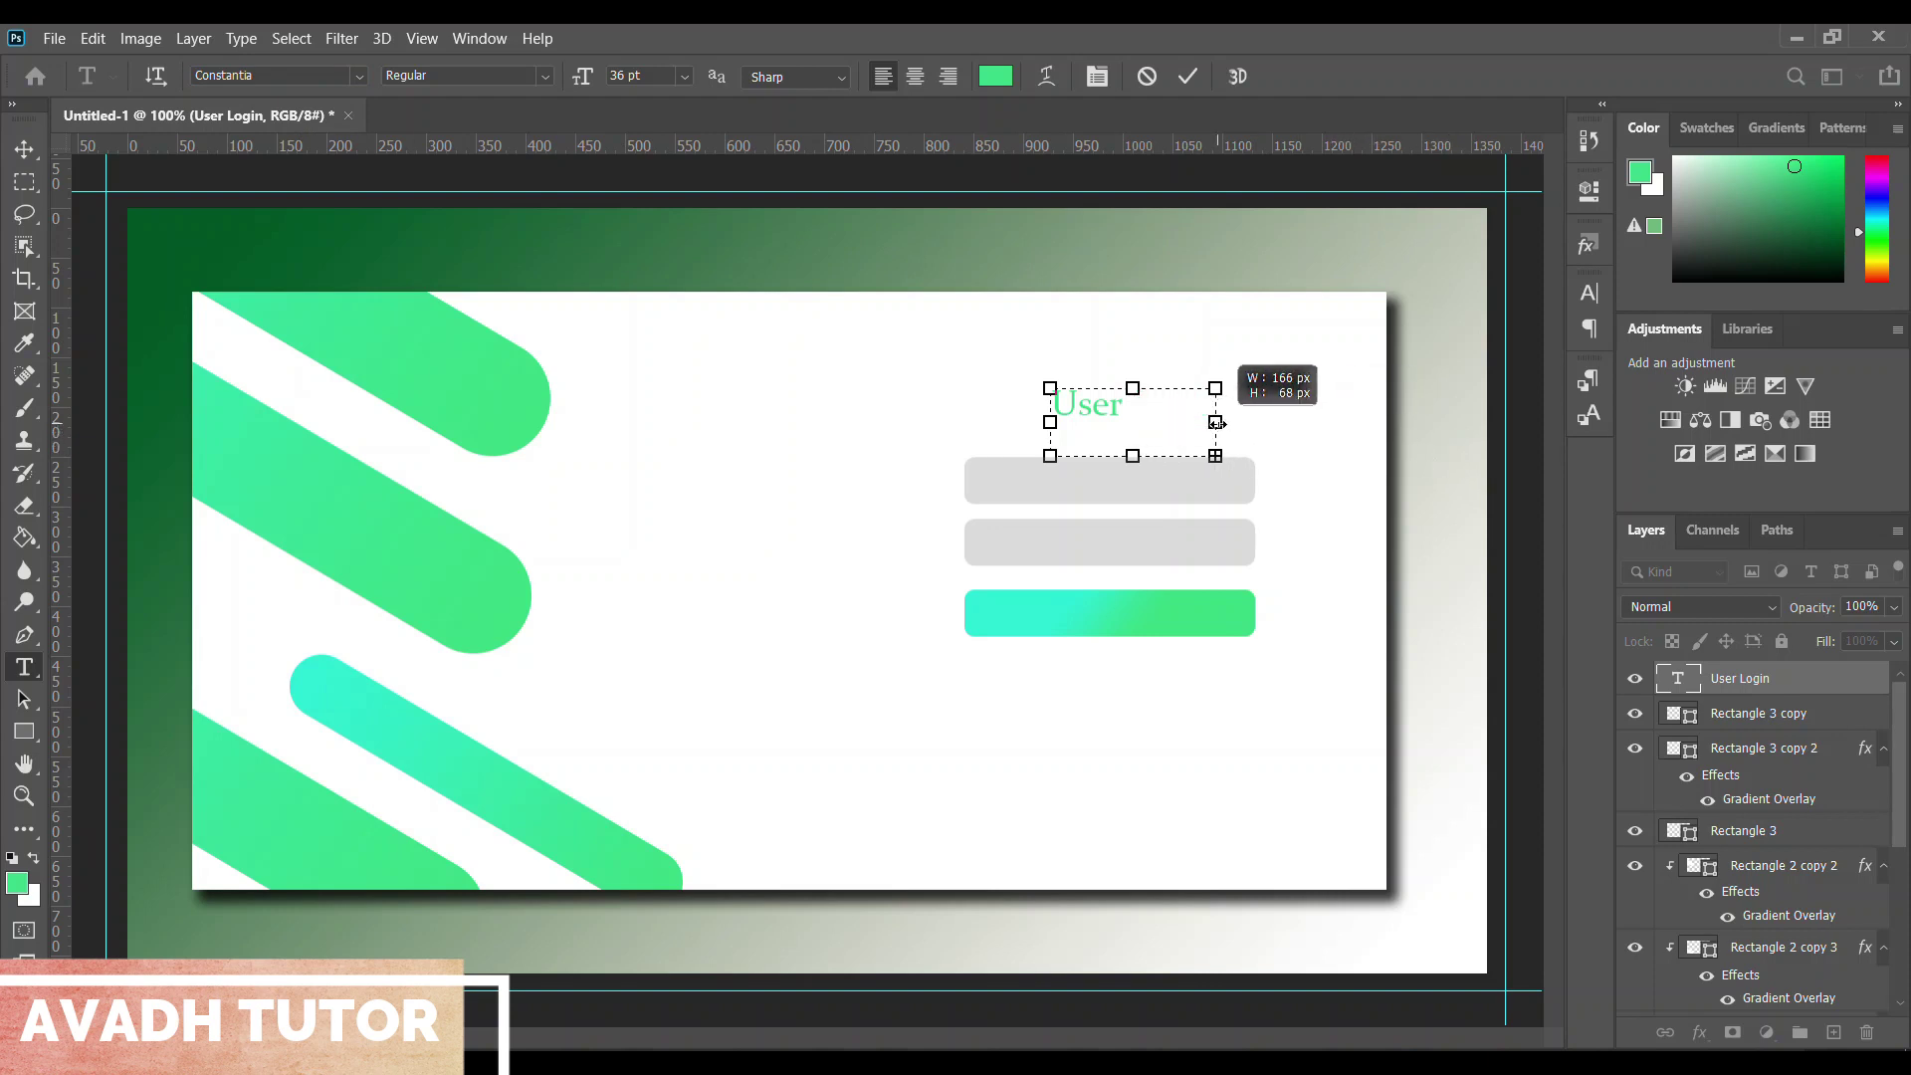
{"action": "left_click_drag", "start_coordinate": [1216, 423], "coordinate": [1228, 419]}
{"action": "key", "text": "ctrl+Return"}
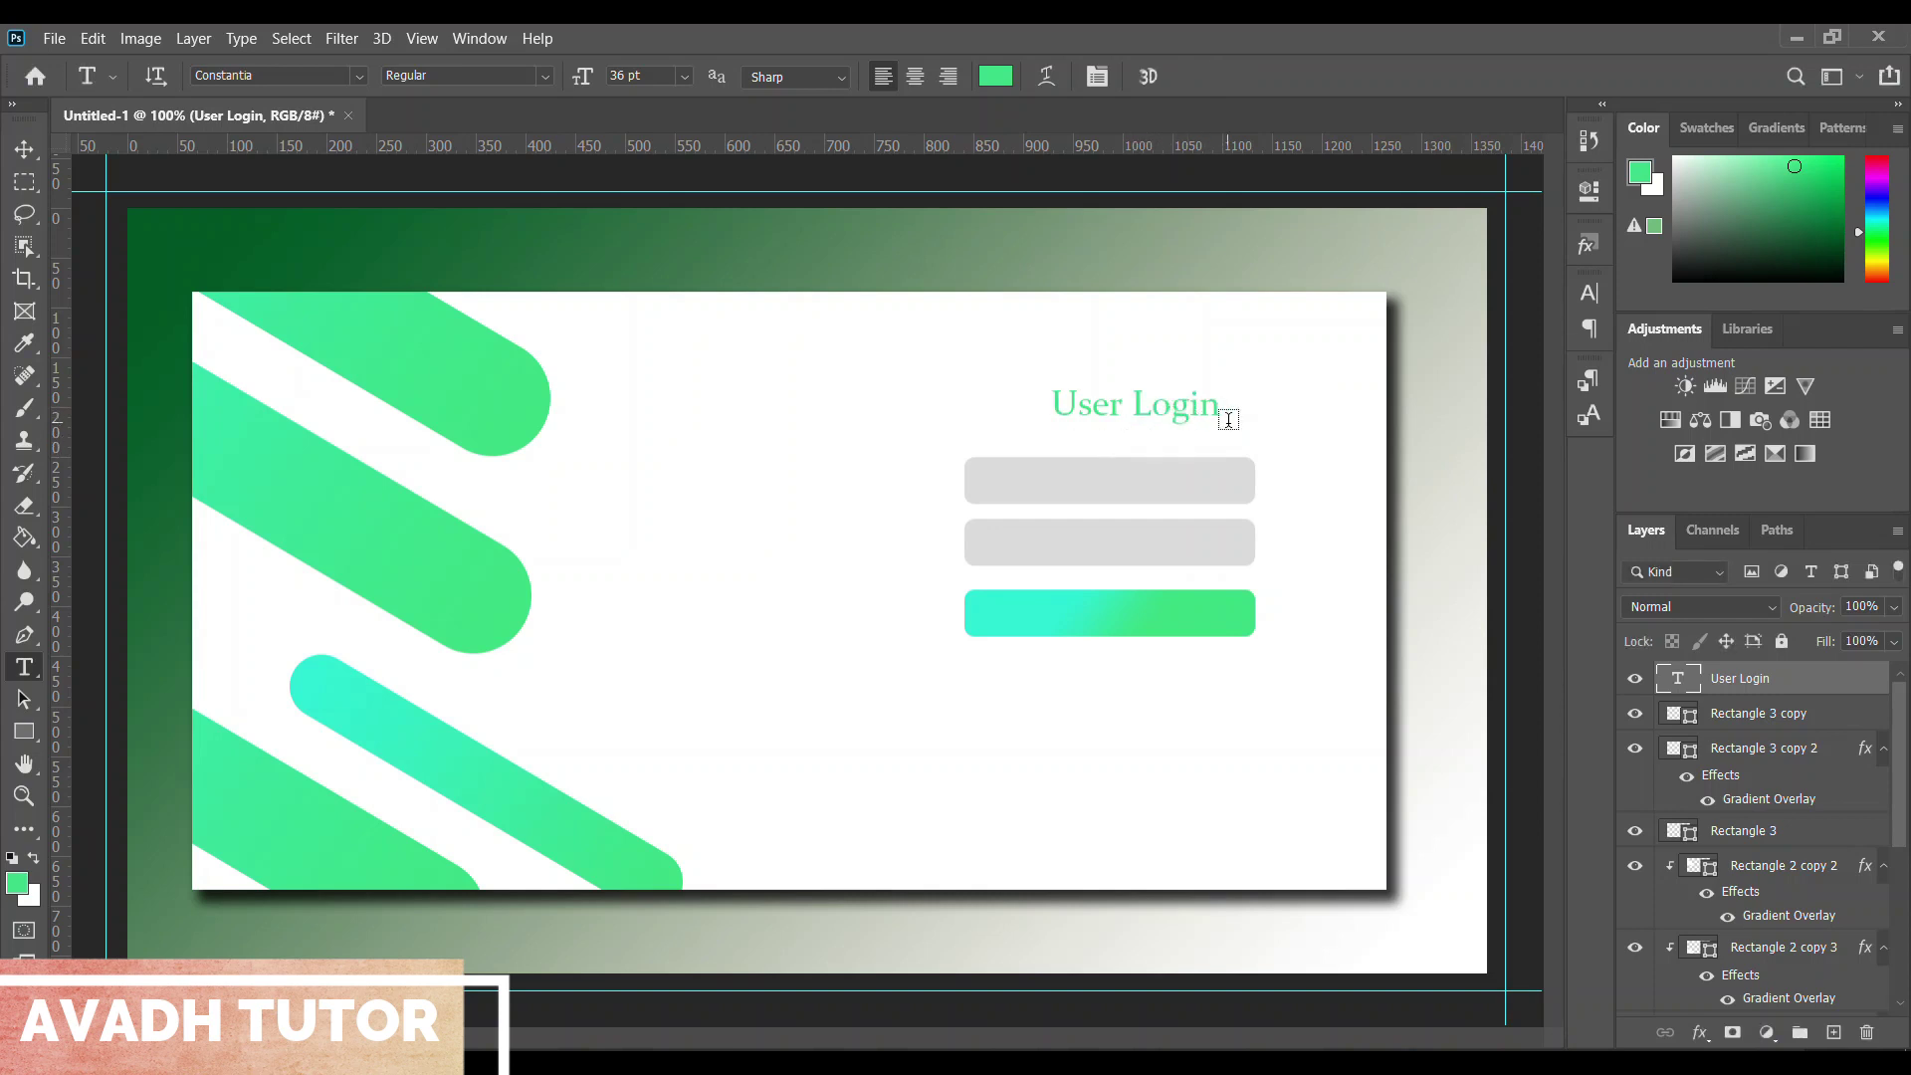
Centre the heading horizontally against the Background layer
{"action": "scroll", "coordinate": [1772, 712], "scroll_direction": "down", "scroll_amount": 2}
{"action": "scroll", "coordinate": [1800, 717], "scroll_direction": "down", "scroll_amount": 3}
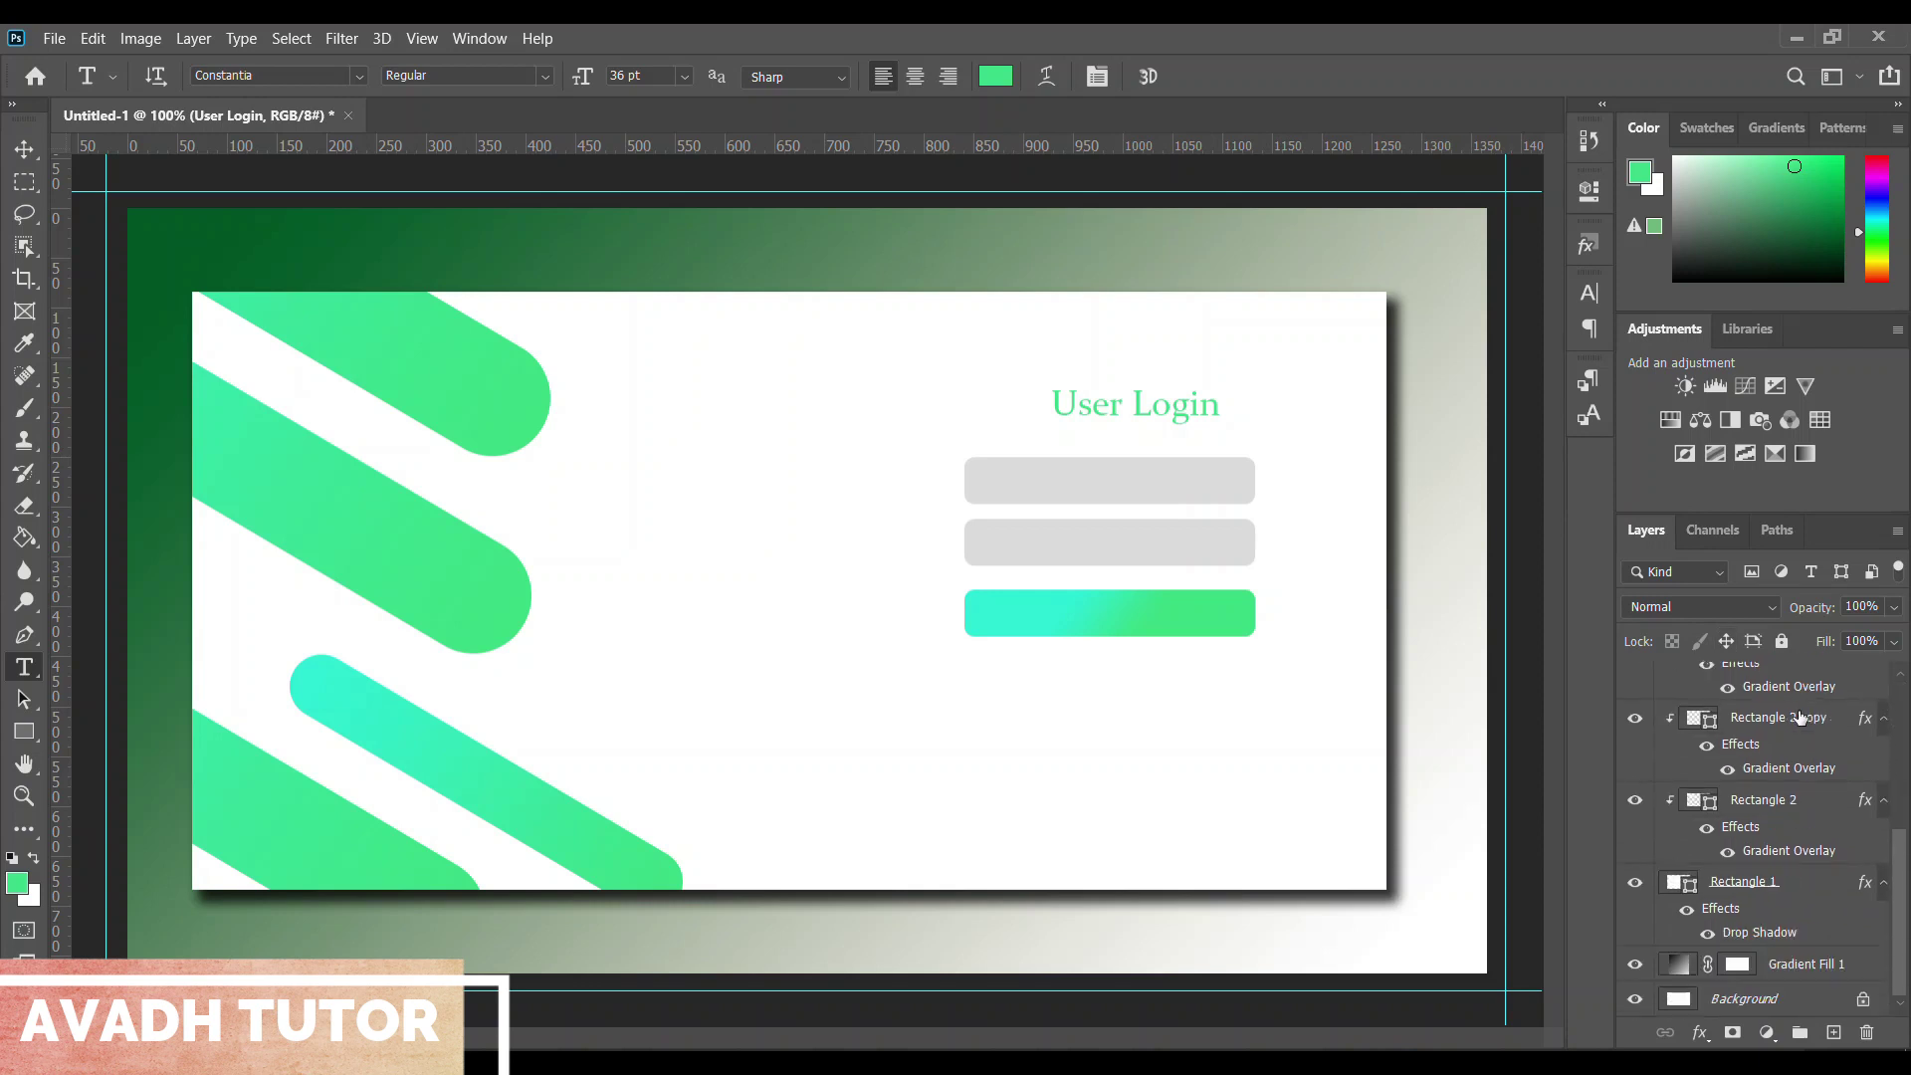
{"action": "left_click", "coordinate": [1830, 983]}
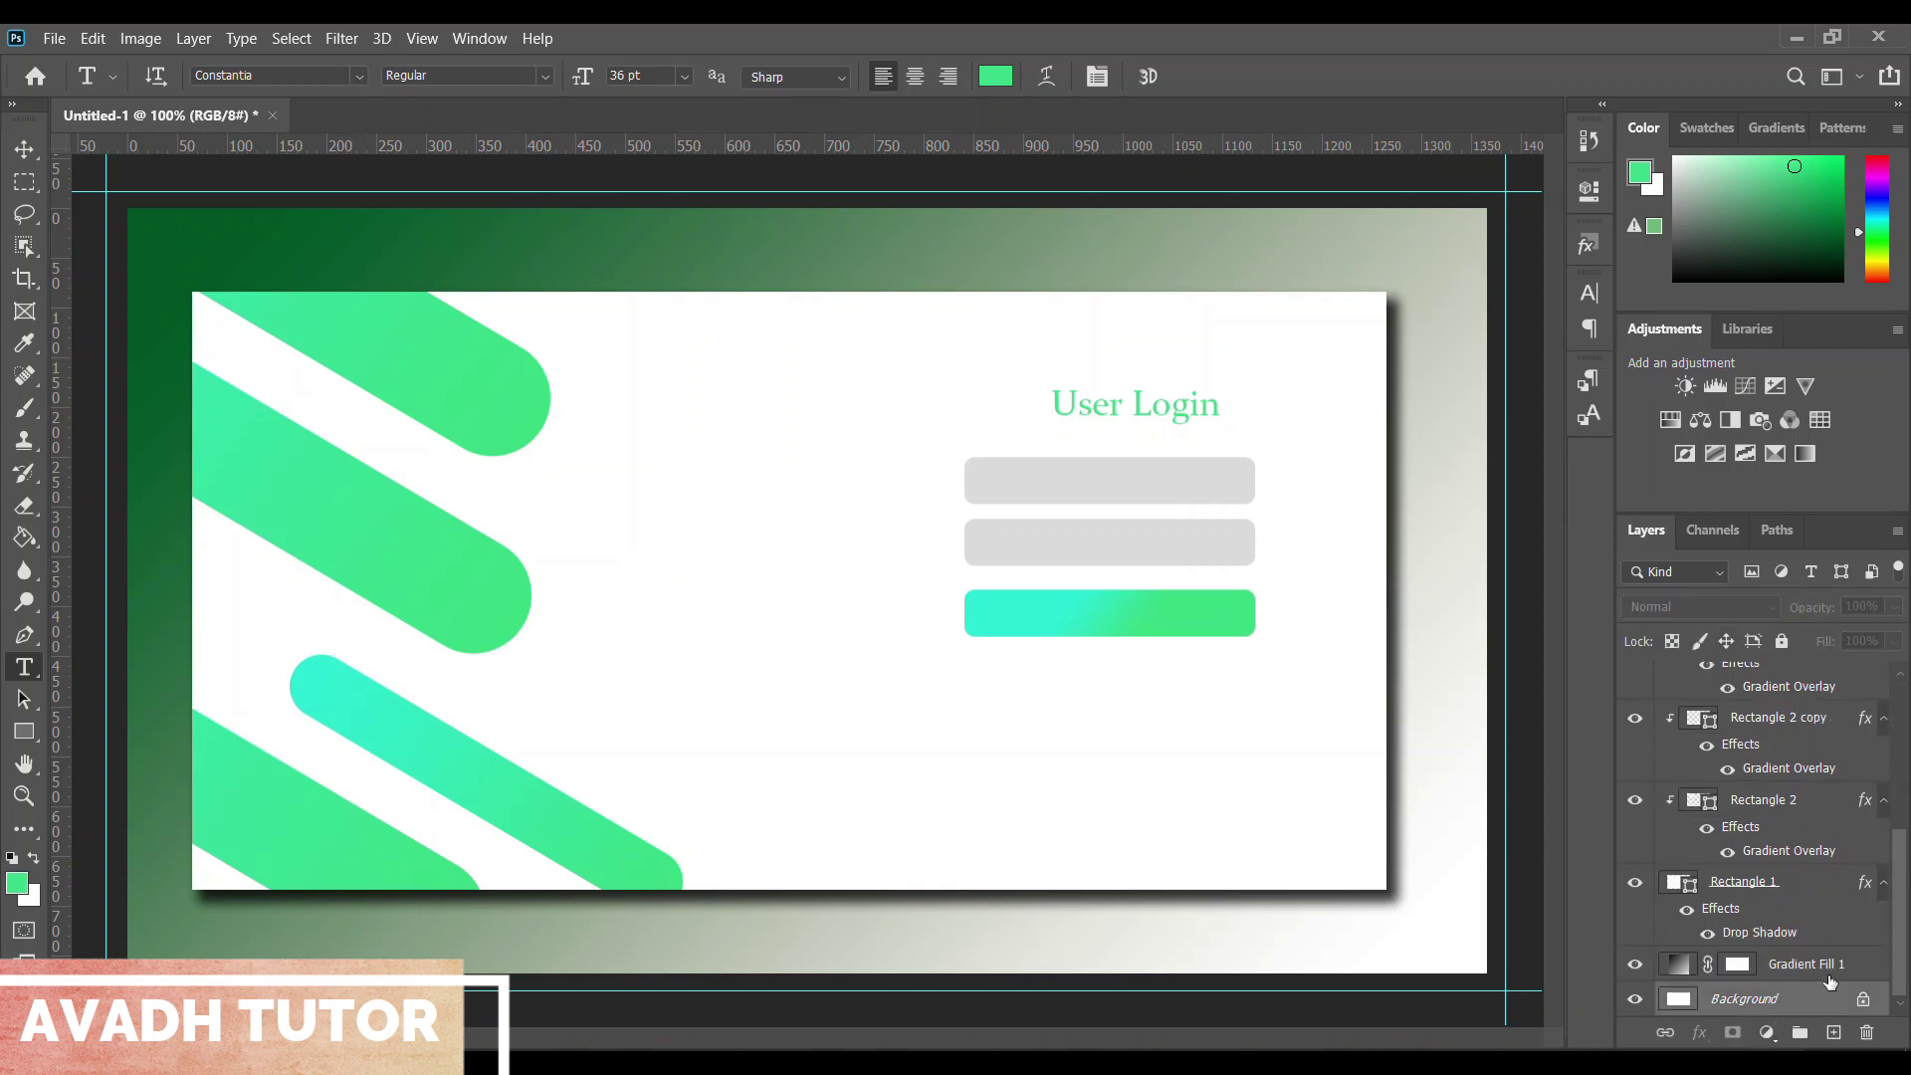
{"action": "left_click", "coordinate": [20, 147]}
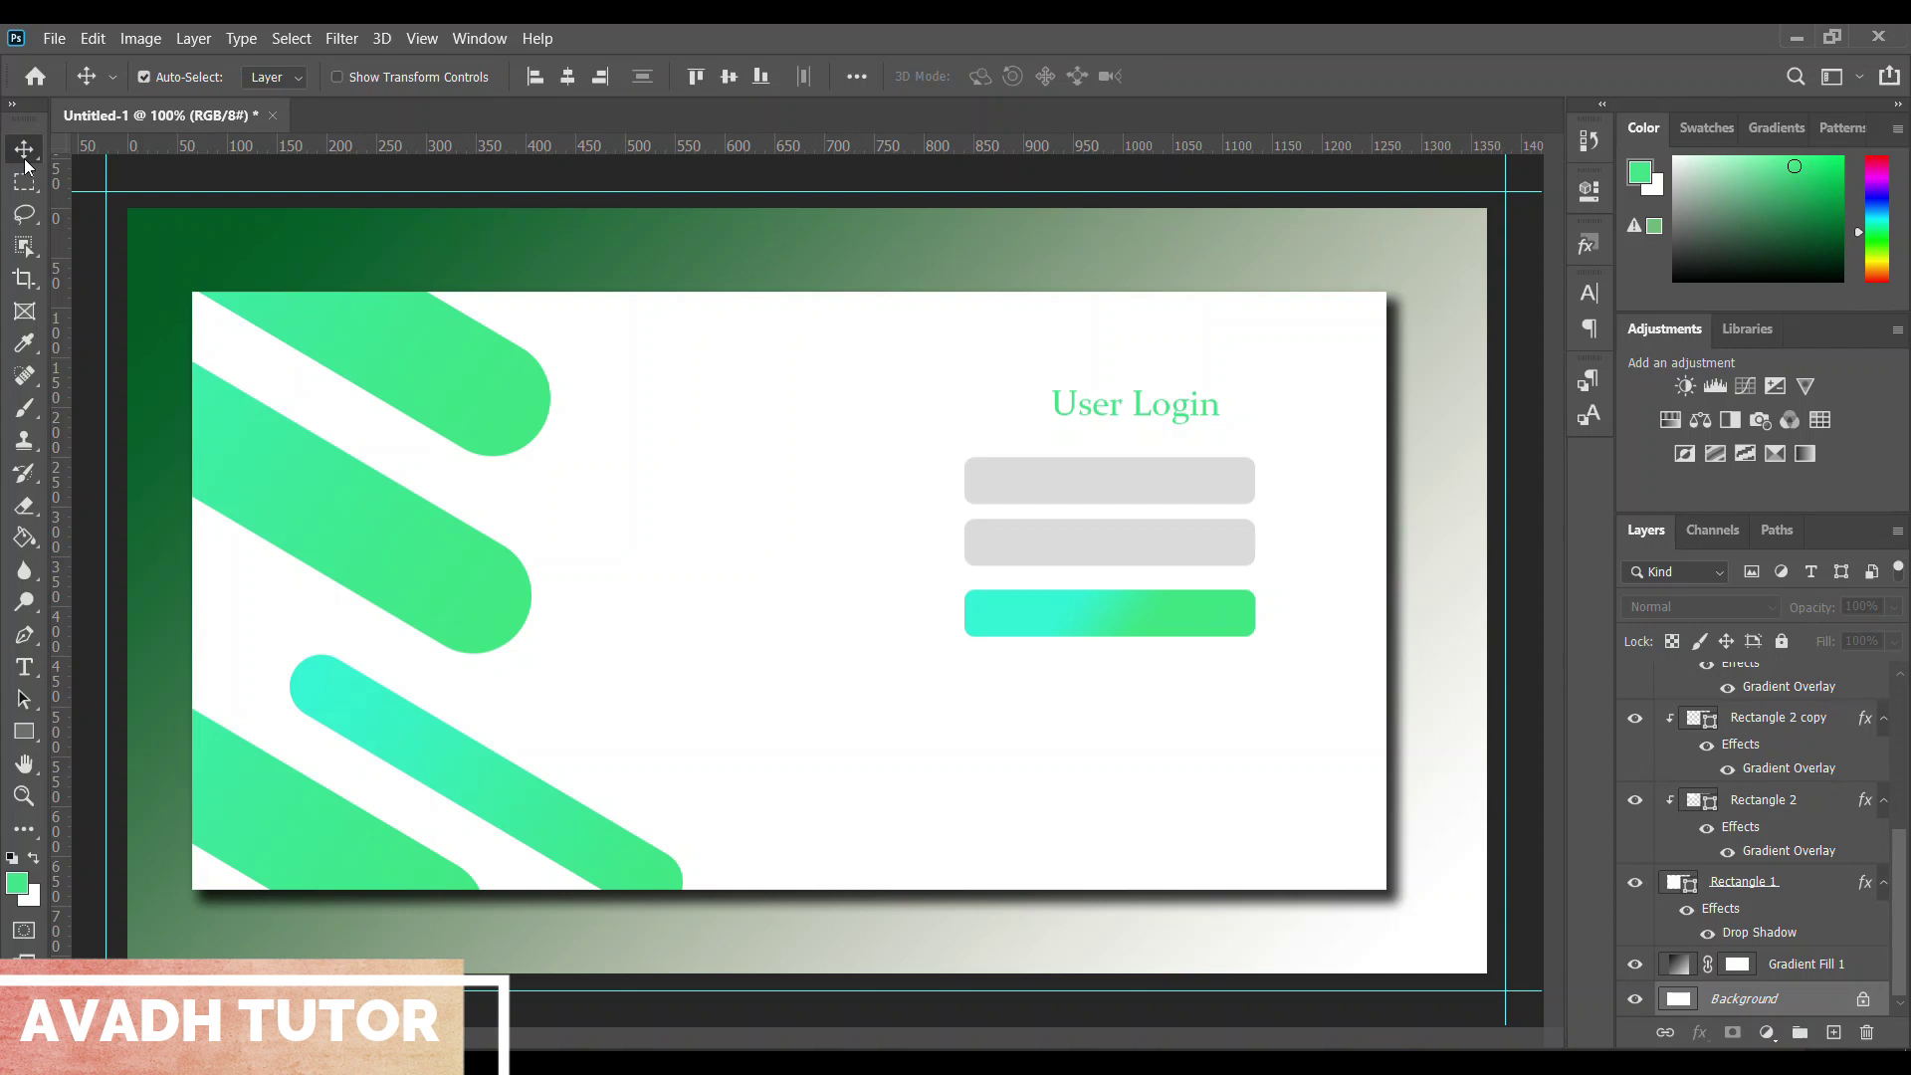
{"action": "left_click", "coordinate": [567, 75]}
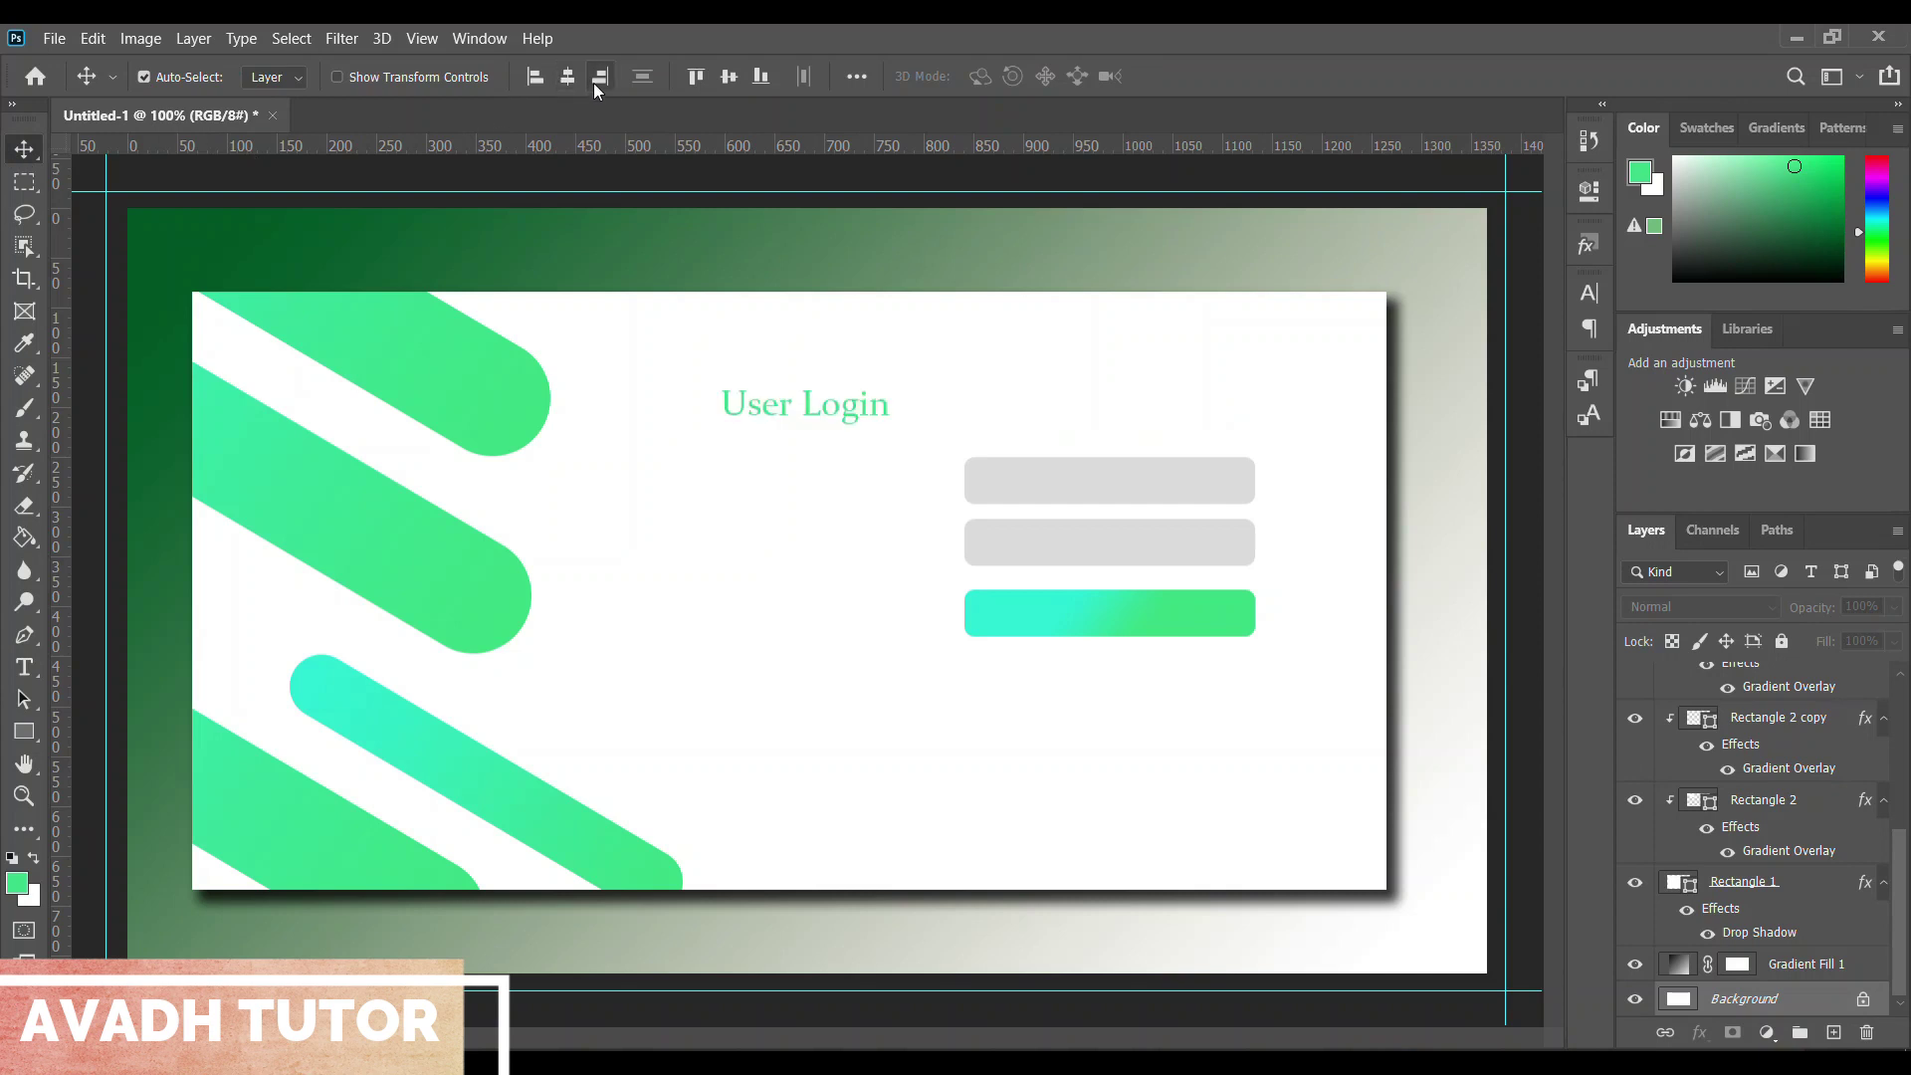
{"action": "left_click", "coordinate": [599, 79]}
{"action": "left_click", "coordinate": [567, 76]}
Try centring the heading on the gradient button, undo it, and reselect only the heading
{"action": "scroll", "coordinate": [1897, 799], "scroll_direction": "up", "scroll_amount": 2}
{"action": "scroll", "coordinate": [1897, 806], "scroll_direction": "up", "scroll_amount": 3}
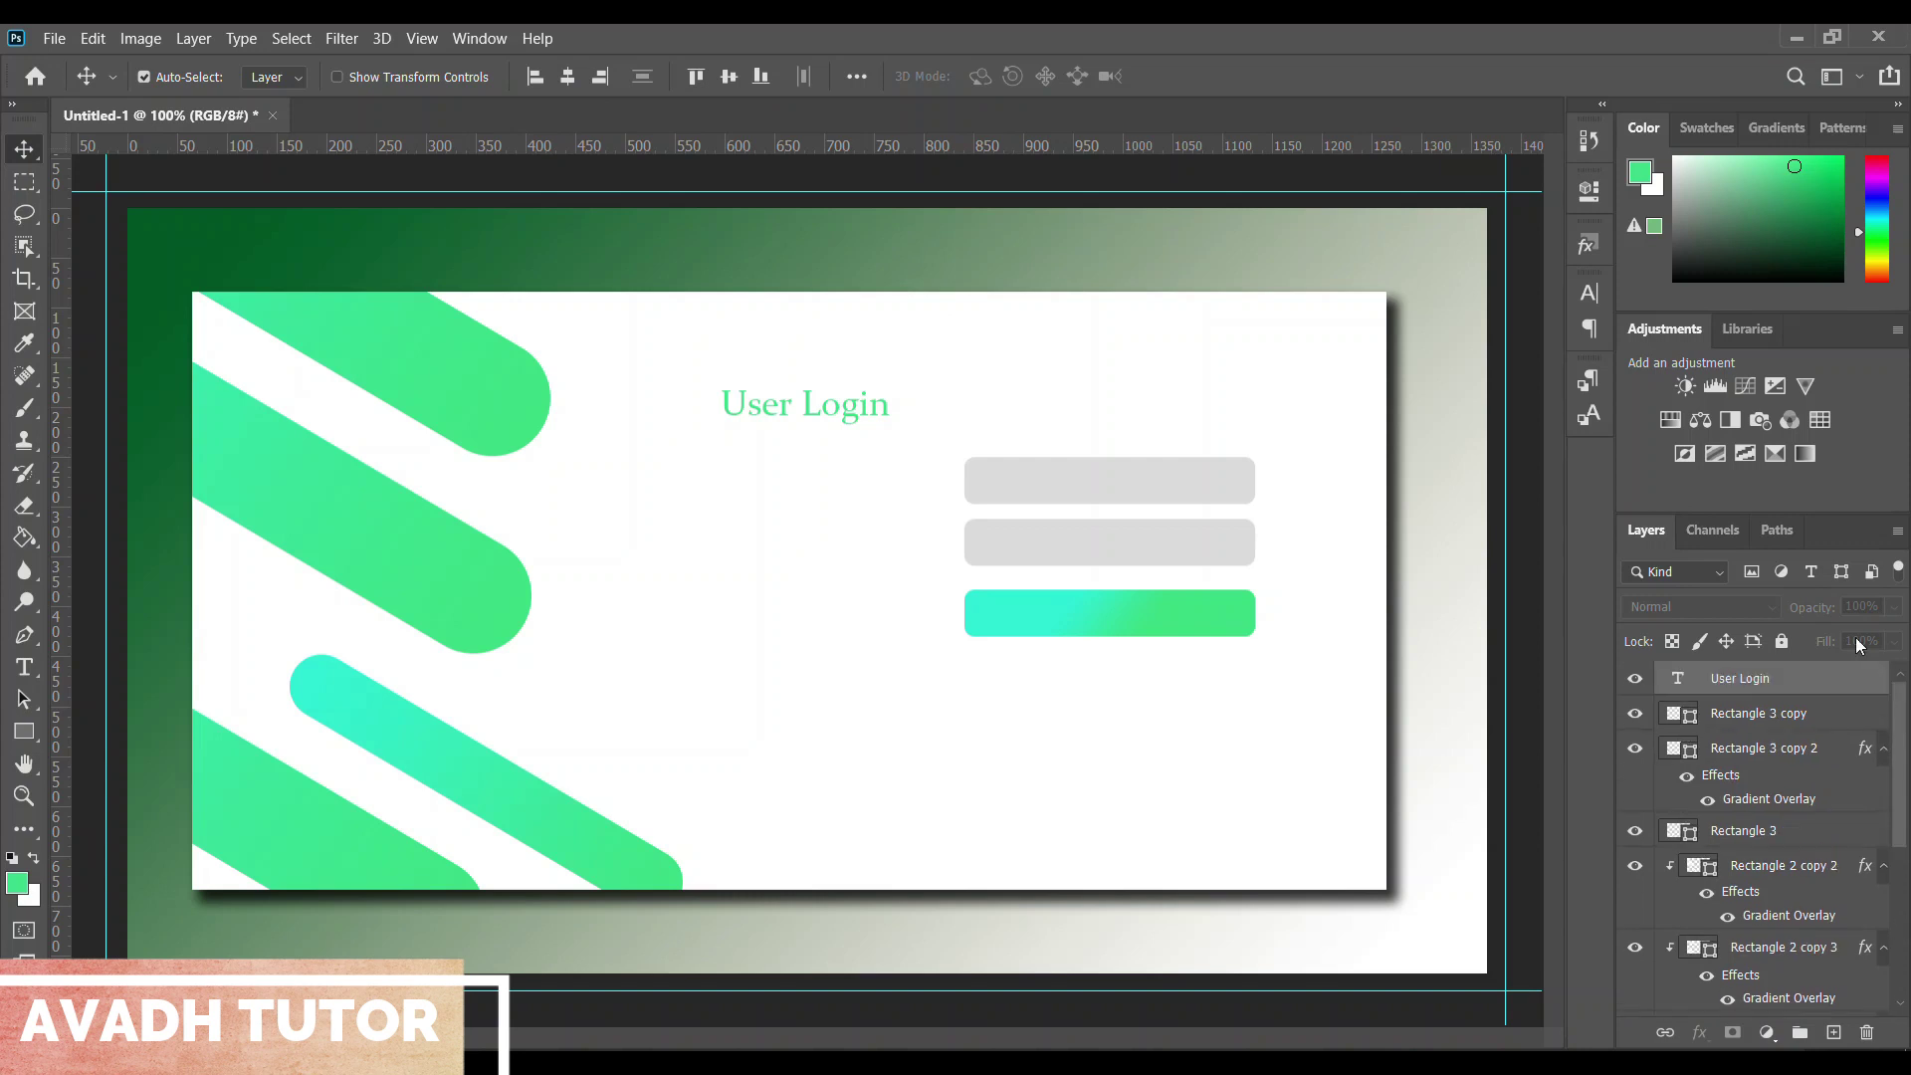
{"action": "left_click", "coordinate": [1797, 680]}
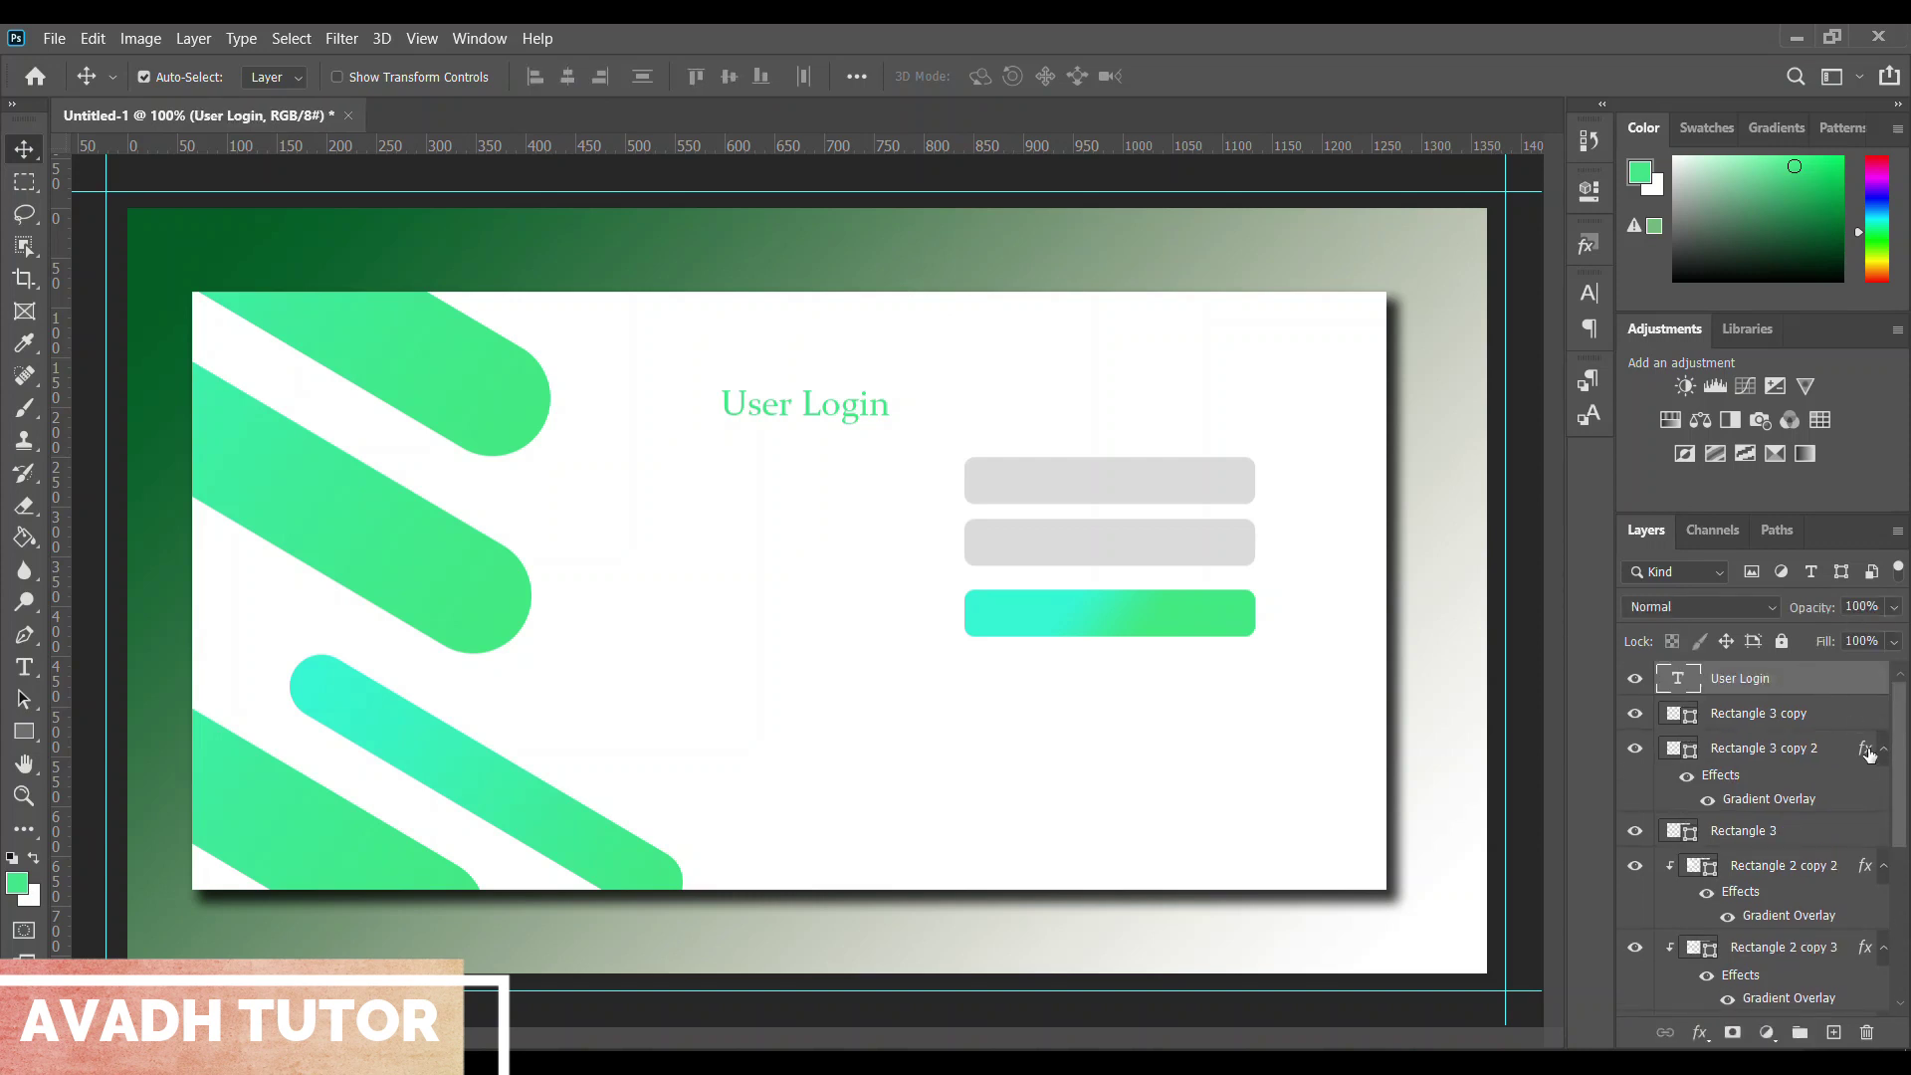
{"action": "scroll", "coordinate": [1869, 755], "scroll_direction": "down", "scroll_amount": 2}
{"action": "scroll", "coordinate": [1872, 765], "scroll_direction": "down", "scroll_amount": 3}
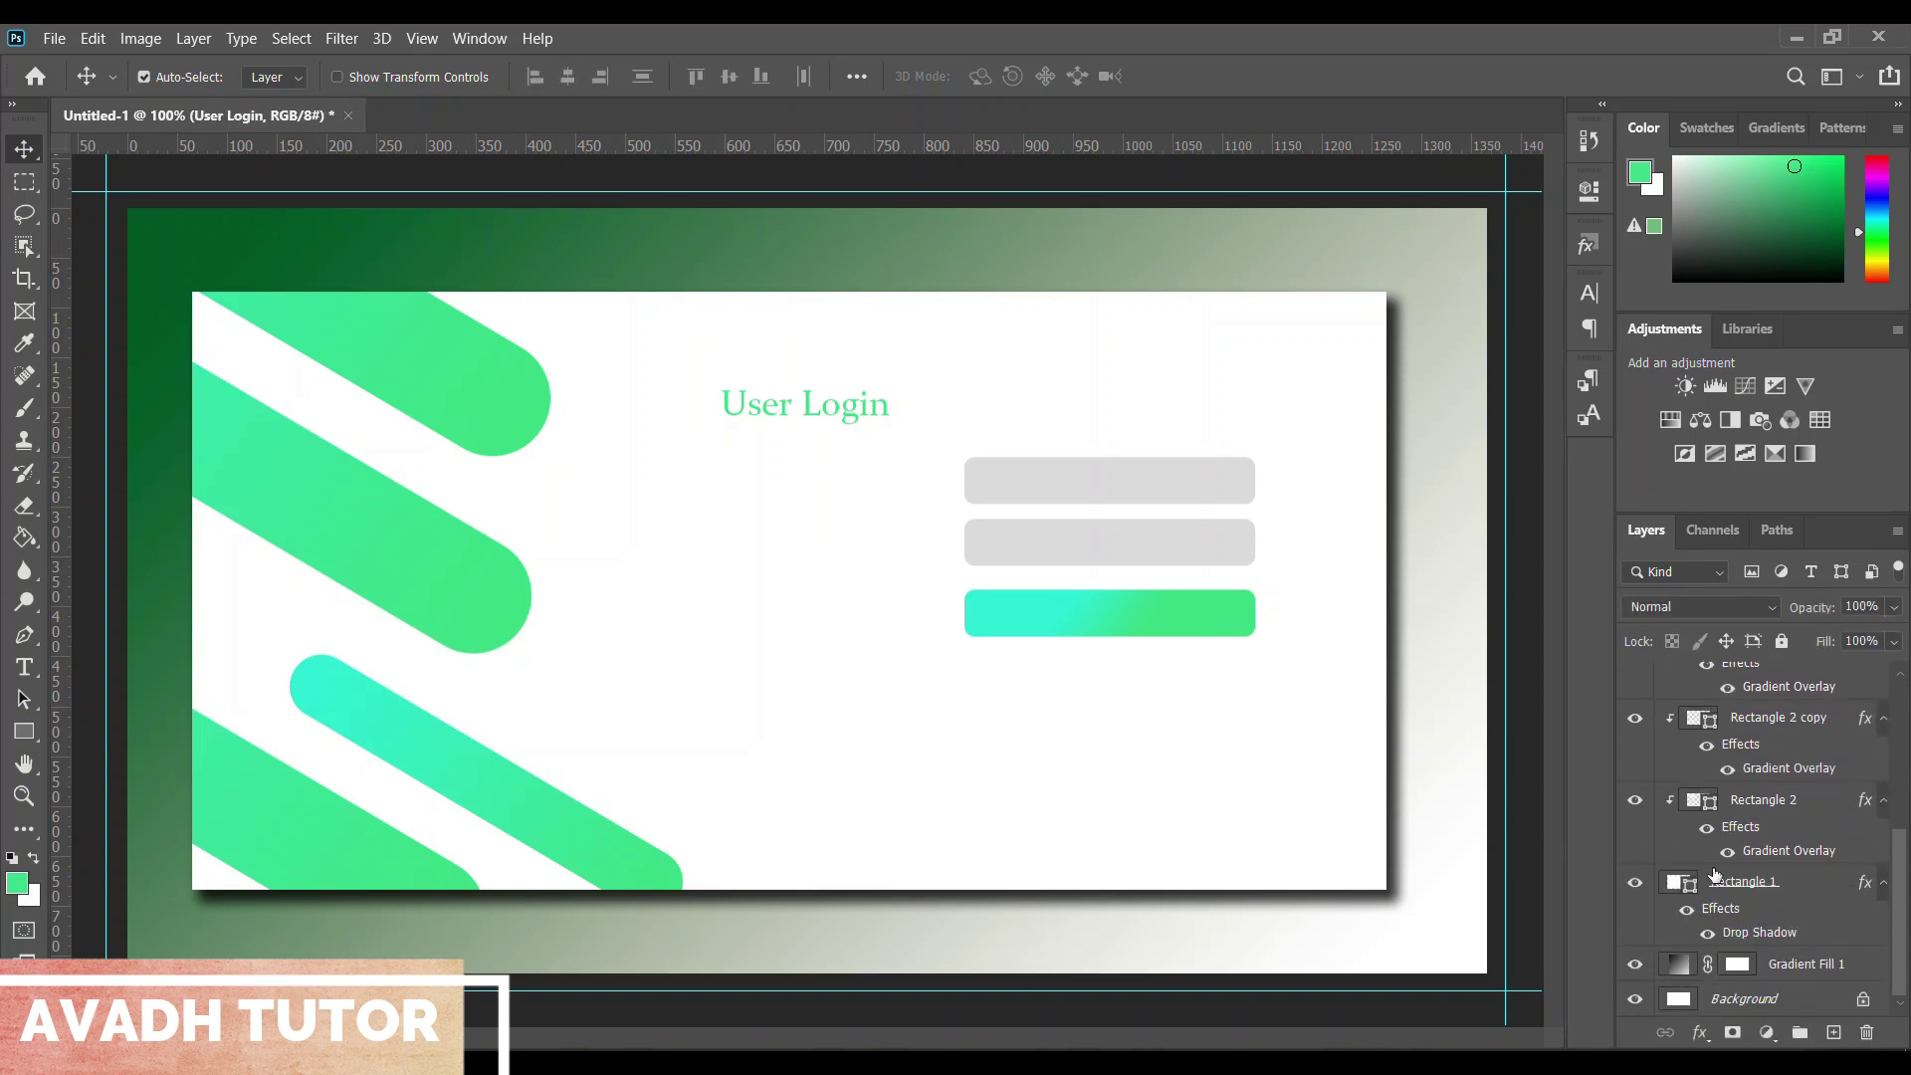
{"action": "scroll", "coordinate": [1735, 844], "scroll_direction": "up", "scroll_amount": 3}
{"action": "scroll", "coordinate": [1735, 844], "scroll_direction": "up", "scroll_amount": 2}
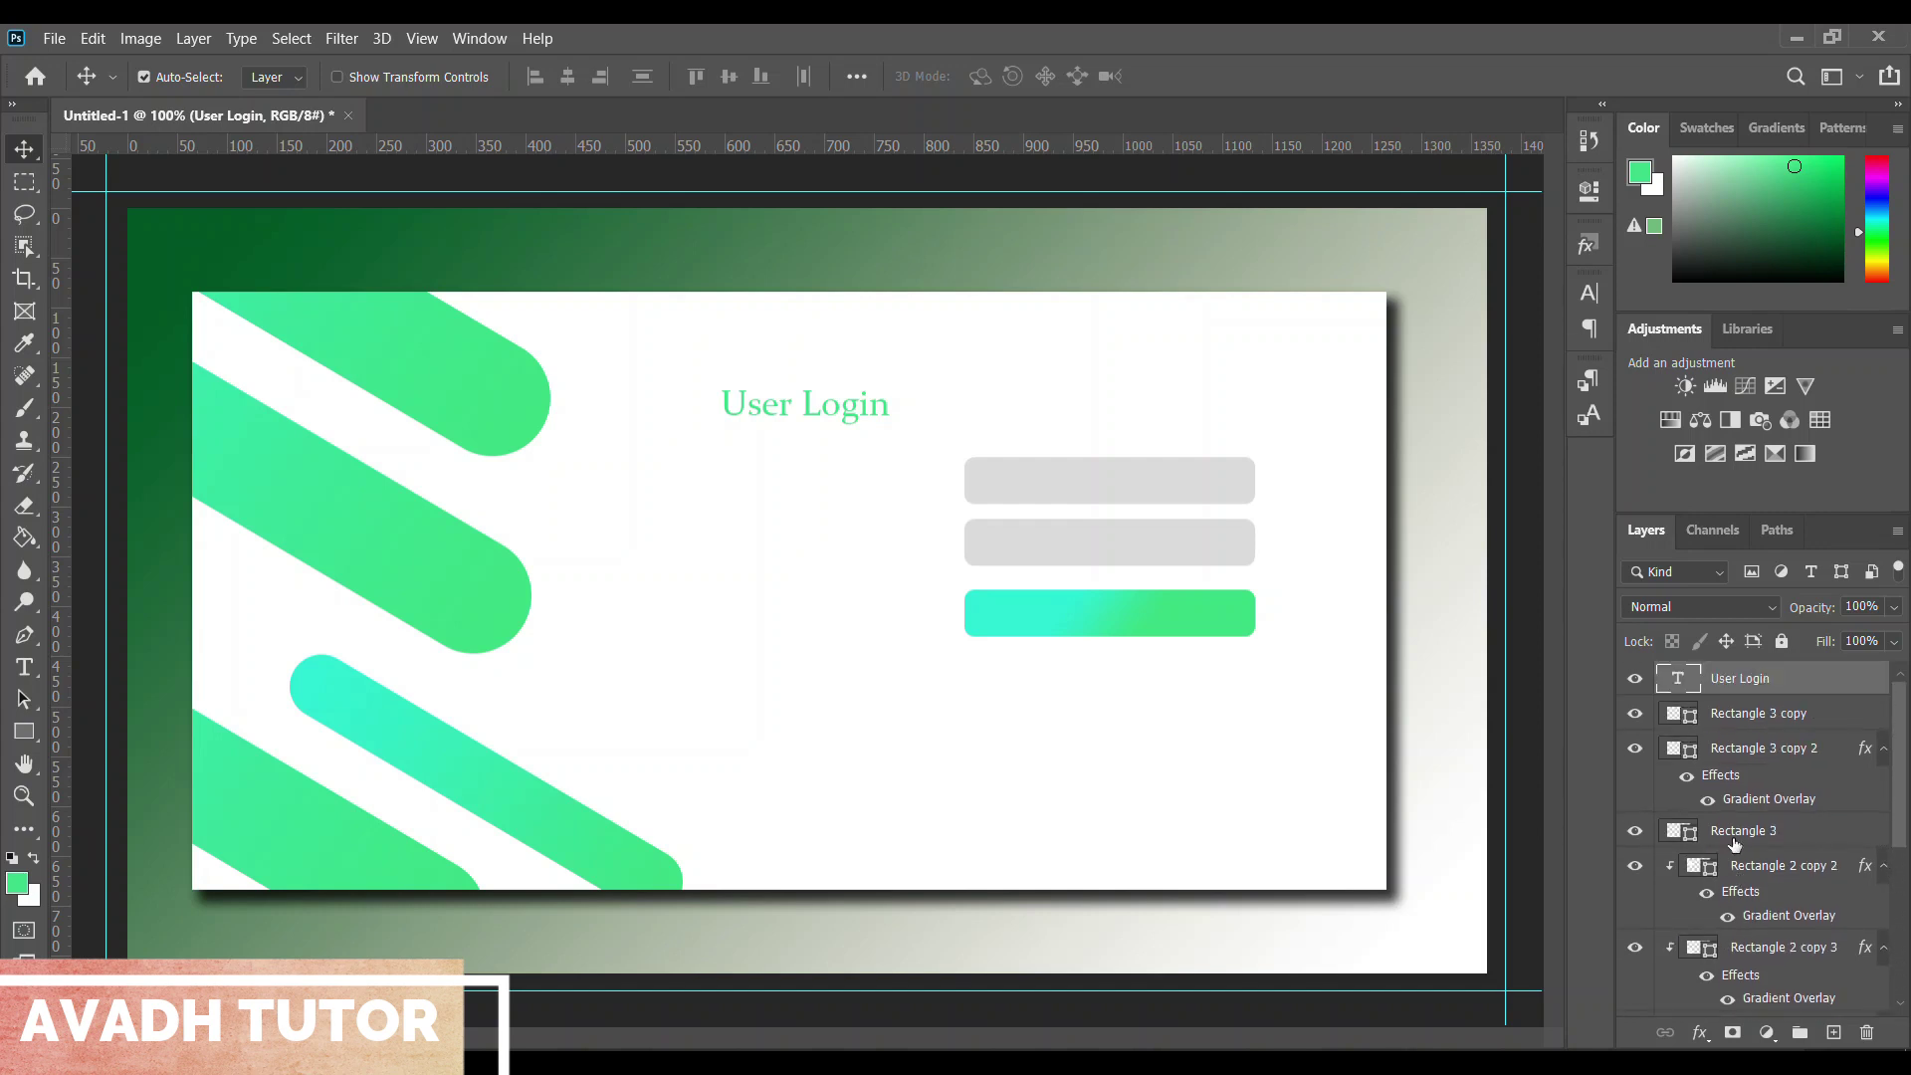
{"action": "left_click", "coordinate": [1635, 749]}
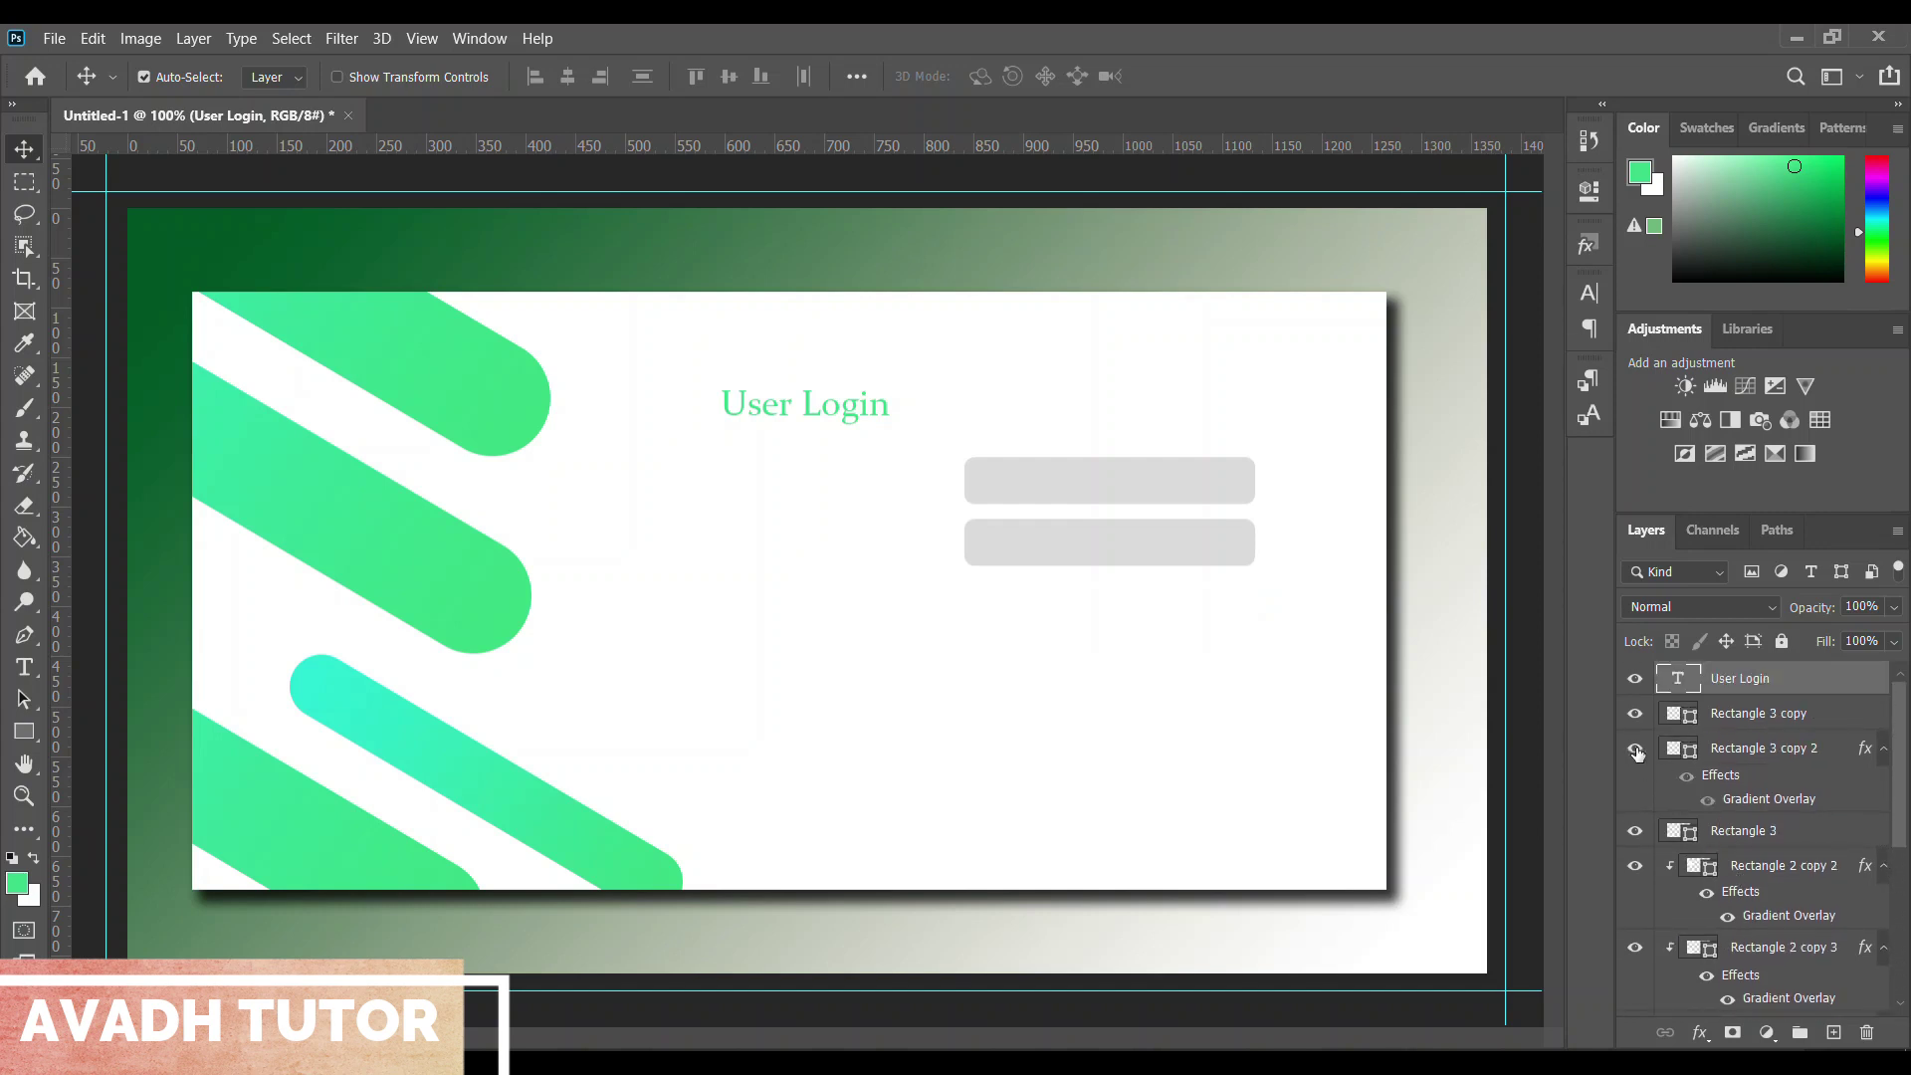
{"action": "left_click", "coordinate": [1636, 749]}
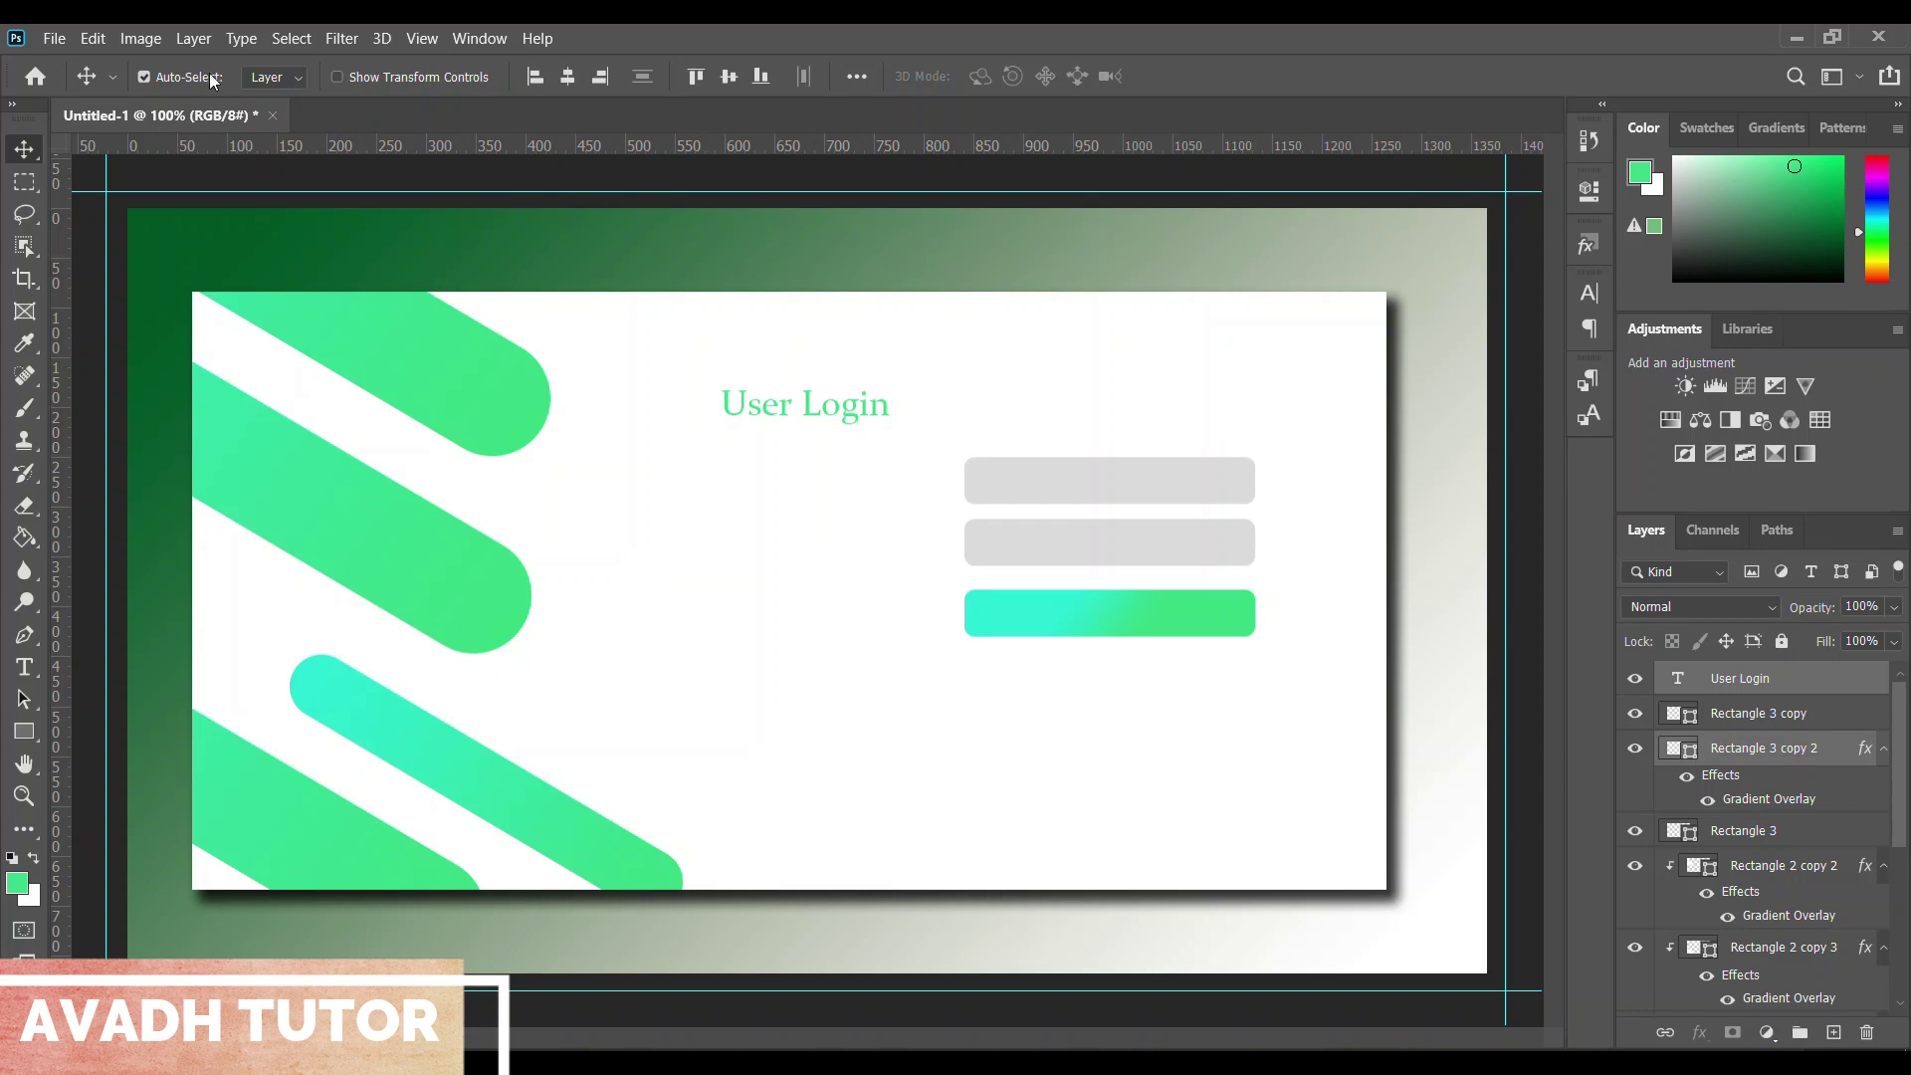
{"action": "left_click", "coordinate": [569, 78]}
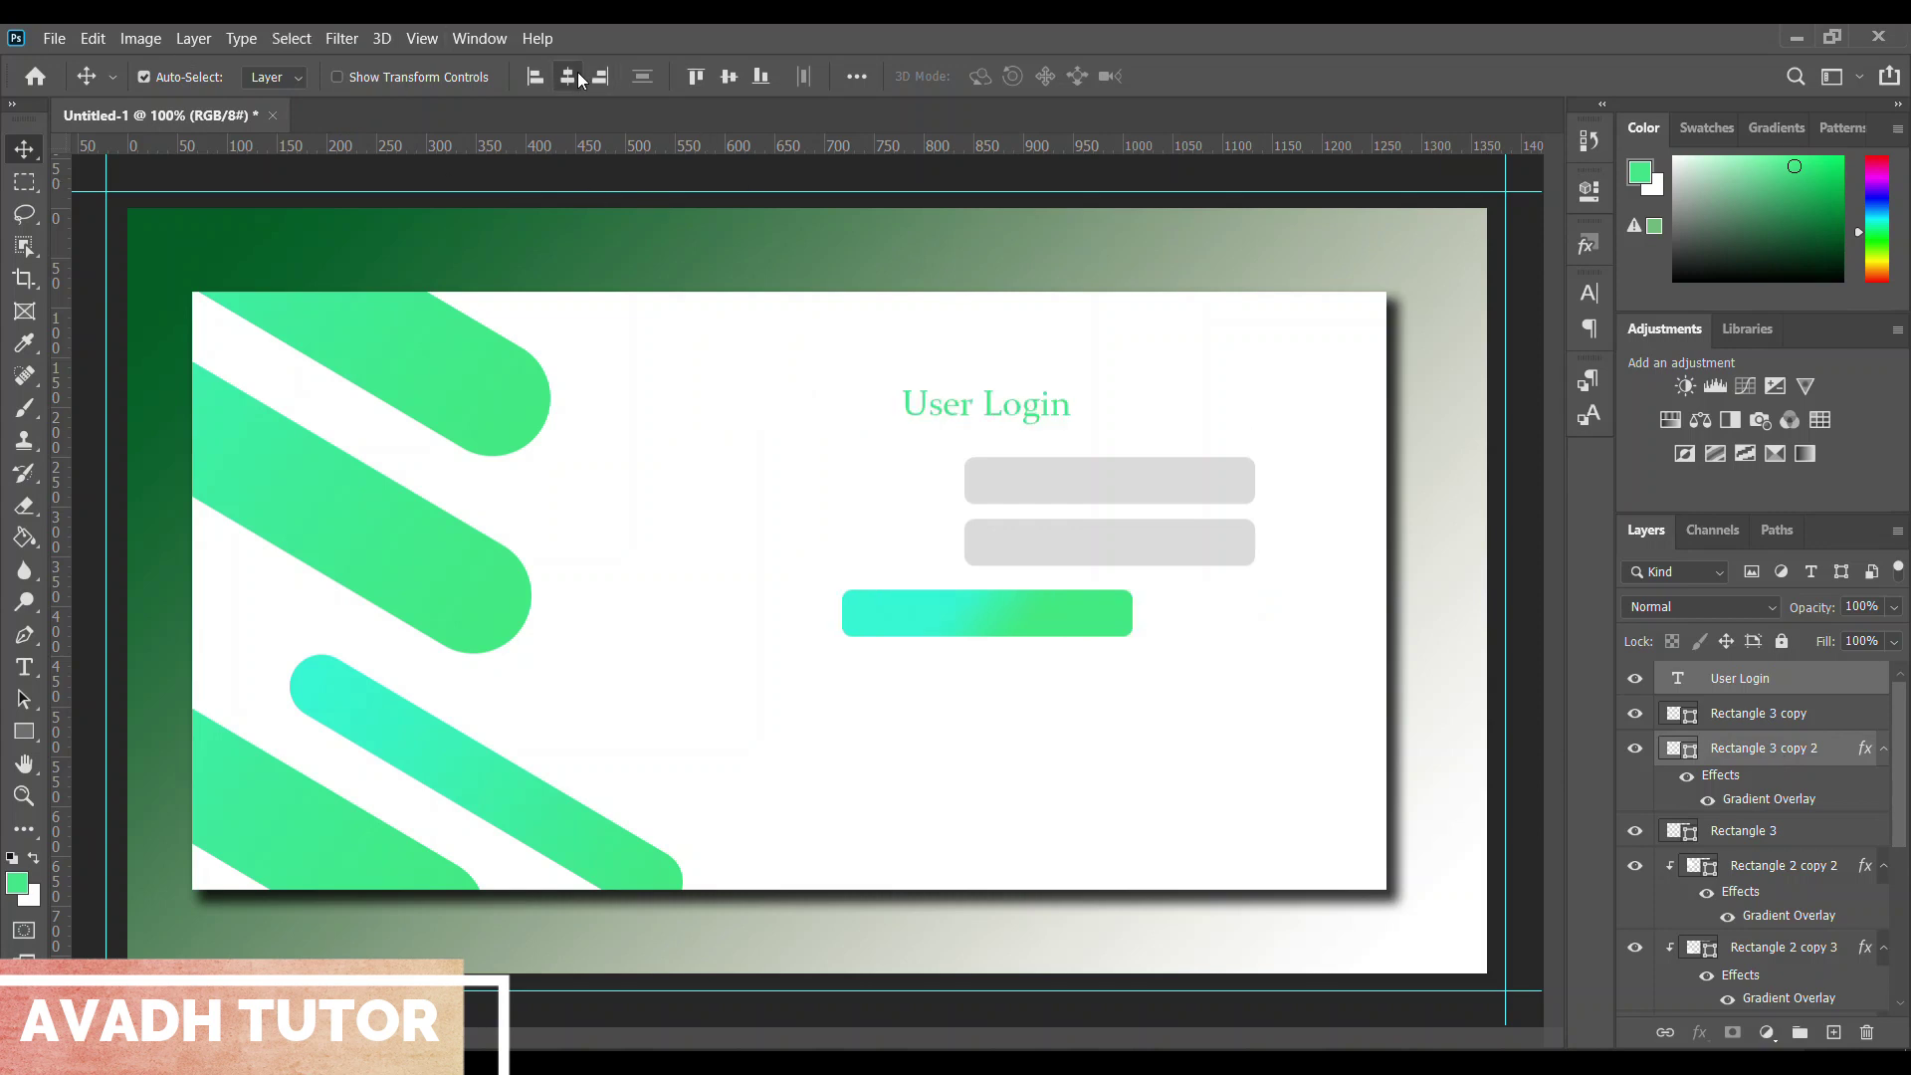
{"action": "key", "text": "ctrl+z"}
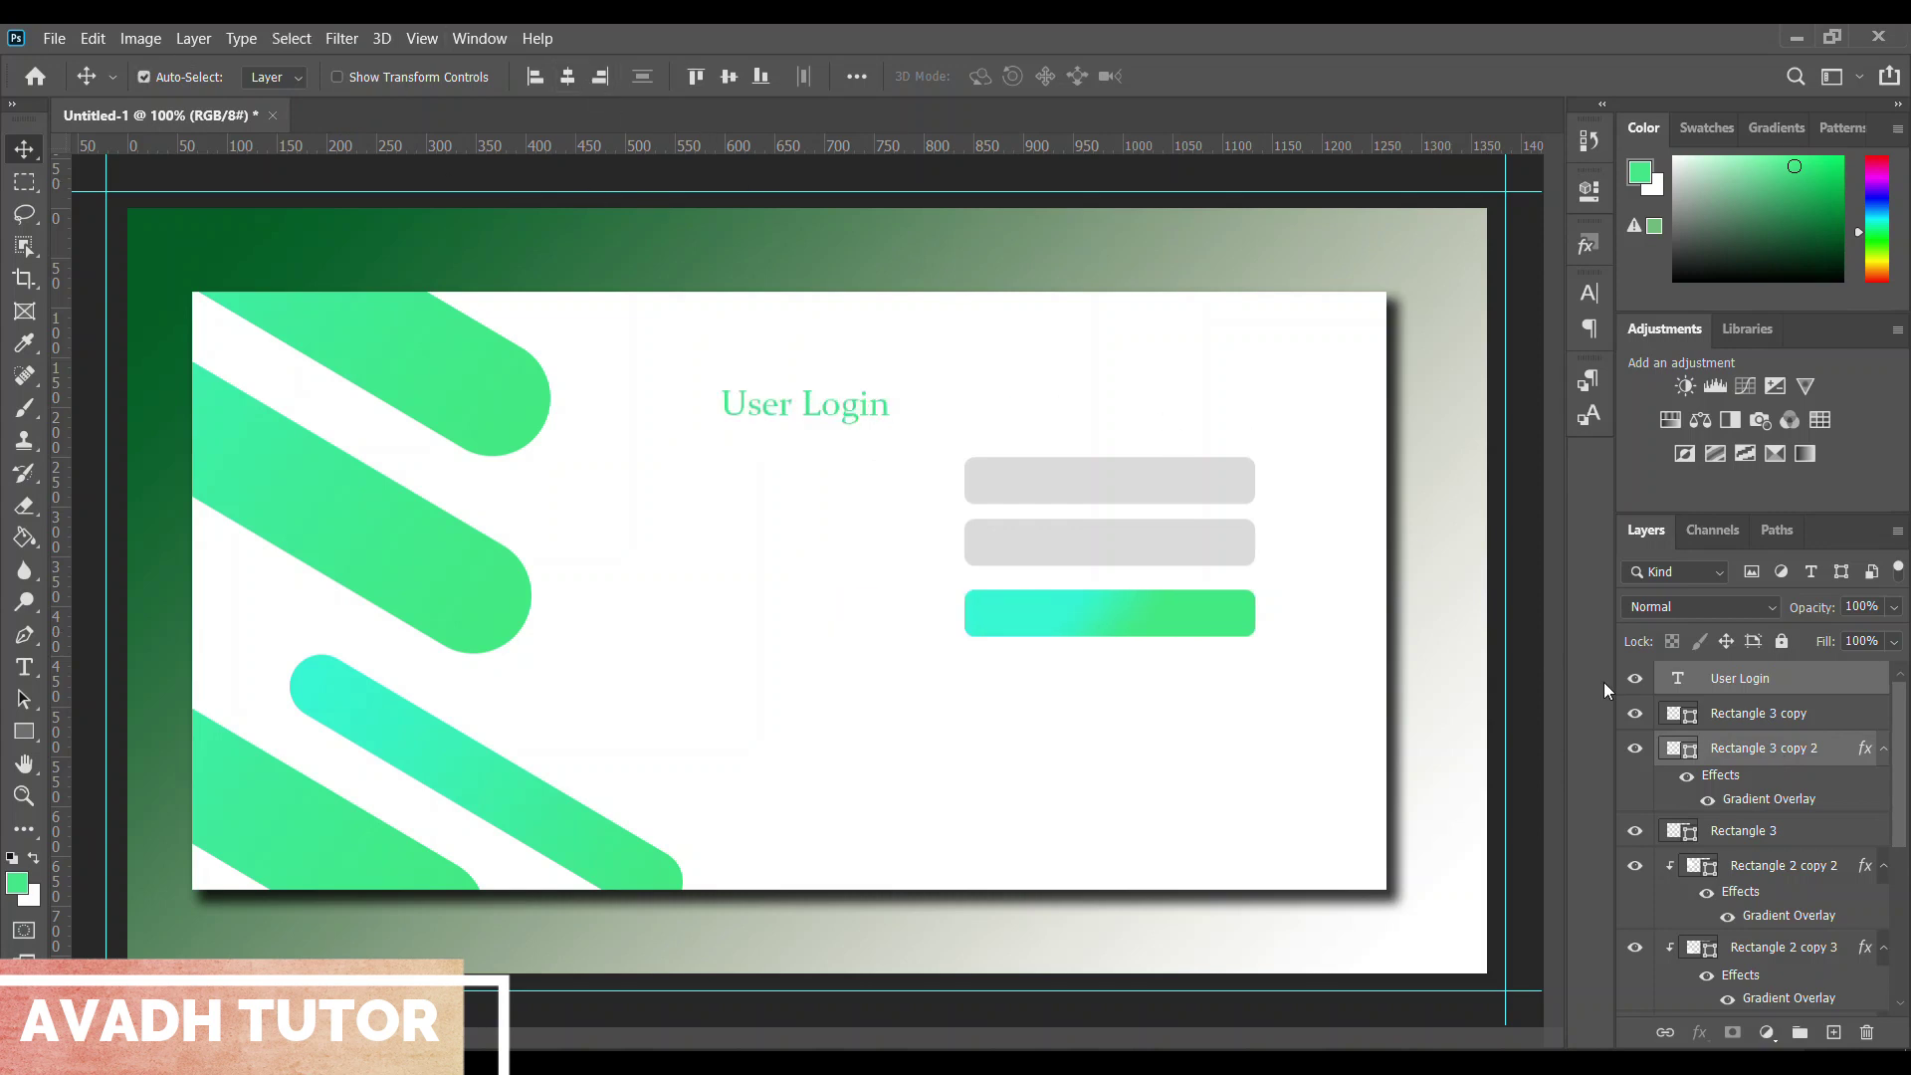
{"action": "scroll", "coordinate": [1752, 796], "scroll_direction": "down", "scroll_amount": 3}
{"action": "scroll", "coordinate": [1800, 882], "scroll_direction": "up", "scroll_amount": 3}
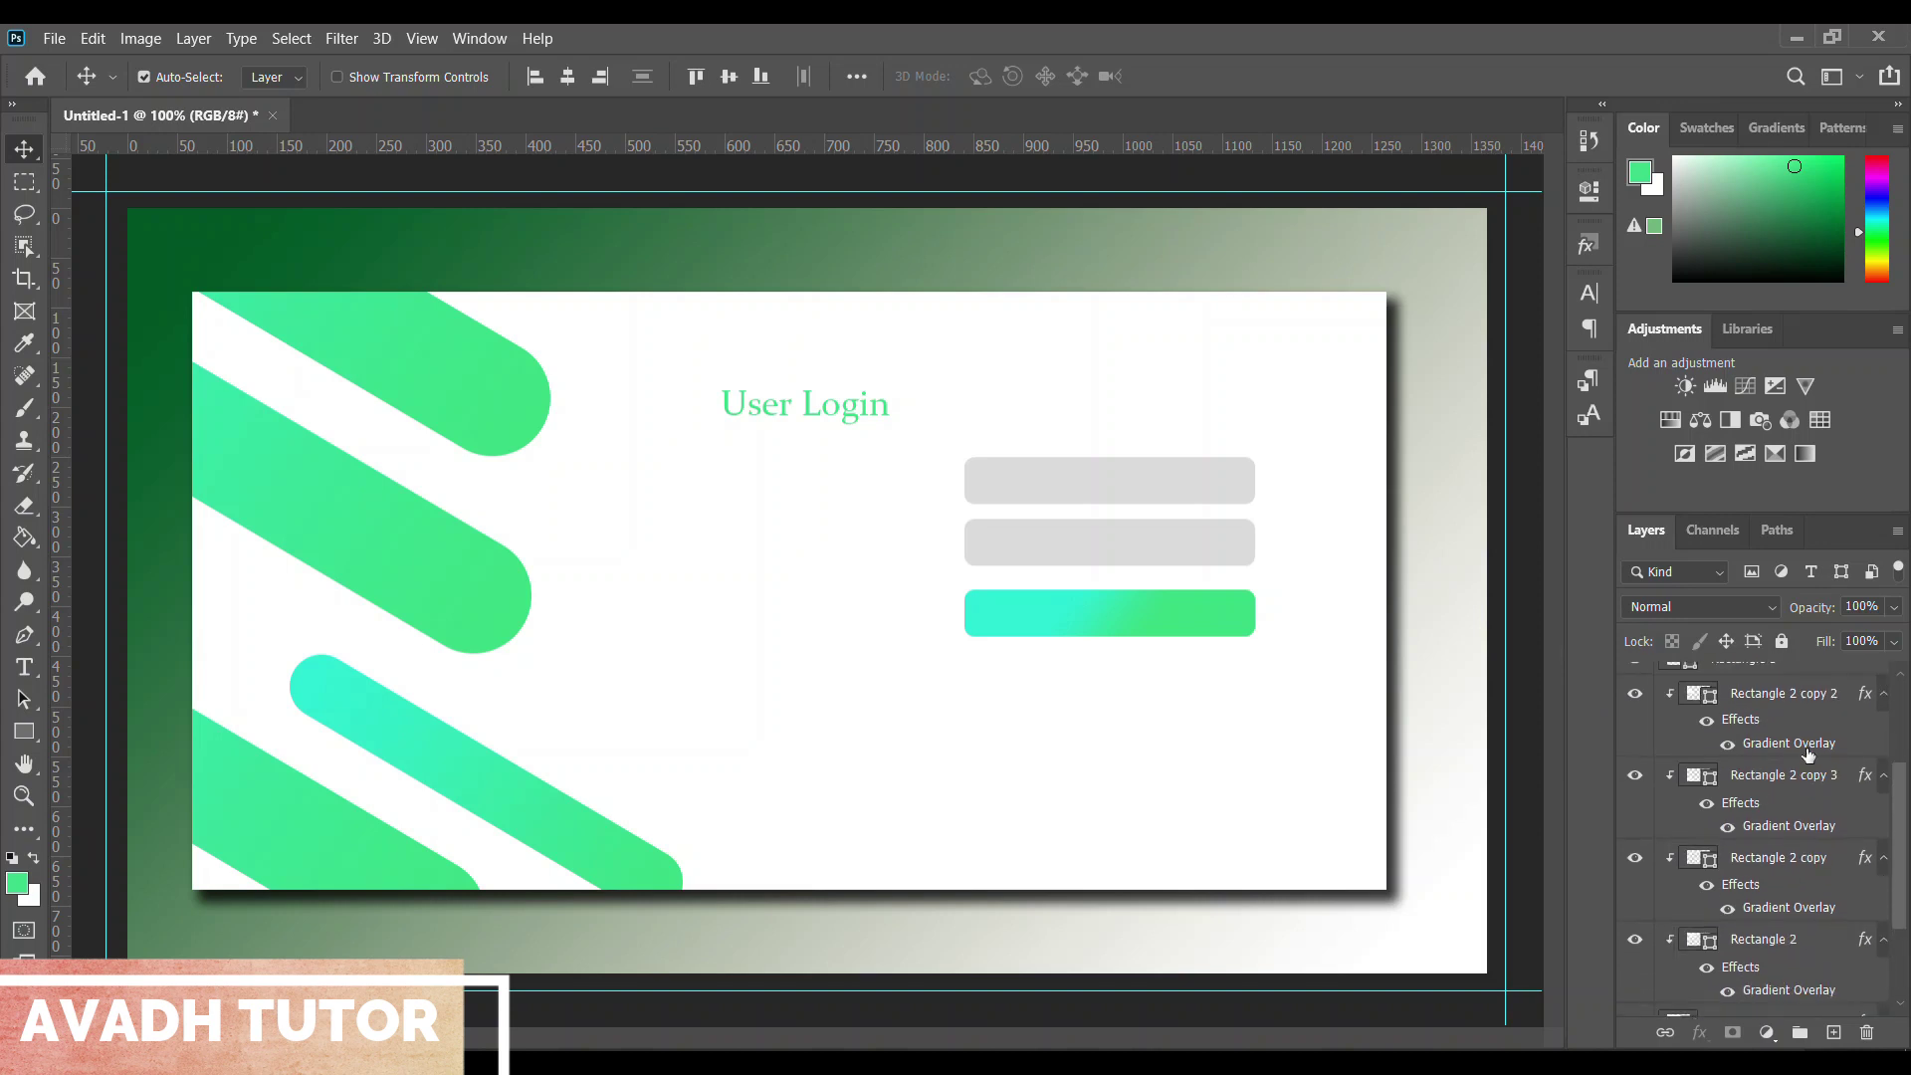
{"action": "left_click", "coordinate": [1829, 687]}
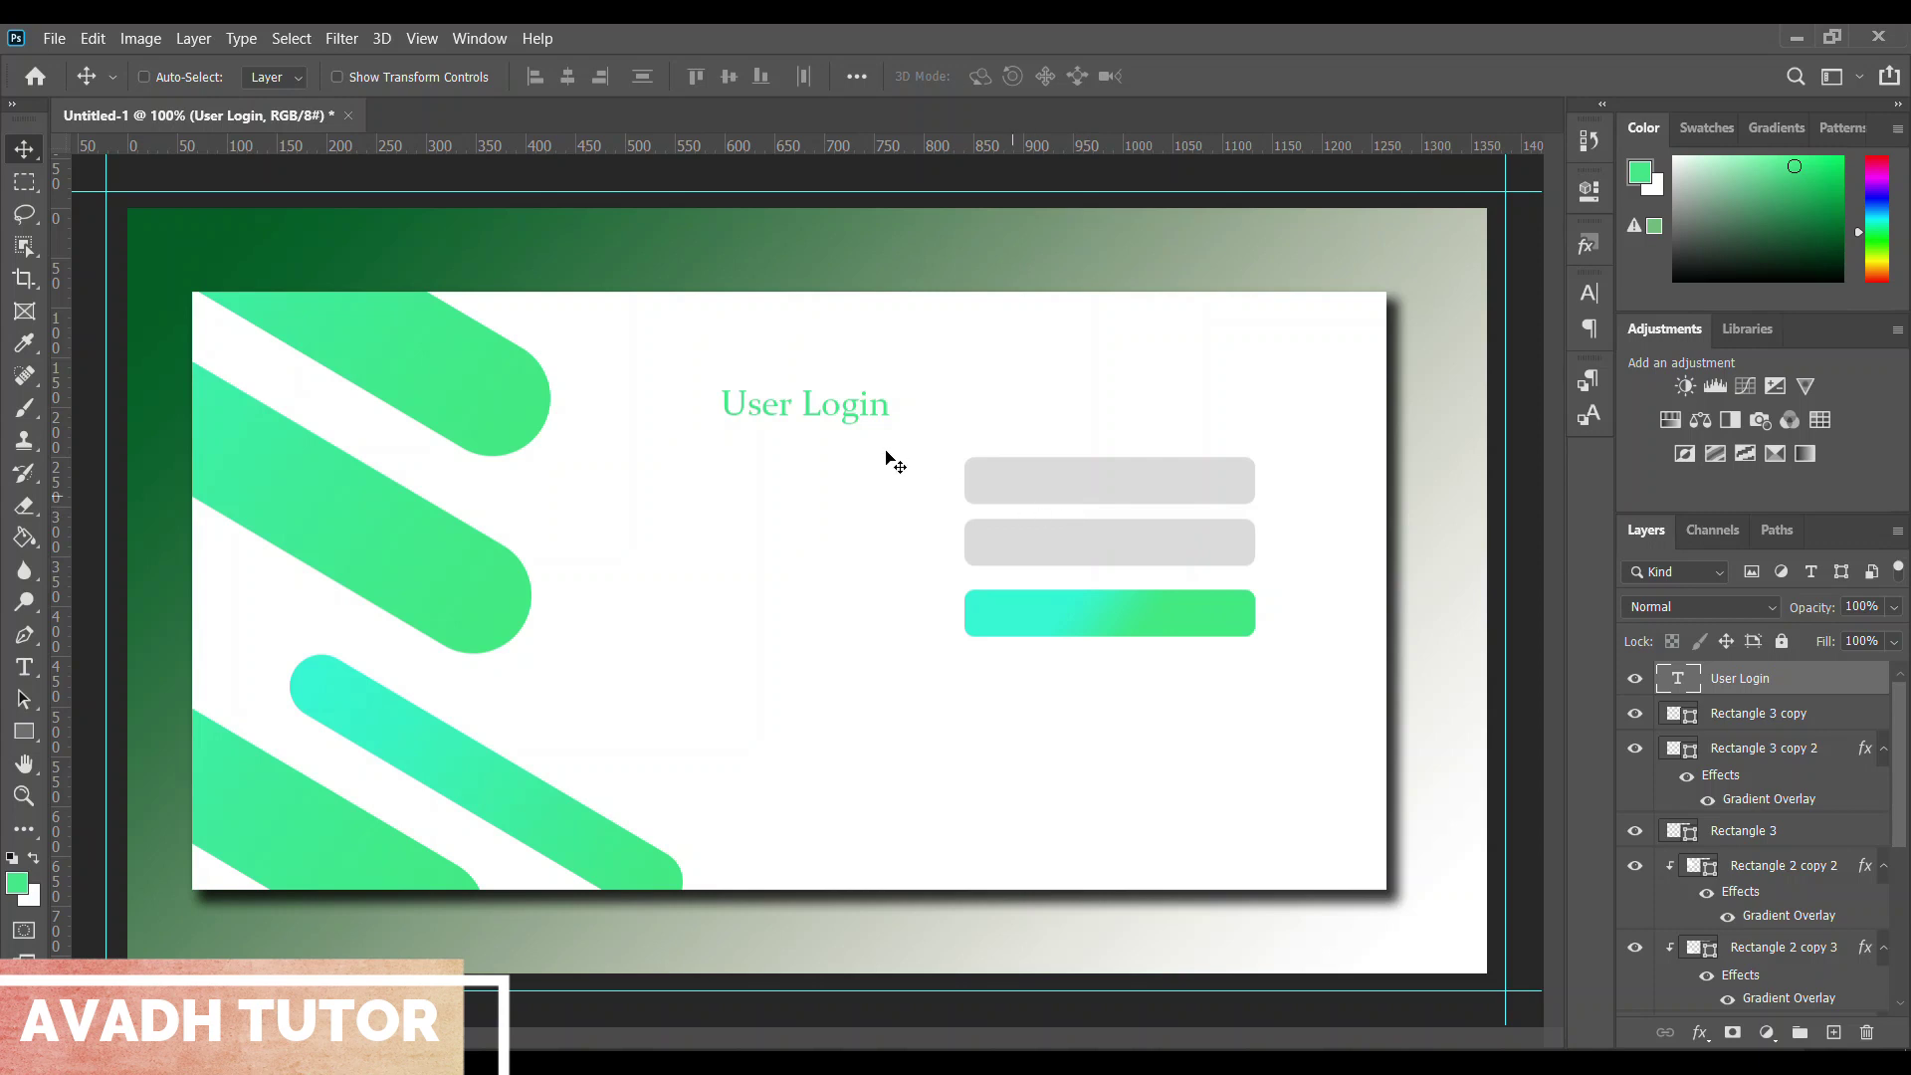
Move the Constantia heading right above the grey fields, then lower it about 15 px
{"action": "key", "text": "ctrl+t"}
{"action": "left_click_drag", "start_coordinate": [834, 416], "coordinate": [1131, 426]}
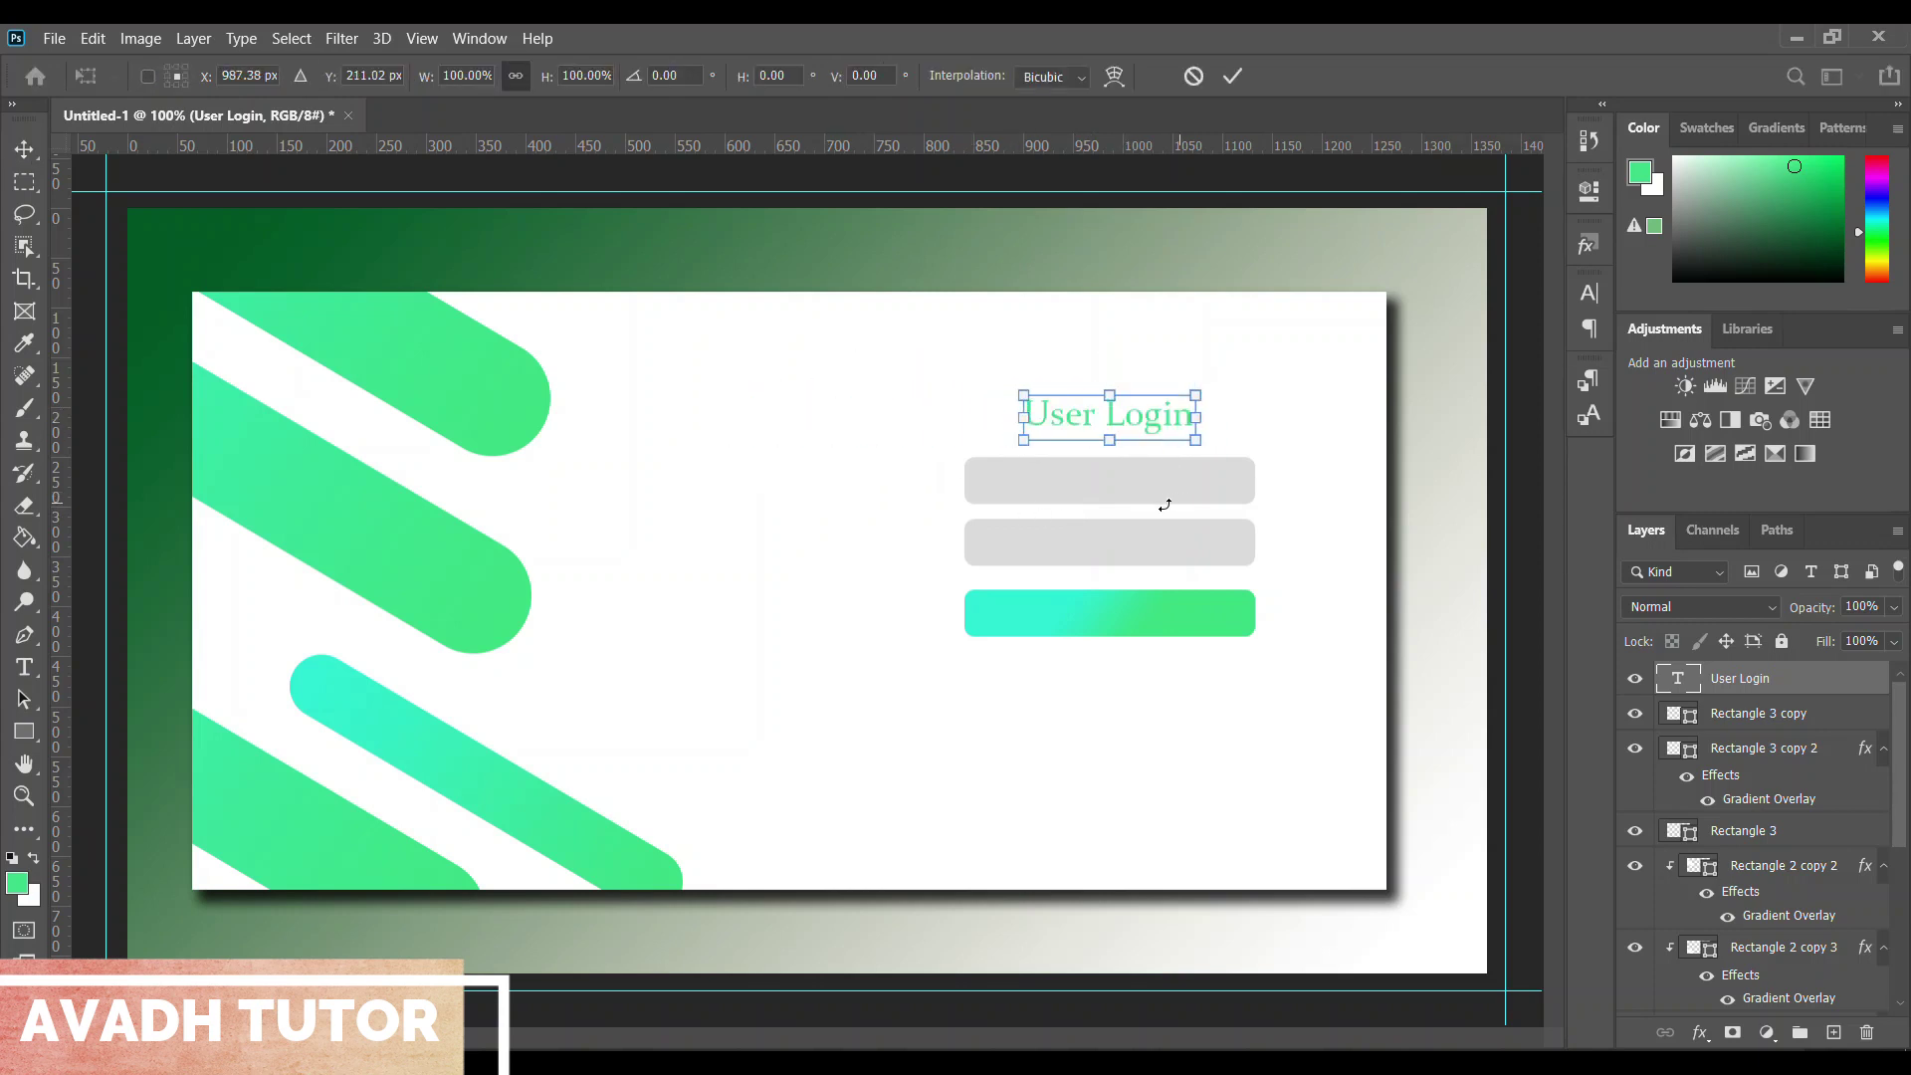
{"action": "left_click", "coordinate": [24, 148]}
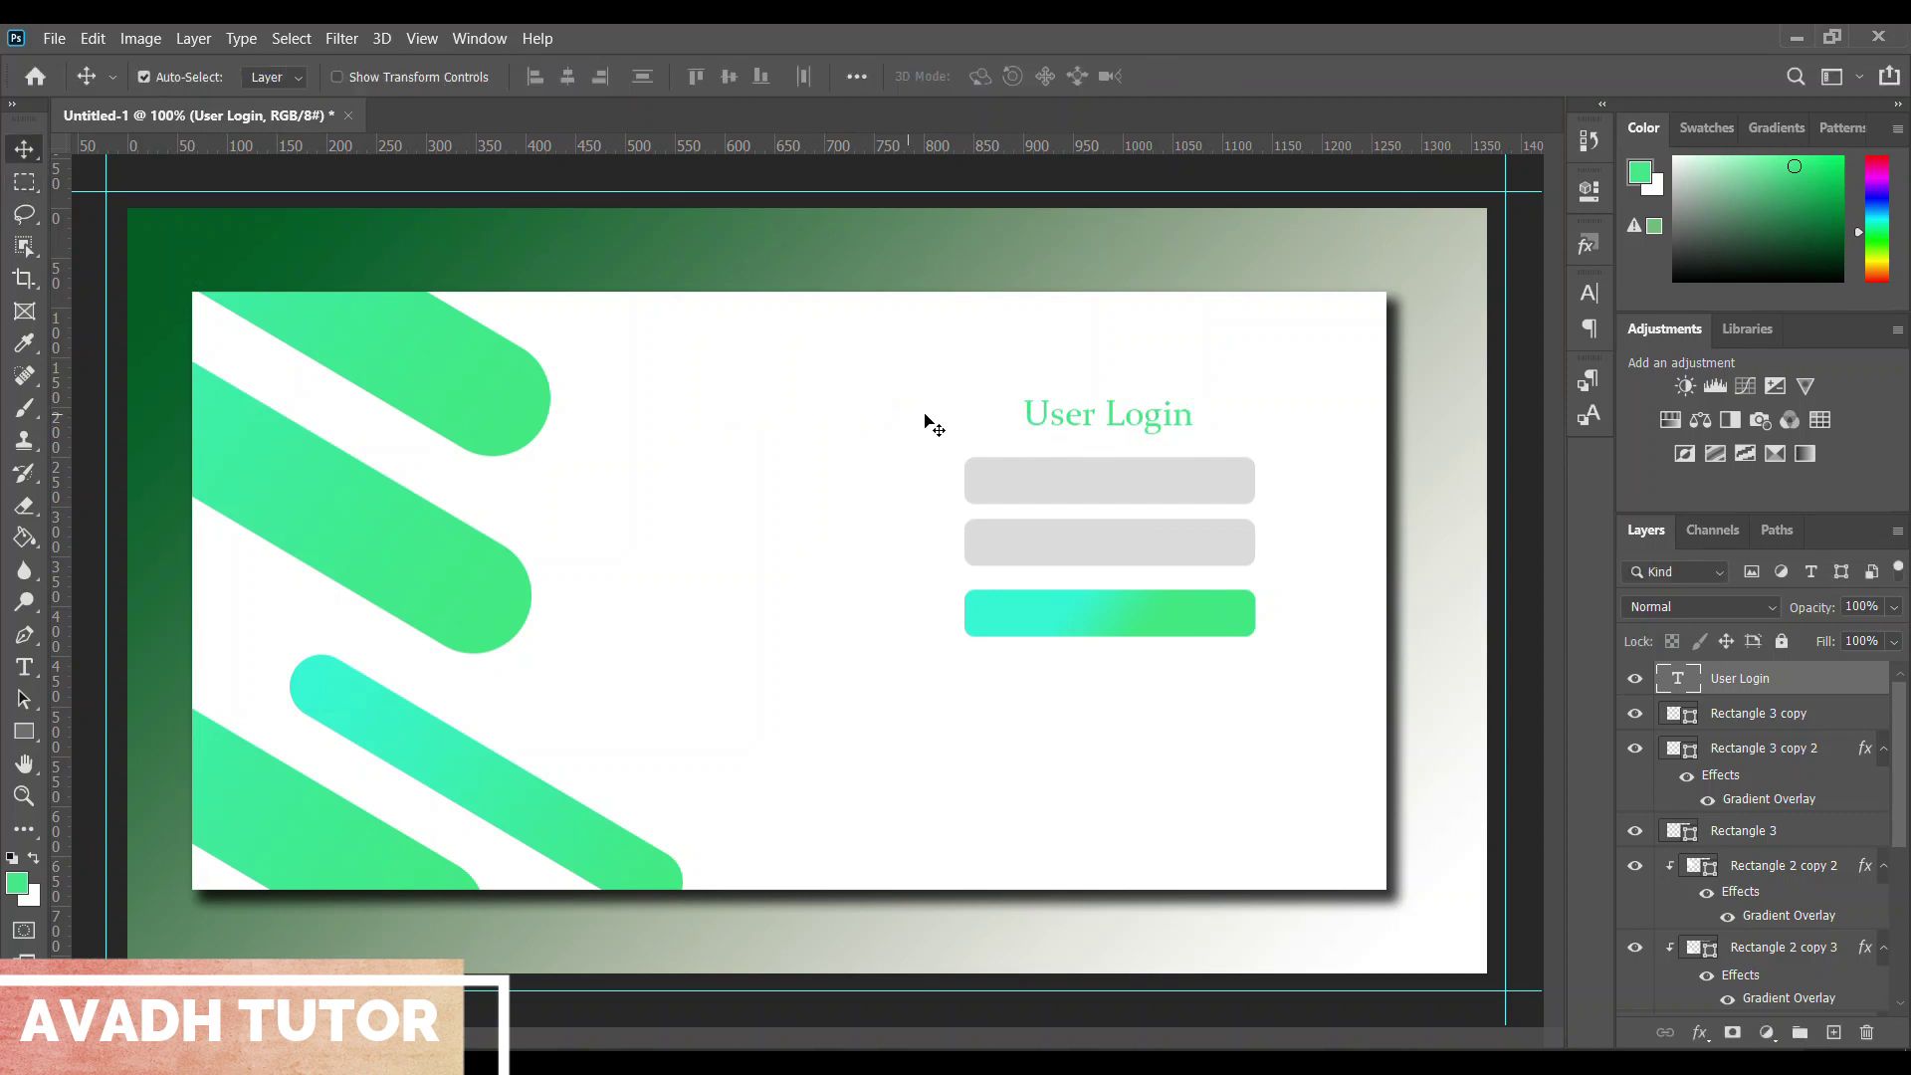
{"action": "left_click_drag", "start_coordinate": [1152, 425], "coordinate": [1151, 439]}
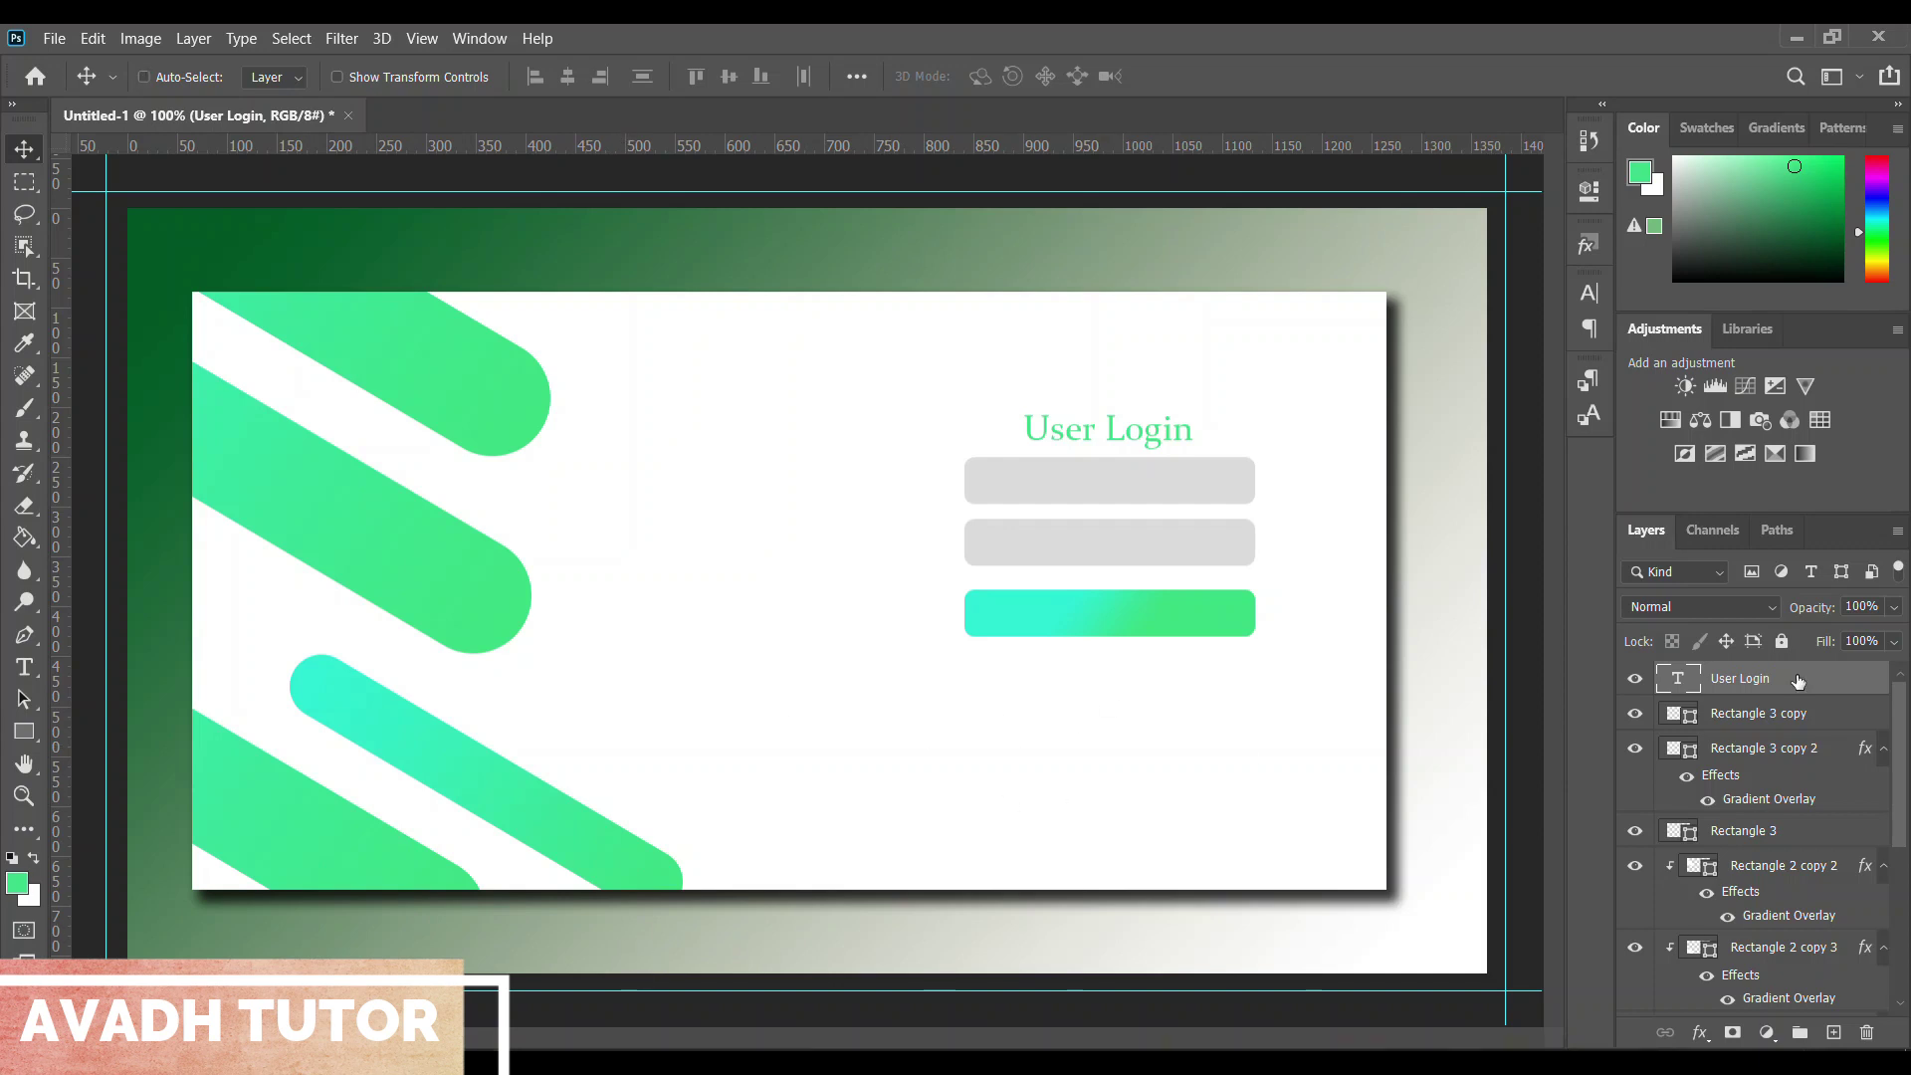
Duplicate the 'User Login' heading and move the copy onto the first grey field
{"action": "key", "text": "ctrl+j"}
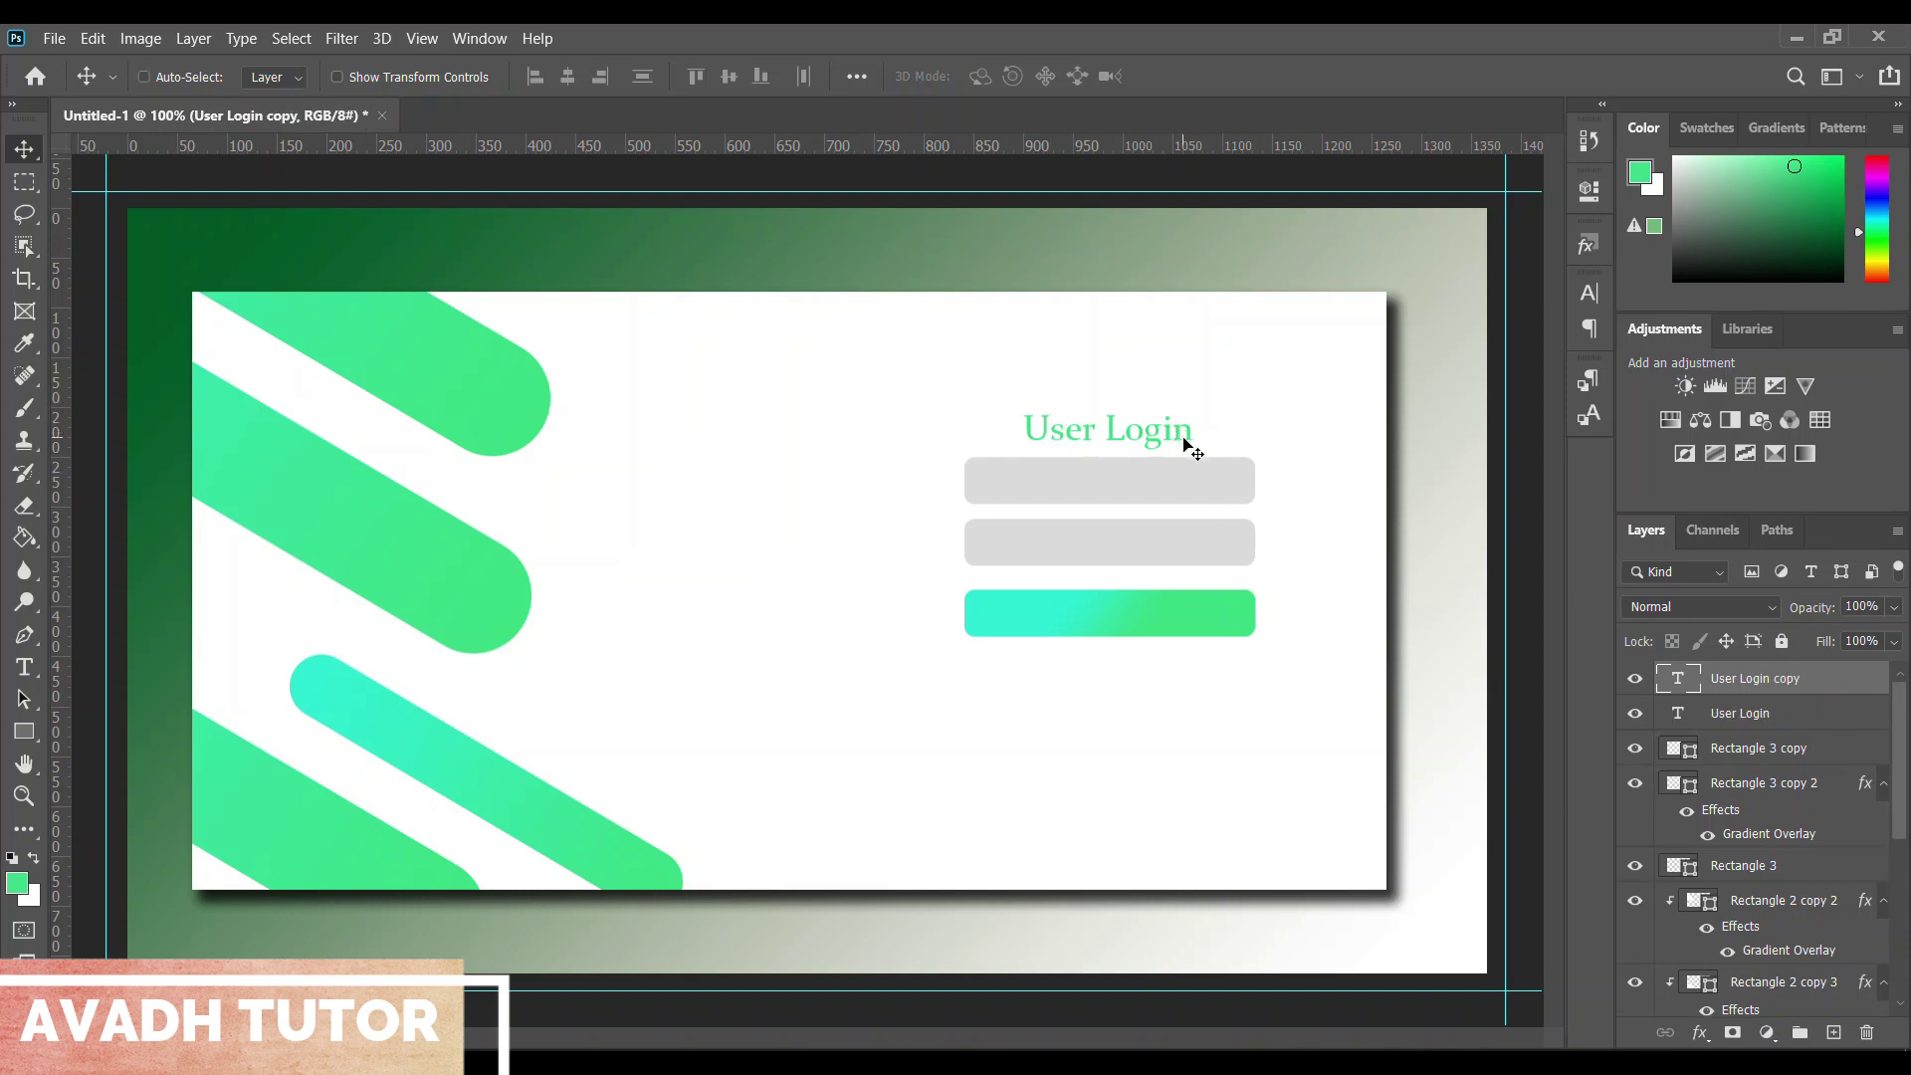
{"action": "key", "text": "ctrl+t"}
{"action": "left_click_drag", "start_coordinate": [1187, 448], "coordinate": [1169, 479]}
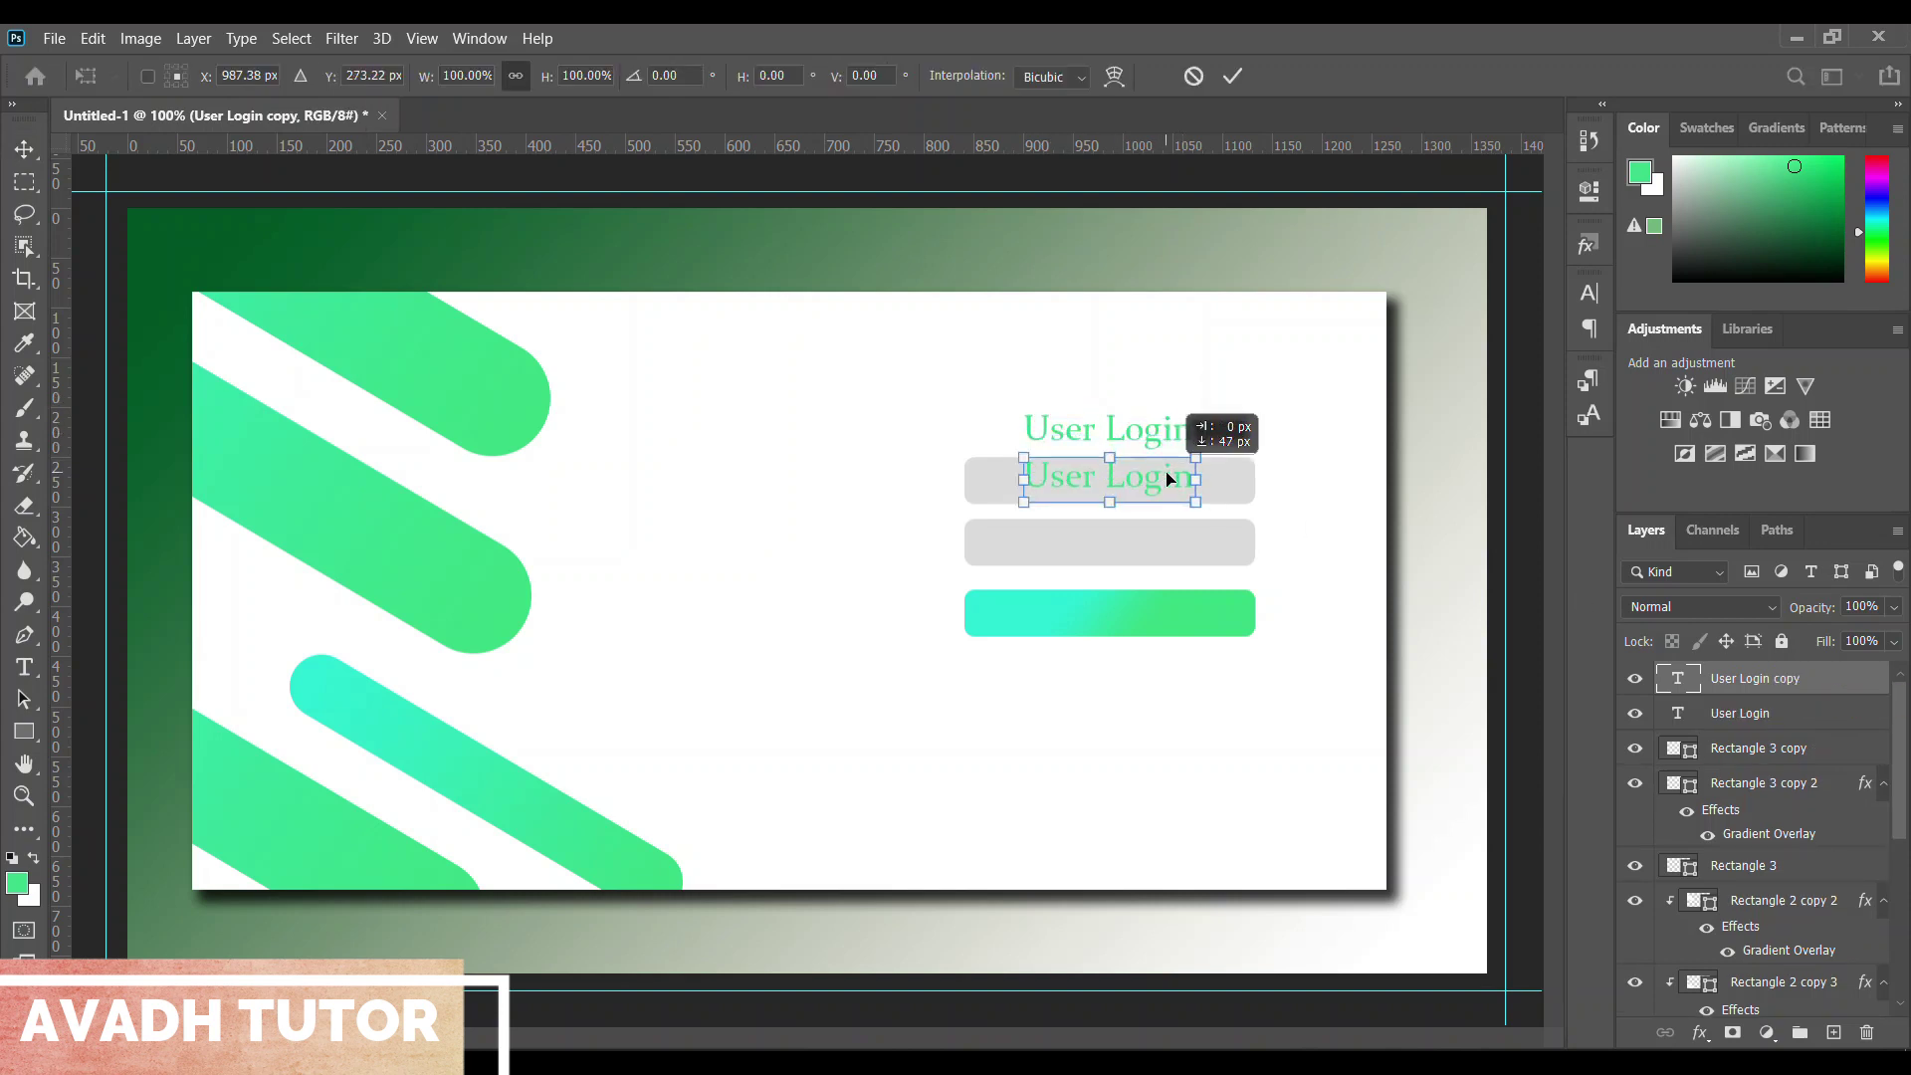
{"action": "key", "text": "Return"}
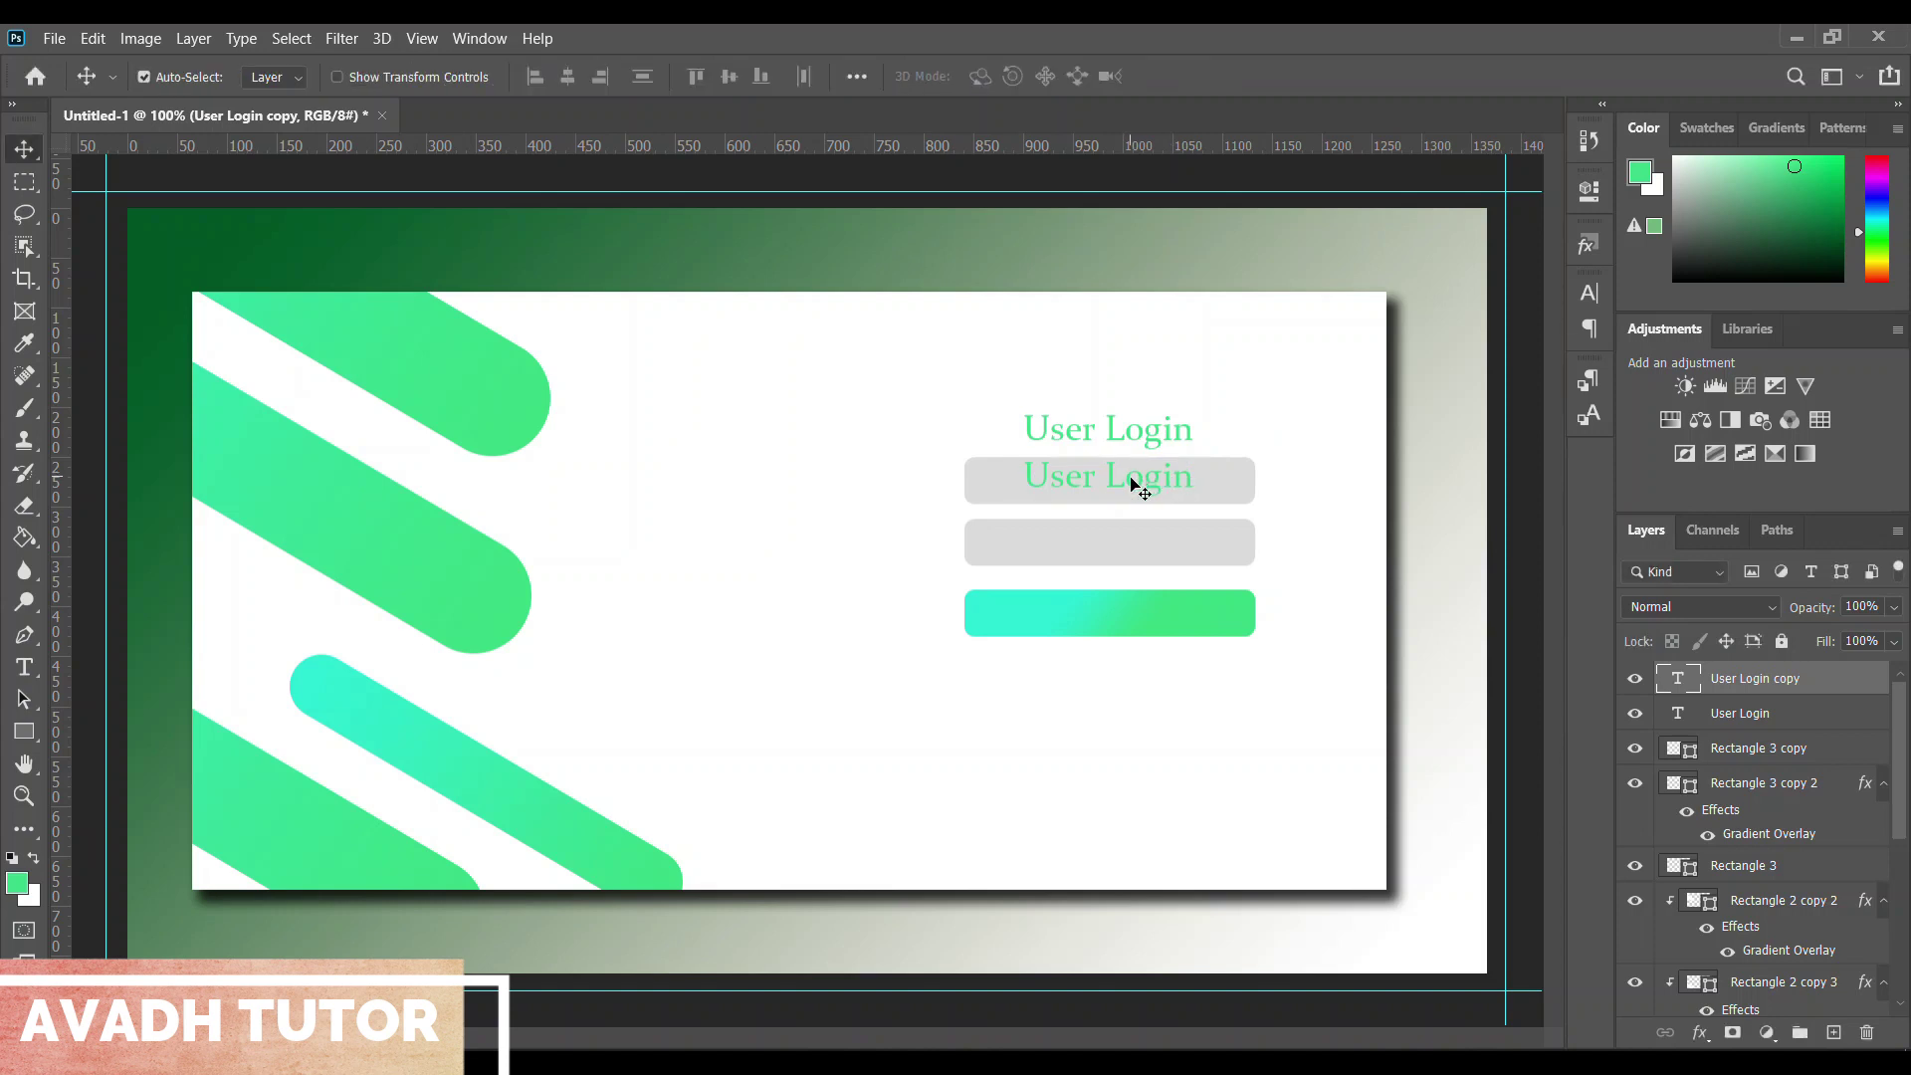
Change the copied heading's text to 'Username'
{"action": "key", "text": "t"}
{"action": "left_click", "coordinate": [1137, 494]}
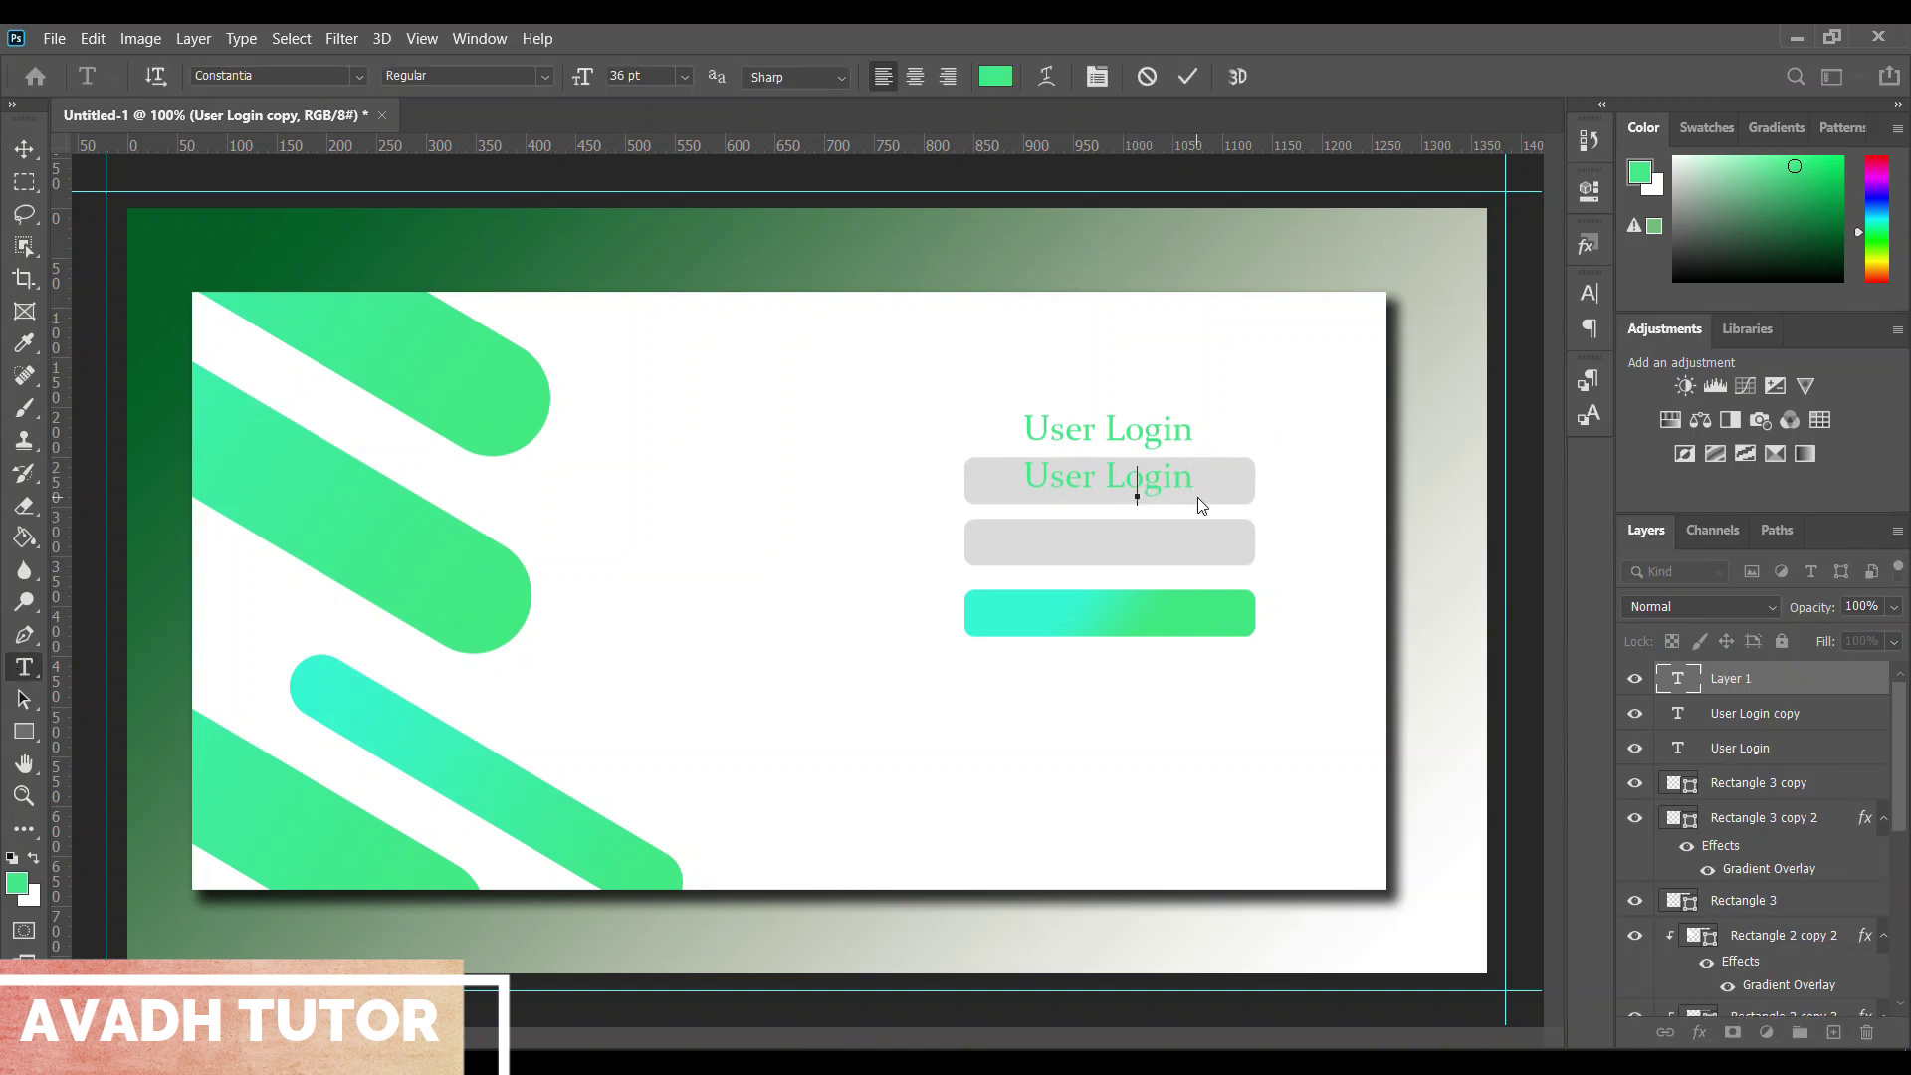
{"action": "left_click", "coordinate": [1188, 490]}
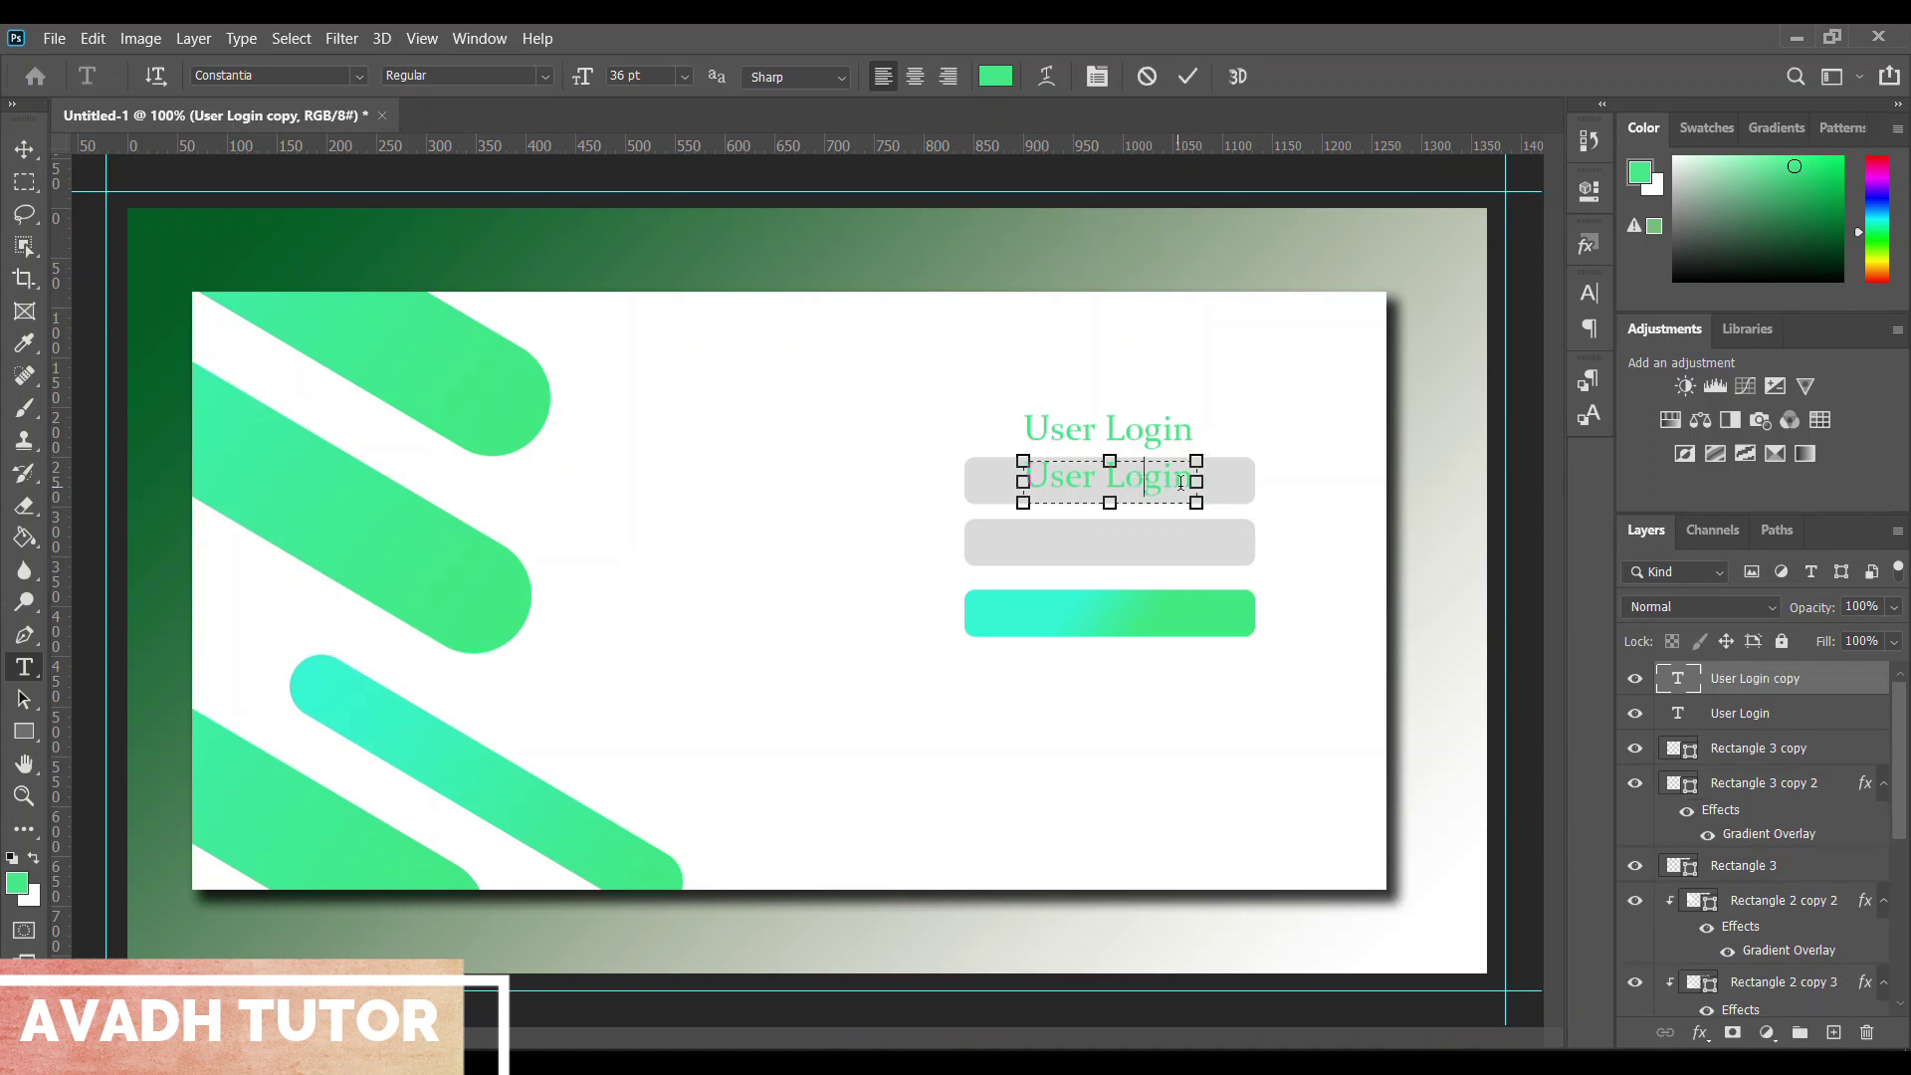
{"action": "key", "text": "ctrl+a"}
{"action": "left_click", "coordinate": [1187, 488]}
{"action": "key", "text": "BackSpace"}
{"action": "key", "text": "BackSpace"}
{"action": "key", "text": "BackSpace"}
{"action": "type", "text": "Username"}
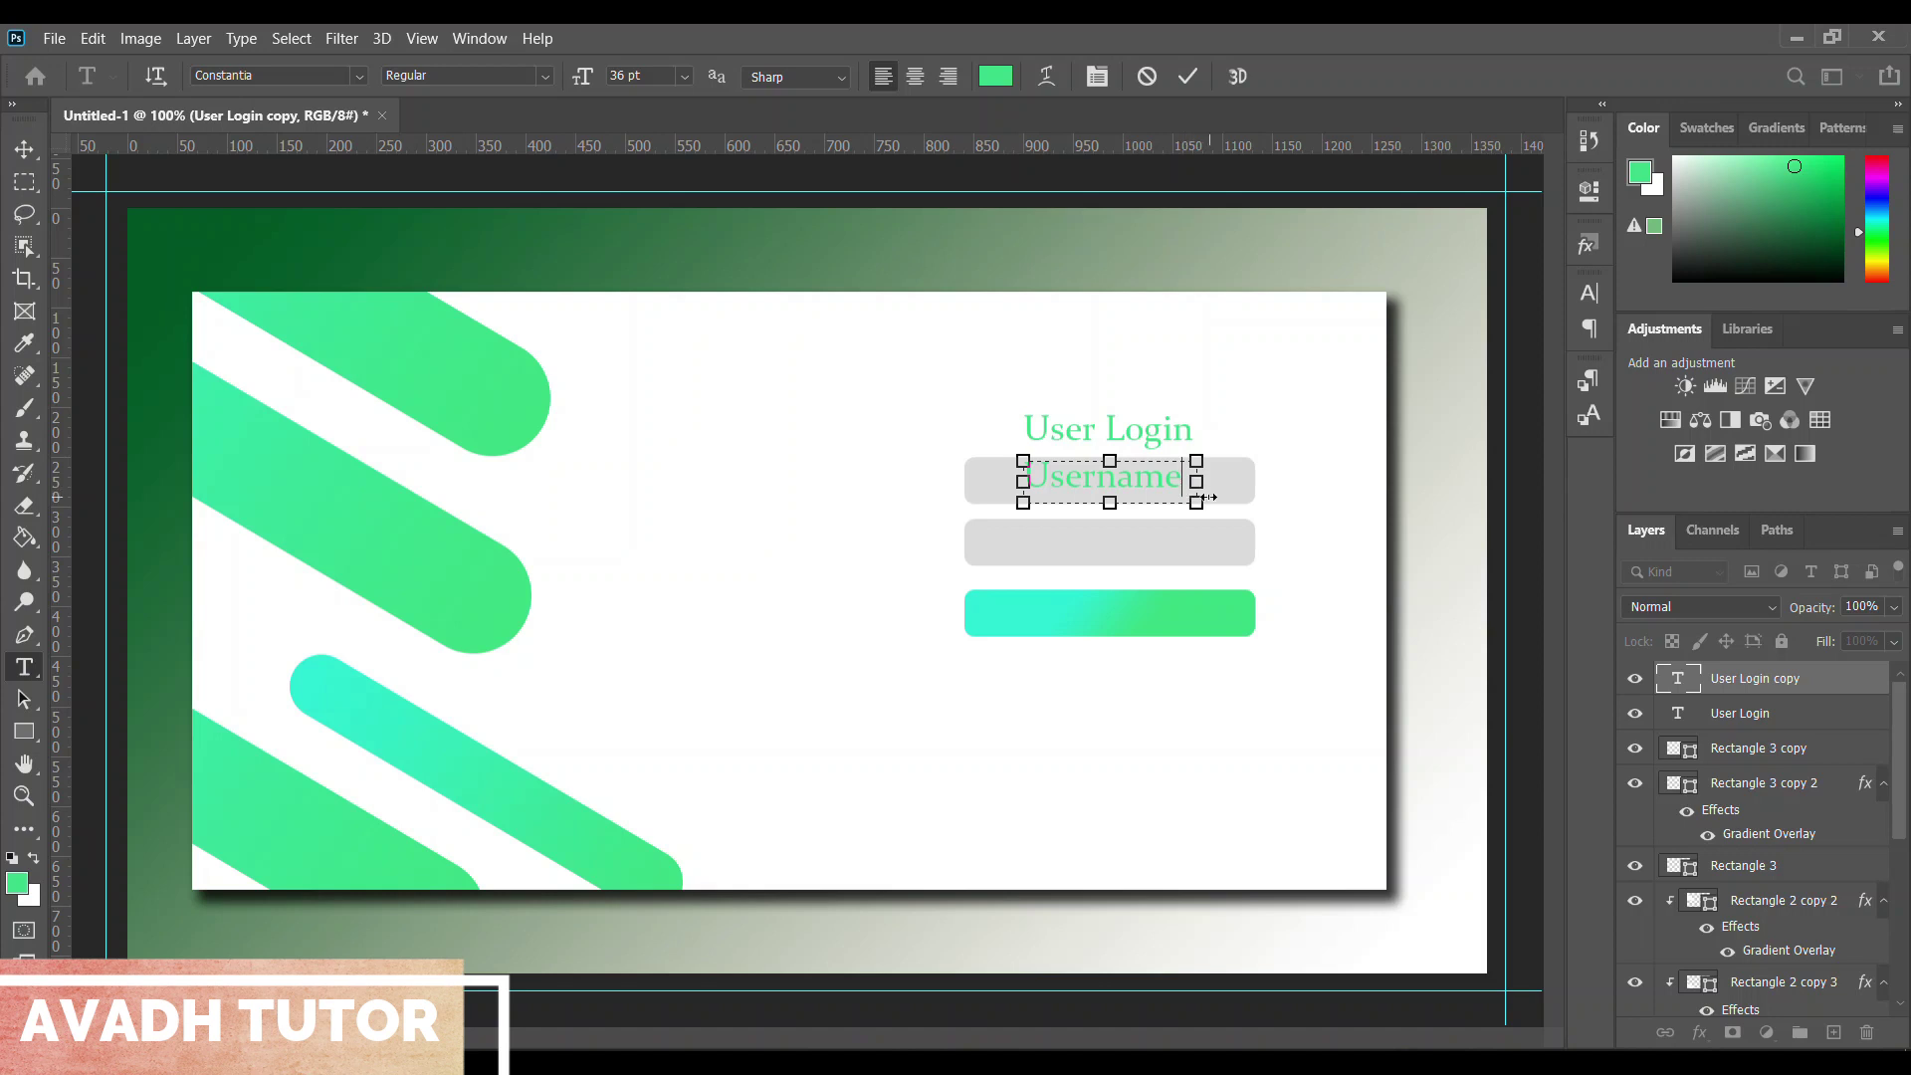
Size the Username text at 30 pt, narrow its box, and start recolouring it
{"action": "left_click", "coordinate": [682, 79]}
{"action": "left_click", "coordinate": [659, 301]}
{"action": "key", "text": "ctrl+a"}
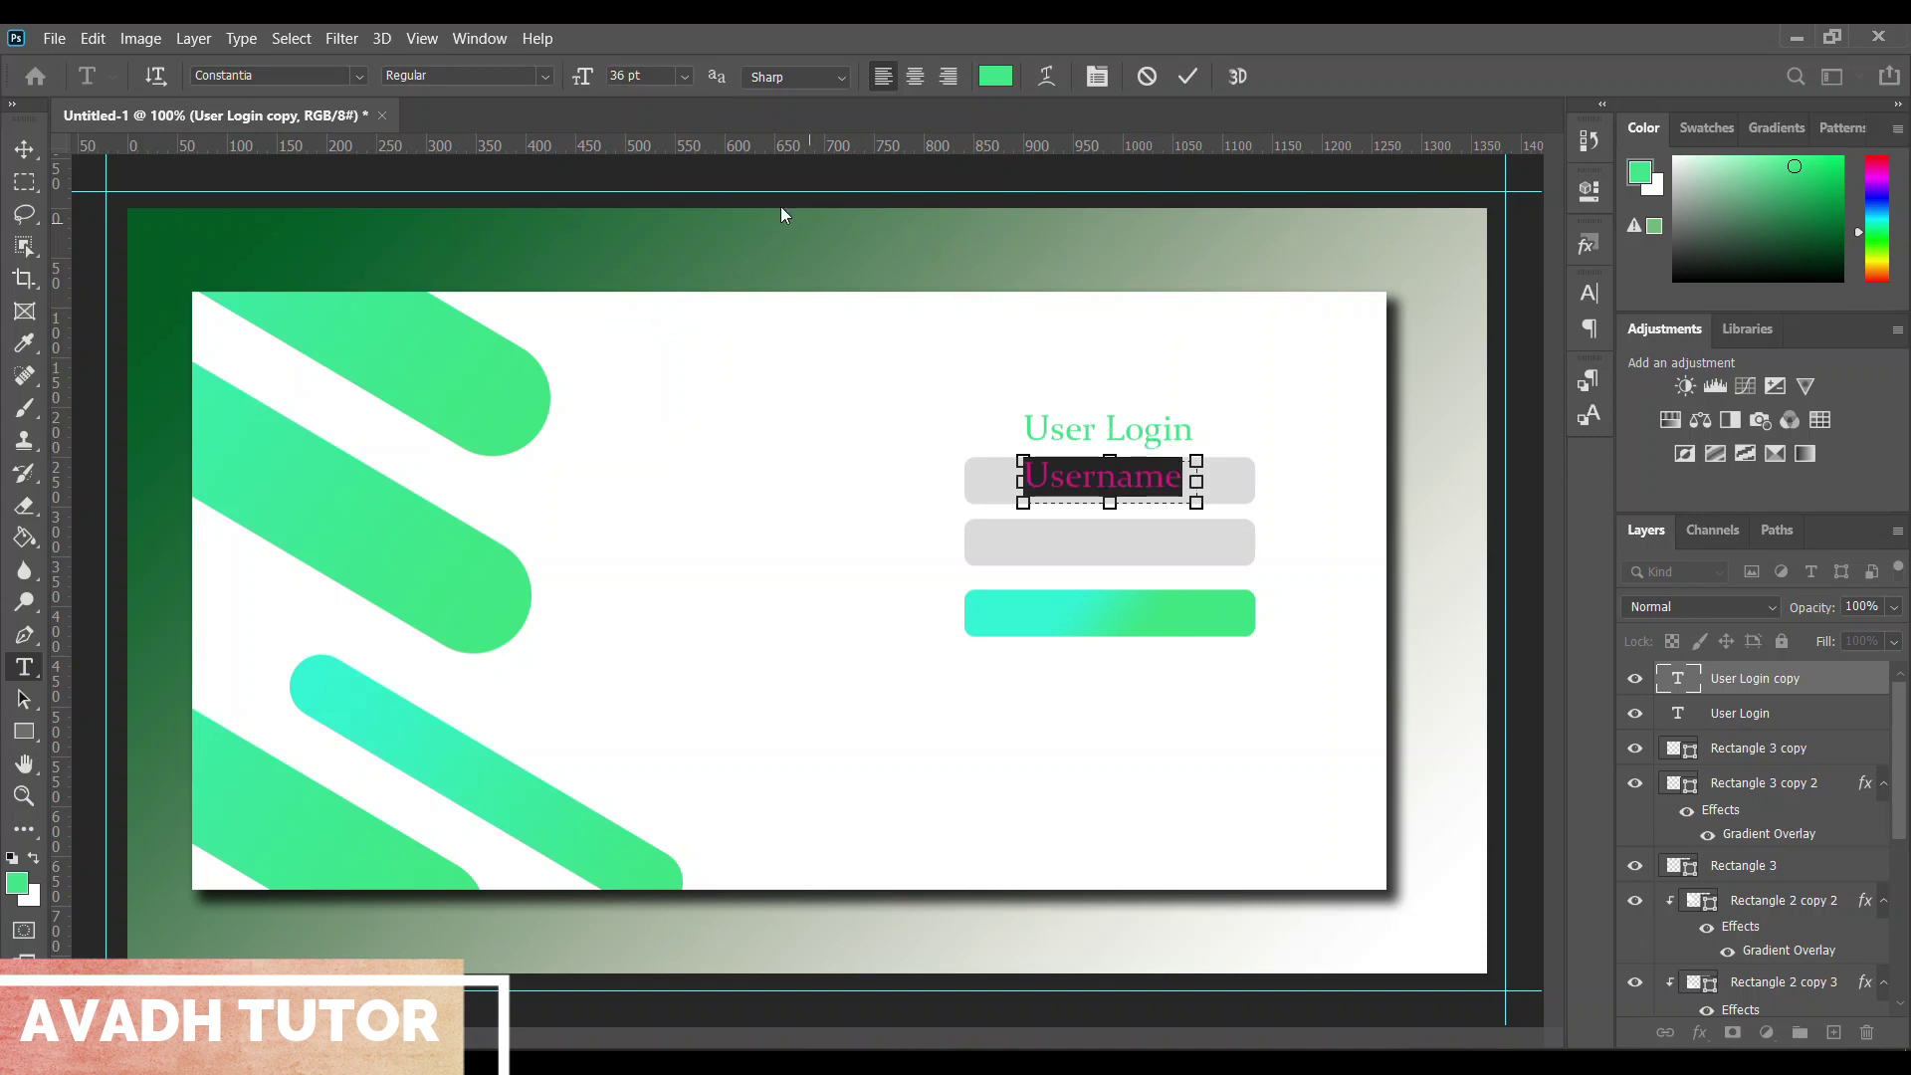
{"action": "left_click", "coordinate": [684, 76]}
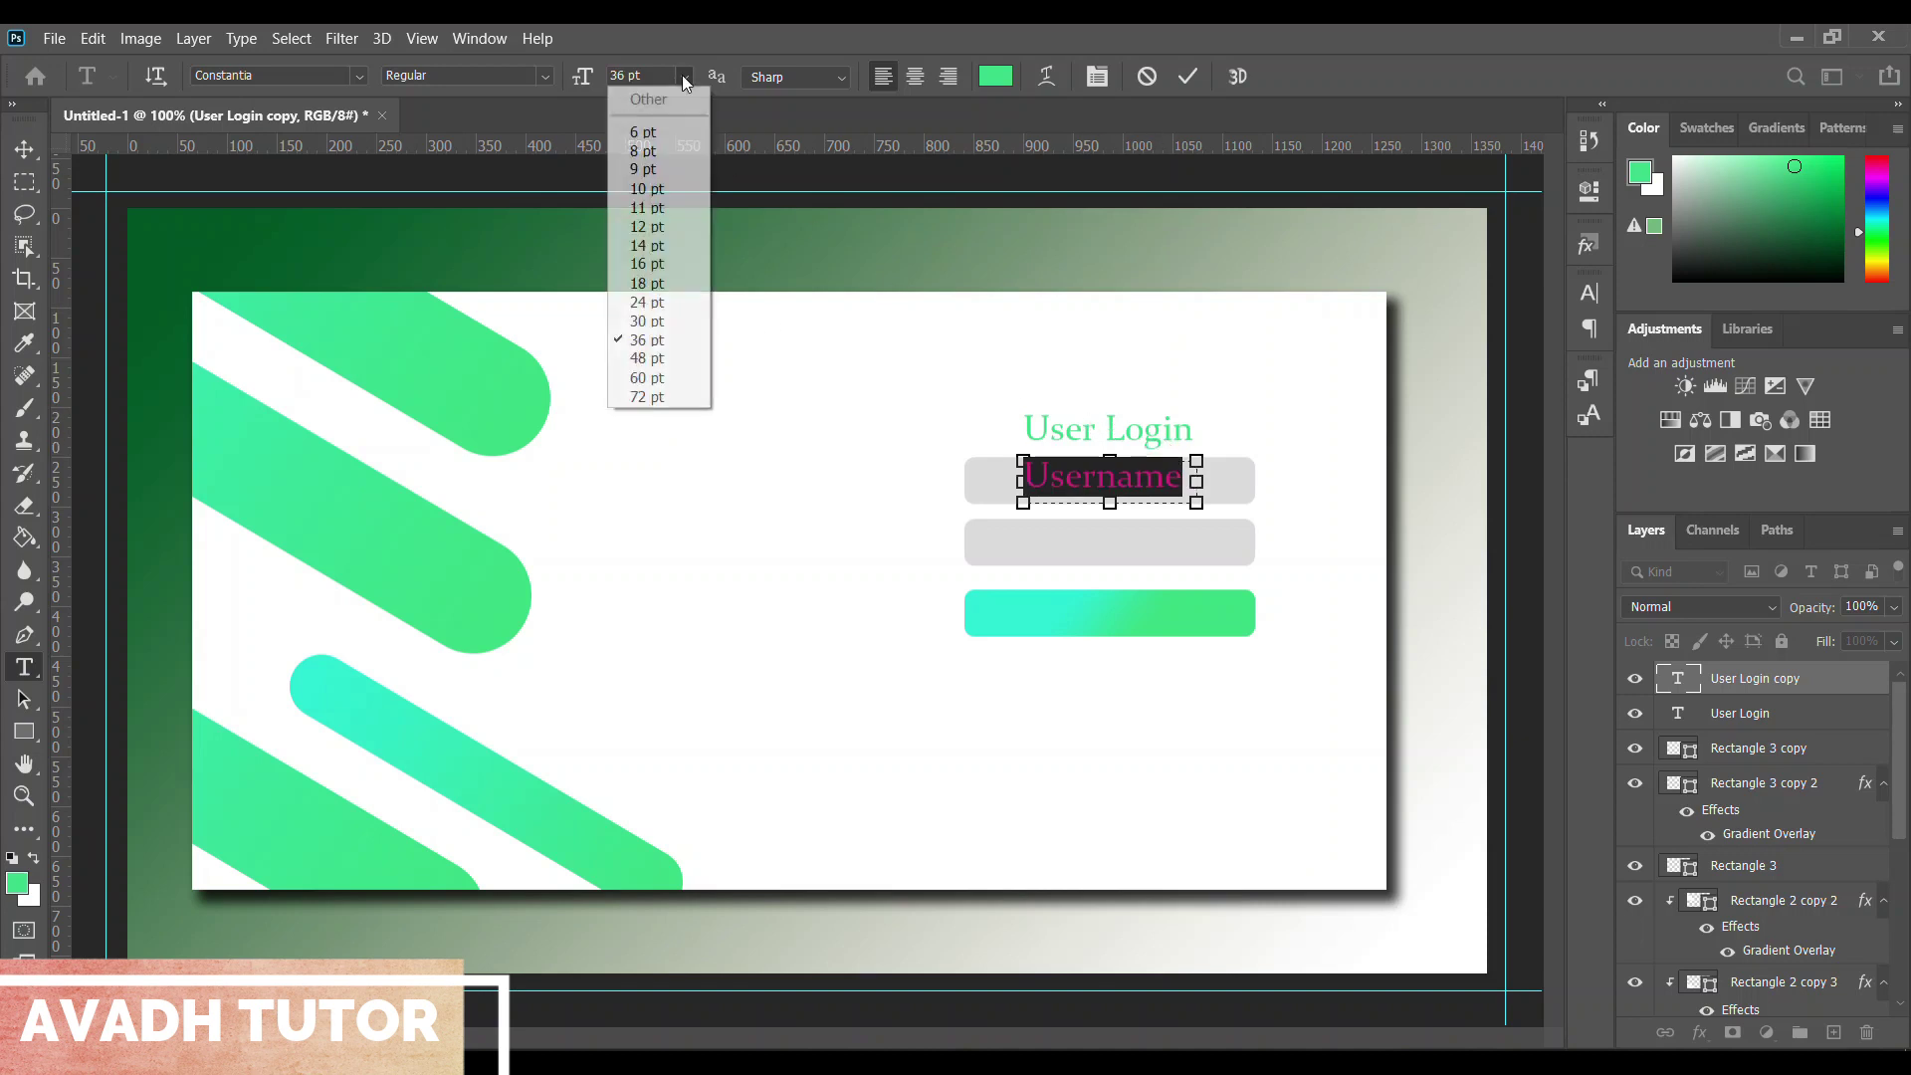
{"action": "left_click", "coordinate": [669, 285]}
{"action": "left_click", "coordinate": [684, 77]}
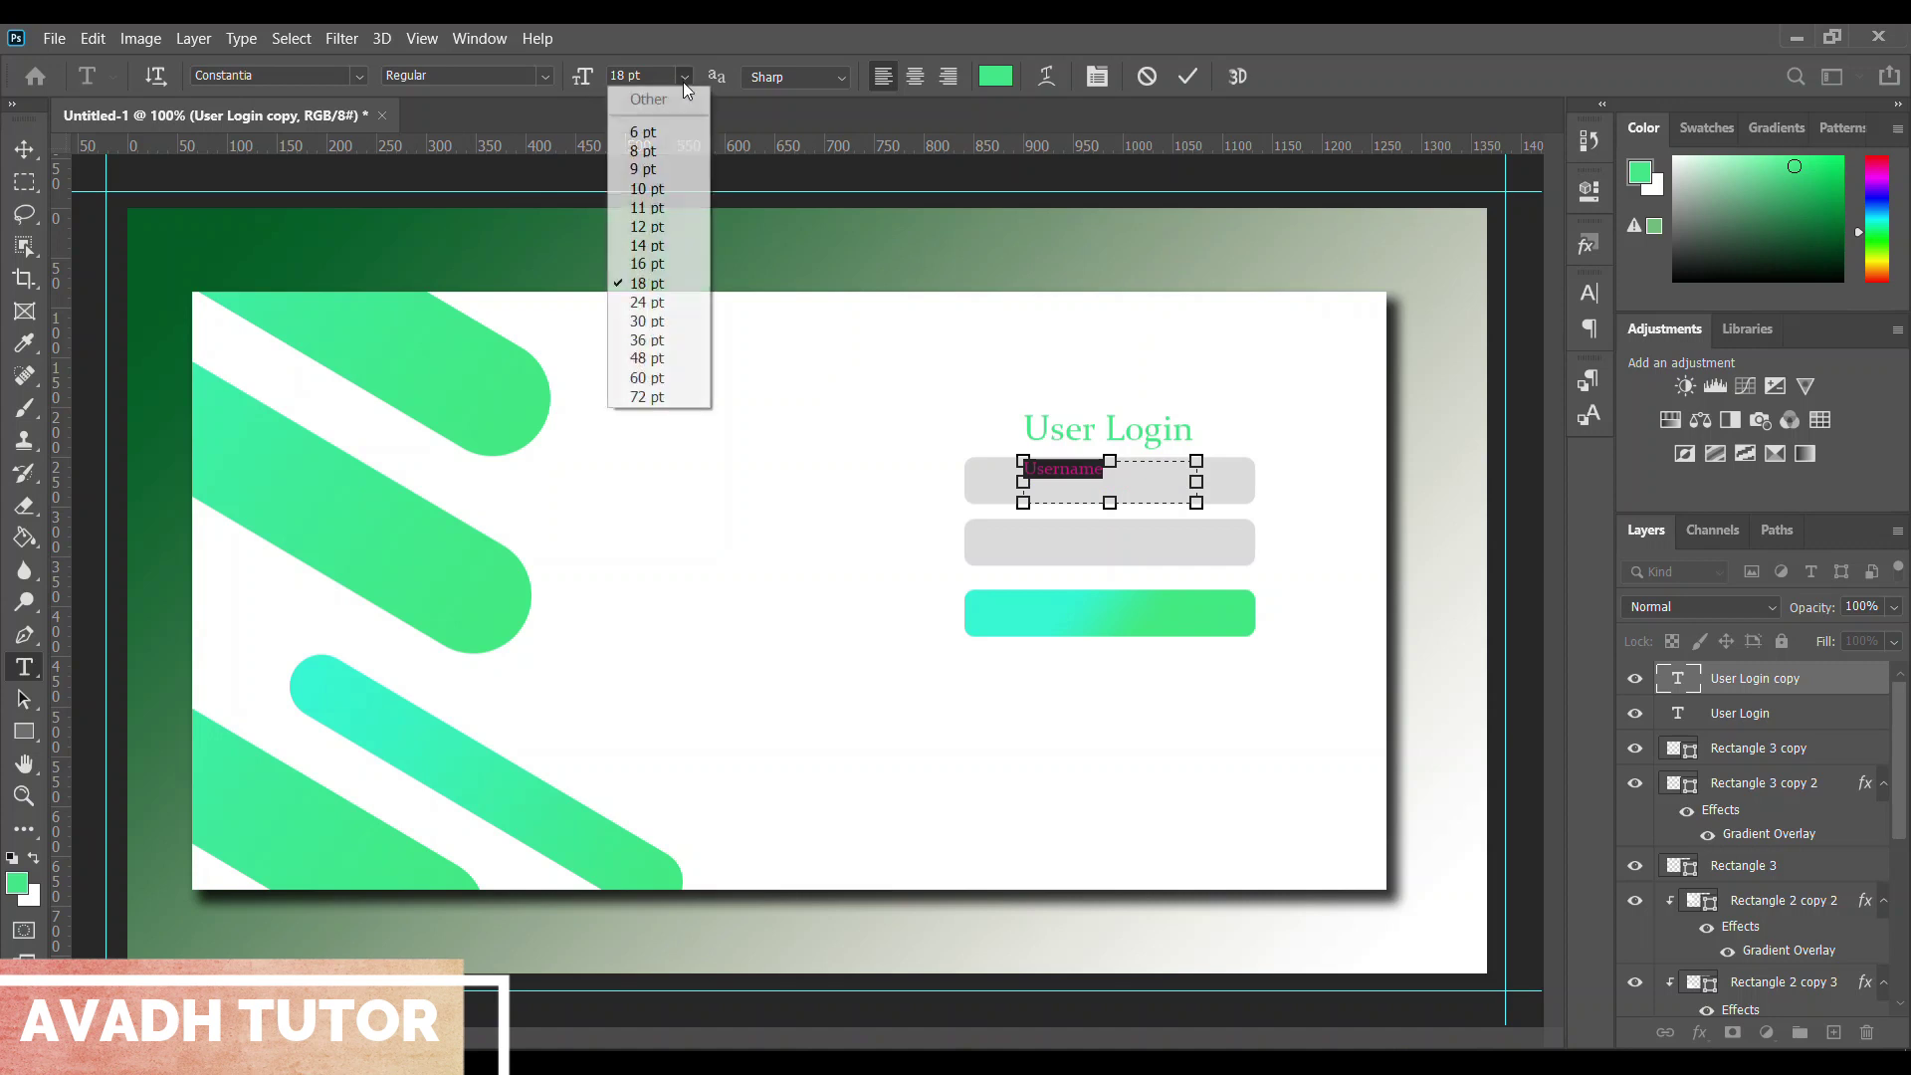
{"action": "left_click", "coordinate": [673, 334]}
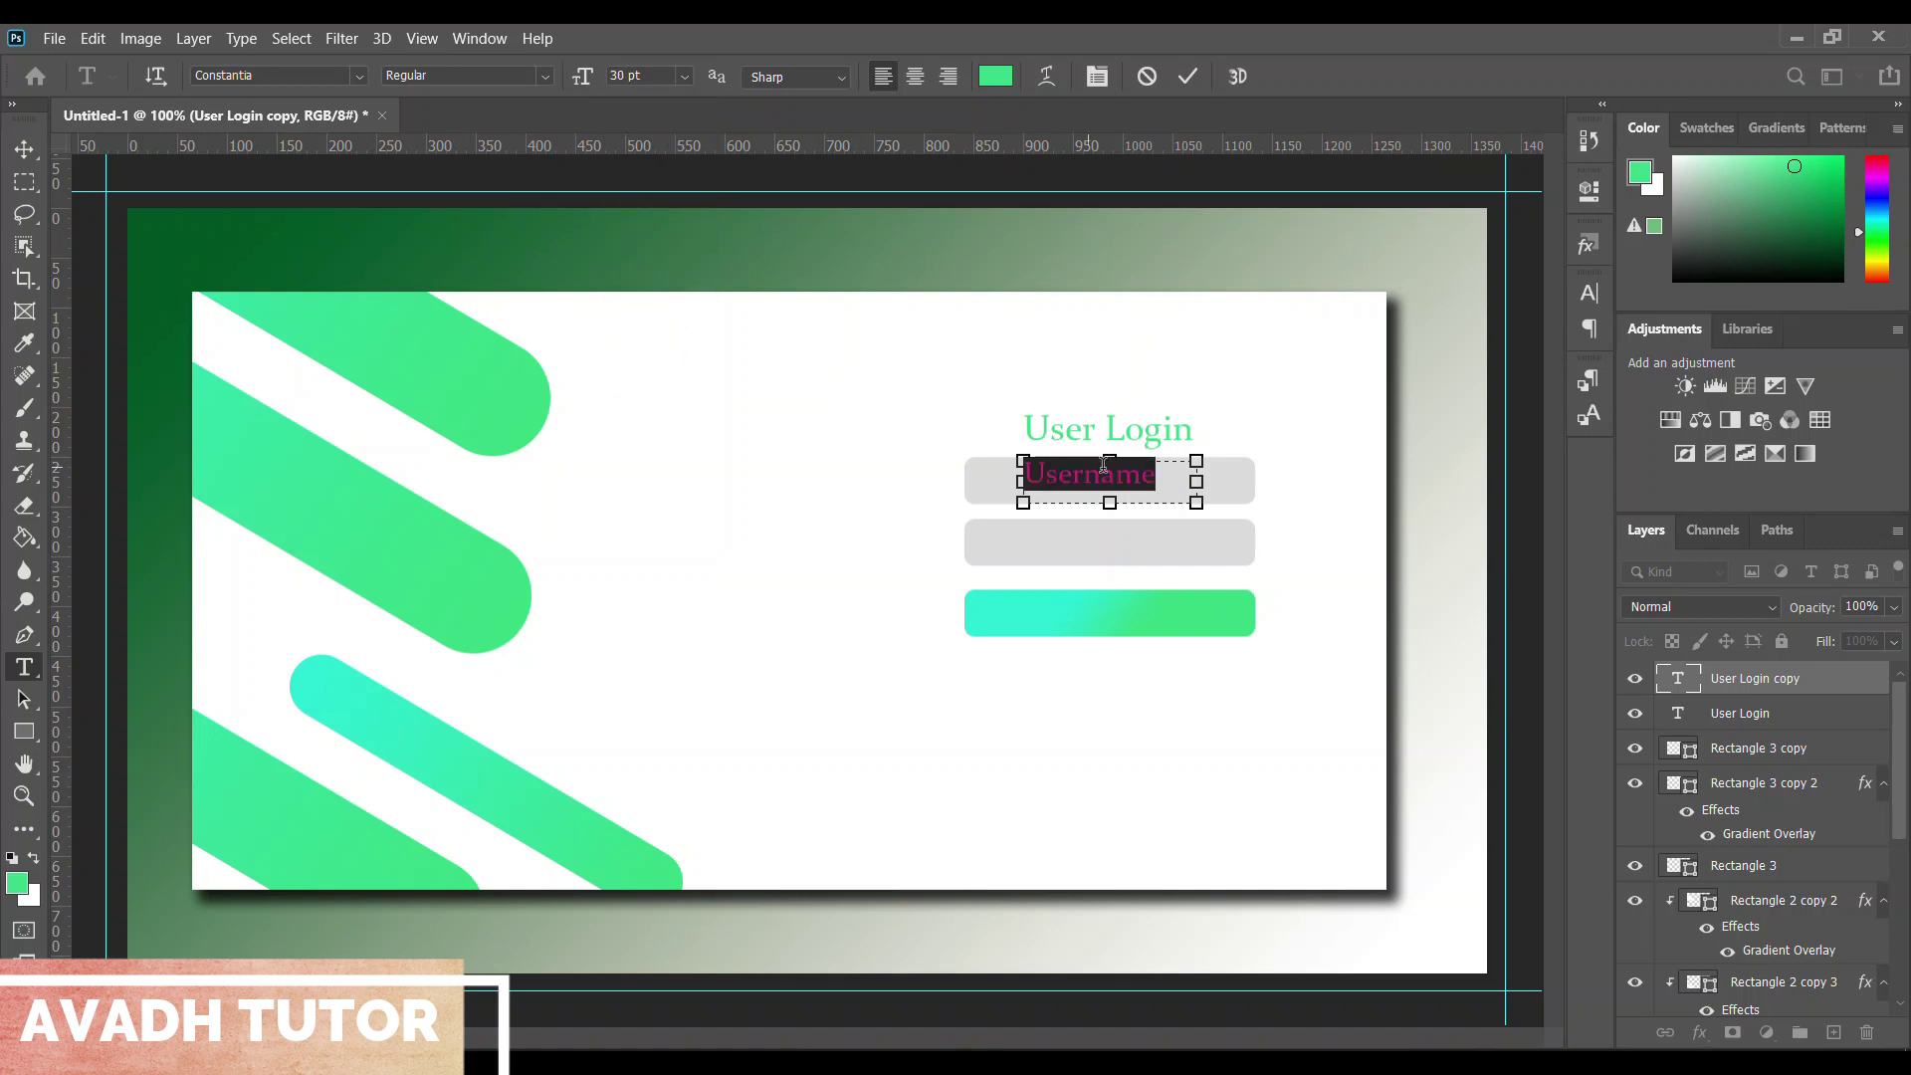
{"action": "left_click", "coordinate": [1170, 481]}
{"action": "left_click_drag", "start_coordinate": [1198, 506], "coordinate": [1167, 501]}
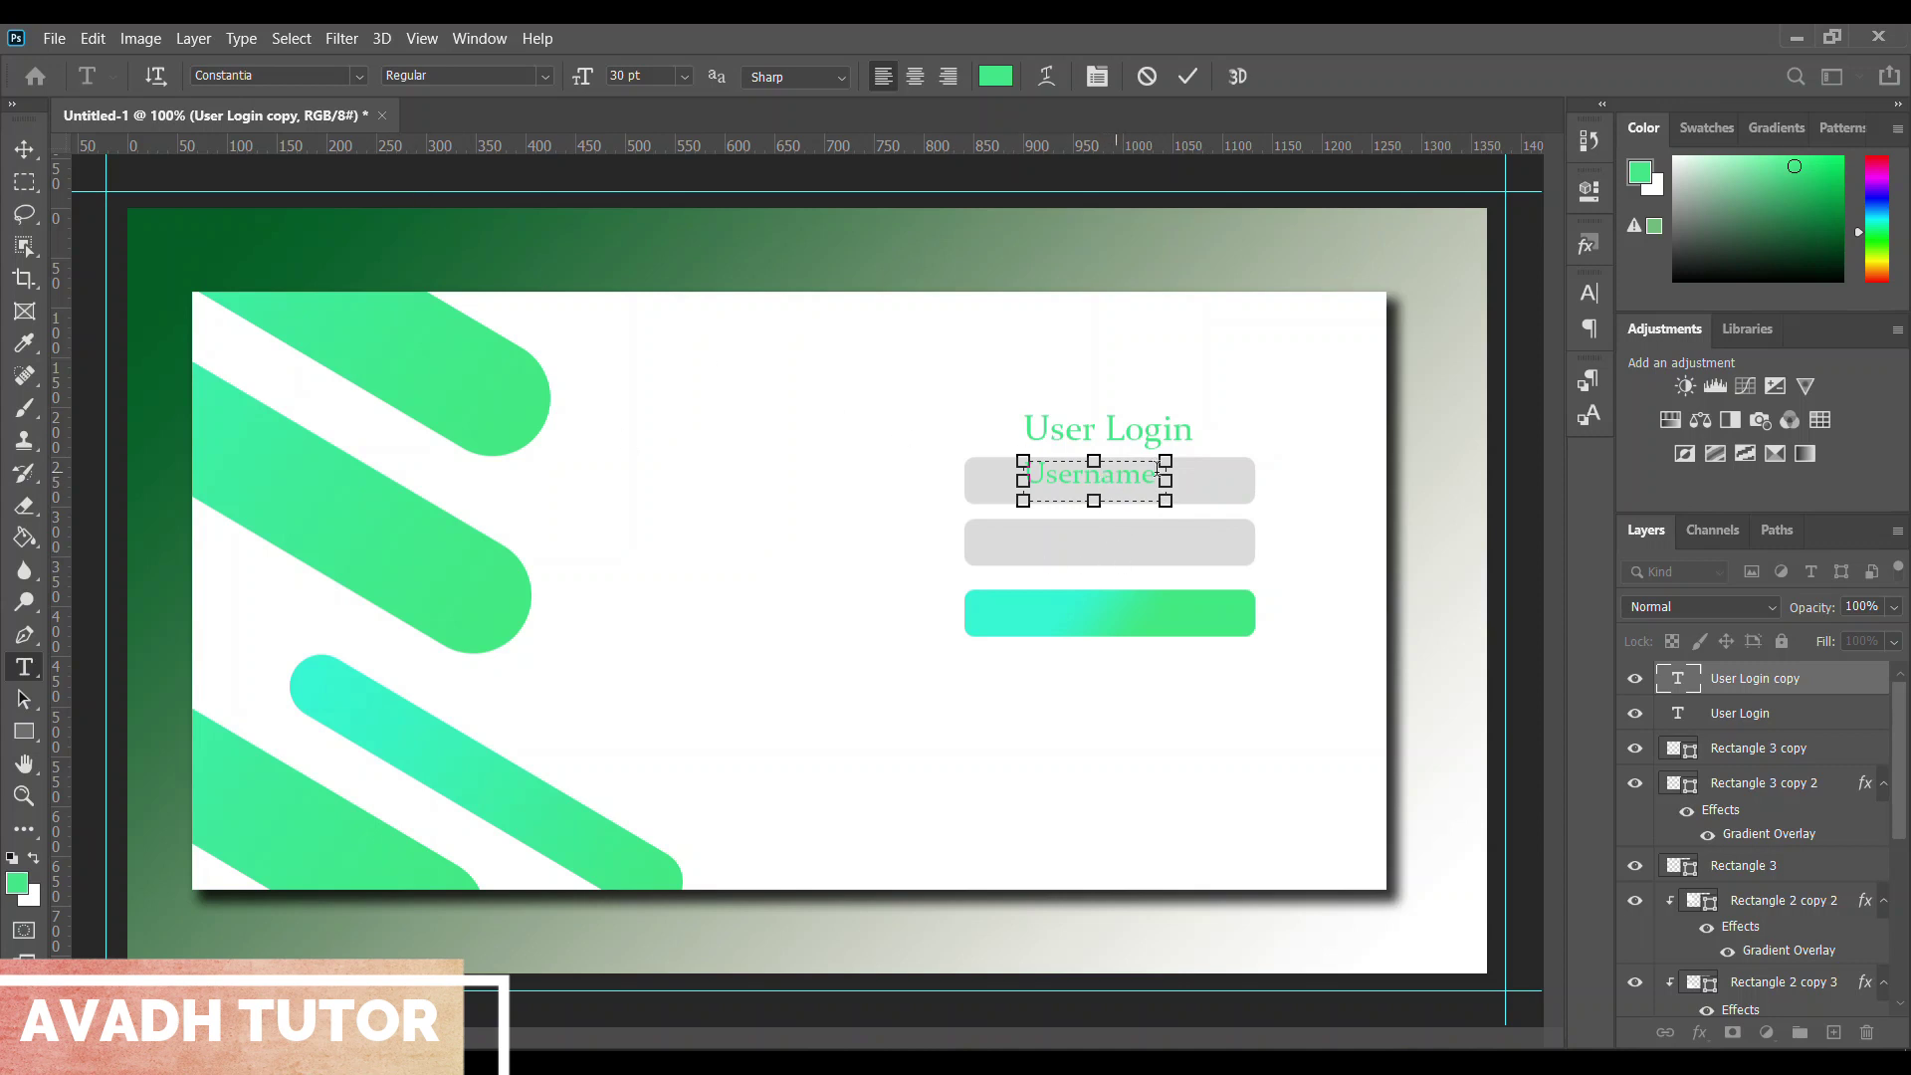
{"action": "key", "text": "ctrl+a"}
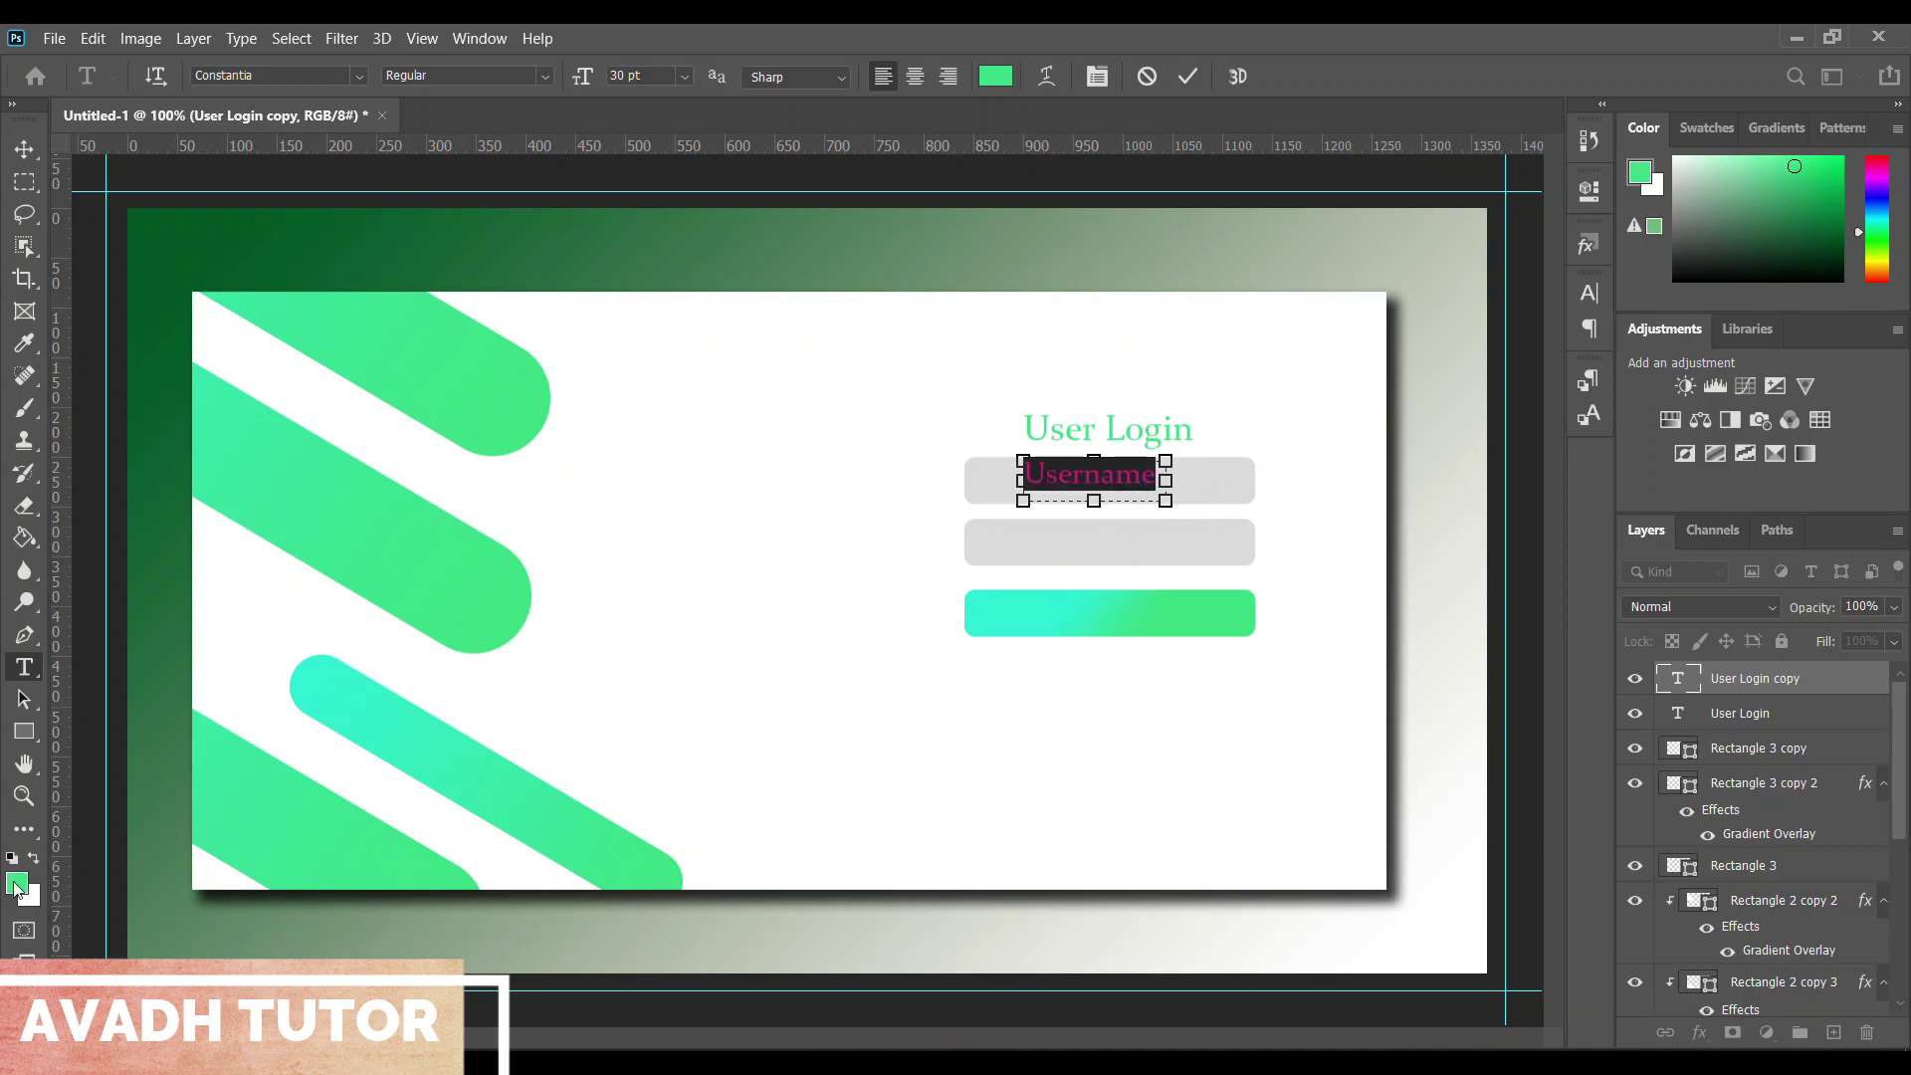
{"action": "left_click", "coordinate": [16, 884]}
Apply black 000000, then recolour Username with a darkened grey sampled from the field
{"action": "type", "text": "000000"}
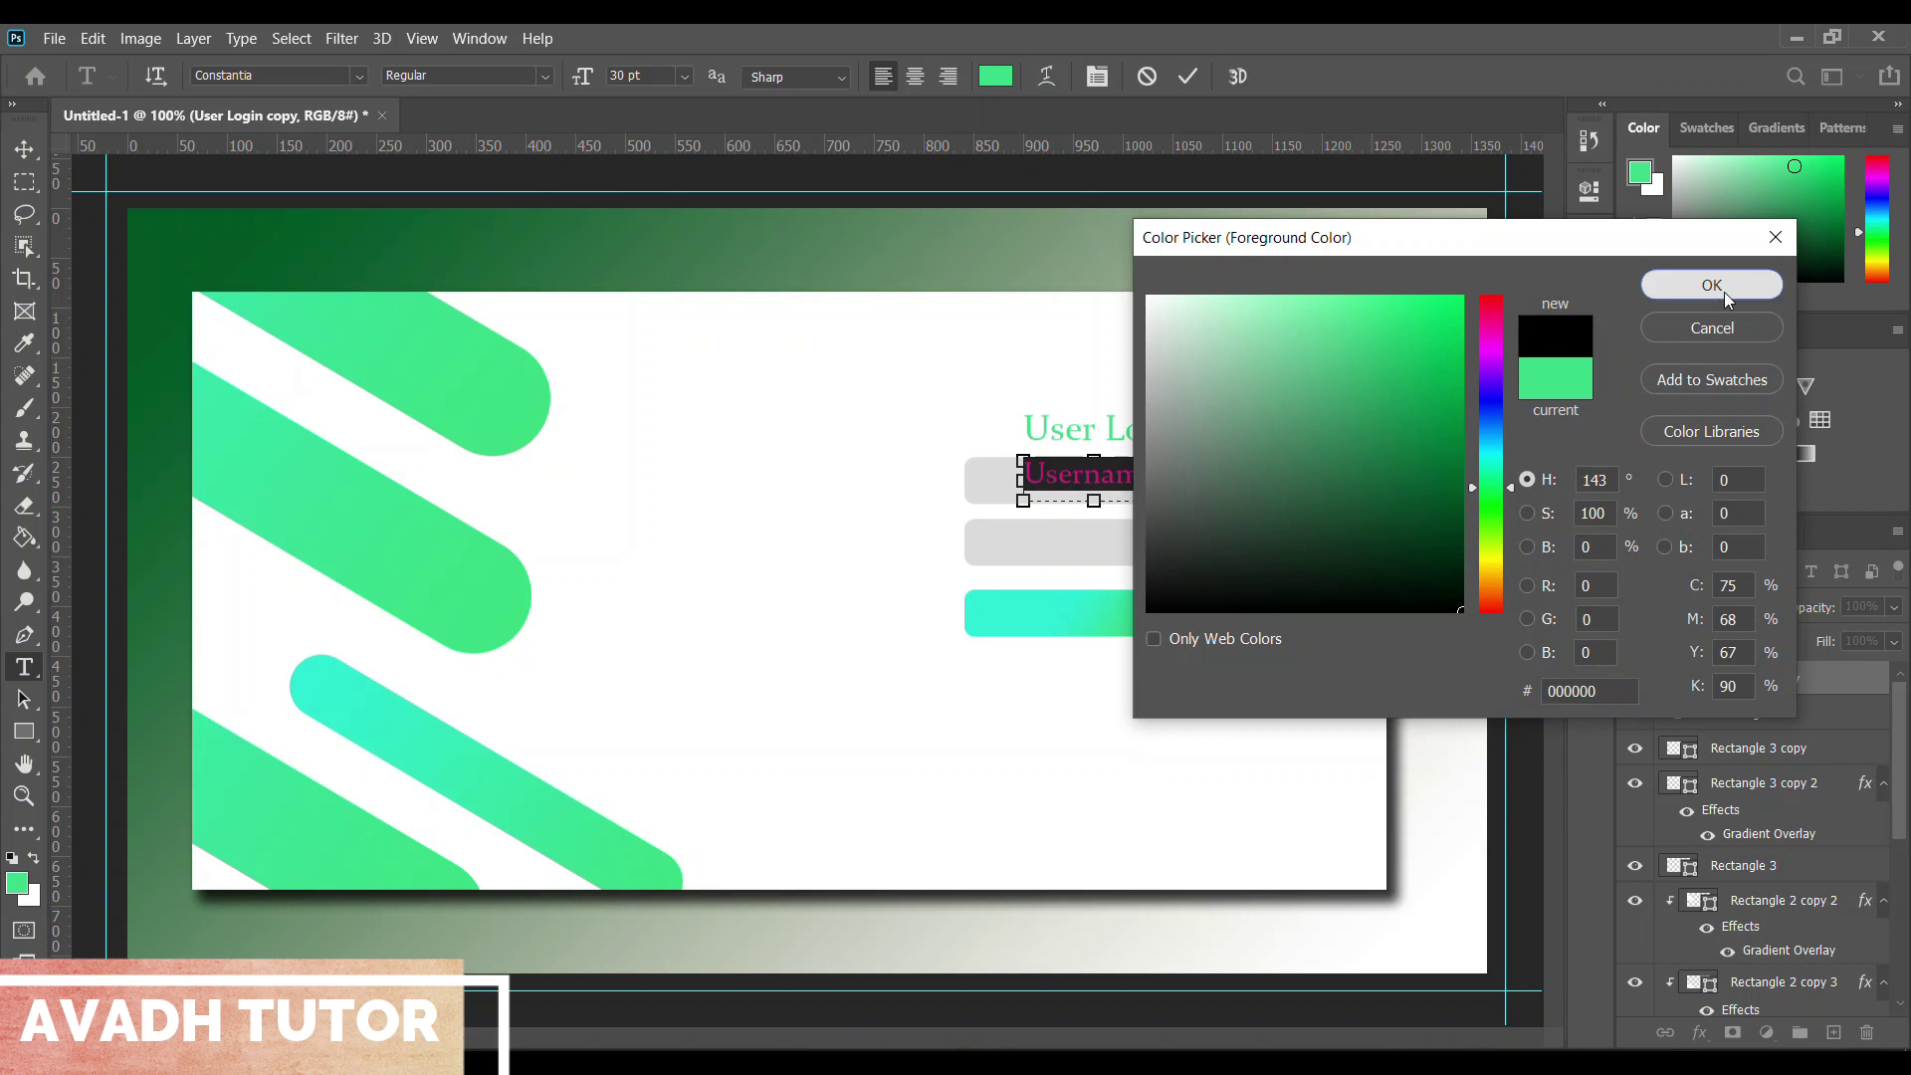
{"action": "left_click", "coordinate": [1712, 285]}
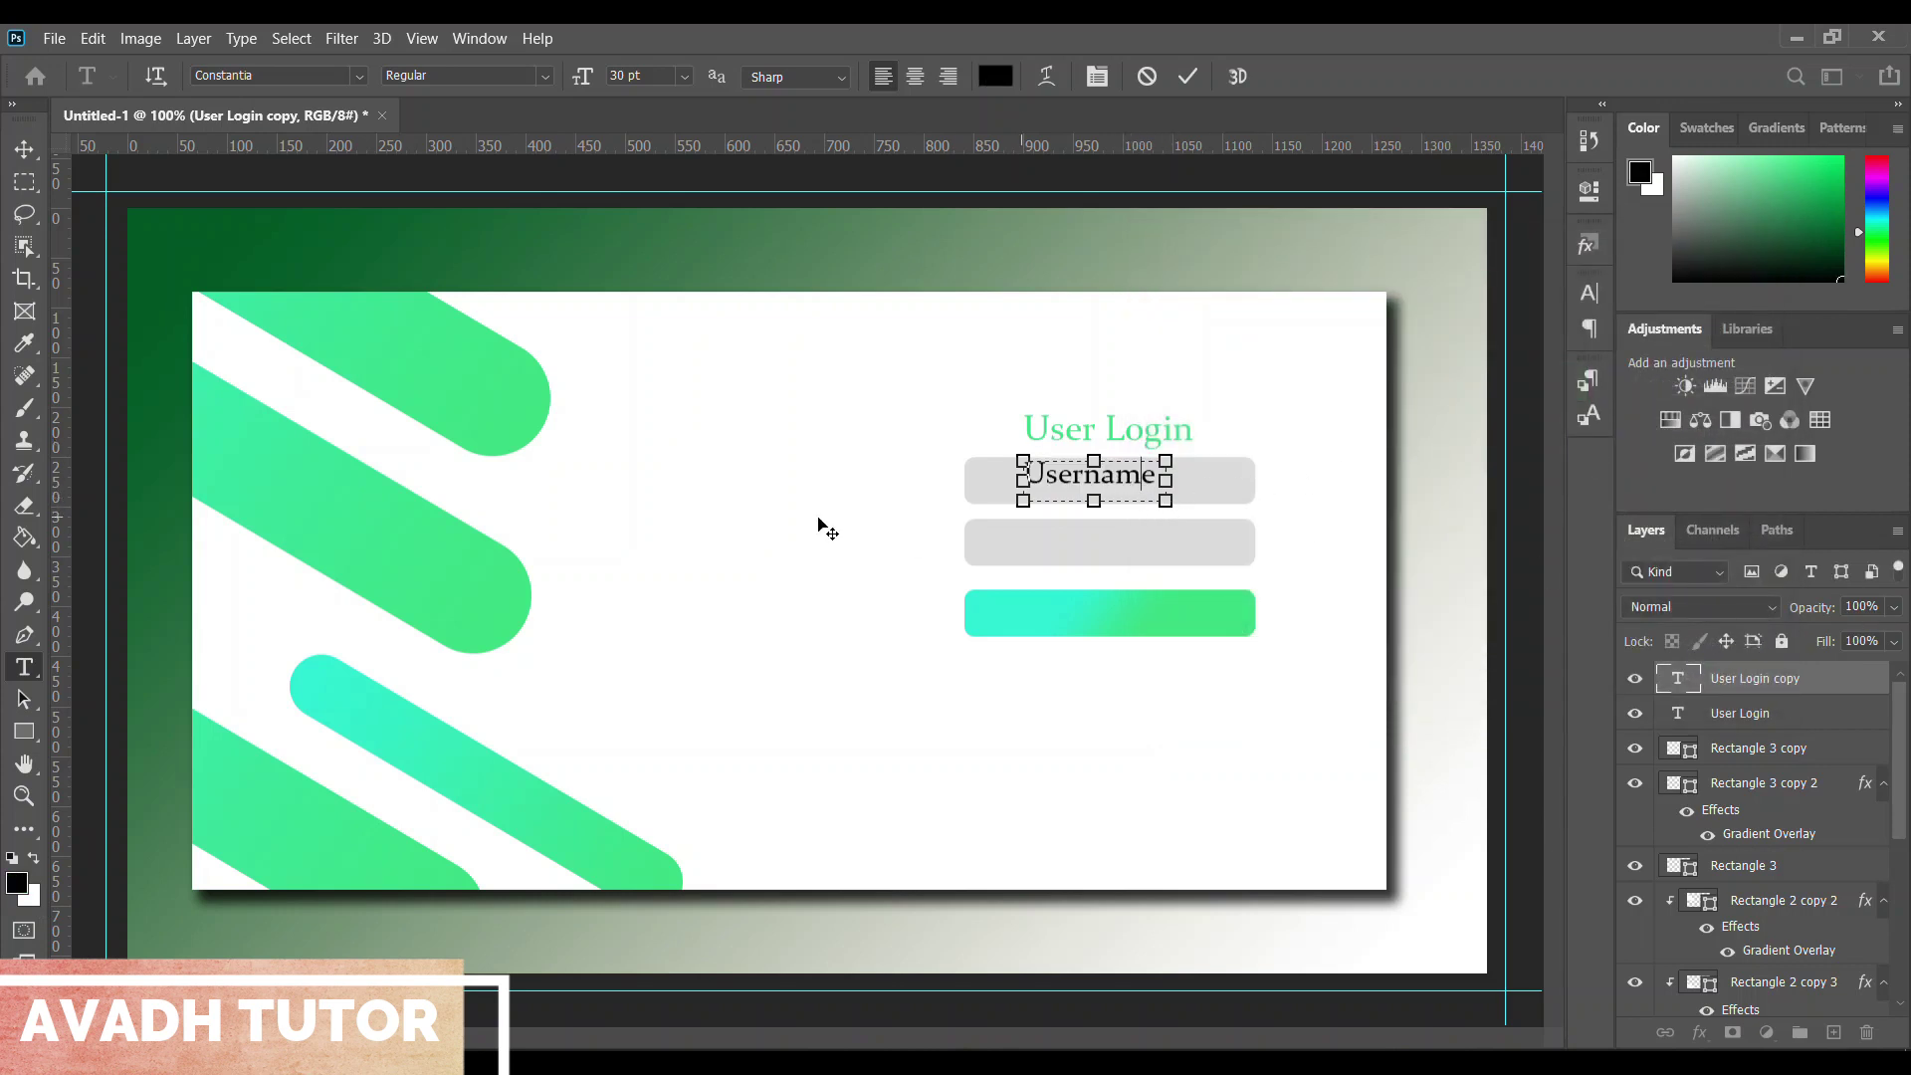
{"action": "key", "text": "ctrl+a"}
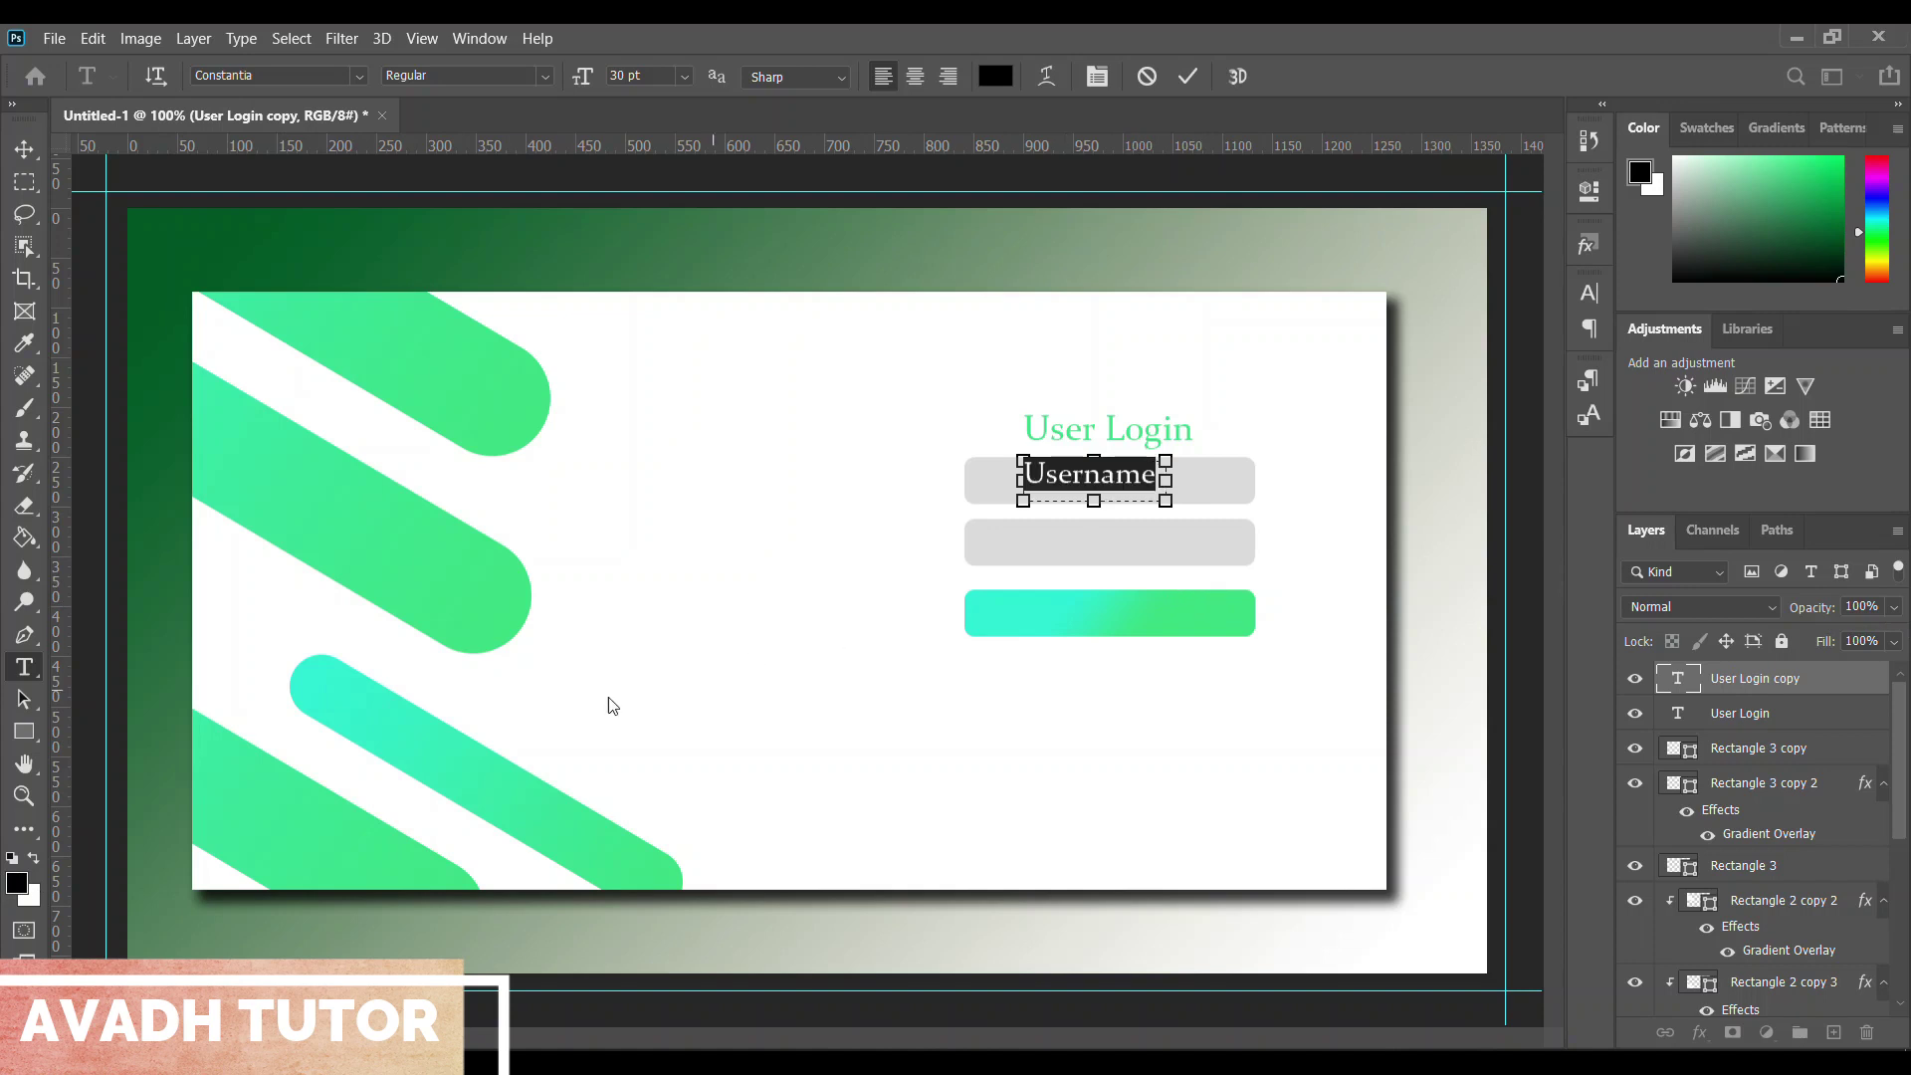
{"action": "left_click", "coordinate": [18, 882]}
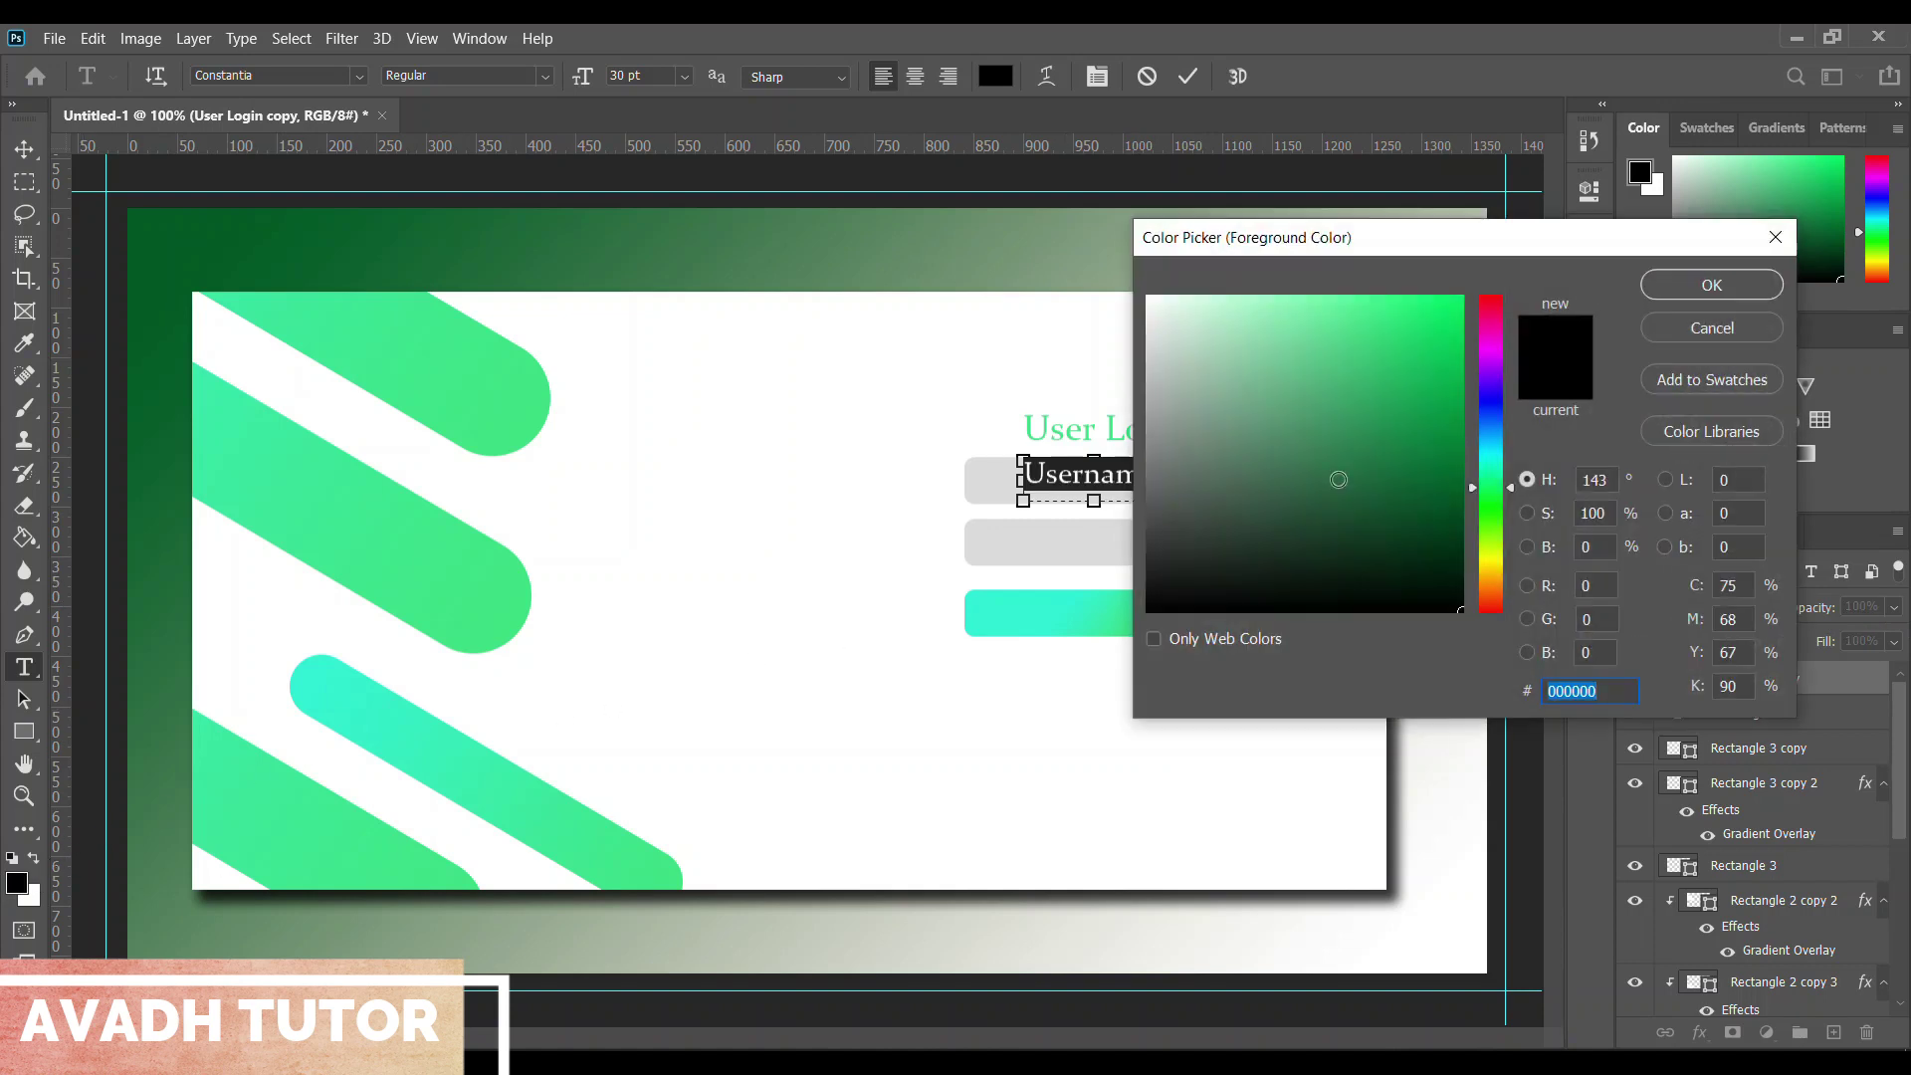
{"action": "left_click", "coordinate": [1006, 477]}
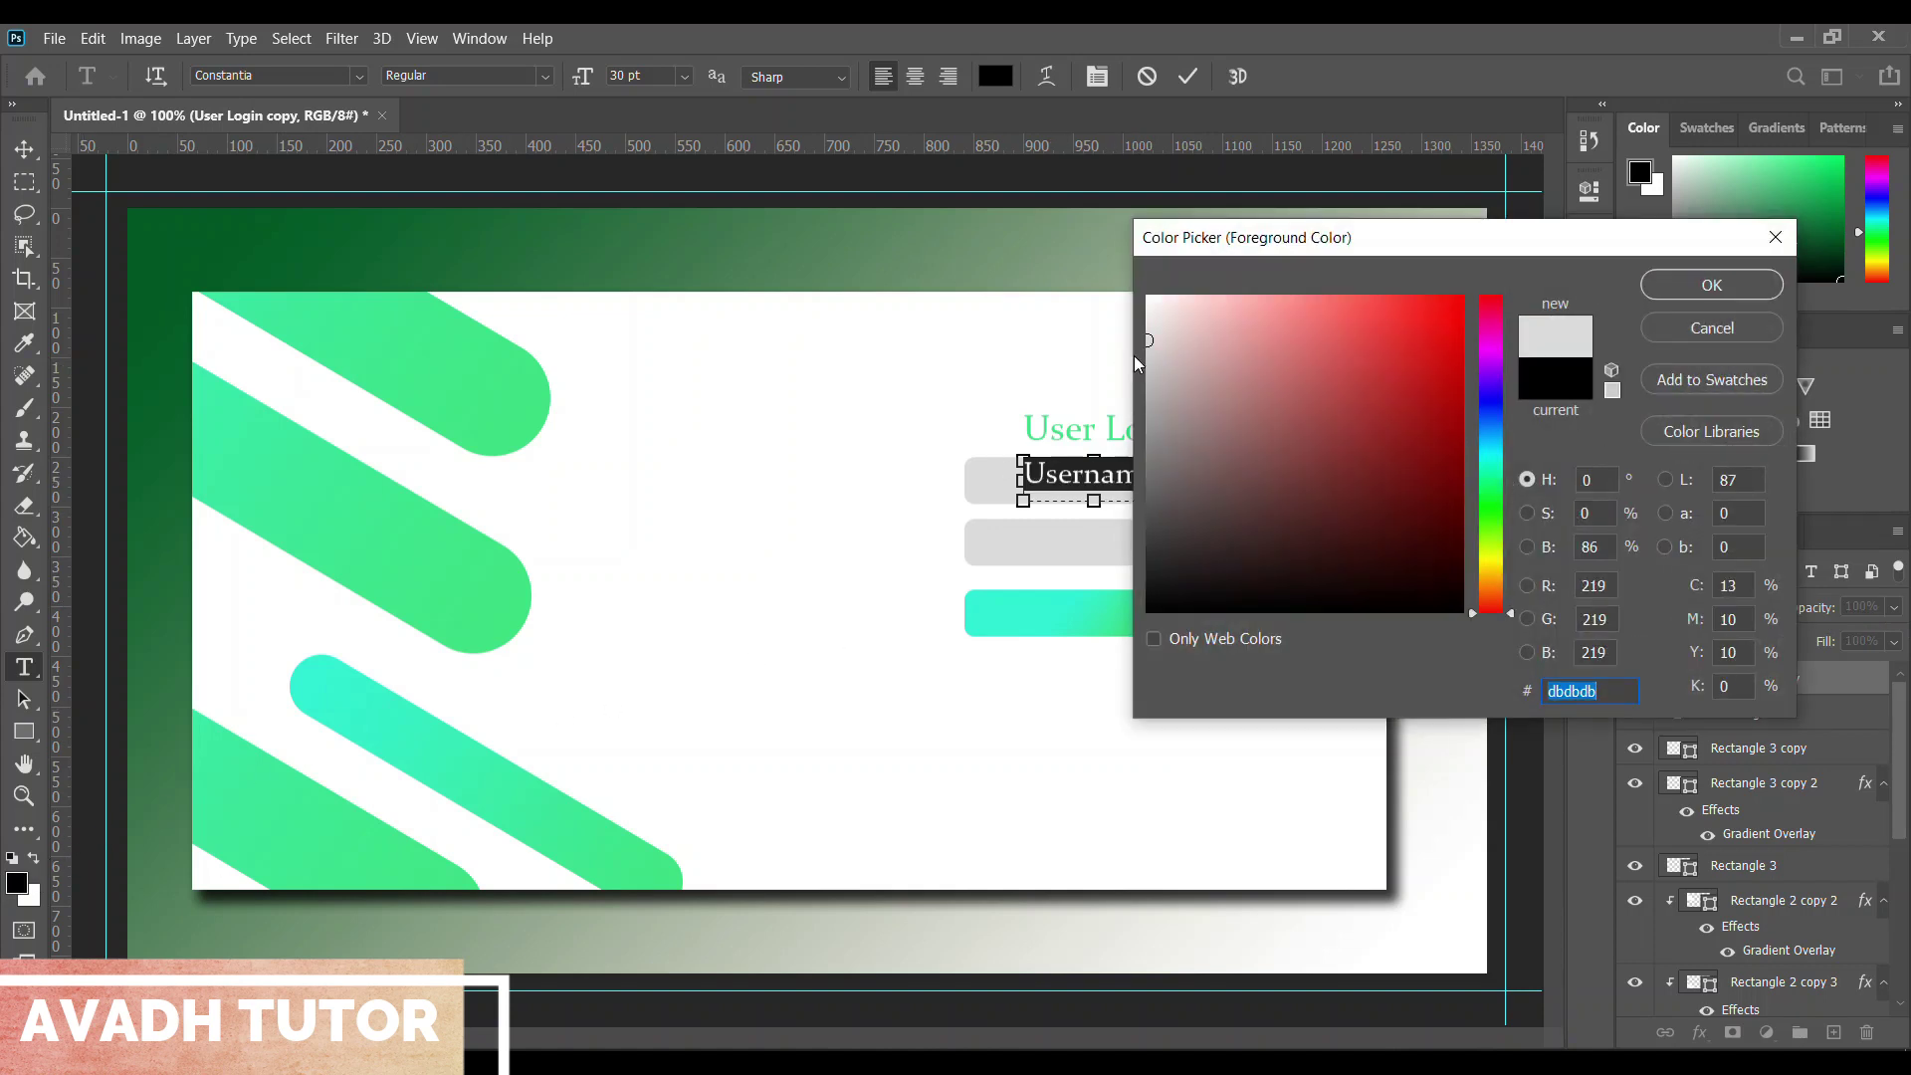
{"action": "left_click_drag", "start_coordinate": [1147, 343], "coordinate": [1121, 445]}
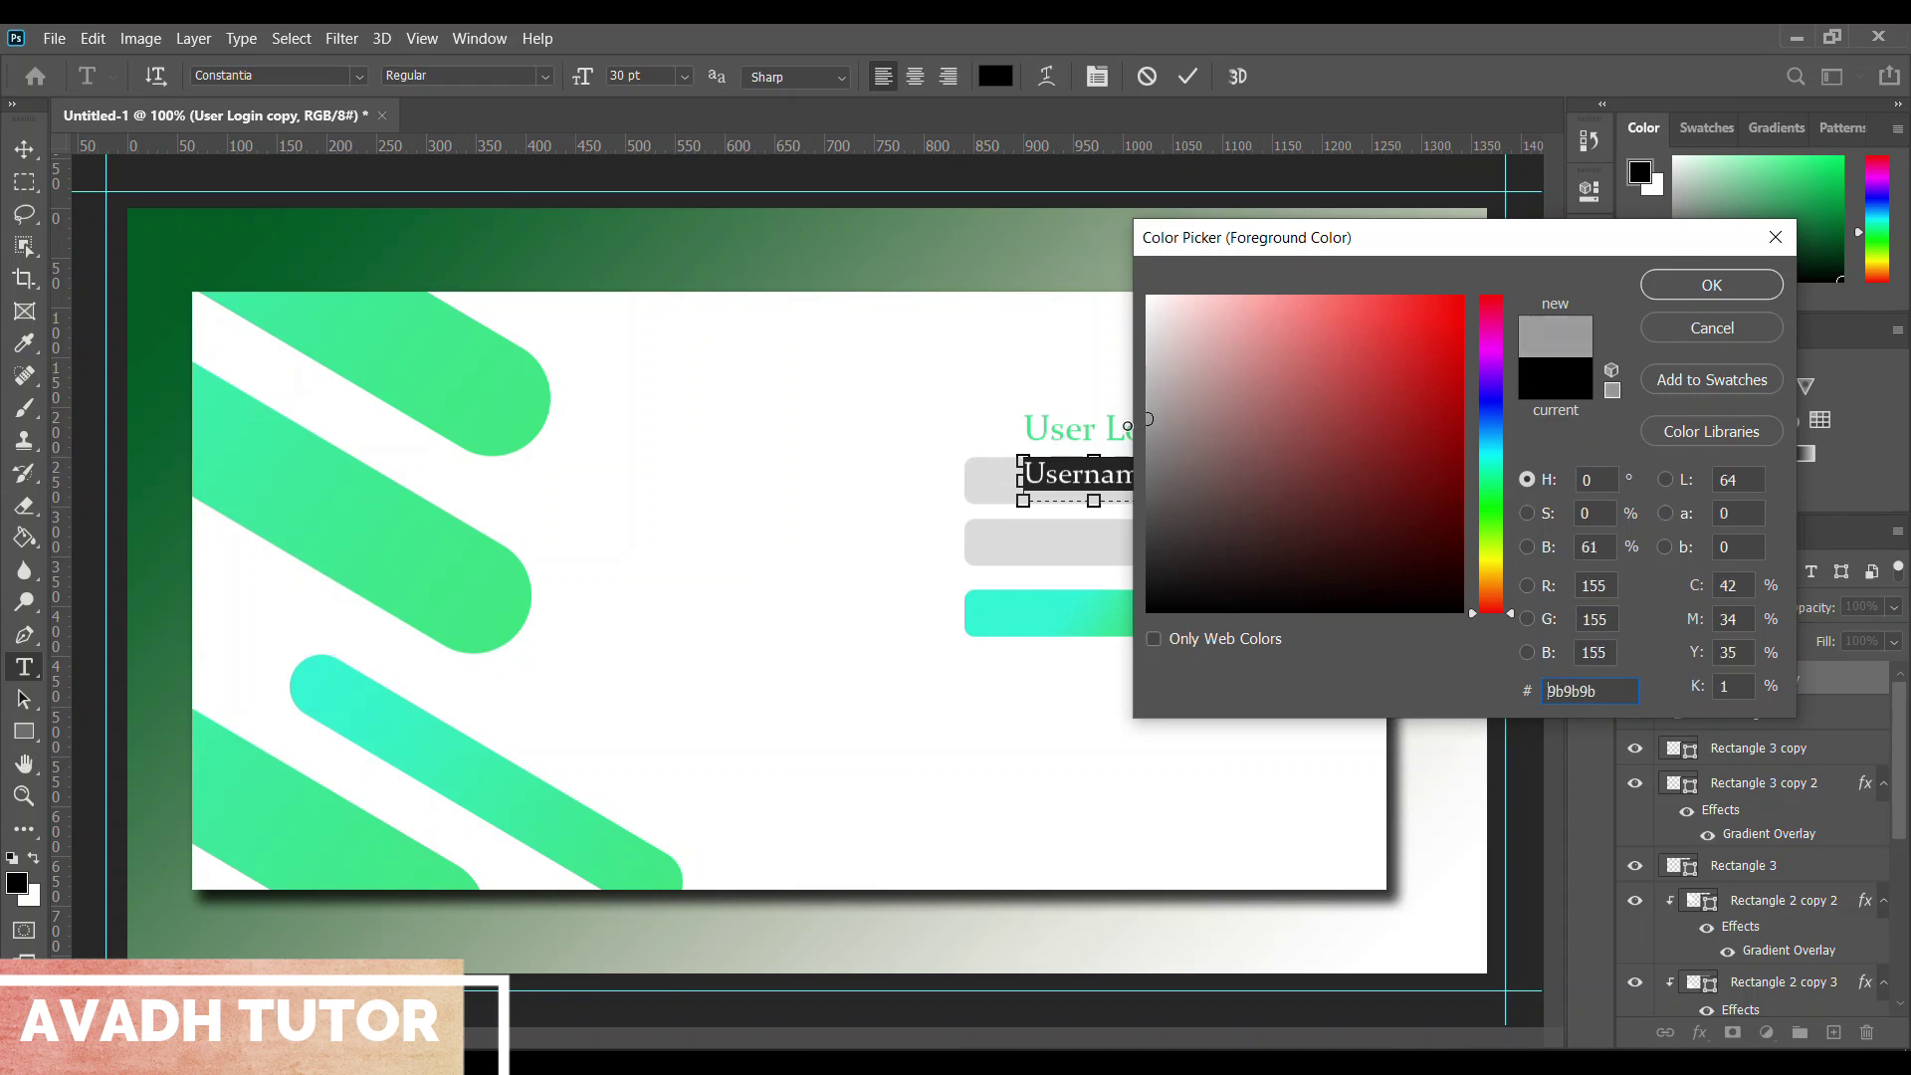
{"action": "left_click", "coordinate": [1754, 288]}
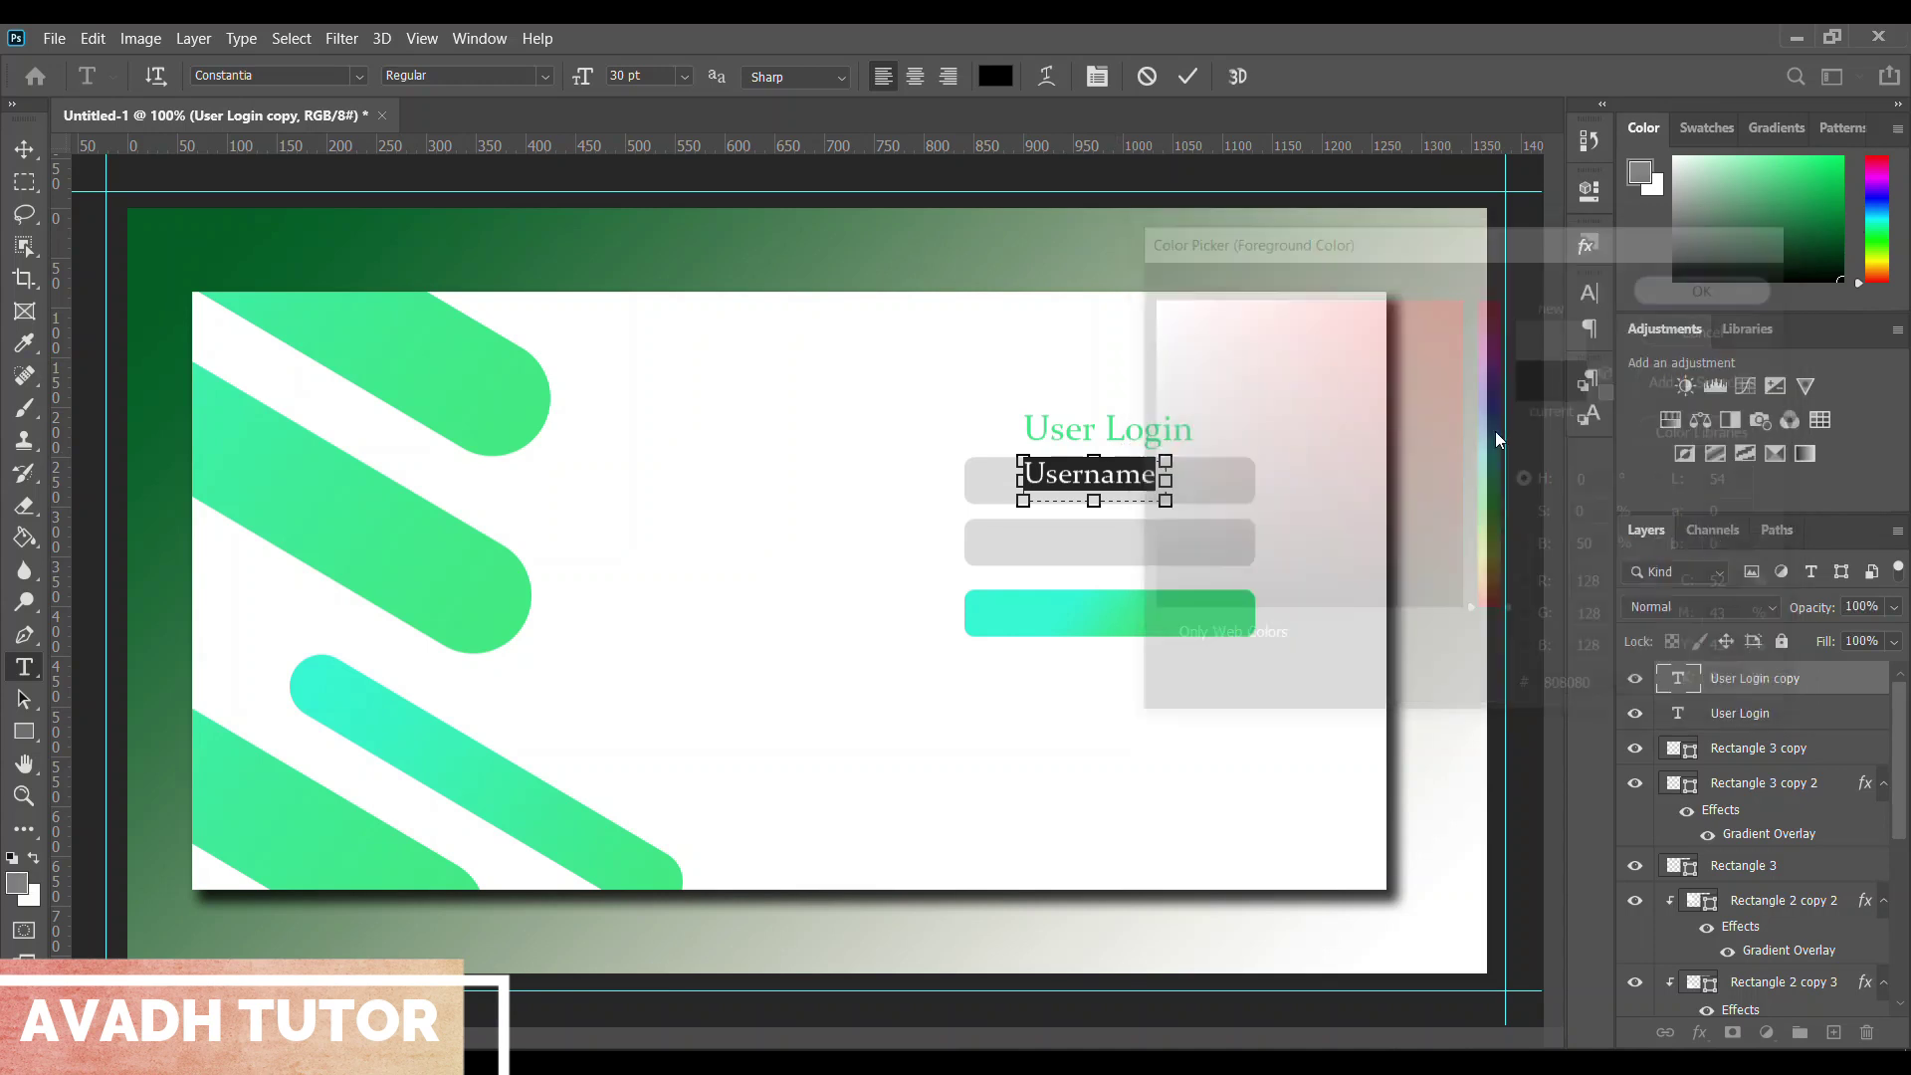
{"action": "left_click", "coordinate": [1141, 485]}
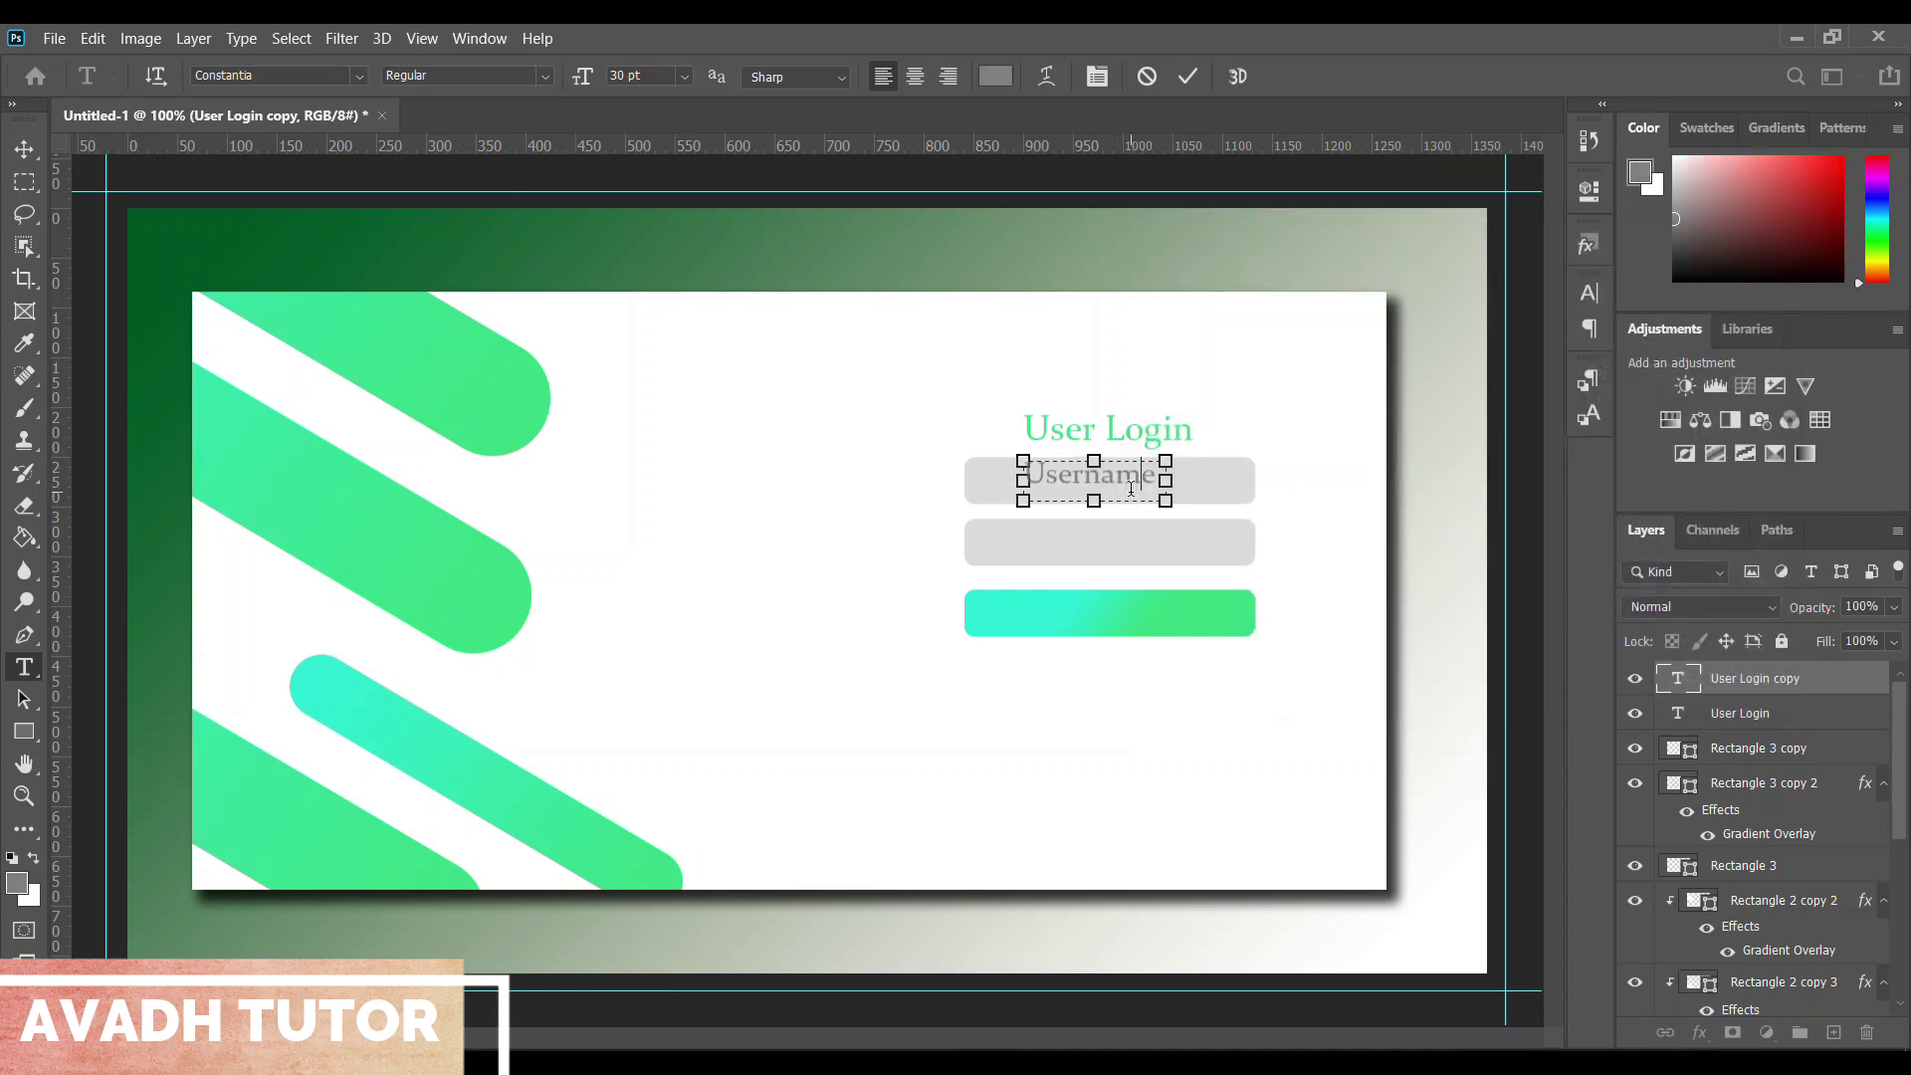
{"action": "left_click", "coordinate": [1334, 510]}
Shift the Username text right and about 9 px down to centre it in the field
{"action": "key", "text": "ctrl+t"}
{"action": "left_click_drag", "start_coordinate": [1113, 491], "coordinate": [1130, 498]}
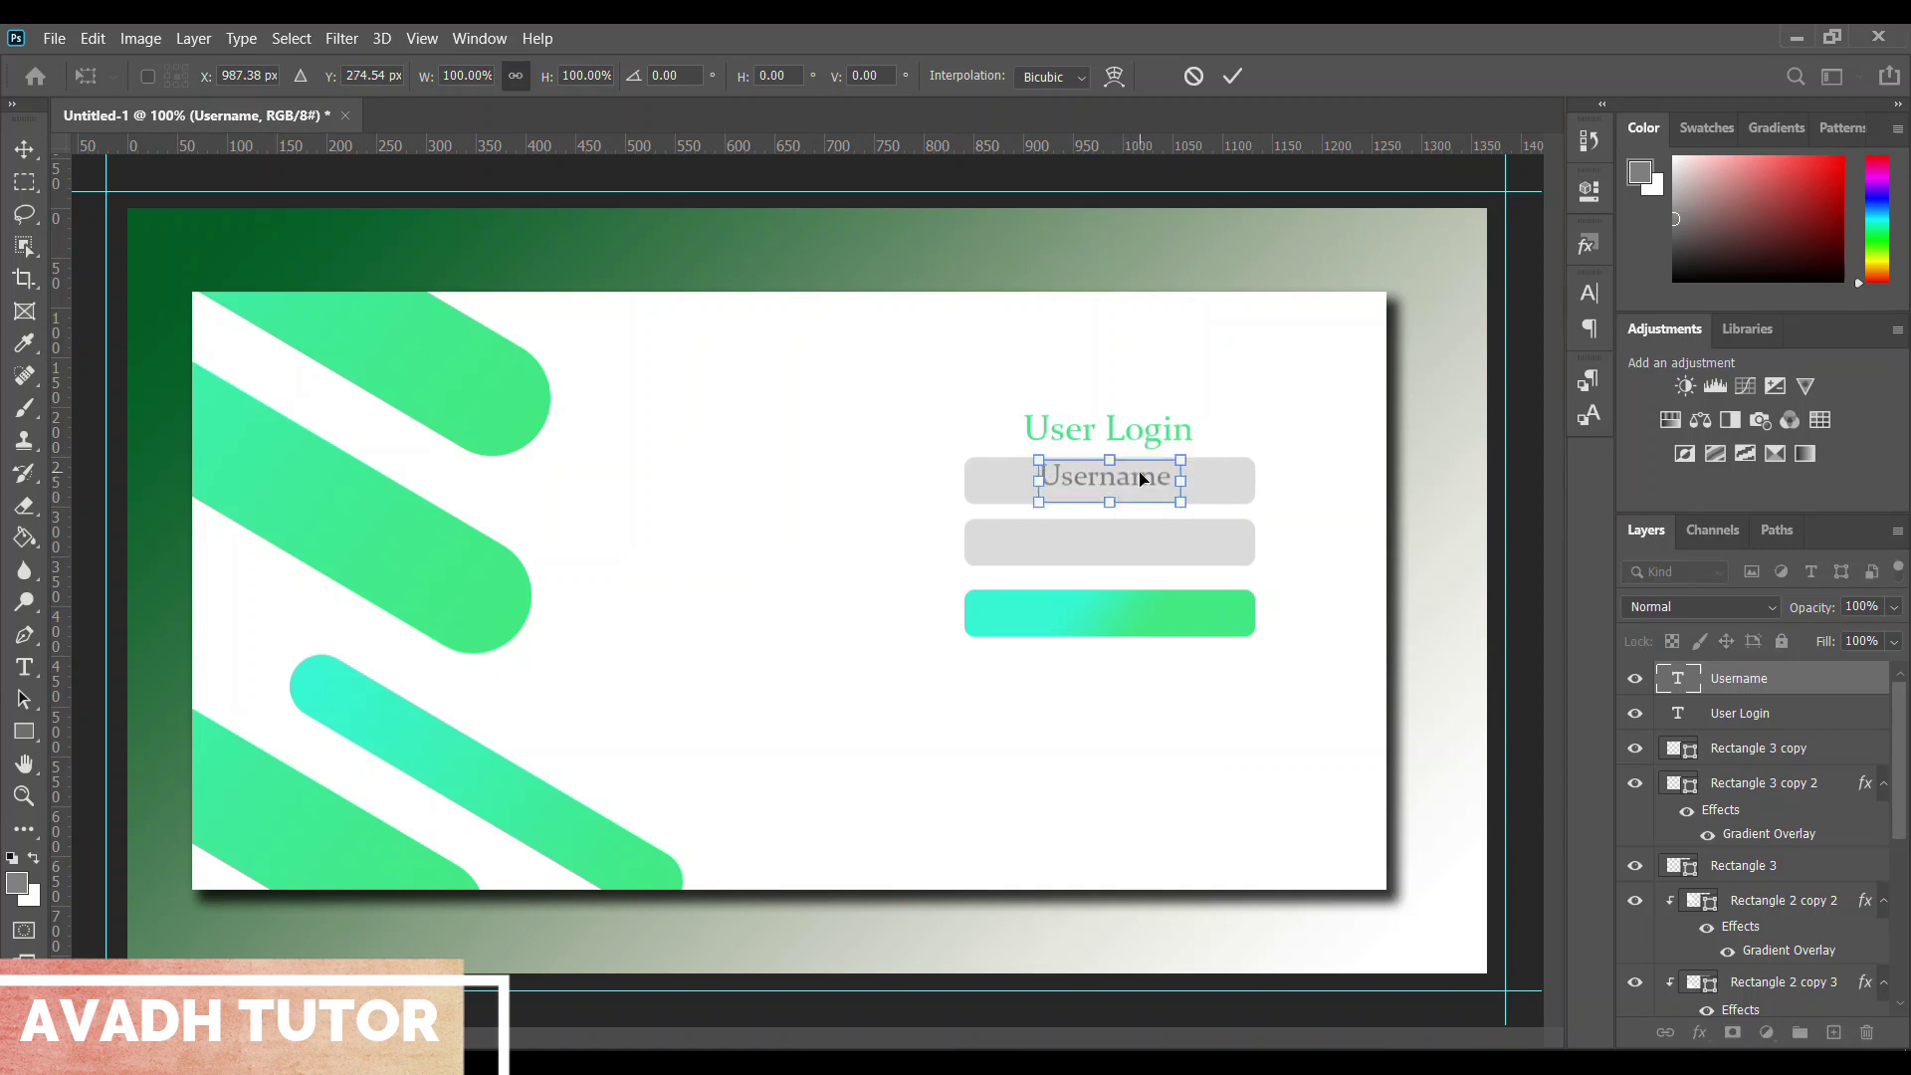
{"action": "key", "text": "ctrl+plus"}
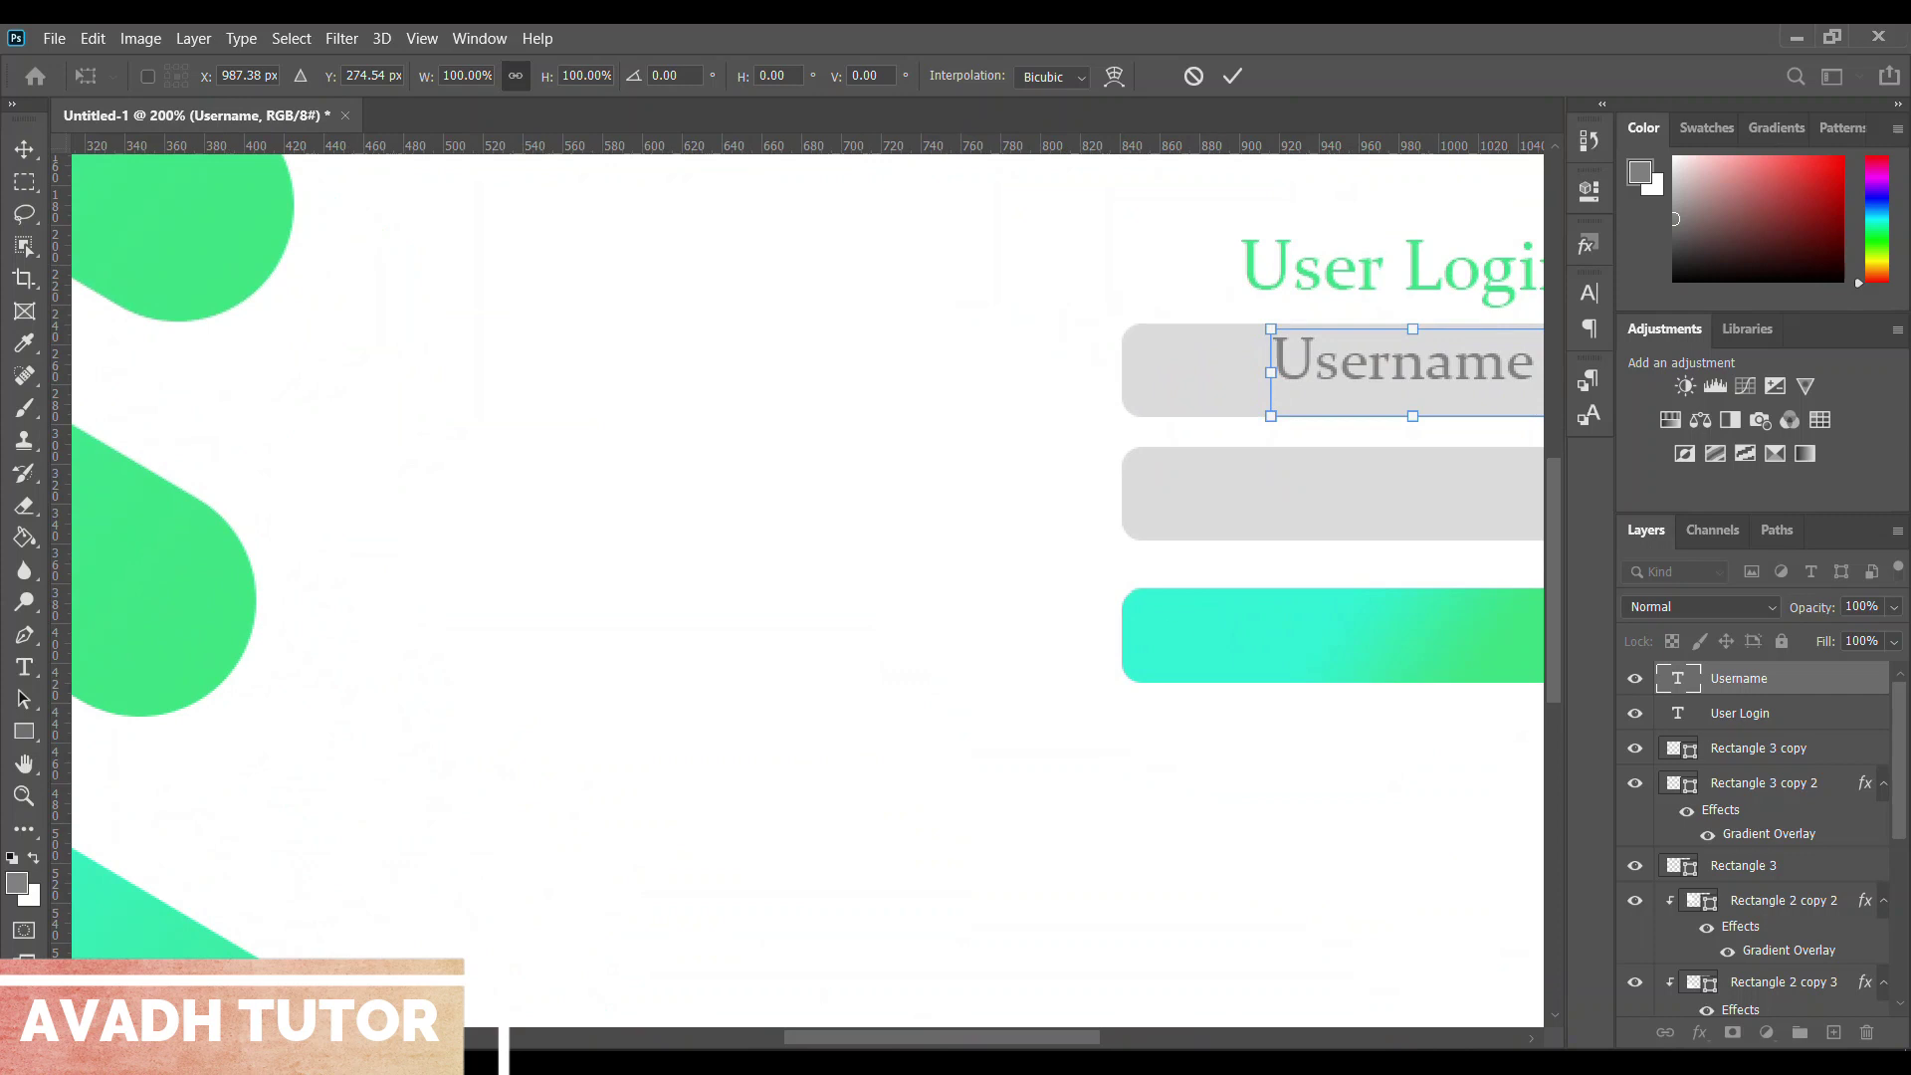
{"action": "scroll", "coordinate": [902, 566], "scroll_direction": "right", "scroll_amount": 2}
{"action": "scroll", "coordinate": [902, 566], "scroll_direction": "right", "scroll_amount": 3}
{"action": "scroll", "coordinate": [902, 565], "scroll_direction": "right", "scroll_amount": 1}
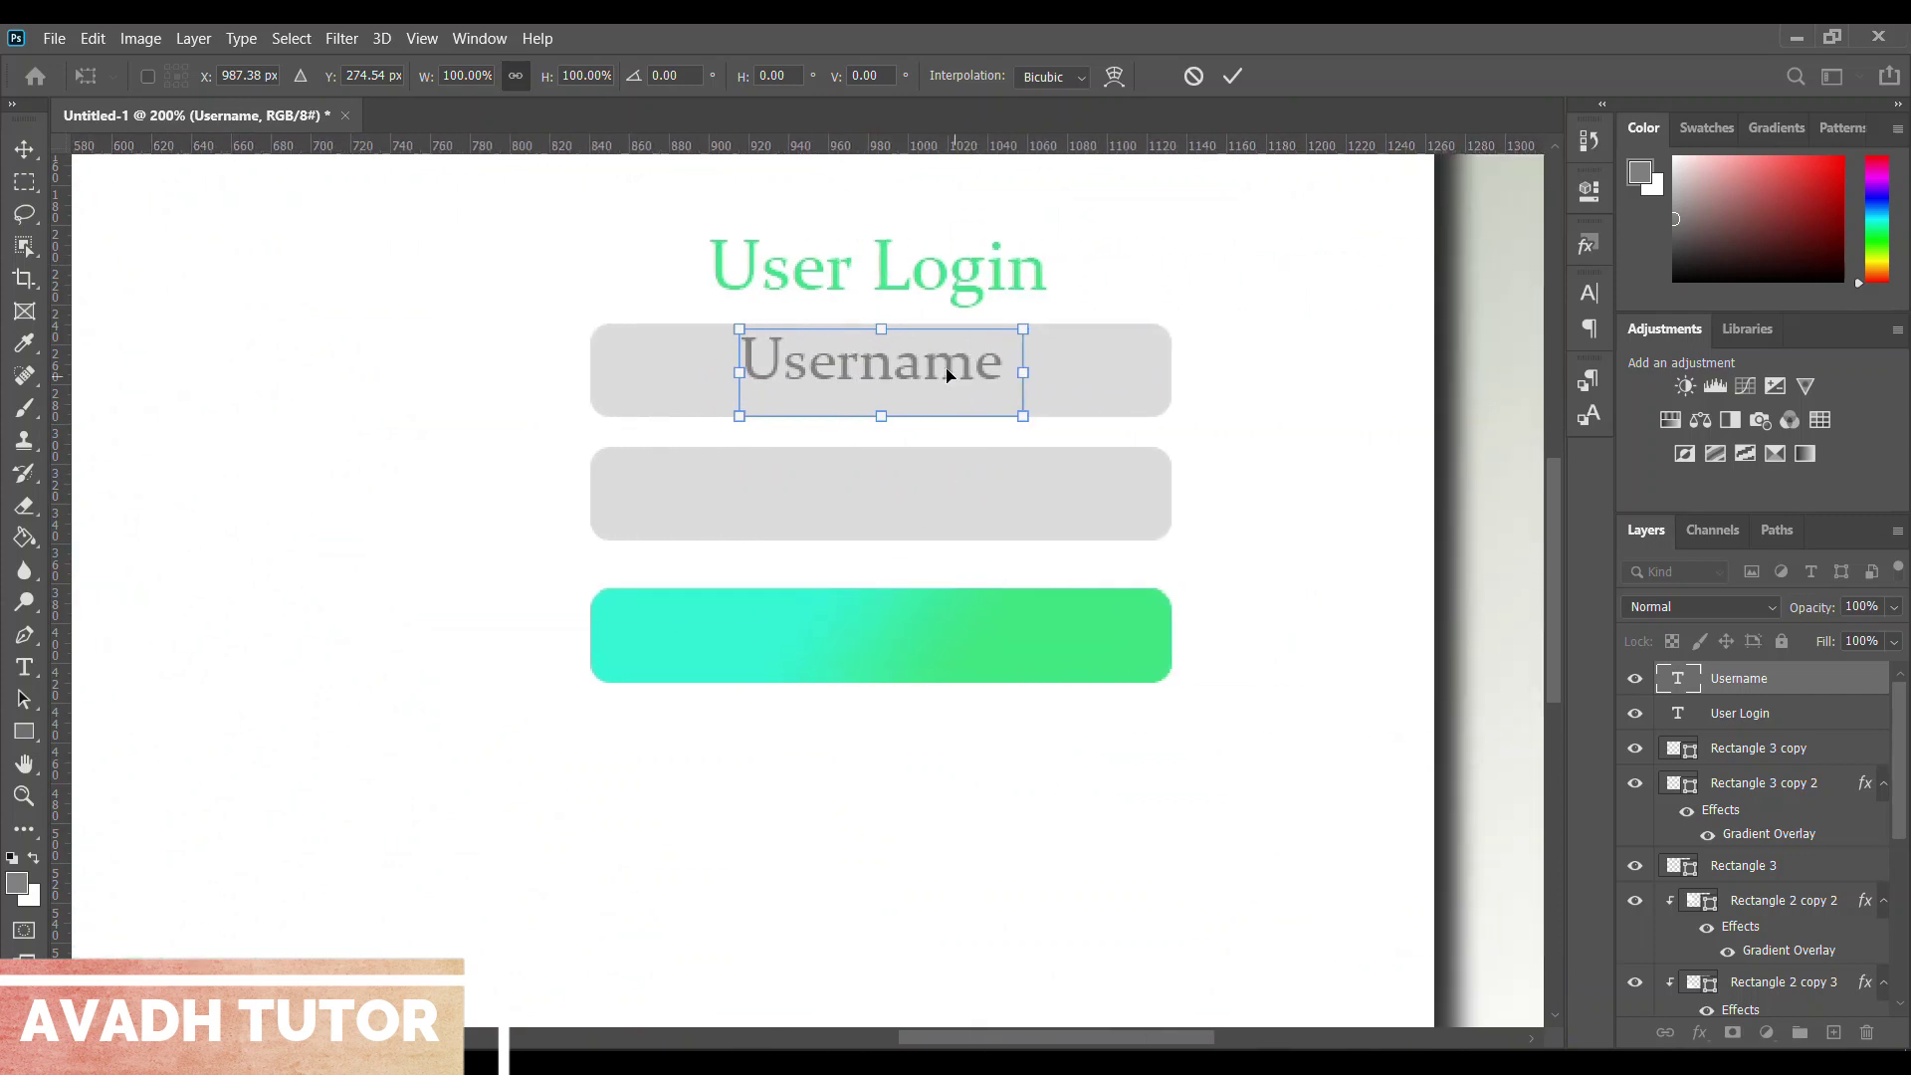
{"action": "left_click_drag", "start_coordinate": [942, 360], "coordinate": [943, 368]}
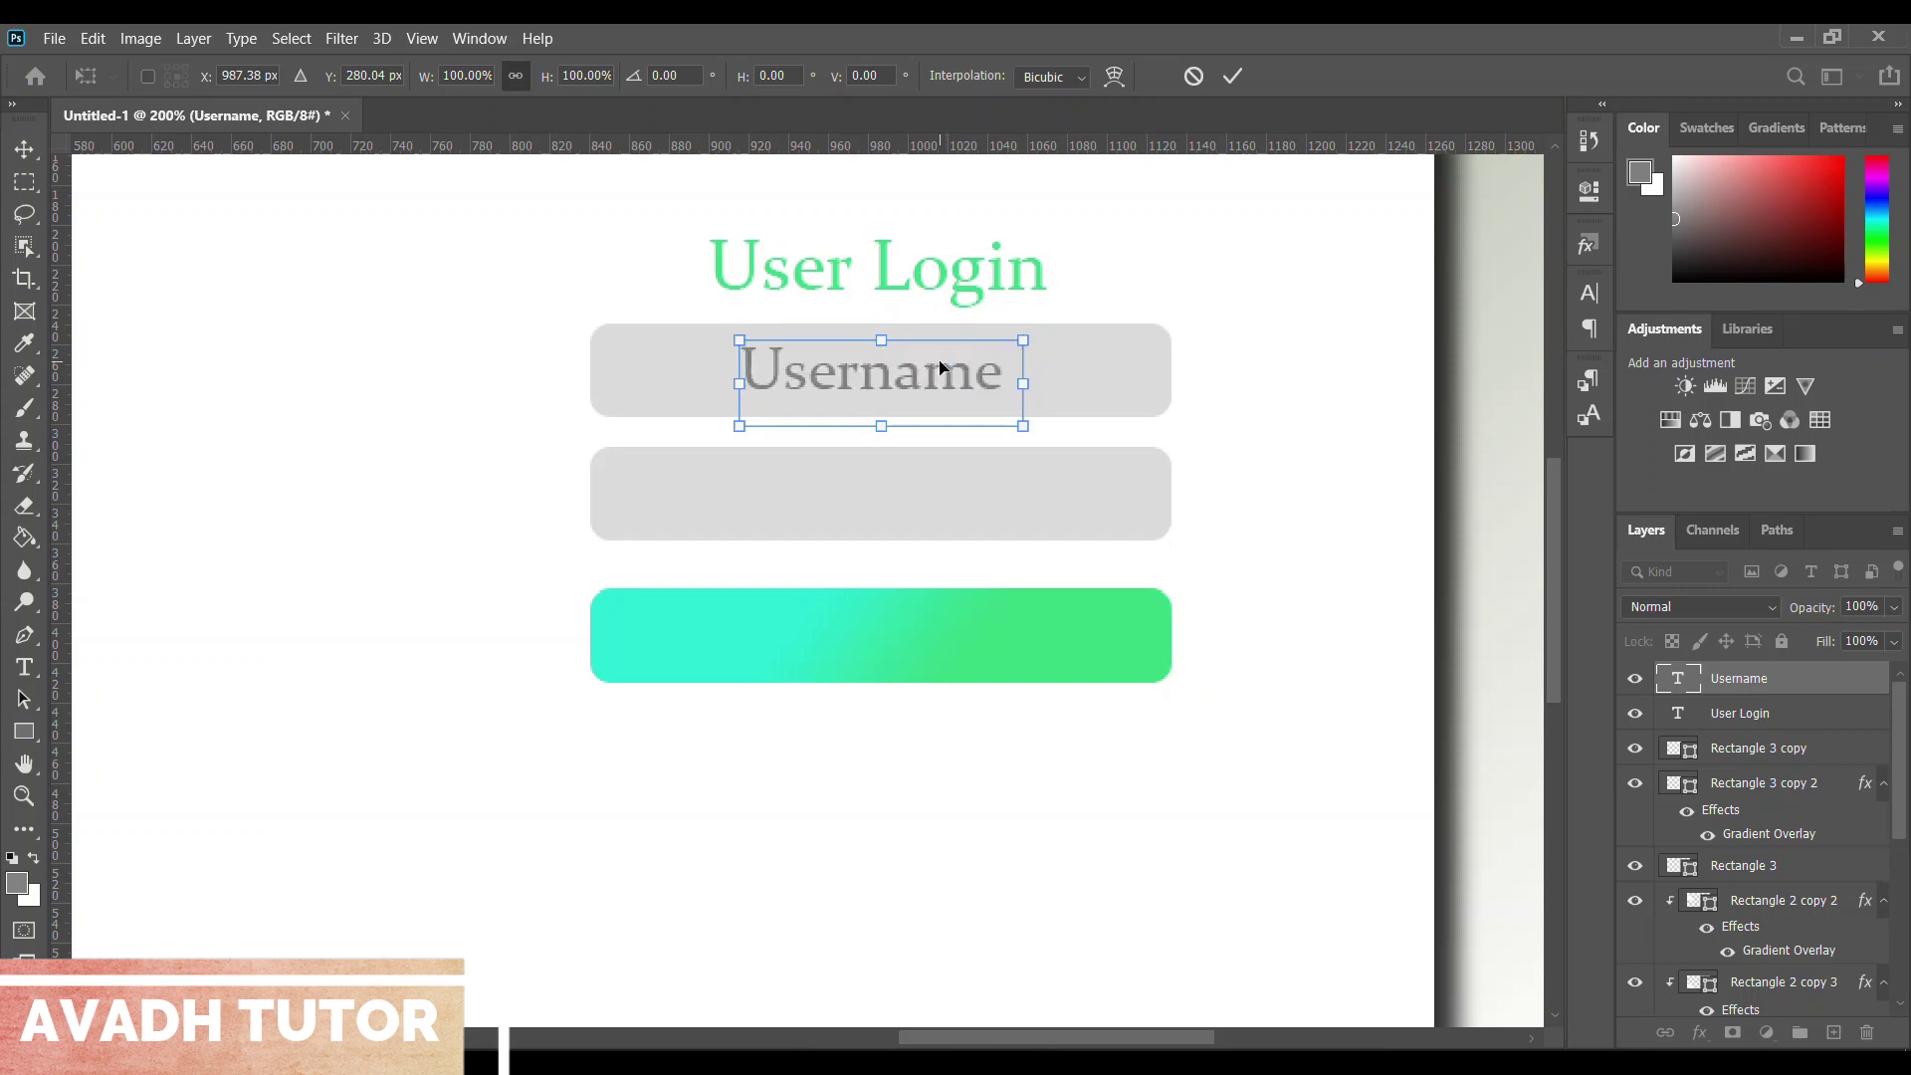
{"action": "left_click_drag", "start_coordinate": [937, 367], "coordinate": [937, 371]}
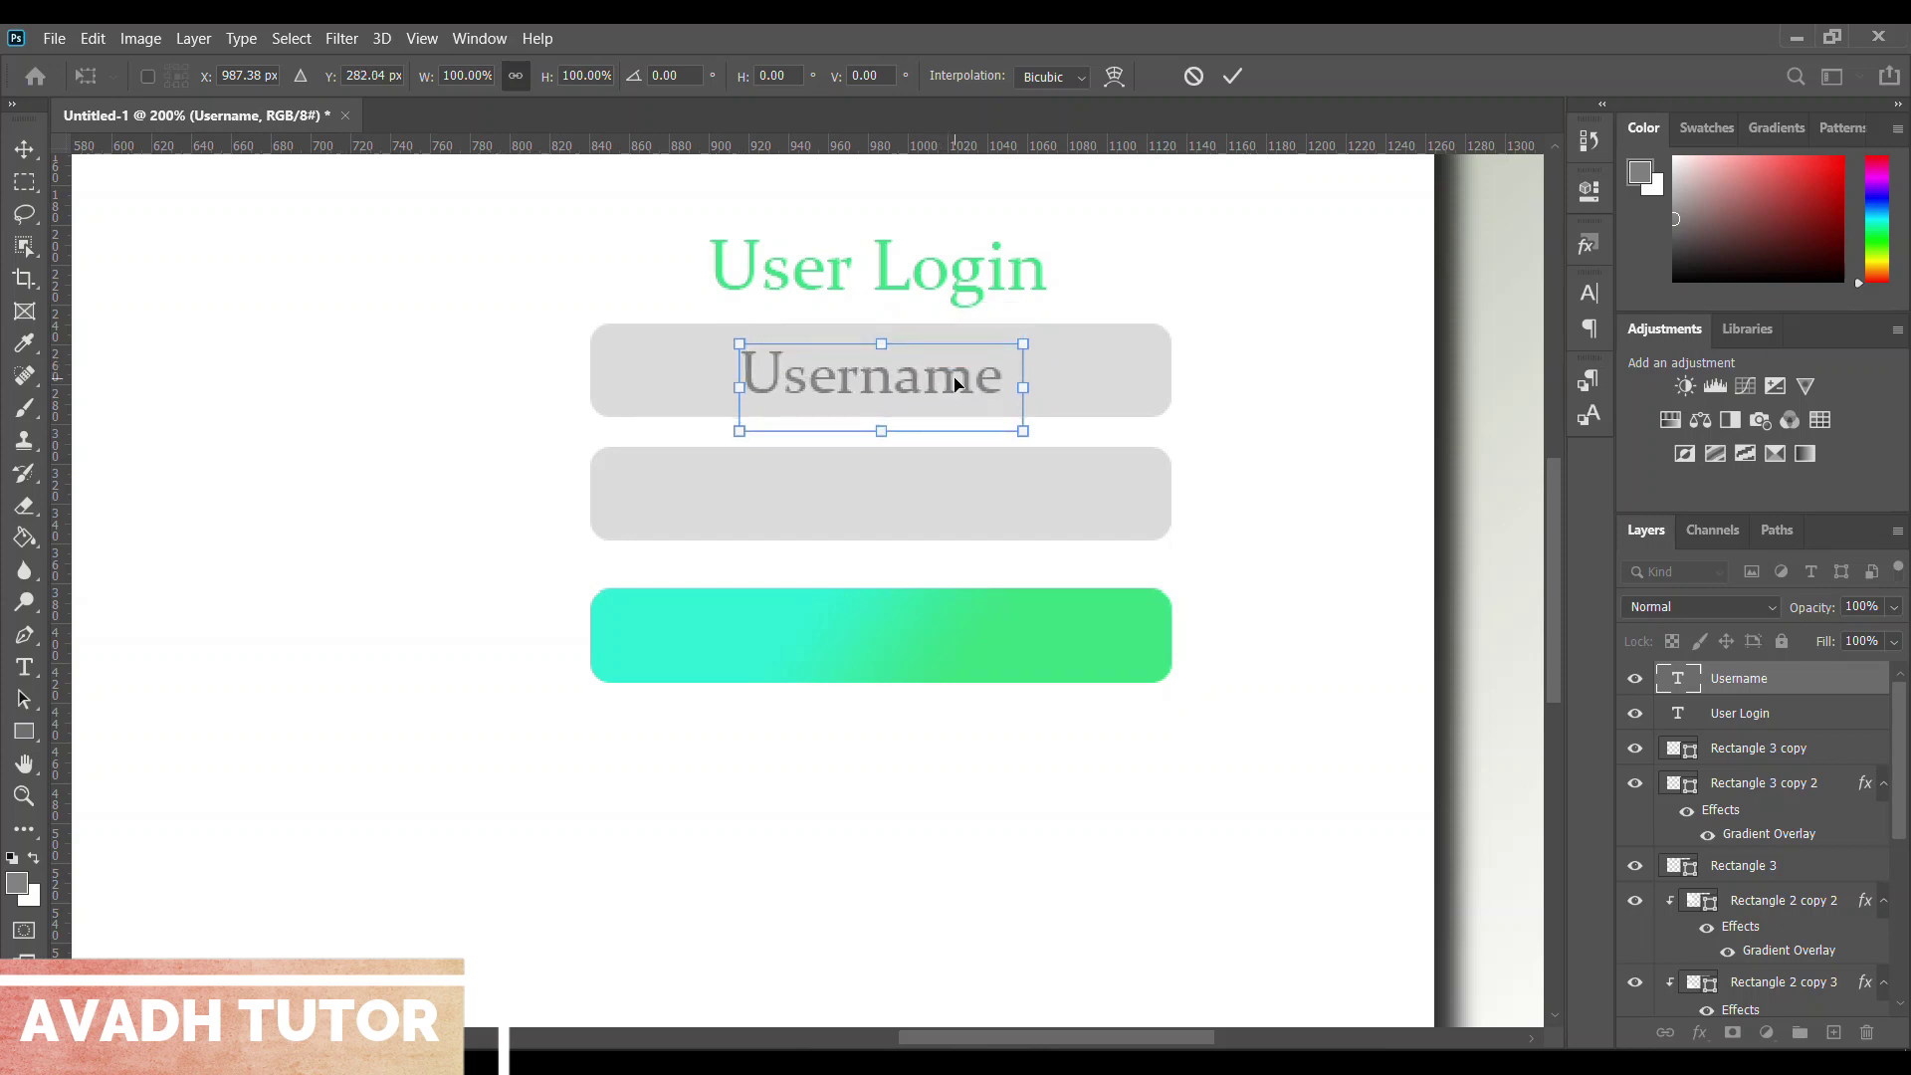
{"action": "key", "text": "Return"}
Duplicate Username onto the second grey field and change the copy to 'Password'
{"action": "key", "text": "ctrl+j"}
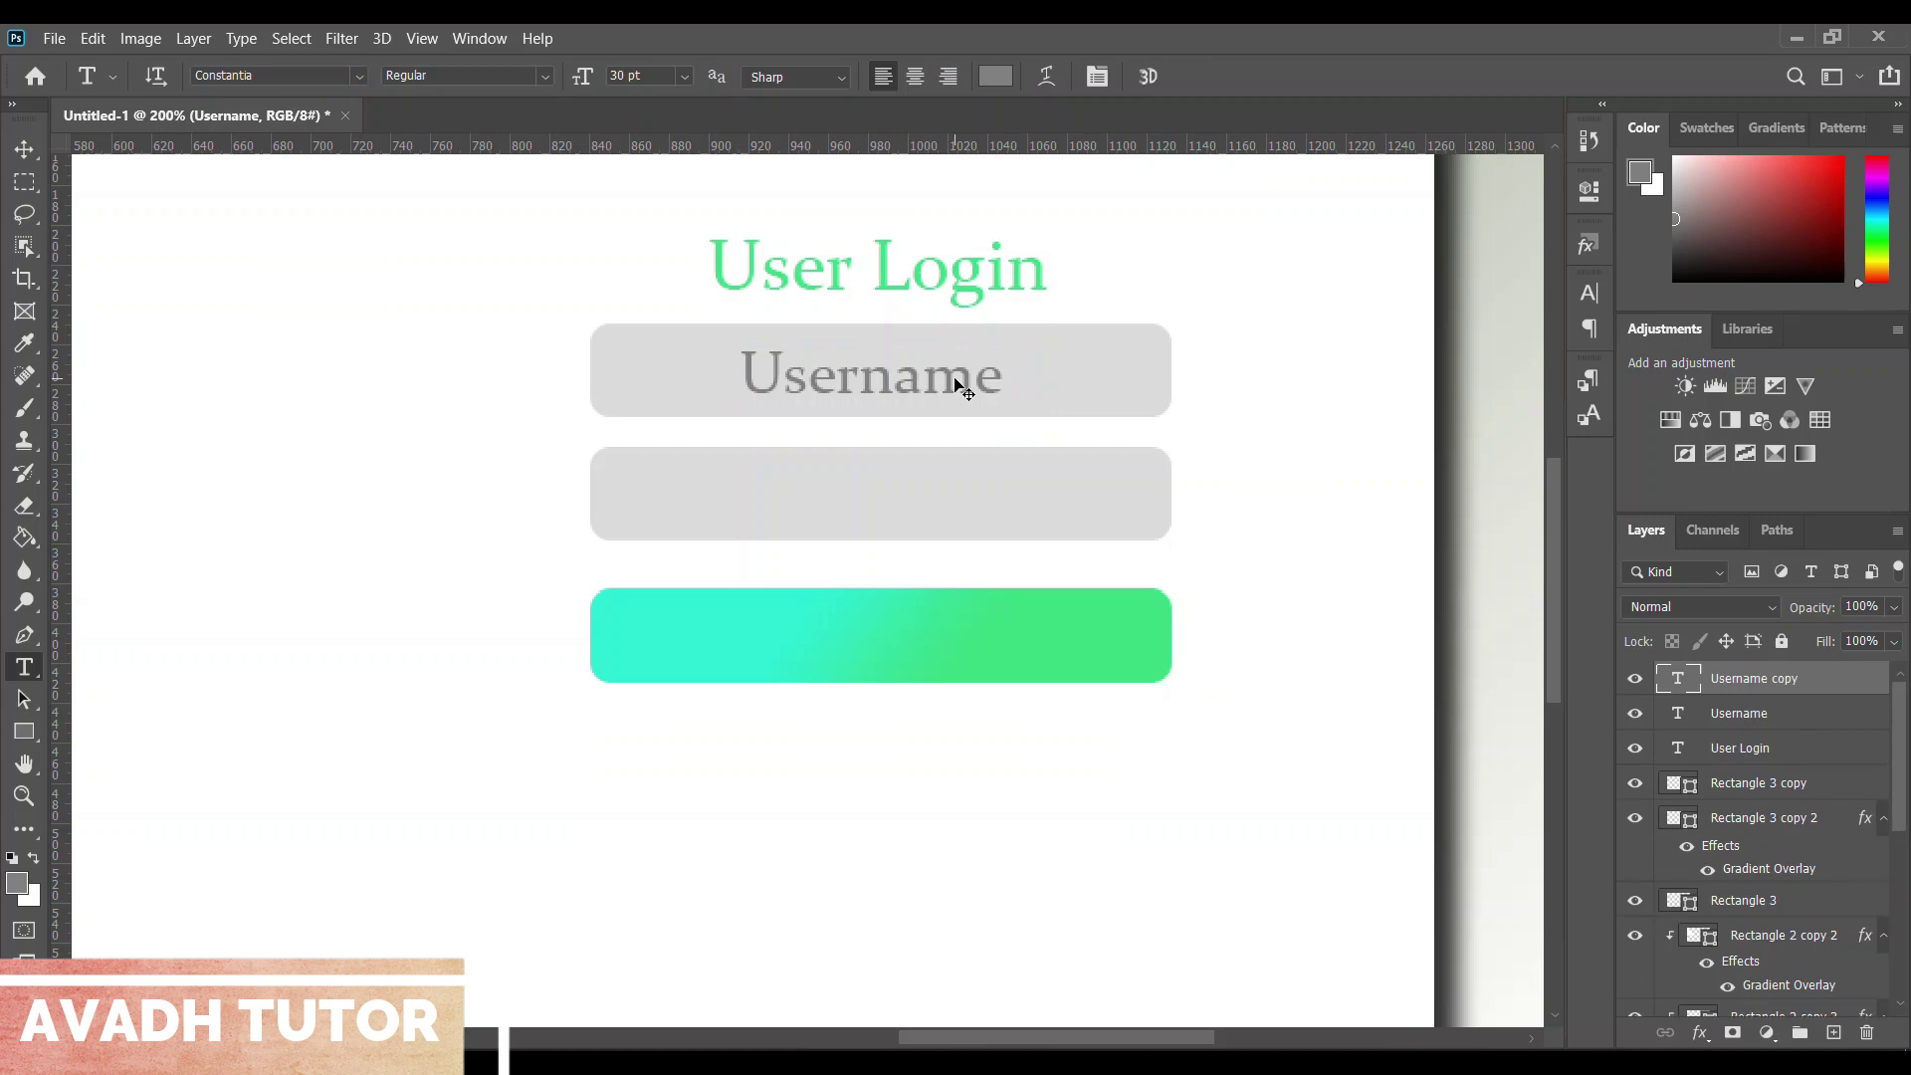
{"action": "key", "text": "ctrl+t"}
{"action": "key", "text": "Down"}
{"action": "key", "text": "Down"}
{"action": "key", "text": "Down"}
{"action": "key", "text": "Down"}
{"action": "key", "text": "Down"}
{"action": "key", "text": "Down"}
{"action": "key", "text": "Down"}
{"action": "key", "text": "Down"}
{"action": "key", "text": "Down"}
{"action": "key", "text": "Down"}
{"action": "key", "text": "Down"}
{"action": "key", "text": "Down"}
{"action": "left_click_drag", "start_coordinate": [941, 398], "coordinate": [893, 498]}
{"action": "key", "text": "t"}
{"action": "left_click", "coordinate": [893, 503]}
{"action": "double_click", "coordinate": [893, 514]}
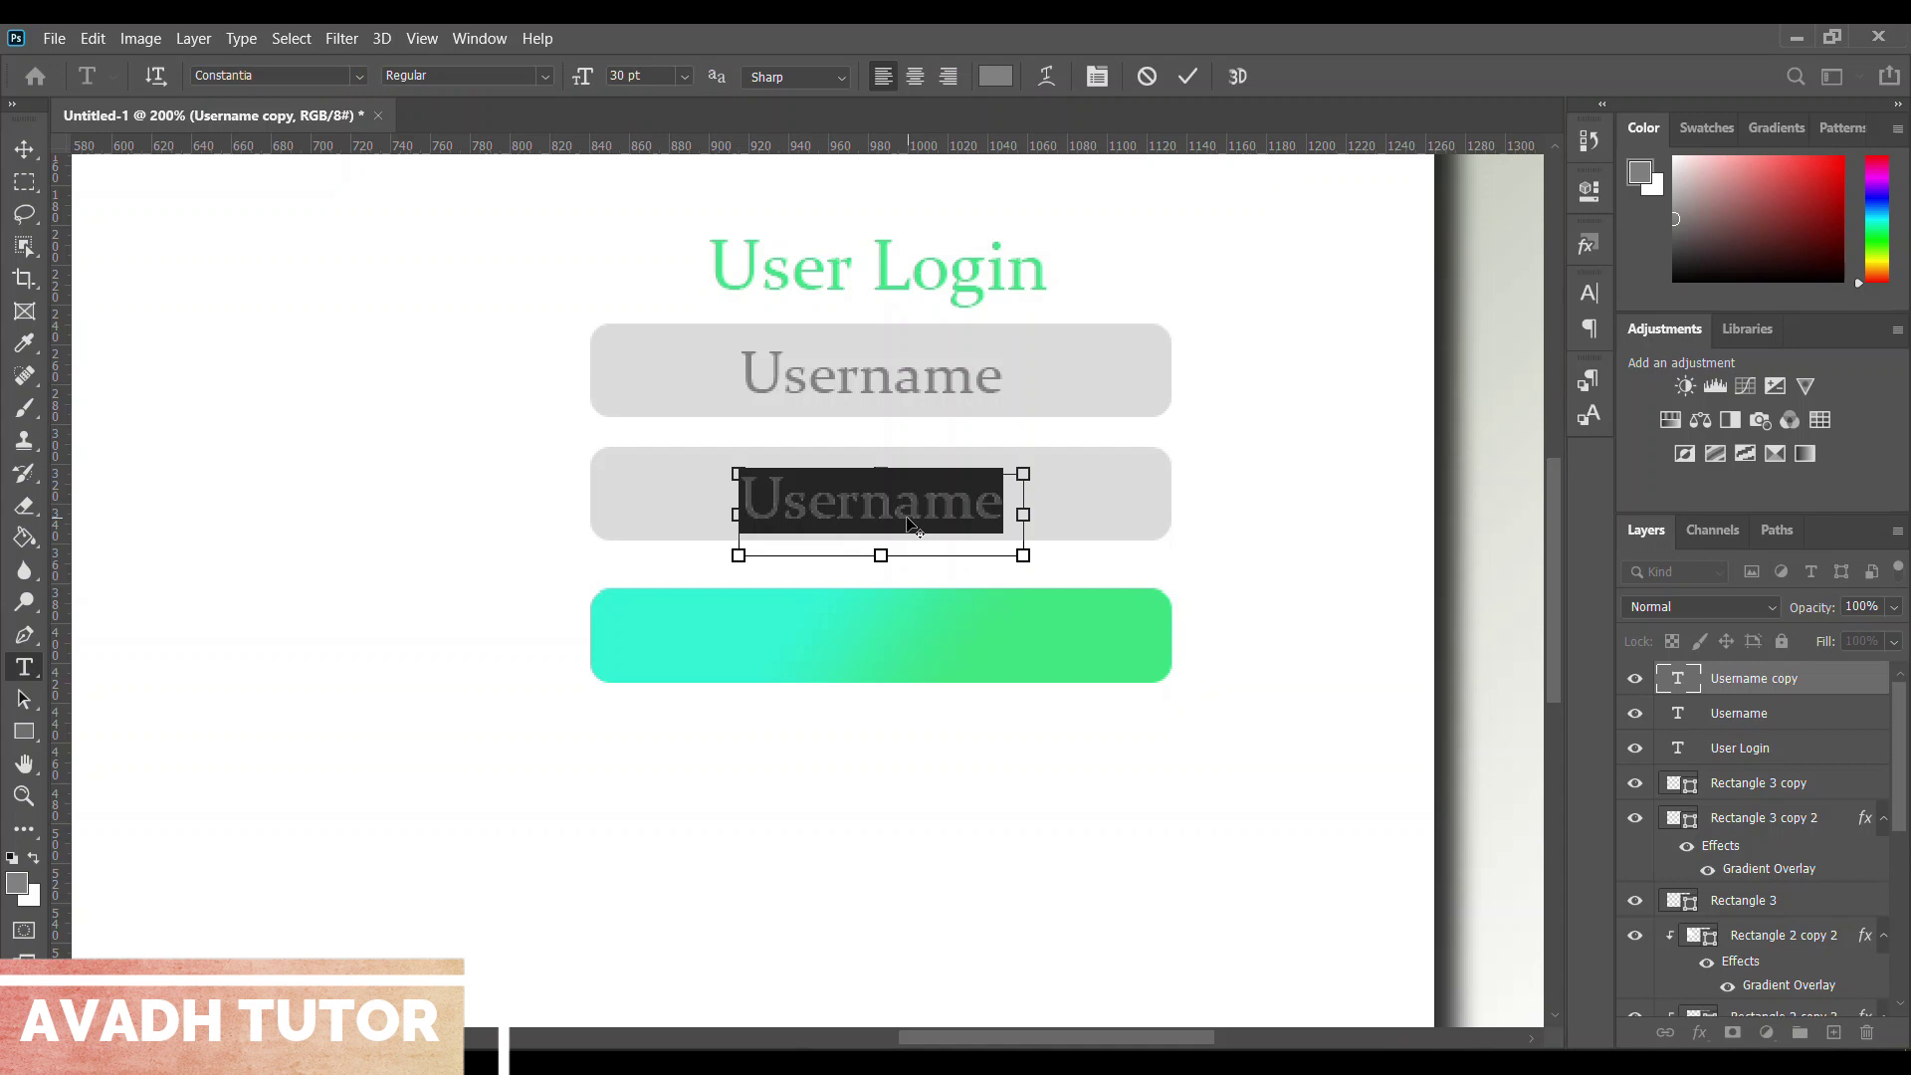
{"action": "type", "text": "Password"}
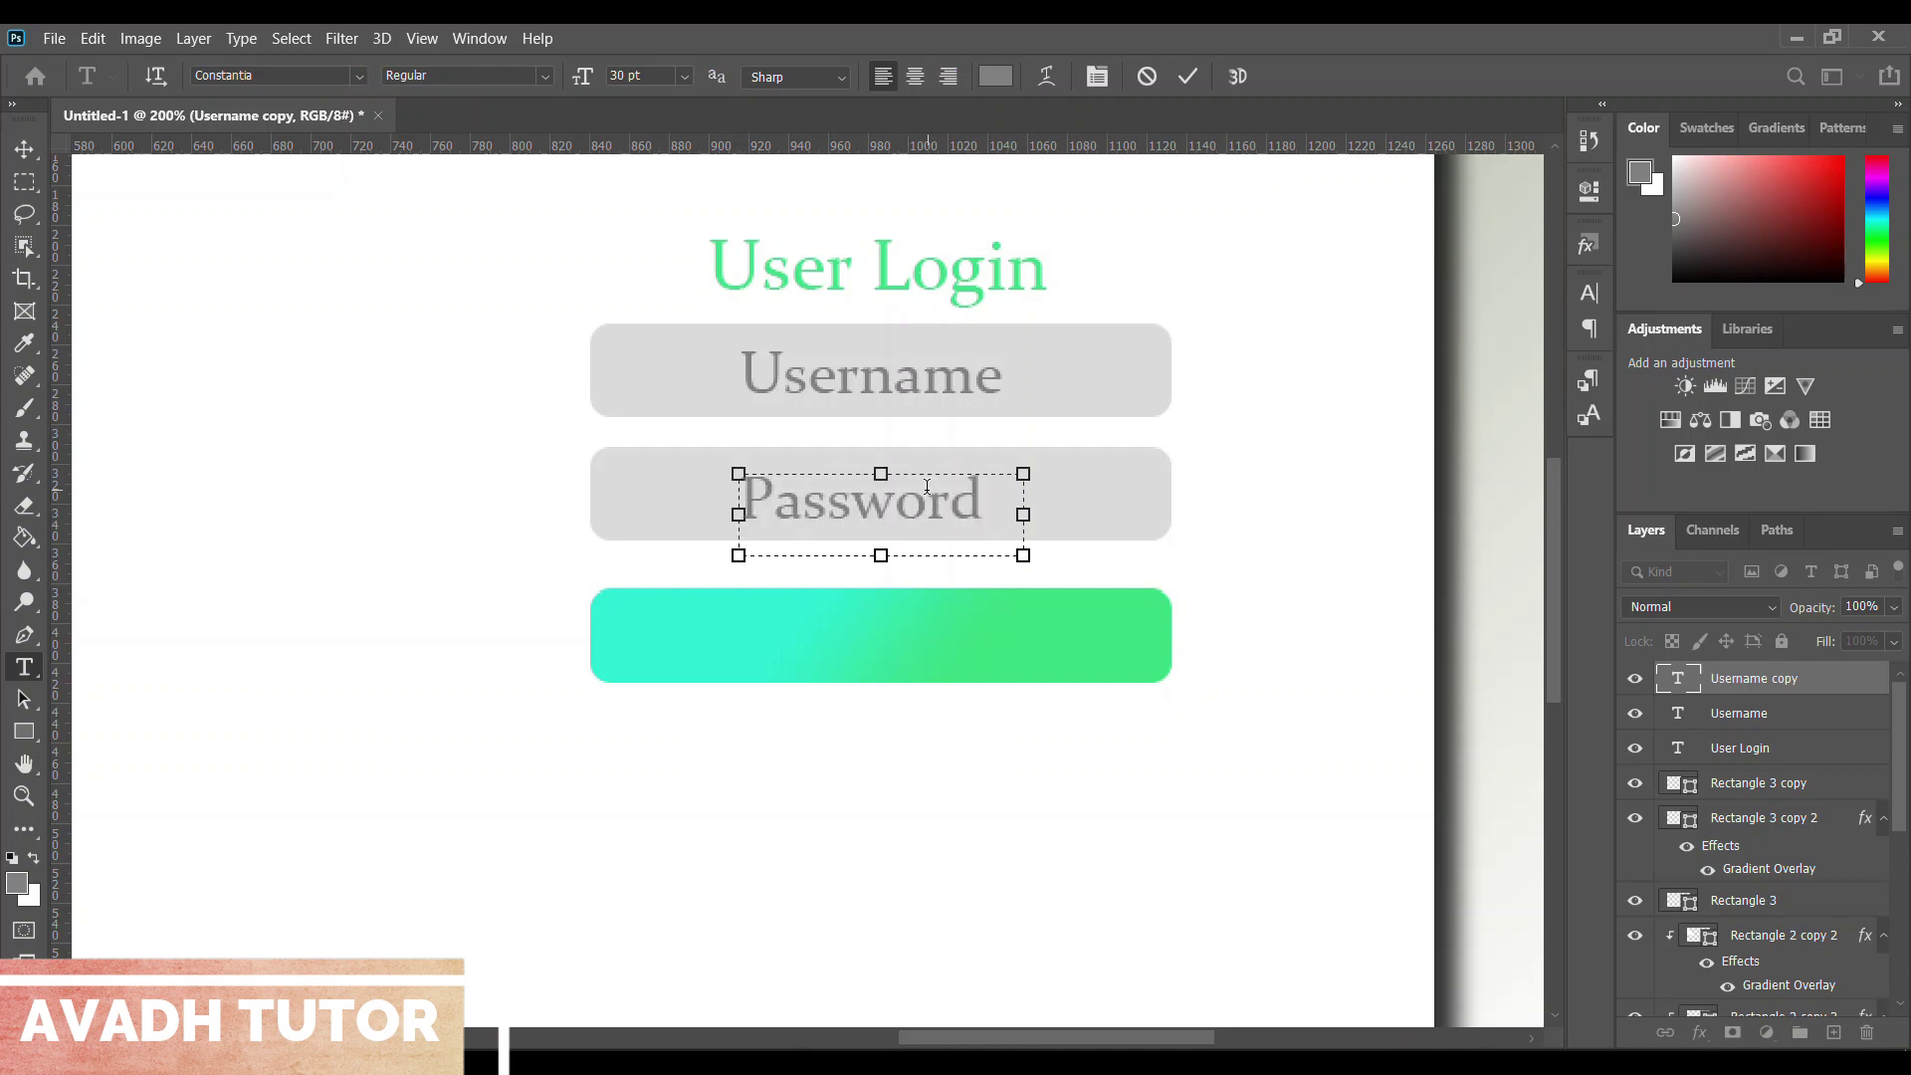
{"action": "key", "text": "ctrl+Return"}
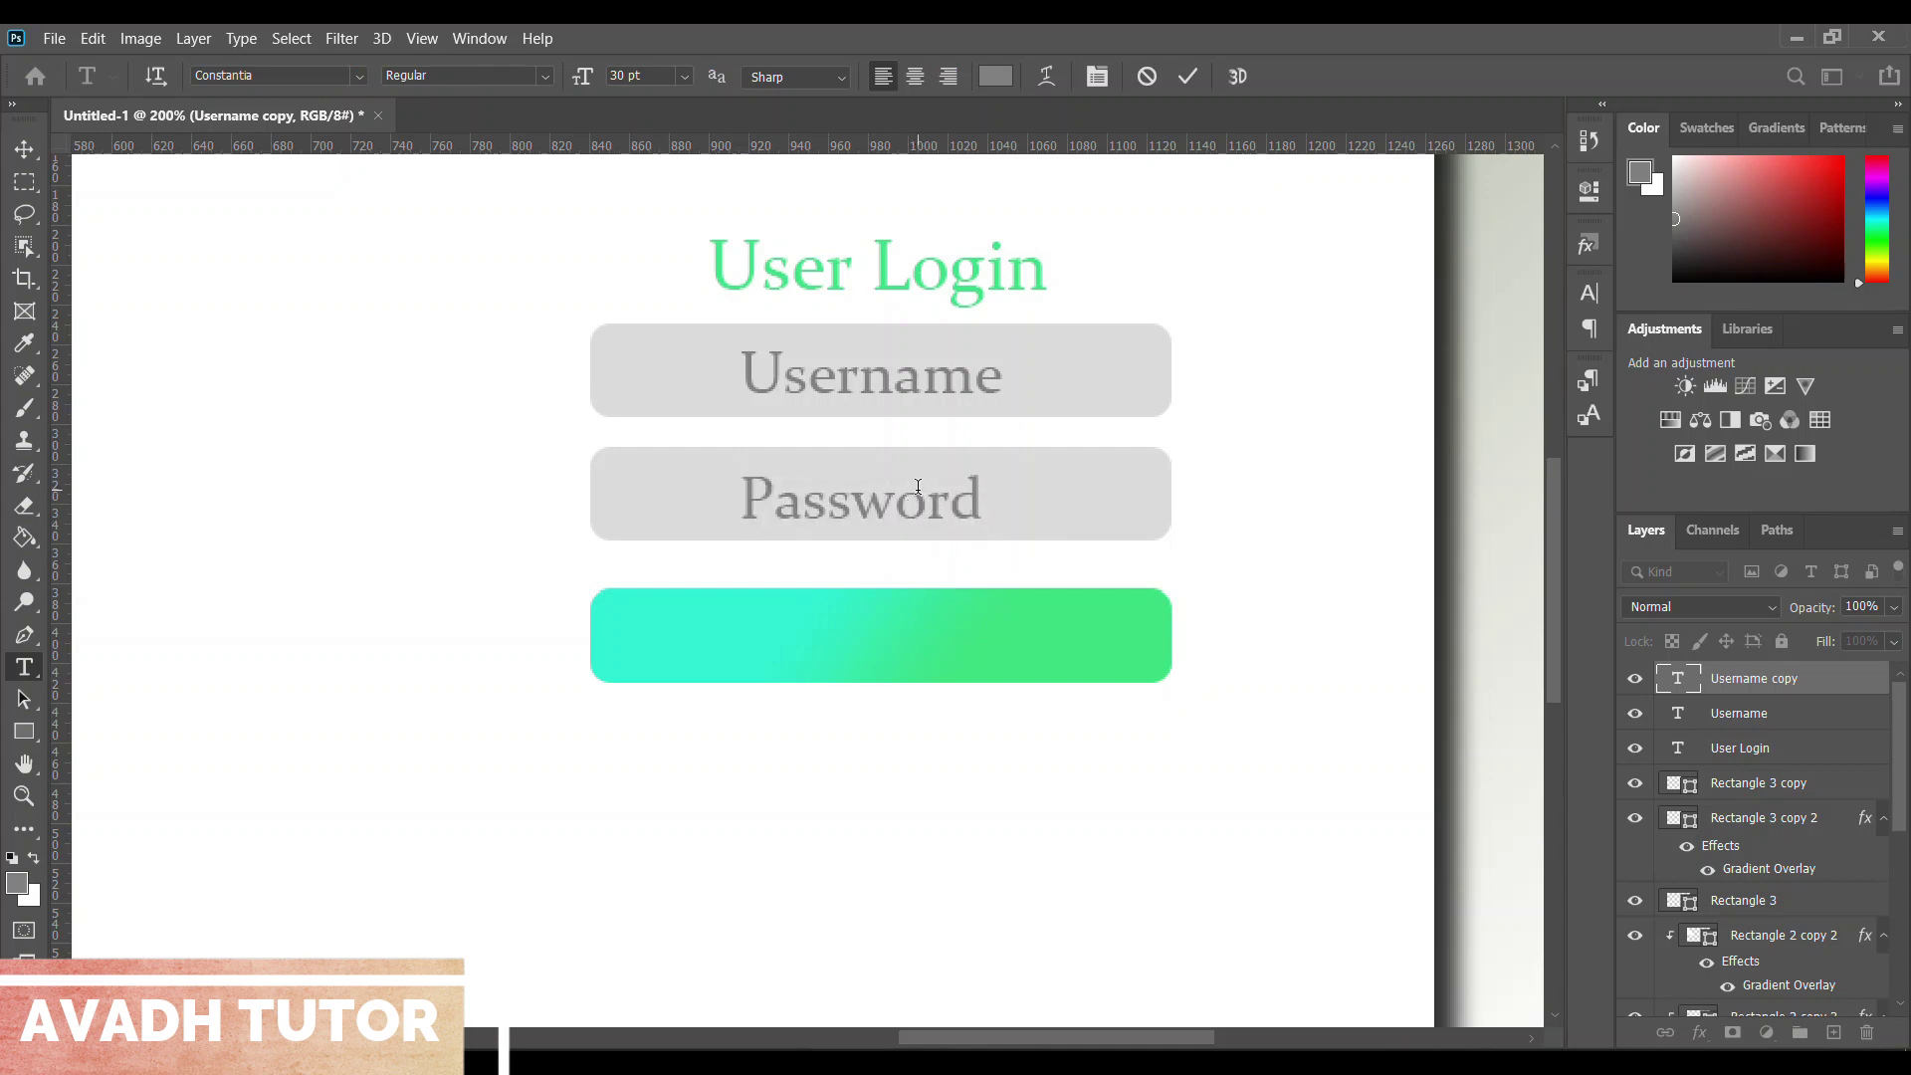
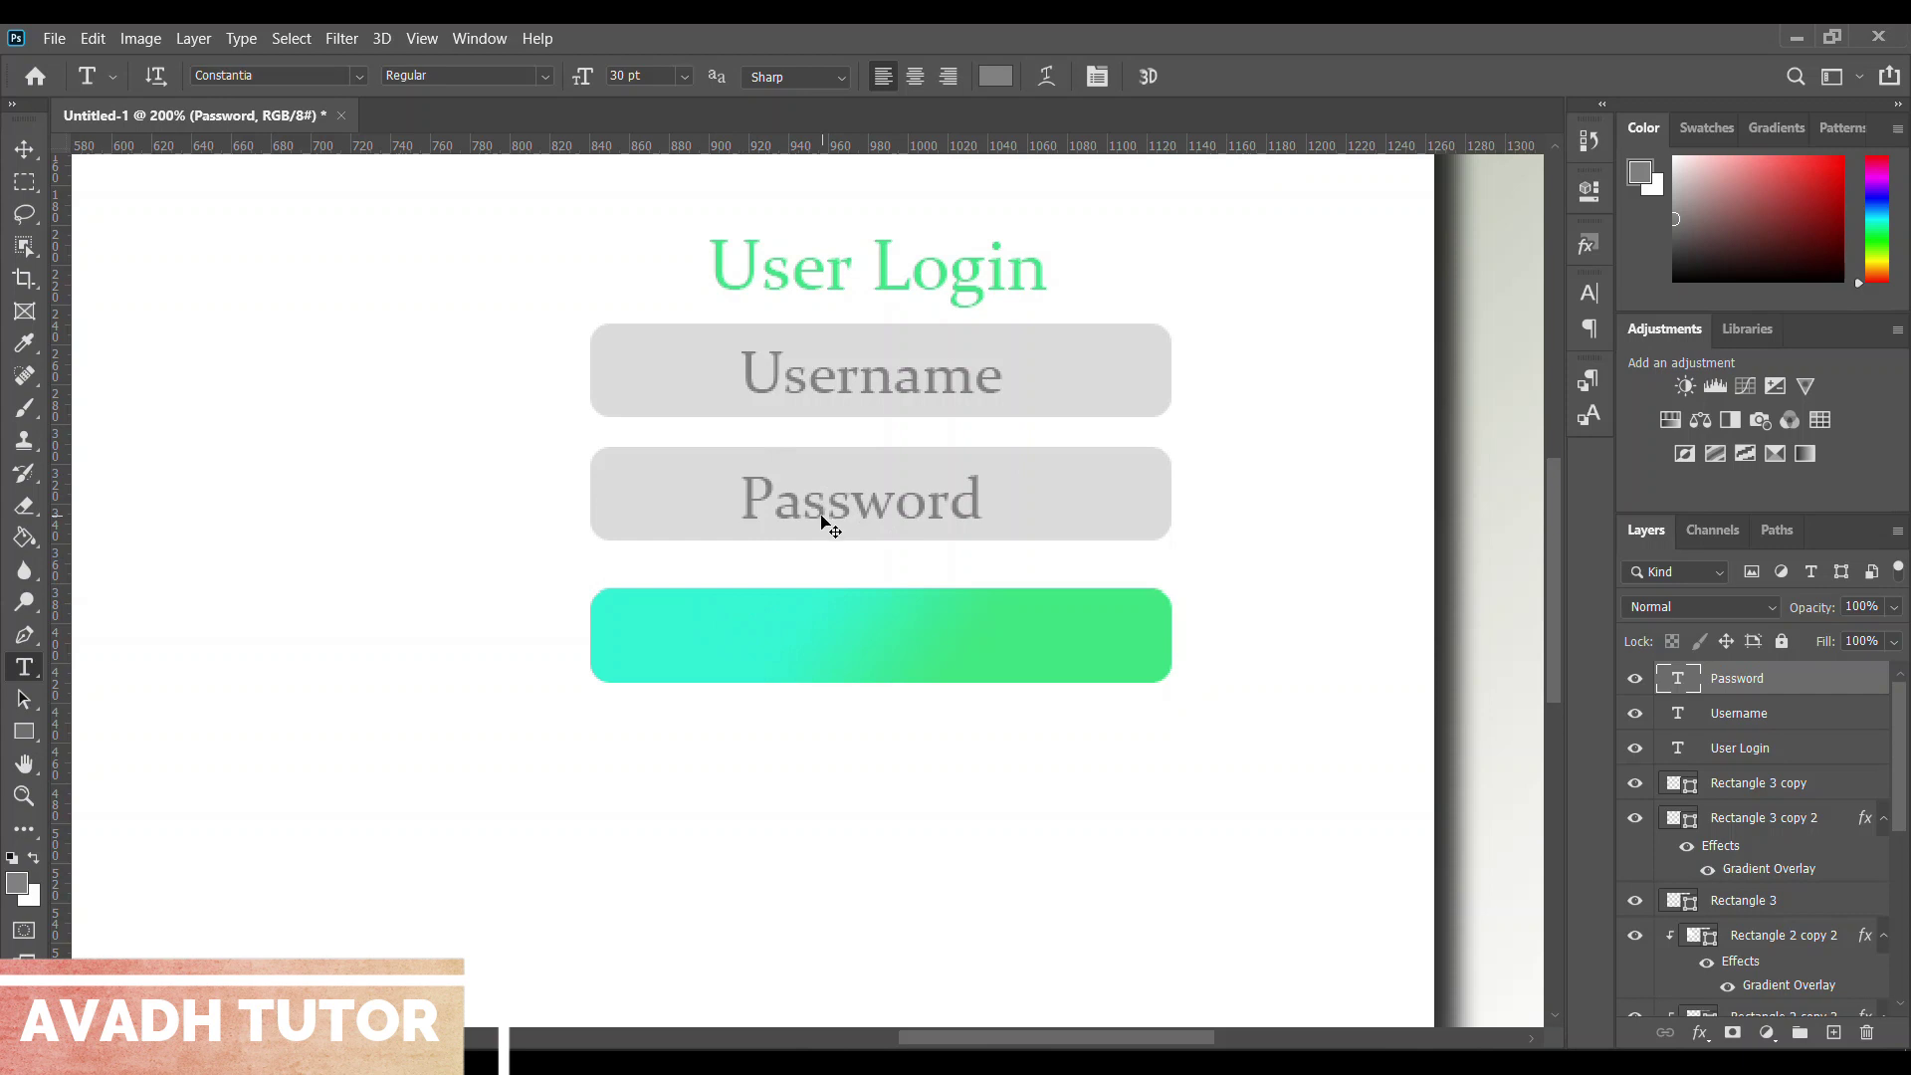
Duplicate the Password label and move the copy onto the green button
{"action": "key", "text": "ctrl+j"}
{"action": "key", "text": "ctrl+t"}
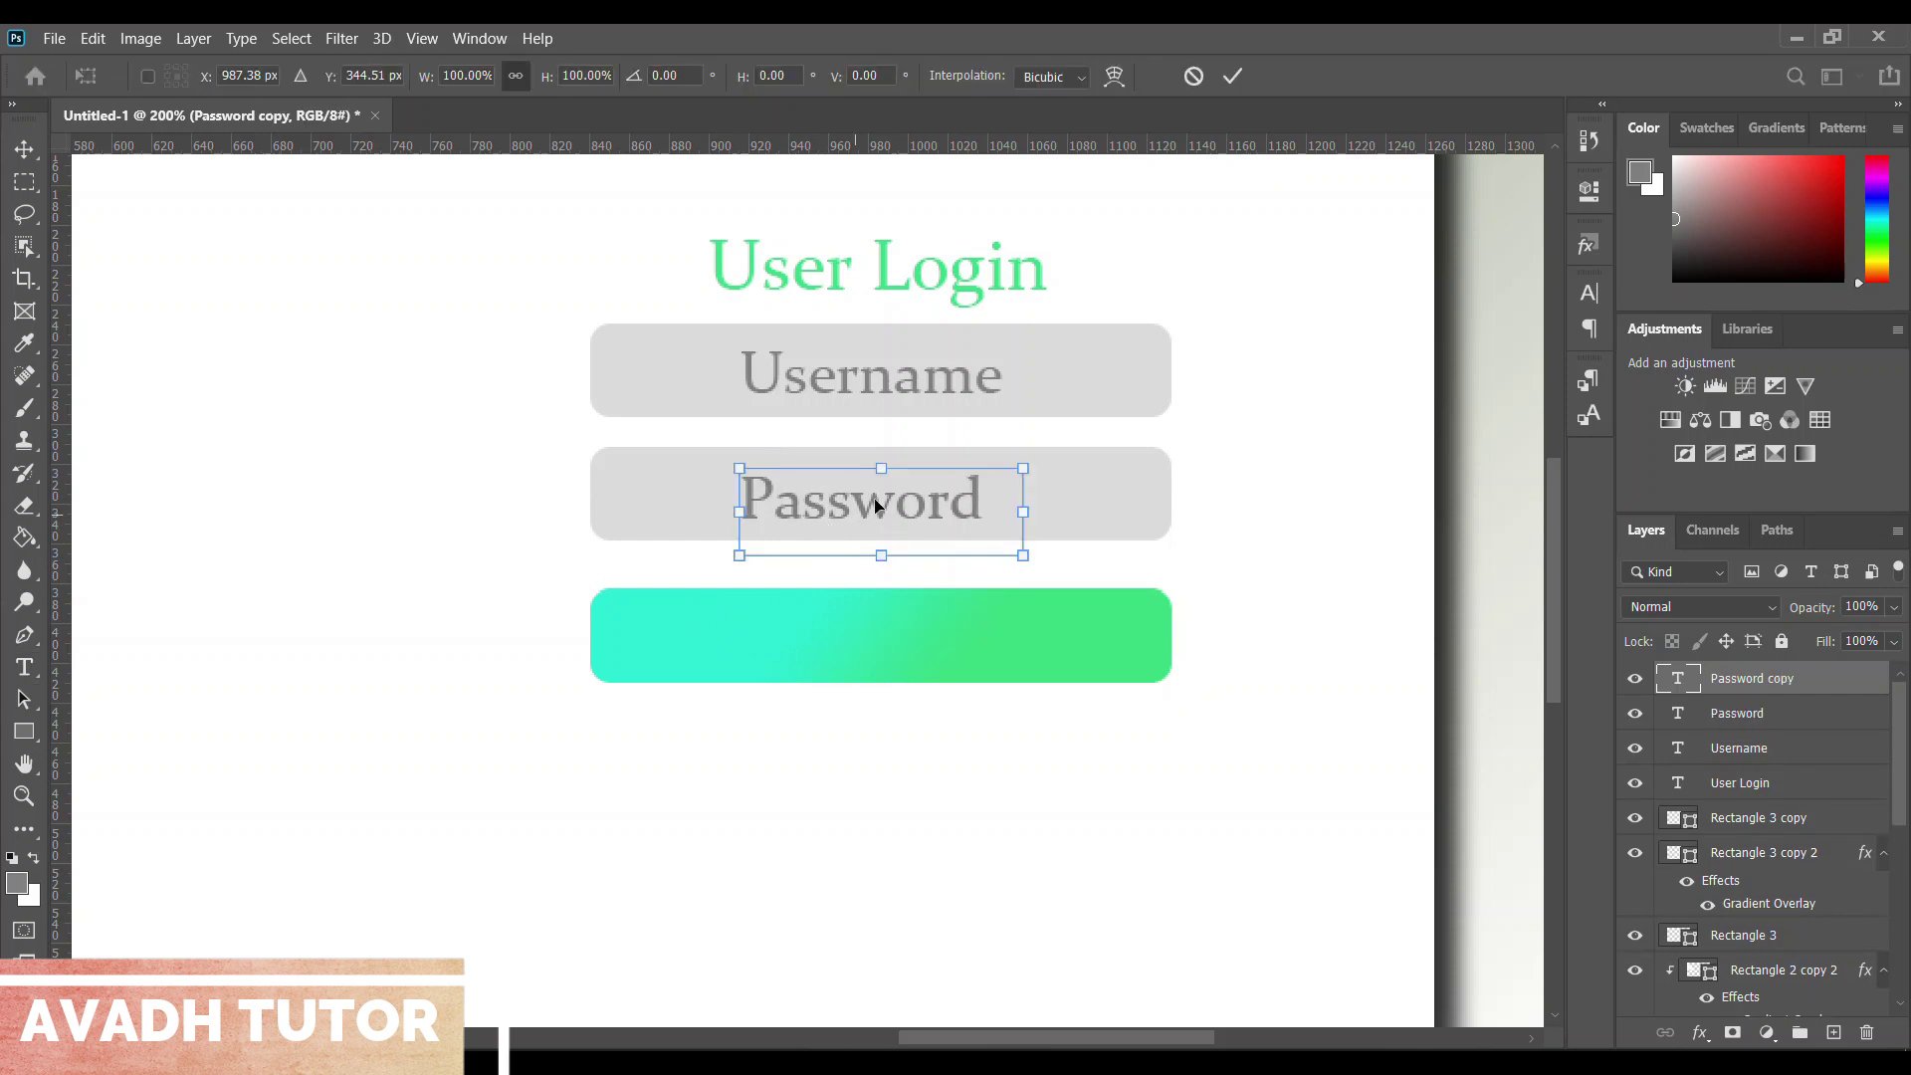
{"action": "left_click_drag", "start_coordinate": [884, 503], "coordinate": [880, 645]}
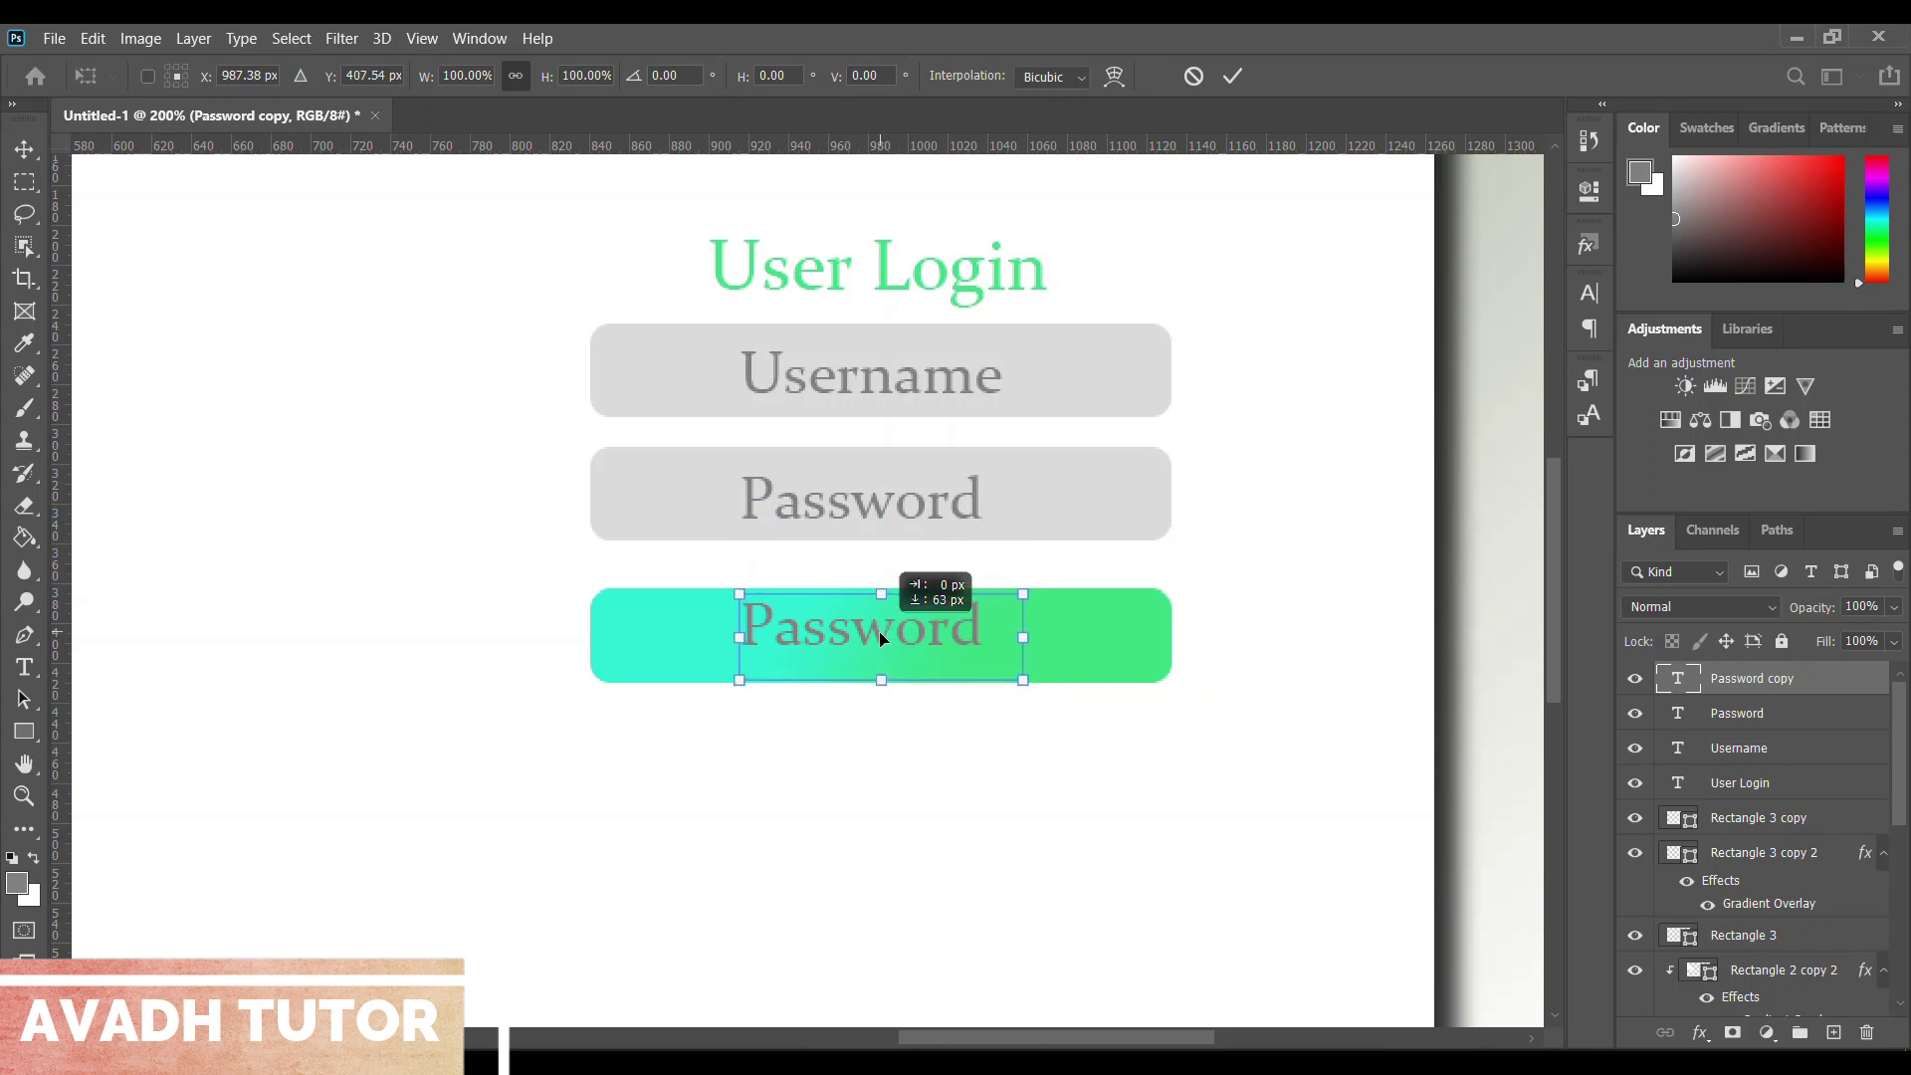
{"action": "left_click_drag", "start_coordinate": [880, 642], "coordinate": [881, 638]}
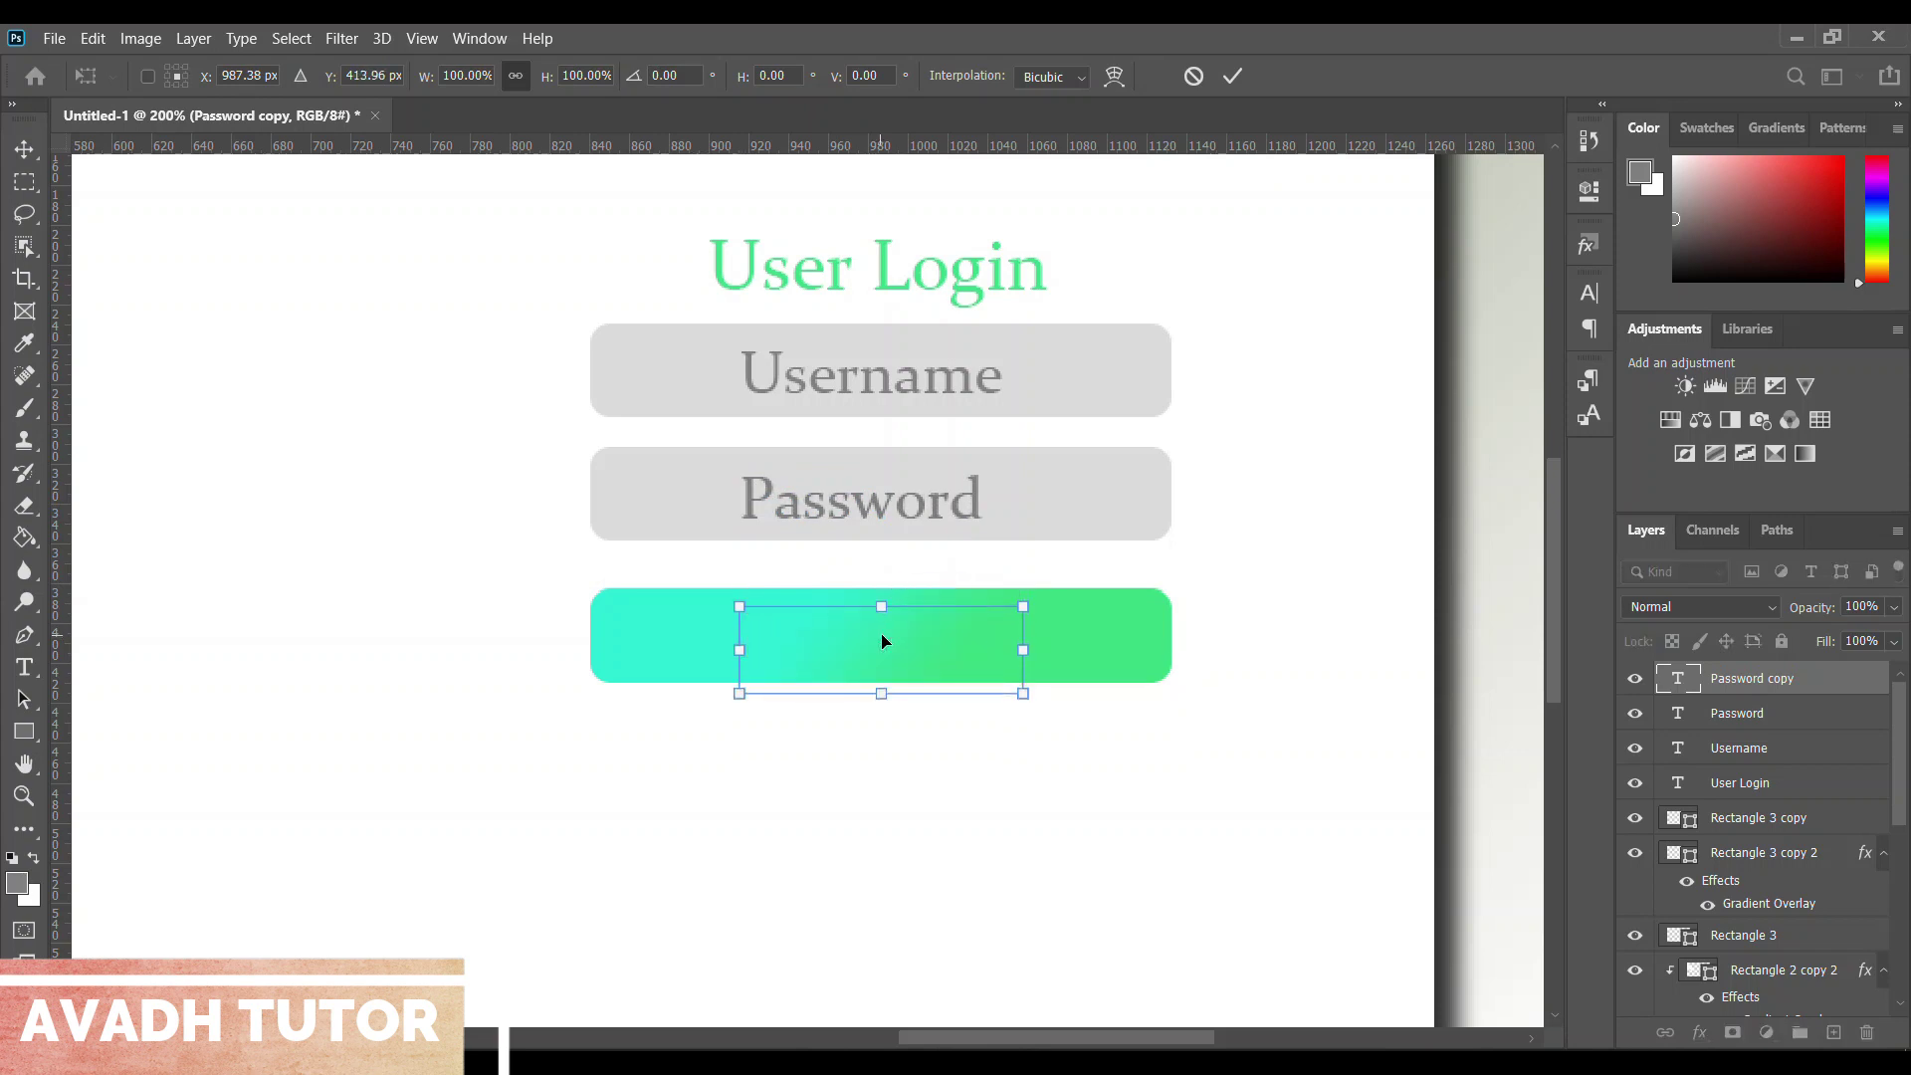
{"action": "key", "text": "Return"}
Retype the copied label as 'Login' and centre it on the button
{"action": "key", "text": "t"}
{"action": "left_click", "coordinate": [929, 645]}
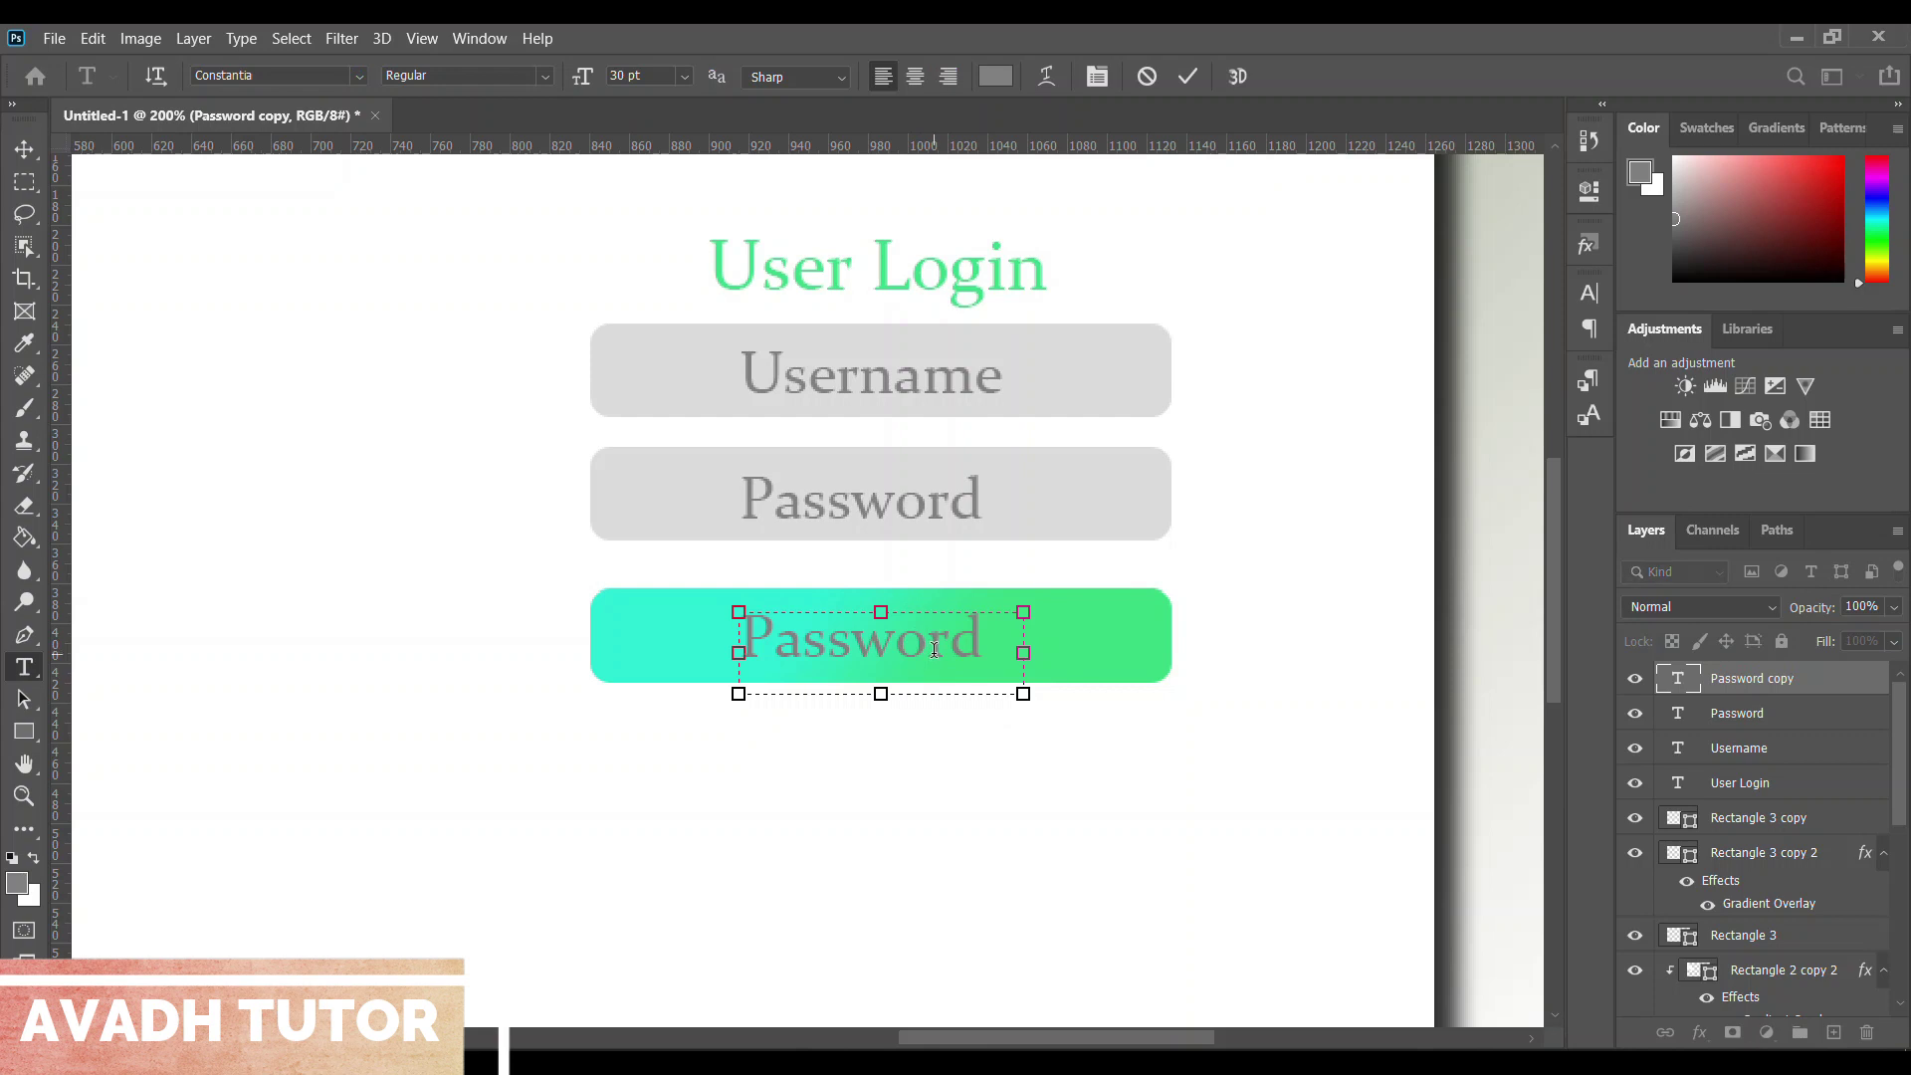
{"action": "double_click", "coordinate": [934, 649]}
{"action": "key", "text": "BackSpace"}
{"action": "type", "text": "Log"}
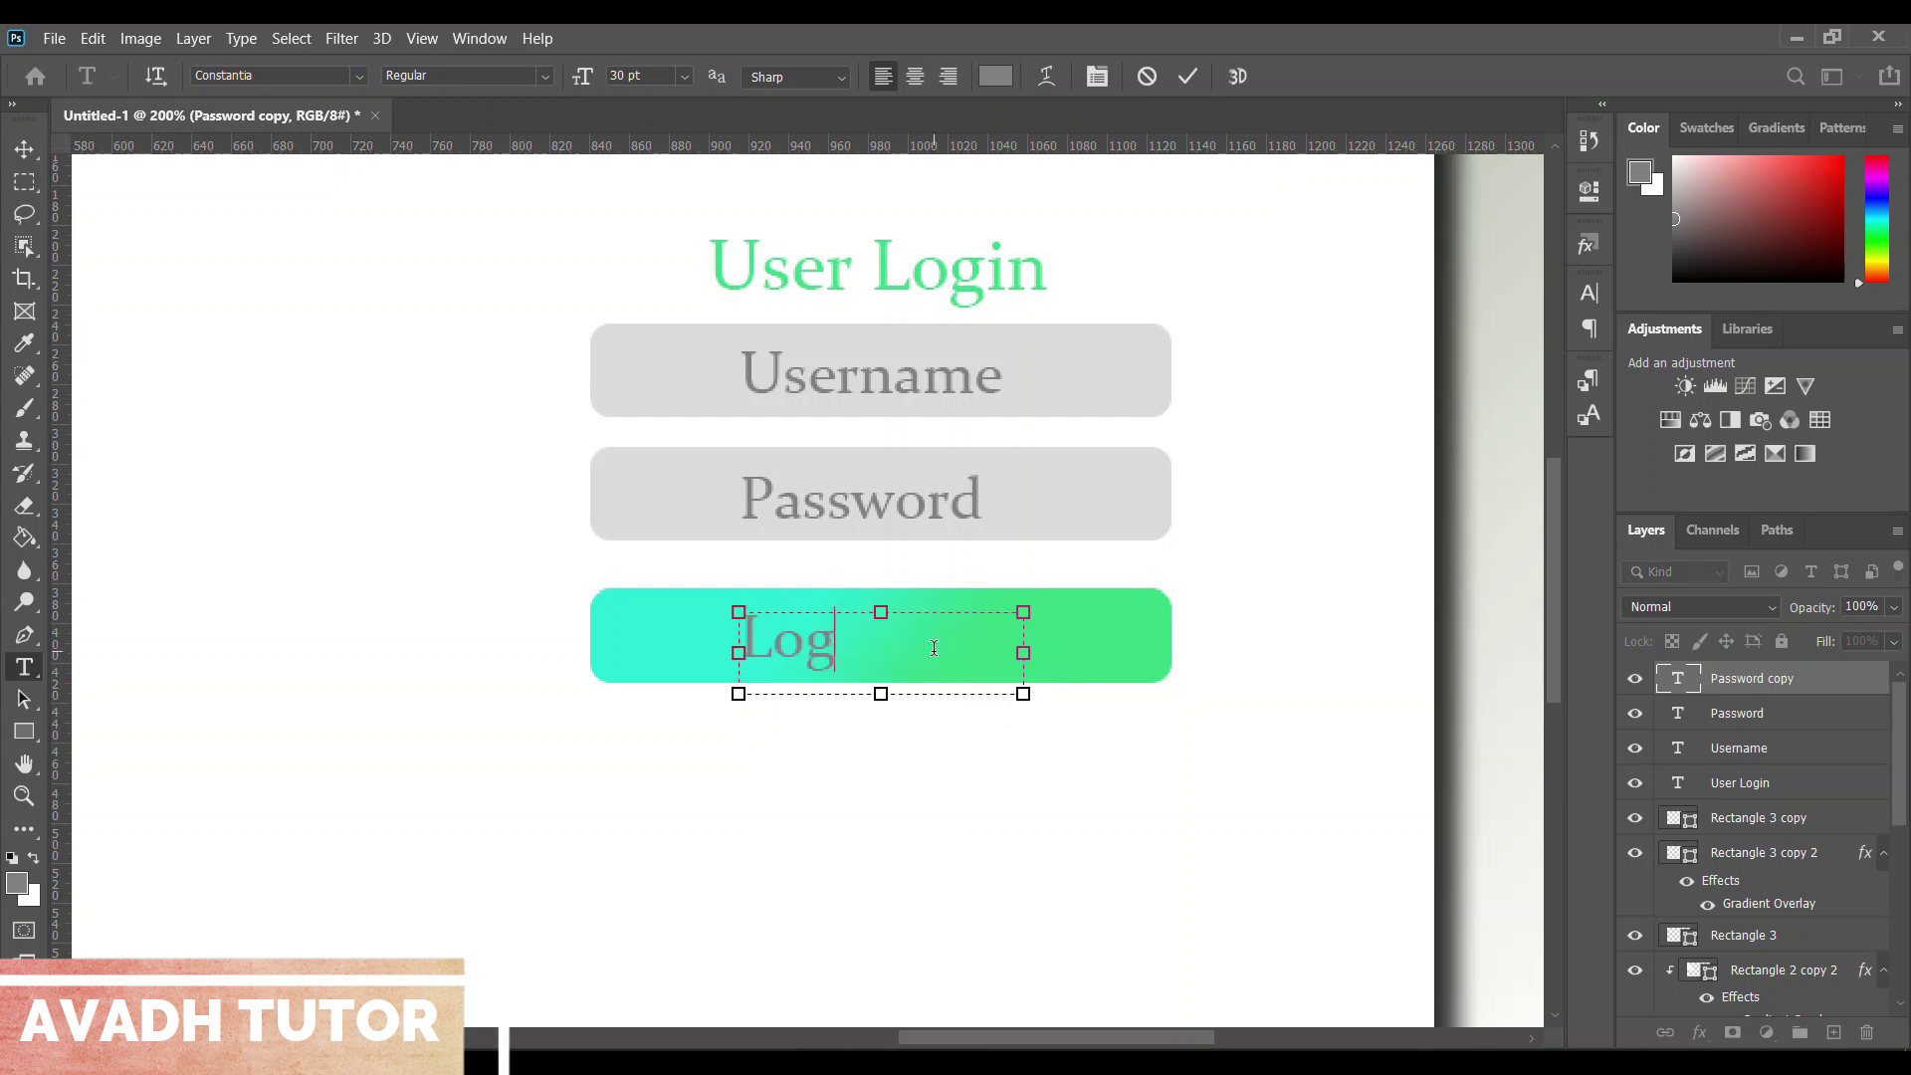
{"action": "type", "text": "in"}
{"action": "key", "text": "ctrl+Return"}
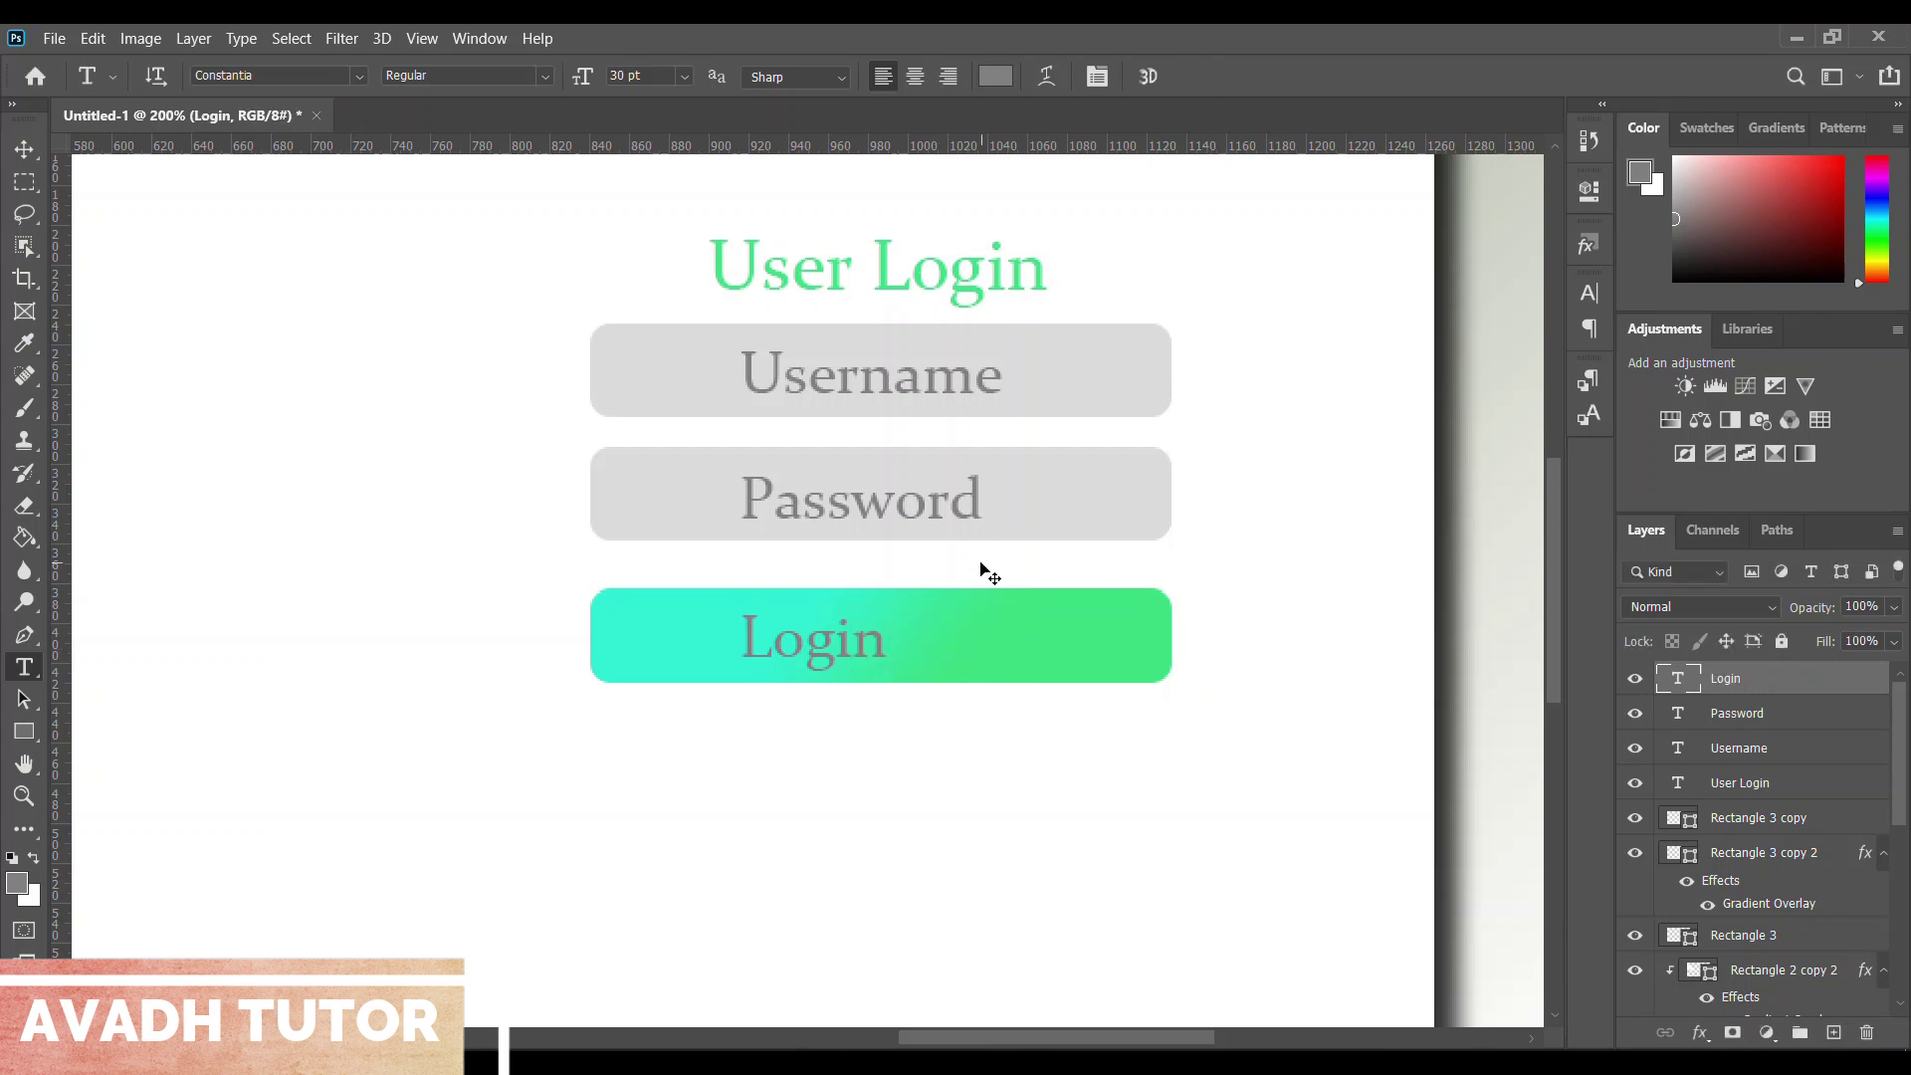
{"action": "key", "text": "ctrl+t"}
{"action": "left_click_drag", "start_coordinate": [868, 636], "coordinate": [940, 637]}
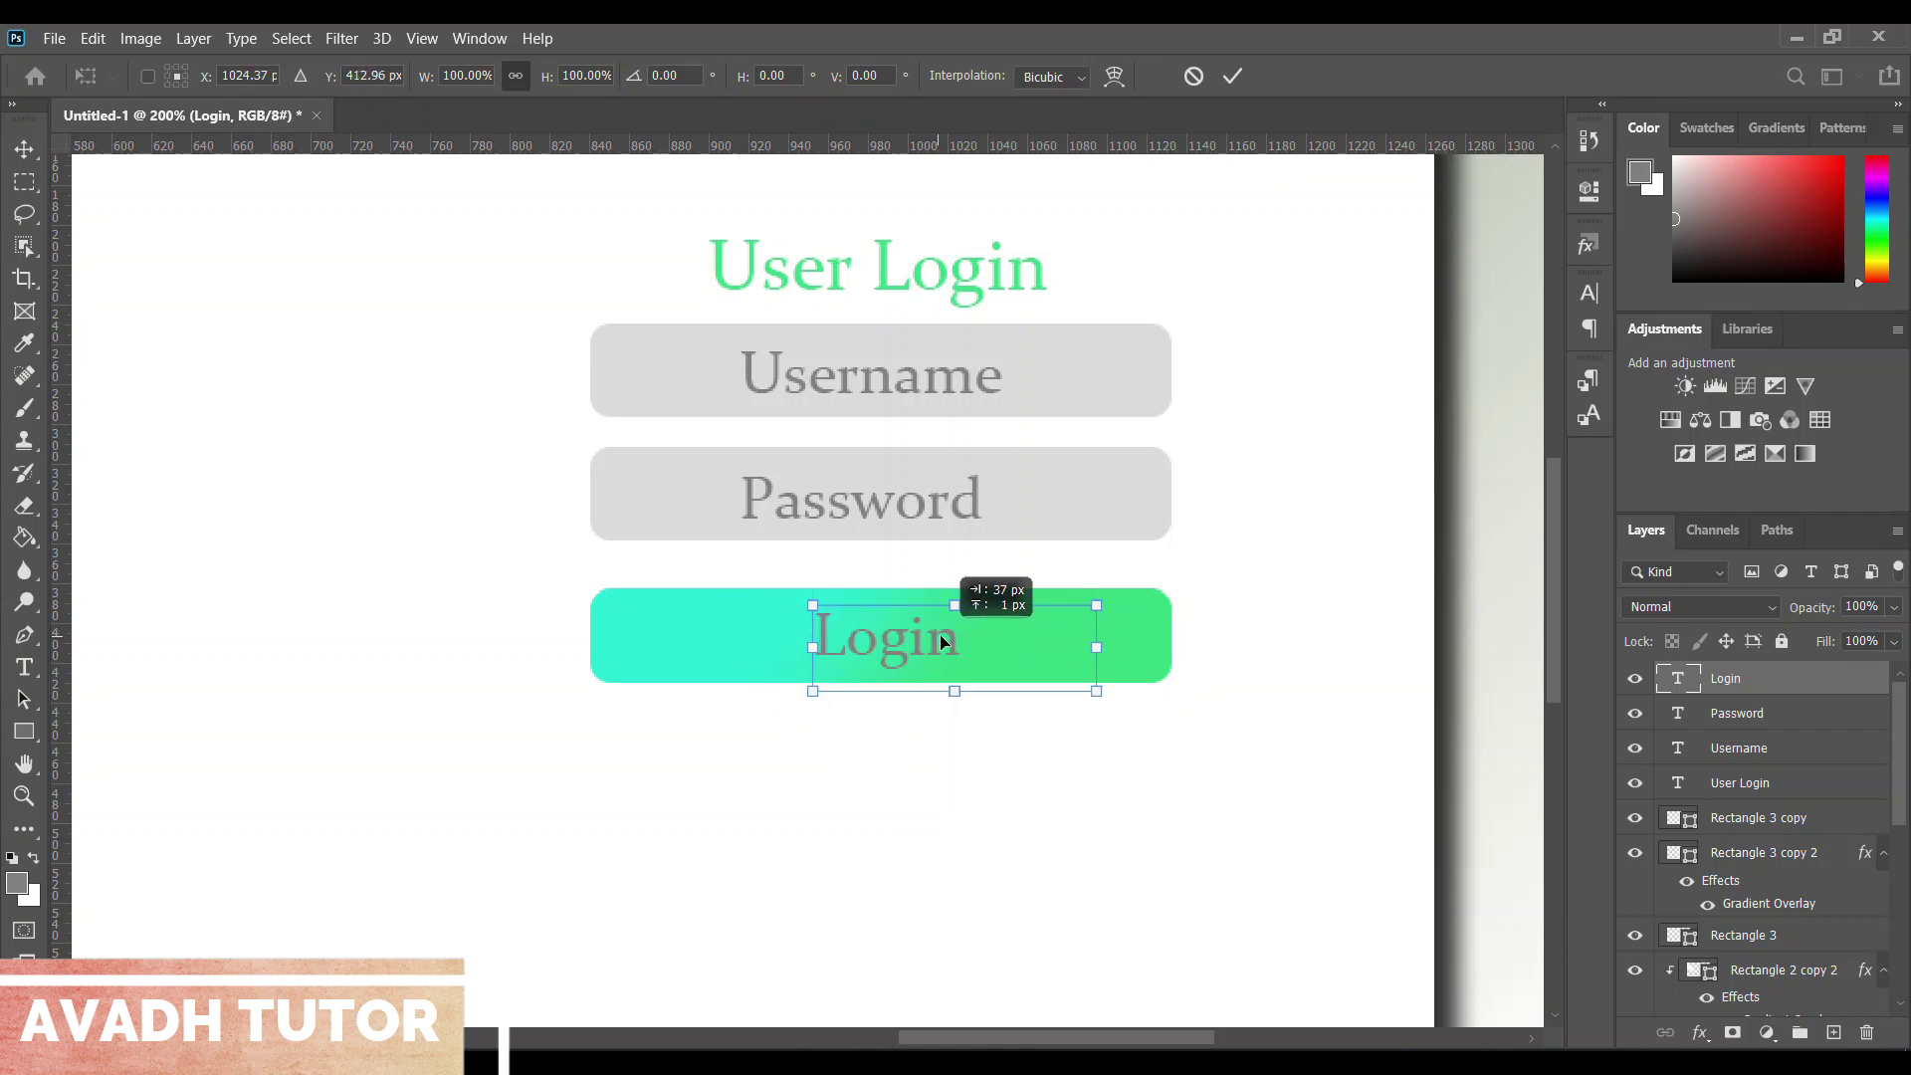
{"action": "key", "text": "Return"}
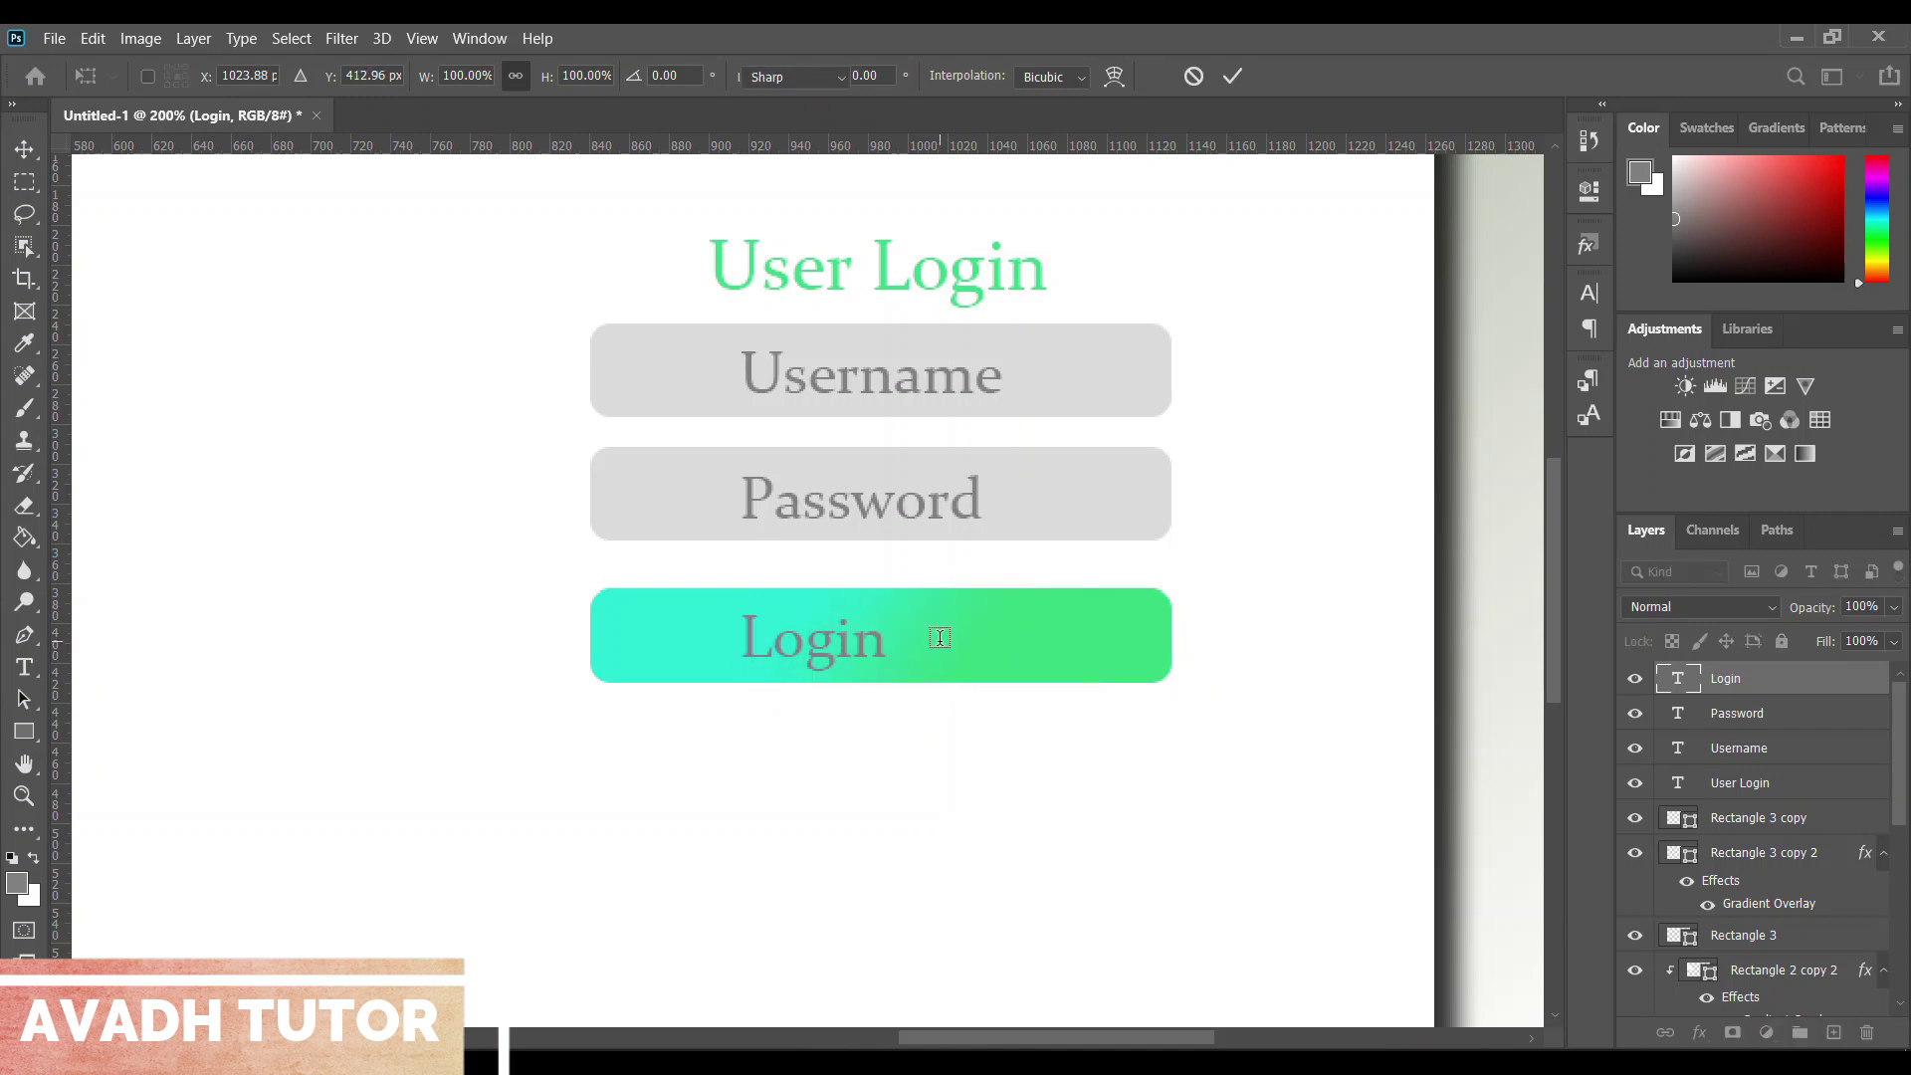
Colour the button's Login text white (ffffff)
{"action": "key", "text": "t"}
{"action": "left_click", "coordinate": [915, 642]}
{"action": "left_click_drag", "start_coordinate": [959, 644], "coordinate": [770, 639]}
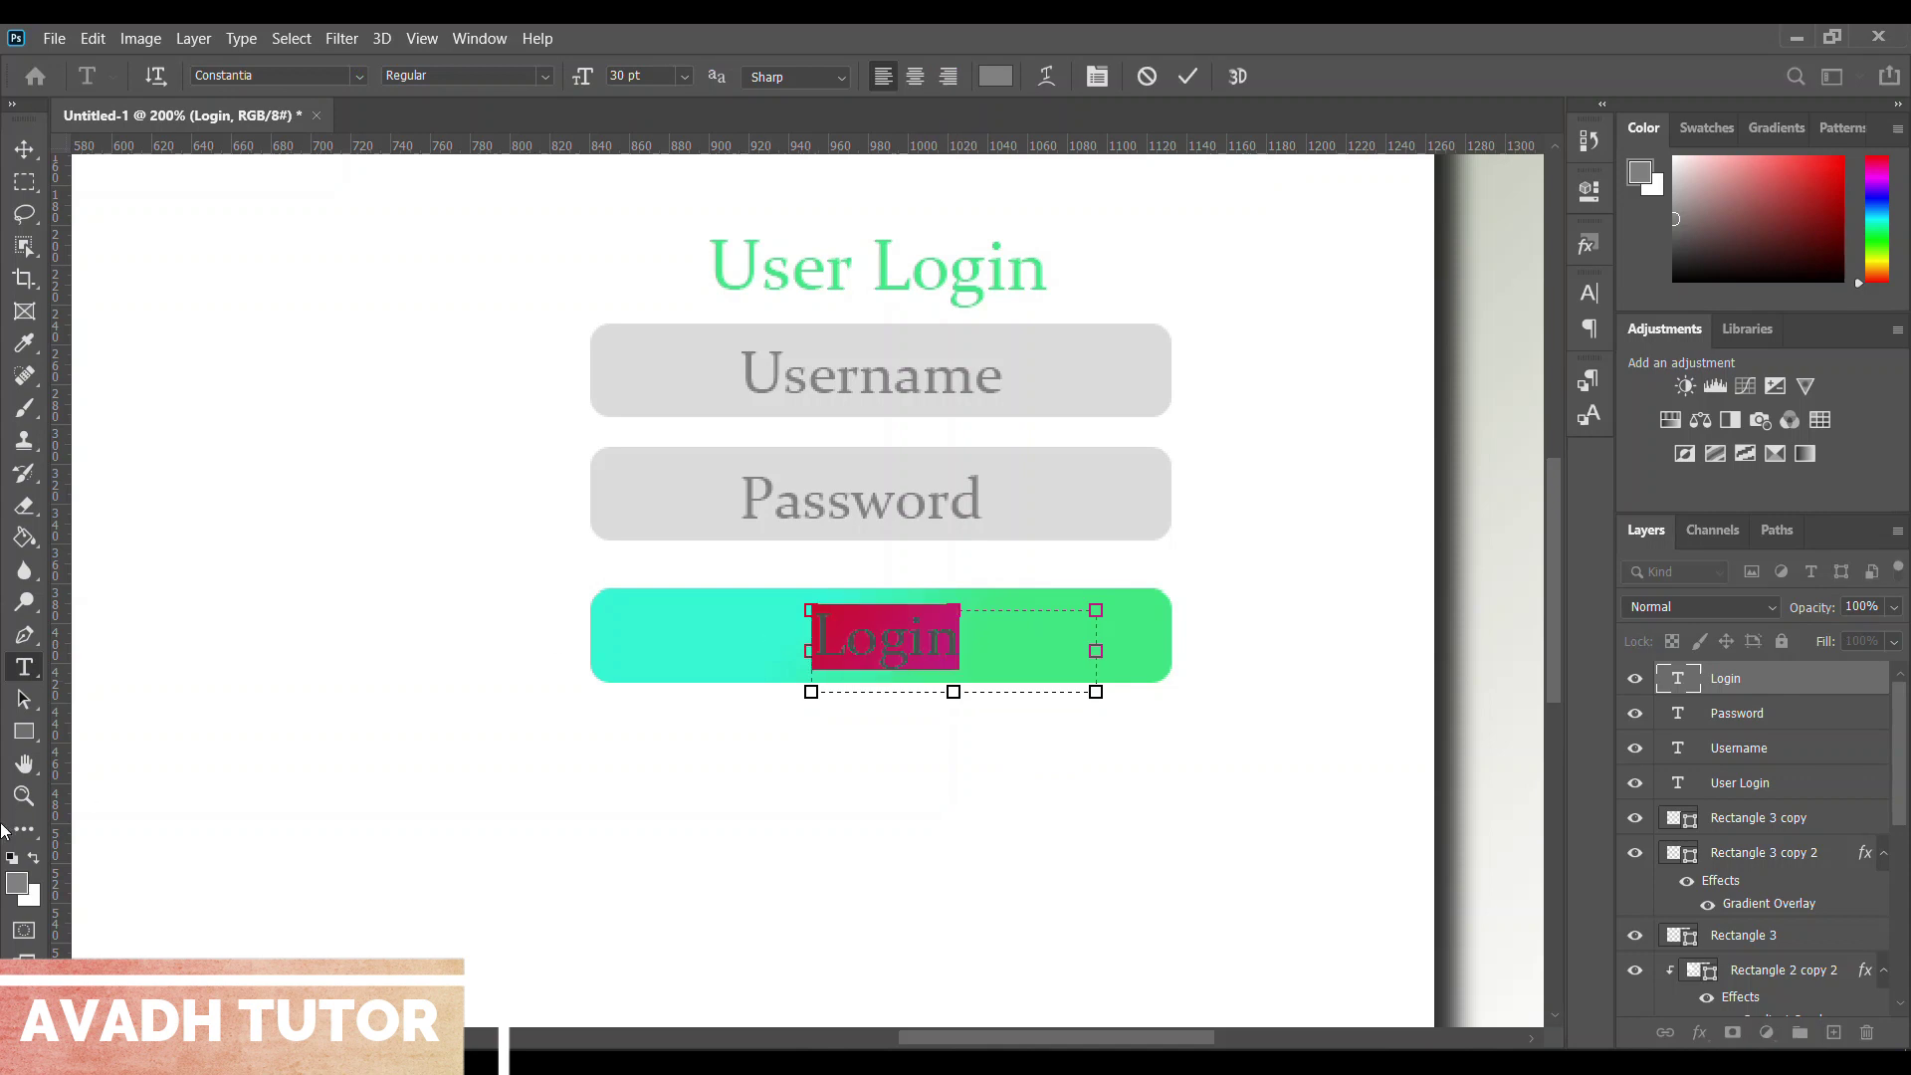
{"action": "left_click", "coordinate": [18, 882]}
{"action": "type", "text": "ffffff"}
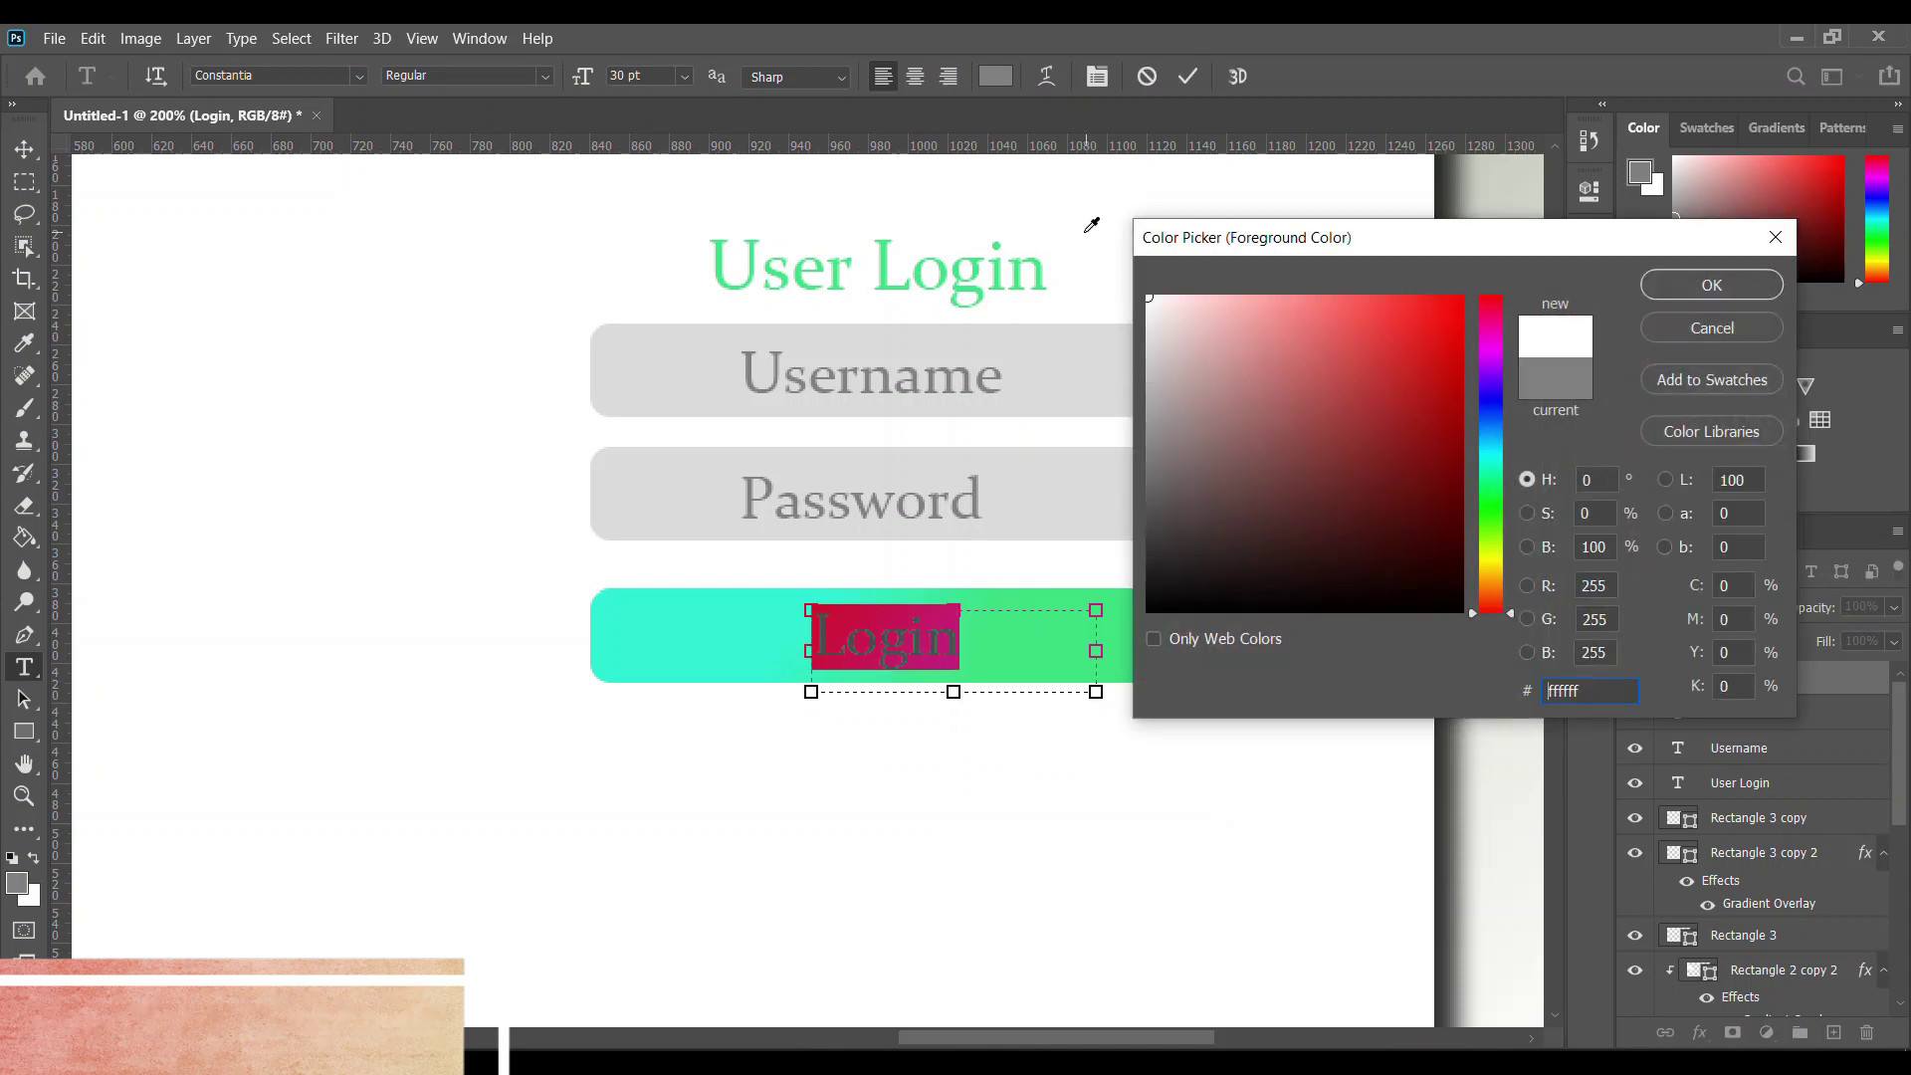
{"action": "left_click", "coordinate": [1705, 285]}
{"action": "left_click", "coordinate": [1013, 665]}
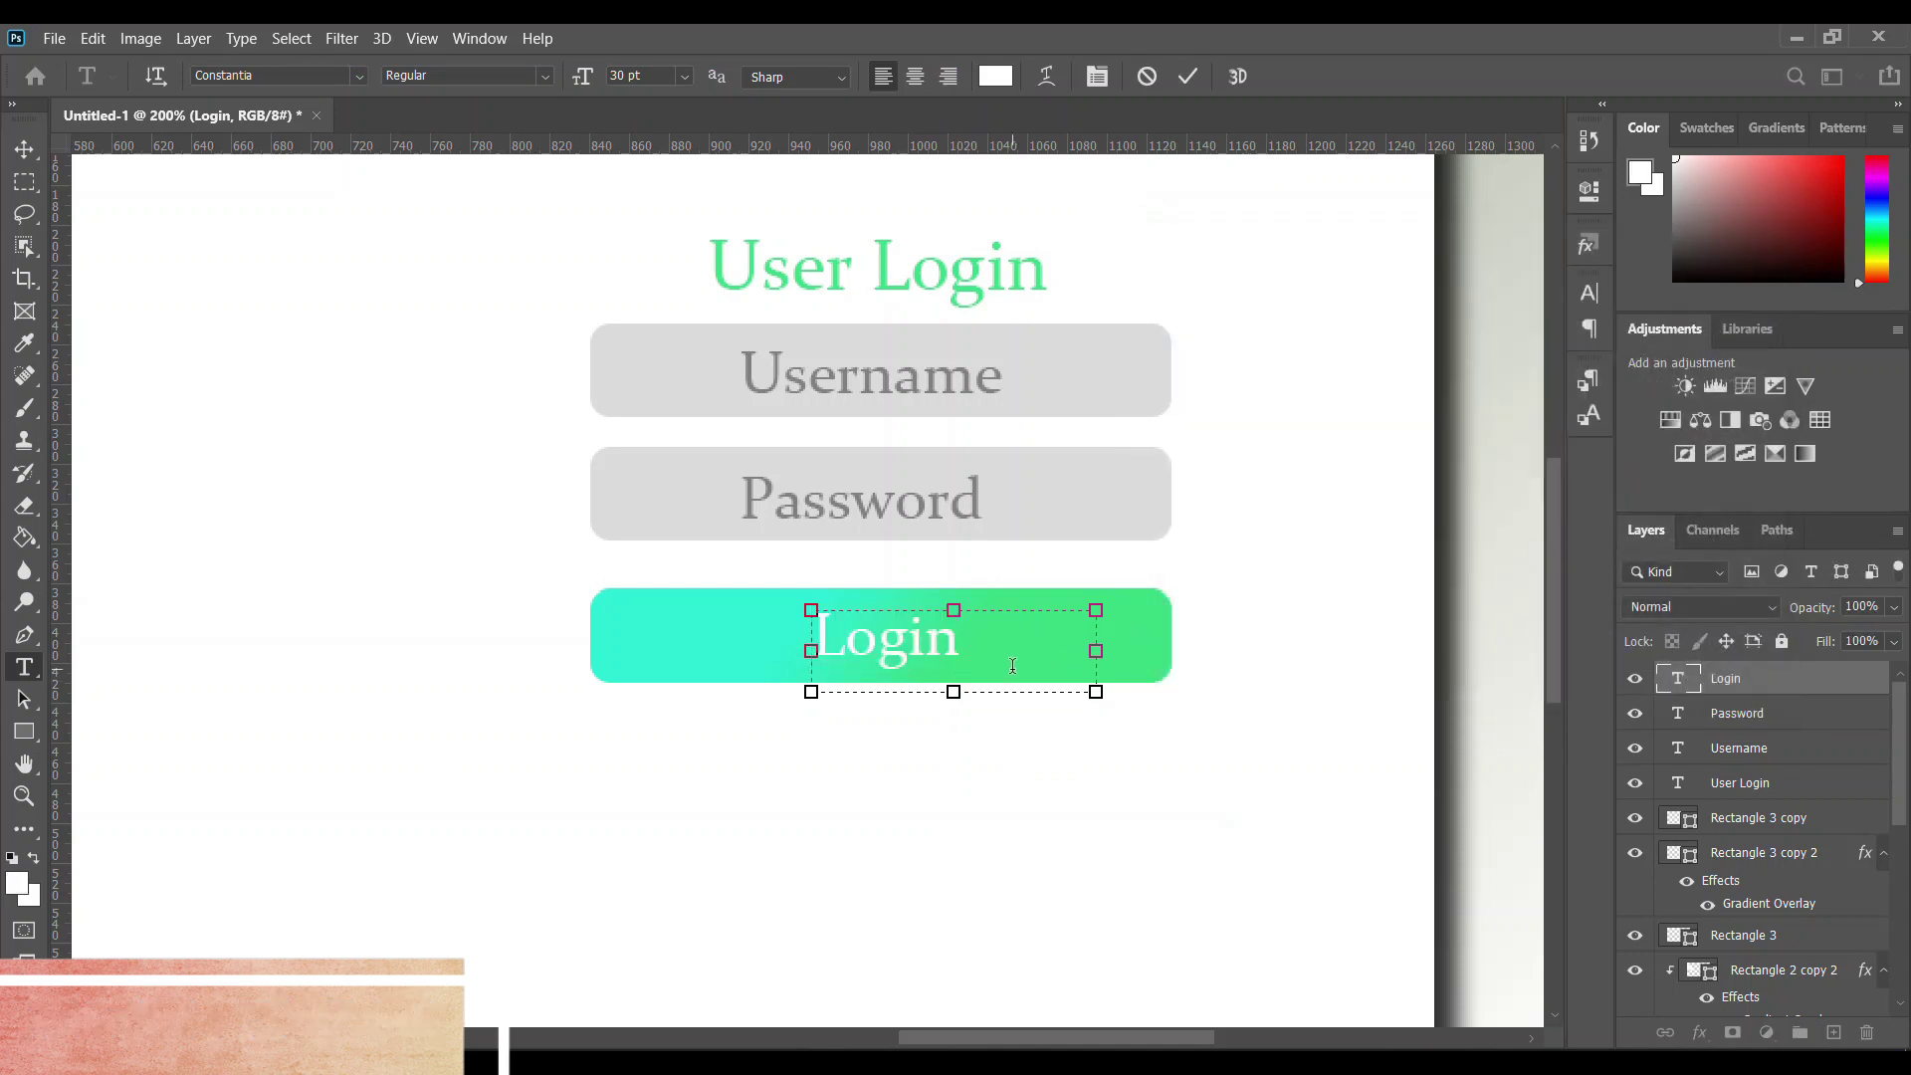
{"action": "left_click", "coordinate": [1149, 665]}
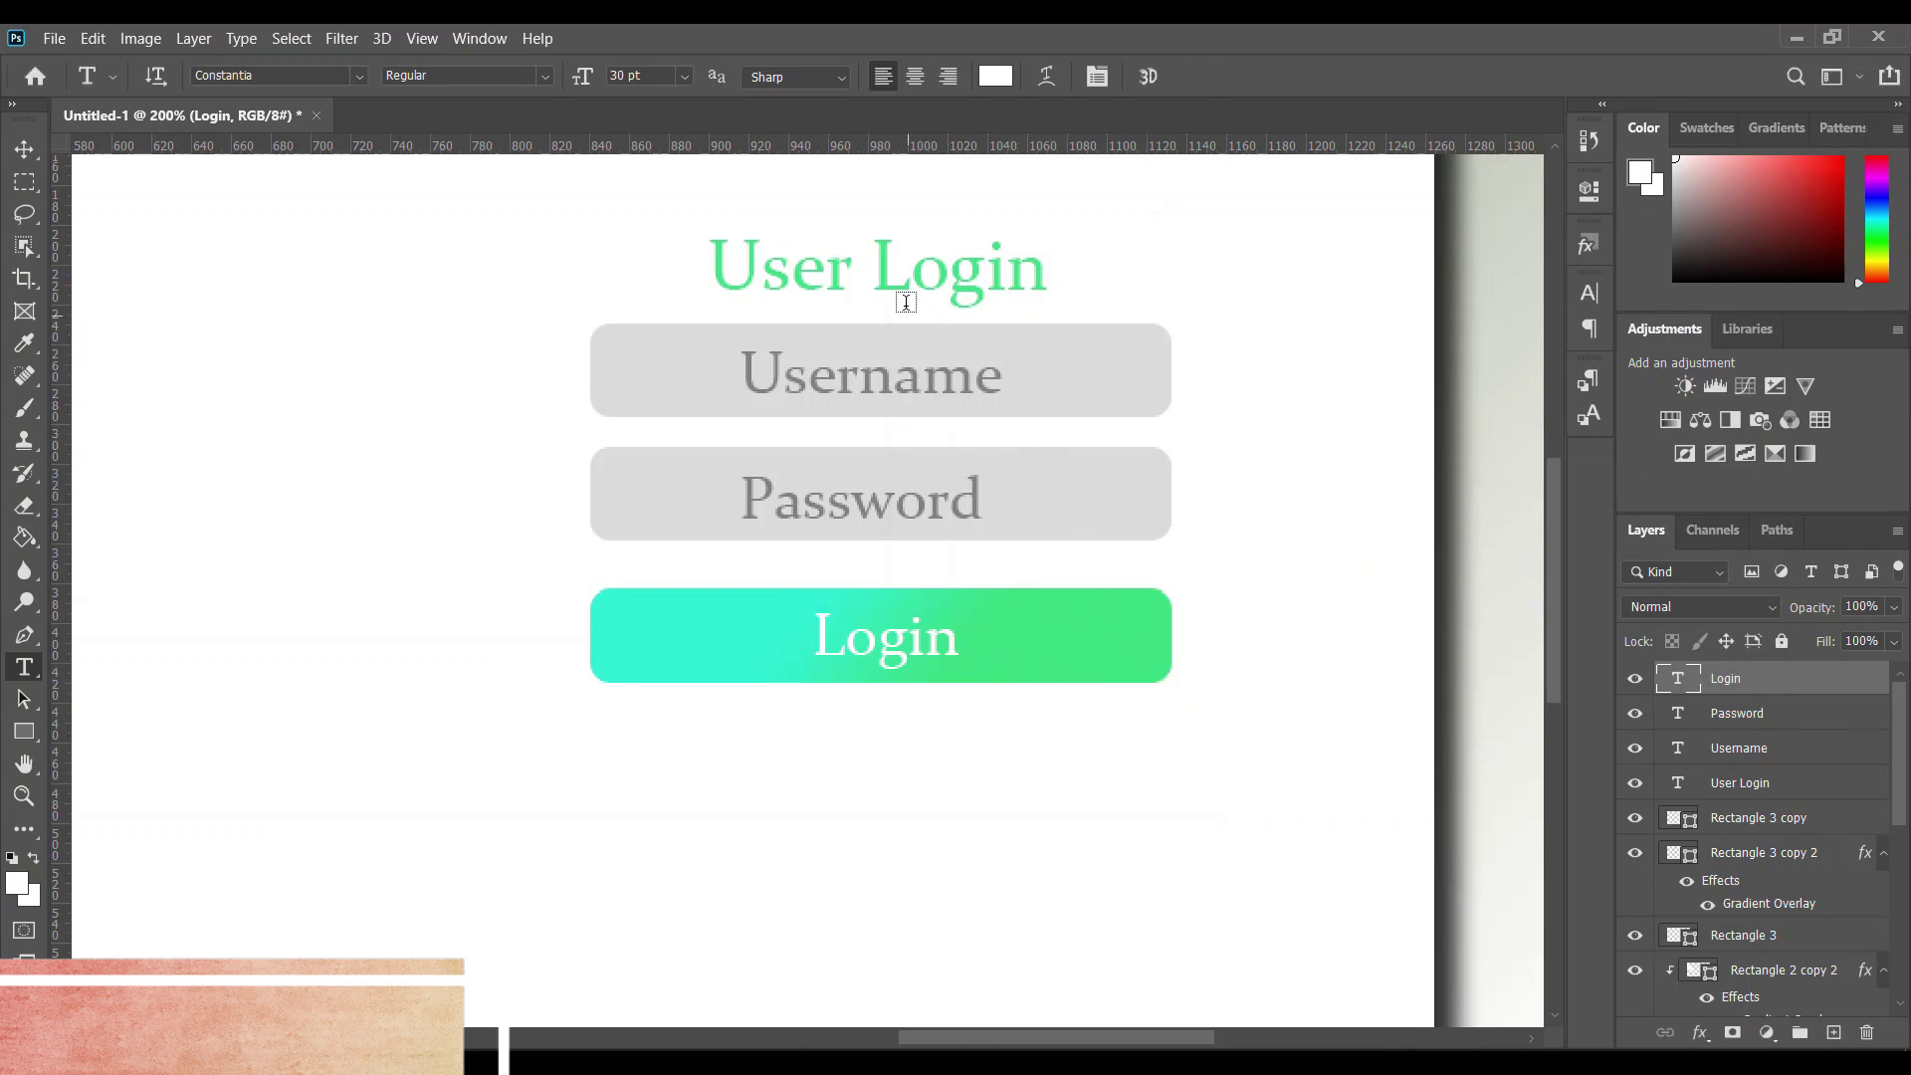
Recolour the User Login heading 2dbc61, a darker shade of the button's sampled green
{"action": "left_click", "coordinate": [952, 283]}
{"action": "left_click_drag", "start_coordinate": [1036, 270], "coordinate": [623, 271]}
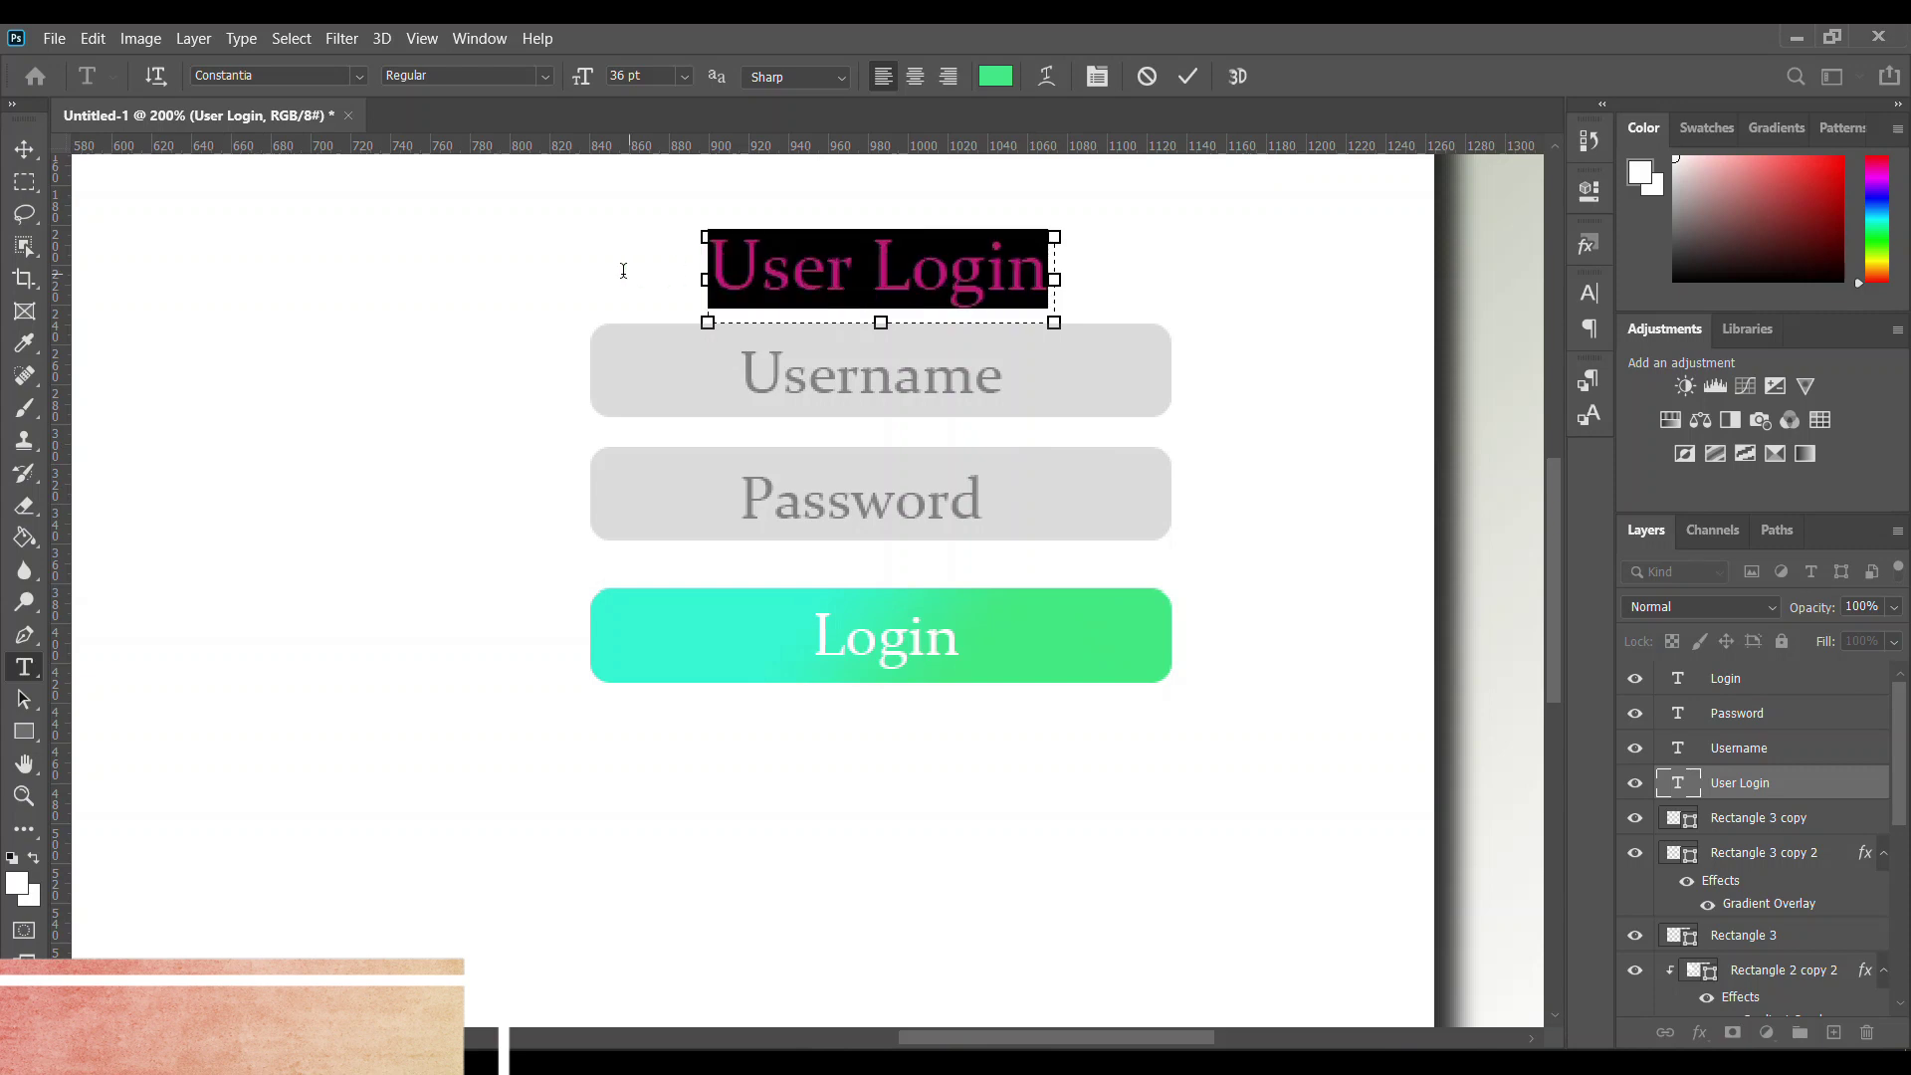
{"action": "left_click", "coordinate": [18, 883]}
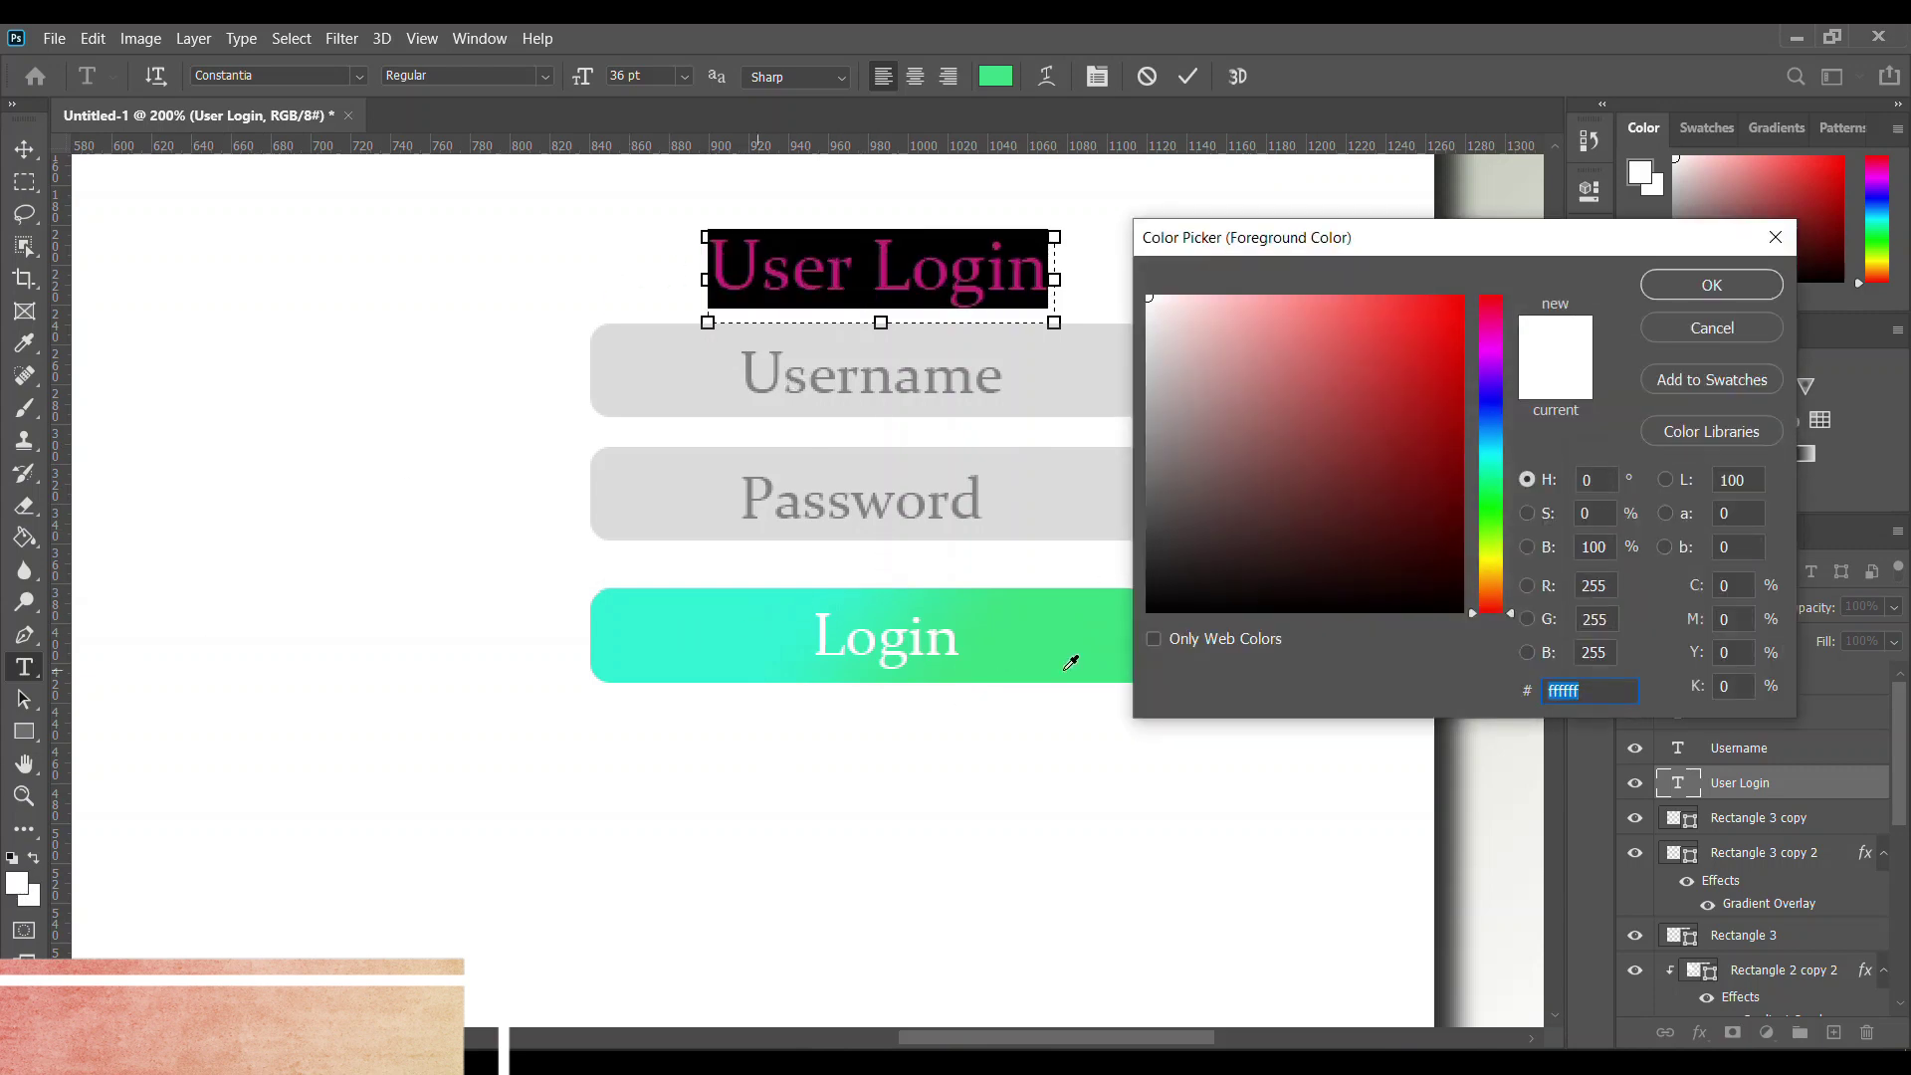
{"action": "left_click", "coordinate": [1122, 635]}
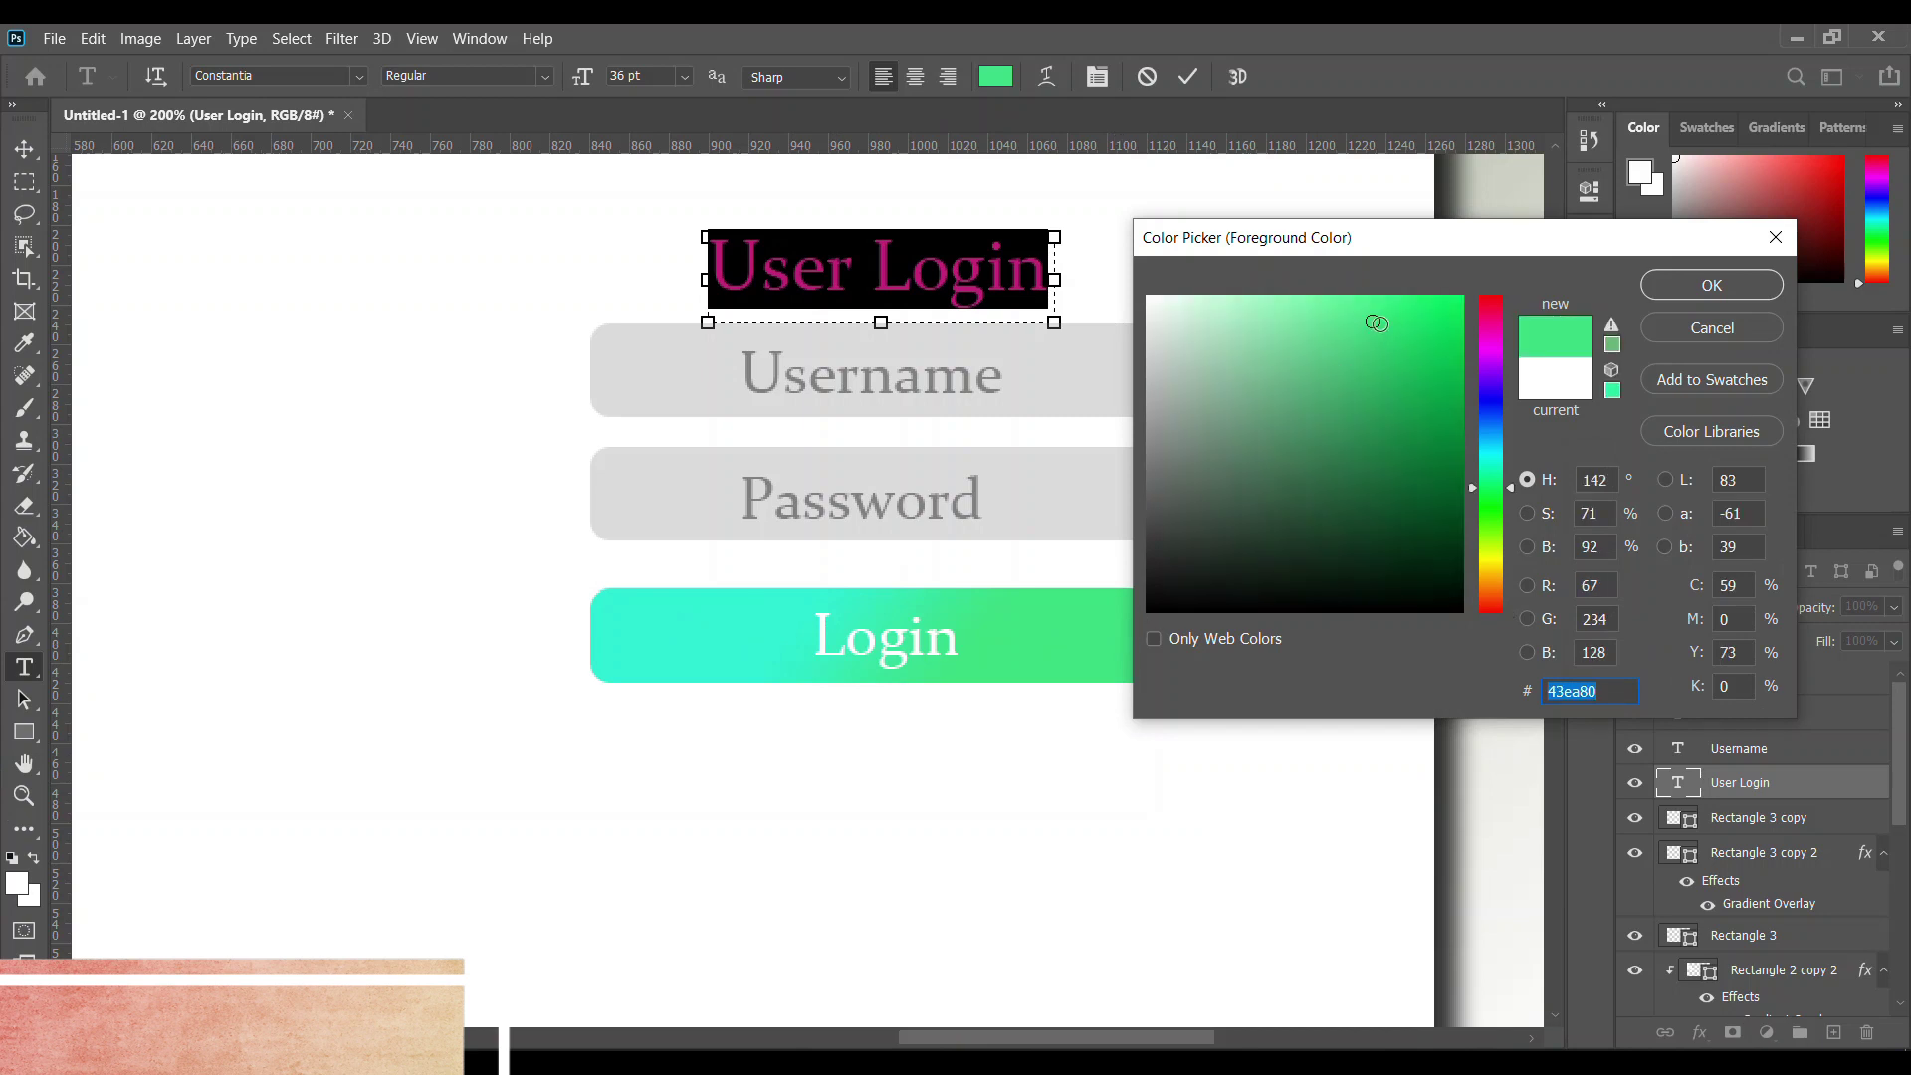
{"action": "left_click_drag", "start_coordinate": [1375, 324], "coordinate": [1389, 379]}
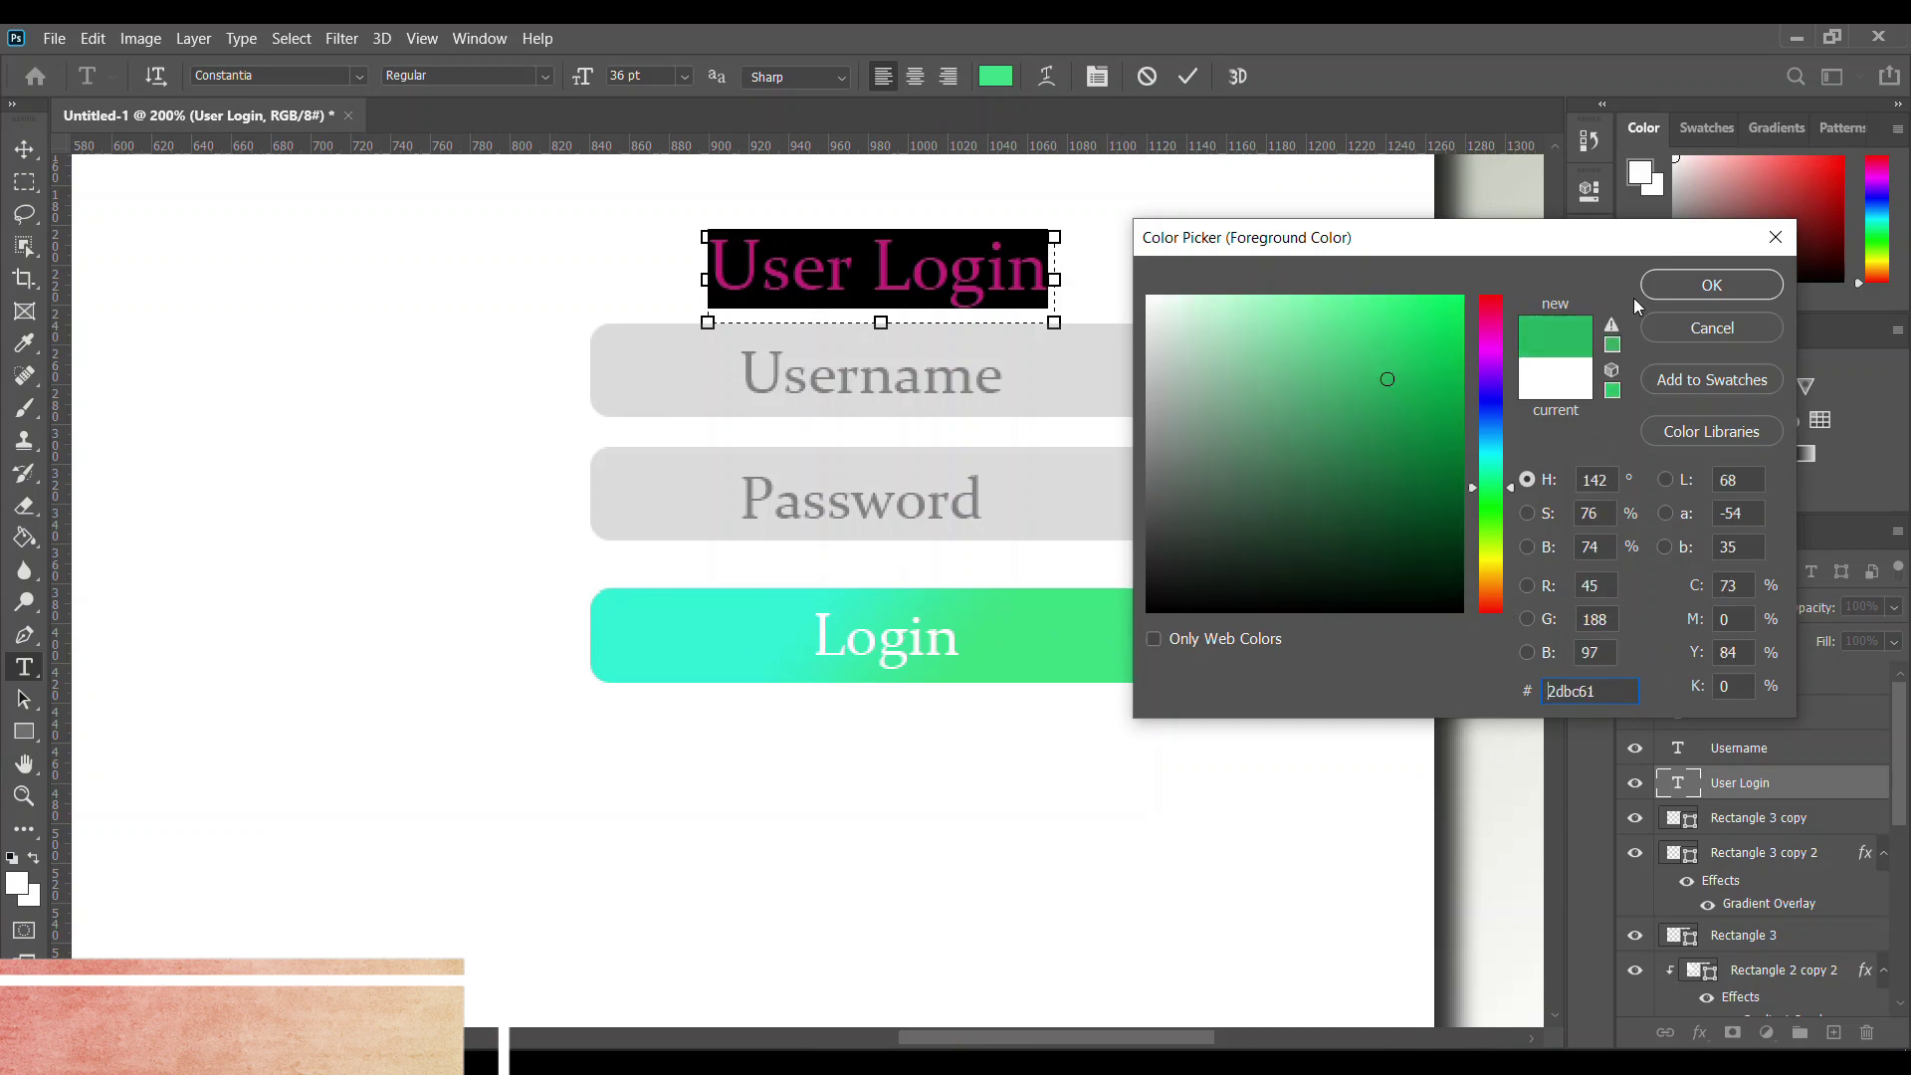
{"action": "left_click", "coordinate": [1692, 286]}
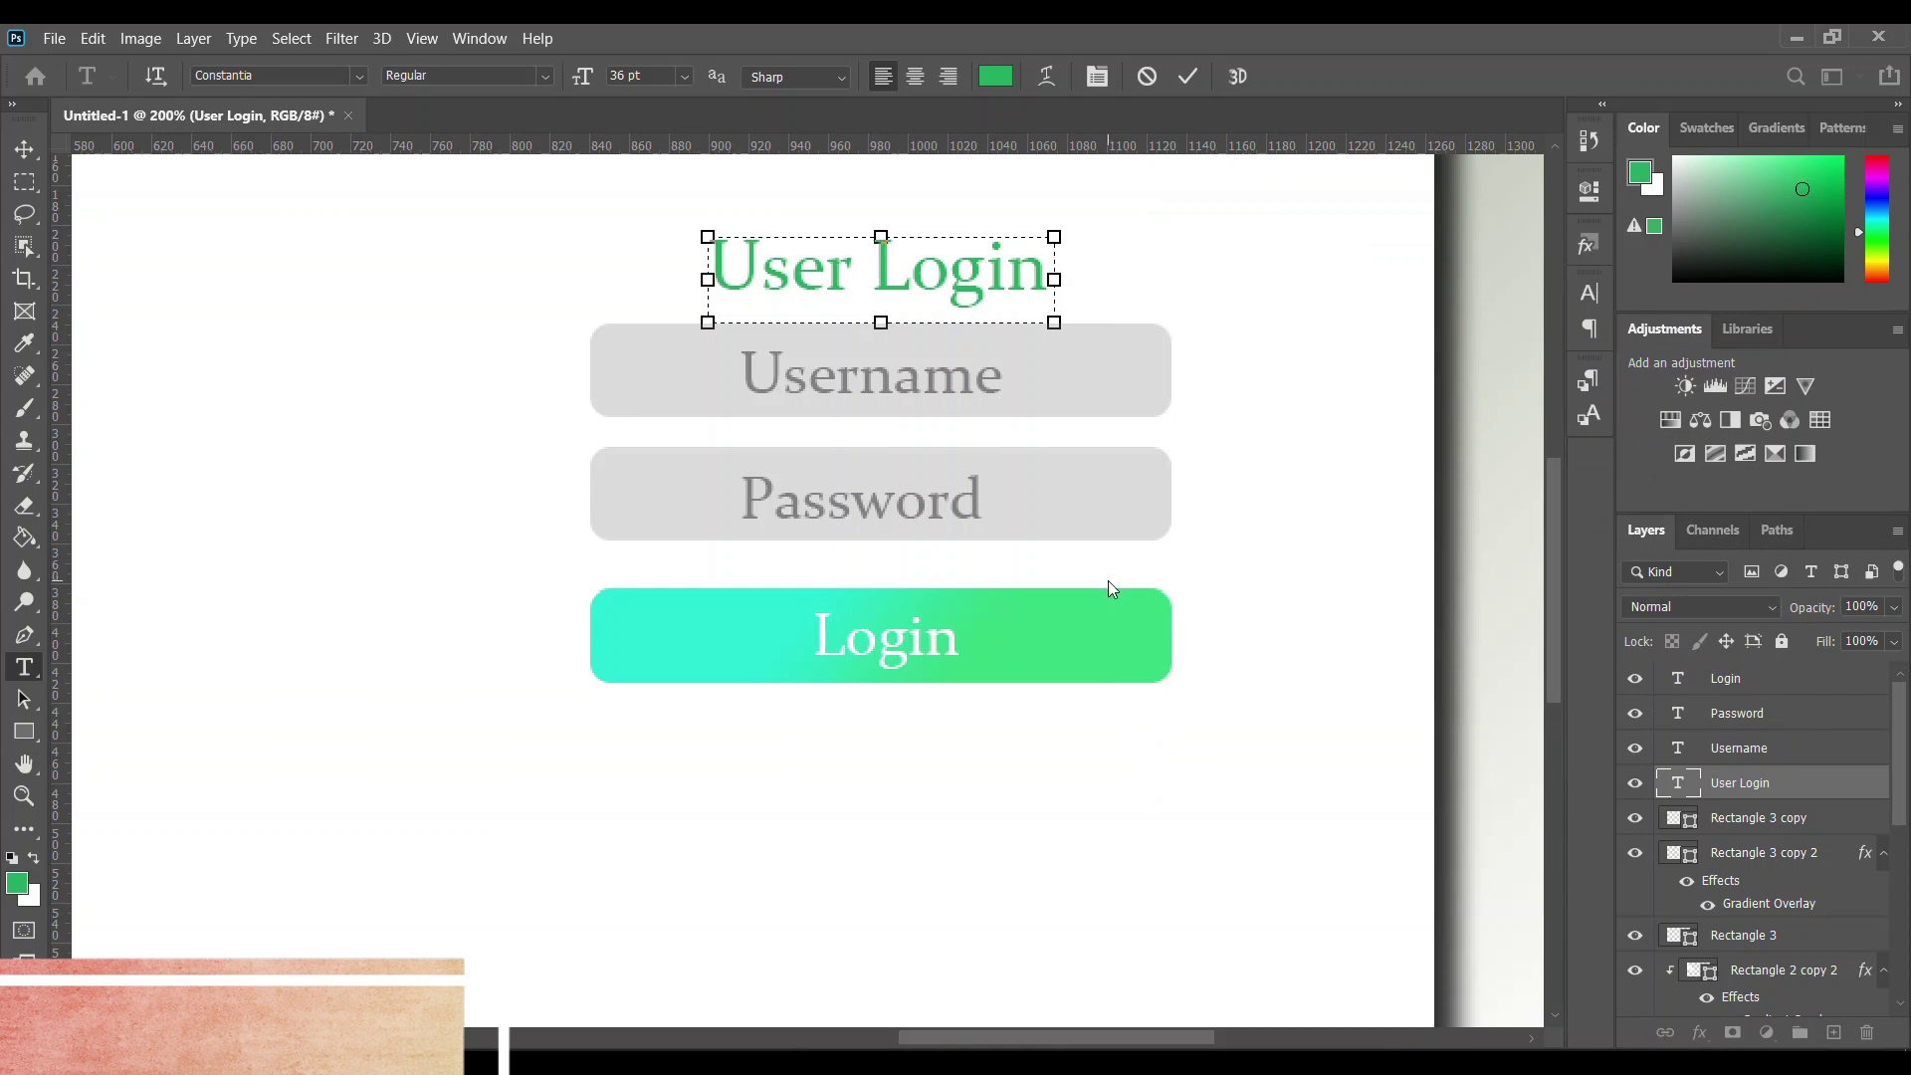
{"action": "left_click", "coordinate": [1112, 589]}
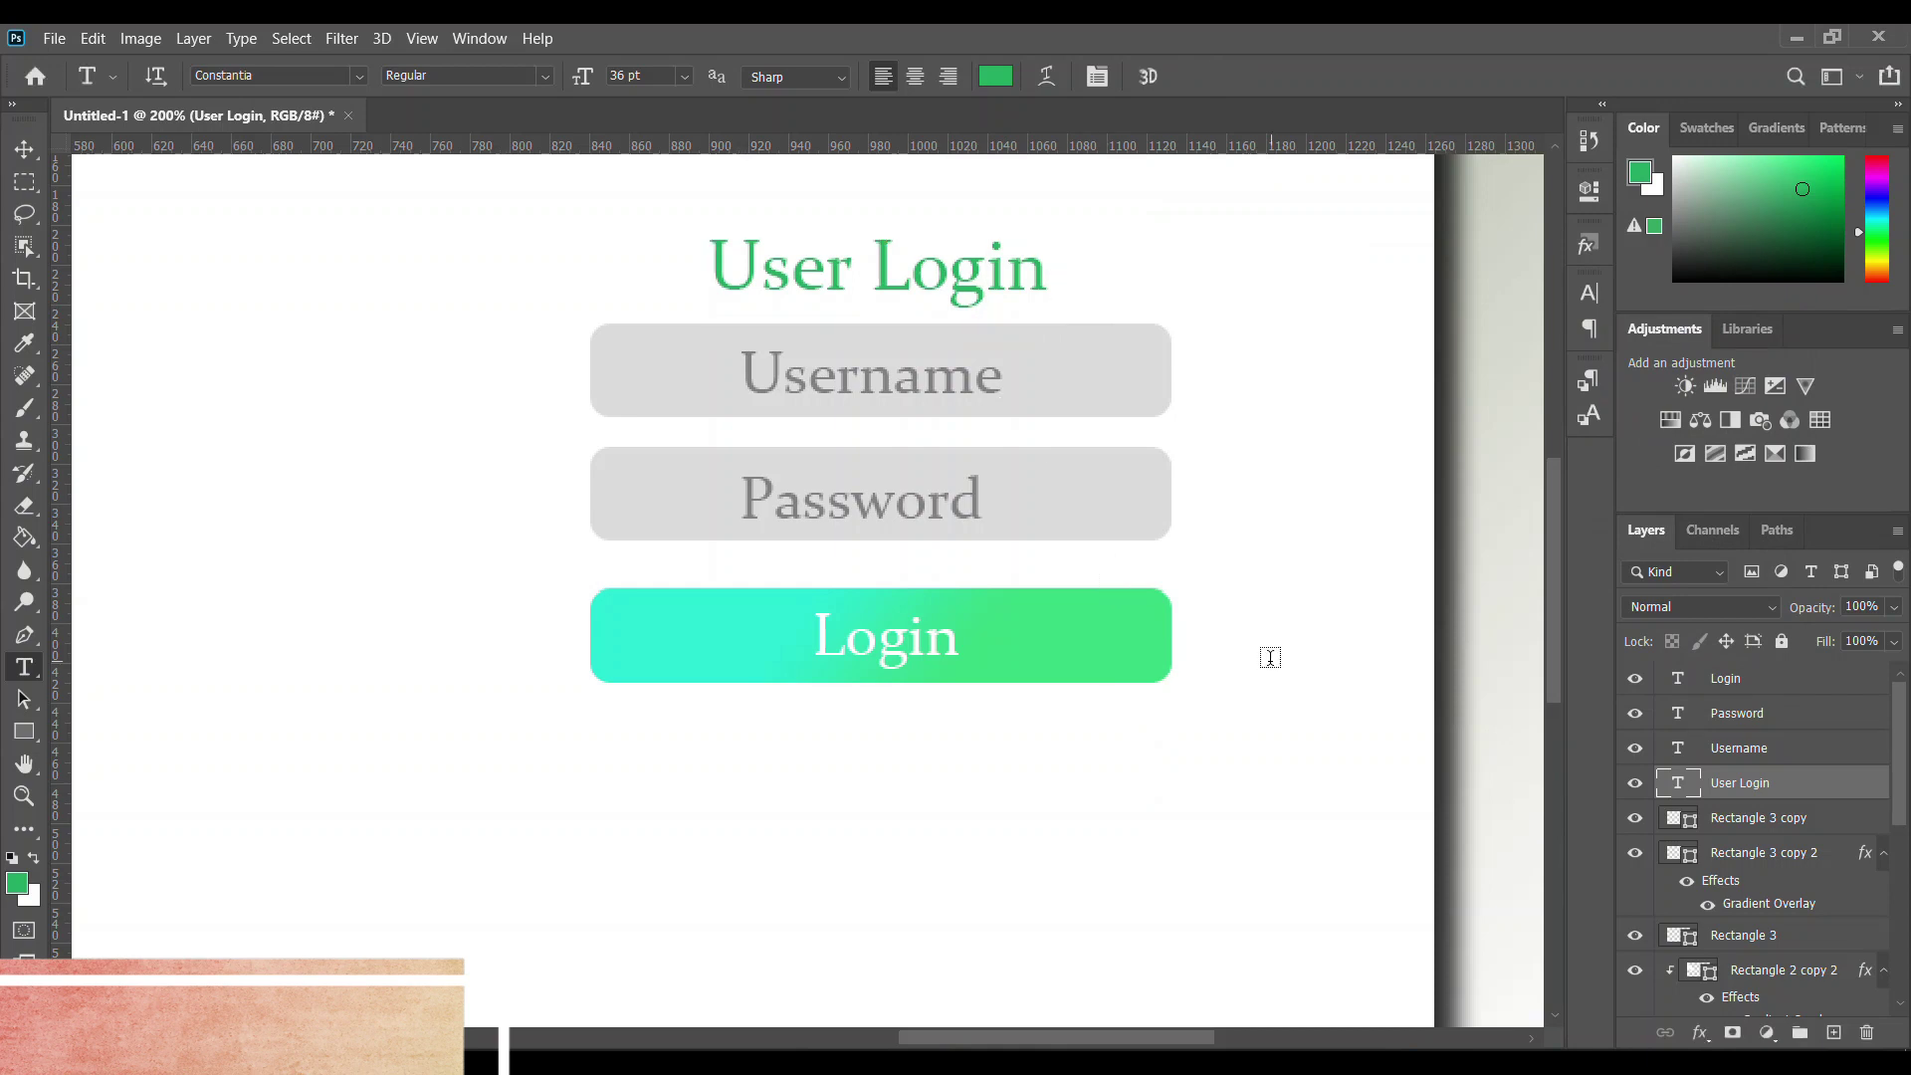
At 100% zoom, enlarge the User Login heading and shift it upward
{"action": "key", "text": "ctrl+1"}
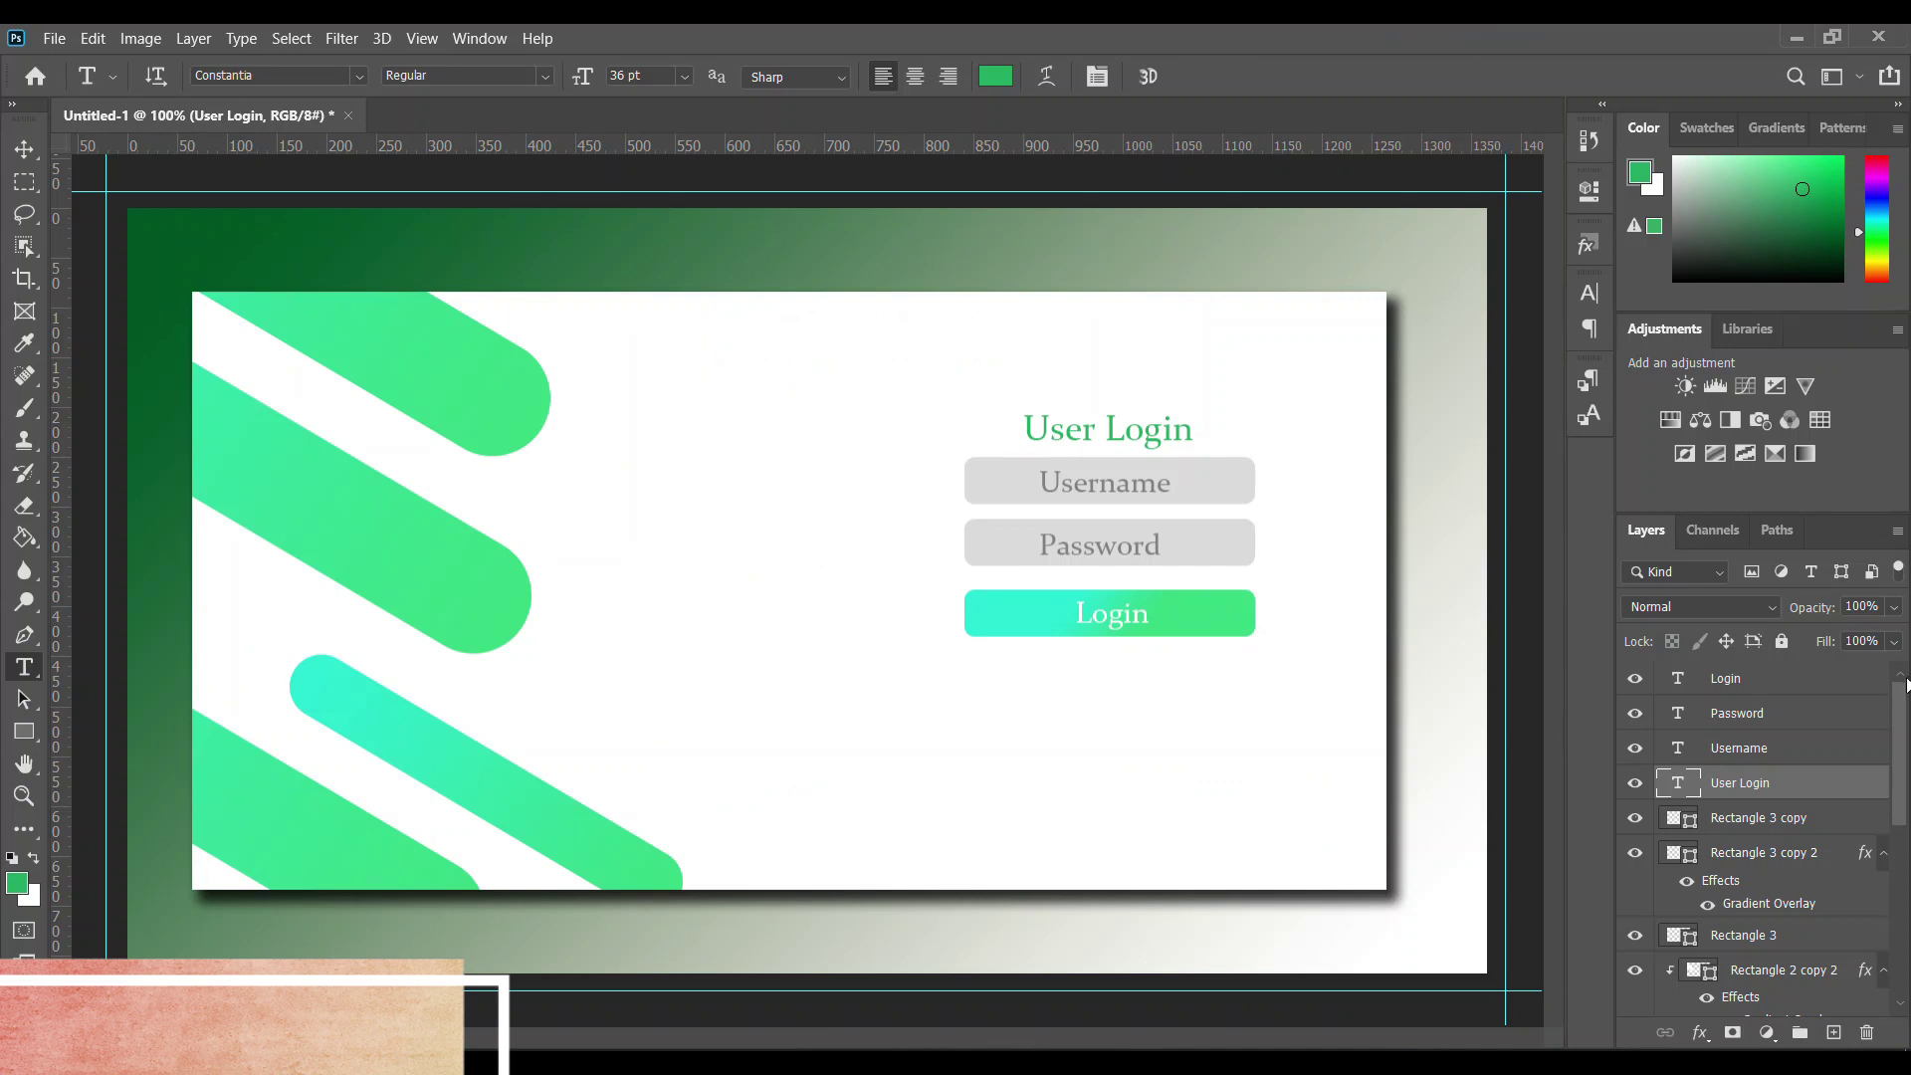
{"action": "key", "text": "ctrl+t"}
{"action": "mouse_move", "coordinate": [1200, 454]}
{"action": "left_mouse_down"}
{"action": "mouse_move", "coordinate": [1354, 478]}
{"action": "mouse_move", "coordinate": [1239, 420]}
{"action": "left_mouse_up"}
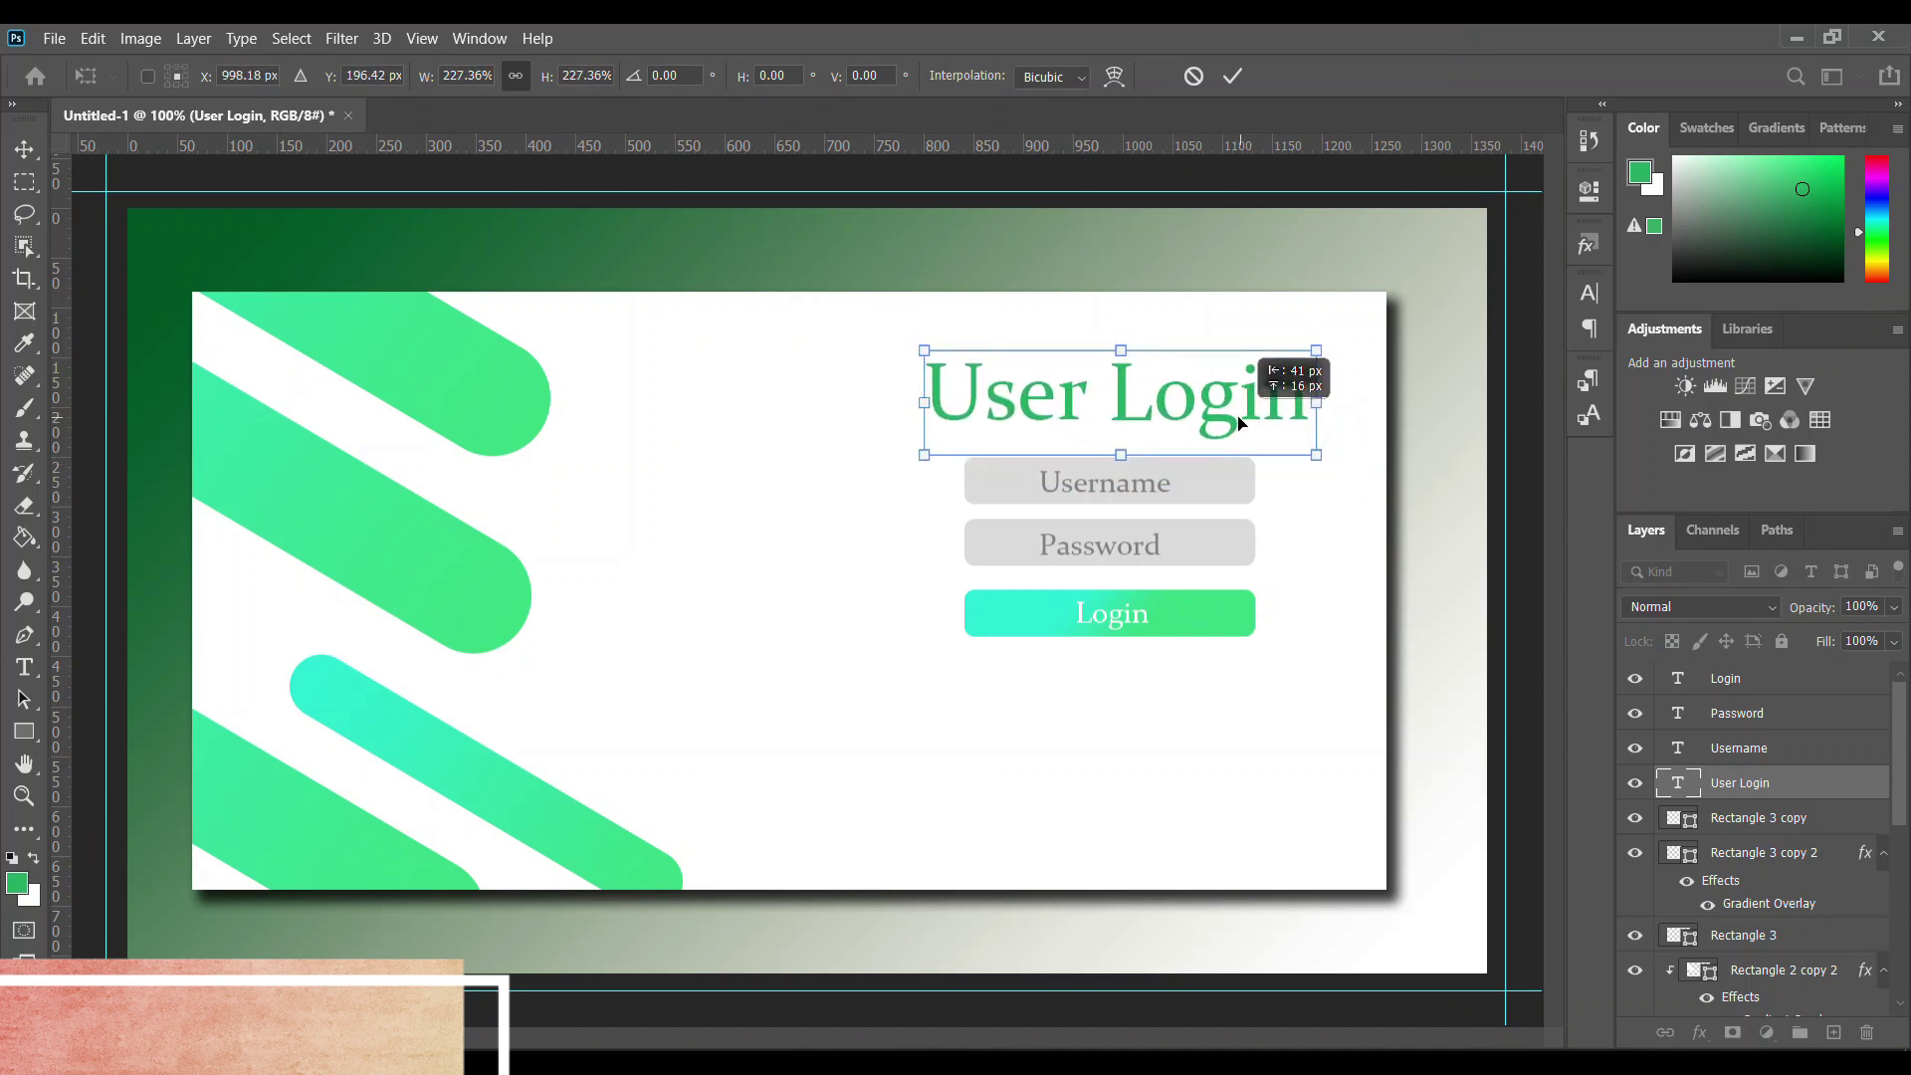
{"action": "key", "text": "Return"}
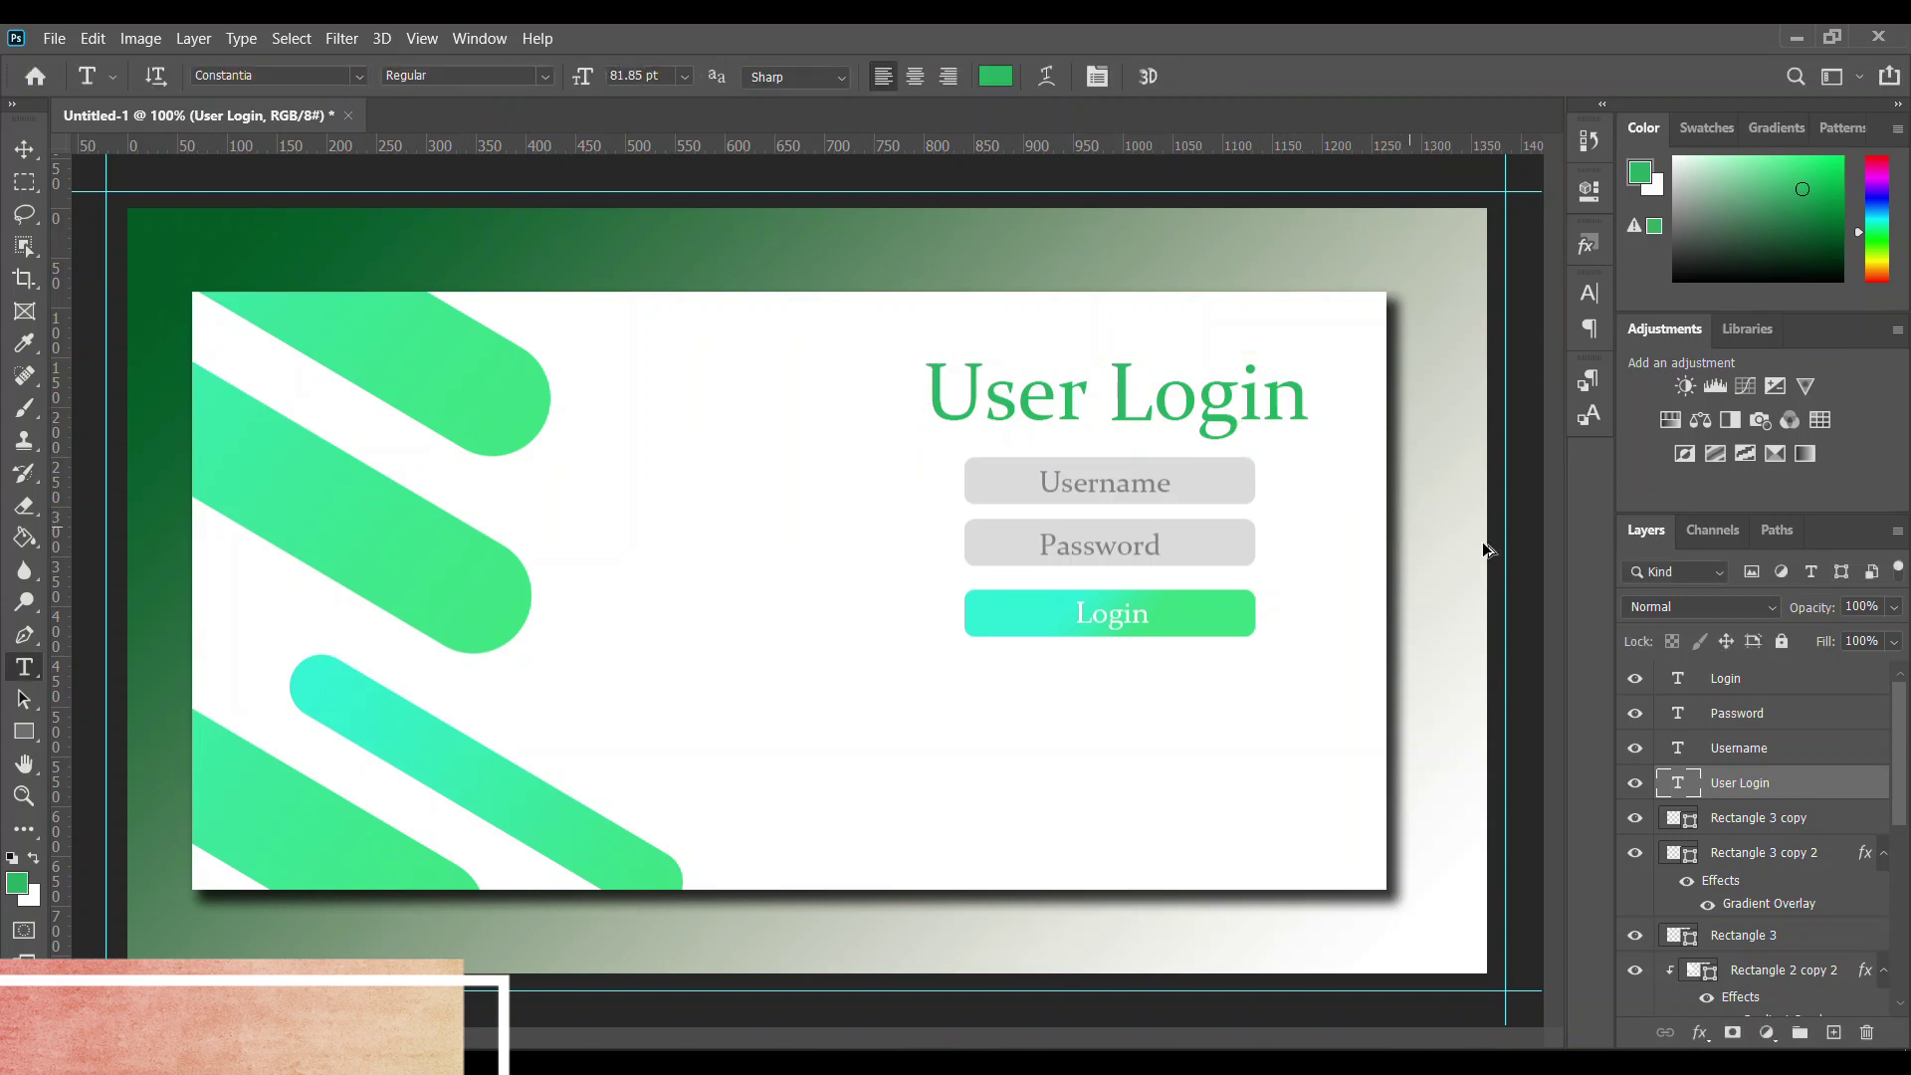
Reset the heading font size to 36 pt, then scale it up slightly and raise it
{"action": "key", "text": "ctrl+y"}
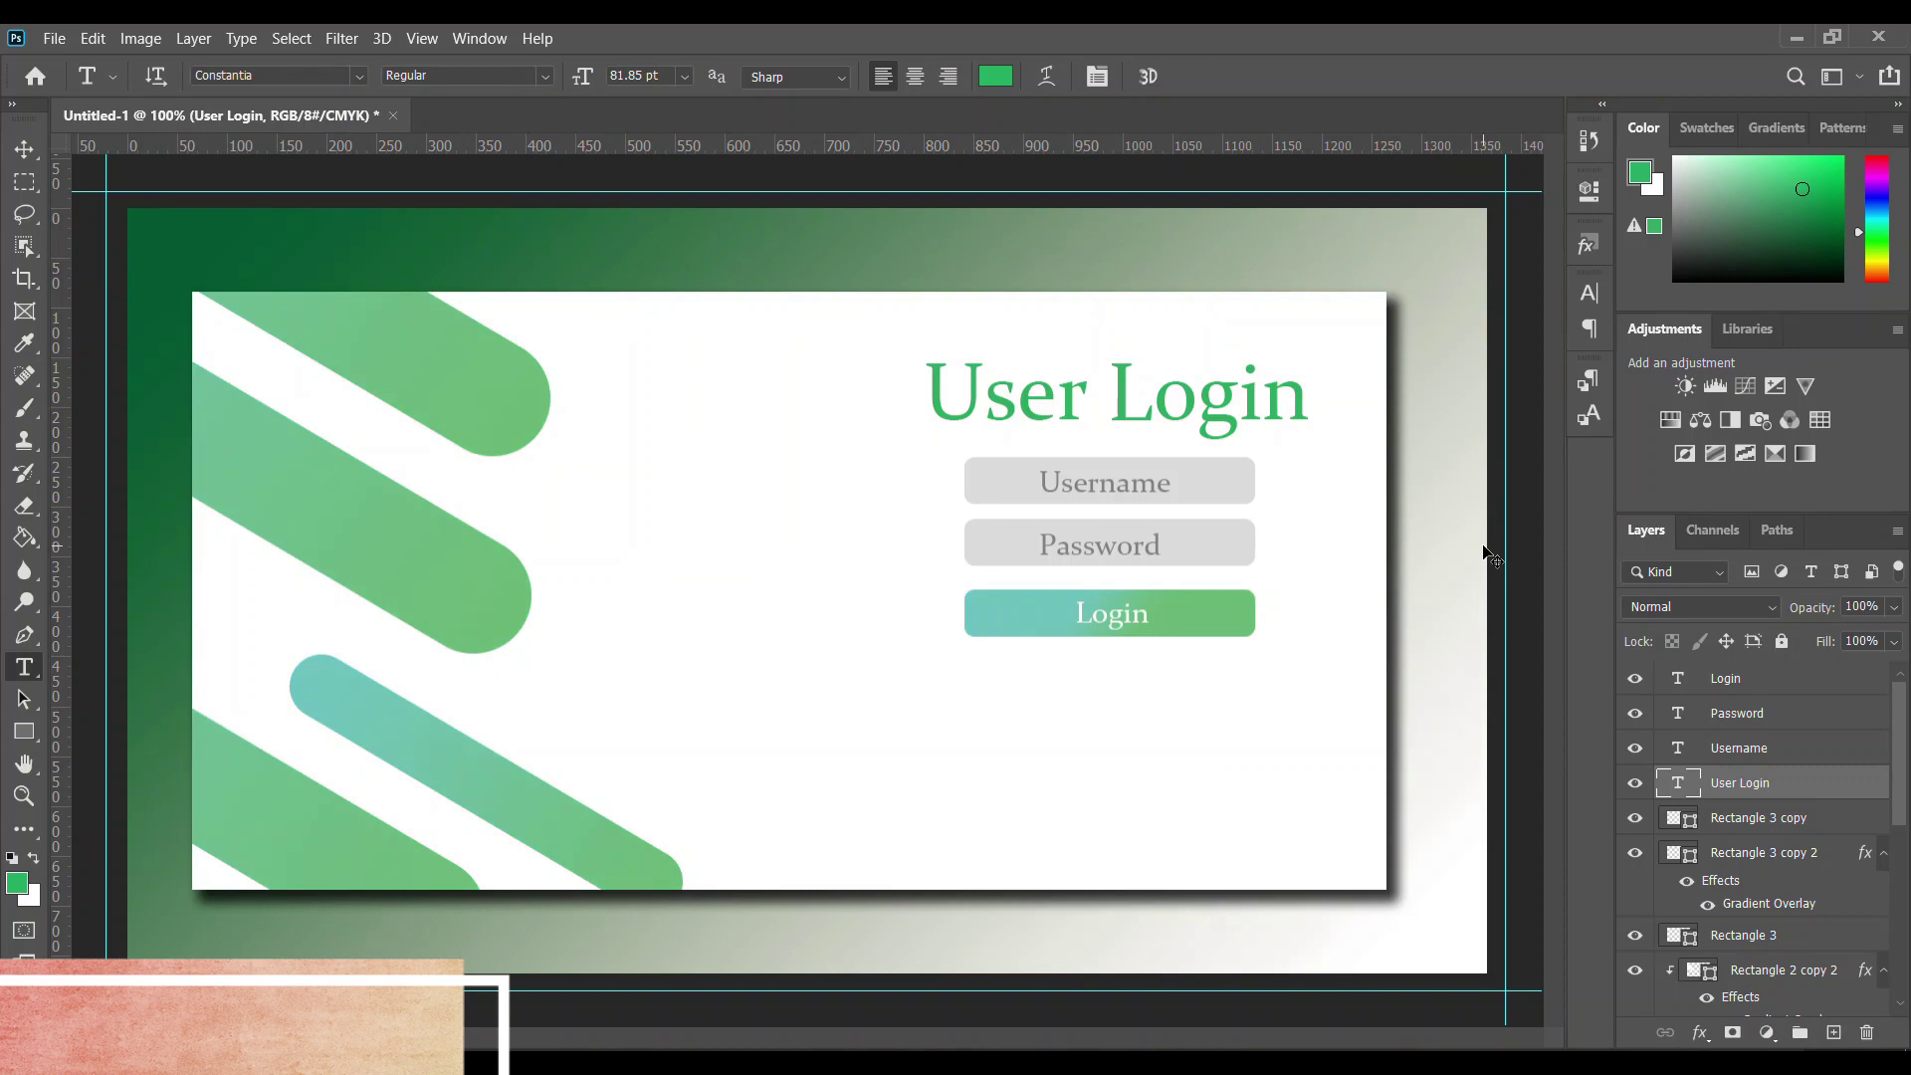
{"action": "type", "text": "36"}
{"action": "key", "text": "Return"}
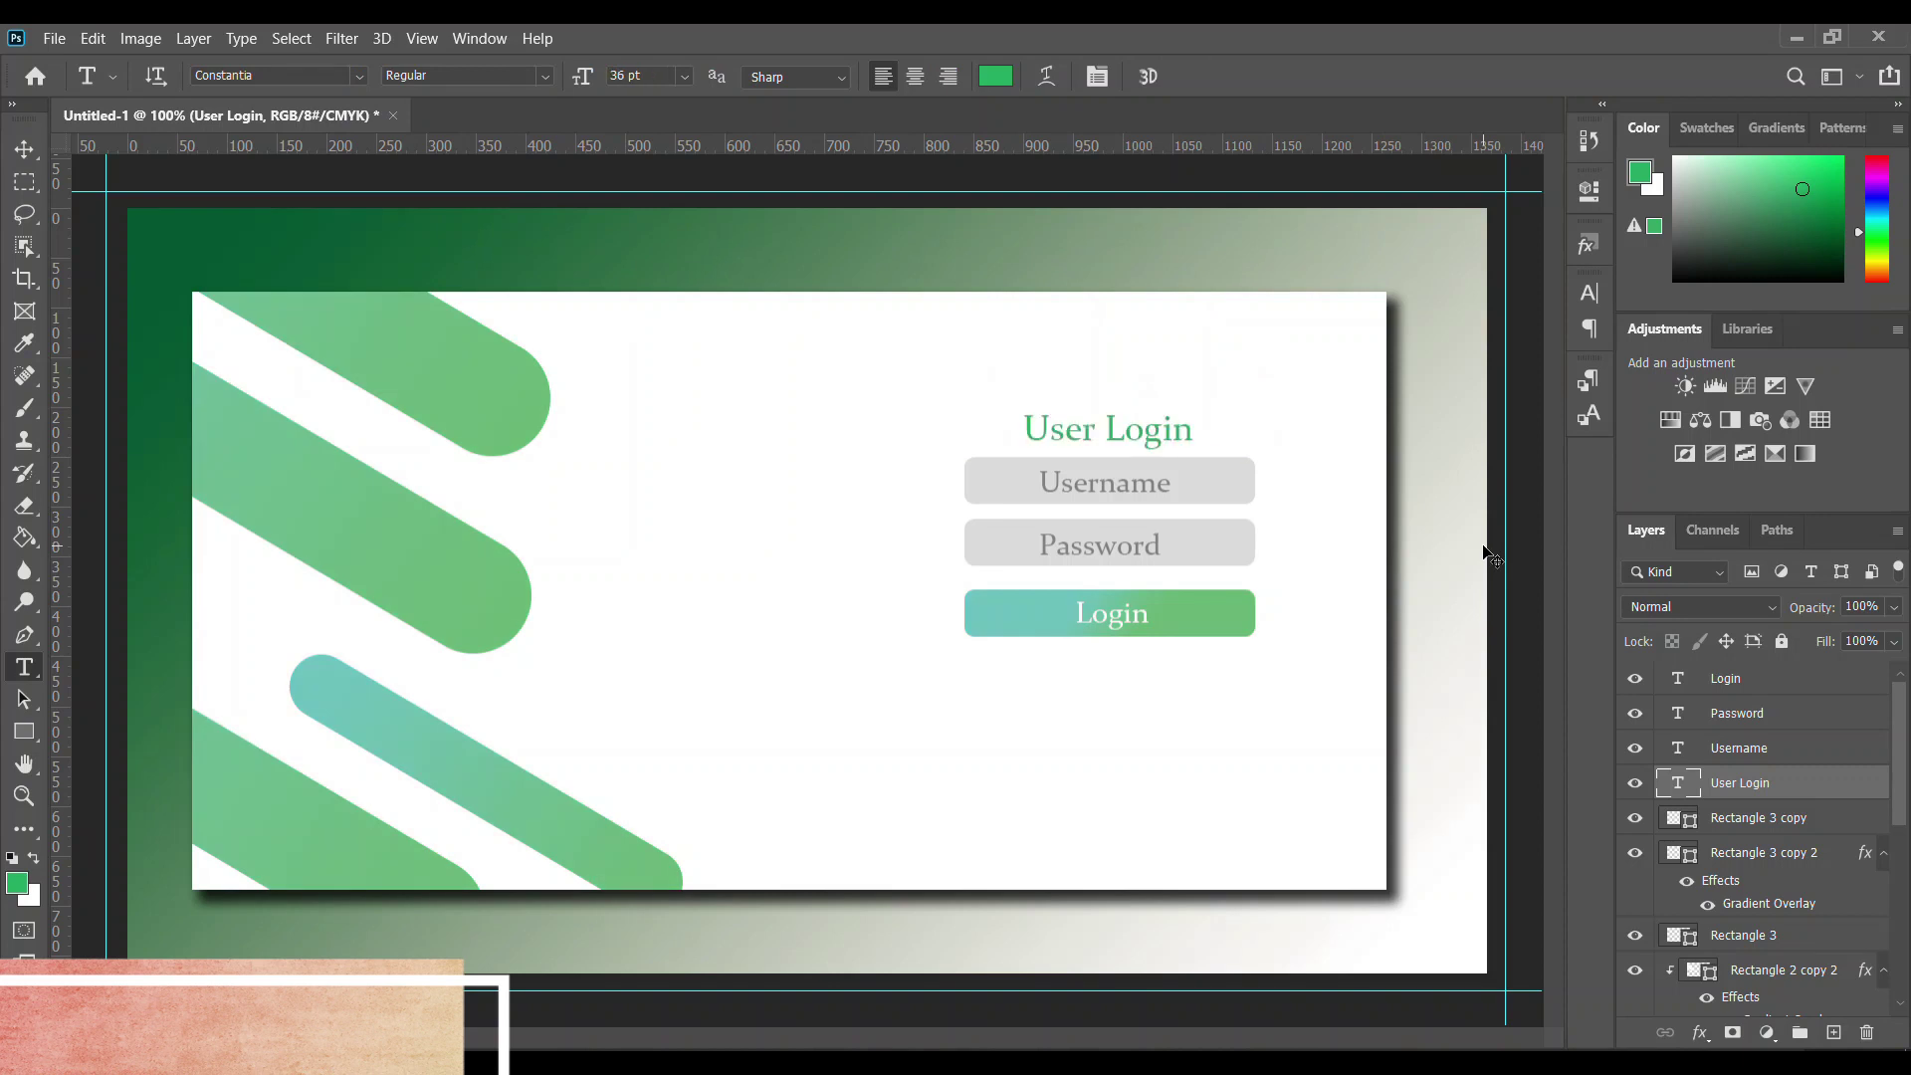
{"action": "key", "text": "ctrl+y"}
{"action": "key", "text": "ctrl+t"}
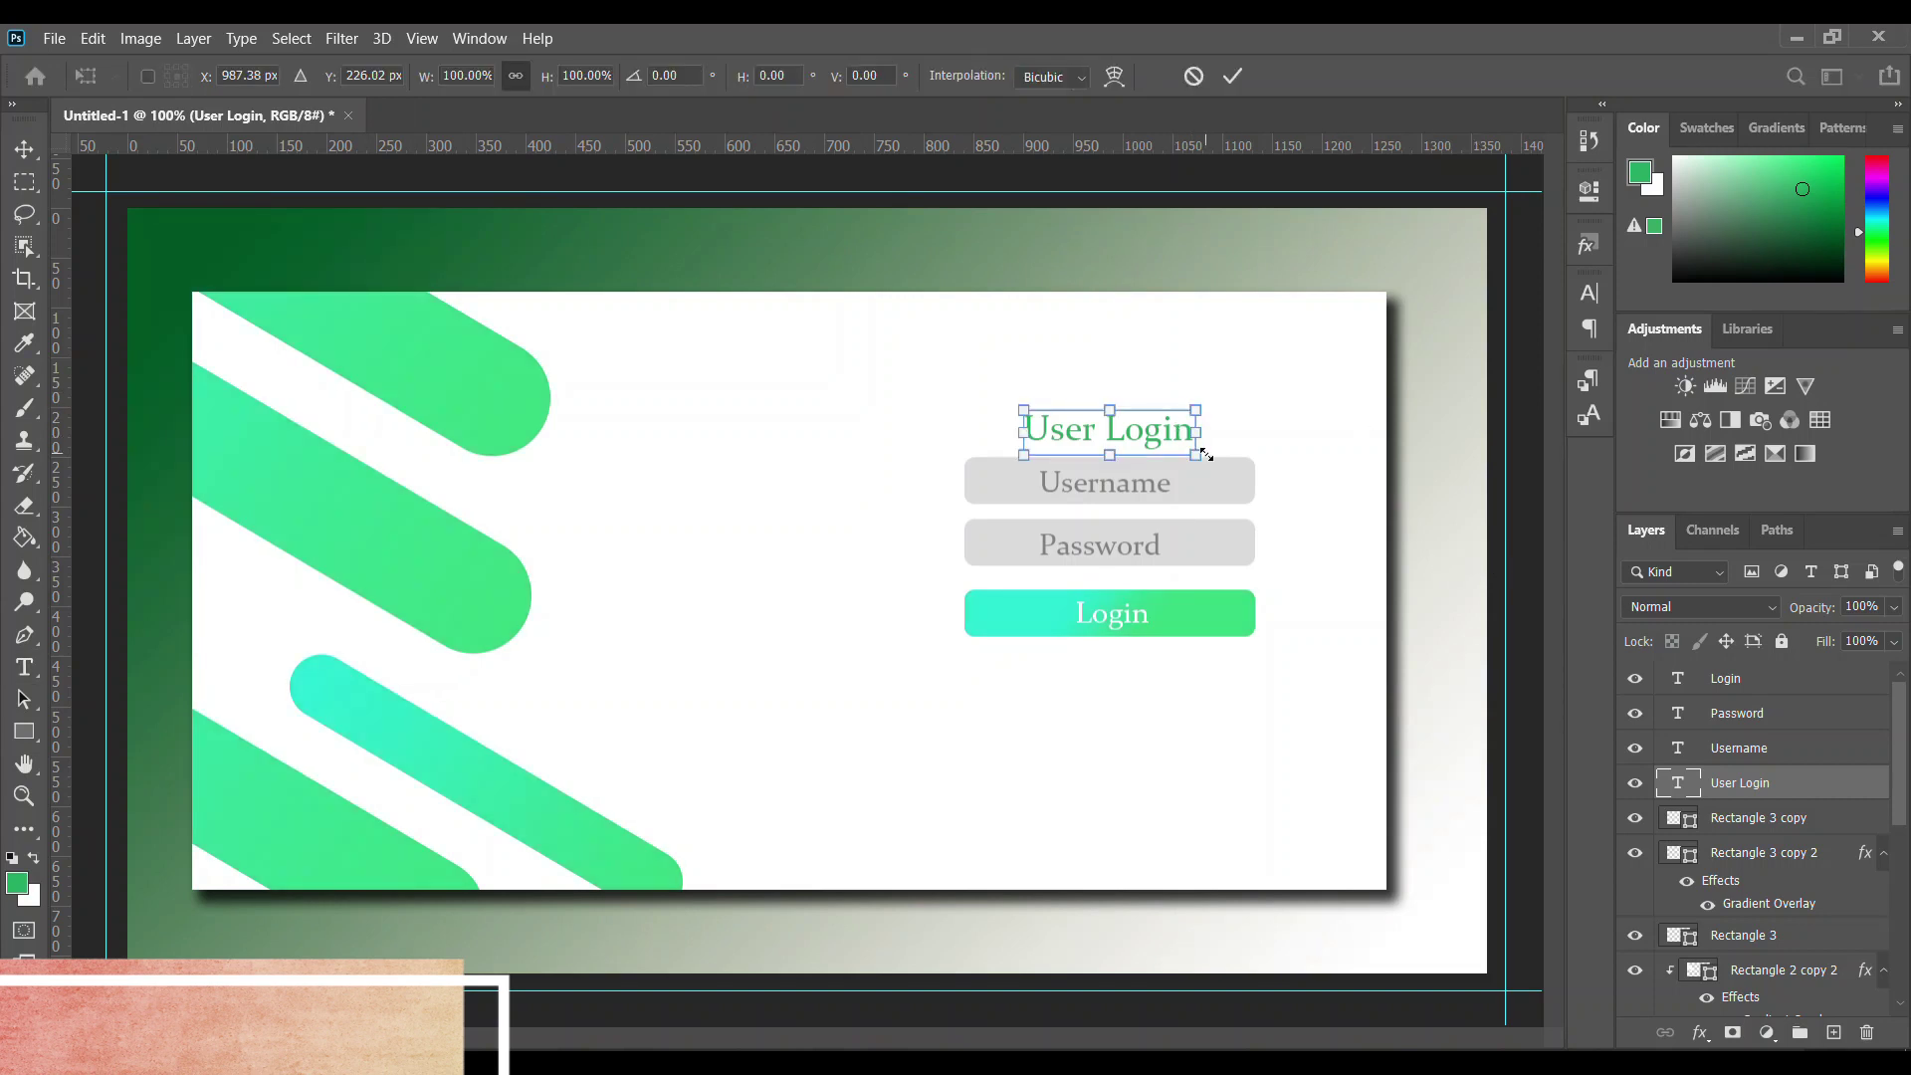
{"action": "left_click_drag", "start_coordinate": [1198, 456], "coordinate": [1152, 408]}
Make the User Login heading bold and widen its text box so 'Login' shows
{"action": "key", "text": "Return"}
{"action": "key", "text": "t"}
{"action": "left_click", "coordinate": [1152, 403]}
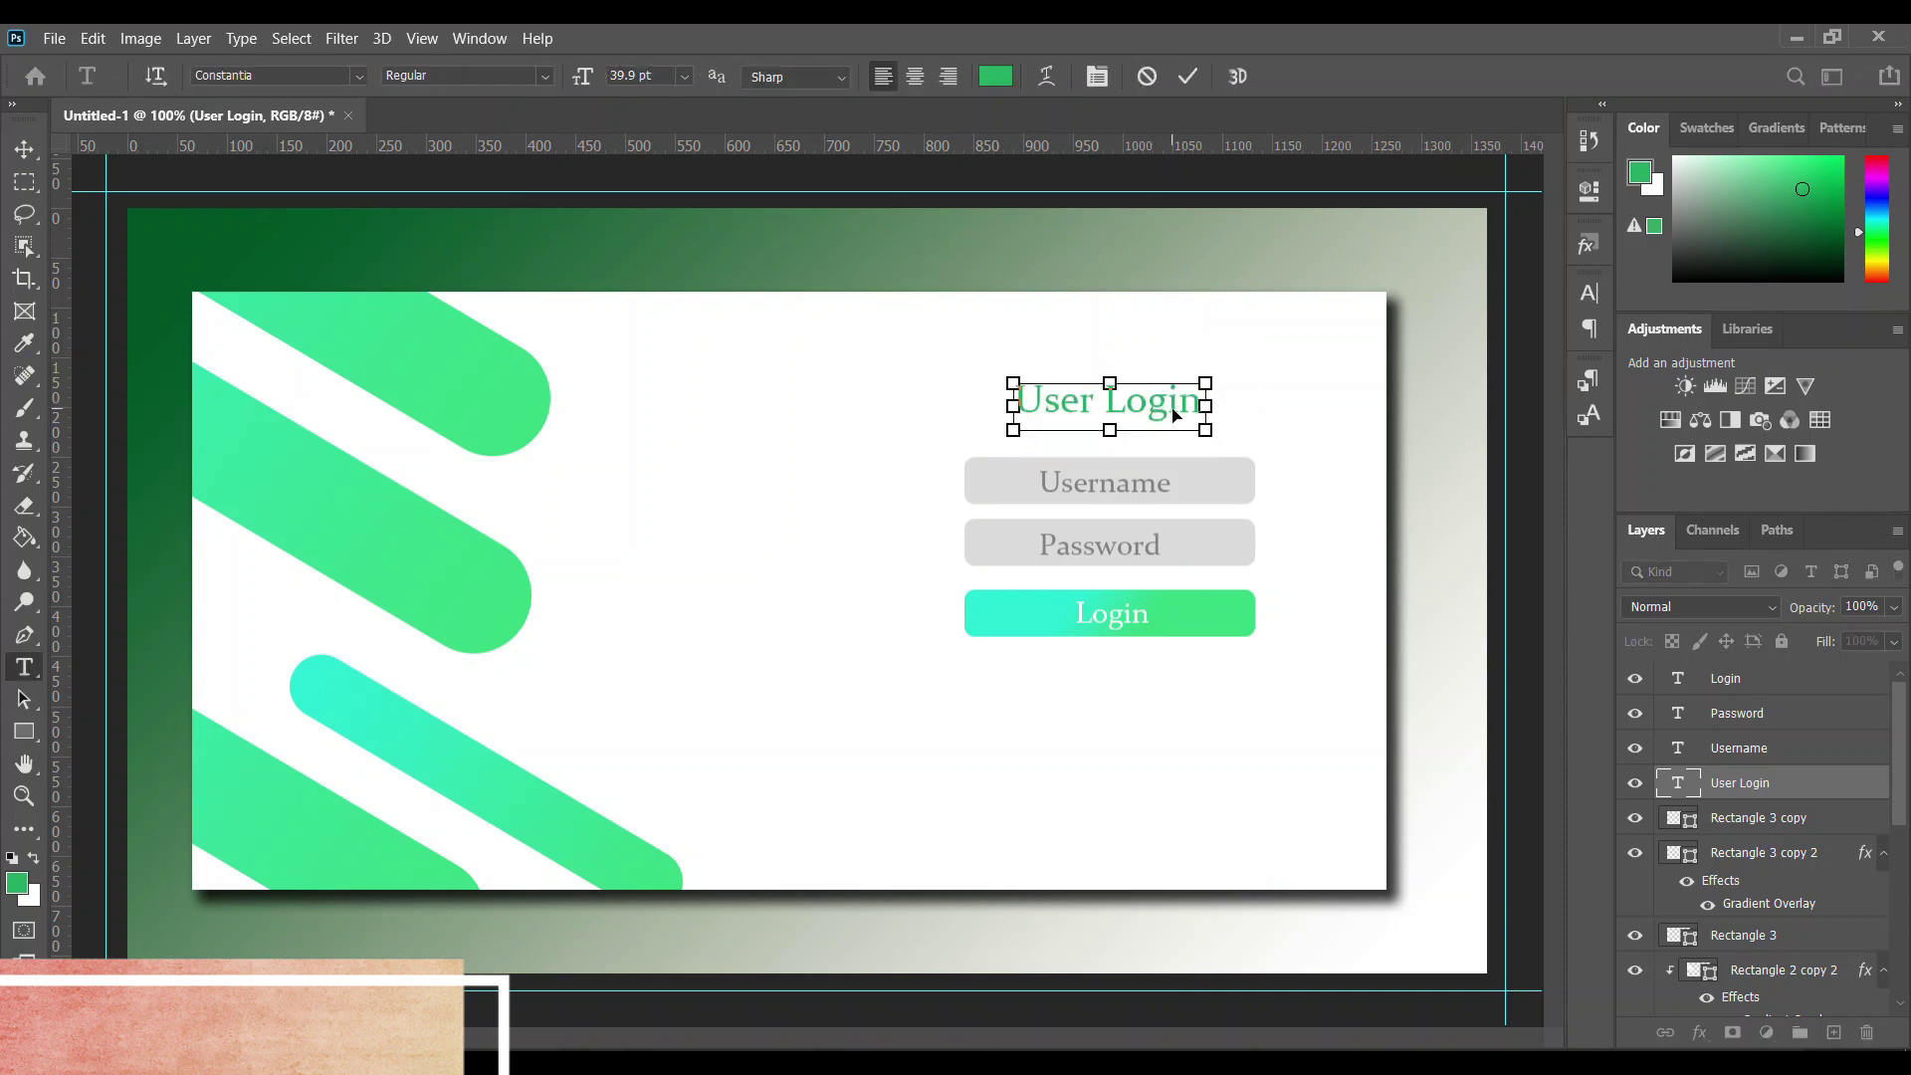
{"action": "key", "text": "ctrl+a"}
{"action": "left_click", "coordinate": [546, 76]}
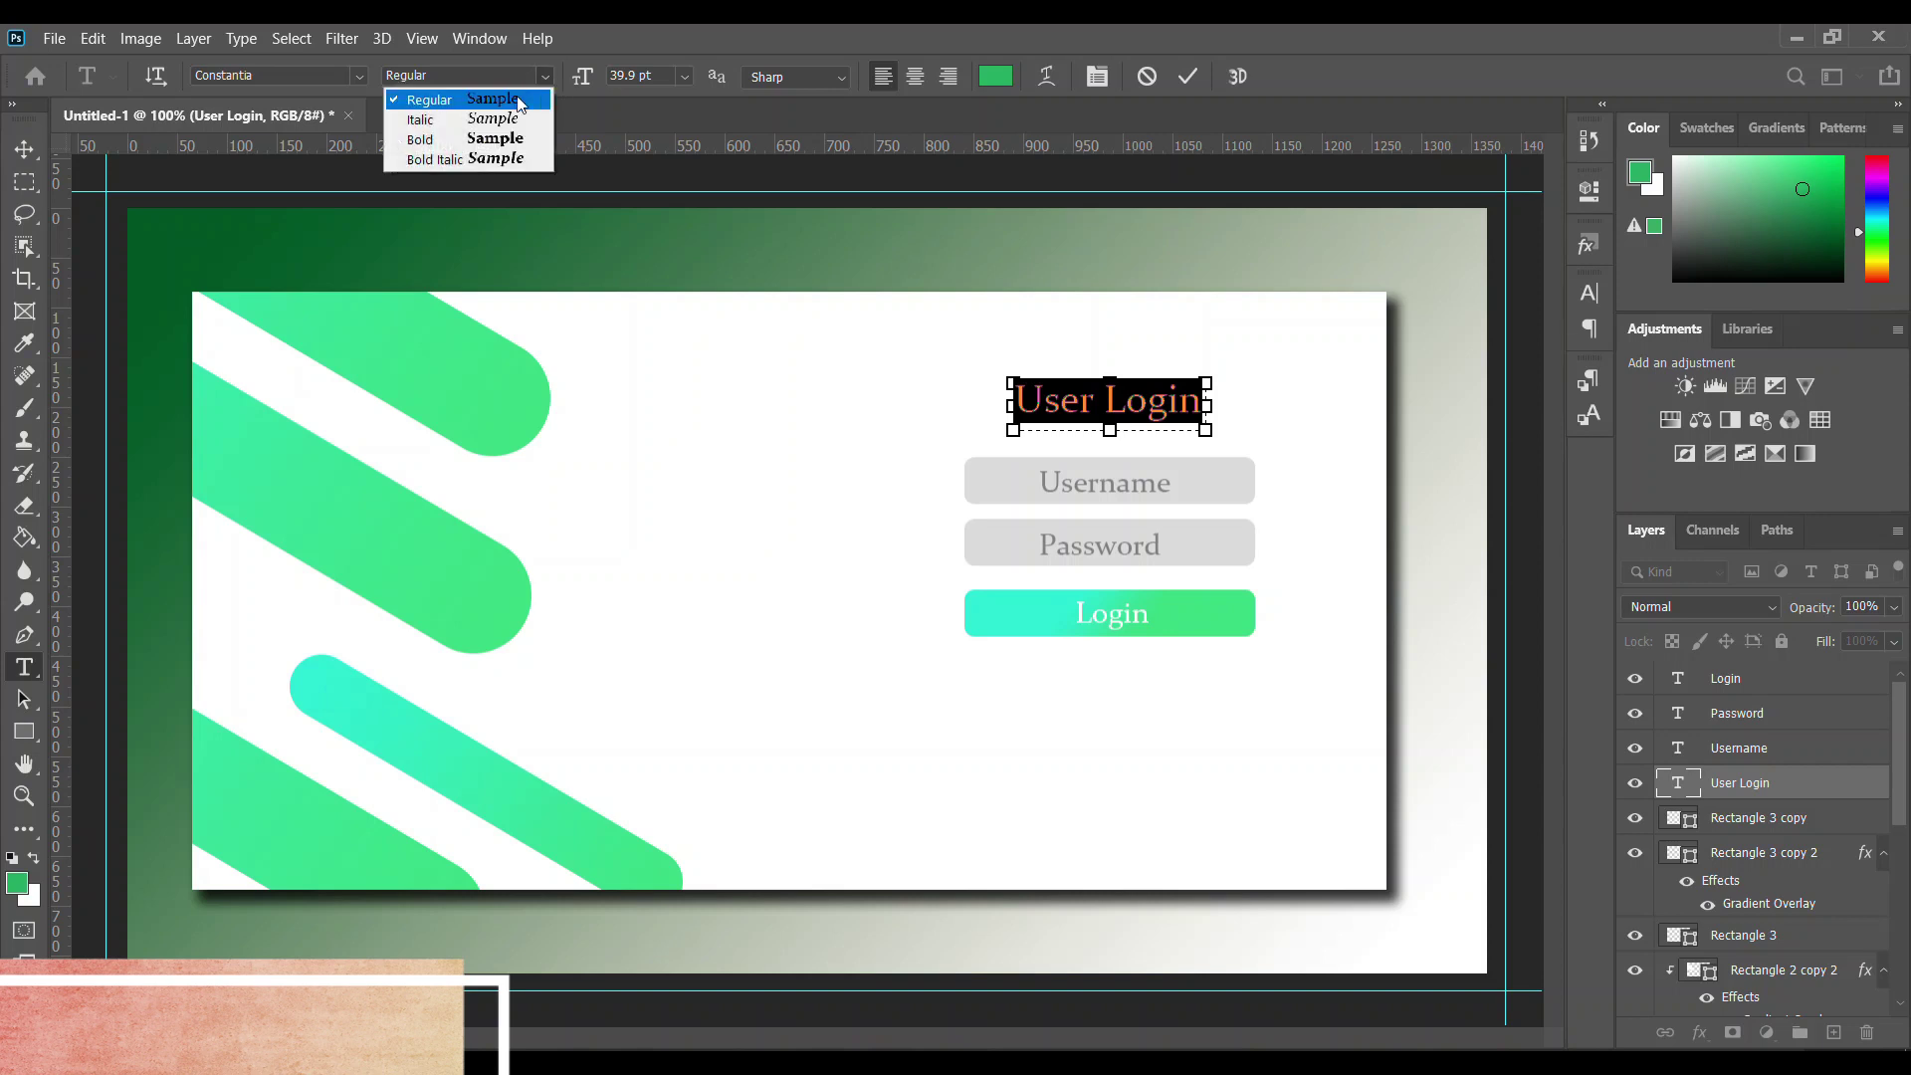
{"action": "left_click", "coordinate": [497, 141]}
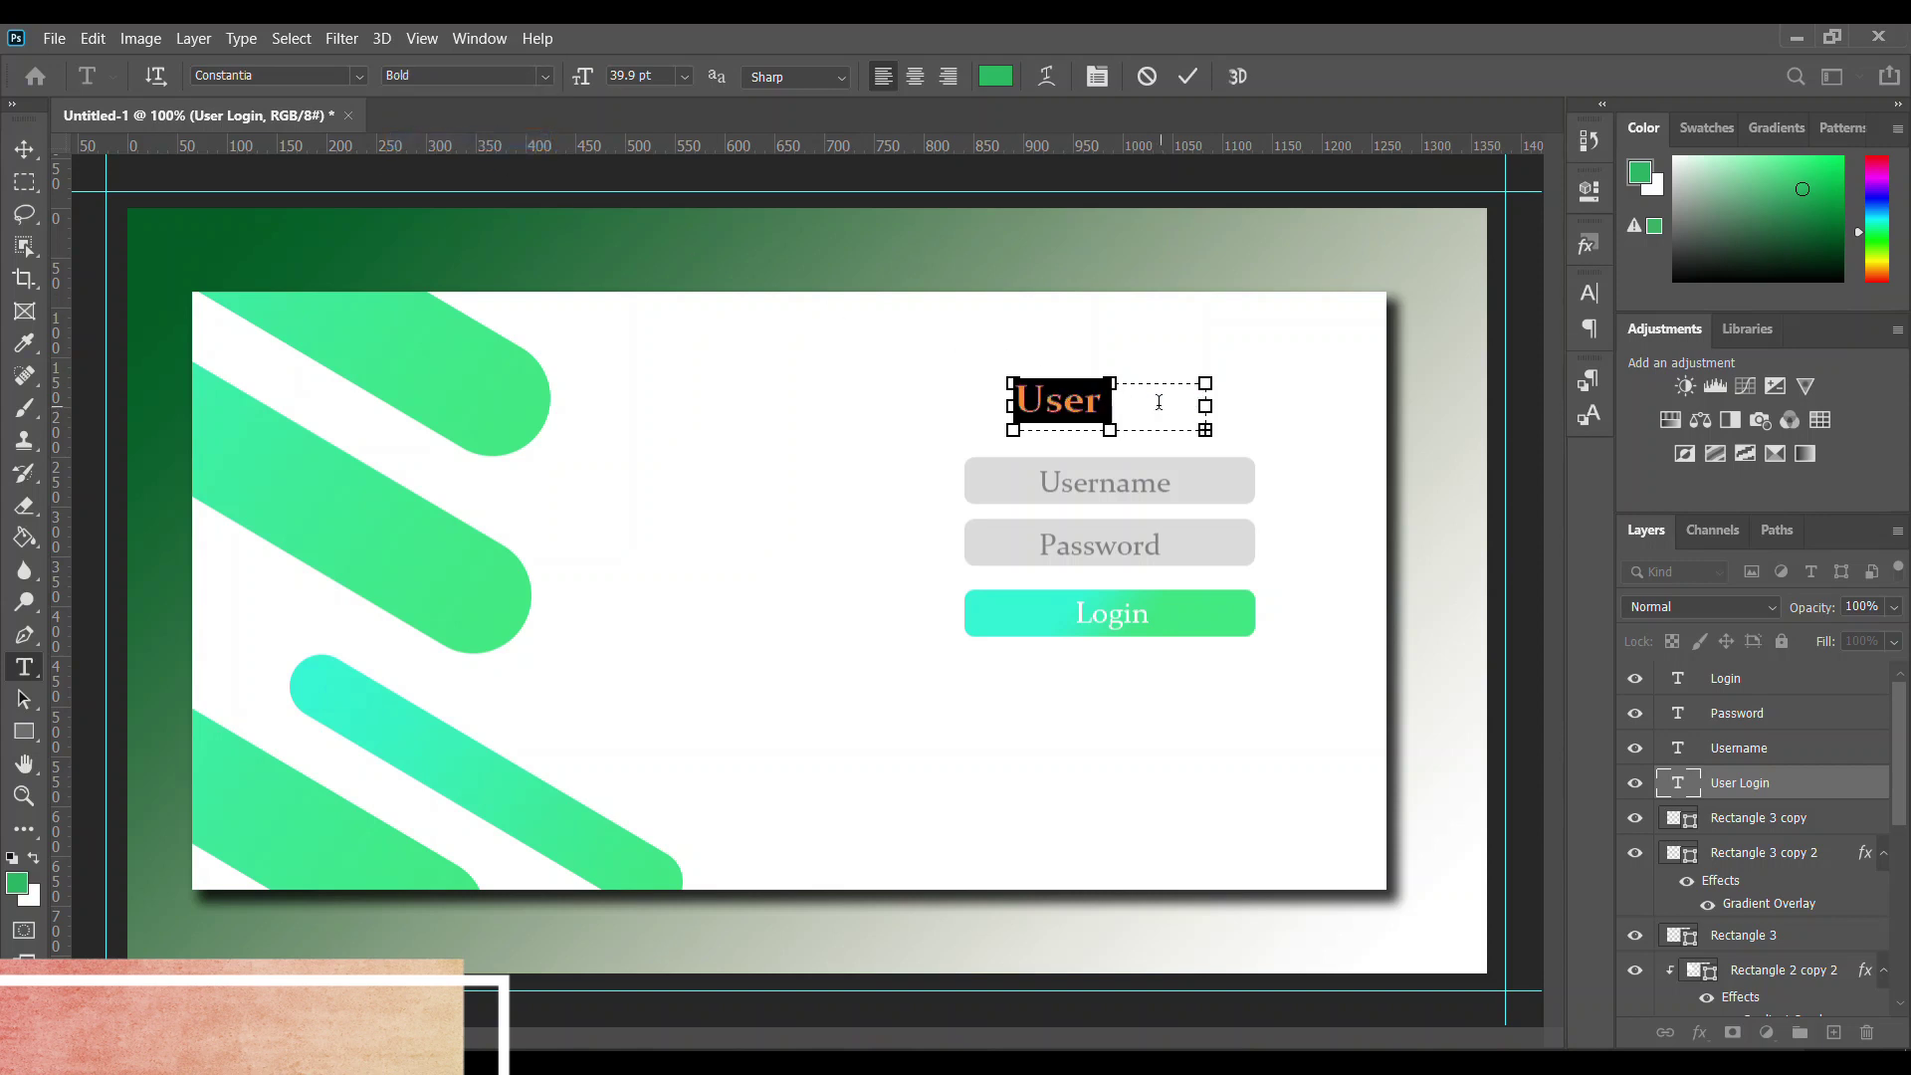
{"action": "left_click_drag", "start_coordinate": [1206, 408], "coordinate": [1231, 406]}
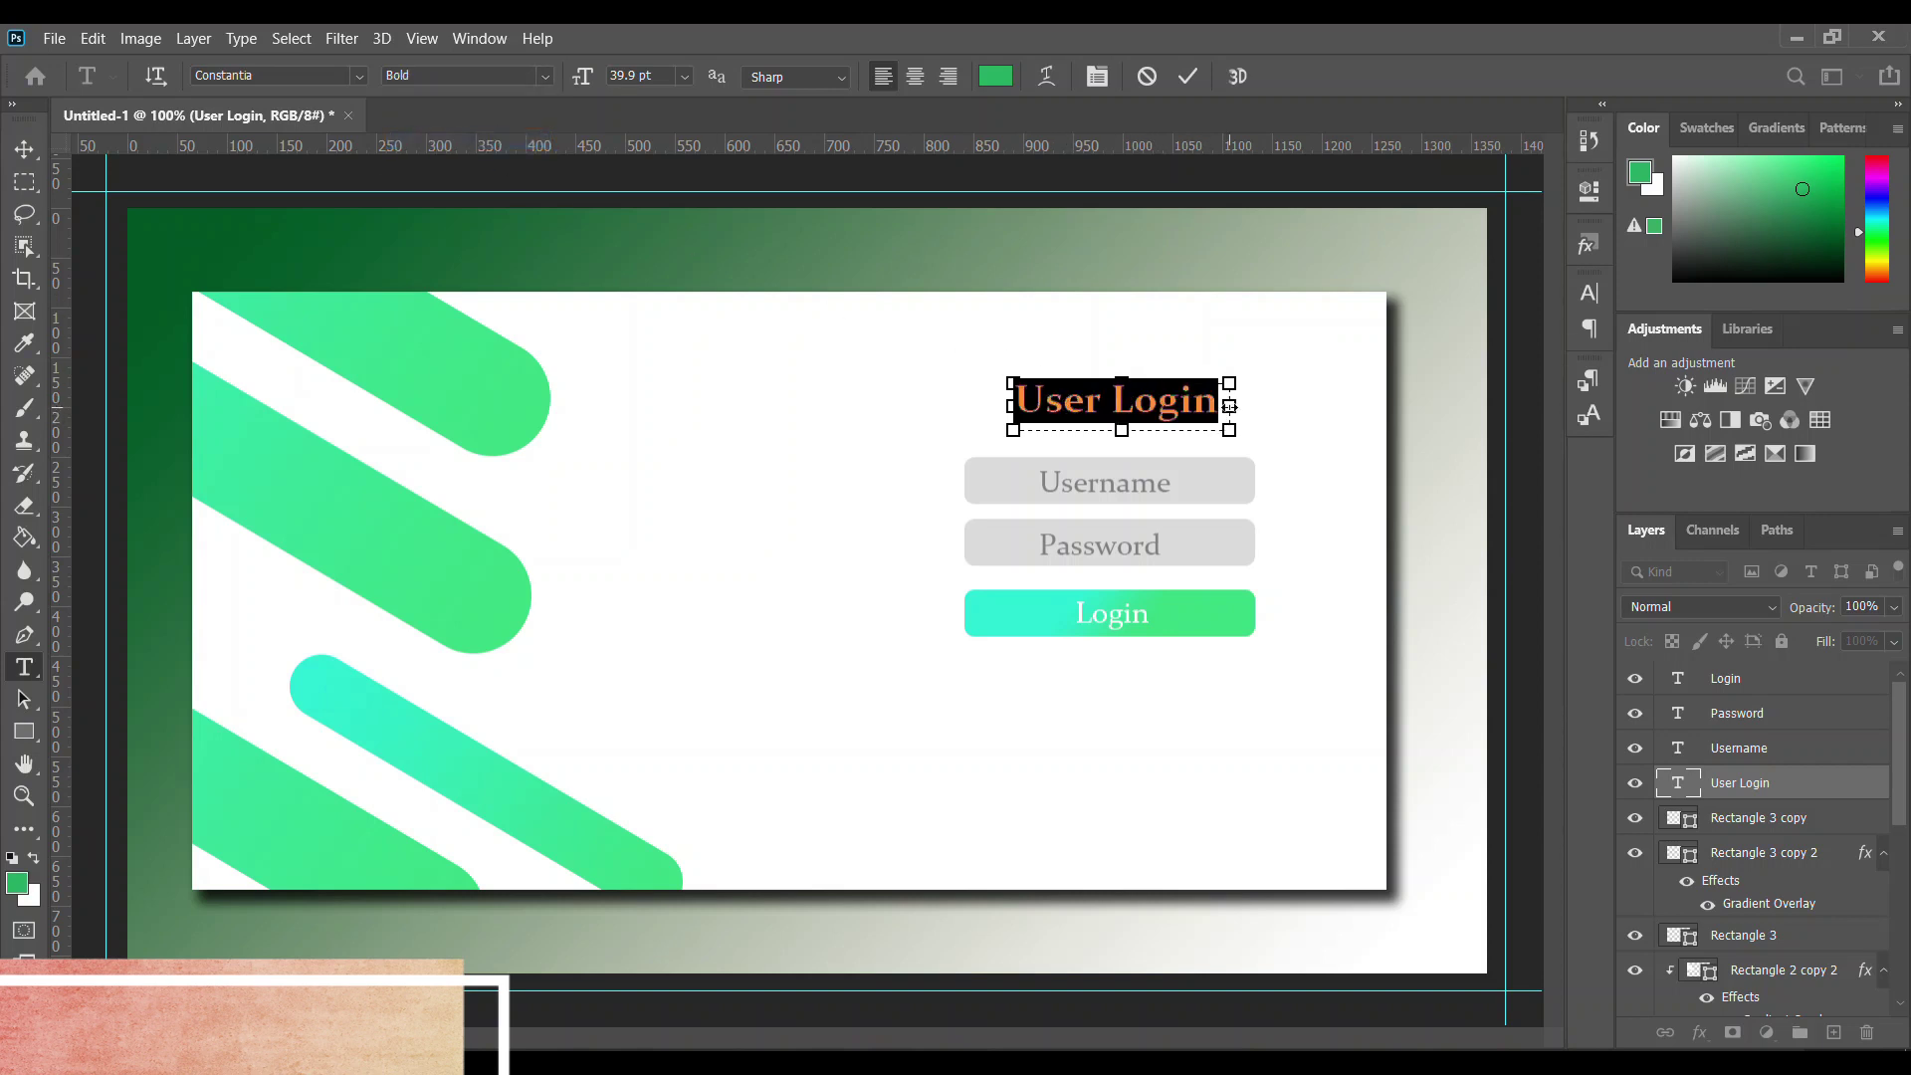
Colour the heading black (000000), adjust its text box and settle its position
{"action": "left_click", "coordinate": [17, 886]}
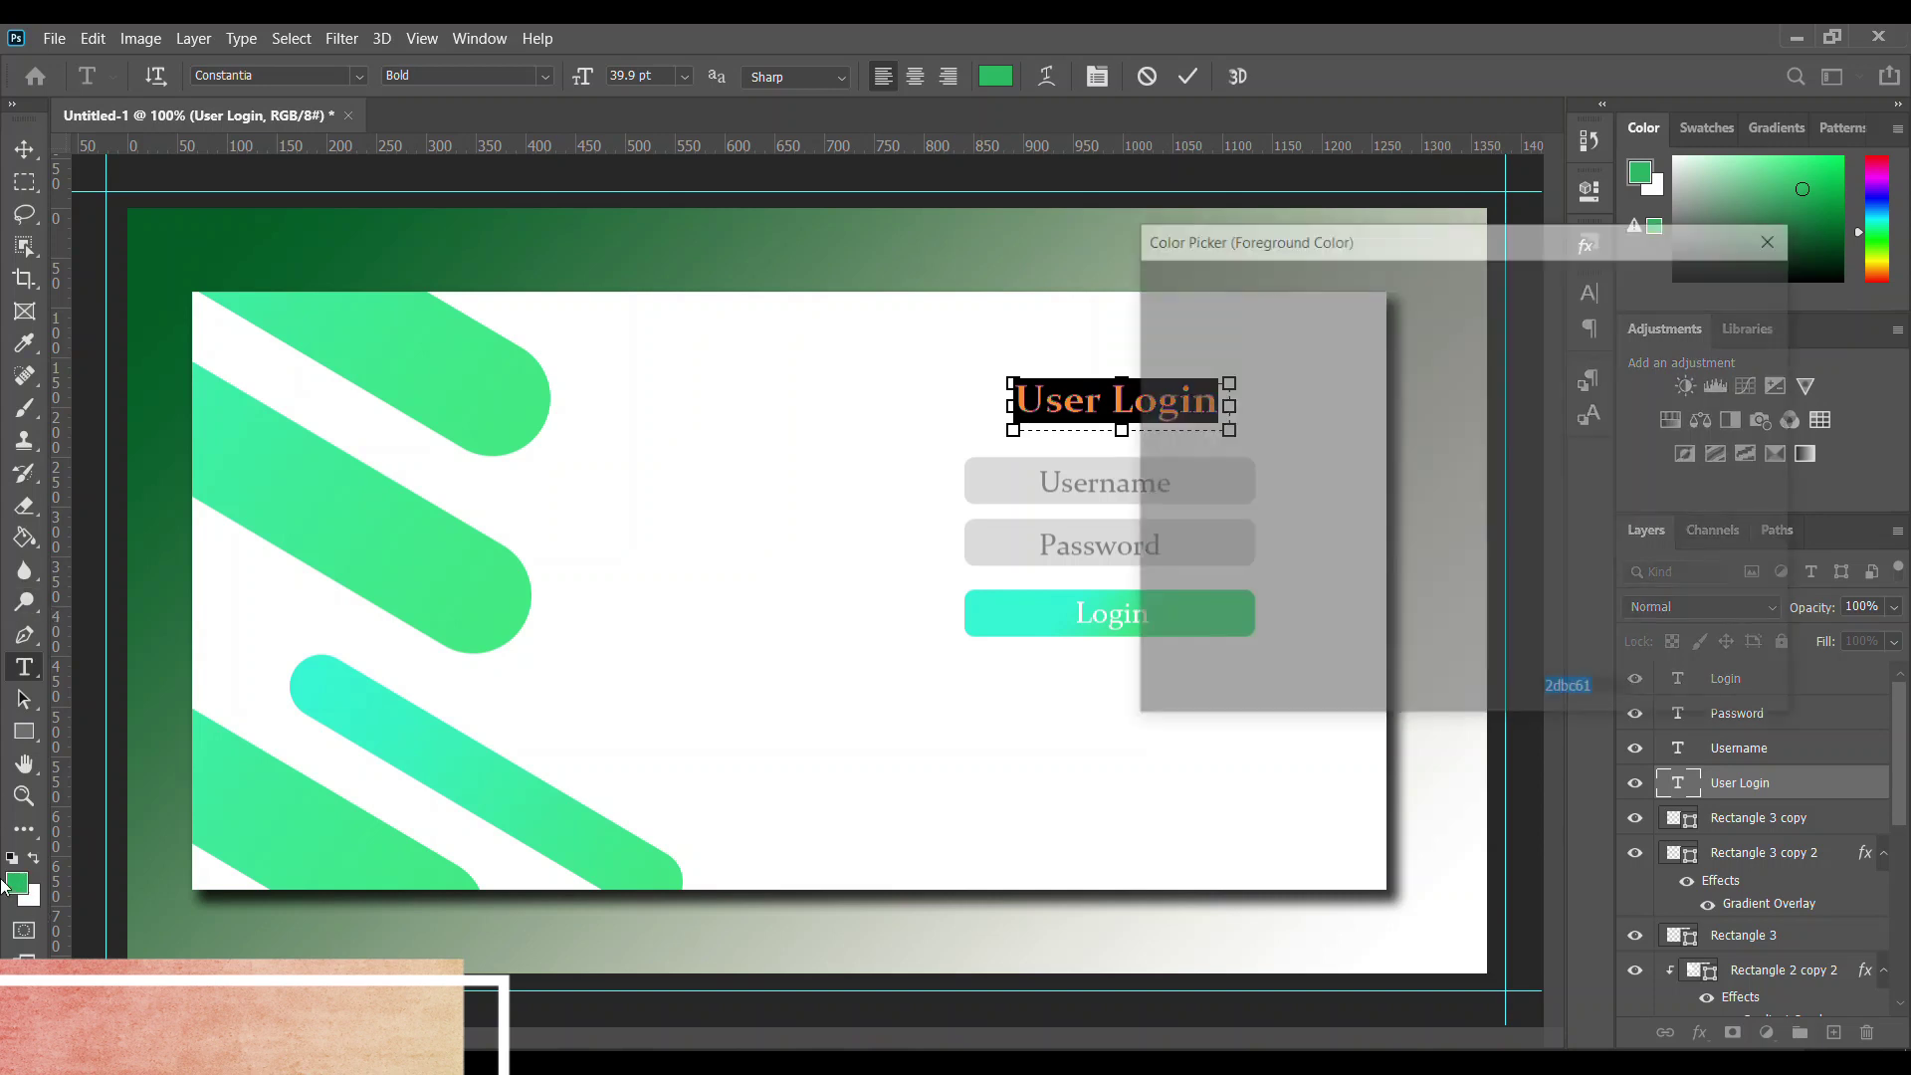
{"action": "type", "text": "000000"}
{"action": "left_click", "coordinate": [1678, 287]}
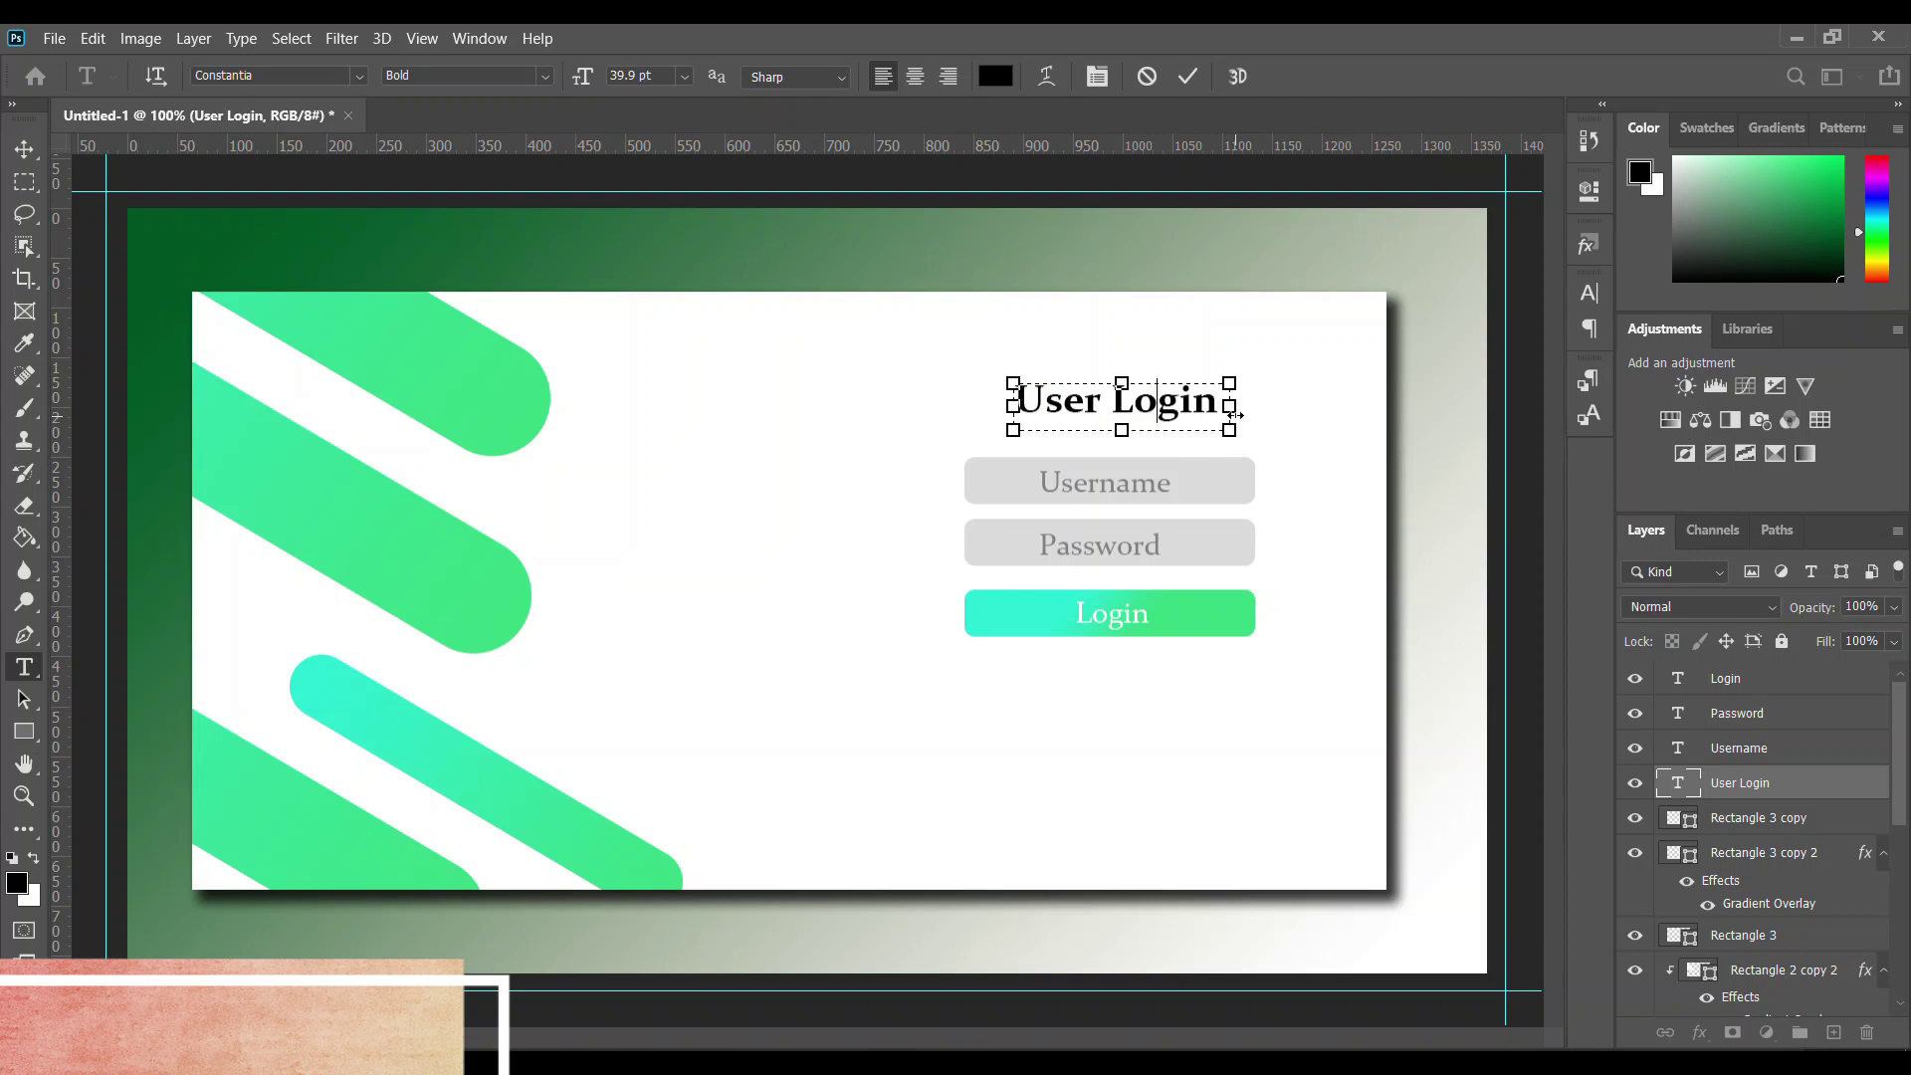
{"action": "left_click_drag", "start_coordinate": [1230, 408], "coordinate": [1243, 408]}
{"action": "key", "text": "ctrl+Return"}
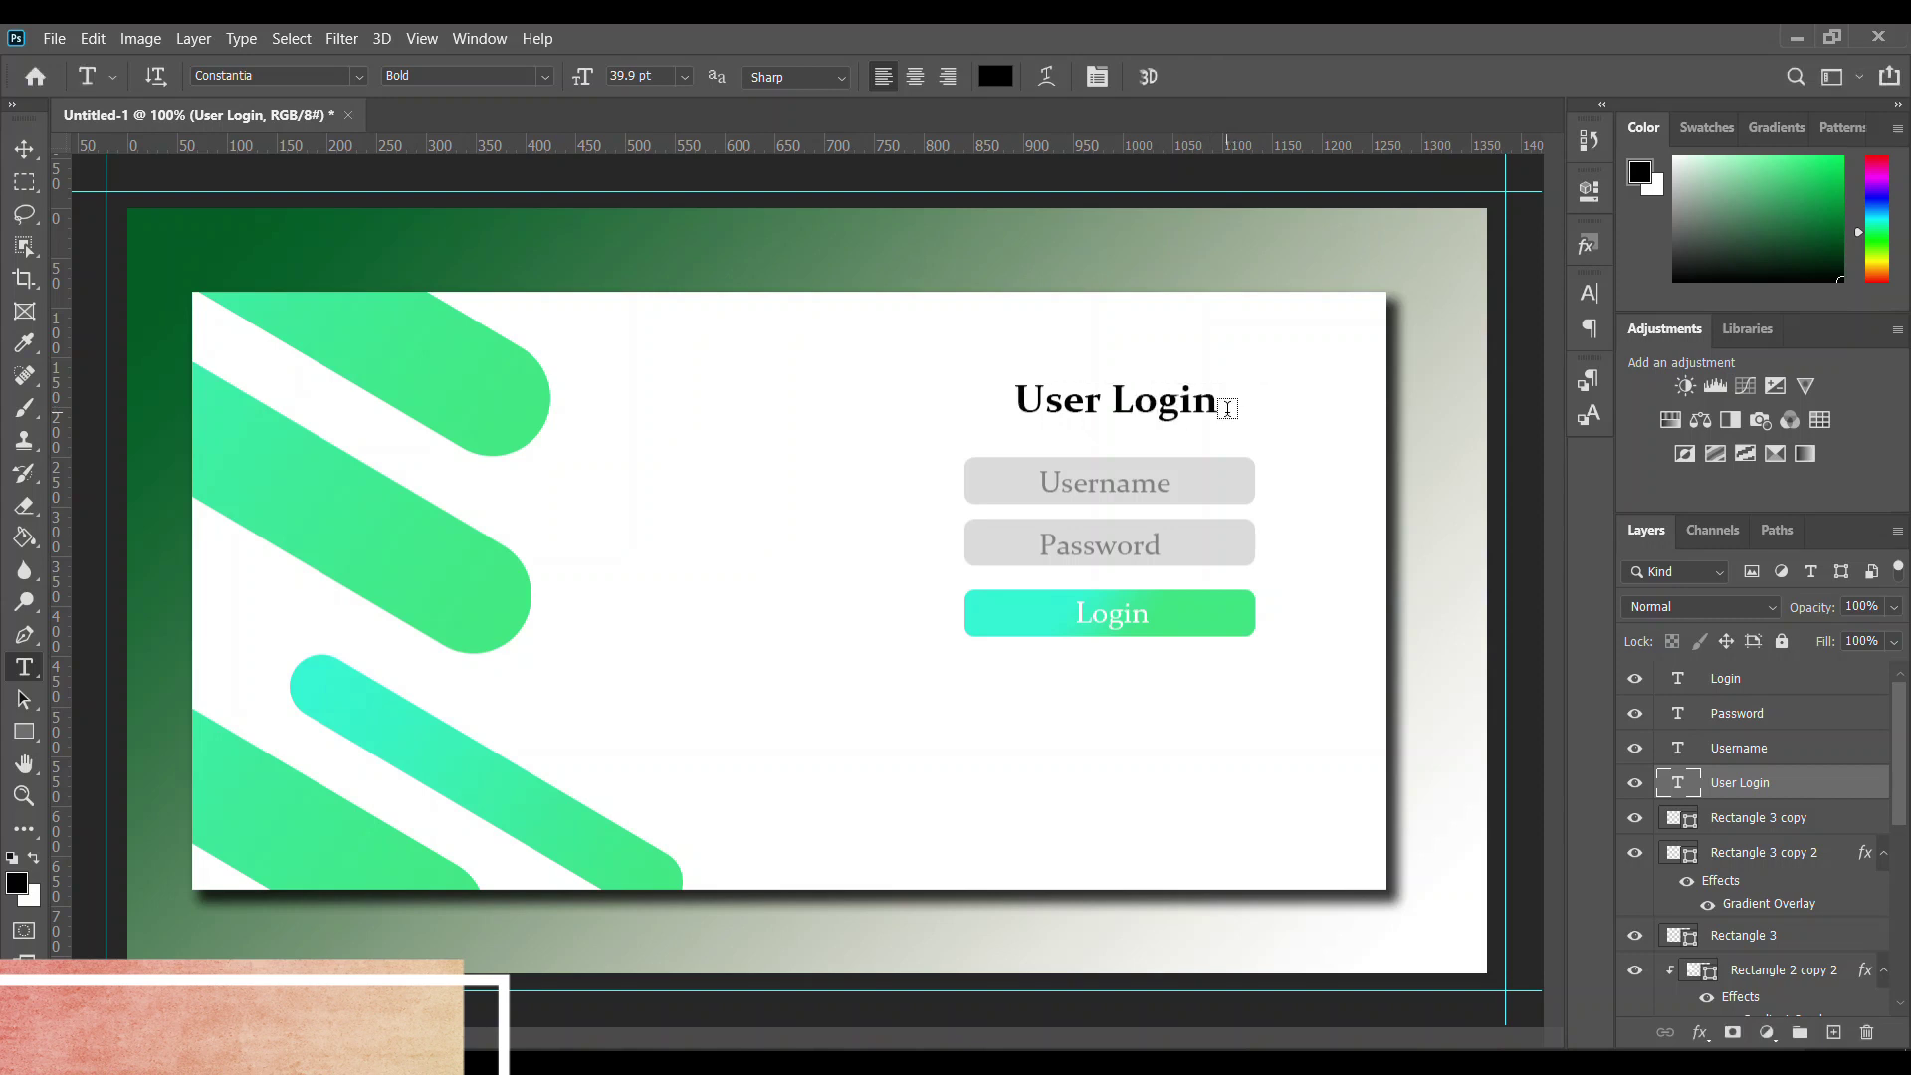
{"action": "key", "text": "ctrl+t"}
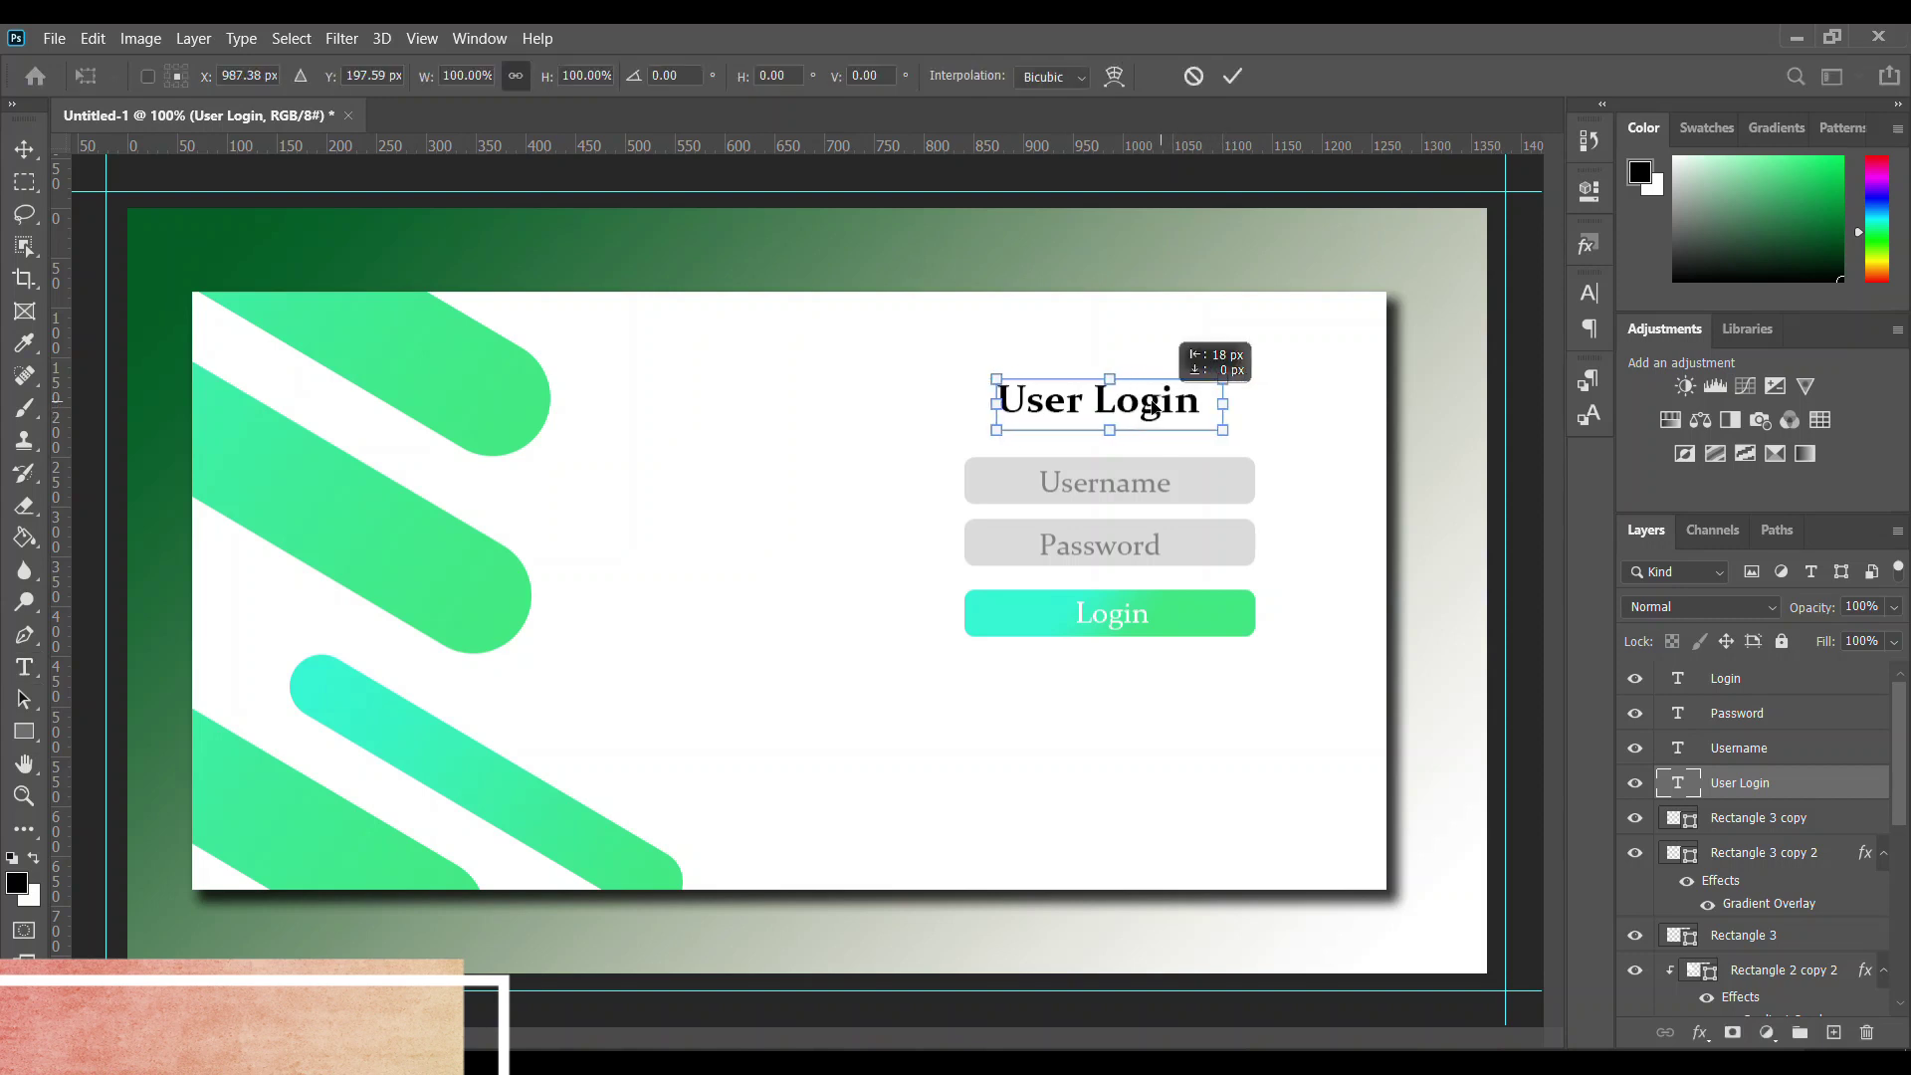
{"action": "key", "text": "Return"}
{"action": "key", "text": "t"}
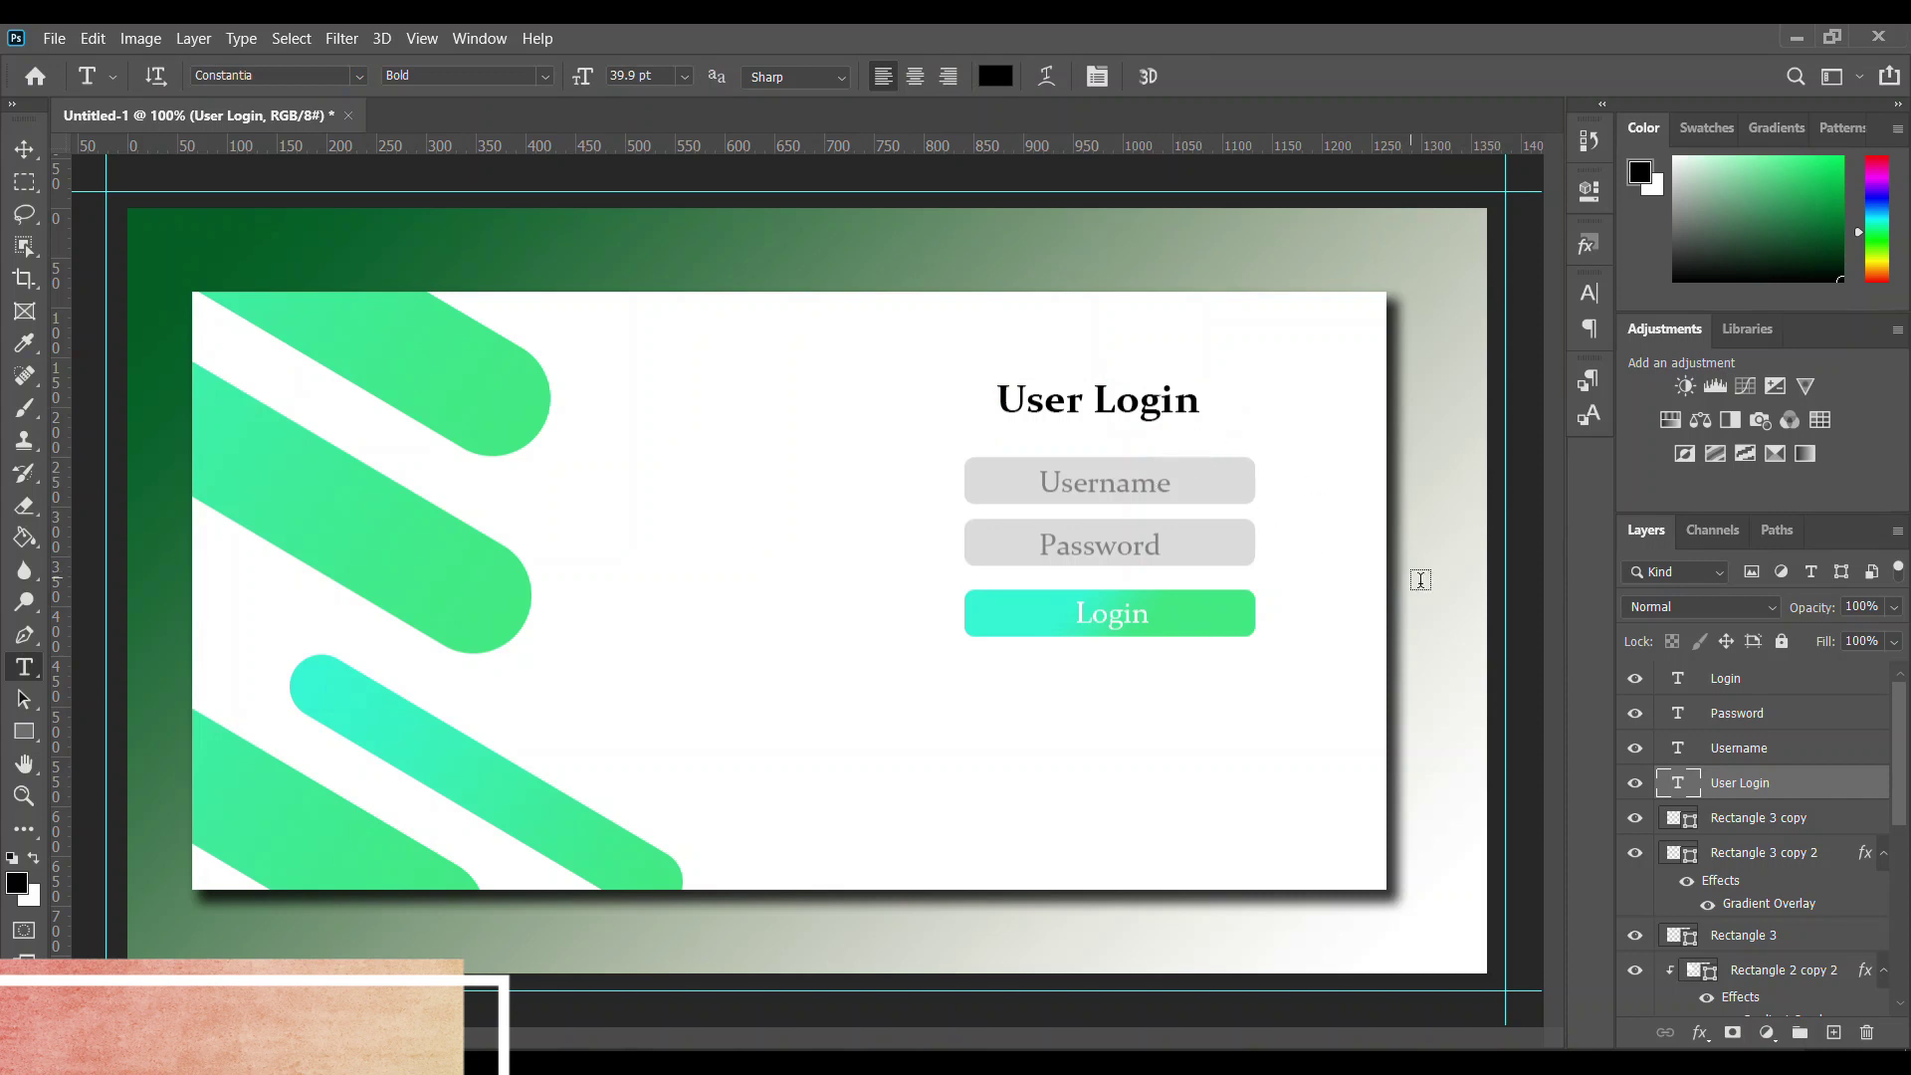
Open the padlock image img_131108.png from the Downloads folder
{"action": "left_click", "coordinate": [54, 38]}
{"action": "left_click", "coordinate": [98, 87]}
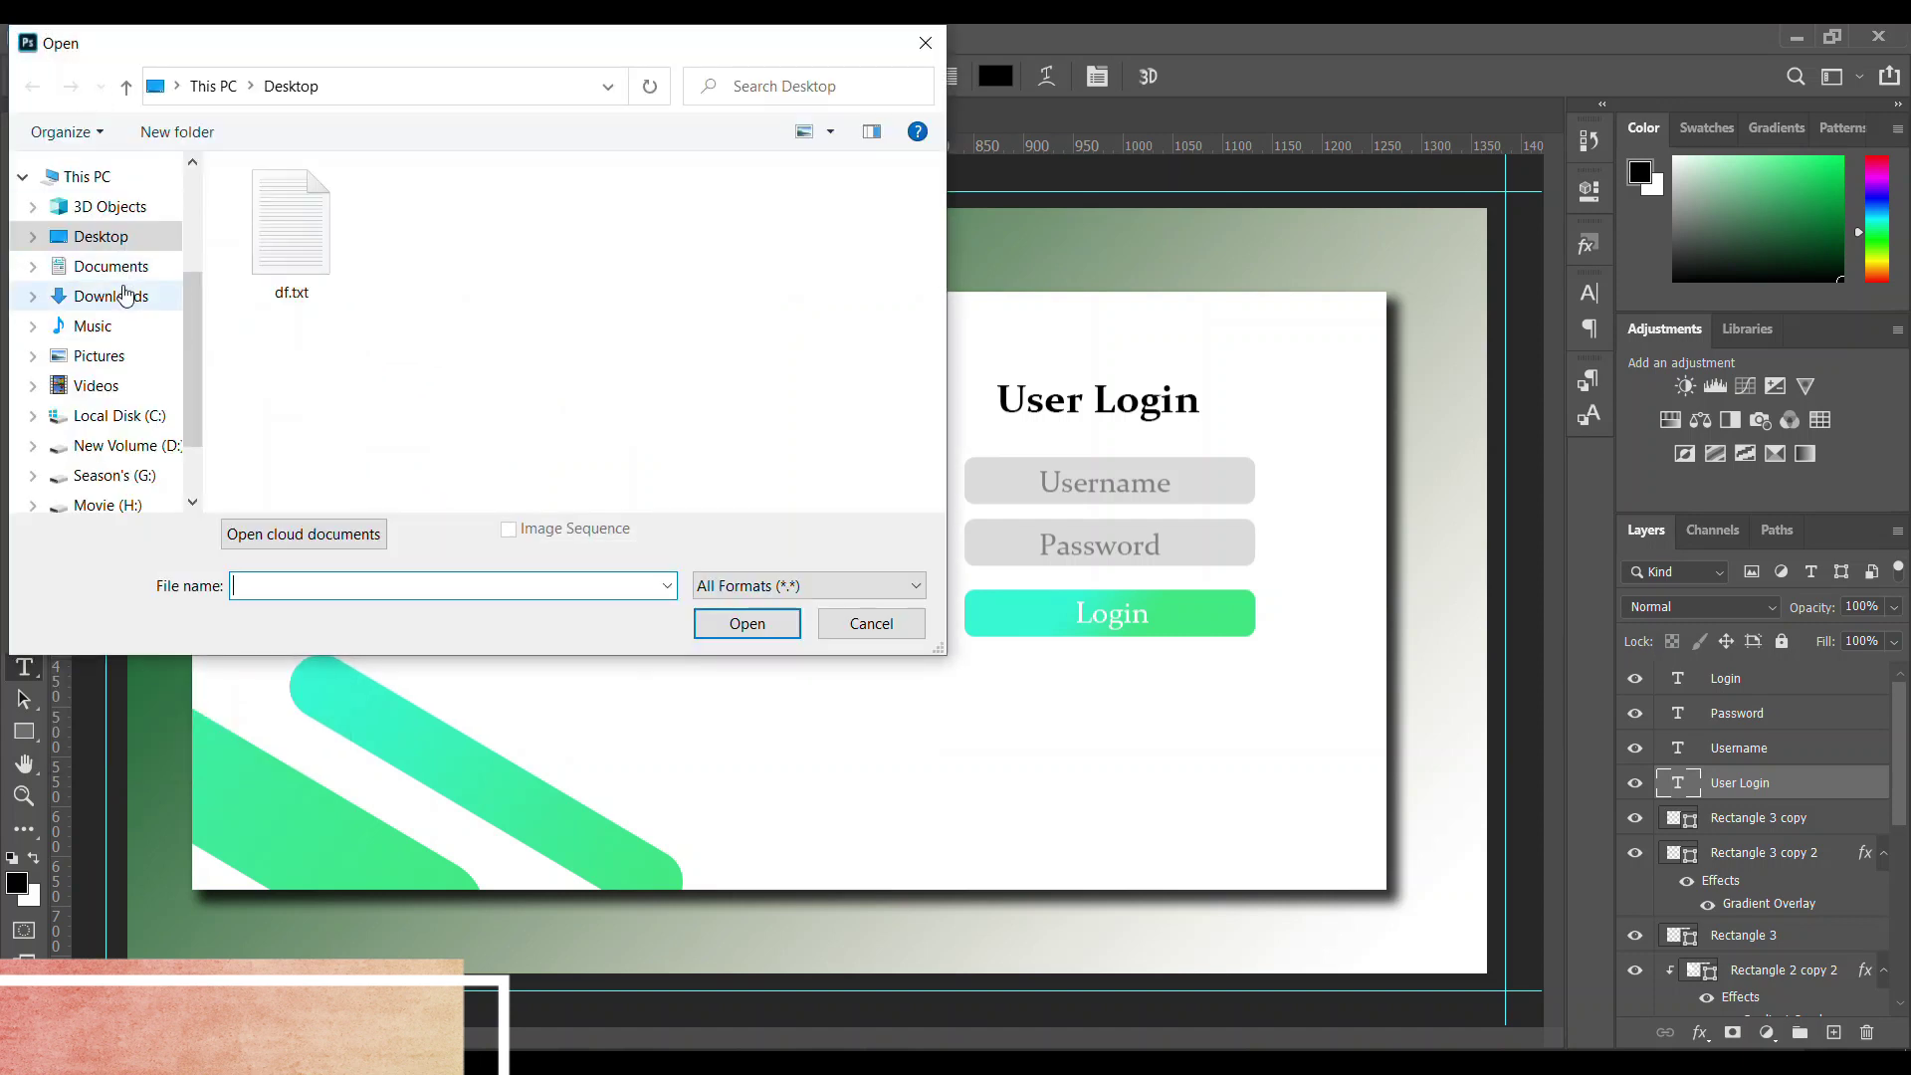
{"action": "left_click", "coordinate": [119, 295]}
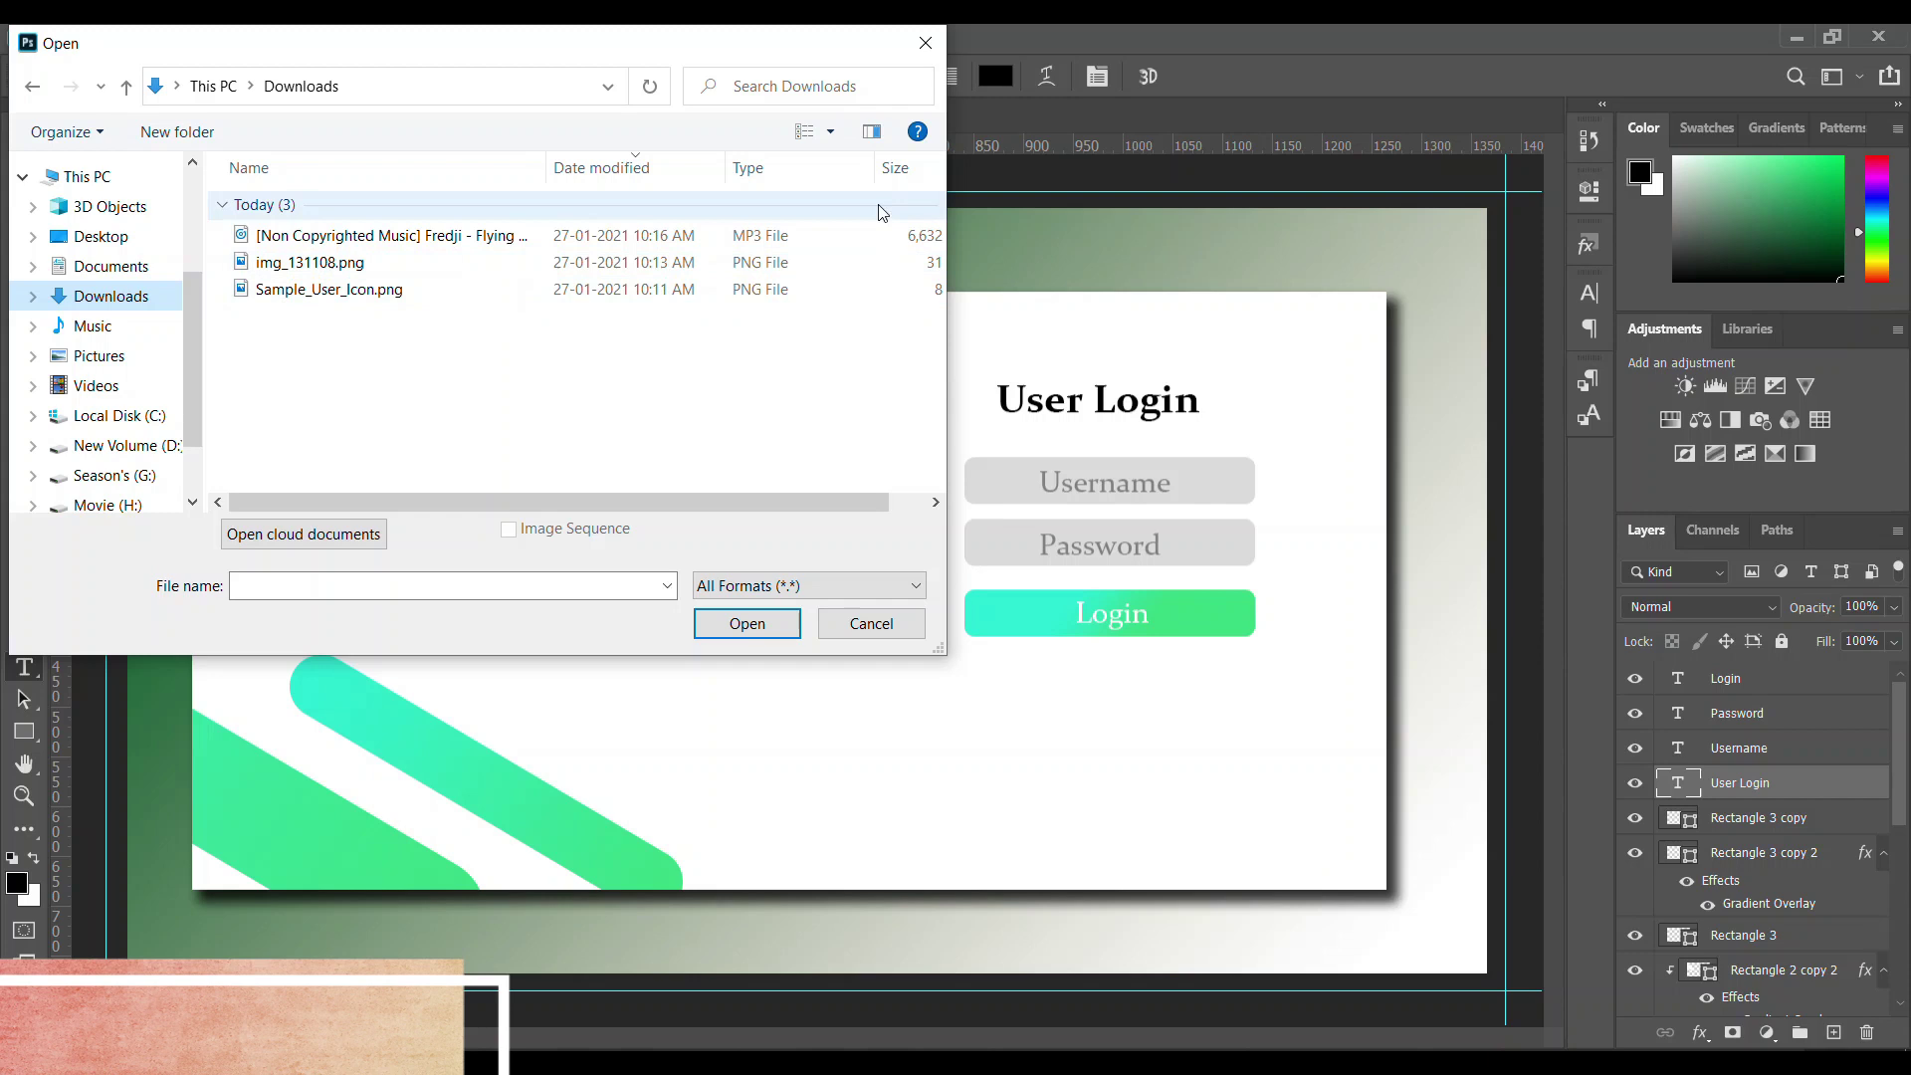
{"action": "left_click", "coordinate": [830, 131]}
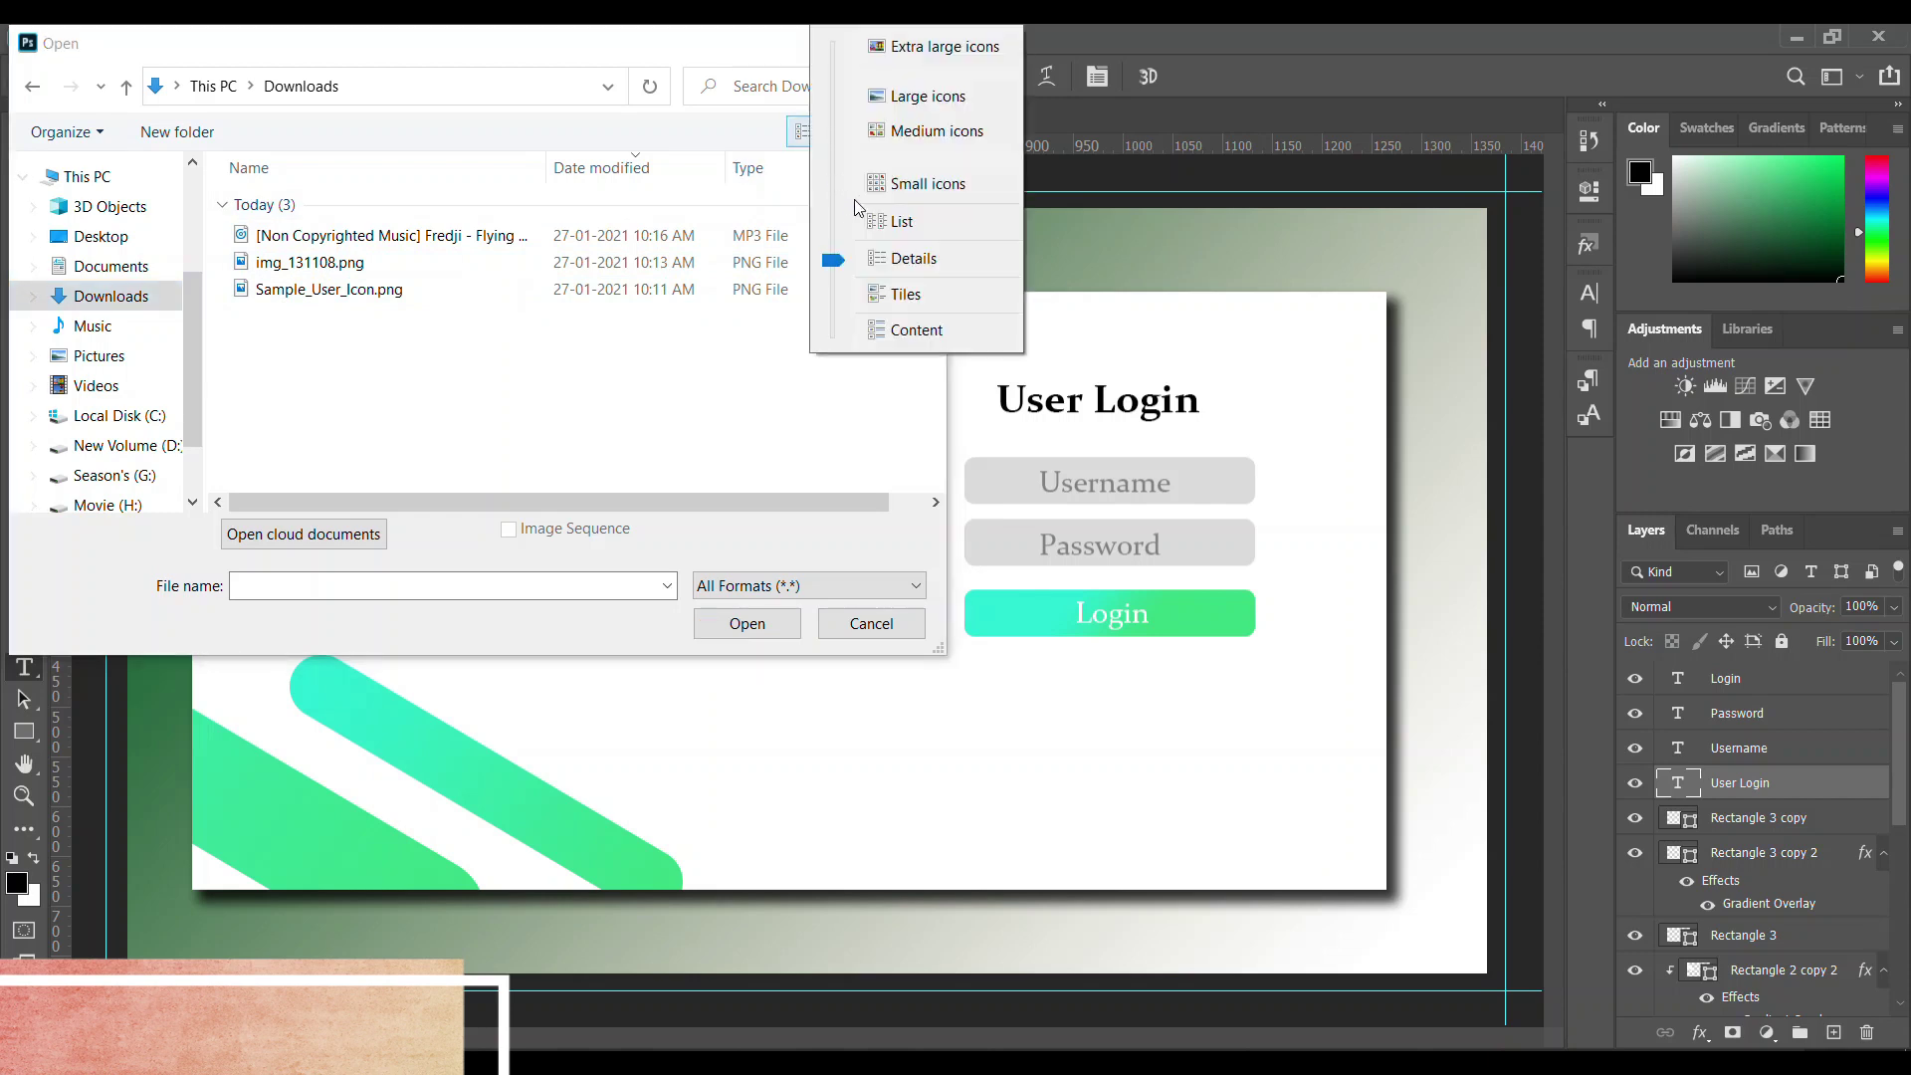
{"action": "left_click", "coordinate": [899, 100]}
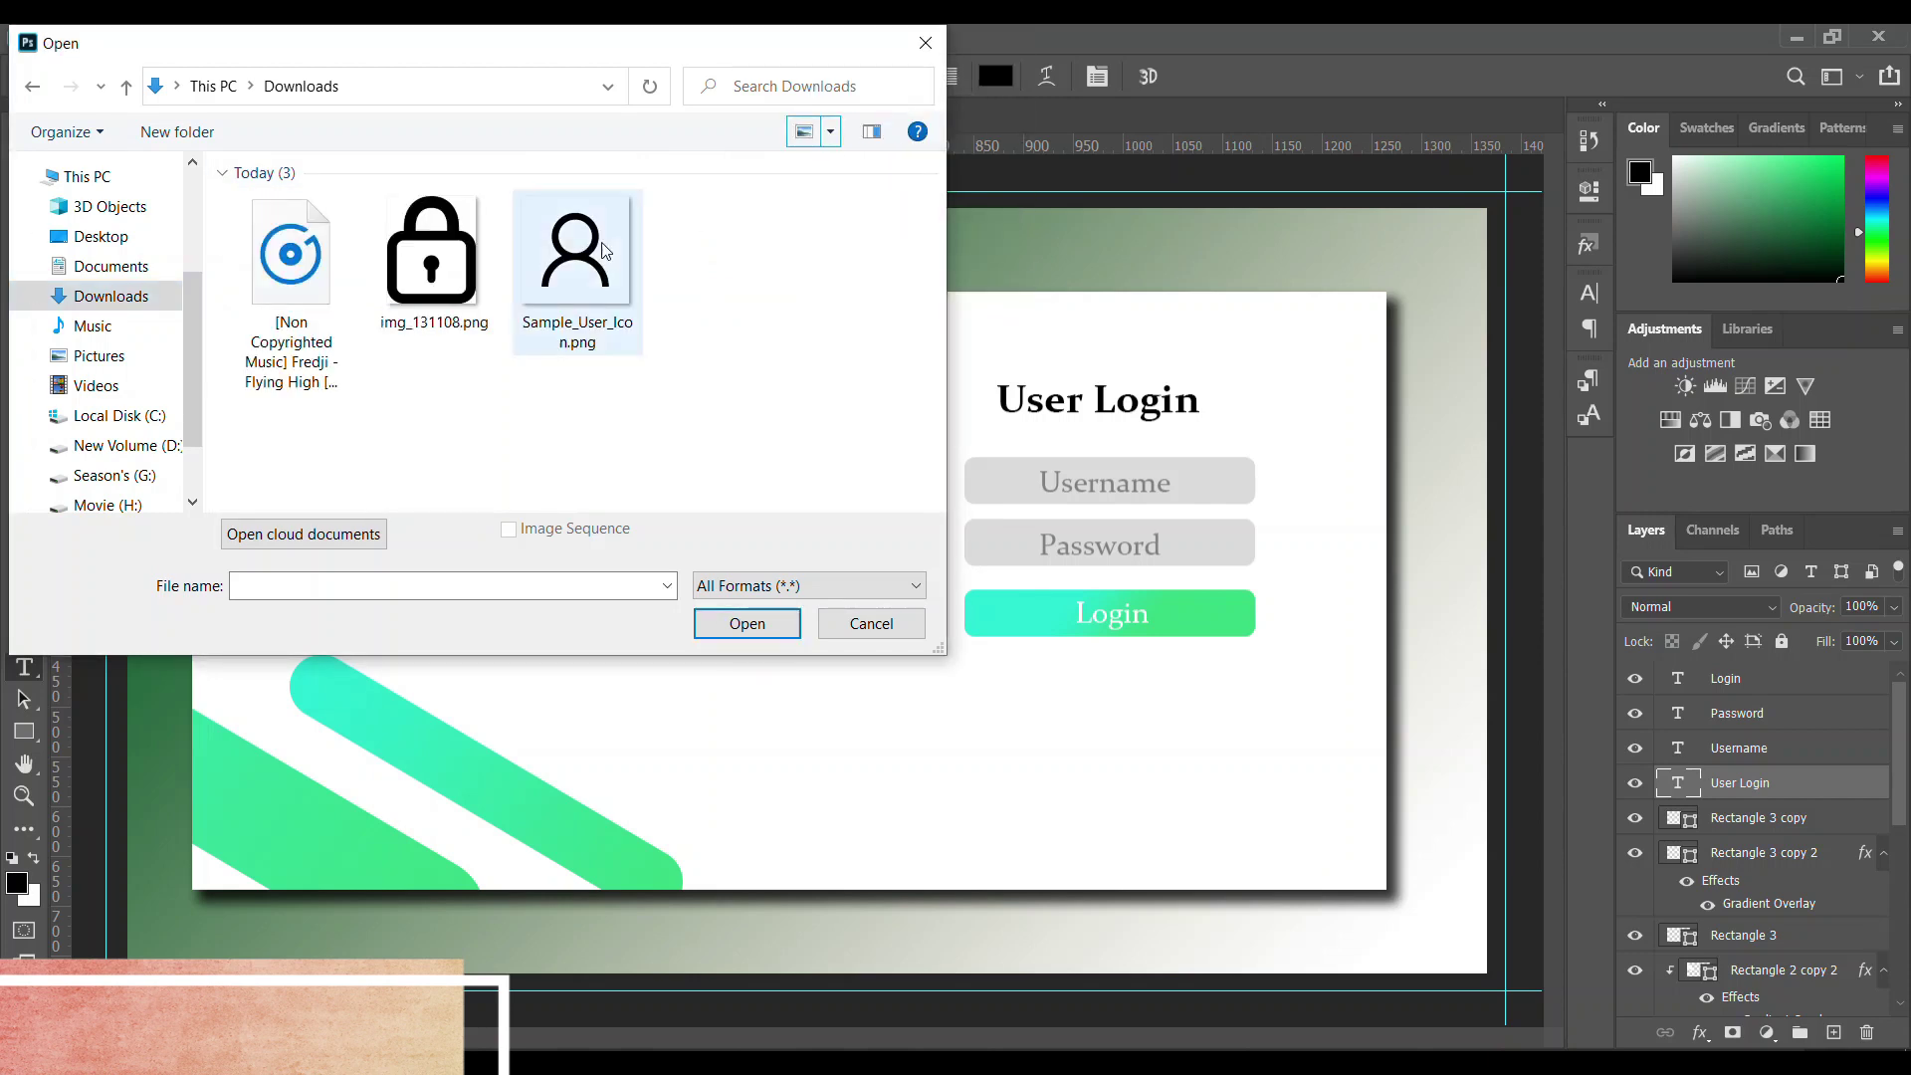
{"action": "left_click", "coordinate": [450, 264]}
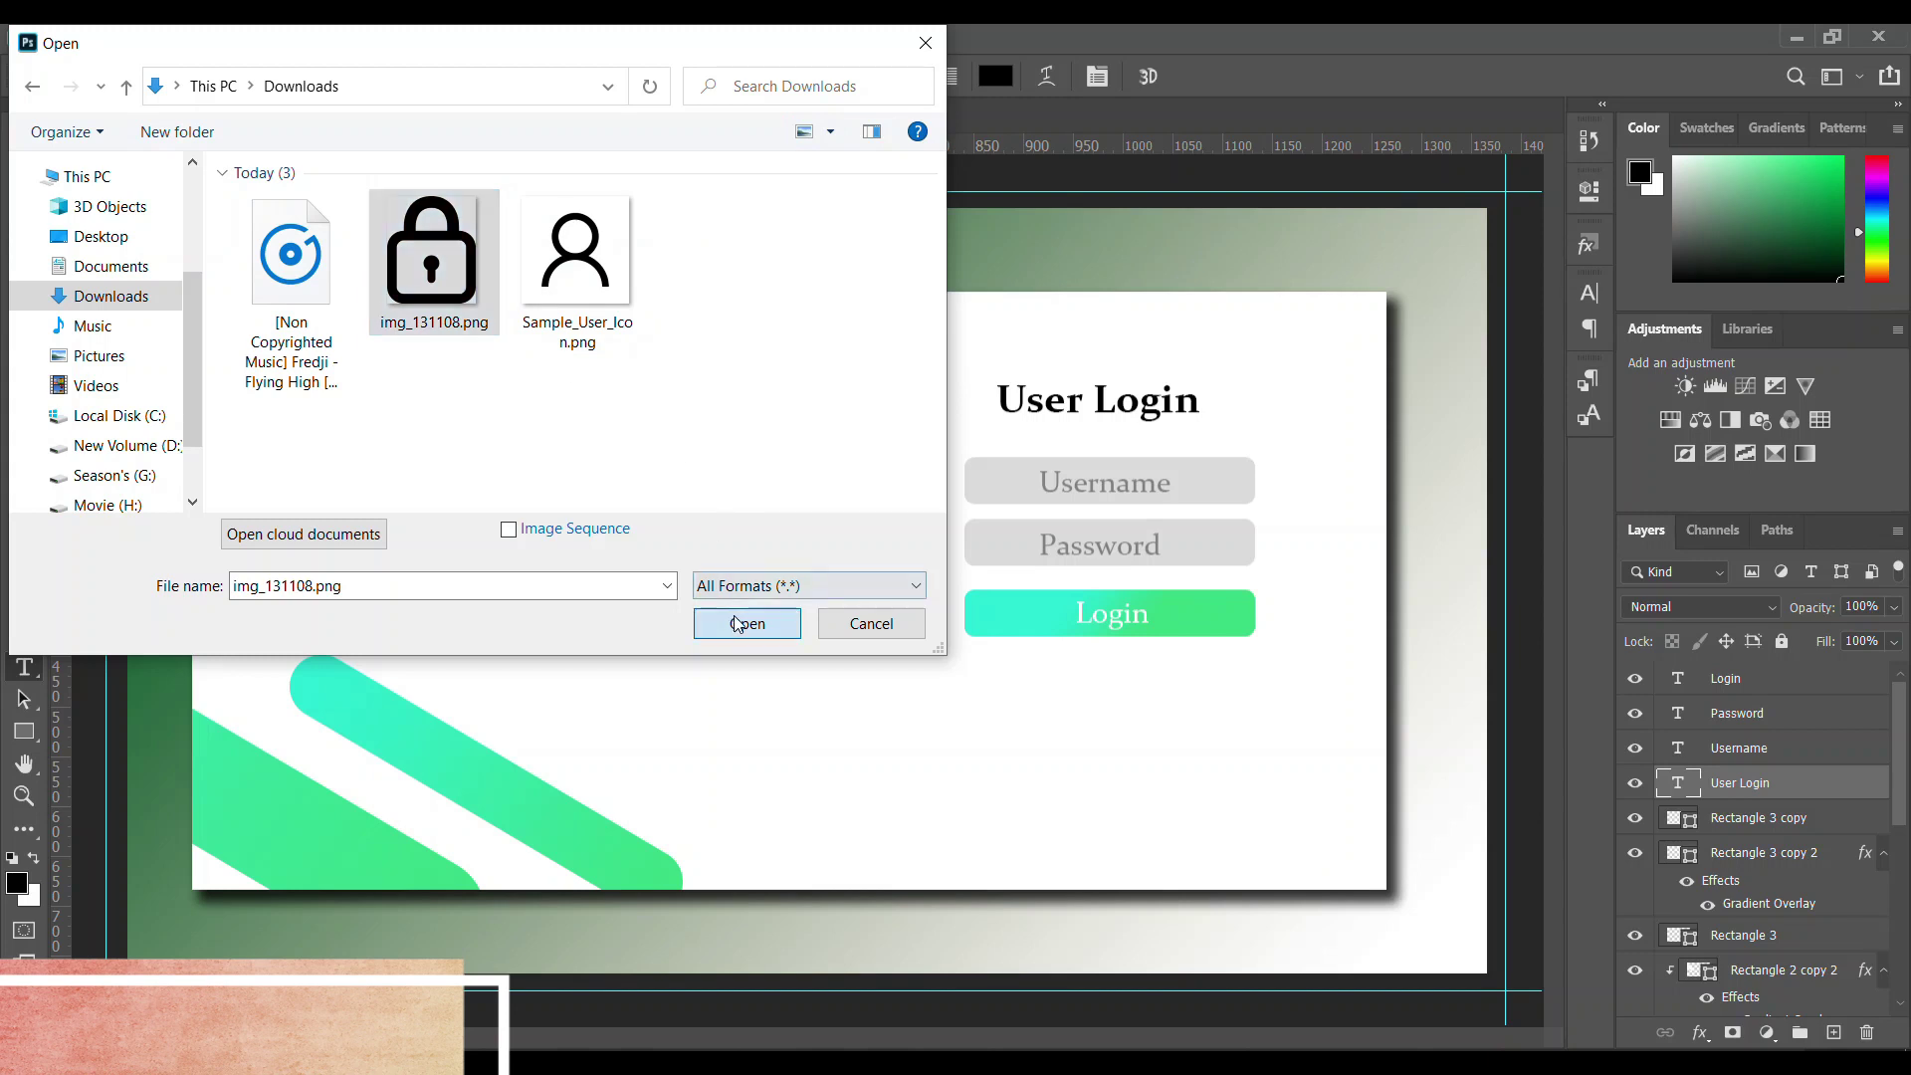
{"action": "left_click", "coordinate": [738, 623]}
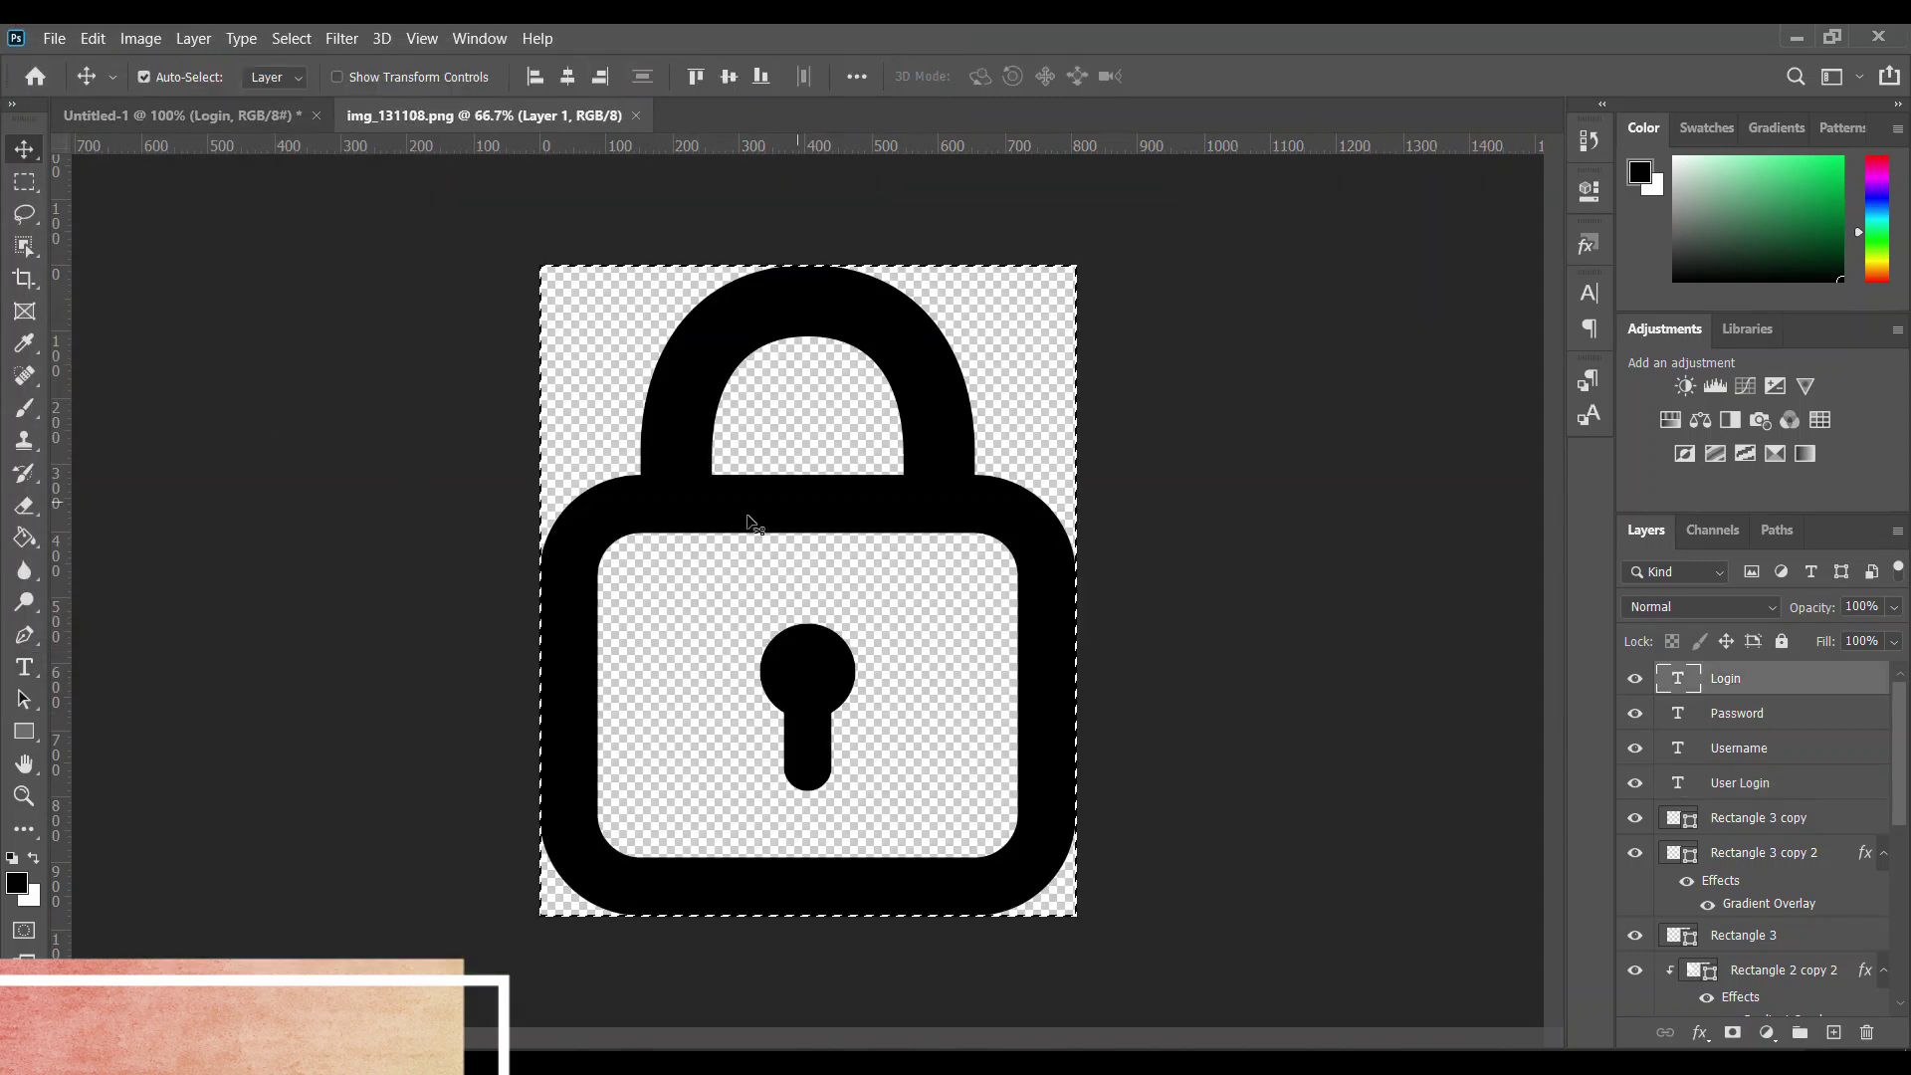
Bring the padlock into the login design and shrink it into the Password field
{"action": "left_click_drag", "start_coordinate": [862, 677], "coordinate": [239, 111]}
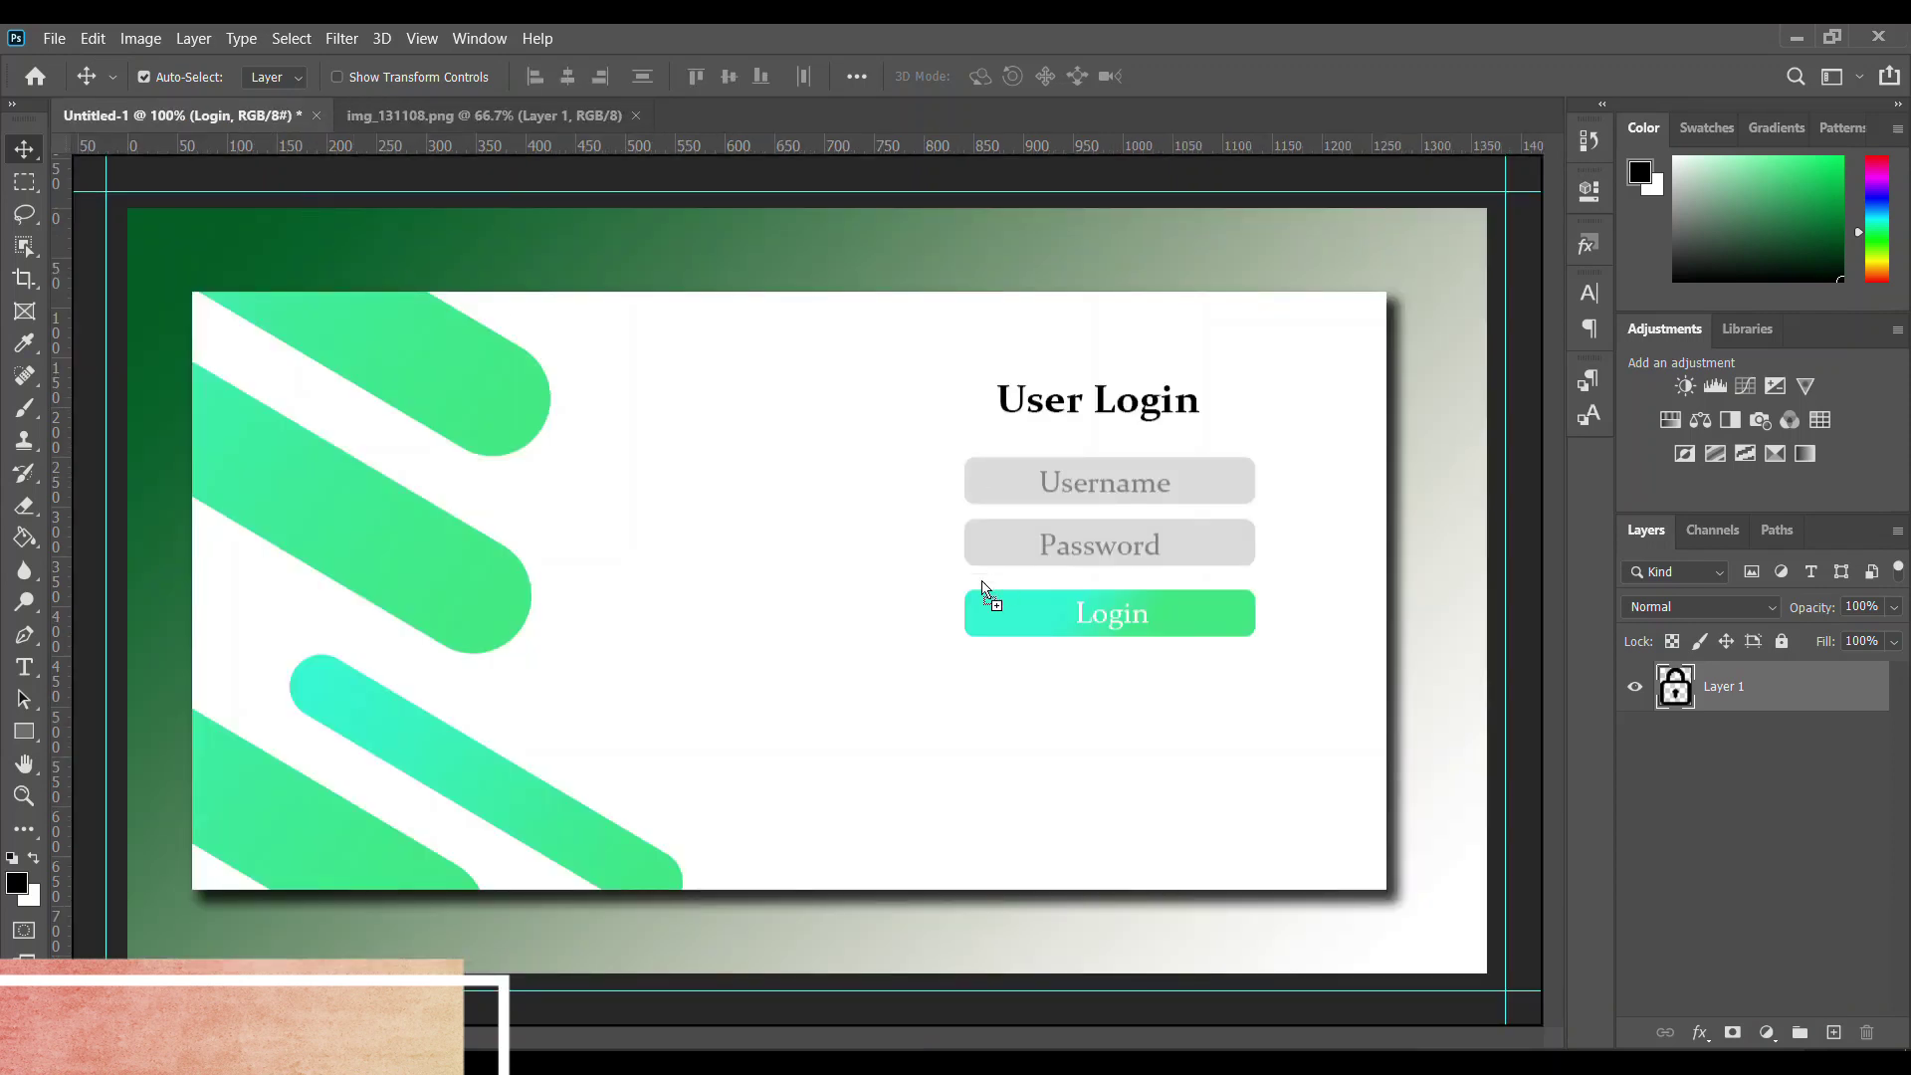
{"action": "left_click_drag", "start_coordinate": [239, 112], "coordinate": [966, 594]}
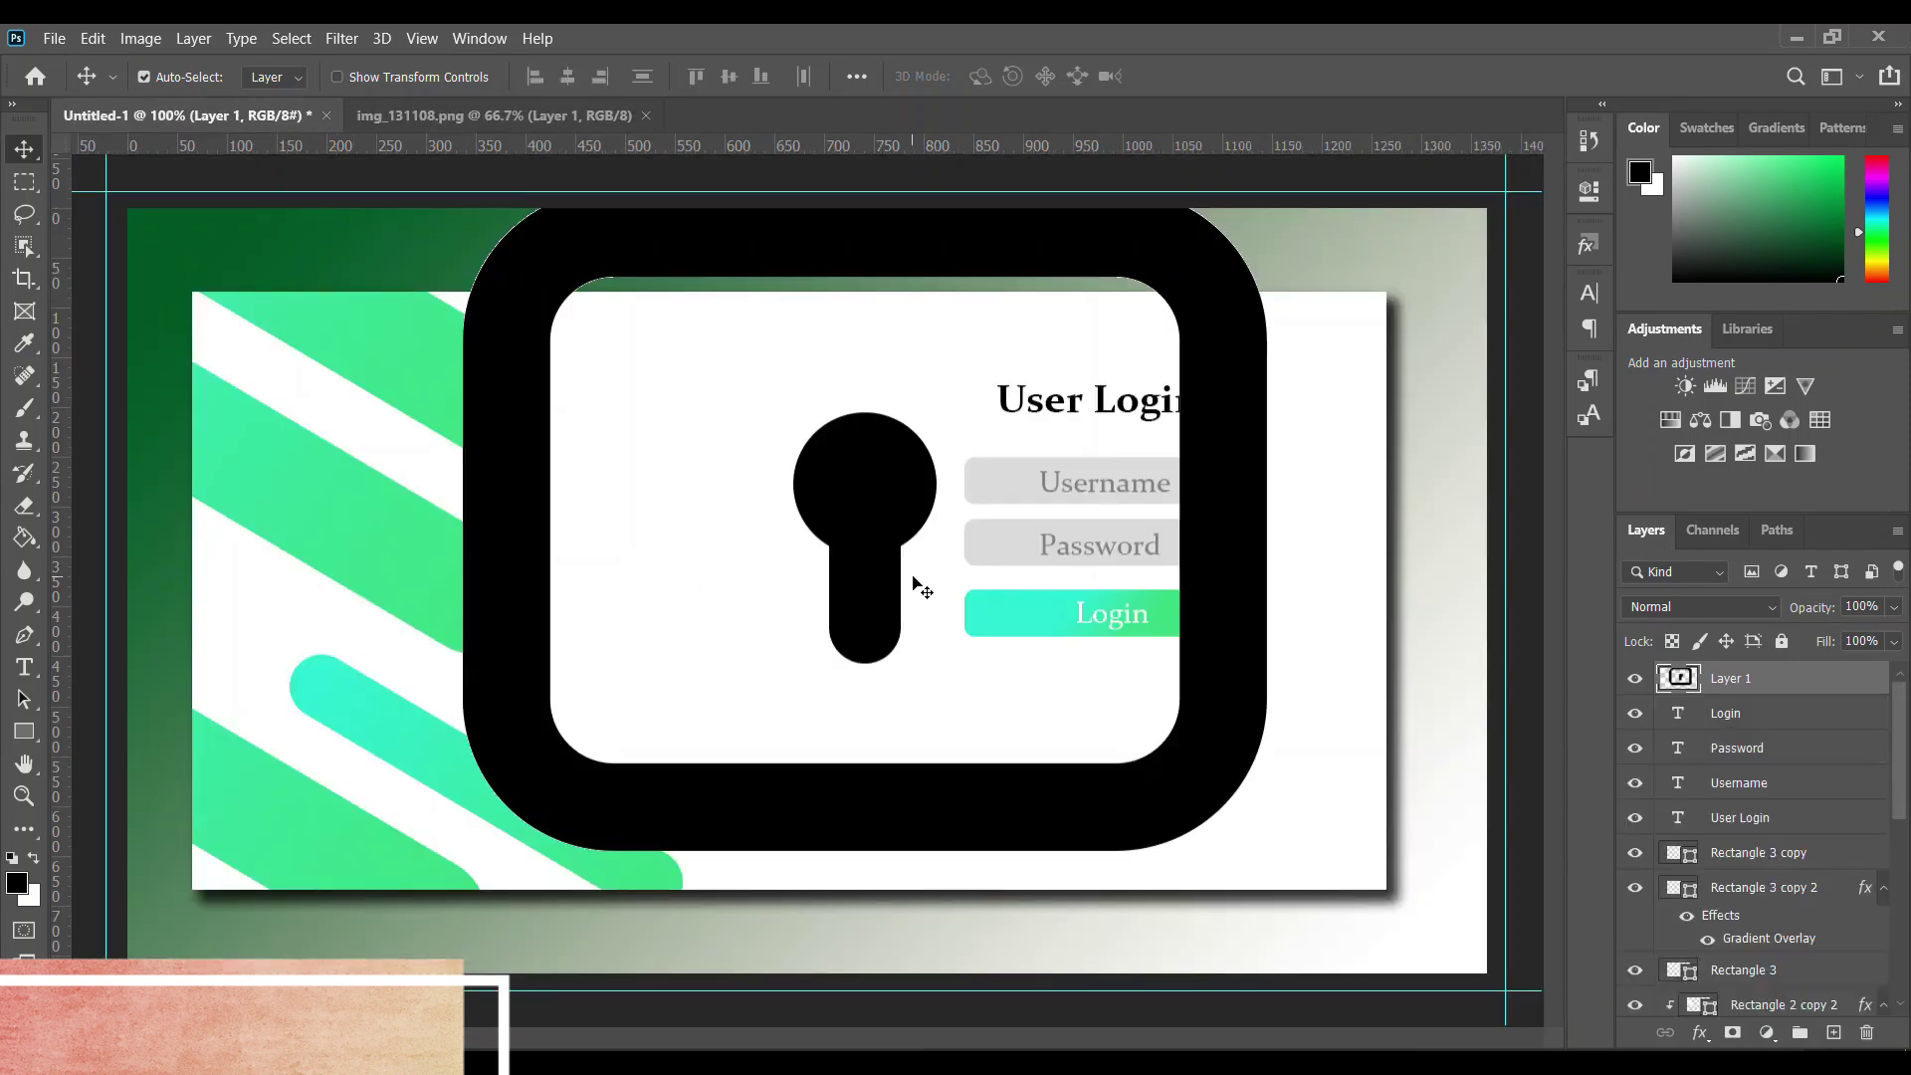
{"action": "key", "text": "ctrl+t"}
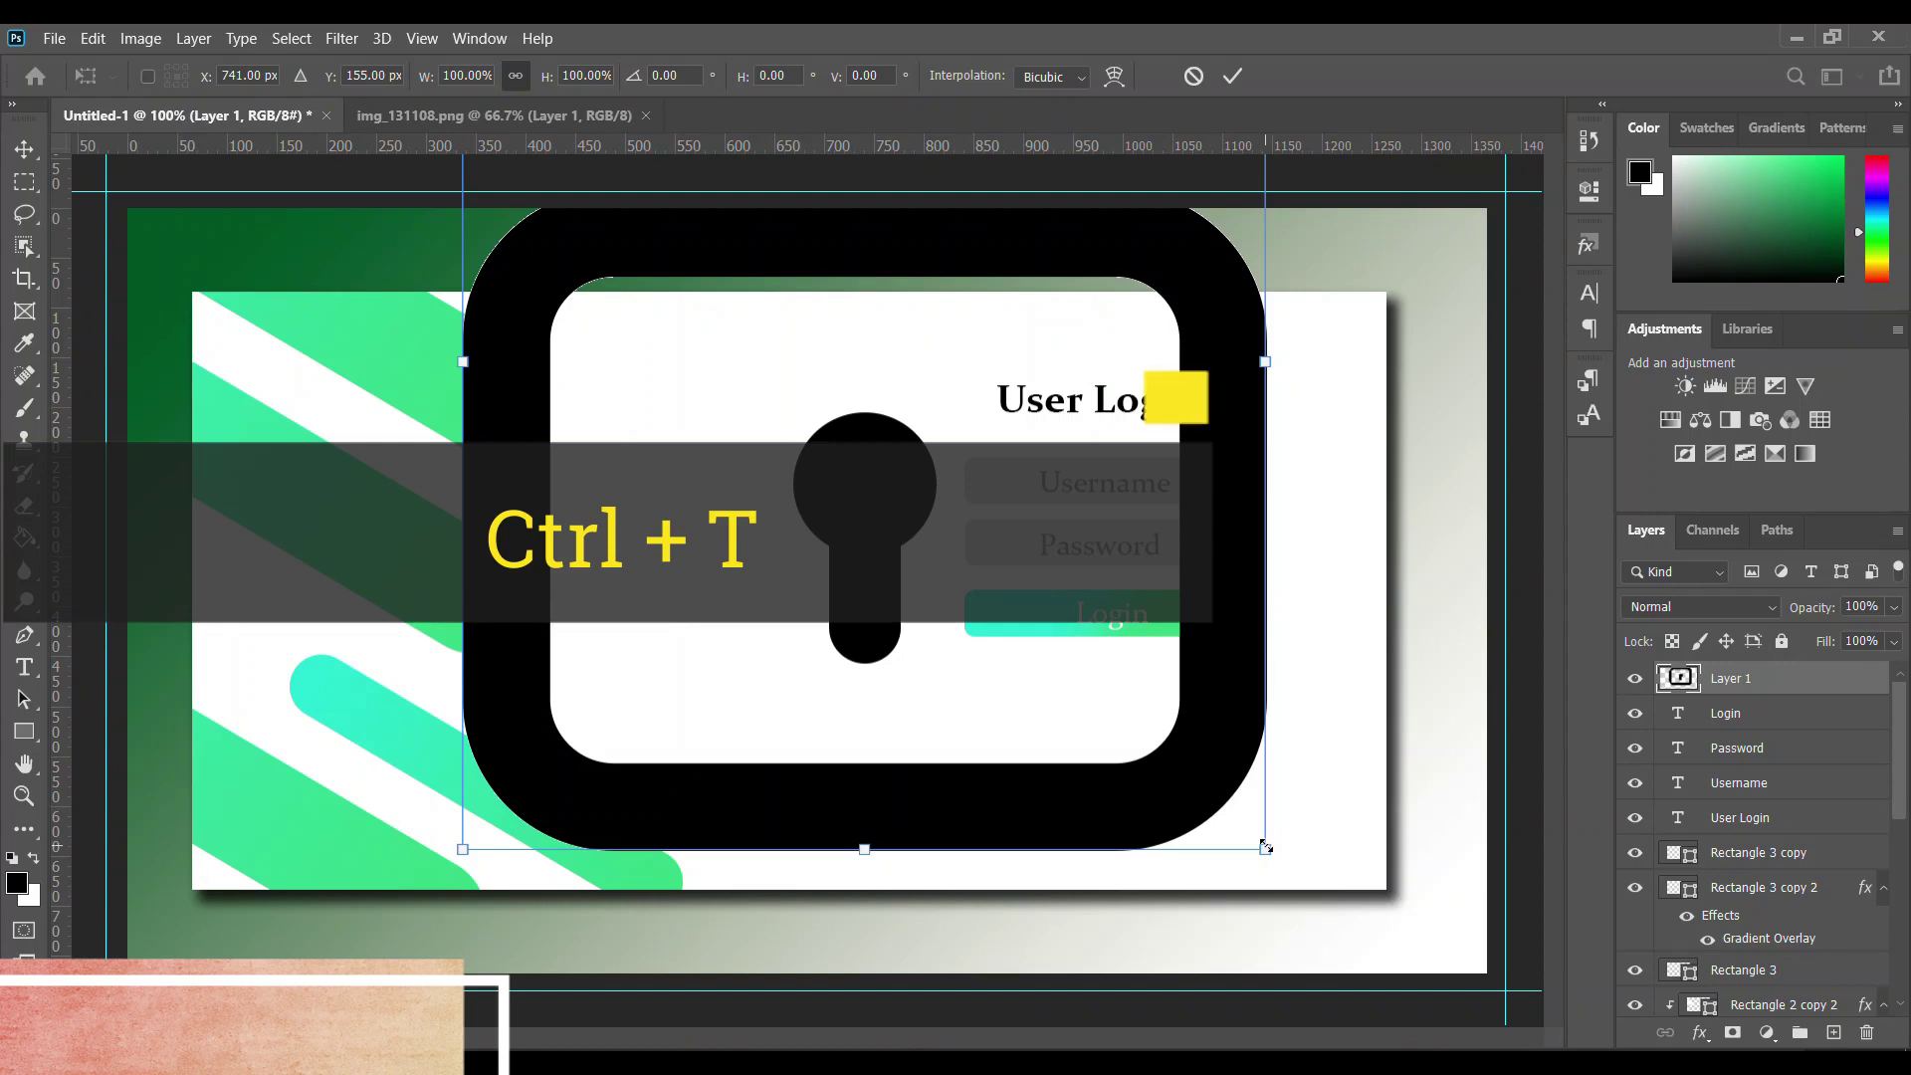
{"action": "left_click_drag", "start_coordinate": [1265, 847], "coordinate": [876, 375]}
{"action": "left_click_drag", "start_coordinate": [713, 312], "coordinate": [946, 678]}
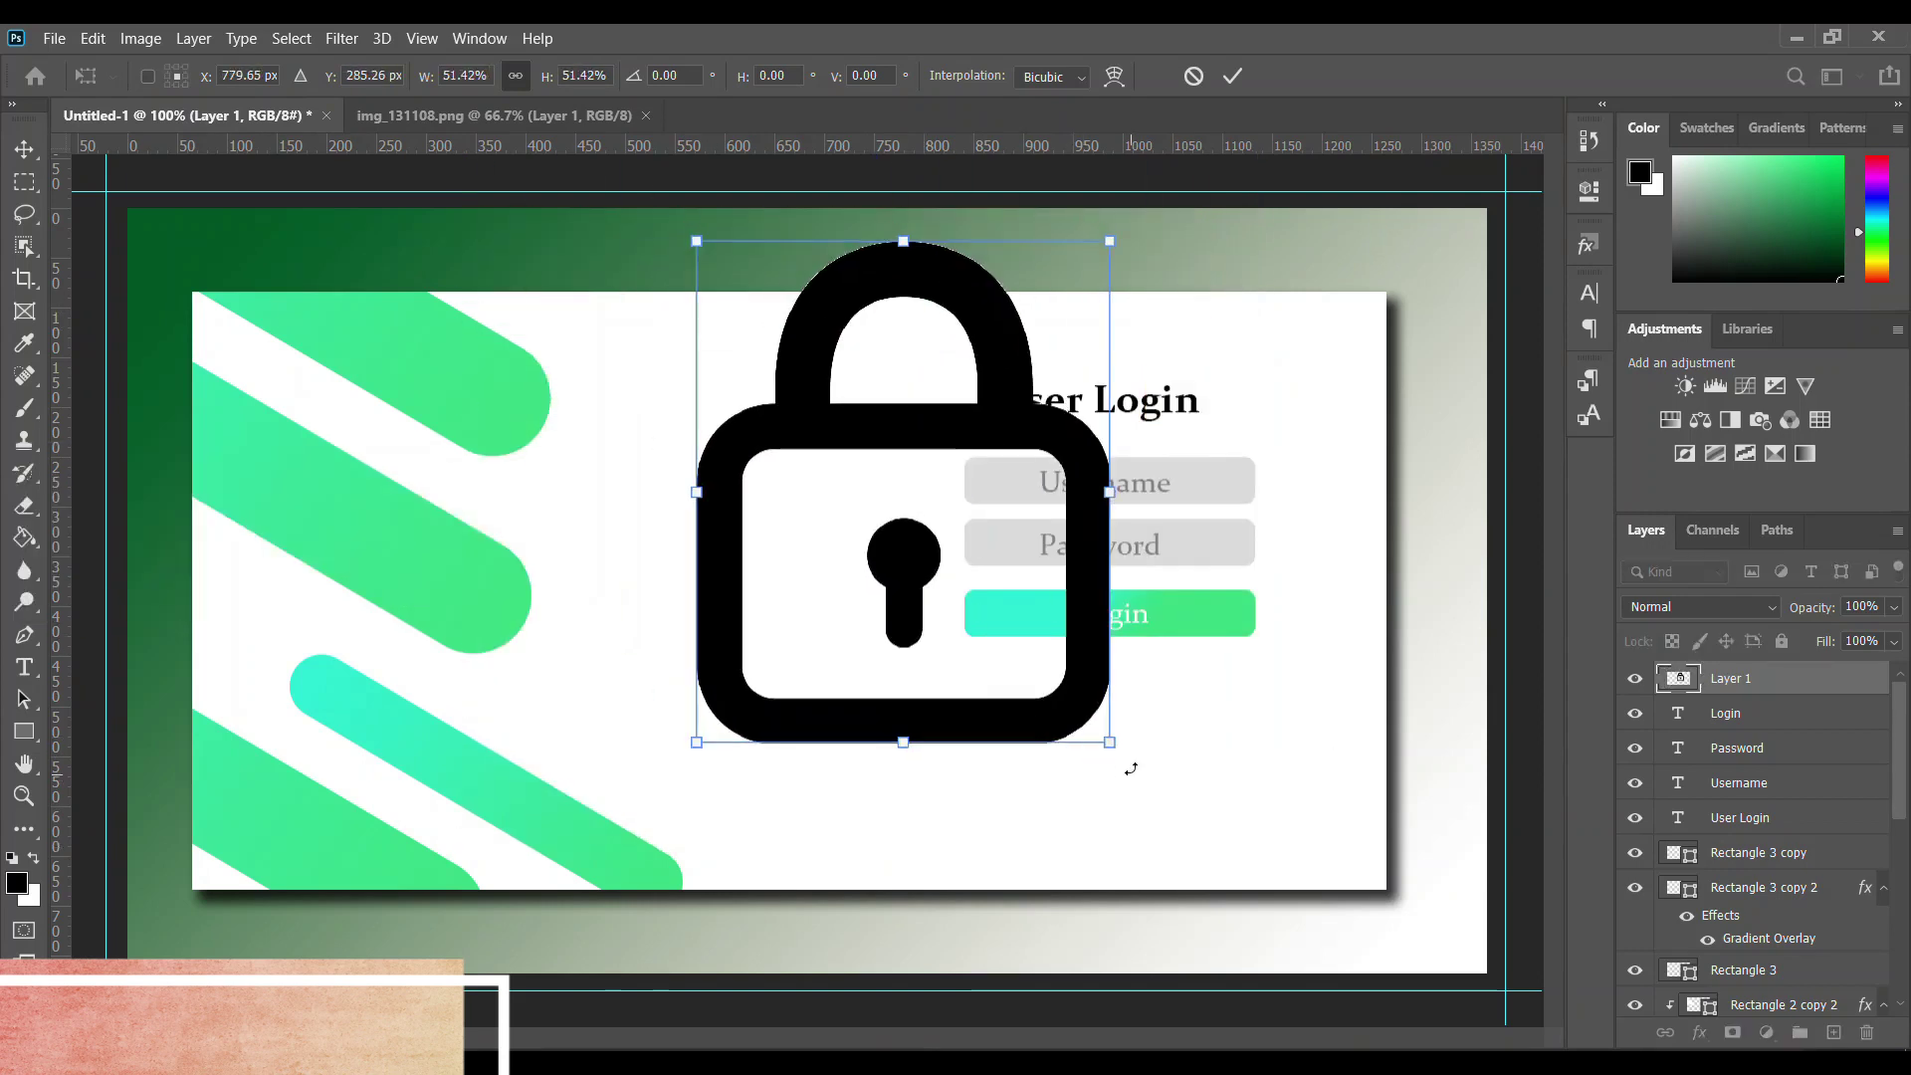
{"action": "mouse_move", "coordinate": [1131, 769]}
{"action": "left_mouse_down"}
{"action": "mouse_move", "coordinate": [724, 281]}
{"action": "mouse_move", "coordinate": [1011, 578]}
{"action": "mouse_move", "coordinate": [997, 544]}
{"action": "left_mouse_up"}
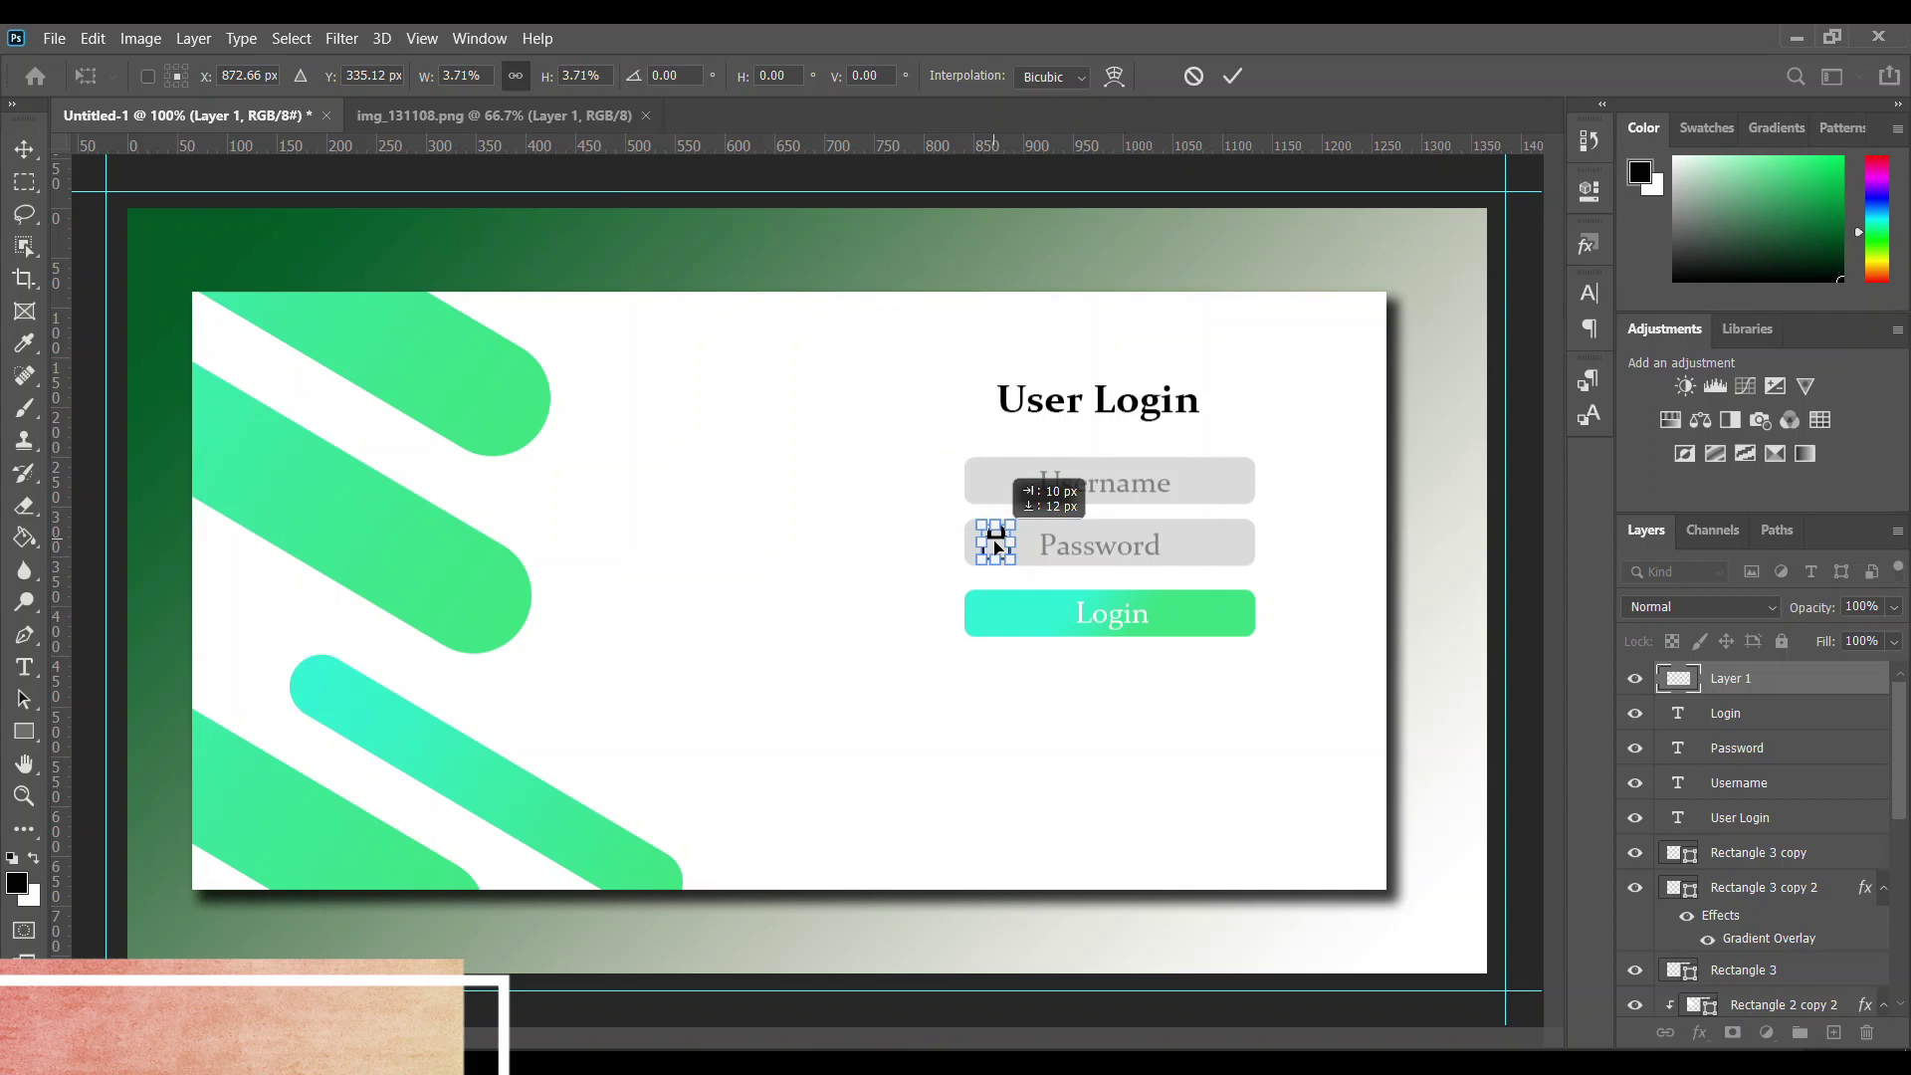
{"action": "key", "text": "Return"}
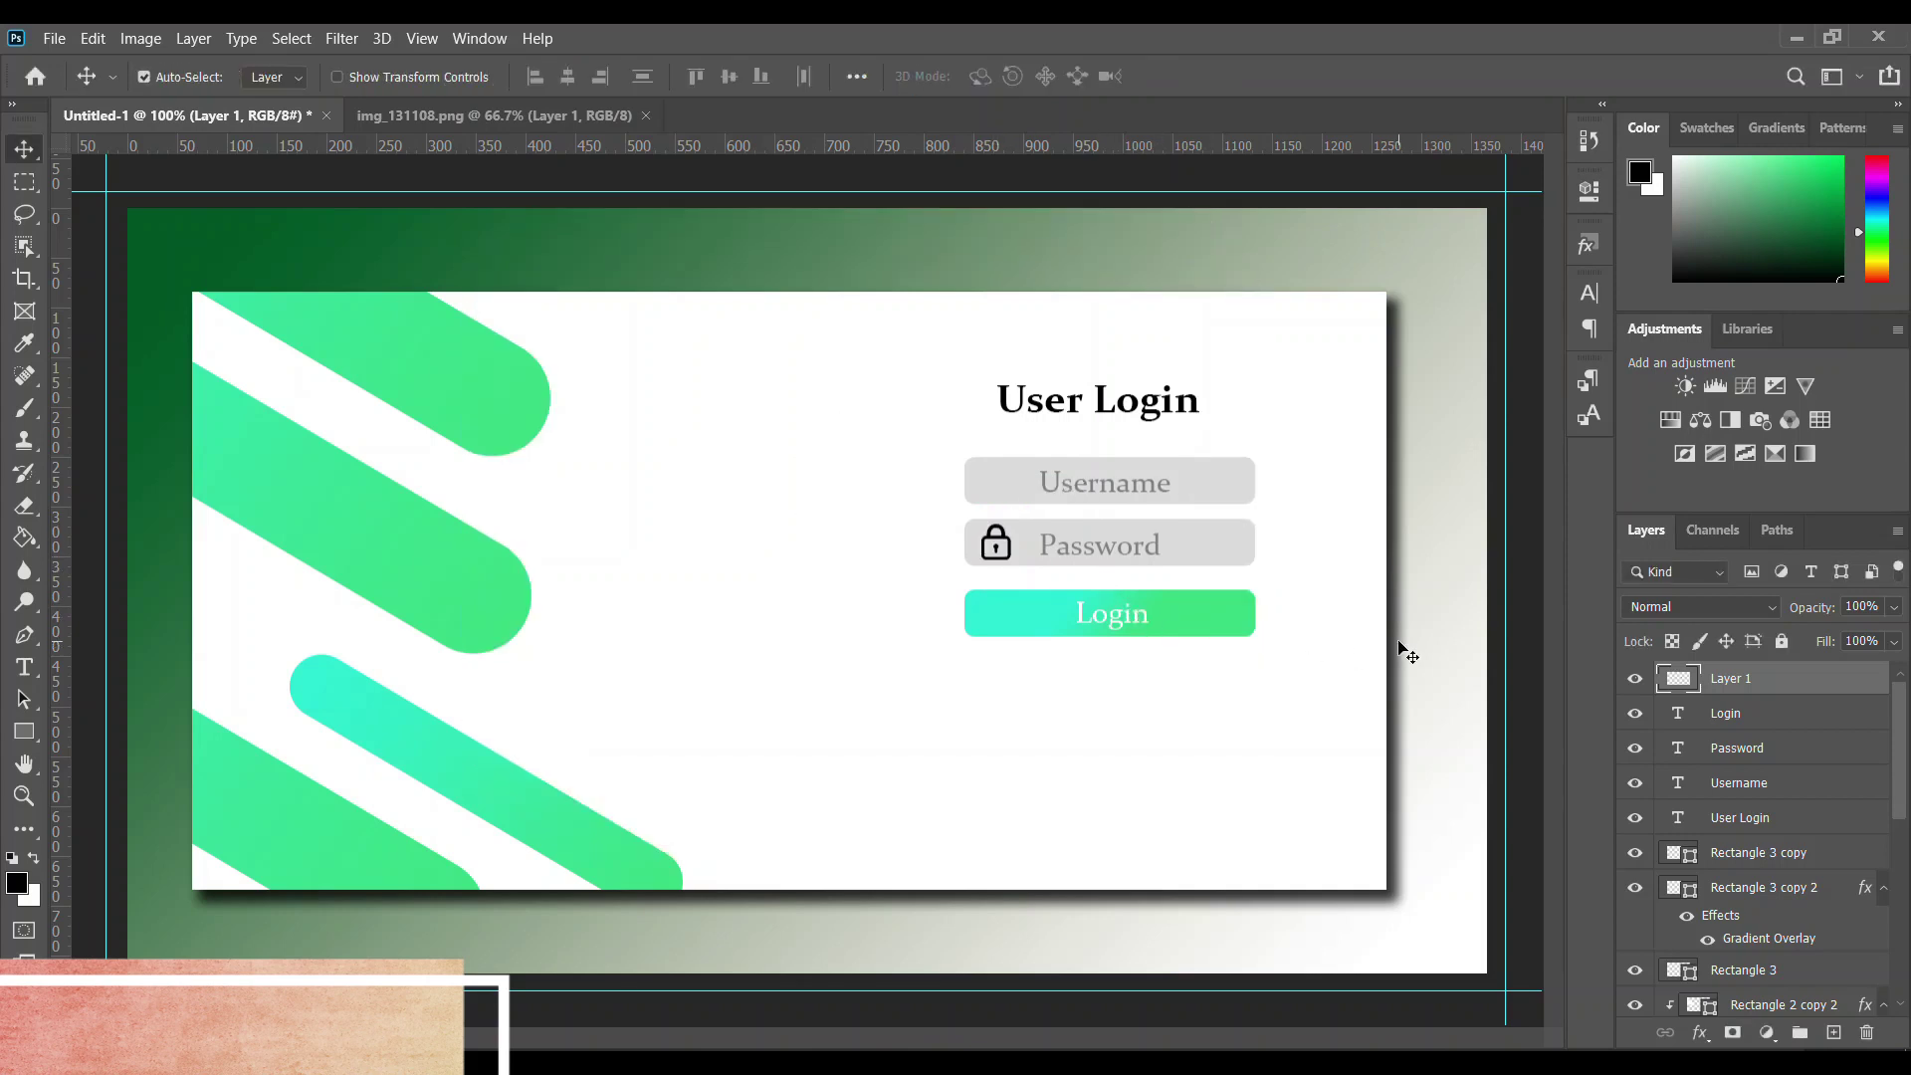
Fade the padlock layer to 46% opacity
{"action": "left_click", "coordinate": [1094, 566]}
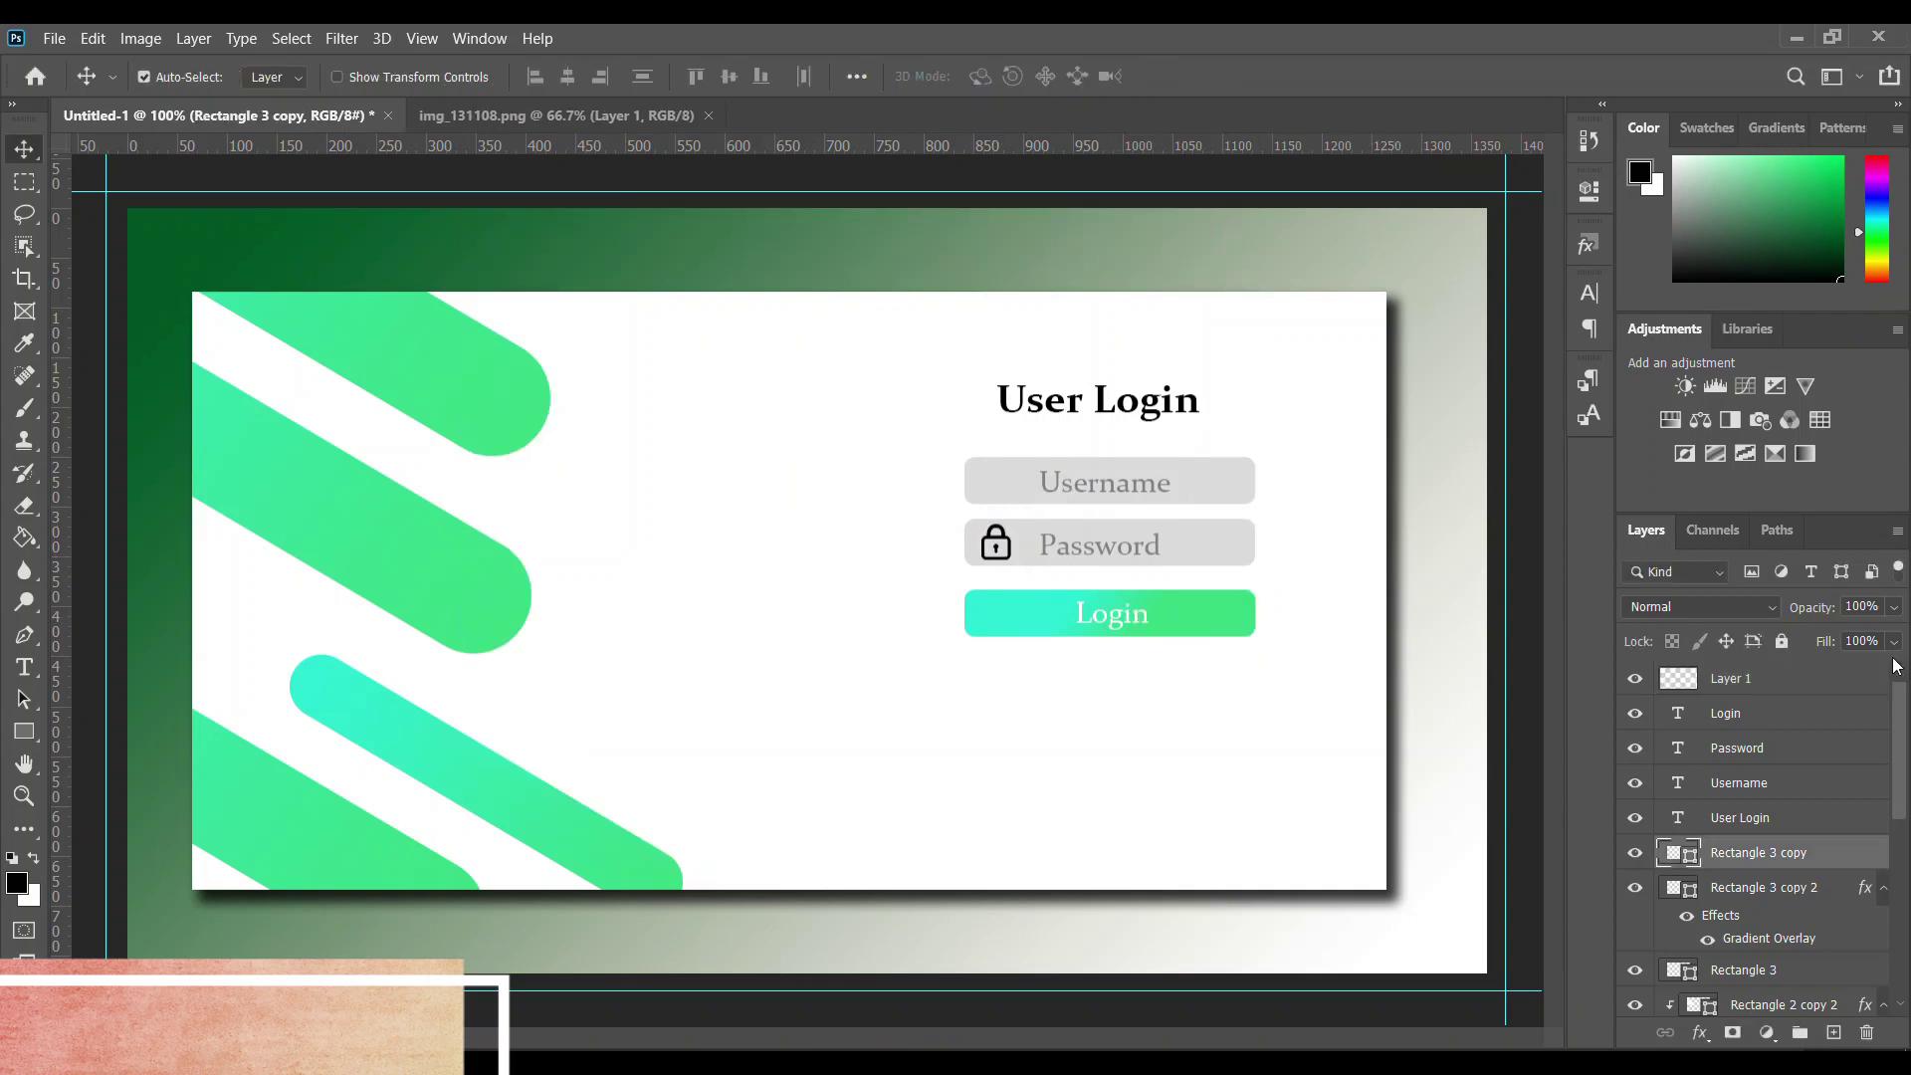
{"action": "left_click", "coordinate": [1636, 853]}
{"action": "left_click", "coordinate": [1635, 682]}
{"action": "left_click", "coordinate": [1825, 675]}
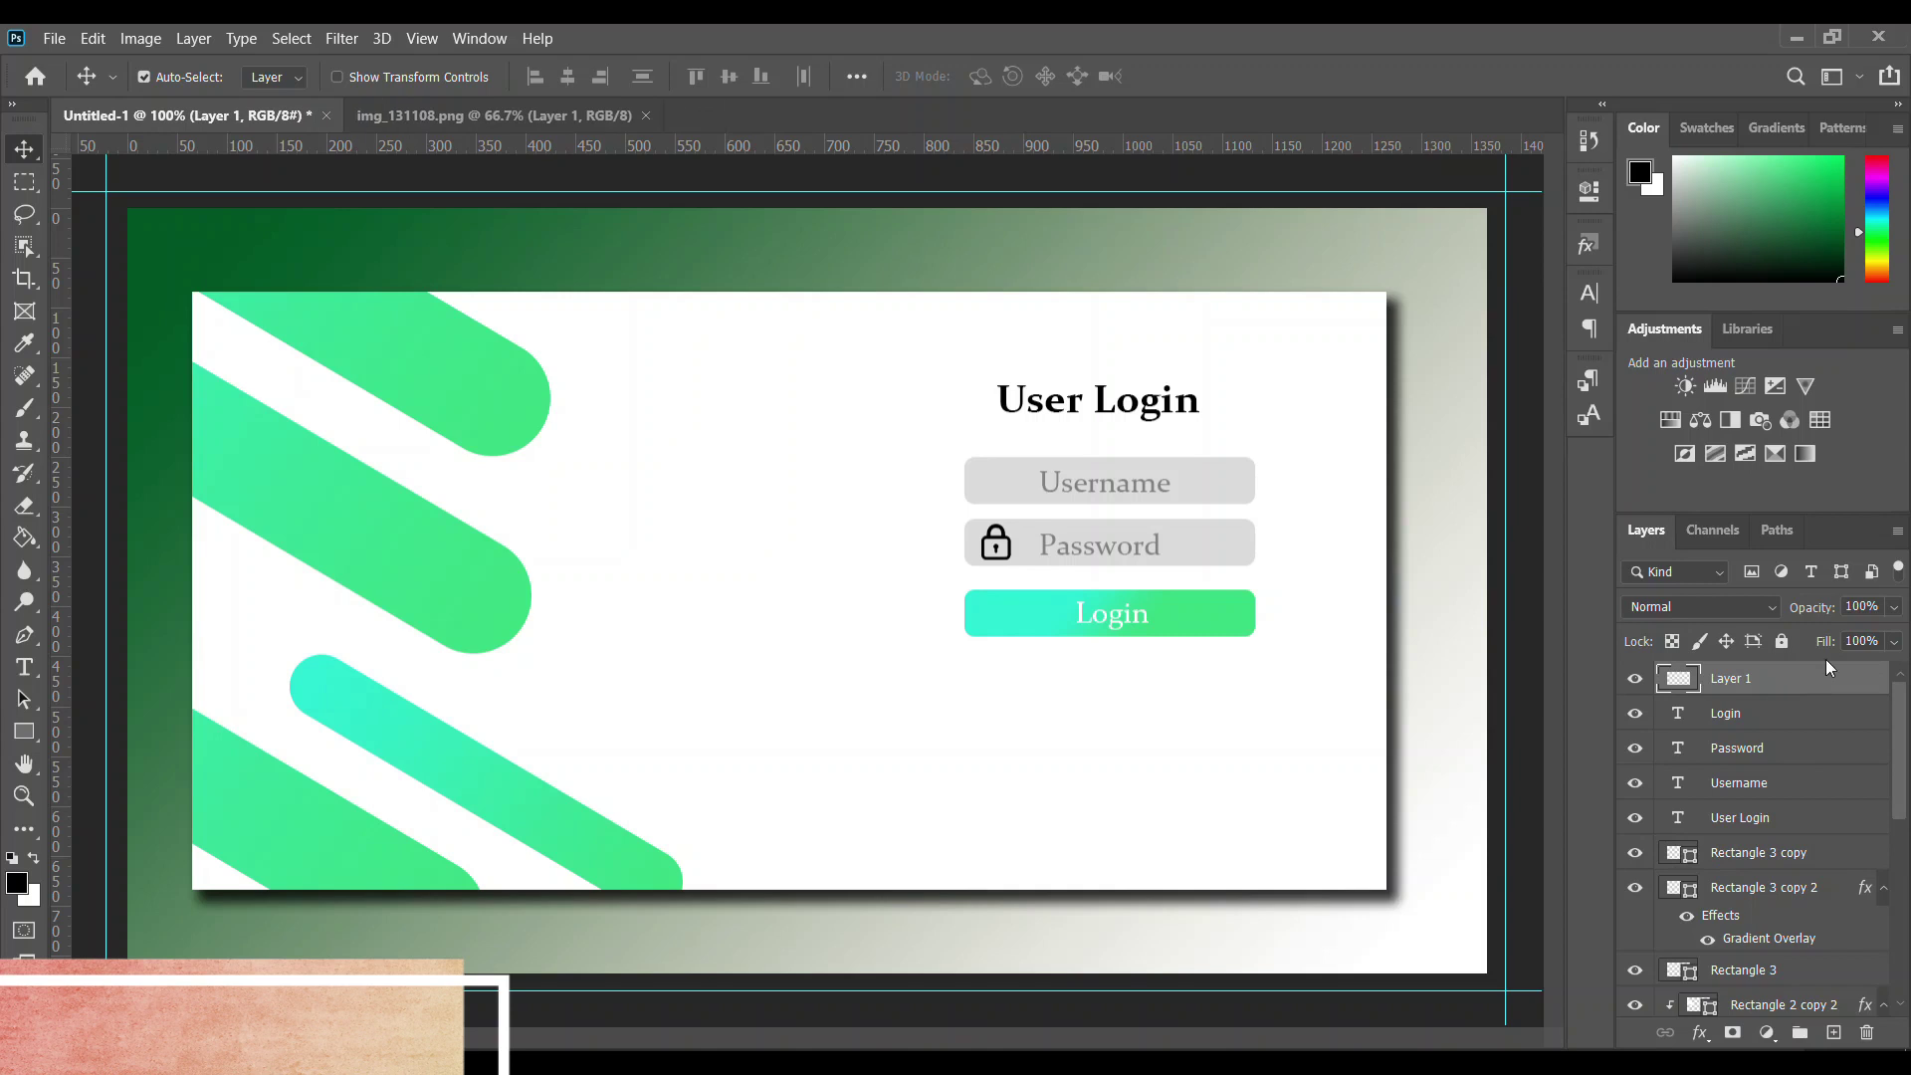
{"action": "left_click", "coordinate": [1896, 608]}
{"action": "left_click_drag", "start_coordinate": [1870, 638], "coordinate": [1861, 636]}
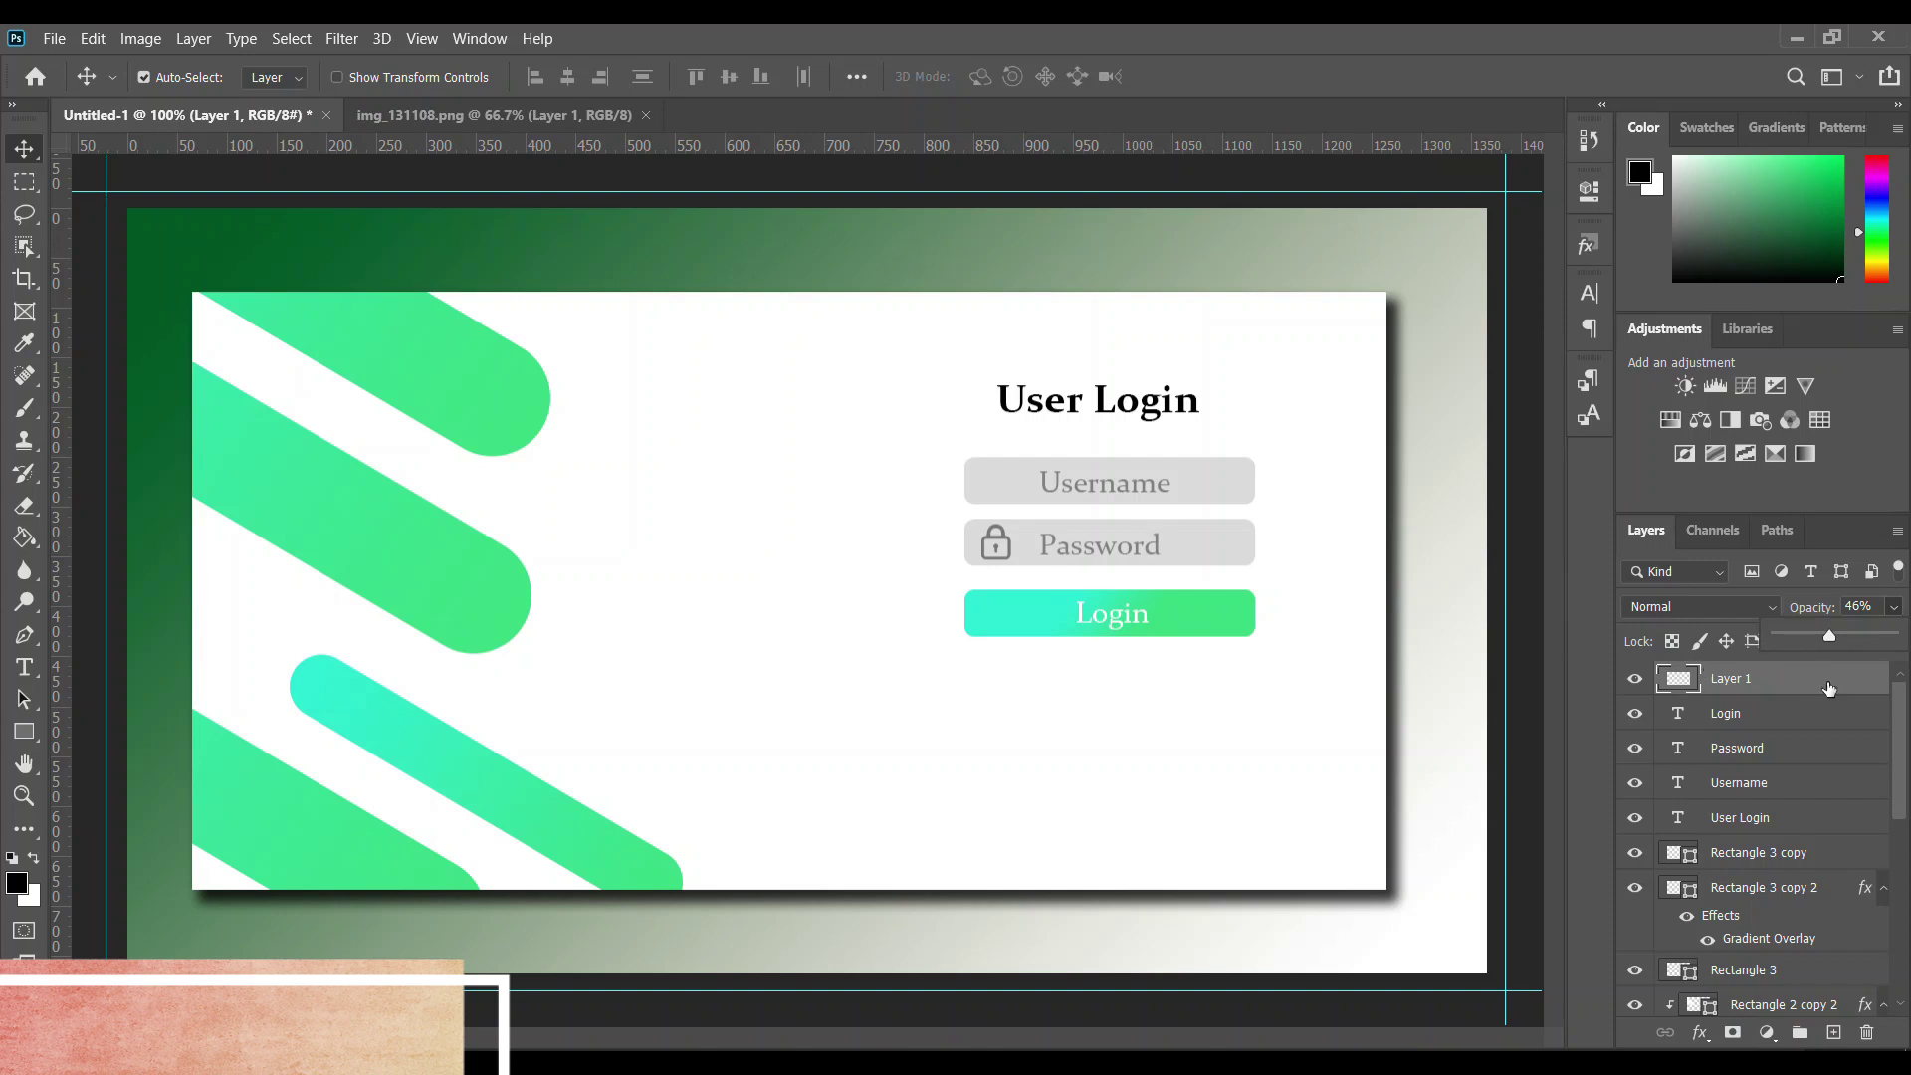
{"action": "left_click", "coordinate": [1828, 687]}
Nudge the padlock about 15 px to the right
{"action": "key", "text": "ctrl+t"}
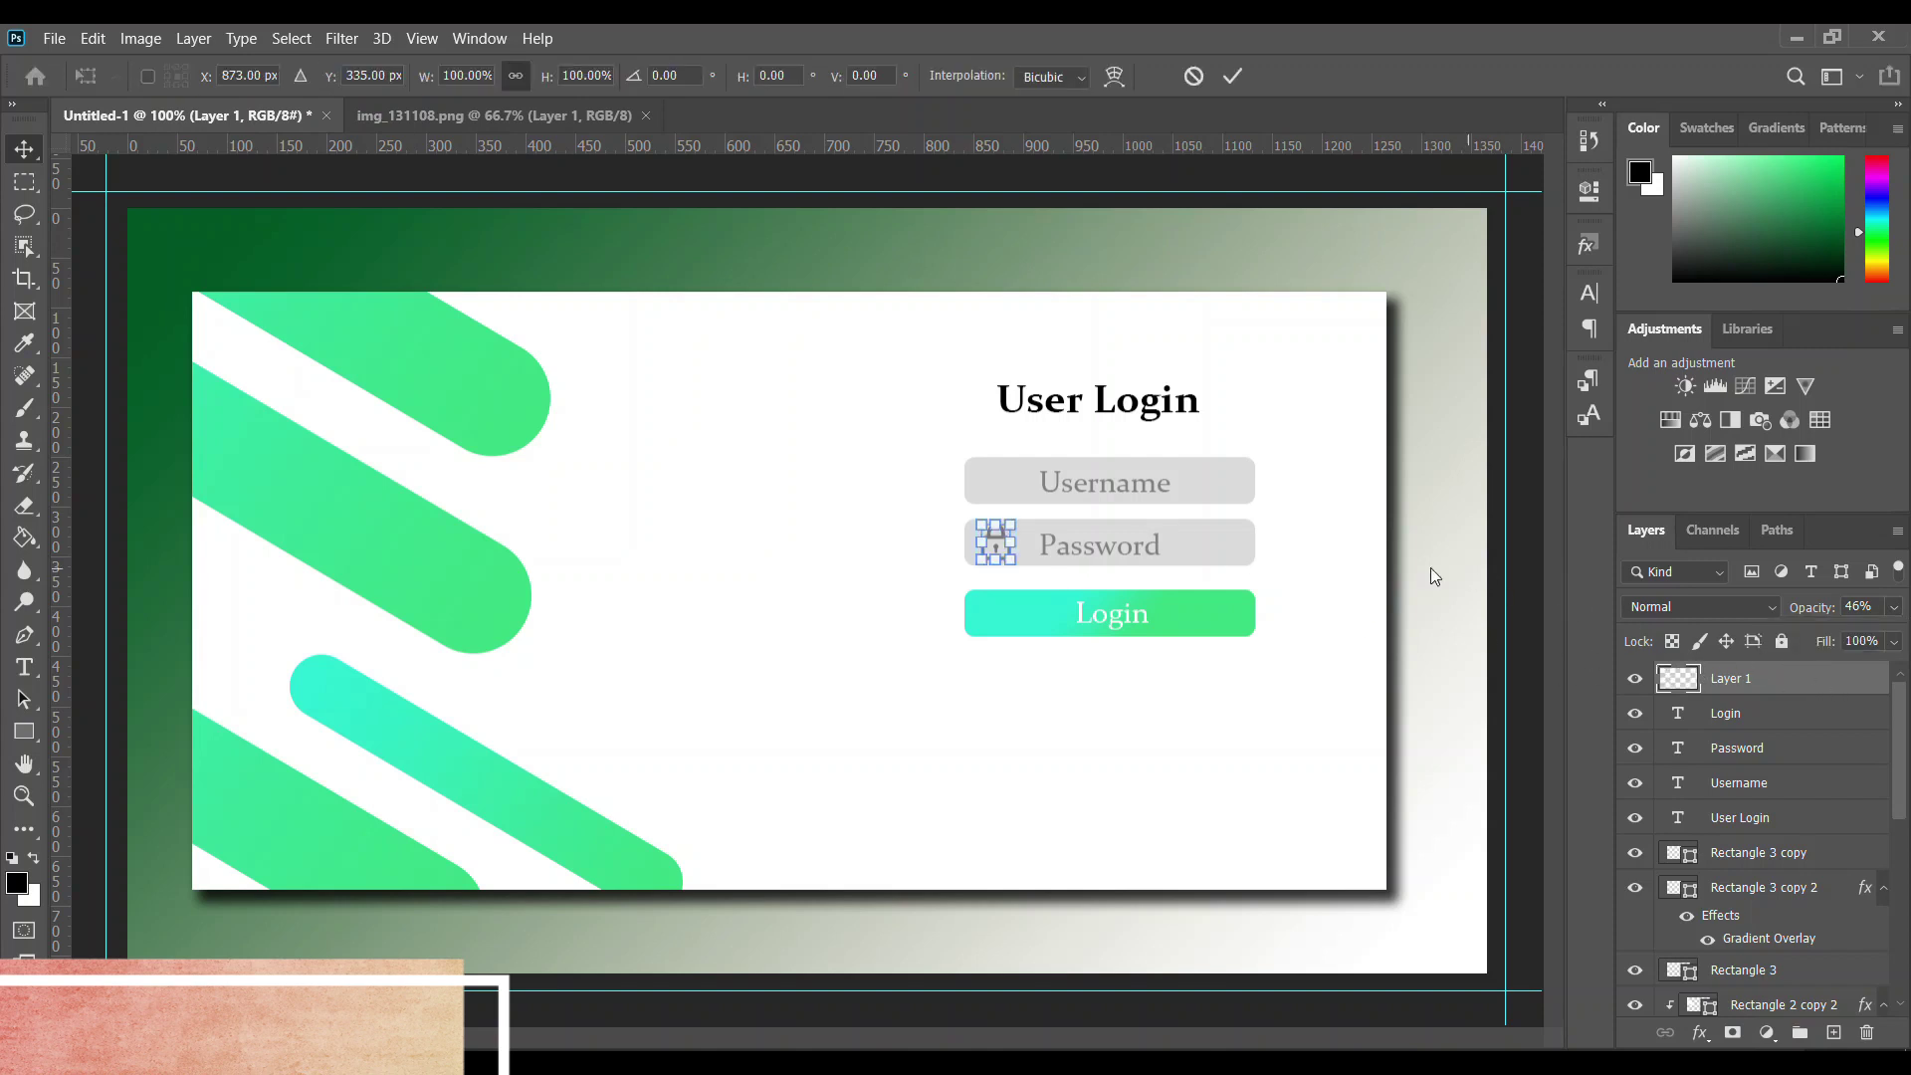
{"action": "left_click_drag", "start_coordinate": [991, 549], "coordinate": [1005, 546]}
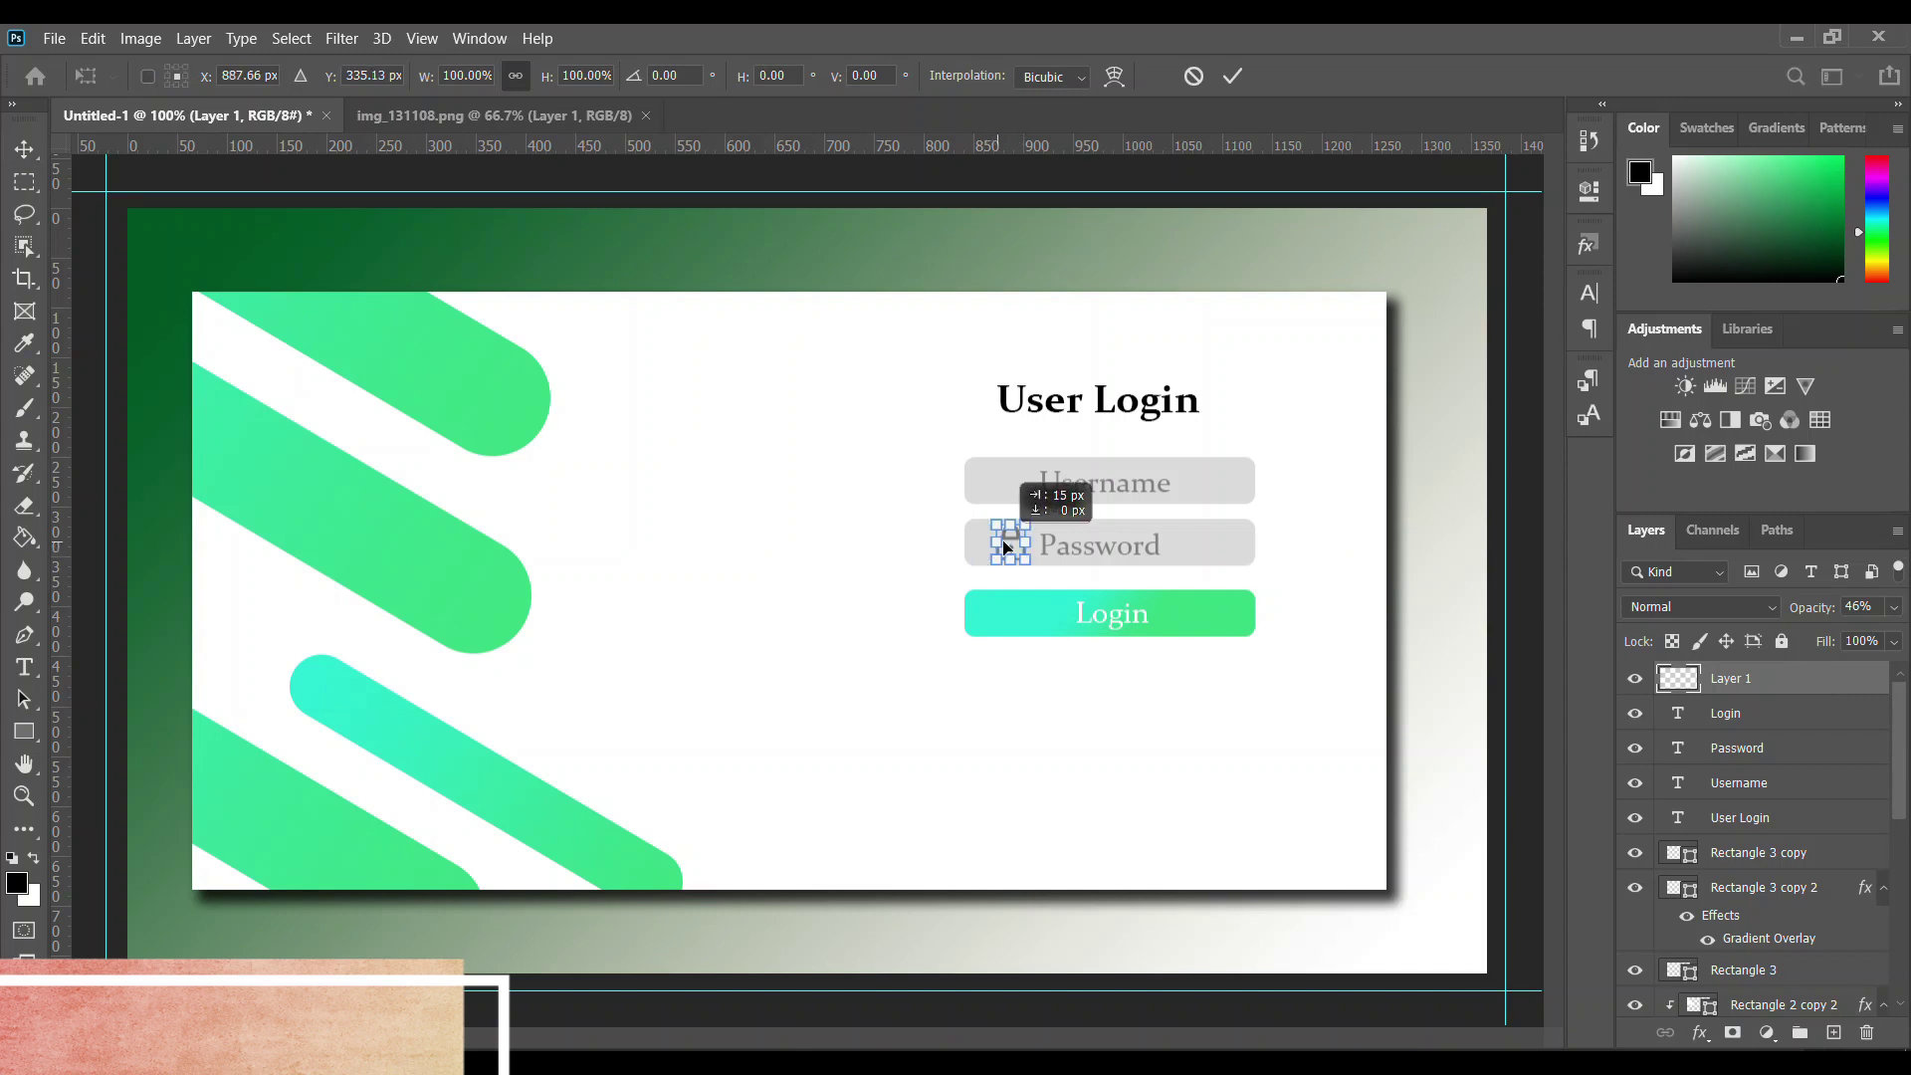
{"action": "key", "text": "Return"}
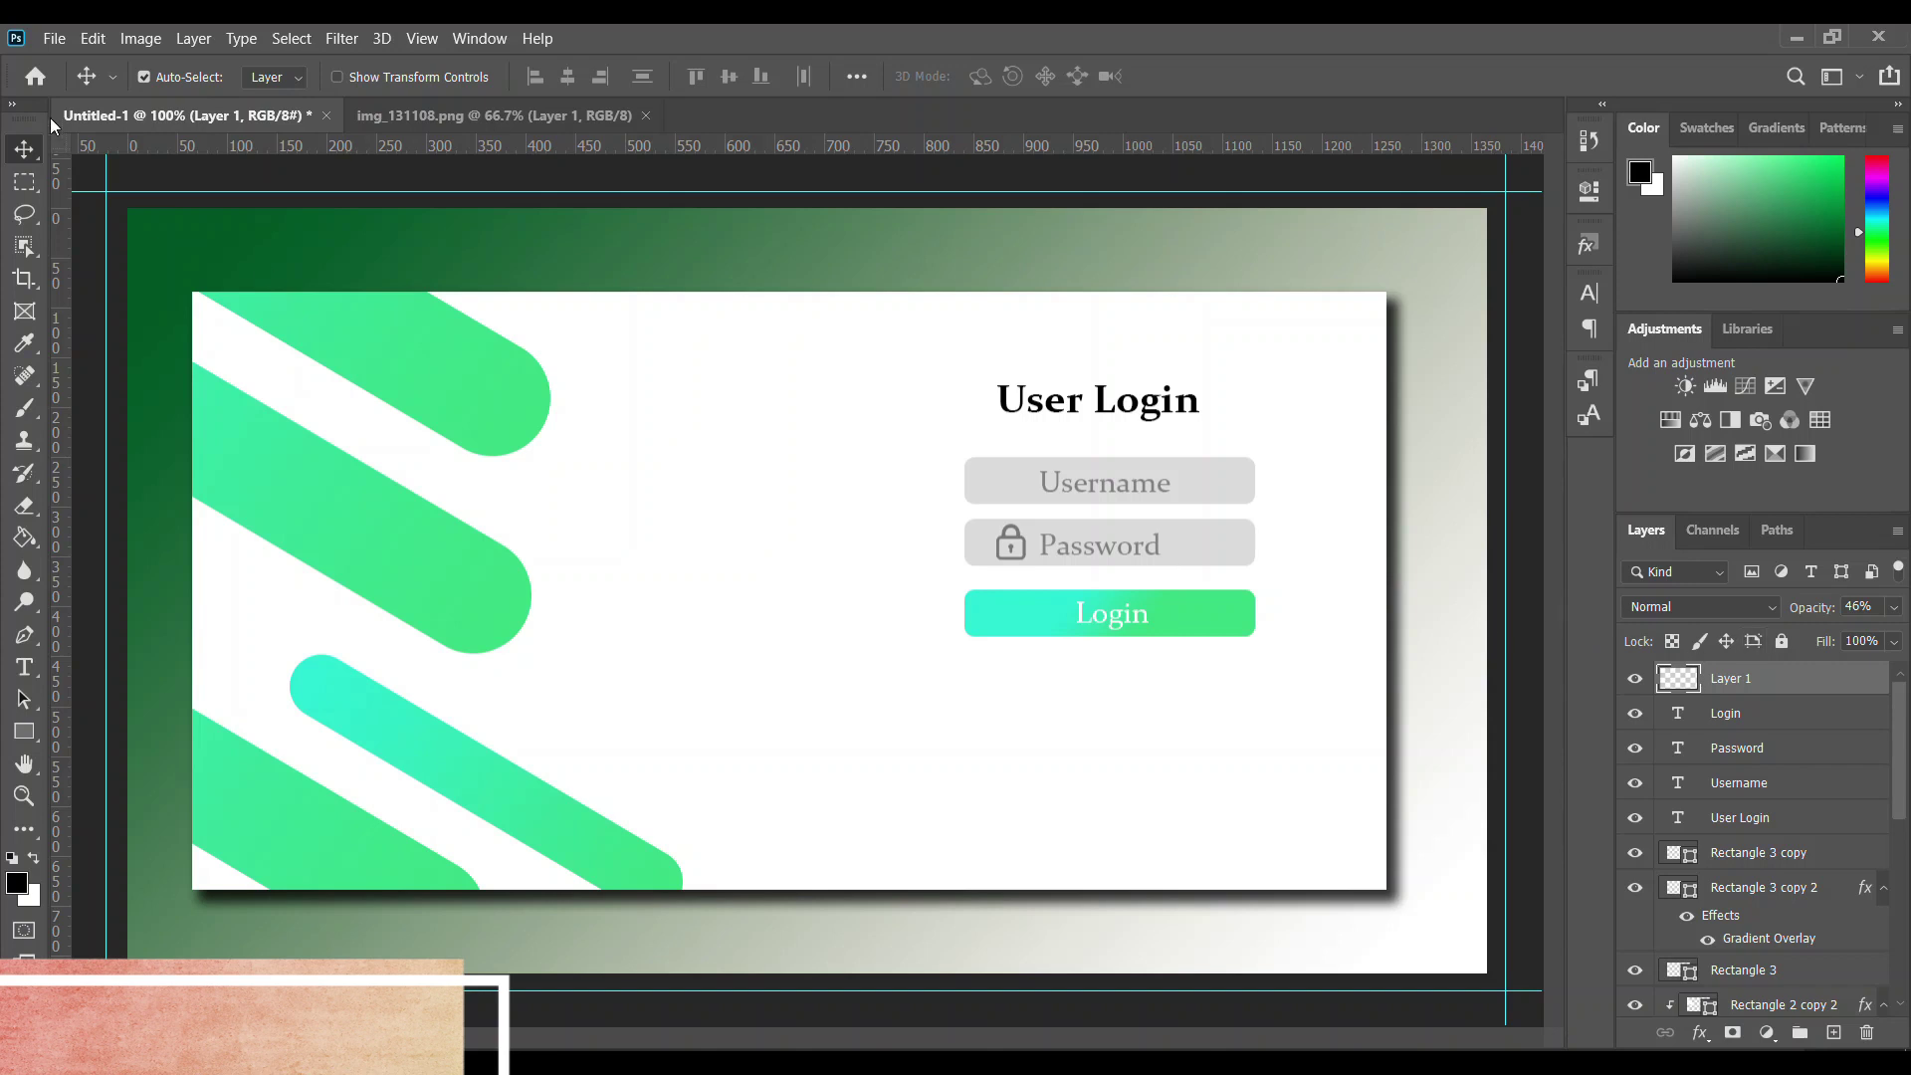
Open Sample_User_Icon.png and drag the person icon into the login design
{"action": "left_click", "coordinate": [54, 38]}
{"action": "left_click", "coordinate": [98, 88]}
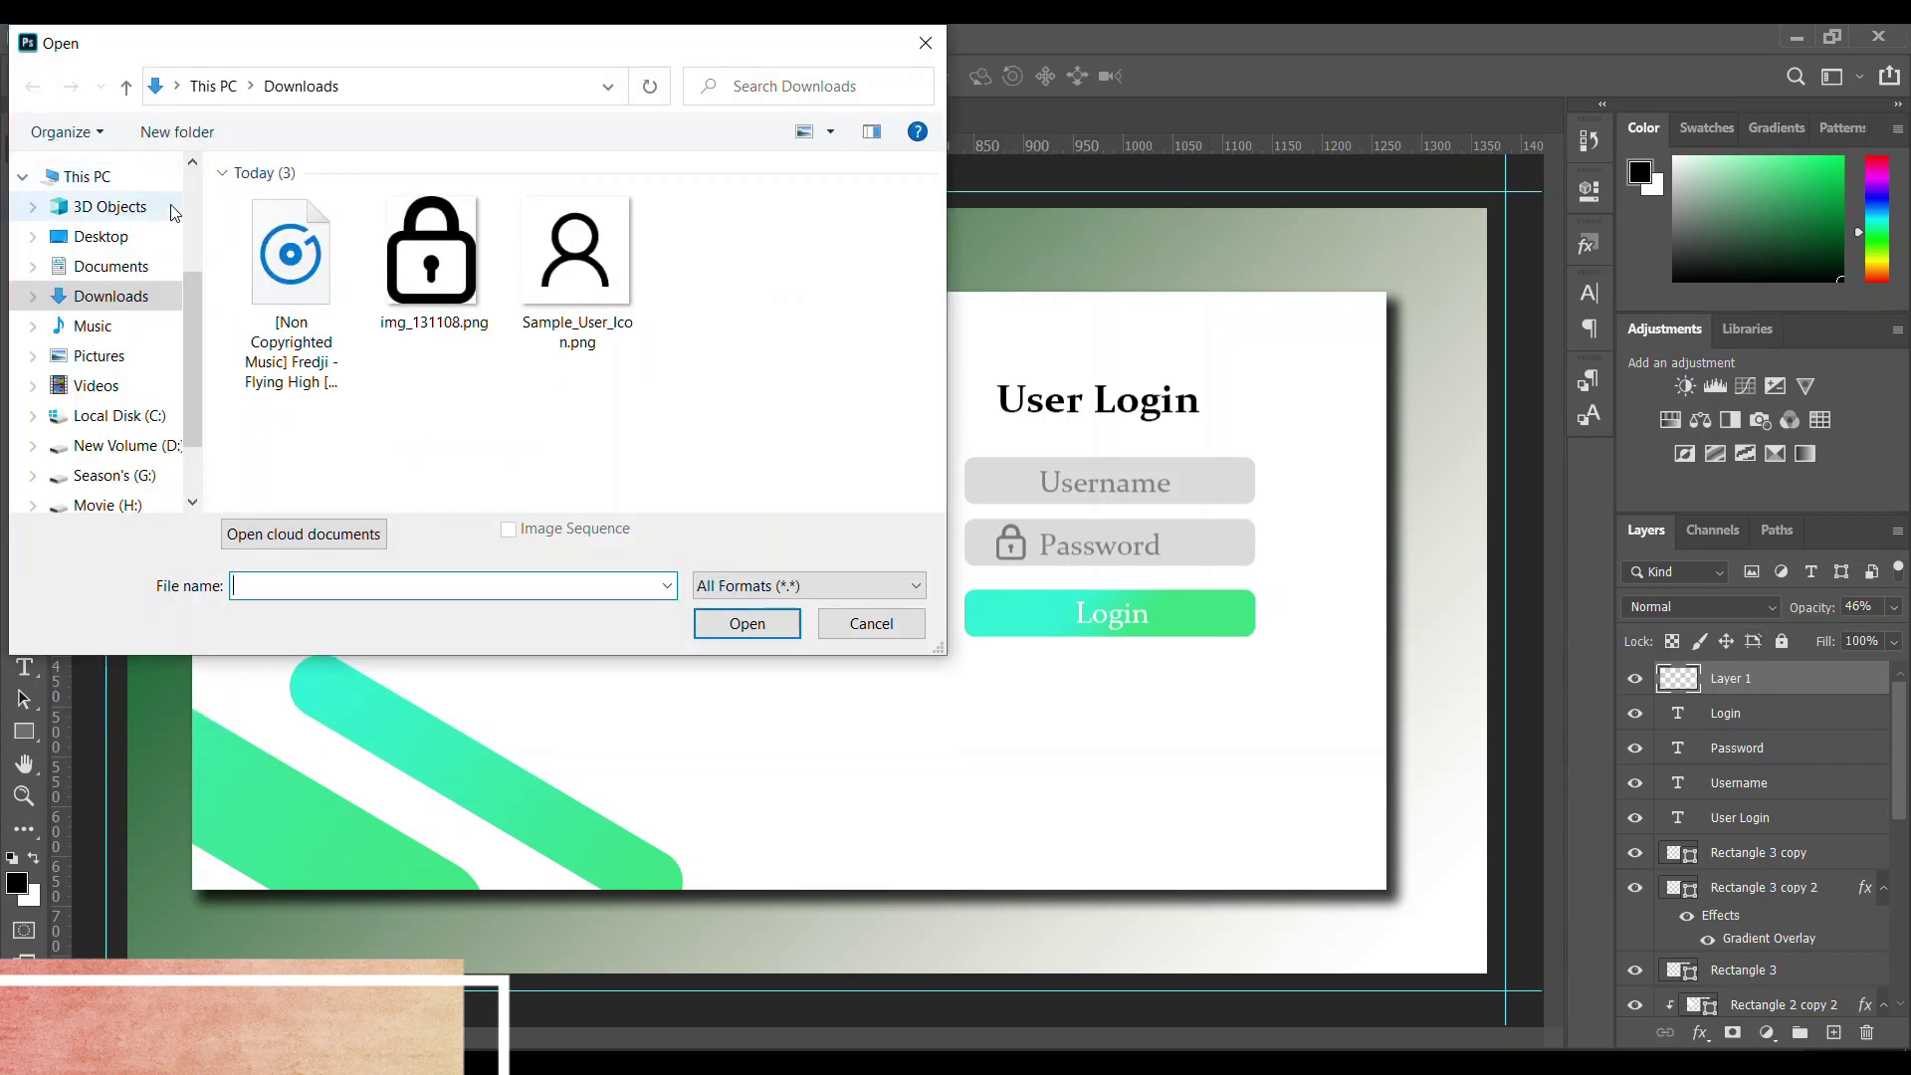
{"action": "left_click", "coordinate": [608, 343]}
{"action": "left_click", "coordinate": [747, 623]}
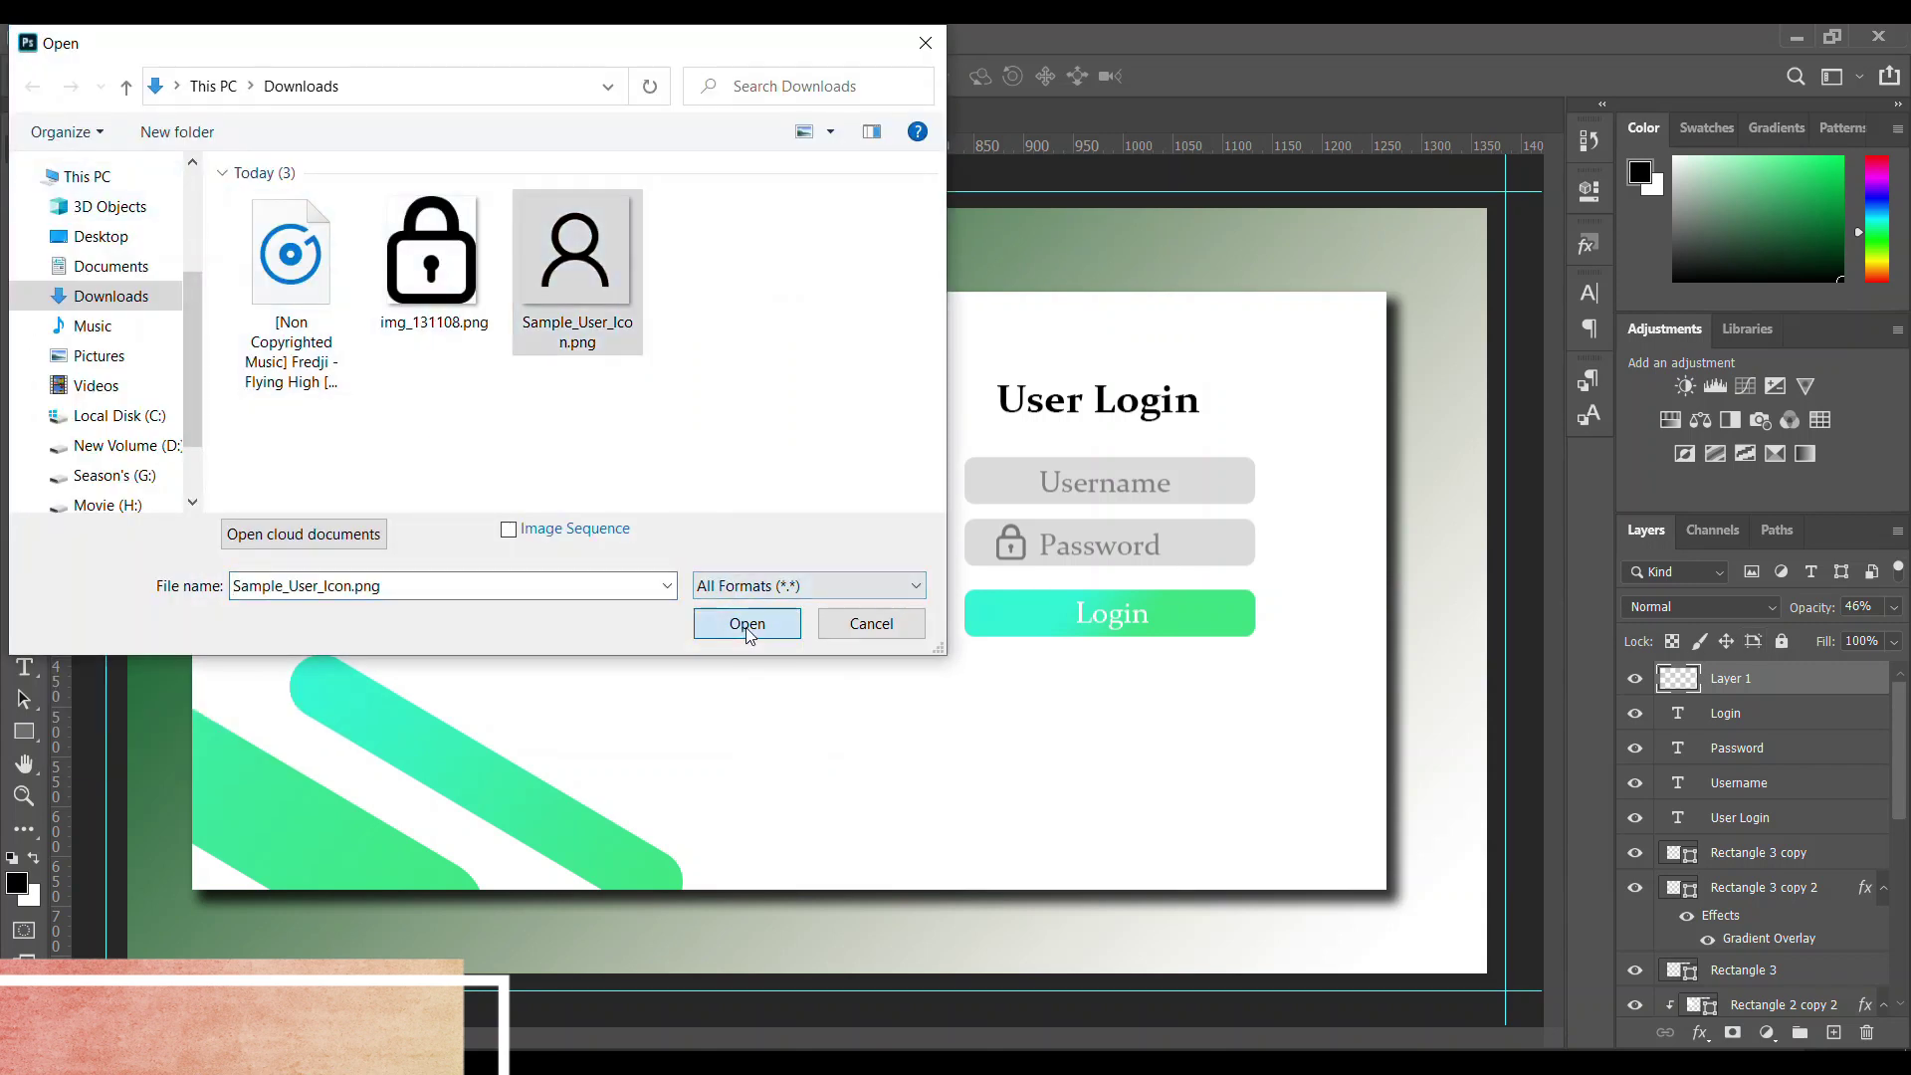
{"action": "mouse_move", "coordinate": [792, 630]}
{"action": "left_mouse_down"}
{"action": "mouse_move", "coordinate": [239, 141]}
{"action": "mouse_move", "coordinate": [835, 438]}
{"action": "left_mouse_up"}
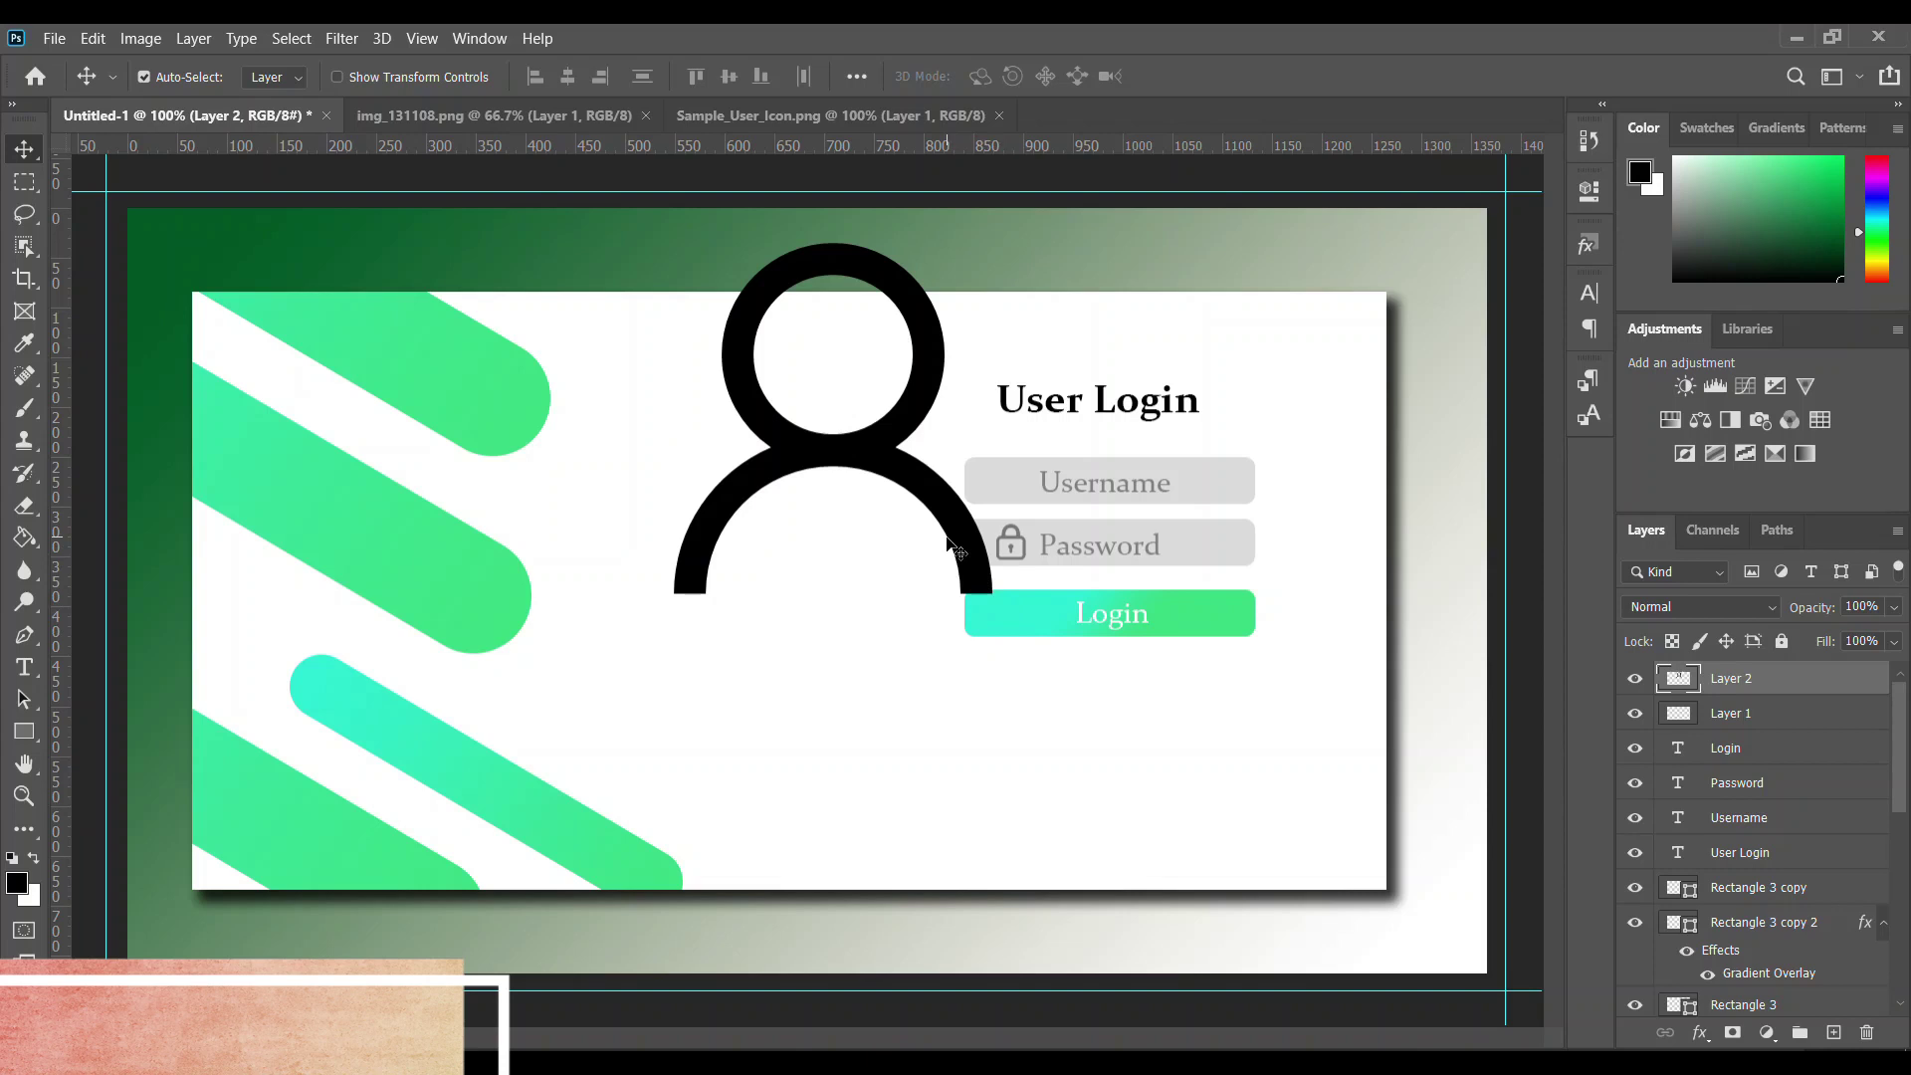
Shrink the person icon into the left end of the Username field
{"action": "key", "text": "ctrl+t"}
{"action": "mouse_move", "coordinate": [995, 601]}
{"action": "left_mouse_down"}
{"action": "mouse_move", "coordinate": [705, 279]}
{"action": "mouse_move", "coordinate": [1008, 494]}
{"action": "left_mouse_up"}
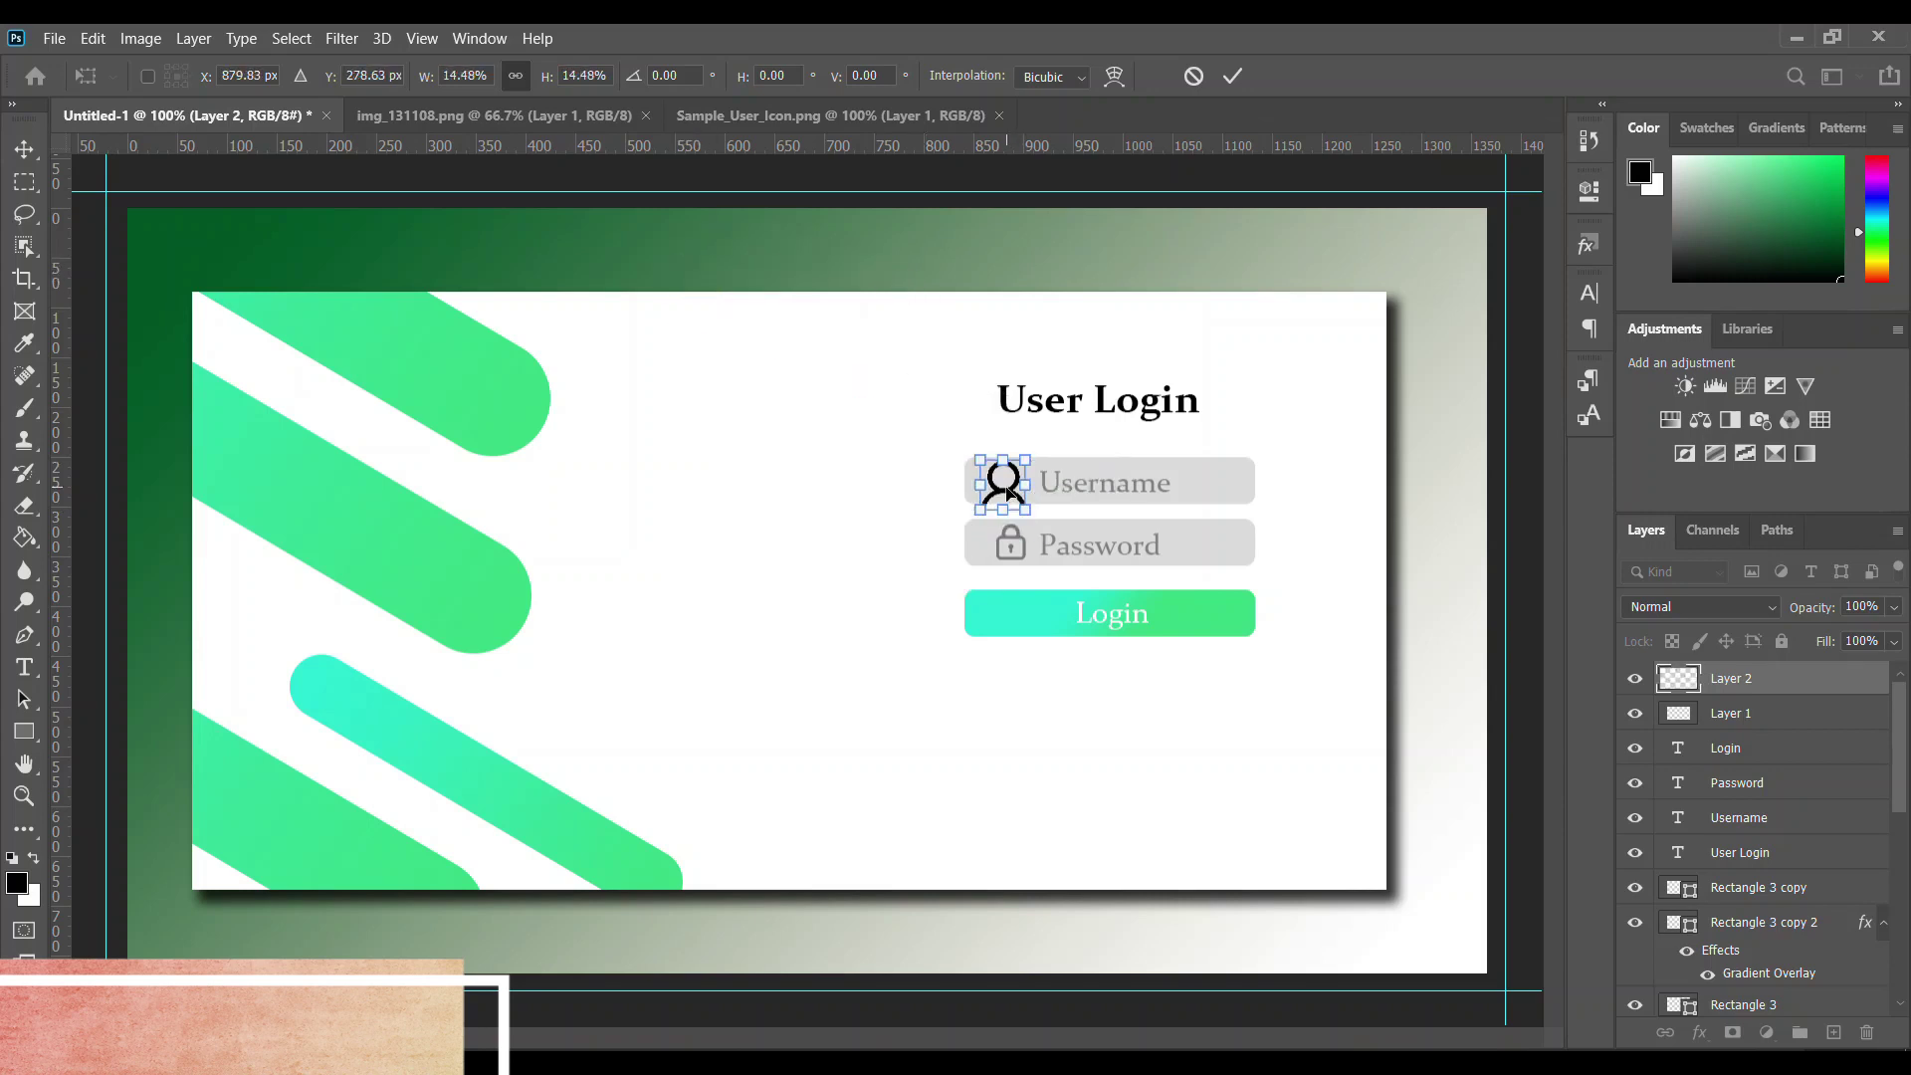
{"action": "key", "text": "ctrl+plus"}
{"action": "left_click_drag", "start_coordinate": [935, 1042], "coordinate": [992, 1040]}
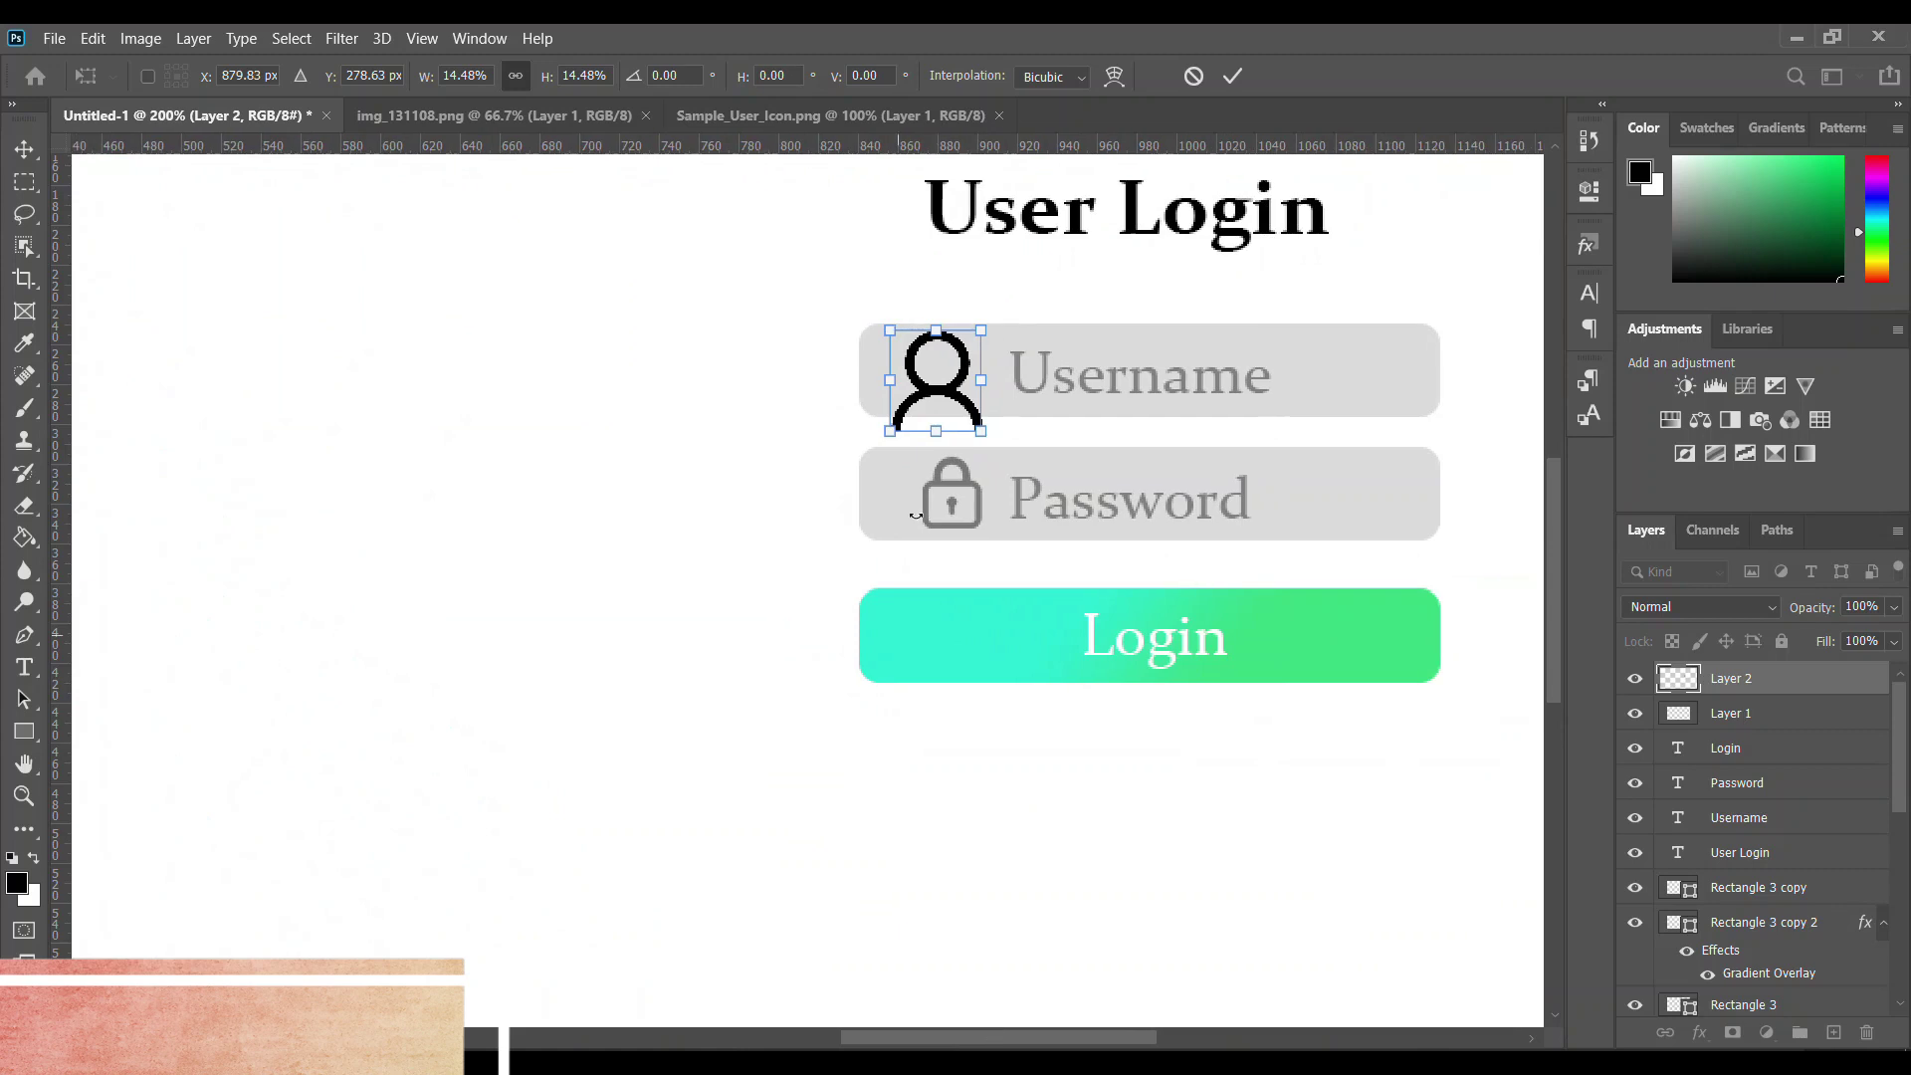
{"action": "mouse_move", "coordinate": [980, 430]}
{"action": "left_mouse_down"}
{"action": "mouse_move", "coordinate": [942, 389]}
{"action": "mouse_move", "coordinate": [954, 376]}
{"action": "left_mouse_up"}
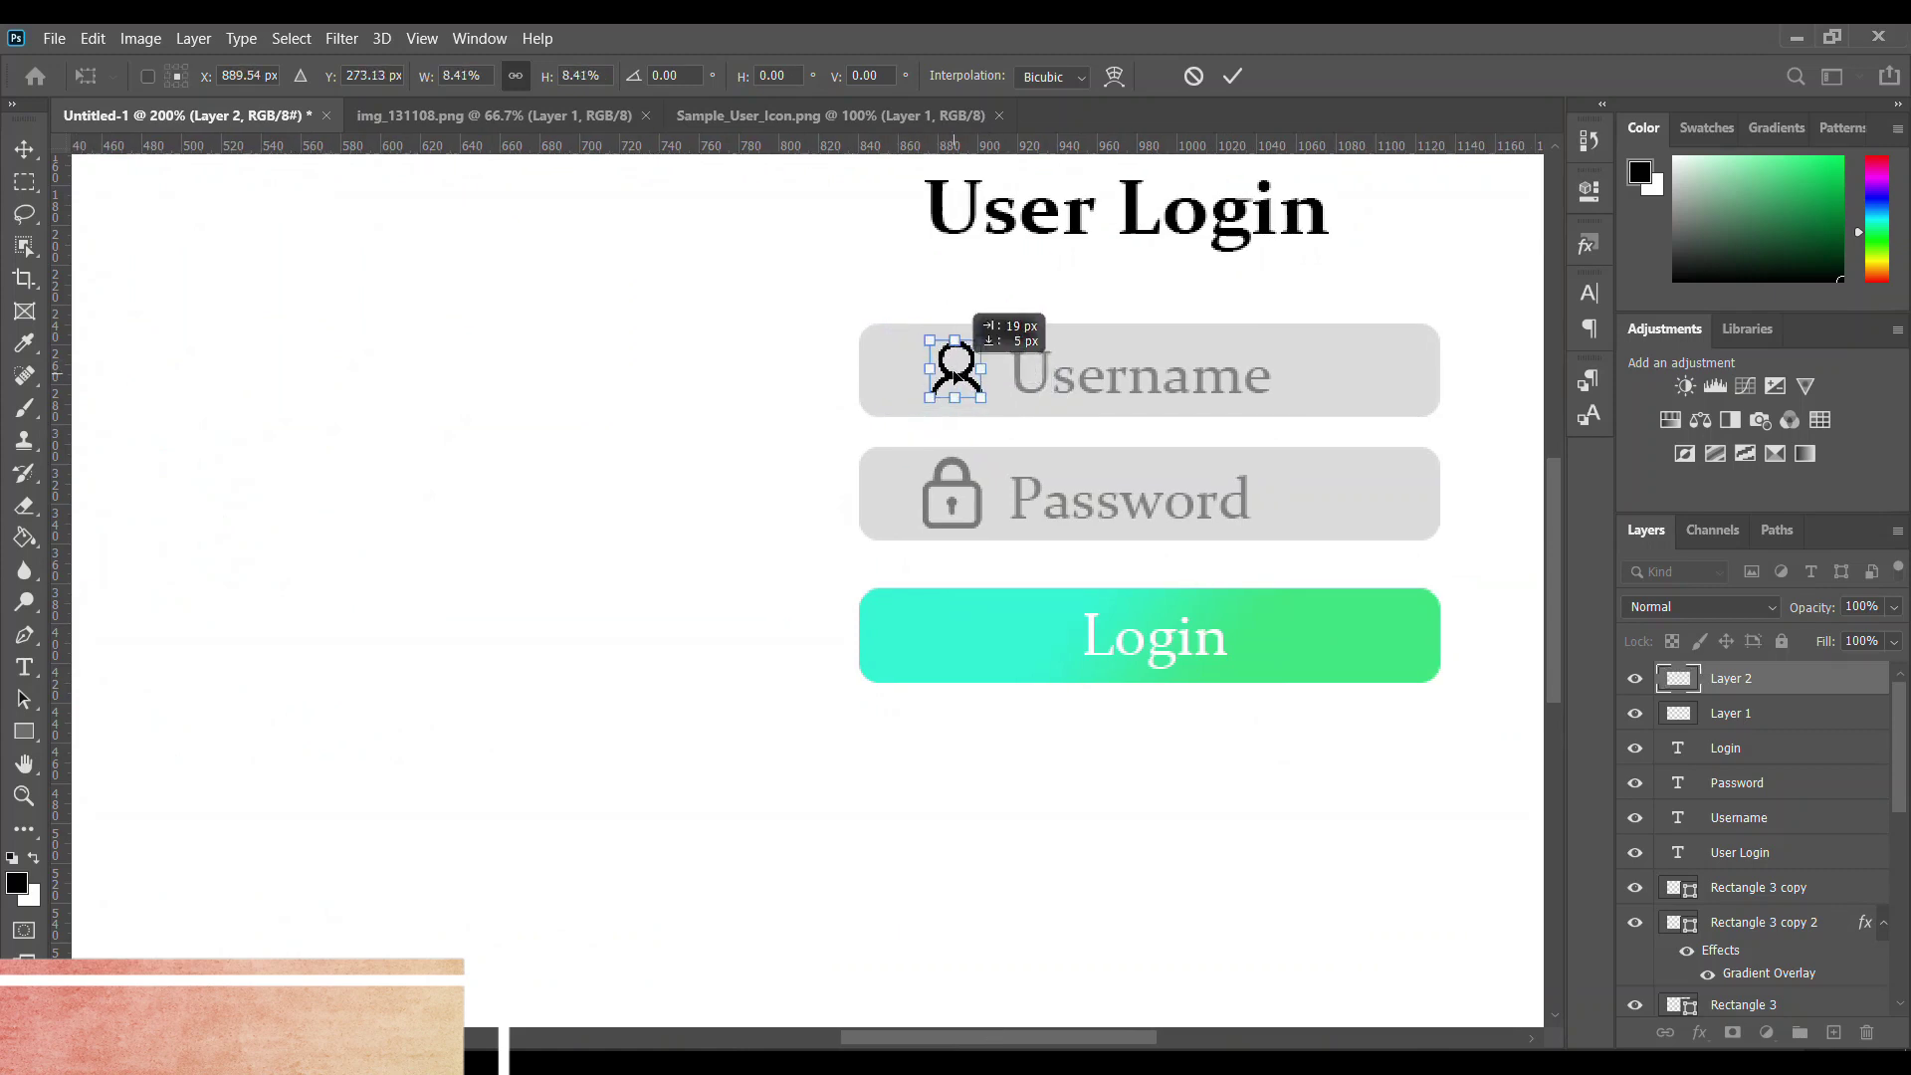
{"action": "key", "text": "Return"}
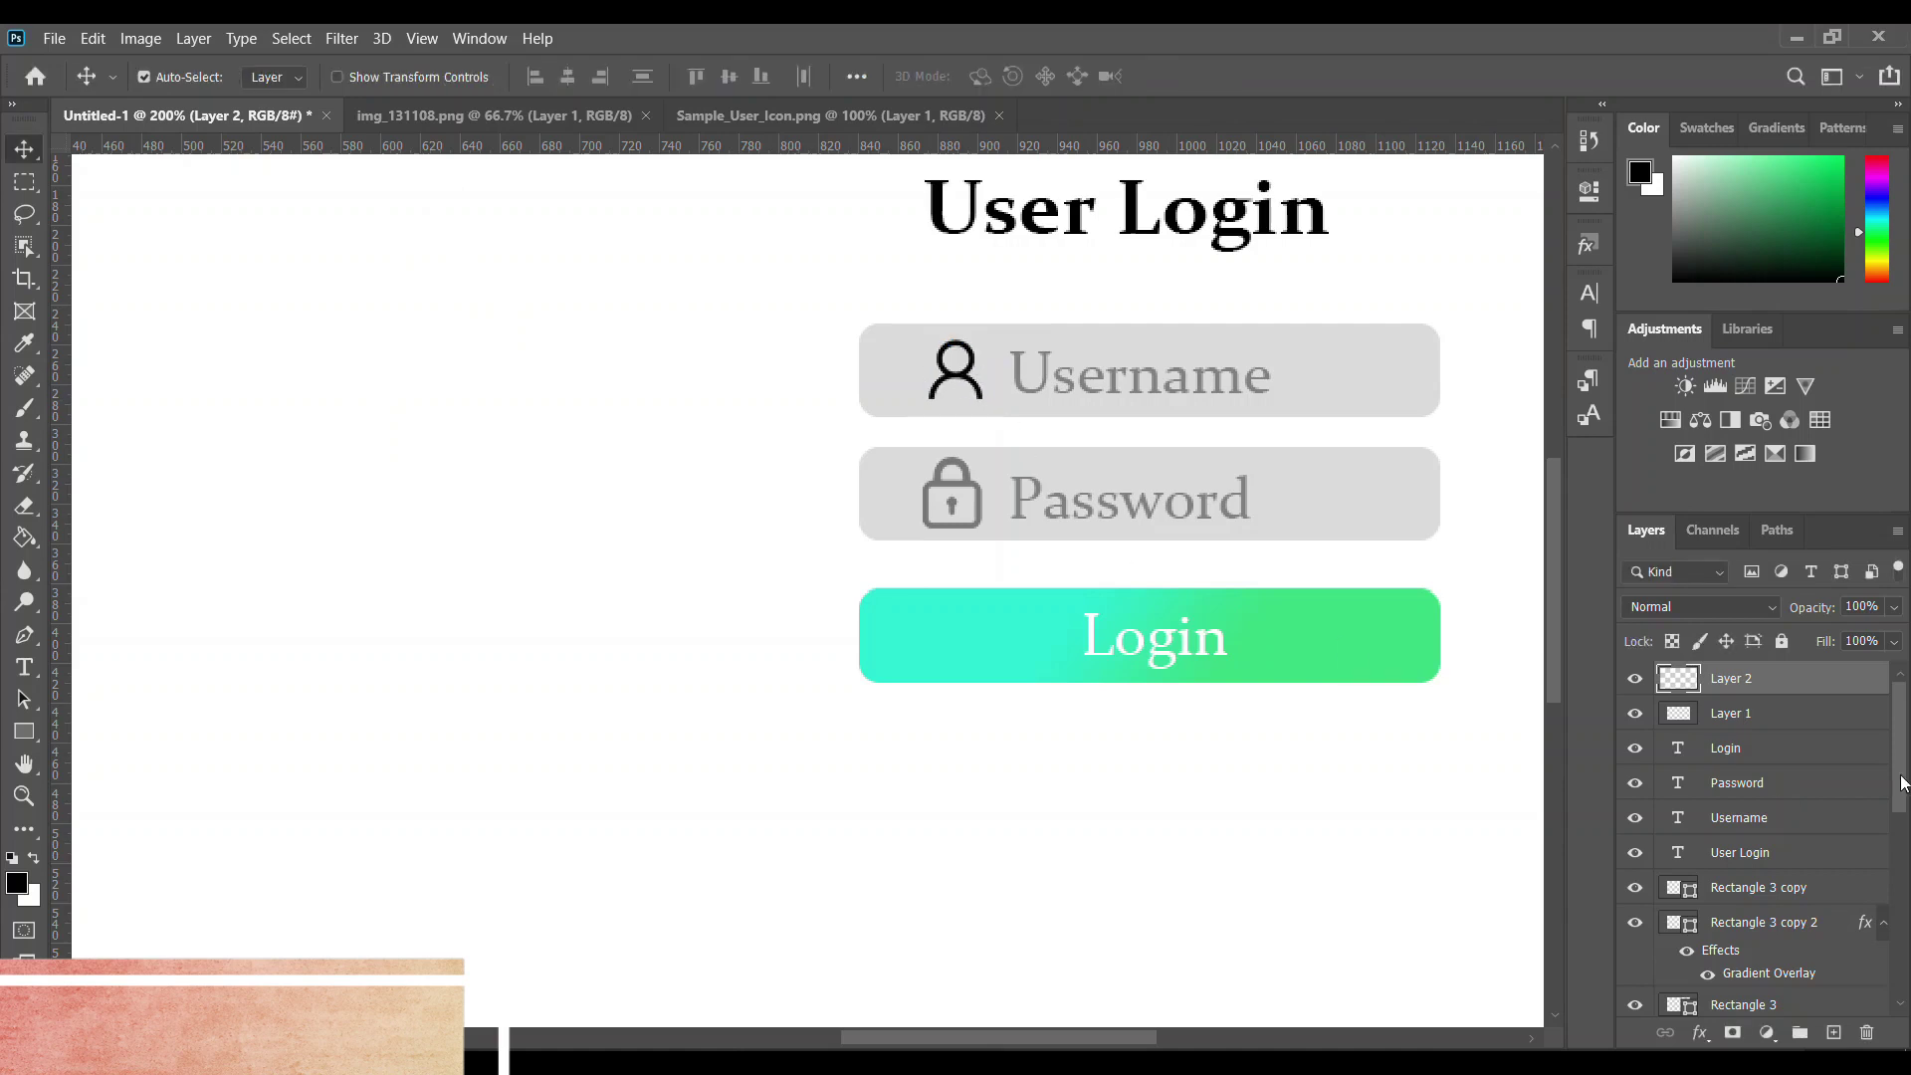
Fade the person icon to 48% opacity and enlarge it slightly
{"action": "left_click", "coordinate": [1895, 609]}
{"action": "left_click_drag", "start_coordinate": [1860, 635], "coordinate": [1832, 636]}
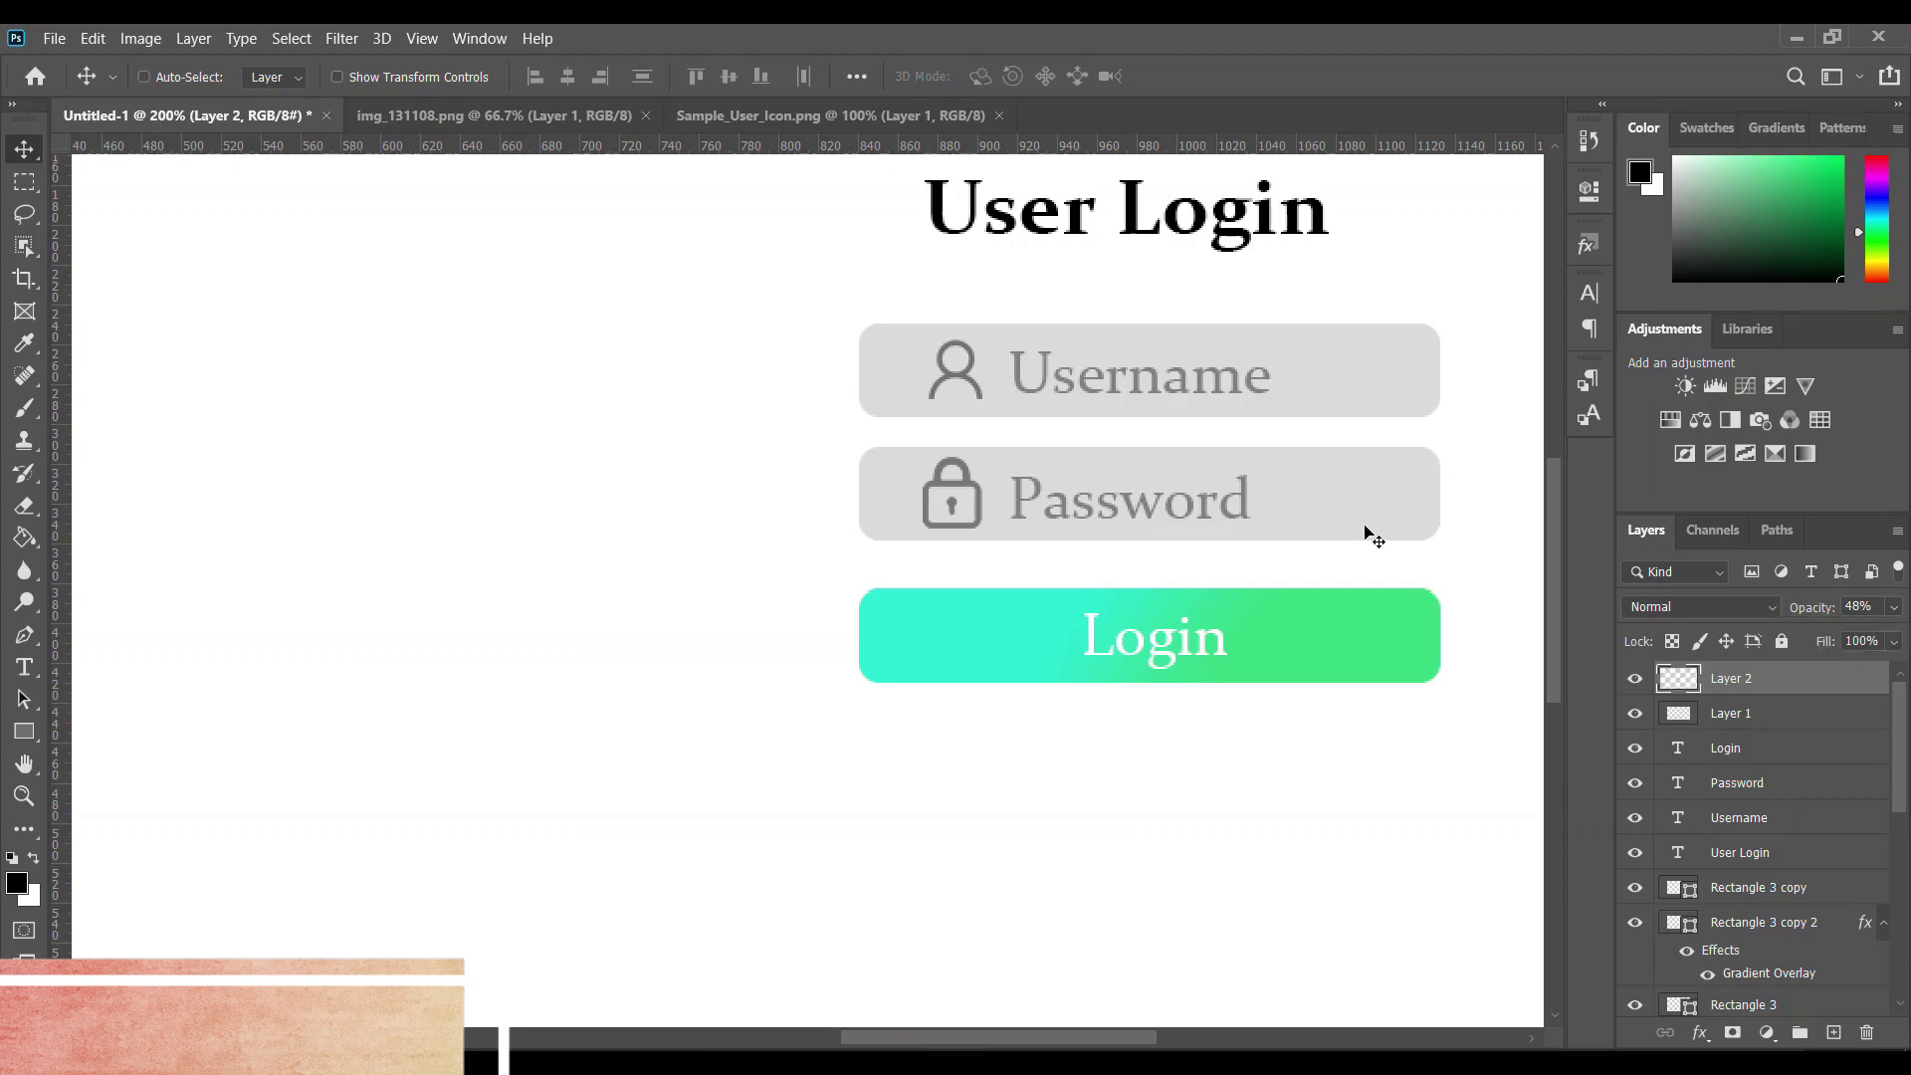
{"action": "key", "text": "ctrl+t"}
{"action": "mouse_move", "coordinate": [982, 398]}
{"action": "left_mouse_down"}
{"action": "mouse_move", "coordinate": [986, 416]}
{"action": "mouse_move", "coordinate": [961, 380]}
{"action": "left_mouse_up"}
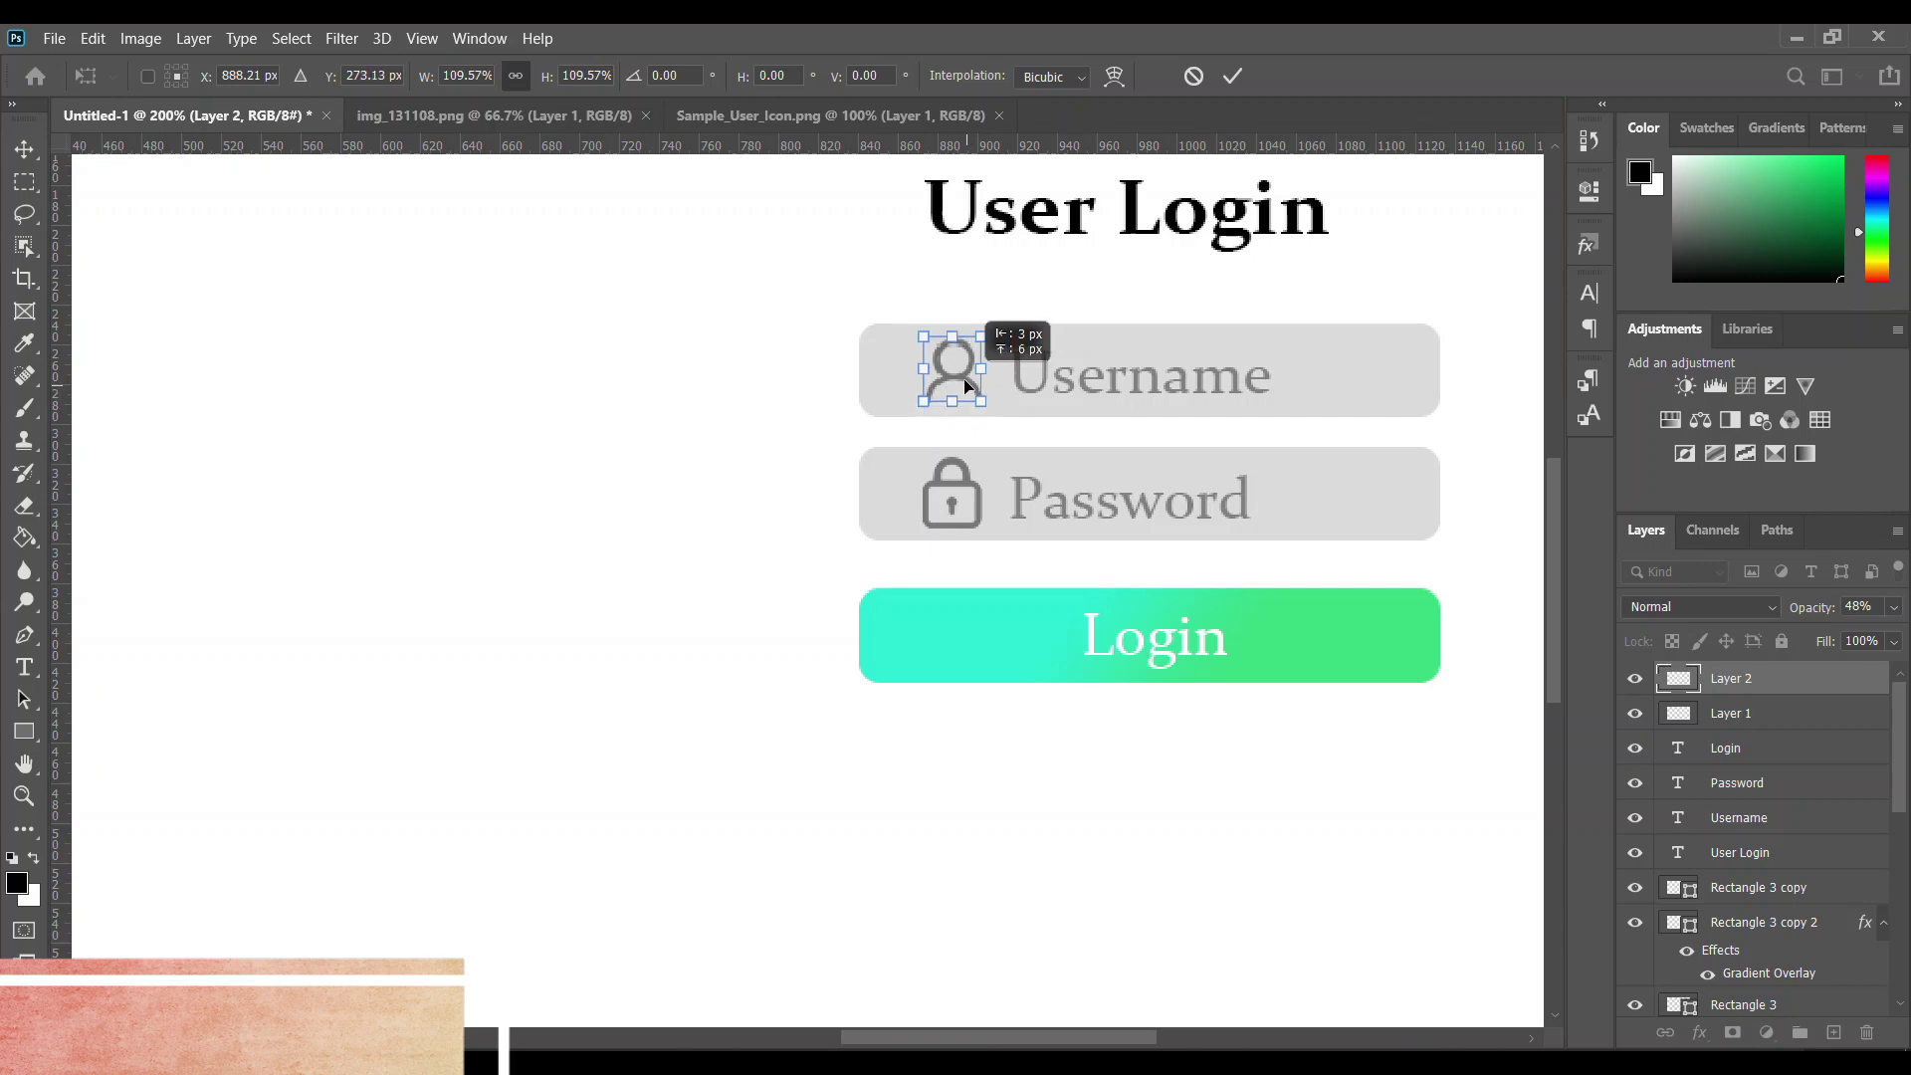
{"action": "key", "text": "Return"}
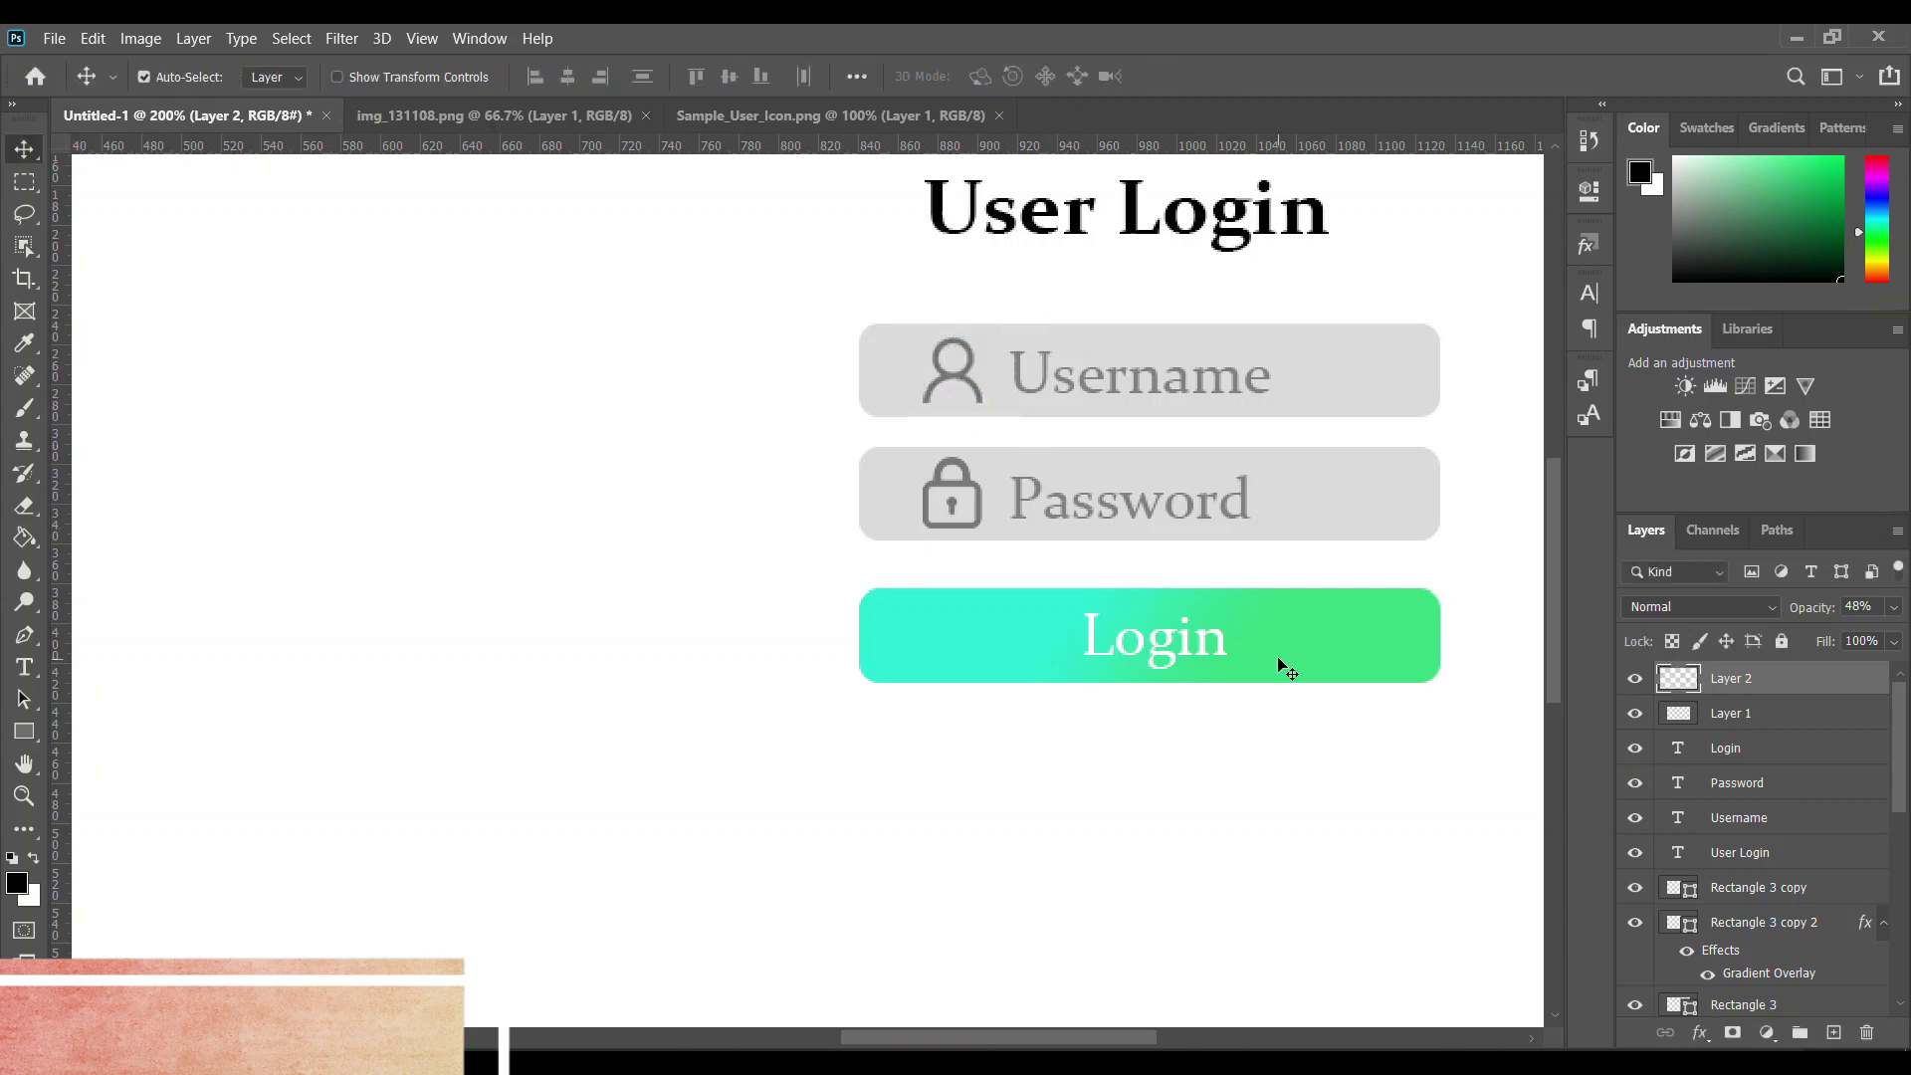
{"action": "key", "text": "ctrl+1"}
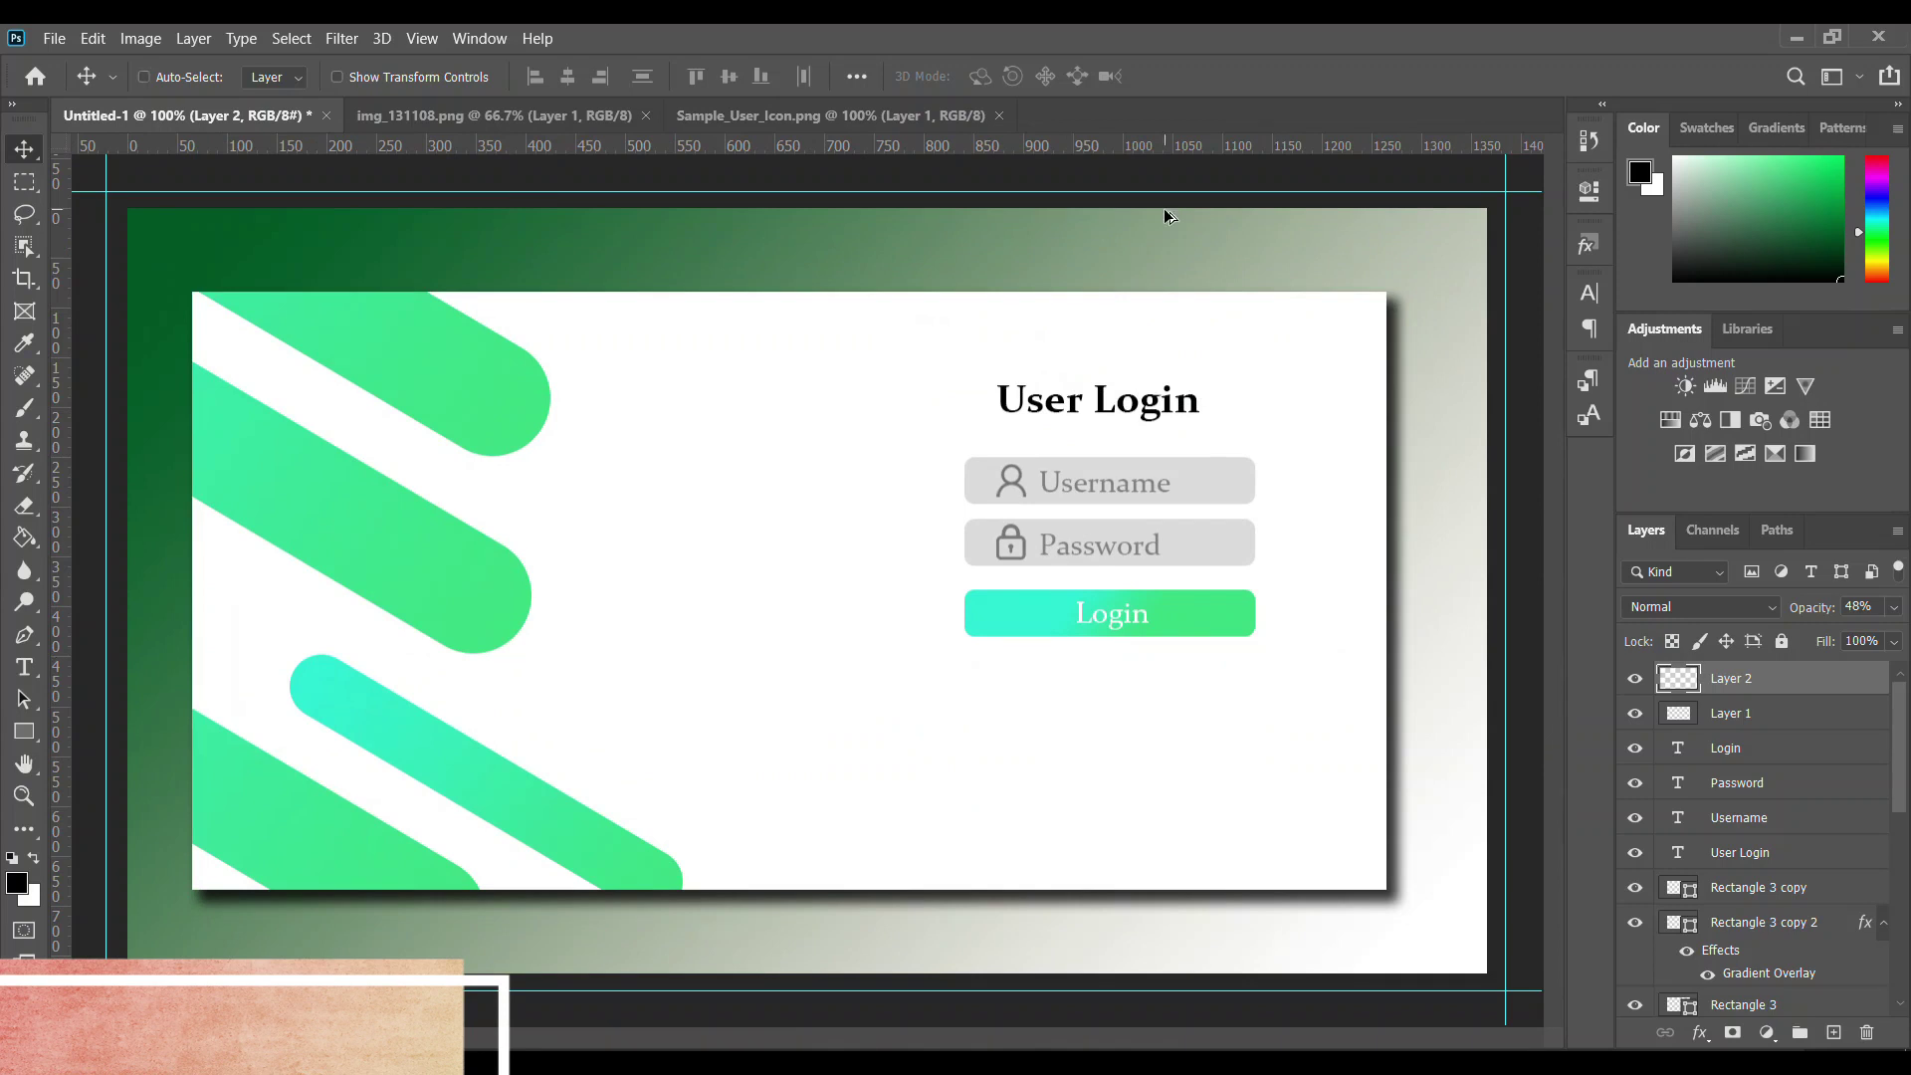
Select Rectangle 2 and scale the top-left green stripe to about 182%
{"action": "scroll", "coordinate": [1657, 901], "scroll_direction": "down", "scroll_amount": 2}
{"action": "scroll", "coordinate": [1658, 901], "scroll_direction": "down", "scroll_amount": 2}
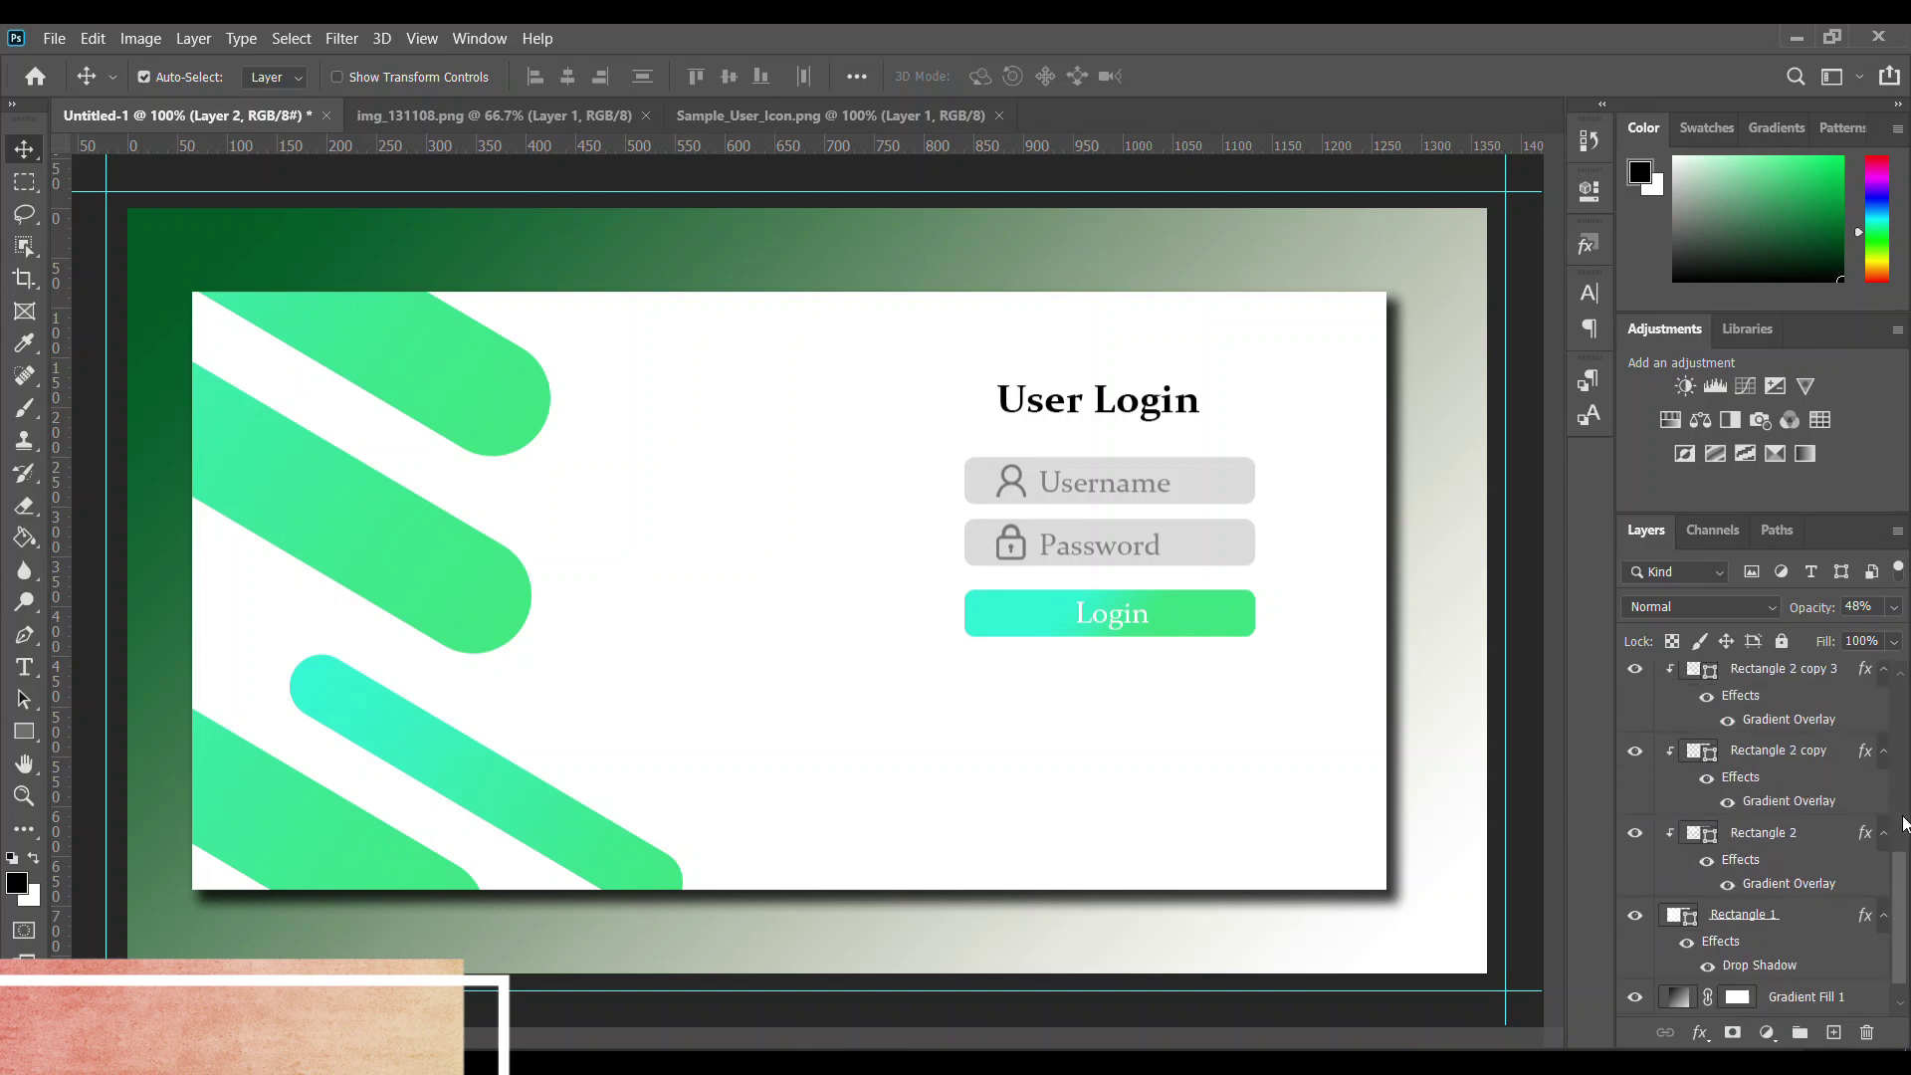
{"action": "scroll", "coordinate": [1658, 901], "scroll_direction": "down", "scroll_amount": 1}
{"action": "left_click", "coordinate": [1635, 882]}
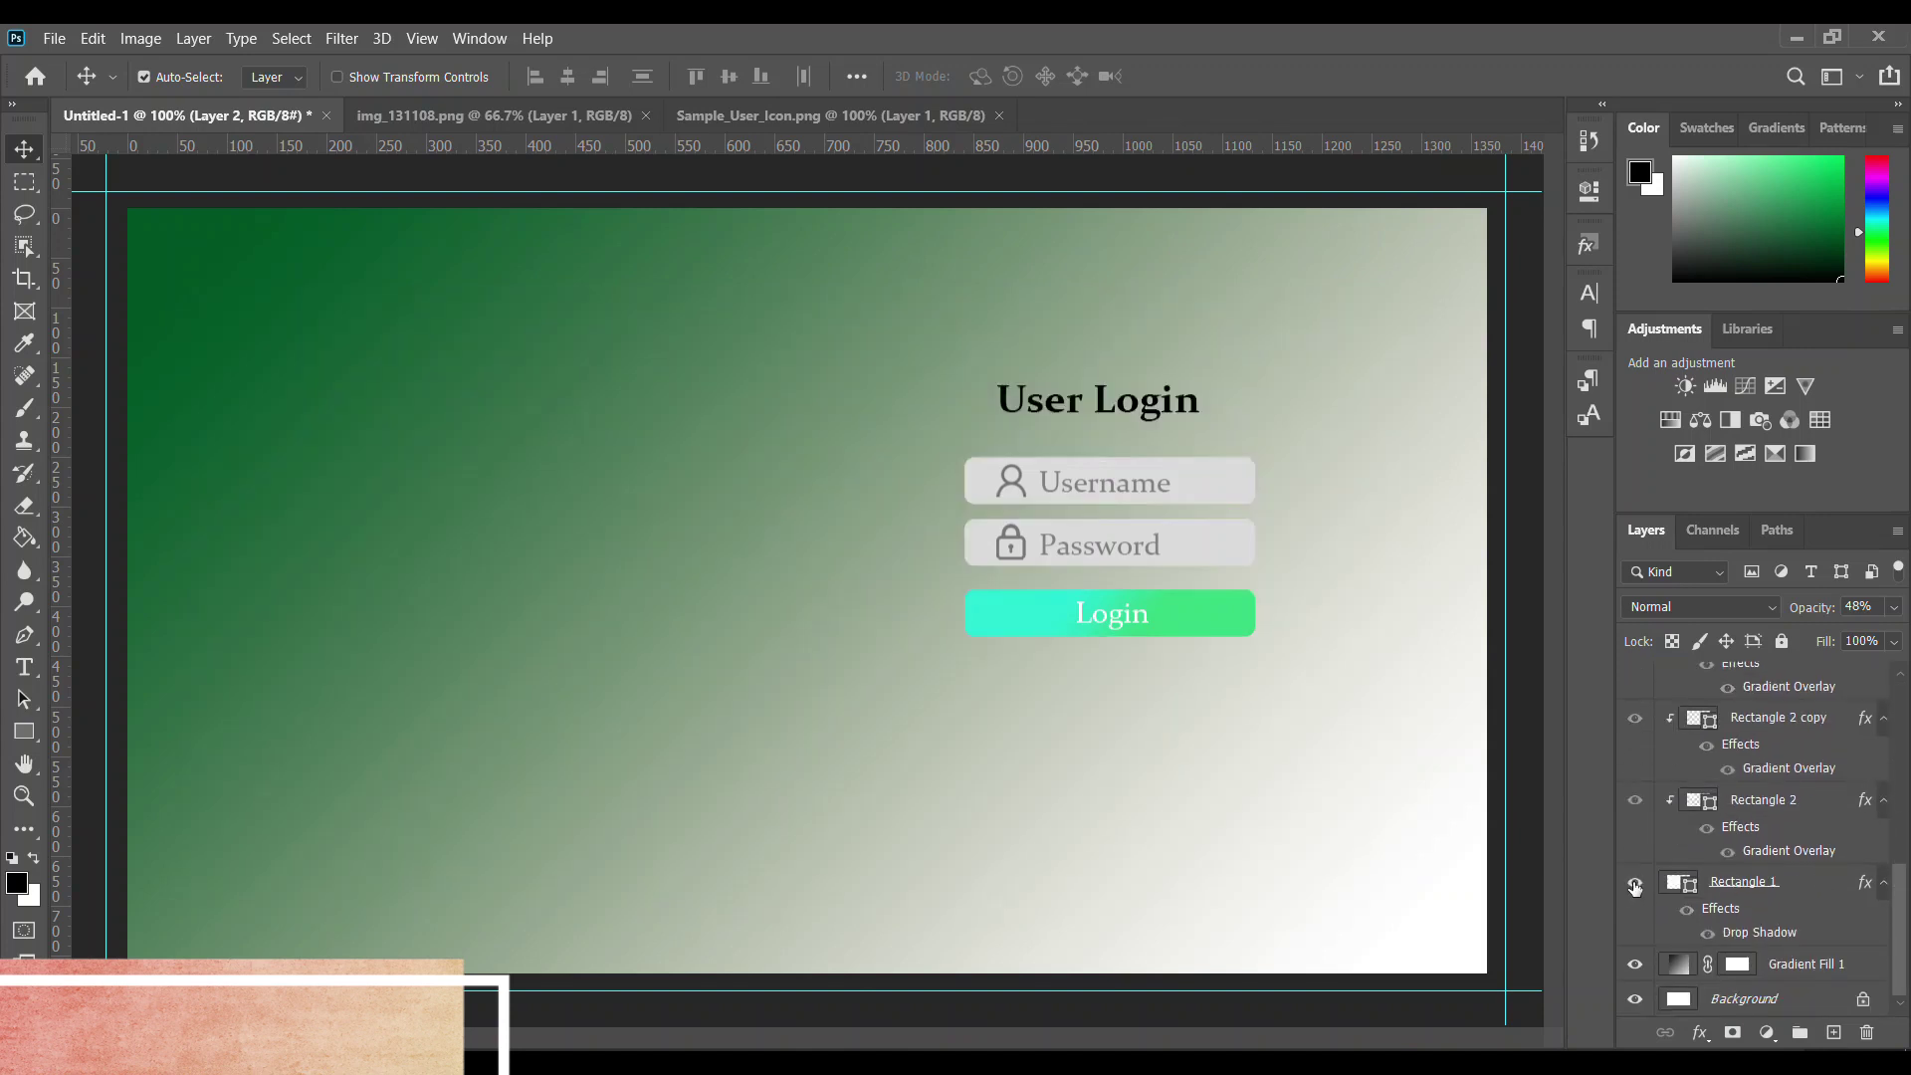
{"action": "left_click", "coordinate": [1635, 801]}
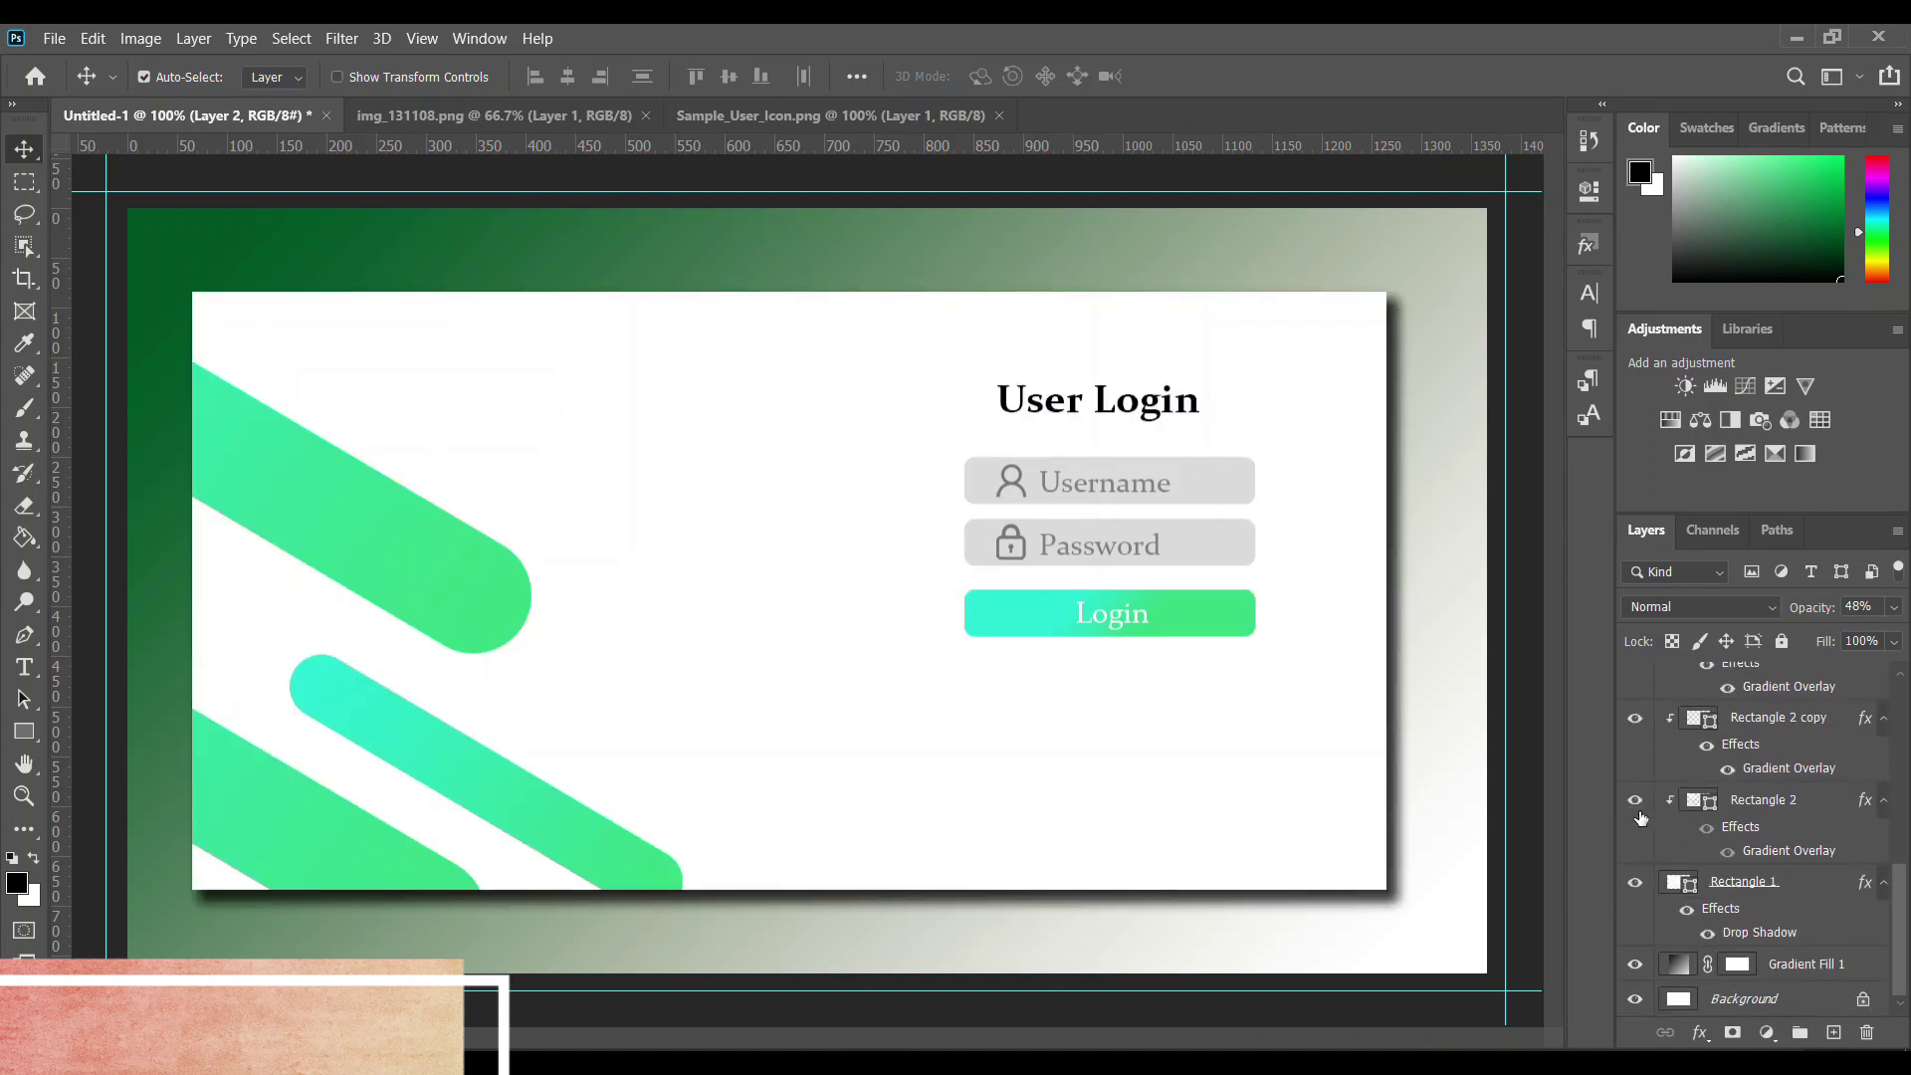
{"action": "left_click", "coordinate": [1767, 809]}
{"action": "key", "text": "ctrl+t"}
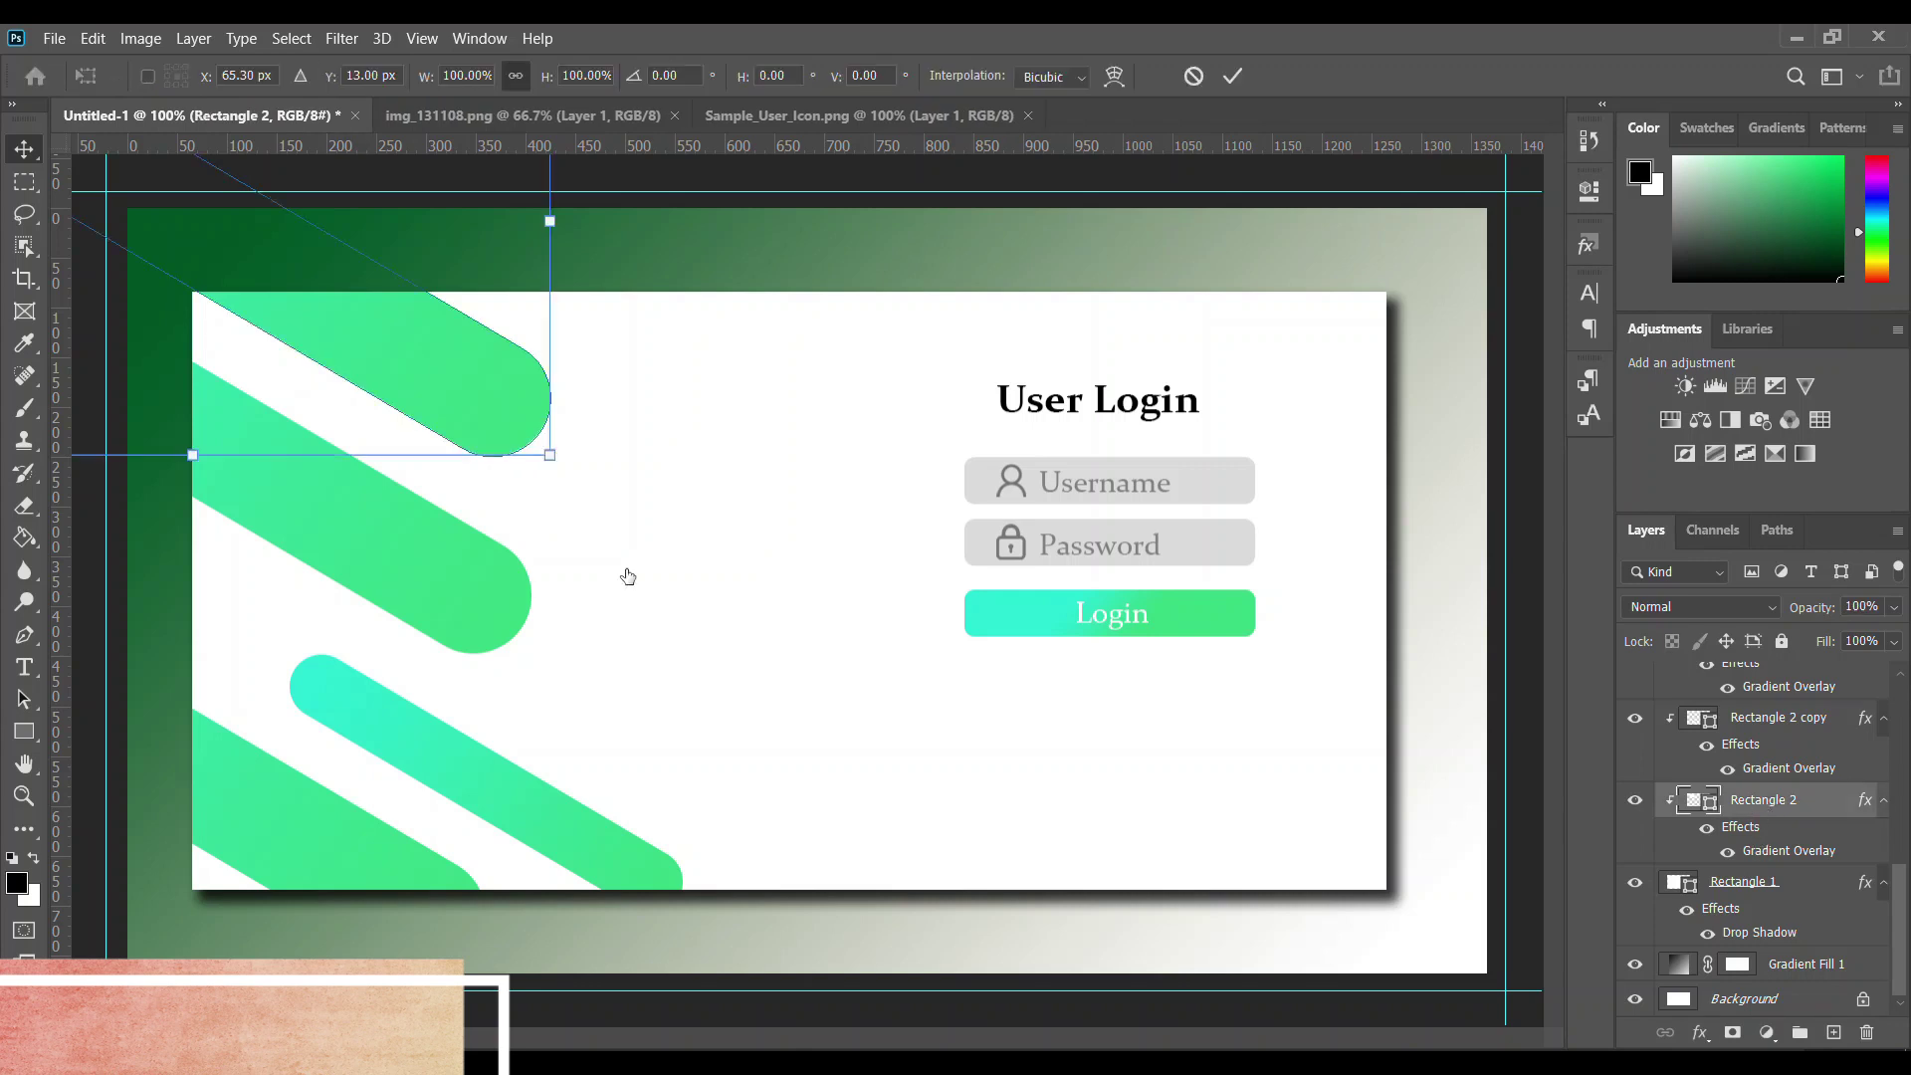
{"action": "mouse_move", "coordinate": [192, 455]}
{"action": "left_mouse_down"}
{"action": "mouse_move", "coordinate": [673, 392]}
{"action": "mouse_move", "coordinate": [577, 393]}
{"action": "left_mouse_up"}
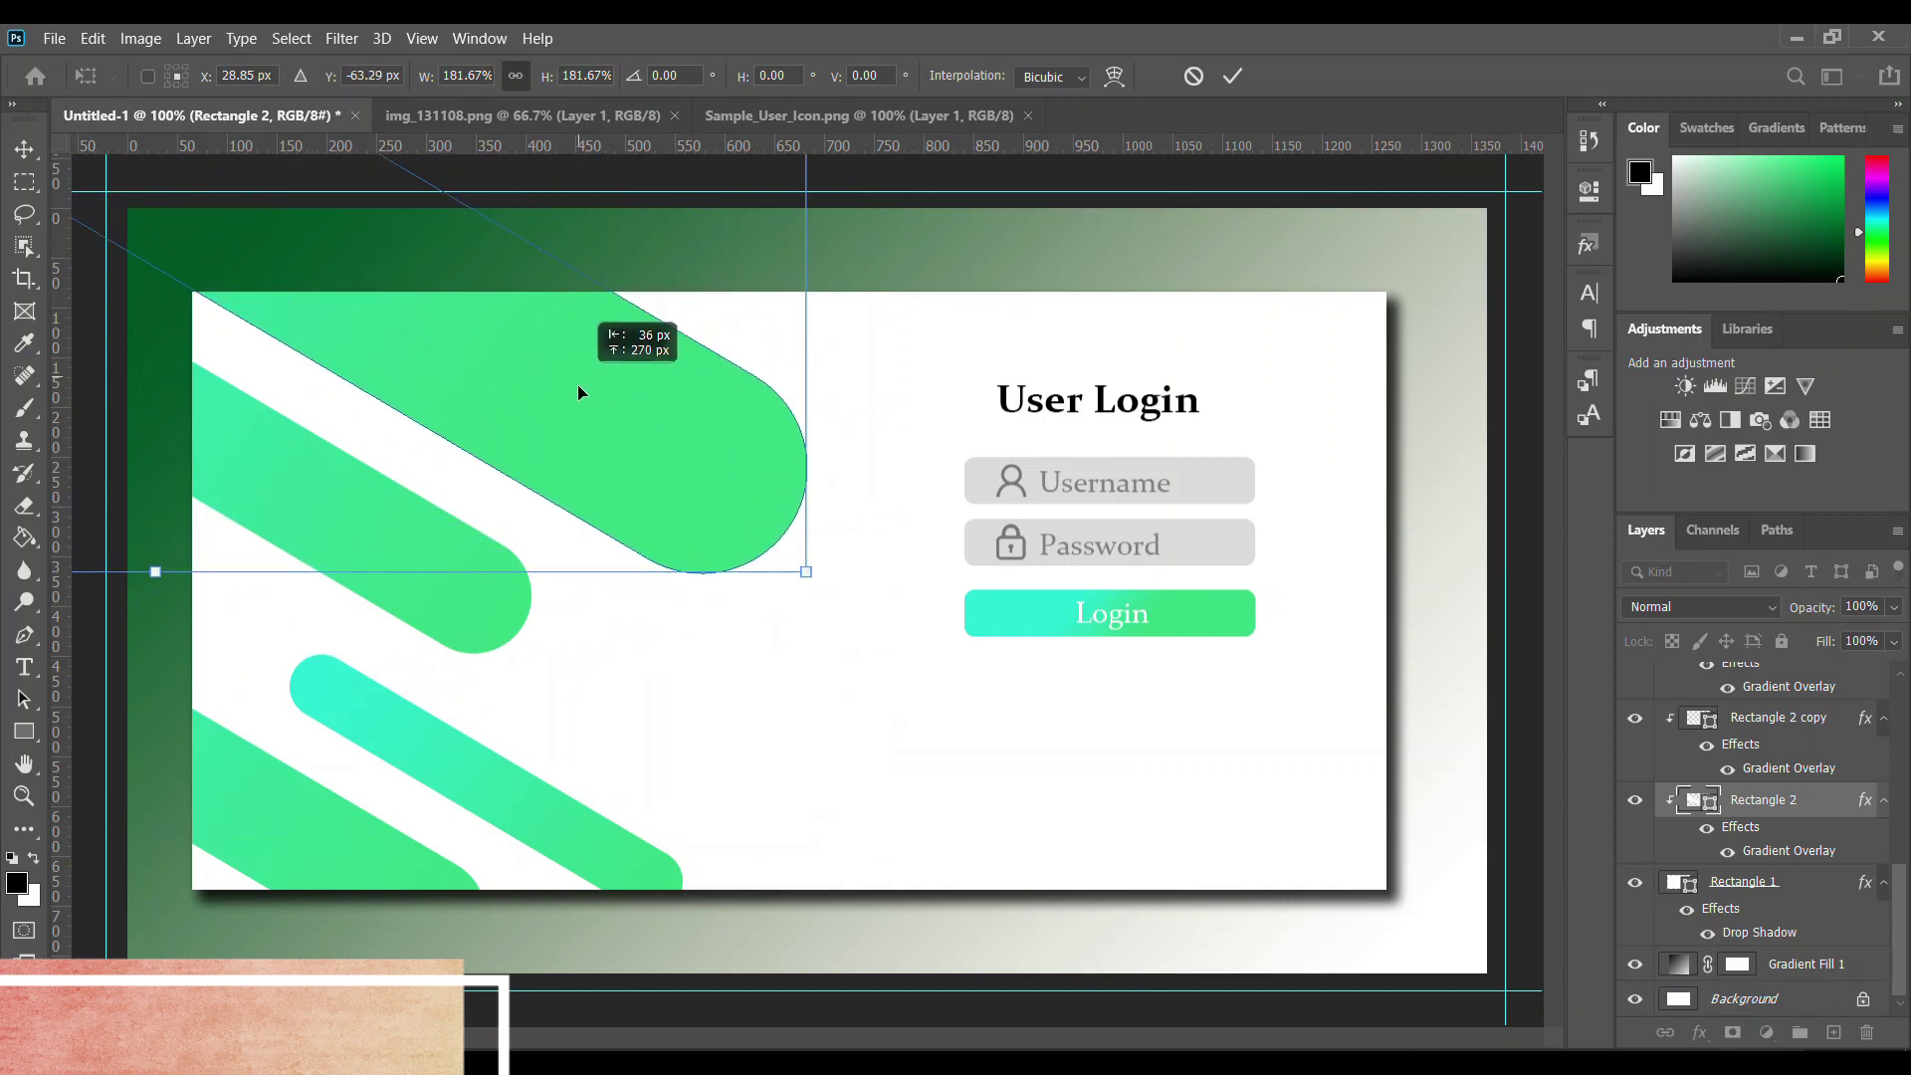
{"action": "key", "text": "Return"}
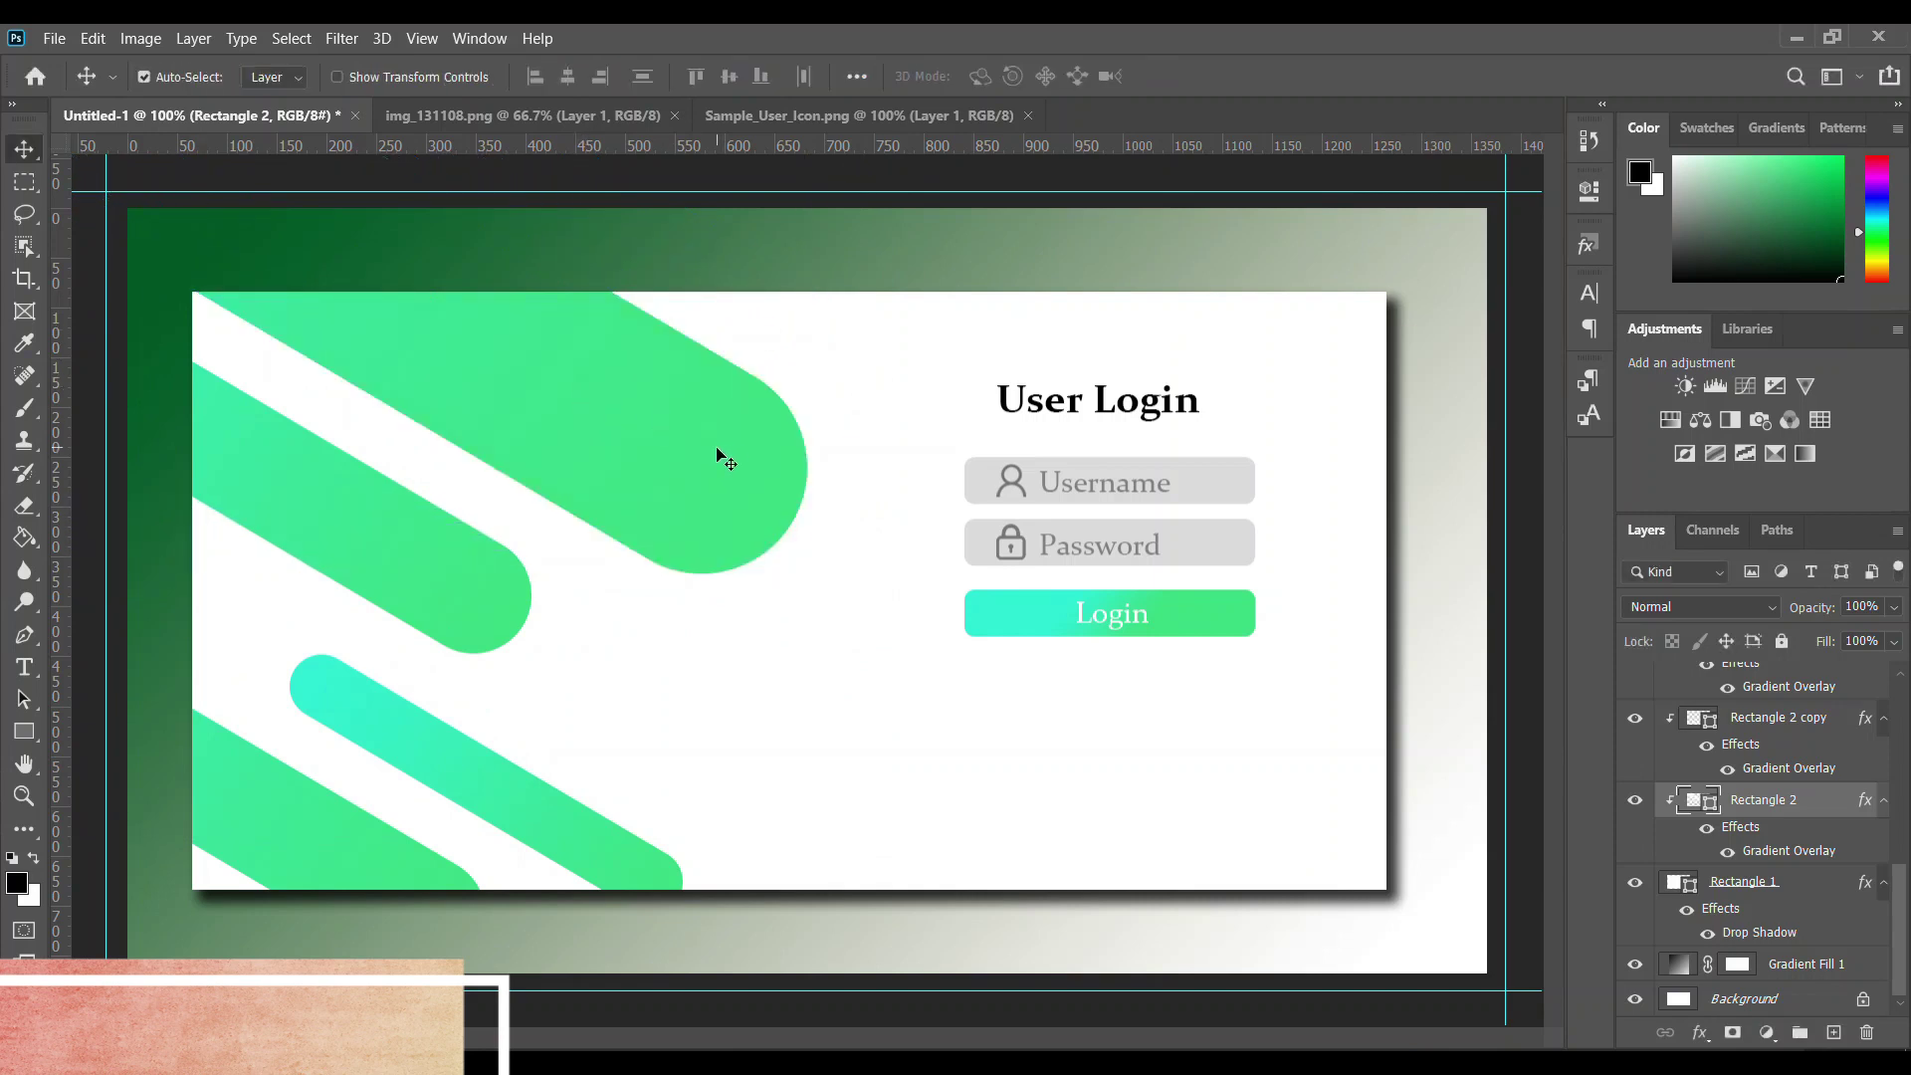
{"action": "double_click", "coordinate": [1825, 809]}
{"action": "left_click_drag", "start_coordinate": [511, 194], "coordinate": [1416, 310]}
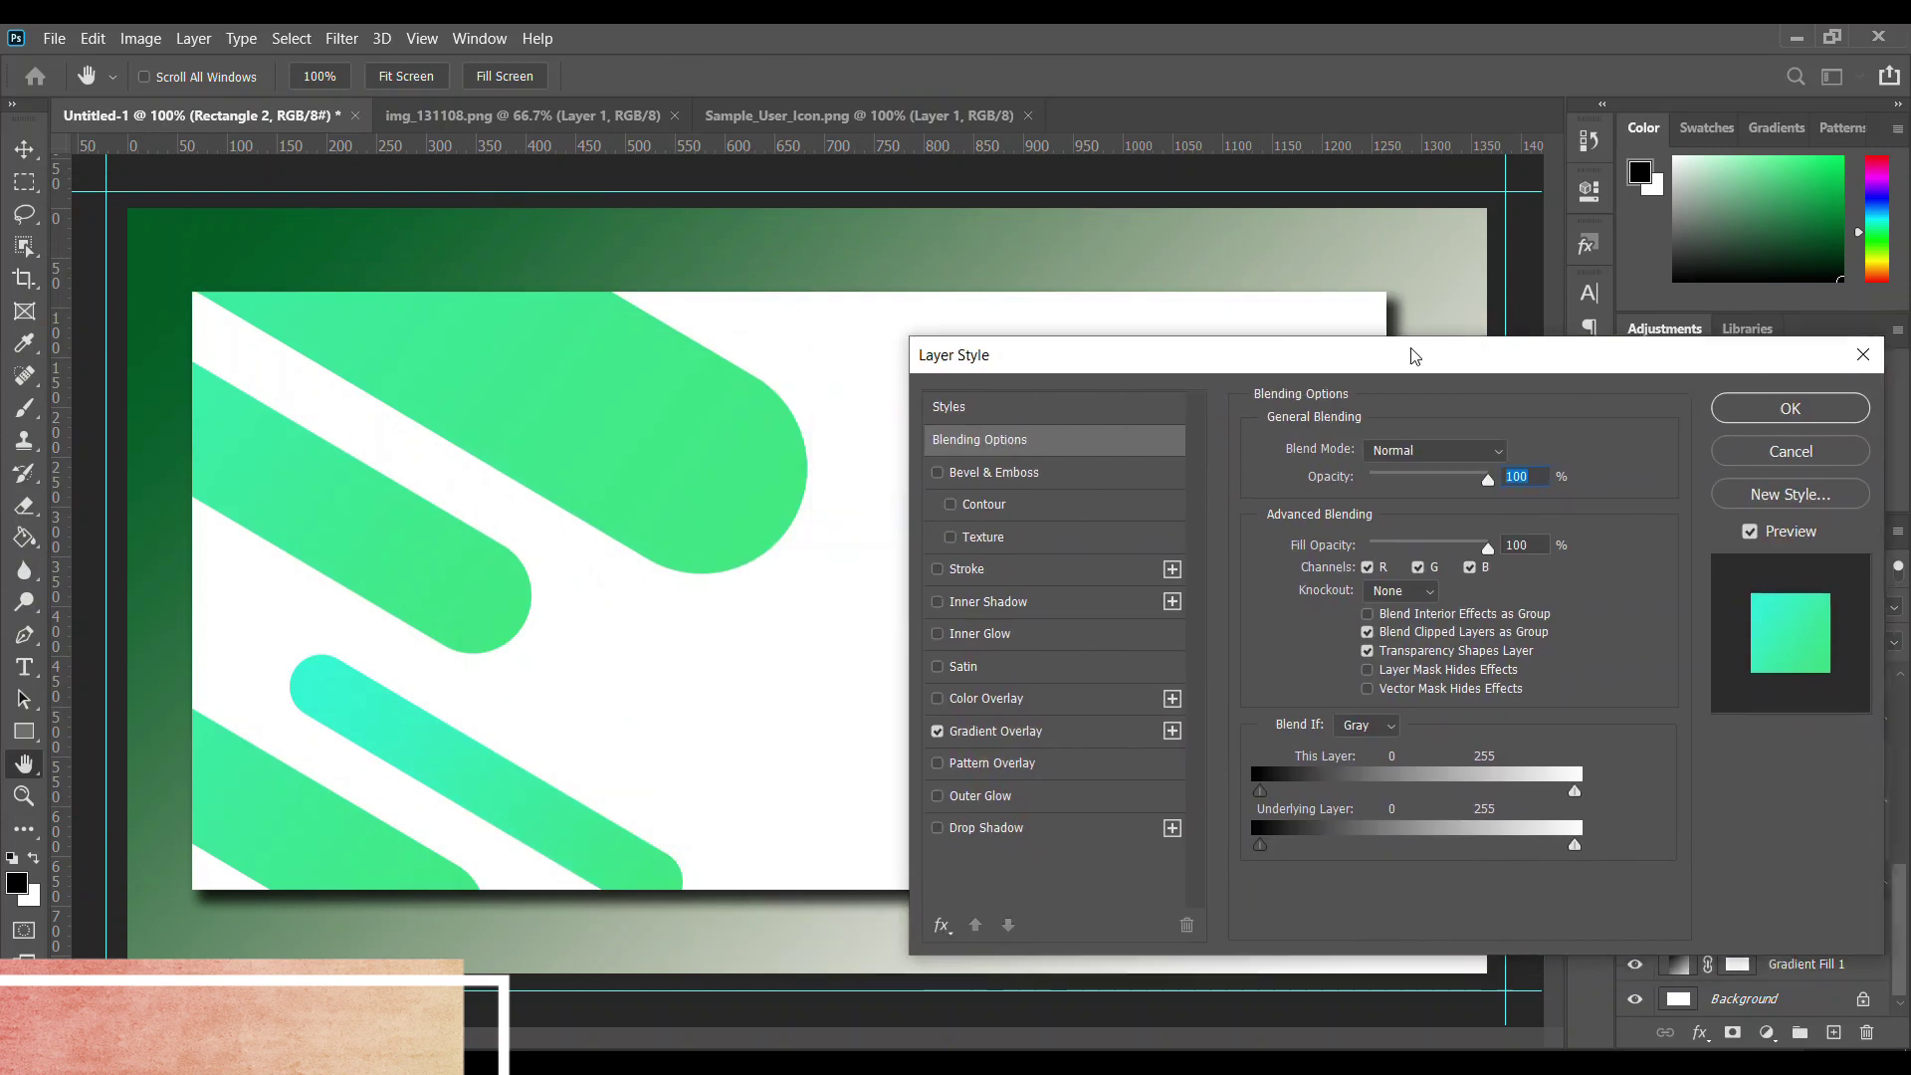
{"action": "left_click", "coordinate": [1001, 686]}
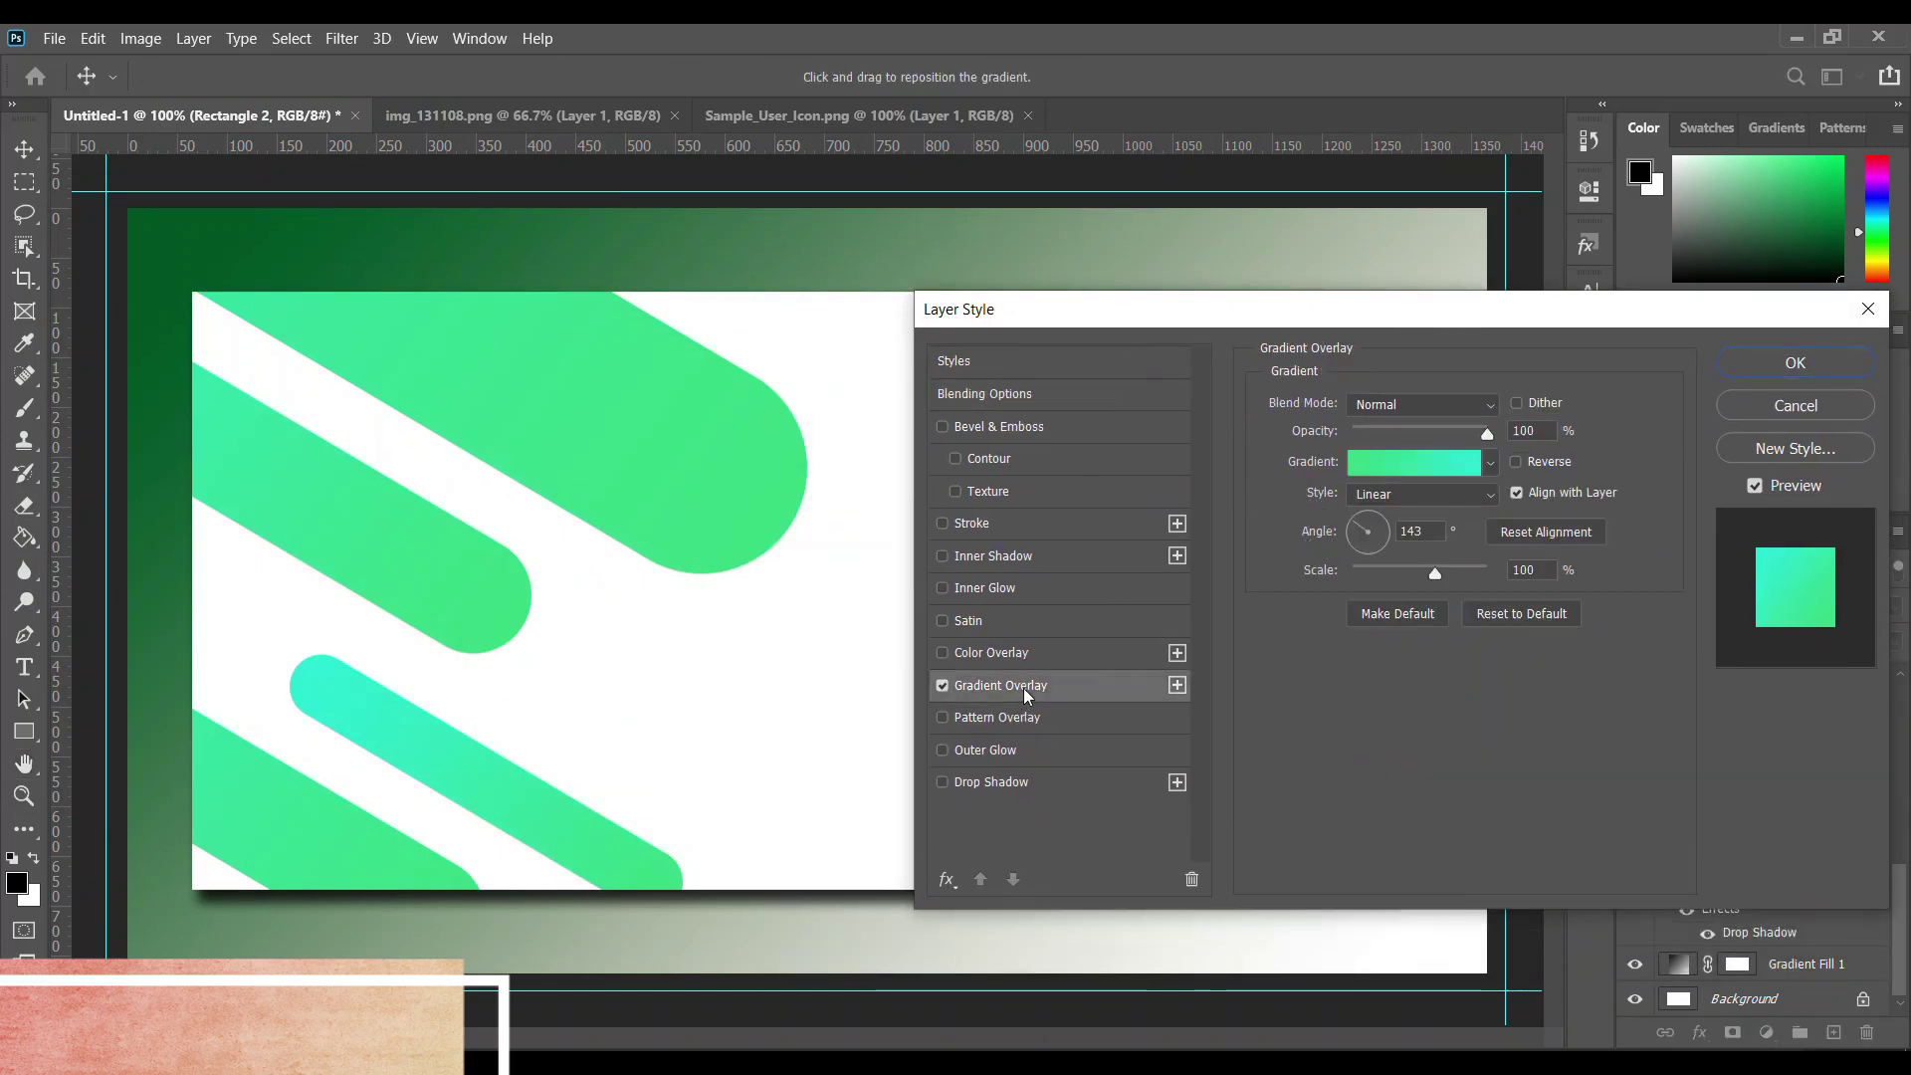
{"action": "left_click", "coordinate": [1430, 468]}
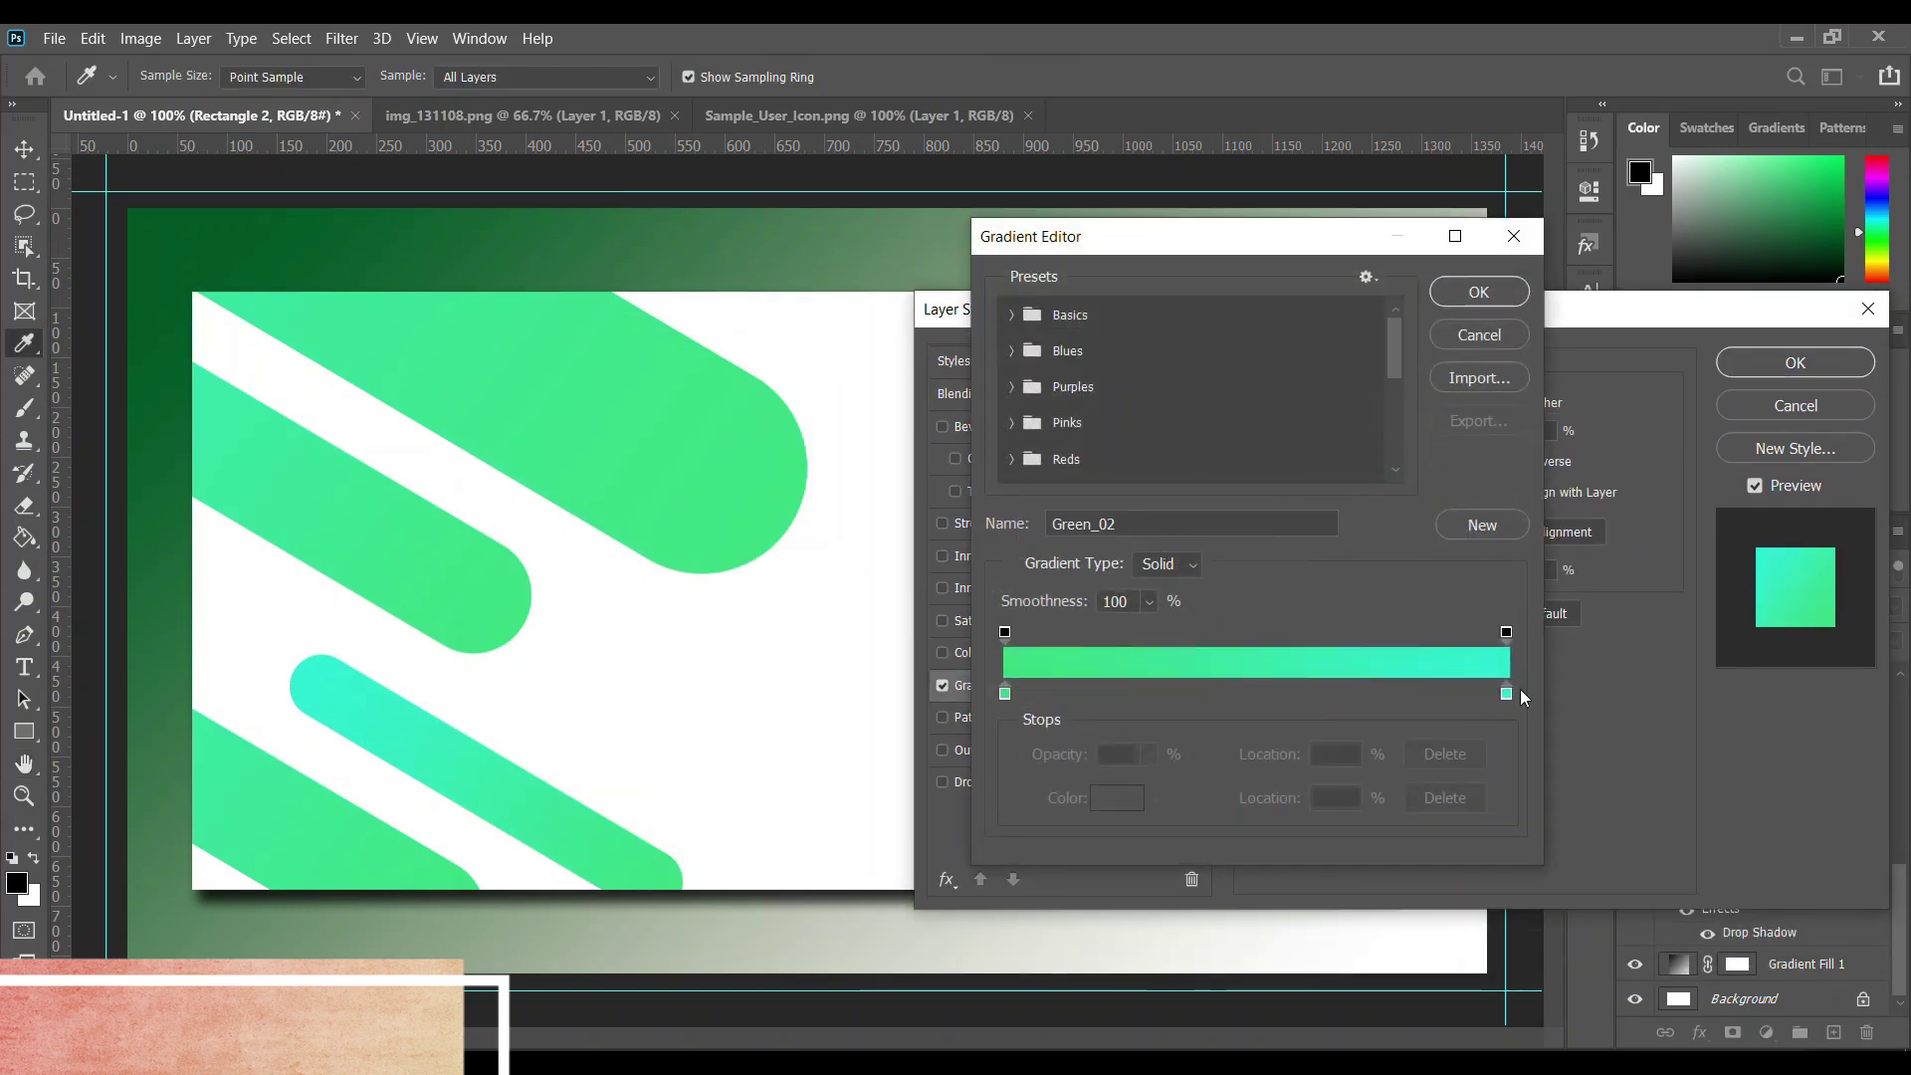
{"action": "left_click", "coordinate": [1006, 694]}
{"action": "left_click", "coordinate": [1121, 792]}
{"action": "left_click", "coordinate": [1491, 430]}
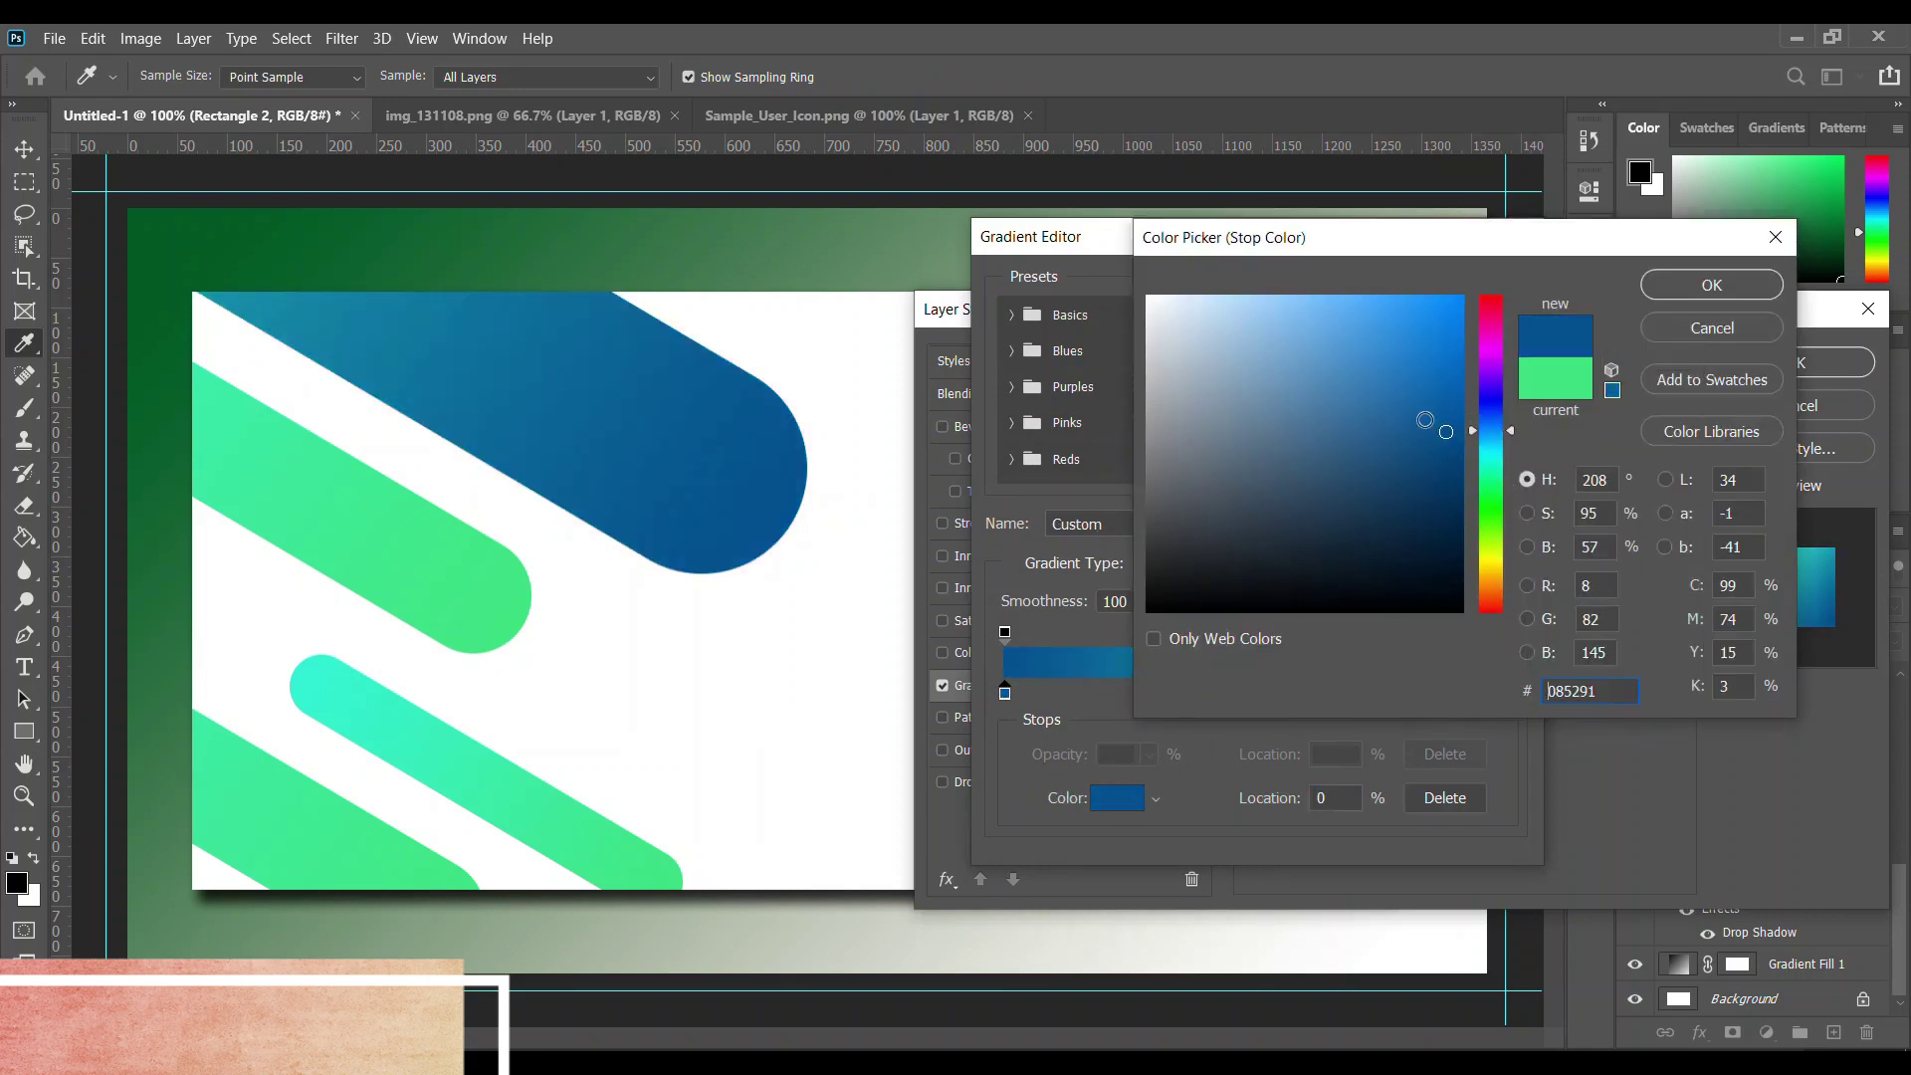
{"action": "left_click", "coordinate": [1401, 387]}
{"action": "left_click_drag", "start_coordinate": [1493, 508], "coordinate": [1495, 501]}
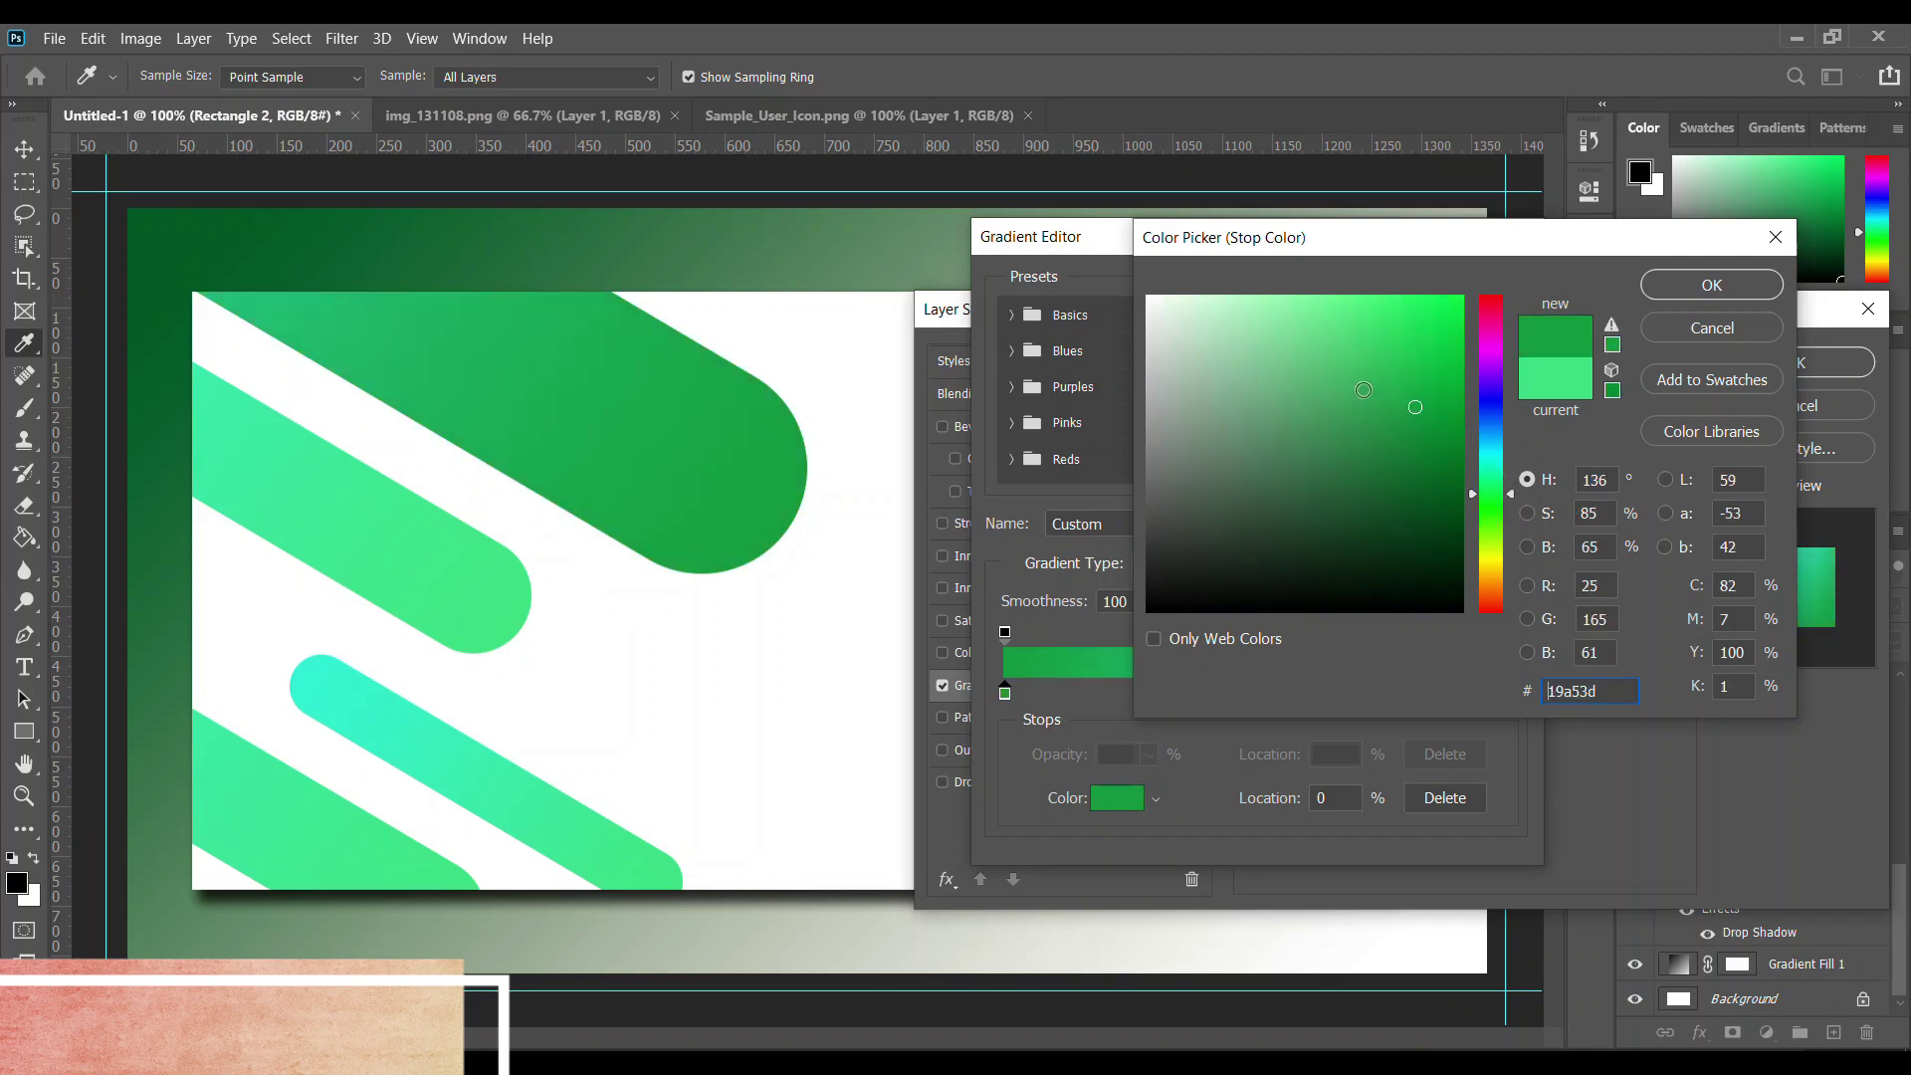
{"action": "left_click", "coordinate": [1393, 451]}
{"action": "left_click", "coordinate": [1376, 433]}
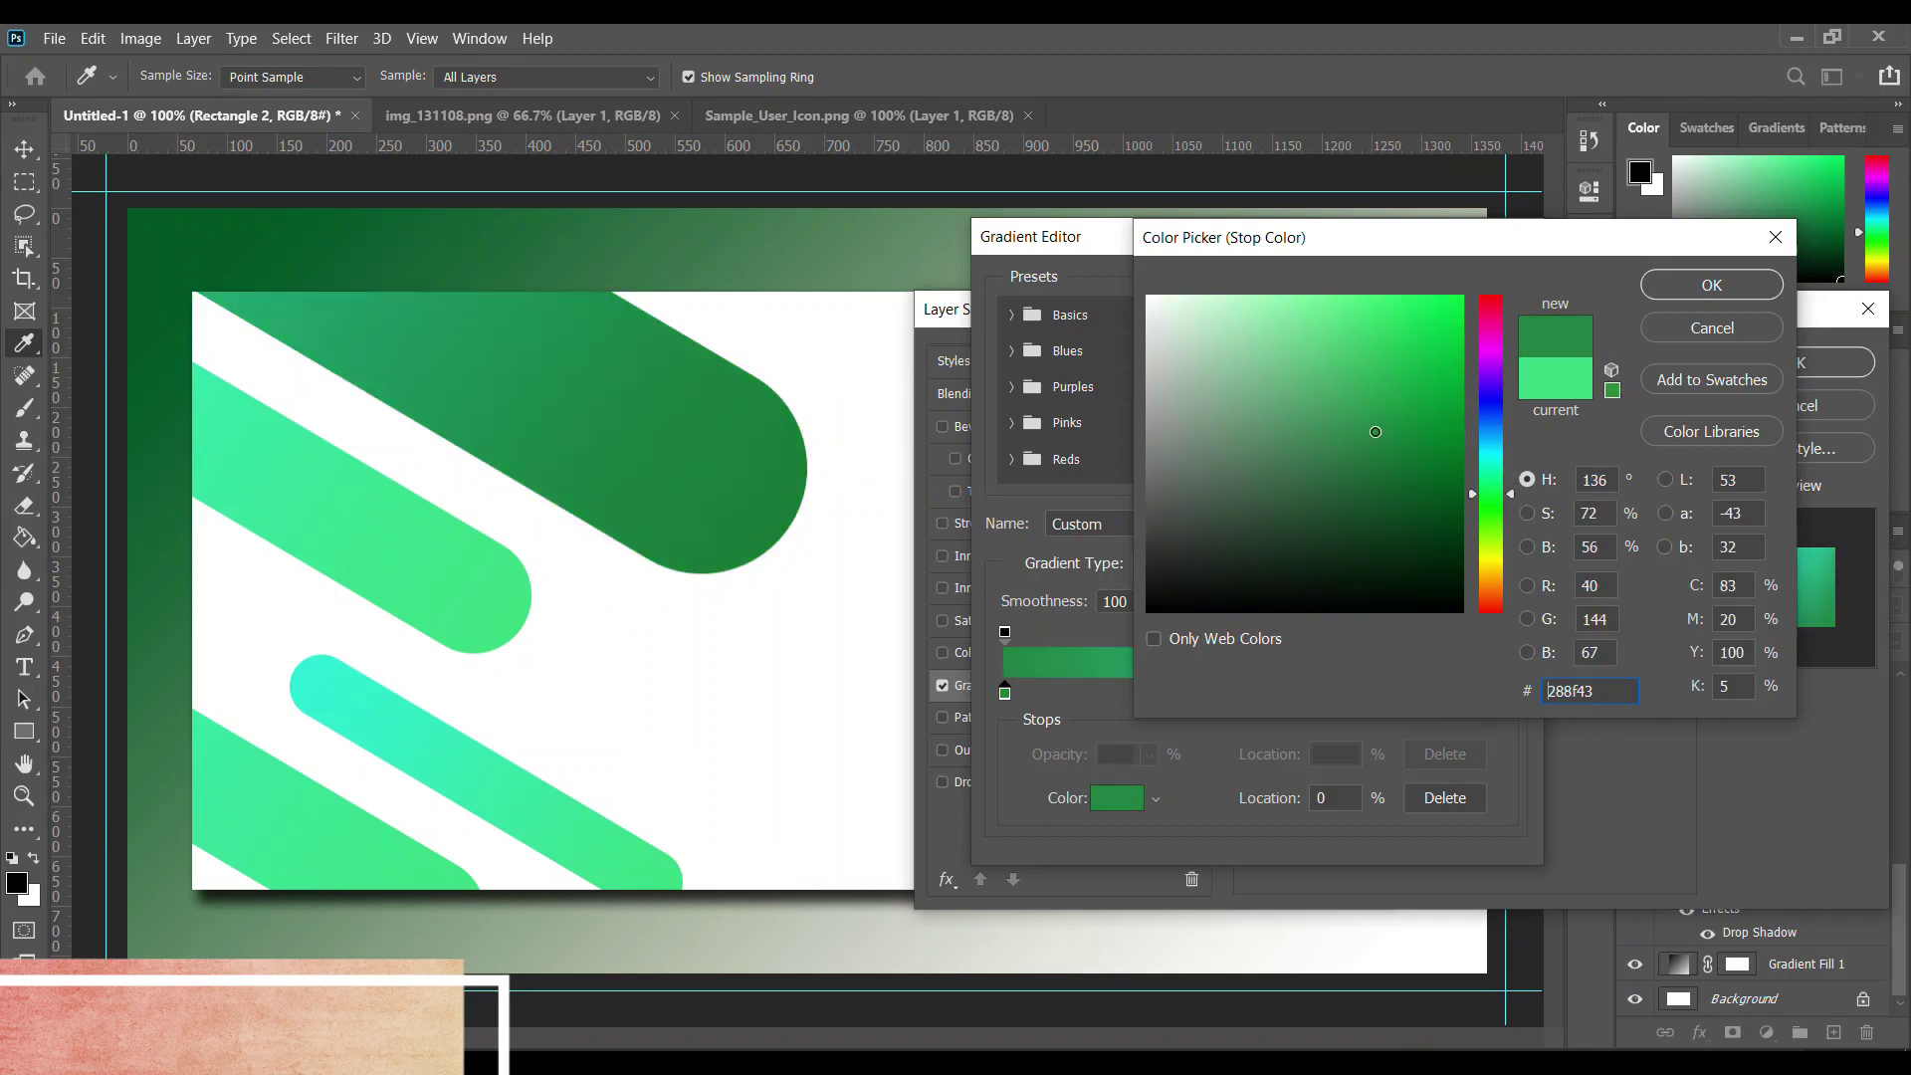
{"action": "left_click", "coordinate": [1360, 399]}
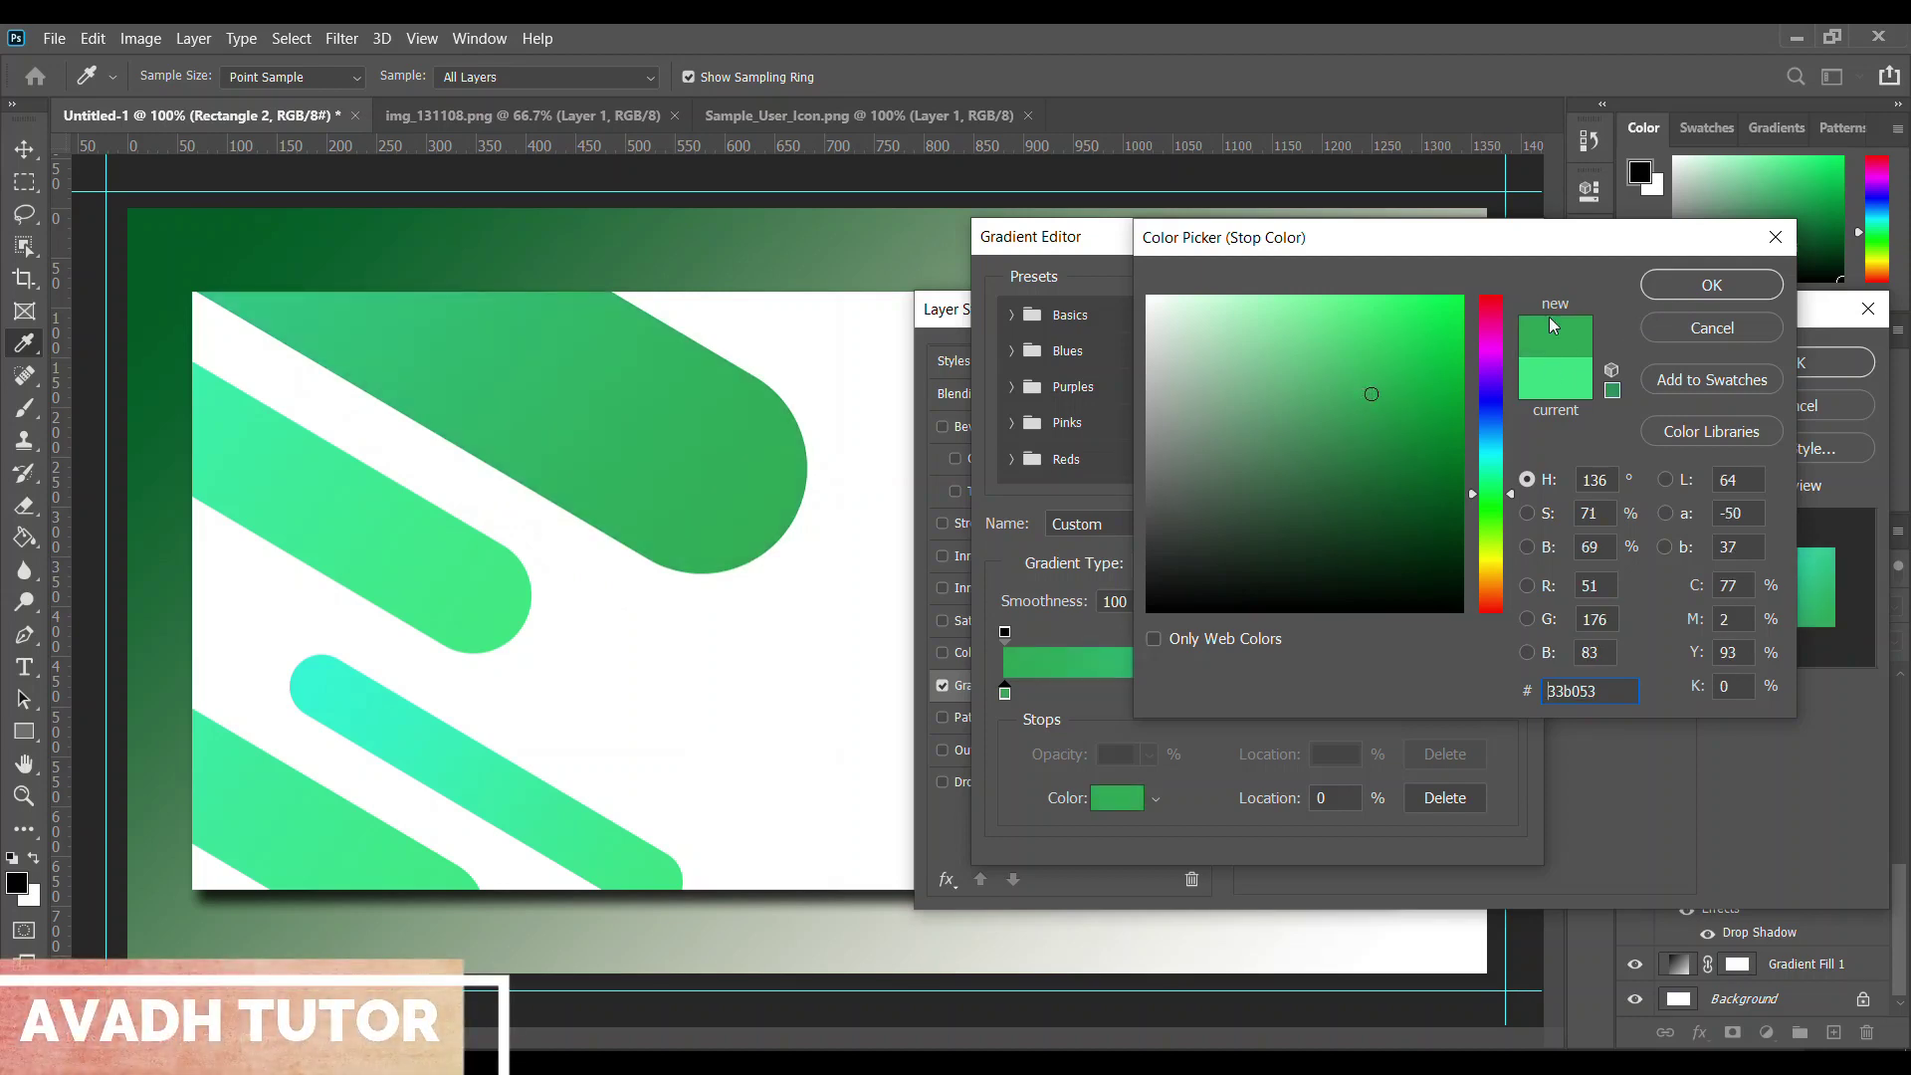
{"action": "left_click", "coordinate": [1324, 343]}
{"action": "left_click", "coordinate": [1376, 318]}
{"action": "left_click", "coordinate": [1660, 331]}
{"action": "scroll", "coordinate": [1103, 454], "scroll_direction": "down", "scroll_amount": 1}
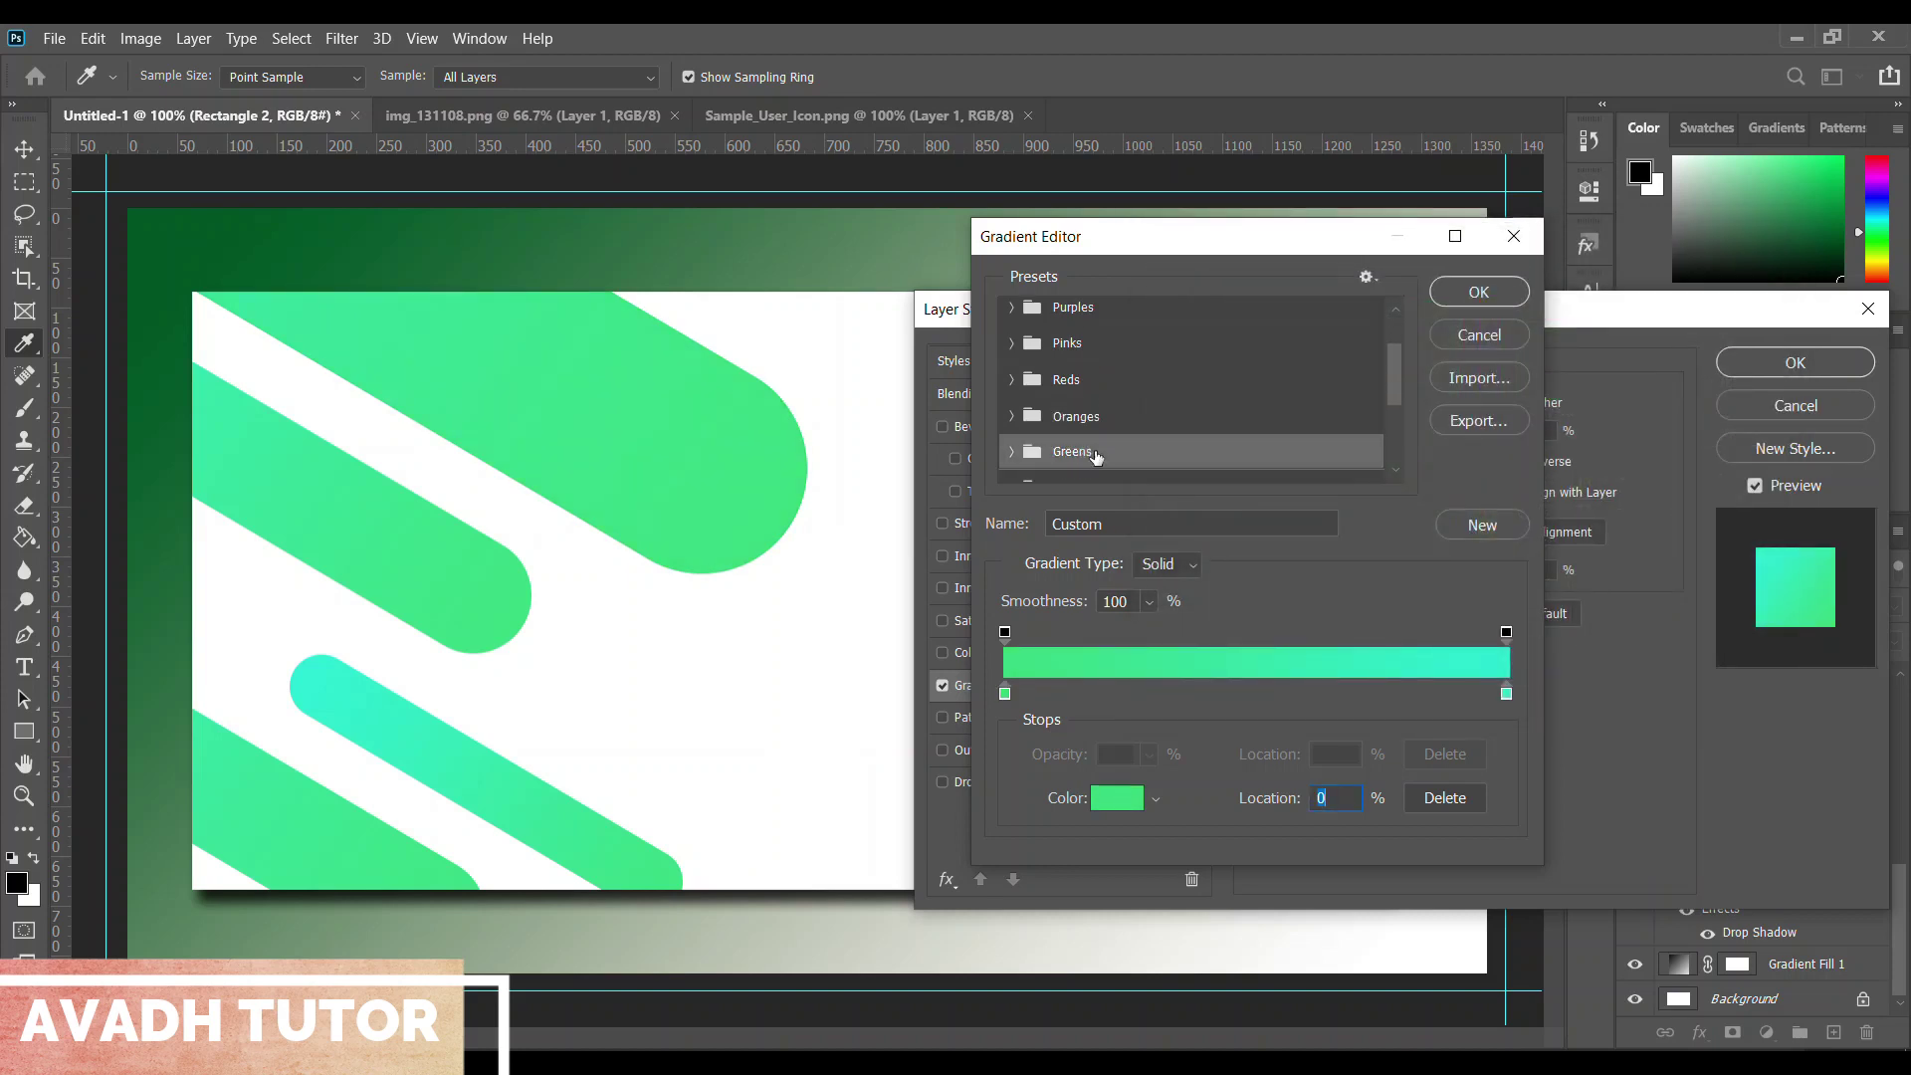
{"action": "scroll", "coordinate": [1115, 440], "scroll_direction": "down", "scroll_amount": 3}
{"action": "left_click", "coordinate": [1017, 402]}
{"action": "scroll", "coordinate": [1051, 400], "scroll_direction": "down", "scroll_amount": 1}
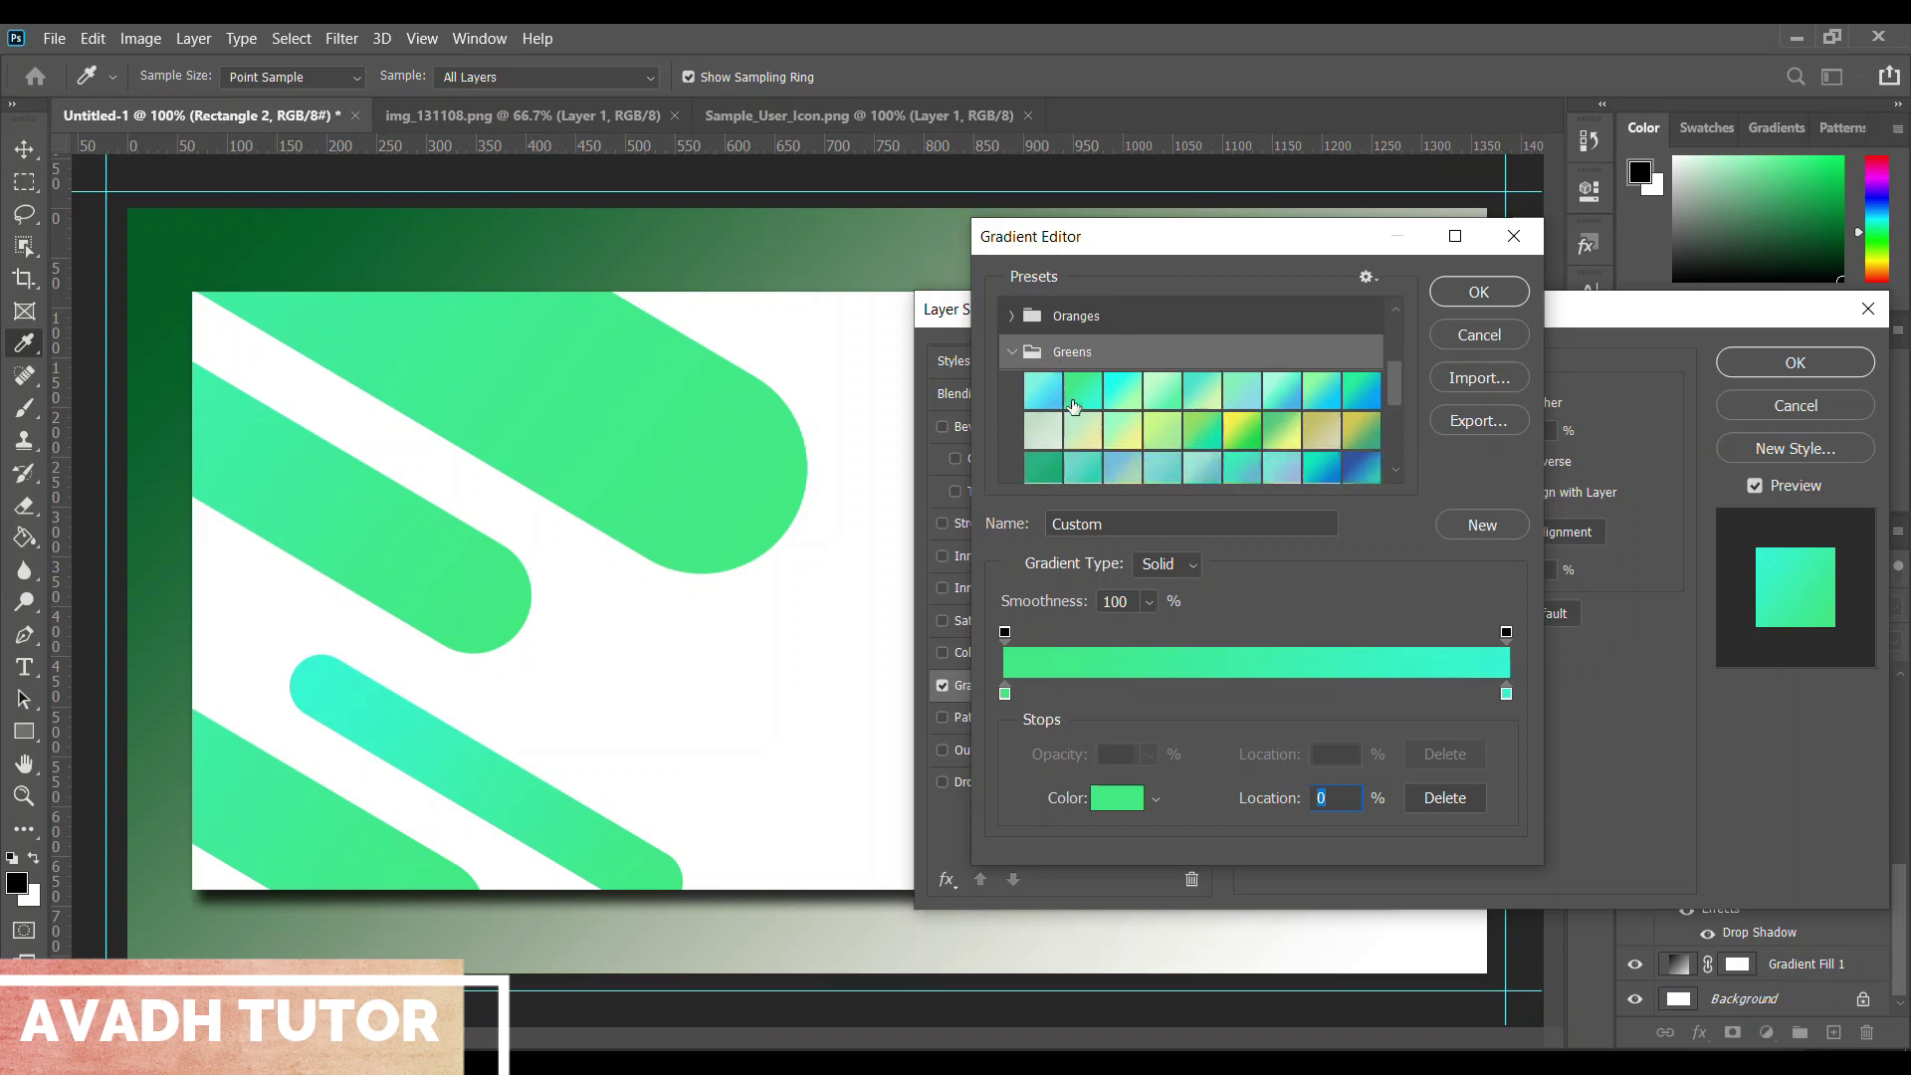
{"action": "left_click", "coordinate": [1251, 434]}
{"action": "left_click", "coordinate": [1348, 428]}
{"action": "left_click", "coordinate": [1322, 392]}
{"action": "left_click", "coordinate": [1100, 398]}
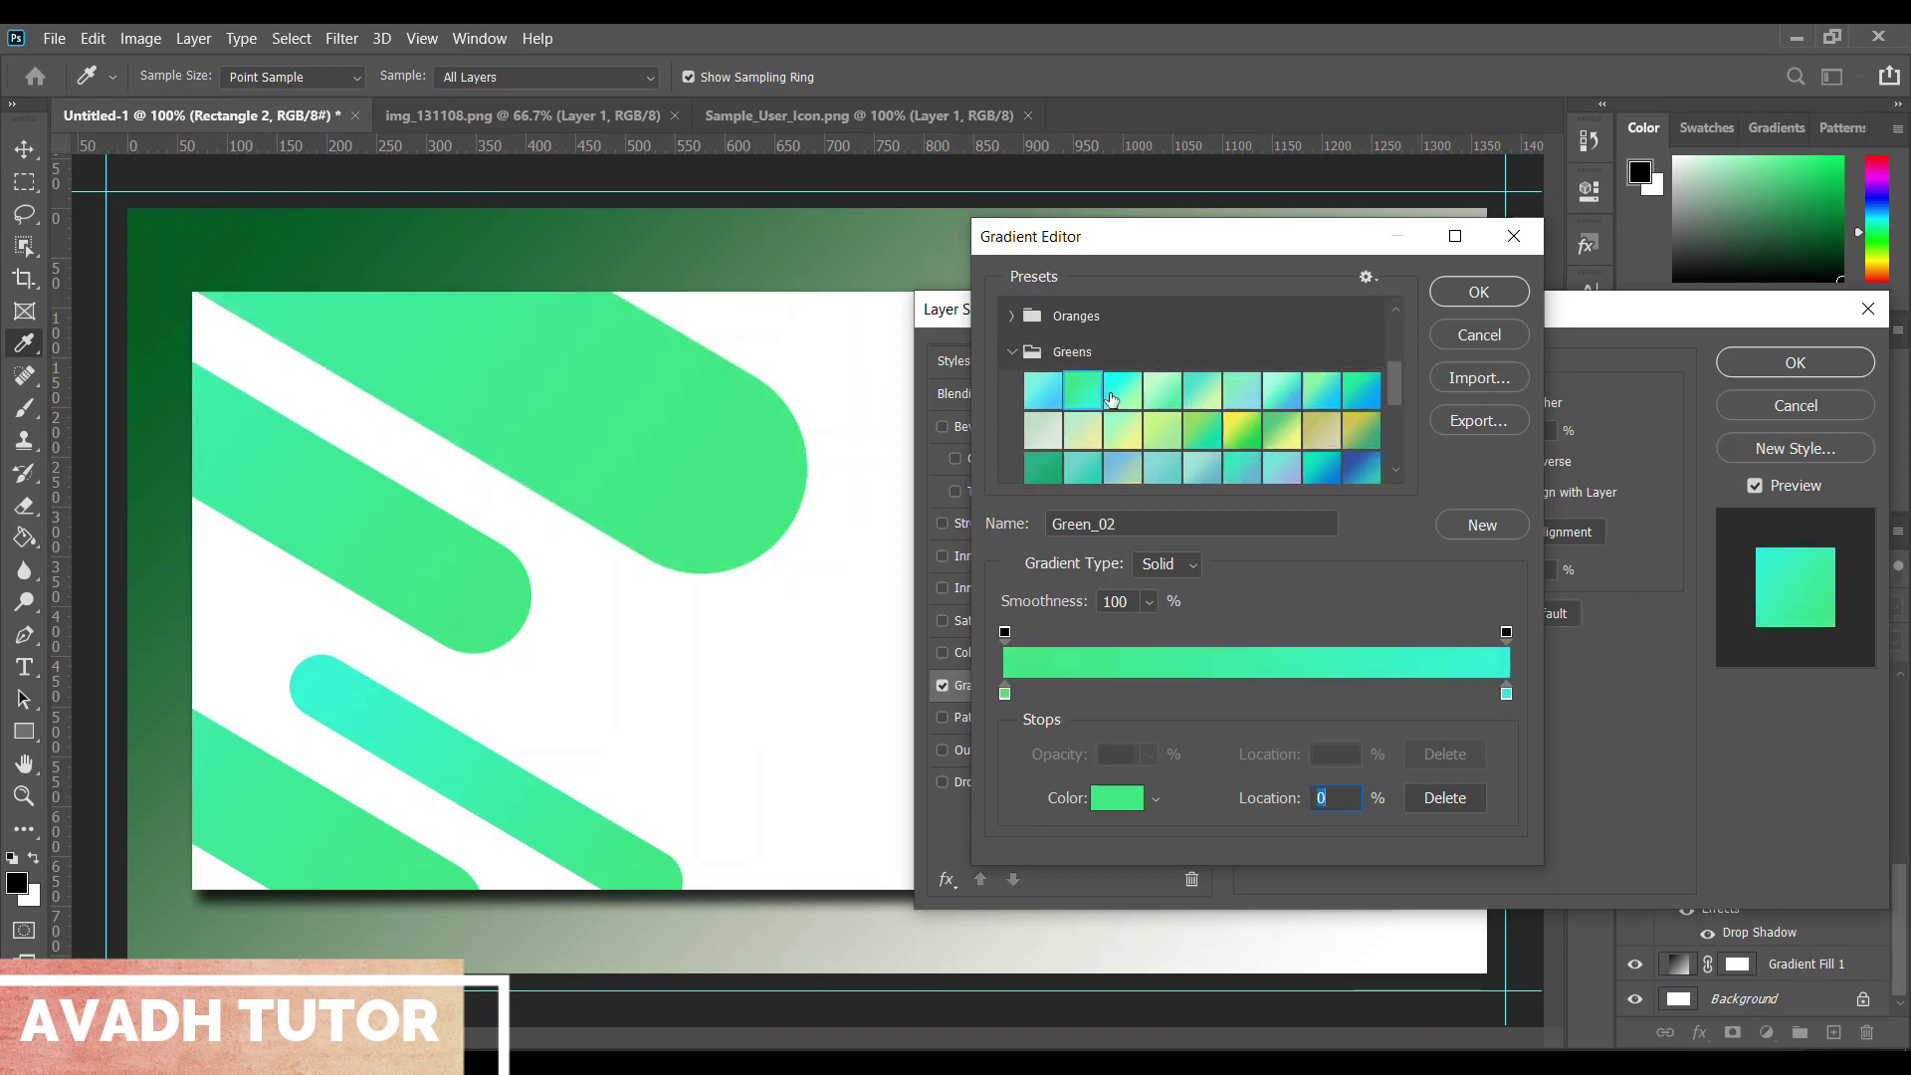
{"action": "left_click", "coordinate": [1041, 464]}
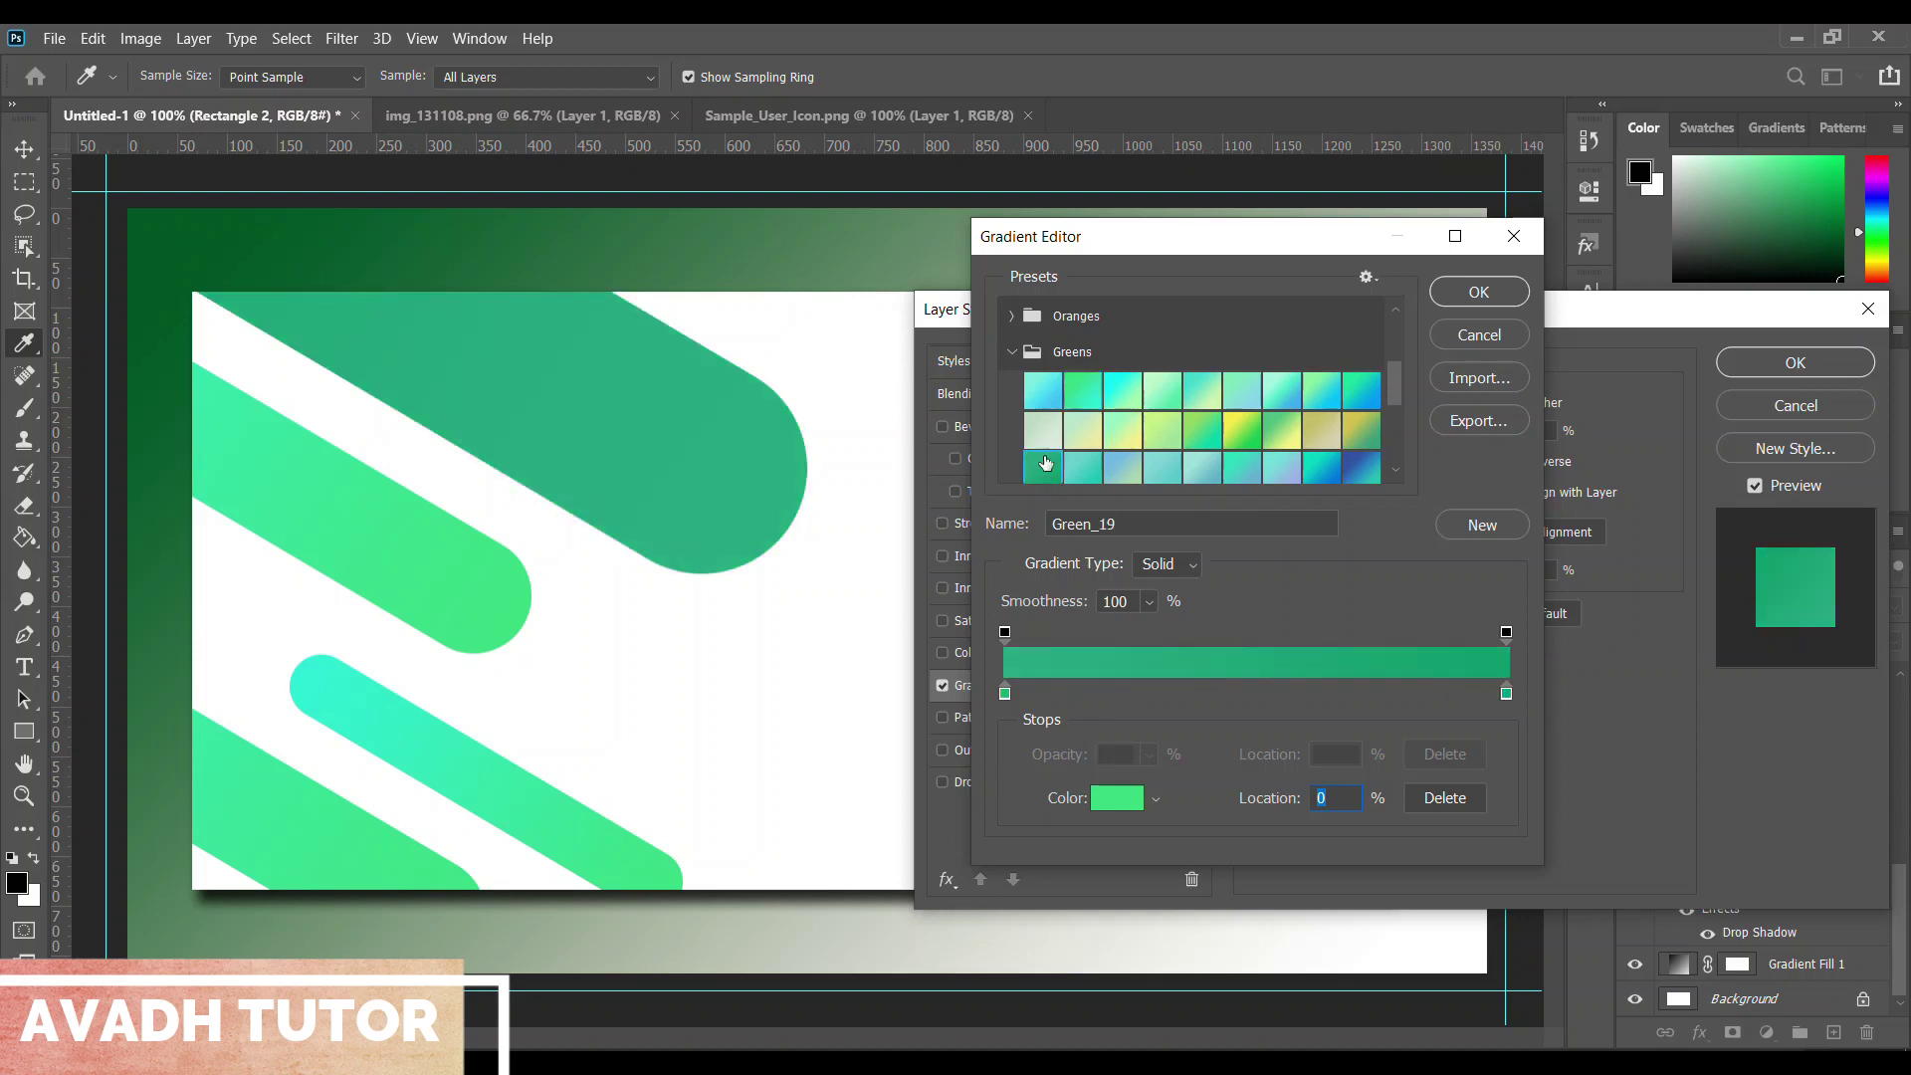
{"action": "left_click", "coordinate": [1081, 391]}
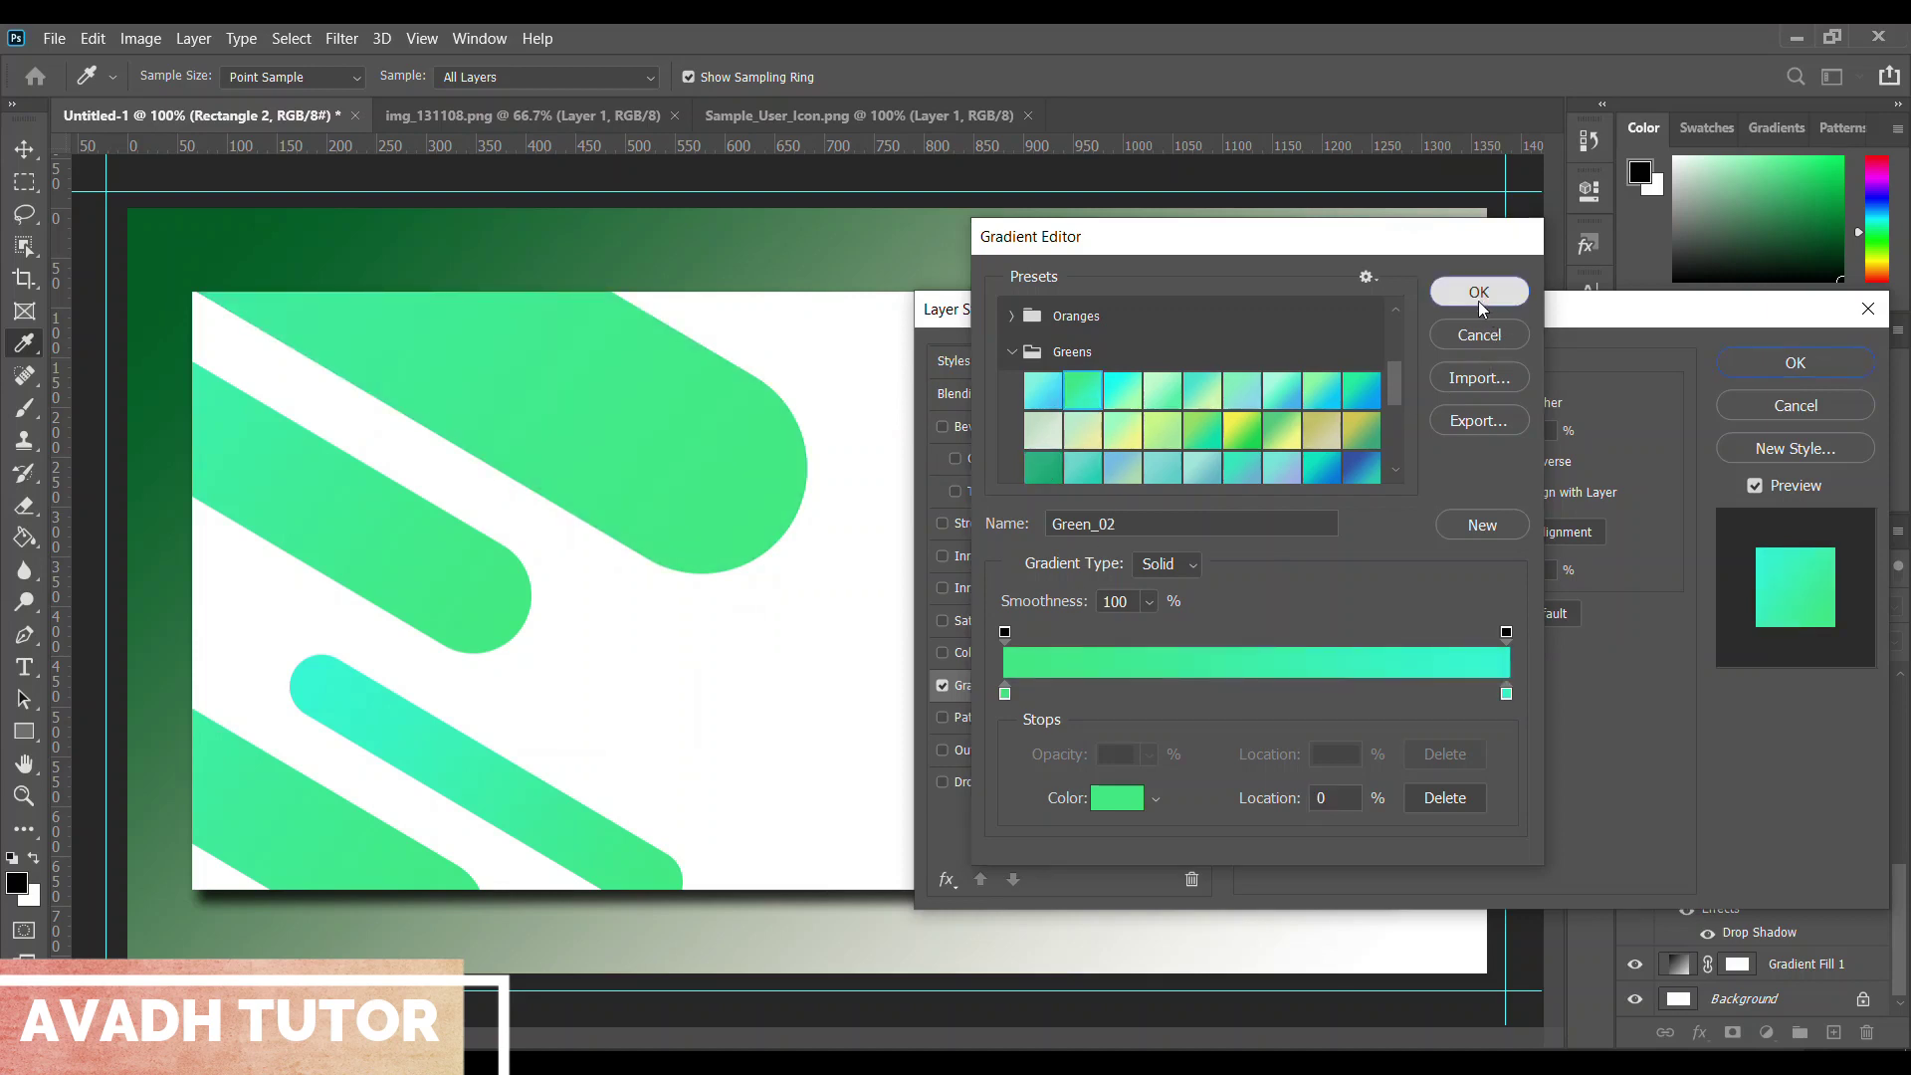
{"action": "left_click", "coordinate": [1479, 292]}
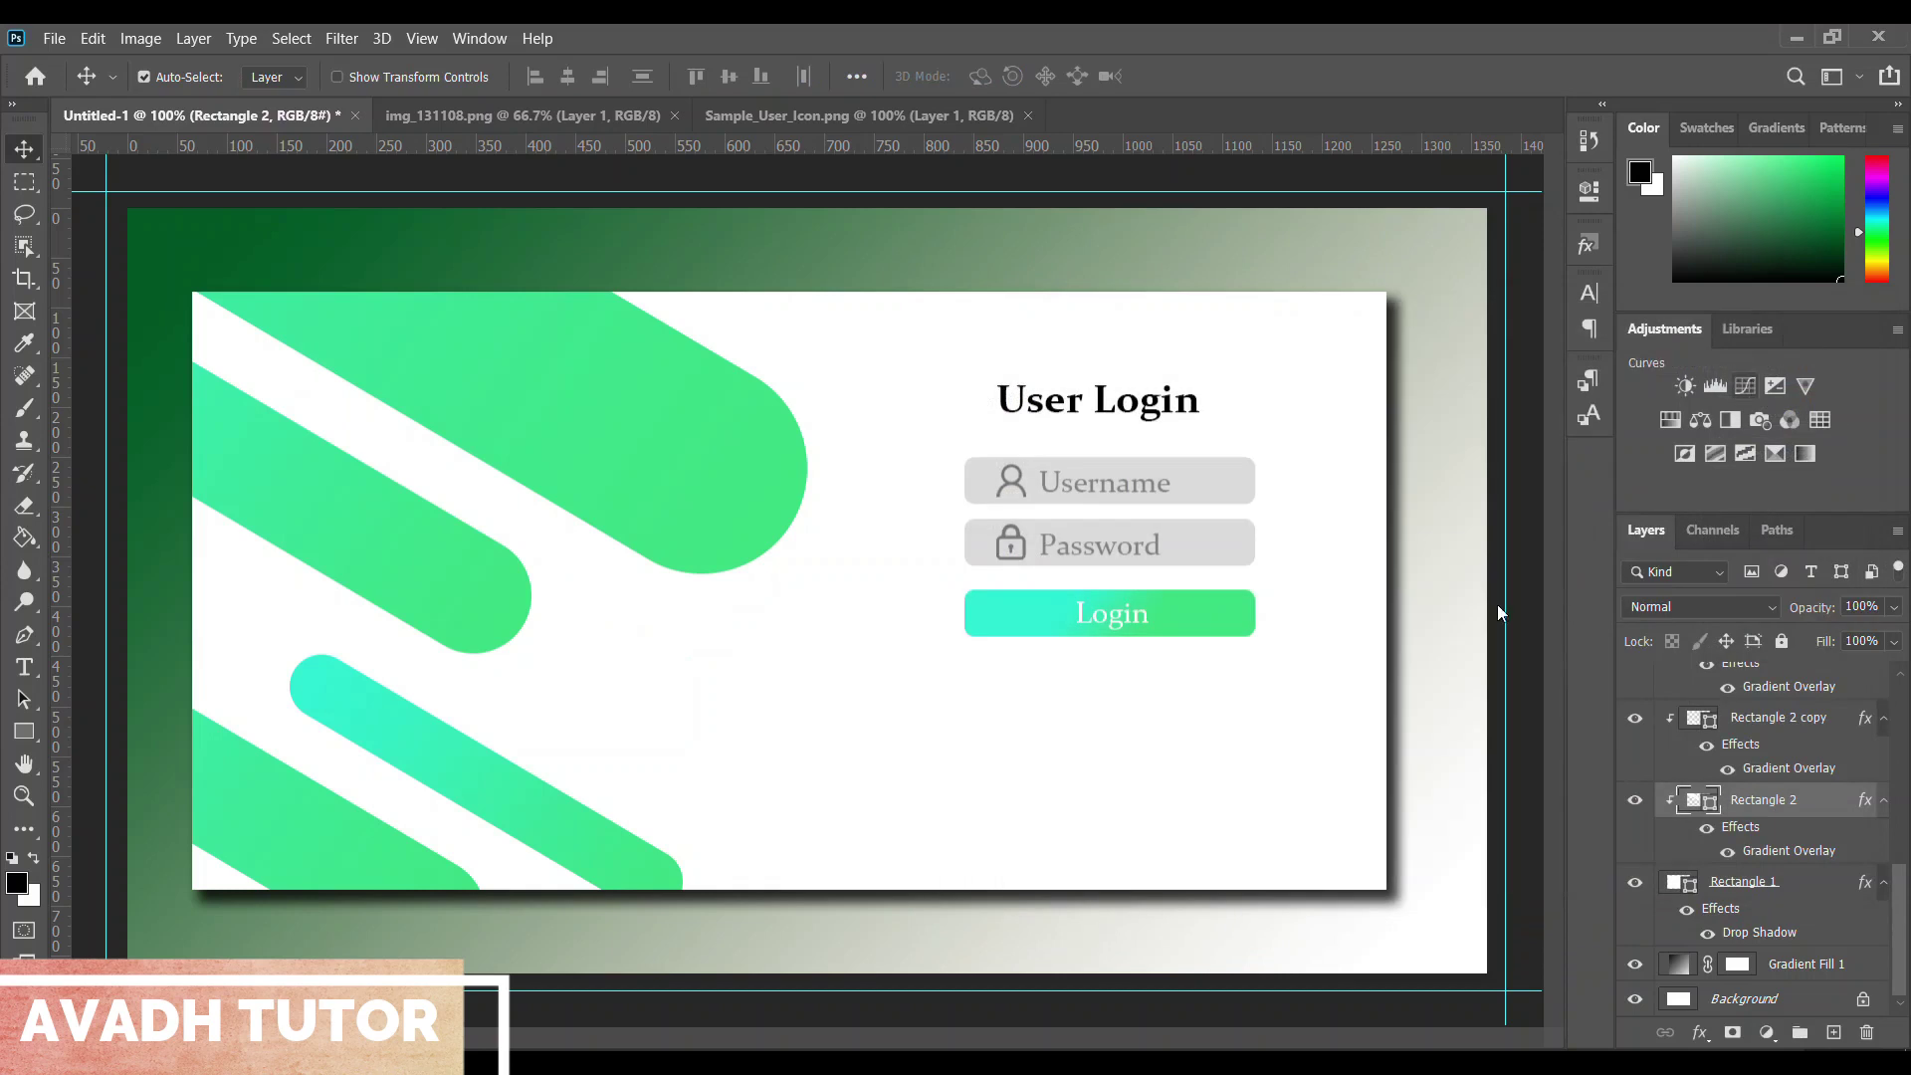
Scale the Rectangle 2 copy stripe to about 269% and move it toward the card's lower middle
{"action": "left_click", "coordinate": [1635, 718]}
{"action": "left_click", "coordinate": [1634, 718]}
{"action": "left_click", "coordinate": [1788, 719]}
{"action": "key", "text": "ctrl"}
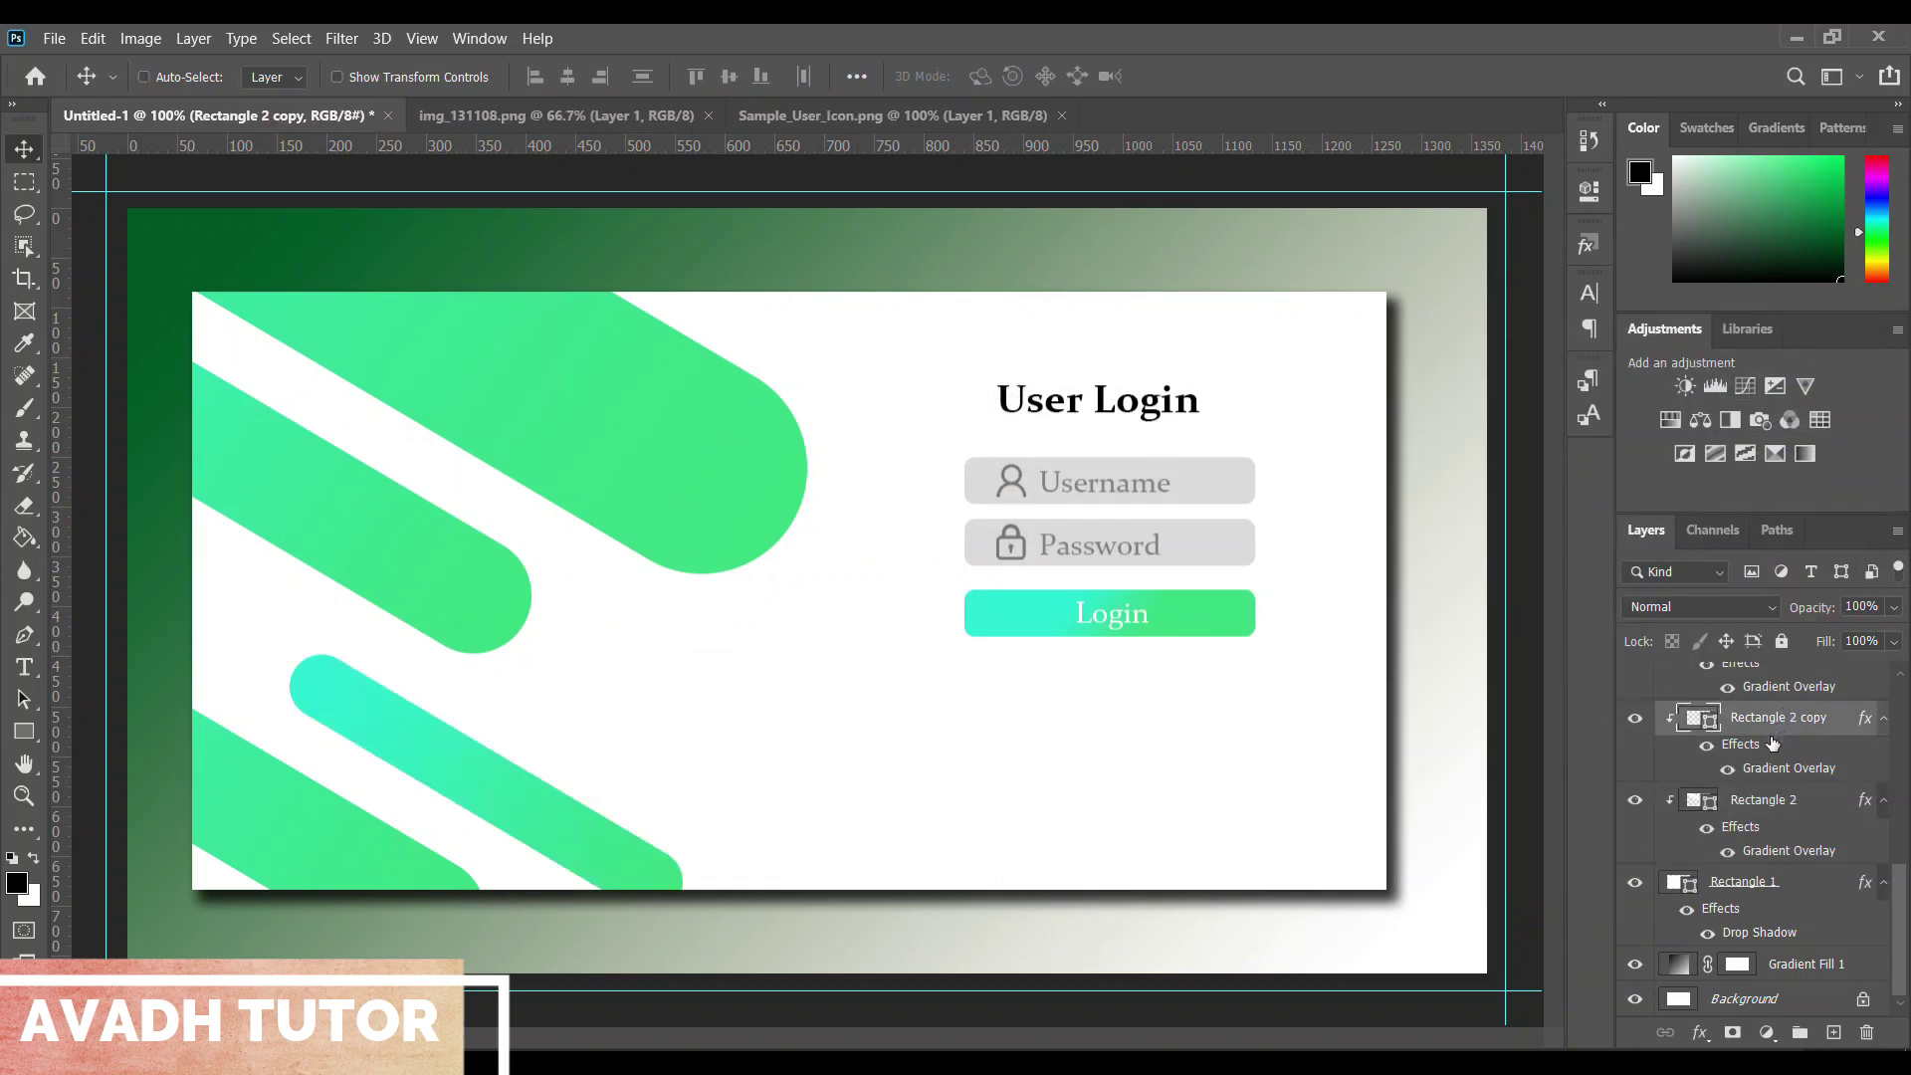
{"action": "key", "text": "ctrl+t"}
{"action": "mouse_move", "coordinate": [683, 653]}
{"action": "left_mouse_down"}
{"action": "mouse_move", "coordinate": [1012, 418]}
{"action": "mouse_move", "coordinate": [1141, 352]}
{"action": "left_mouse_up"}
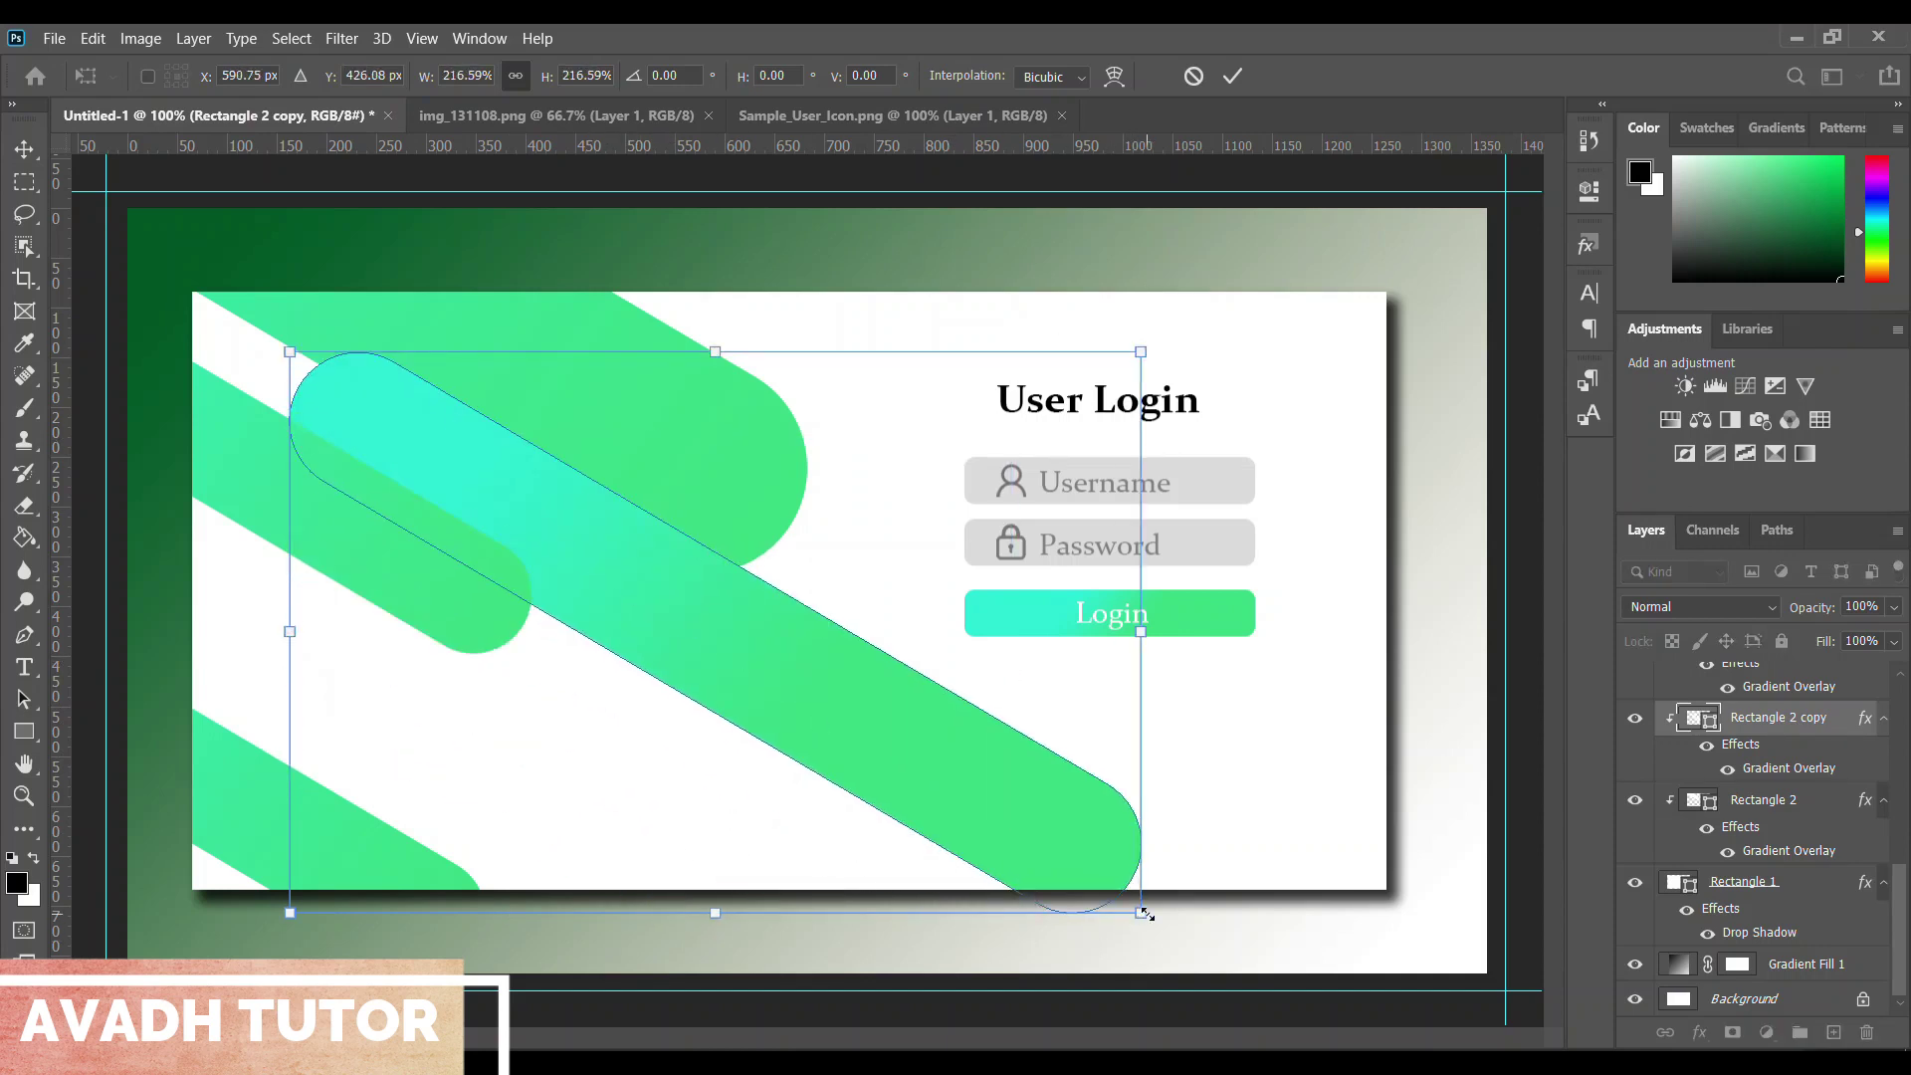
{"action": "left_click_drag", "start_coordinate": [1141, 913], "coordinate": [1007, 825]}
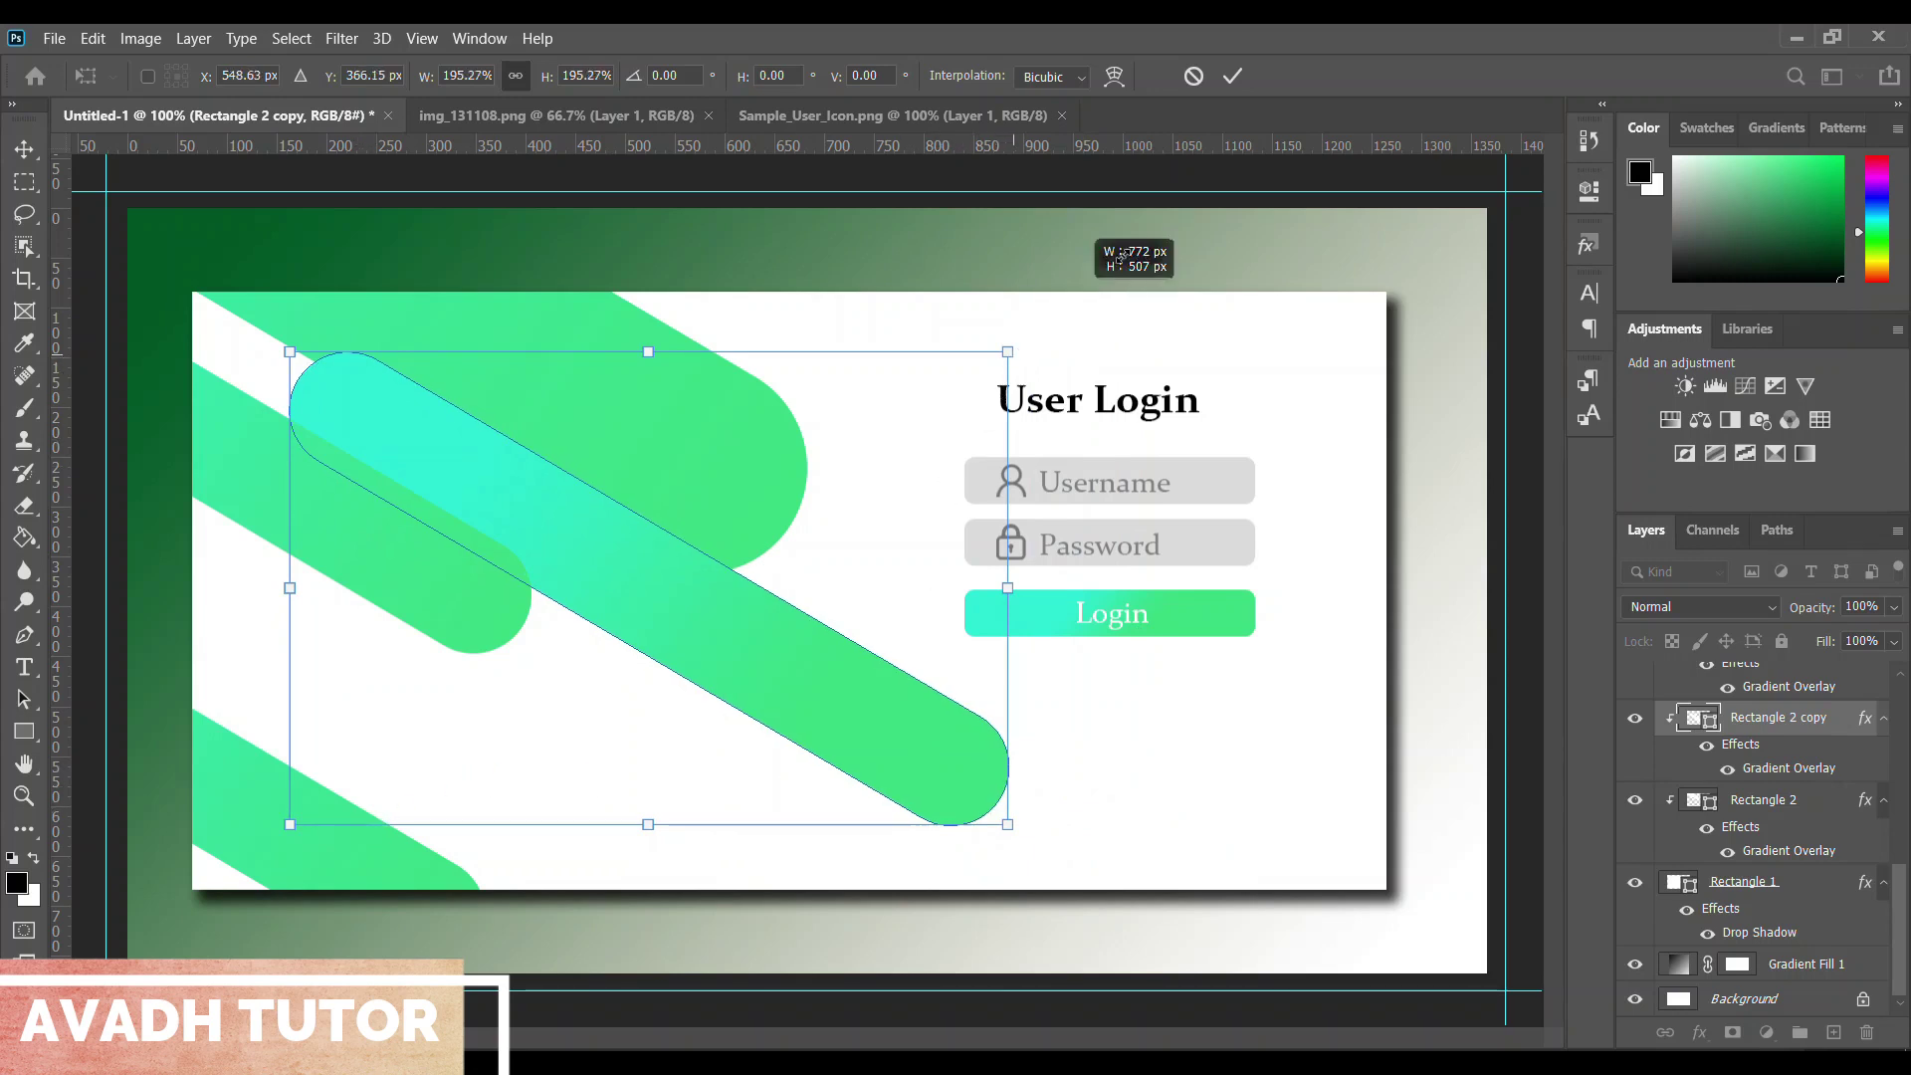
{"action": "left_click_drag", "start_coordinate": [1013, 361], "coordinate": [1344, 135]}
{"action": "mouse_move", "coordinate": [921, 502]}
{"action": "left_mouse_down"}
{"action": "mouse_move", "coordinate": [984, 945]}
{"action": "mouse_move", "coordinate": [1128, 1010]}
{"action": "mouse_move", "coordinate": [1159, 995]}
{"action": "left_mouse_up"}
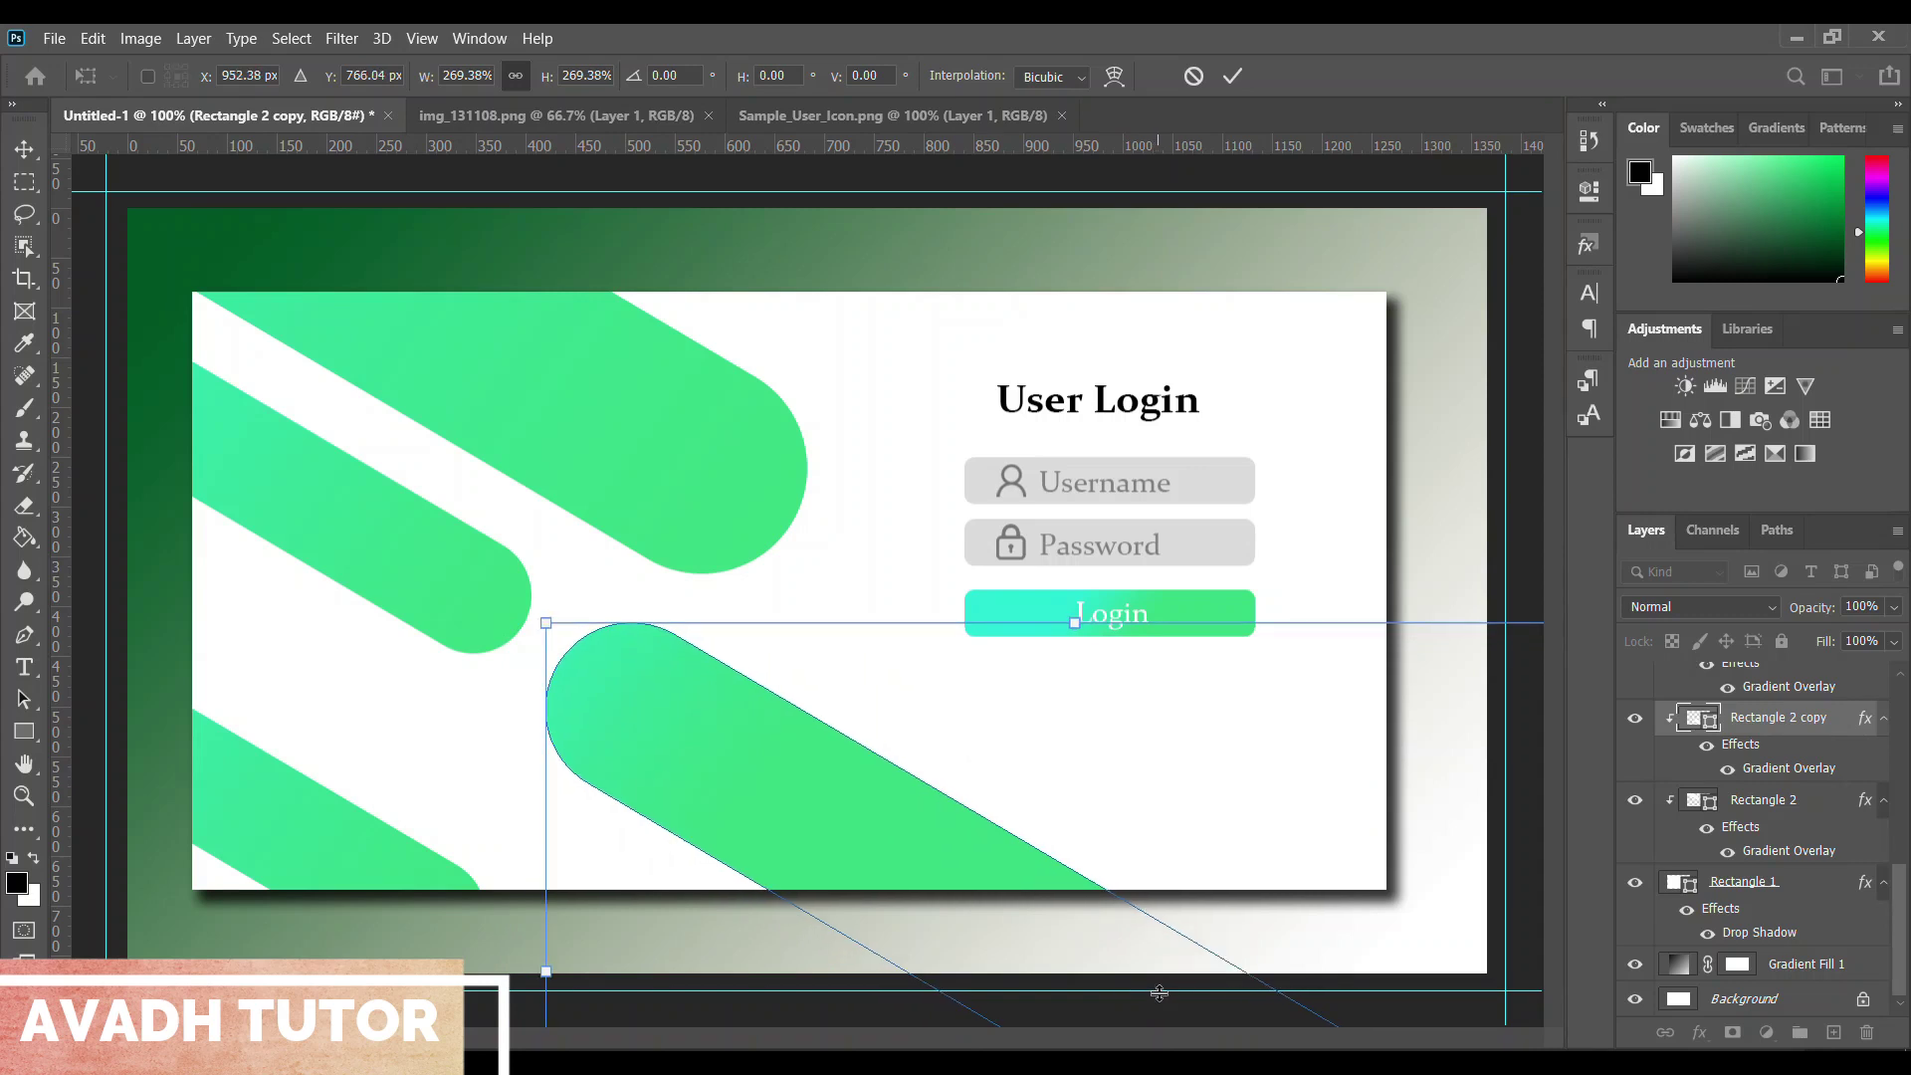
{"action": "key", "text": "Return"}
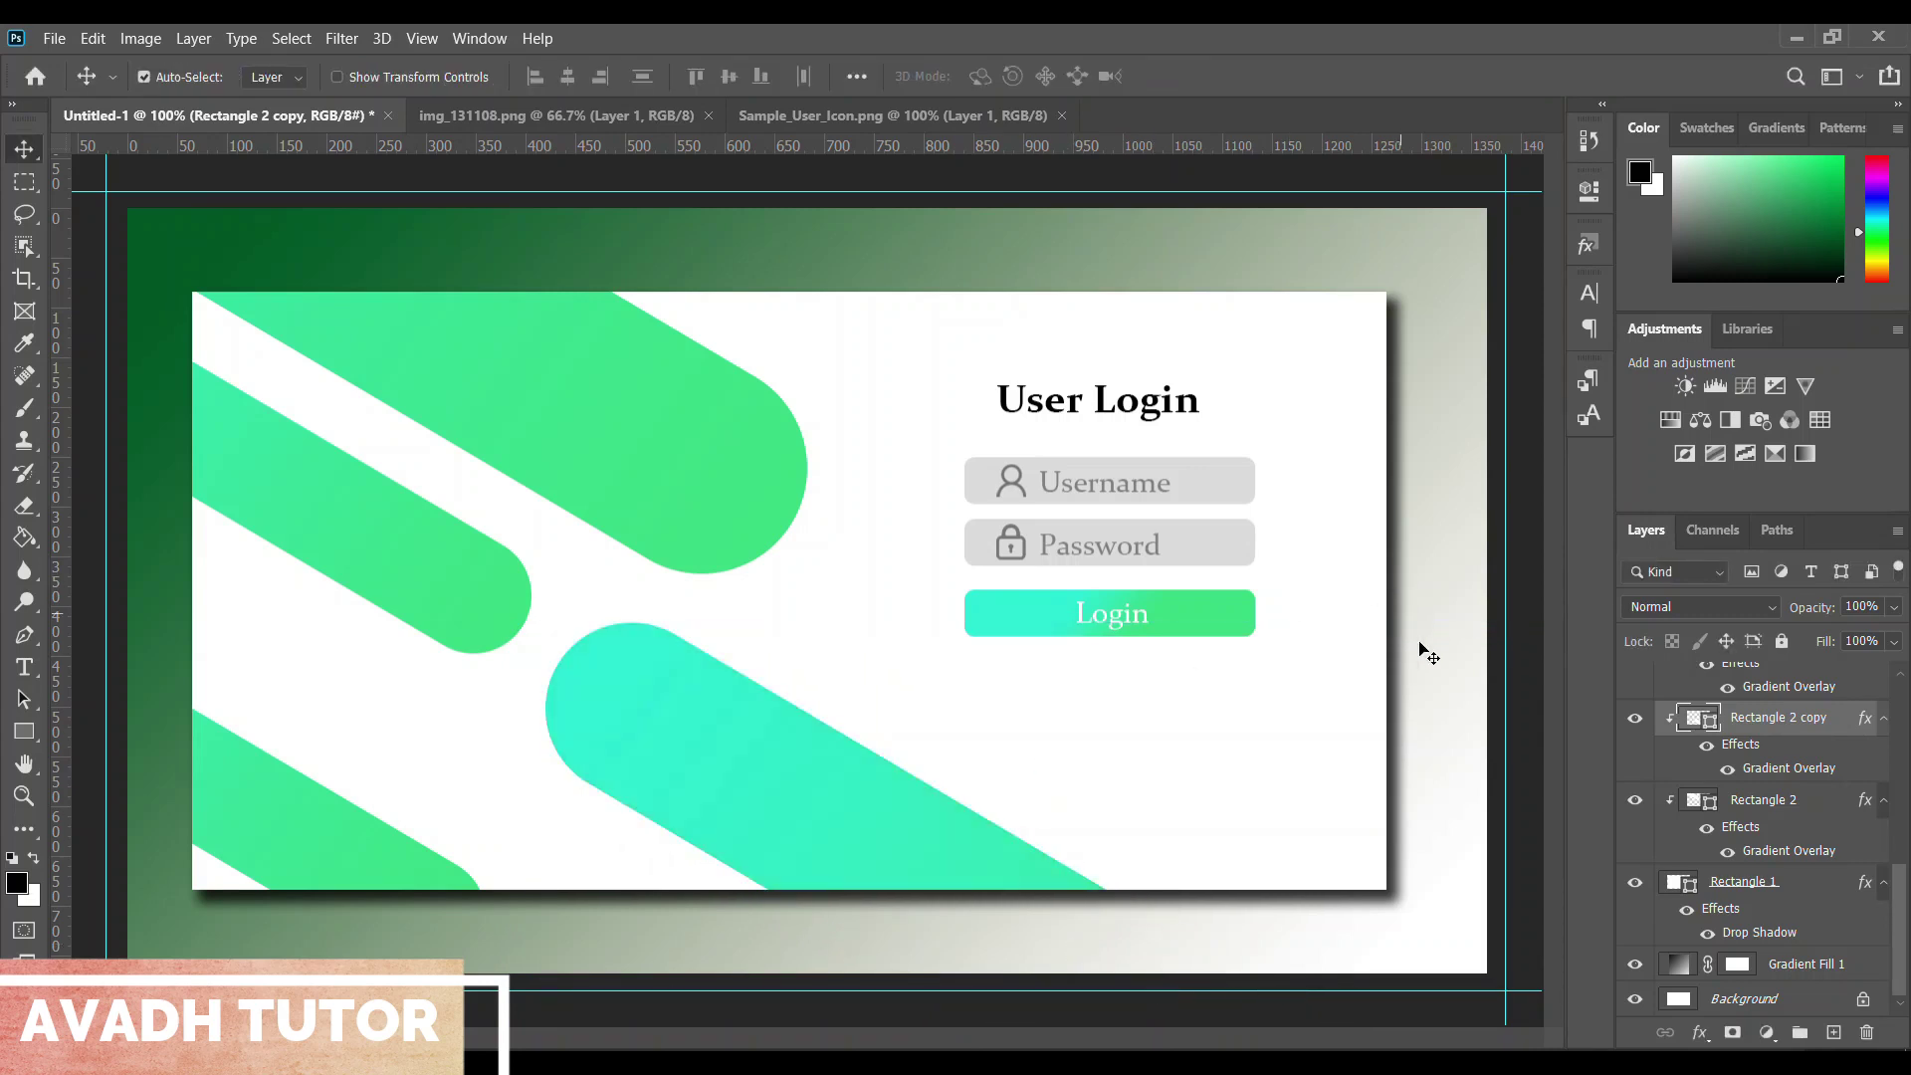
{"action": "scroll", "coordinate": [1779, 778], "scroll_direction": "up", "scroll_amount": 1}
Enlarge the Rectangle 2 copy 3 stripe to about 145% and shift it to the card's lower-left edge
{"action": "left_click", "coordinate": [1633, 709]}
{"action": "left_click", "coordinate": [1797, 709]}
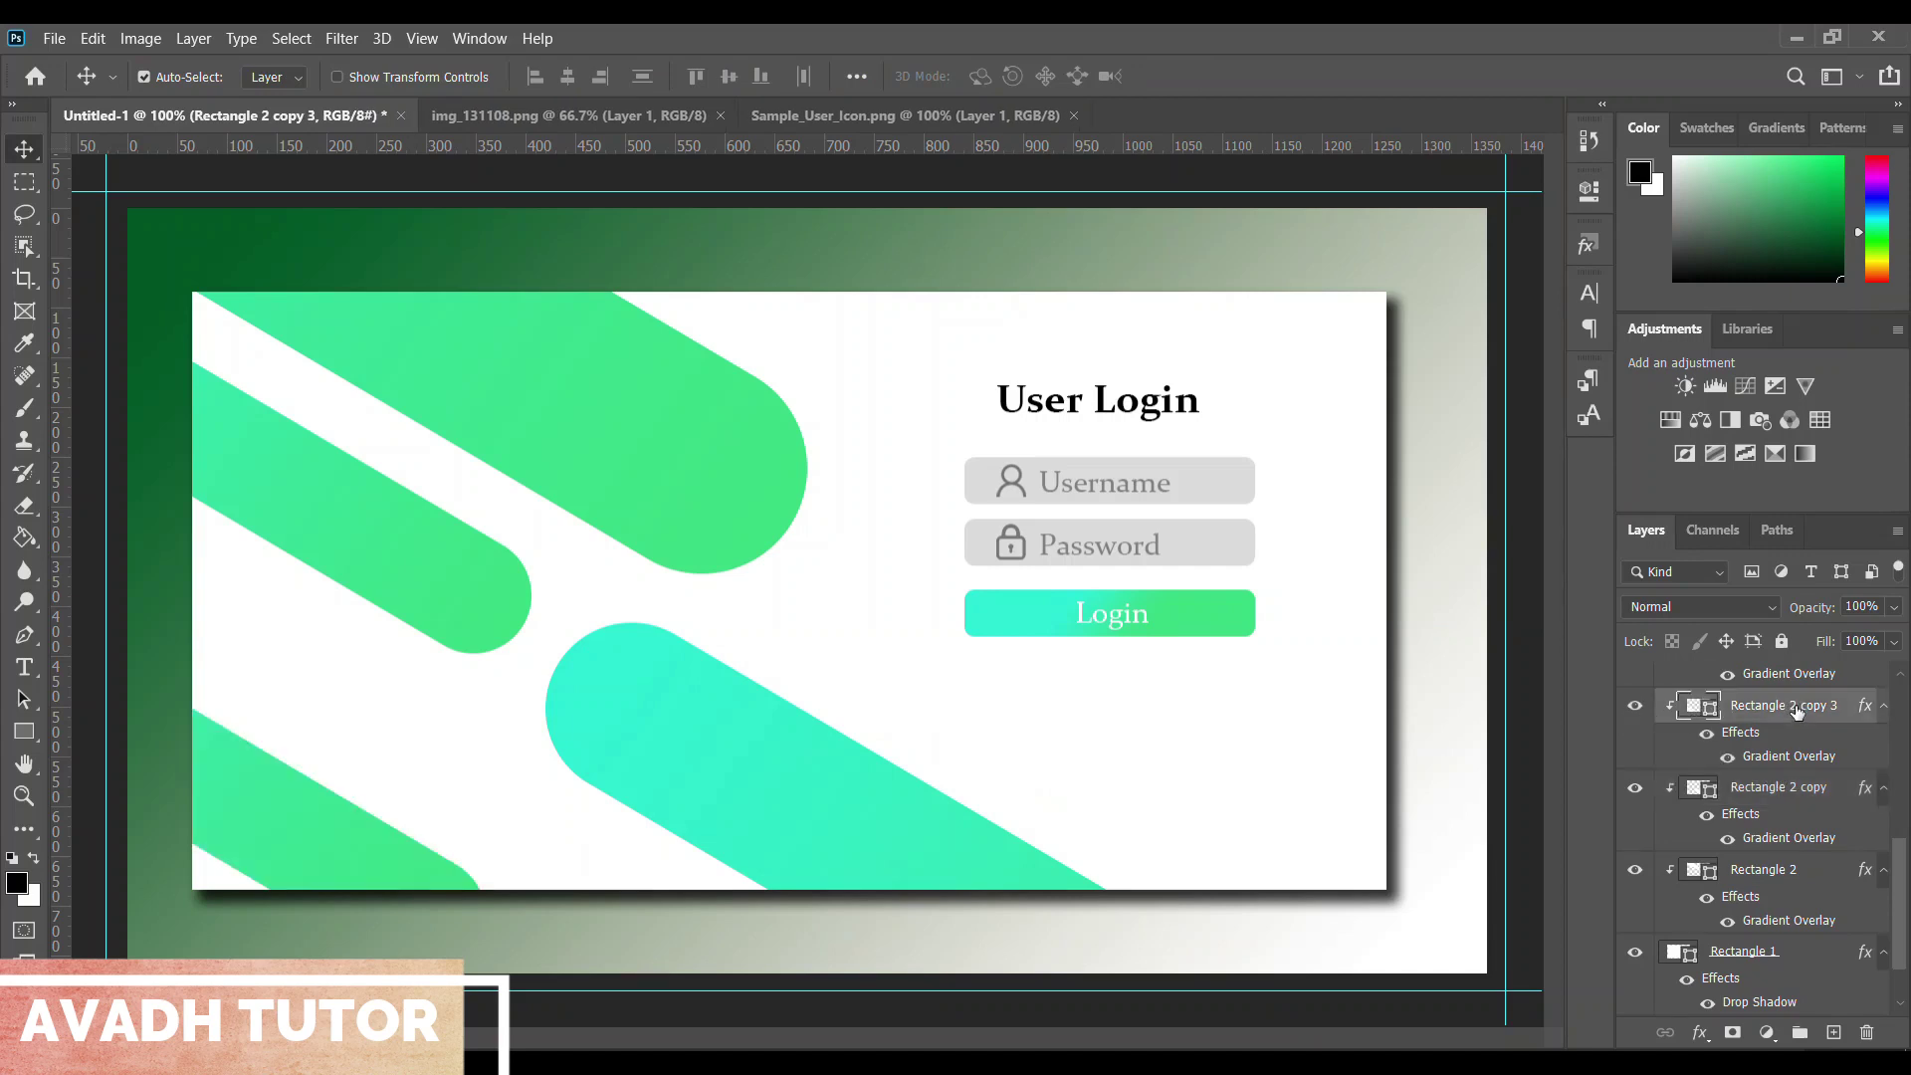
{"action": "key", "text": "ctrl"}
{"action": "key", "text": "ctrl+t"}
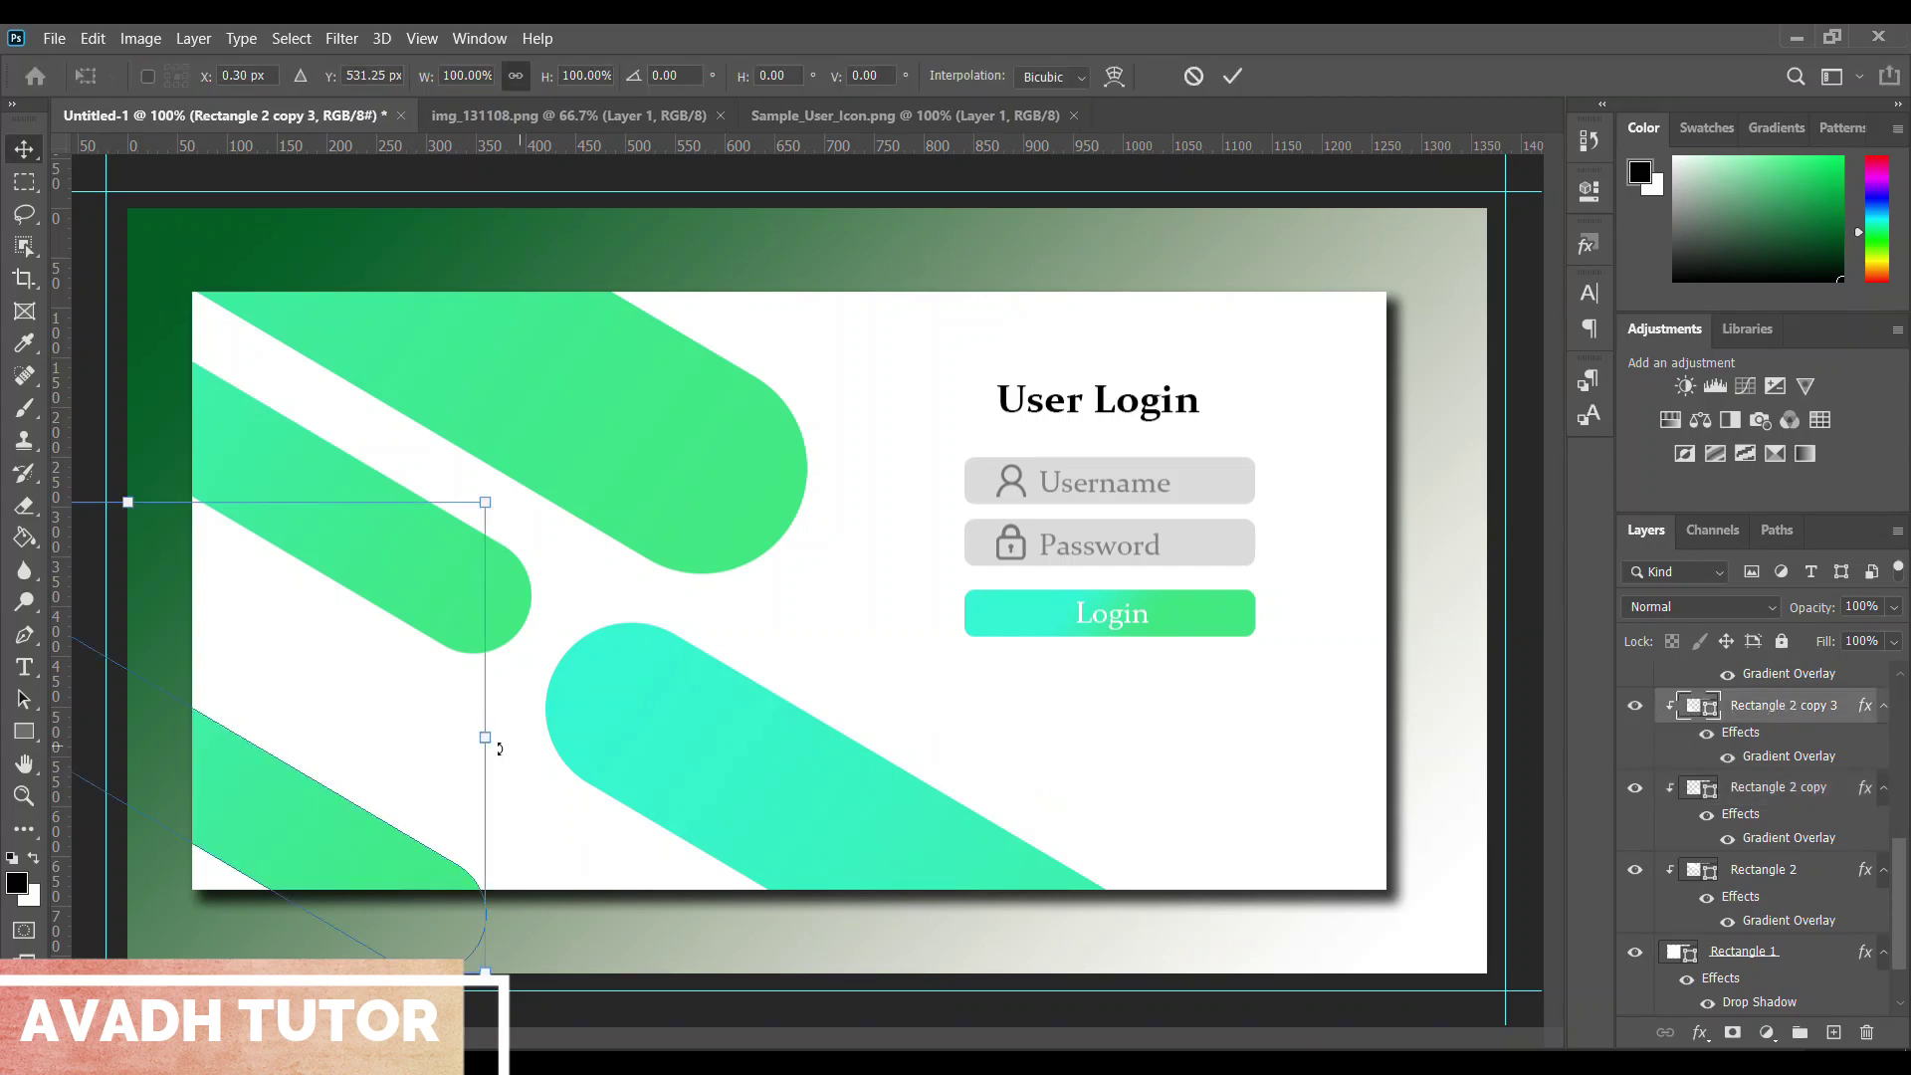
{"action": "left_click_drag", "start_coordinate": [493, 501], "coordinate": [847, 359]}
{"action": "mouse_move", "coordinate": [606, 602]}
{"action": "left_mouse_down"}
{"action": "mouse_move", "coordinate": [510, 634]}
{"action": "mouse_move", "coordinate": [548, 683]}
{"action": "left_mouse_up"}
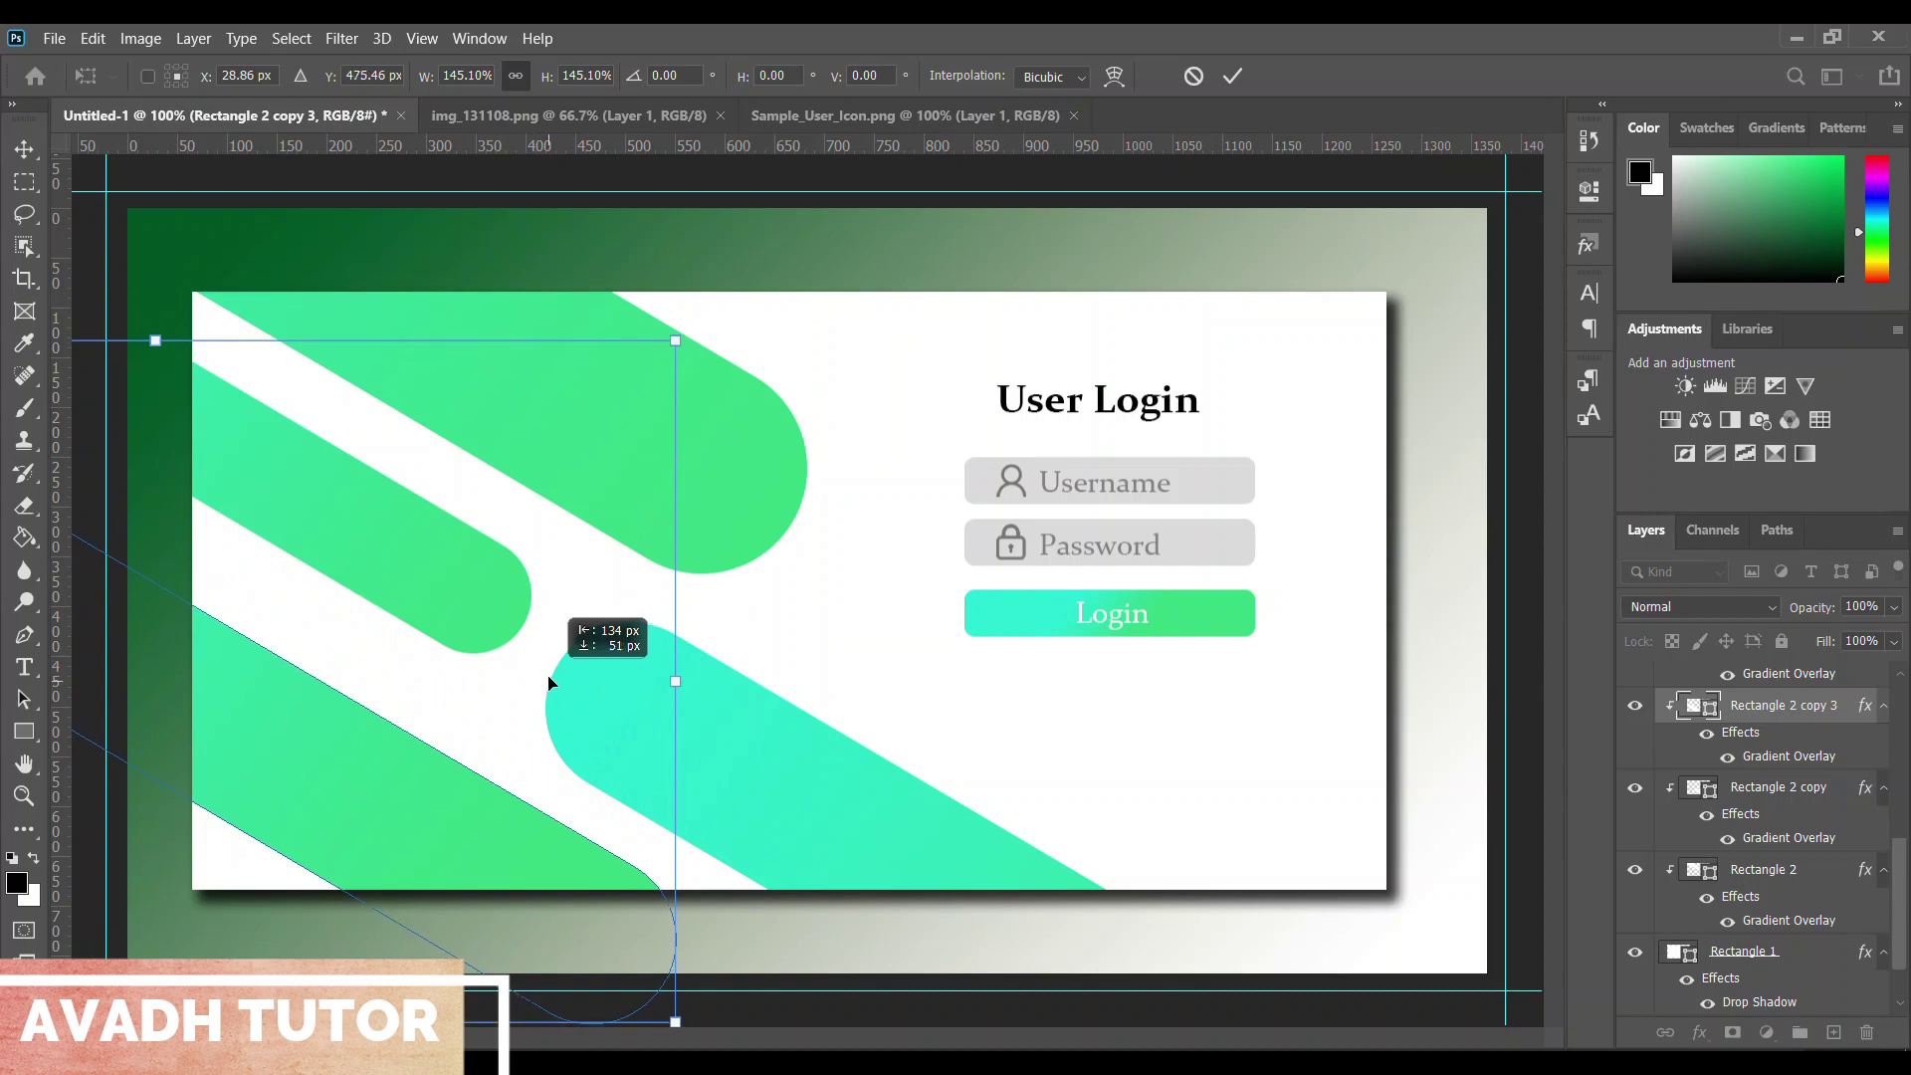
{"action": "left_click_drag", "start_coordinate": [548, 683], "coordinate": [581, 673]}
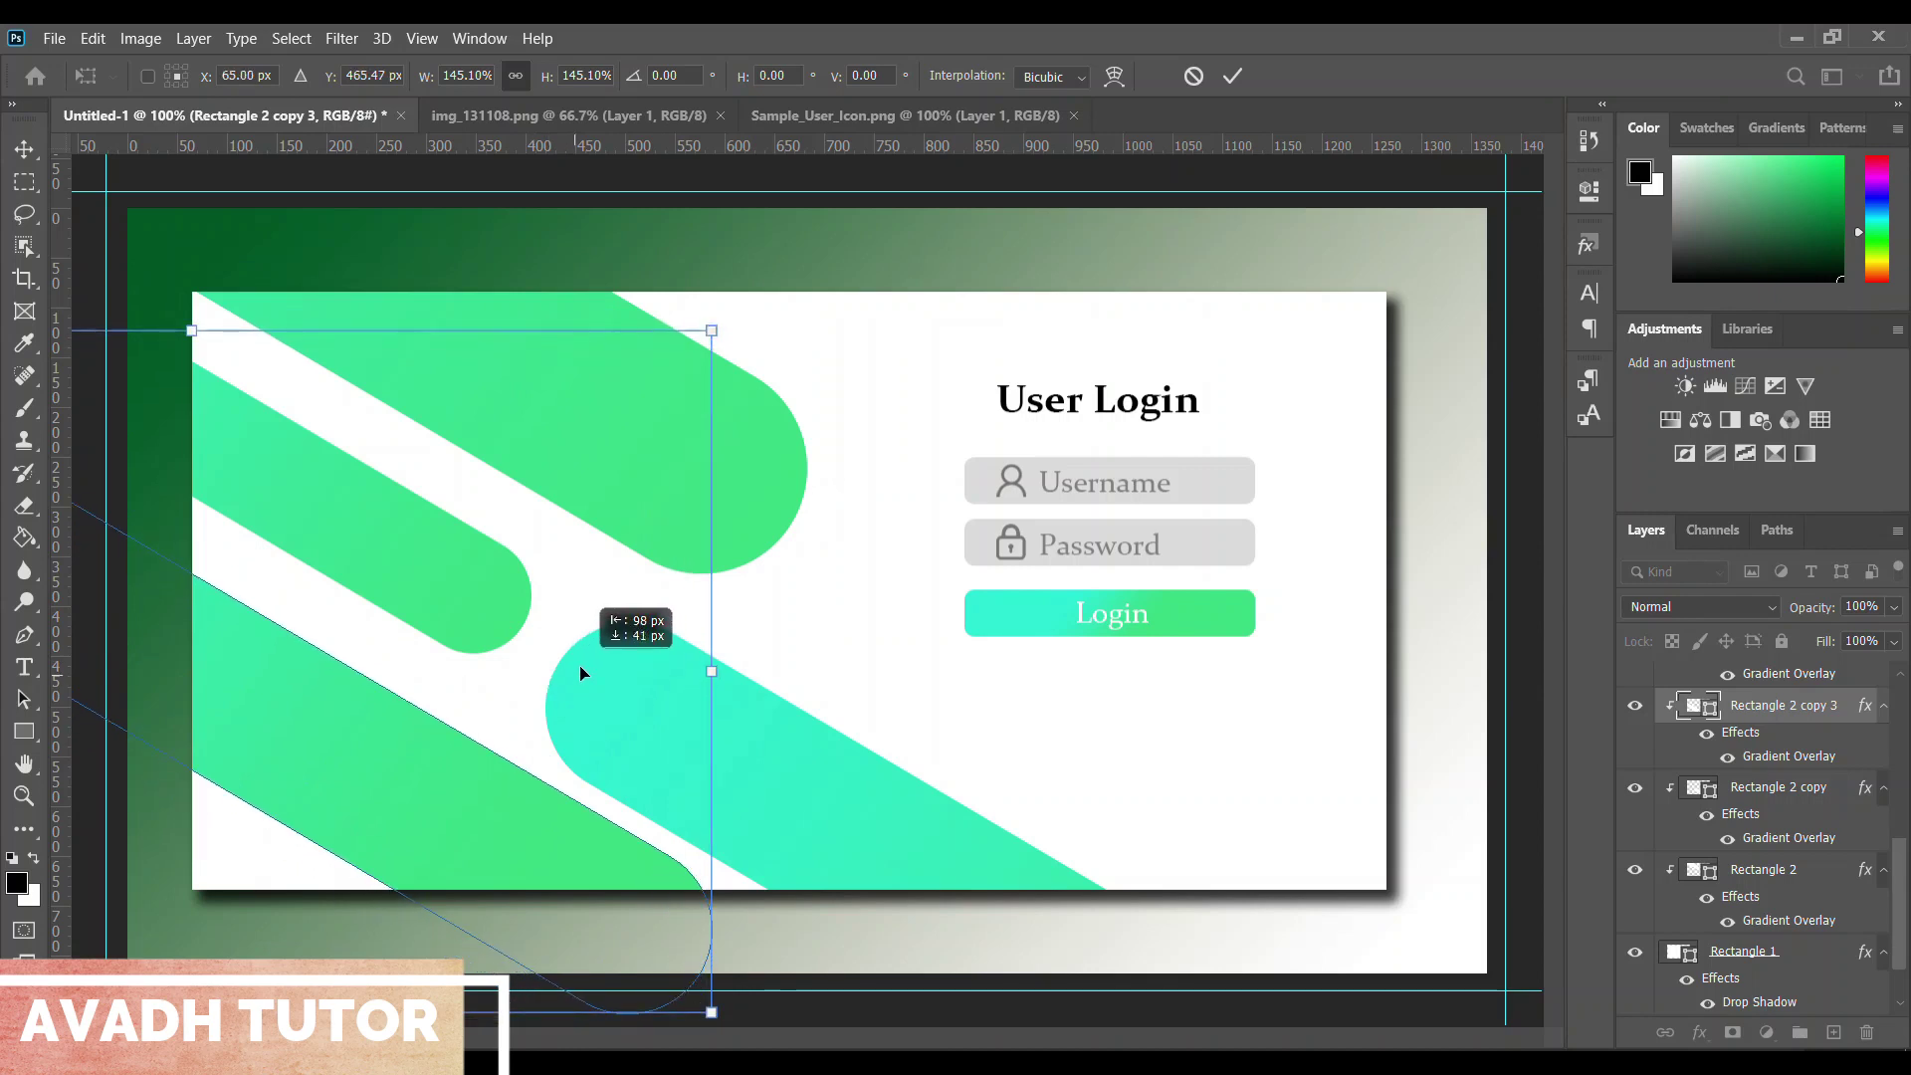
{"action": "key", "text": "Return"}
Move the teal Rectangle 2 copy stripe up slightly and about 11 px right
{"action": "left_click", "coordinate": [1800, 794]}
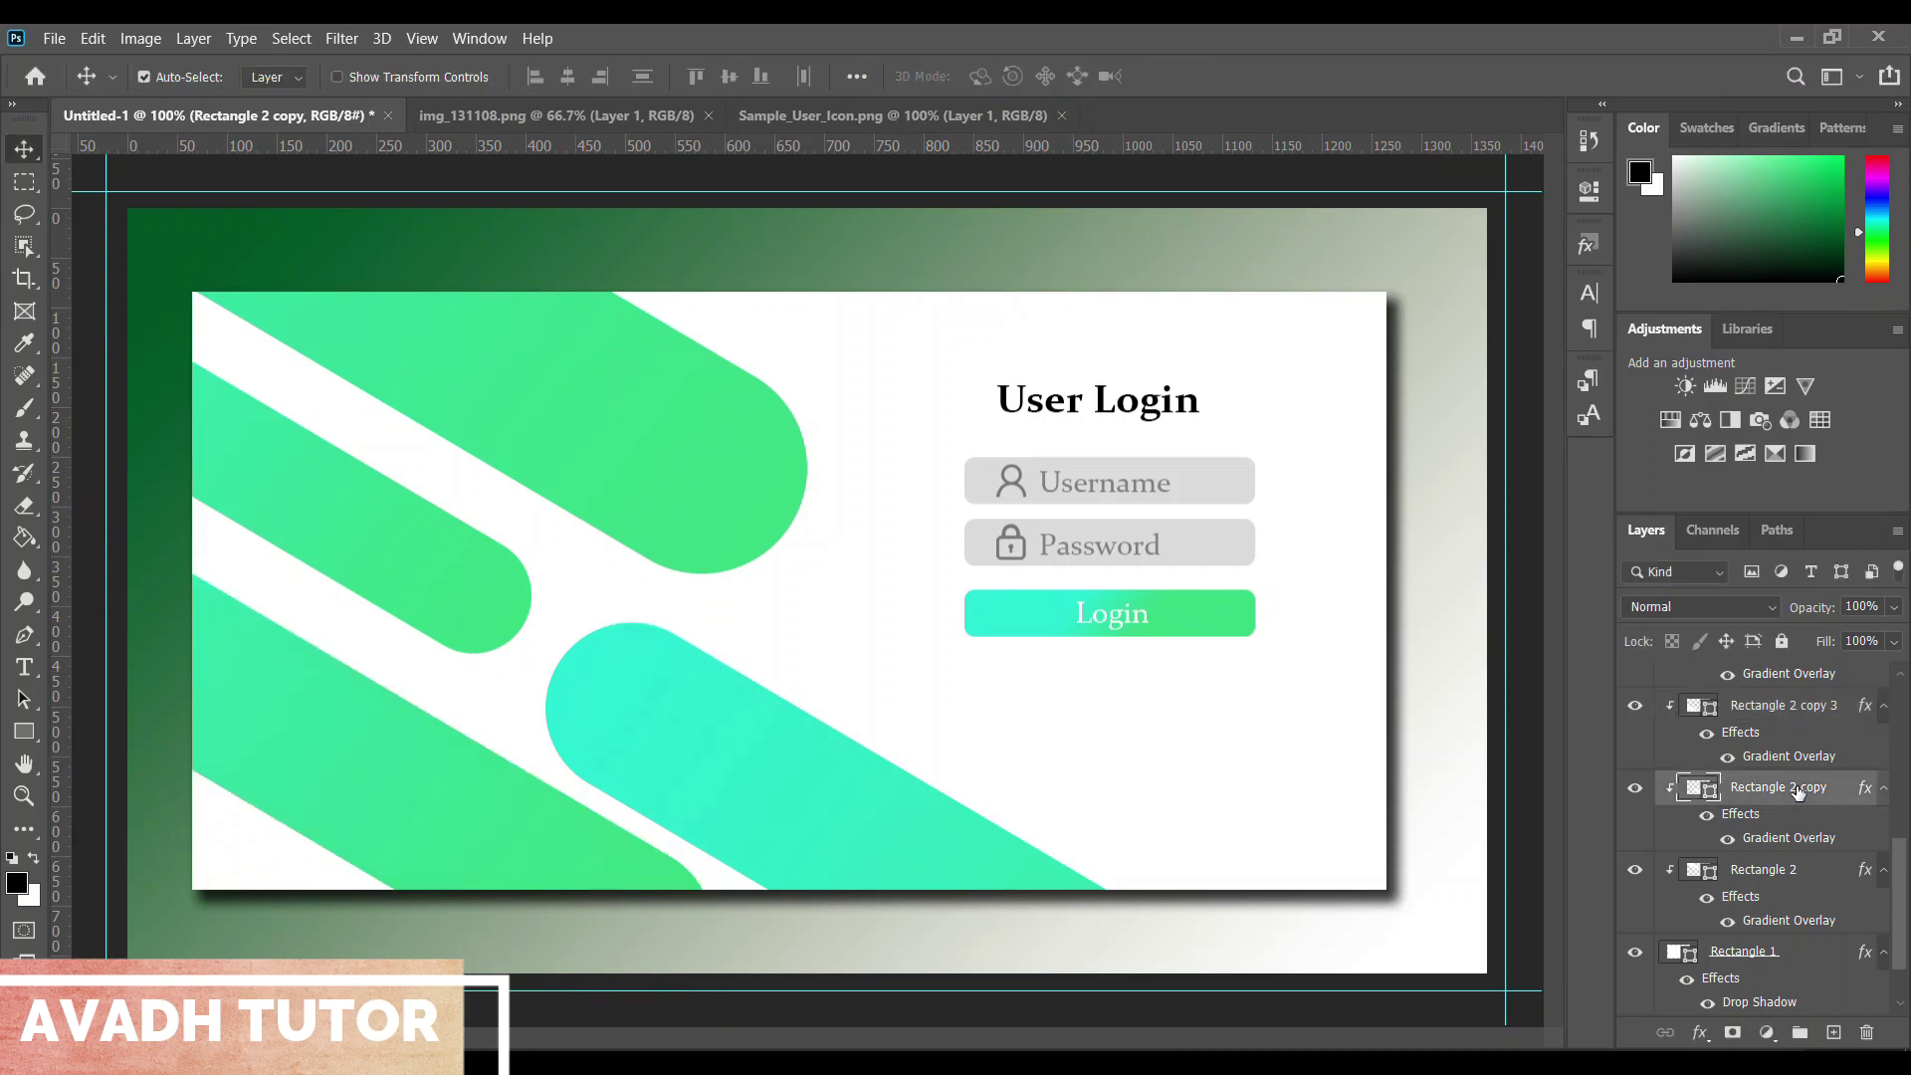
{"action": "key", "text": "ctrl+t"}
{"action": "left_click_drag", "start_coordinate": [948, 823], "coordinate": [952, 814]}
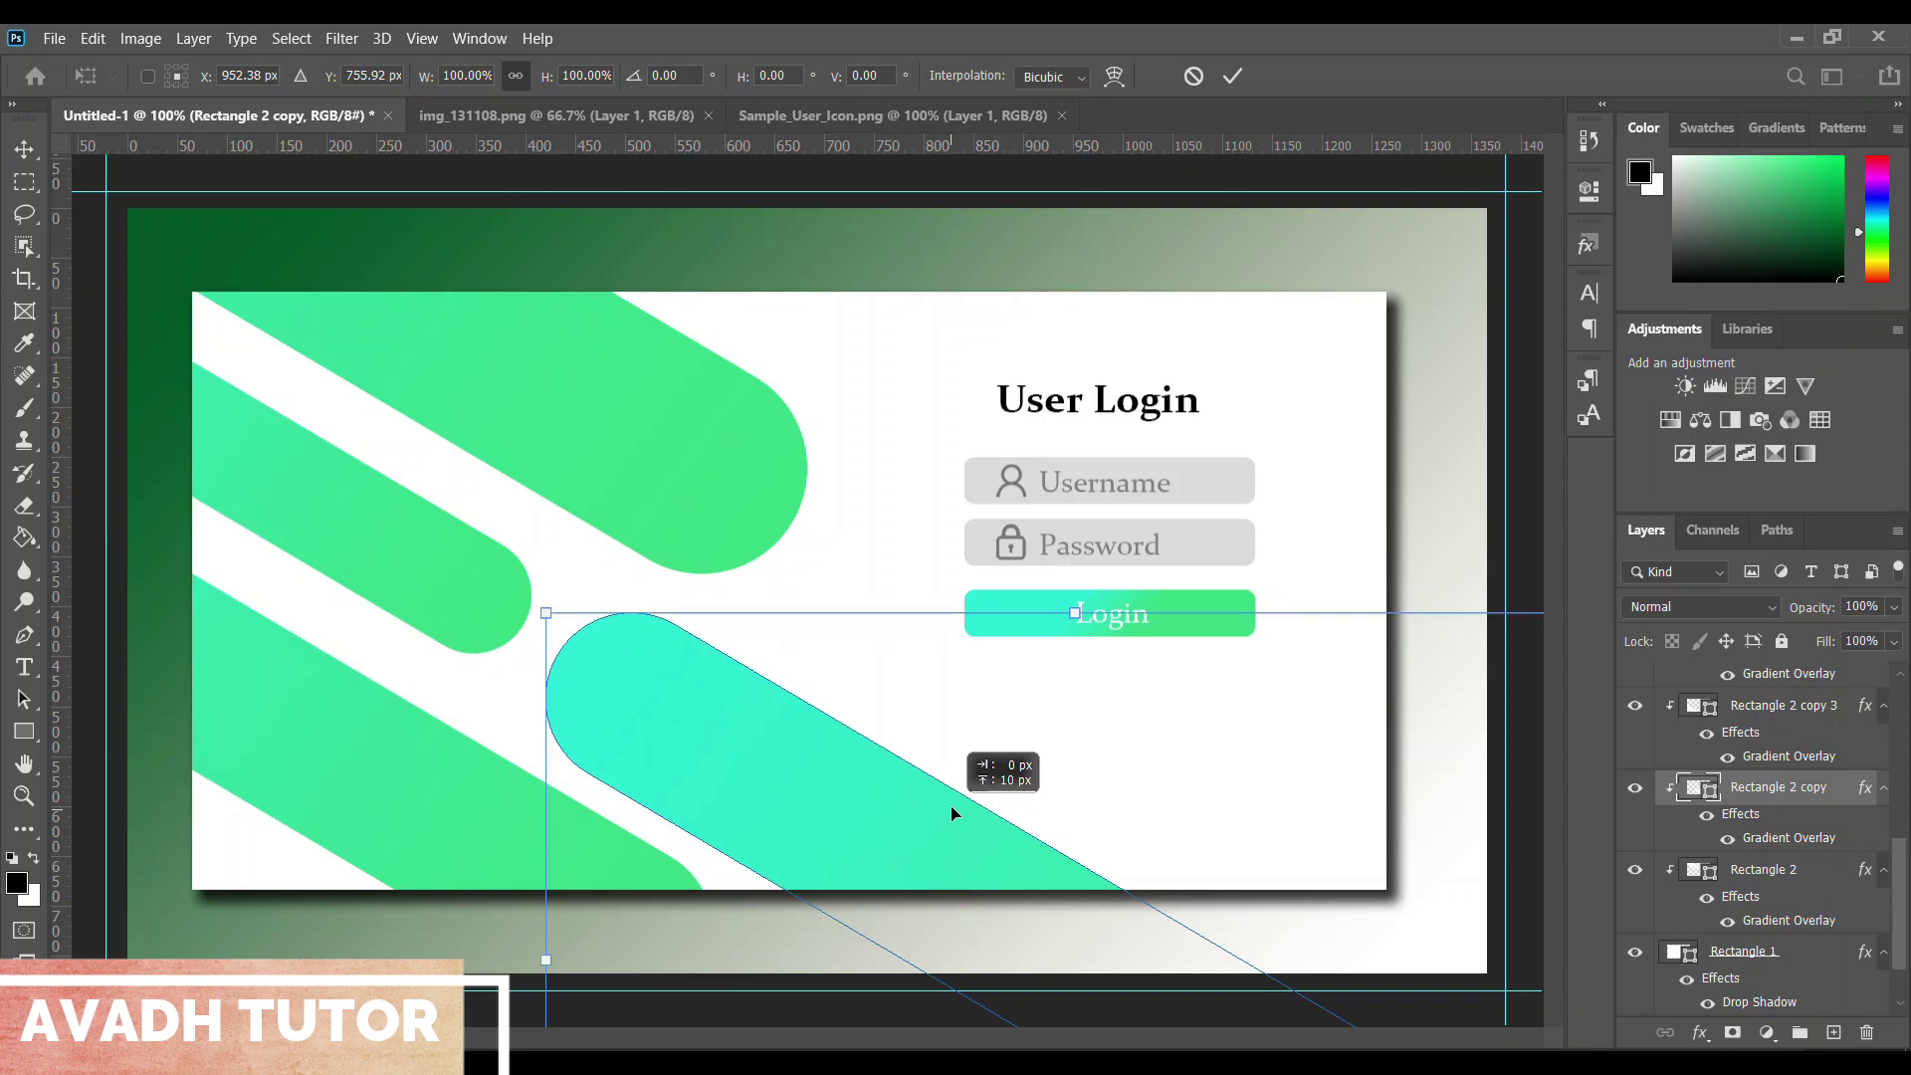
{"action": "key", "text": "shift+Right"}
{"action": "key", "text": "Right"}
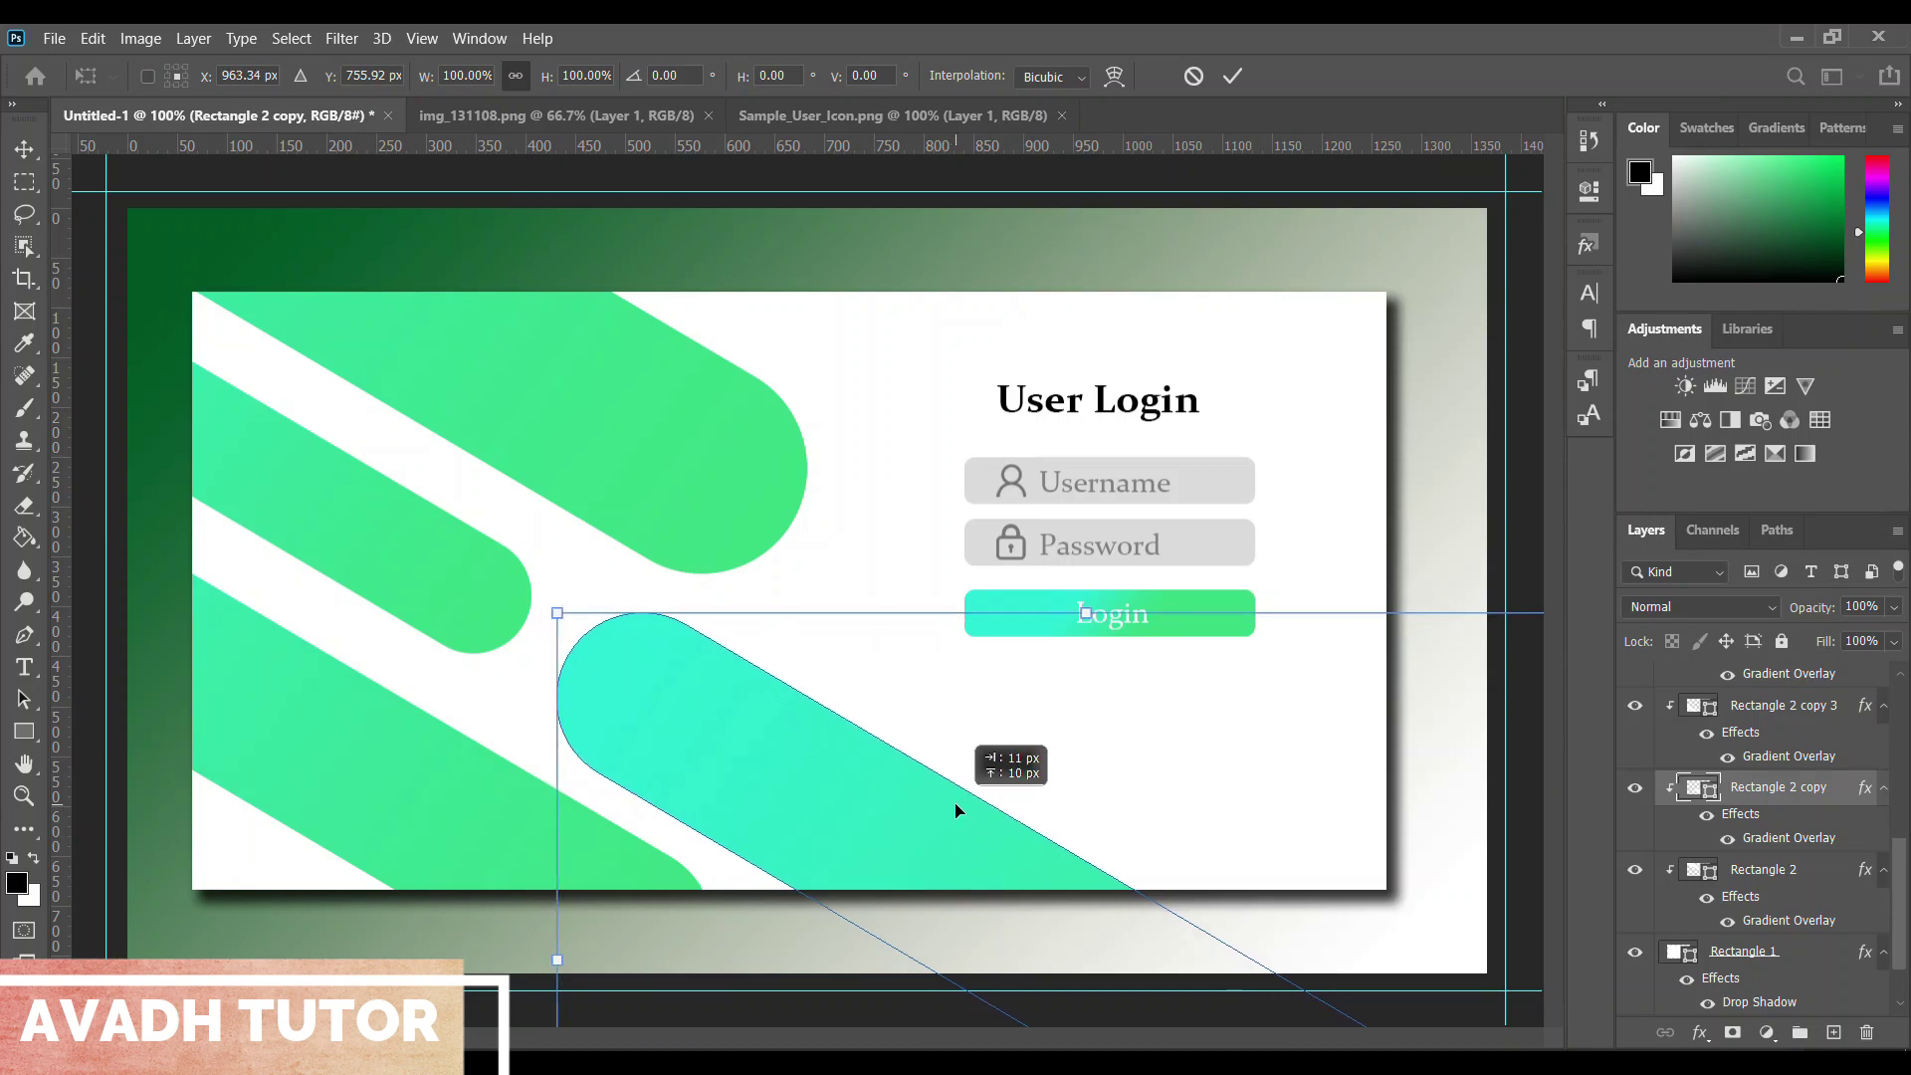
{"action": "key", "text": "Return"}
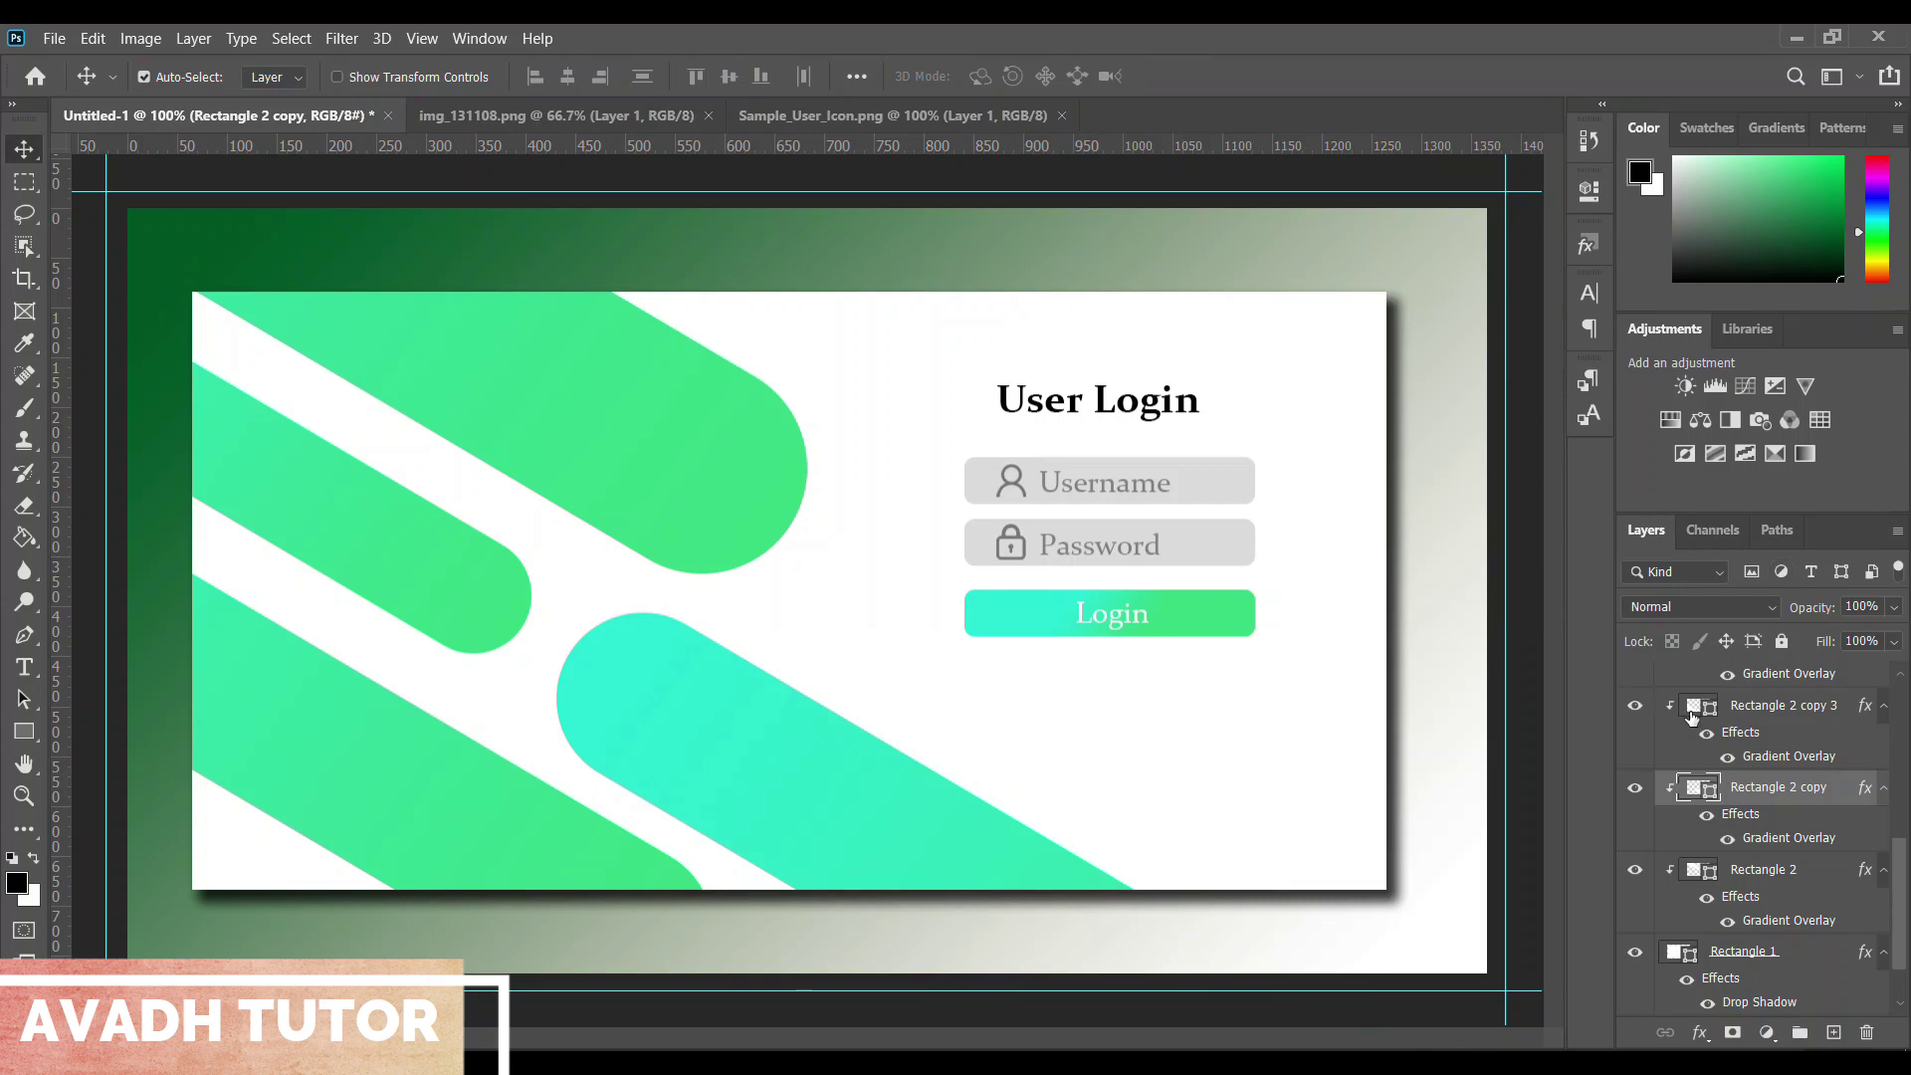
Shrink the User Login heading to about 81% and lower it just above the Username field
{"action": "scroll", "coordinate": [1837, 740], "scroll_direction": "up", "scroll_amount": 1}
{"action": "scroll", "coordinate": [1837, 740], "scroll_direction": "up", "scroll_amount": 3}
{"action": "scroll", "coordinate": [1822, 786], "scroll_direction": "up", "scroll_amount": 3}
{"action": "scroll", "coordinate": [1812, 826], "scroll_direction": "up", "scroll_amount": 2}
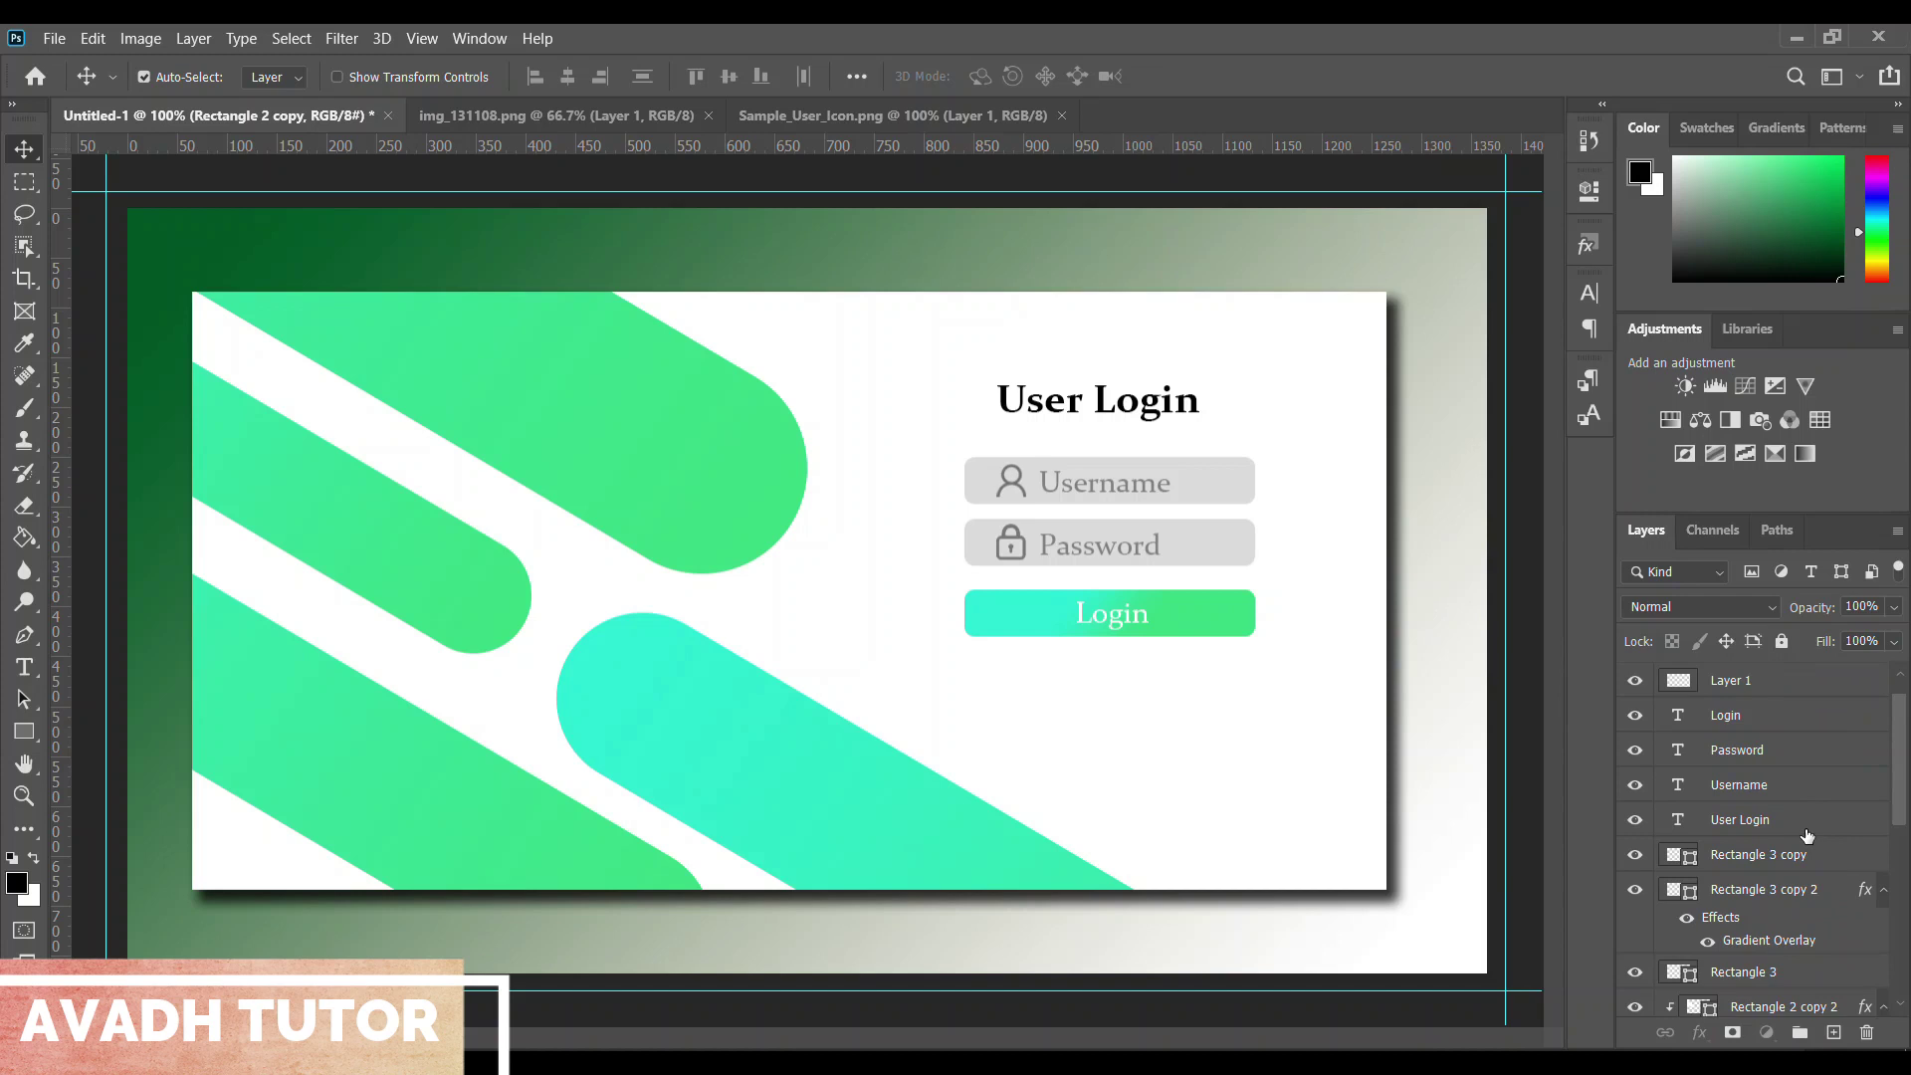
{"action": "left_click", "coordinate": [1804, 827]}
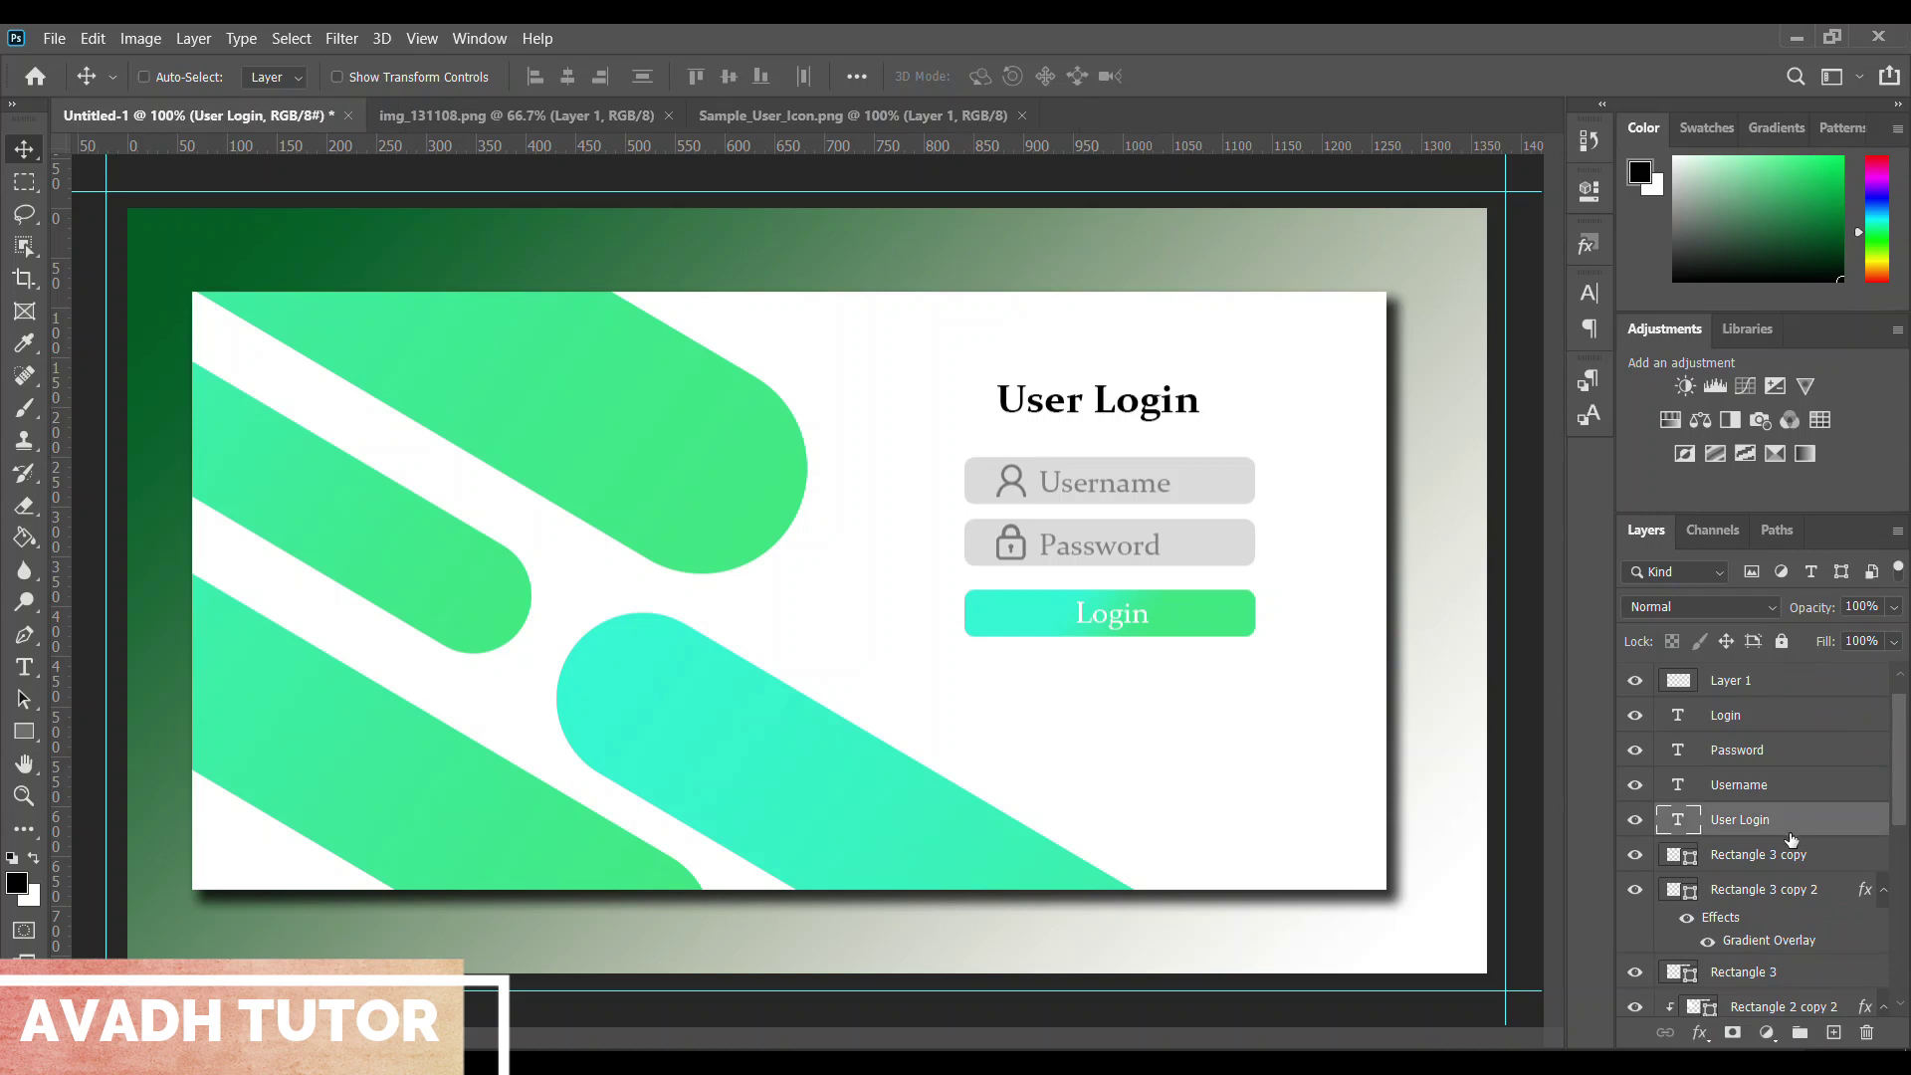
{"action": "key", "text": "ctrl+t"}
{"action": "mouse_move", "coordinate": [1147, 405]}
{"action": "left_mouse_down"}
{"action": "mouse_move", "coordinate": [1148, 431]}
{"action": "mouse_move", "coordinate": [1219, 429]}
{"action": "left_mouse_up"}
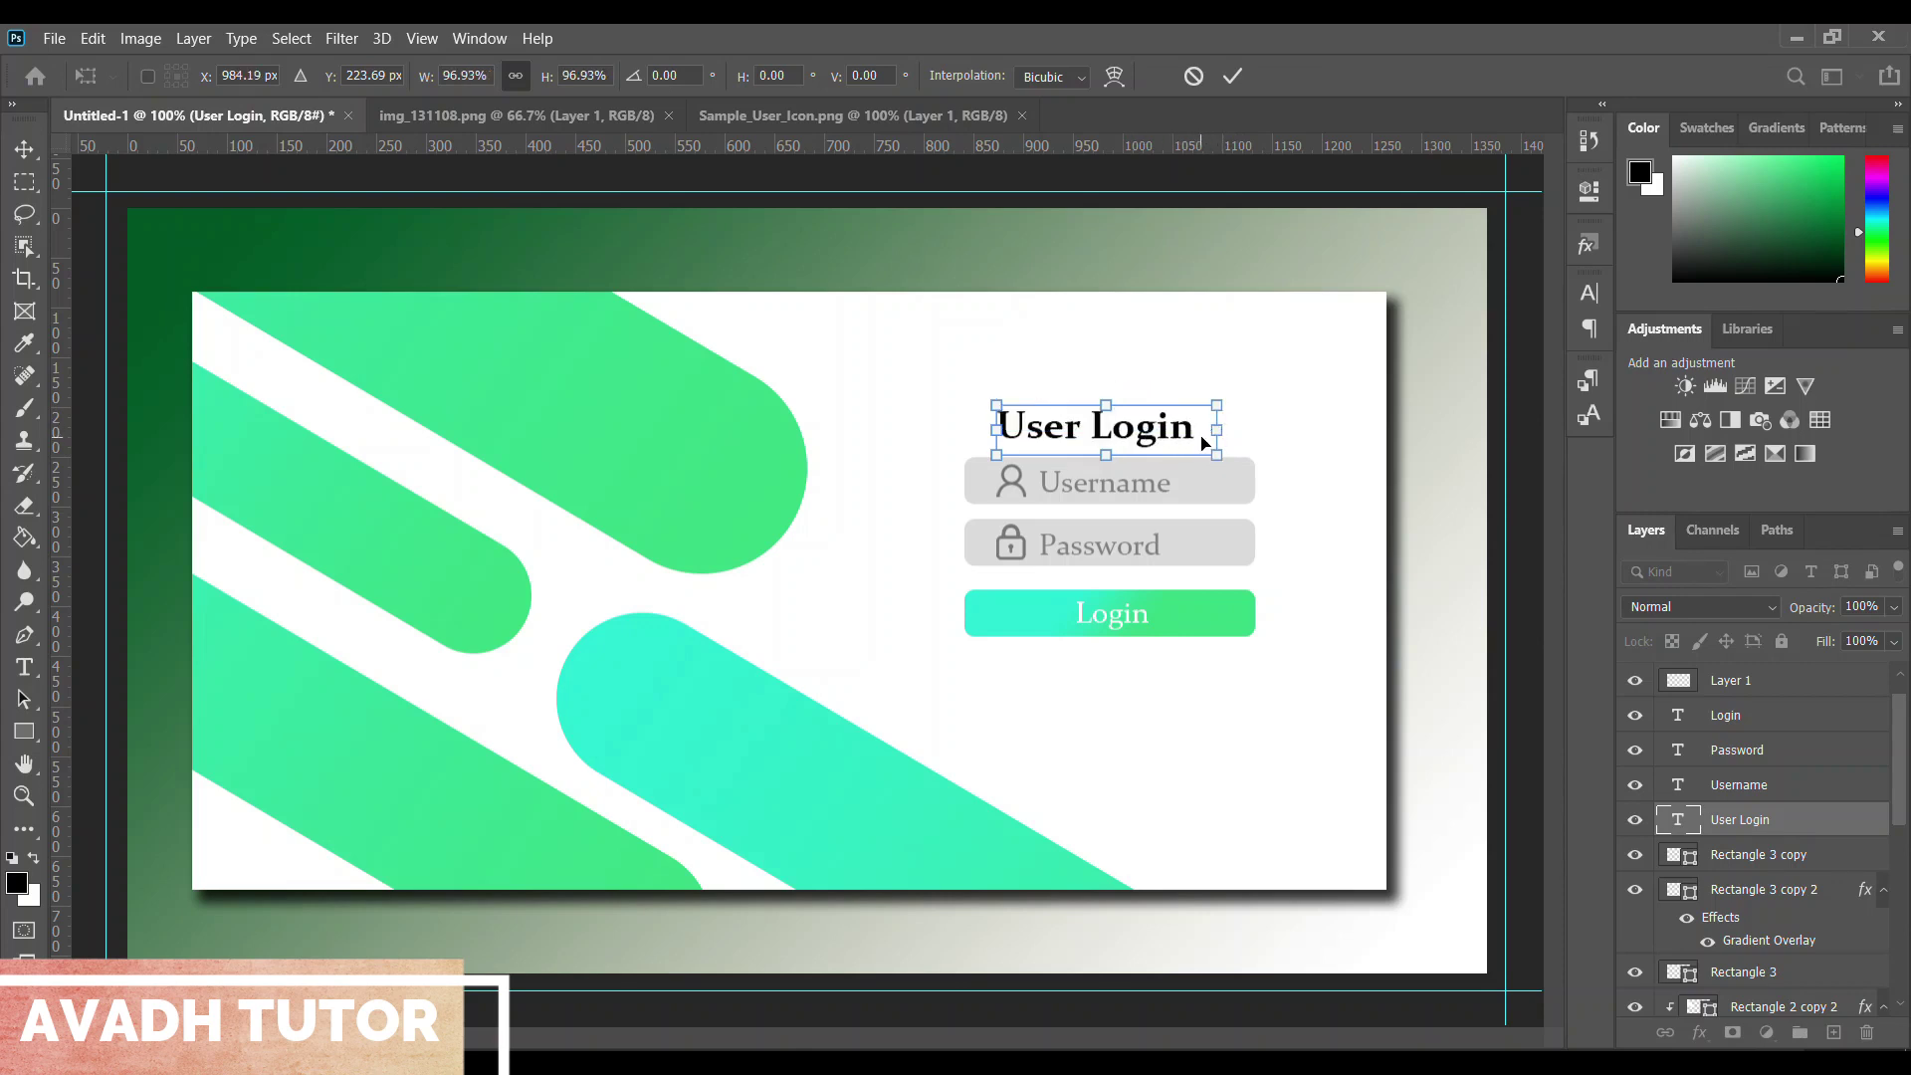
{"action": "left_click_drag", "start_coordinate": [1217, 427], "coordinate": [1155, 439]}
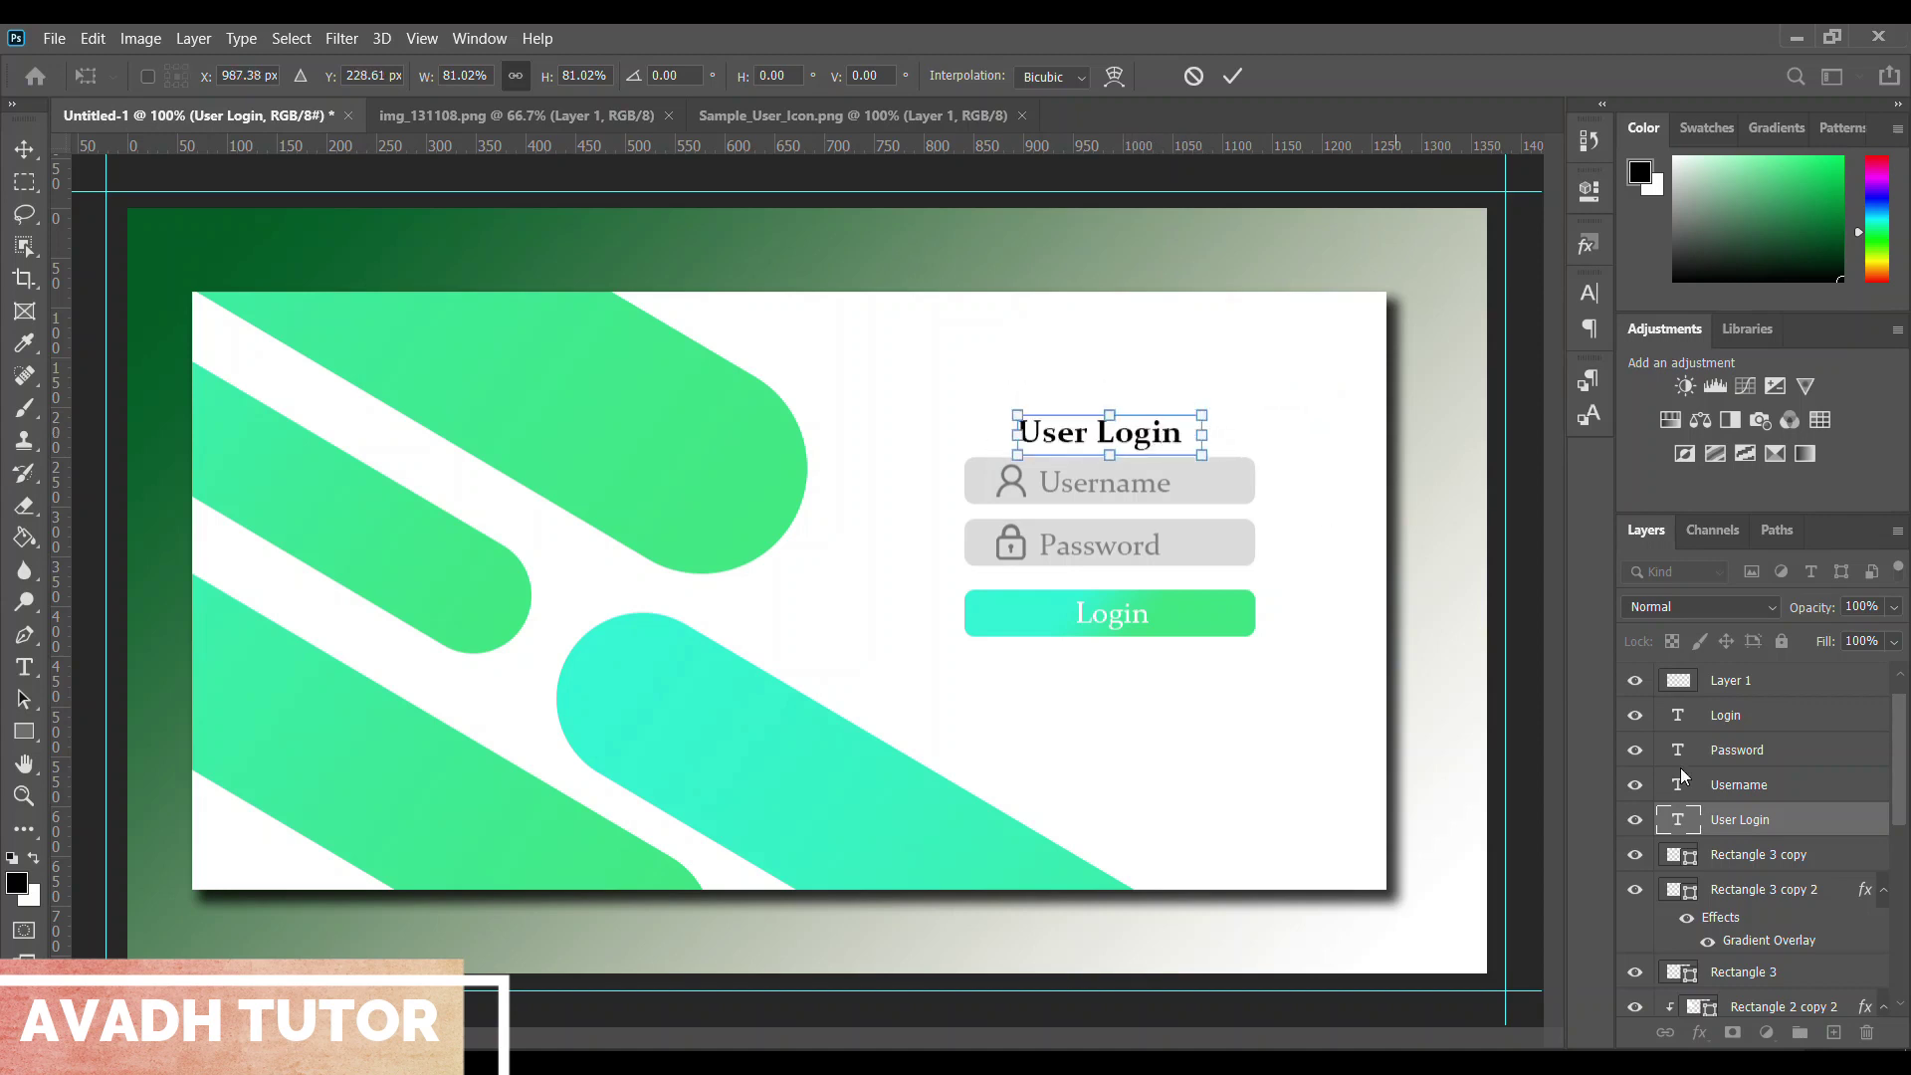
{"action": "key", "text": "Return"}
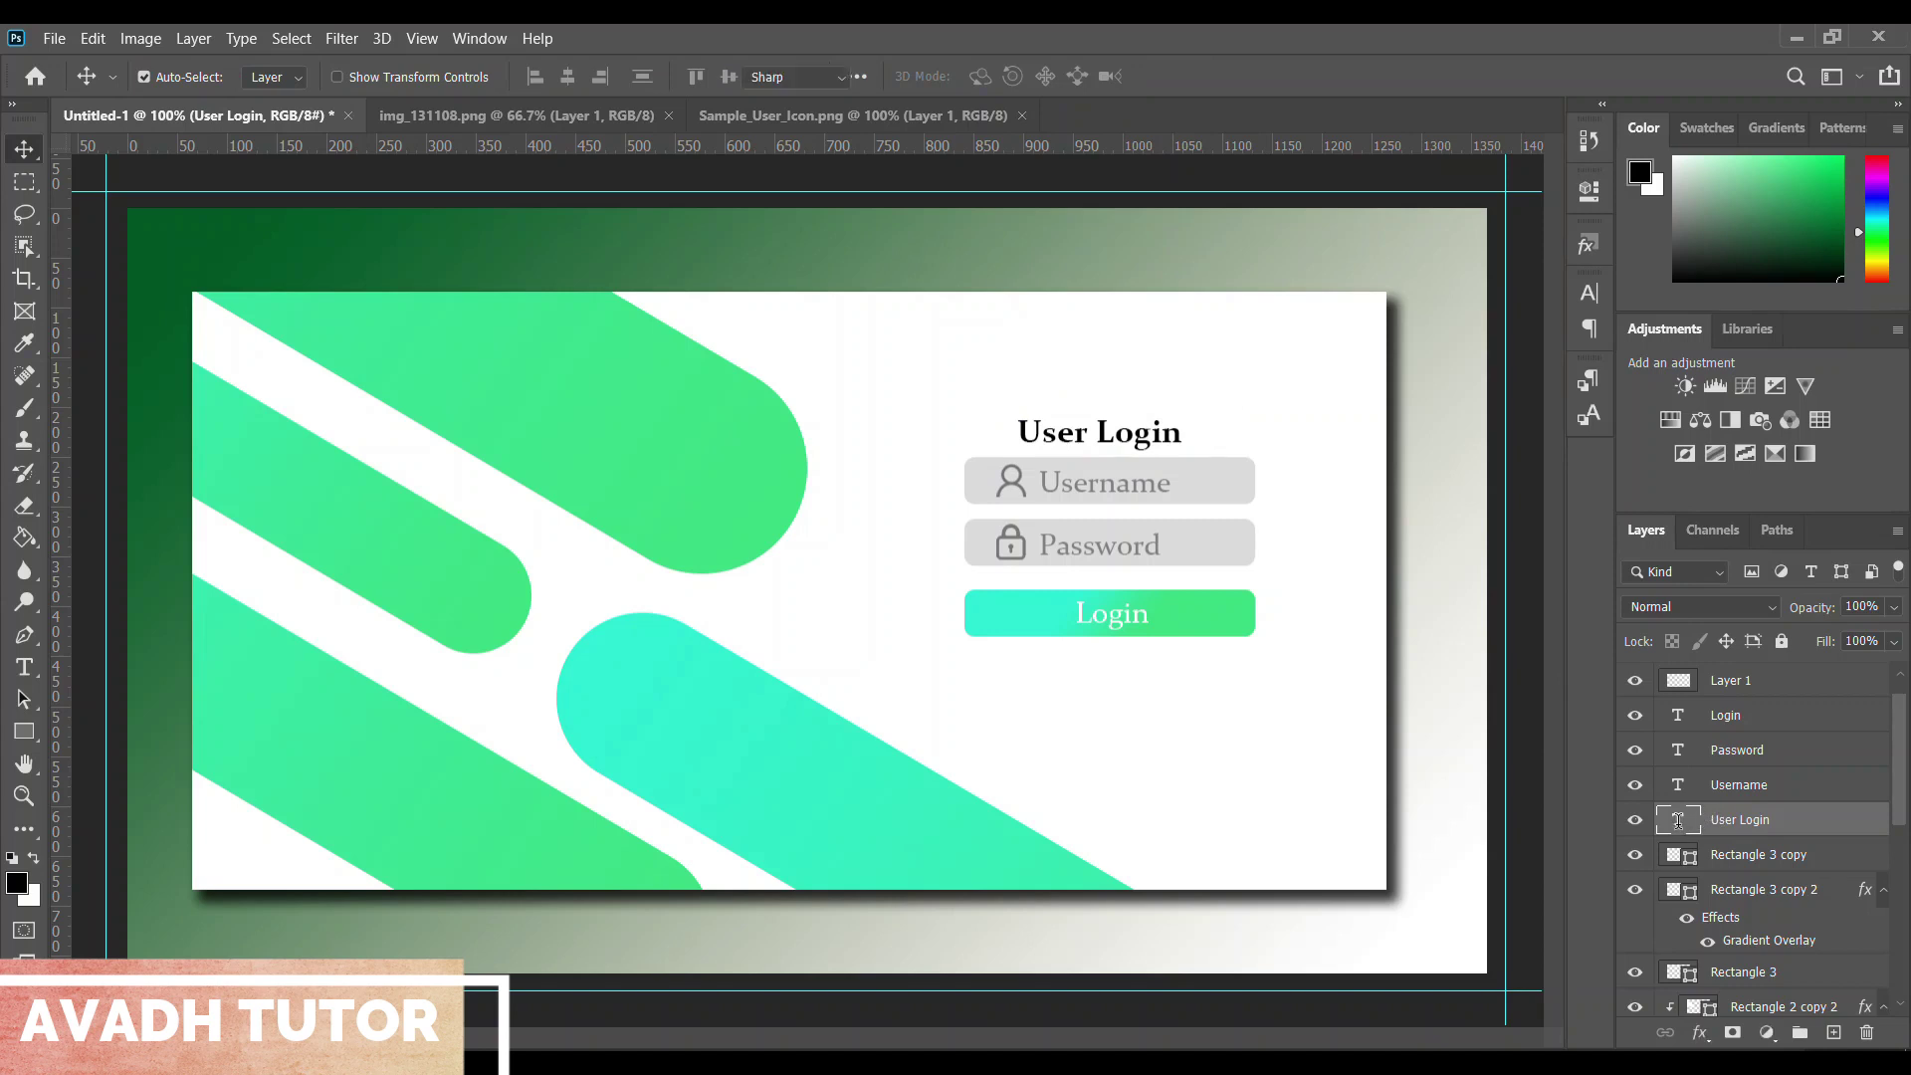
{"action": "double_click", "coordinate": [1163, 448]}
Change the heading text to 'Avadh Tutor'
{"action": "key", "text": "BackSpace"}
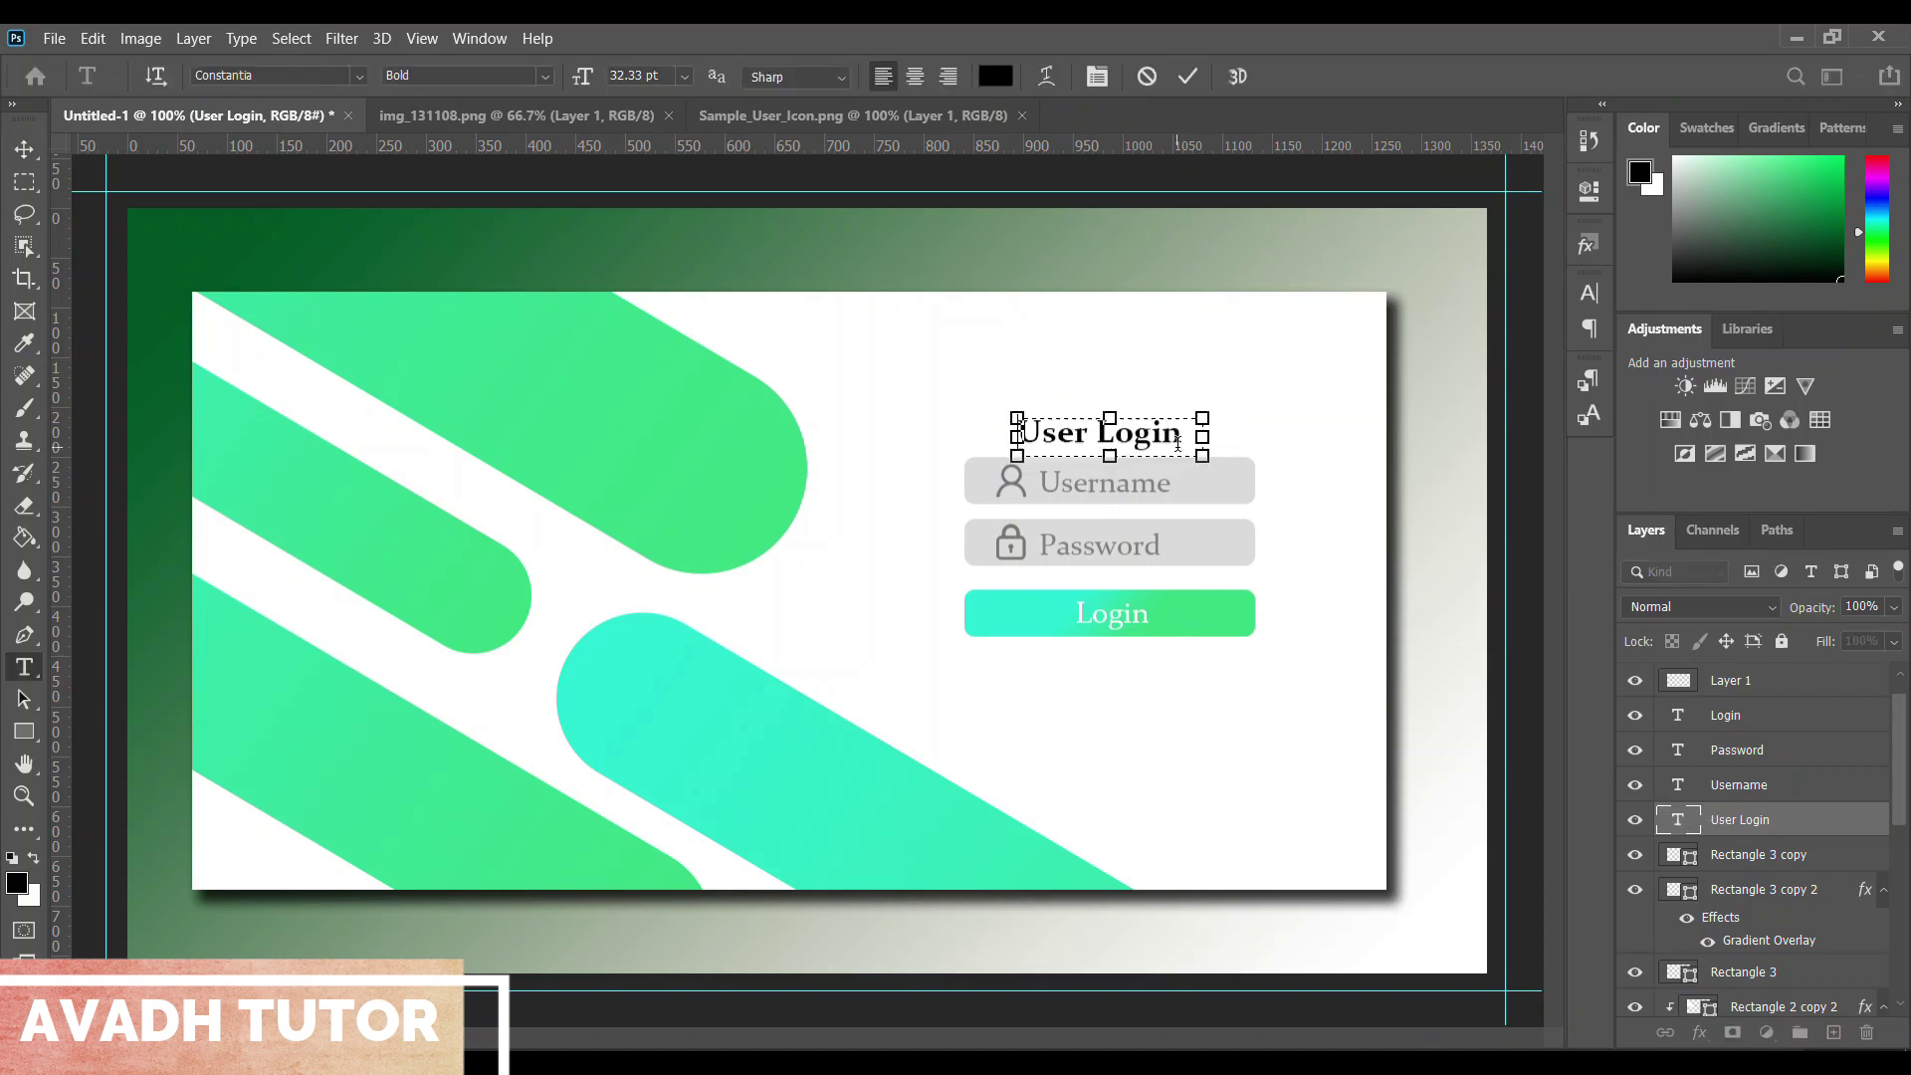
{"action": "type", "text": "Av"}
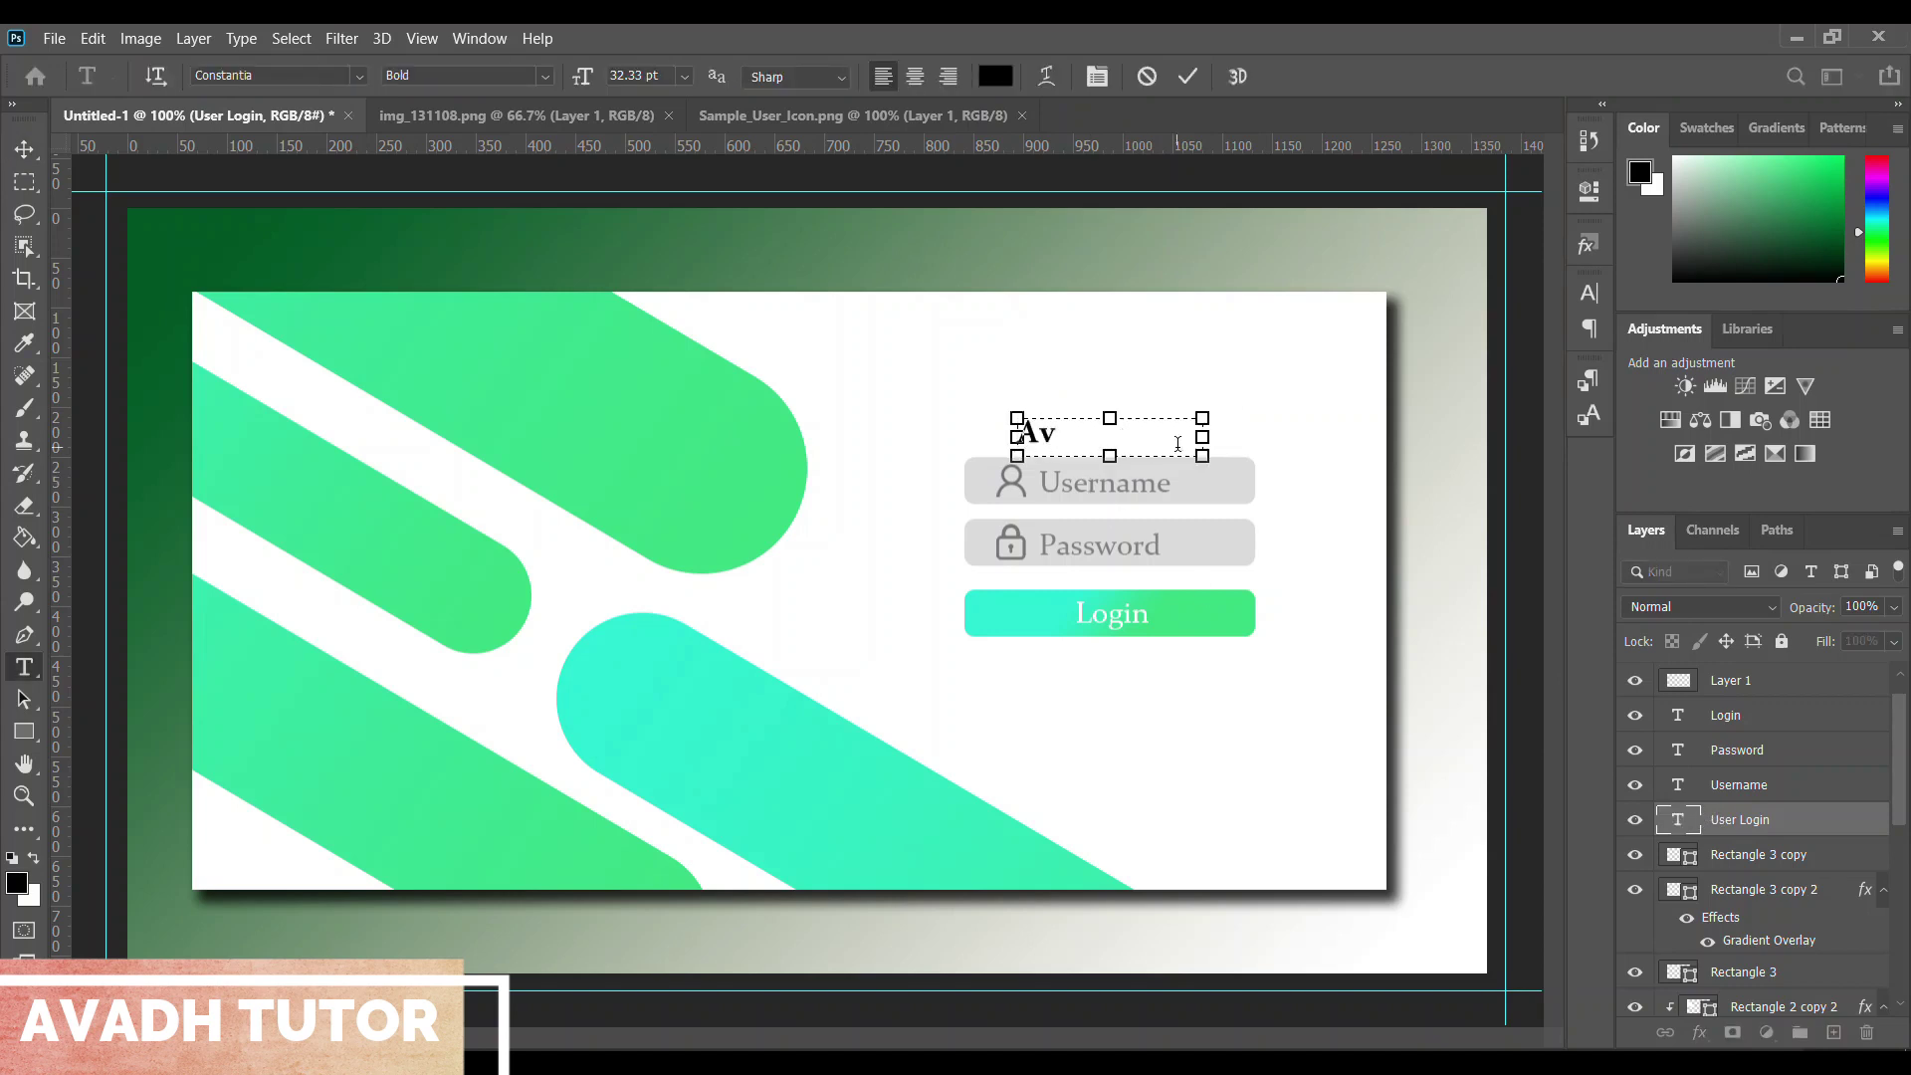
{"action": "type", "text": "ad"}
{"action": "type", "text": "h T"}
{"action": "type", "text": "to"}
{"action": "key", "text": "BackSpace"}
{"action": "key", "text": "BackSpace"}
{"action": "key", "text": "BackSpace"}
{"action": "type", "text": "Tutor"}
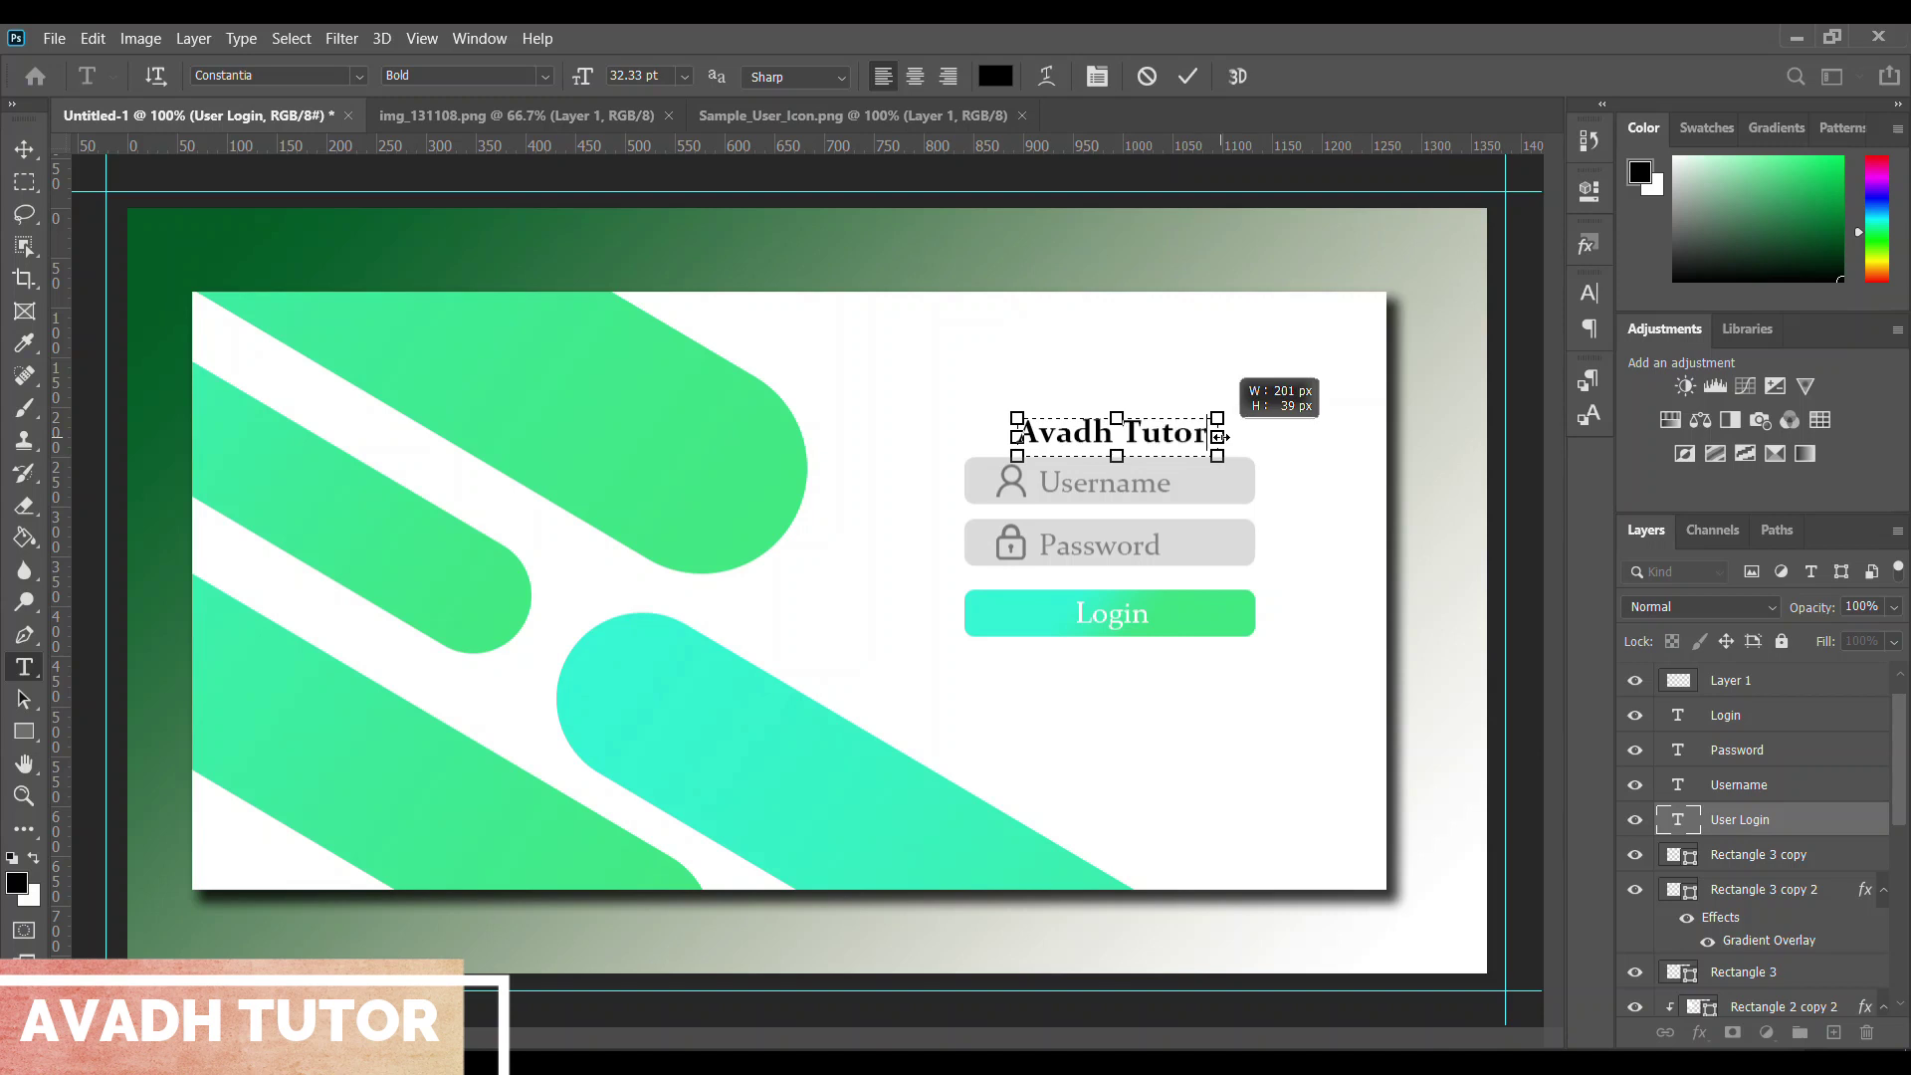
{"action": "key", "text": "ctrl+Return"}
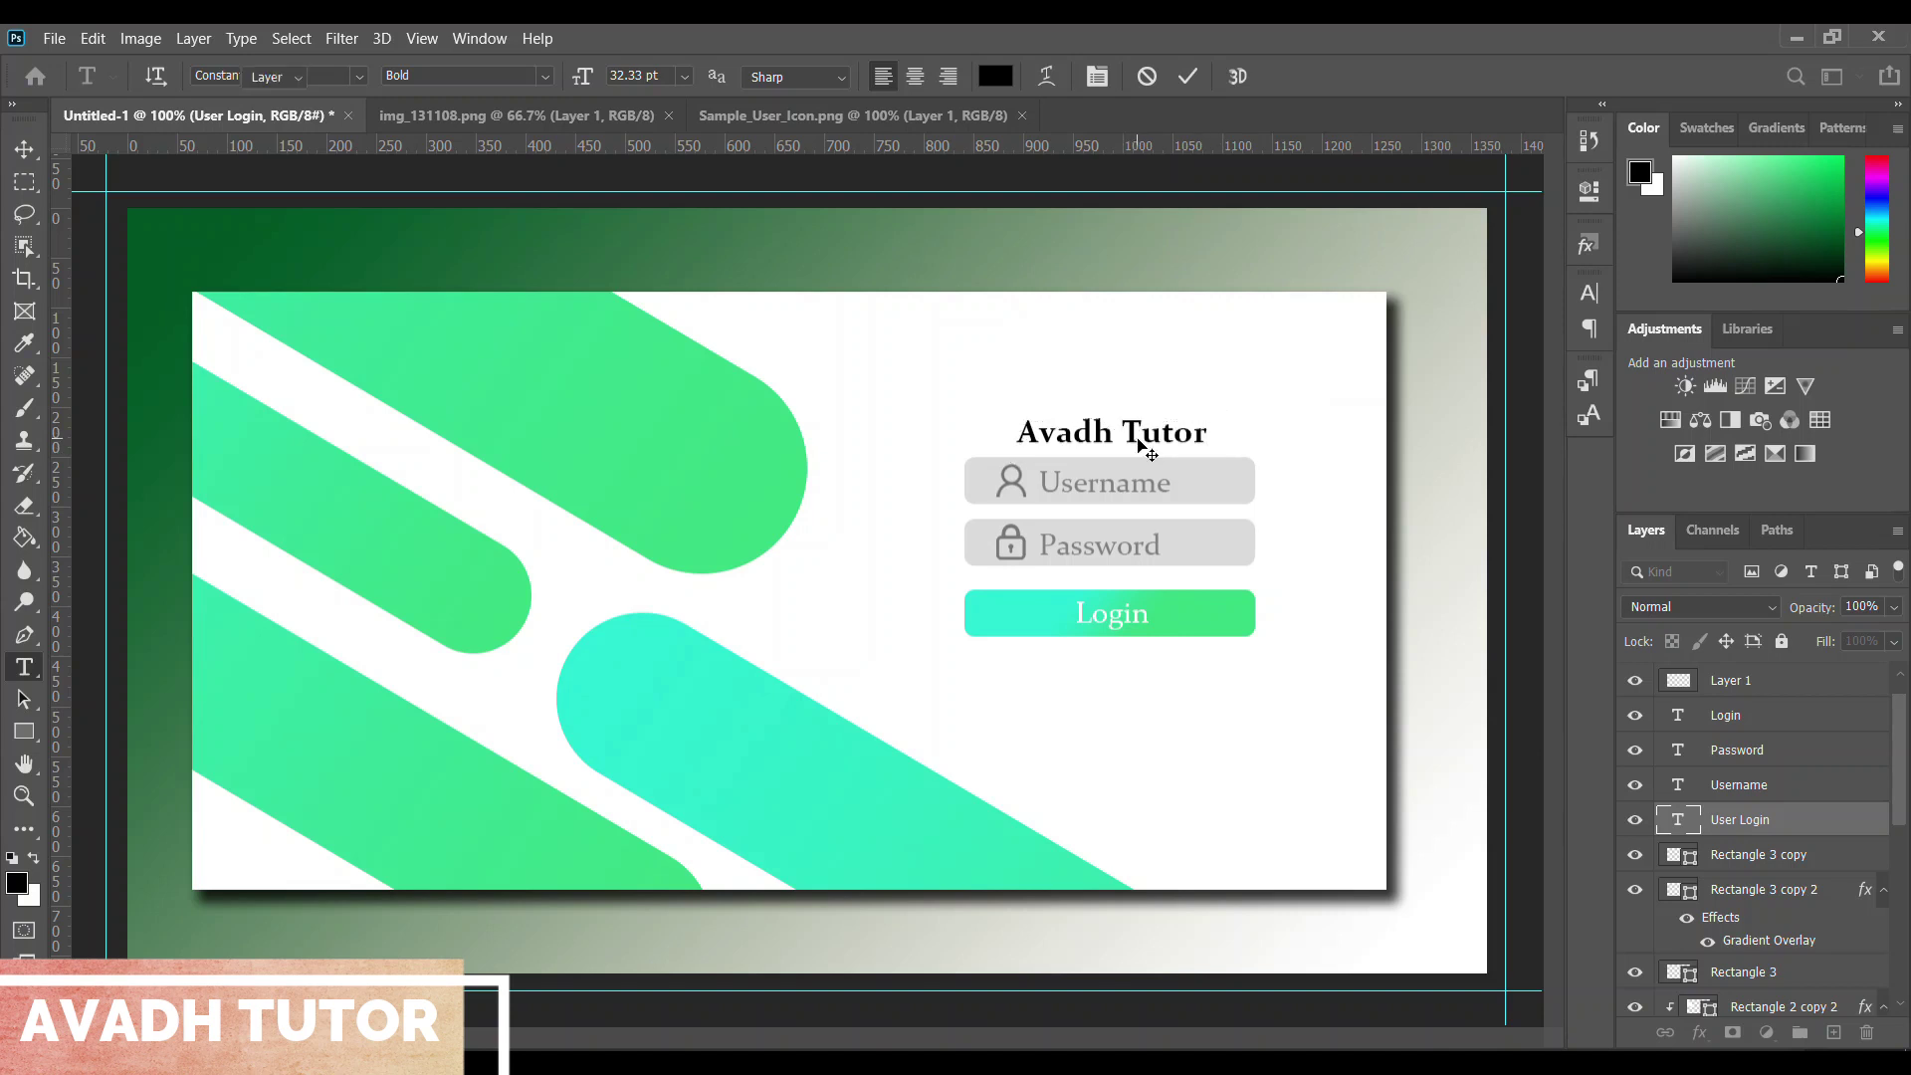
Scale the Avadh Tutor heading up to about 180%, shifting it up-left above the fields
{"action": "key", "text": "v"}
{"action": "key", "text": "ctrl+t"}
{"action": "left_click_drag", "start_coordinate": [1217, 456], "coordinate": [1228, 448]}
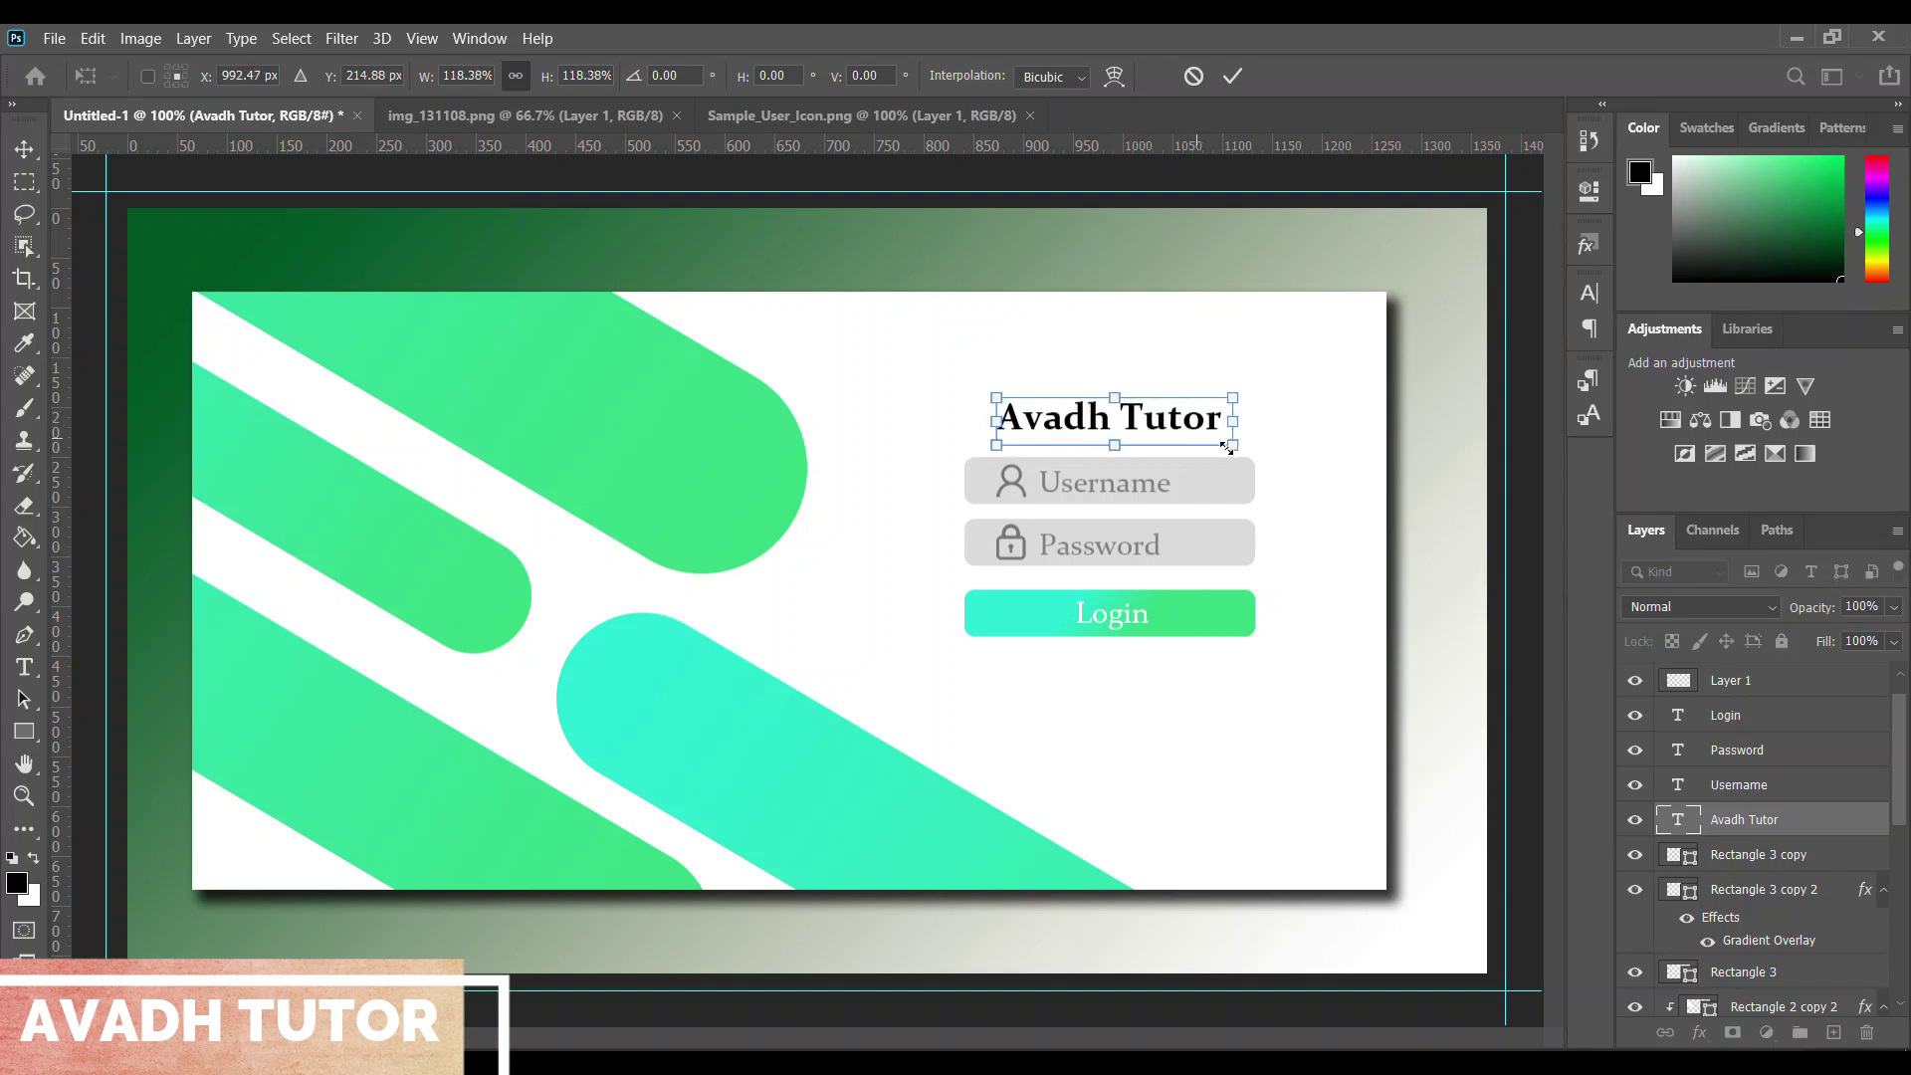
{"action": "mouse_move", "coordinate": [1242, 453]}
{"action": "left_mouse_down"}
{"action": "mouse_move", "coordinate": [1346, 453]}
{"action": "mouse_move", "coordinate": [1188, 423]}
{"action": "left_mouse_up"}
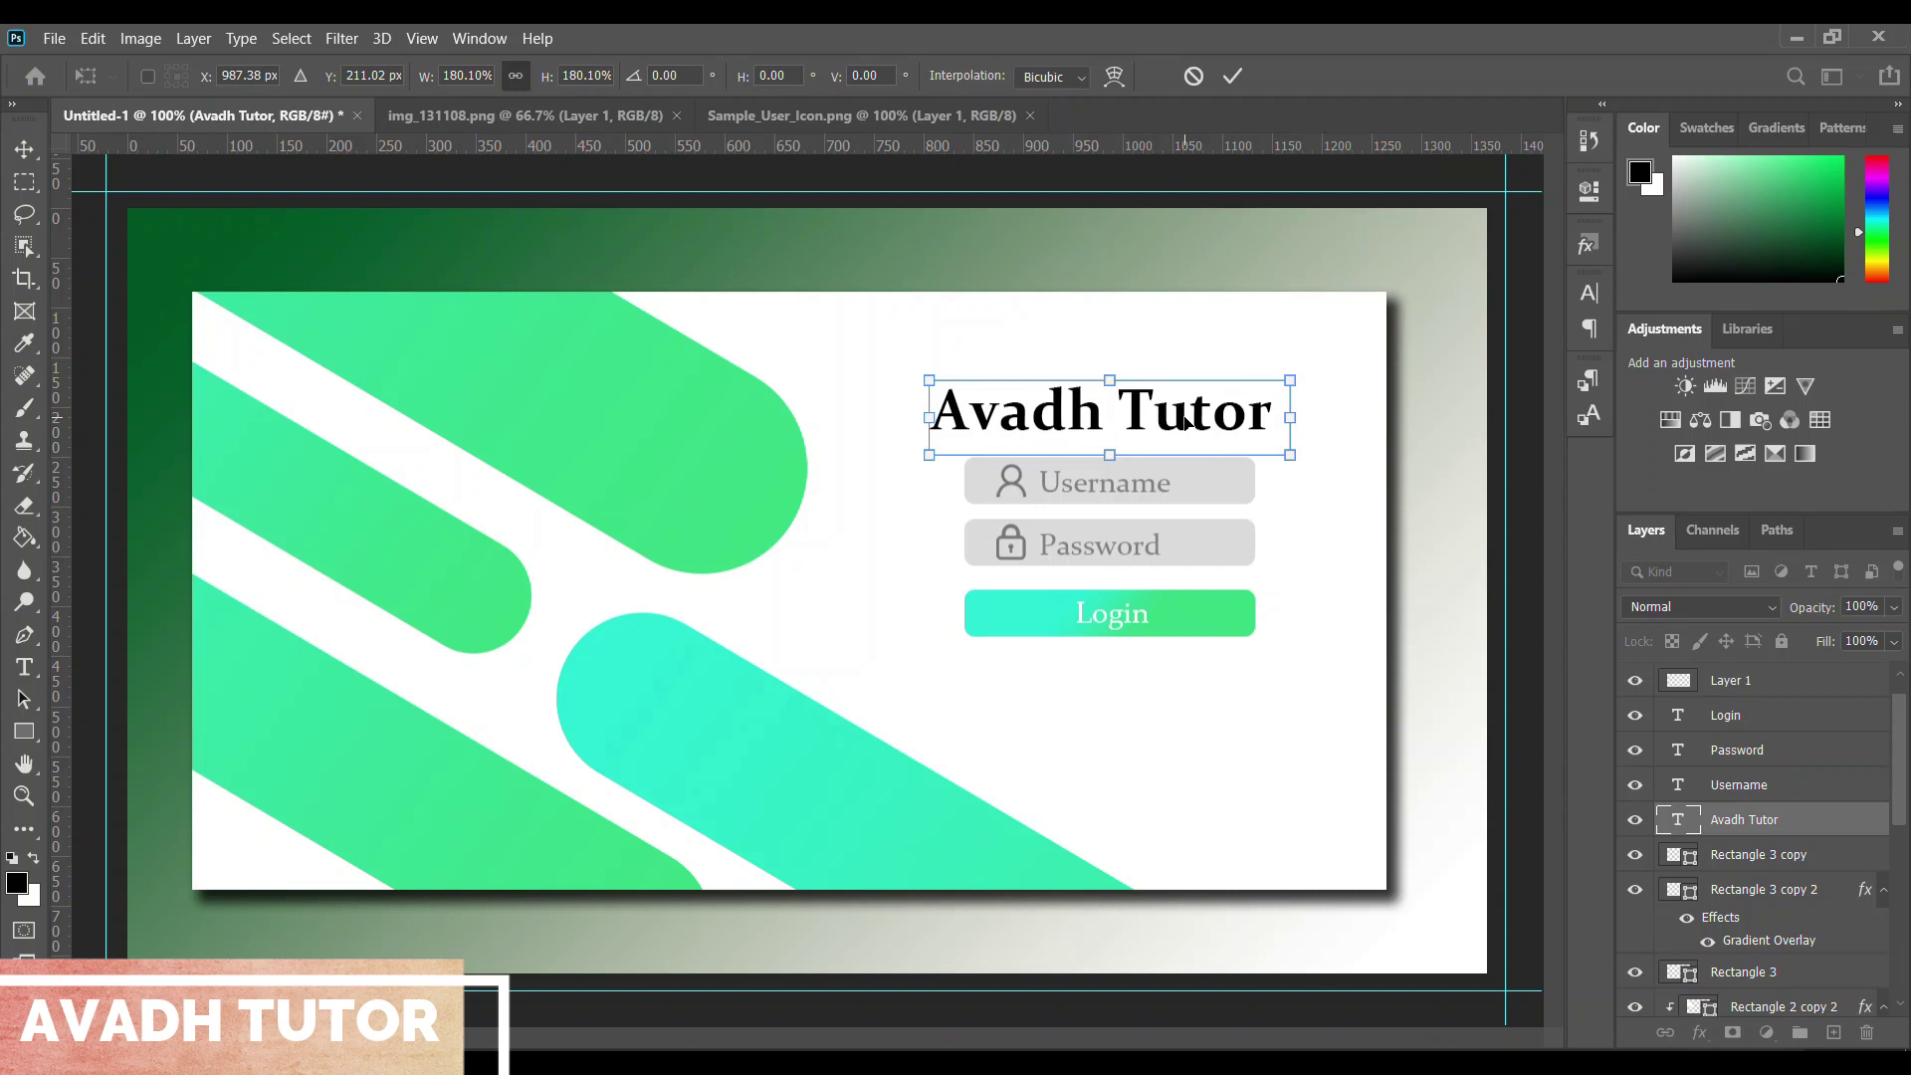
{"action": "key", "text": "Return"}
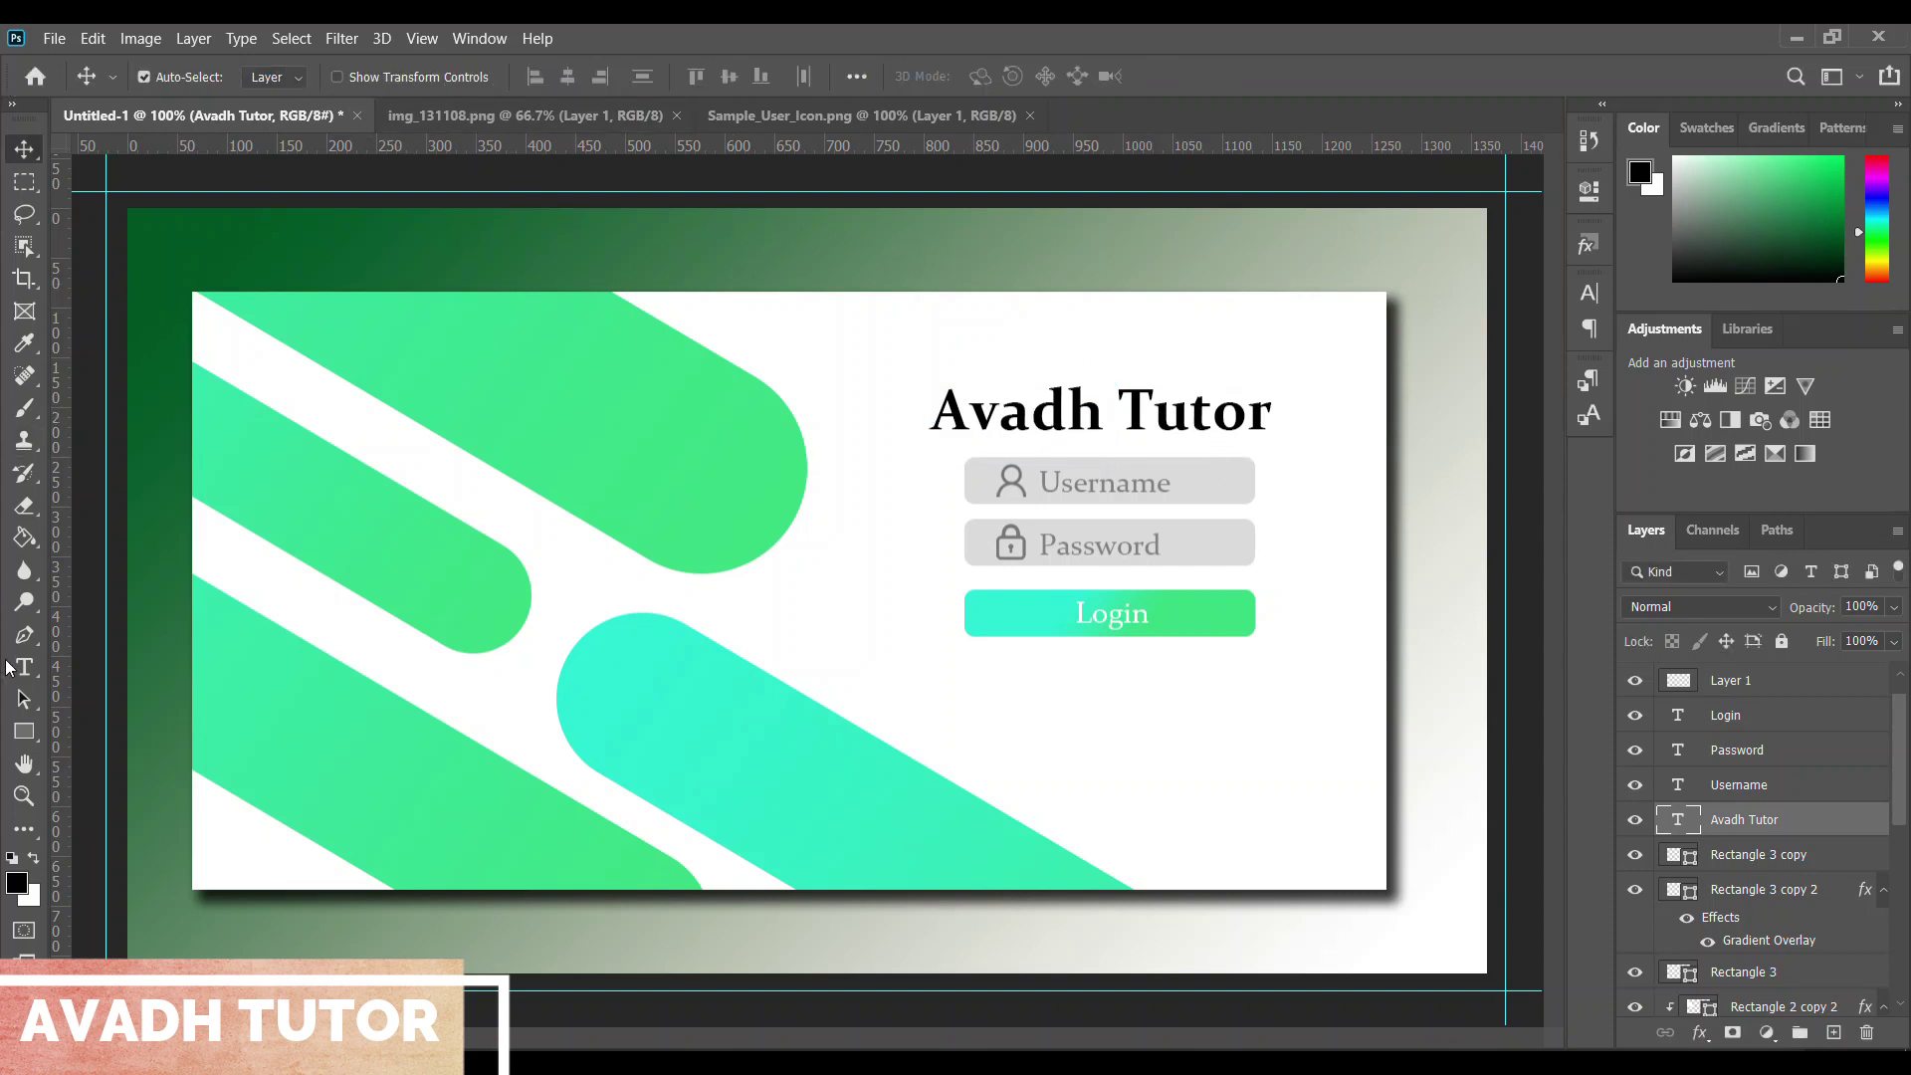
Set the Avadh Tutor heading font to Eras Medium ITC
{"action": "key", "text": "t"}
{"action": "left_click", "coordinate": [359, 76]}
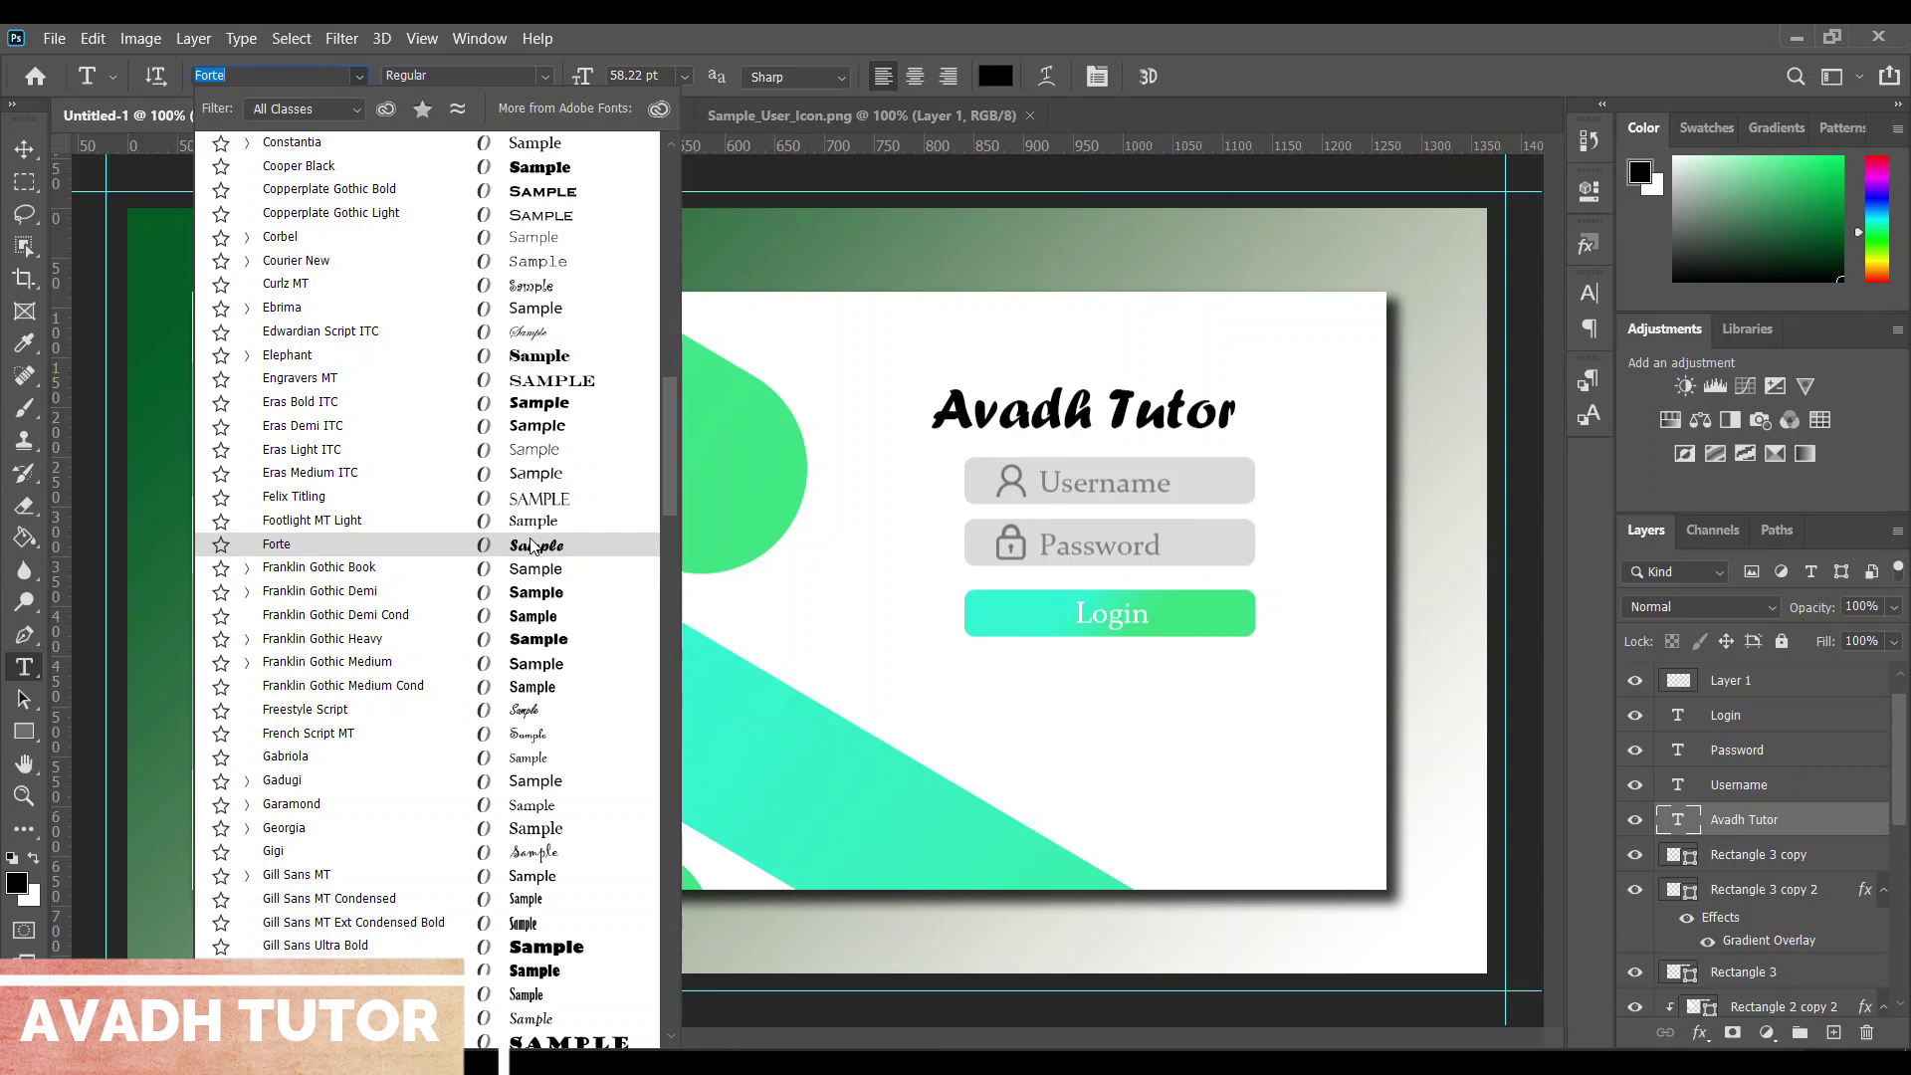
{"action": "left_click", "coordinate": [550, 483]}
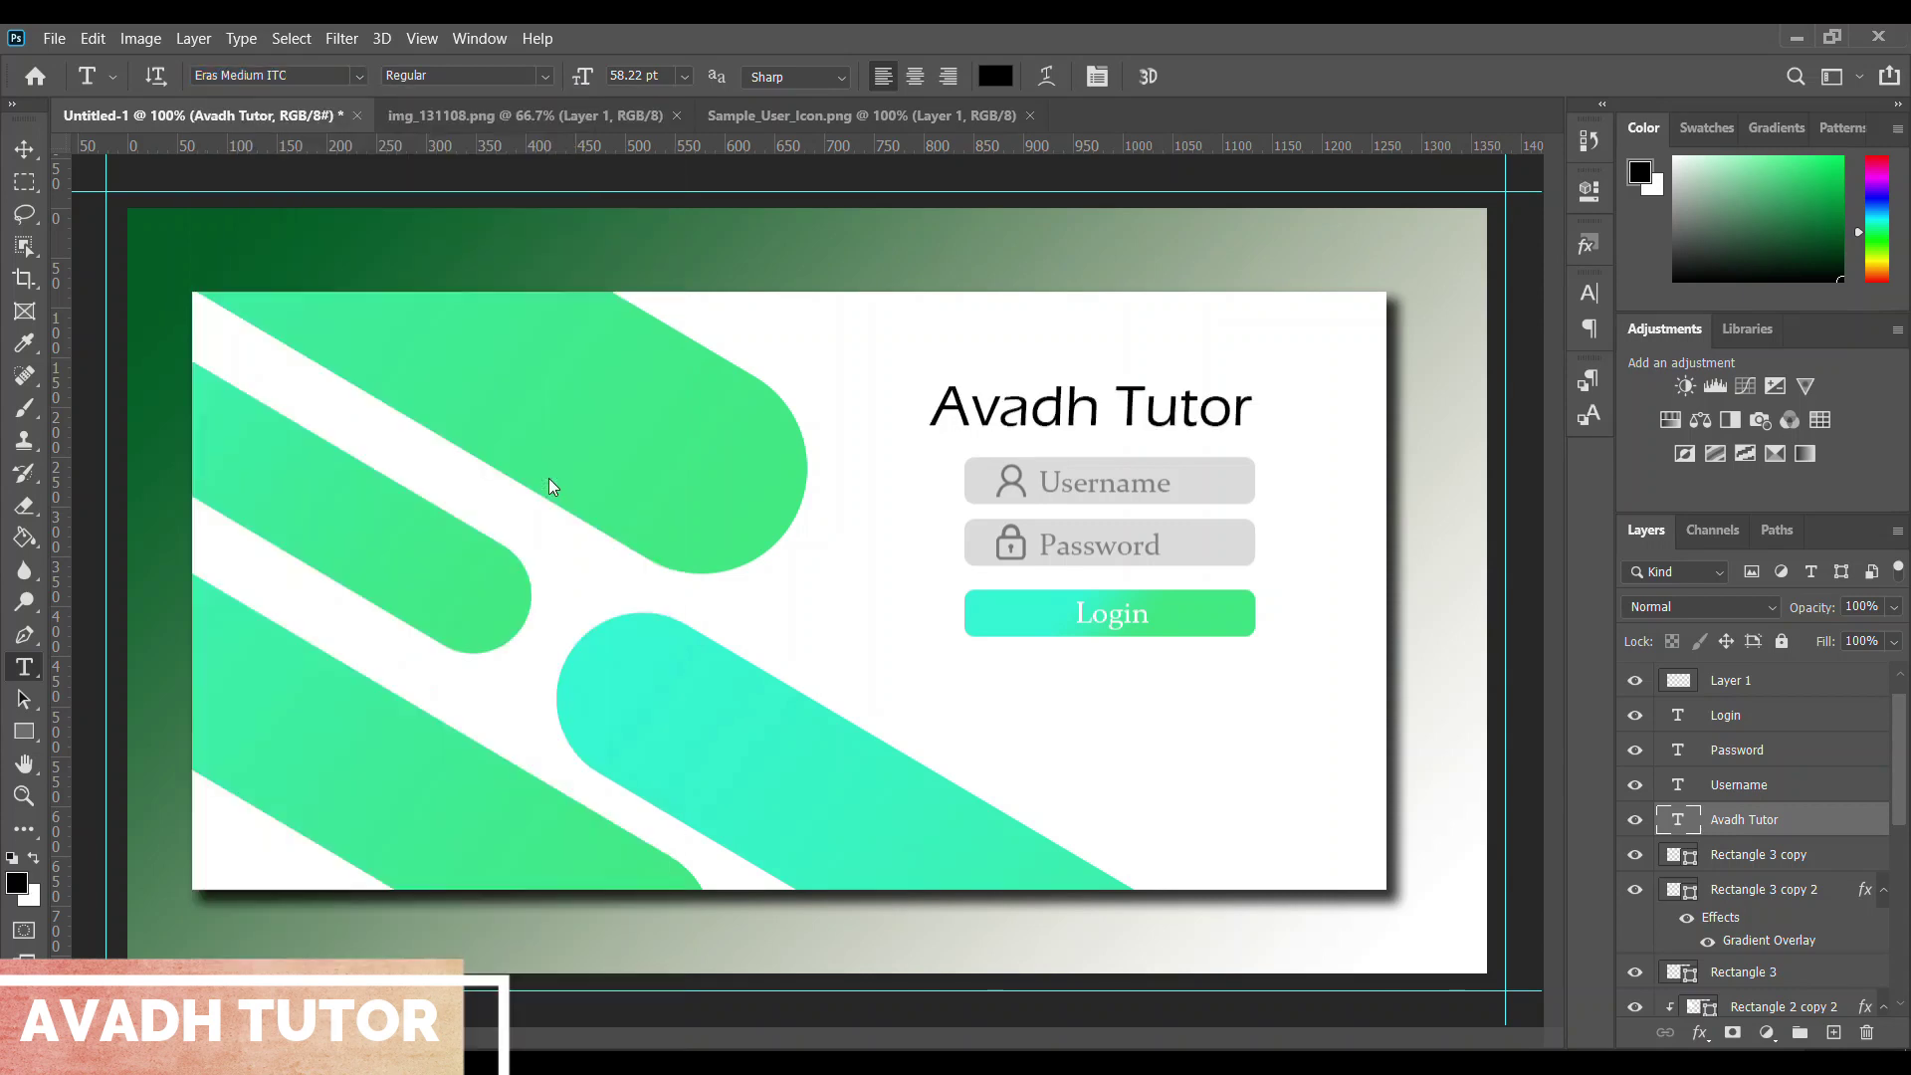
Shift the Avadh Tutor heading about 11 px to the right
{"action": "key", "text": "ctrl+t"}
{"action": "left_click_drag", "start_coordinate": [1176, 424], "coordinate": [1187, 428]}
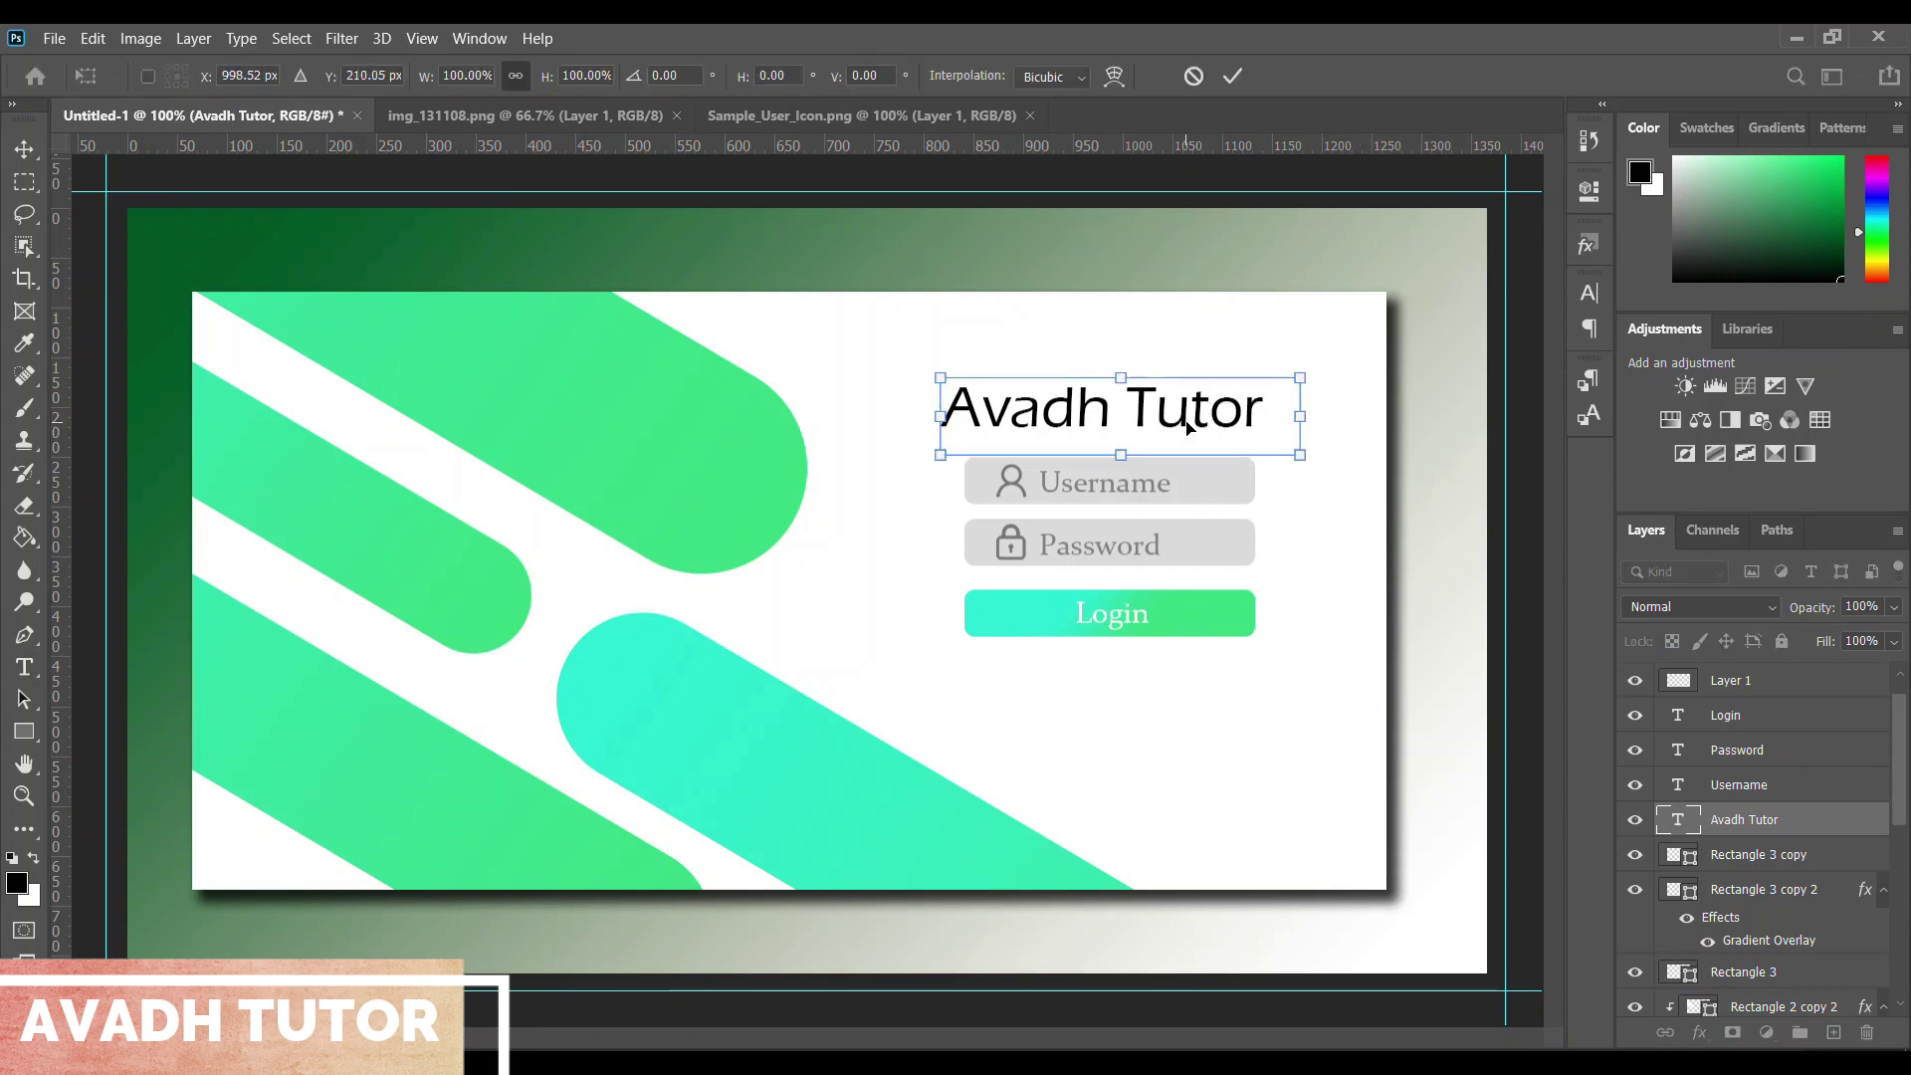
{"action": "key", "text": "Return"}
{"action": "key", "text": "t"}
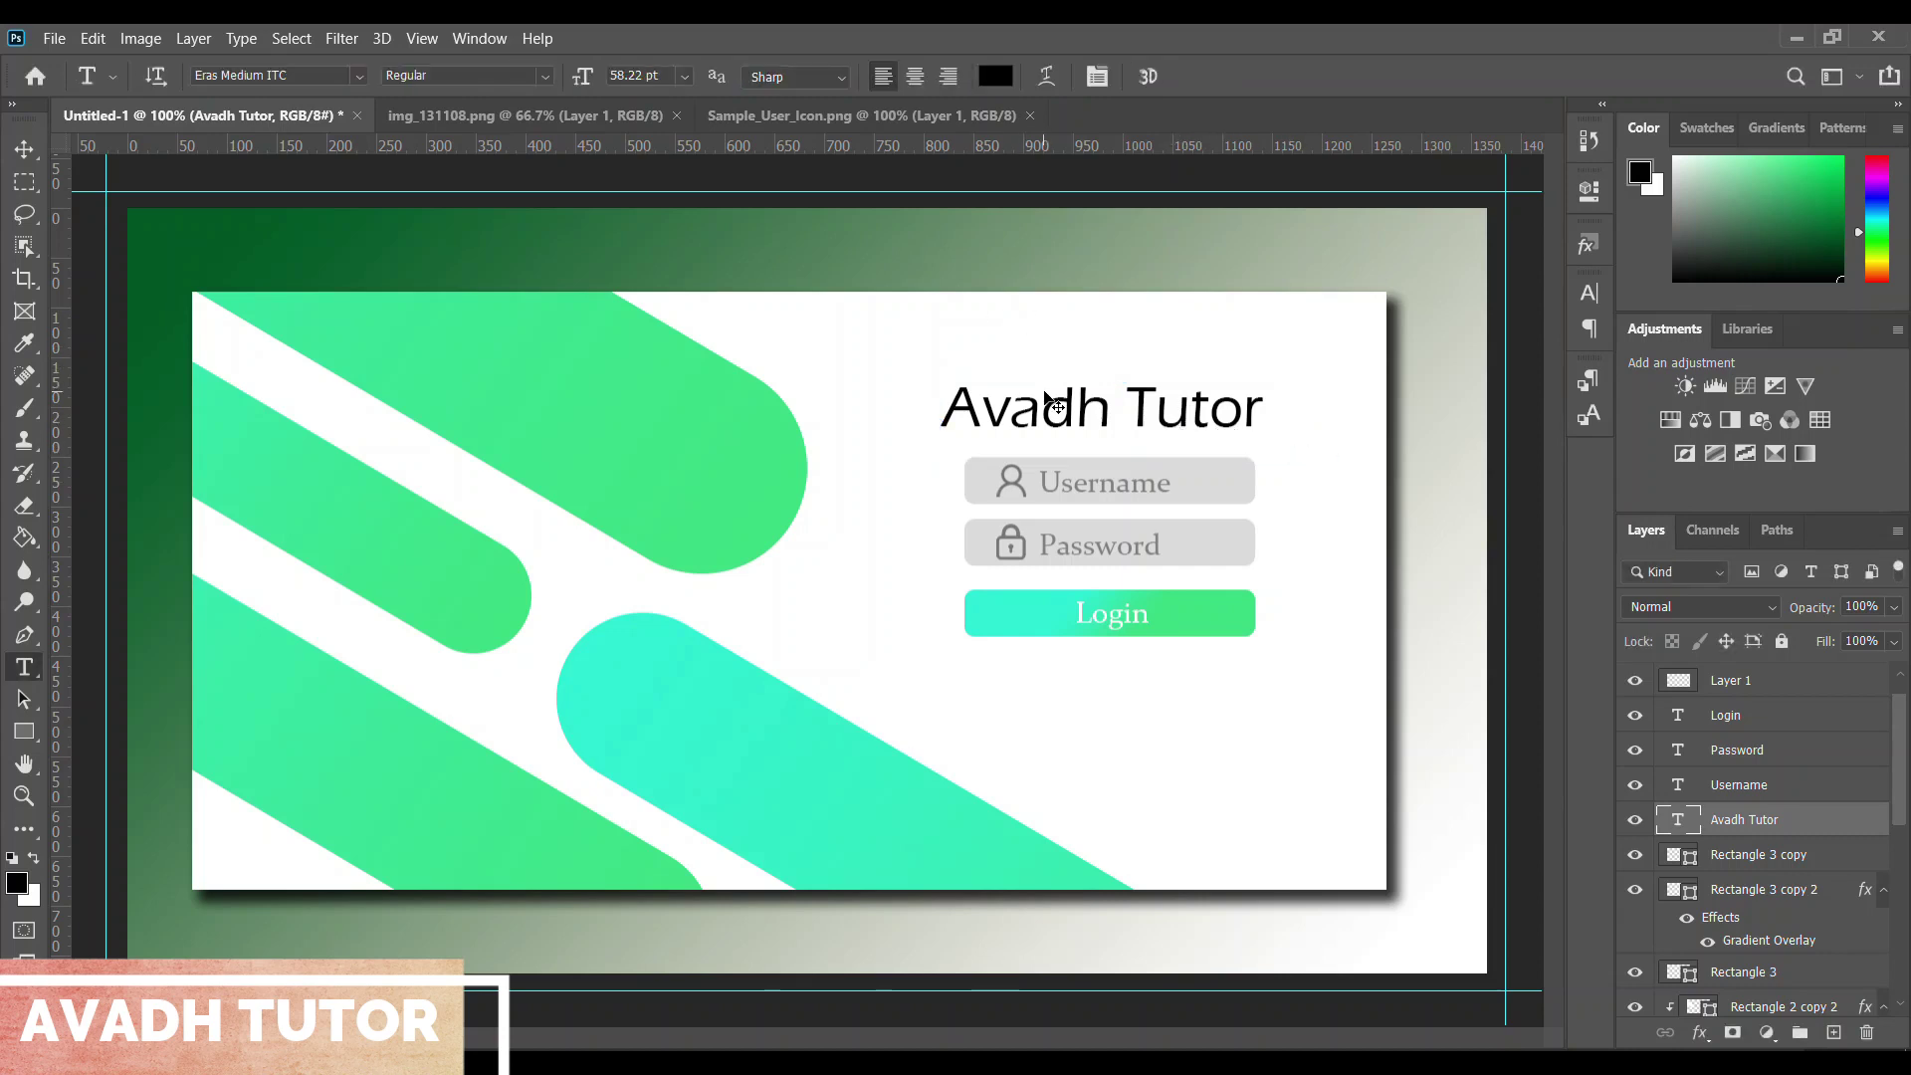
{"action": "key", "text": "ctrl+t"}
{"action": "left_click_drag", "start_coordinate": [1050, 400], "coordinate": [1074, 405]}
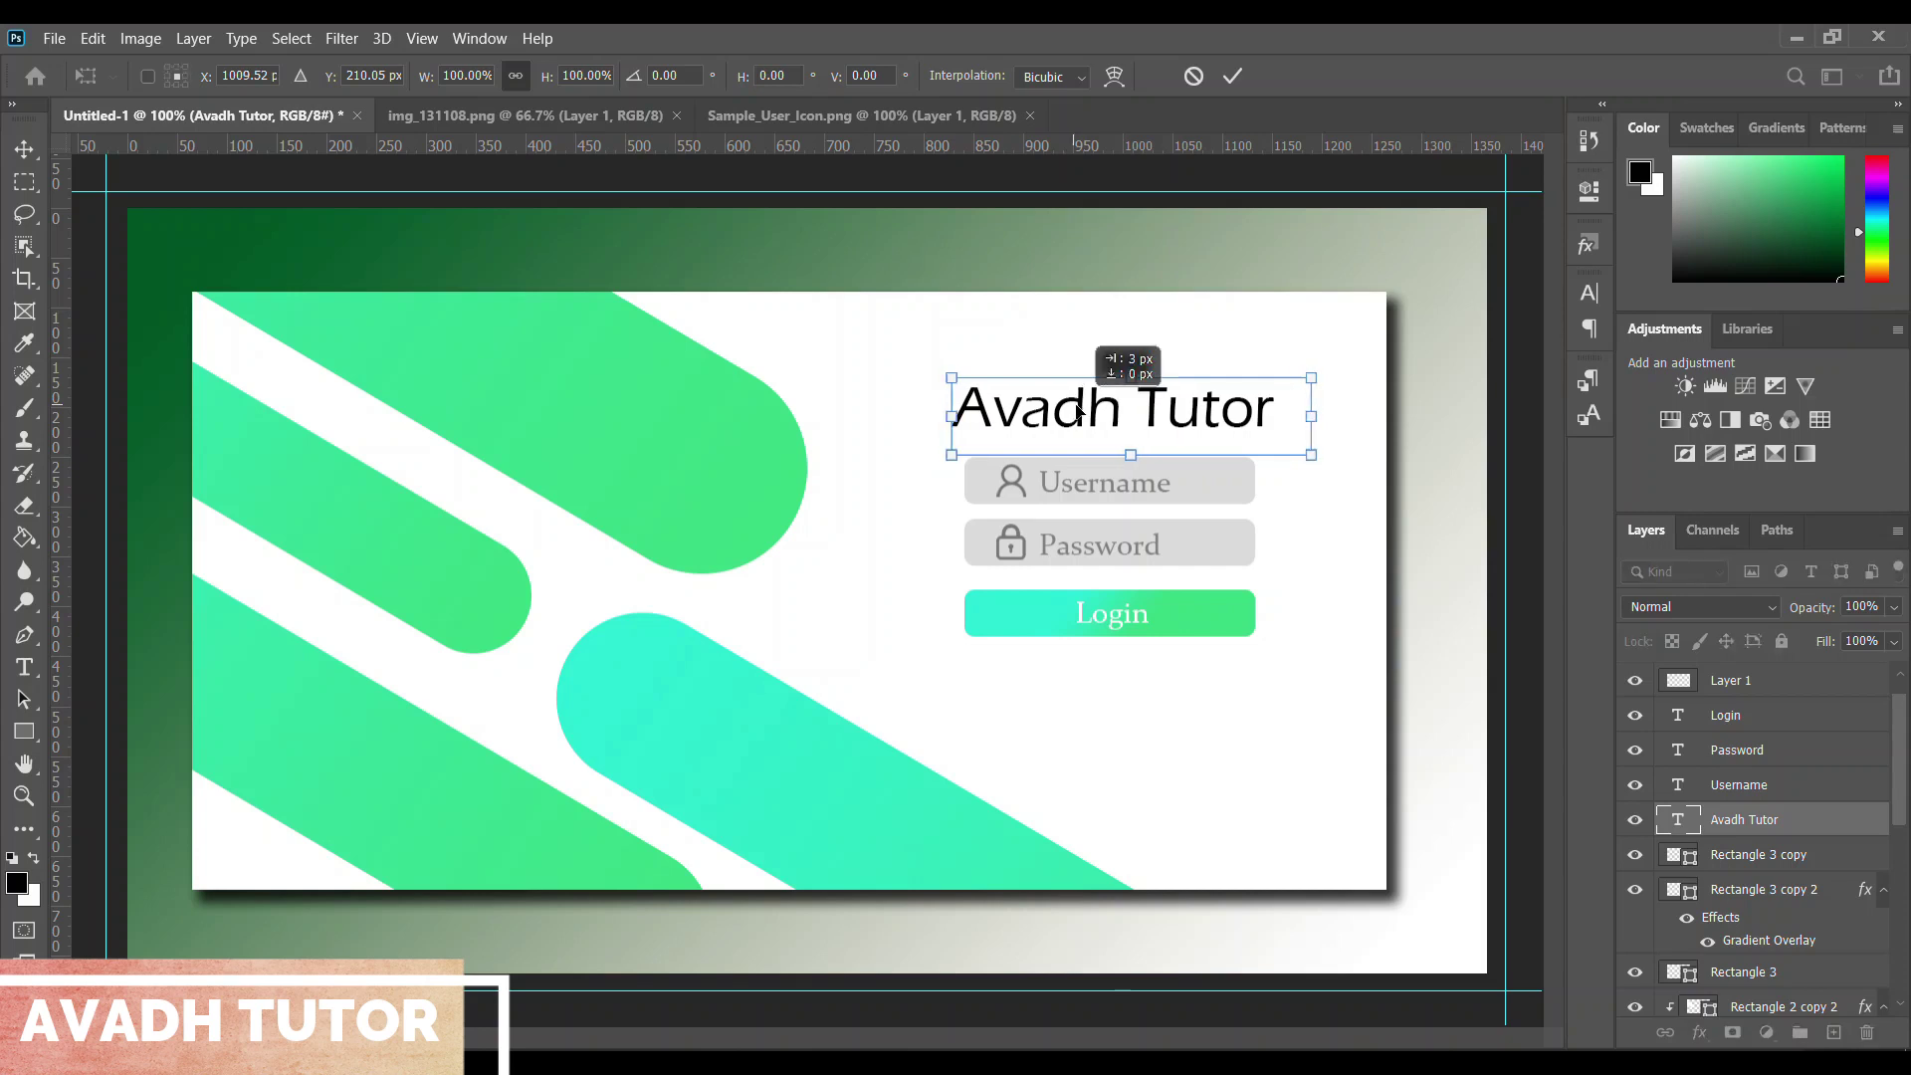
{"action": "key", "text": "Return"}
Check the font style list, leaving it at Regular, and scroll the Layers panel
{"action": "left_click", "coordinate": [545, 76]}
{"action": "left_click", "coordinate": [548, 92]}
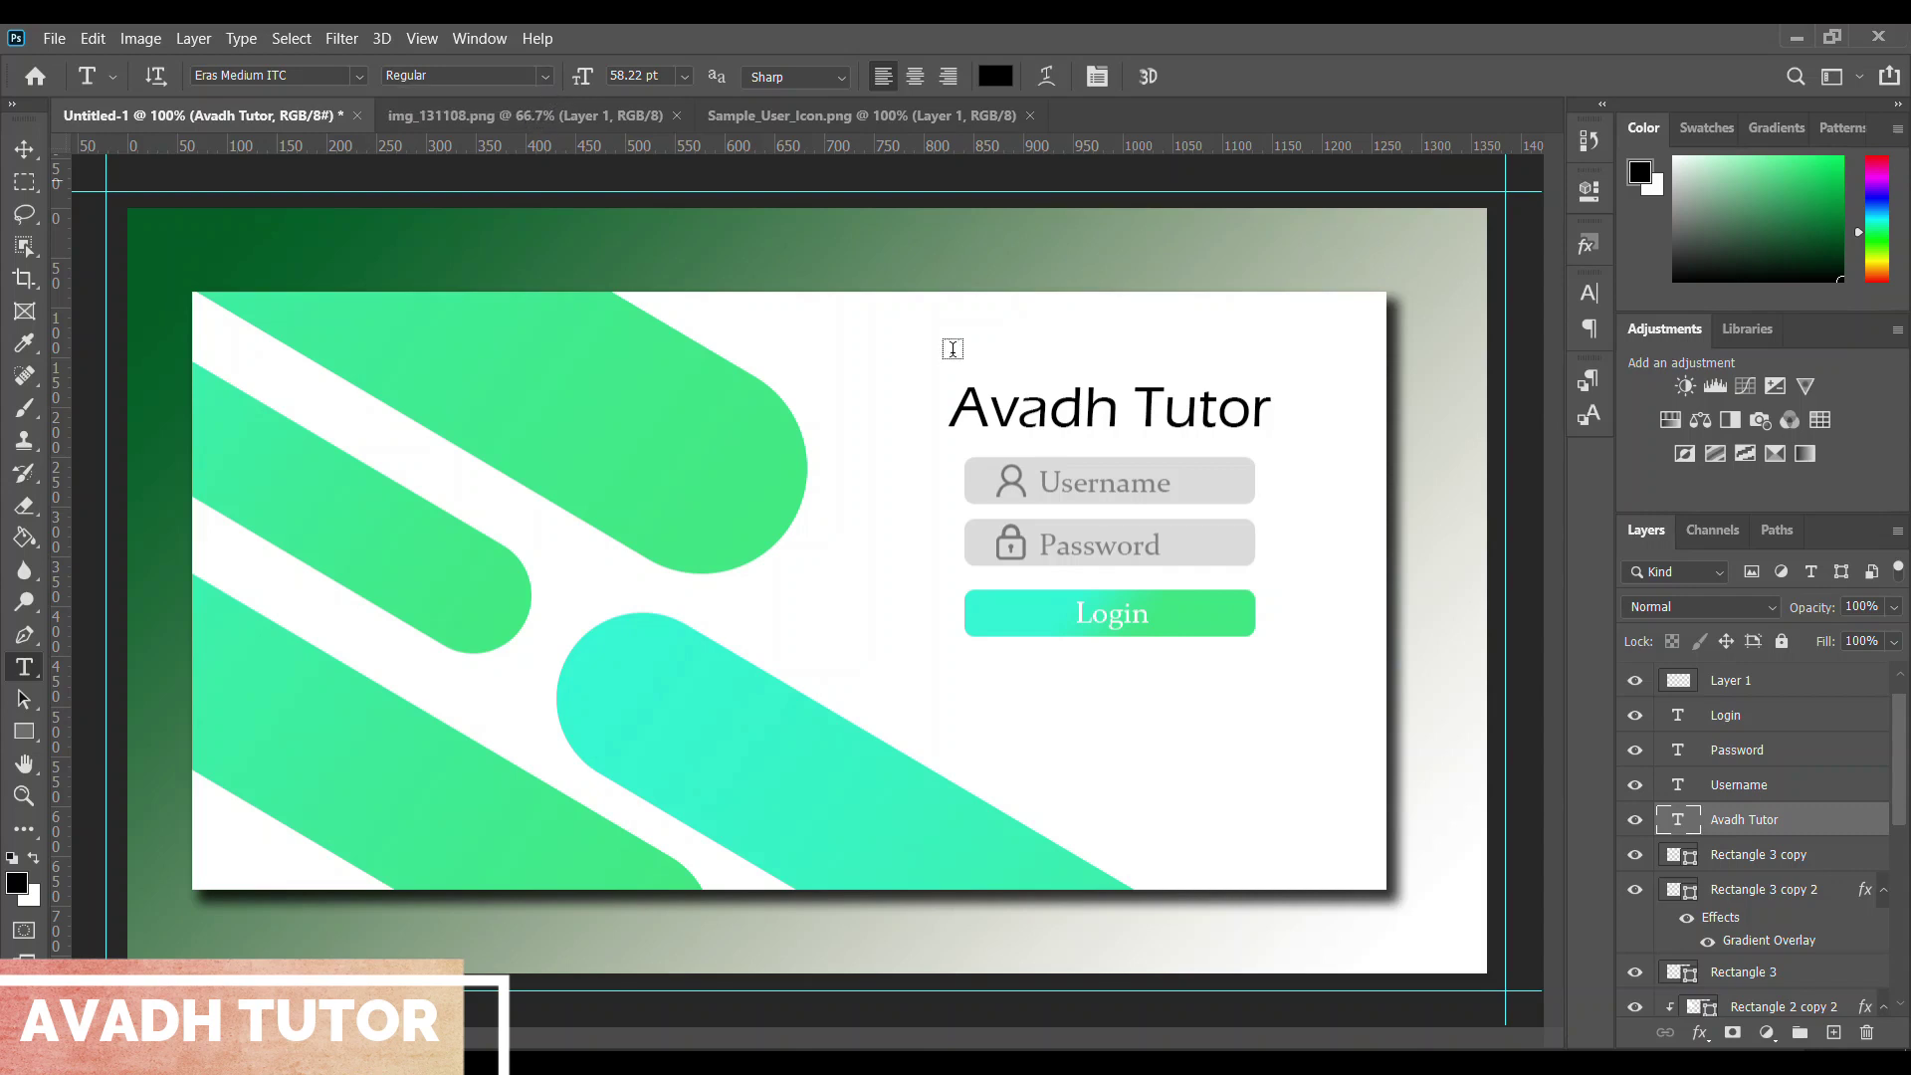
{"action": "scroll", "coordinate": [1805, 797], "scroll_direction": "down", "scroll_amount": 3}
{"action": "scroll", "coordinate": [1805, 876], "scroll_direction": "down", "scroll_amount": 2}
{"action": "scroll", "coordinate": [1805, 894], "scroll_direction": "up", "scroll_amount": 3}
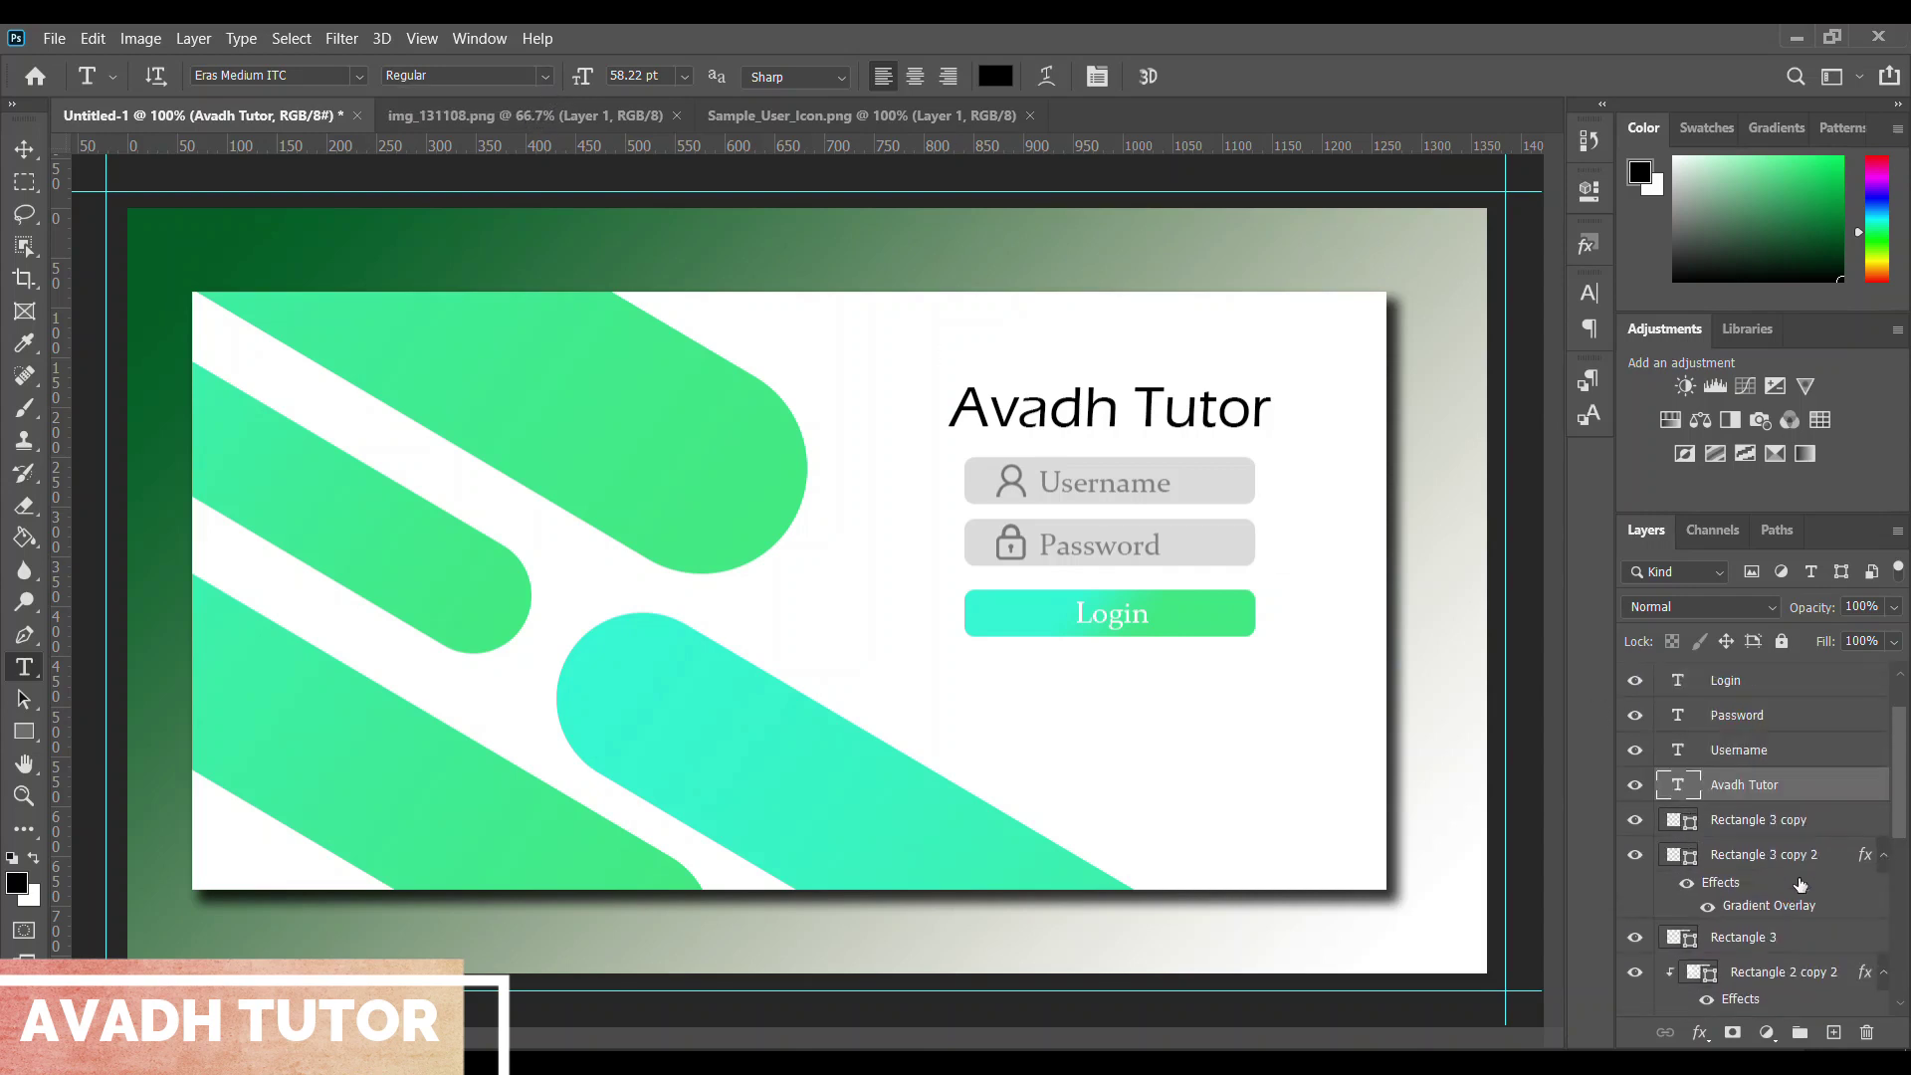
Add a Gradient Overlay layer style to the Avadh Tutor heading
{"action": "double_click", "coordinate": [1821, 789]}
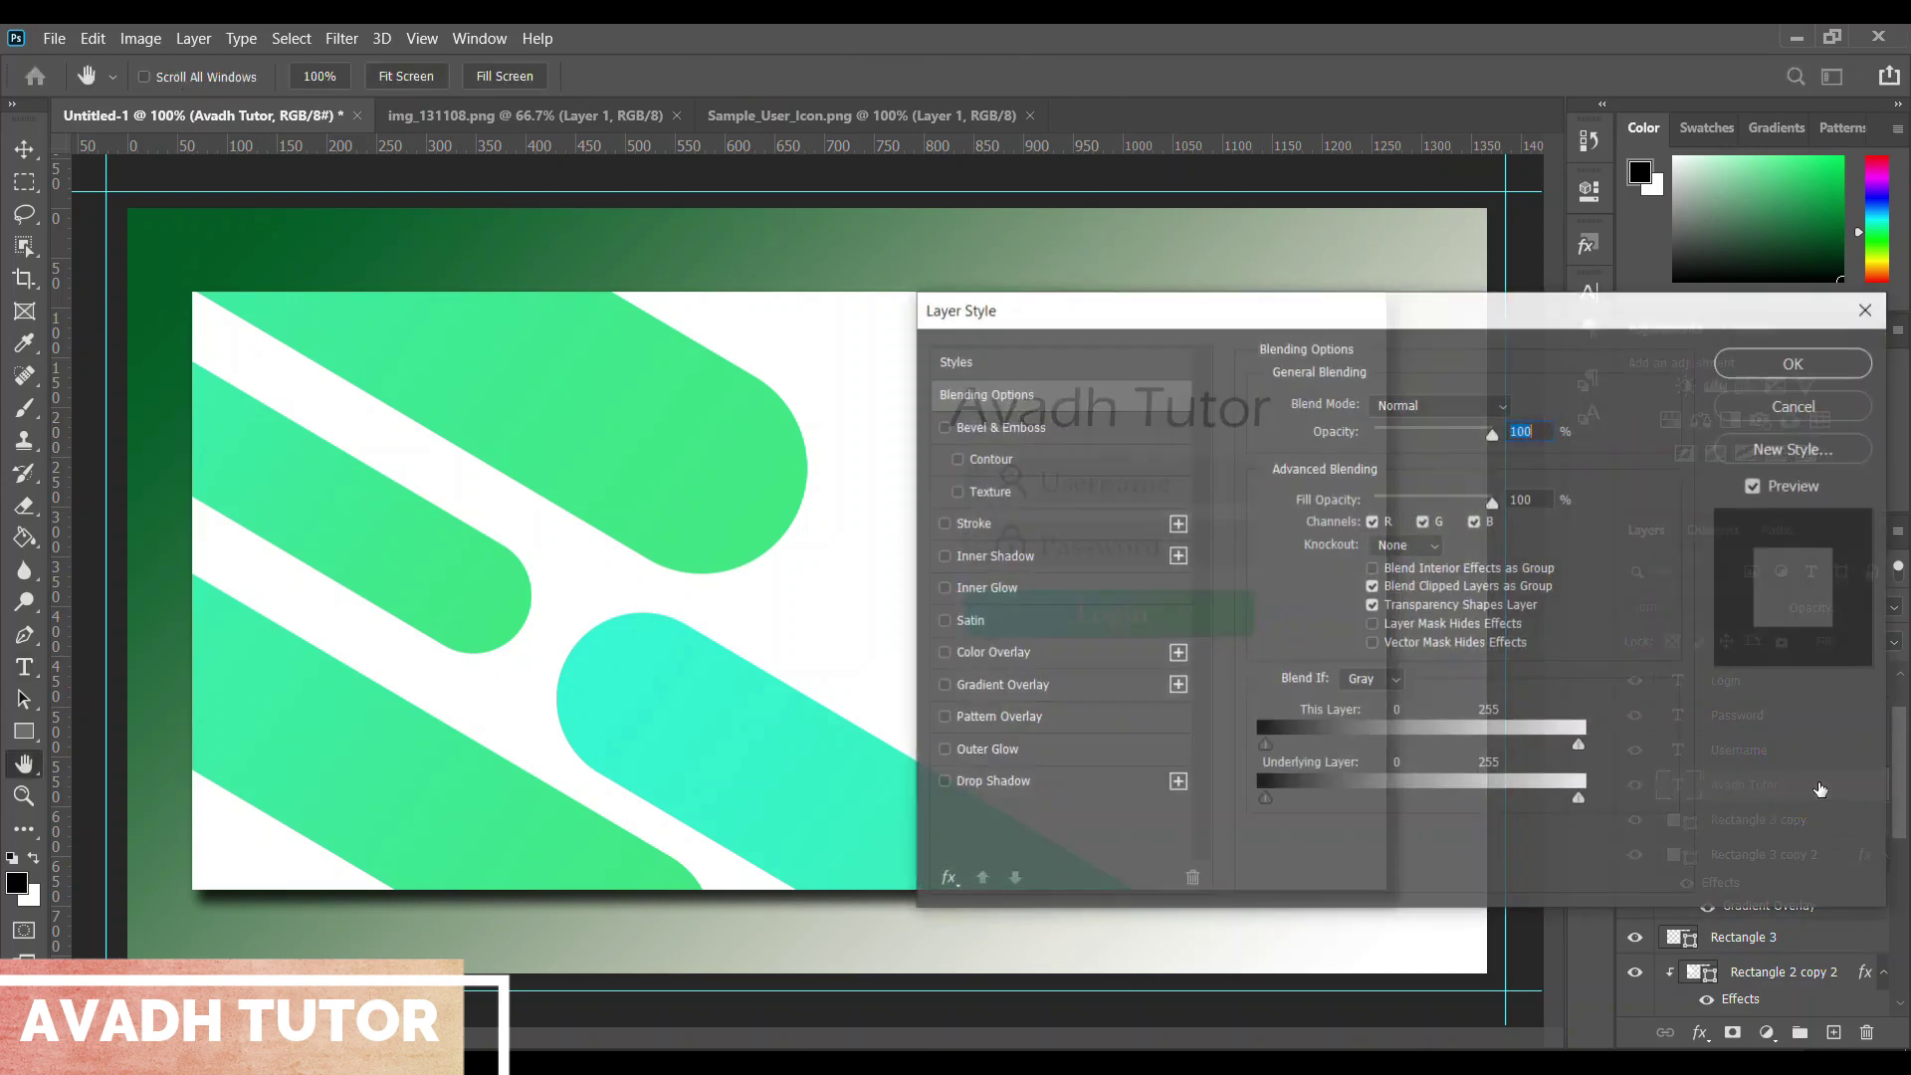
{"action": "left_click", "coordinate": [1030, 681]}
{"action": "mouse_move", "coordinate": [1166, 306]}
{"action": "left_mouse_down"}
{"action": "mouse_move", "coordinate": [1598, 306]}
{"action": "mouse_move", "coordinate": [1417, 324]}
{"action": "left_mouse_up"}
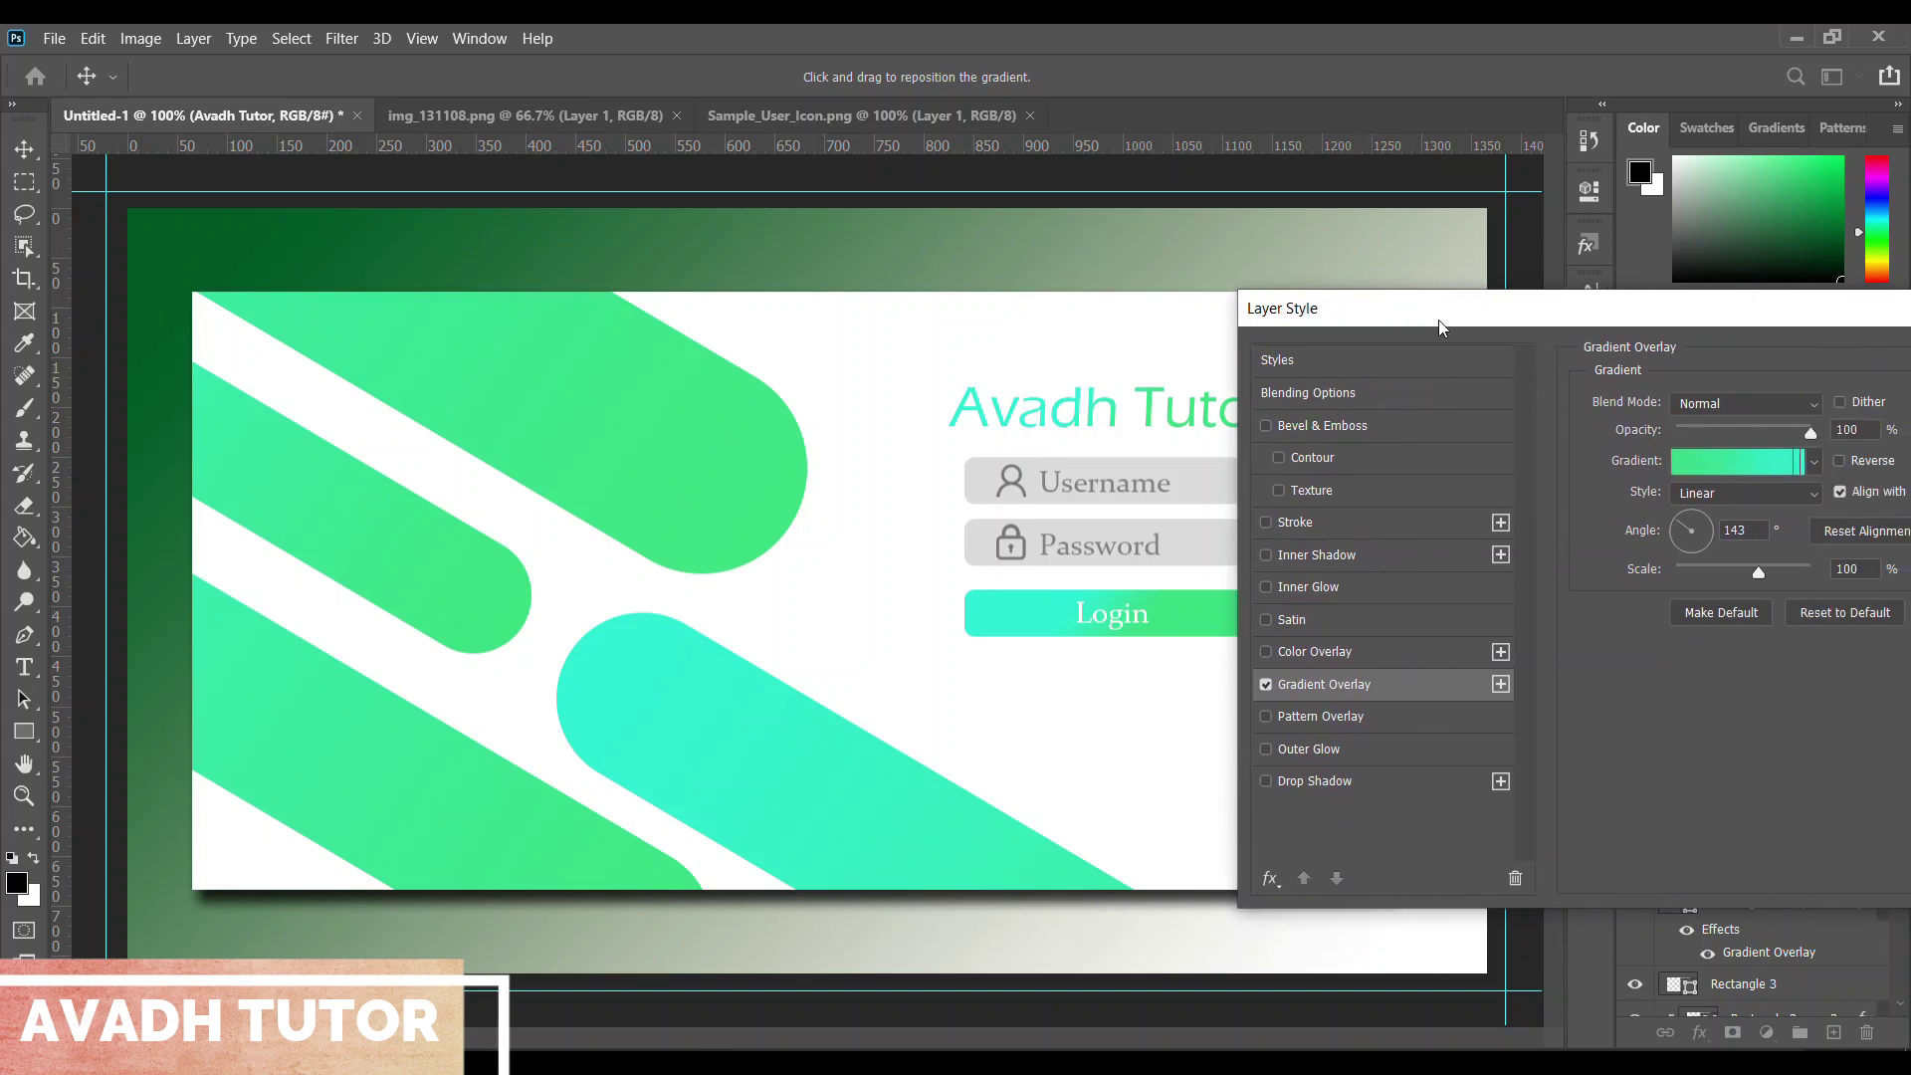
Add a drop shadow with Spread 0, small size around 4 px and 138° angle
{"action": "left_click", "coordinate": [1332, 782]}
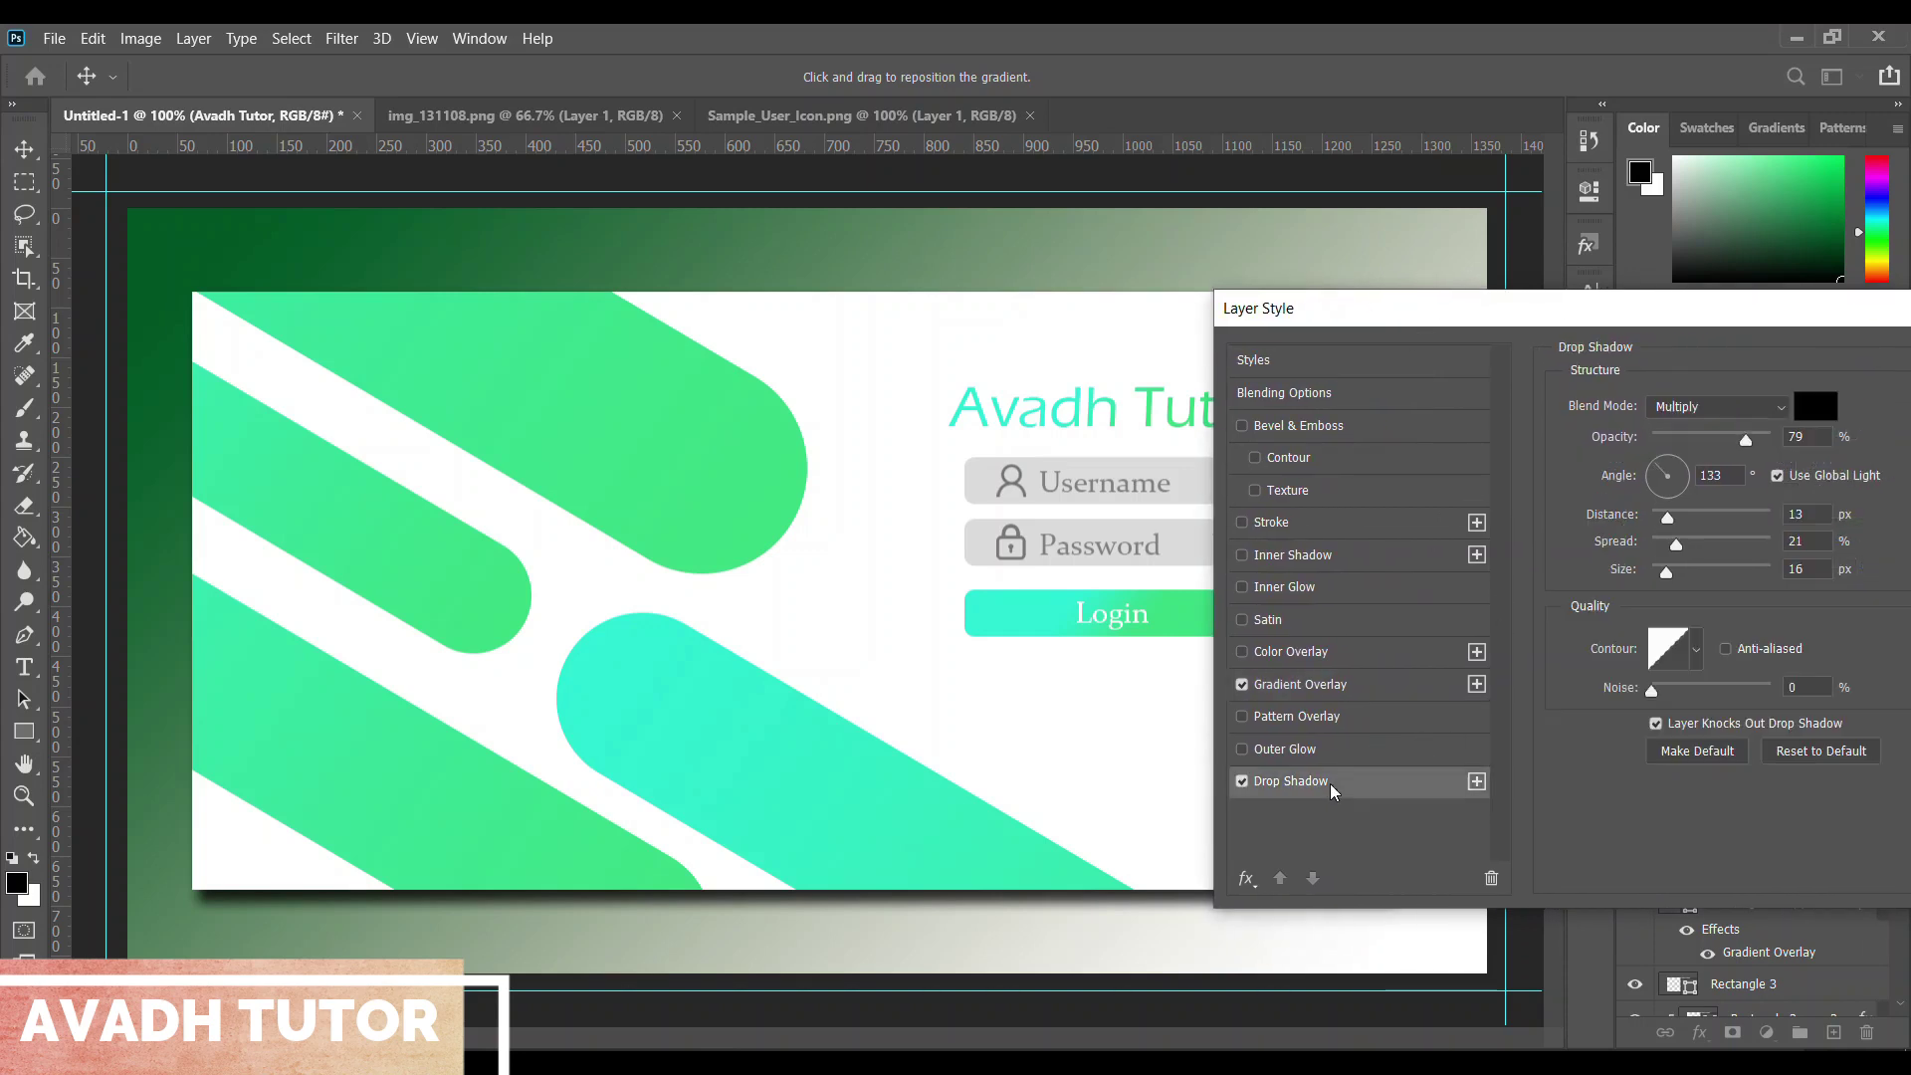
{"action": "mouse_move", "coordinate": [1677, 545]}
{"action": "left_mouse_down"}
{"action": "mouse_move", "coordinate": [1657, 570]}
{"action": "mouse_move", "coordinate": [1654, 520]}
{"action": "left_mouse_up"}
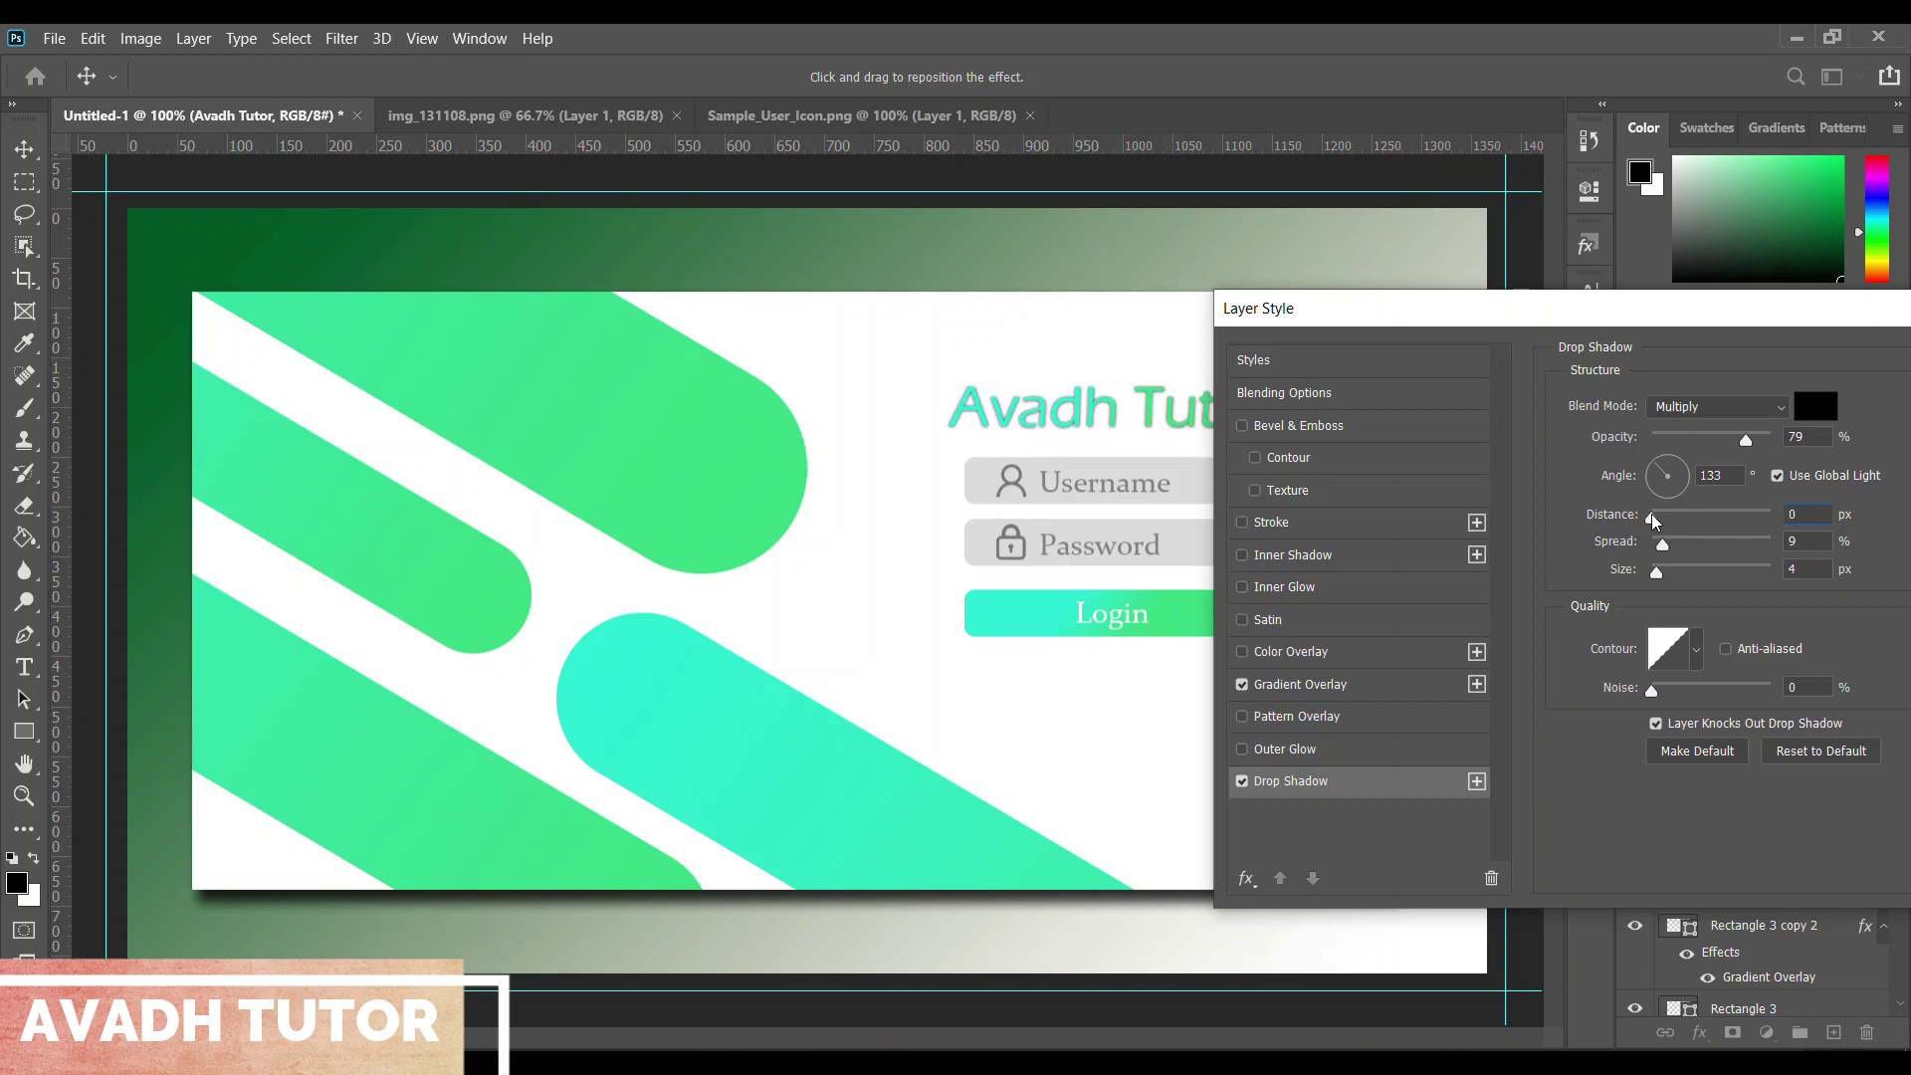
{"action": "left_click", "coordinate": [1650, 543]}
{"action": "left_click_drag", "start_coordinate": [1657, 570], "coordinate": [1657, 571]}
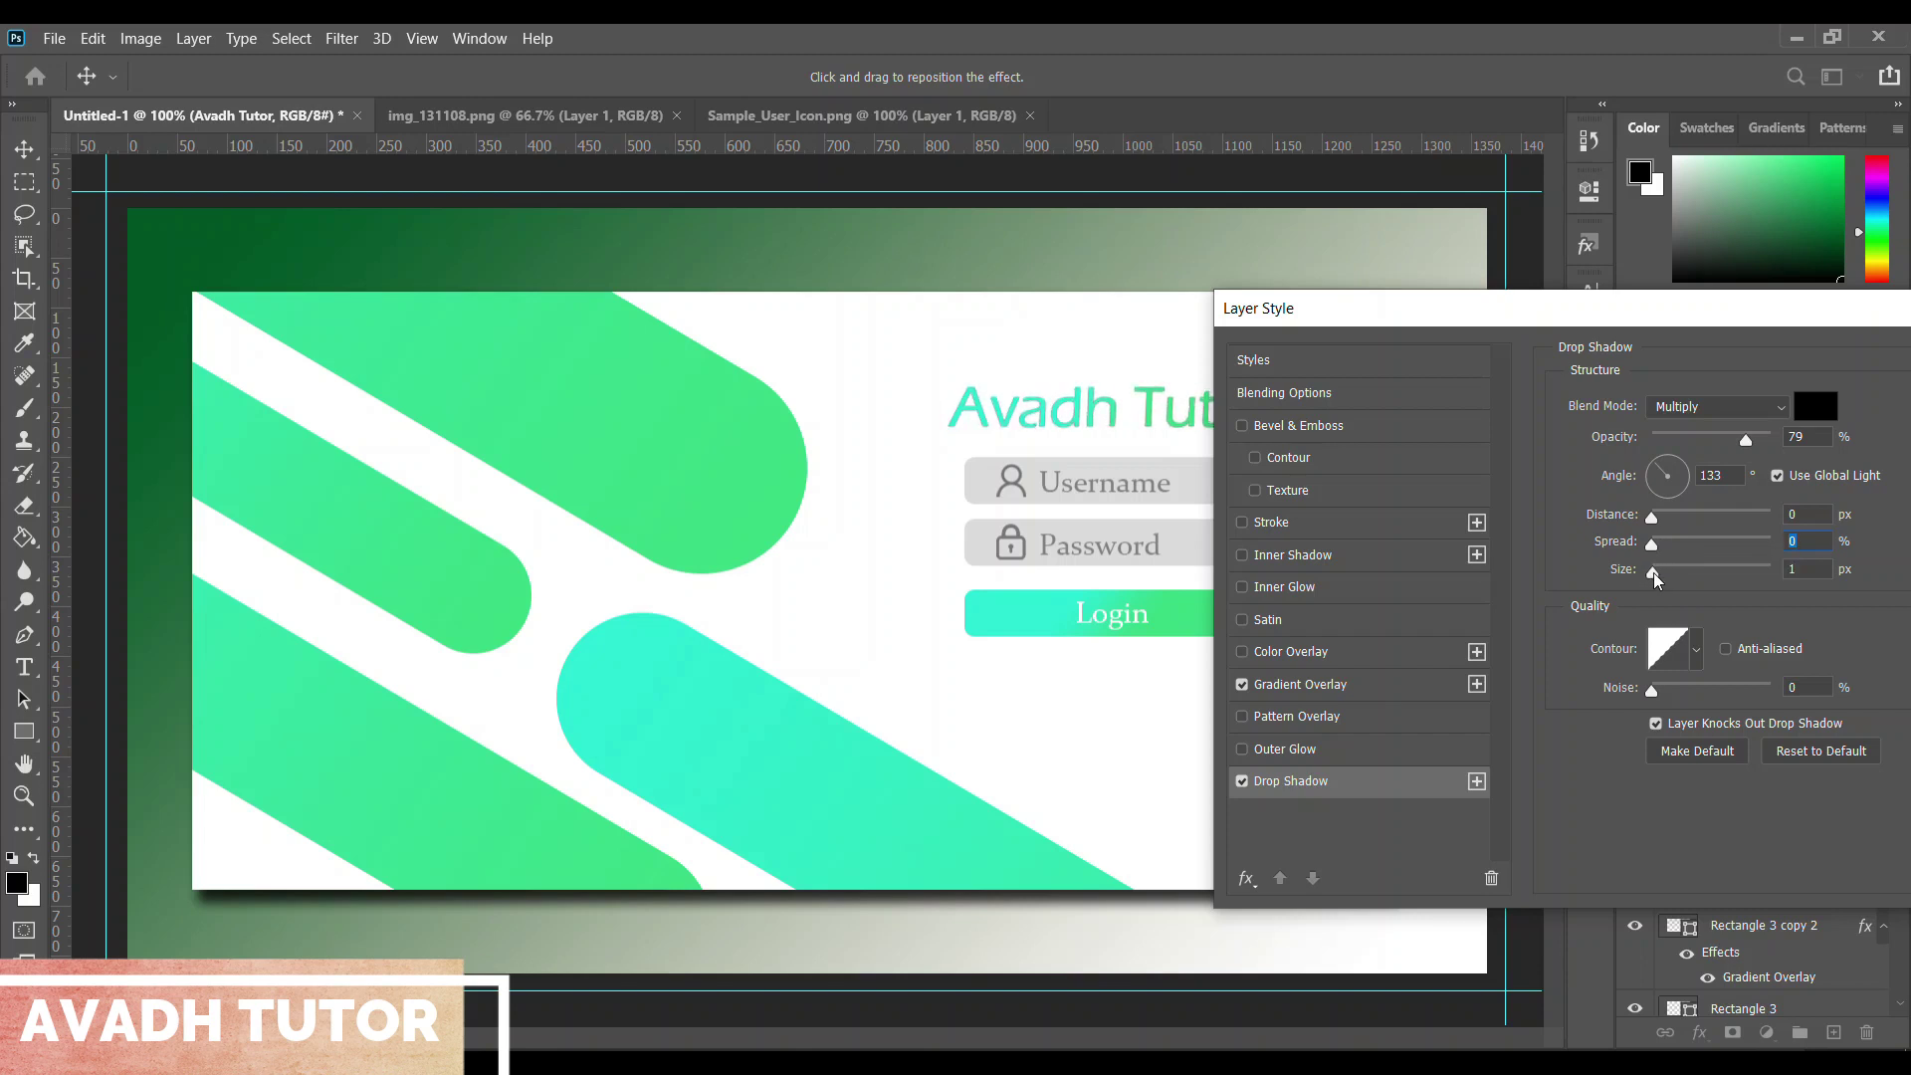
{"action": "left_click_drag", "start_coordinate": [1676, 492], "coordinate": [1668, 500]}
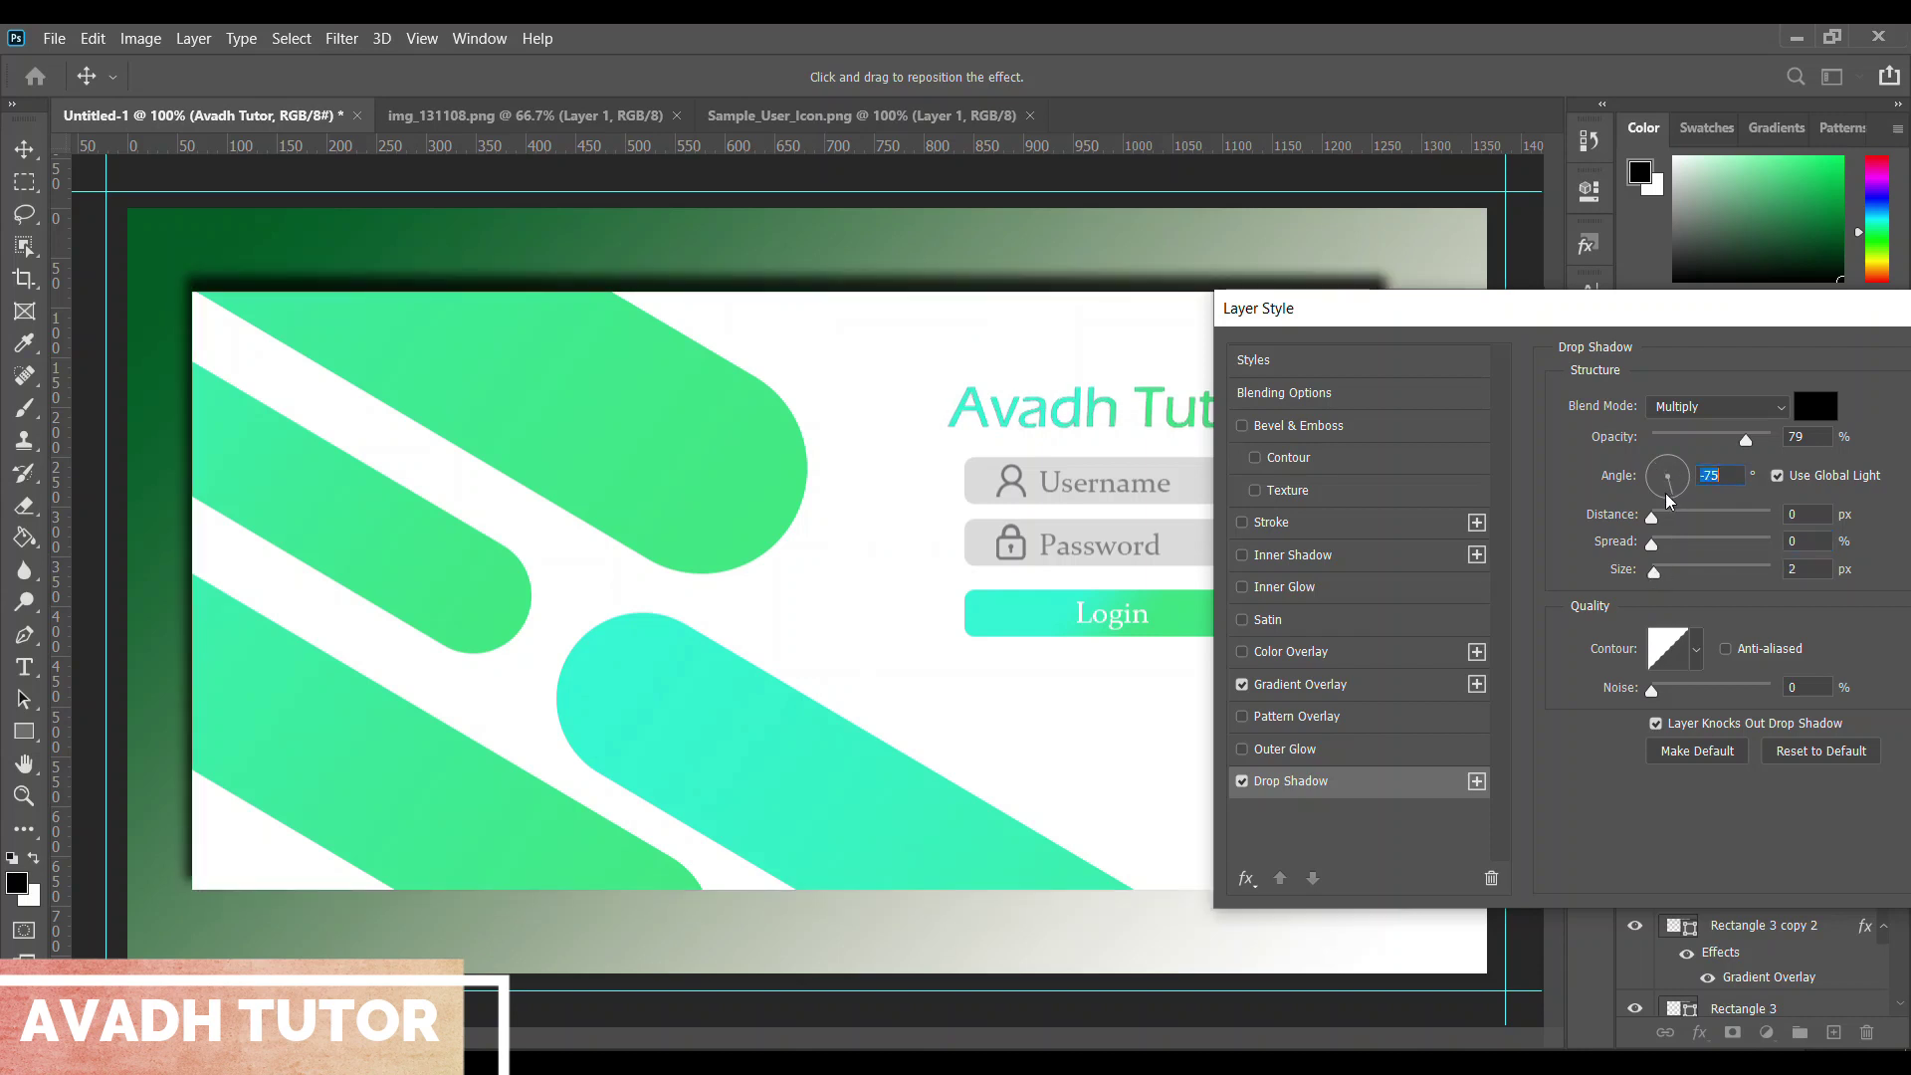
{"action": "left_click_drag", "start_coordinate": [1670, 498], "coordinate": [1652, 475]}
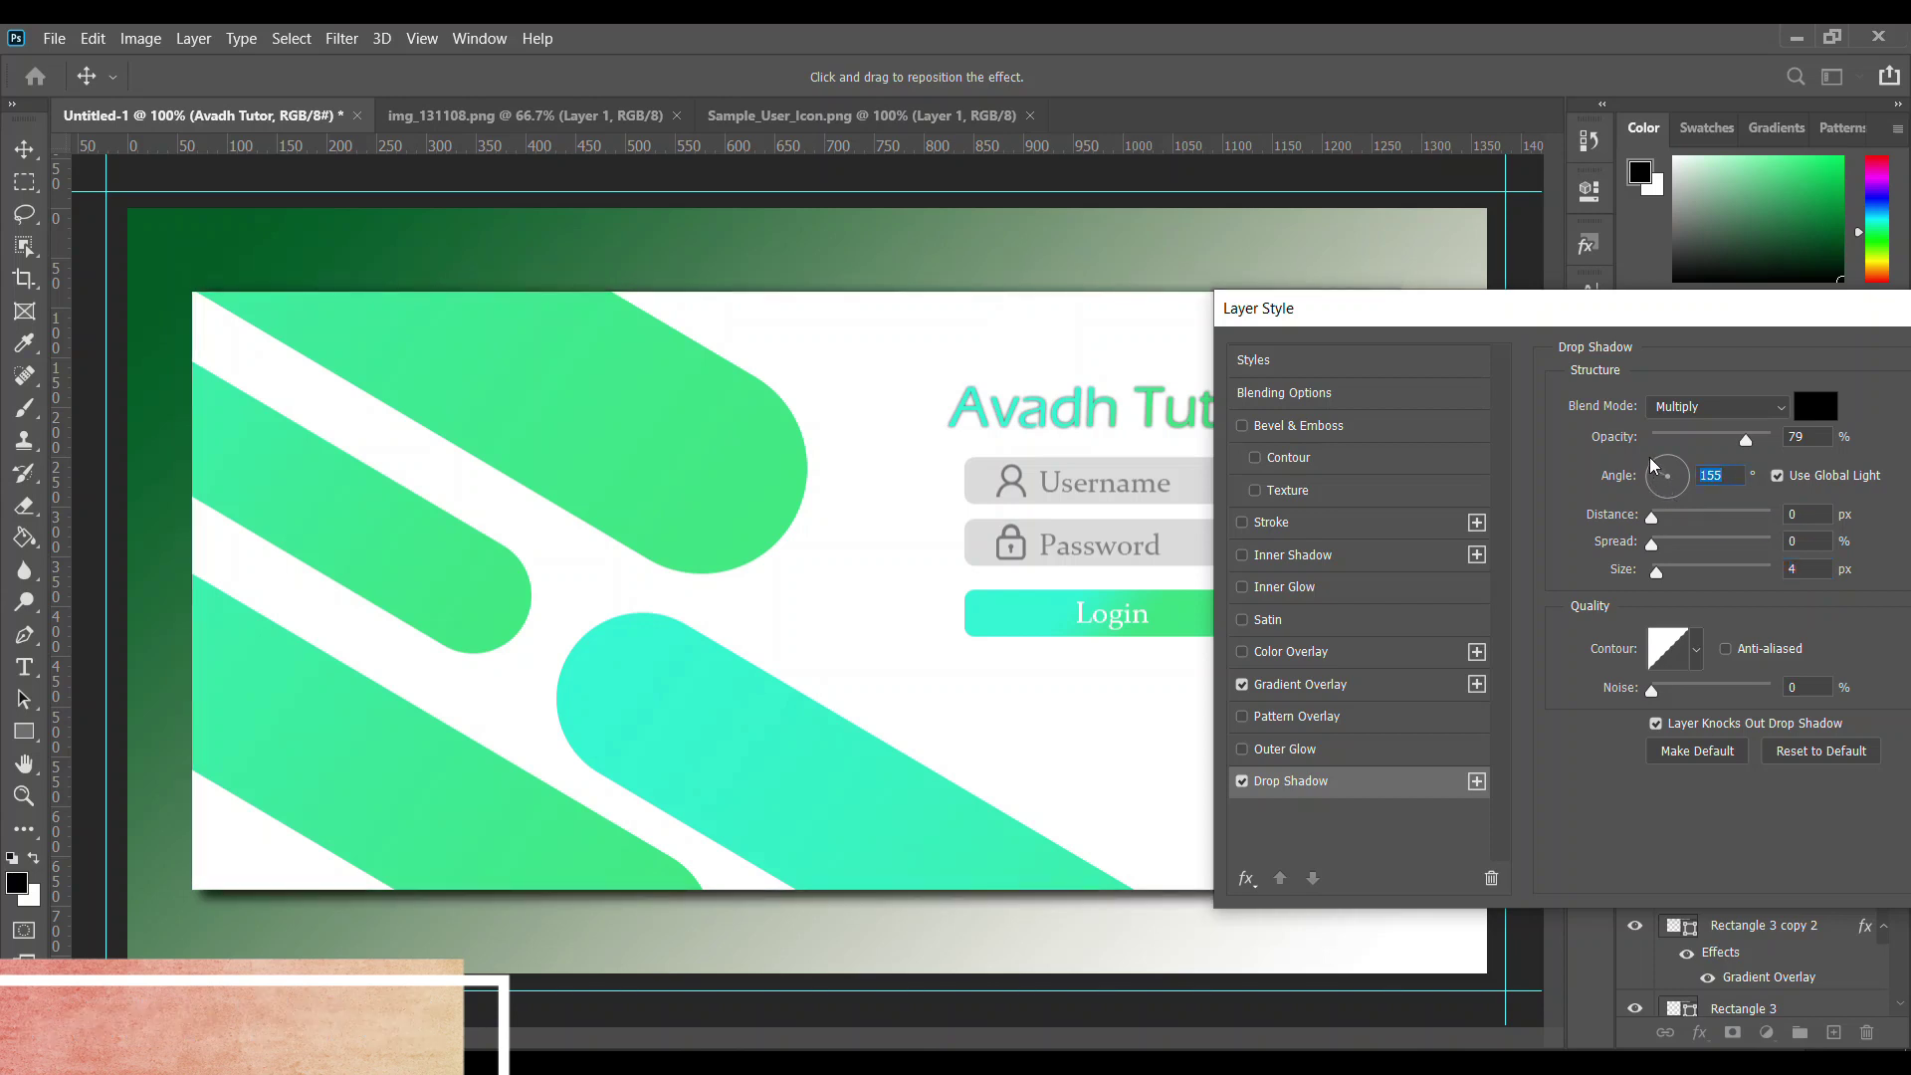
{"action": "left_click_drag", "start_coordinate": [1545, 314], "coordinate": [1364, 311]}
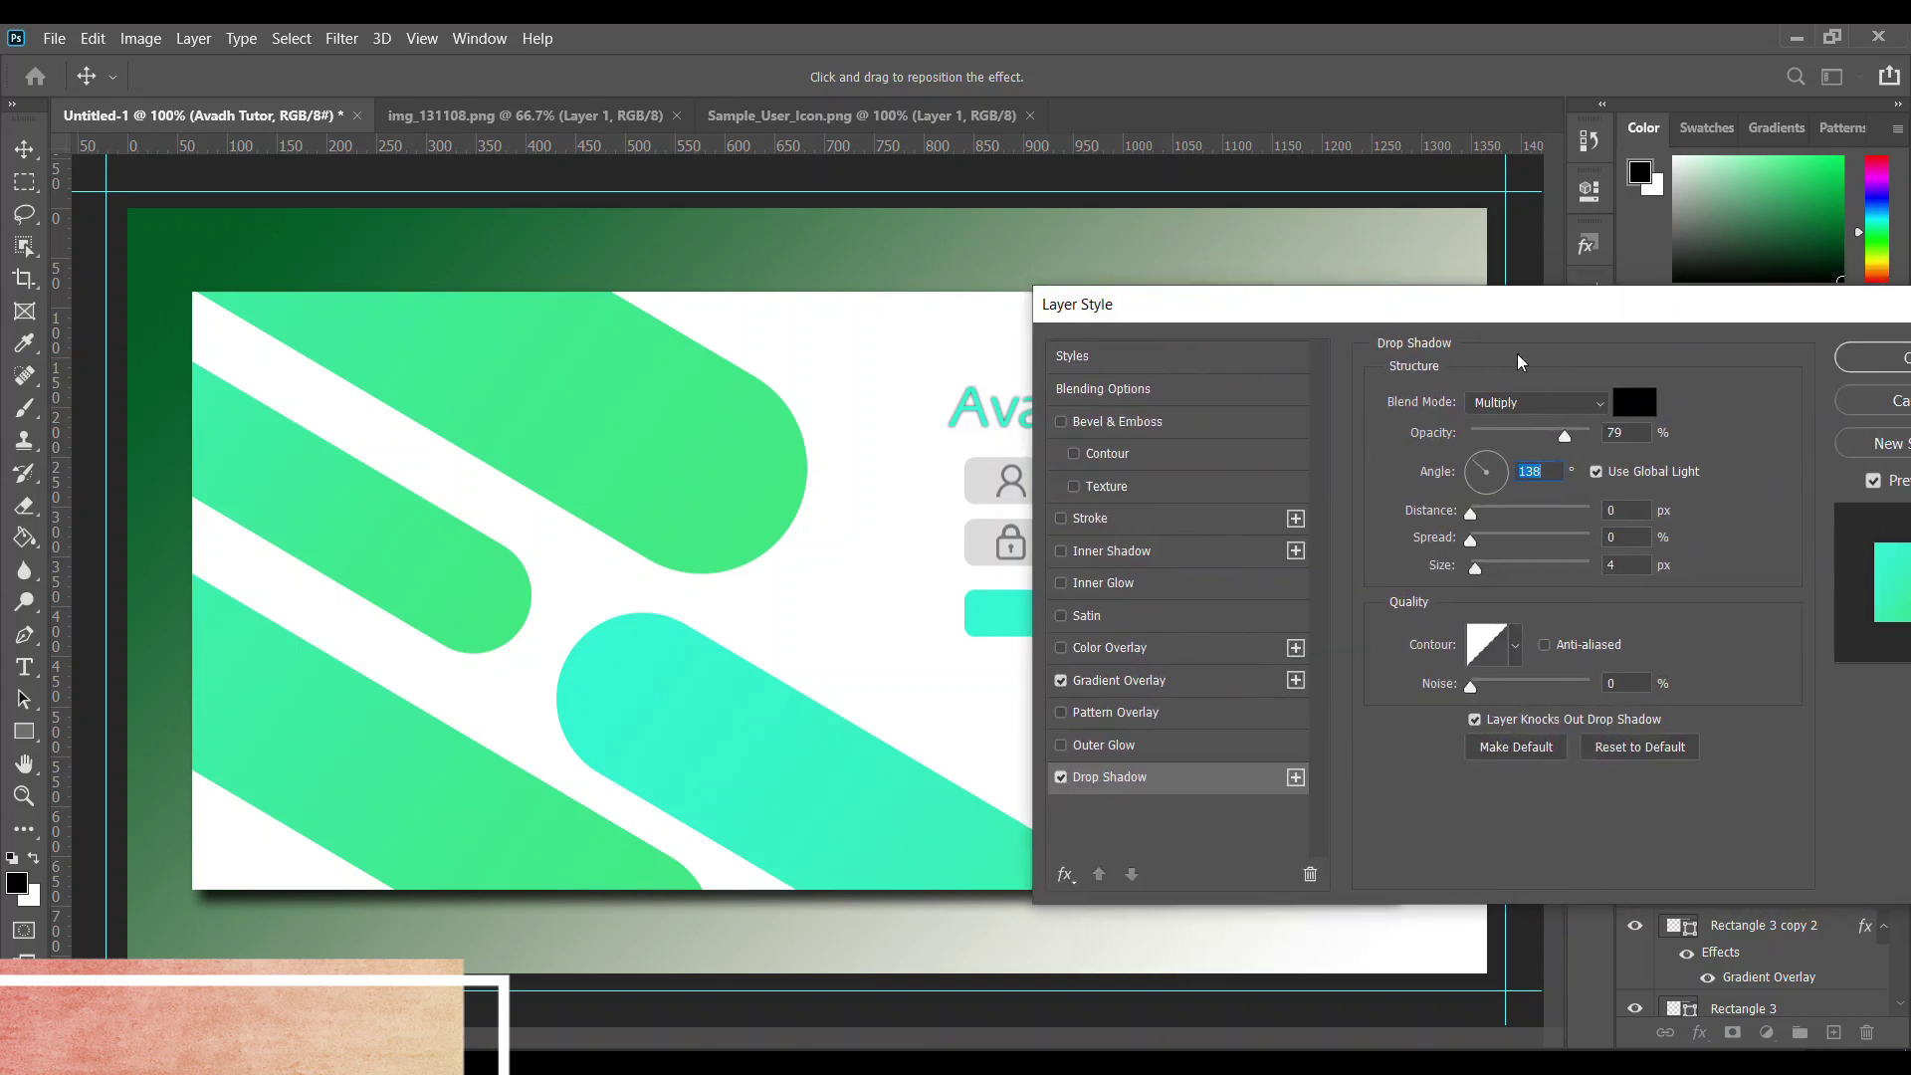
Apply the heading styles, hide its drop shadow, and collapse the layer's effects list
{"action": "left_click", "coordinate": [1839, 363]}
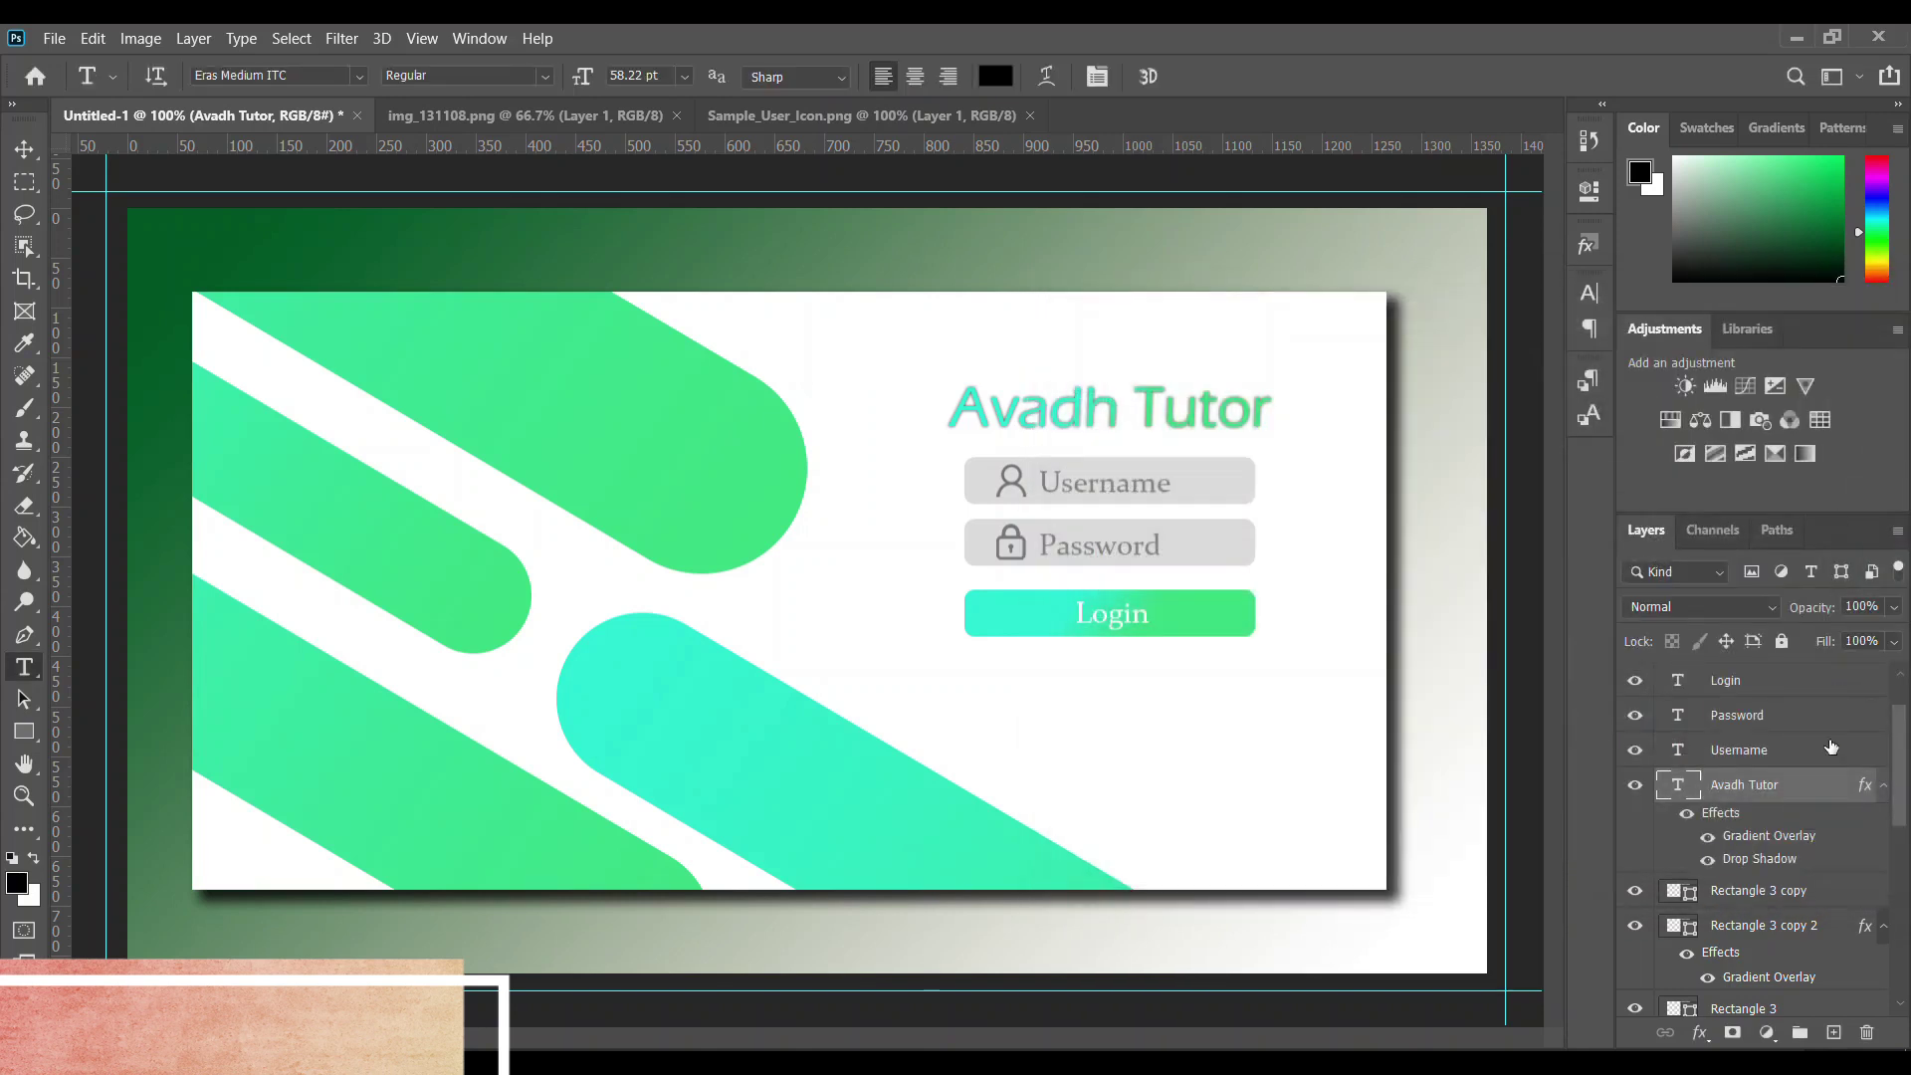
{"action": "left_click", "coordinate": [1688, 813]}
{"action": "left_click", "coordinate": [1687, 813]}
{"action": "left_click", "coordinate": [1708, 859]}
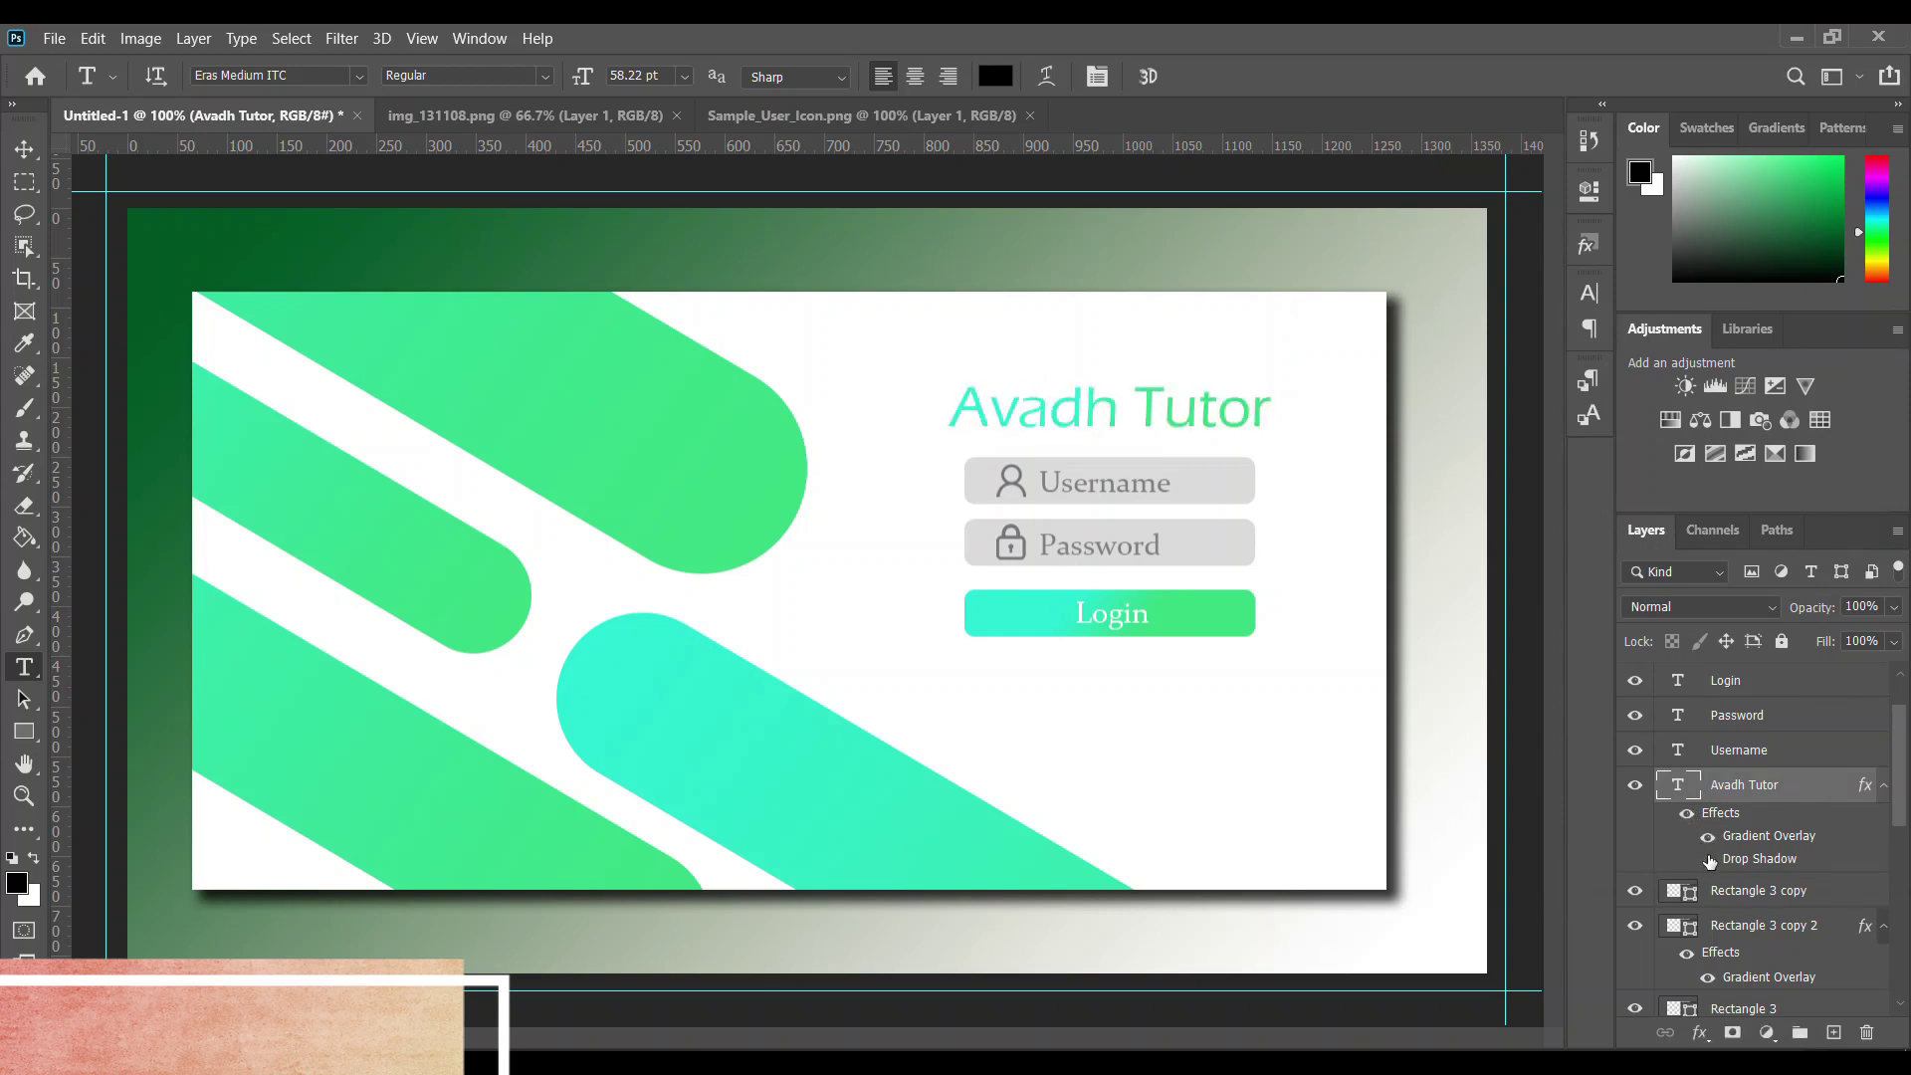
{"action": "left_click", "coordinate": [1882, 787]}
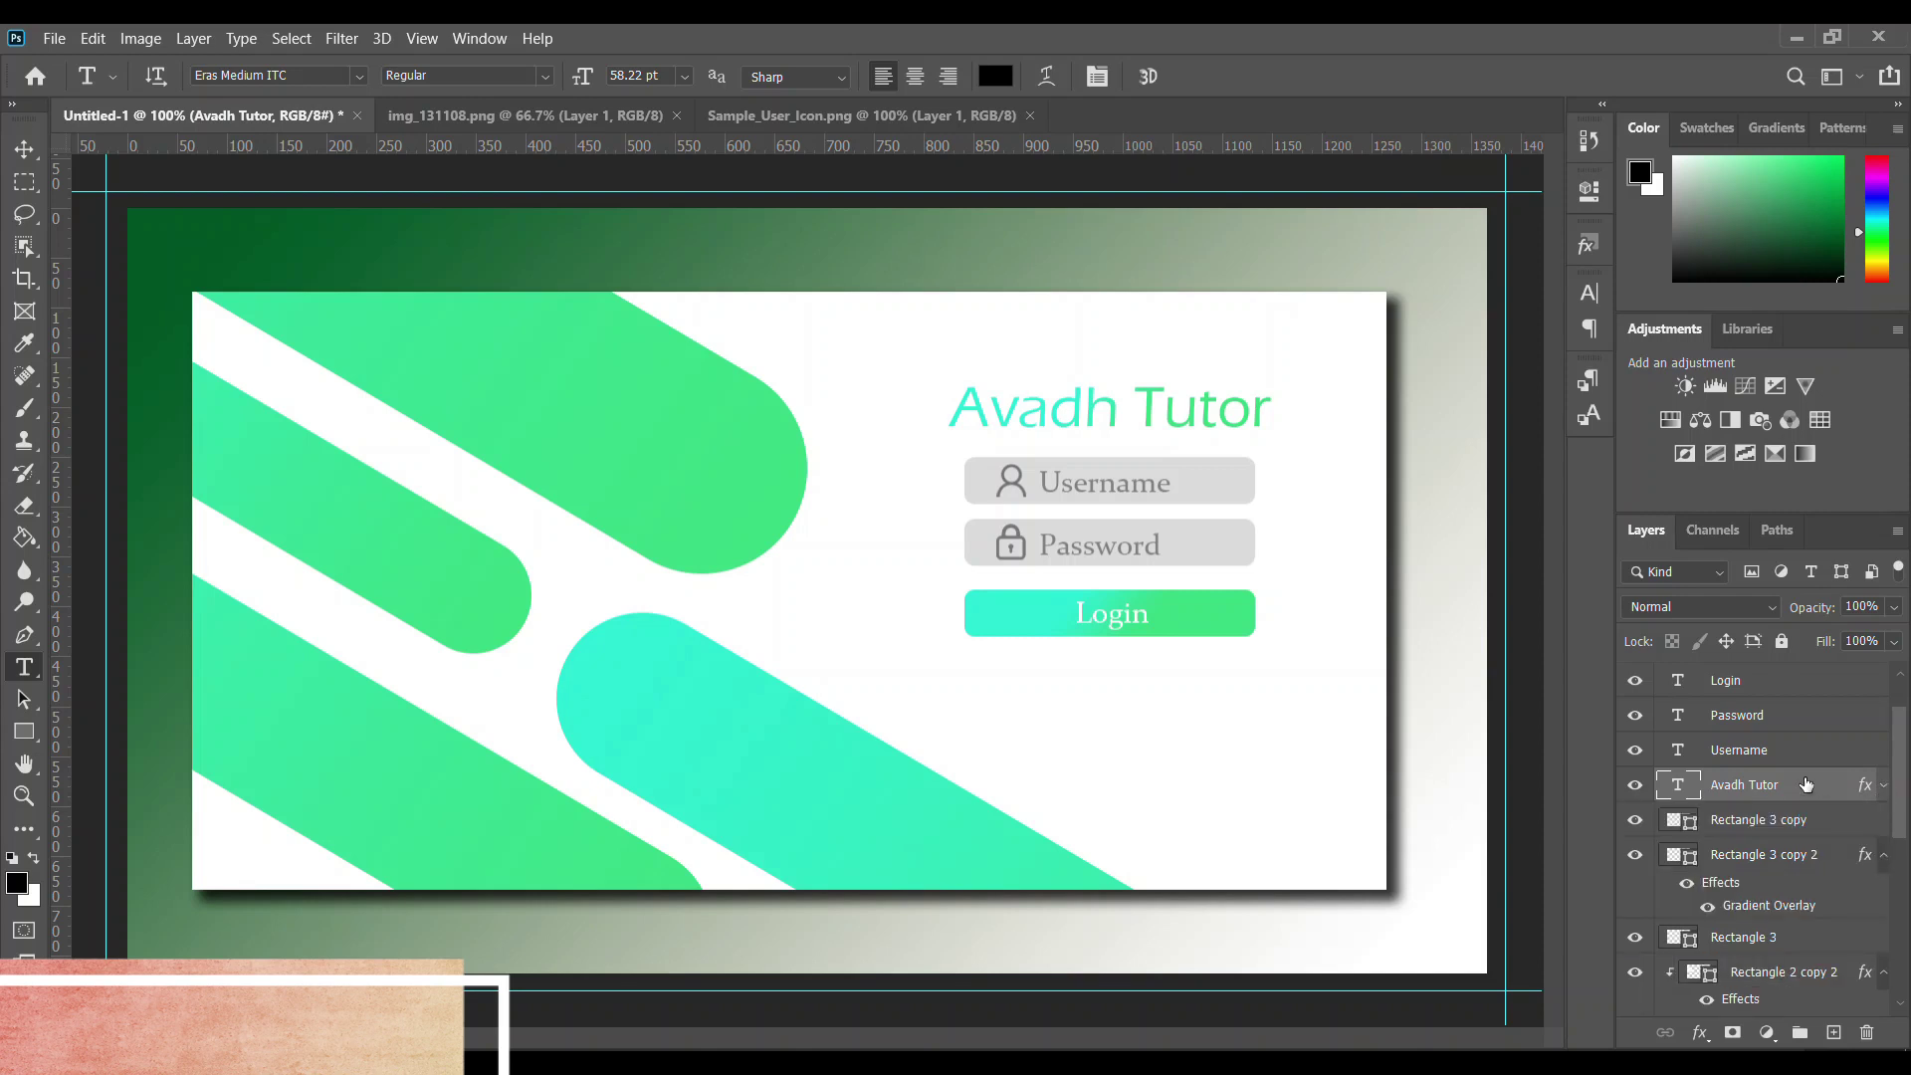
{"action": "scroll", "coordinate": [1807, 784], "scroll_direction": "up", "scroll_amount": 2}
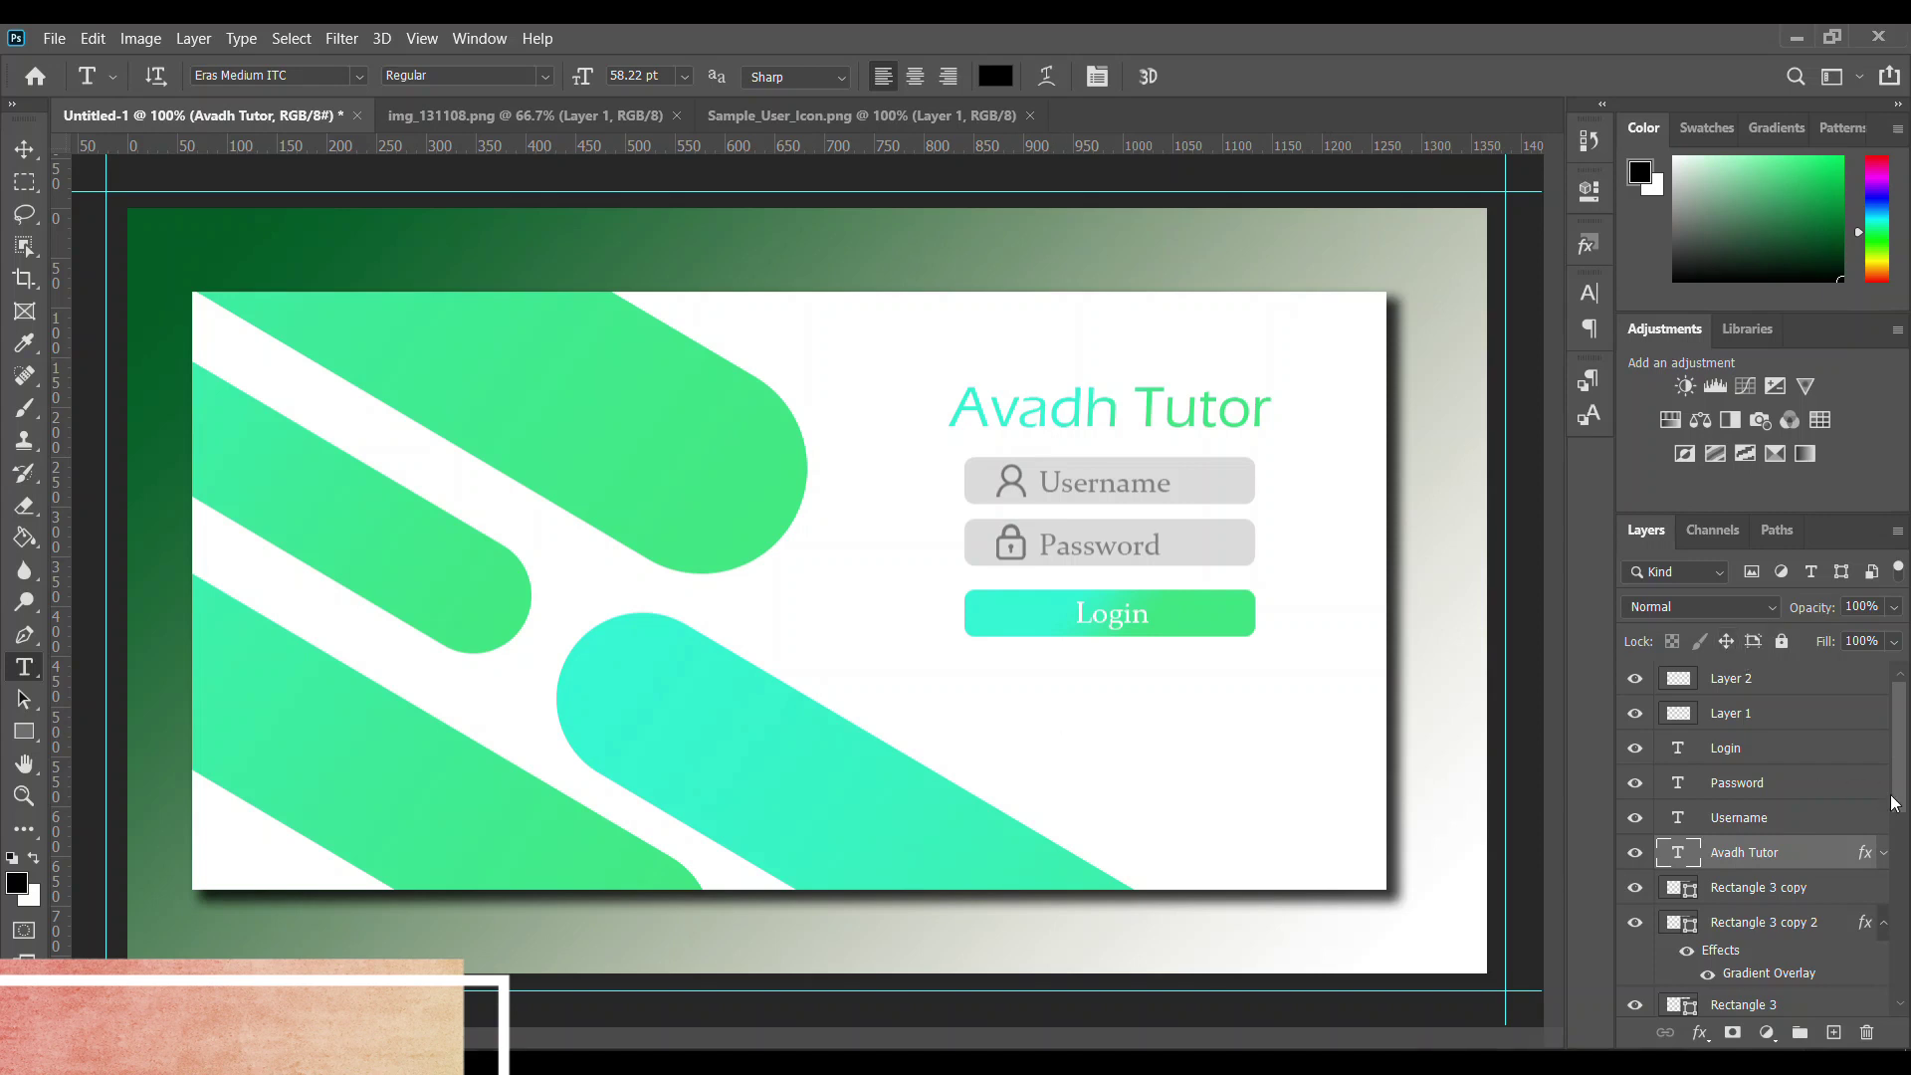
Duplicate the Username text layer and move the copy below the Login button
{"action": "left_click", "coordinate": [1825, 818]}
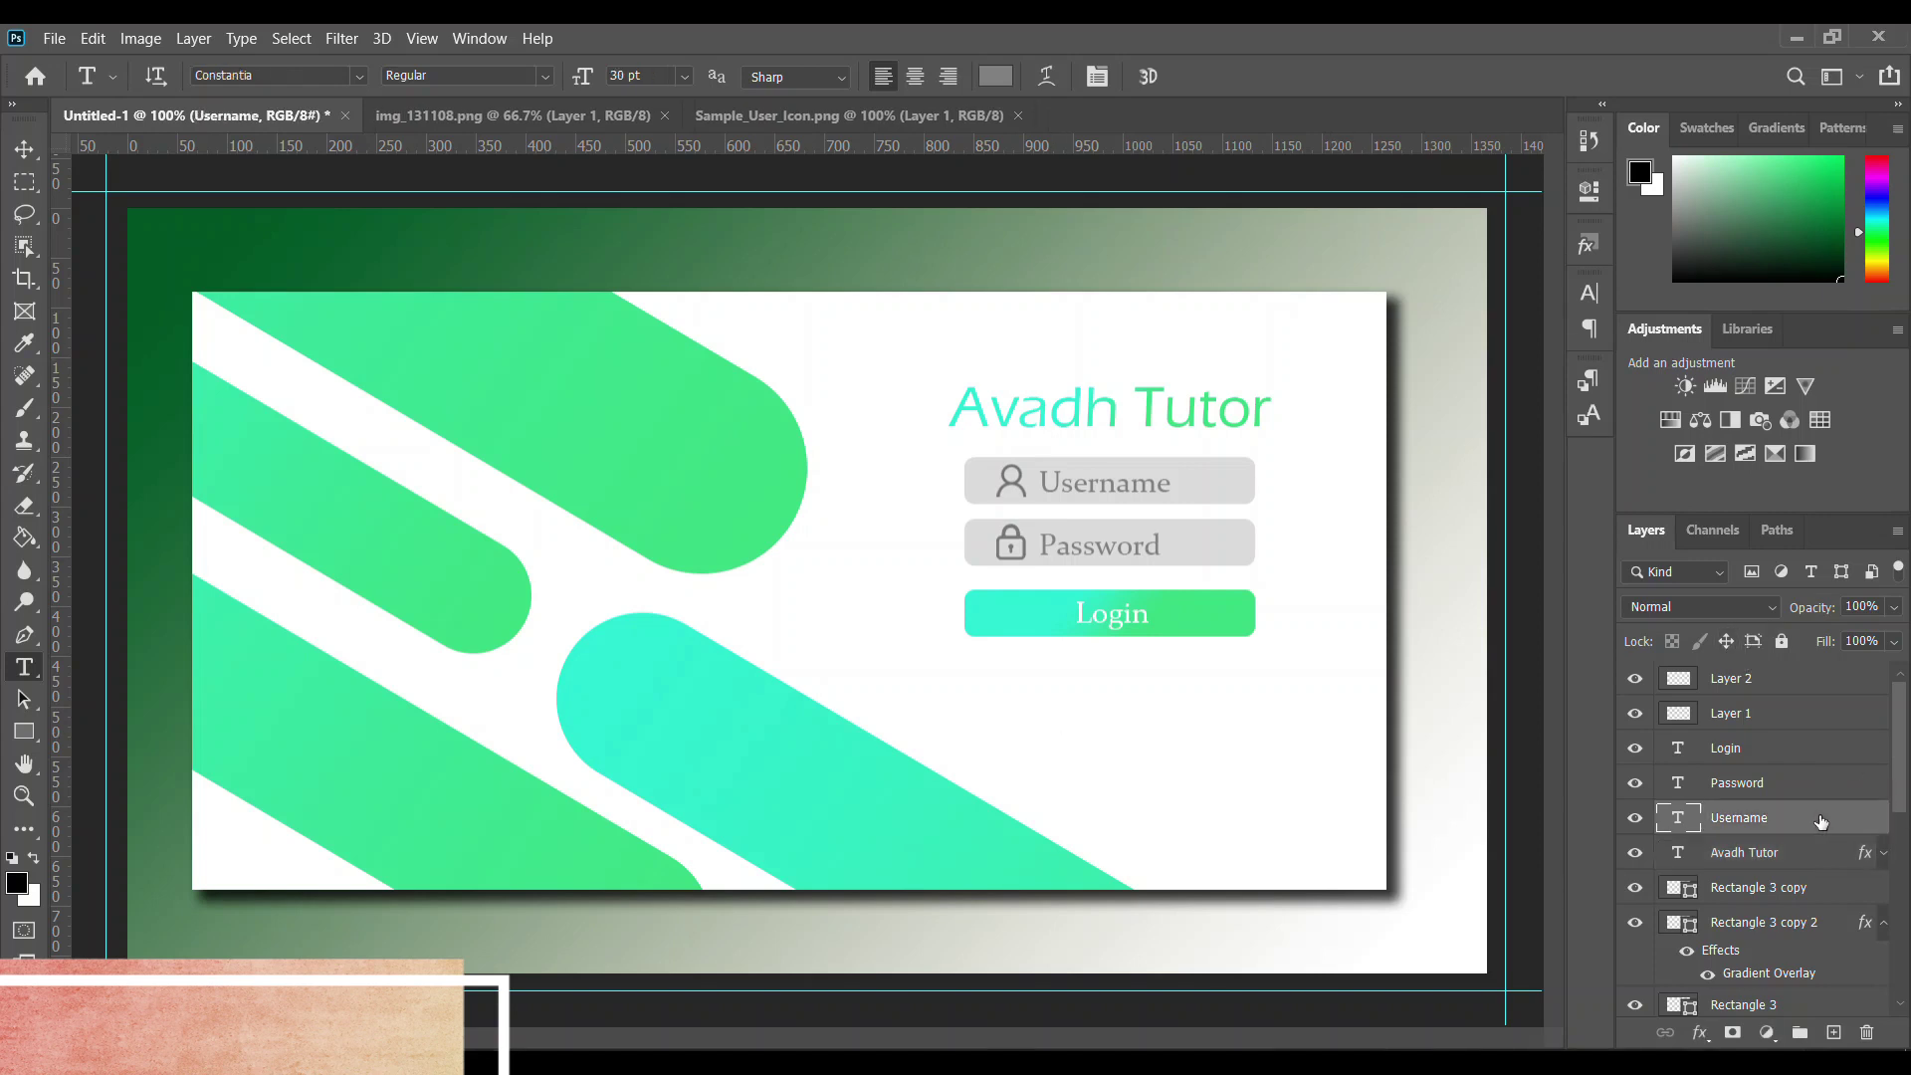
{"action": "key", "text": "ctrl+j"}
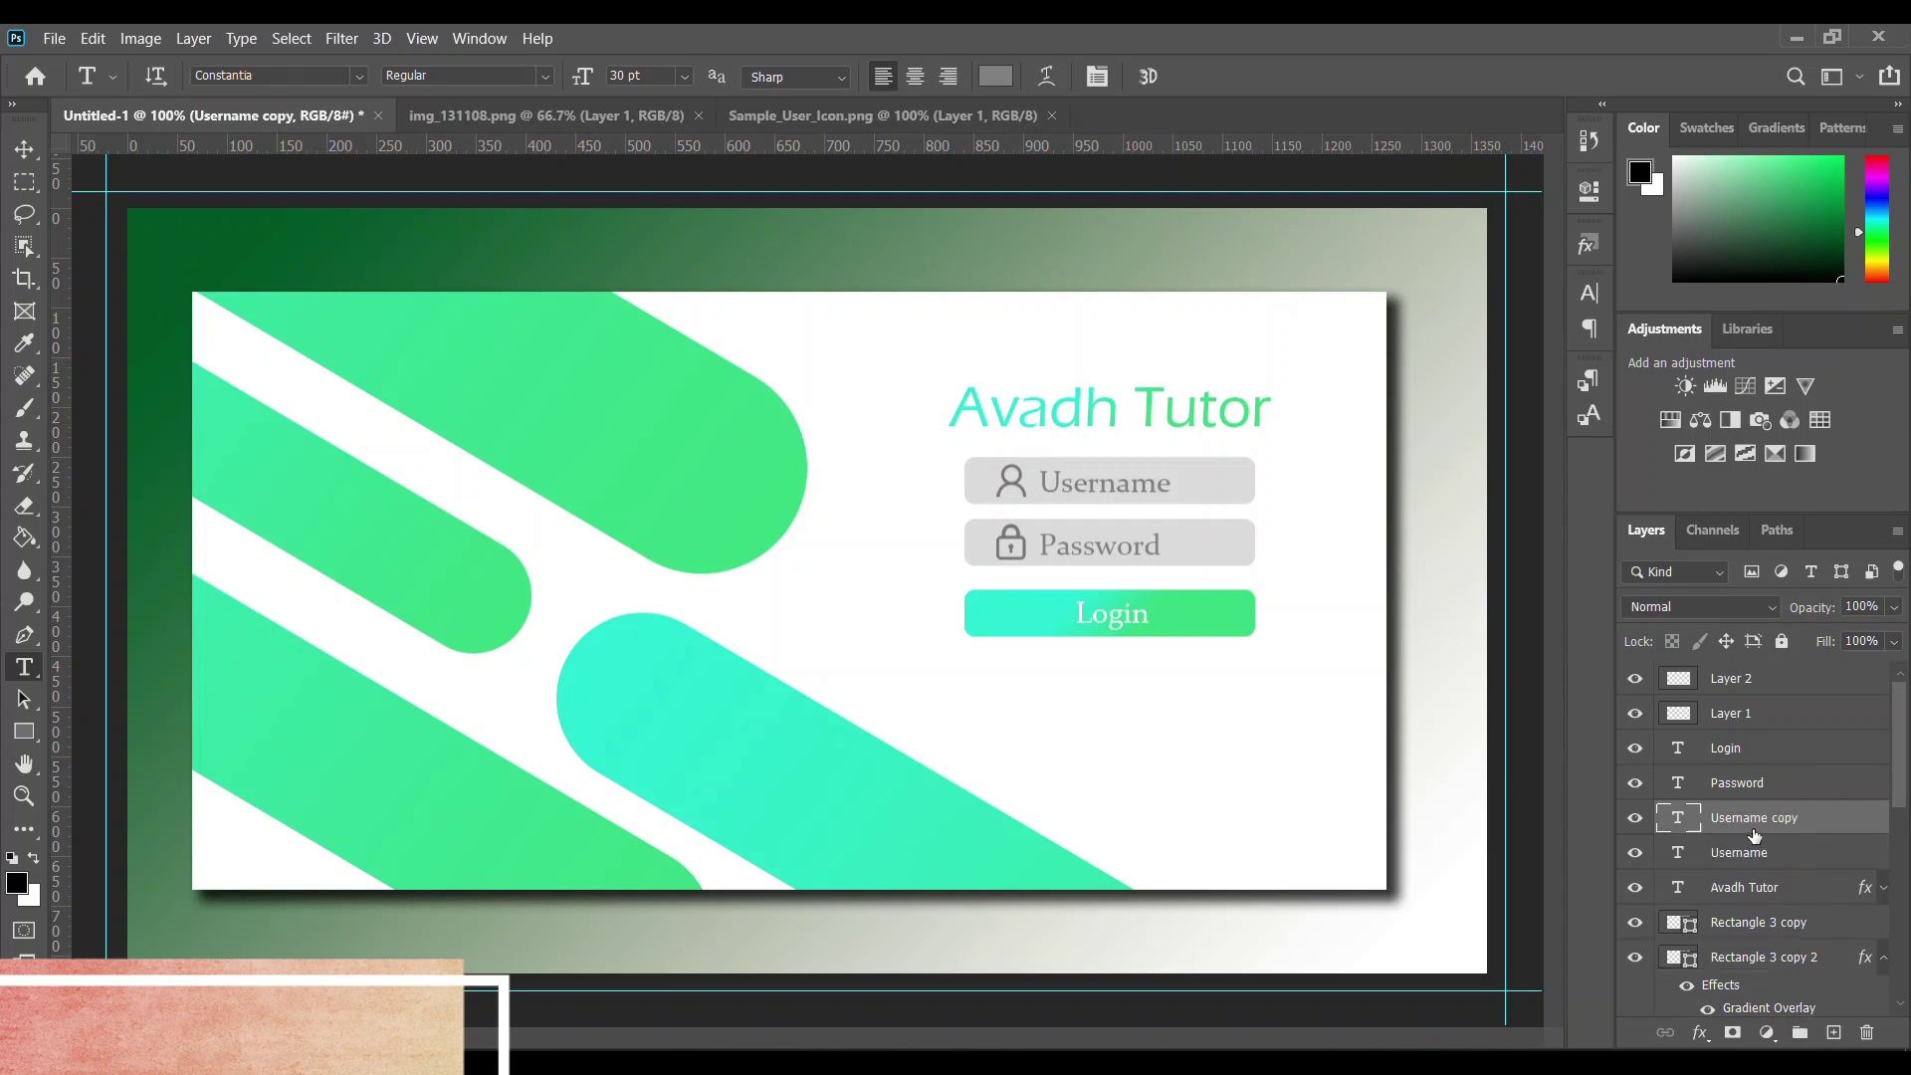
{"action": "key", "text": "ctrl+t"}
{"action": "mouse_move", "coordinate": [1133, 484]}
{"action": "left_mouse_down"}
{"action": "mouse_move", "coordinate": [1139, 686]}
{"action": "mouse_move", "coordinate": [1144, 668]}
{"action": "left_mouse_up"}
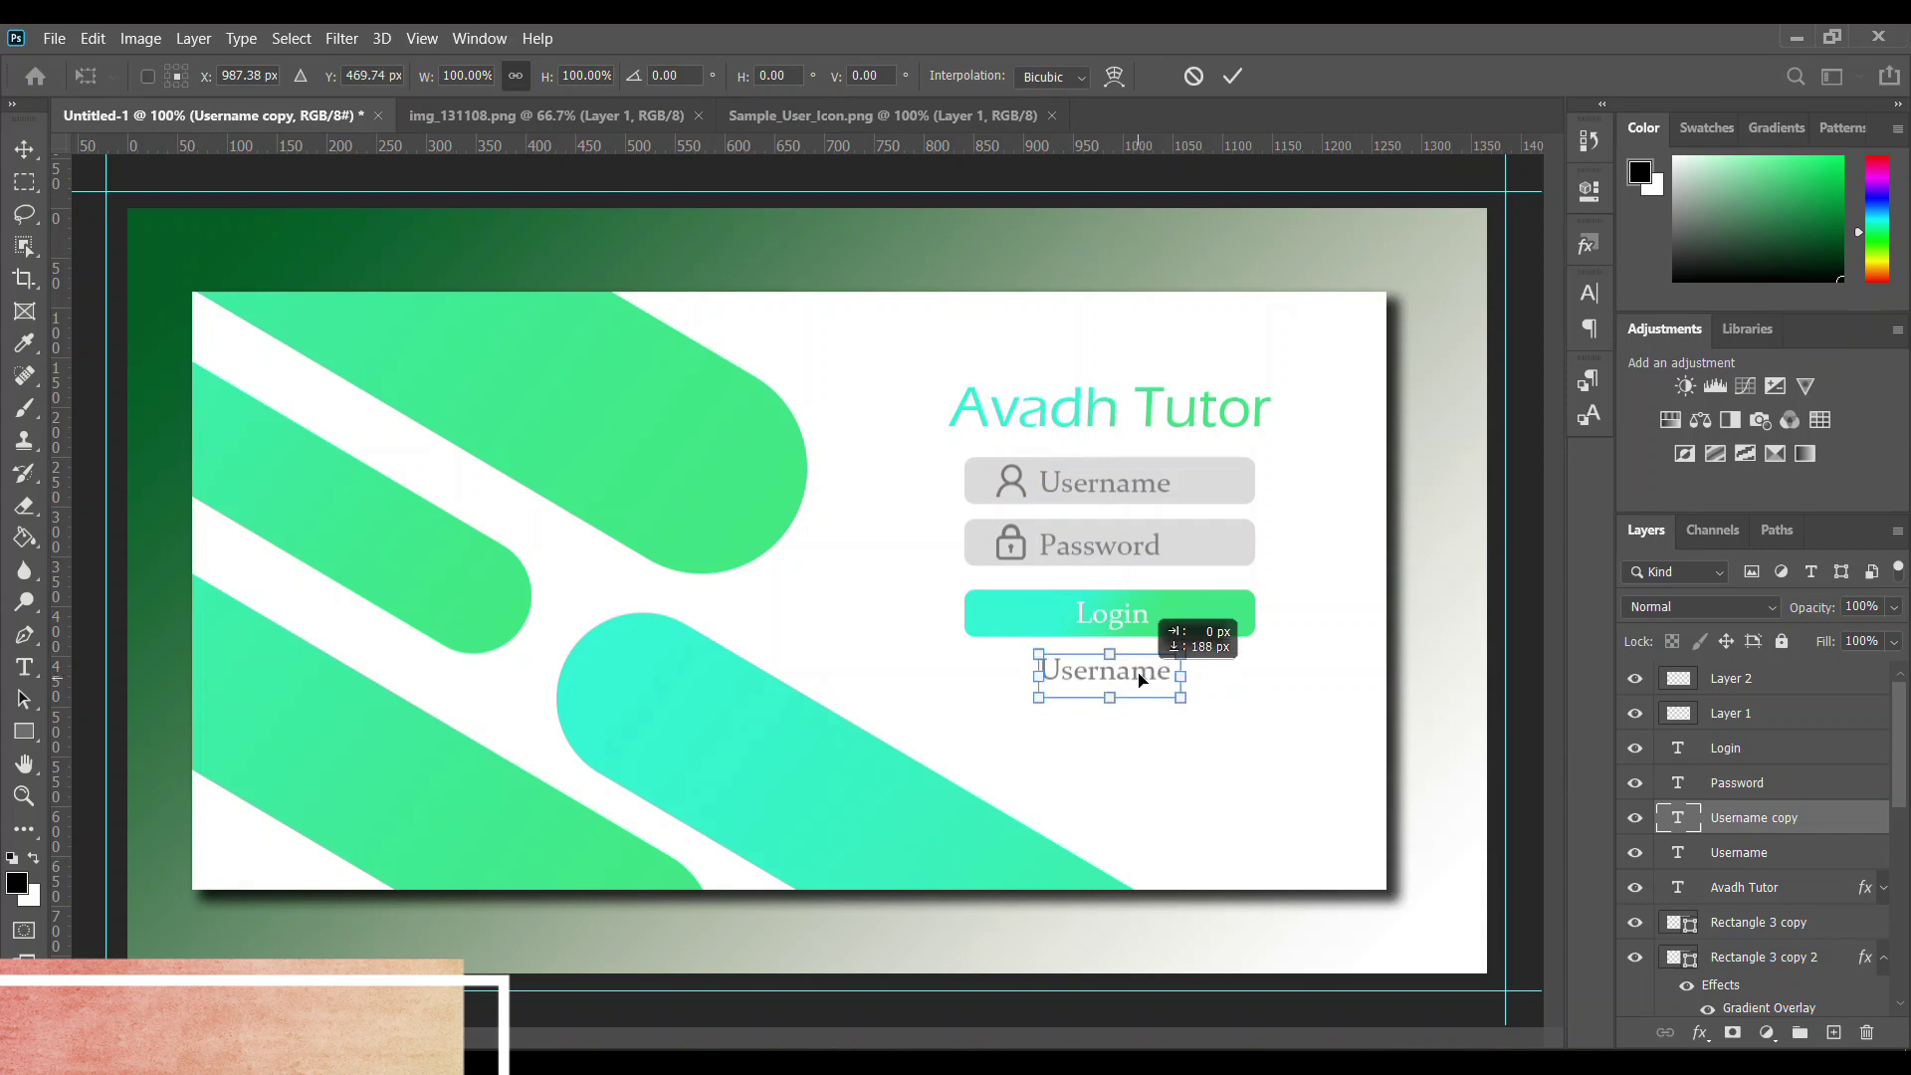
{"action": "key", "text": "Return"}
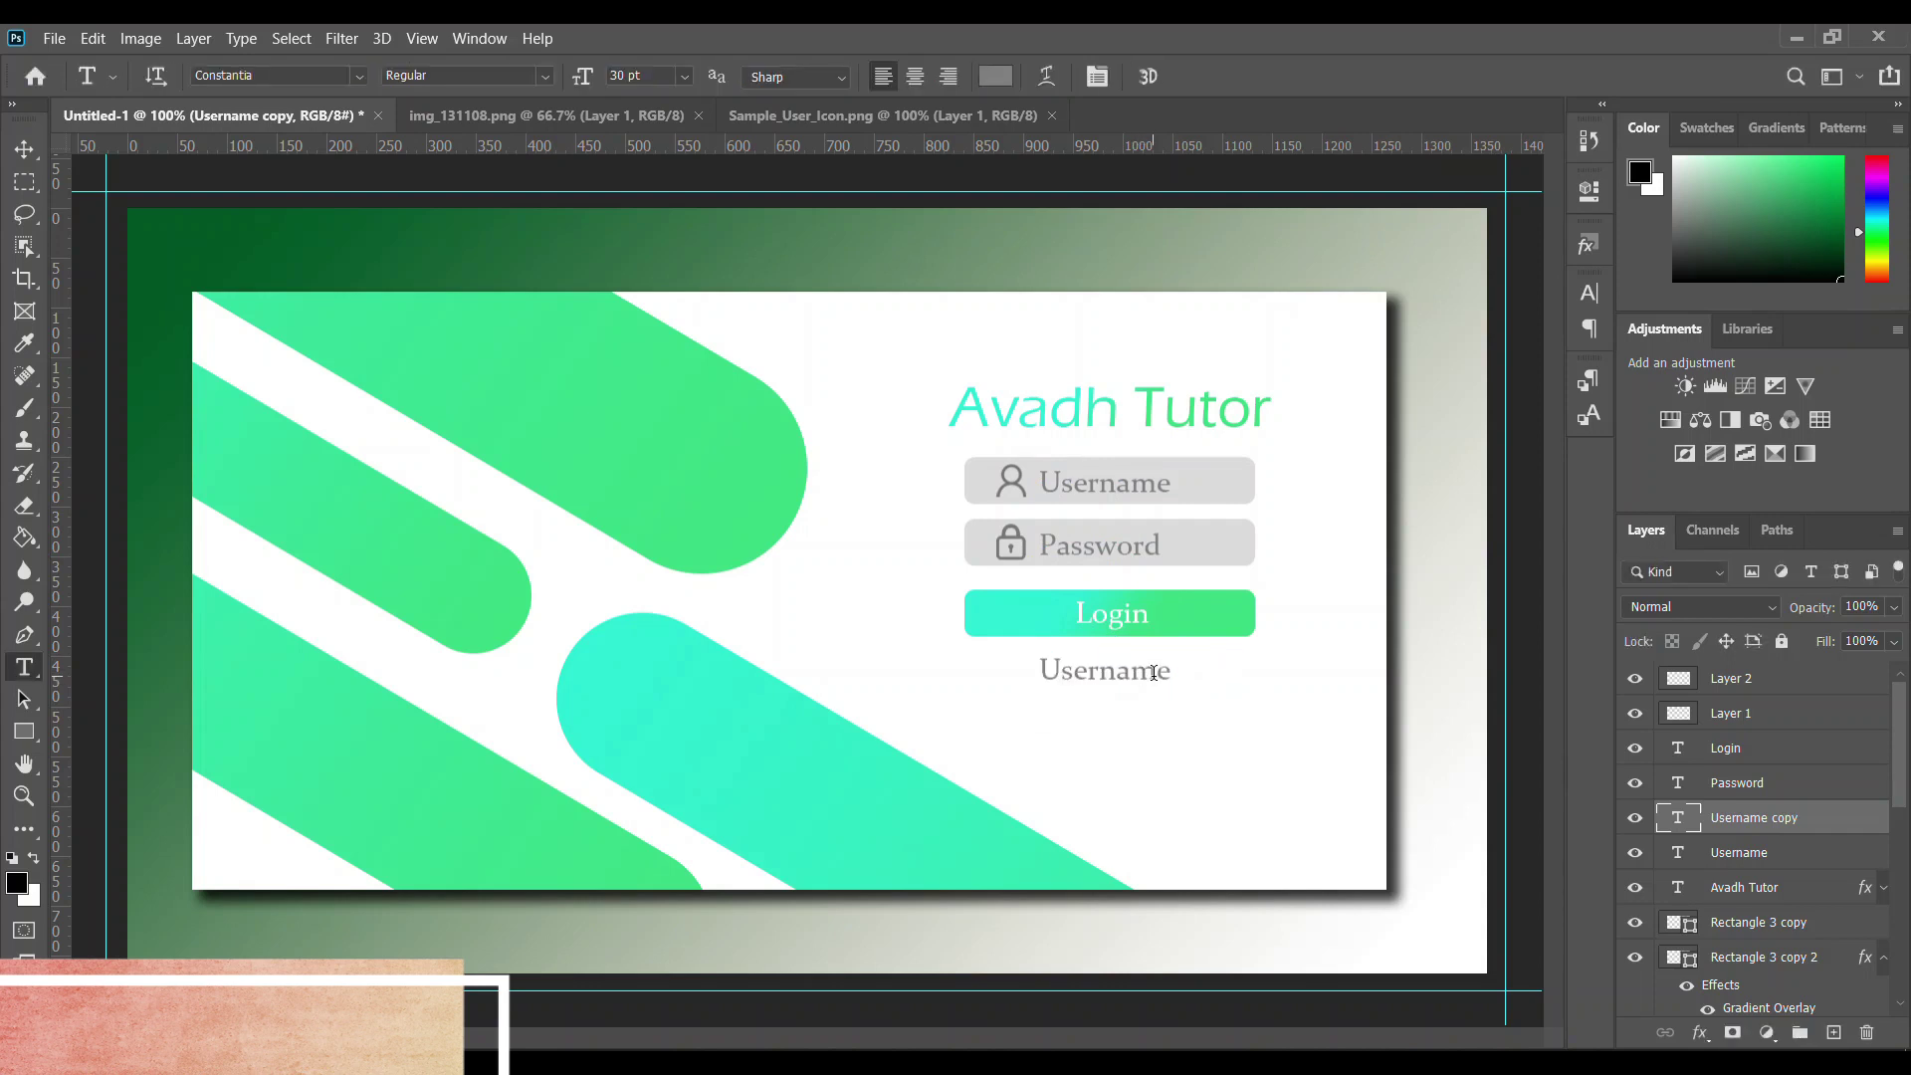
Change the copy to centred 'Forgot Username/Password ?' text in a wider box
{"action": "left_click", "coordinate": [1155, 672]}
{"action": "left_click_drag", "start_coordinate": [1040, 680], "coordinate": [974, 677]}
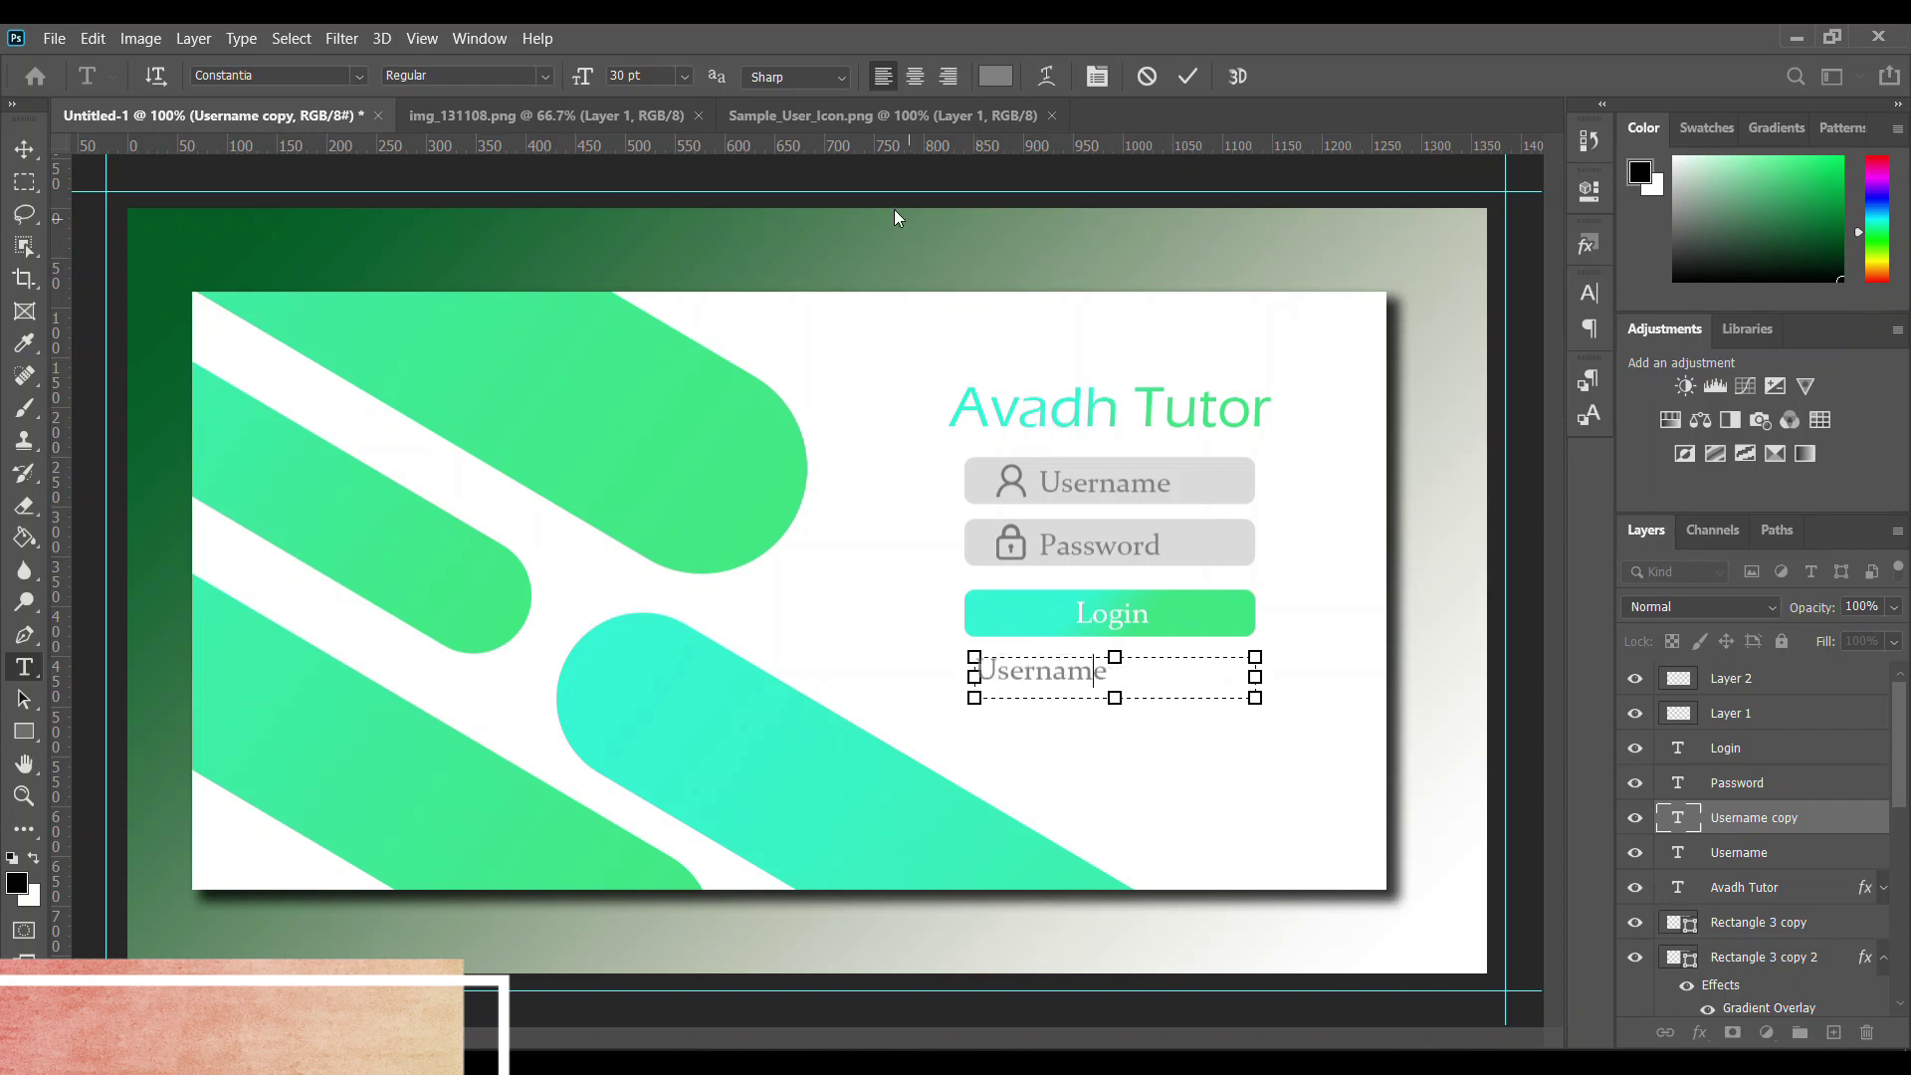
{"action": "left_click", "coordinate": [917, 86]}
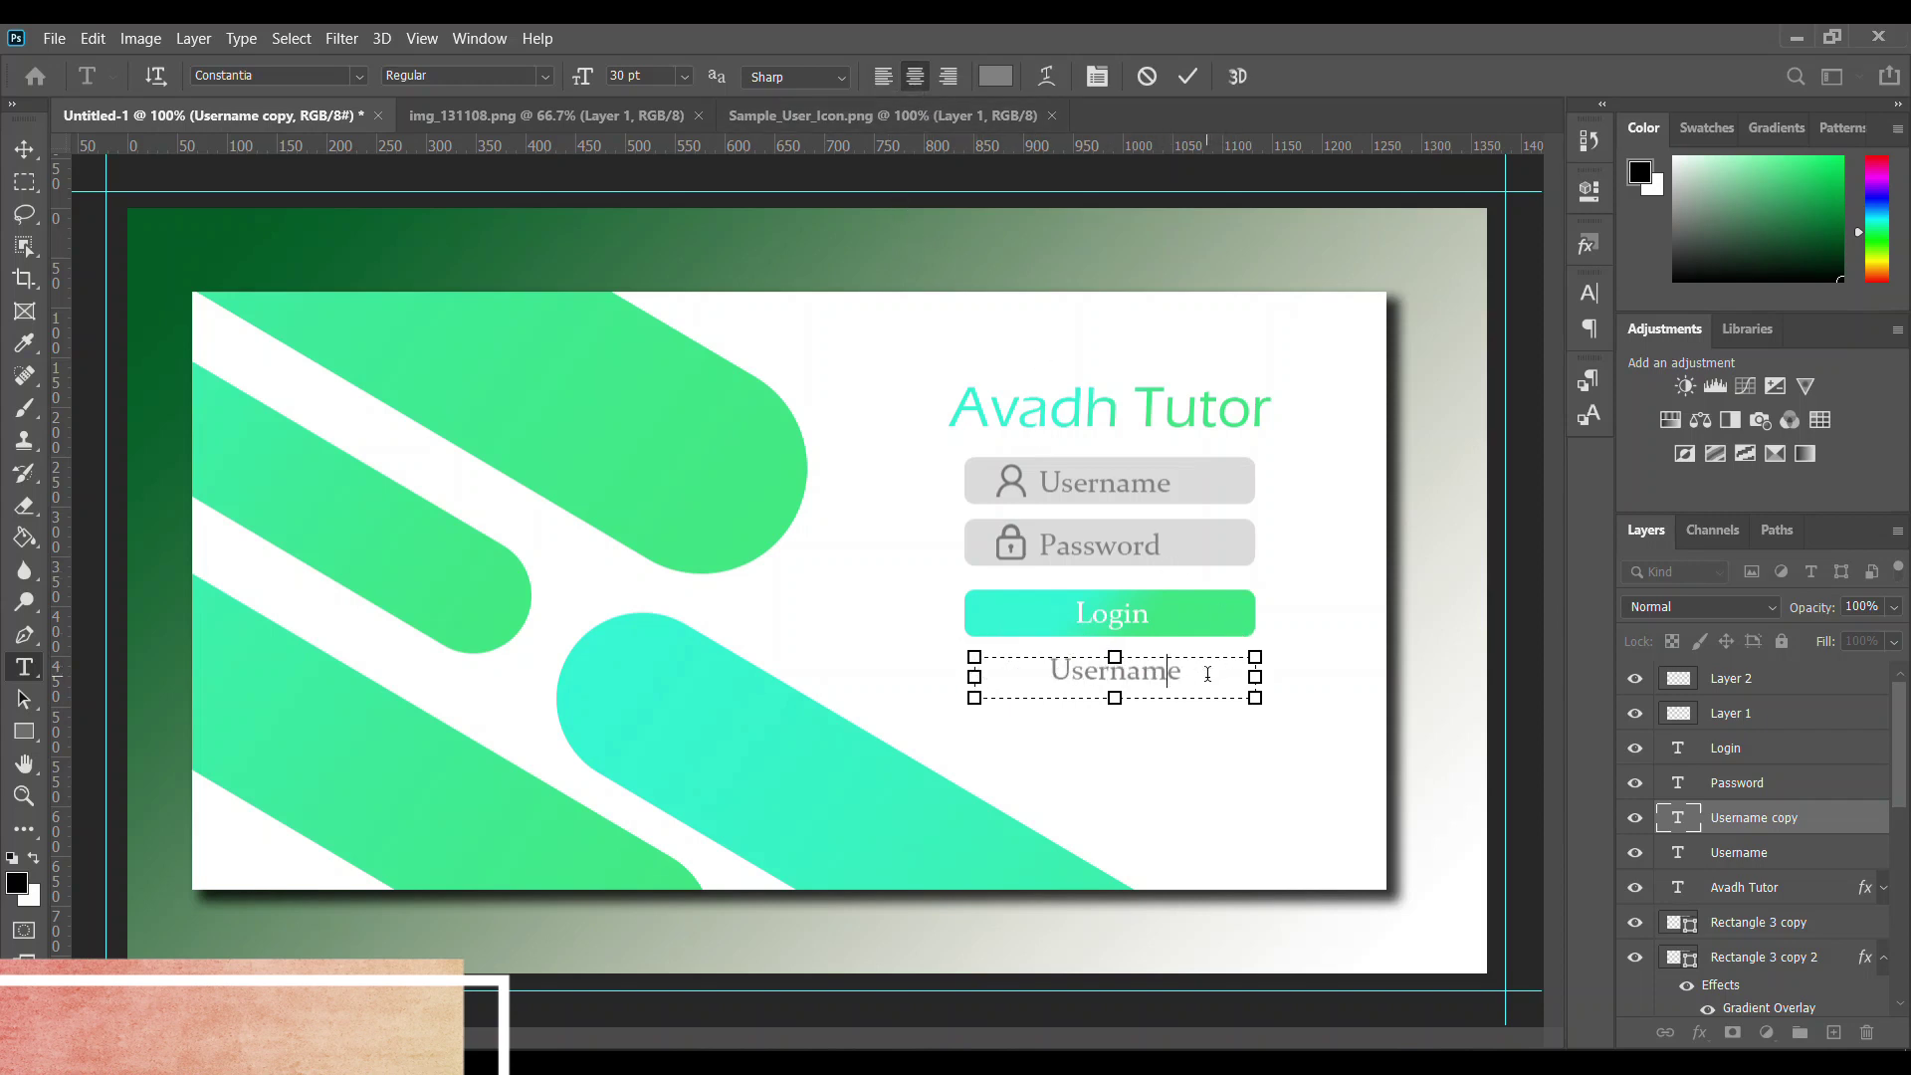
{"action": "key", "text": "ctrl+a"}
{"action": "type", "text": "Forgot"}
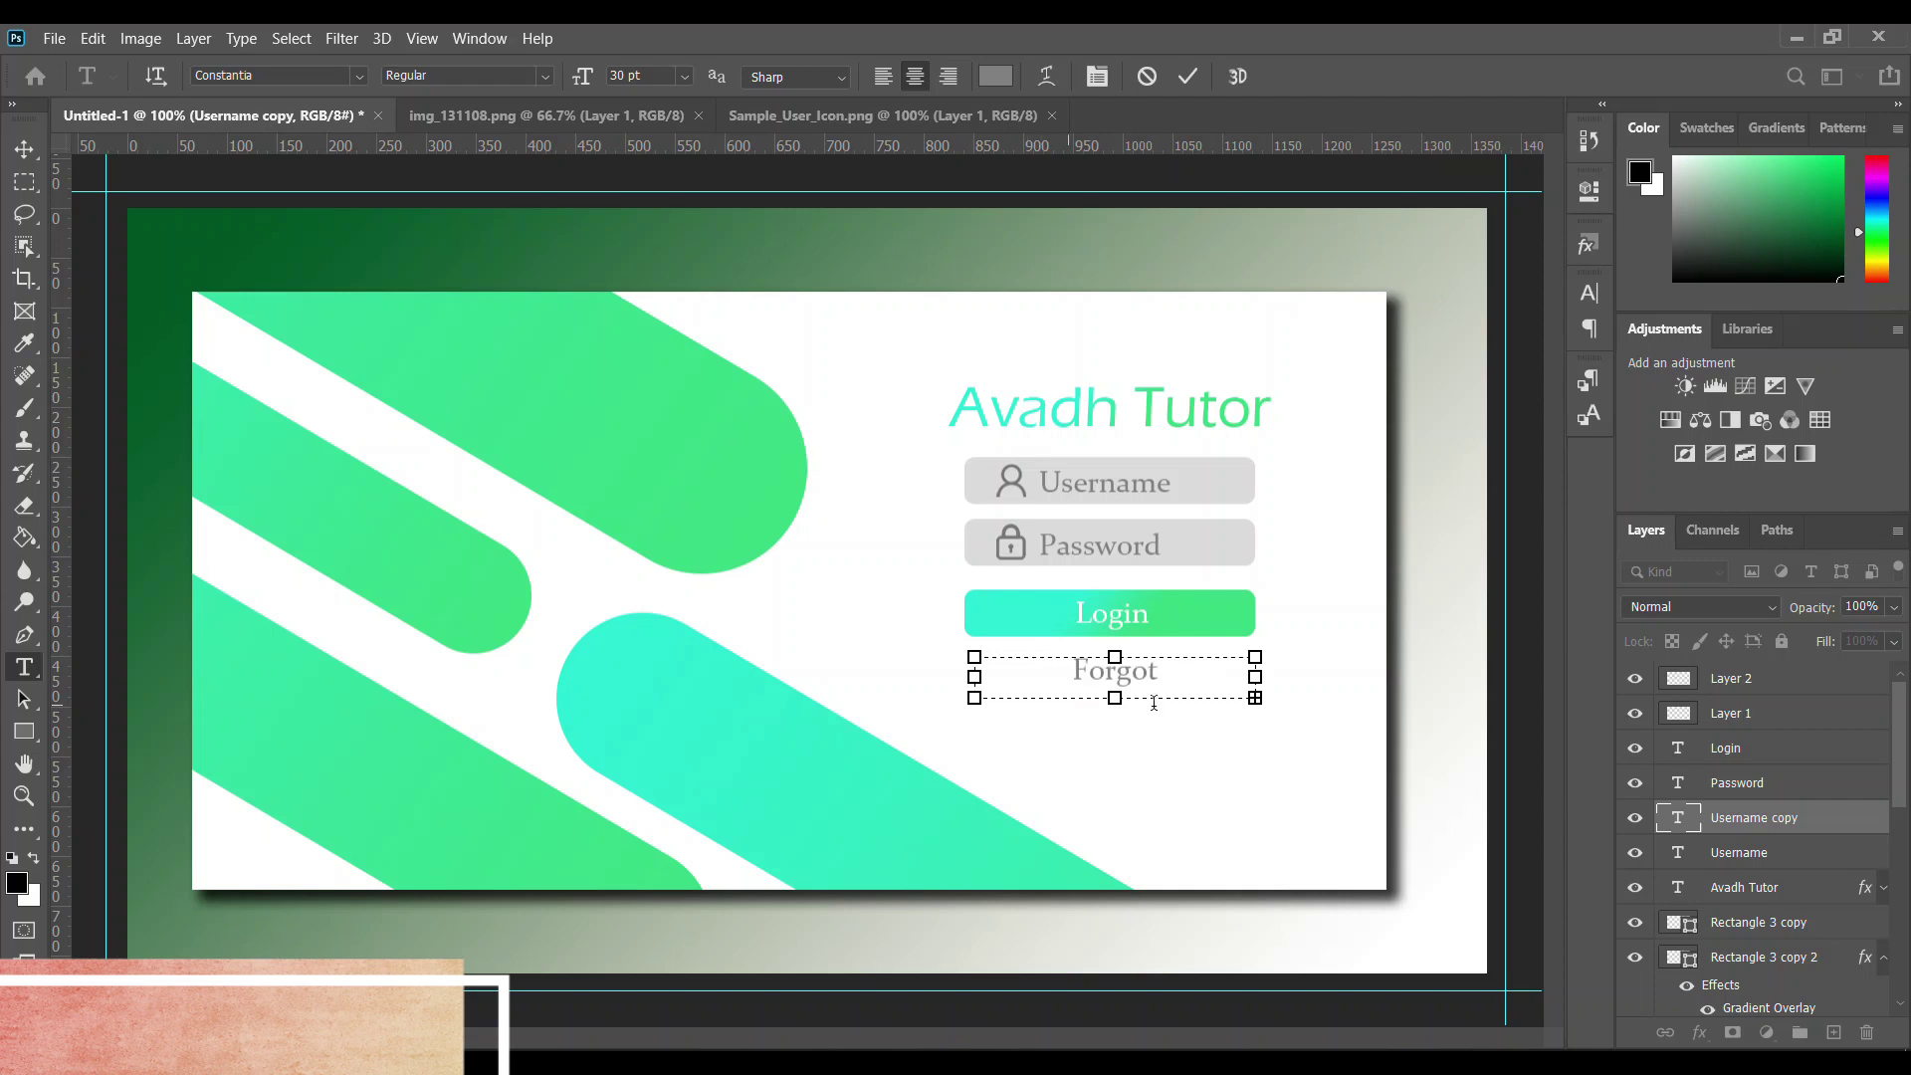
{"action": "left_click_drag", "start_coordinate": [1257, 678], "coordinate": [1285, 678]}
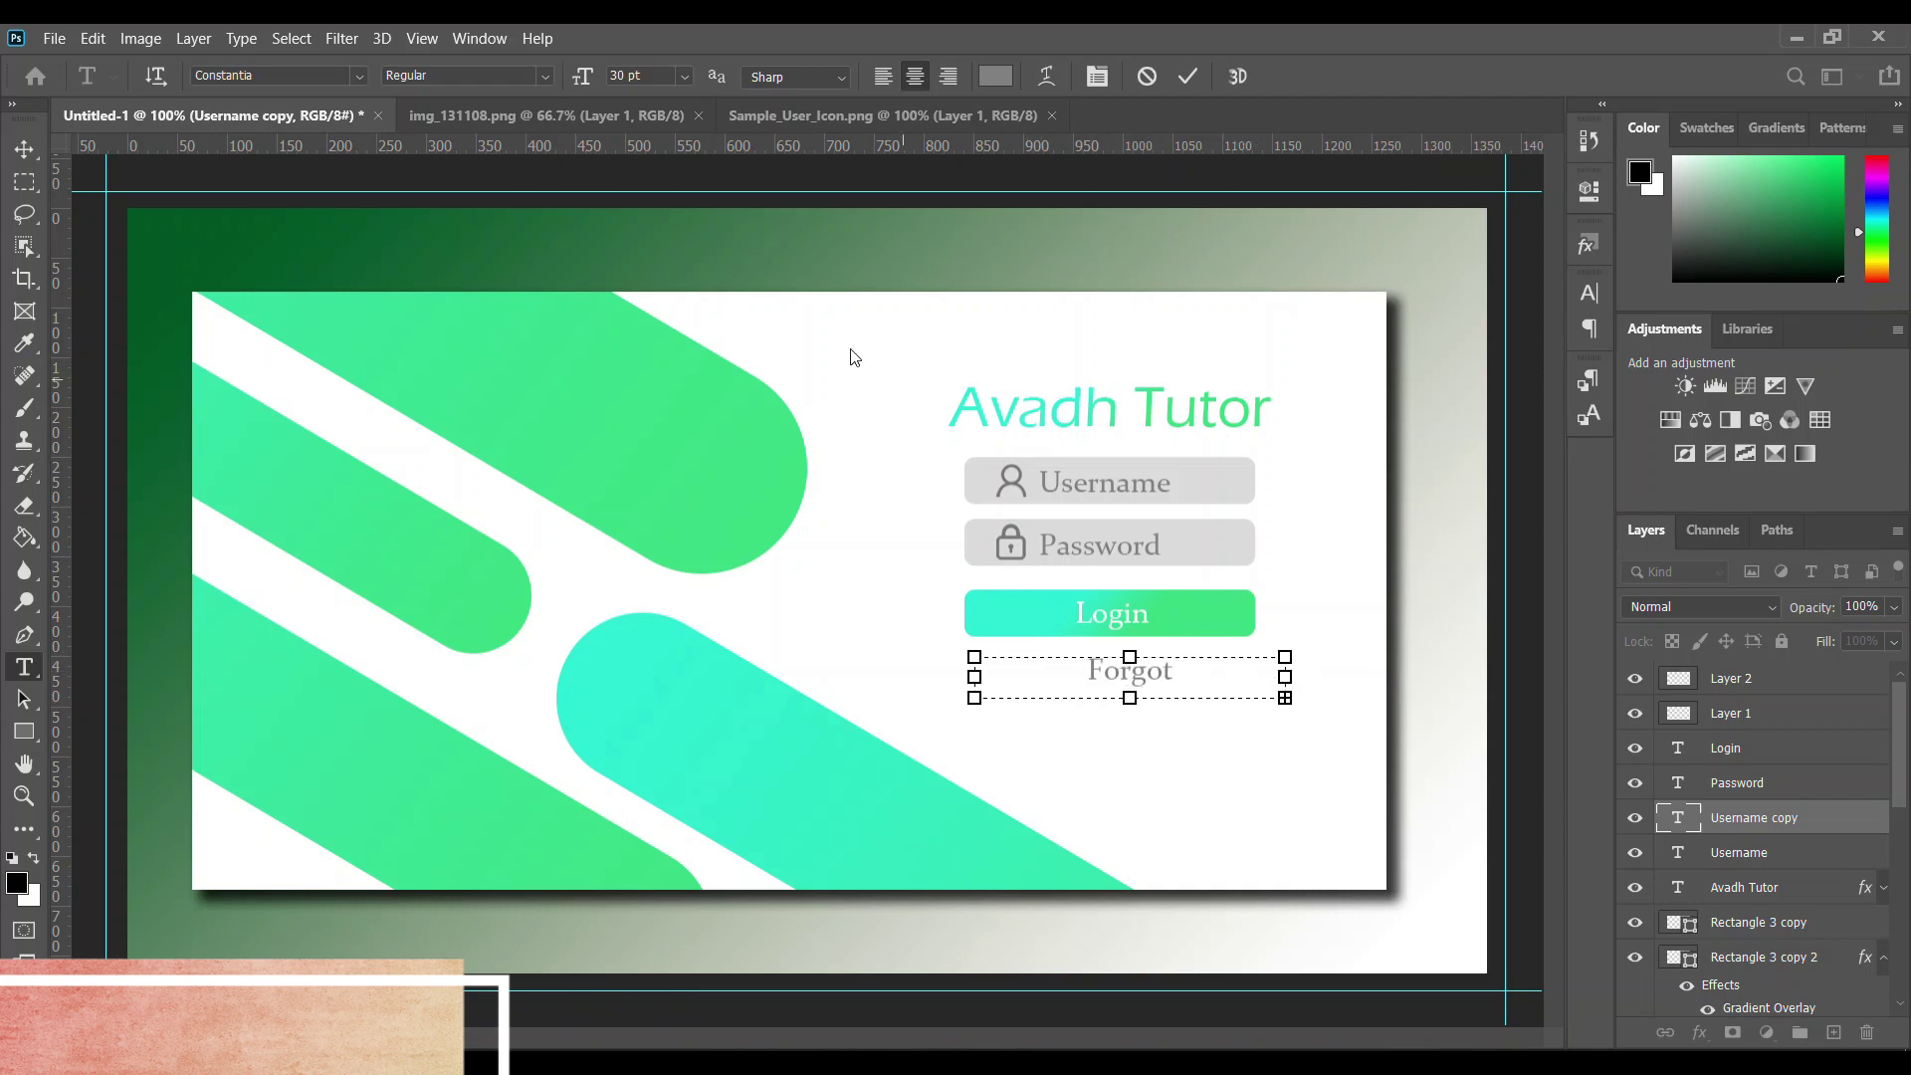
Set the forgot line's font size, trying 18 pt and settling on 24 pt
{"action": "left_click", "coordinate": [686, 77]}
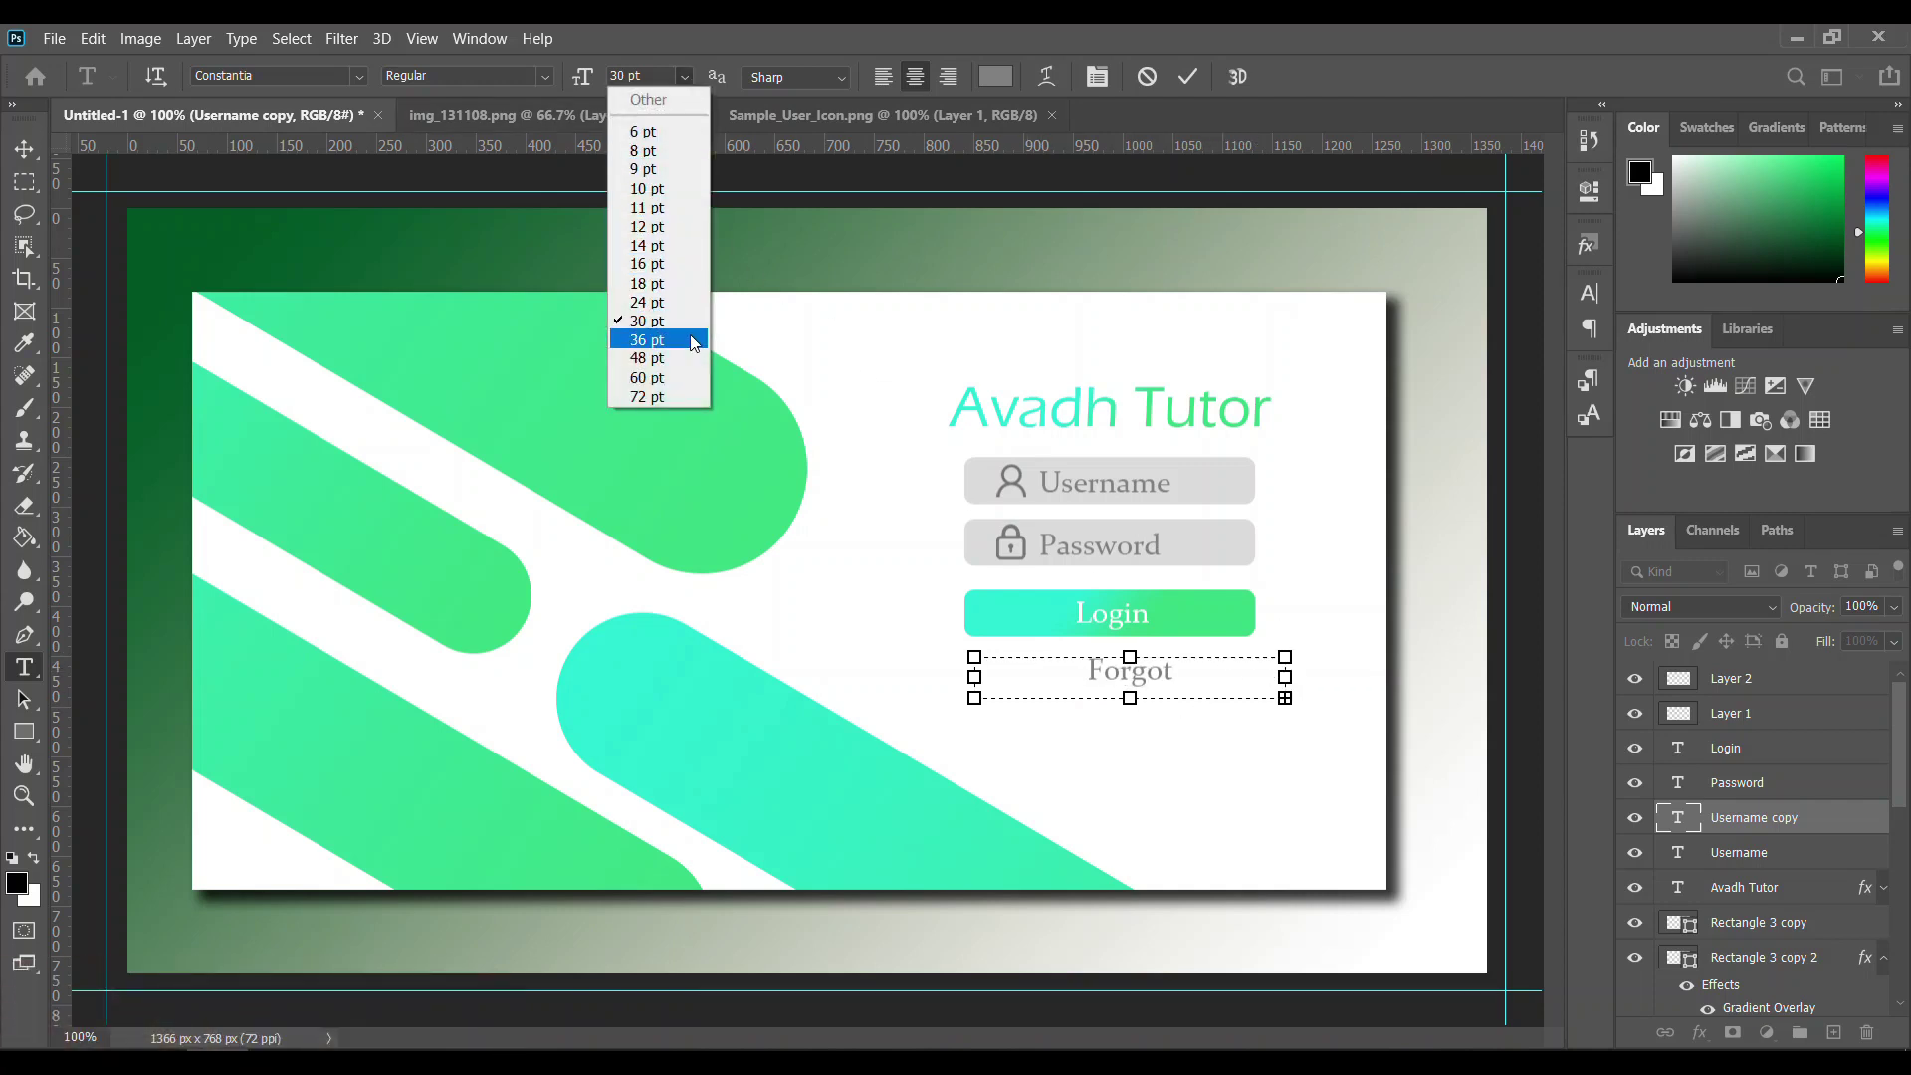
{"action": "left_click", "coordinate": [647, 321]}
{"action": "left_click_drag", "start_coordinate": [1285, 677], "coordinate": [1398, 674]}
{"action": "key", "text": "ctrl+a"}
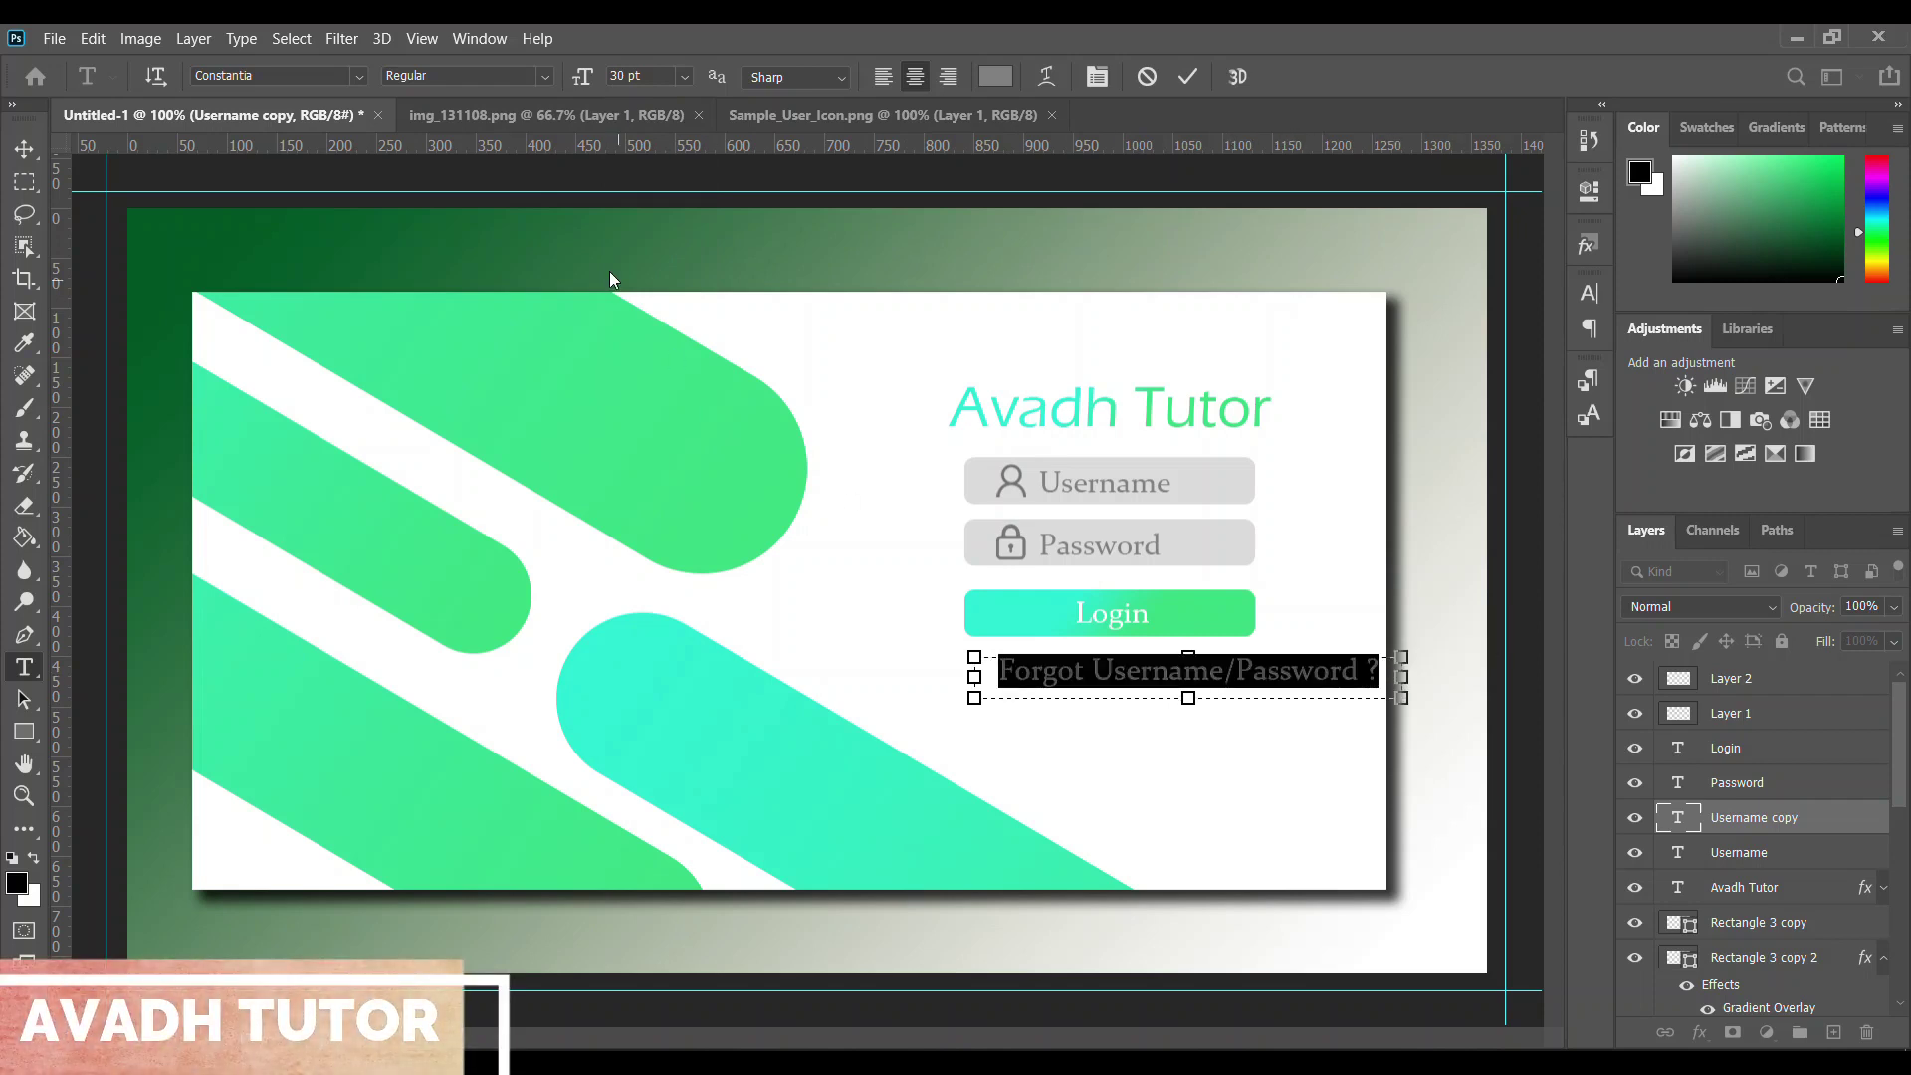
{"action": "left_click", "coordinate": [683, 79]}
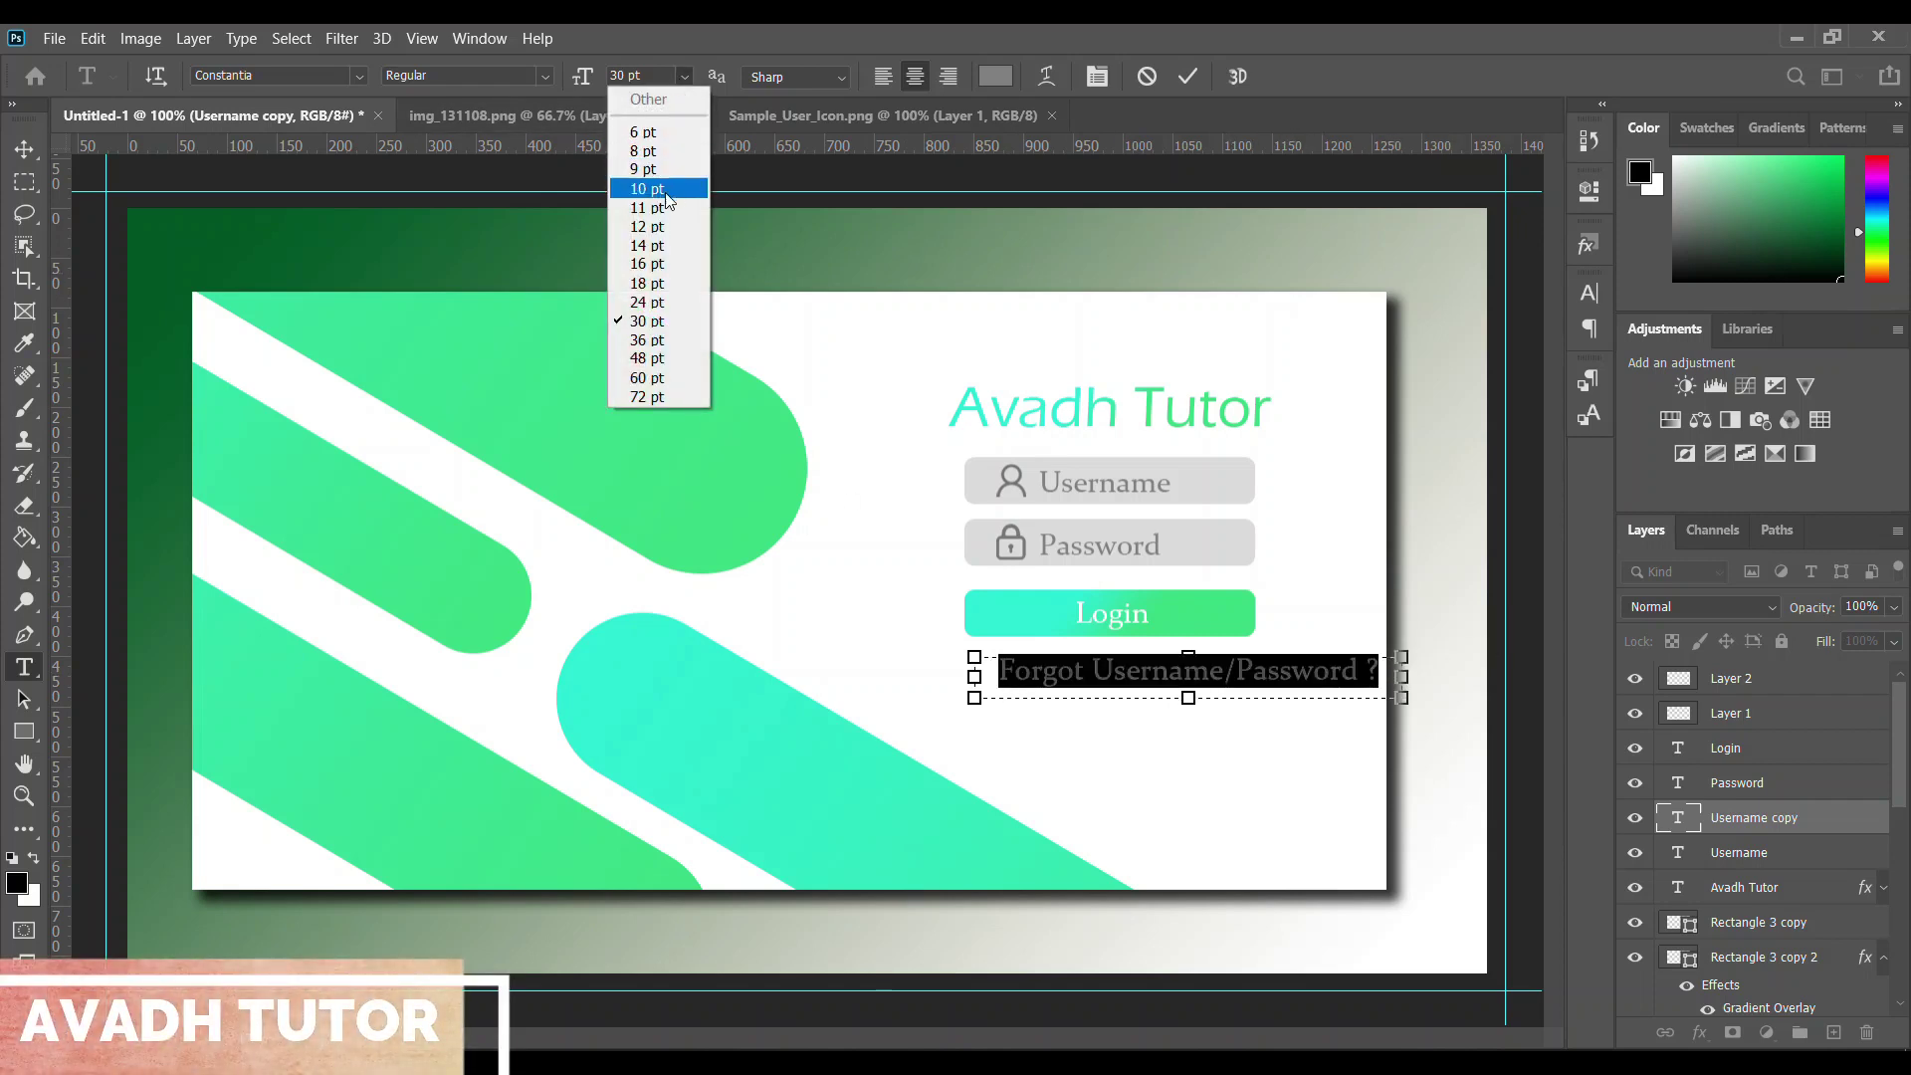
{"action": "left_click", "coordinate": [655, 288]}
{"action": "left_click", "coordinate": [683, 78]}
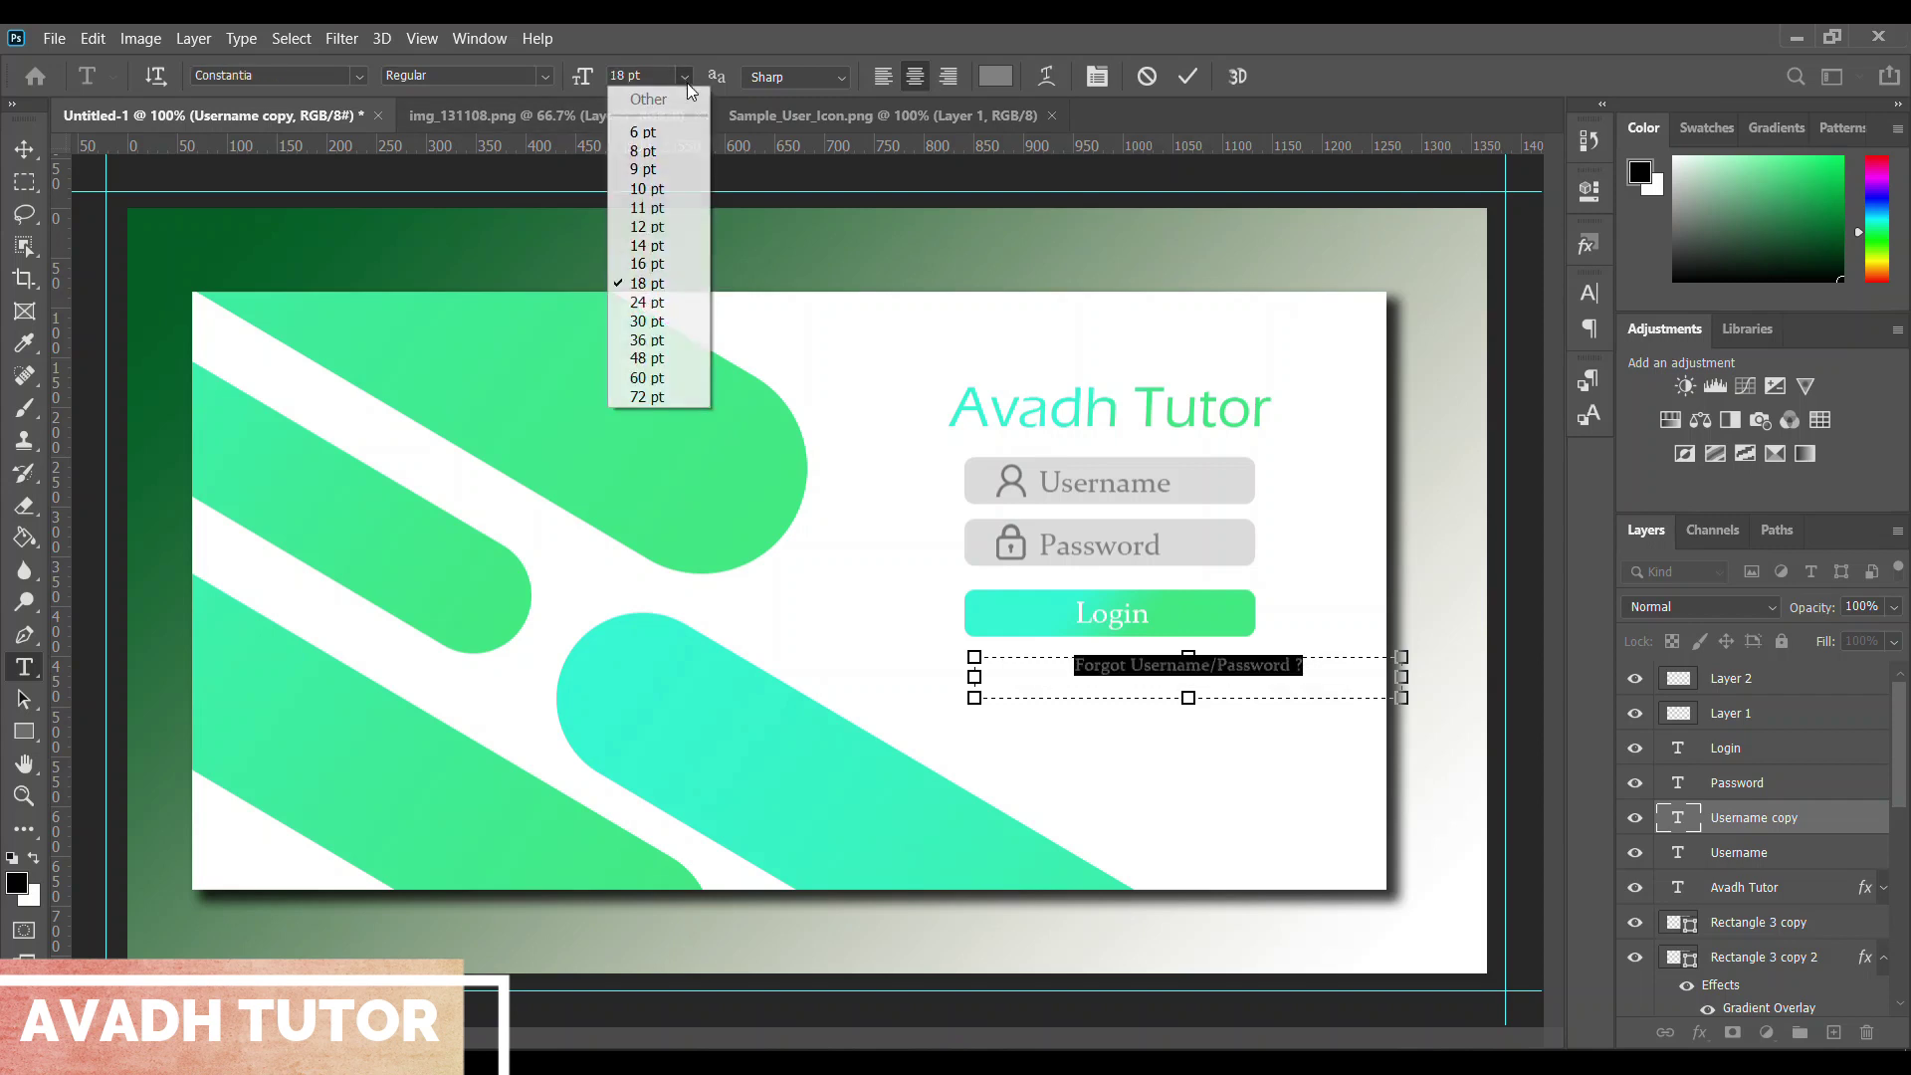
{"action": "left_click", "coordinate": [683, 304]}
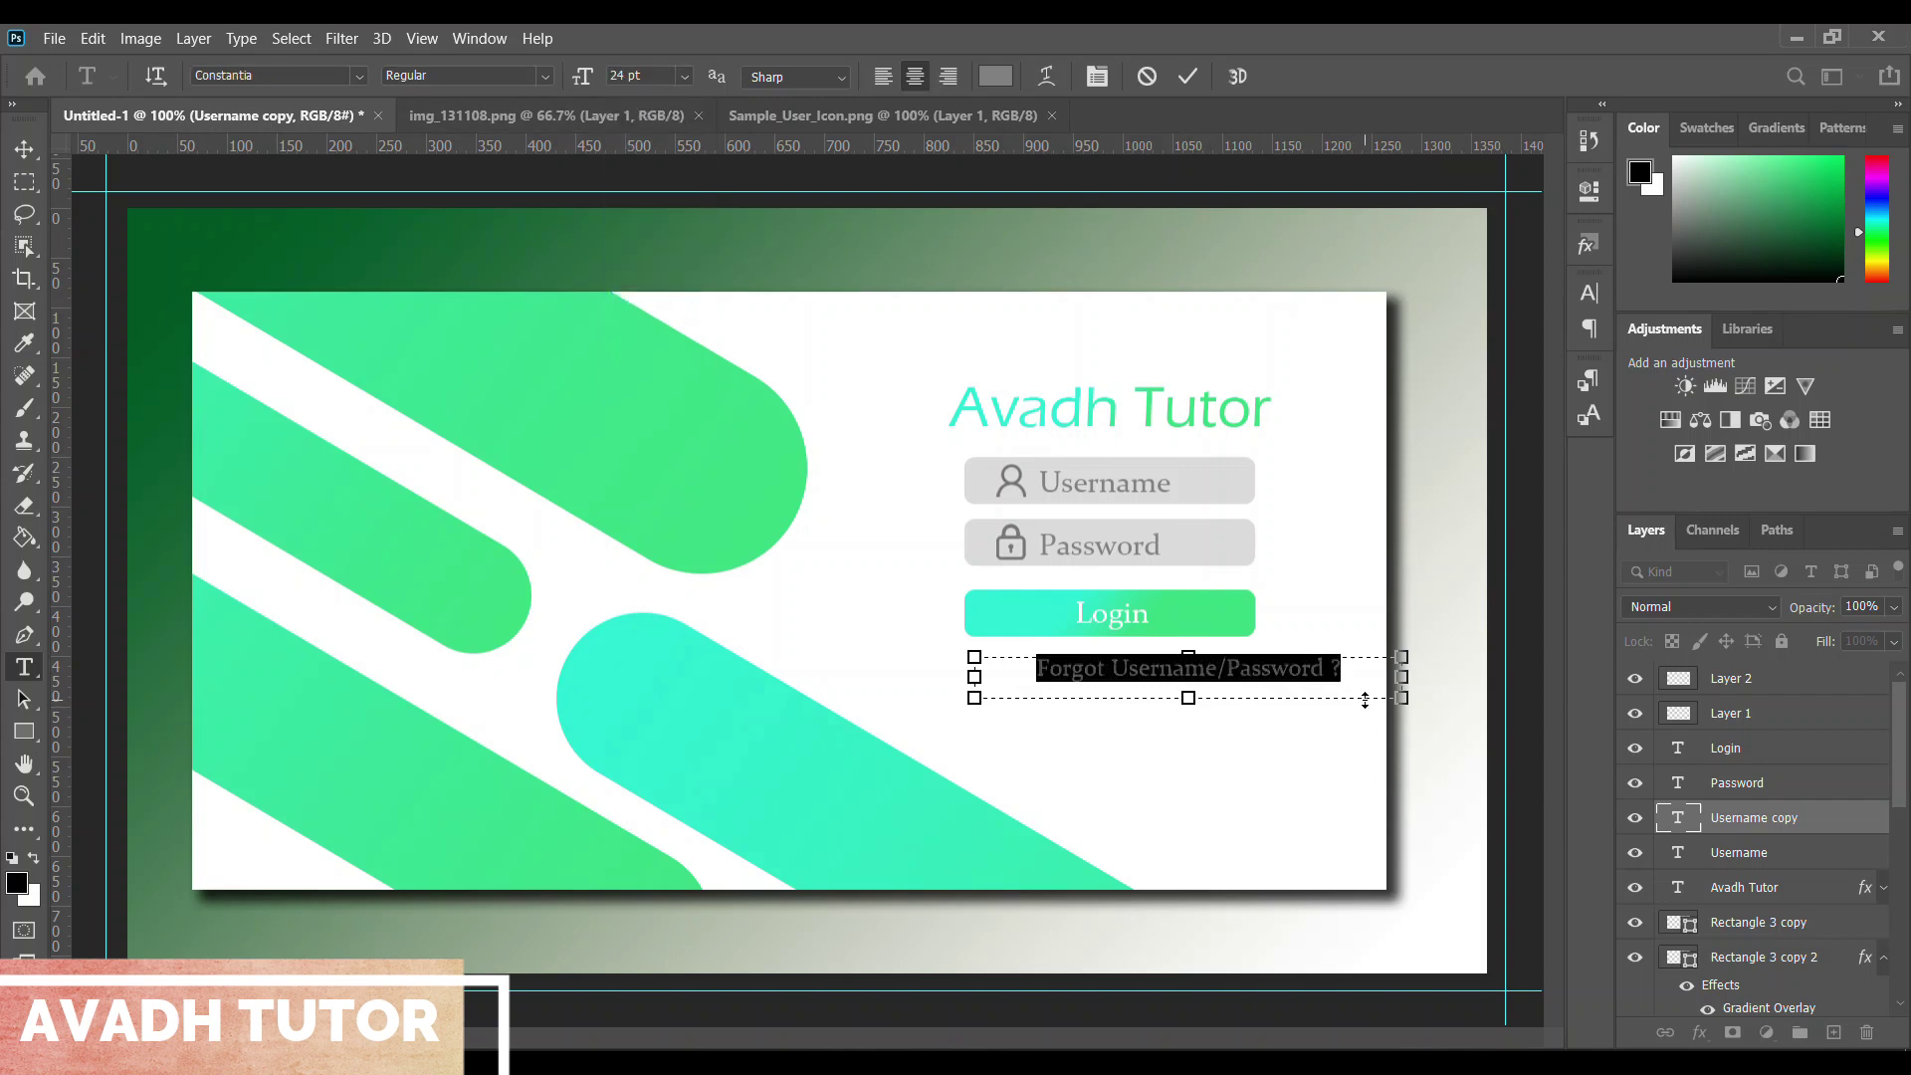
{"action": "key", "text": "ctrl+Return"}
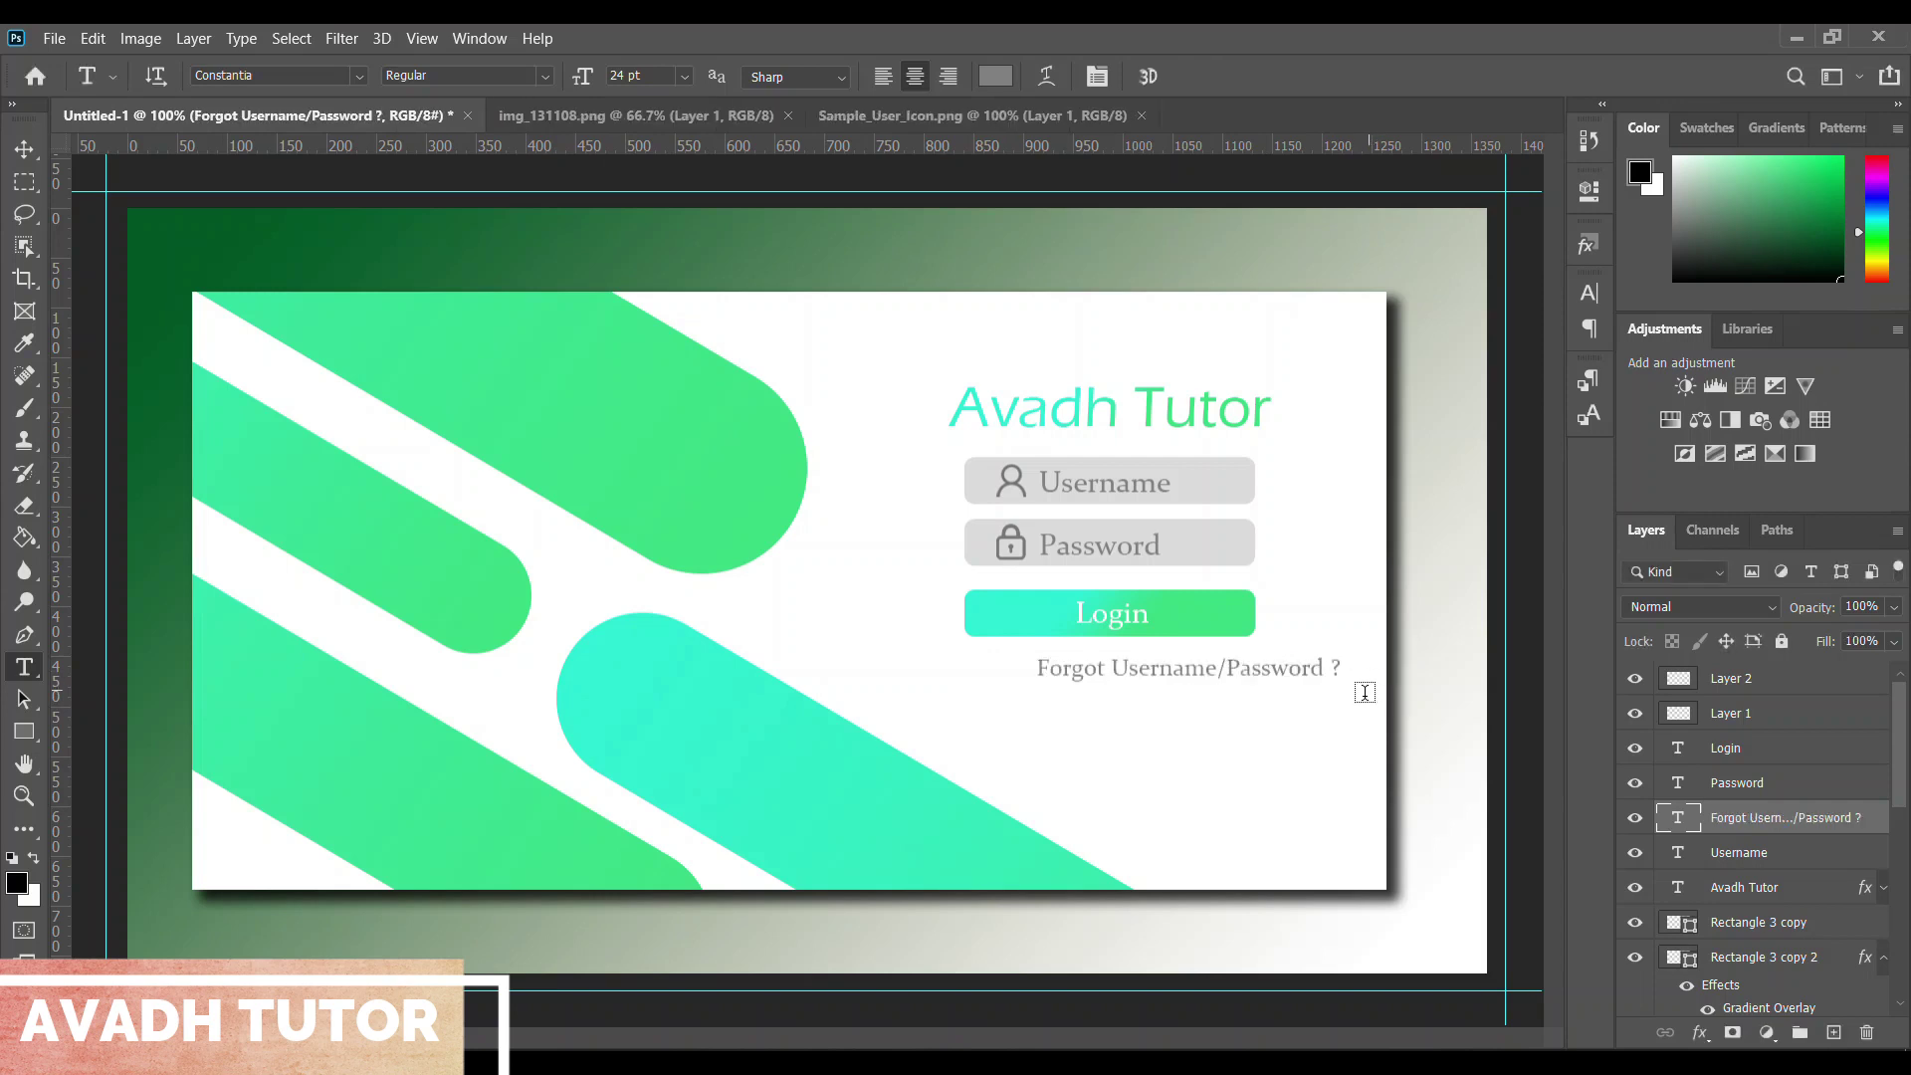
Centre the forgot line under the Login button and reduce it to 18 pt
{"action": "key", "text": "ctrl+t"}
{"action": "left_click_drag", "start_coordinate": [1199, 661], "coordinate": [1157, 670]}
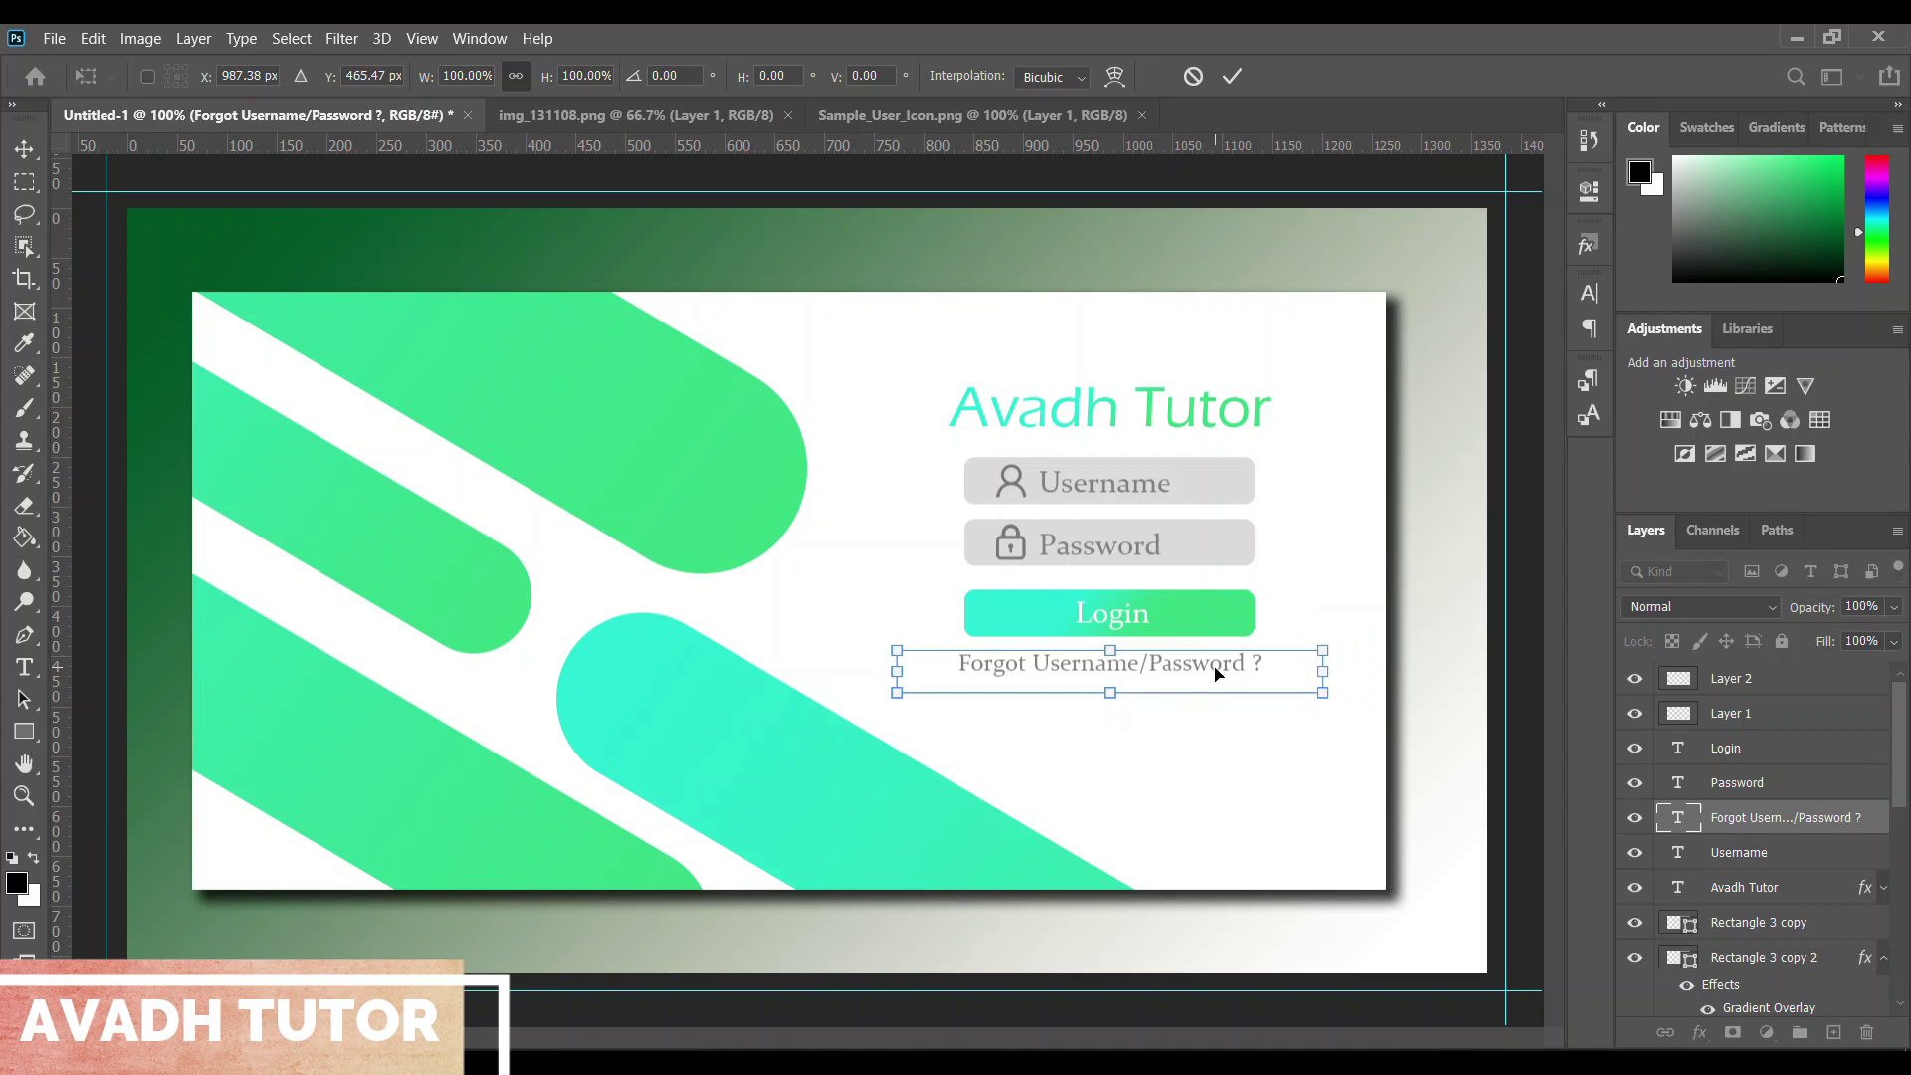
{"action": "key", "text": "Return"}
{"action": "key", "text": "t"}
{"action": "left_click_drag", "start_coordinate": [1171, 667], "coordinate": [882, 652]}
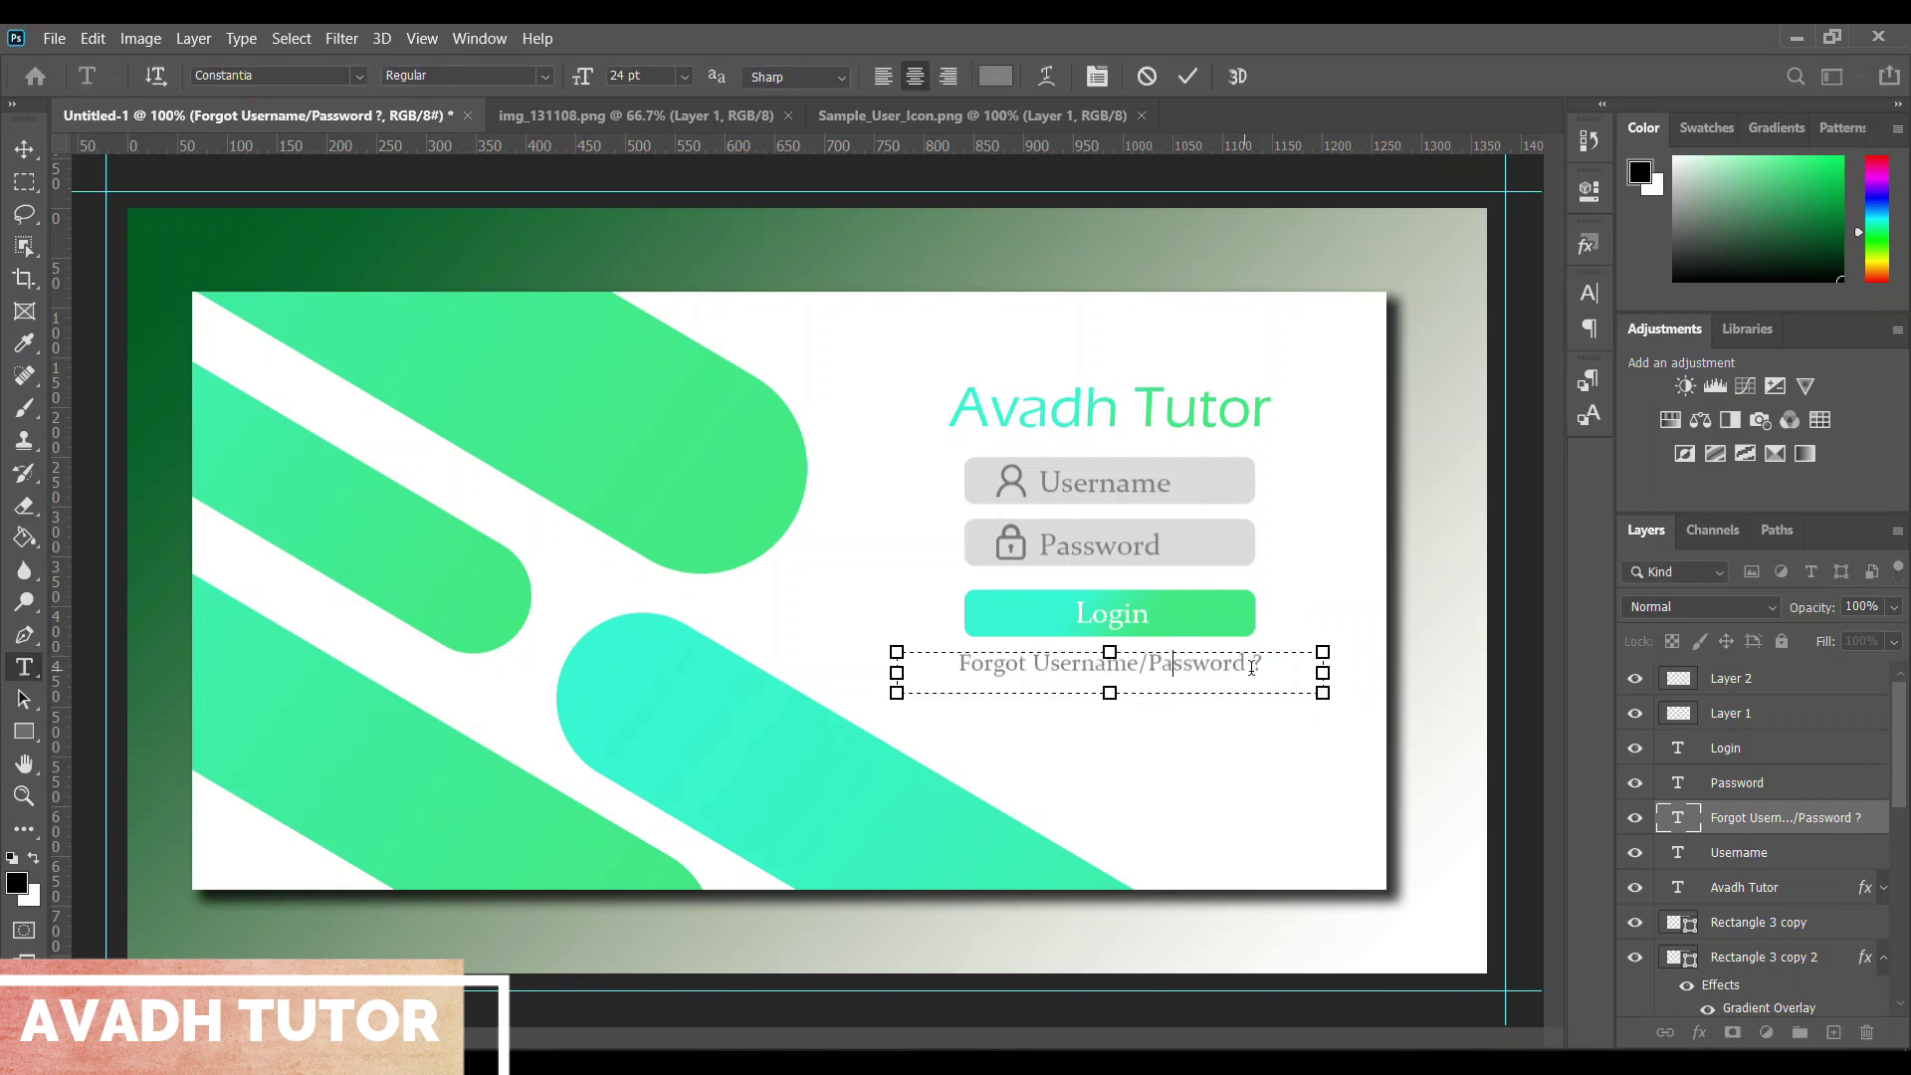
{"action": "left_click", "coordinate": [685, 76]}
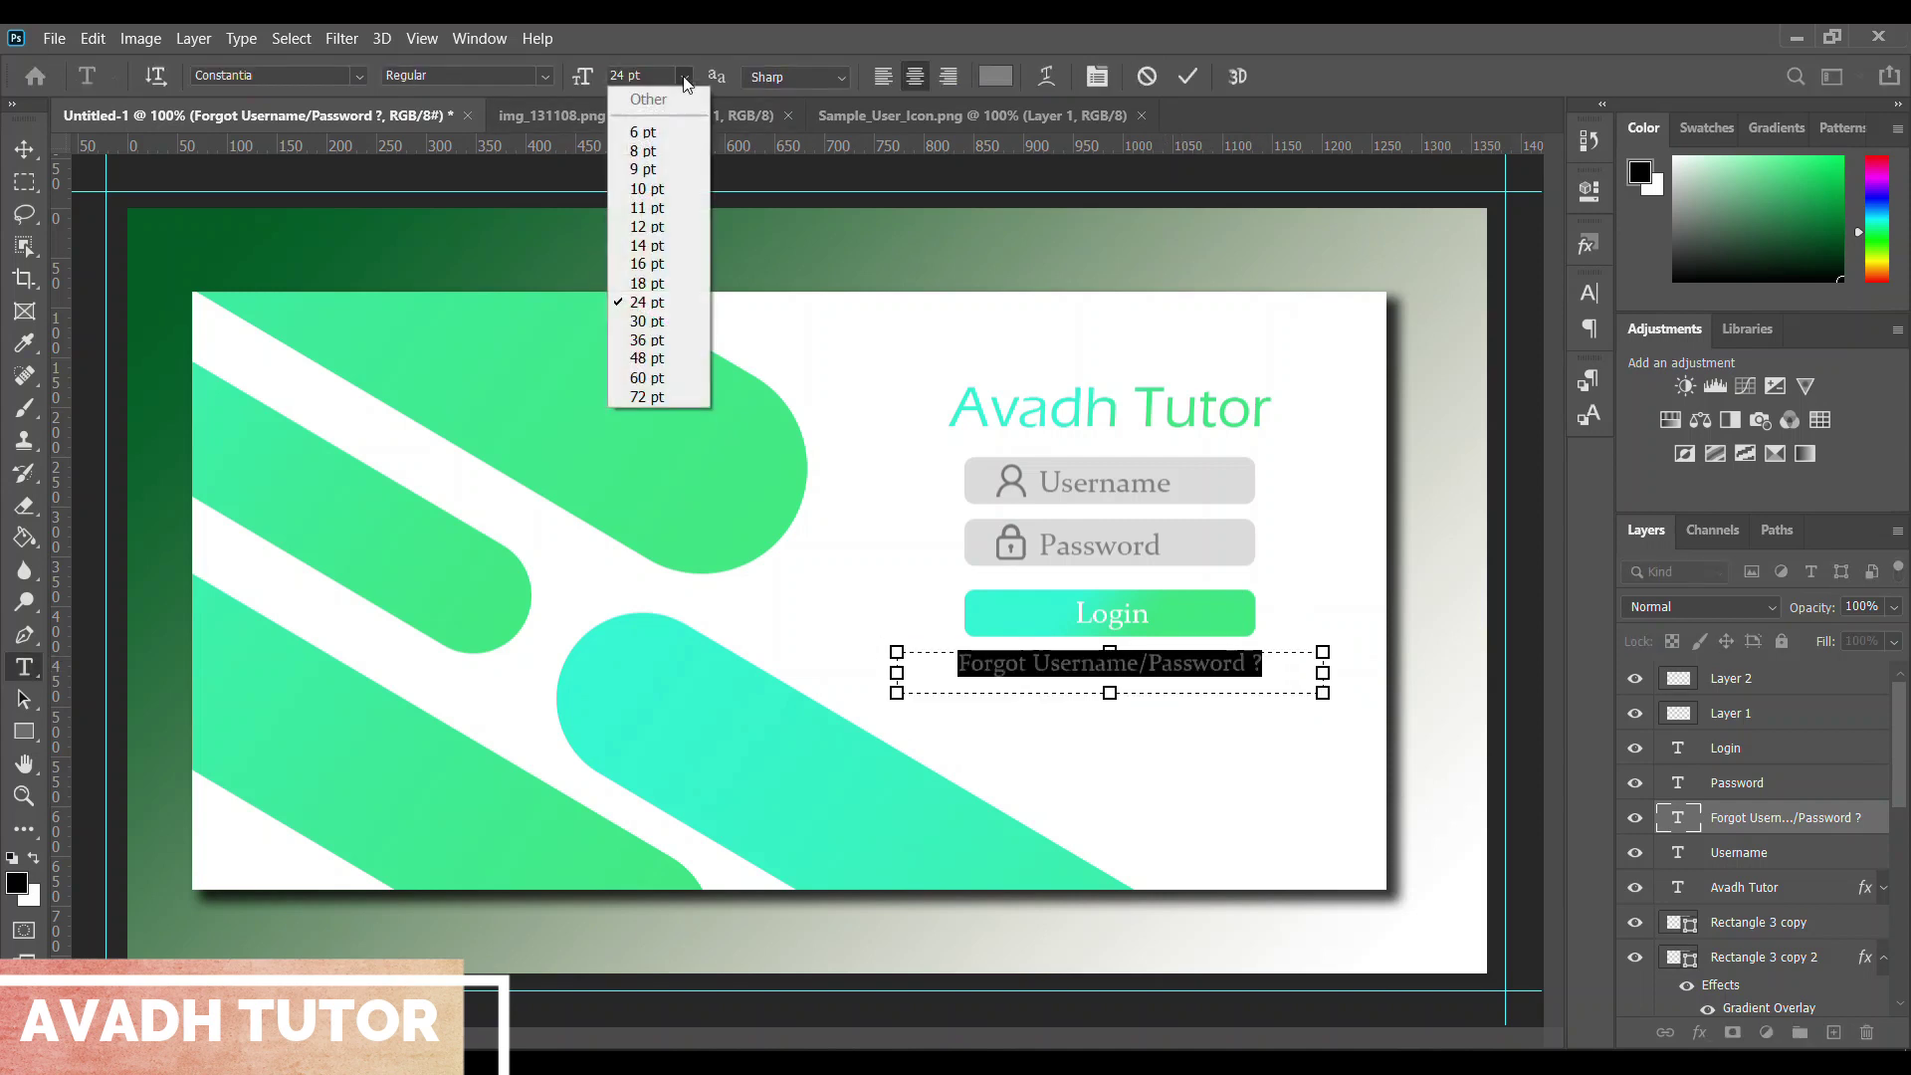
{"action": "left_click", "coordinate": [676, 286]}
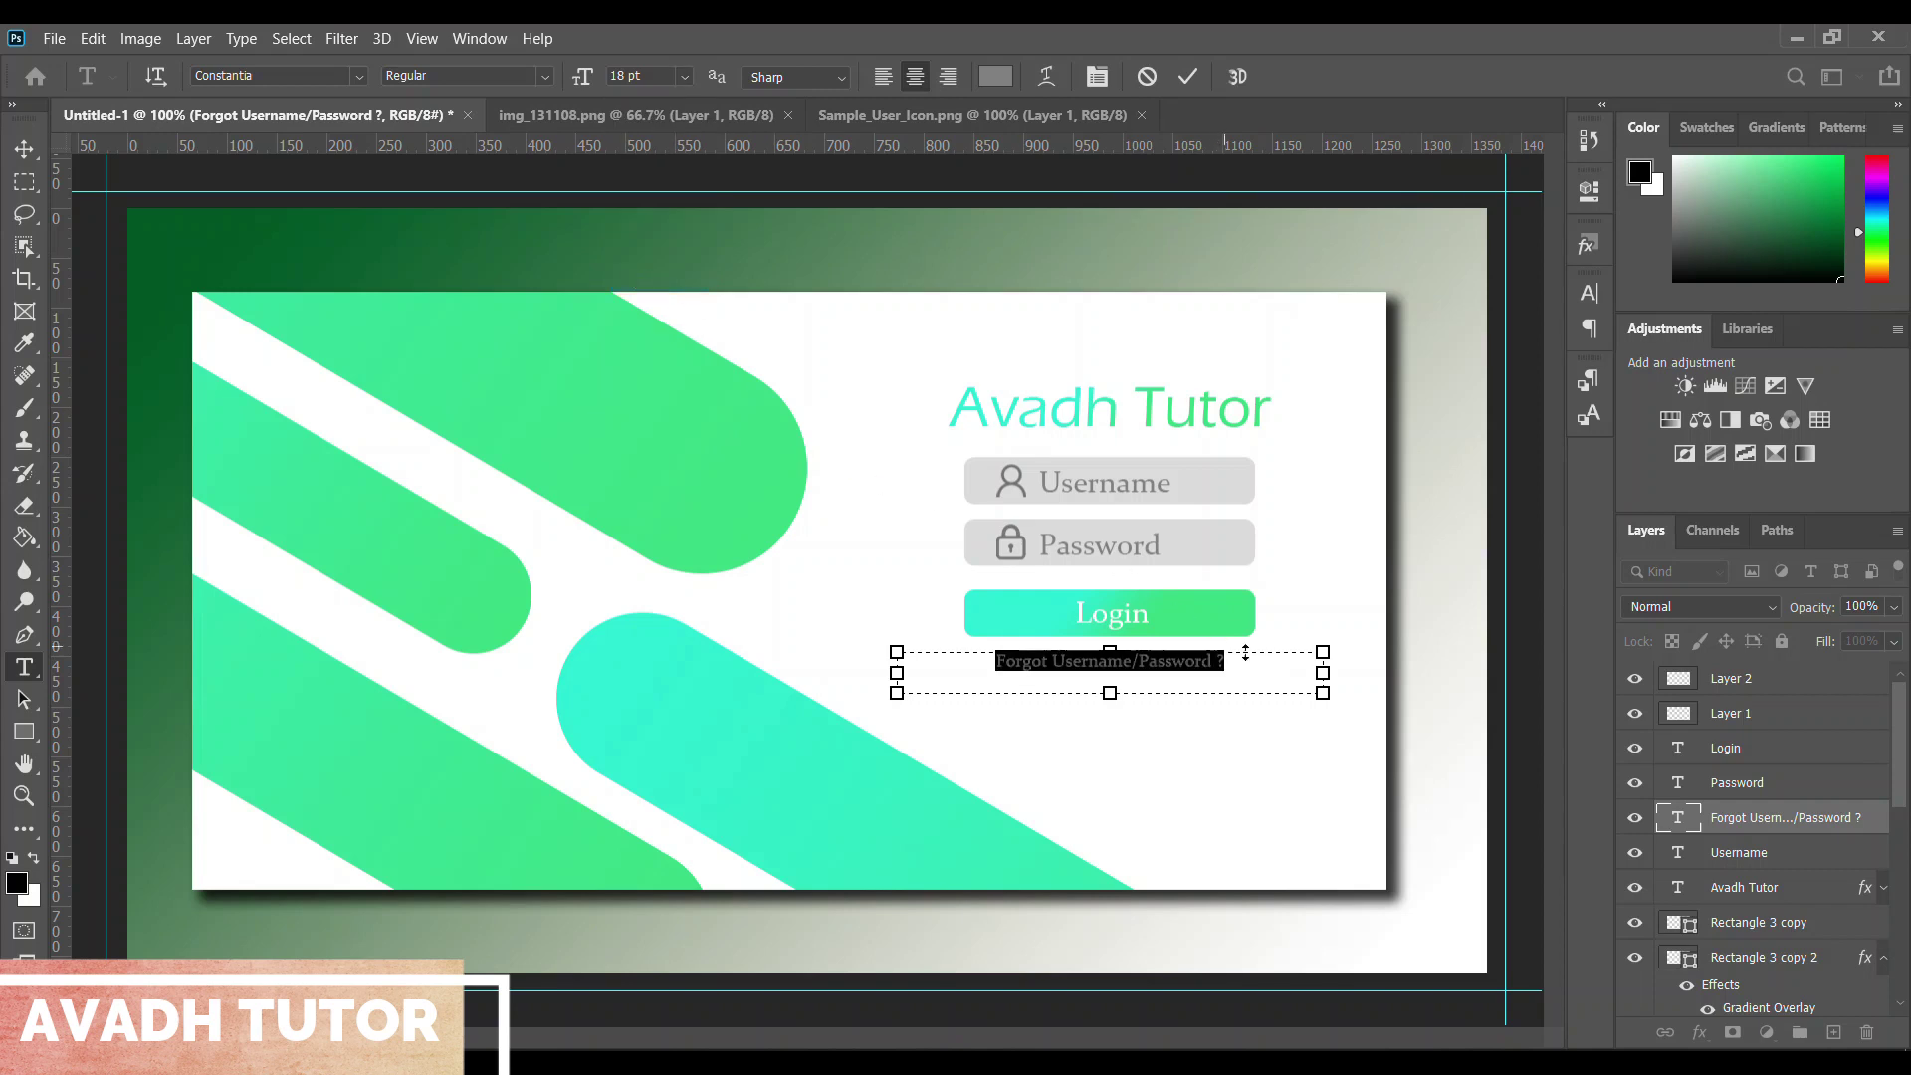
{"action": "left_click", "coordinate": [1264, 658]}
{"action": "key", "text": "ctrl+Return"}
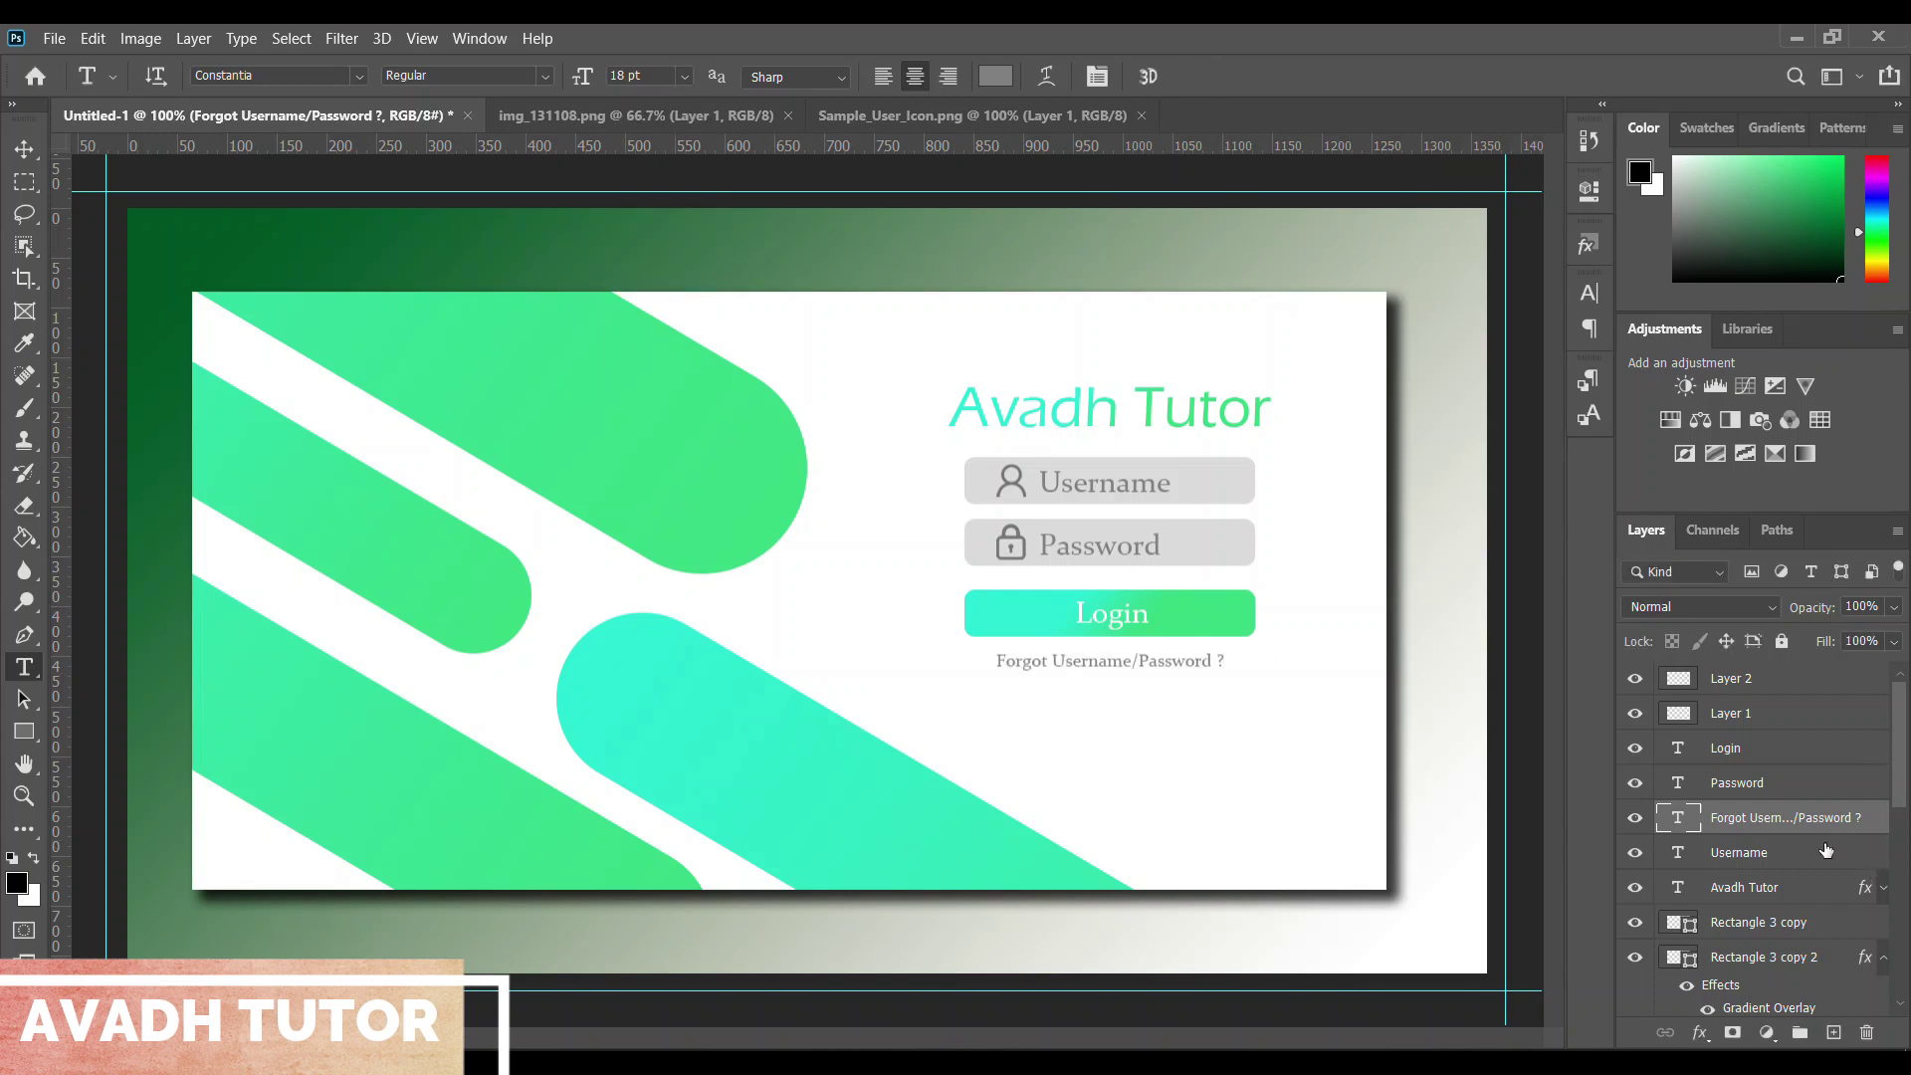
Duplicate the forgot line and move the copy lower on the card
{"action": "key", "text": "ctrl+j"}
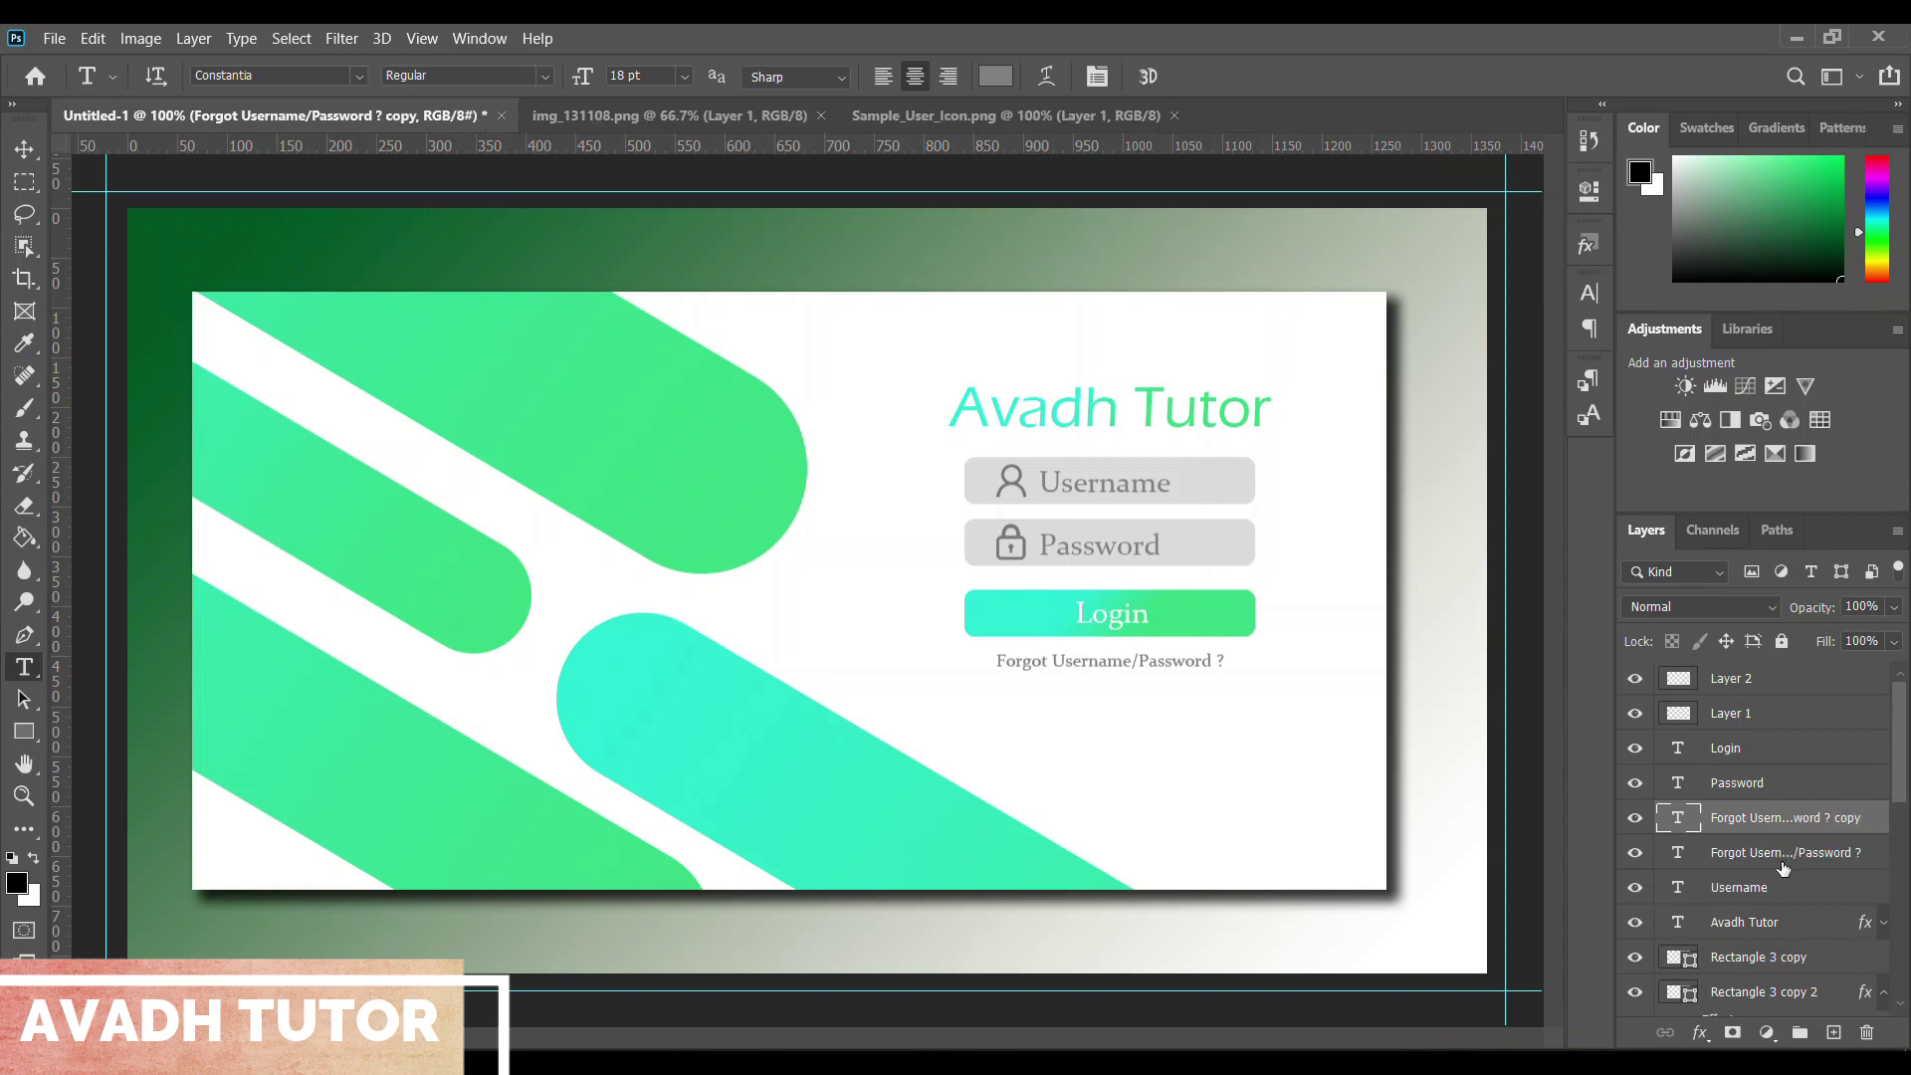
{"action": "key", "text": "ctrl+t"}
{"action": "mouse_move", "coordinate": [1177, 676]}
{"action": "left_mouse_down"}
{"action": "mouse_move", "coordinate": [1198, 765]}
{"action": "mouse_move", "coordinate": [1177, 770]}
{"action": "left_mouse_up"}
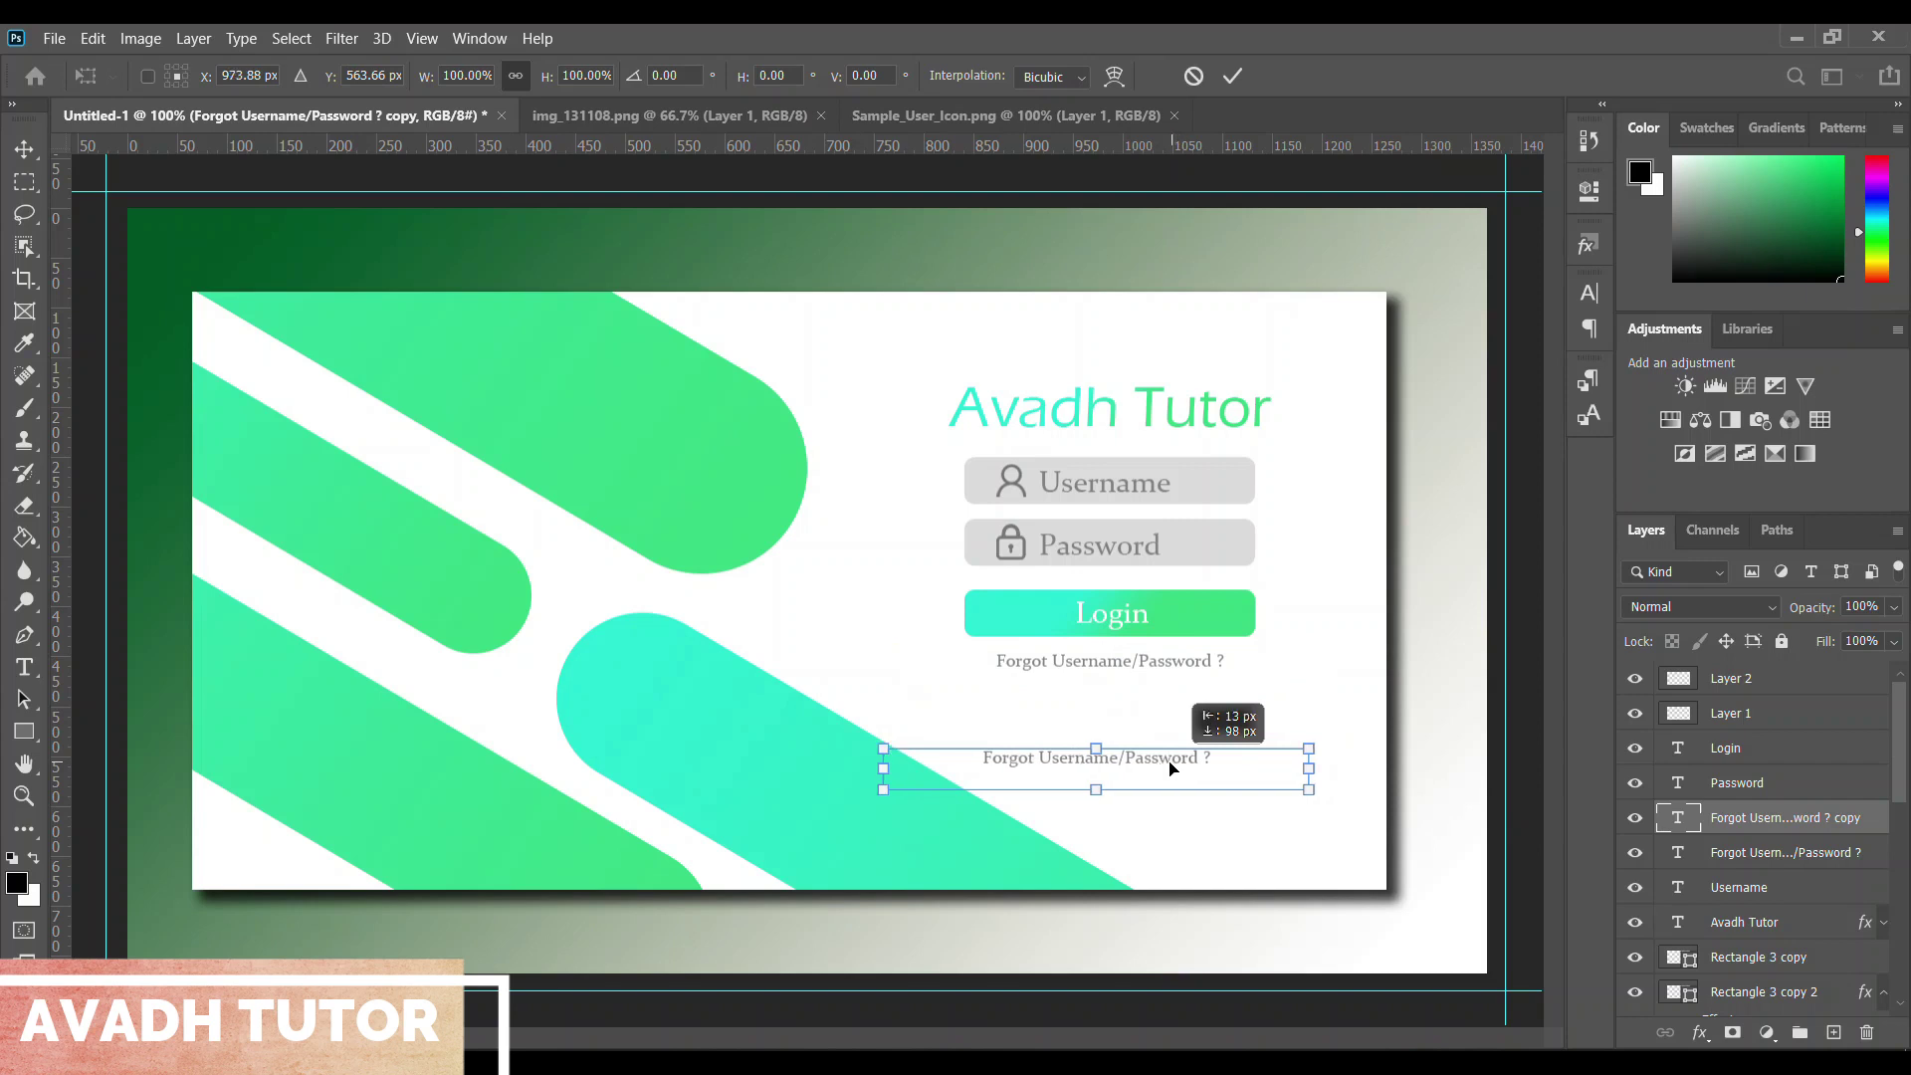
{"action": "key", "text": "Return"}
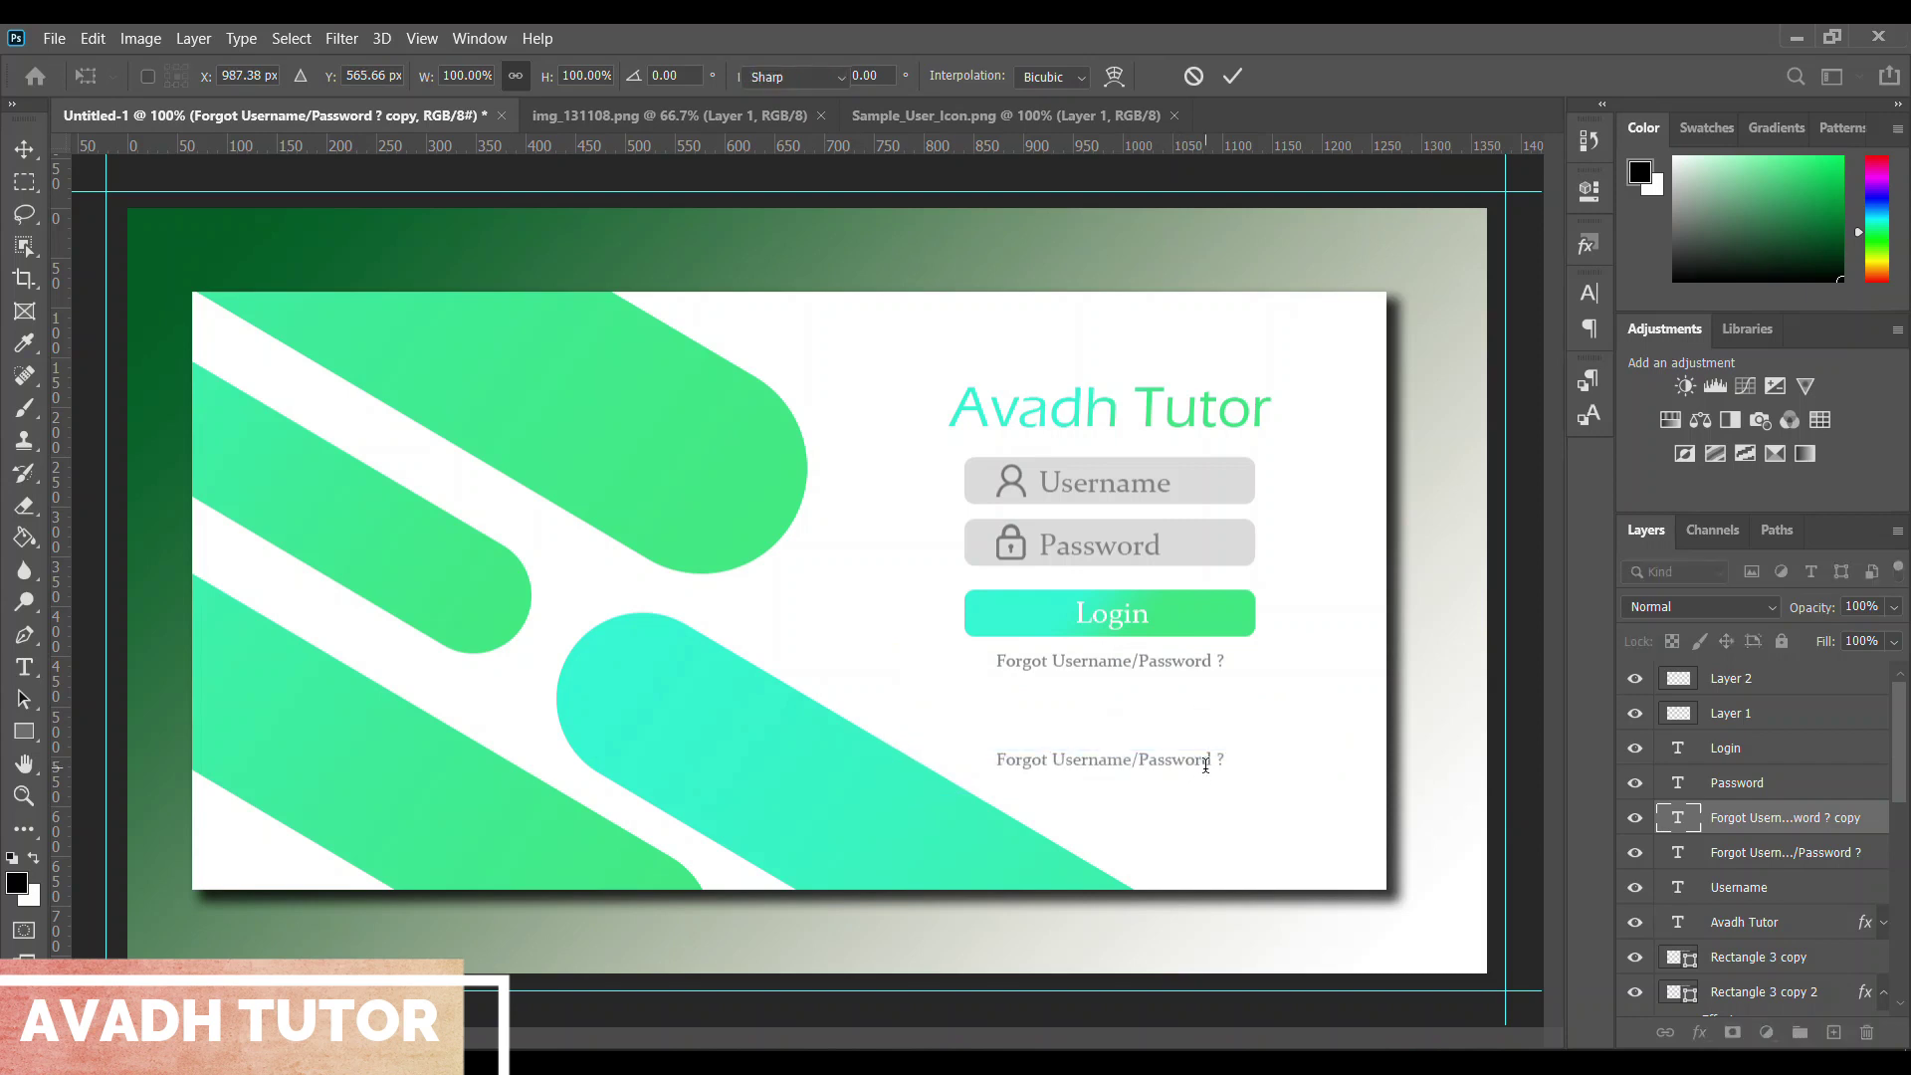
Change the copy's text to 'Create Your Account' and place it just under the forgot line
{"action": "key", "text": "t"}
{"action": "left_click", "coordinate": [1202, 758]}
{"action": "key", "text": "ctrl+a"}
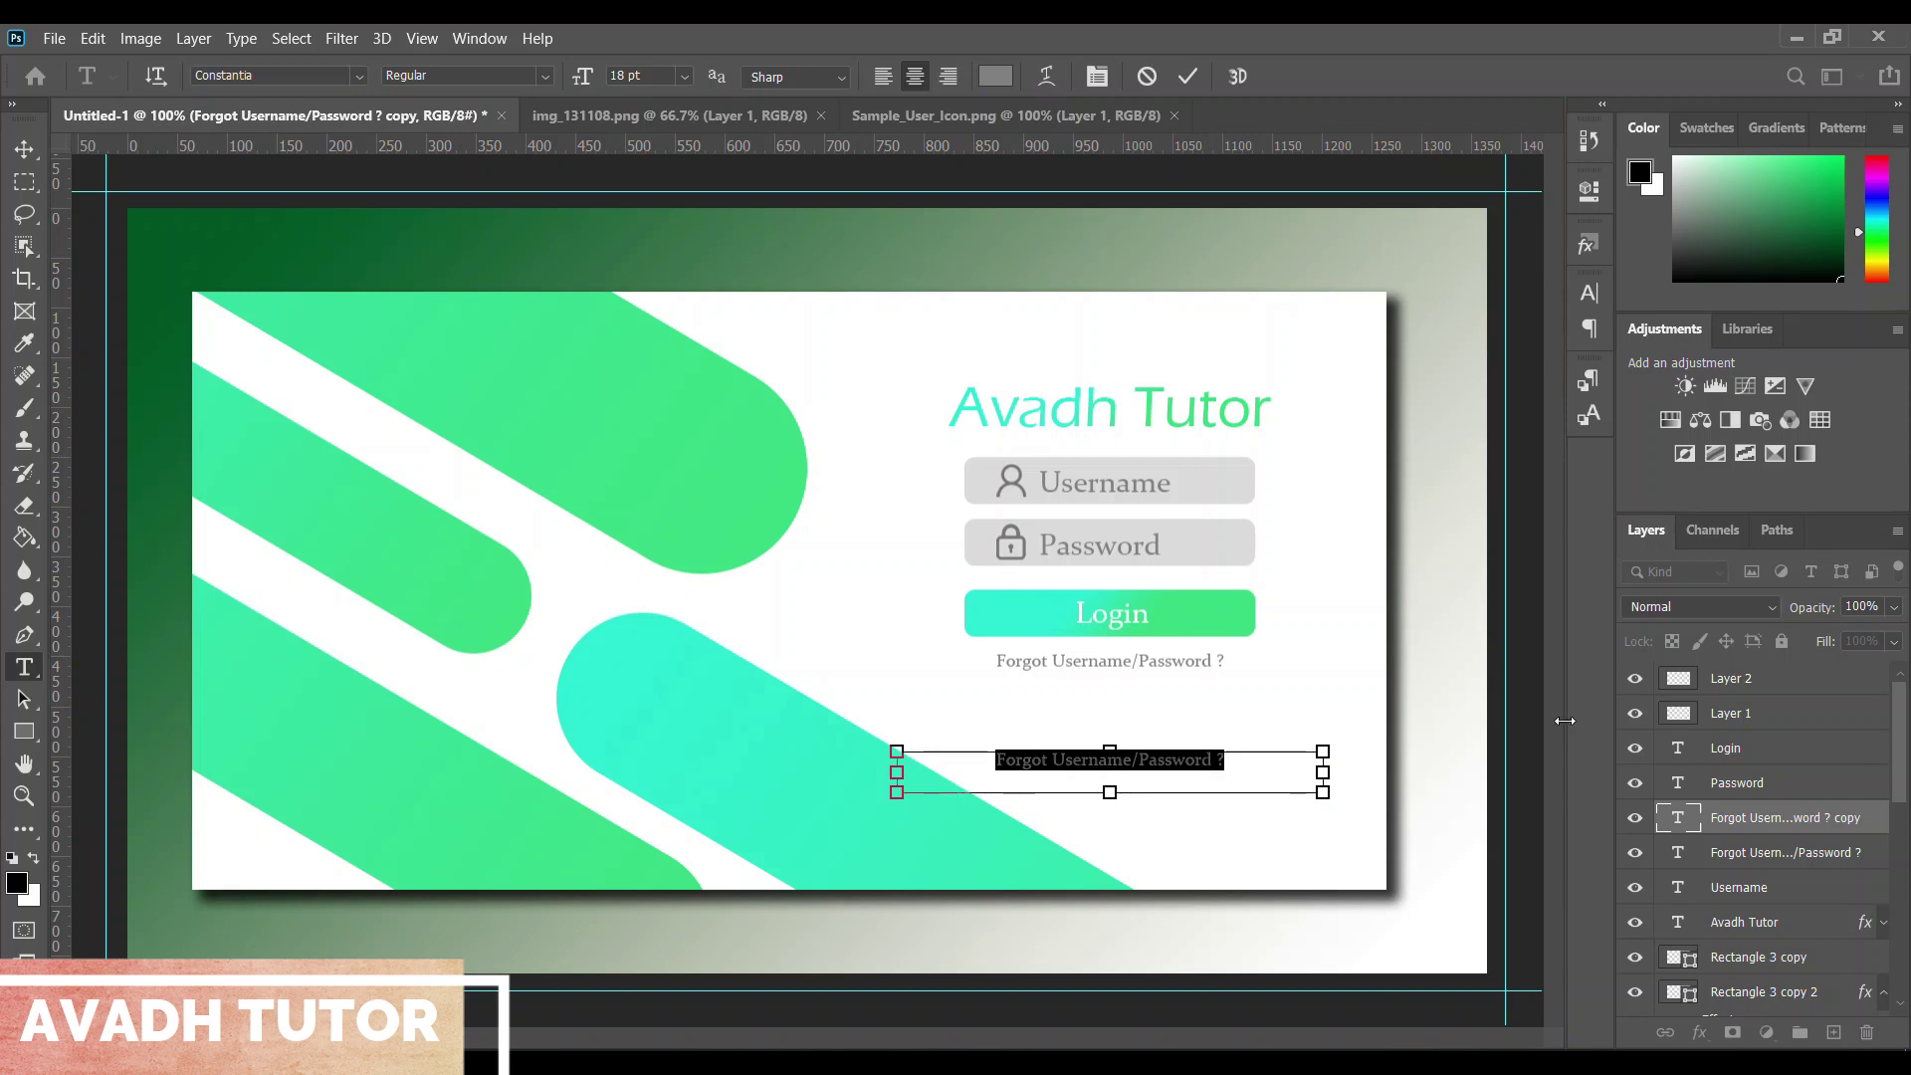
{"action": "type", "text": "Create Your Account"}
{"action": "key", "text": "ctrl+Return"}
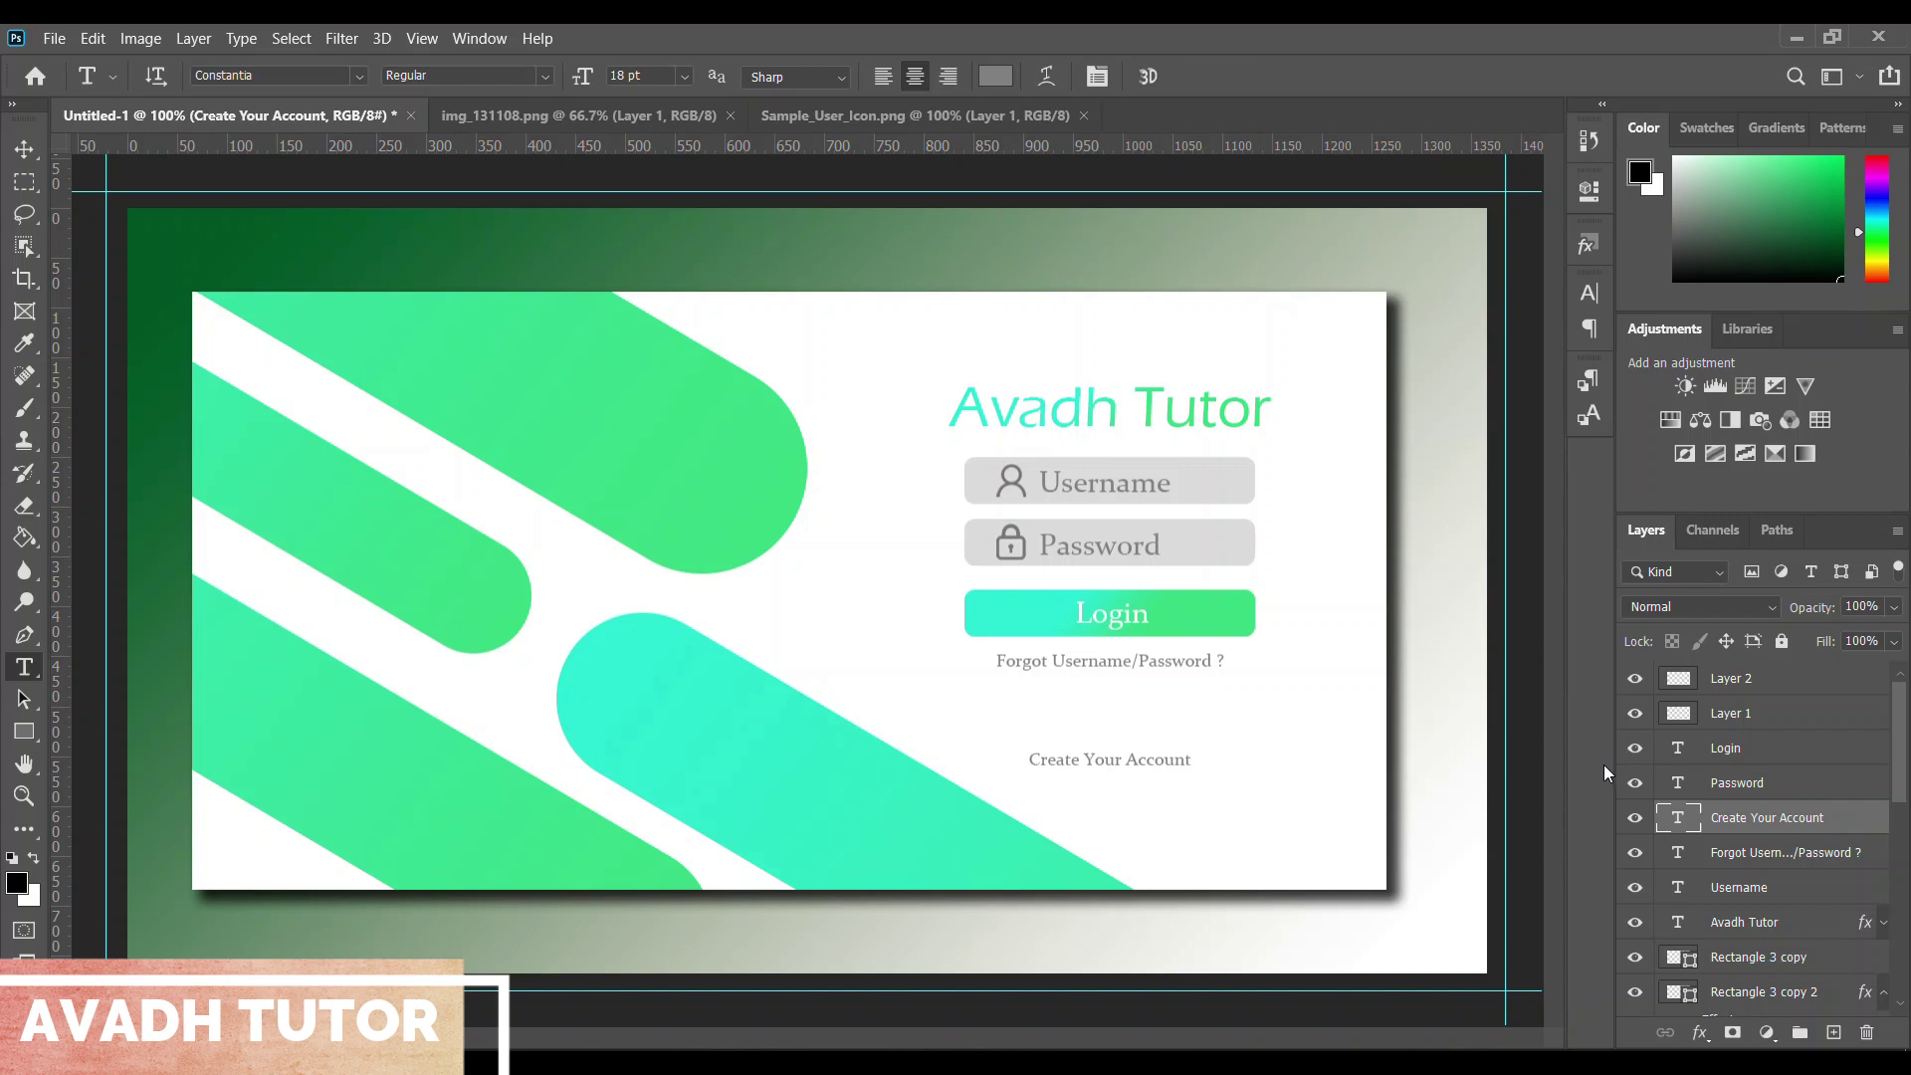
{"action": "key", "text": "ctrl+t"}
{"action": "left_click_drag", "start_coordinate": [1168, 763], "coordinate": [1168, 701]}
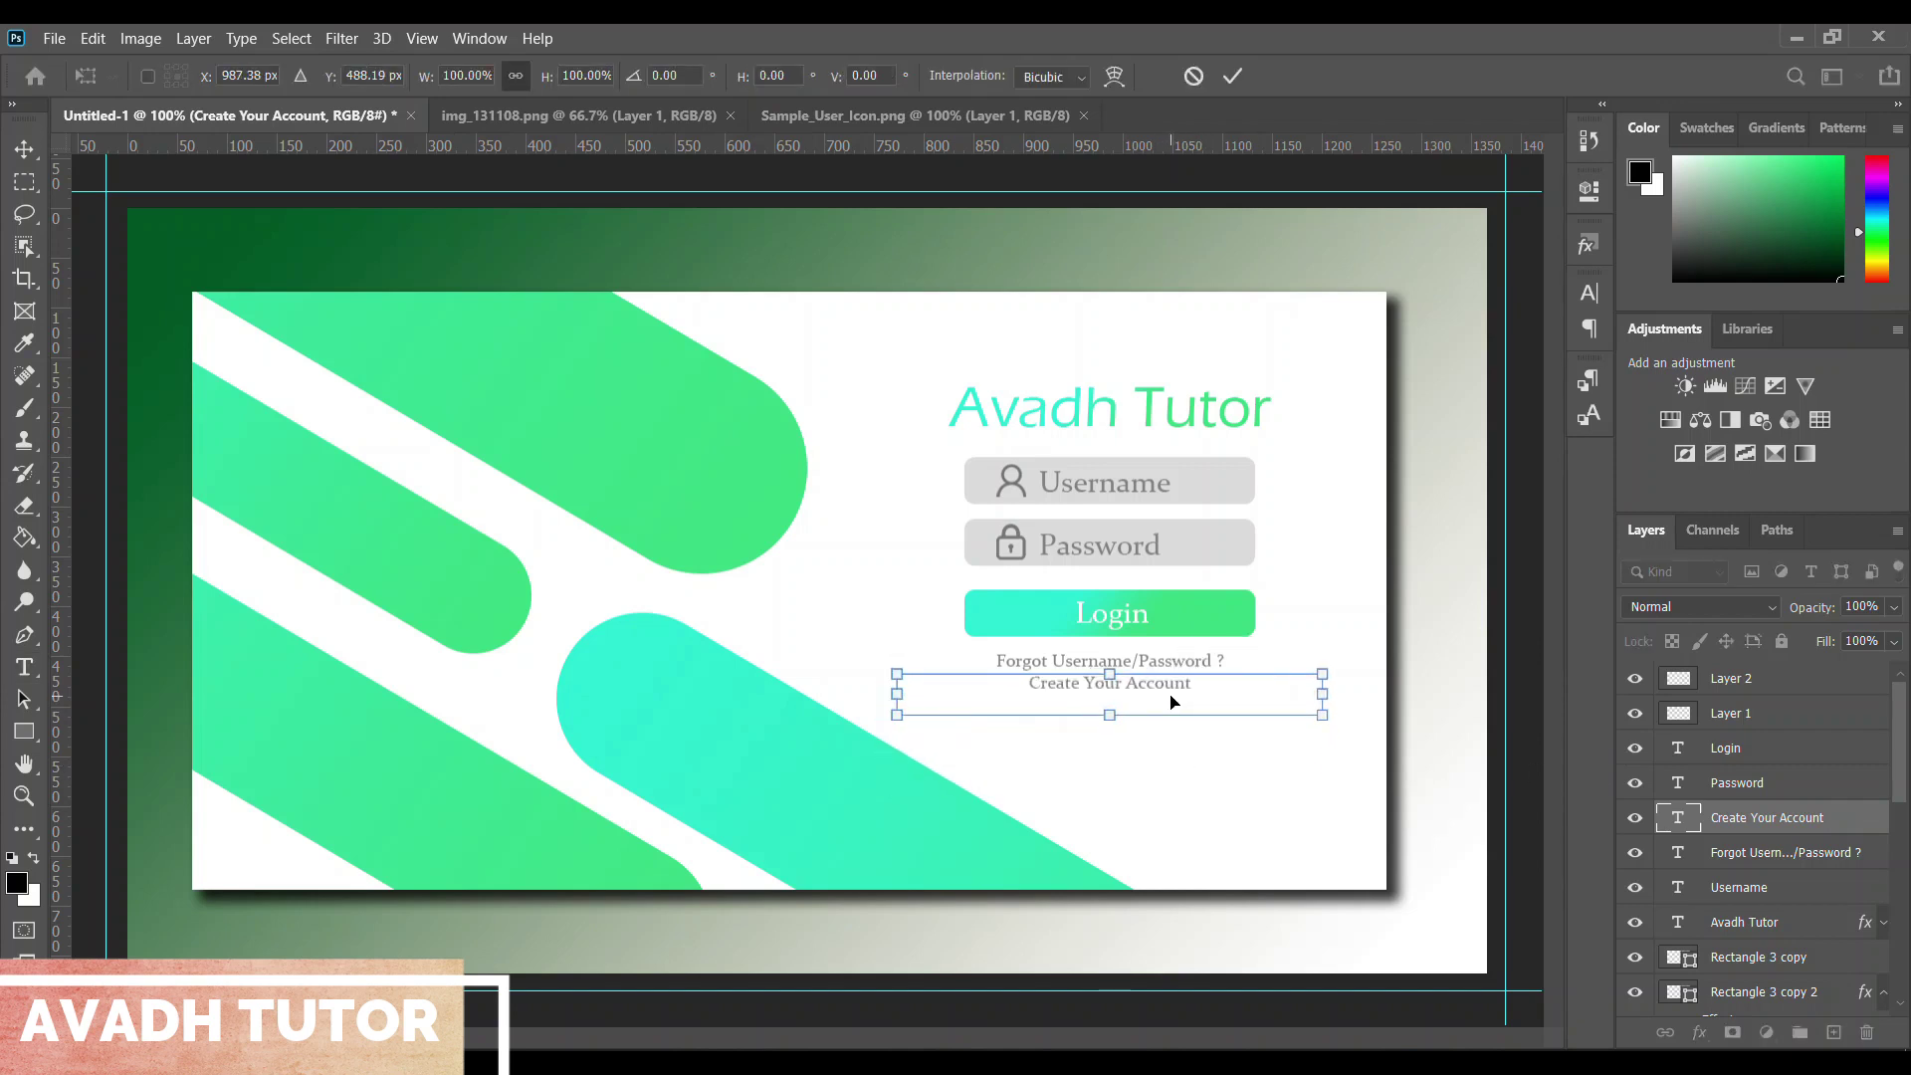
{"action": "key", "text": "Return"}
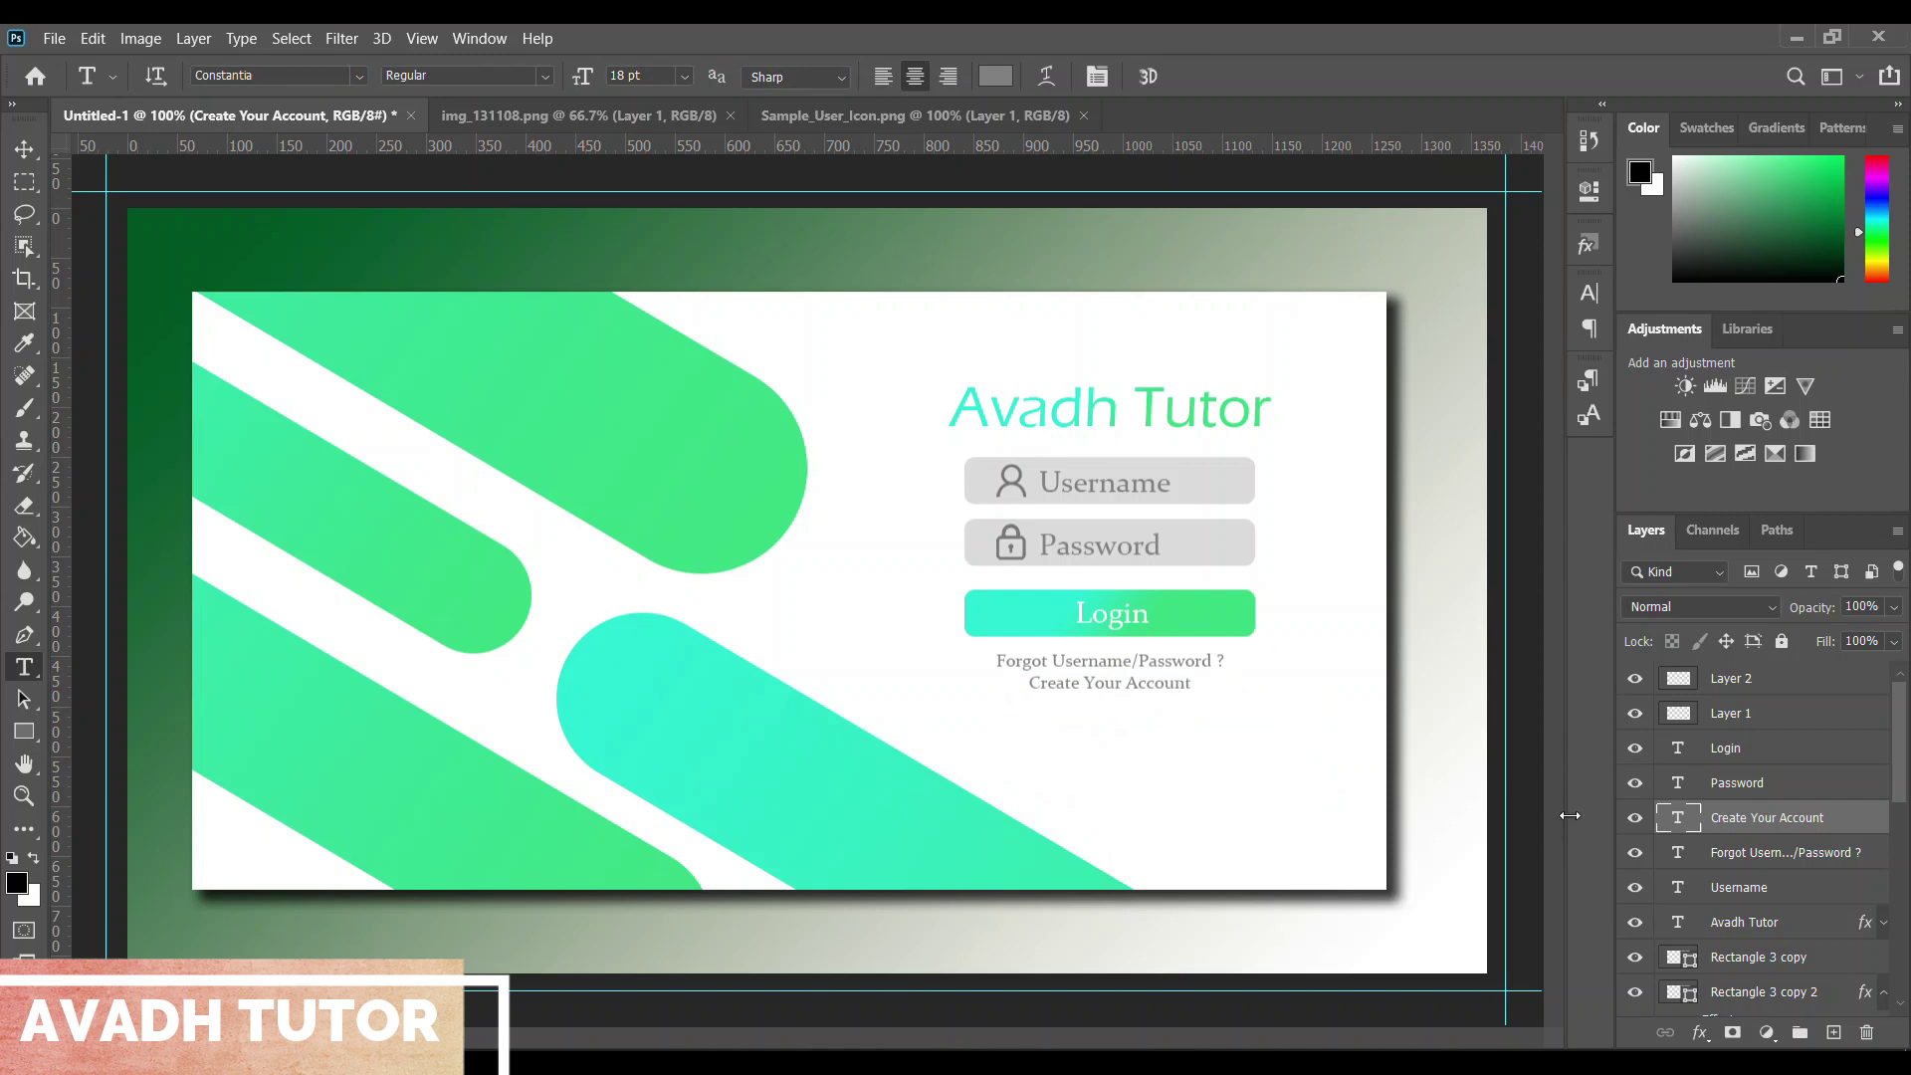